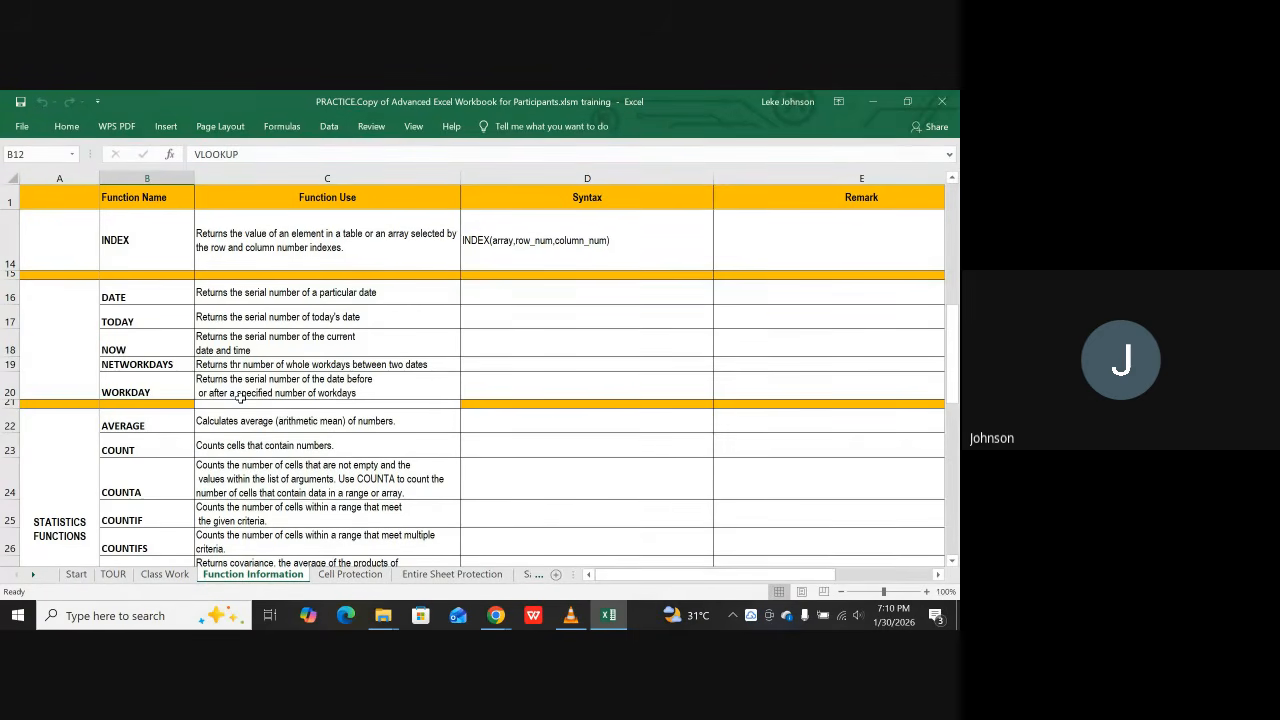
Step: Move from the Function Information sheet past the protection sheets, view Linking Worksheets, and open the Table 1 sheet
left_click(236, 404)
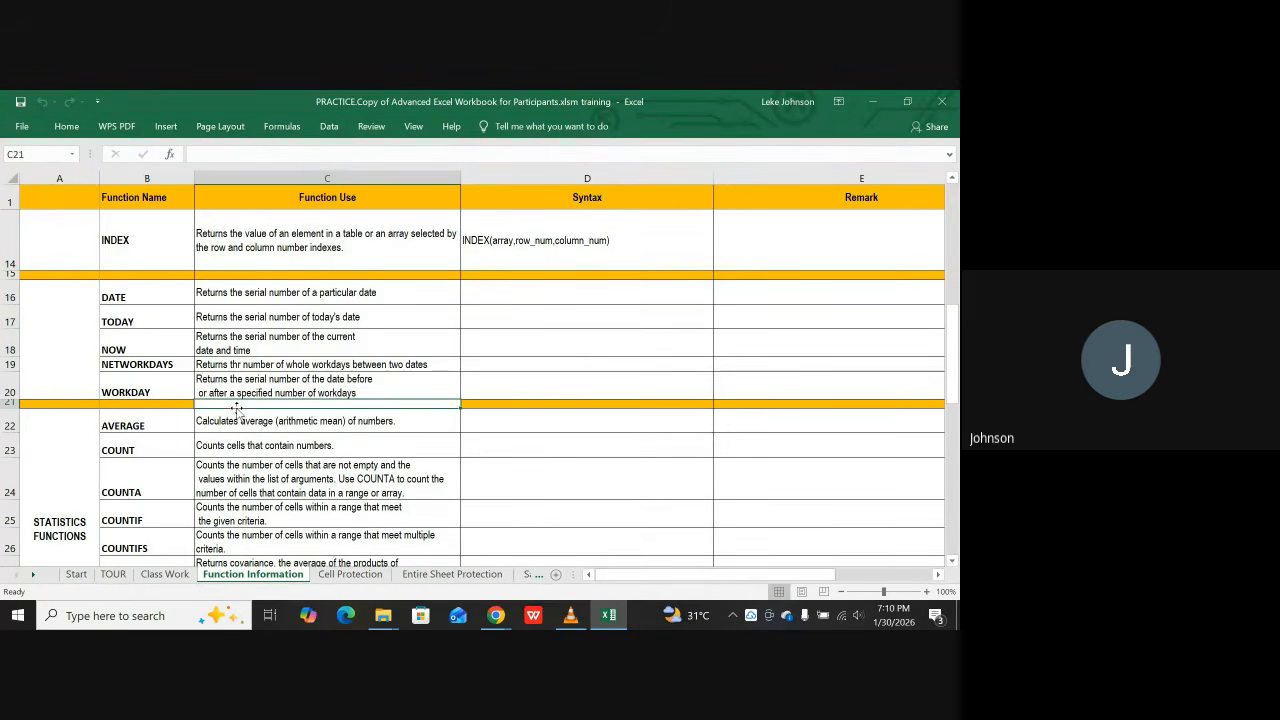
left_click(31, 575)
left_click(31, 575)
left_click(32, 575)
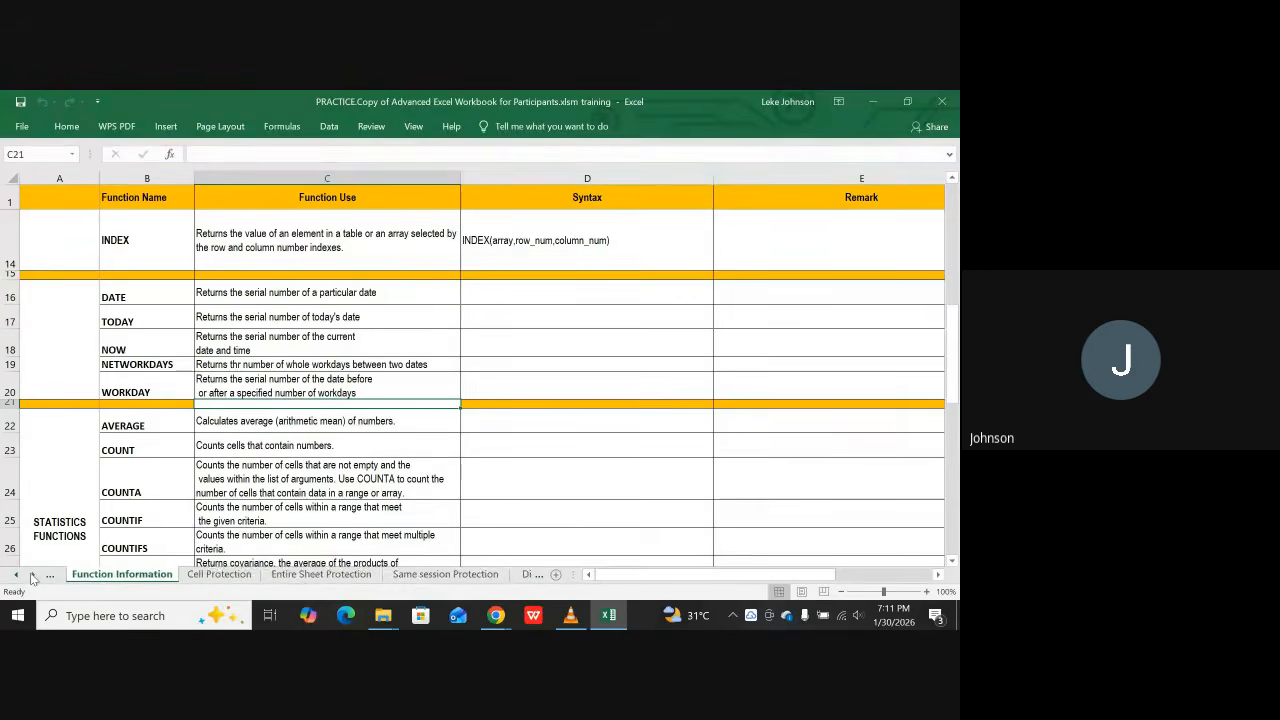
left_click(31, 576)
left_click(31, 576)
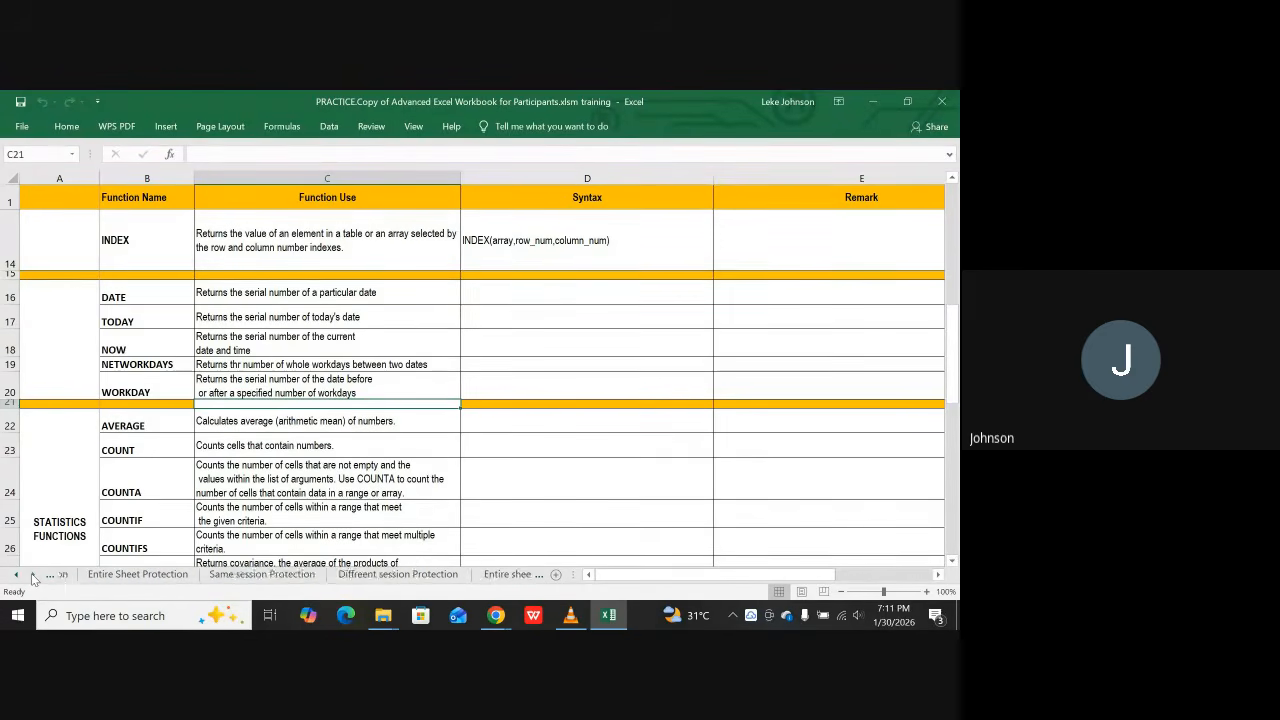
left_click(31, 576)
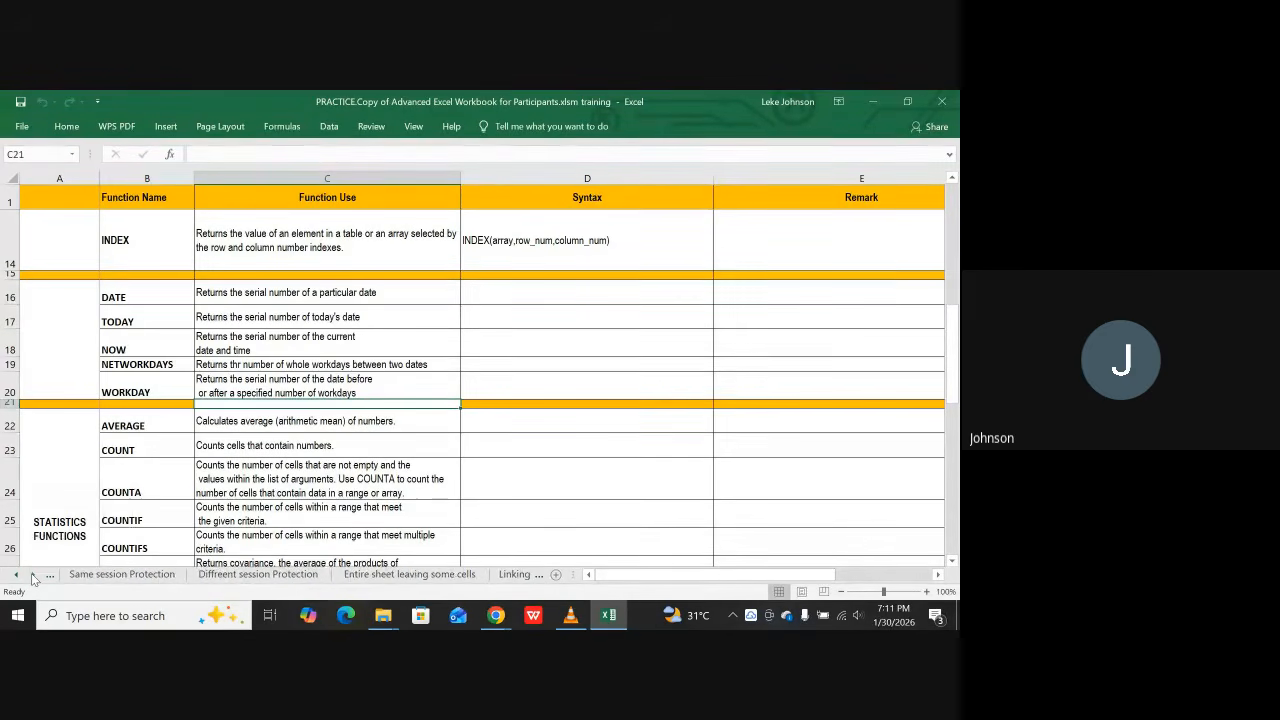
left_click(31, 576)
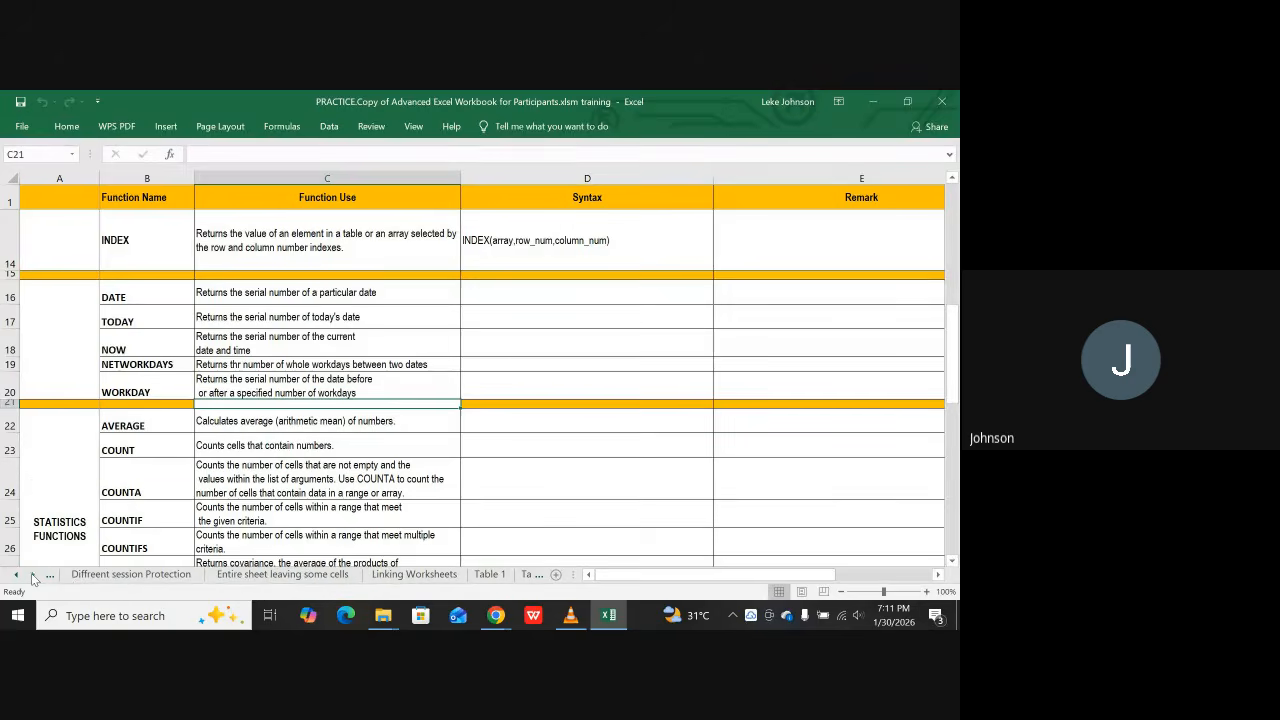
left_click(416, 576)
left_click(489, 577)
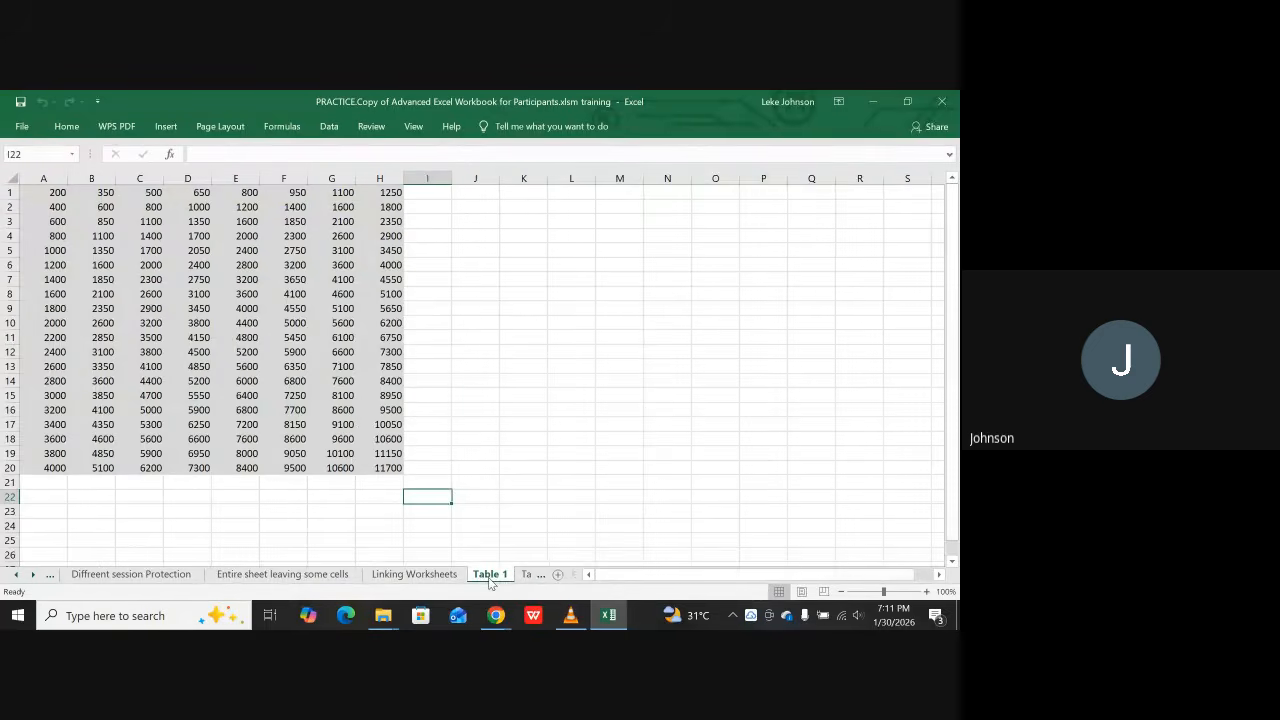
Step: Look through the data on the Table 2, Table 3 and Table 4 sheets and return to Table 1
left_click(525, 580)
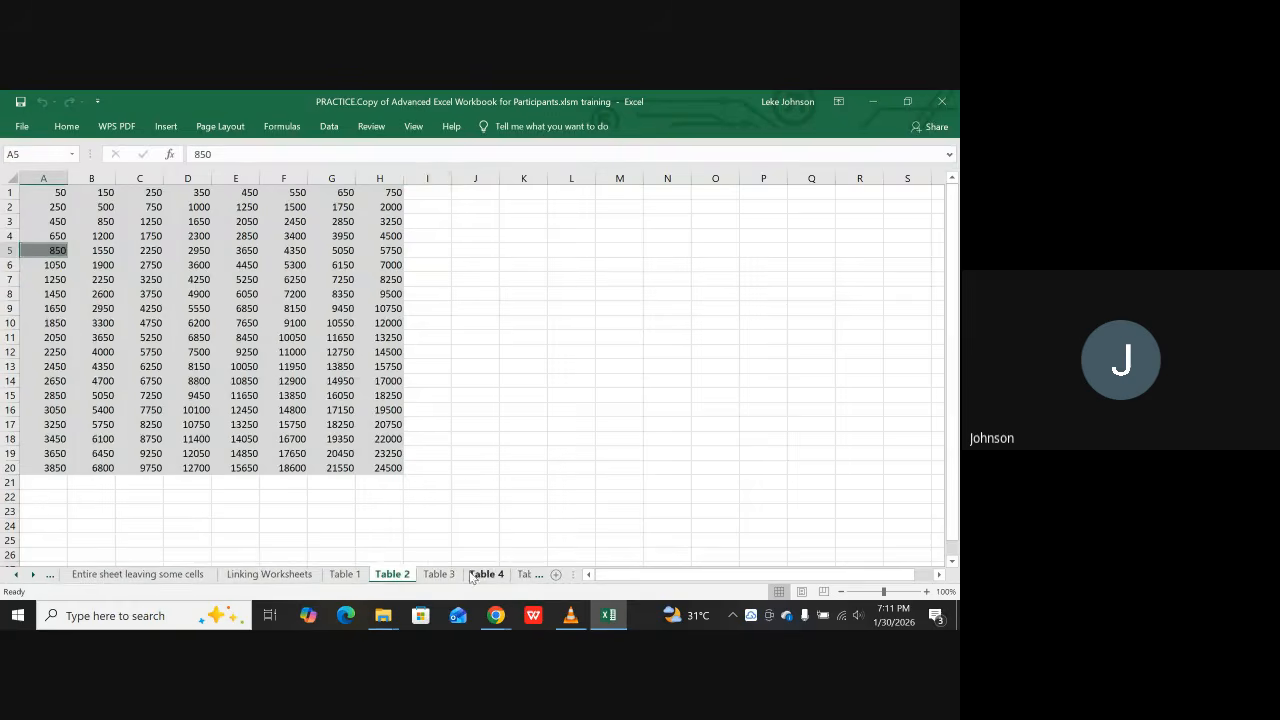
left_click(440, 577)
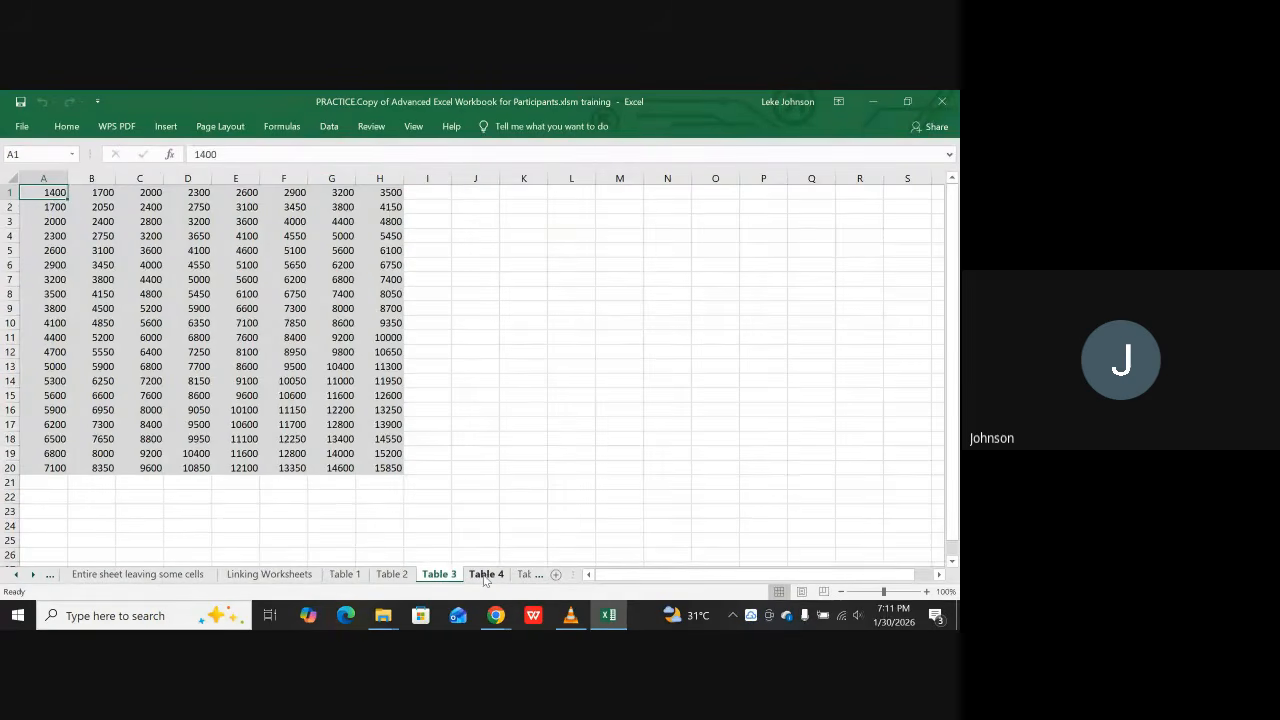
left_click(485, 577)
left_click(439, 577)
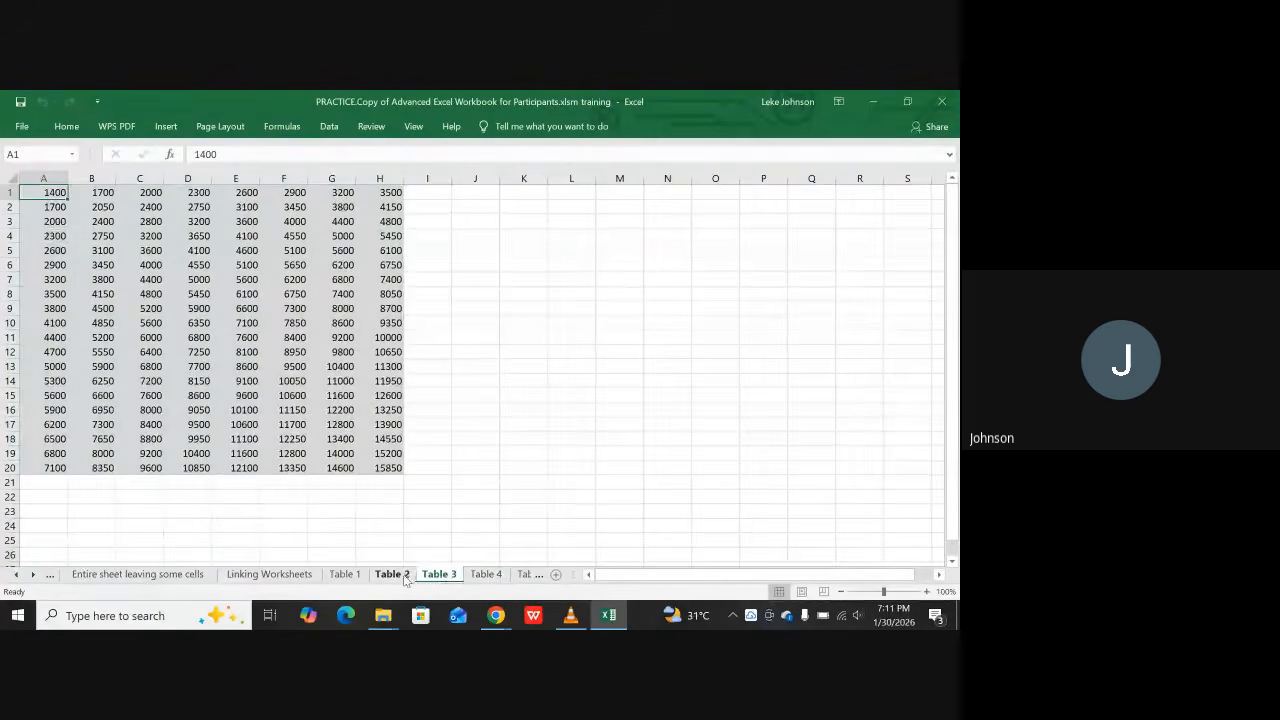
left_click(400, 578)
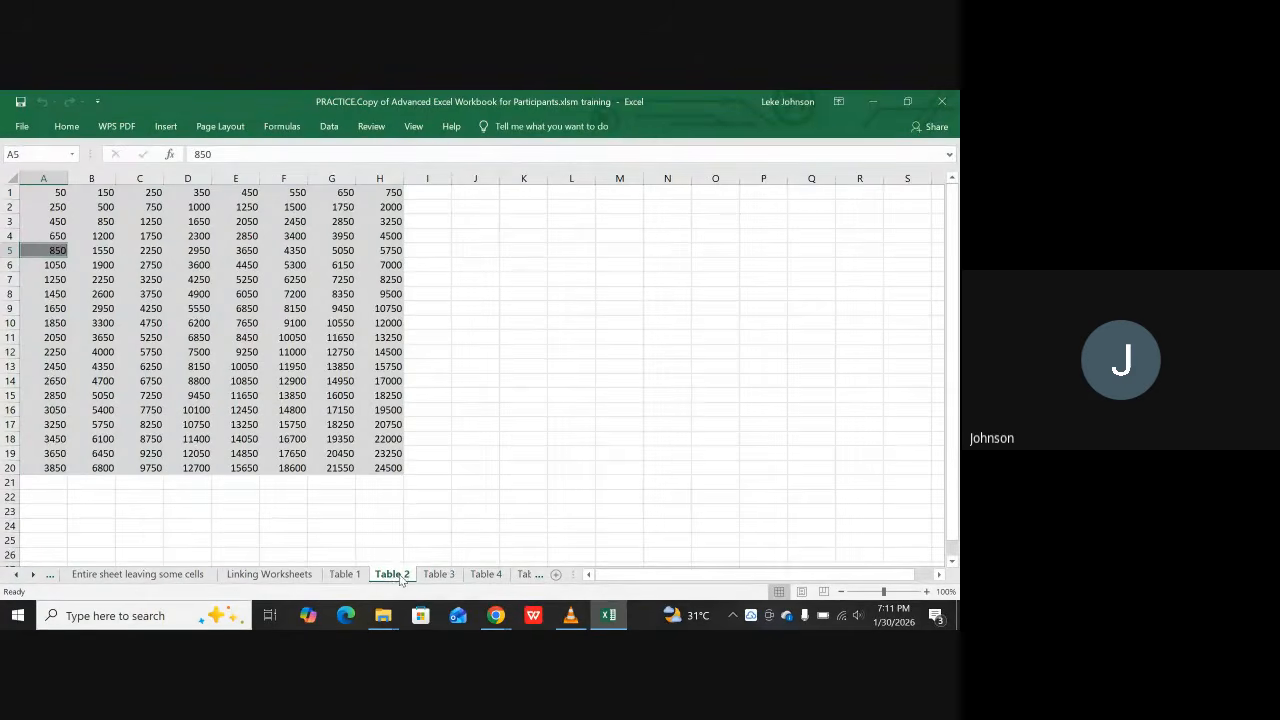
left_click(350, 580)
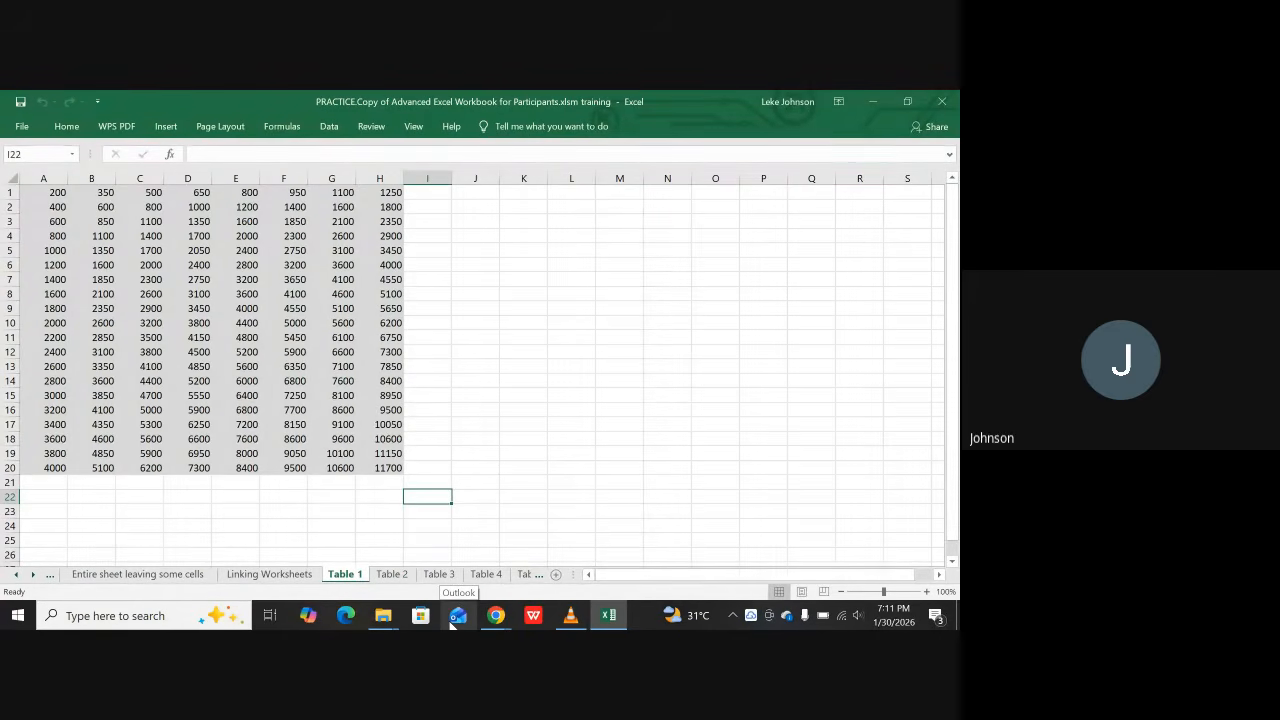
Step: Examine the multi-sheet SUM formula examples on the Linking Worksheets sheet alongside the source data in Table 1
mouse_move(383, 615)
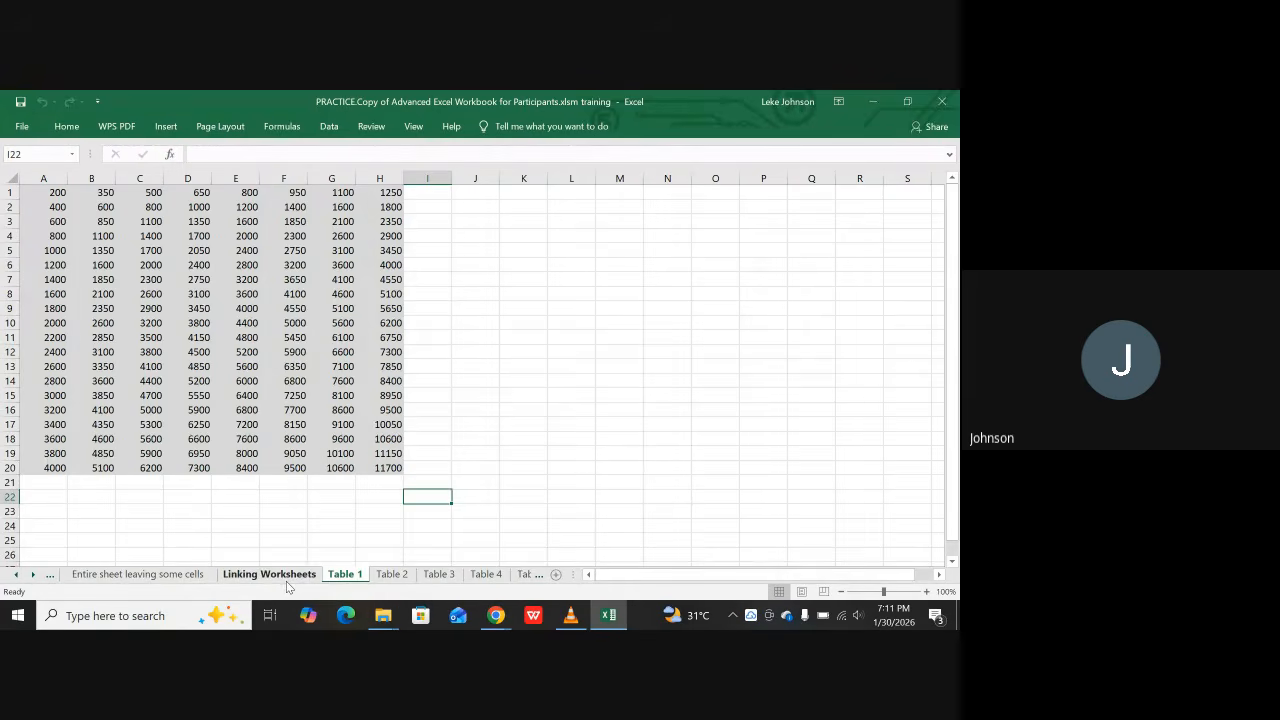
left_click(286, 579)
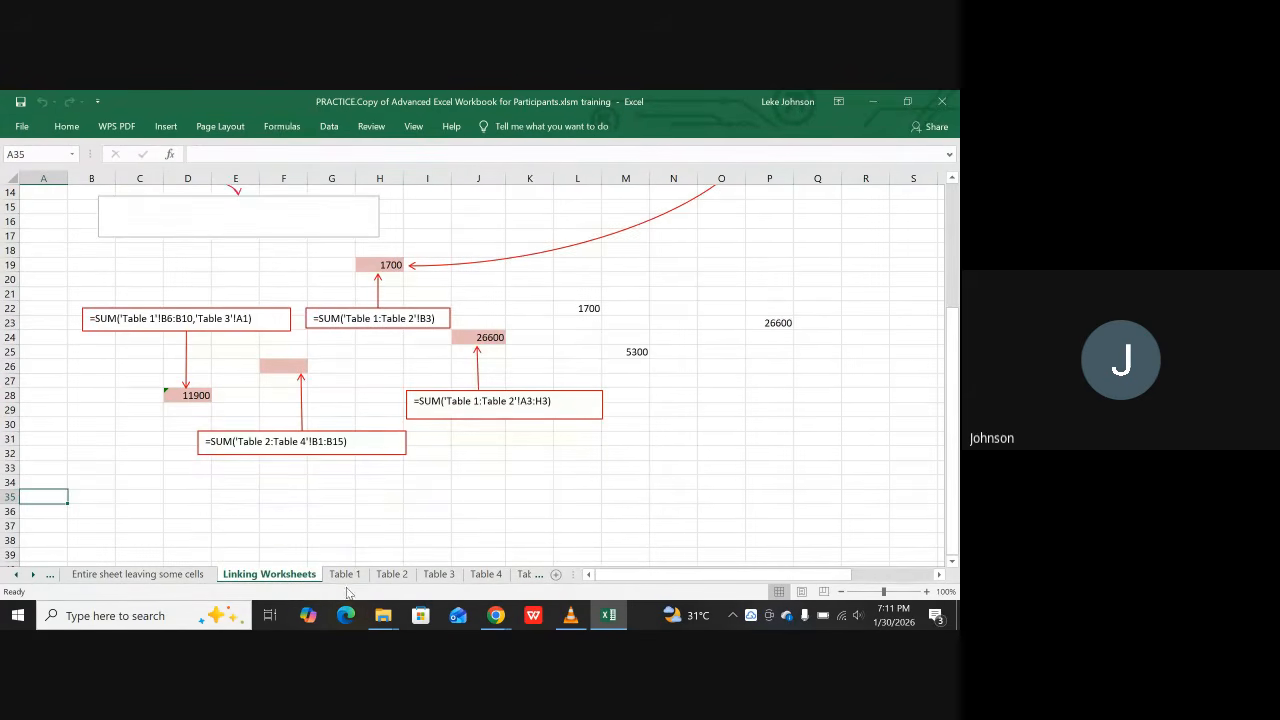
left_click(345, 576)
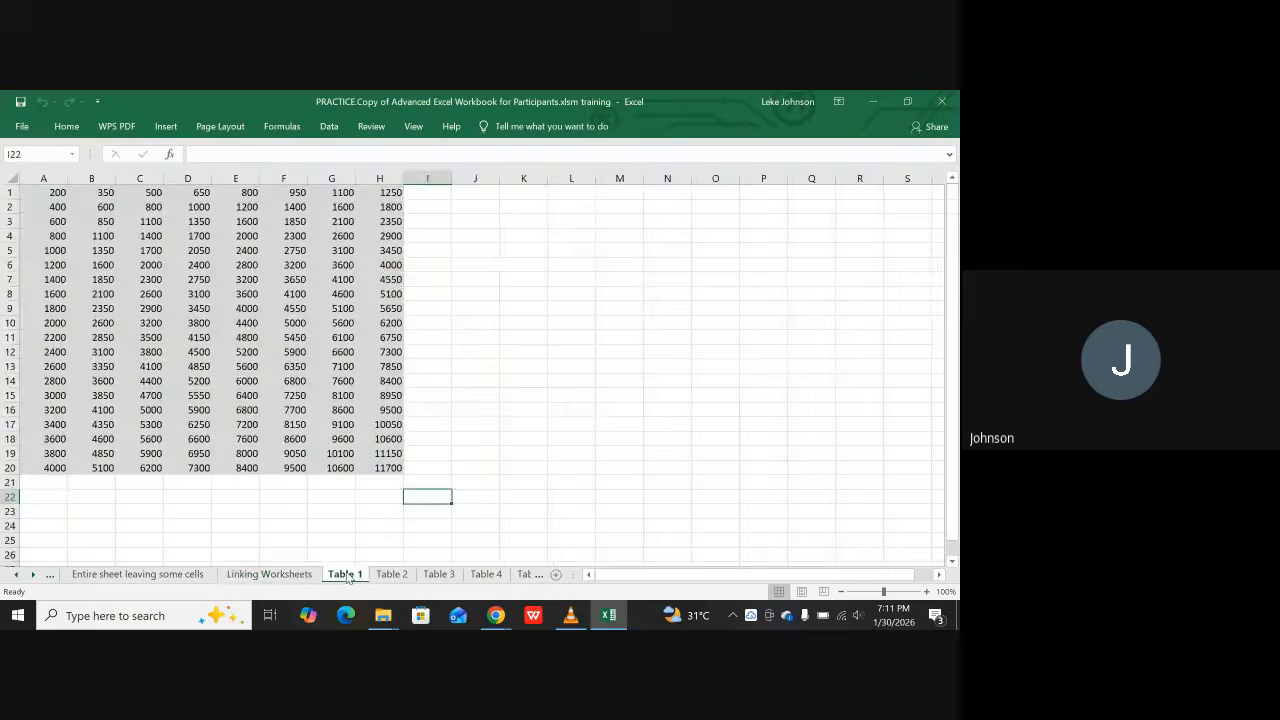
left_click(270, 575)
scroll(330, 400, "up", 4)
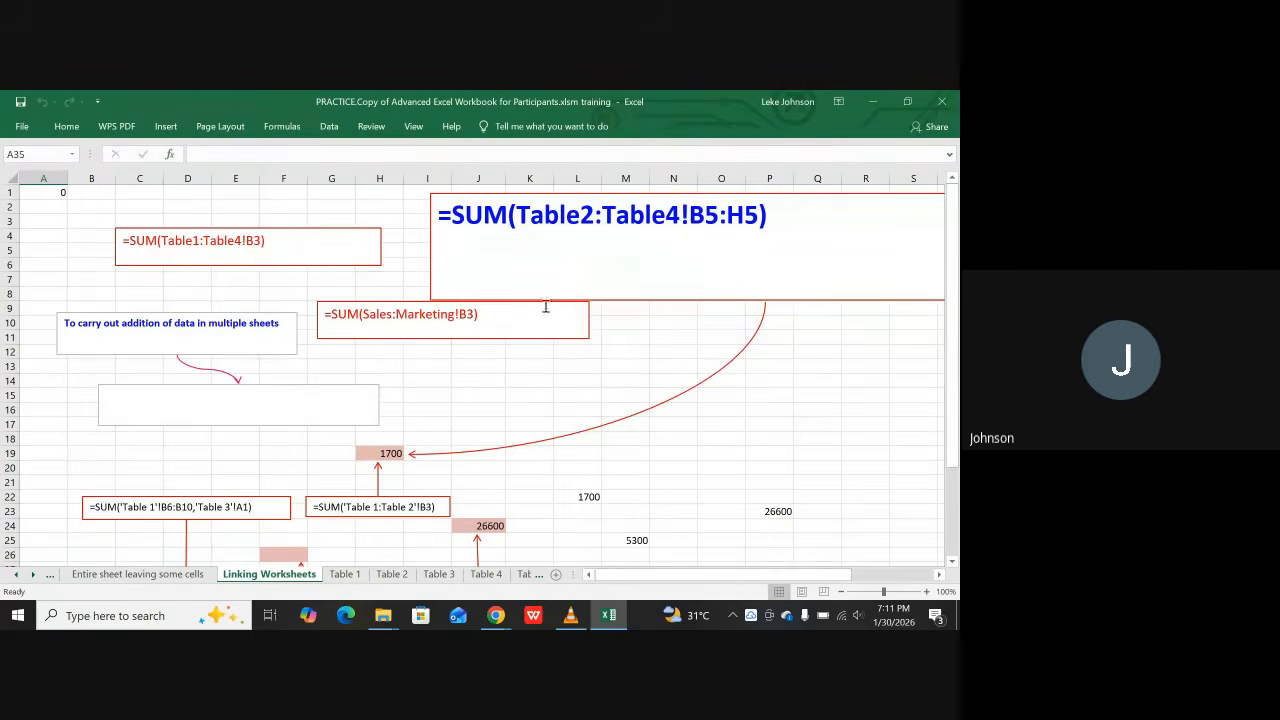
Step: Open the IF sheet and inspect the nested IF grading formula in G8 and the score it uses in F8
left_click(33, 580)
left_click(33, 580)
left_click(33, 580)
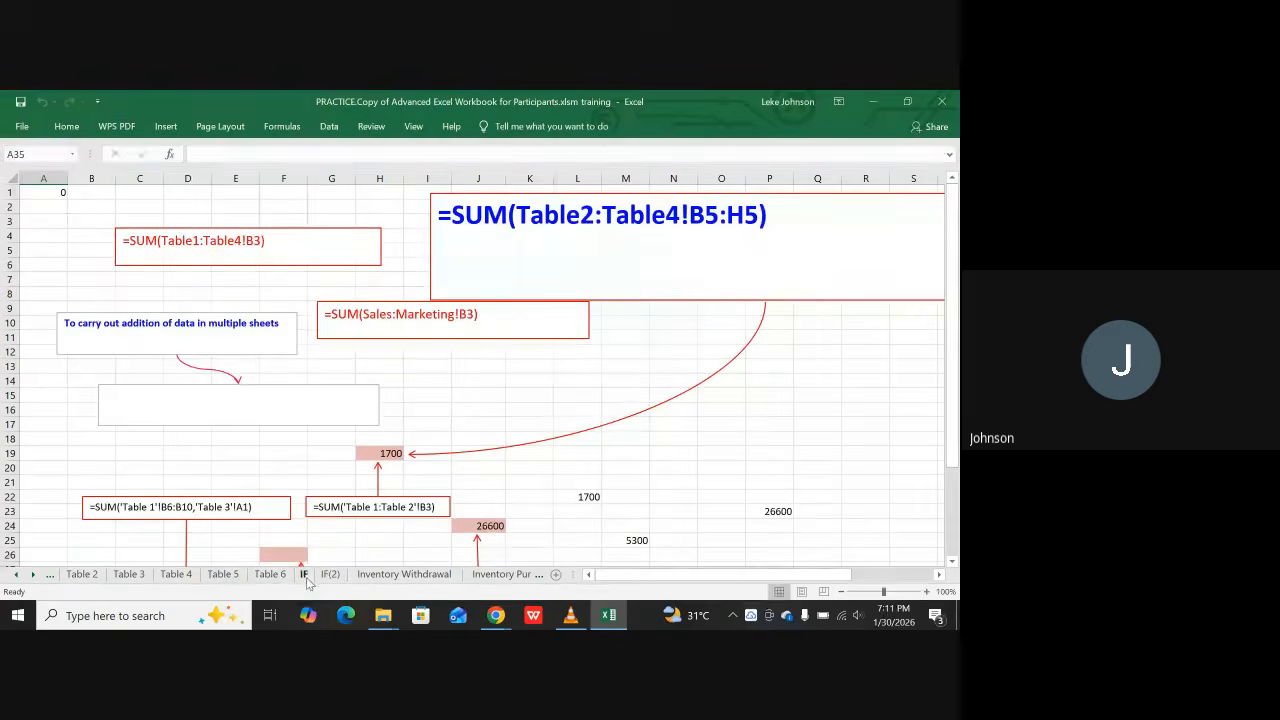
left_click(302, 574)
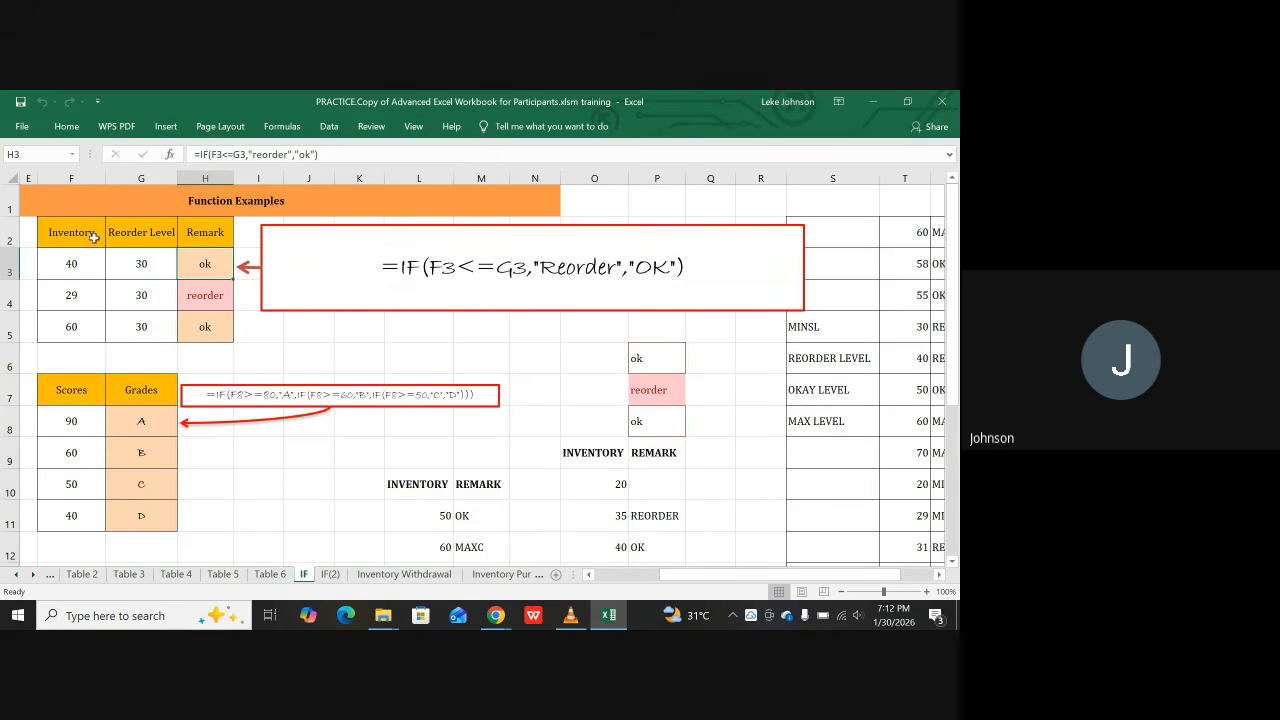
left_click(303, 368)
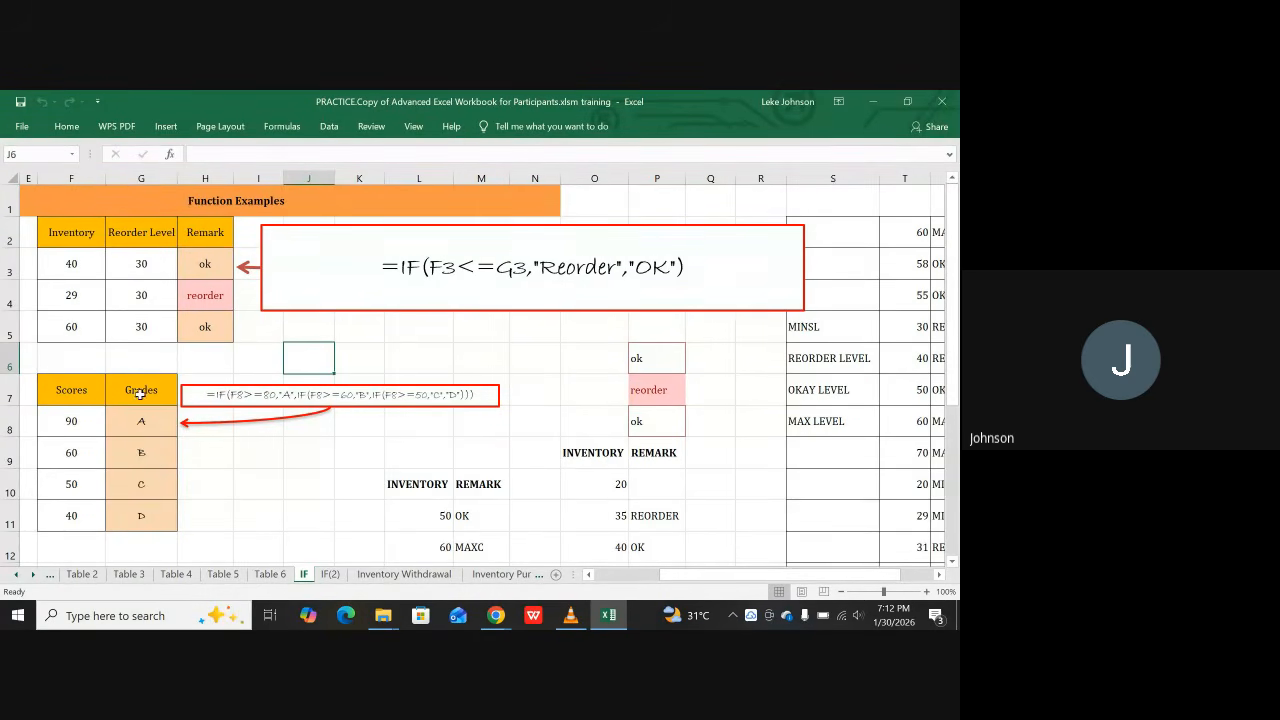
left_click(146, 430)
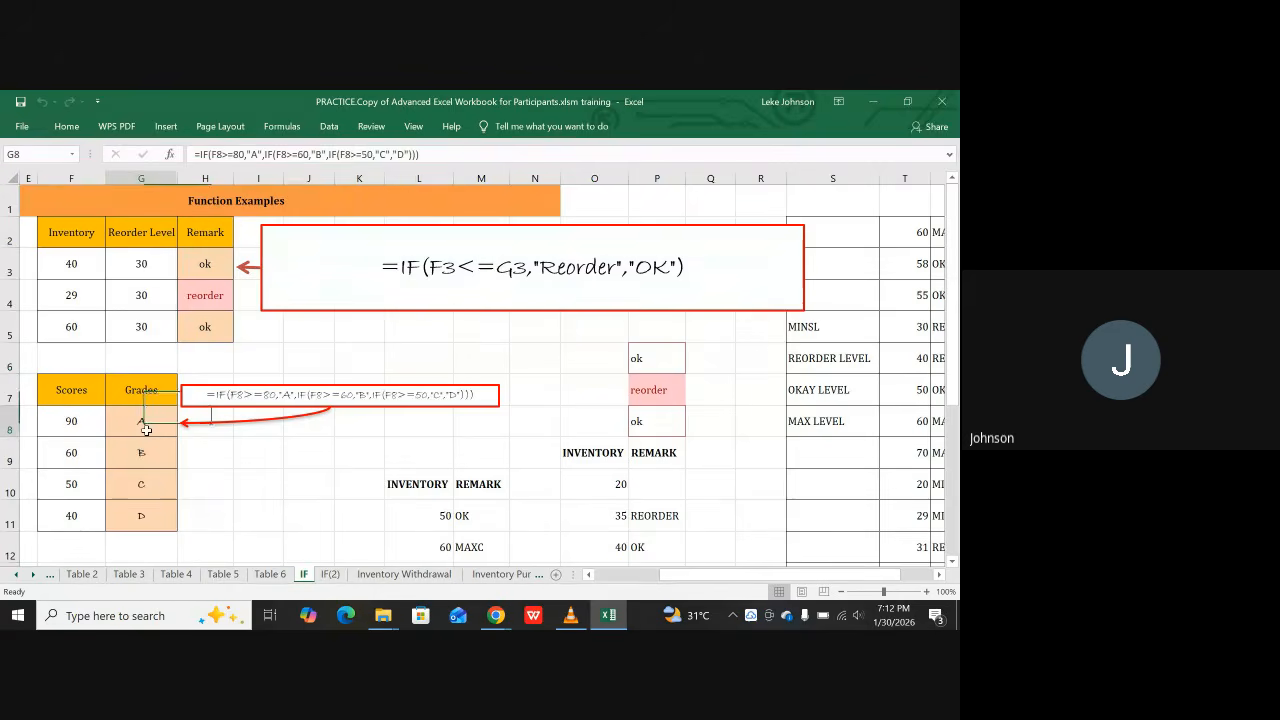
left_click(52, 424)
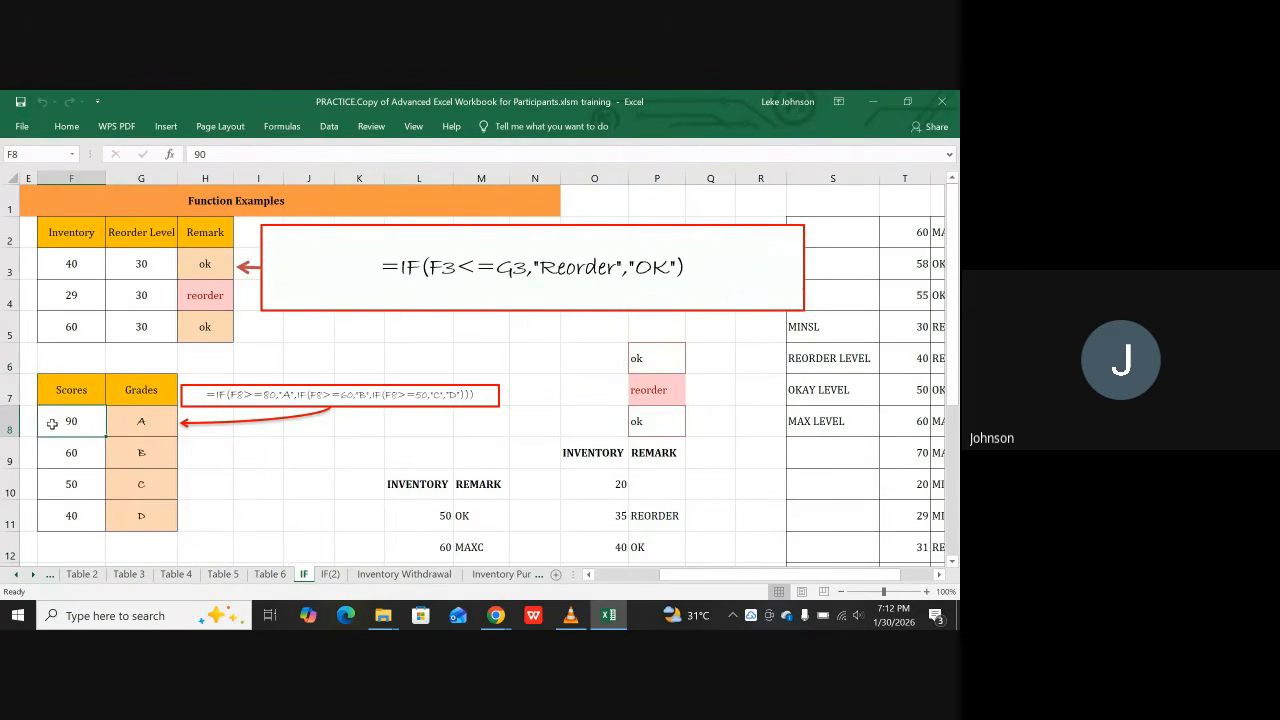
left_click(152, 416)
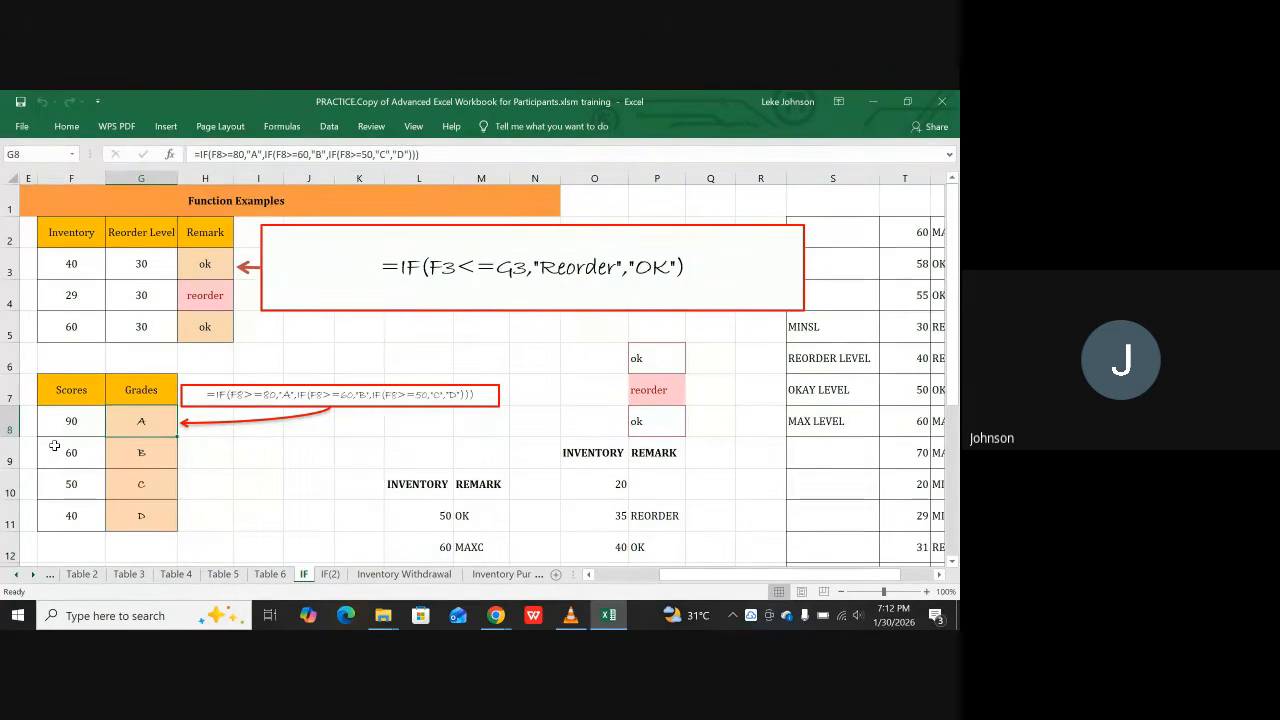
Step: Review the inventory remark and stock level tables in the rest of the IF sheet
scroll(345, 377, "down", 2)
scroll(346, 377, "up", 2)
scroll(689, 515, "down", 1)
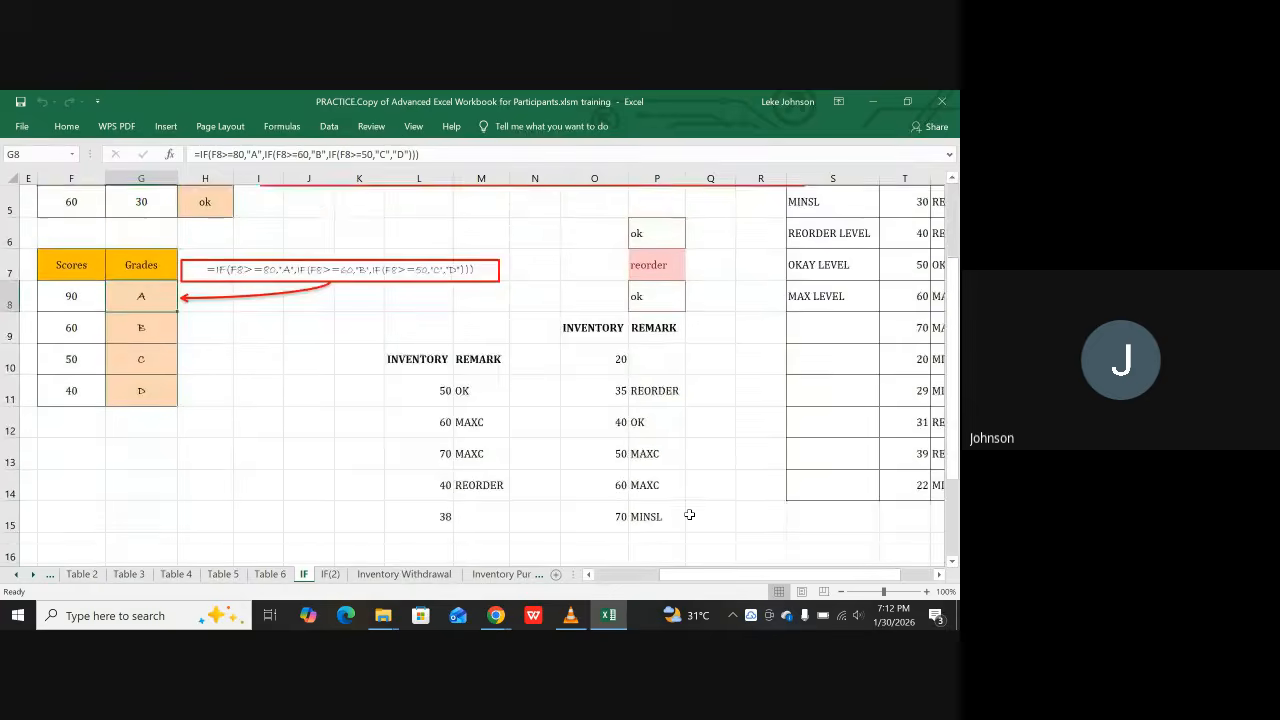
left_click_drag(748, 578, 819, 568)
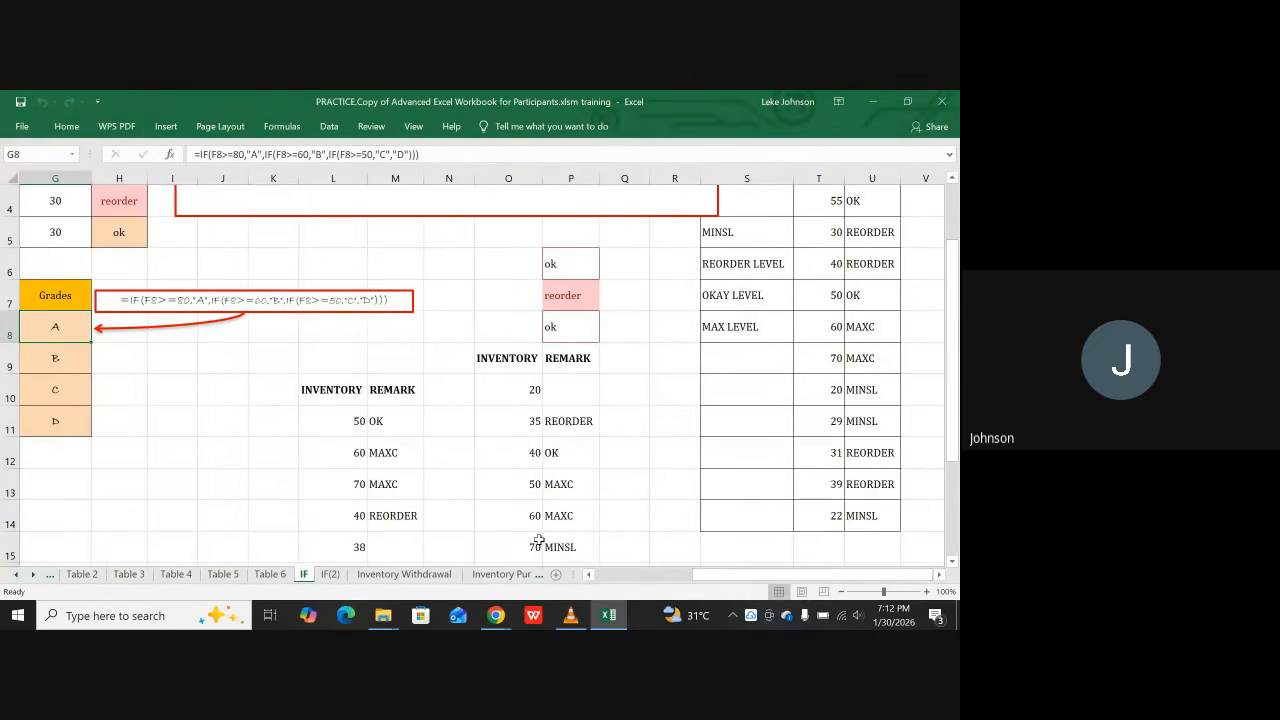
Step: Open the IF(2) sheet and inspect the results table's Average column, the Grade formula in K3 and the Remark formula in L3
left_click(330, 574)
scroll(300, 440, "up", 12)
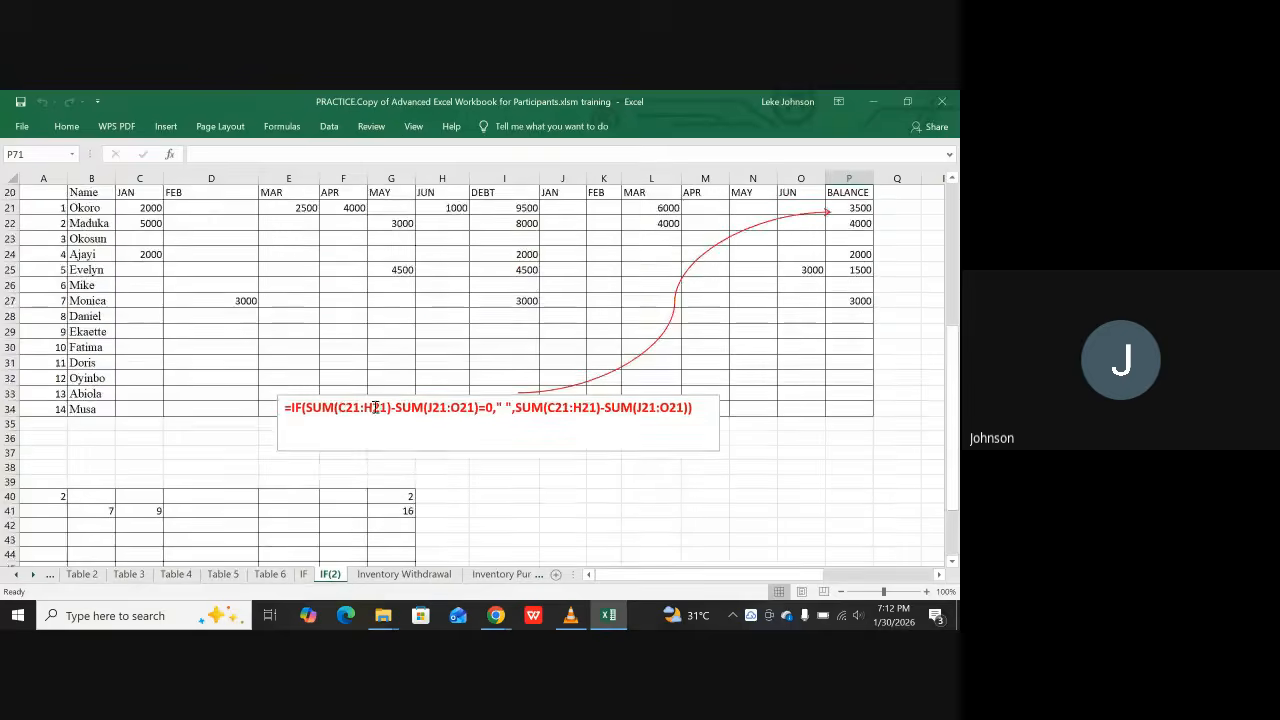
scroll(375, 407, "up", 4)
scroll(375, 407, "up", 3)
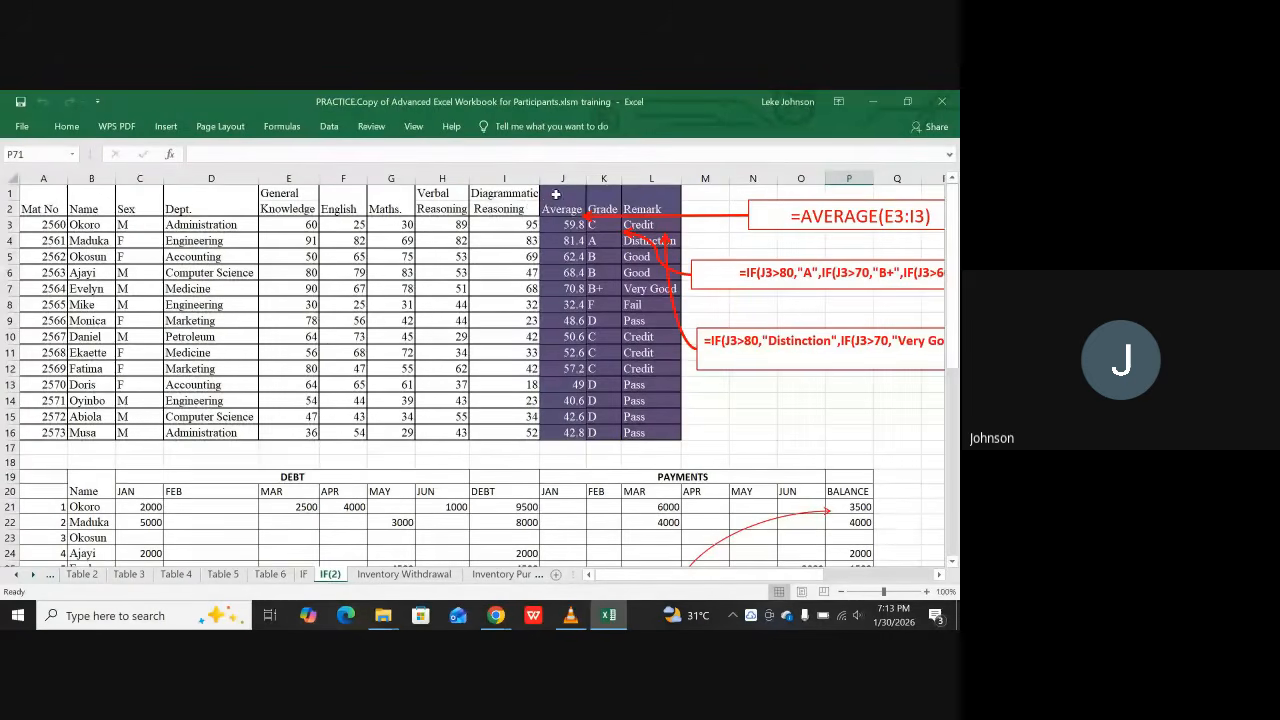
left_click(553, 202)
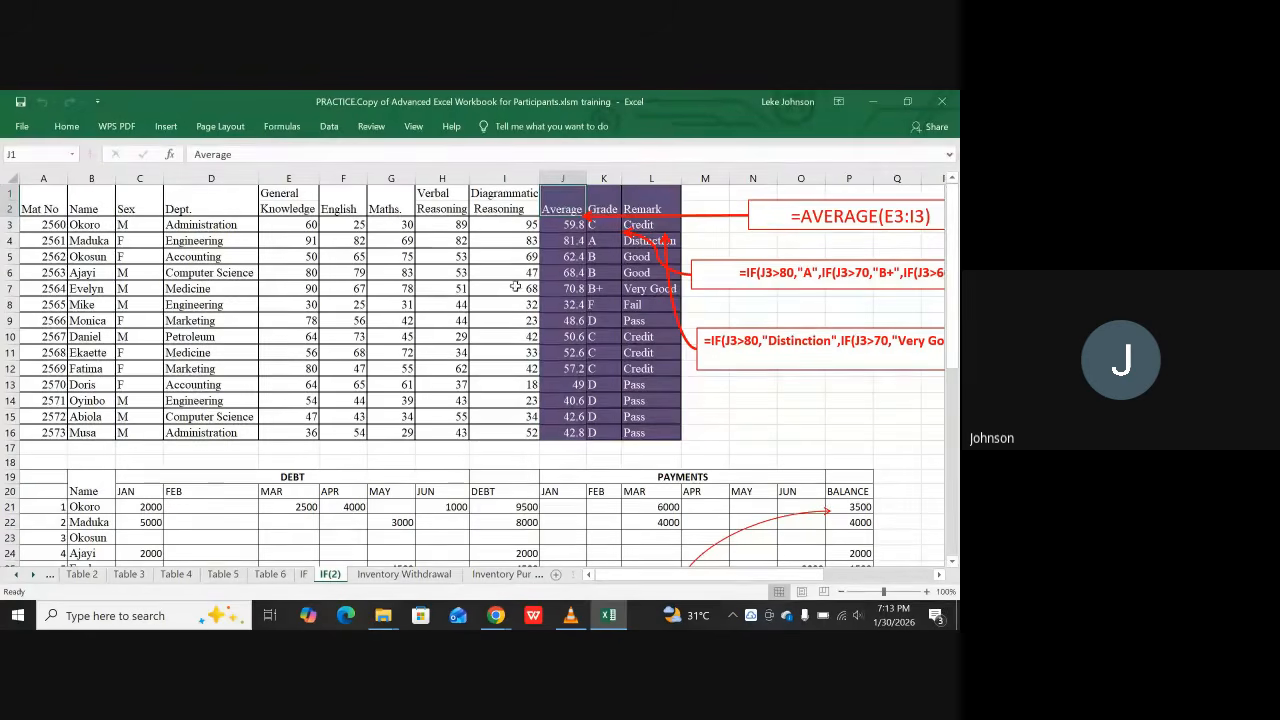
left_click(597, 229)
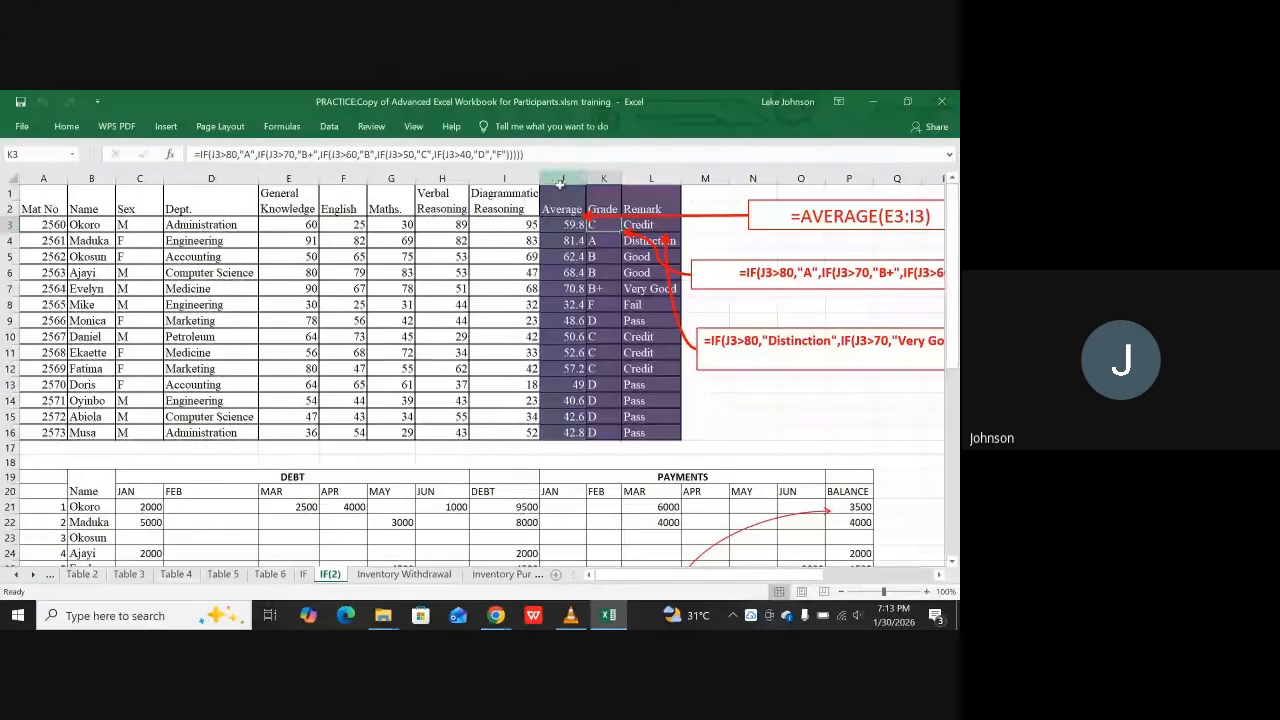
left_click(643, 225)
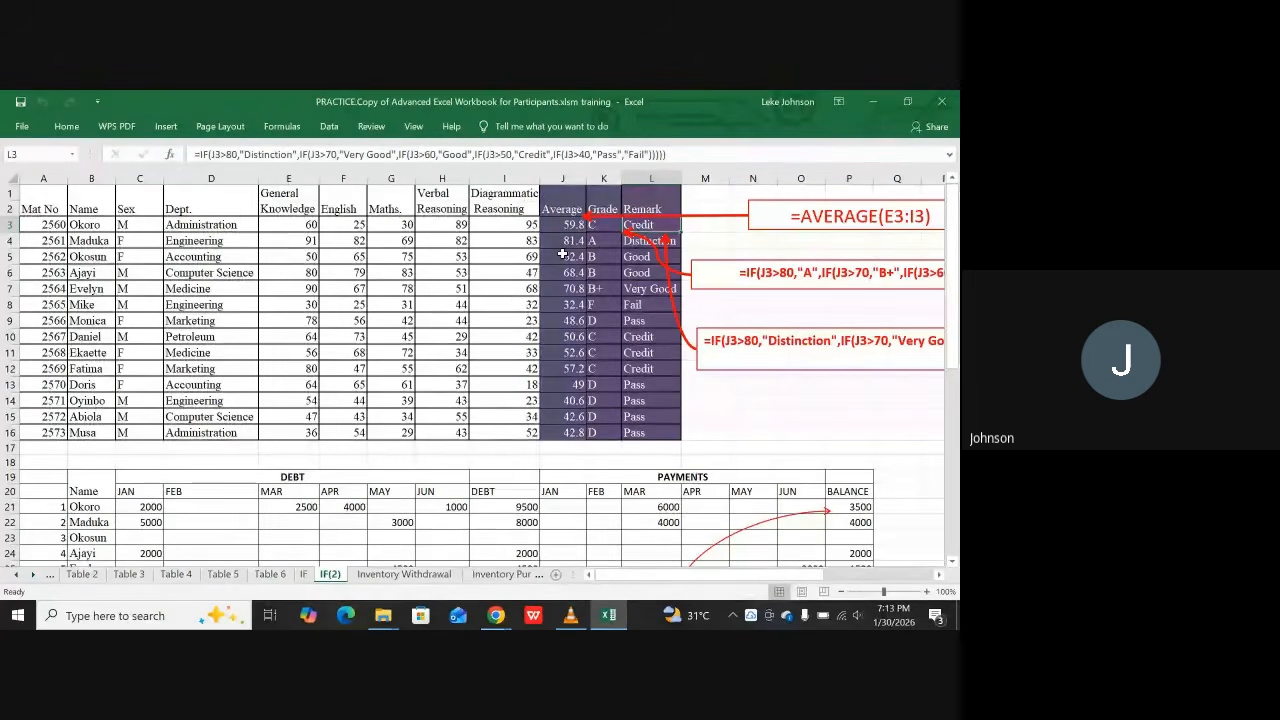
Step: Examine the debt and payments table on the IF(2) sheet, including the IF and SUM debt formula in I21
scroll(551, 297, "down", 2)
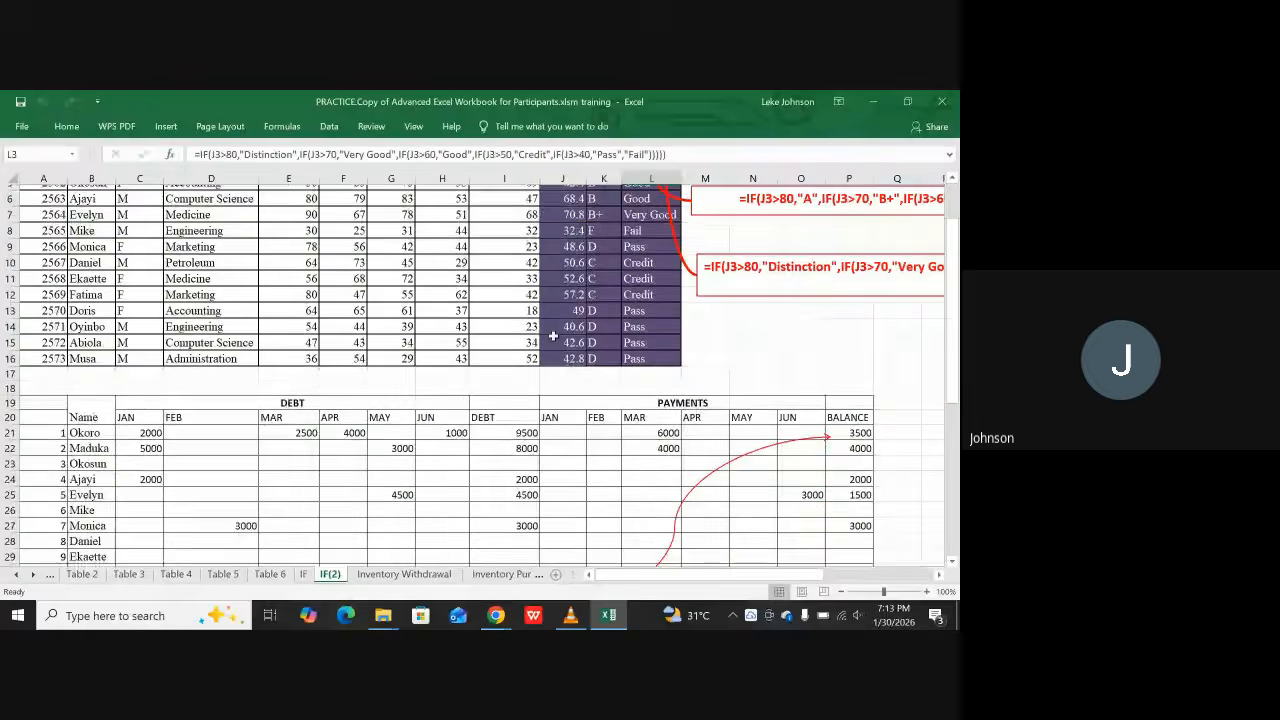
scroll(600, 299, "up", 2)
scroll(604, 299, "down", 2)
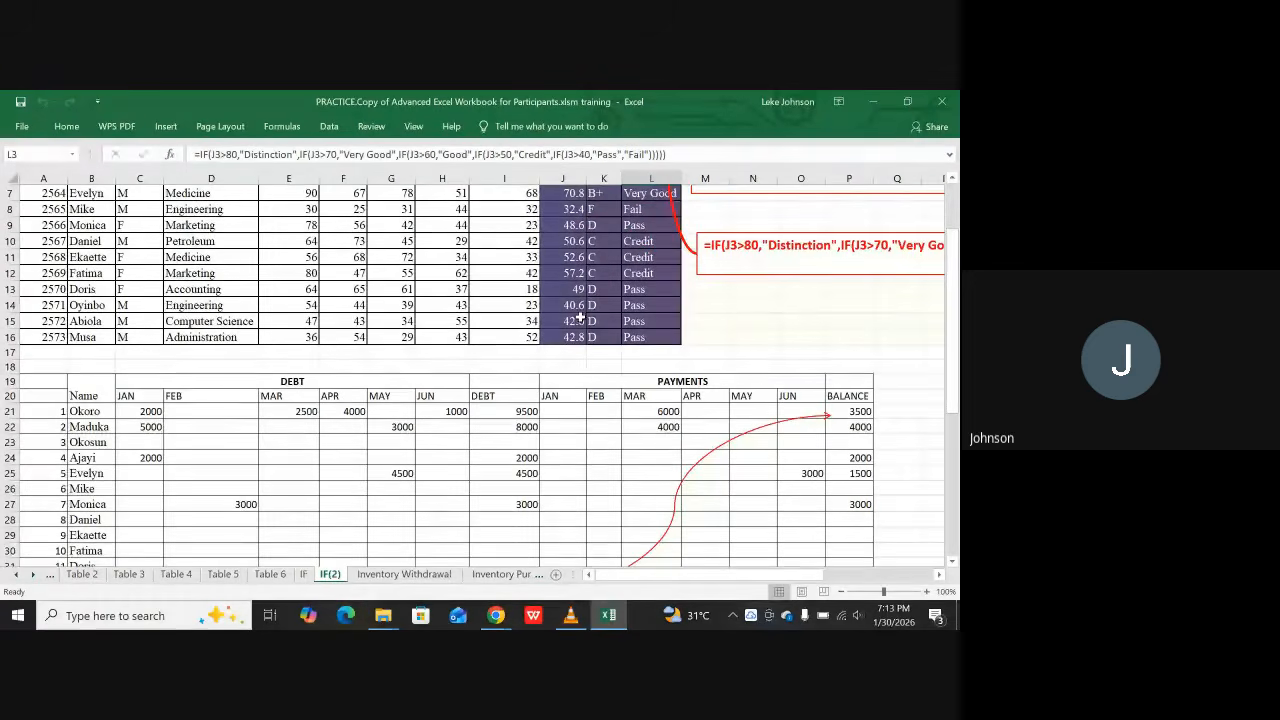
scroll(540, 370, "up", 2)
scroll(495, 387, "down", 2)
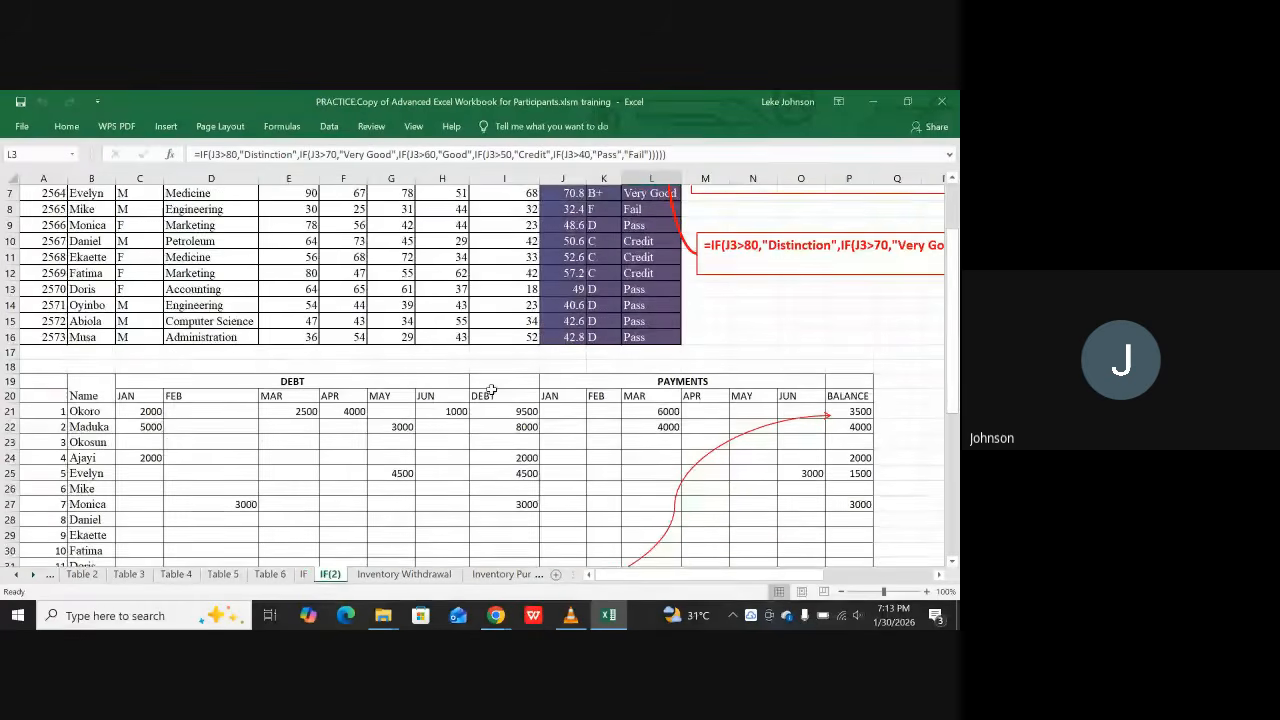
scroll(495, 387, "down", 1)
scroll(506, 382, "down", 1)
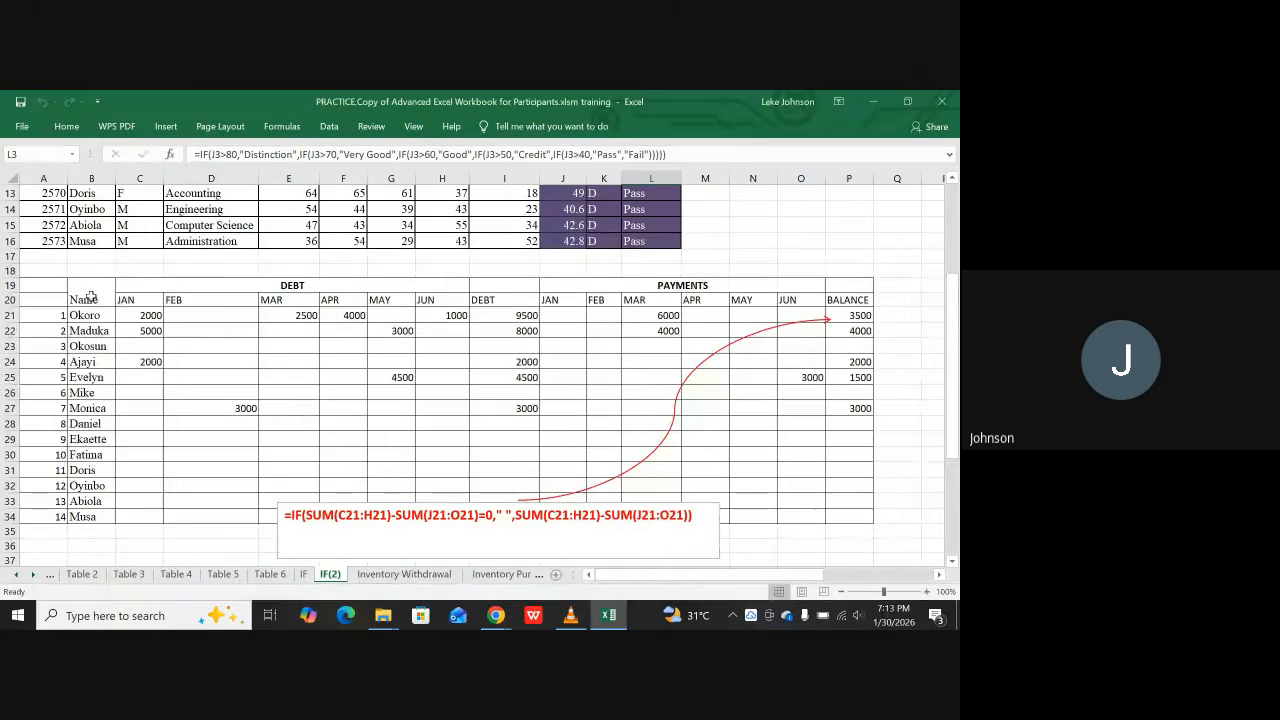
left_click(292, 286)
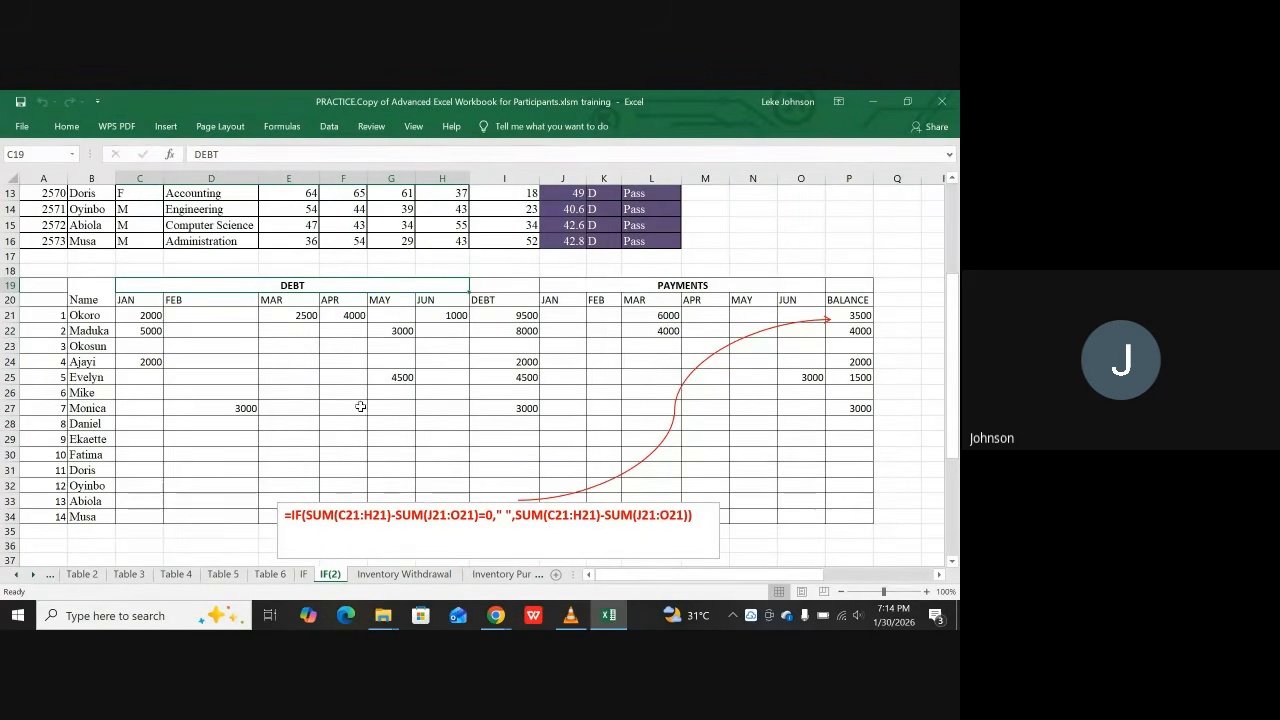
left_click(514, 319)
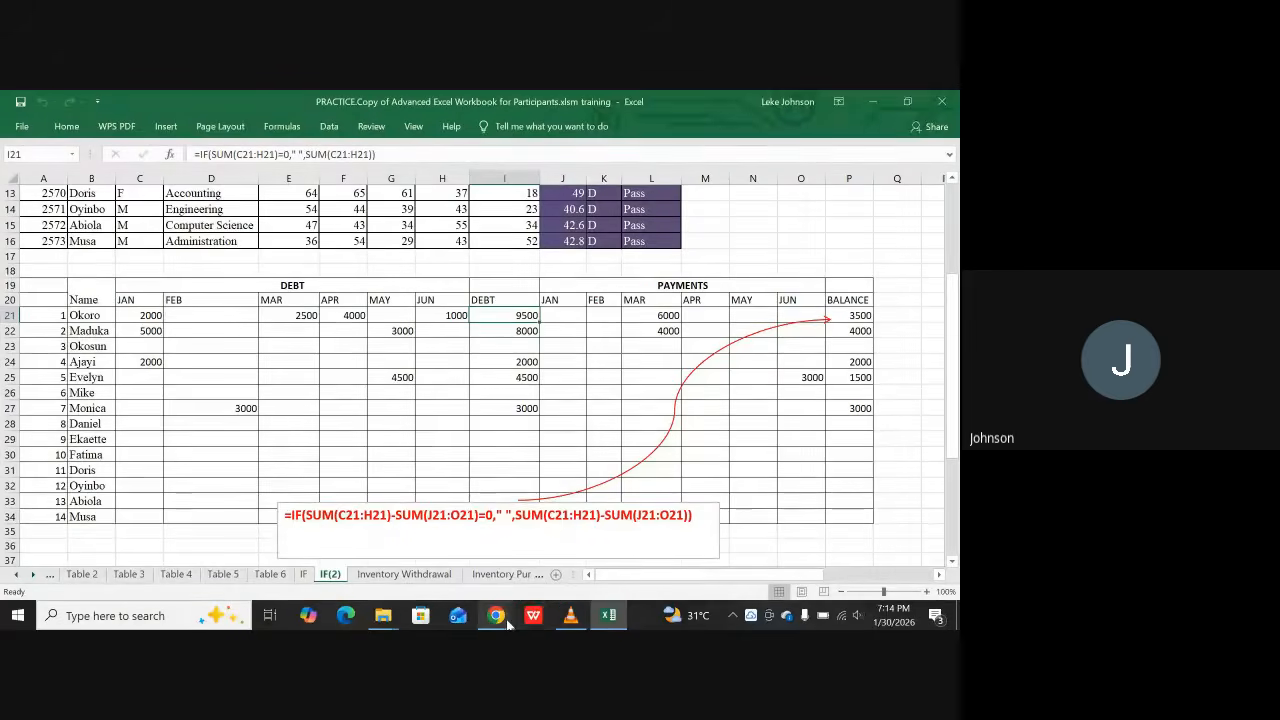
mouse_move(497, 617)
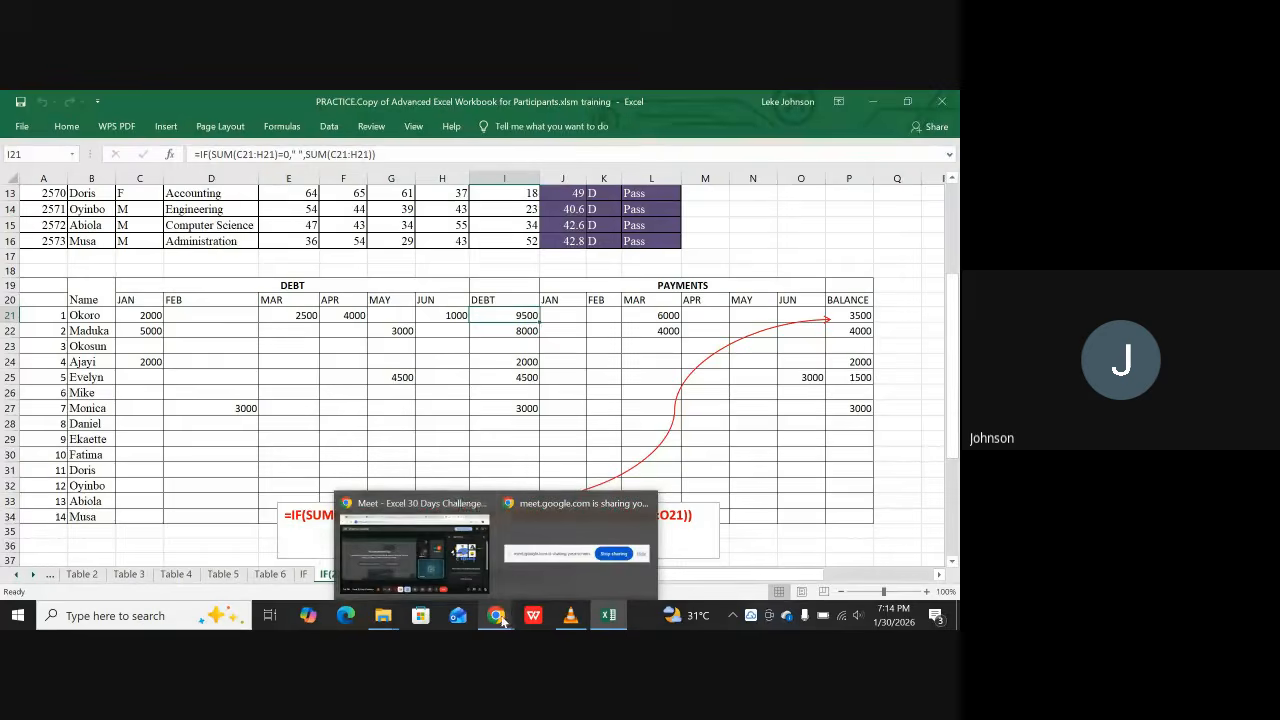
Step: Switch to Chrome, close the WhatsApp page and return to the Excel workbook
left_click(458, 575)
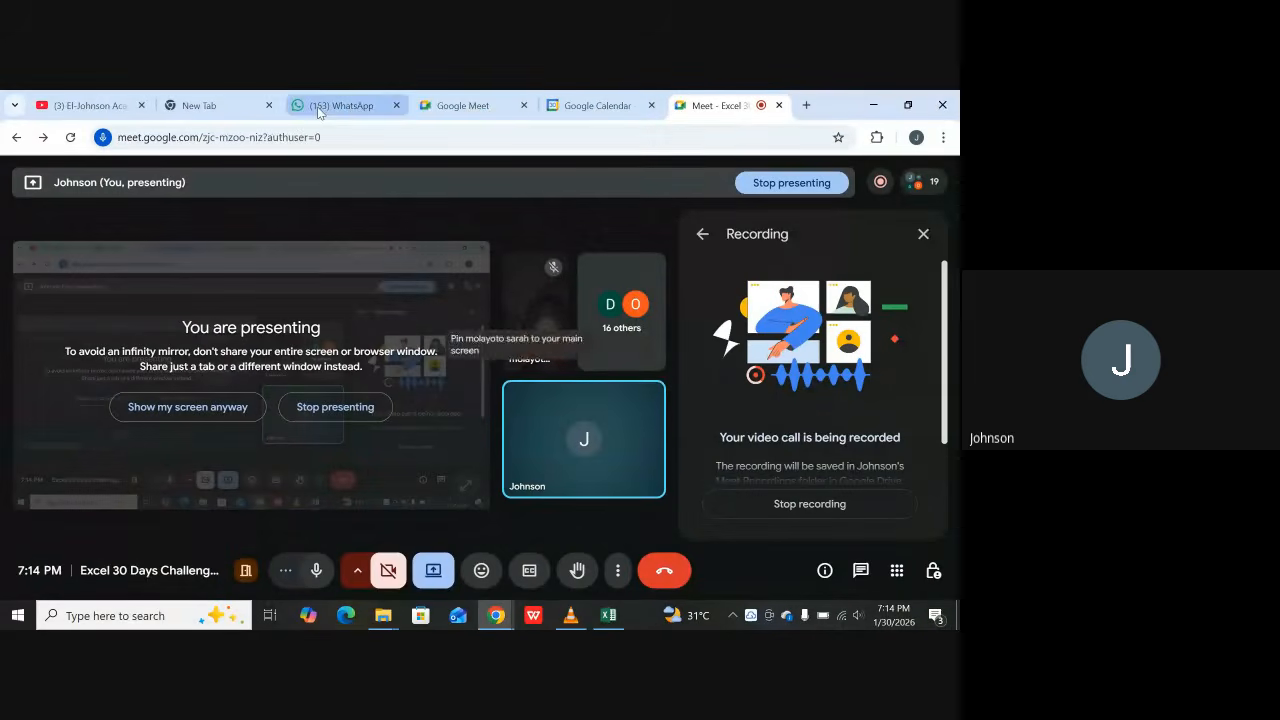
left_click(397, 105)
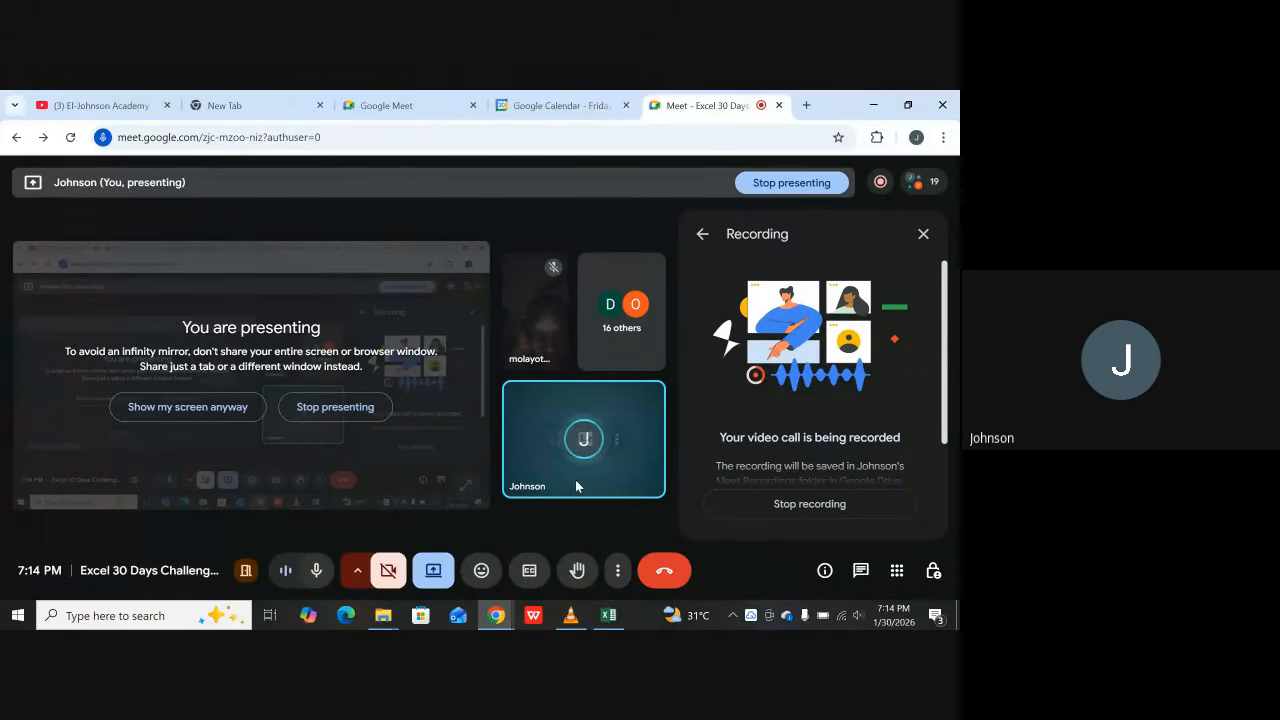
left_click(607, 615)
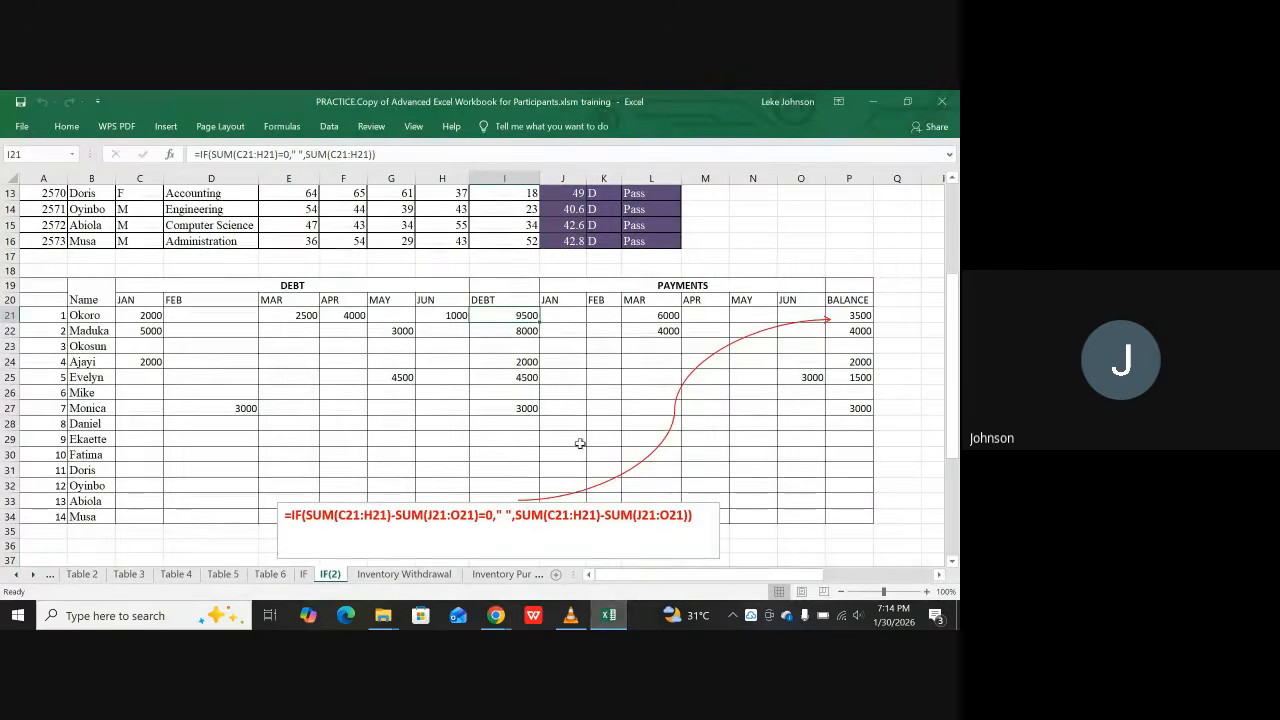
Step: View the item and quantity lists on the Inventory Withdrawal sheet and the Inventory Purchase sheet
left_click(393, 576)
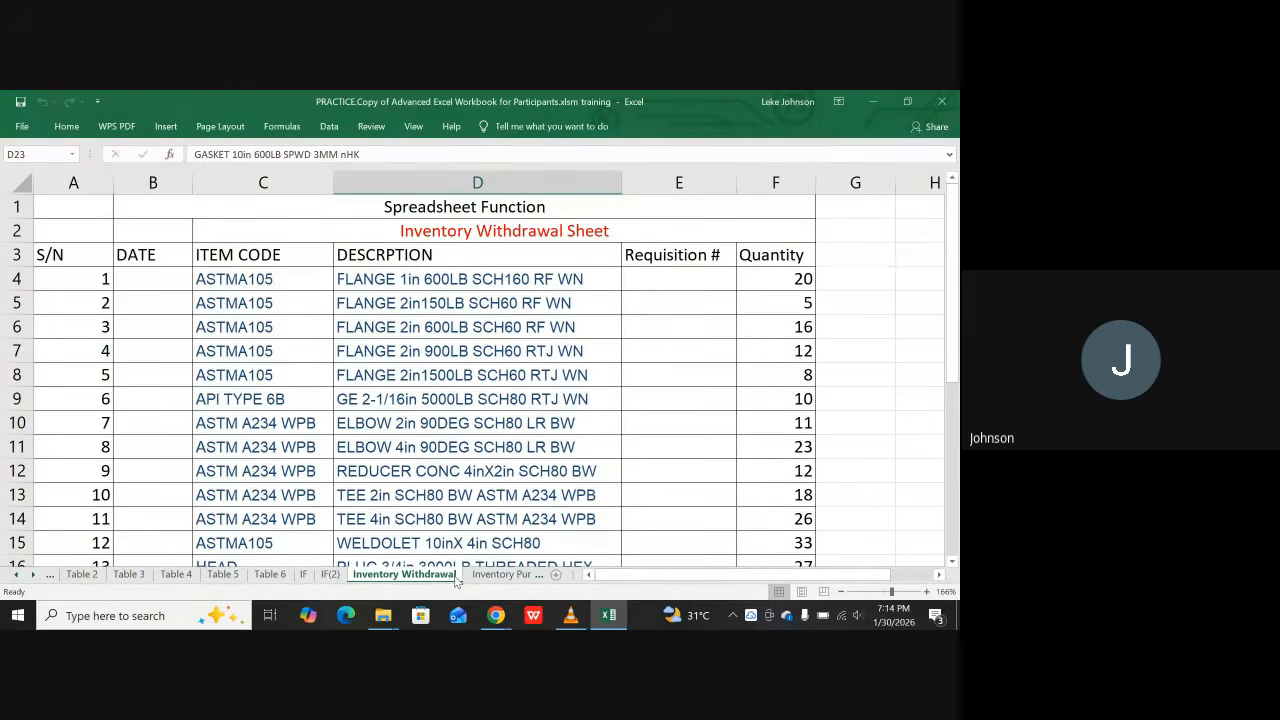
left_click(505, 576)
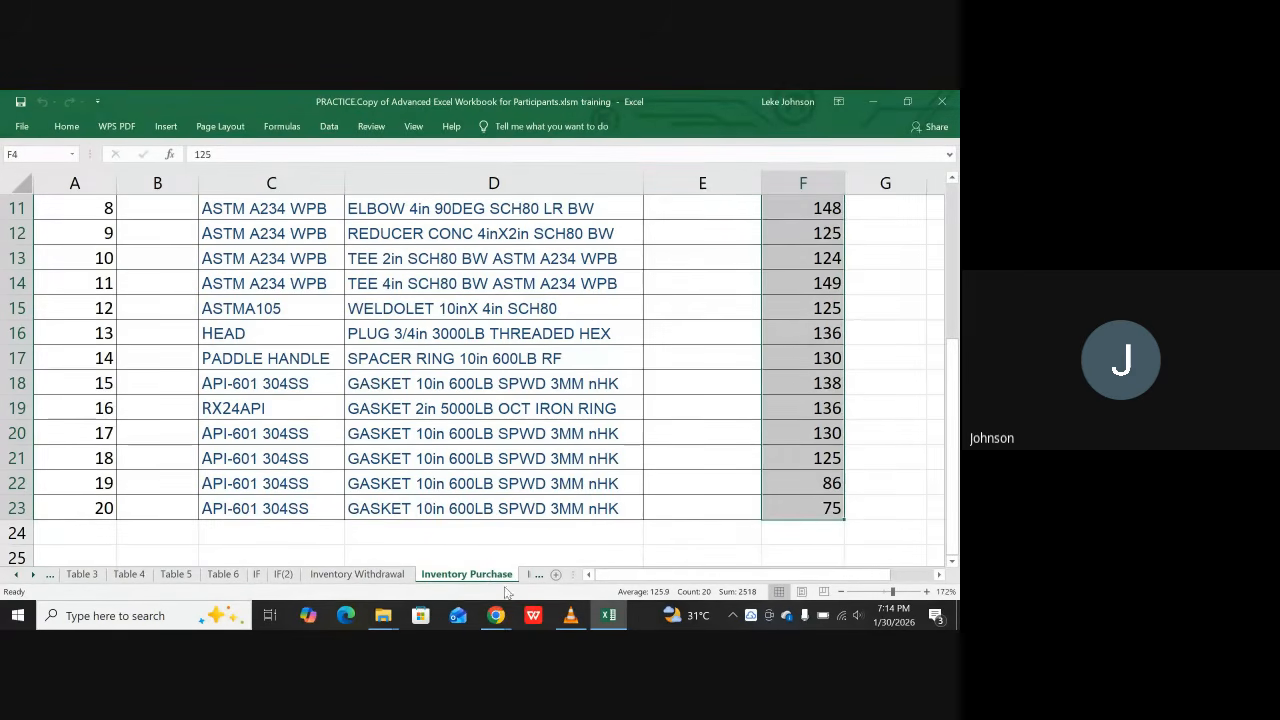
Step: Switch to the Google Meet call in Chrome, mute the microphone and return to the Excel workbook
mouse_move(497, 620)
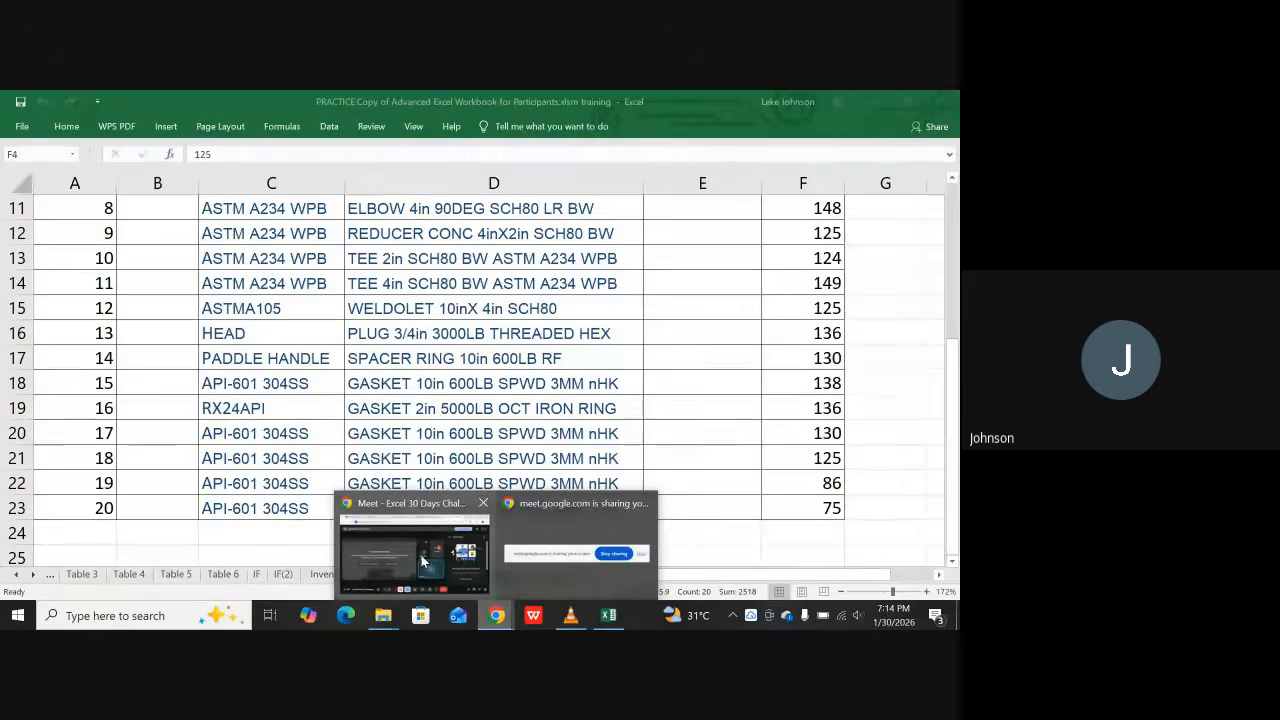
left_click(413, 554)
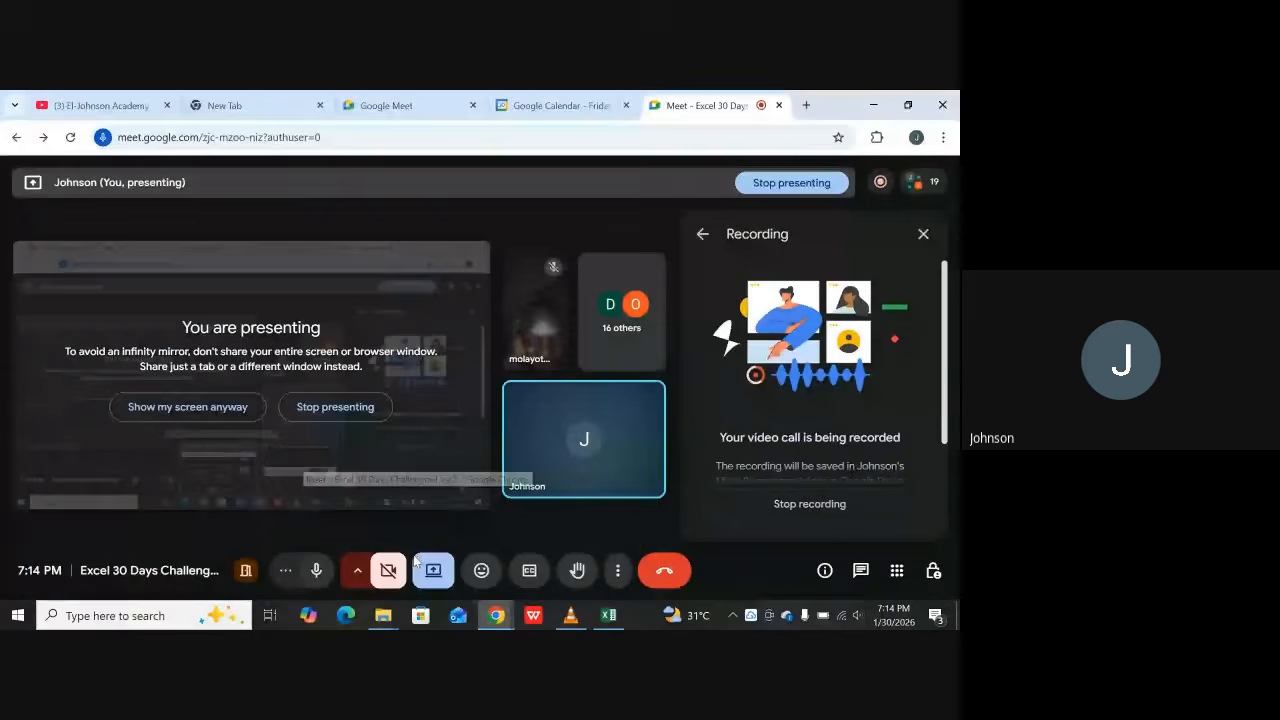
left_click(315, 570)
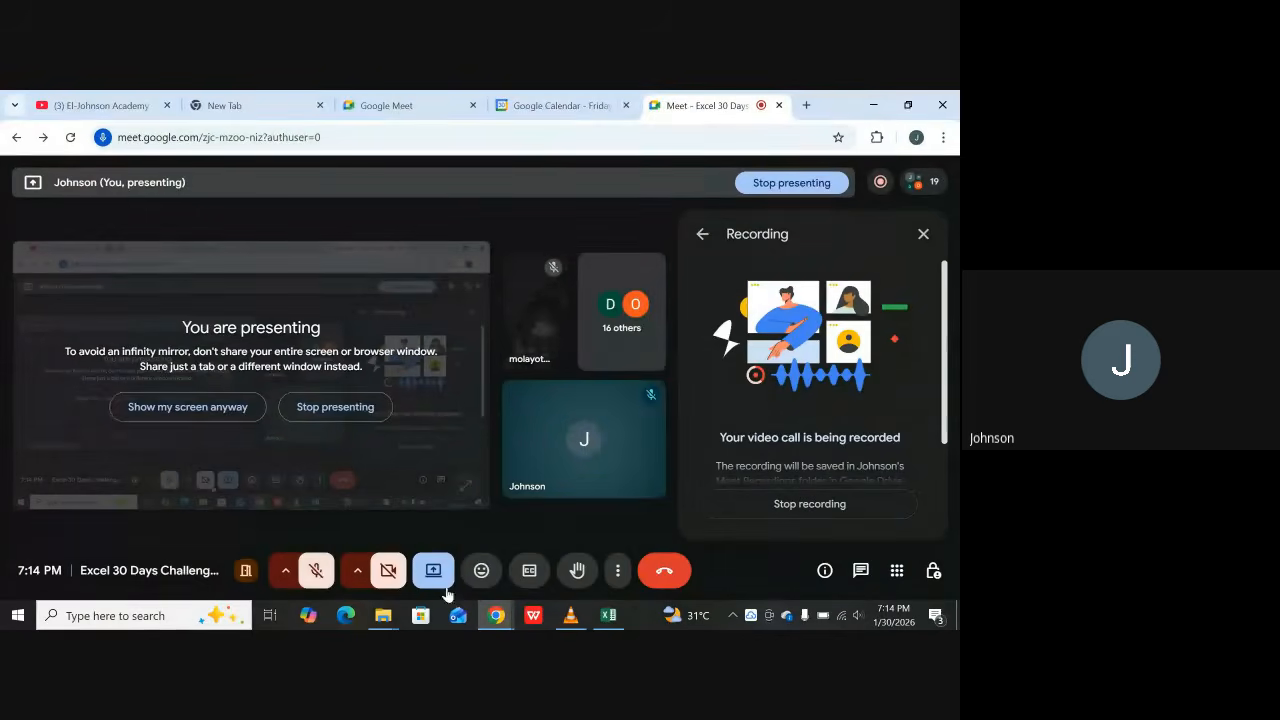
left_click(607, 616)
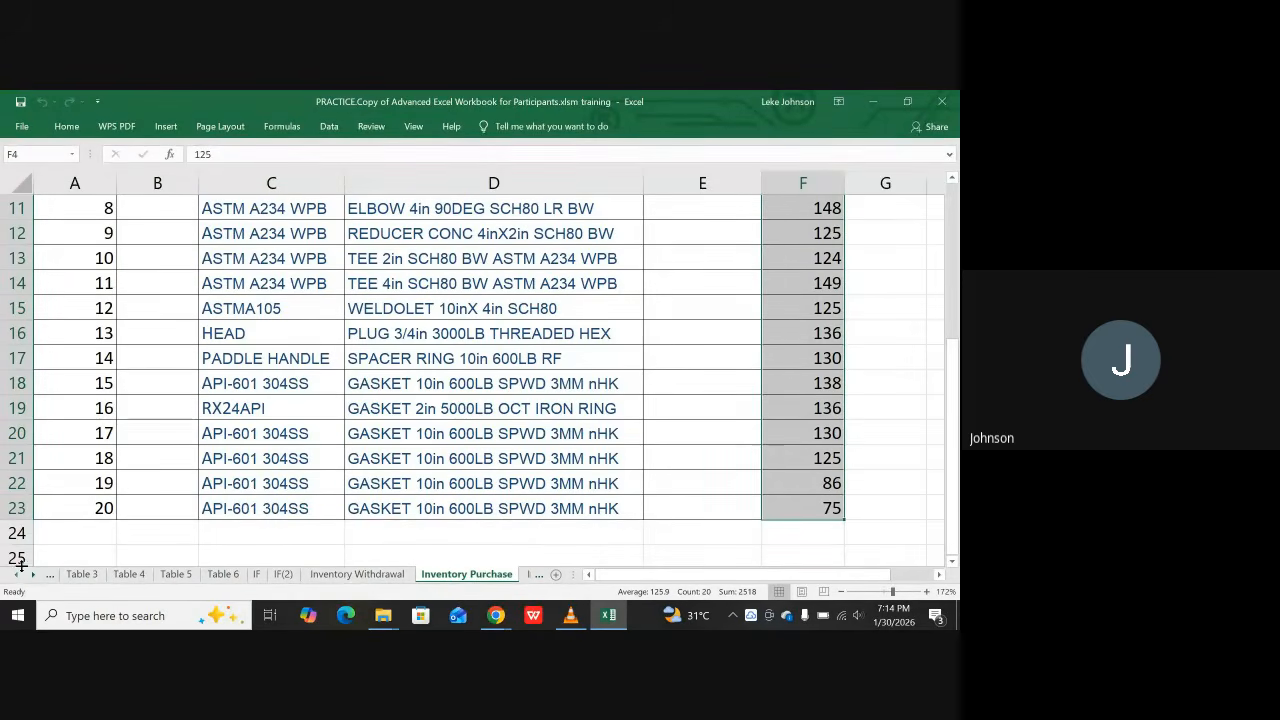
Step: Examine the Inventory Control sheet's withdrawal link and reorder IF formula notes alongside the Inventory Purchase and Inventory Withdrawal sheets
left_click(33, 574)
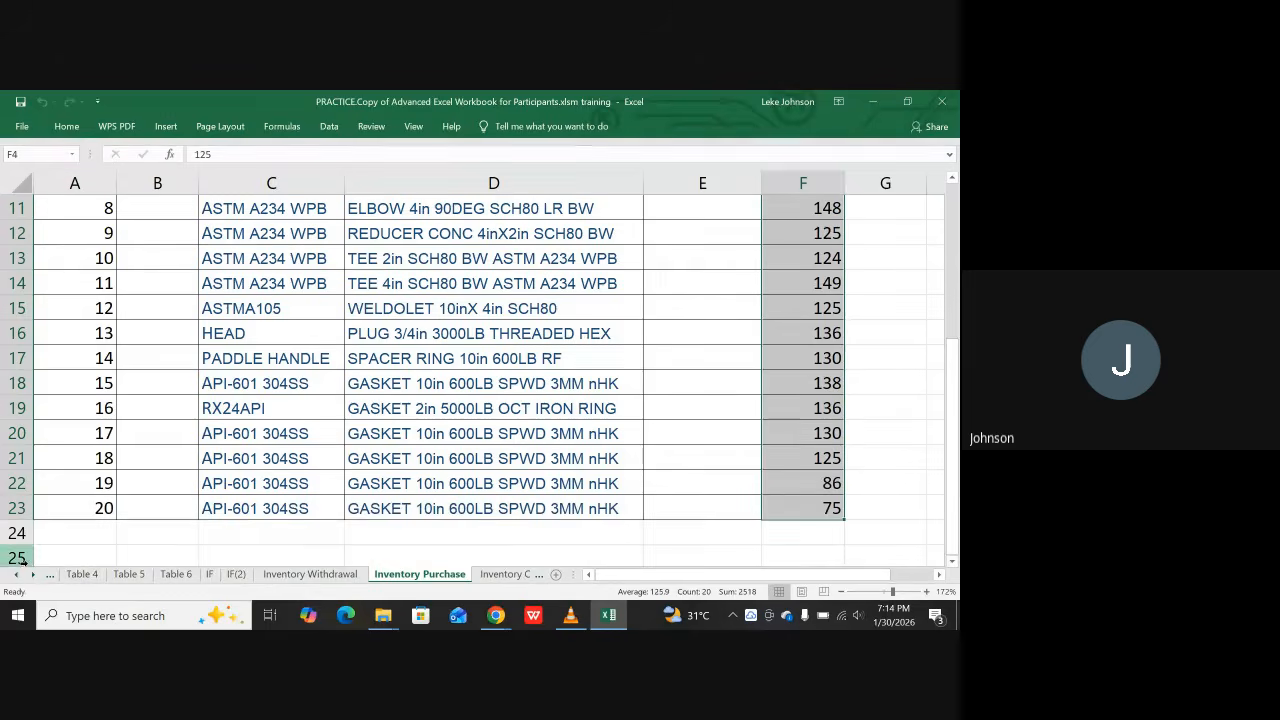
left_click(33, 574)
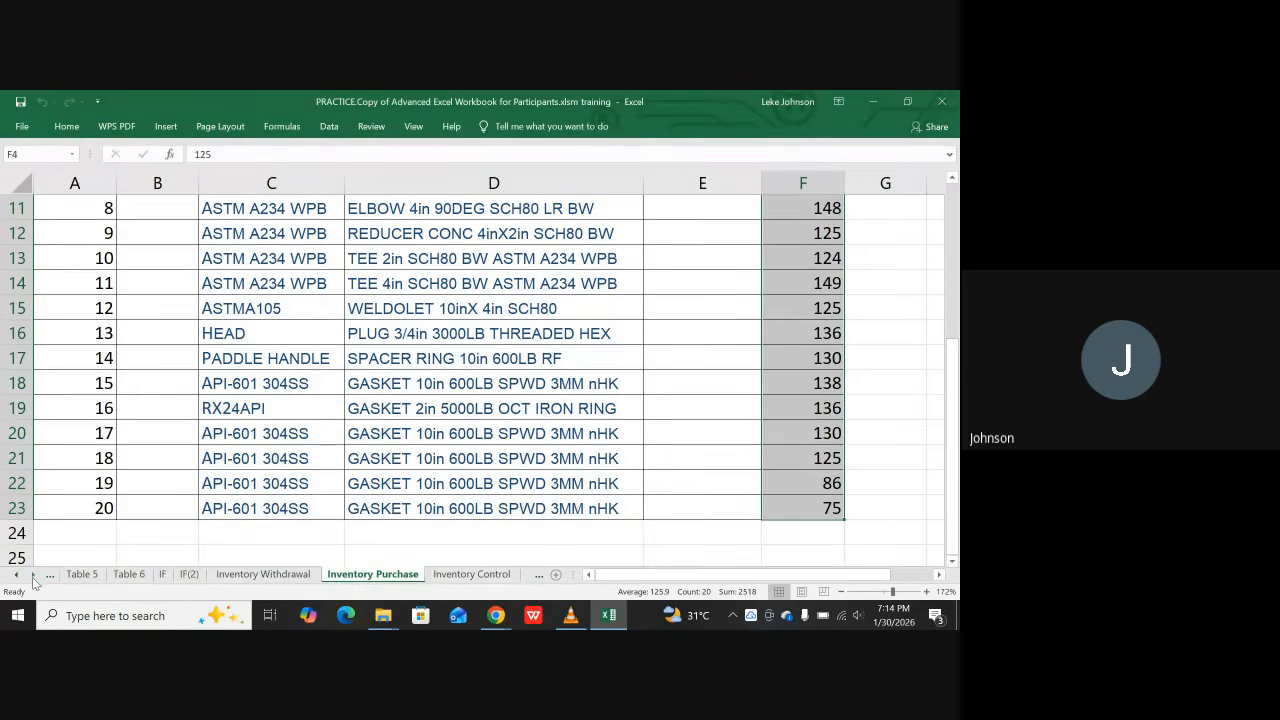
left_click(458, 576)
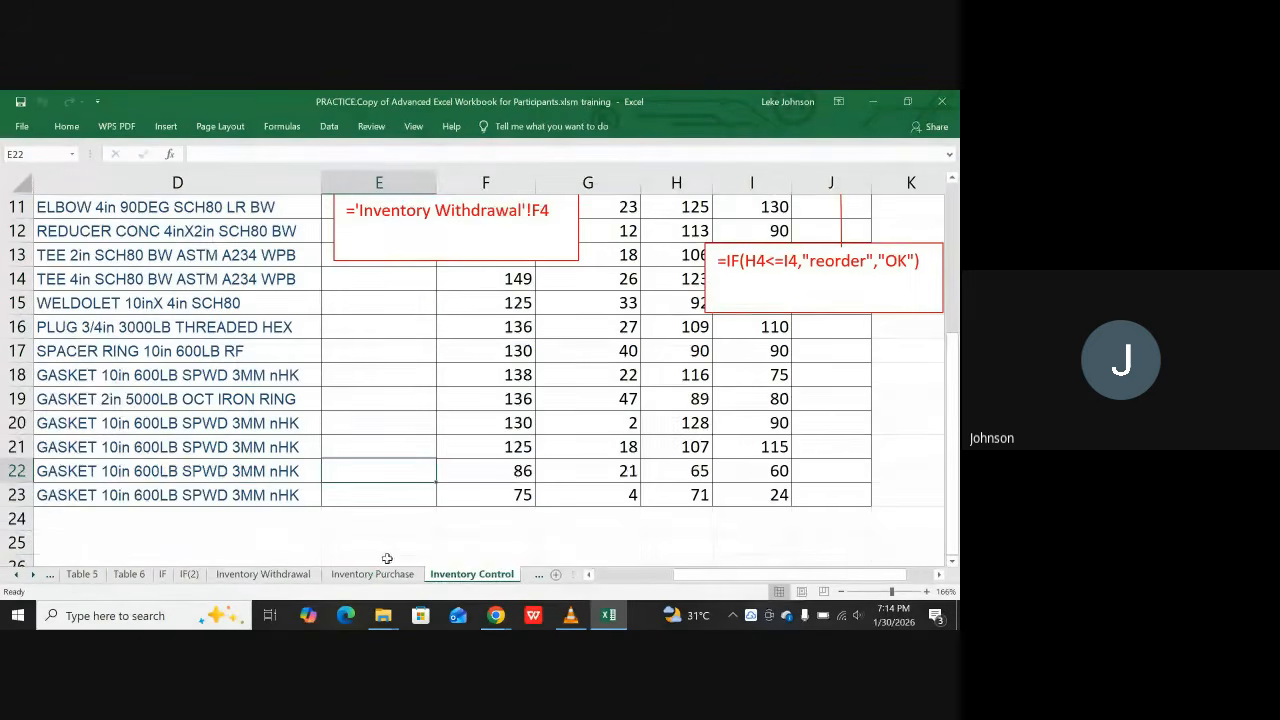
left_click(372, 575)
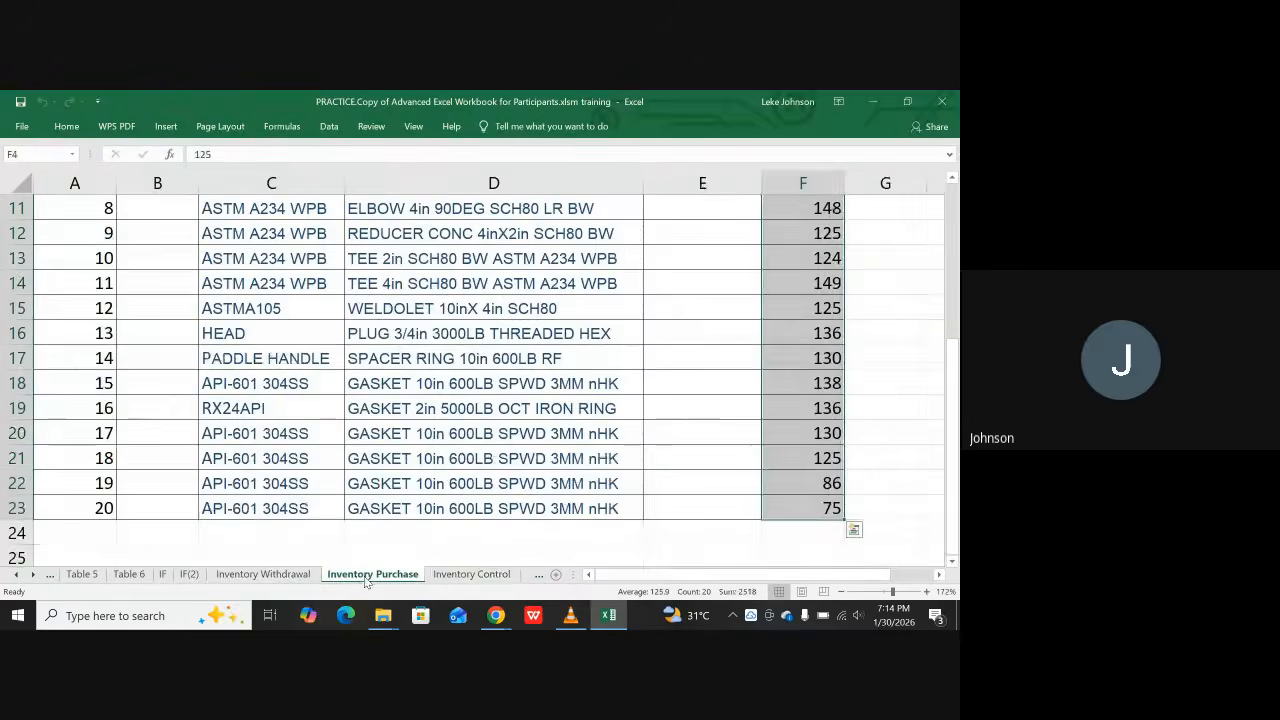
left_click(302, 578)
left_click(356, 576)
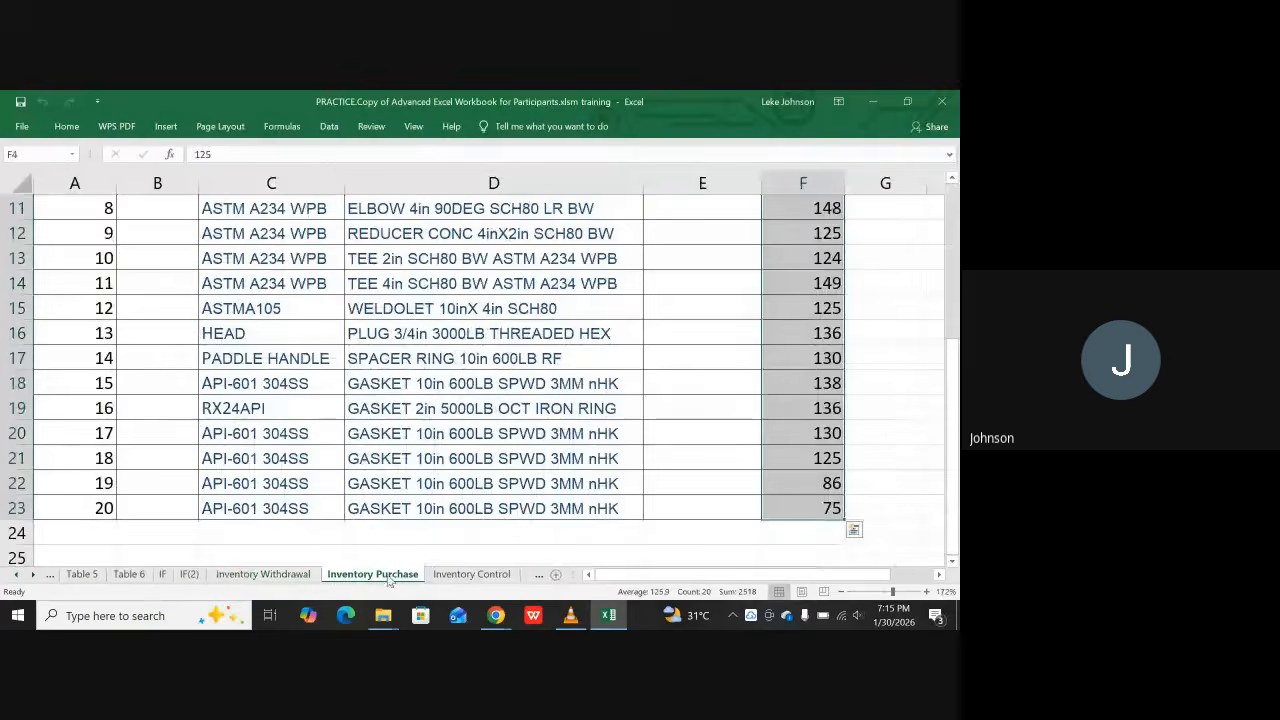
left_click(450, 576)
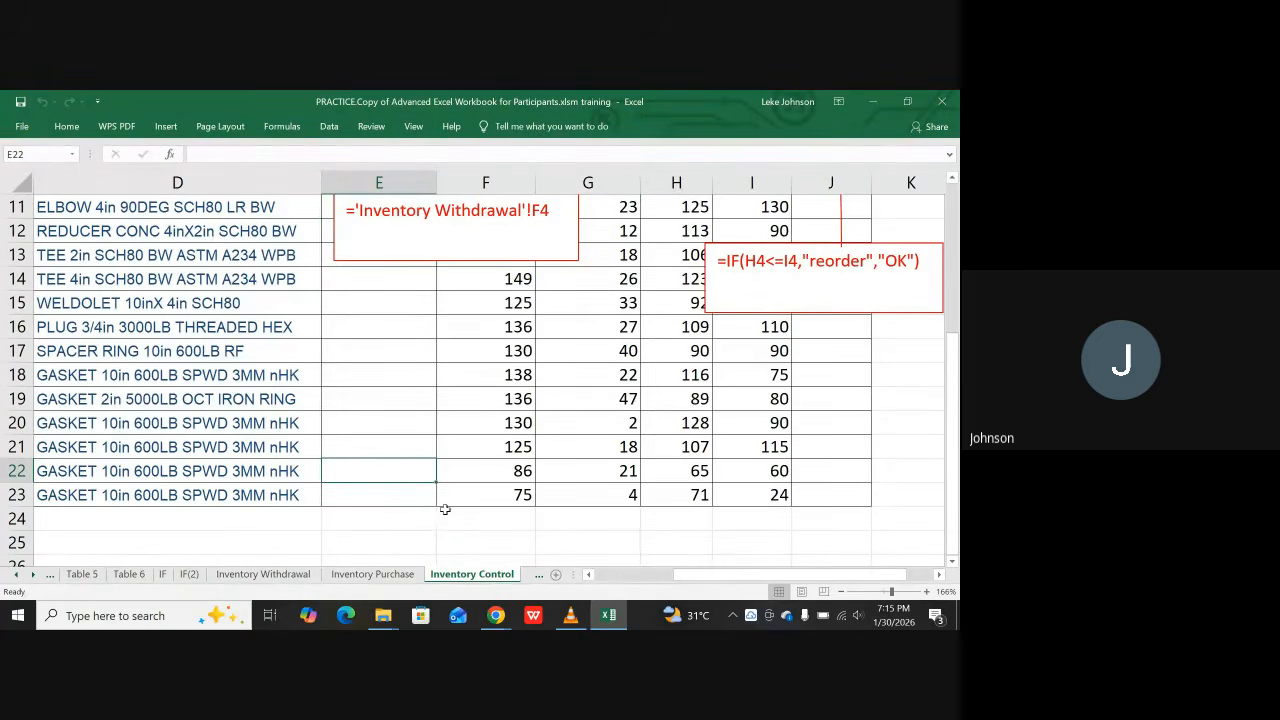
left_click(392, 575)
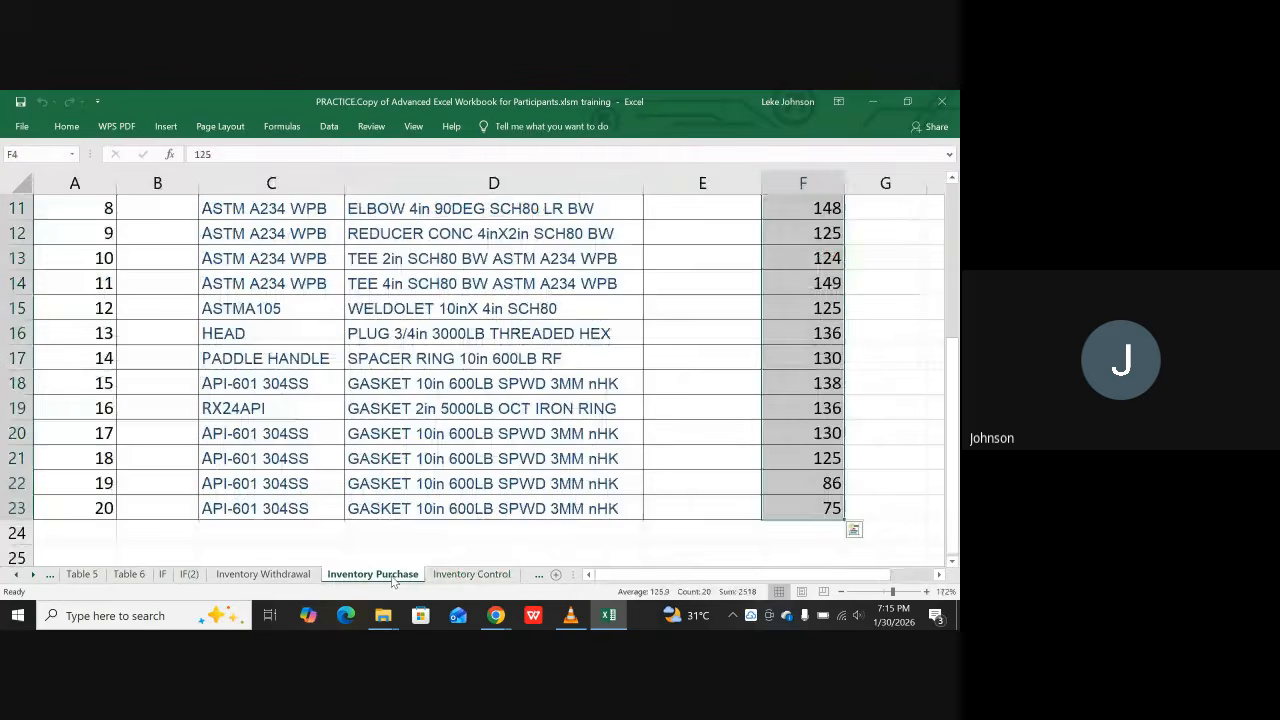
Step: Inspect descriptions D9 and D12 on the Inventory Withdrawal sheet and compare that sheet with Inventory Purchase and Inventory Control
left_click(291, 575)
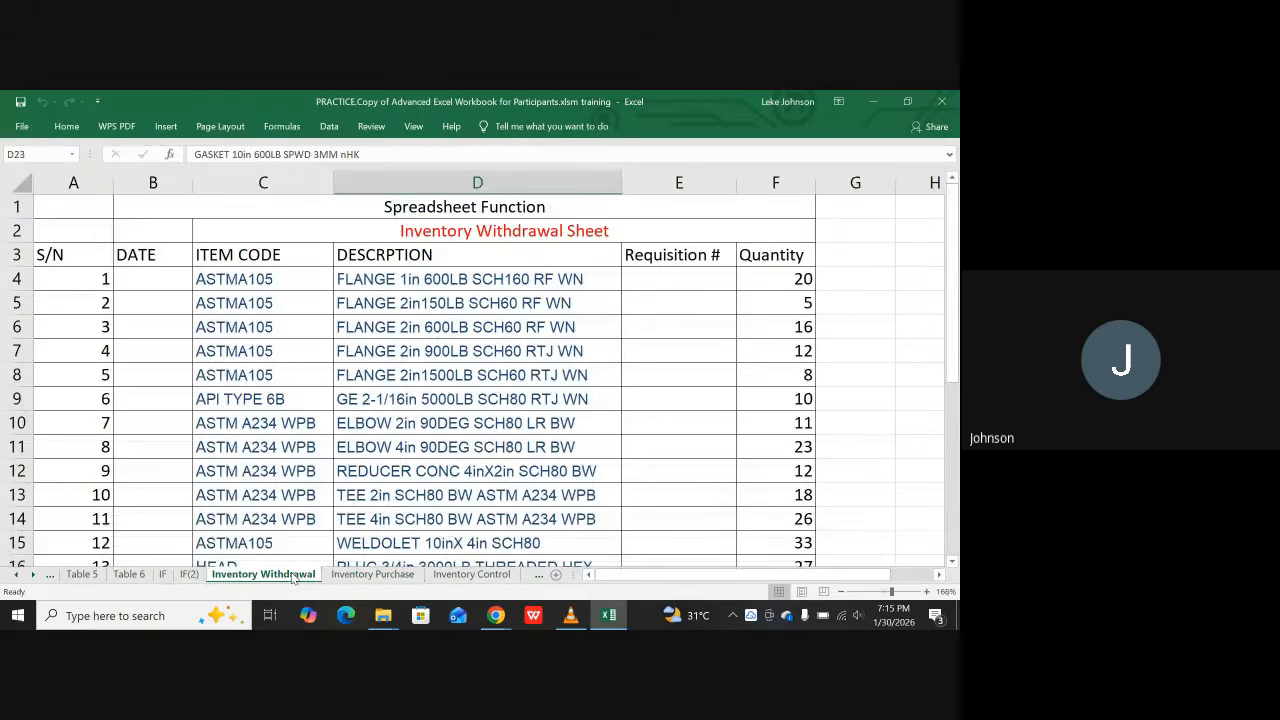
left_click(410, 400)
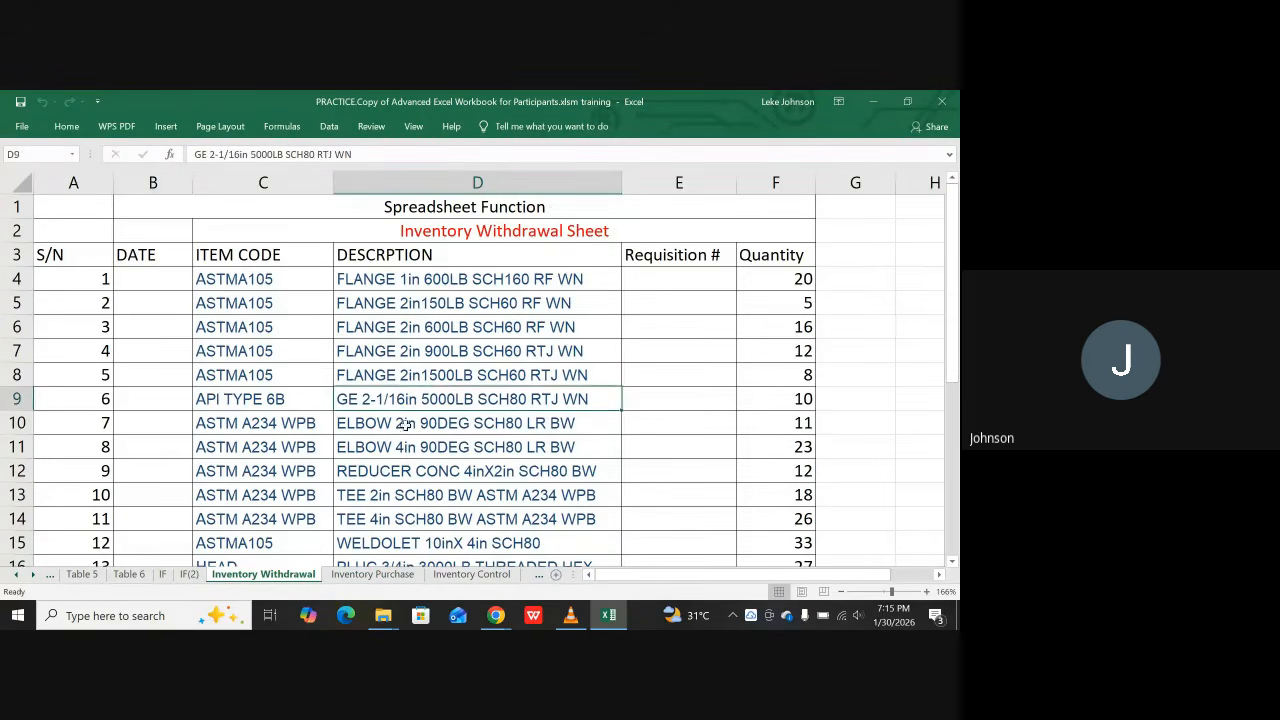
left_click(396, 471)
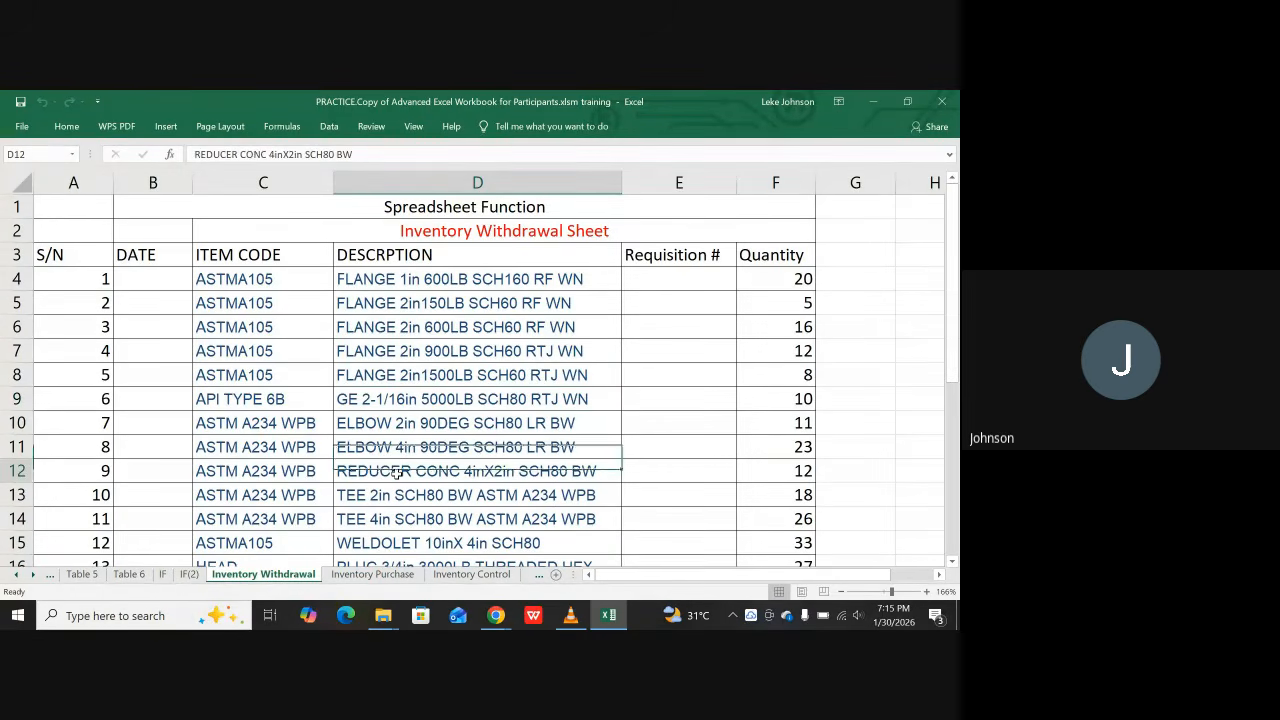
left_click(369, 577)
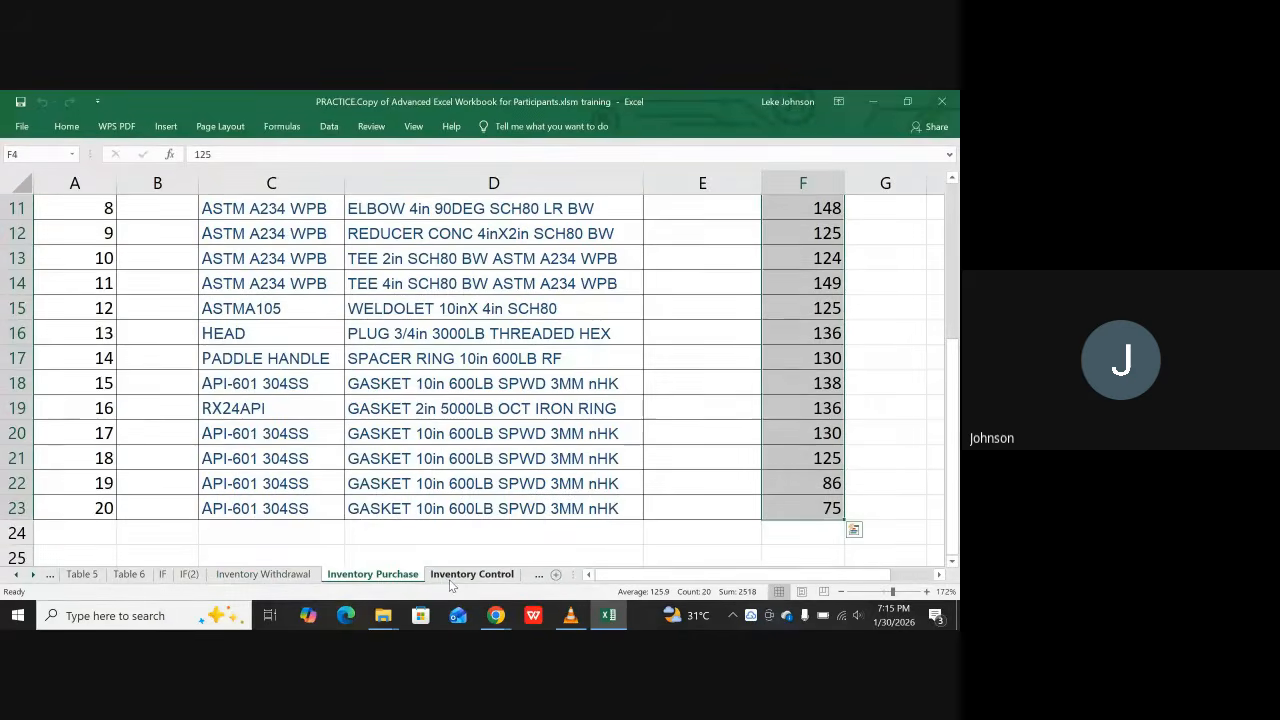
left_click(451, 580)
left_click(281, 574)
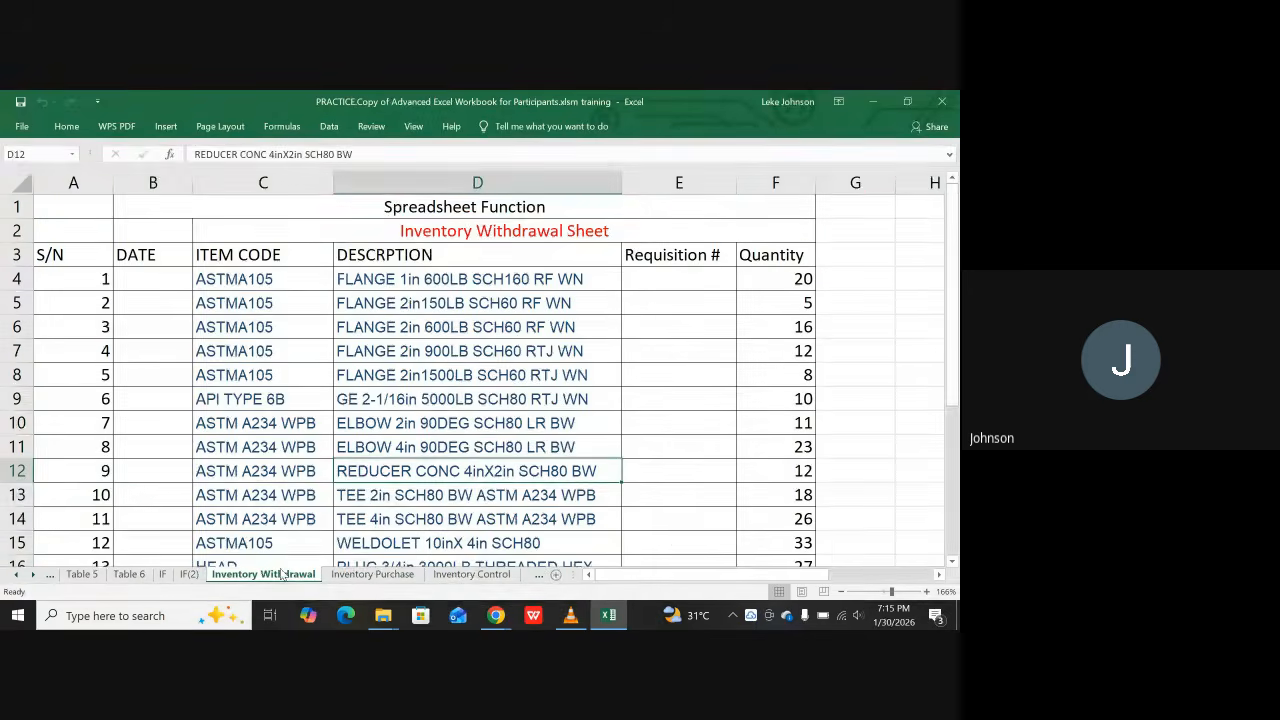
left_click(369, 577)
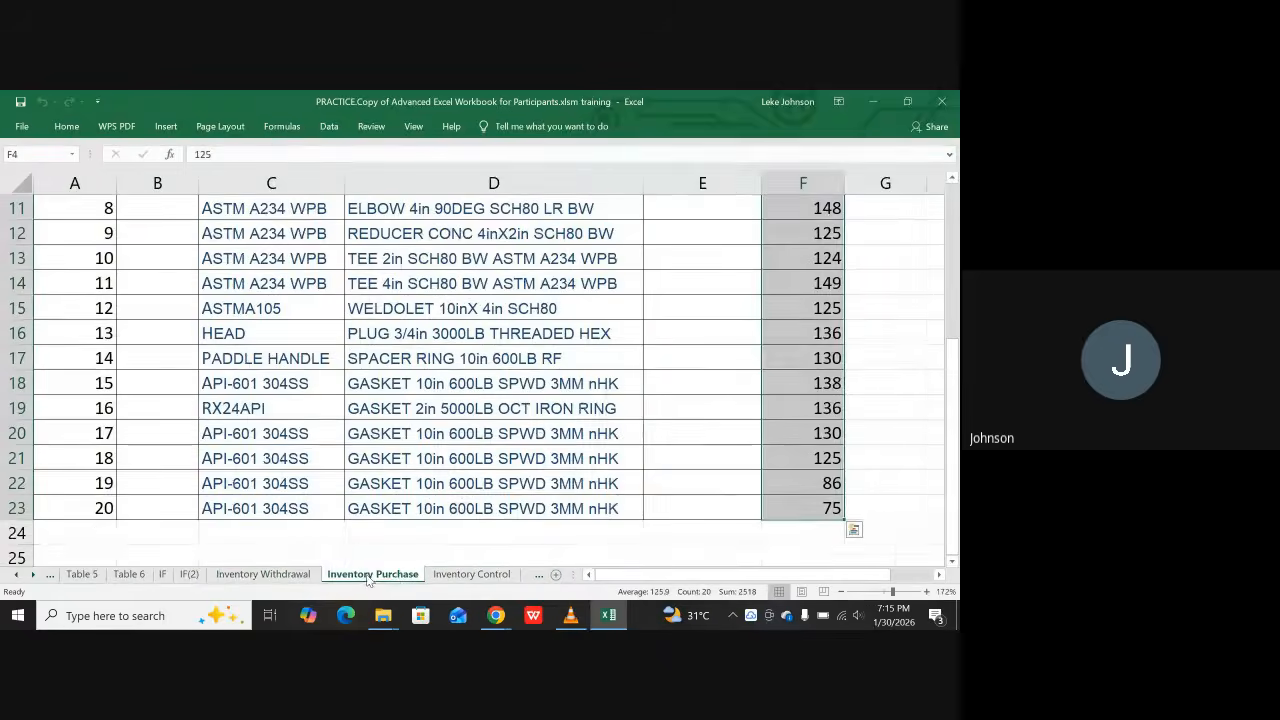
left_click(462, 578)
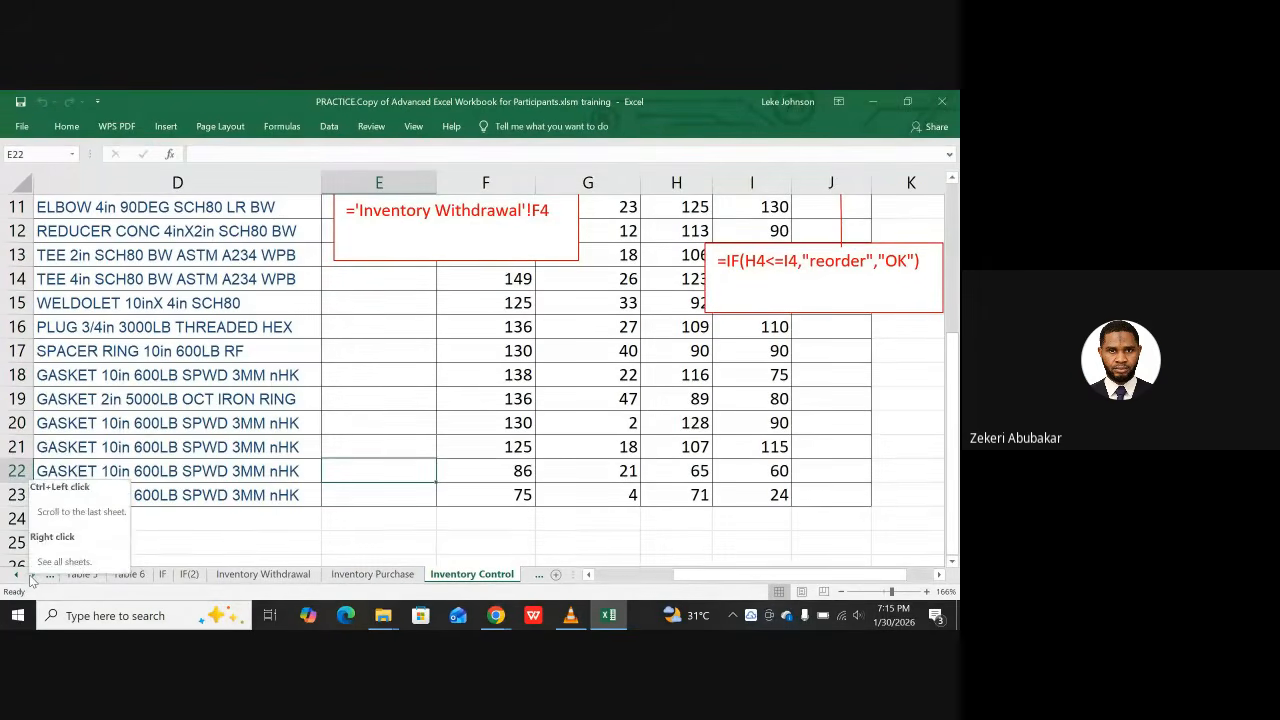
left_click(33, 578)
left_click(240, 575)
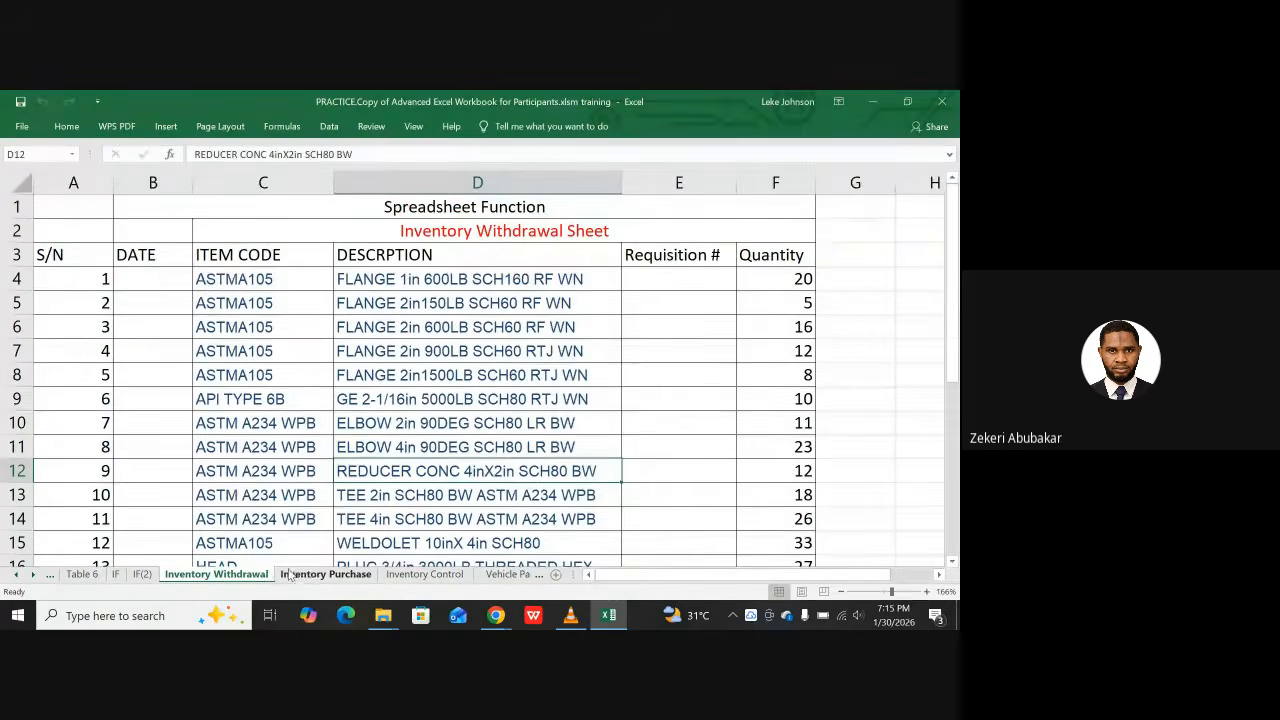
left_click(309, 574)
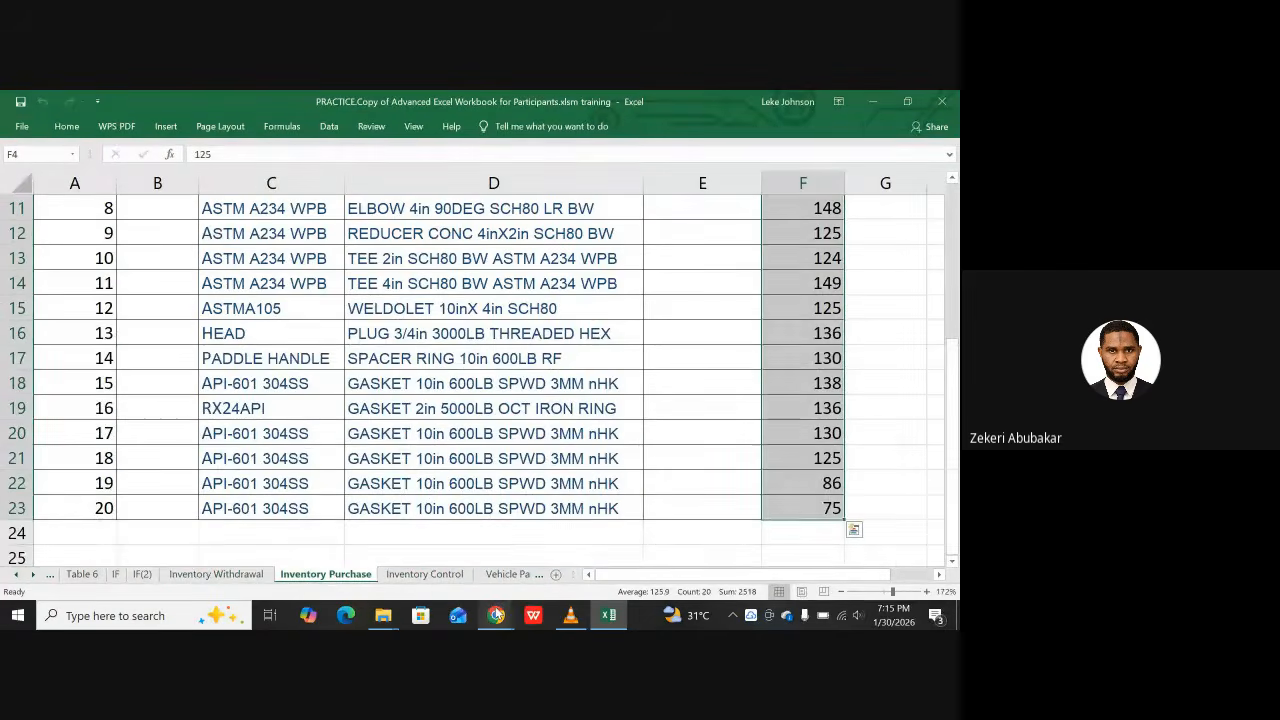
Step: Switch to the Google Meet call in Chrome, turn the microphone on and return to the Excel workbook
mouse_move(497, 617)
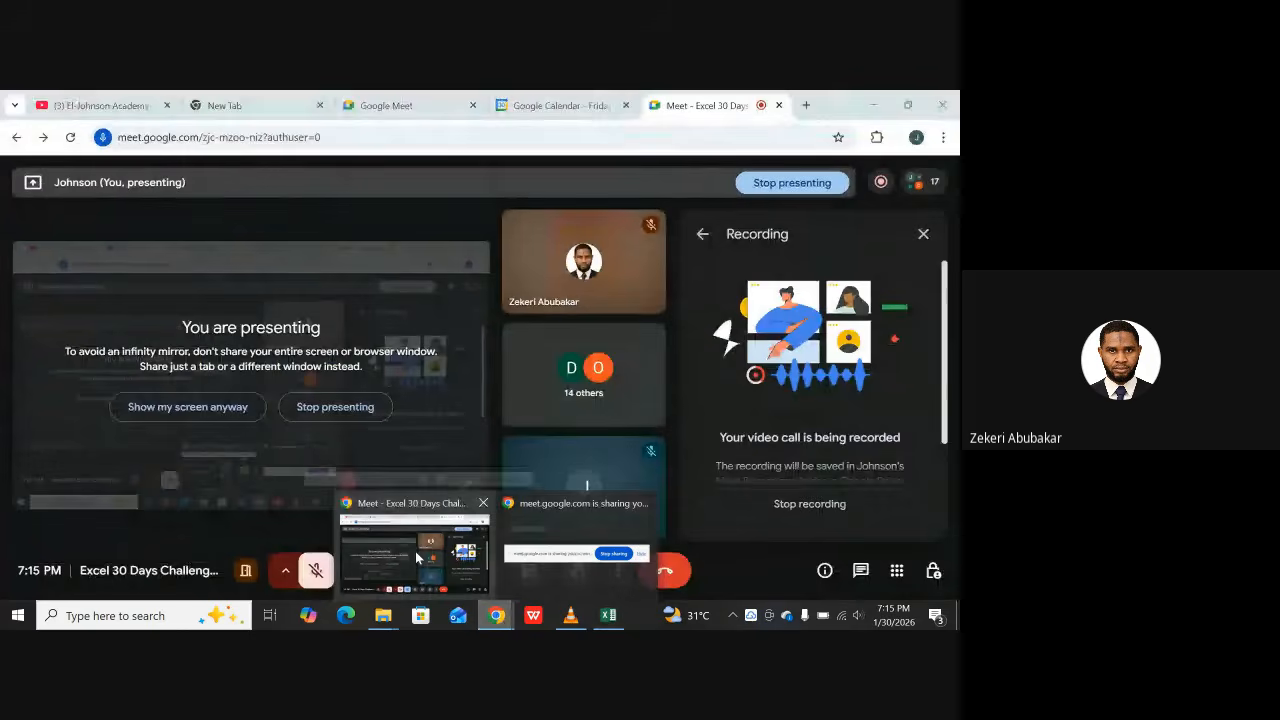
left_click(418, 557)
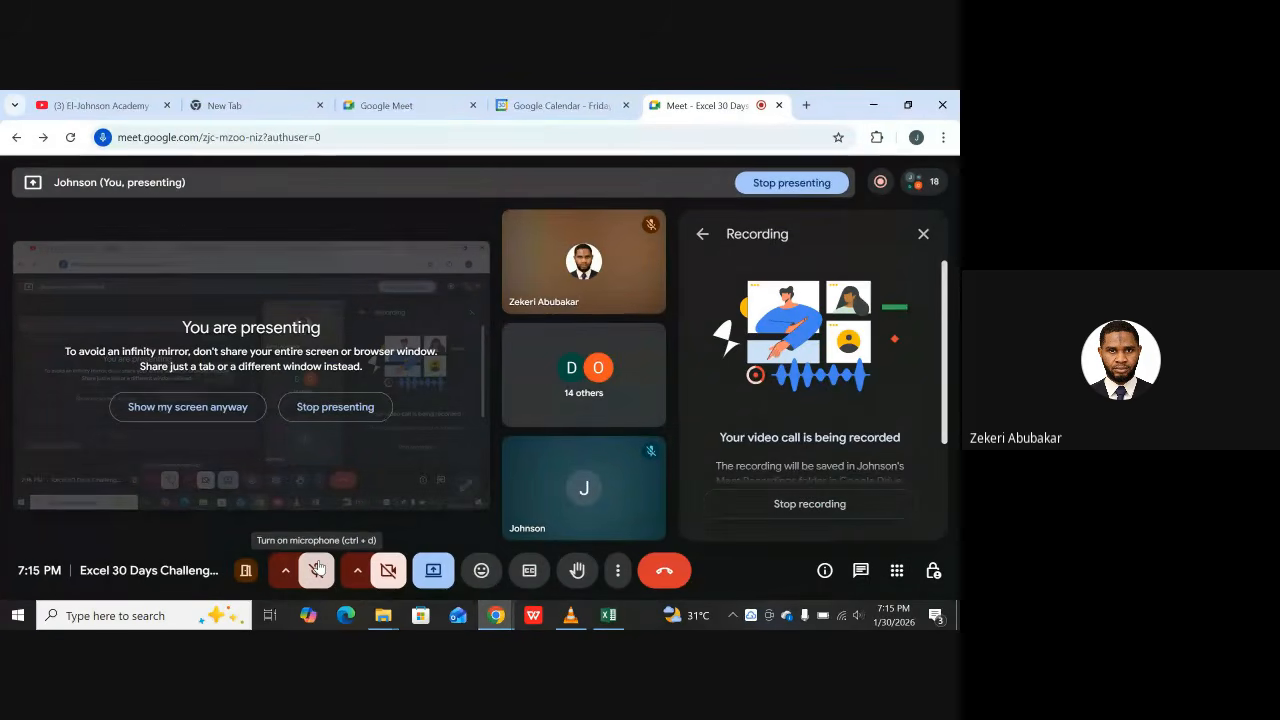
left_click(318, 569)
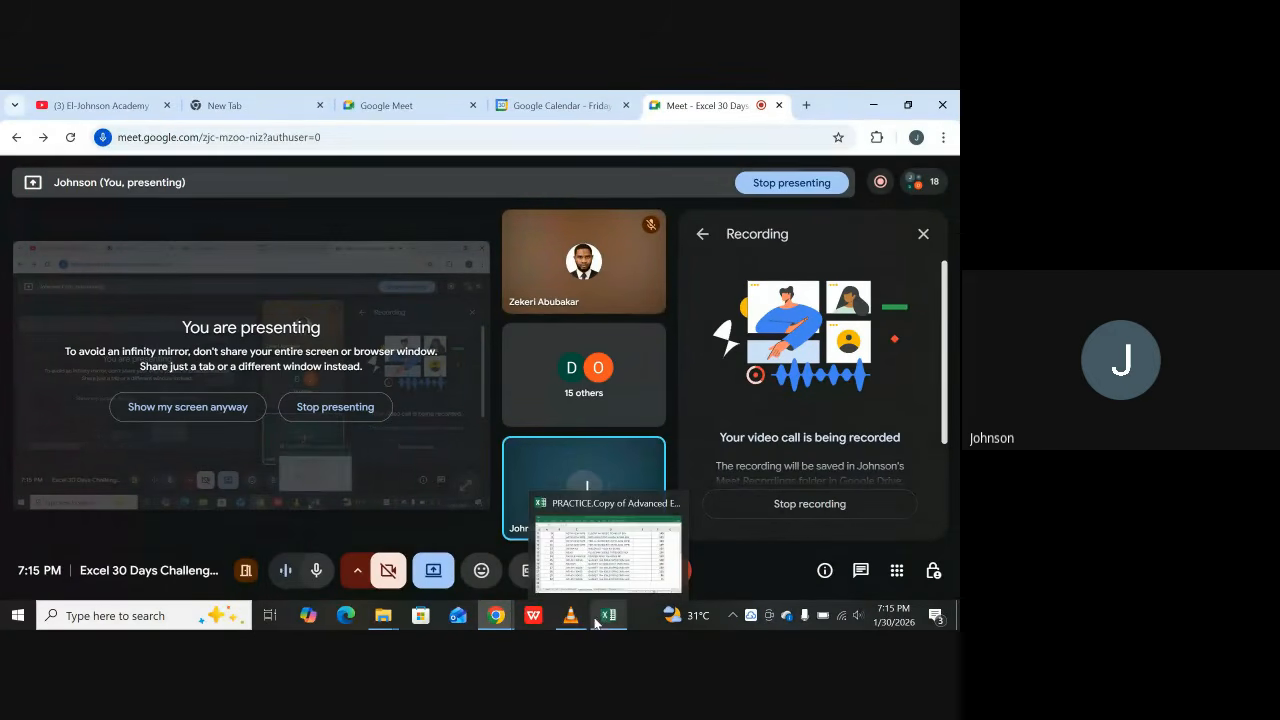
mouse_move(568, 606)
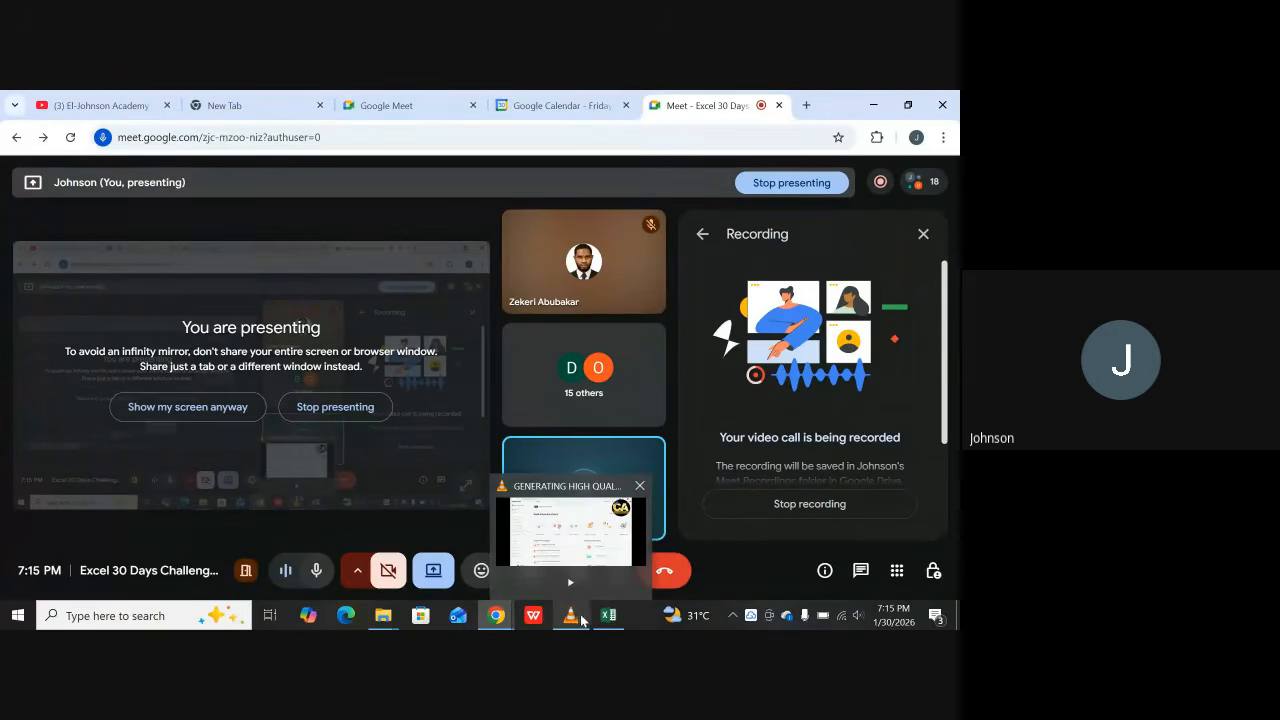
mouse_move(608, 612)
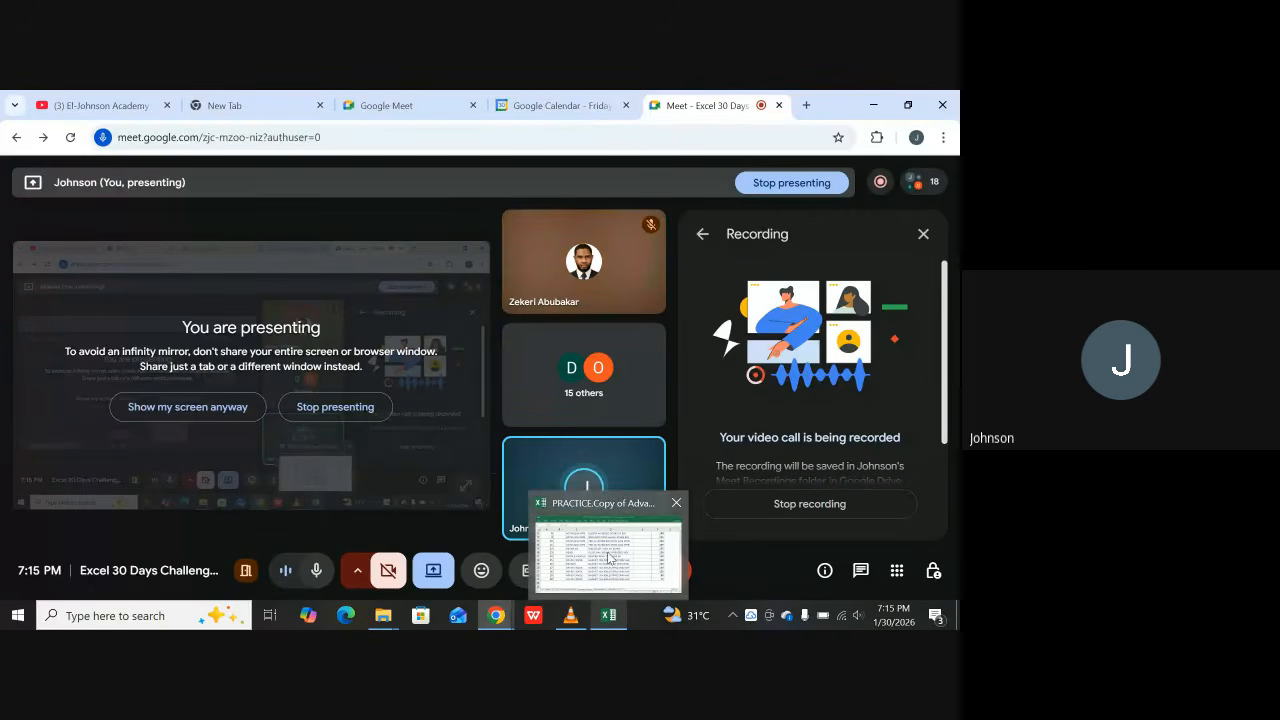
left_click(608, 557)
Step: Review the Inventory Purchase list up to its headings, the Inventory Withdrawal list and the Inventory Control sheet
left_click(248, 575)
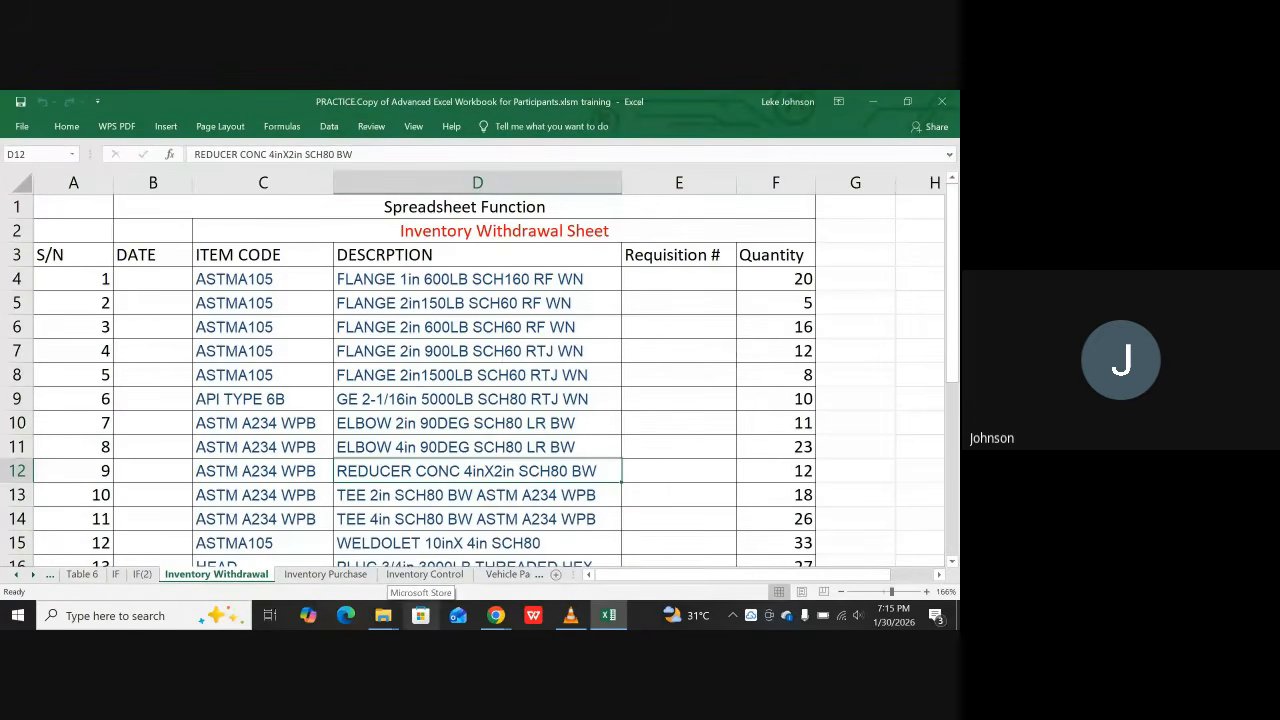
left_click(327, 574)
scroll(438, 490, "up", 2)
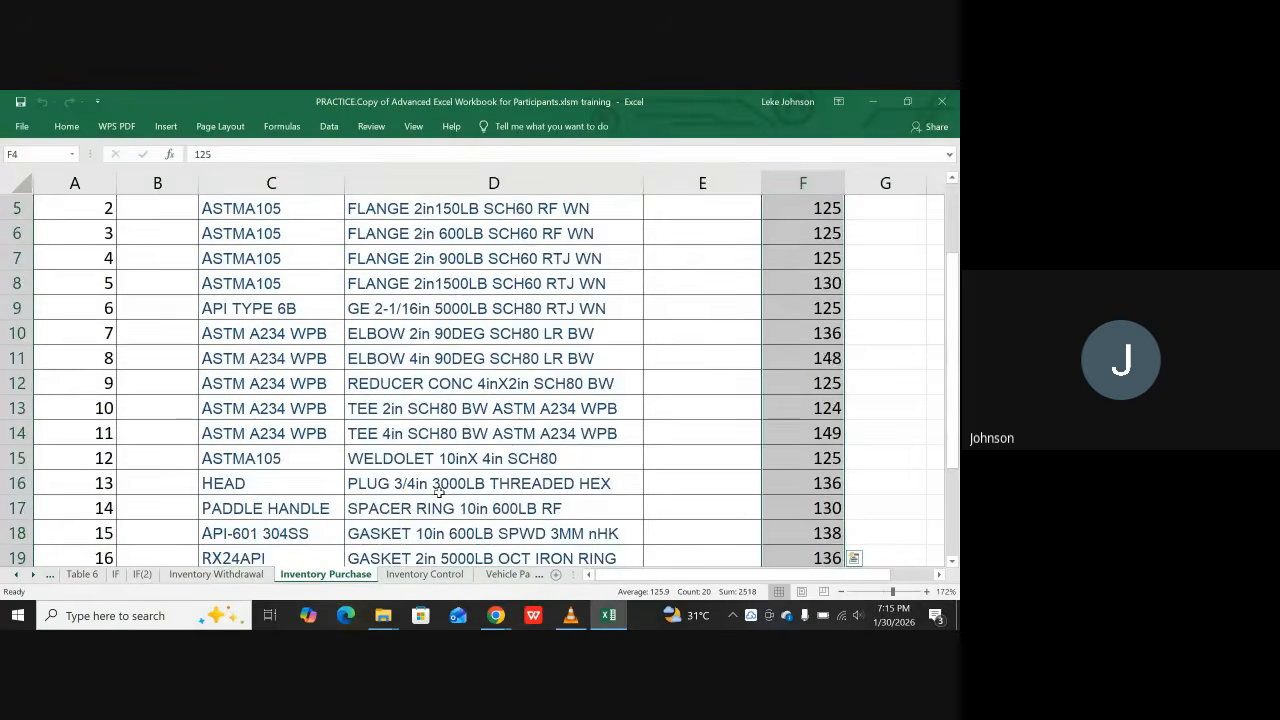
scroll(438, 490, "up", 2)
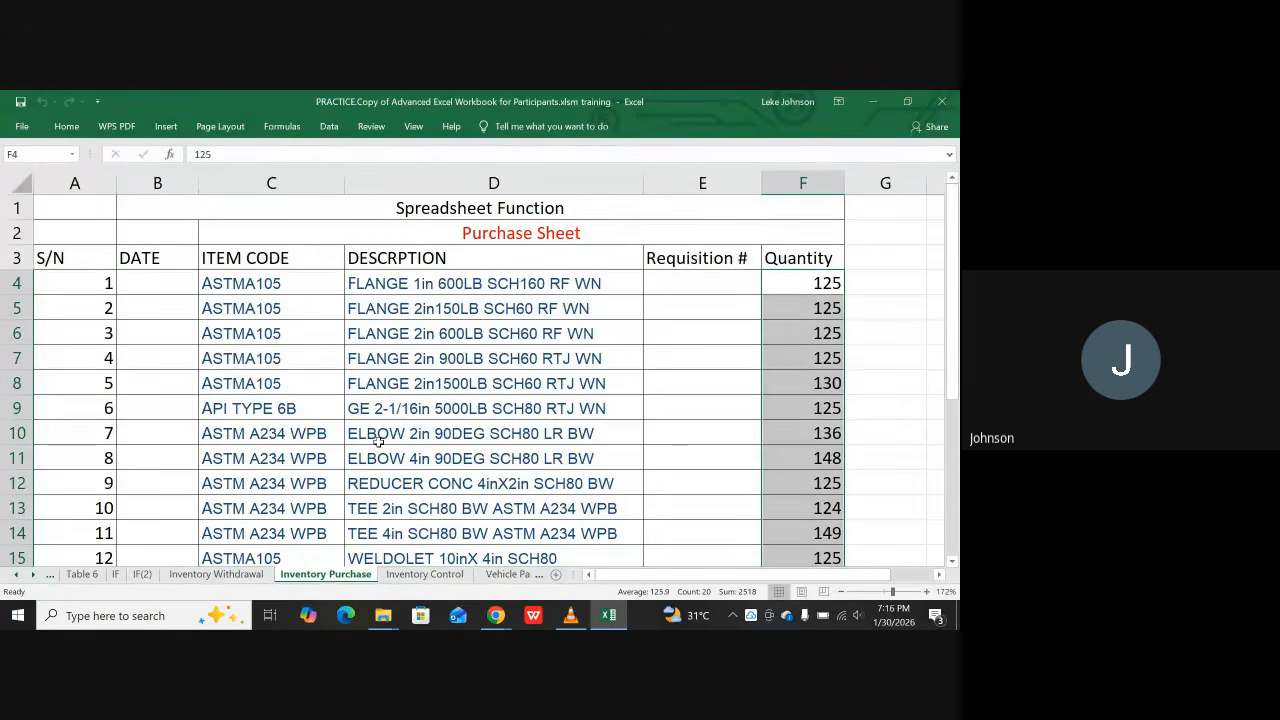
left_click(228, 575)
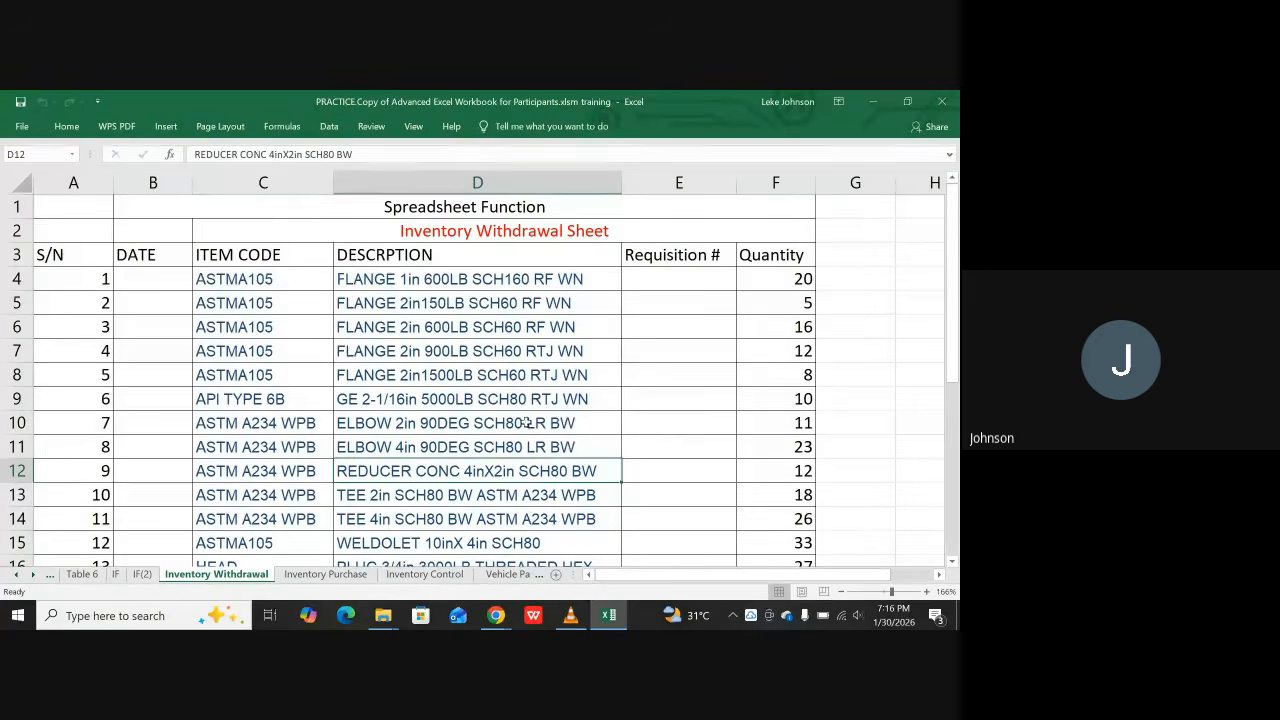
left_click(424, 574)
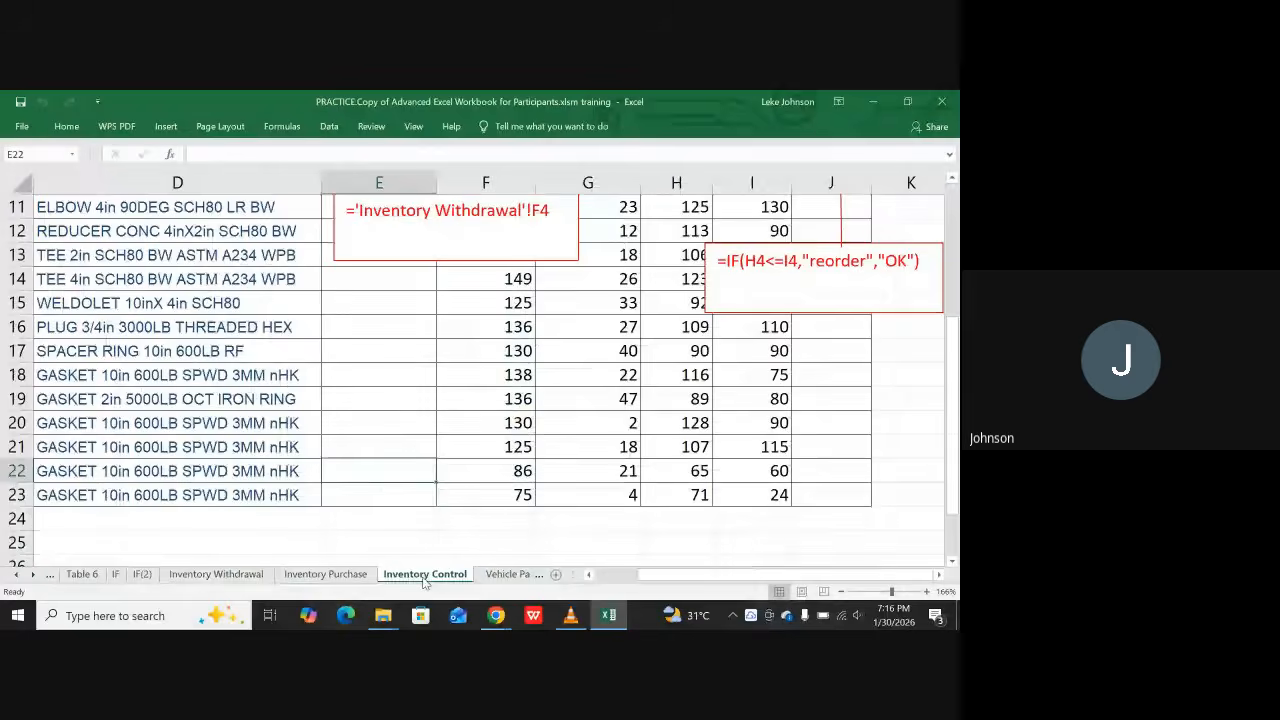
Step: Examine the P. Quantity, W. Quantity and Balance columns of the Inventory Control sheet in turn
scroll(418, 485, "up", 4)
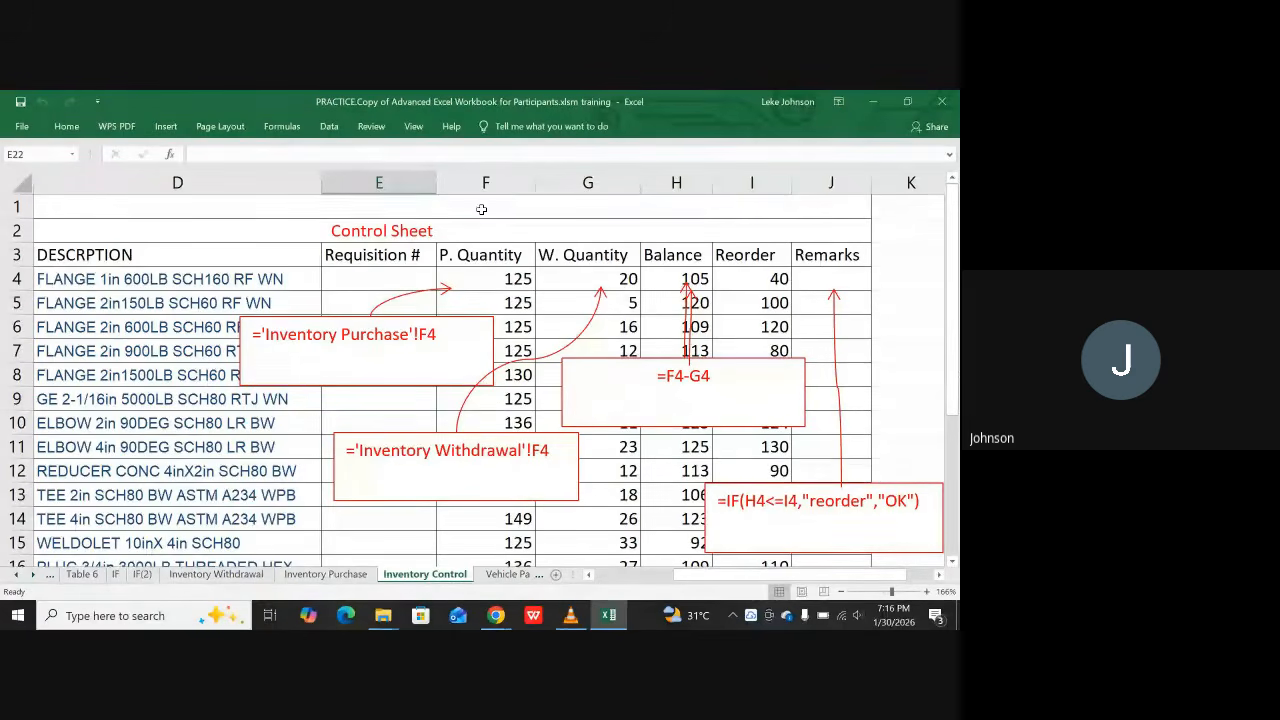
left_click(486, 182)
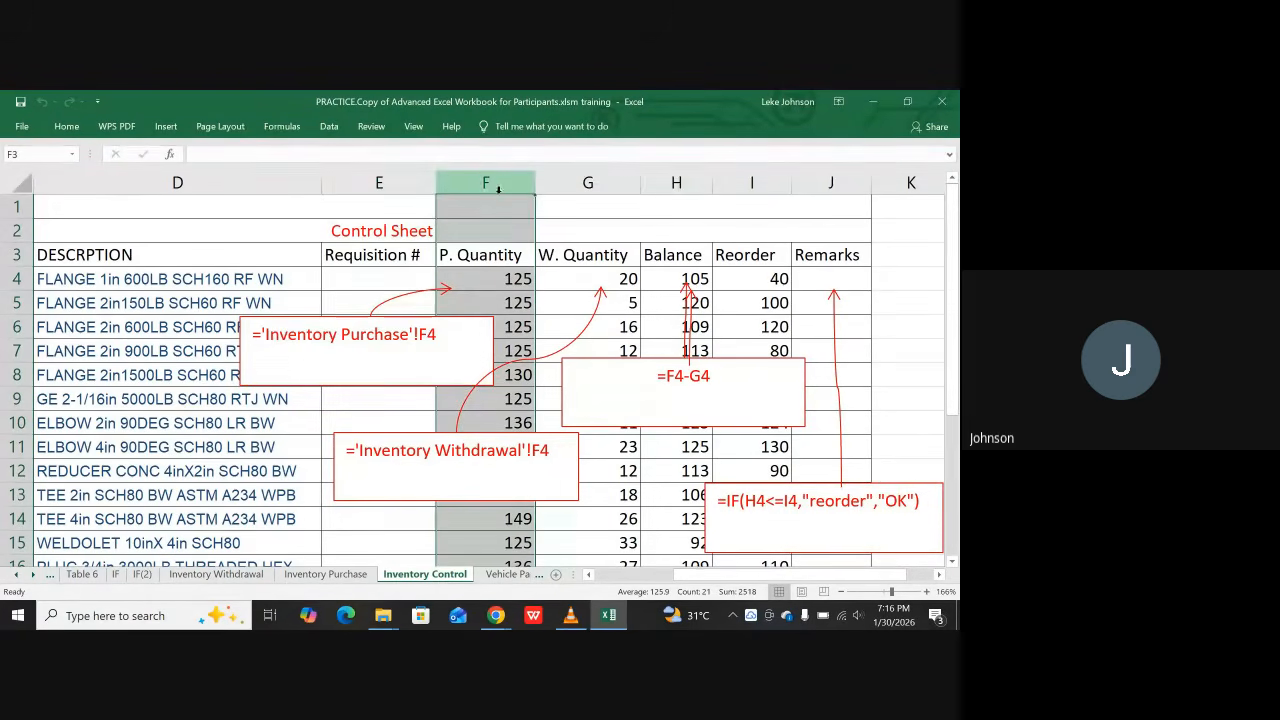
left_click_drag(498, 188, 563, 178)
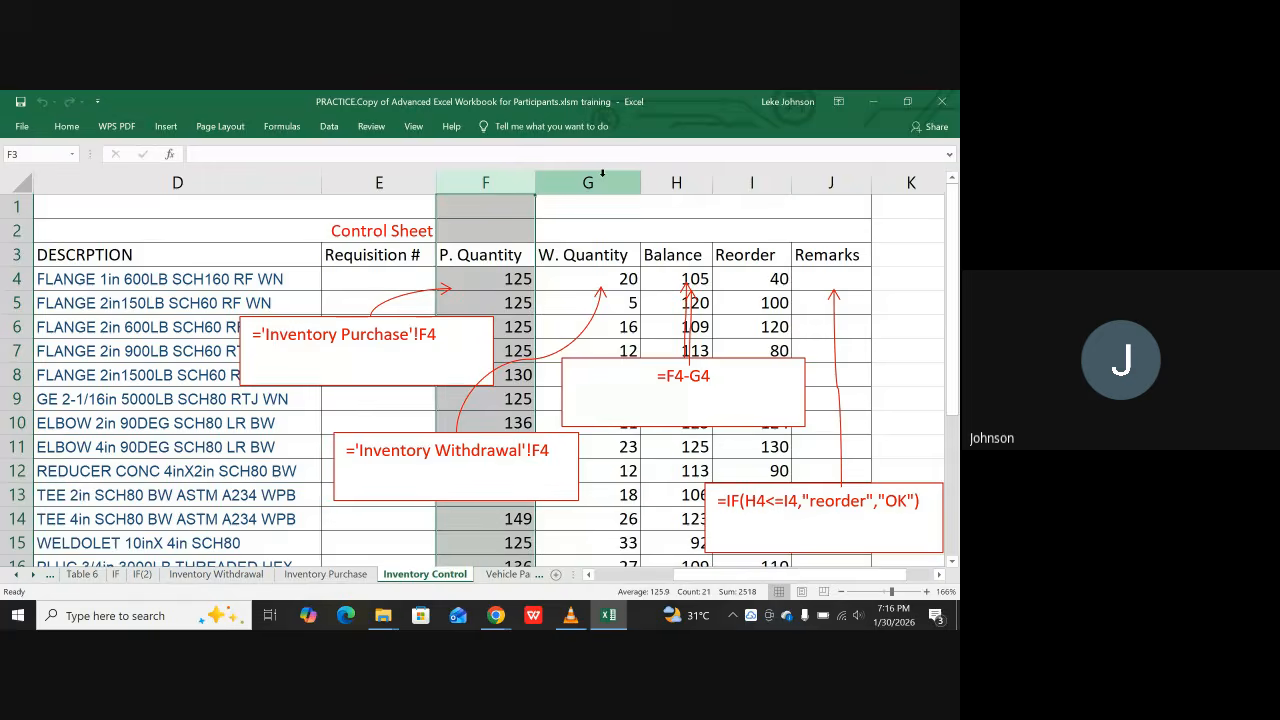
left_click(603, 173)
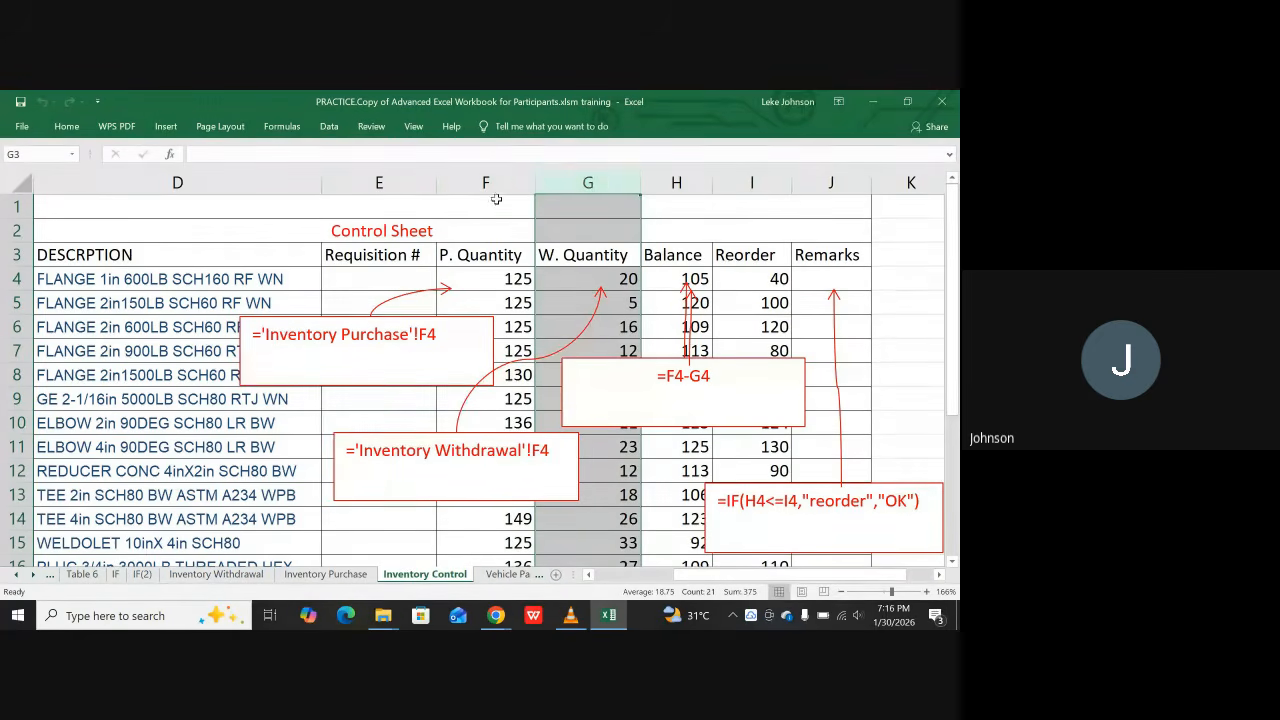
left_click(677, 176)
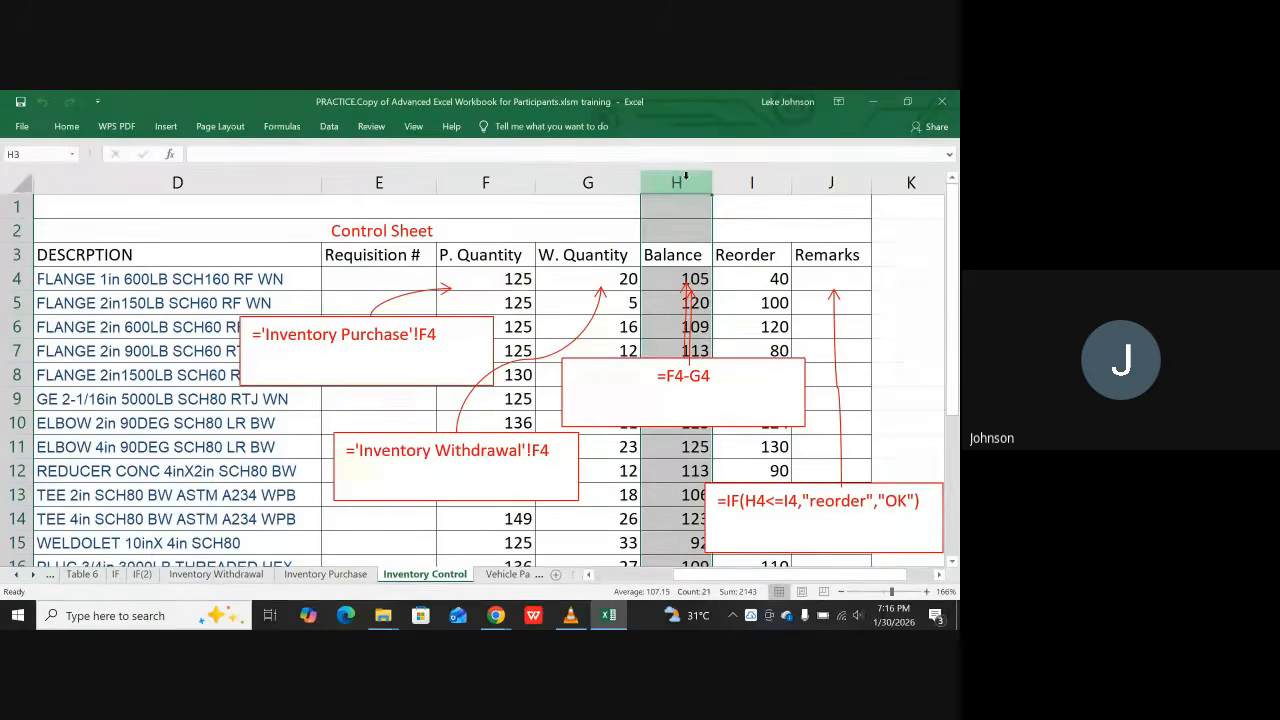
Step: Inspect the Reorder levels in I4 to I6 and the Remarks column's heading and first cell on the Inventory Control sheet
left_click(760, 280)
left_click(755, 307)
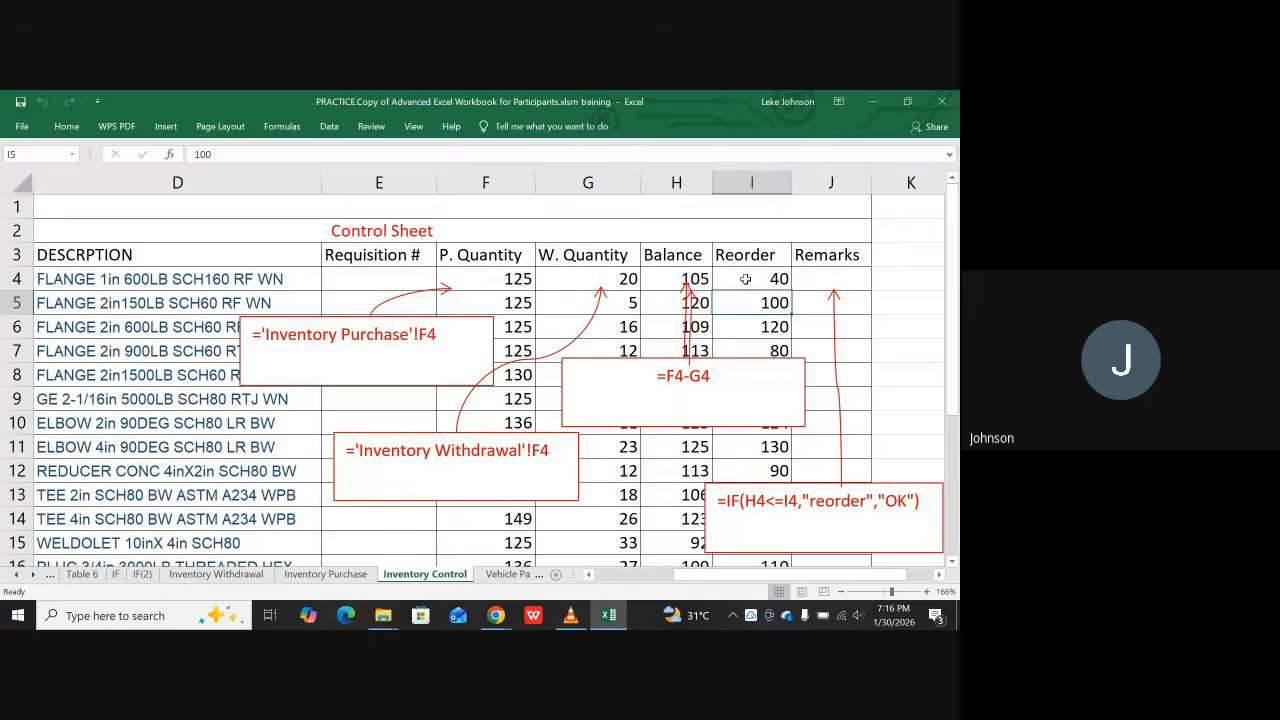
left_click(745, 279)
left_click(747, 305)
left_click(747, 327)
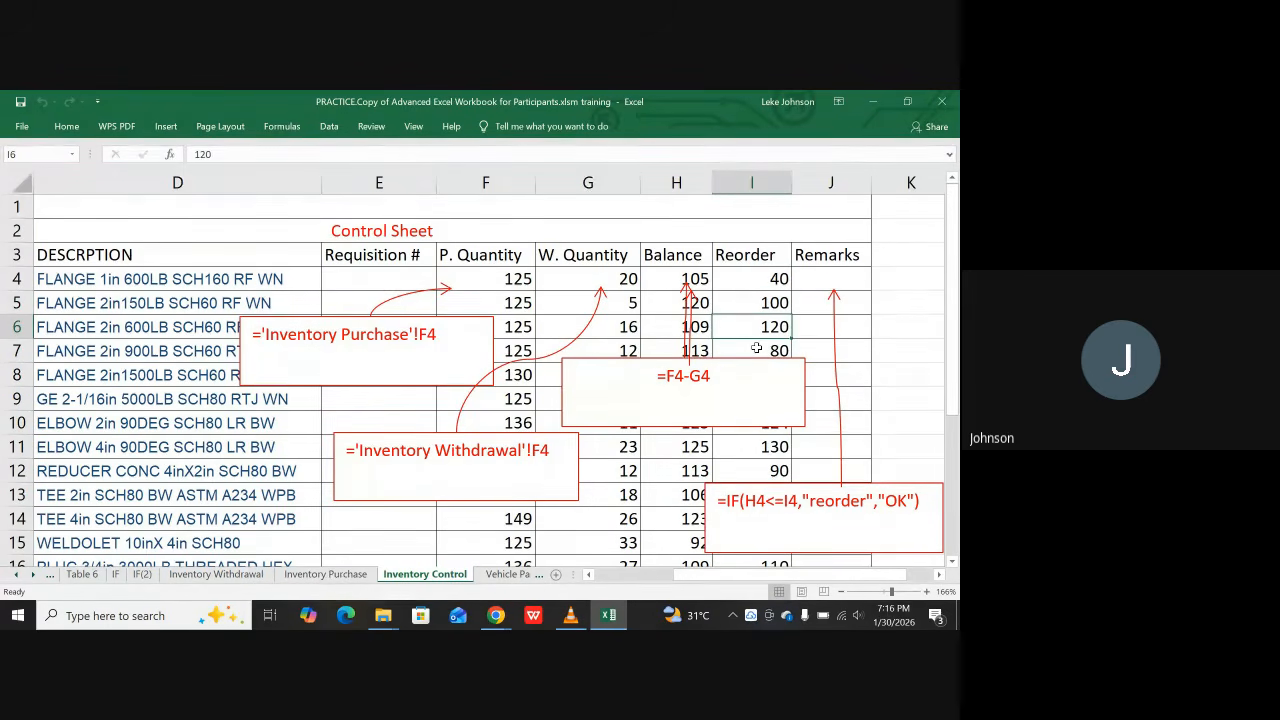
left_click(753, 281)
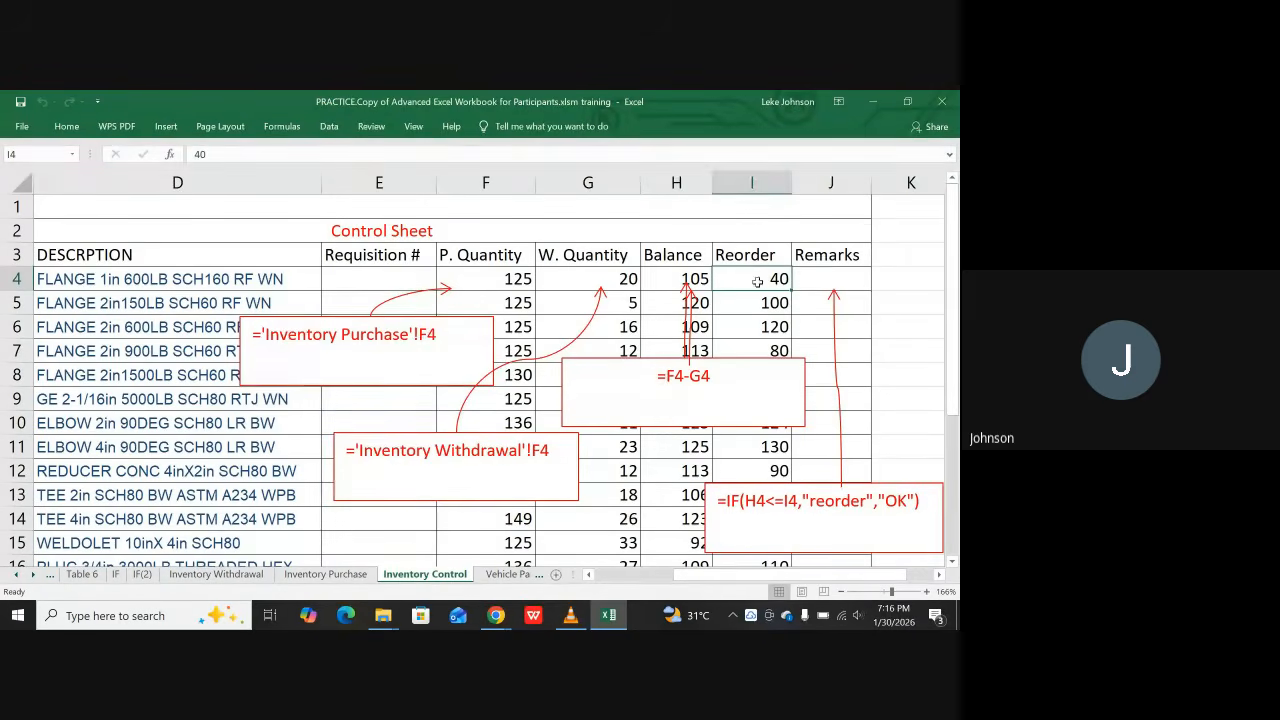
left_click(818, 256)
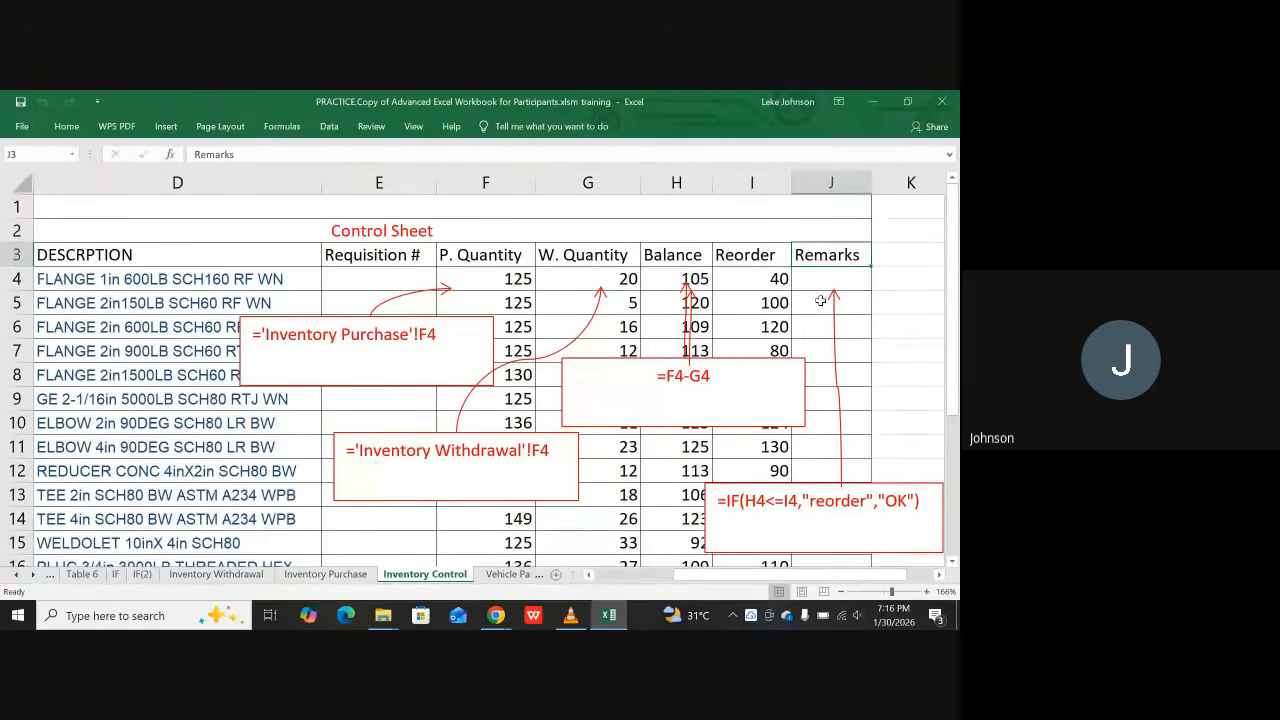
left_click(830, 282)
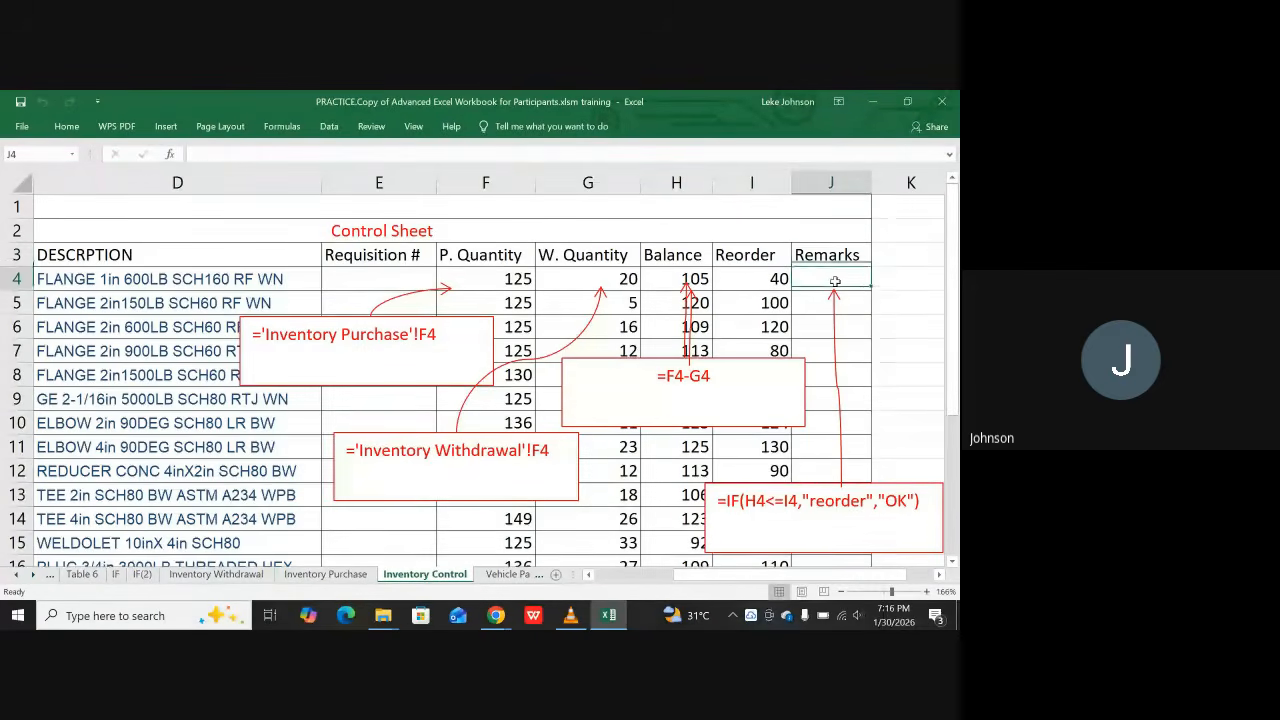
Step: Bring the further worksheets within reach and open the Vehicle Particulars Tracker sheet
left_click(33, 576)
left_click(33, 576)
left_click(33, 578)
left_click(33, 578)
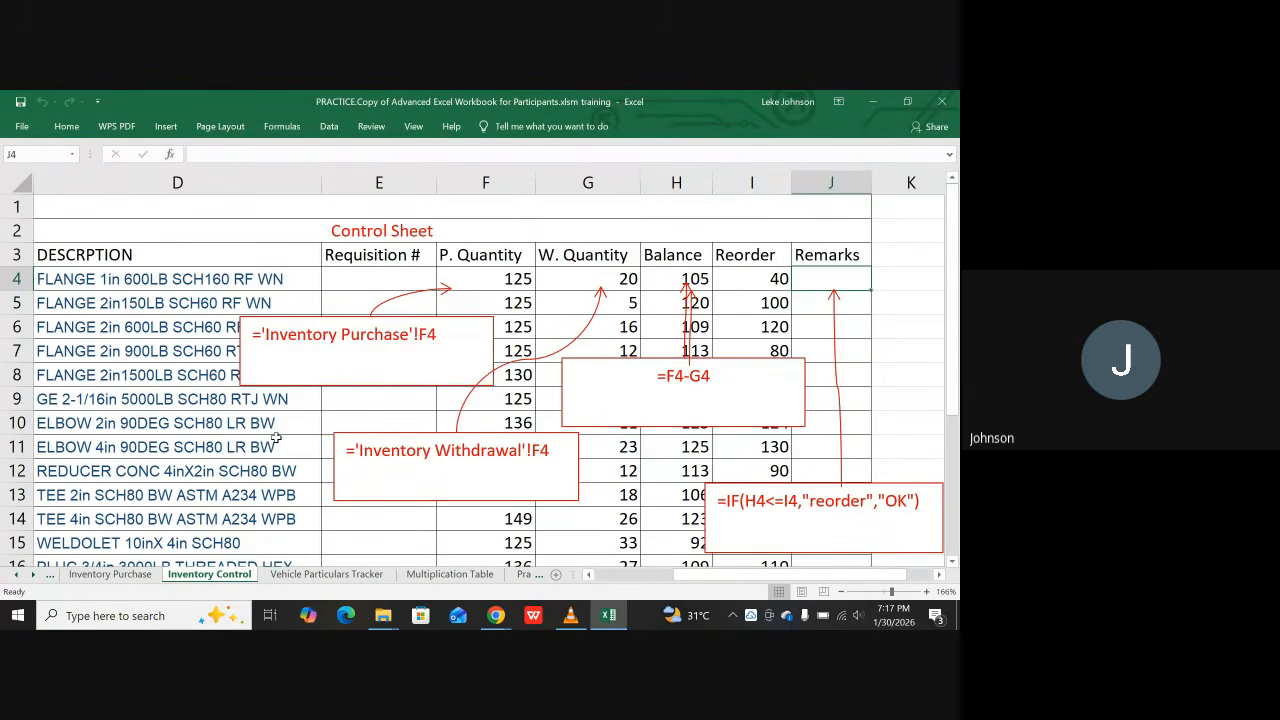
left_click(327, 576)
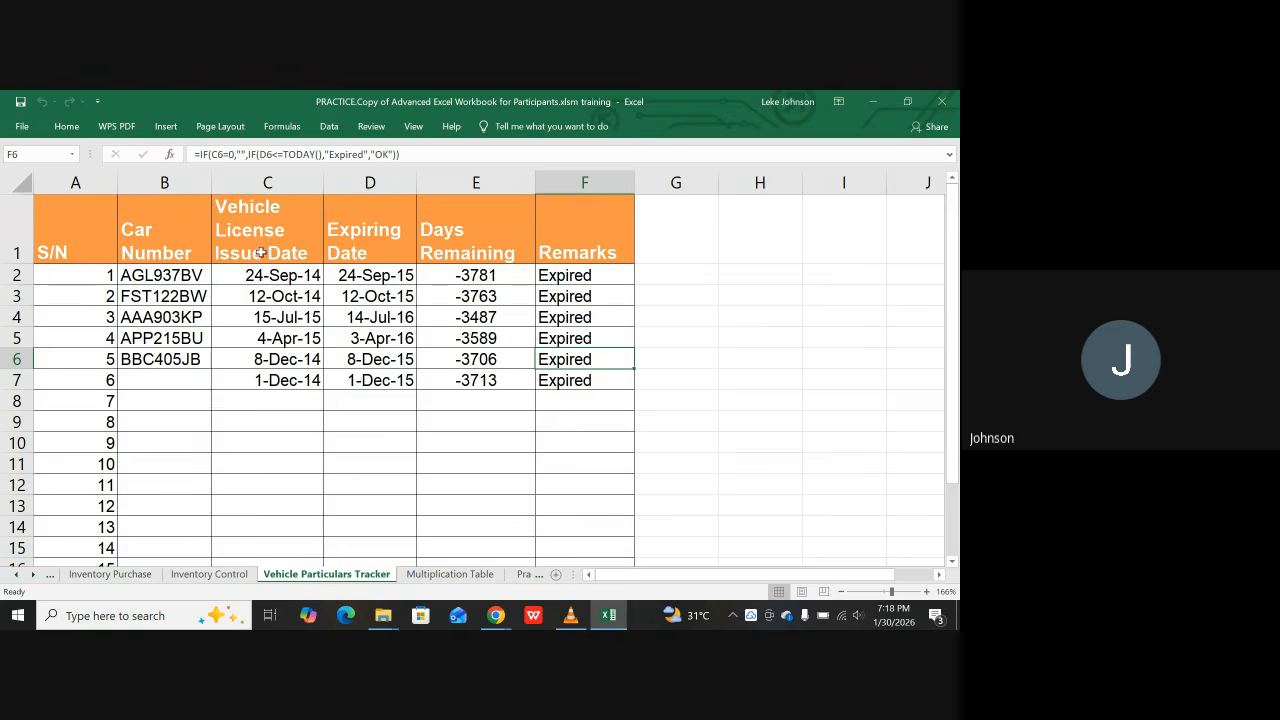
Step: Review the Car Number heading and the entries in B2 to B6 of the vehicle tracker
left_click(174, 237)
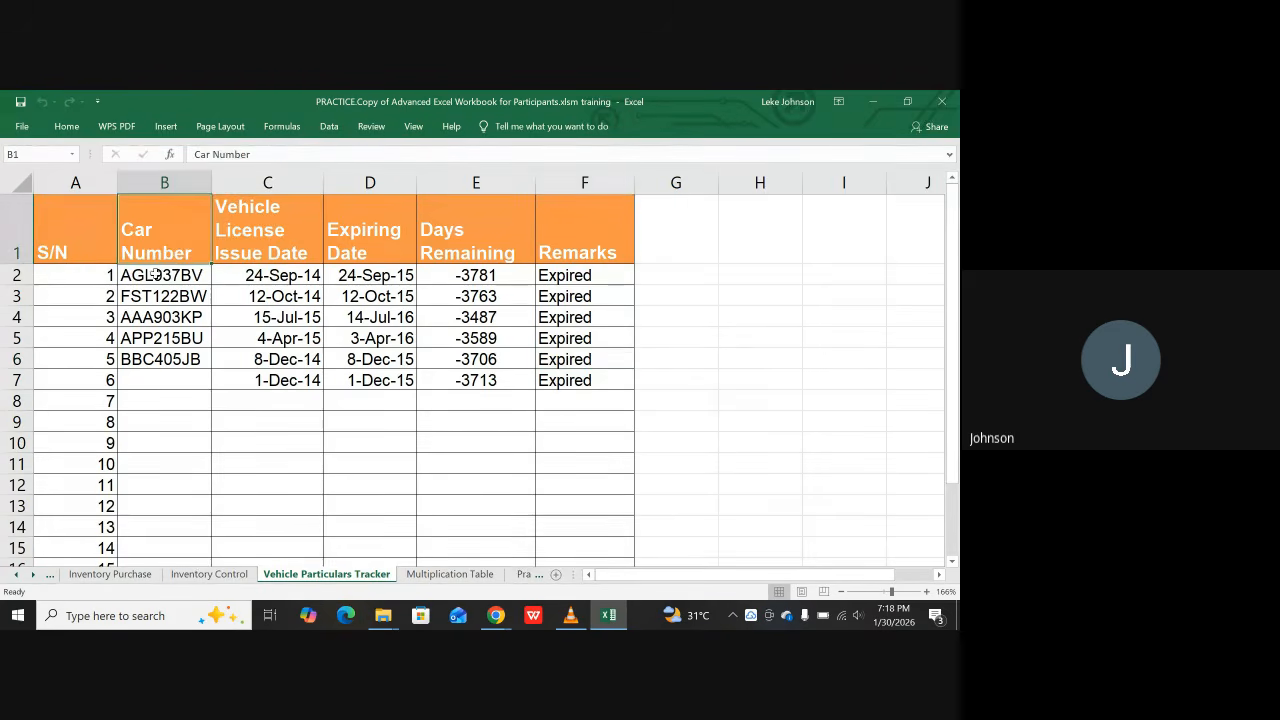
left_click(152, 274)
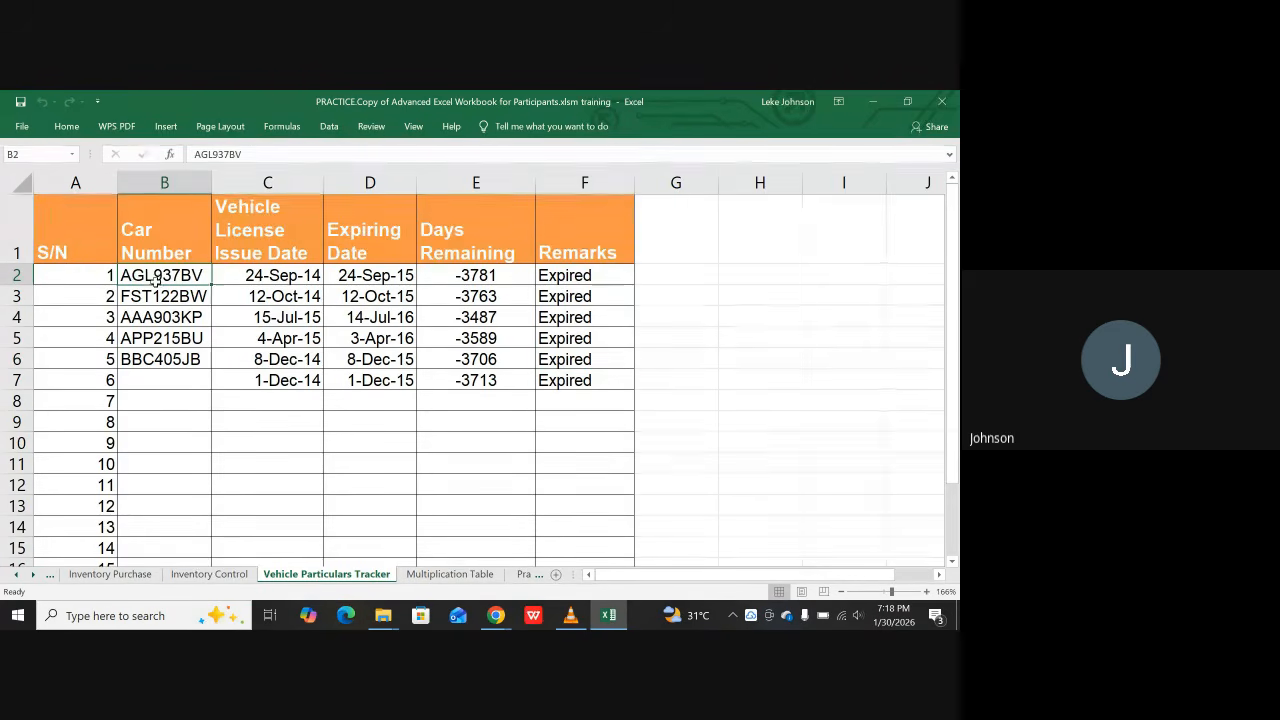
left_click(152, 297)
left_click(153, 318)
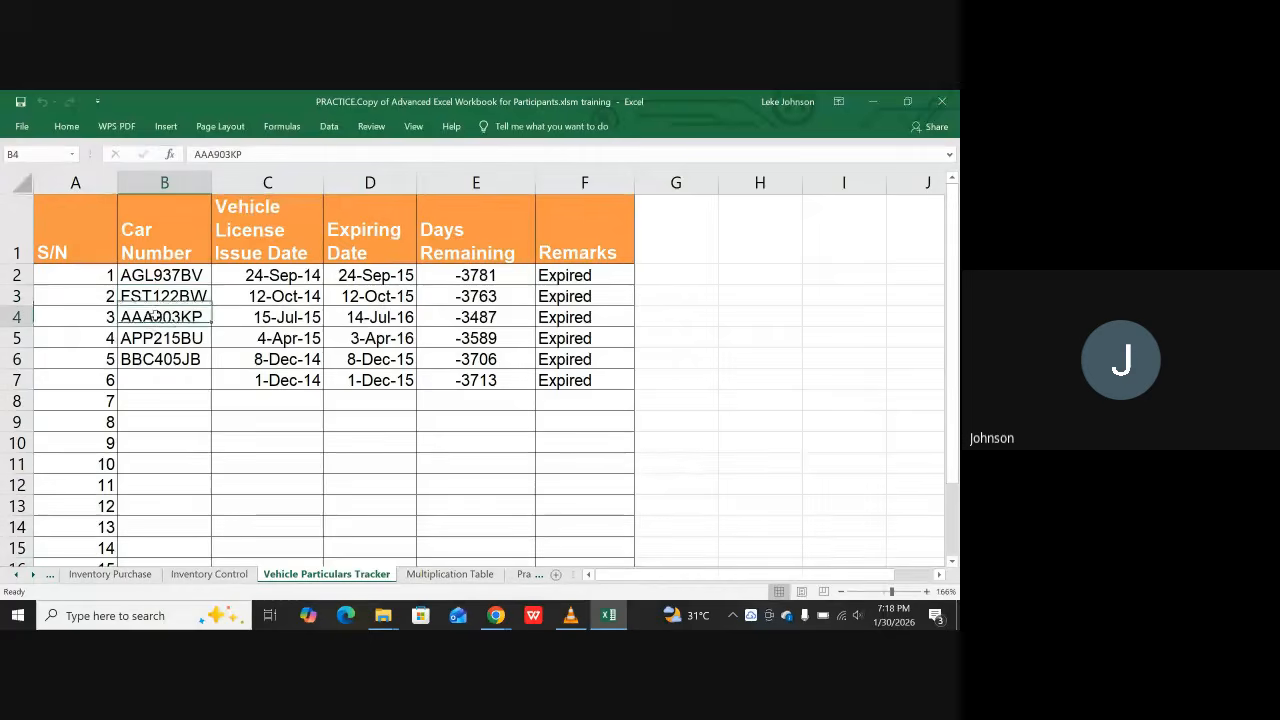
left_click(155, 339)
left_click(155, 357)
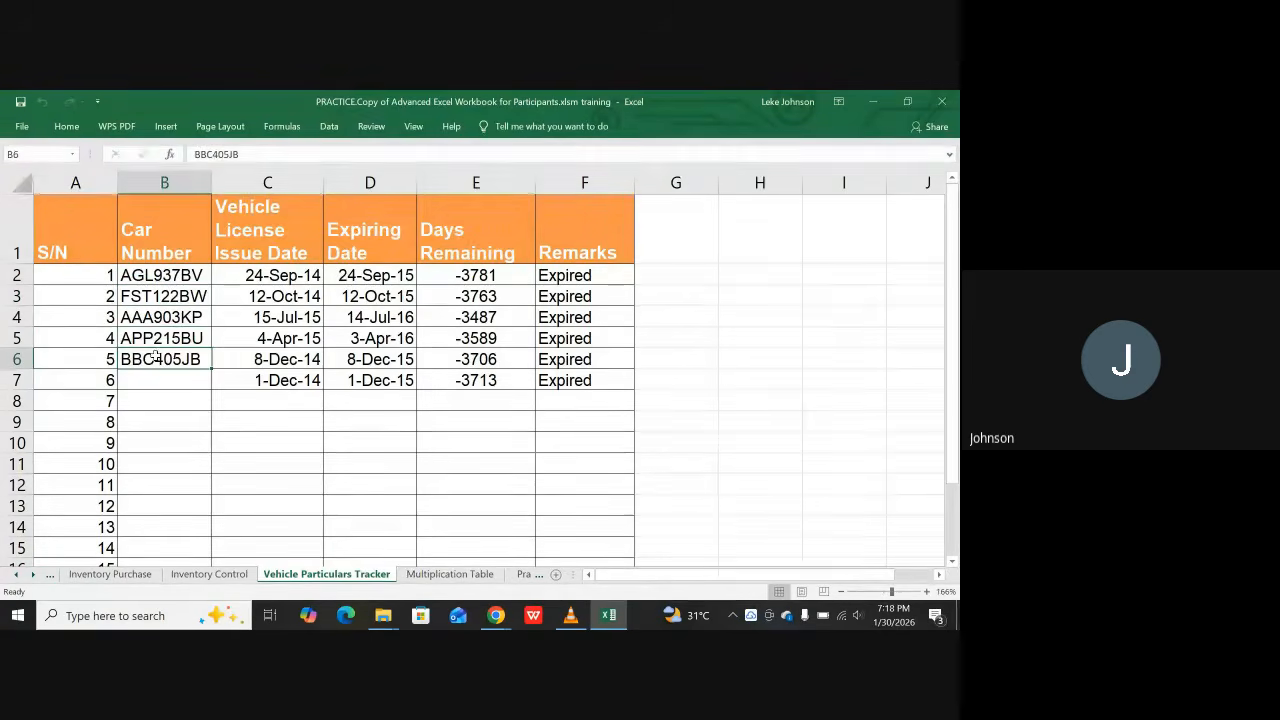
Step: Examine the Vehicle License Issue Date column and compare the first issue date in C2 with the Expiring Date formula in D2
left_click(255, 213)
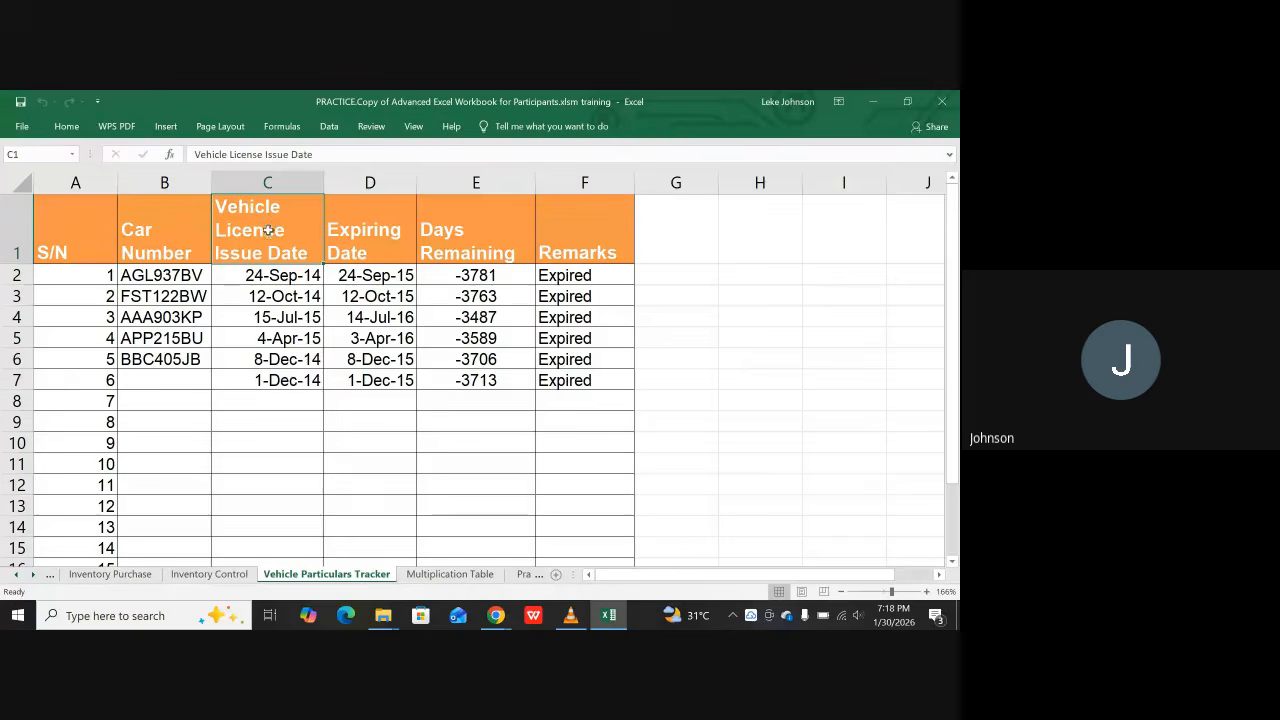
left_click(266, 280)
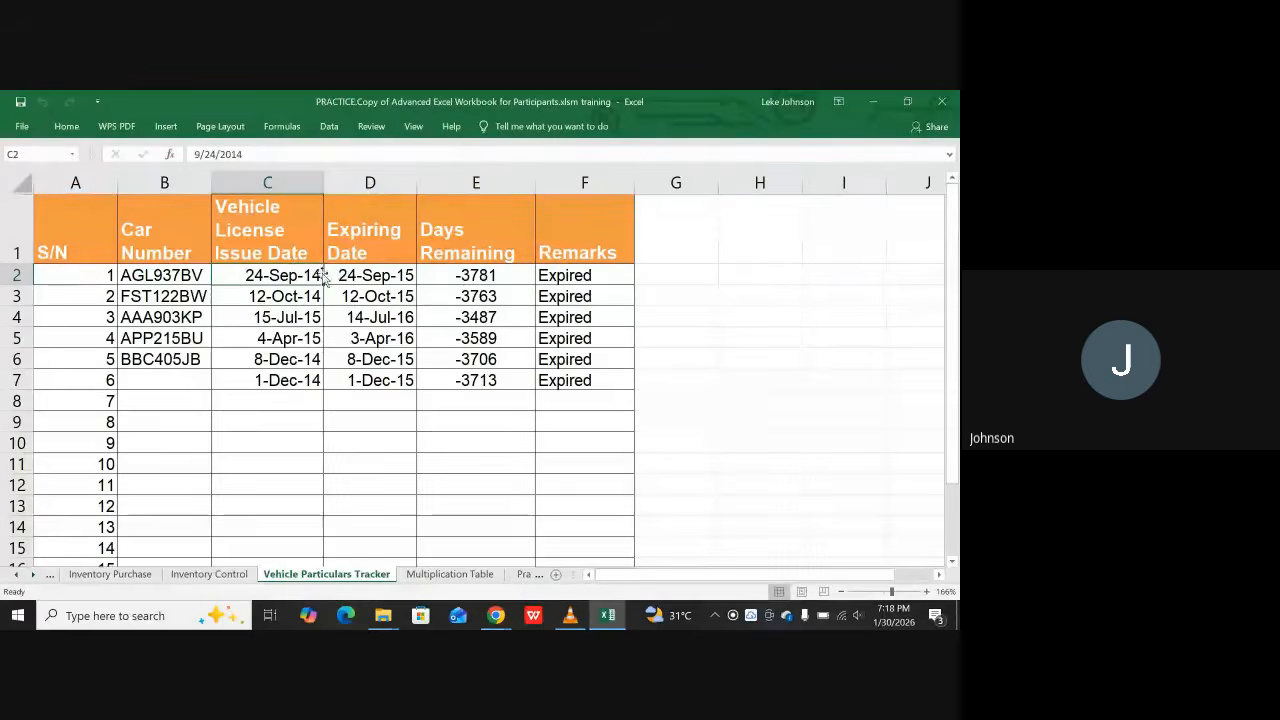
left_click(358, 275)
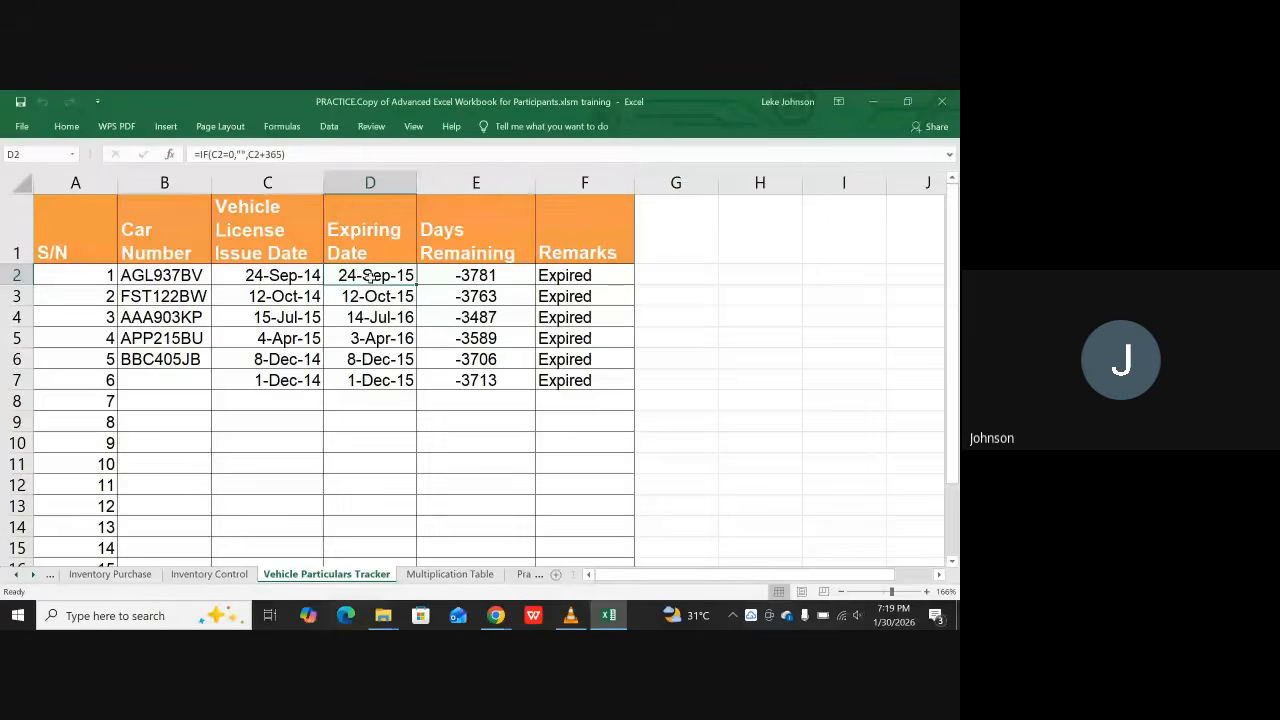
left_click(267, 175)
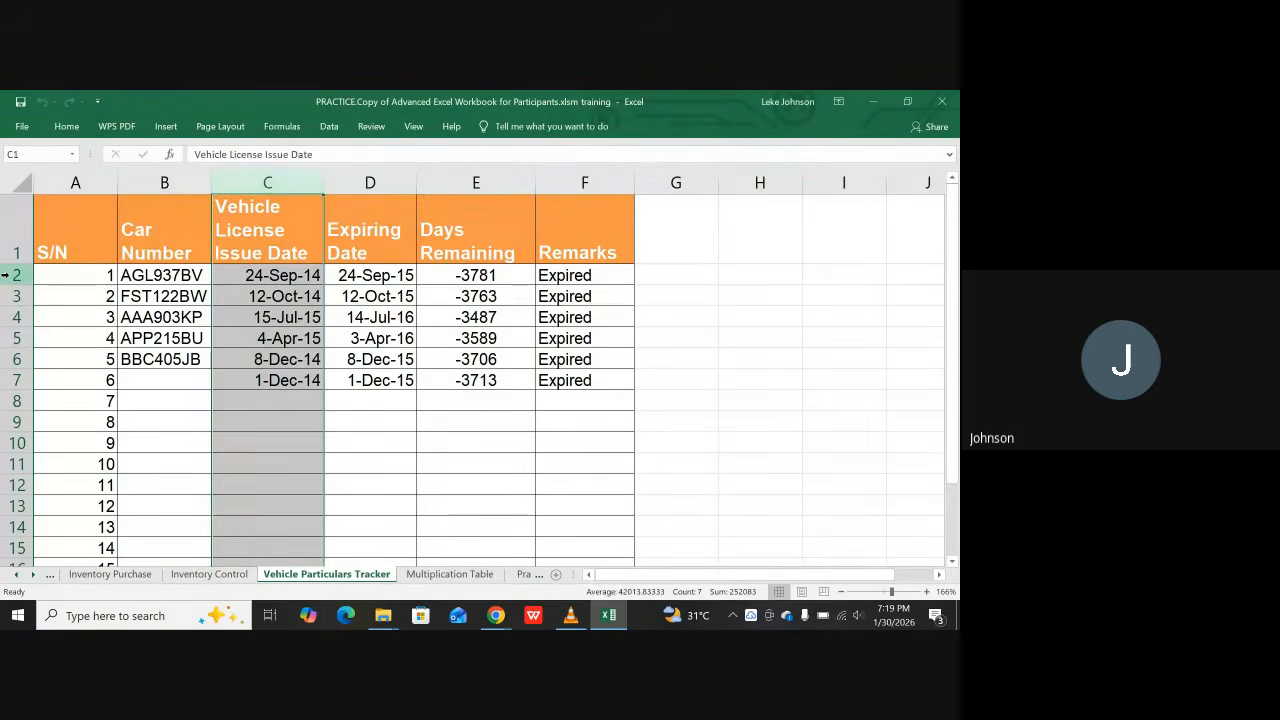
left_click(6, 275)
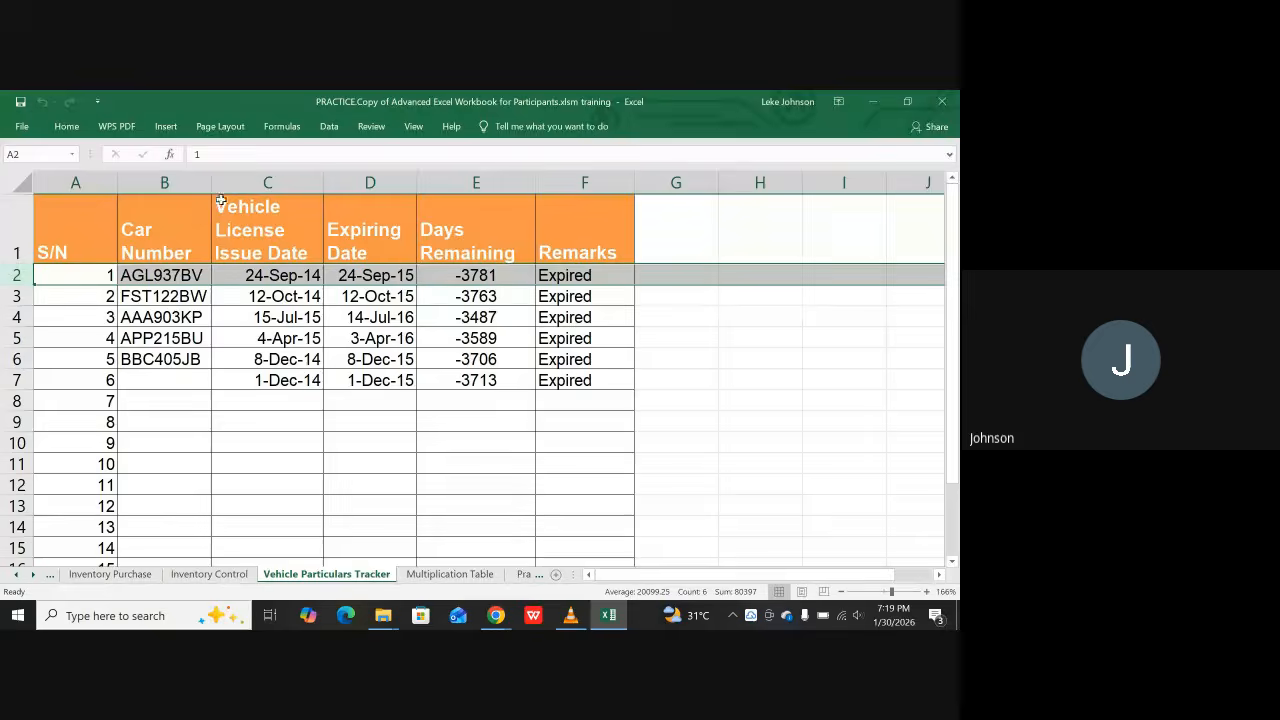
left_click(255, 182)
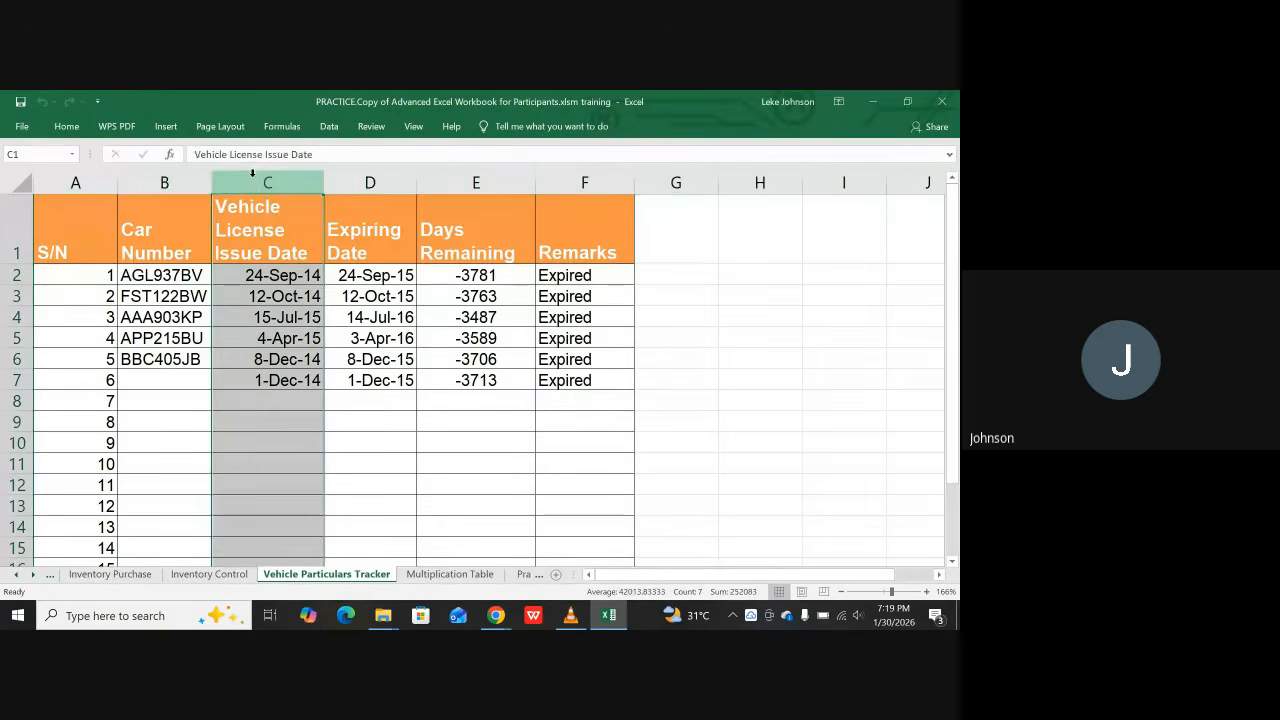
left_click(288, 279)
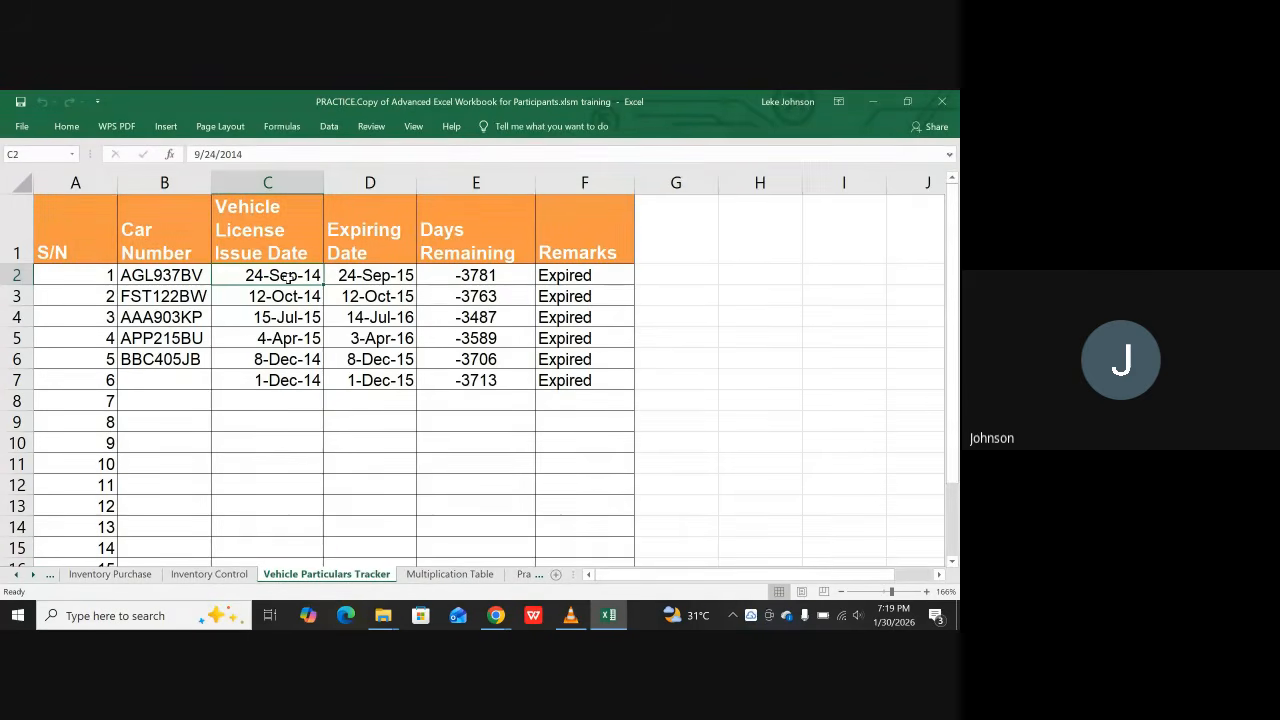
left_click(370, 274)
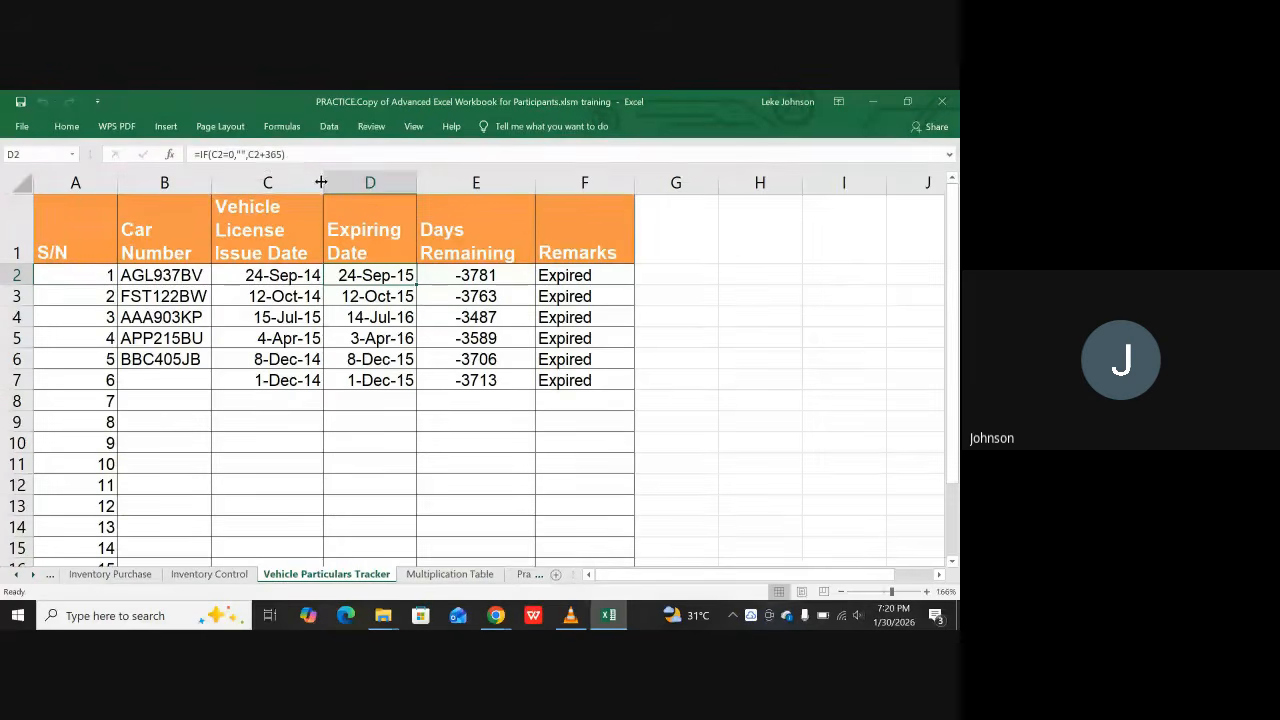
Step: Check the Expiring Date formulas in D8 and D9, dismiss the OneDrive screenshot offer and clear the formula from D9
left_click(365, 410)
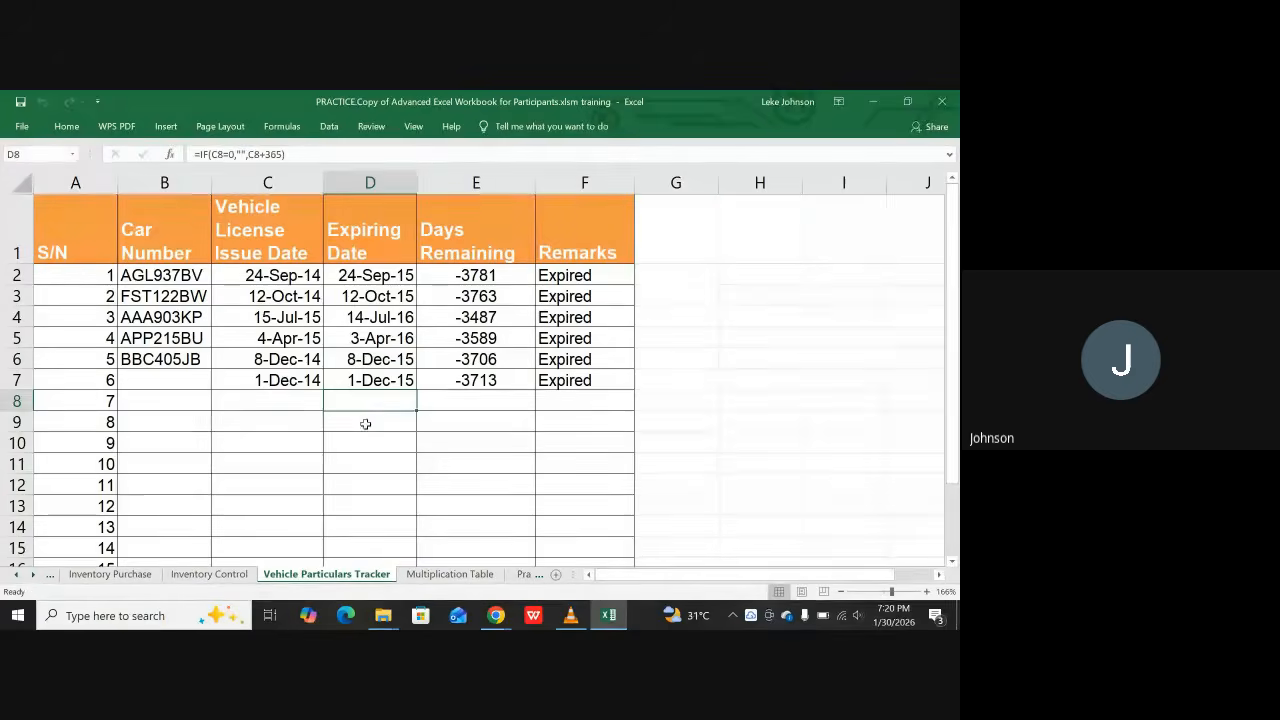
left_click(370, 424)
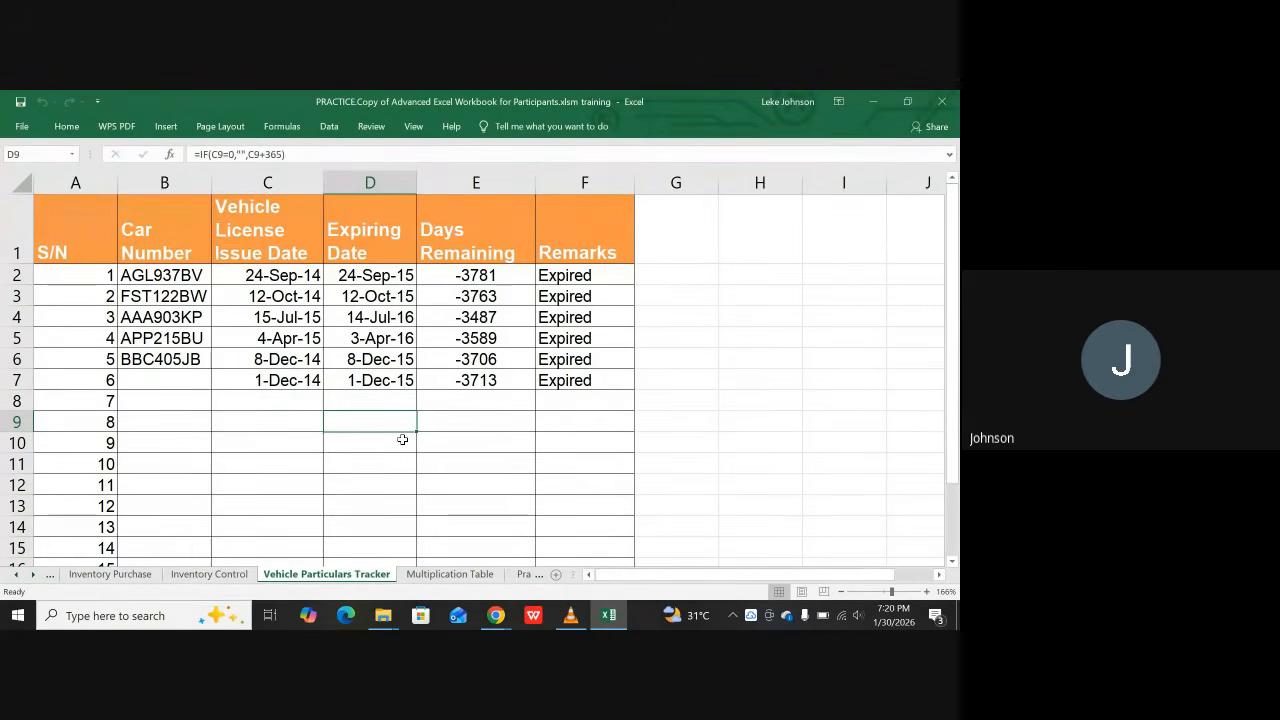
key("Print")
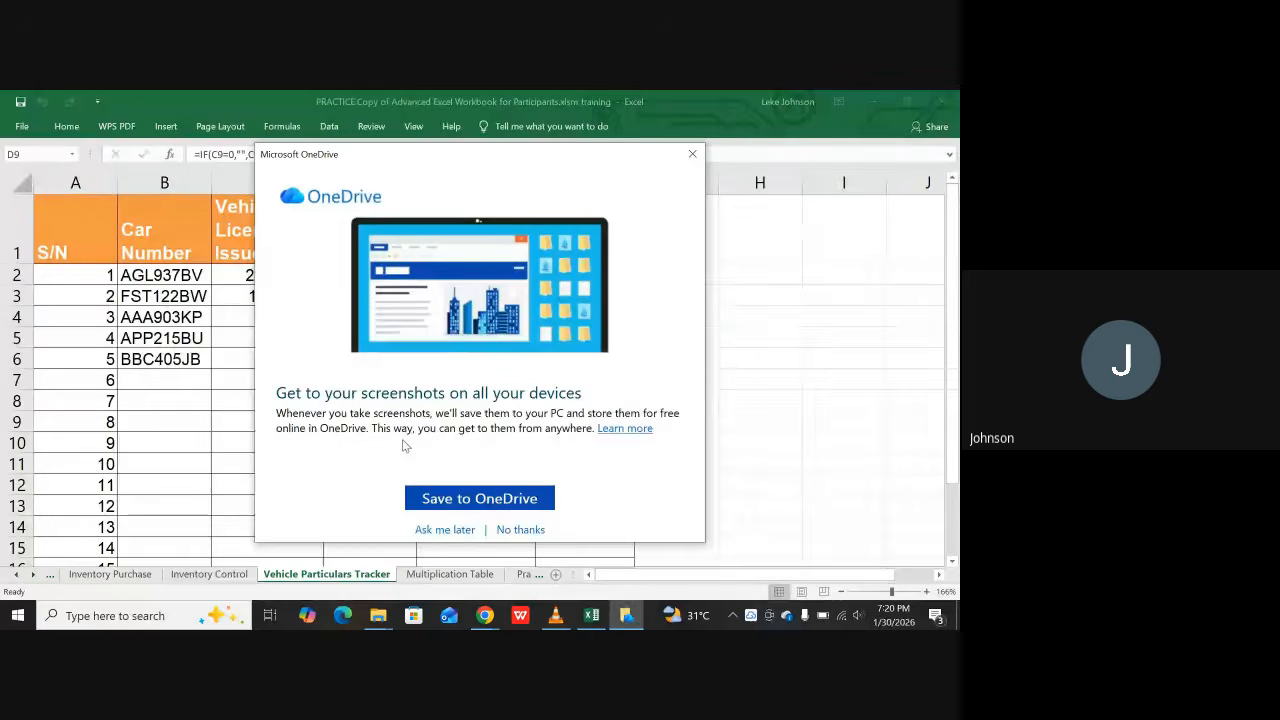
left_click(692, 154)
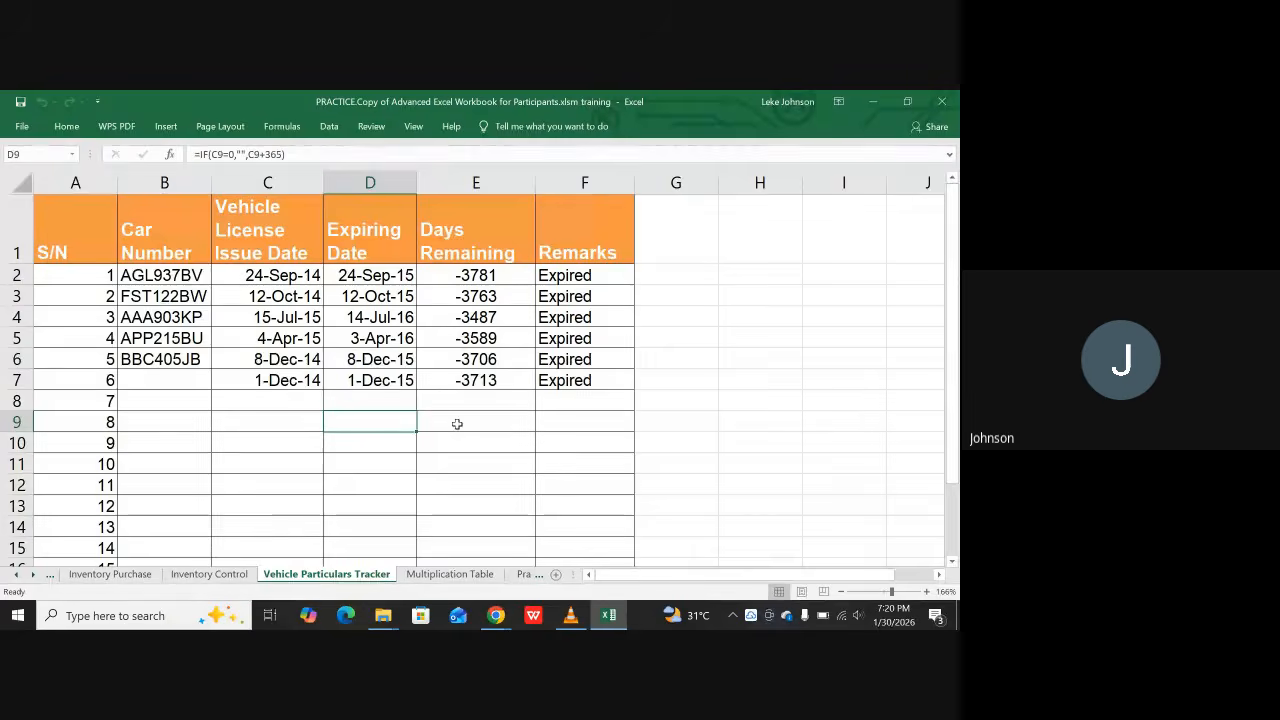
key("Delete")
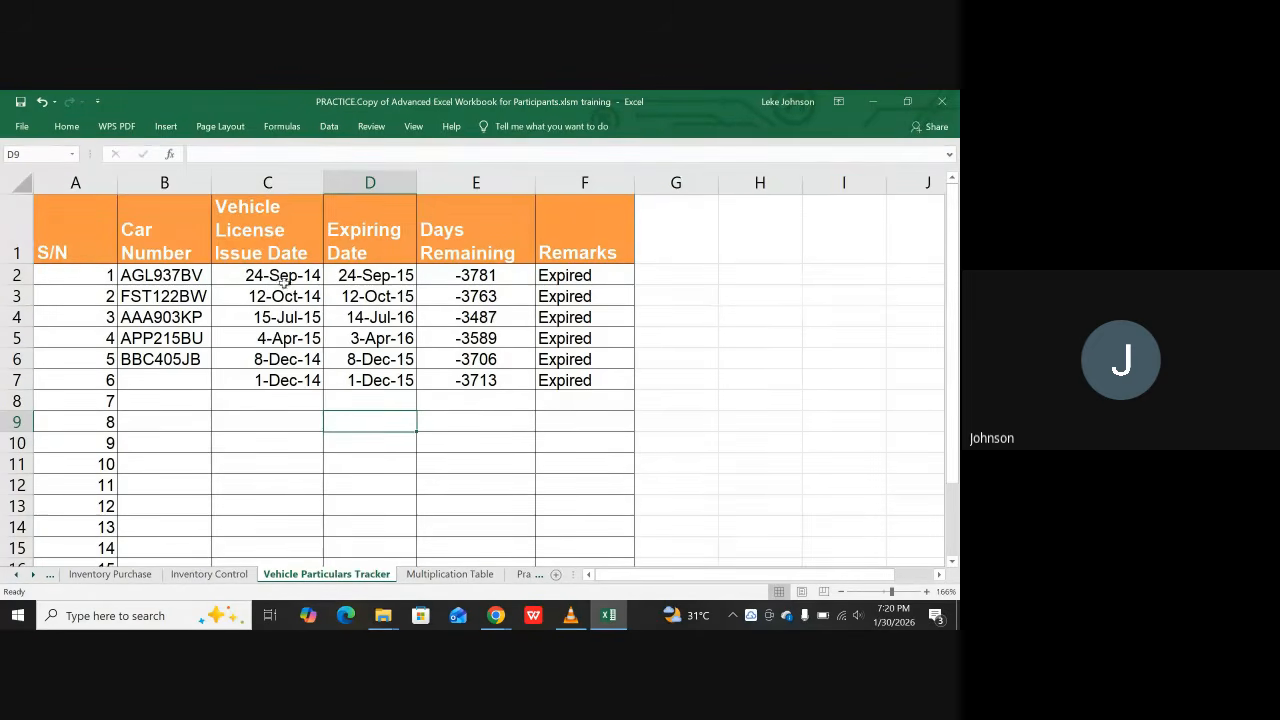
Step: Enter 1/1/2026 as the vehicle license issue date in C9 and reselect that cell
left_click(246, 421)
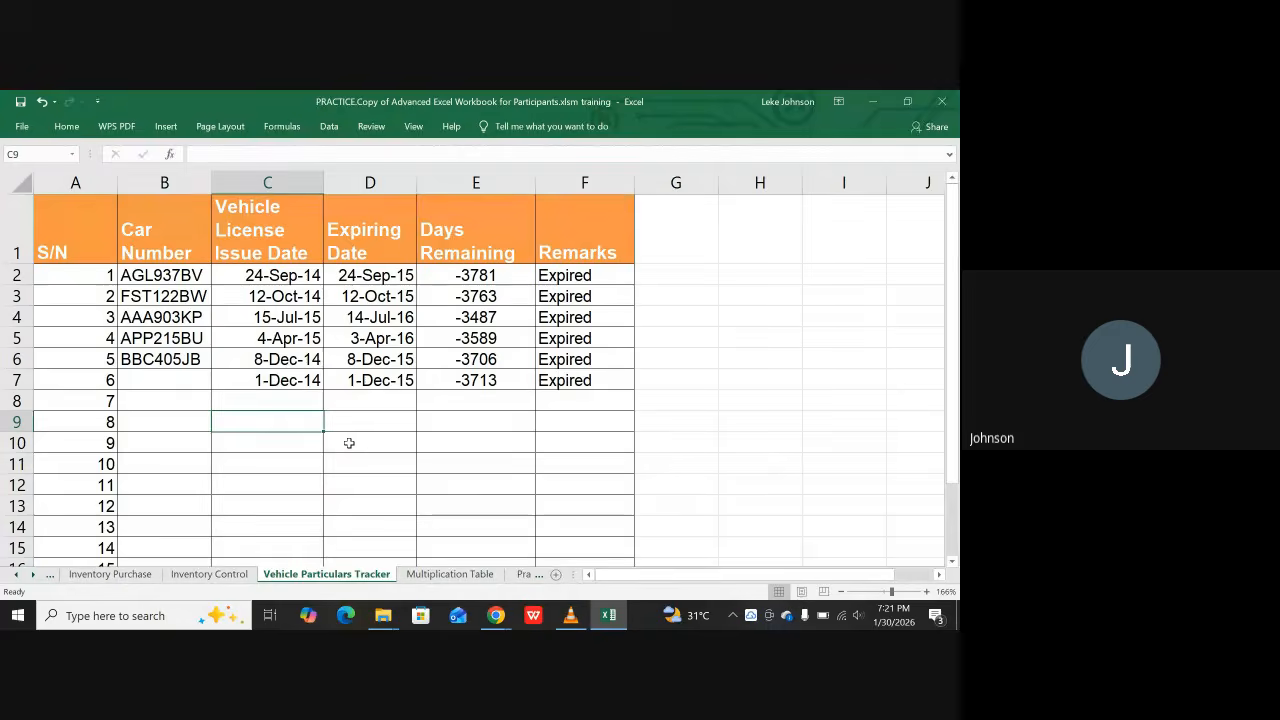
type("1")
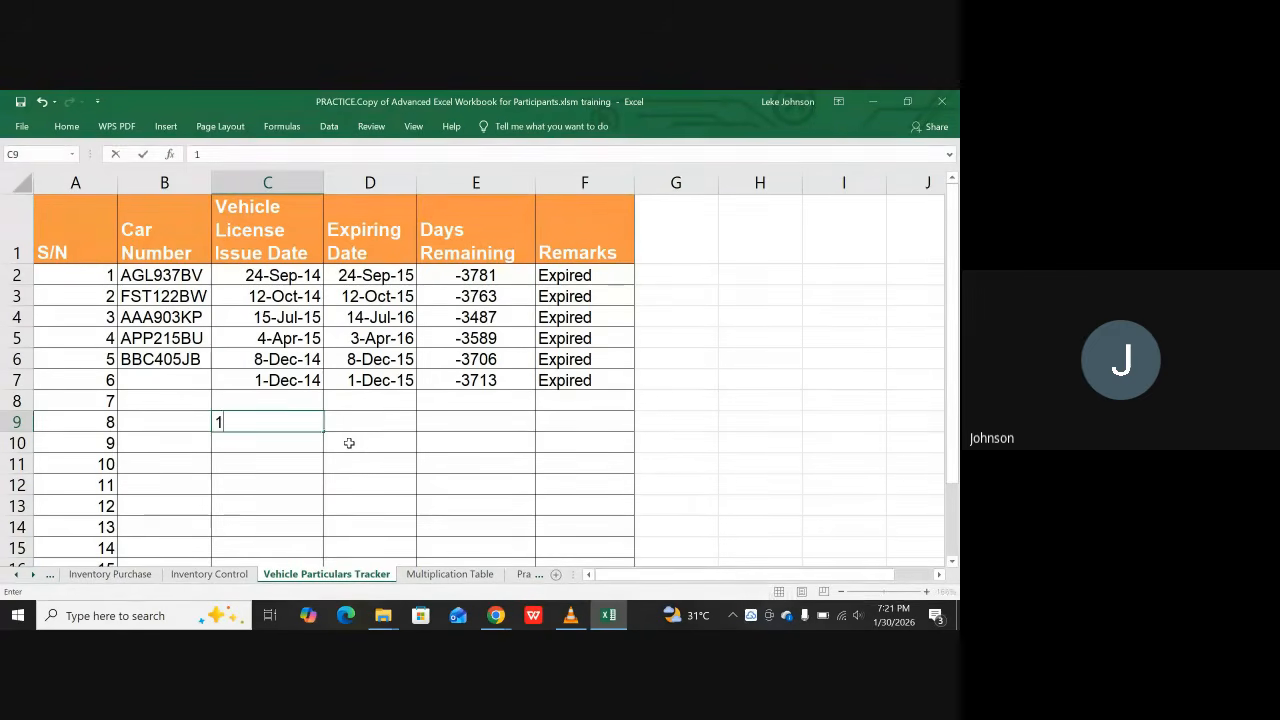
type("/")
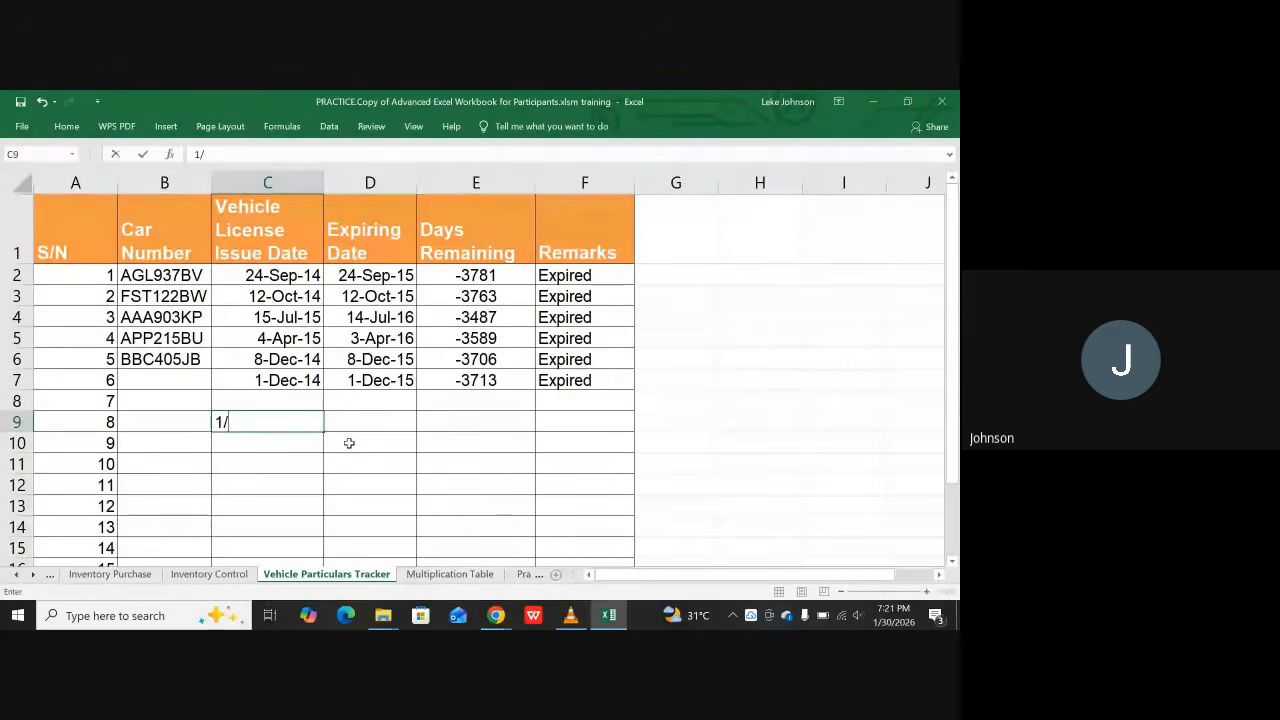
type("jan")
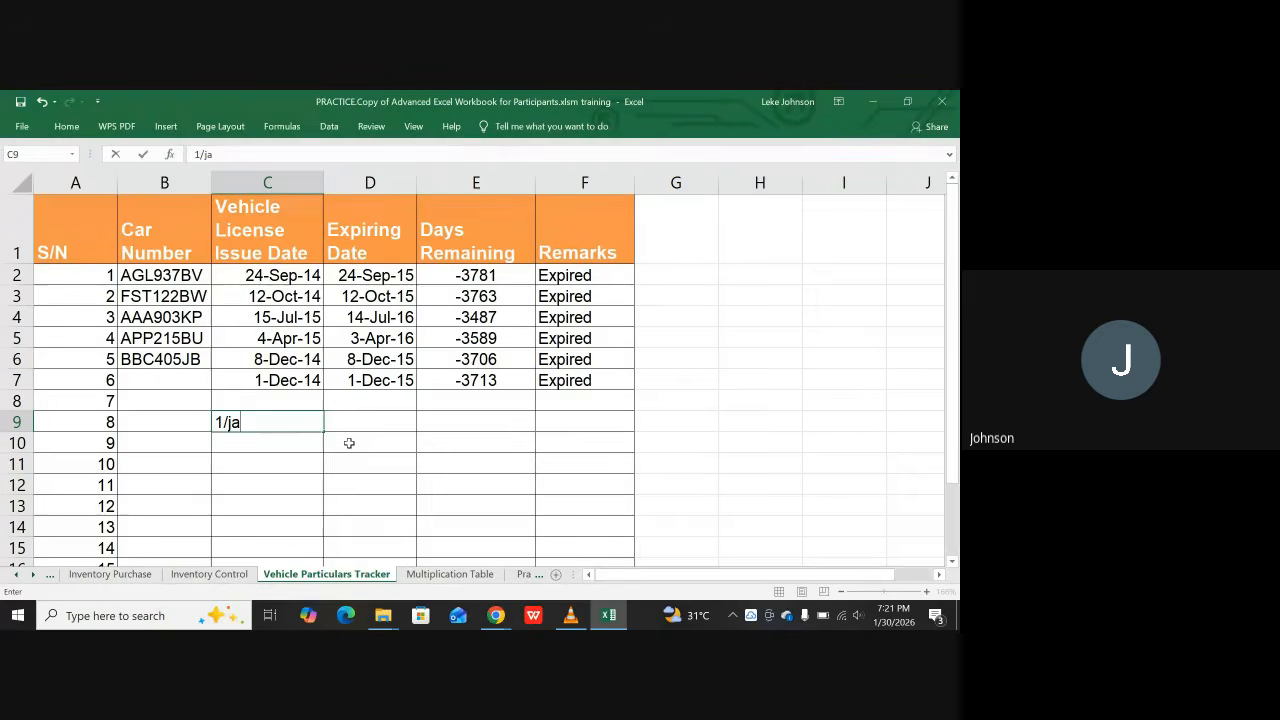
key("BackSpace")
key("BackSpace")
key("BackSpace")
type("1/20")
key("BackSpace")
type("026")
key("Return")
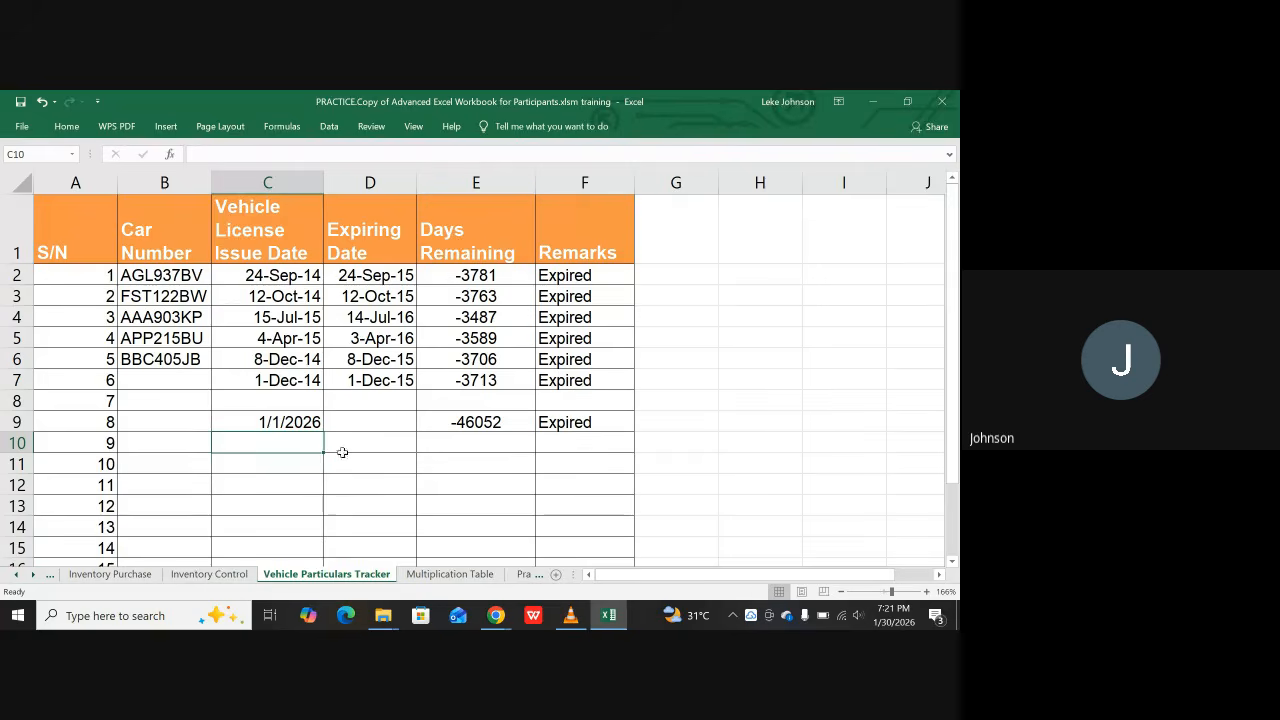
left_click(294, 423)
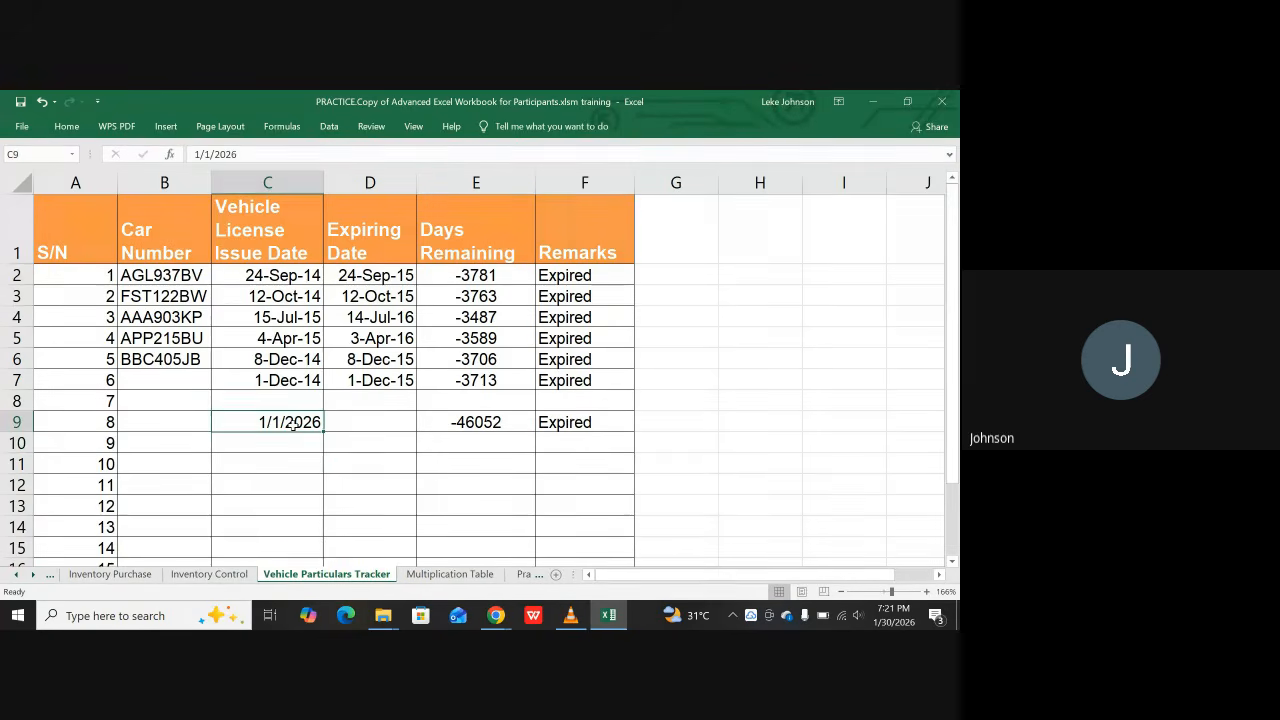
Step: Copy the date format of the issue date in C6 onto the new issue date in C9 with Format Painter
left_click(278, 358)
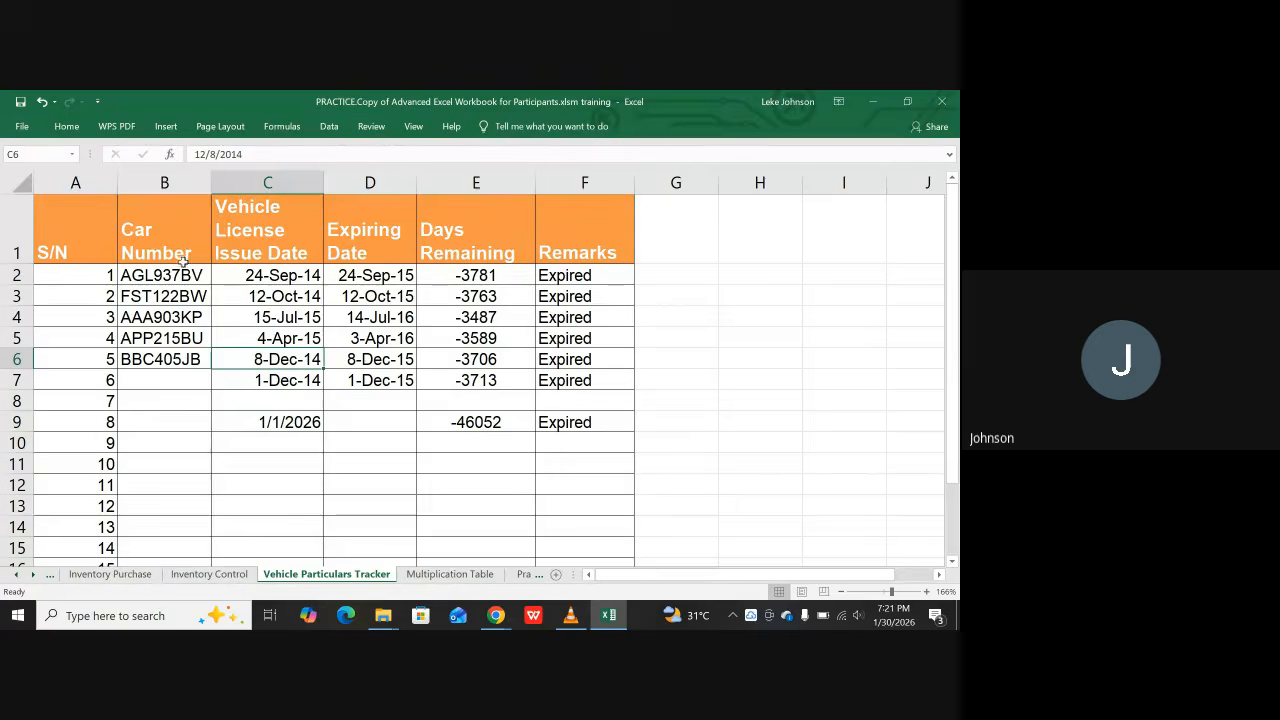
left_click(67, 127)
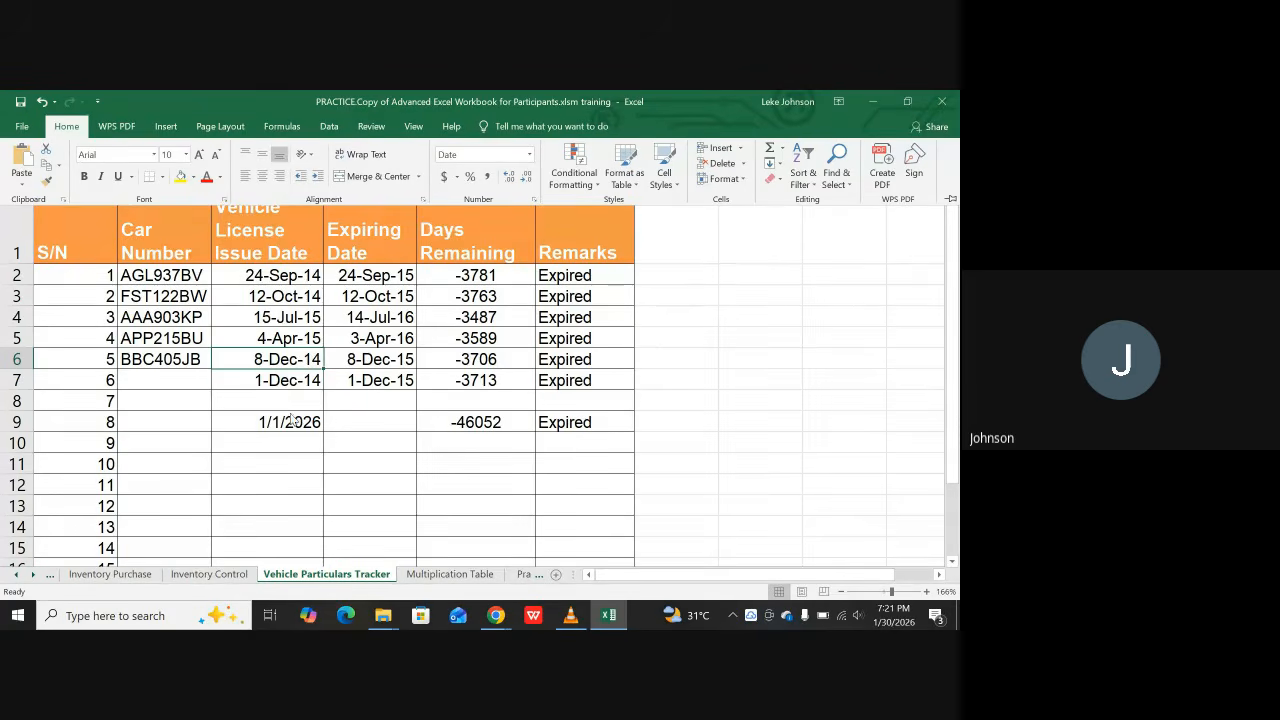
left_click(282, 423)
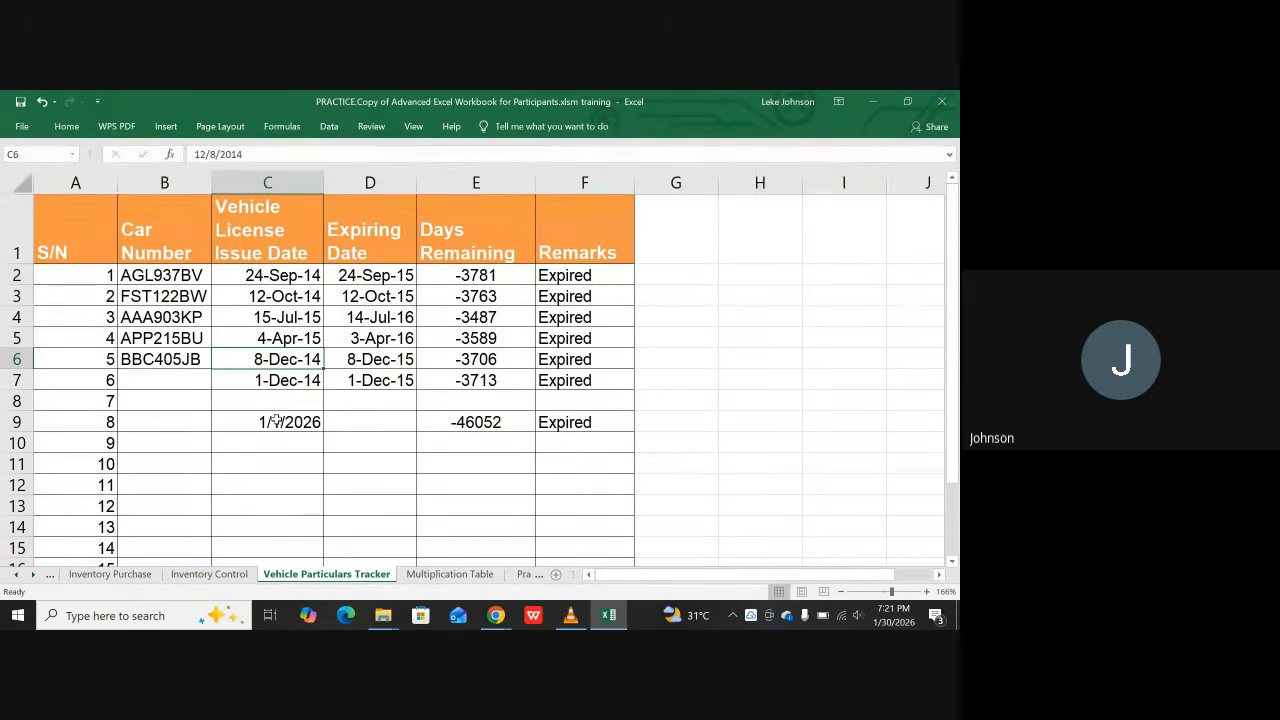
left_click(273, 423)
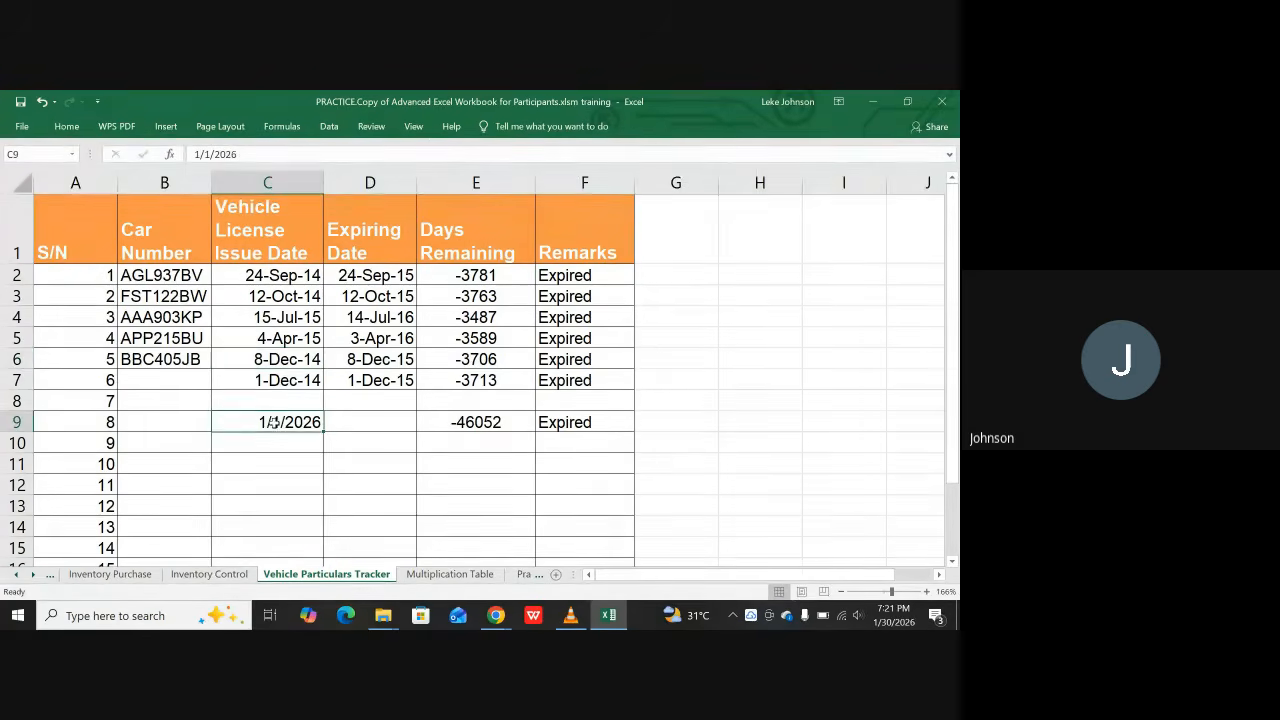
left_click(270, 362)
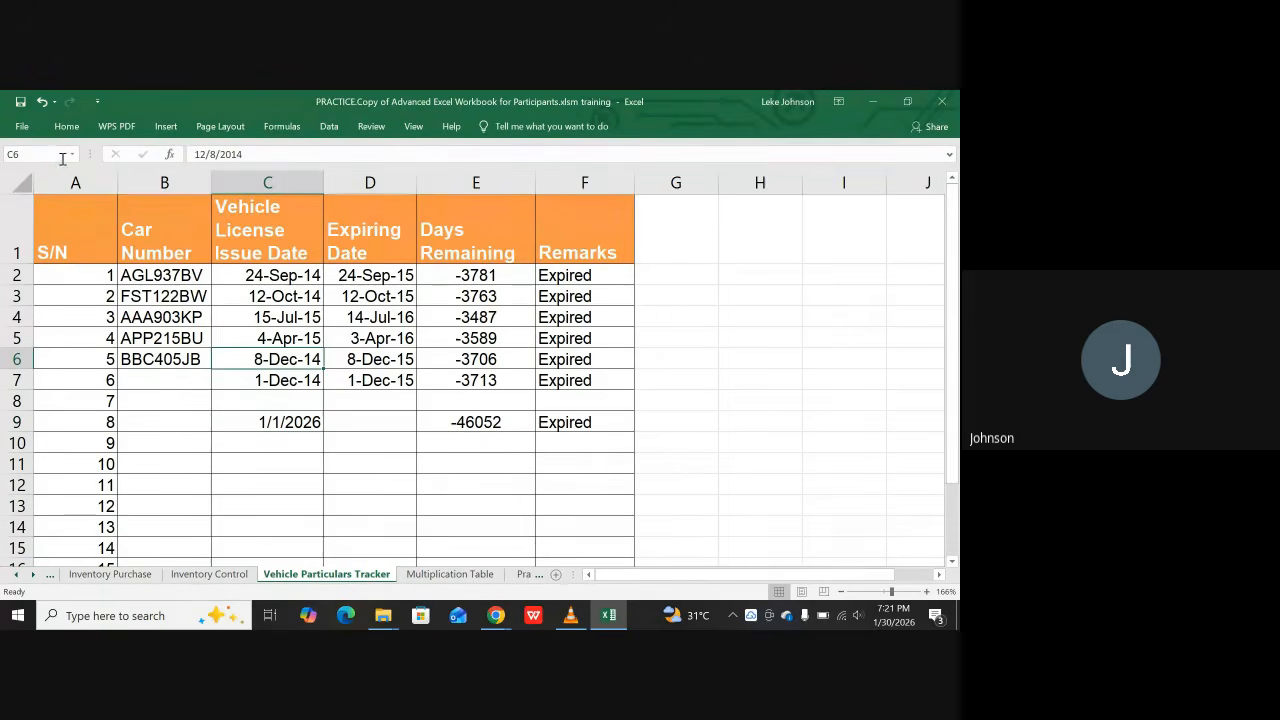
left_click(66, 127)
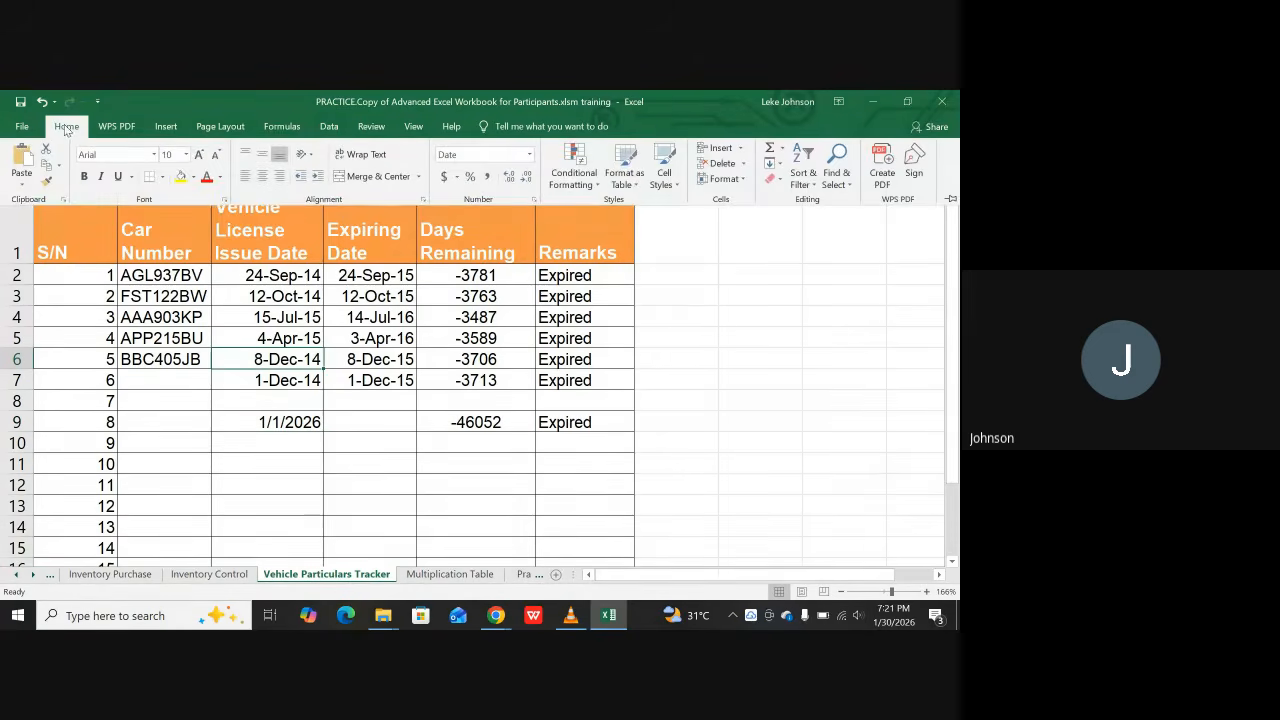
left_click(47, 183)
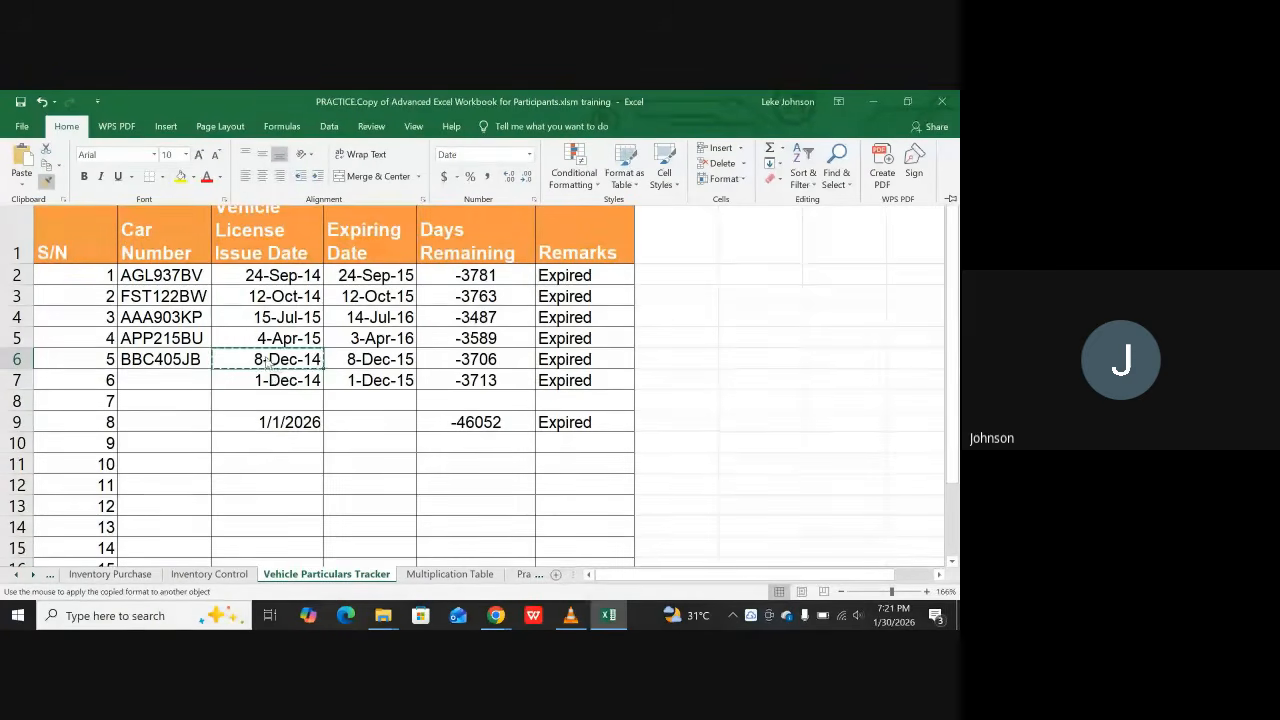
left_click(283, 424)
left_click(282, 423)
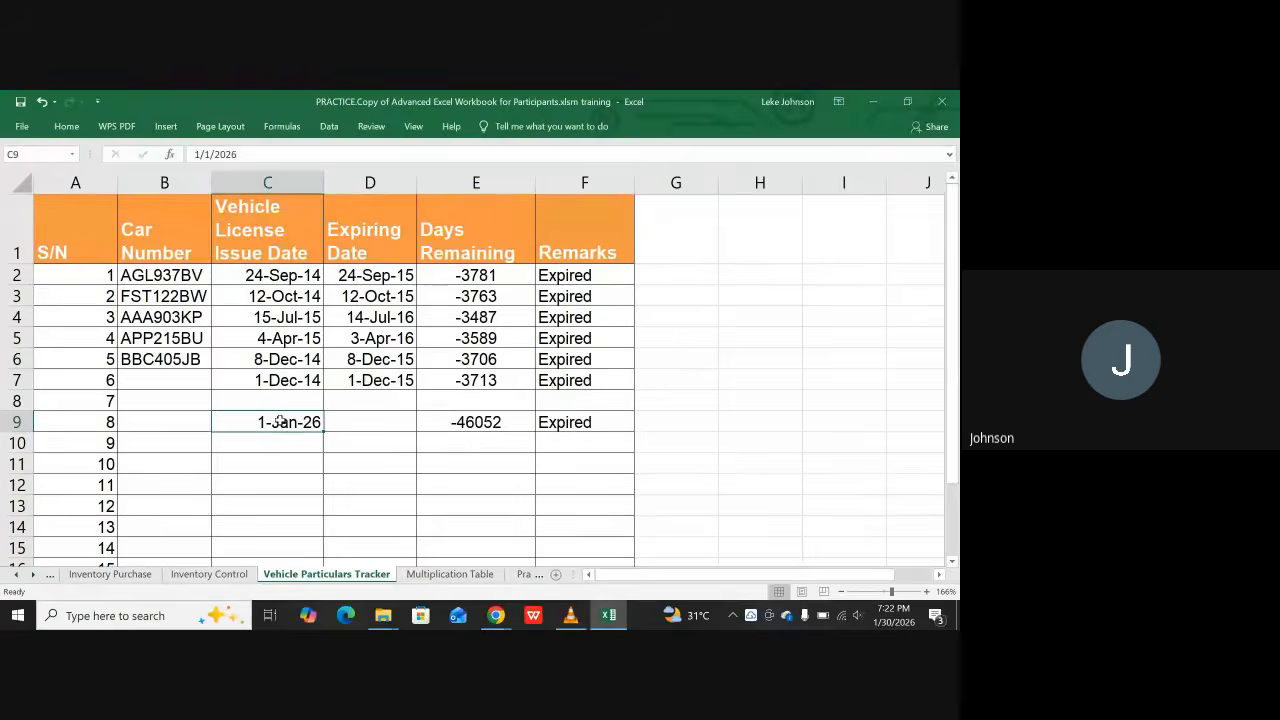
Step: Start an IF formula in D9 for the expiring date
left_click(373, 421)
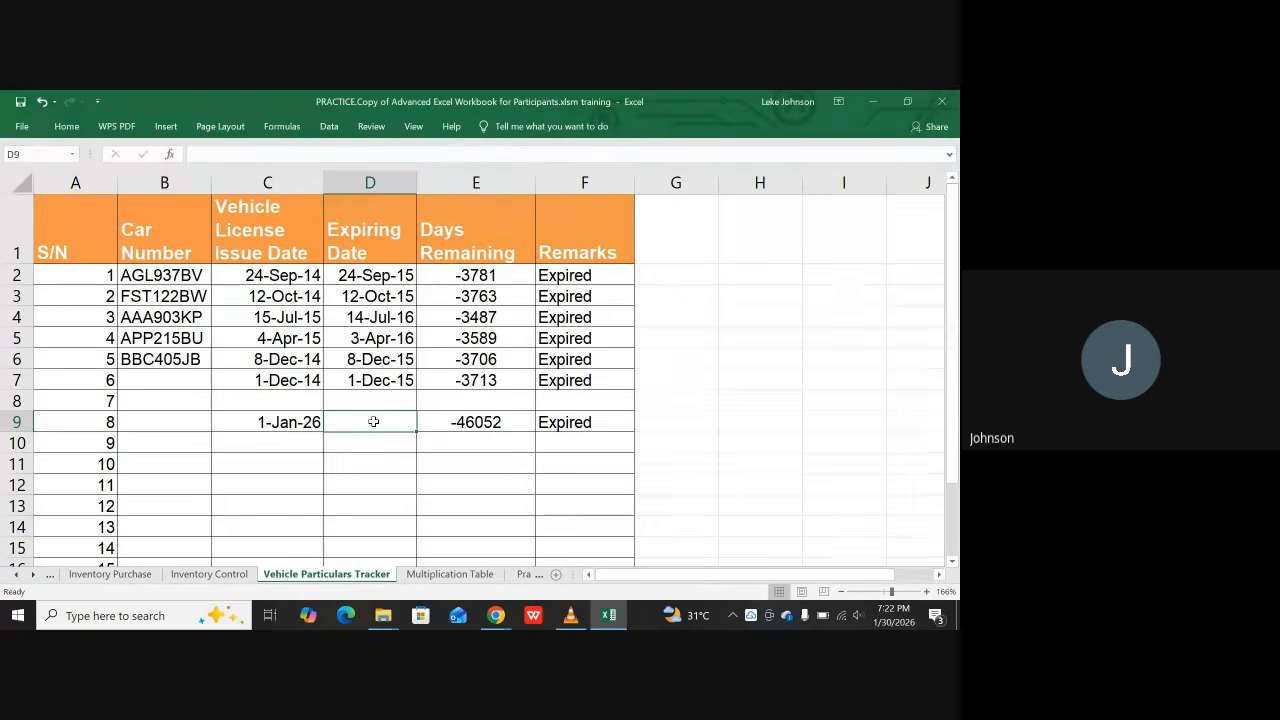
type("=if")
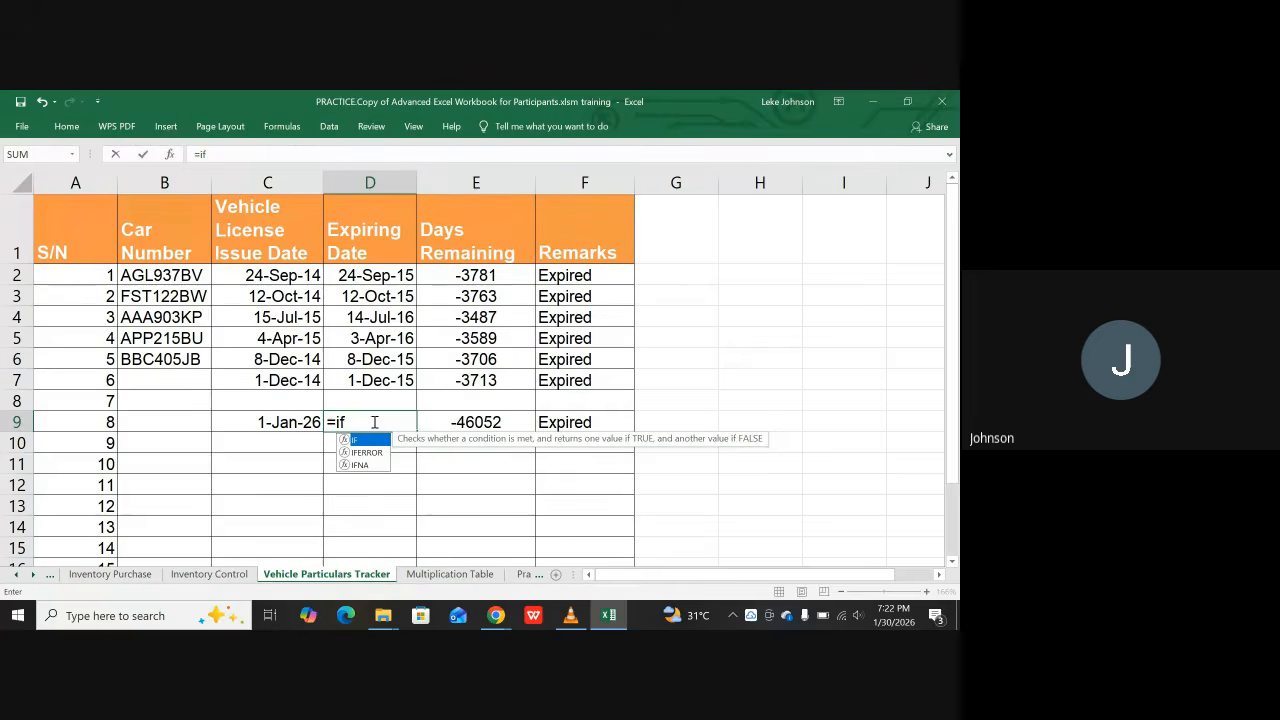
type("(")
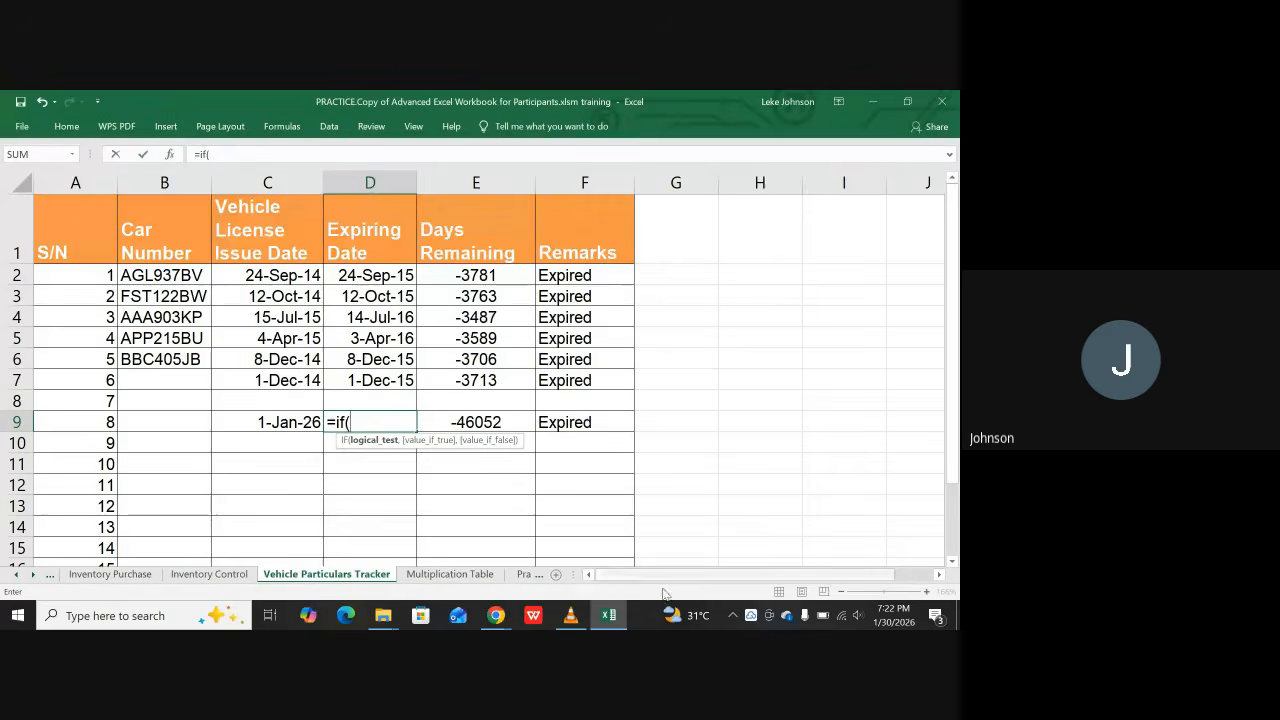
Step: Switch to the Google Meet call in Chrome, mute the unmuted participant for everyone, and return to the Excel workbook
left_click(496, 614)
left_click(420, 554)
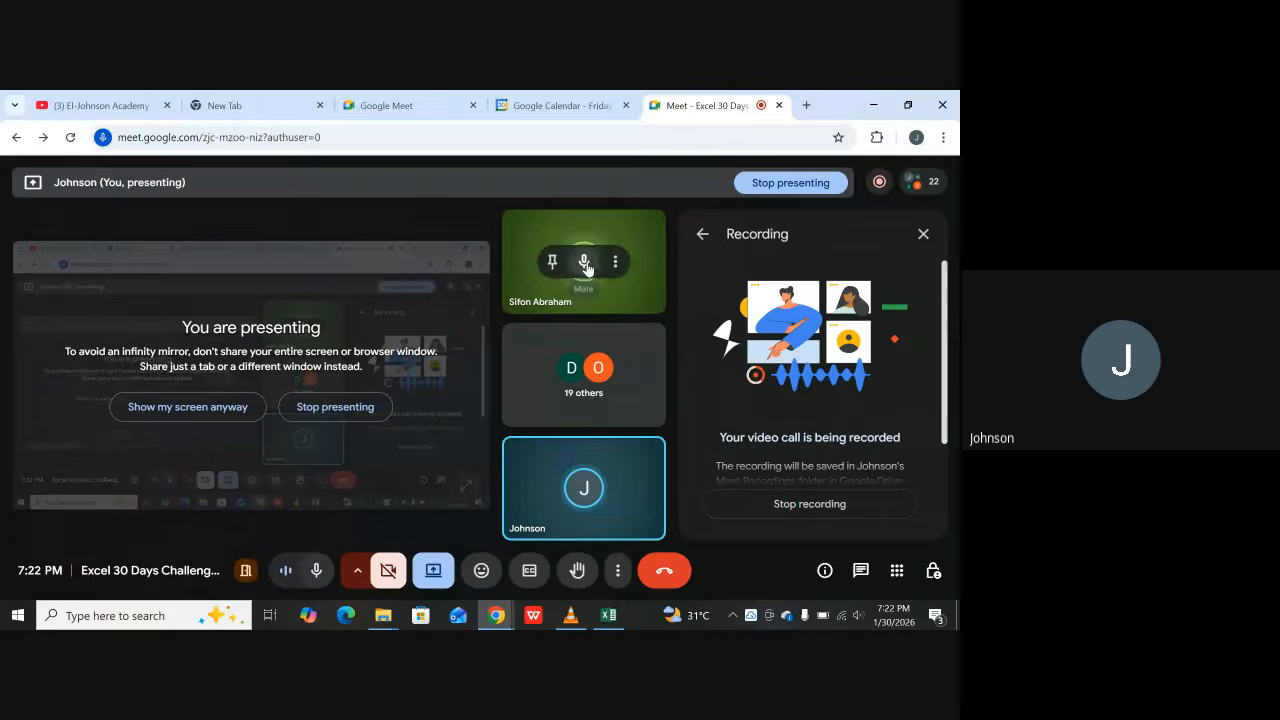
left_click(586, 262)
left_click(585, 410)
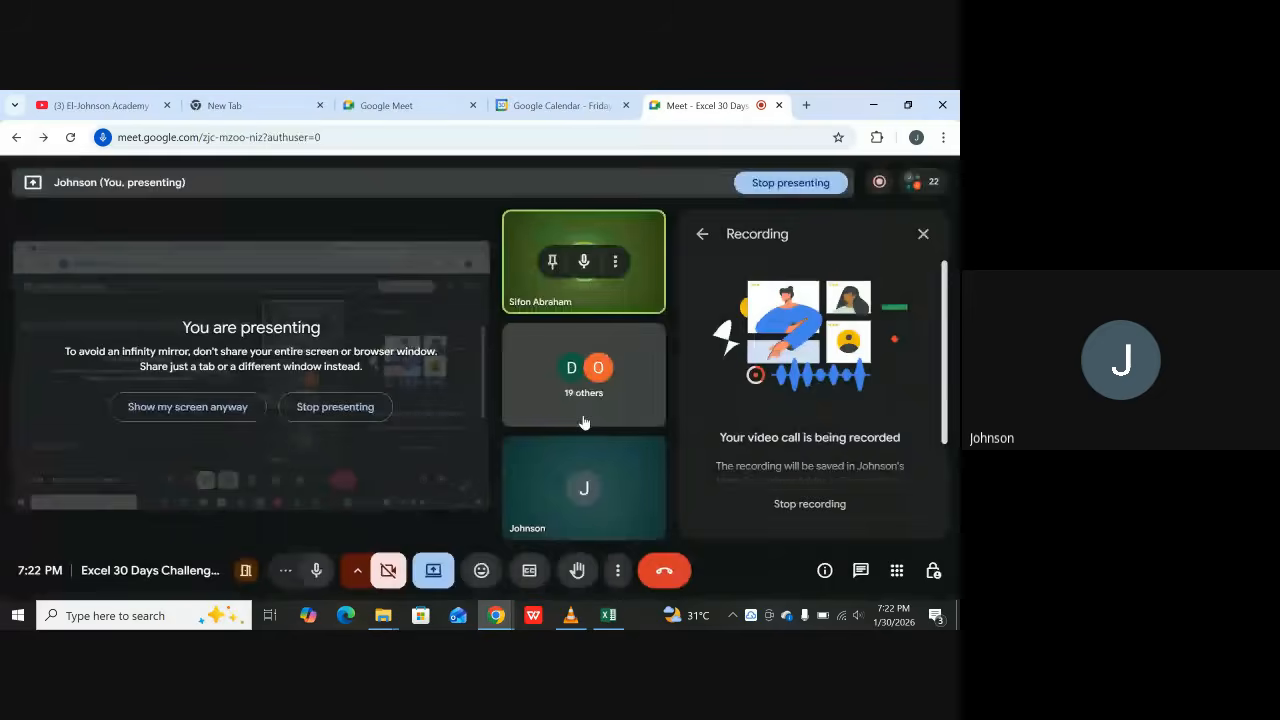
left_click(586, 262)
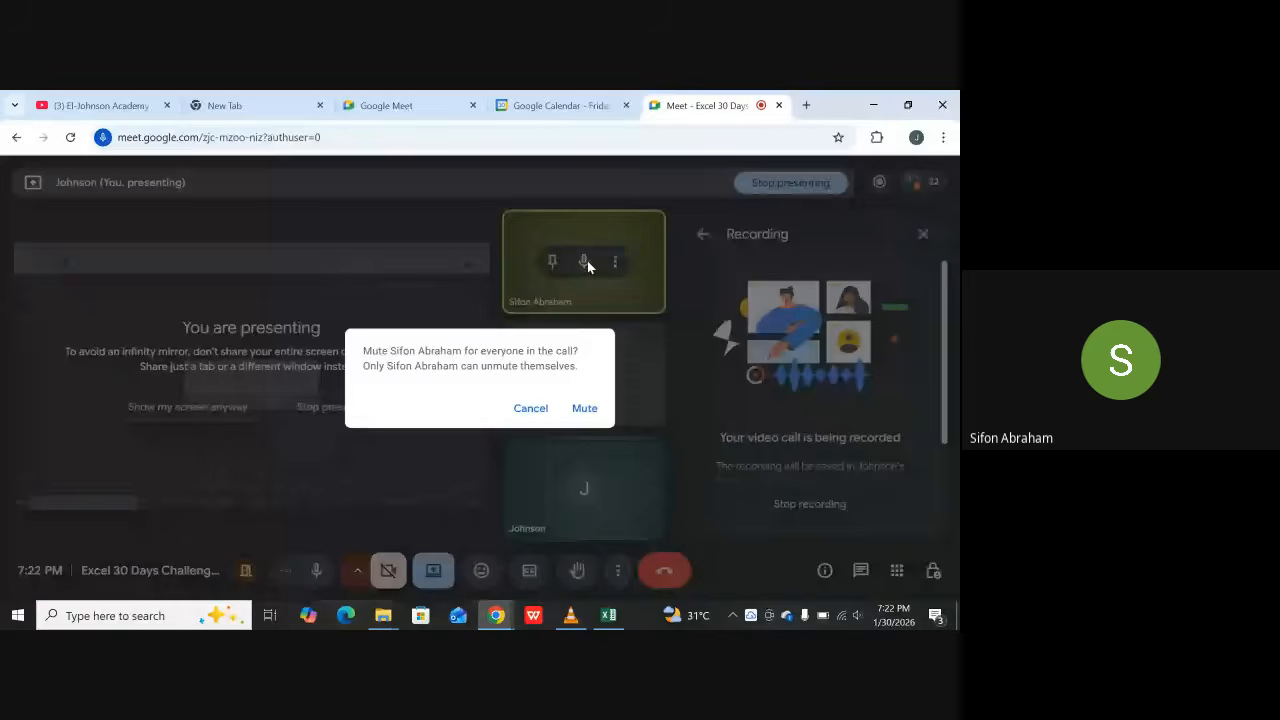
left_click(590, 414)
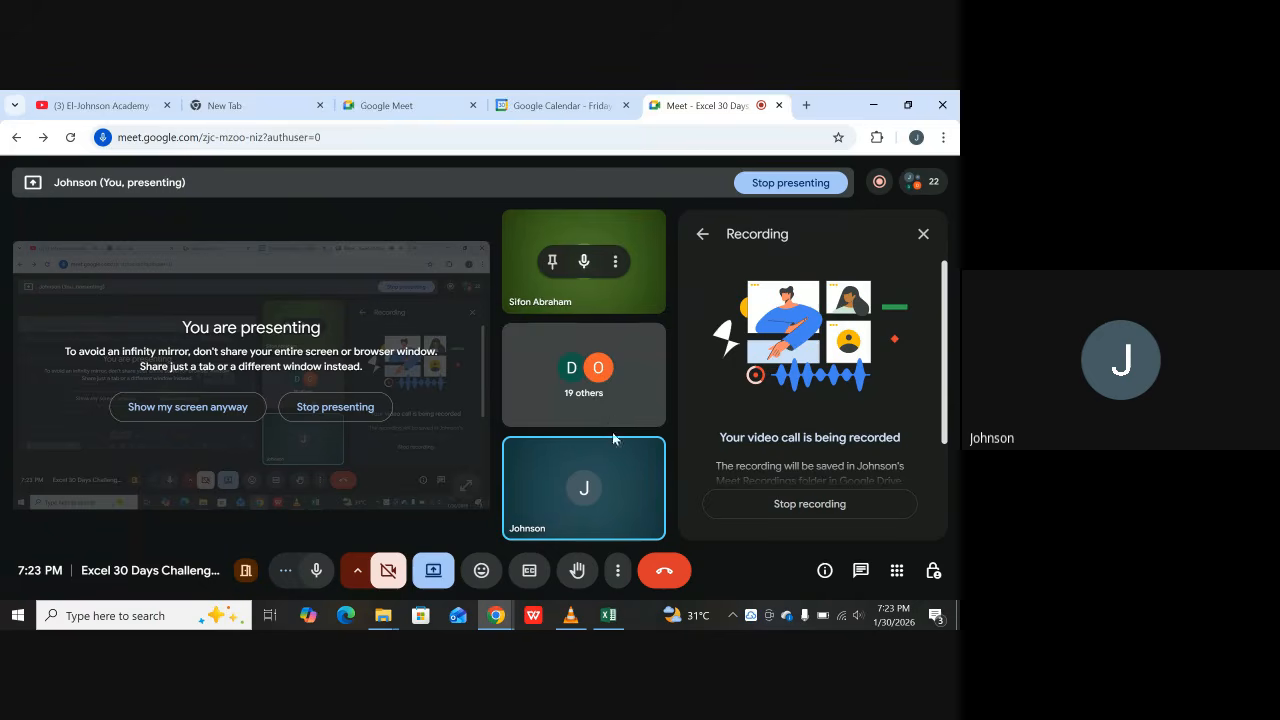
mouse_move(608, 612)
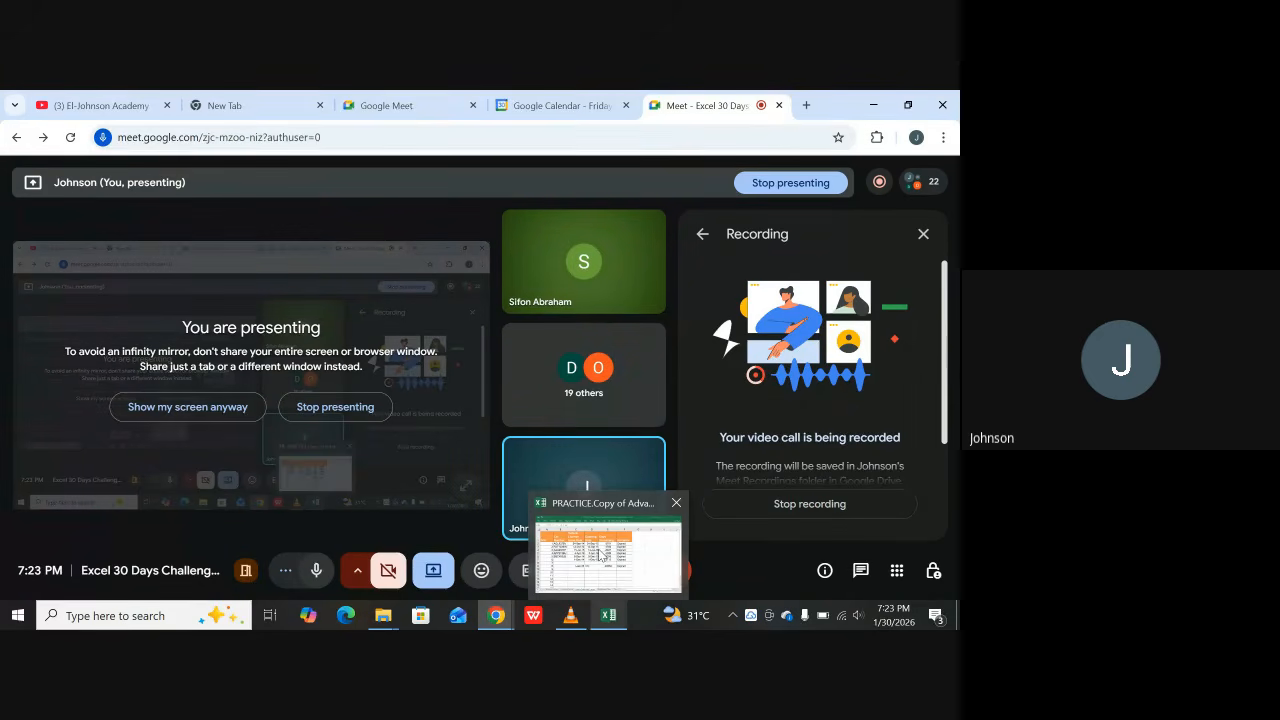
left_click(600, 554)
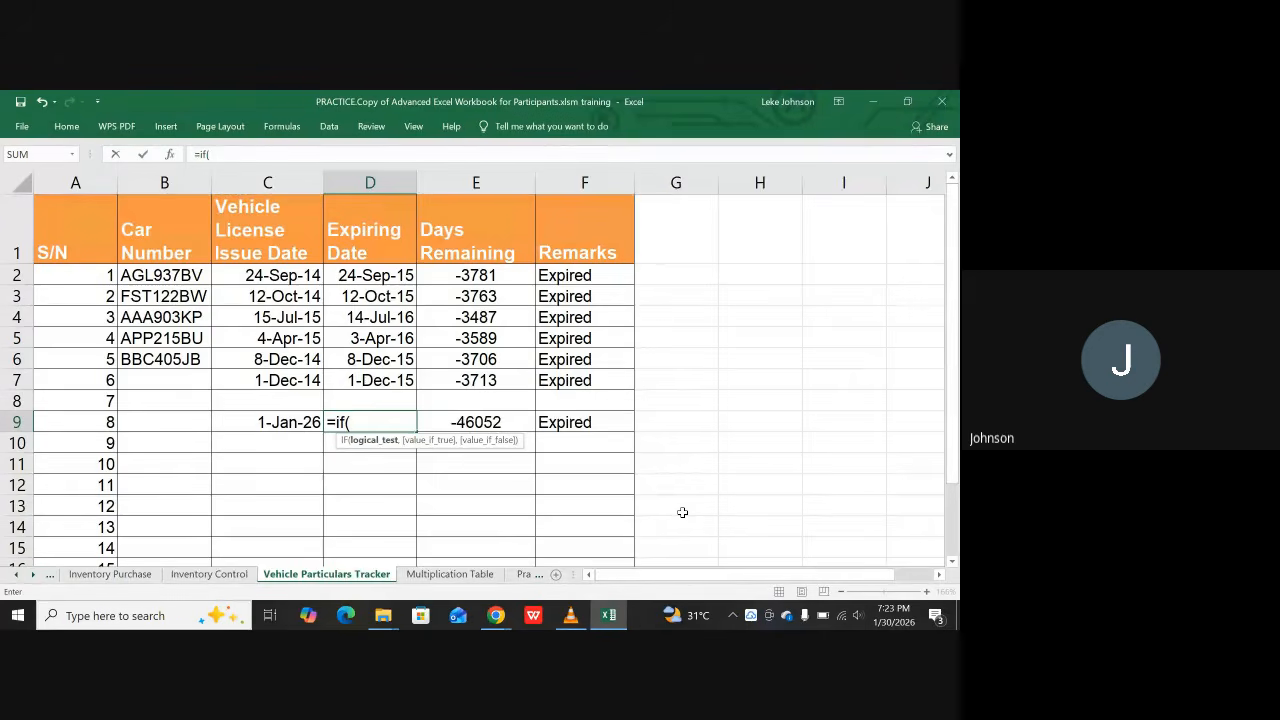
Step: Complete the D9 formula as =IF(C9=0," ",C9+365) to leave a blank without an issue date and otherwise add 365 days
type("c9")
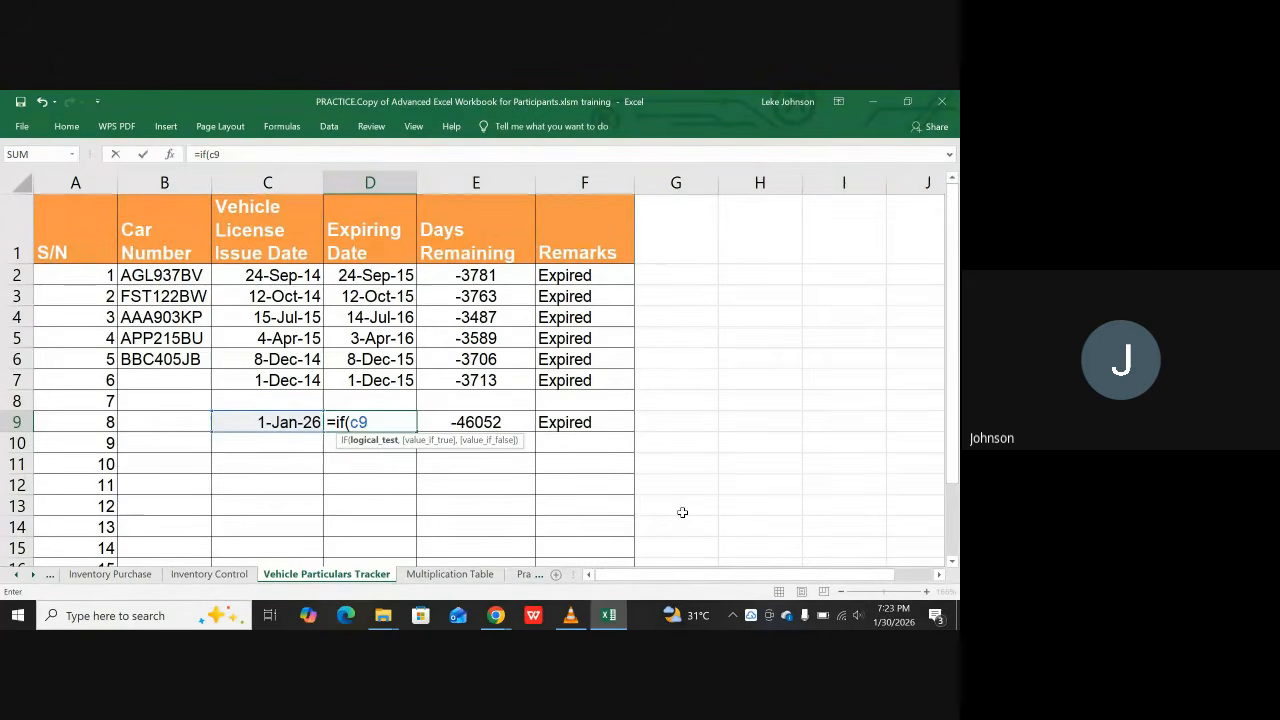
type("=")
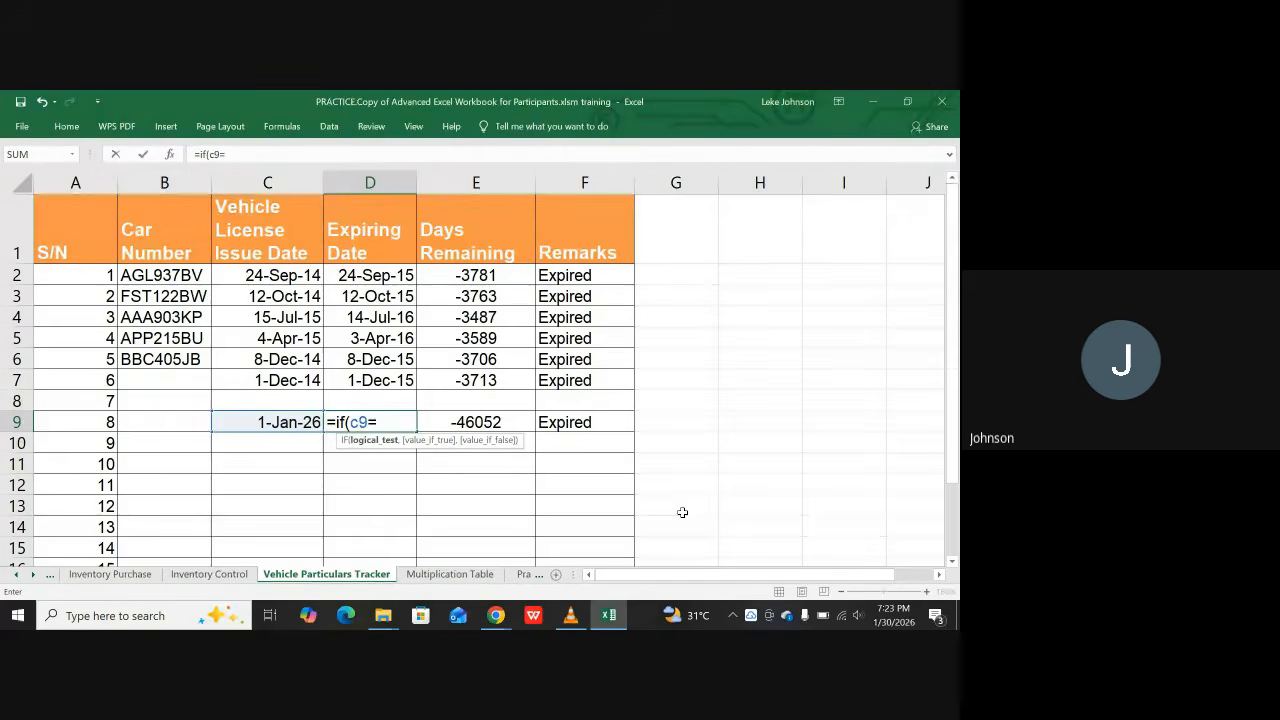
type("0")
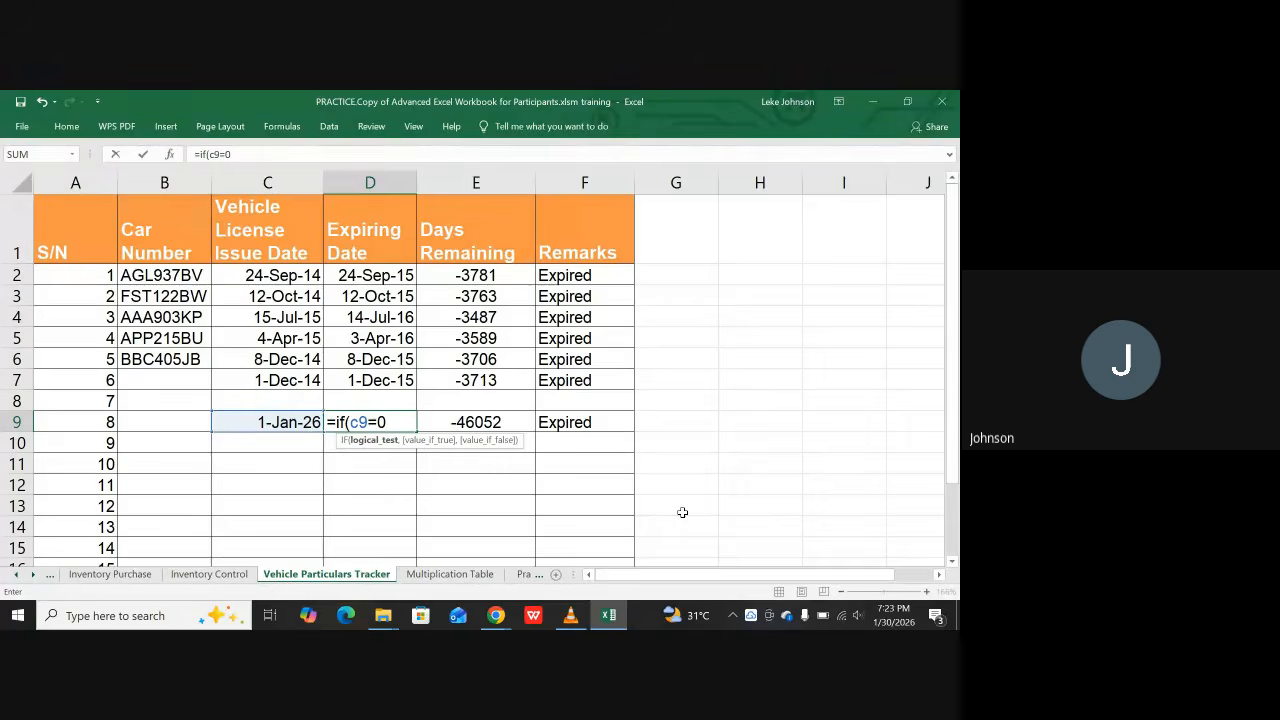
type(",")
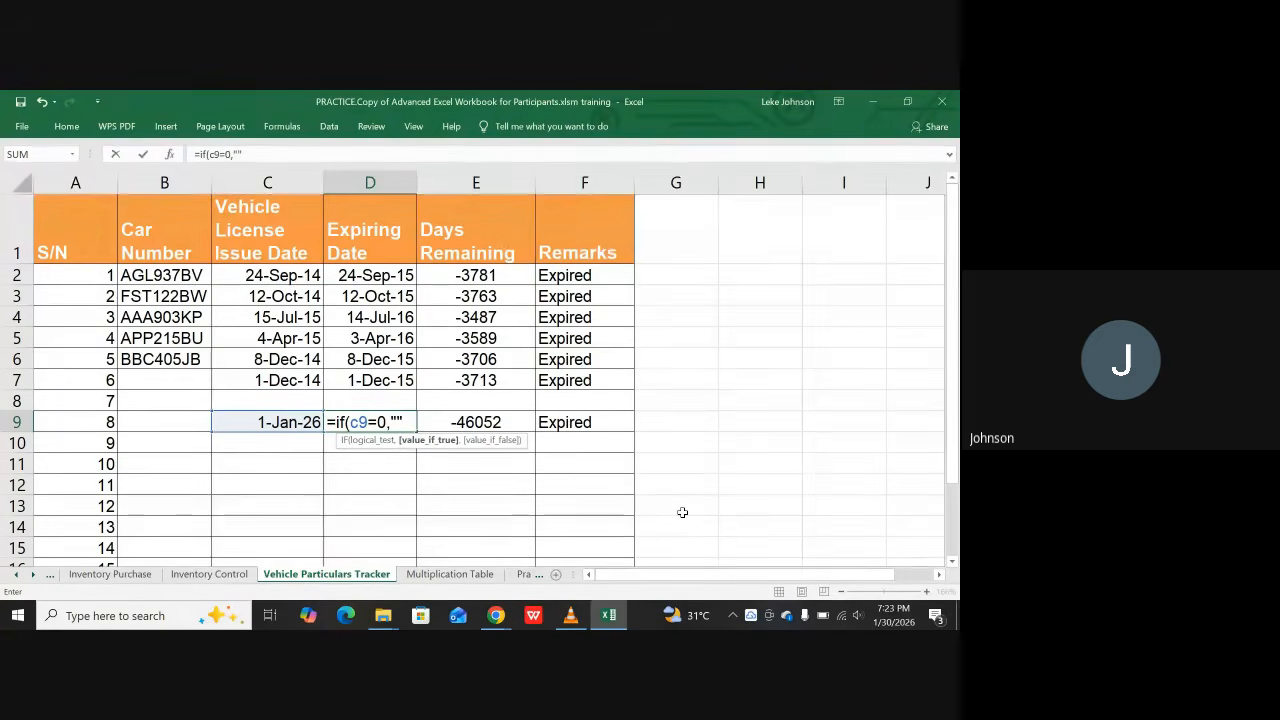
key("BackSpace")
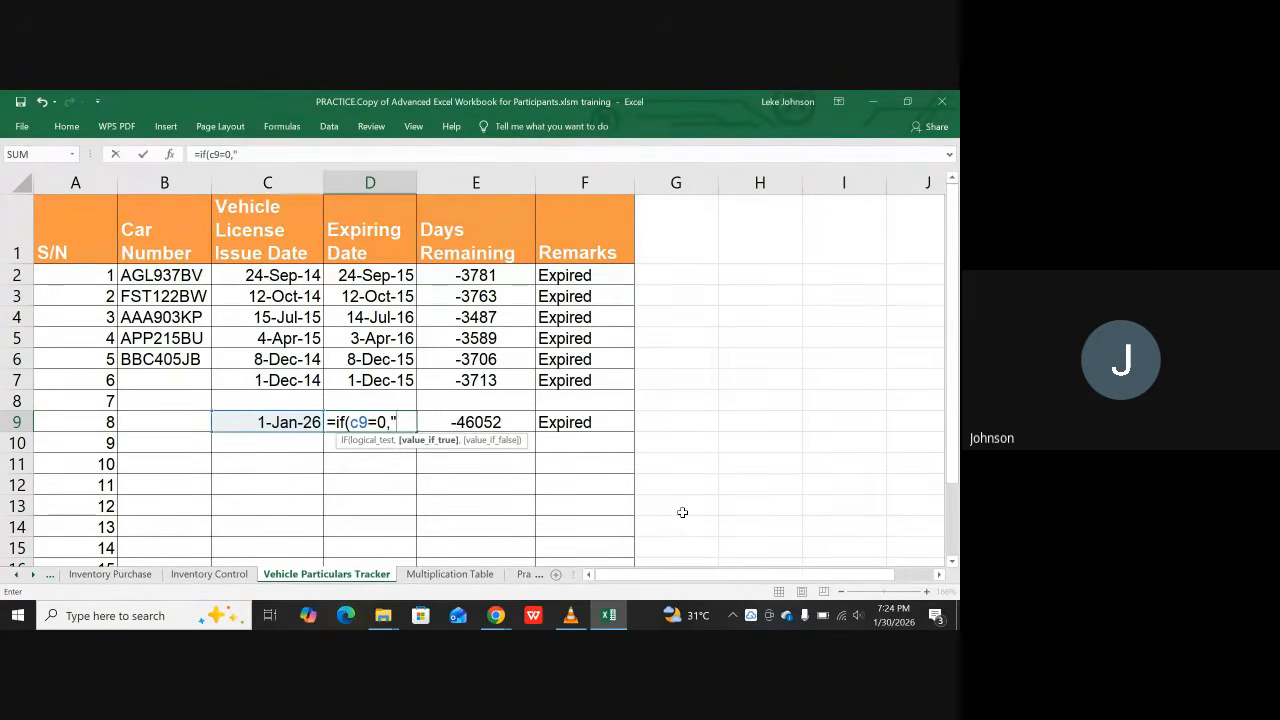
type("\"")
type(",")
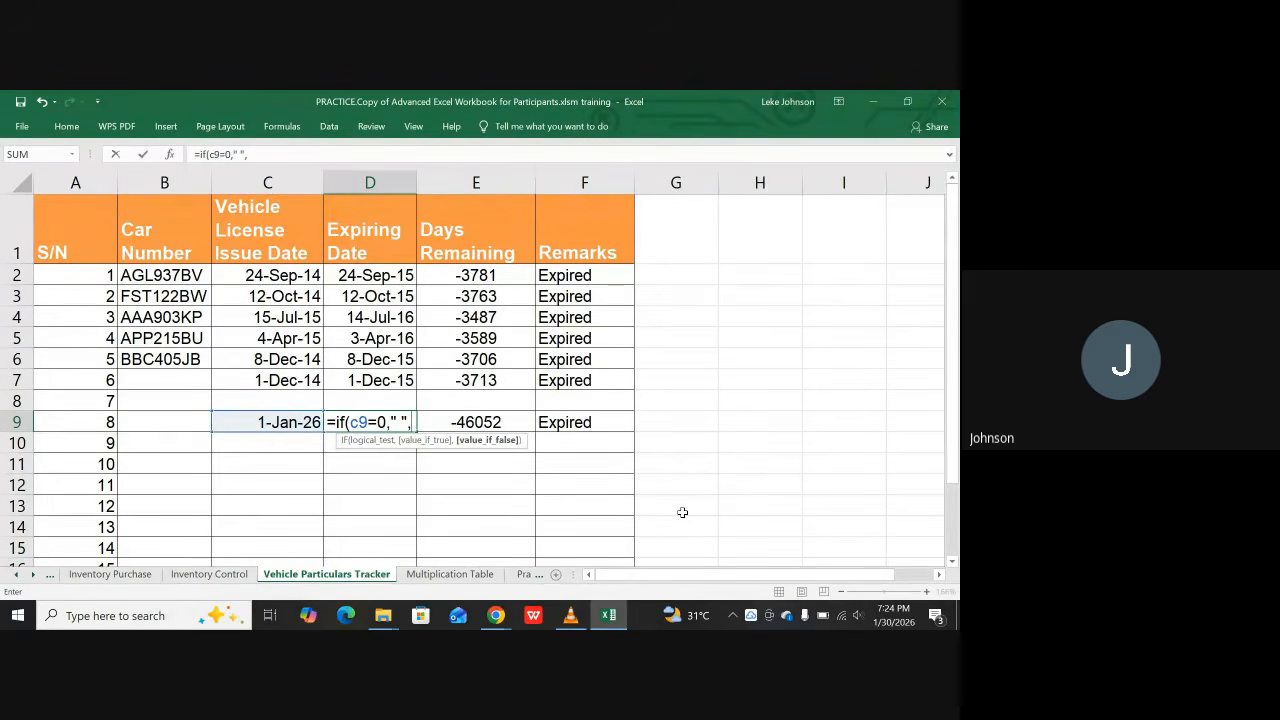
type("c")
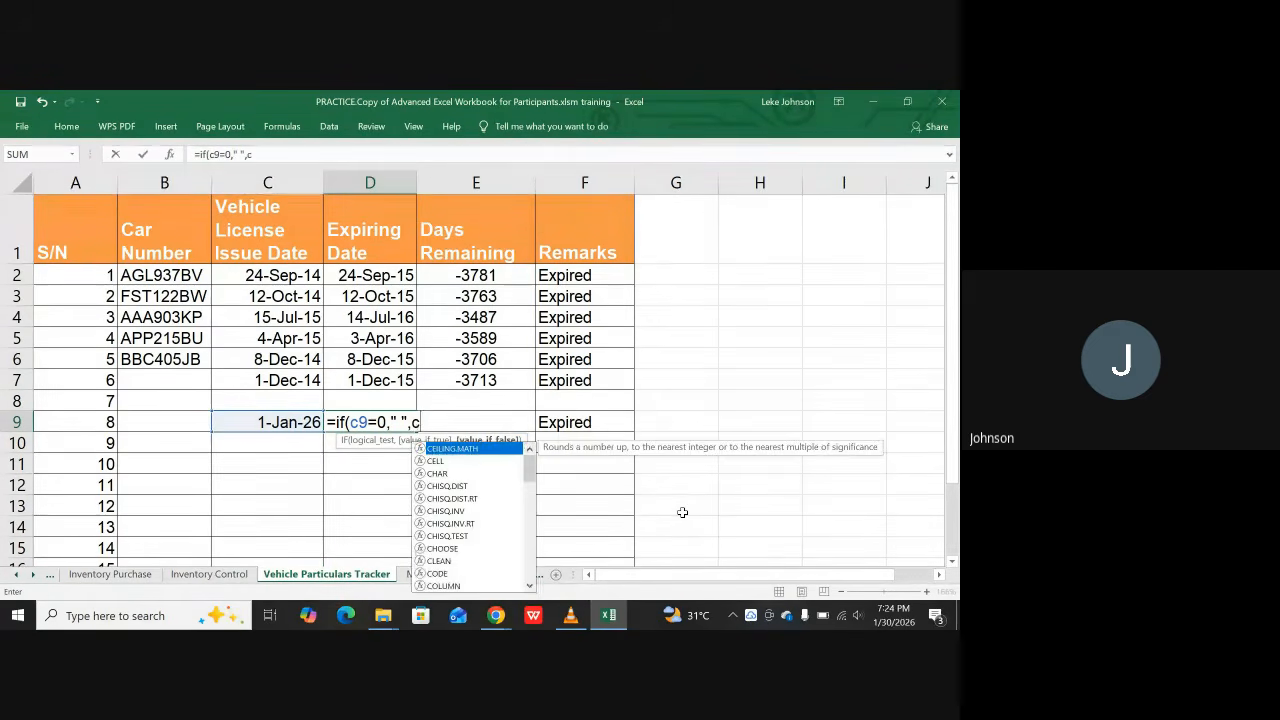
type("9")
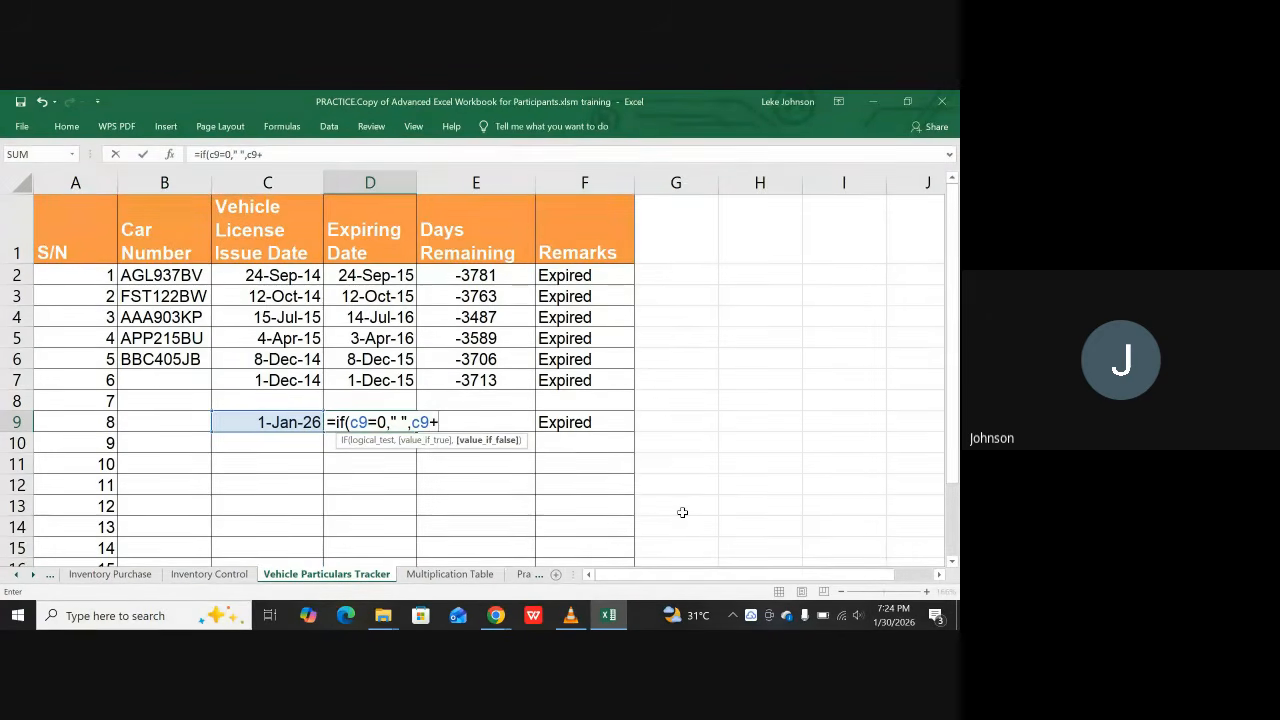
type("+365)")
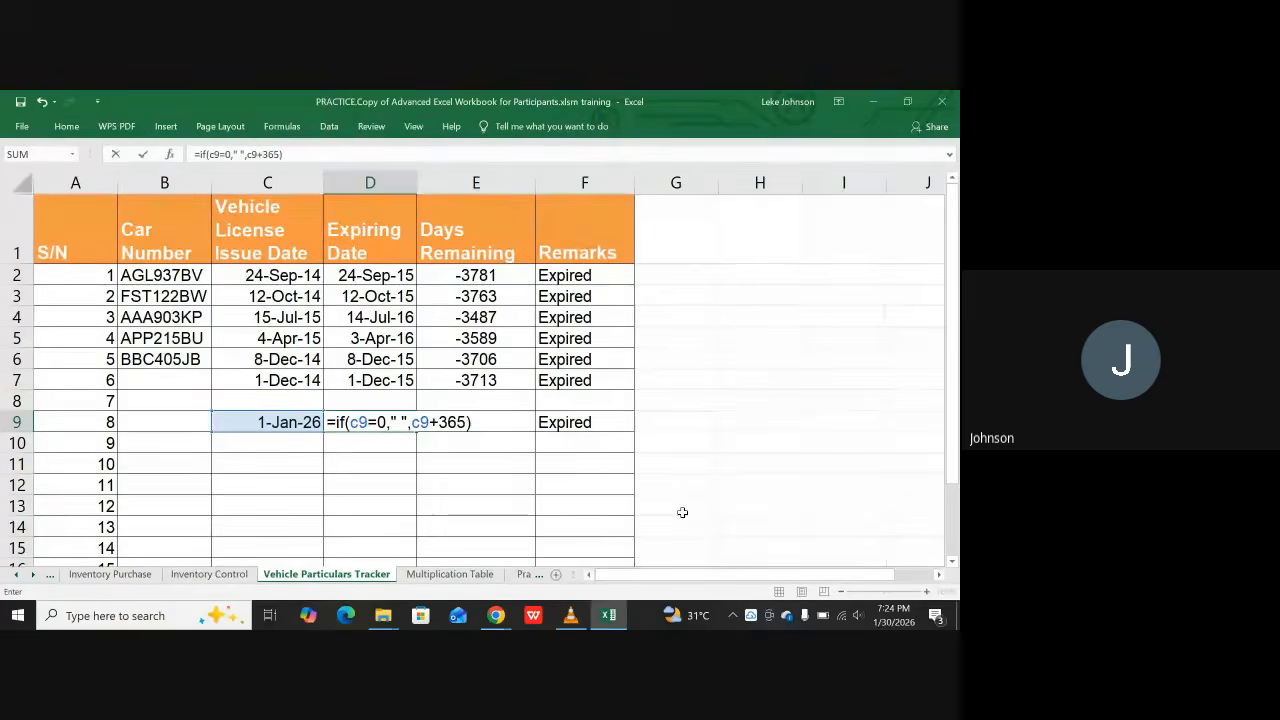
key("Return")
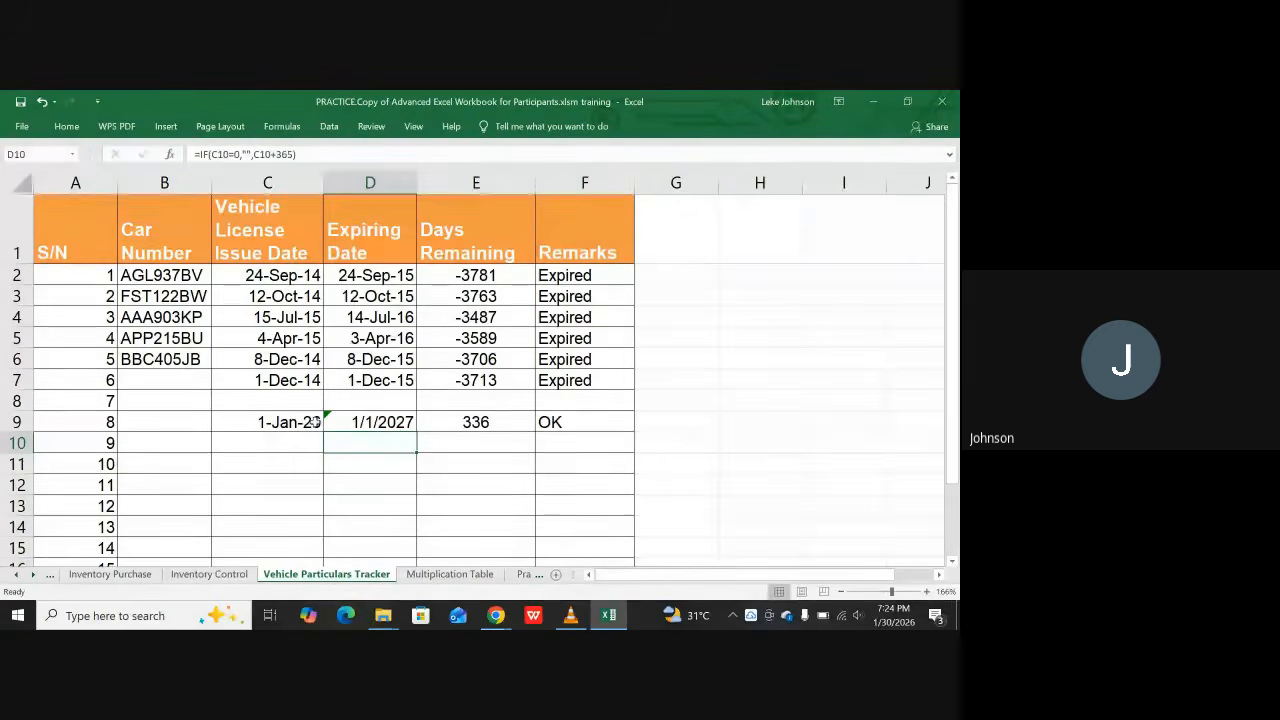
Step: Copy the date format of the expiring date in D7 onto D9 with Format Painter
left_click(330, 423)
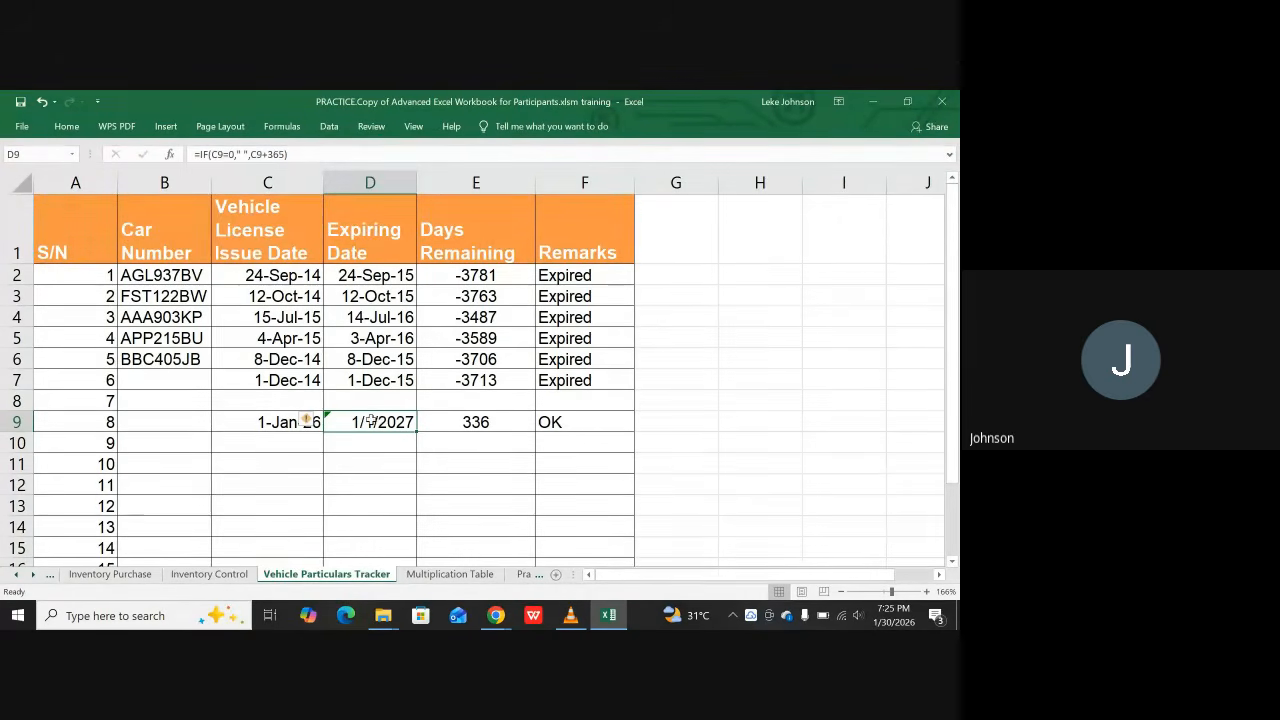
left_click(368, 380)
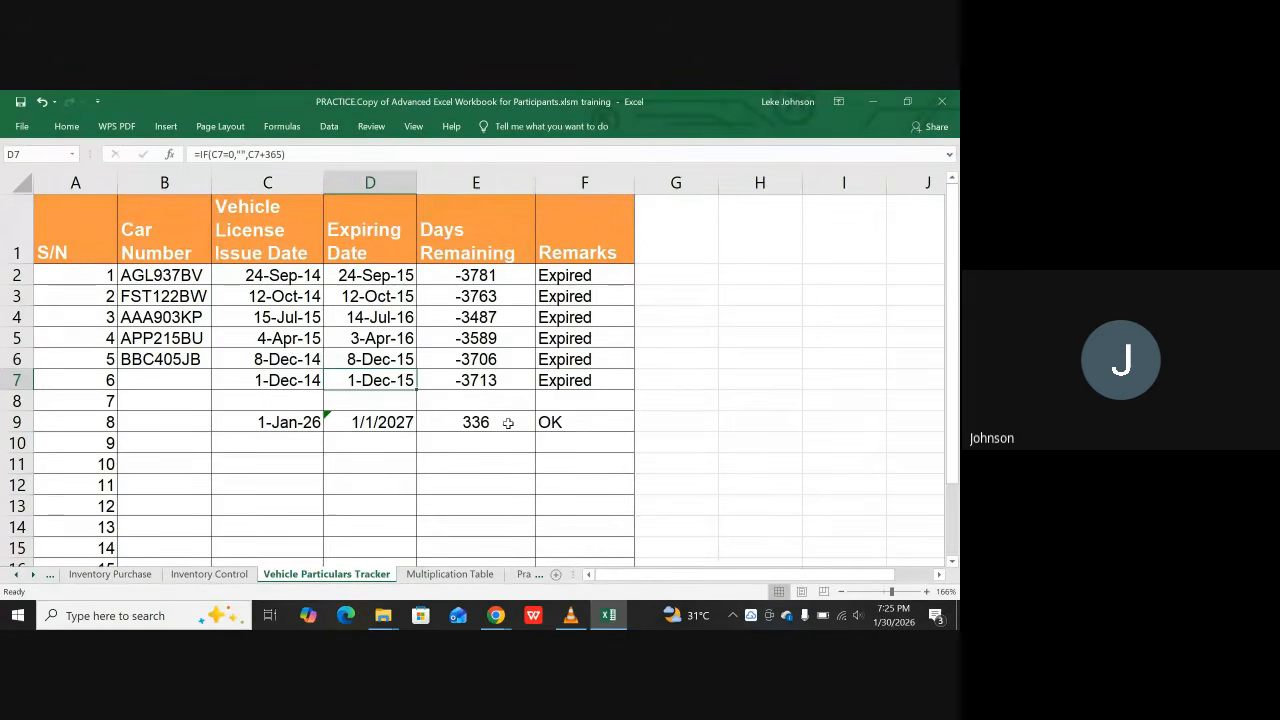
left_click(66, 126)
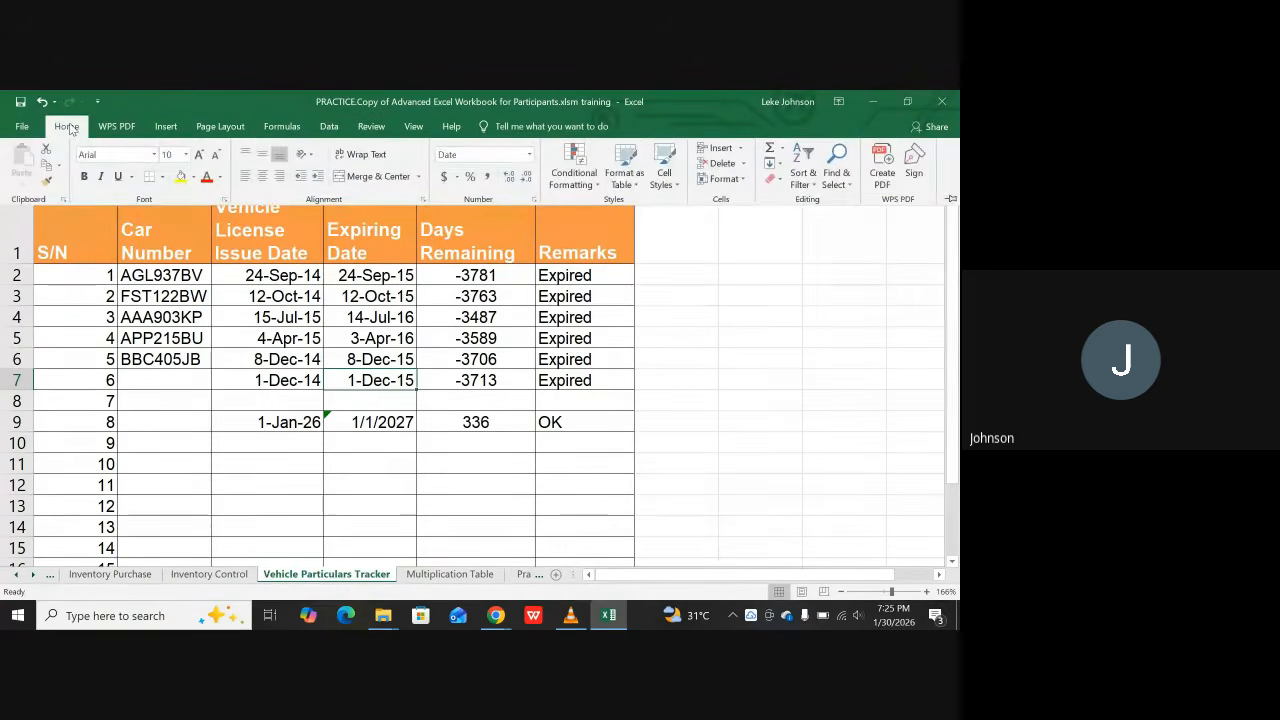
left_click(48, 182)
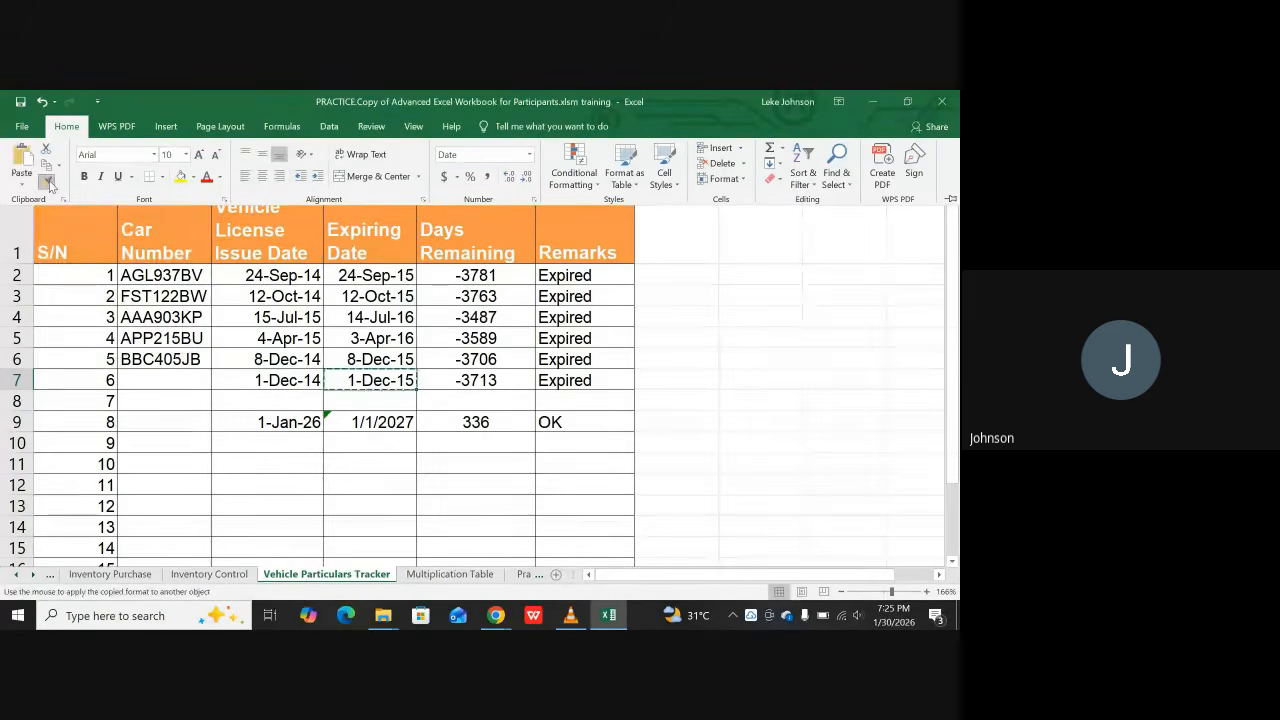
left_click(376, 422)
left_click(370, 422)
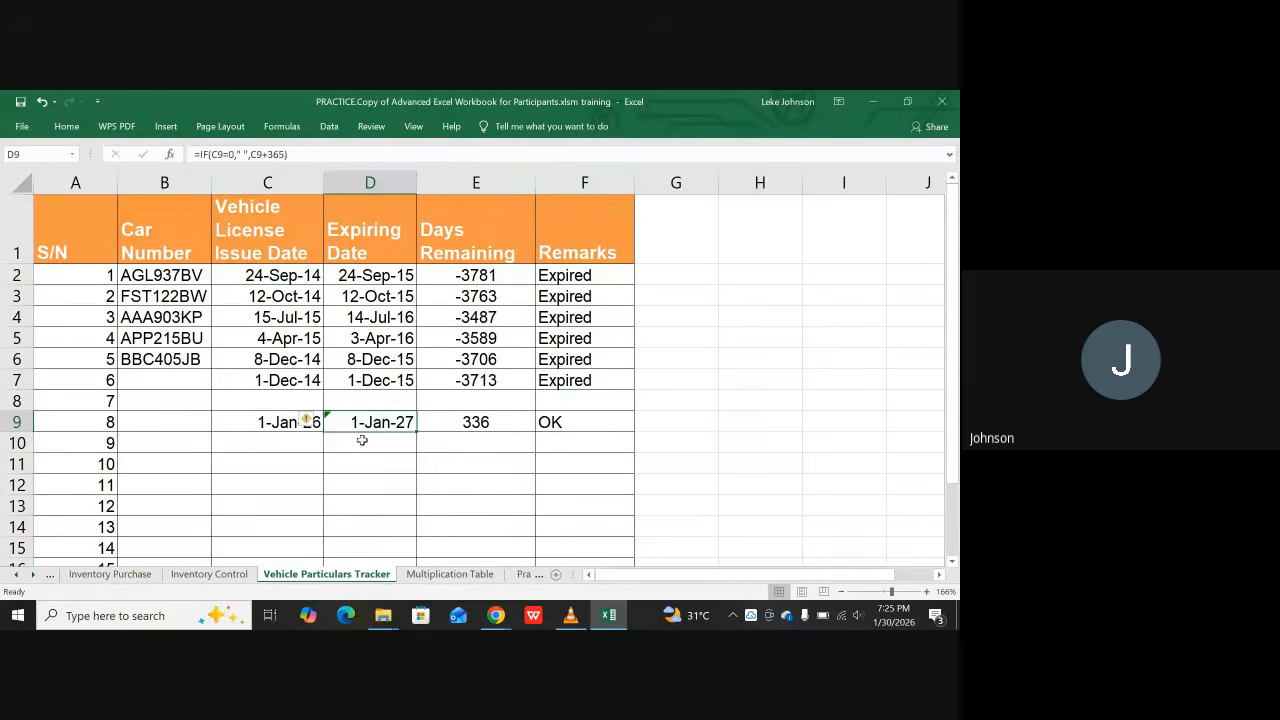
Step: Inspect the Expiring Date formula in D11, the issue date in C9 and the issue date cell C8
left_click(361, 458)
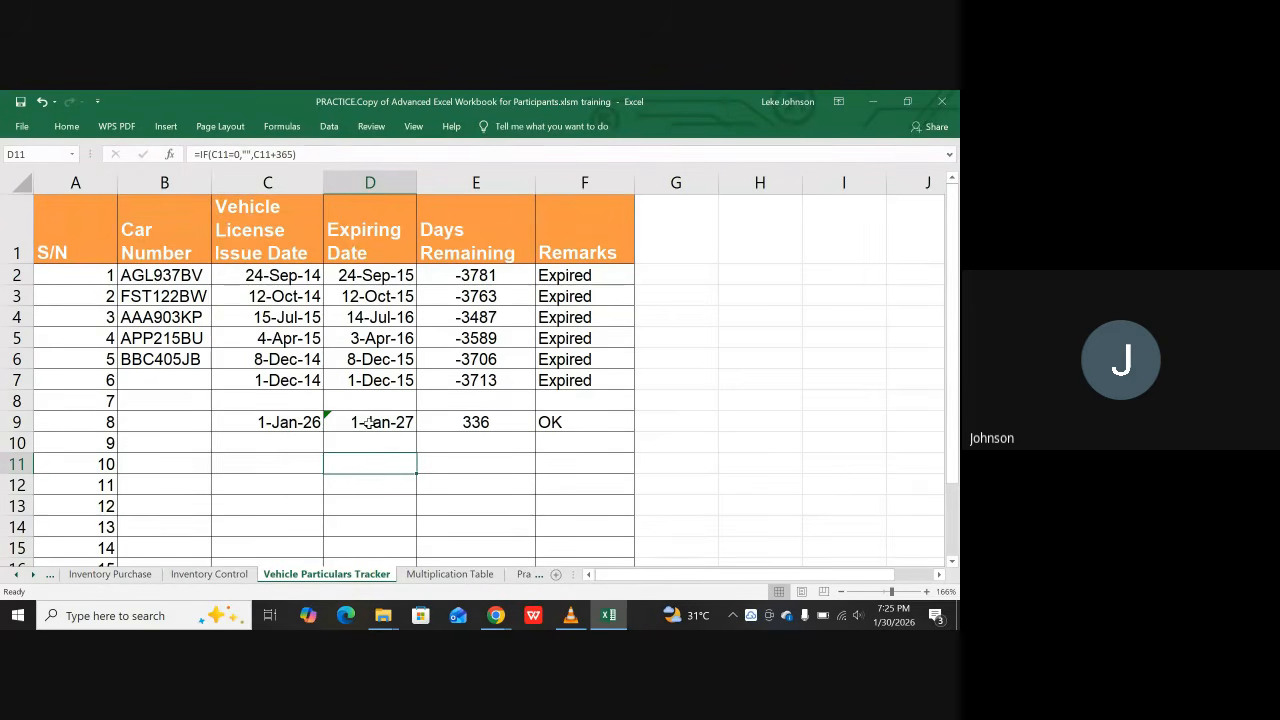
left_click(281, 425)
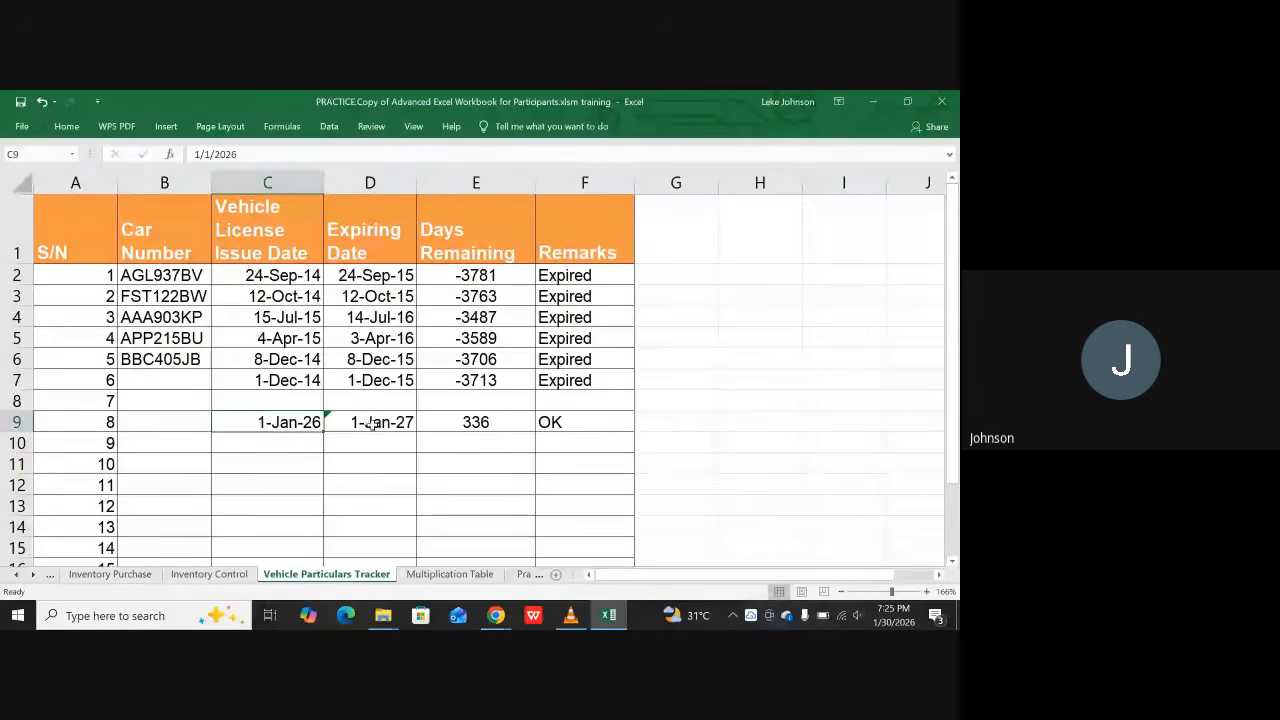
left_click(283, 404)
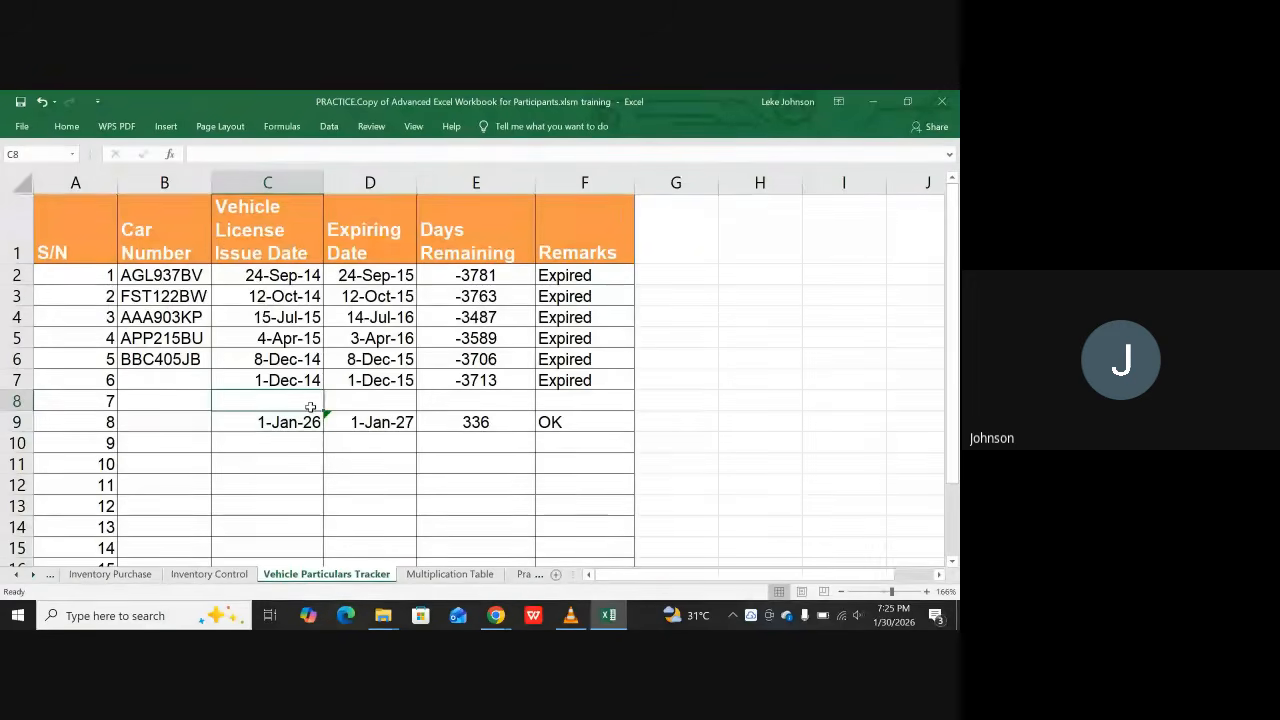
Step: Compare the Expiring Date formula in D9 with the empty issue date cell C8
left_click(357, 425)
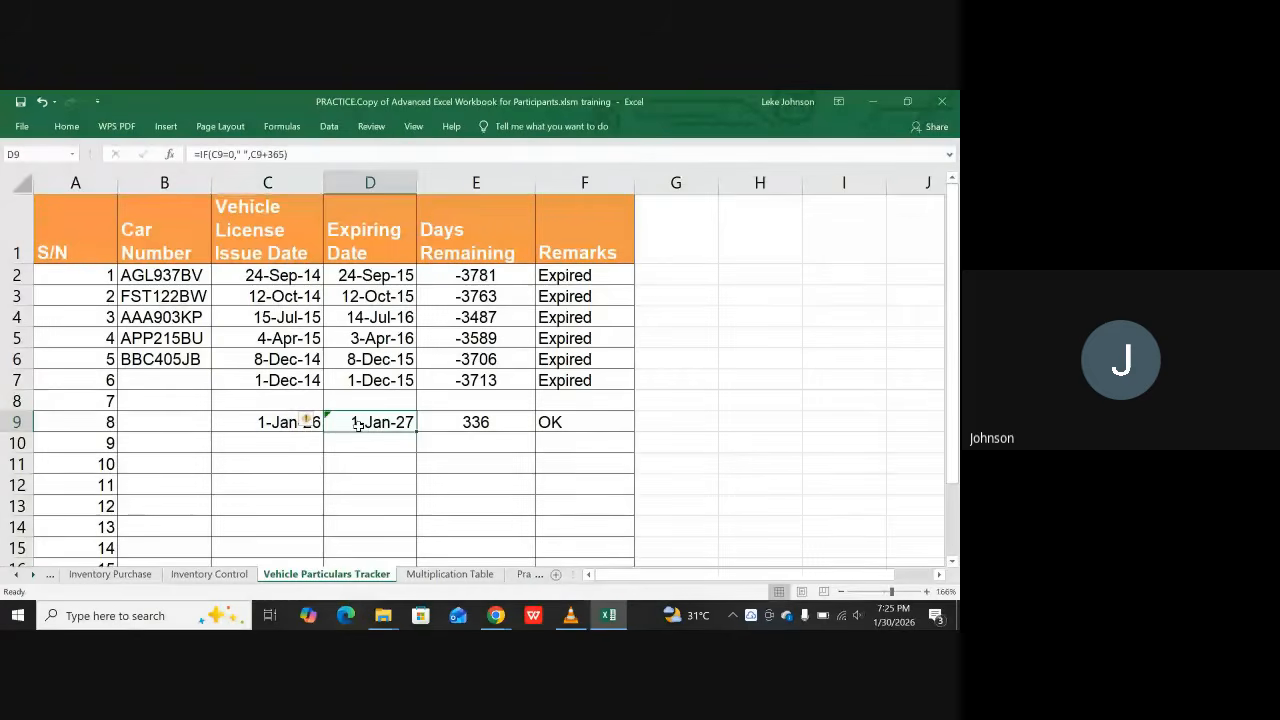
left_click(283, 404)
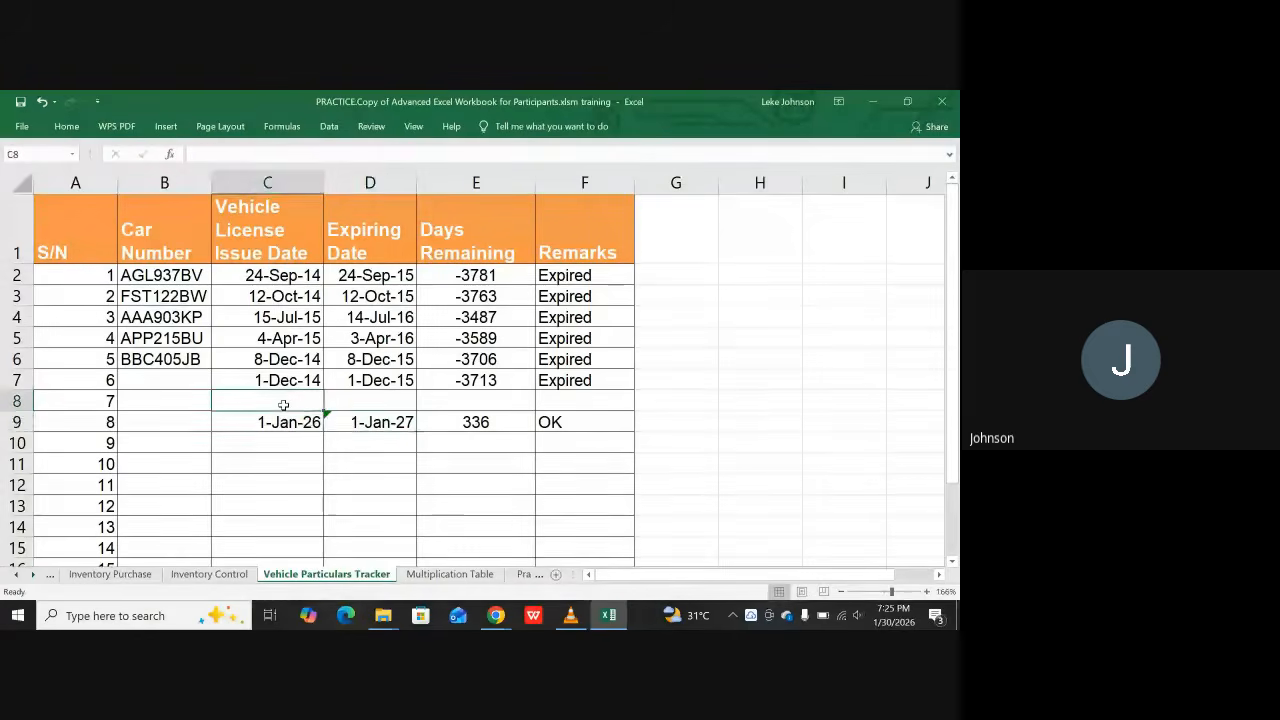
left_click(358, 424)
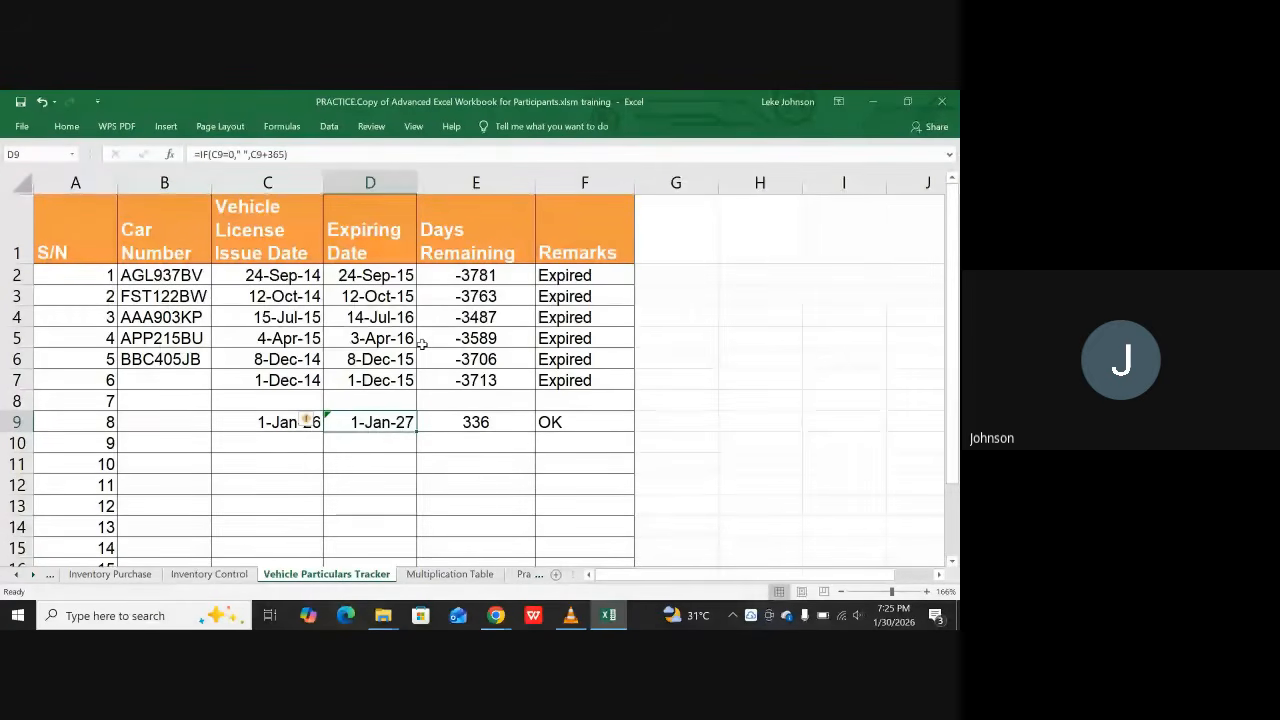
Step: Examine the Days Remaining formula in E9 together with the issue date in C9 and the expiring date in D9
left_click(482, 418)
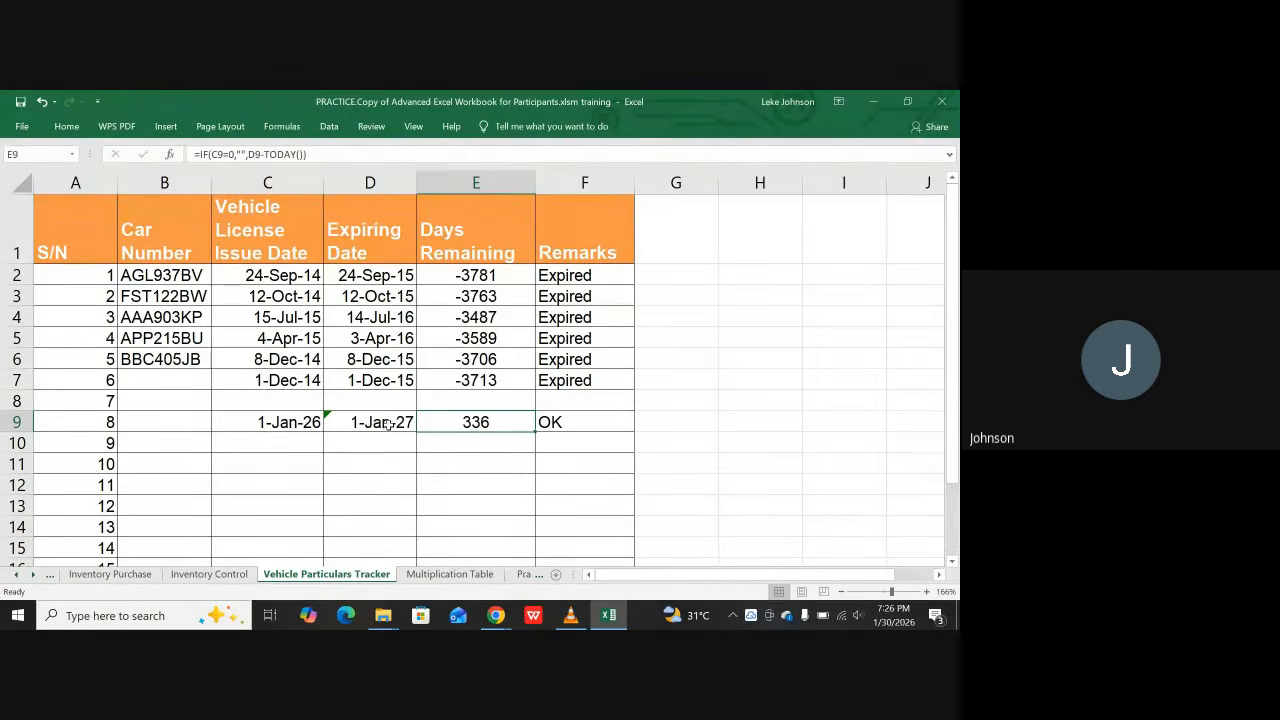
key("Left")
key("Left")
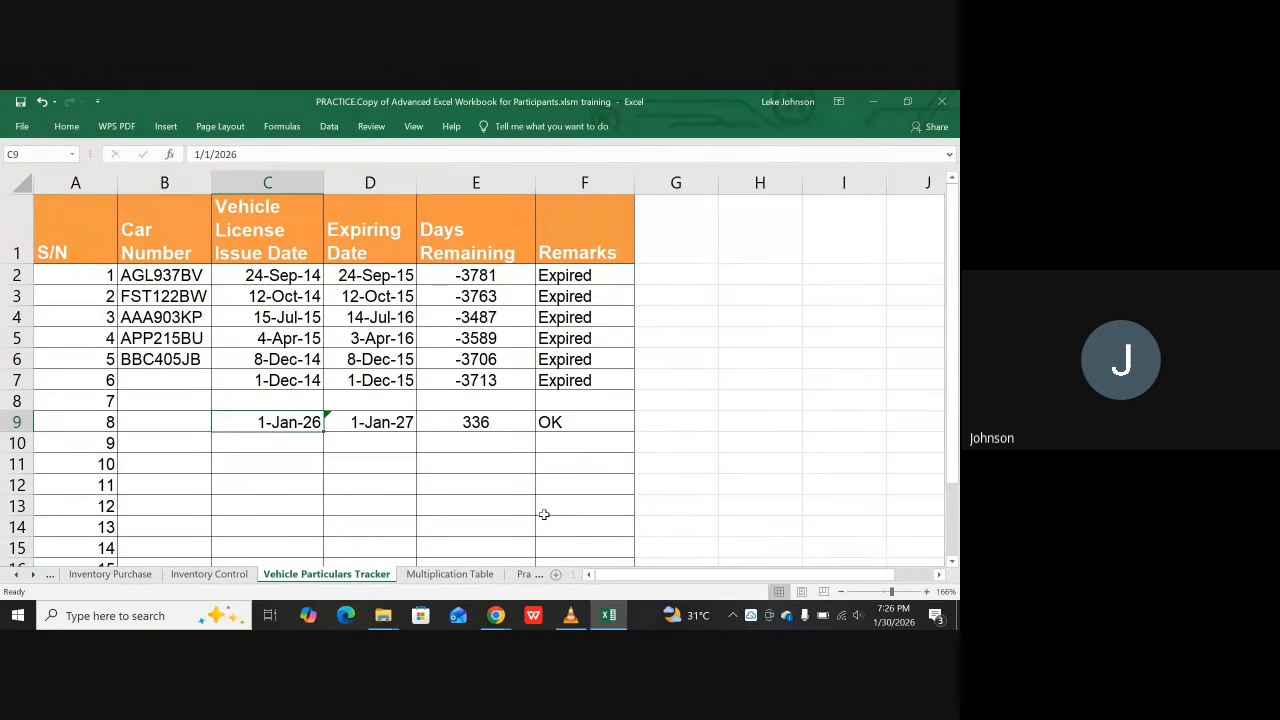
left_click(476, 422)
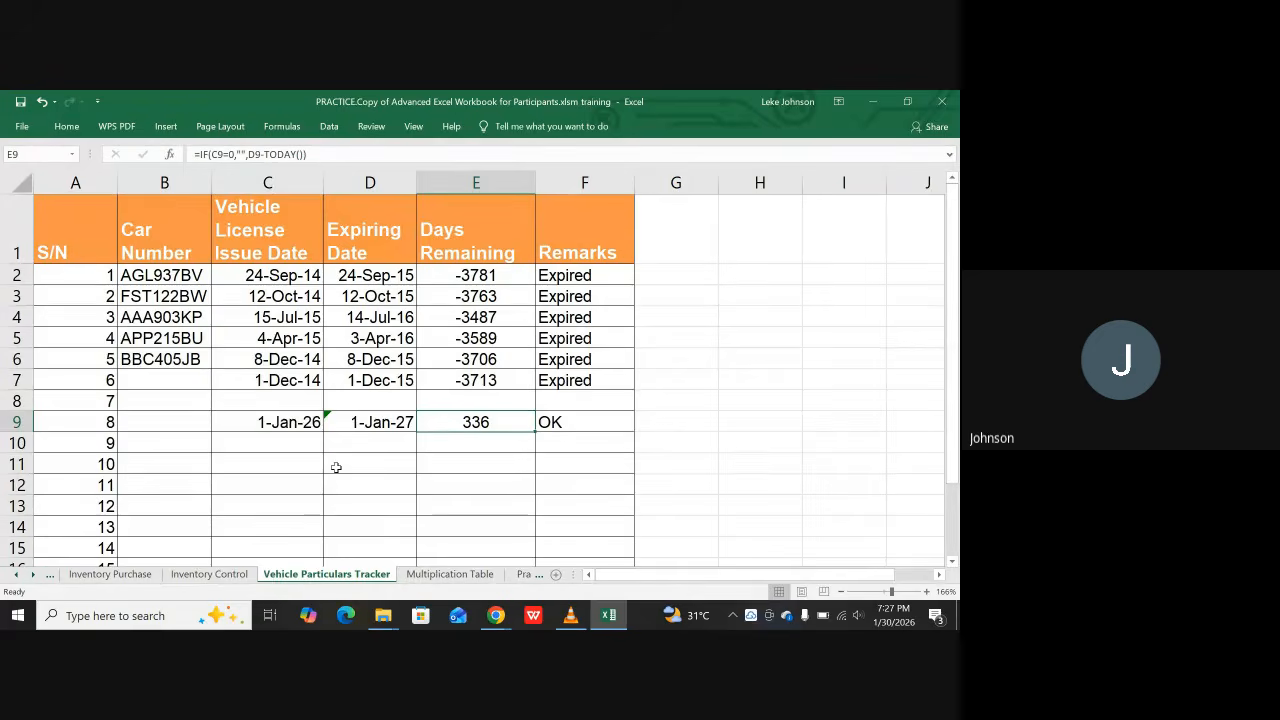
left_click(272, 427)
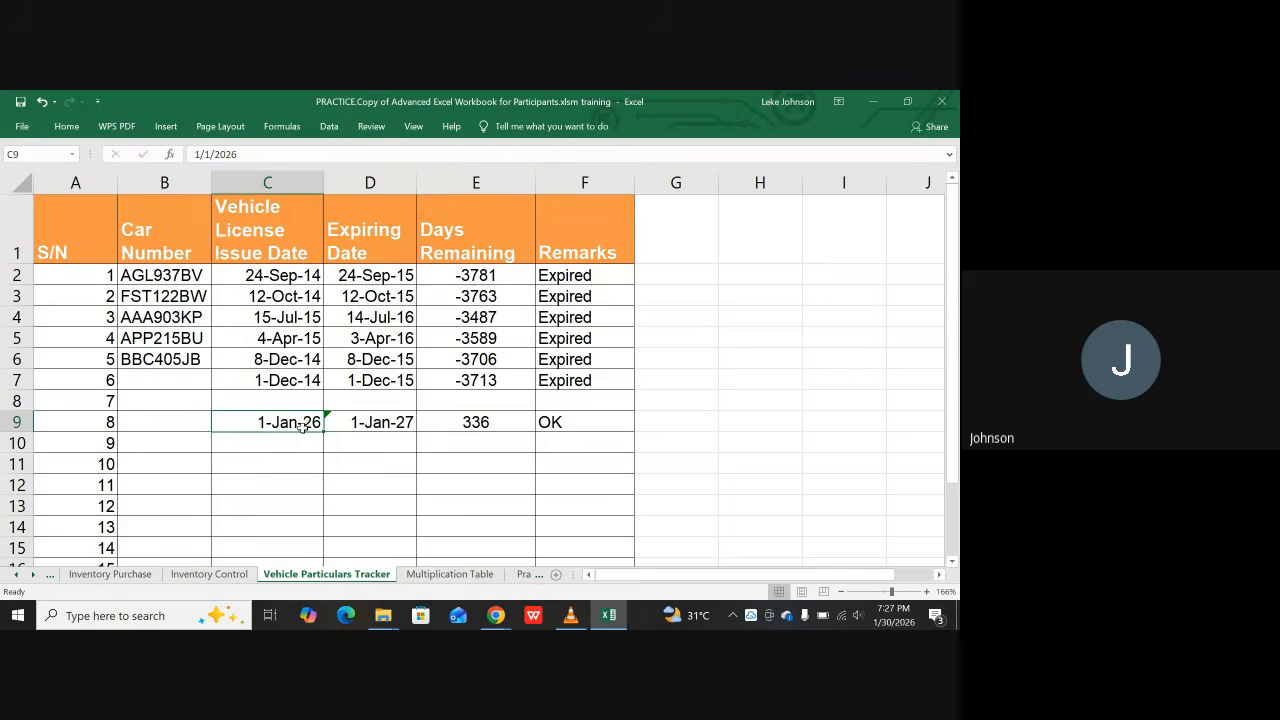
left_click(396, 422)
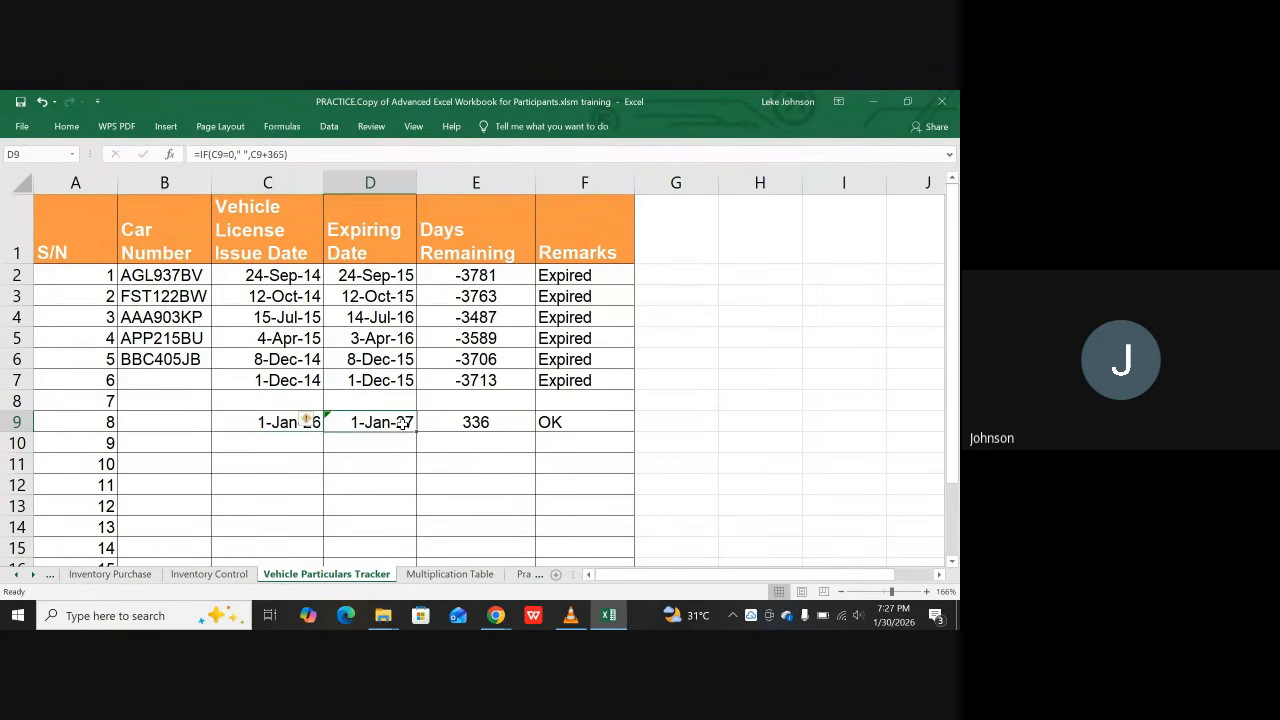
left_click(481, 424)
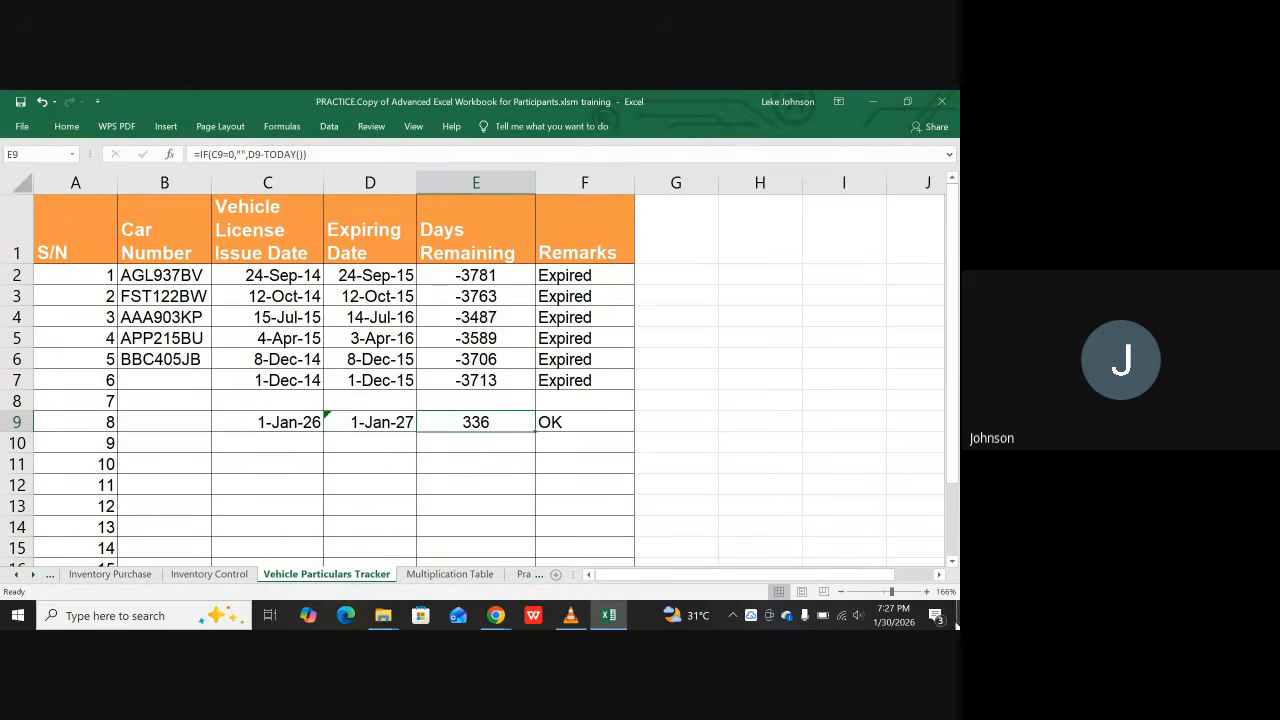
Step: Open the nested IF formula in Remarks cell F9 to examine its cell references and TODAY comparison
mouse_move(882, 624)
left_click(569, 427)
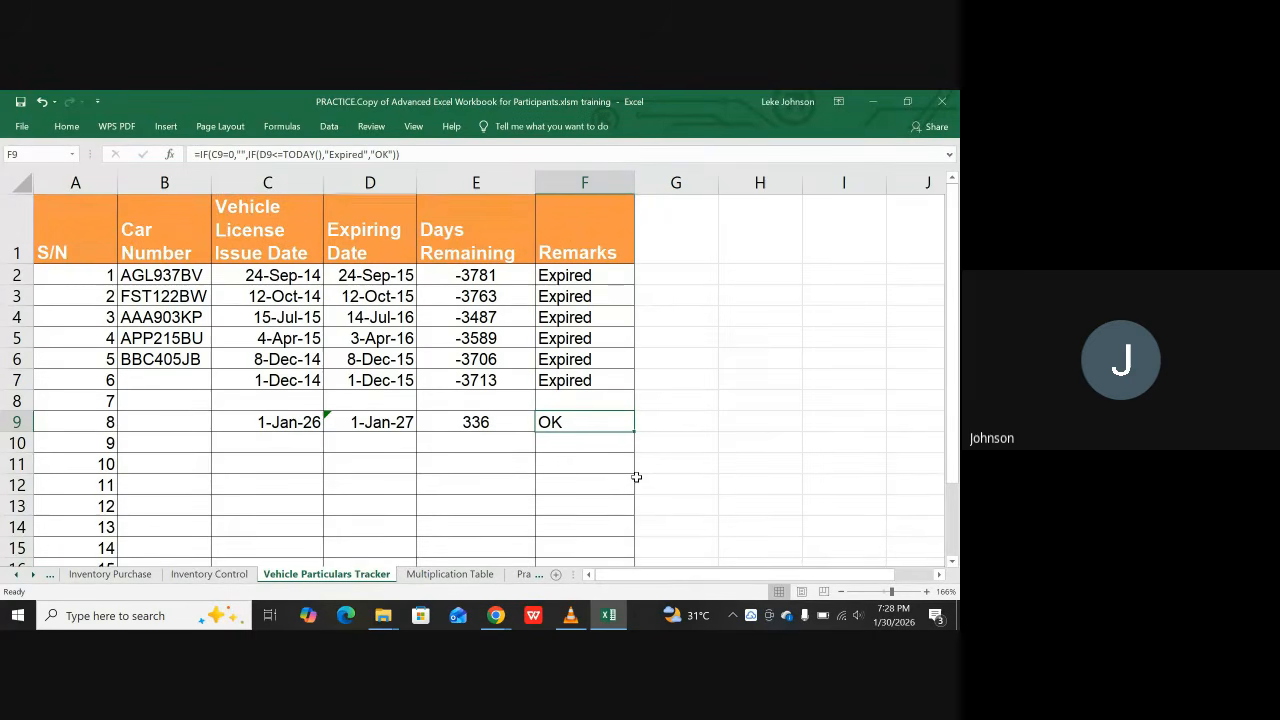
key("F2")
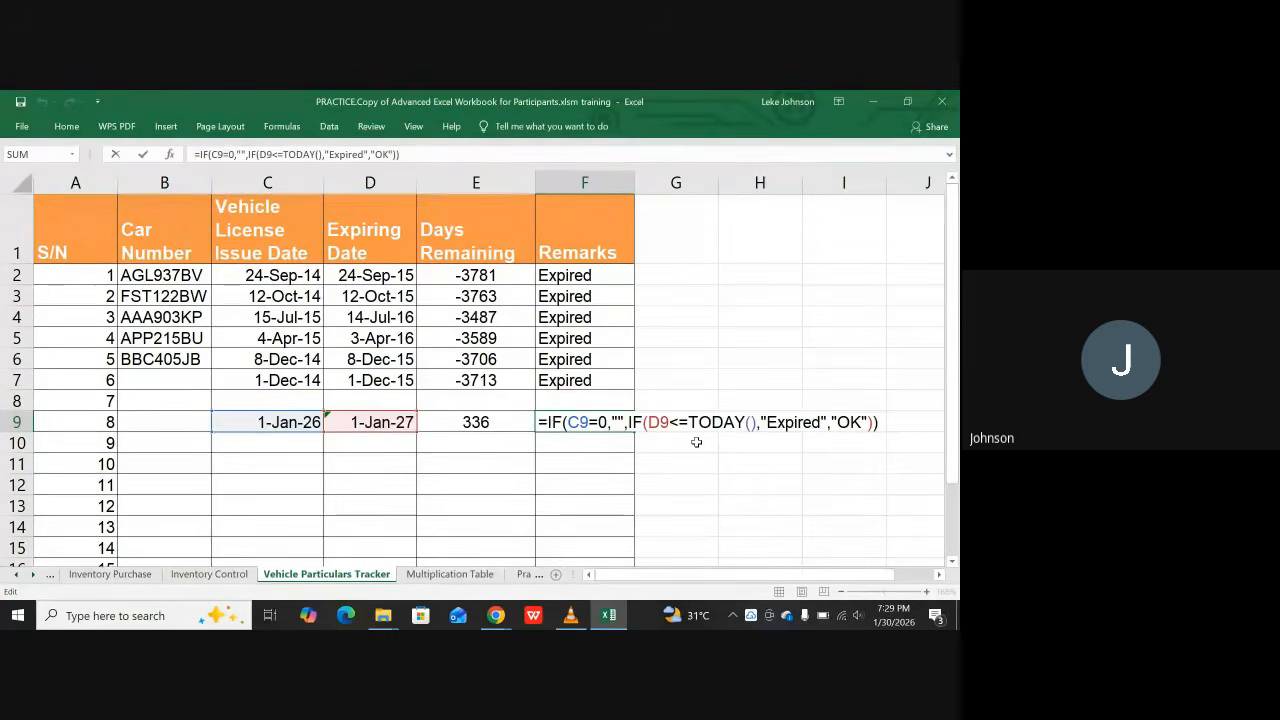
Step: Check the Google Meet call in Chrome, return to the Excel workbook and close the F9 Remarks formula unedited
left_click(494, 618)
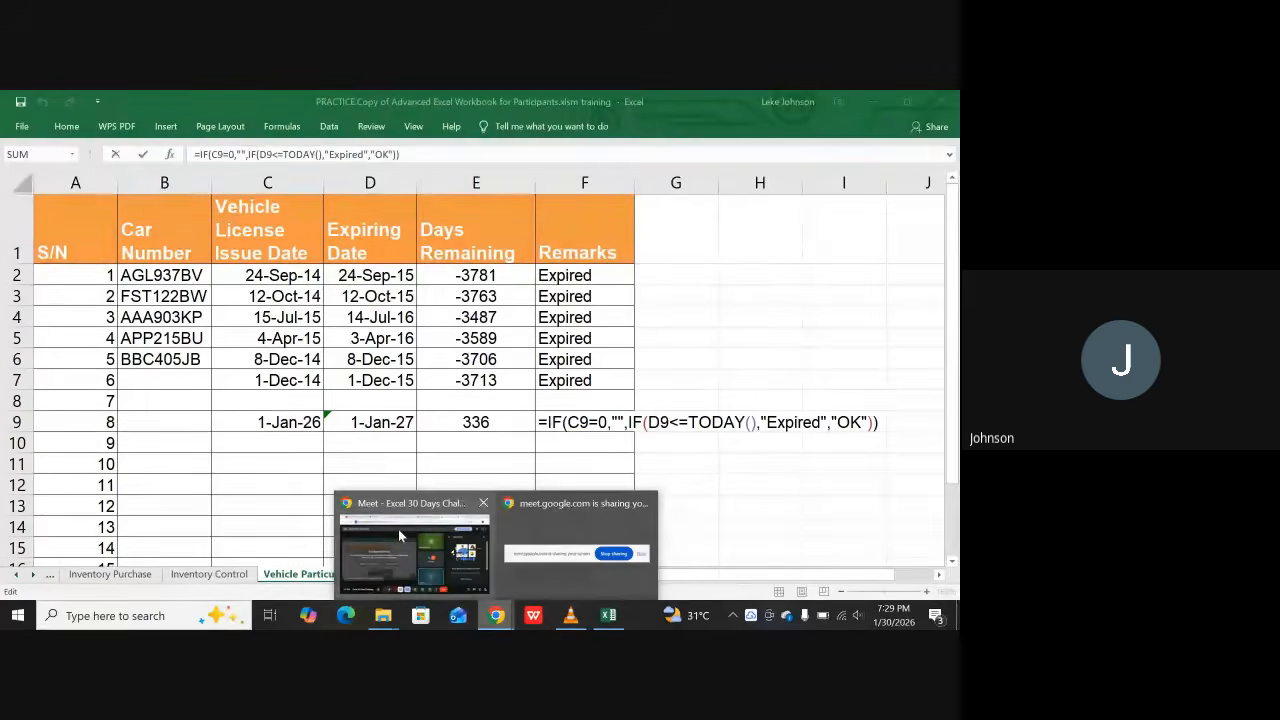
left_click(398, 529)
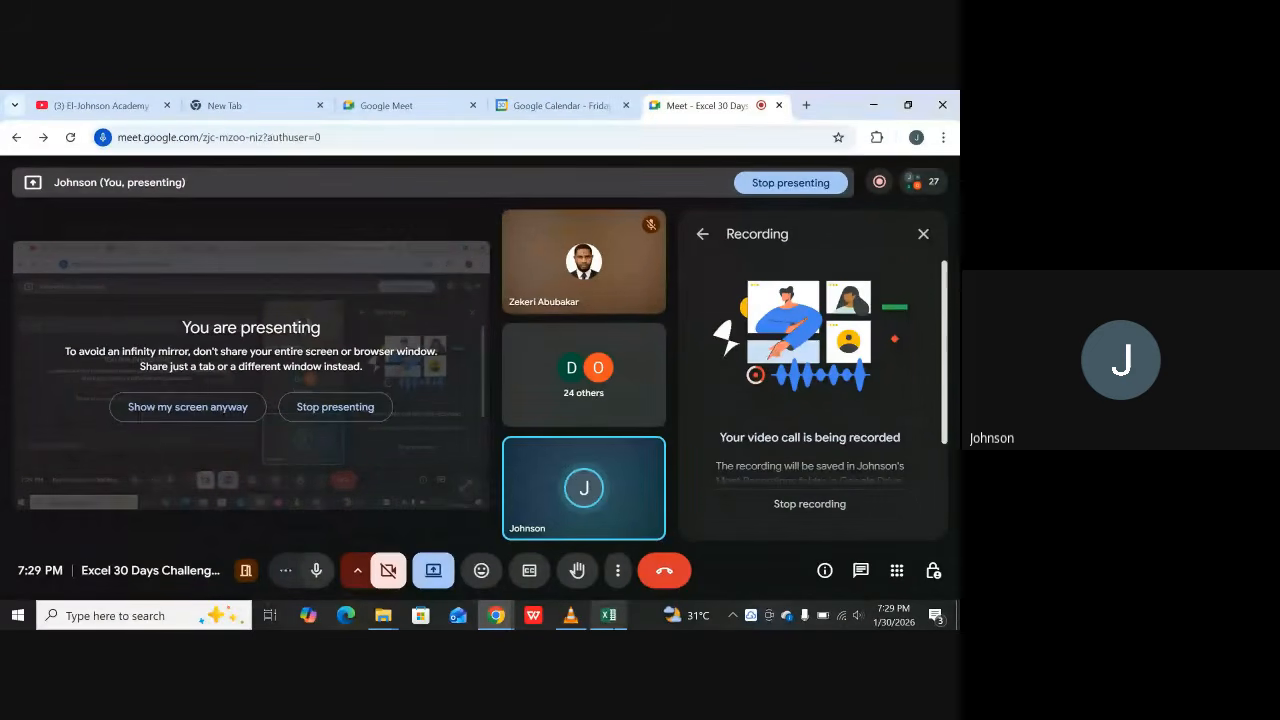
left_click(609, 616)
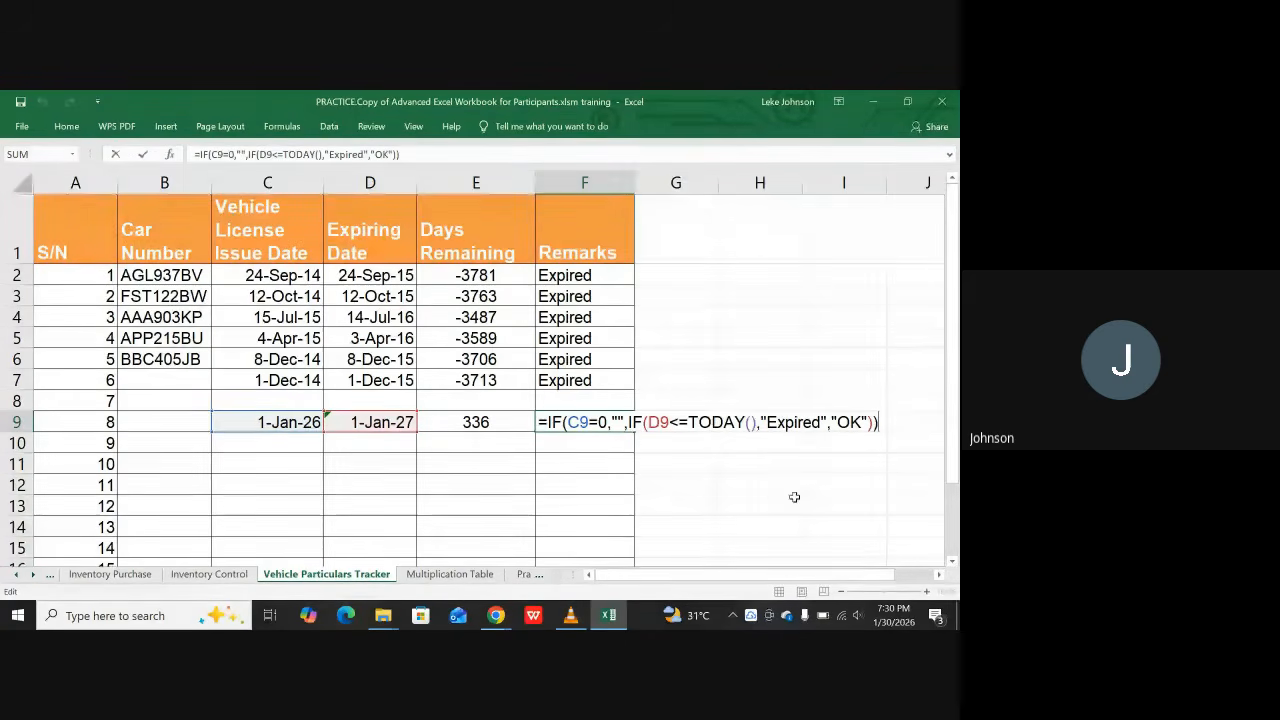
mouse_move(889, 624)
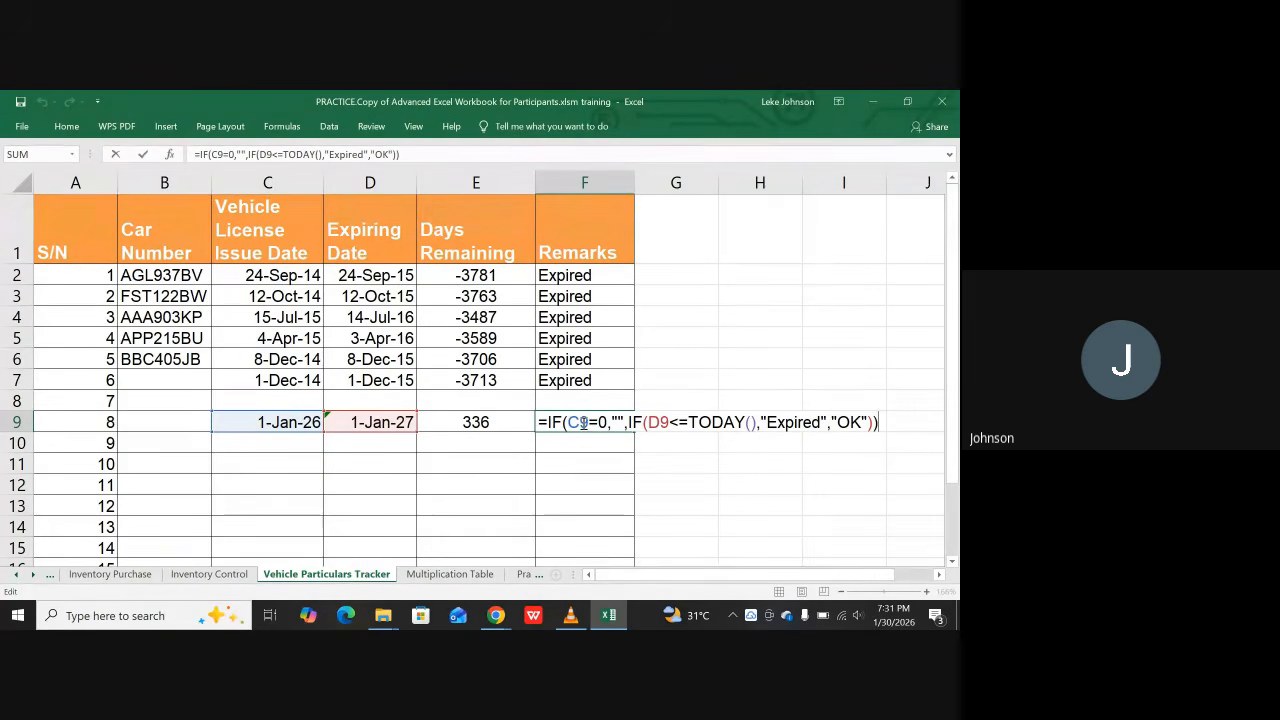
key("Return")
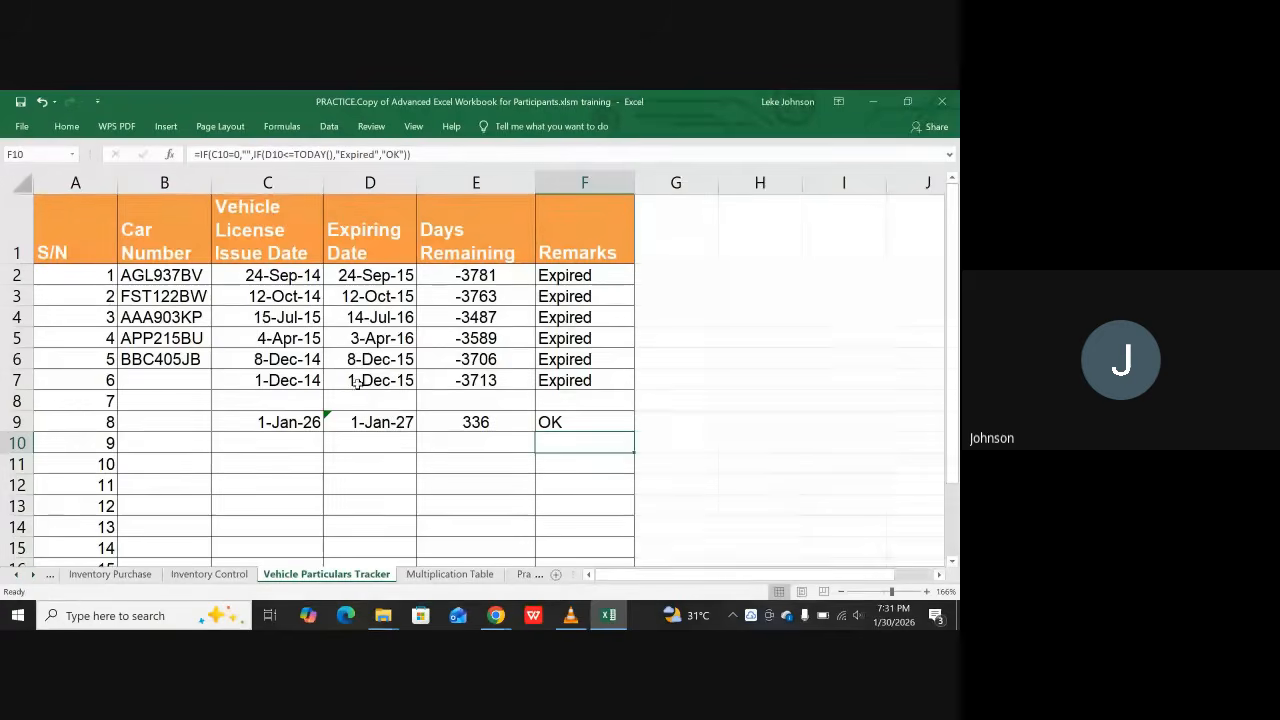
Step: Inspect the issue dates, expiring dates and Days Remaining formulas in rows 3 to 5, plus the expiring date in D9
left_click(269, 314)
left_click(276, 292)
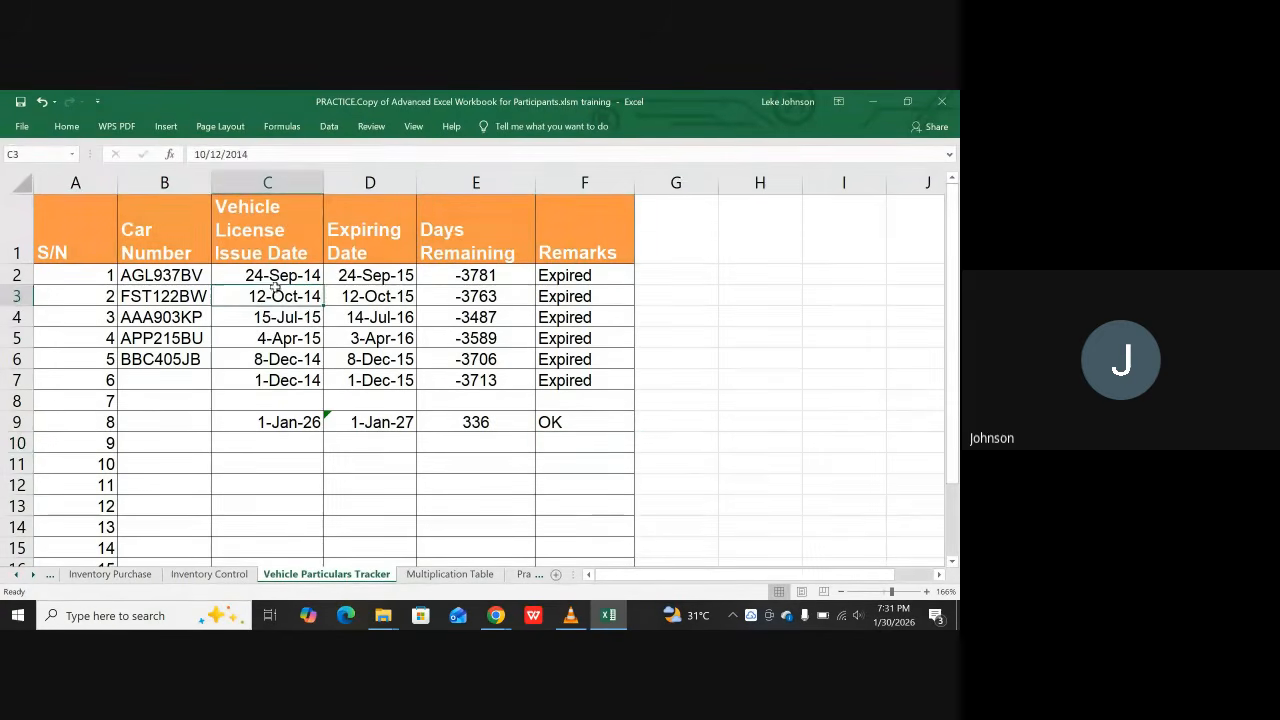
left_click(372, 296)
left_click(372, 317)
left_click(458, 298)
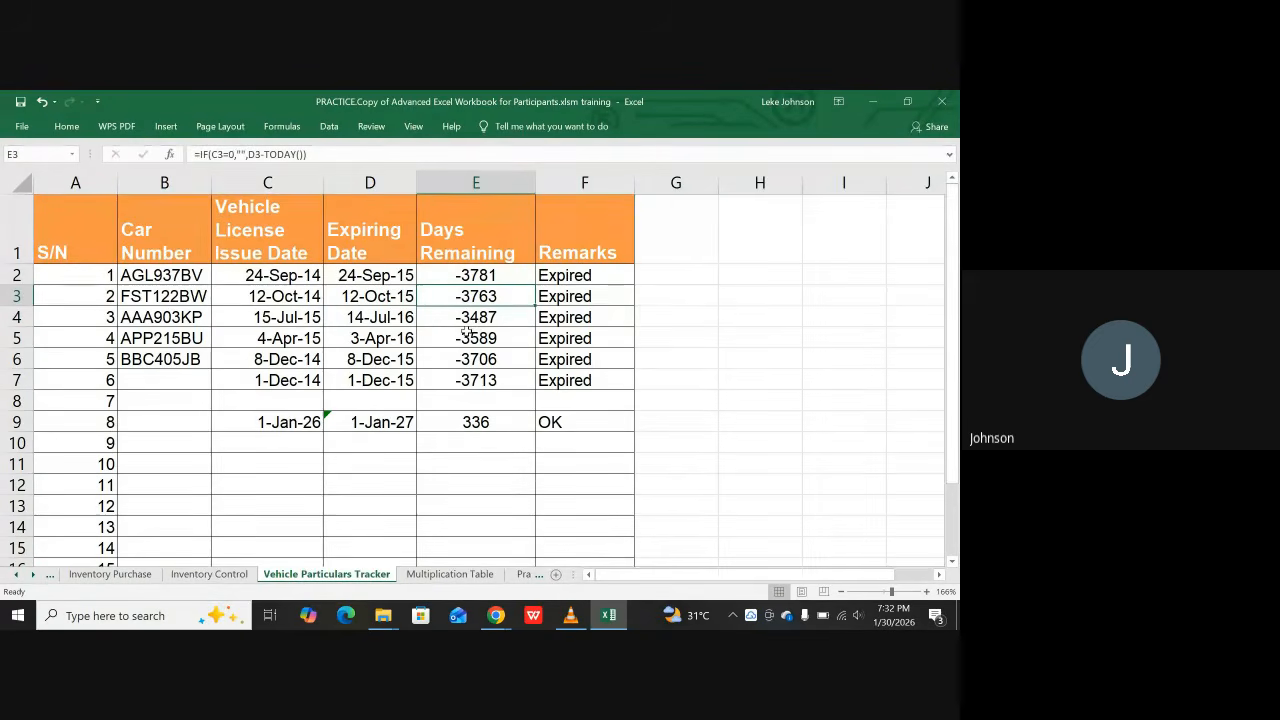
left_click(467, 333)
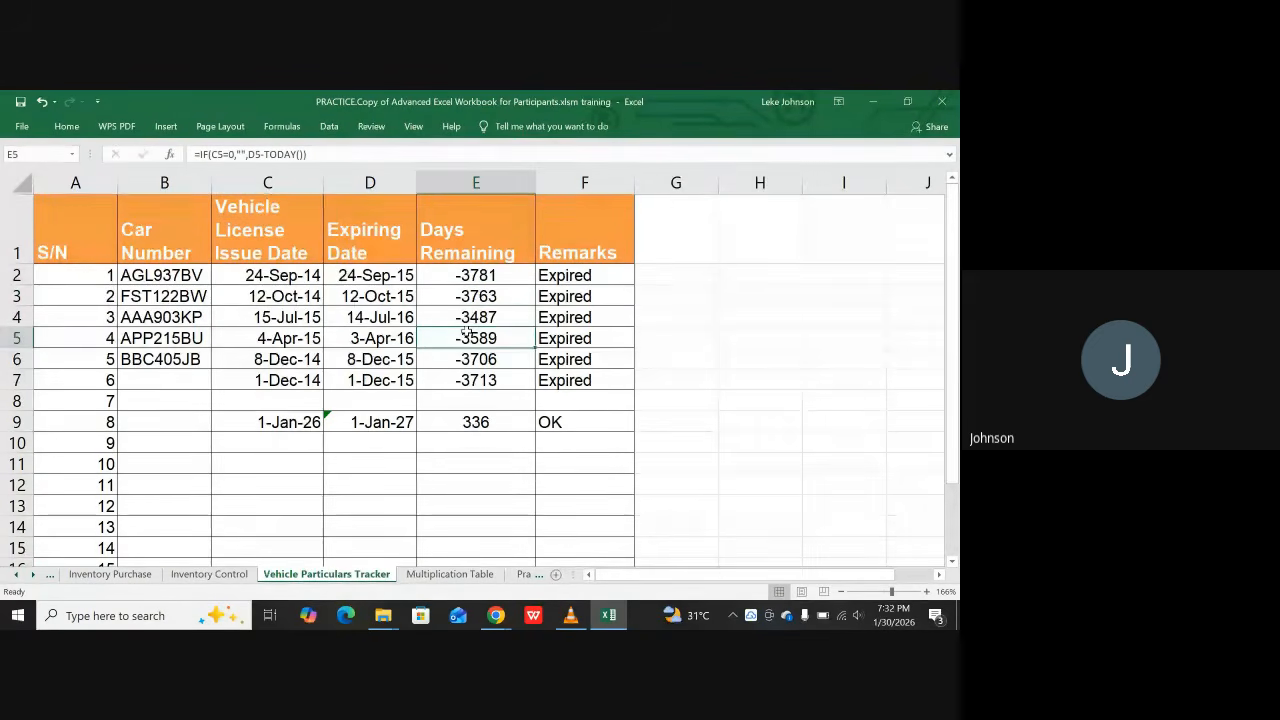
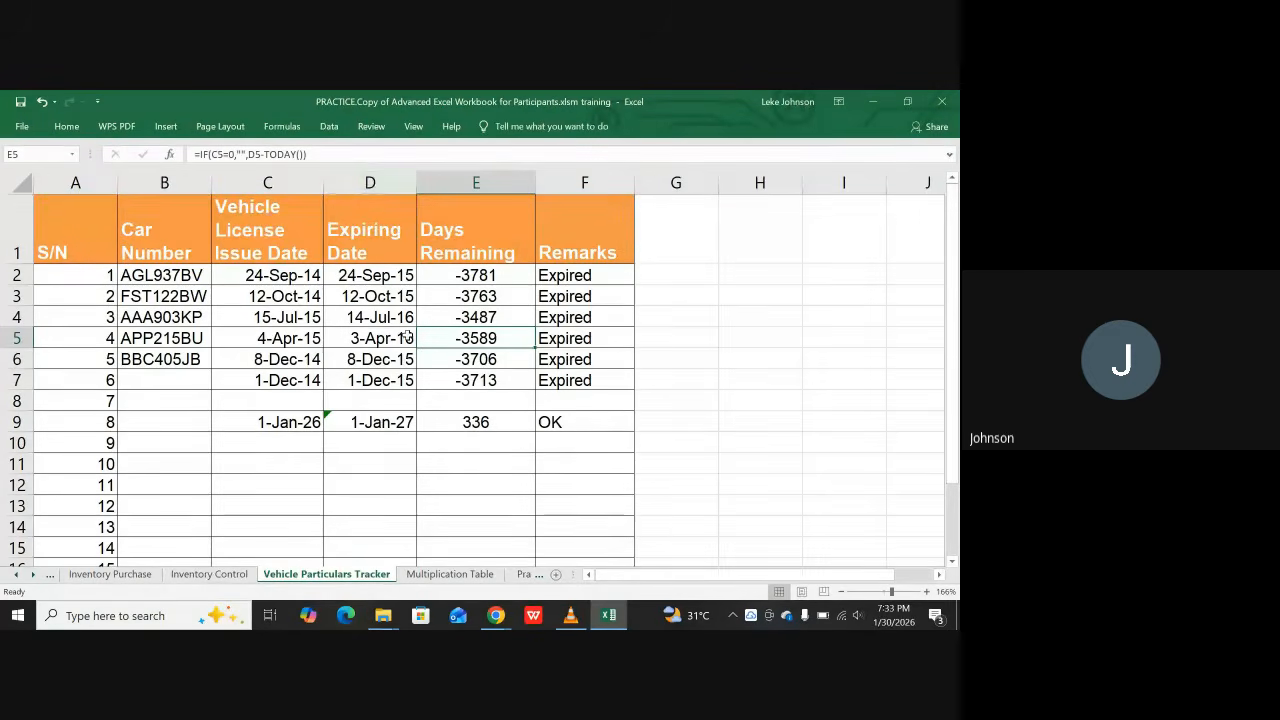
left_click(372, 421)
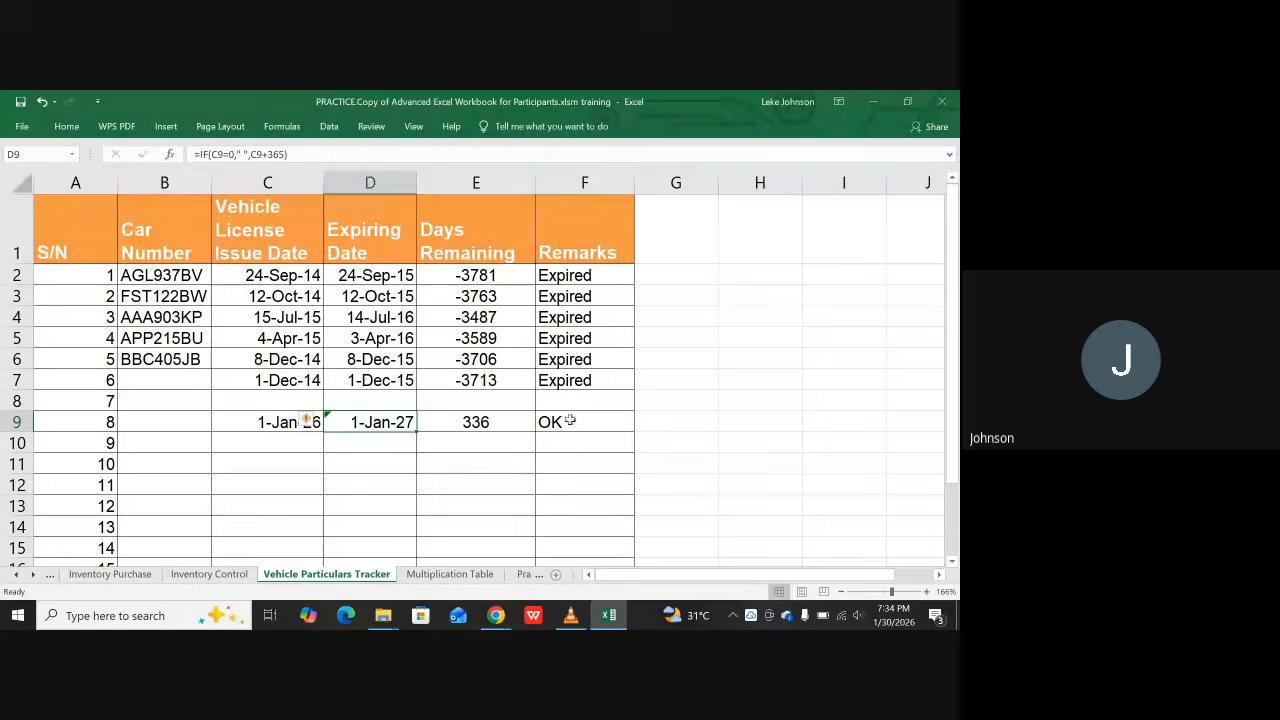
Step: View the Multiplication Table sheet and the Practice in multiplication tabl sheet
left_click(459, 579)
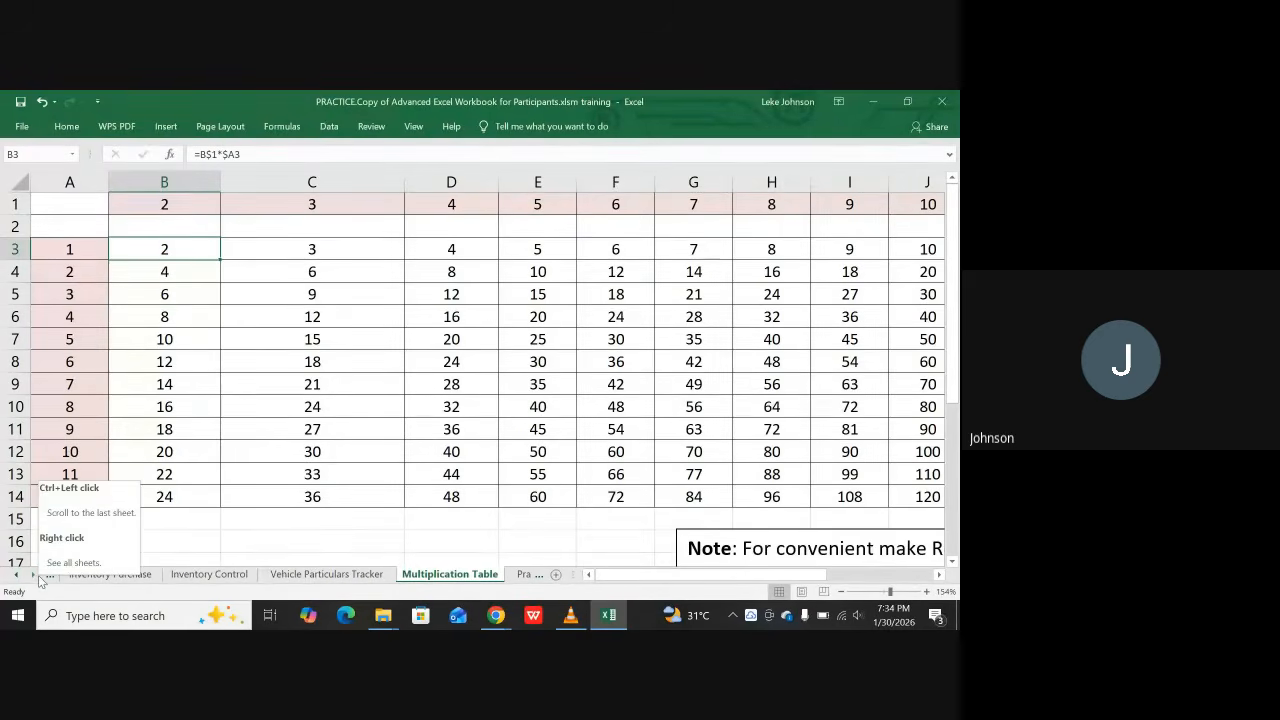
left_click(34, 577)
left_click(34, 577)
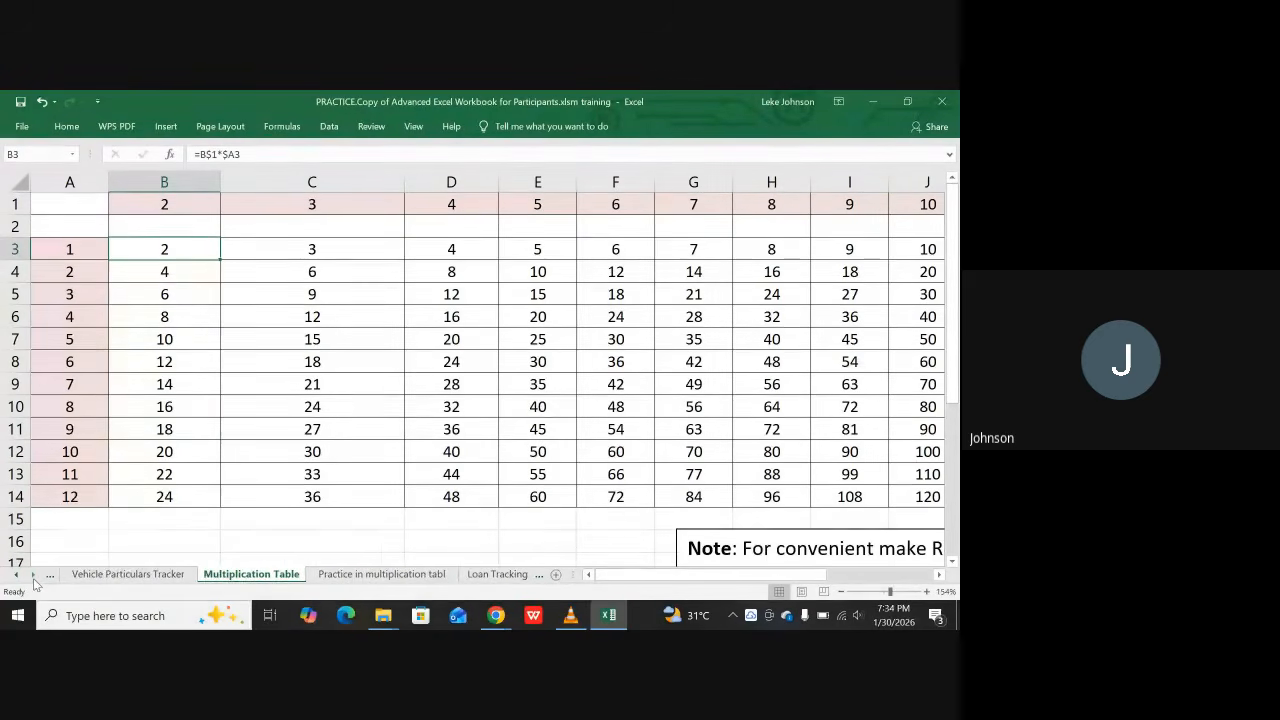
left_click(34, 577)
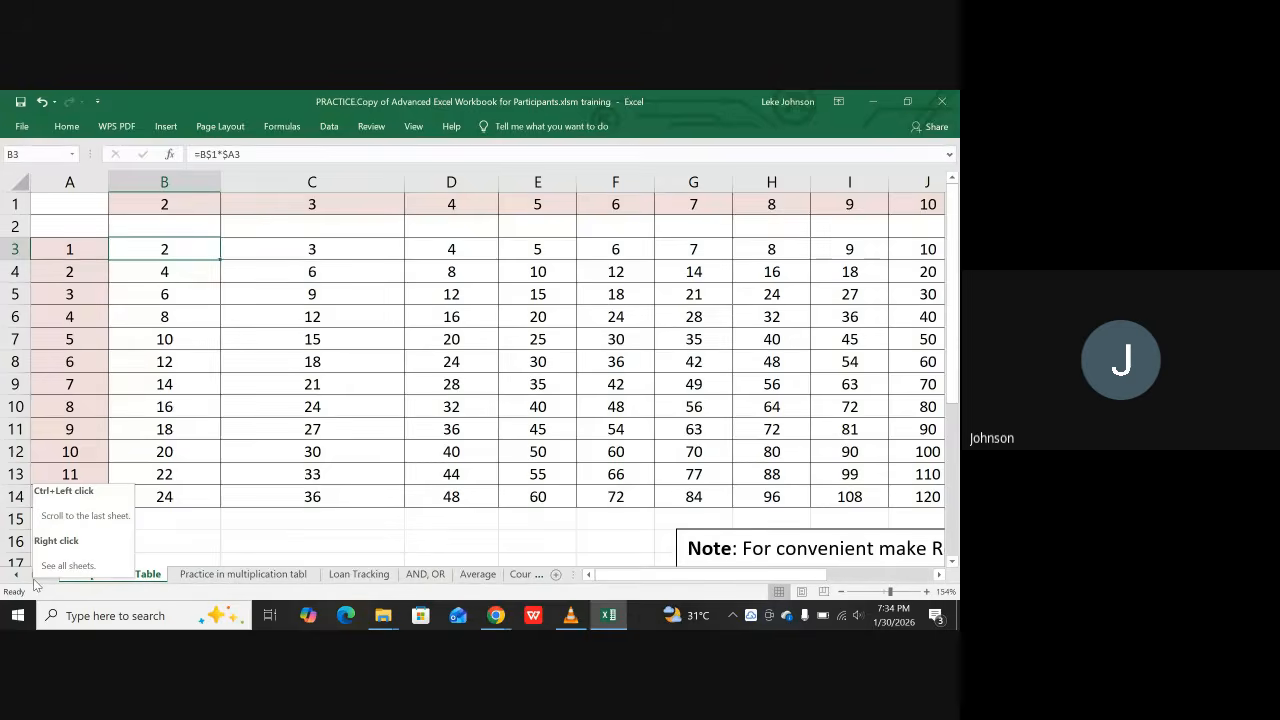
left_click(200, 575)
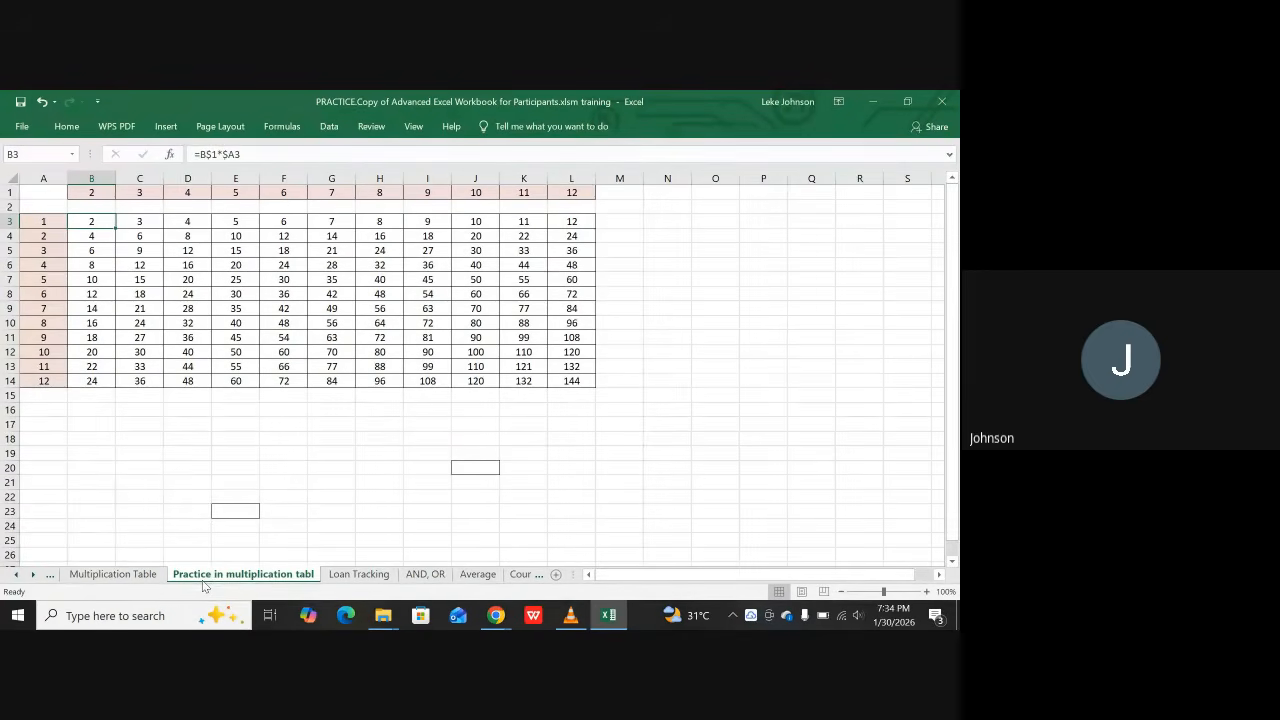
Step: Open the Loan Tracking sheet and inspect the Loan Balance formulas in D6 and D3
left_click(355, 578)
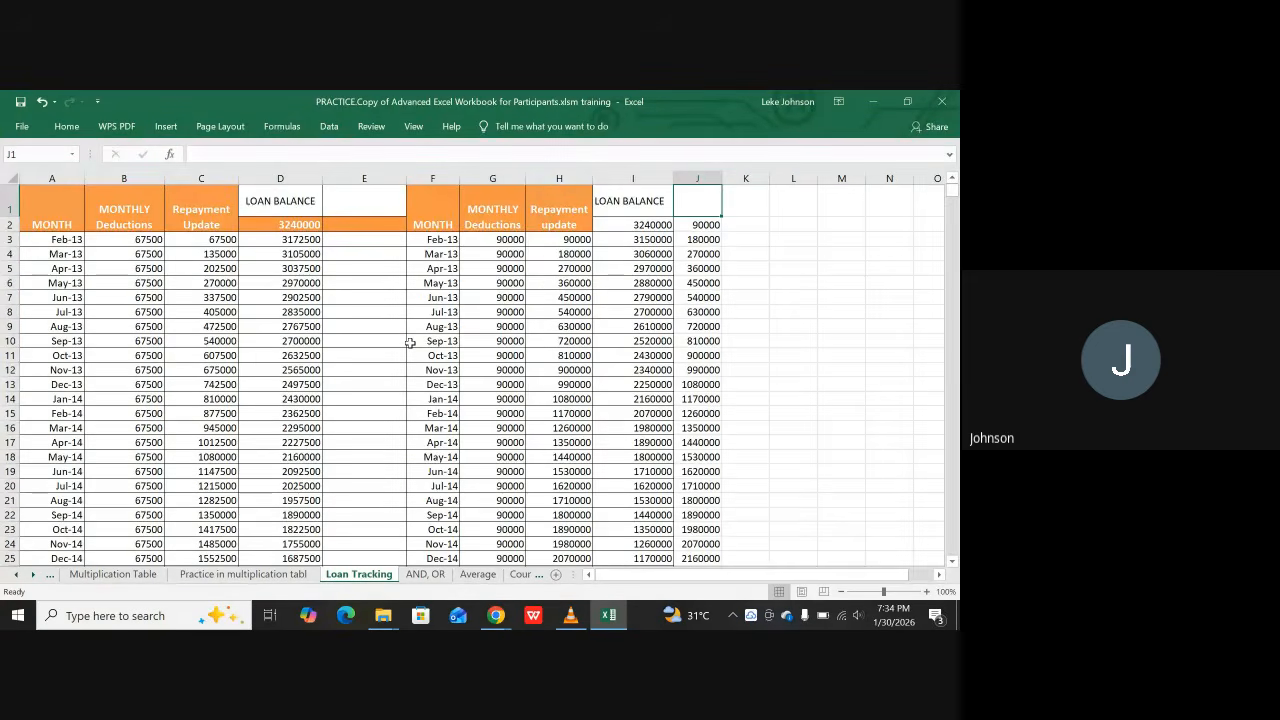
left_click(313, 285)
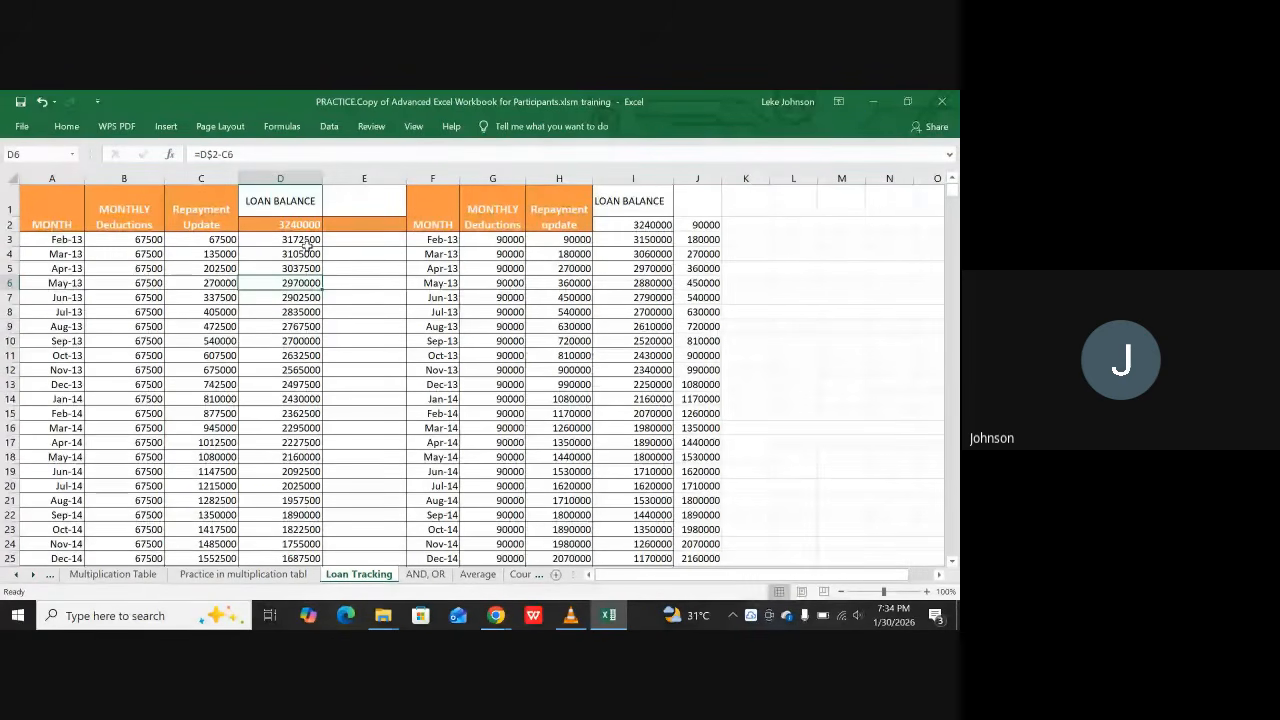
left_click(313, 239)
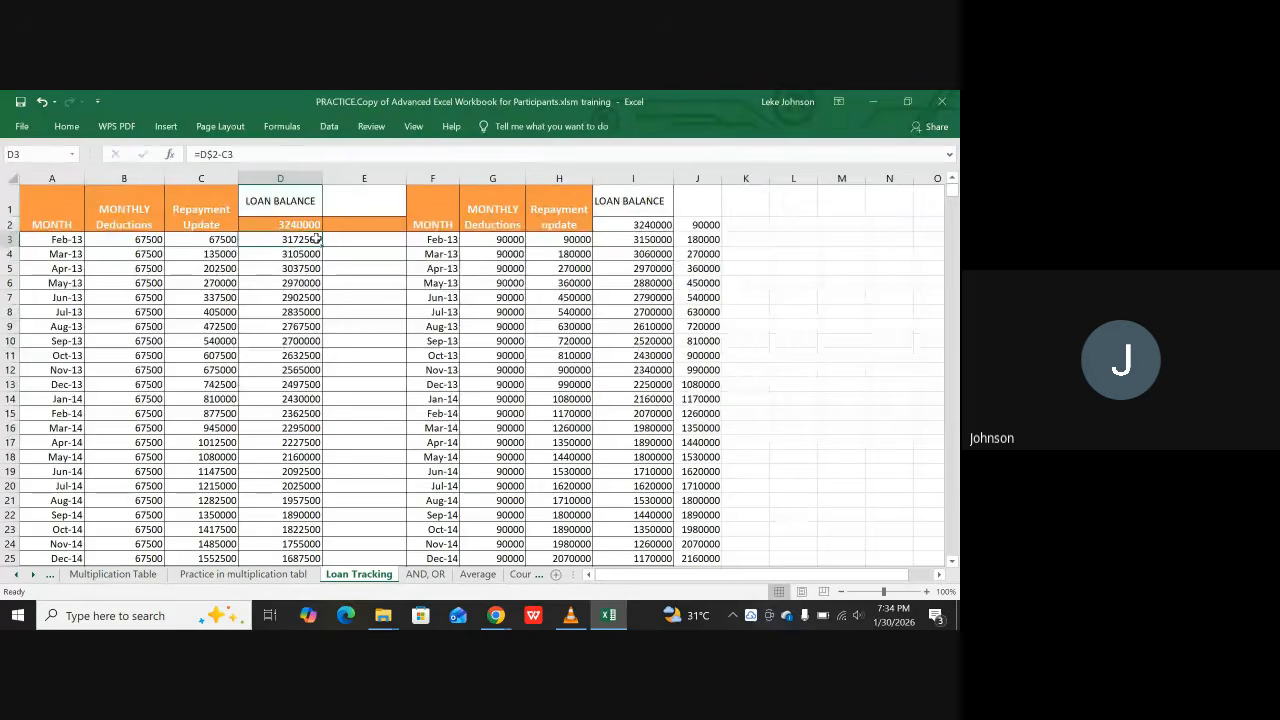
Step: Review the Loan Tracking formulas down to row 50 in formula view, return to values and inspect the Monthly Deductions formula in B3
key("ctrl+grave")
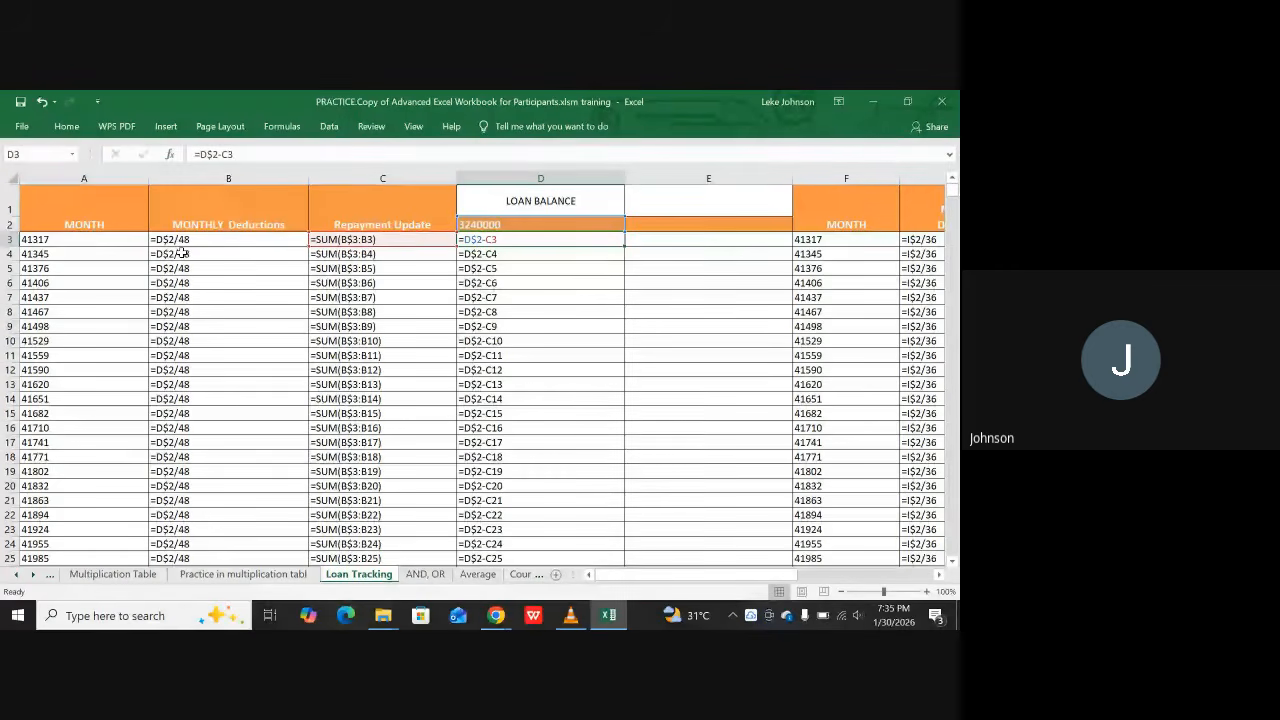
scroll(230, 330, "down", 8)
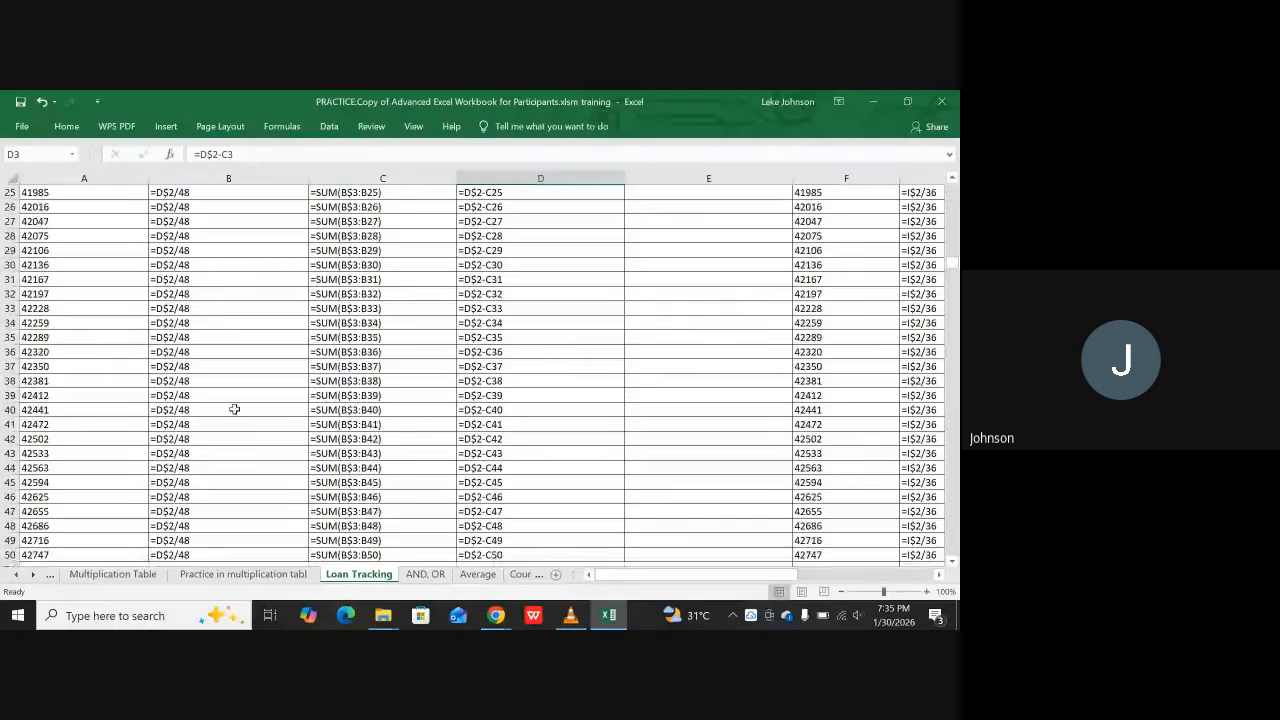
scroll(234, 409, "down", 2)
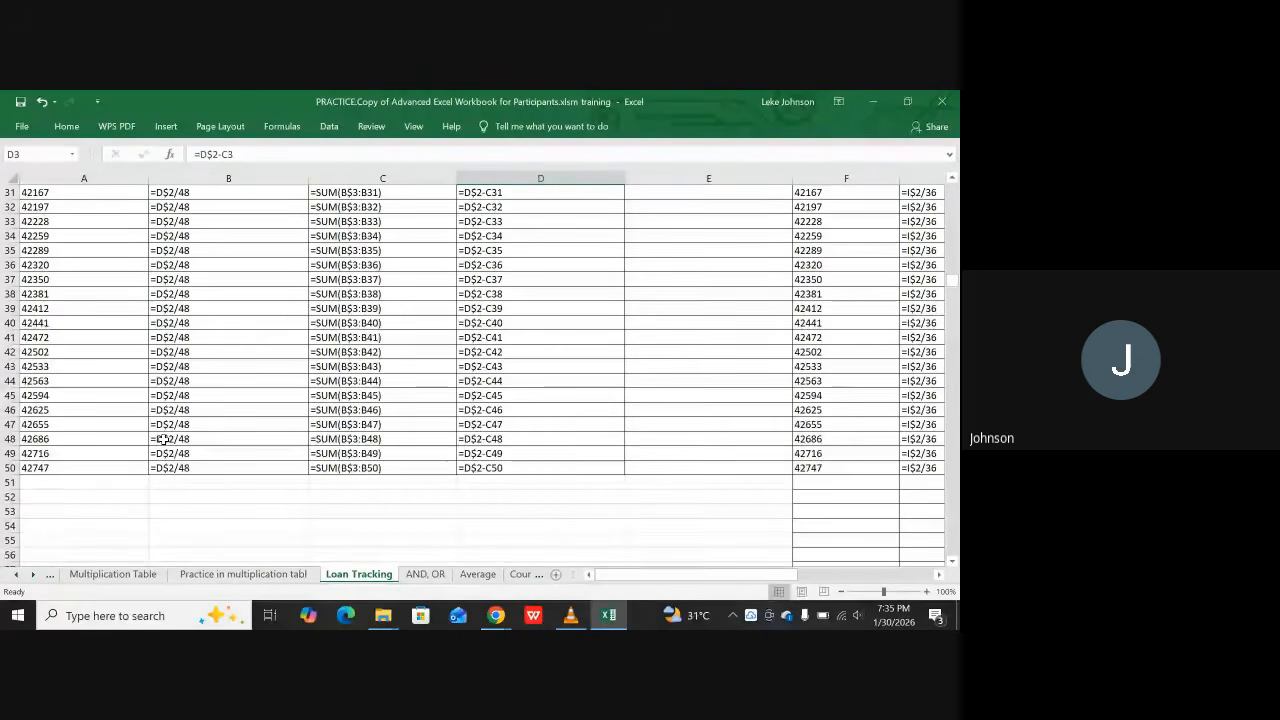
scroll(163, 439, "up", 5)
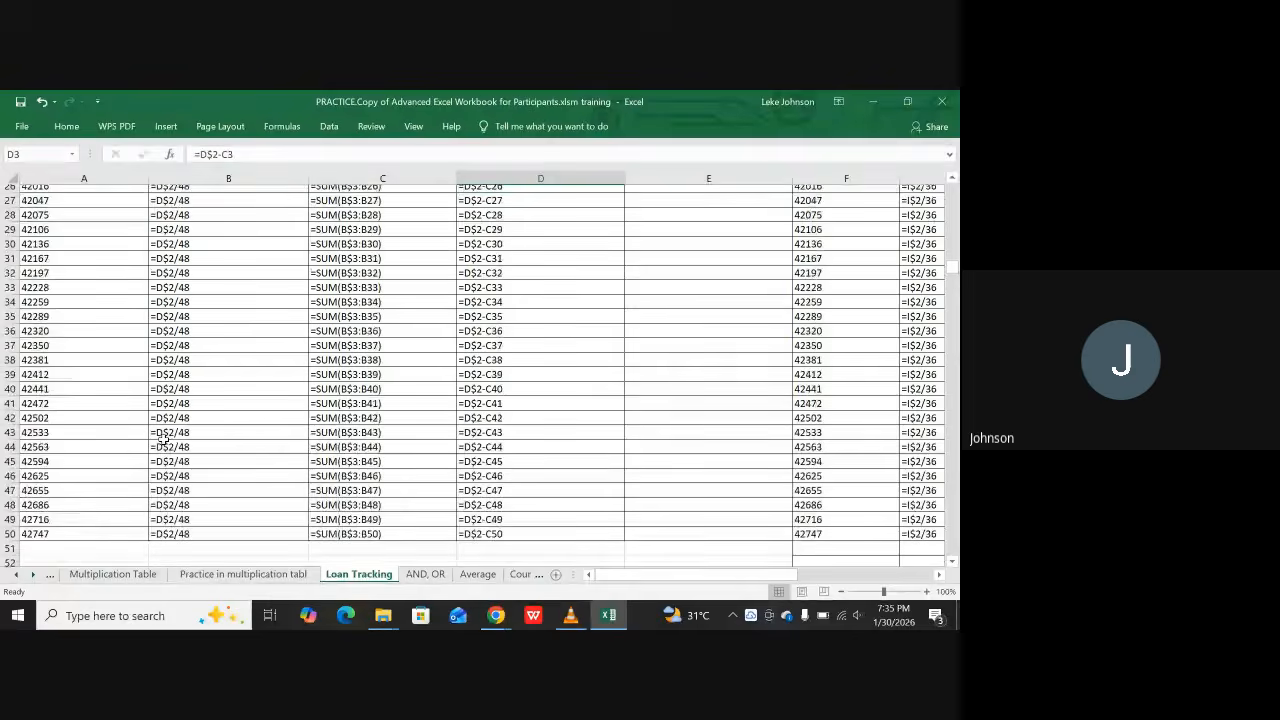
scroll(163, 439, "up", 5)
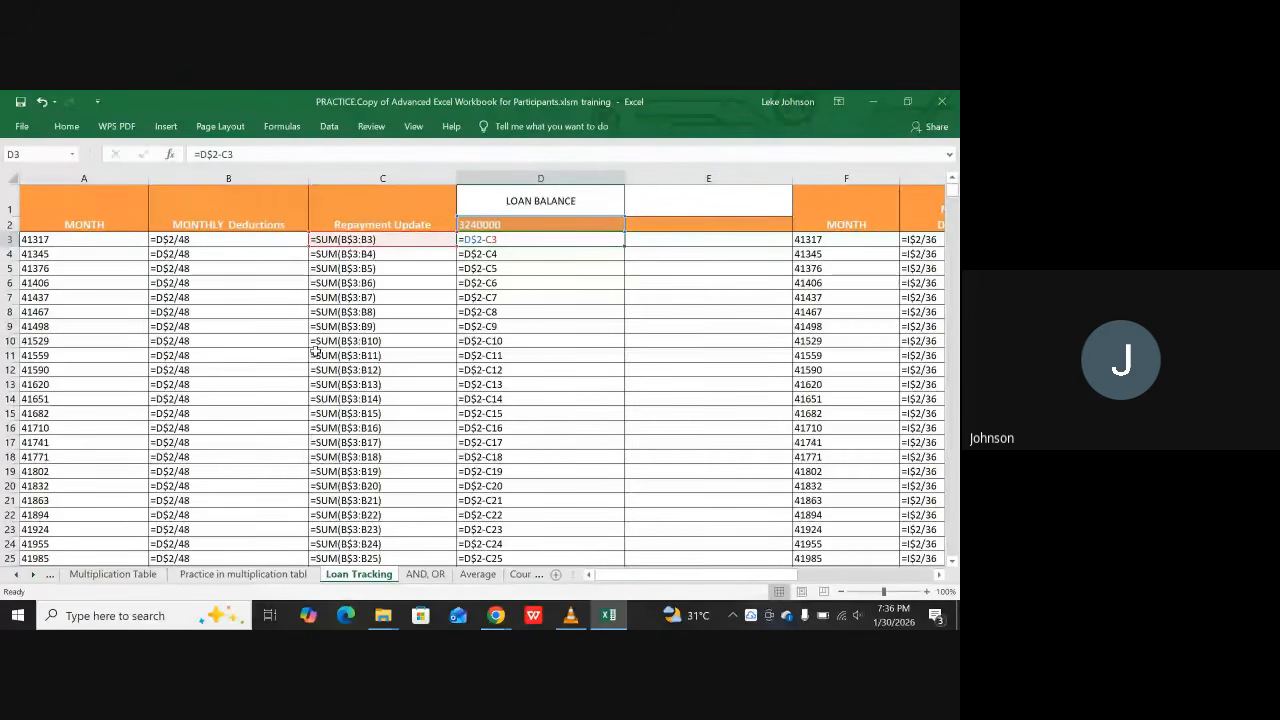
key("ctrl+grave")
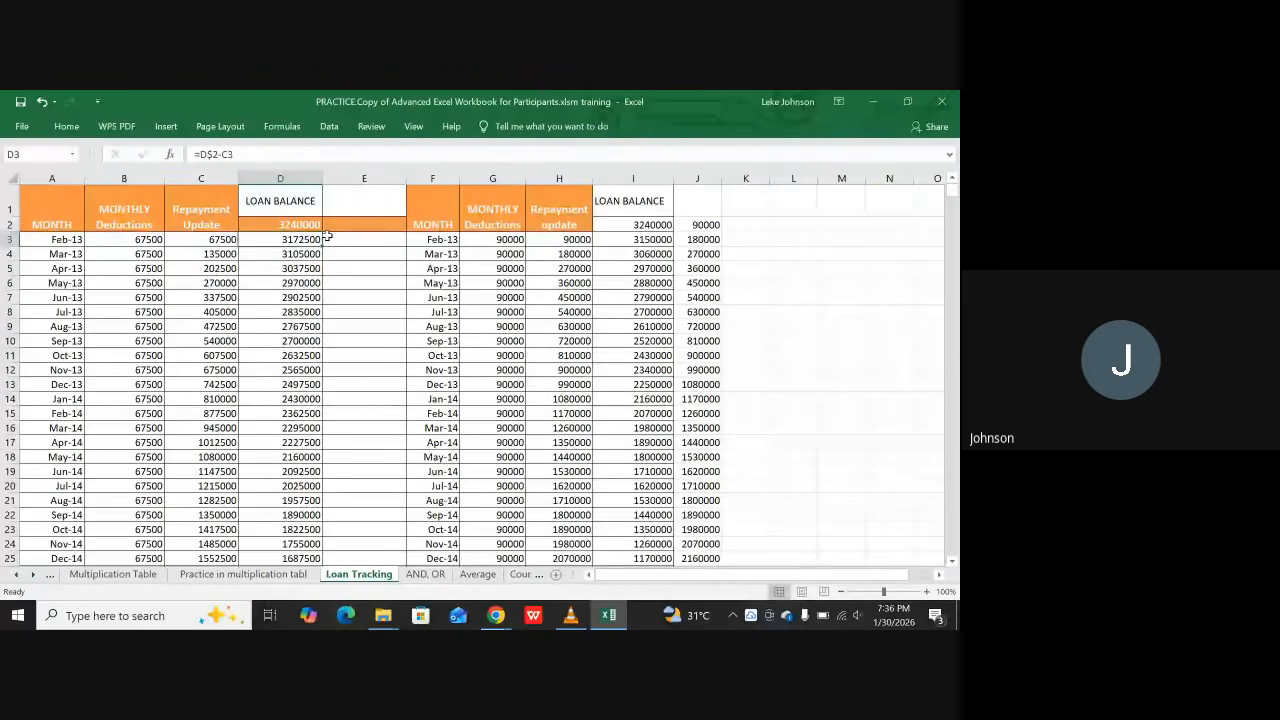
left_click(126, 243)
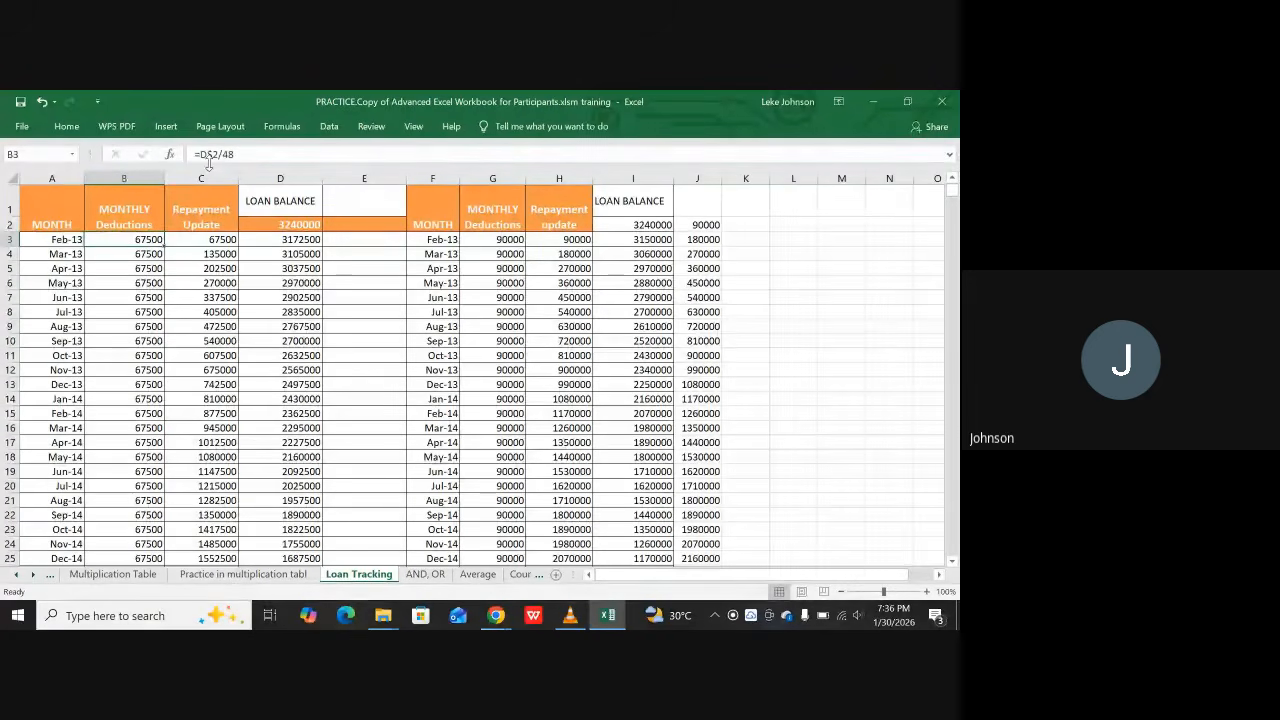
Step: Highlight column D and row 2 to locate the loan amount in D2 that the Monthly Deductions formula references
left_click(277, 169)
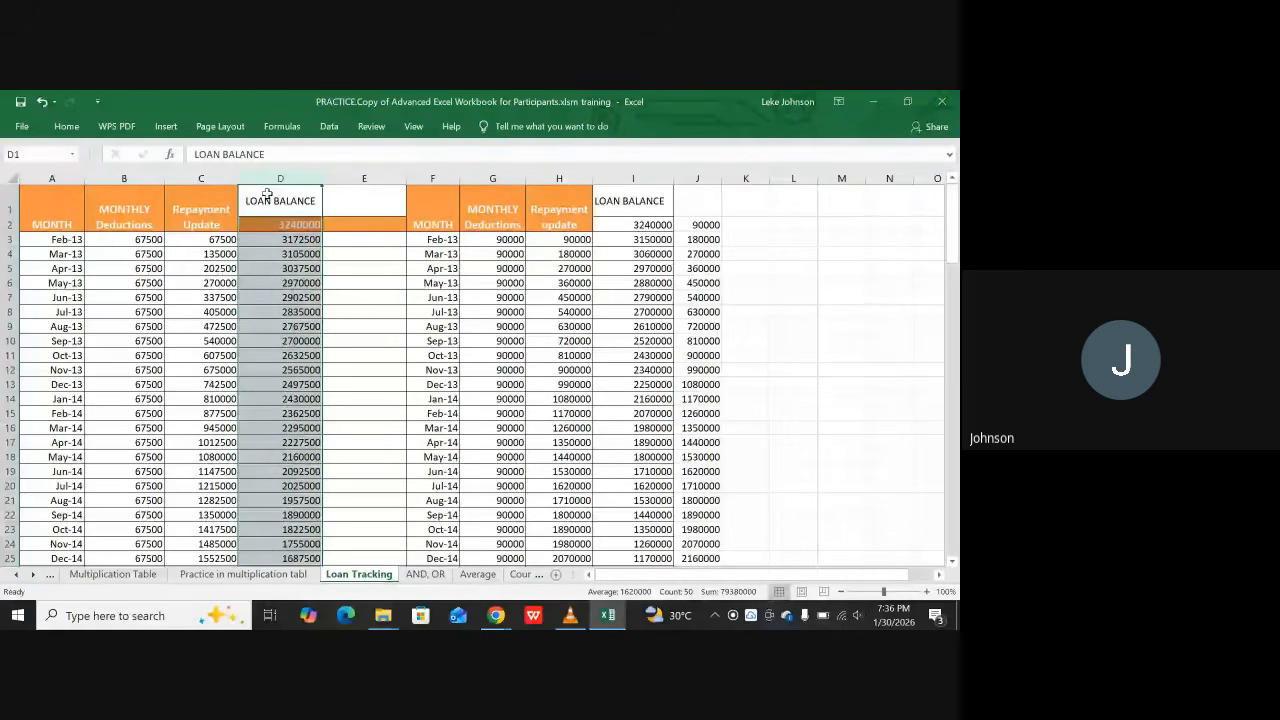
left_click(8, 224)
left_click(279, 220)
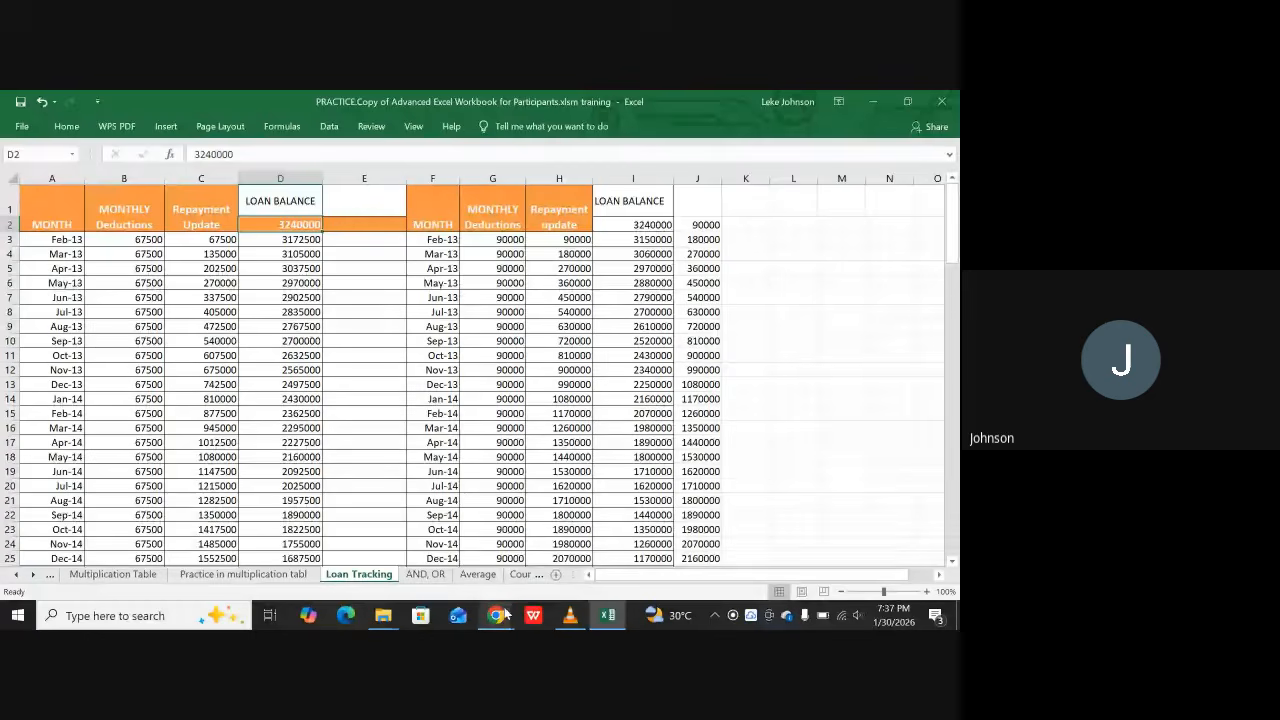
Step: Switch to the Google Meet call, read the in-call chat messages, and return to the Excel workbook
mouse_move(498, 617)
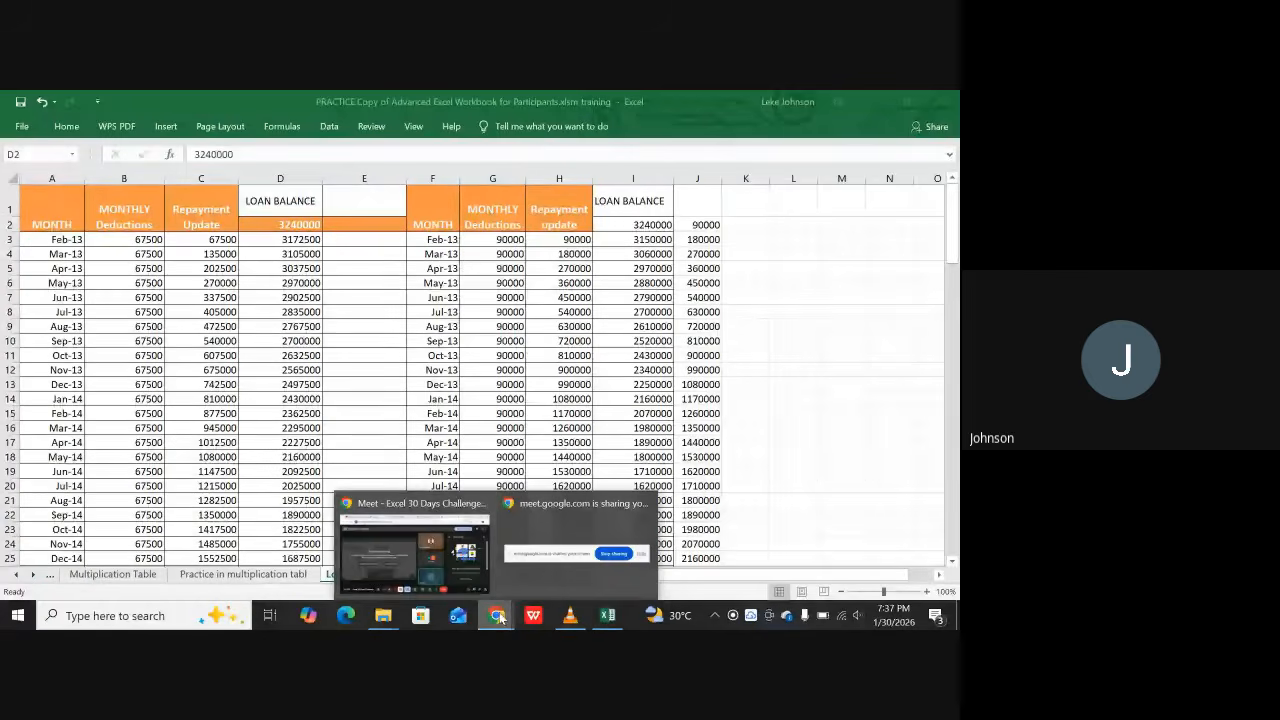
left_click(412, 542)
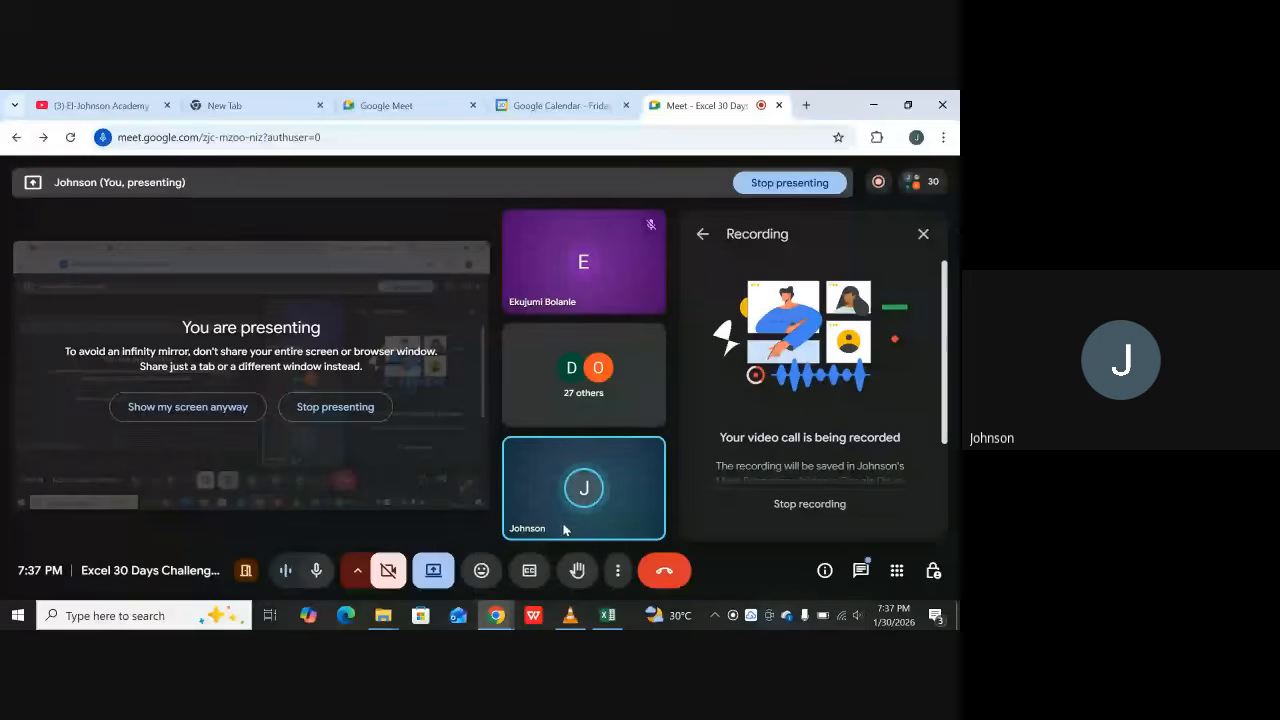
left_click(860, 570)
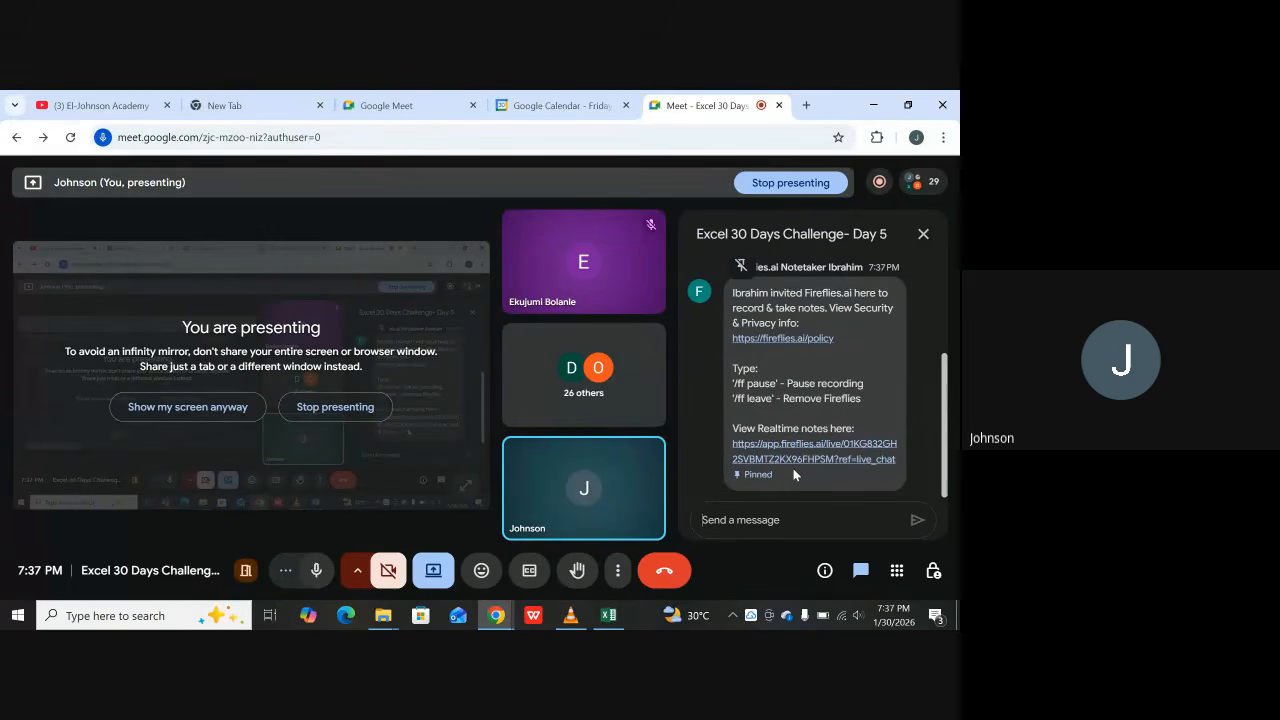
scroll(795, 468, "up", 1)
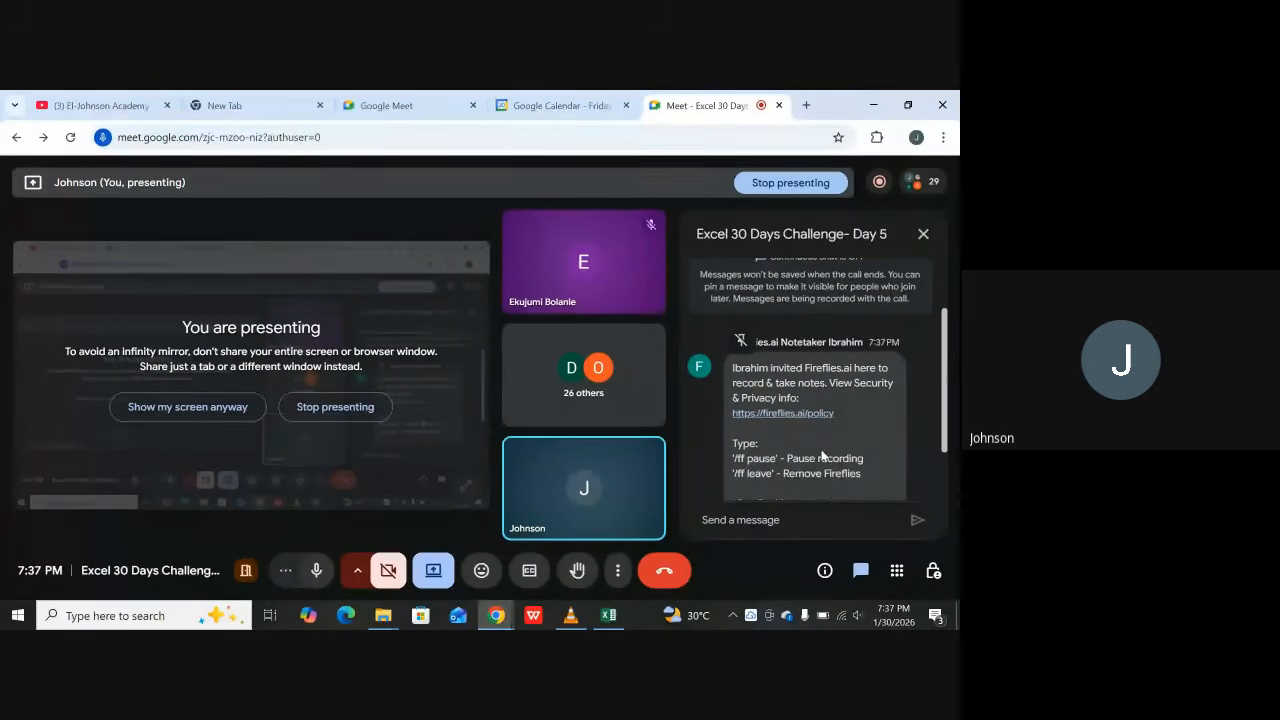
scroll(820, 450, "down", 2)
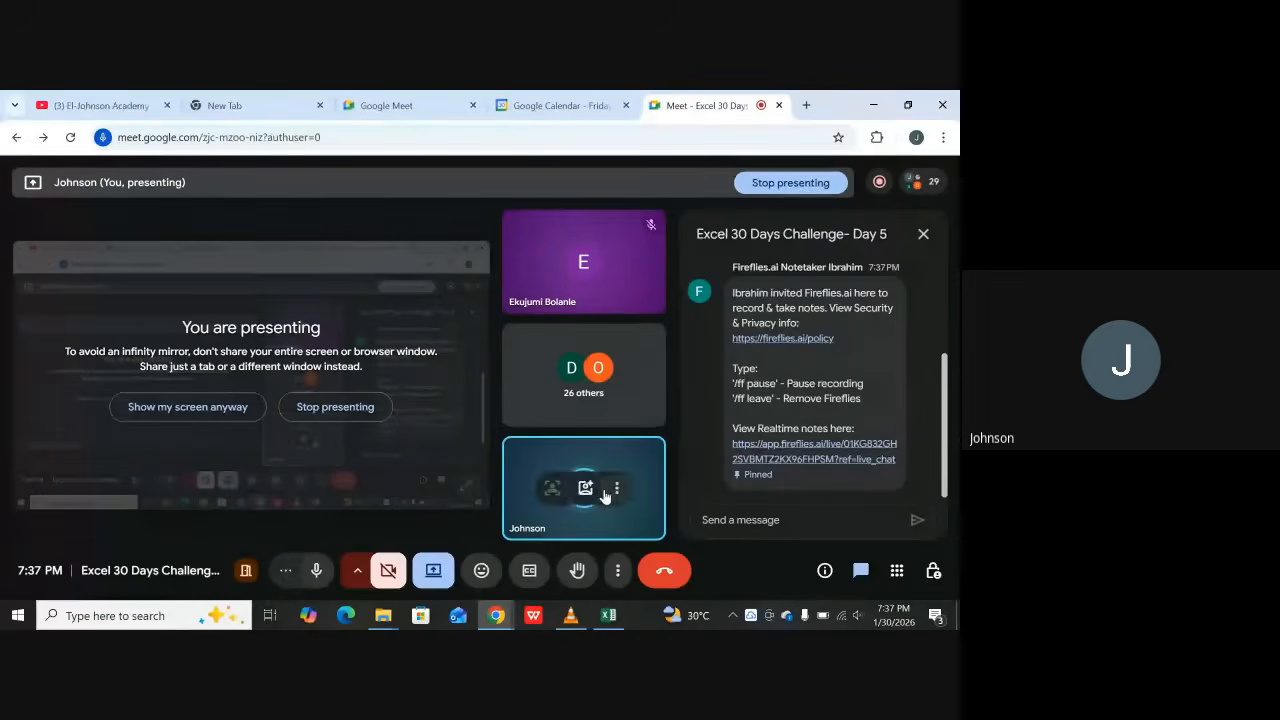
mouse_move(610, 616)
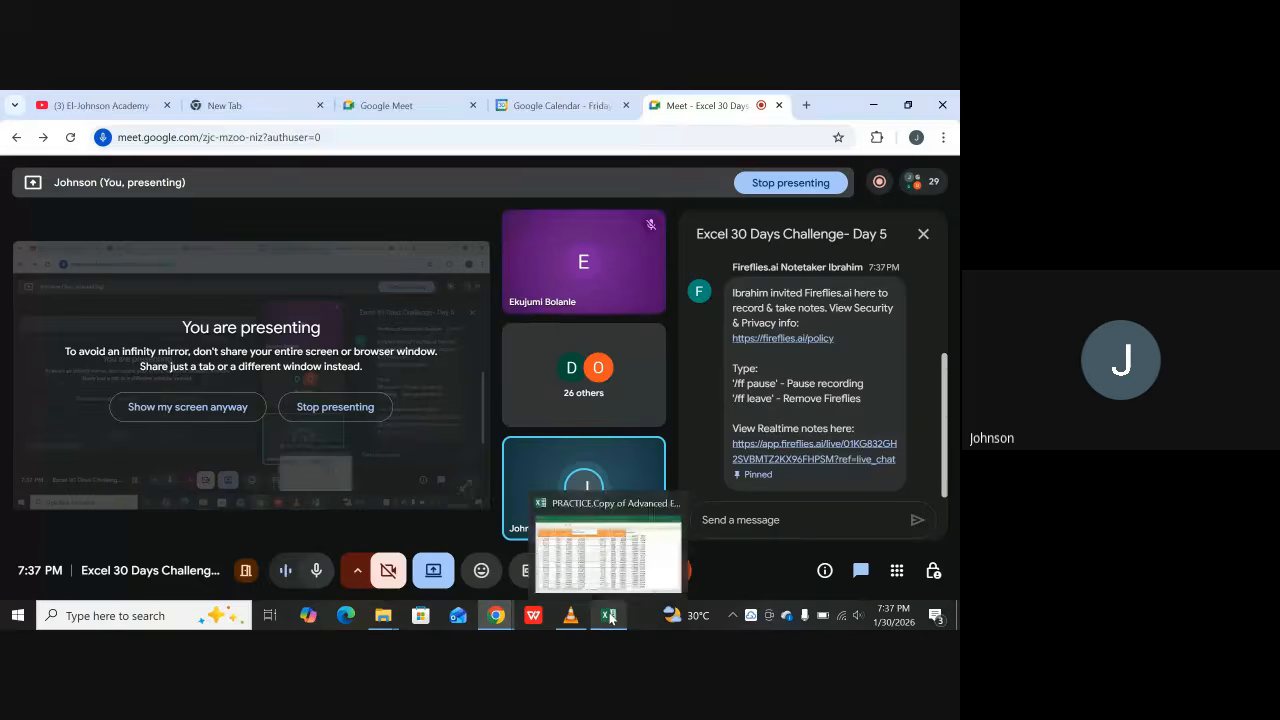
left_click(587, 553)
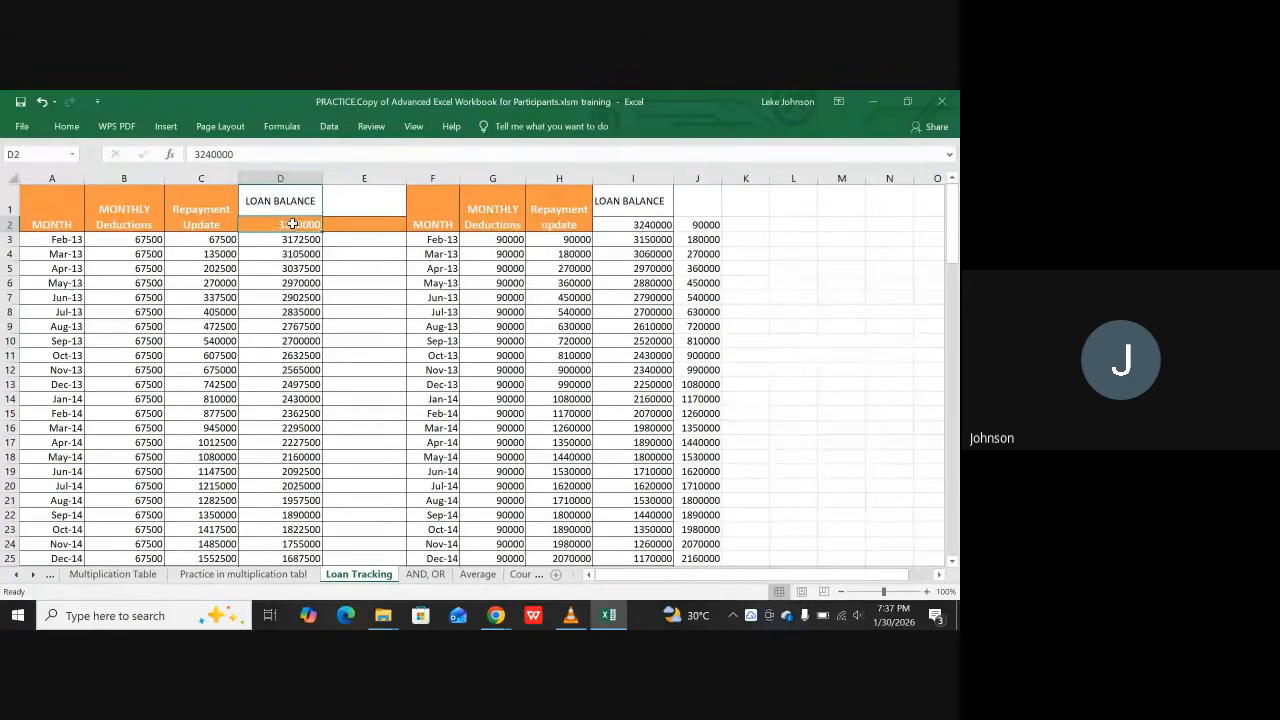
Step: Inspect the formulas in B3 and C3 and the loan amount in D2, reviewing the repayment schedule down to row 50
left_click(135, 243)
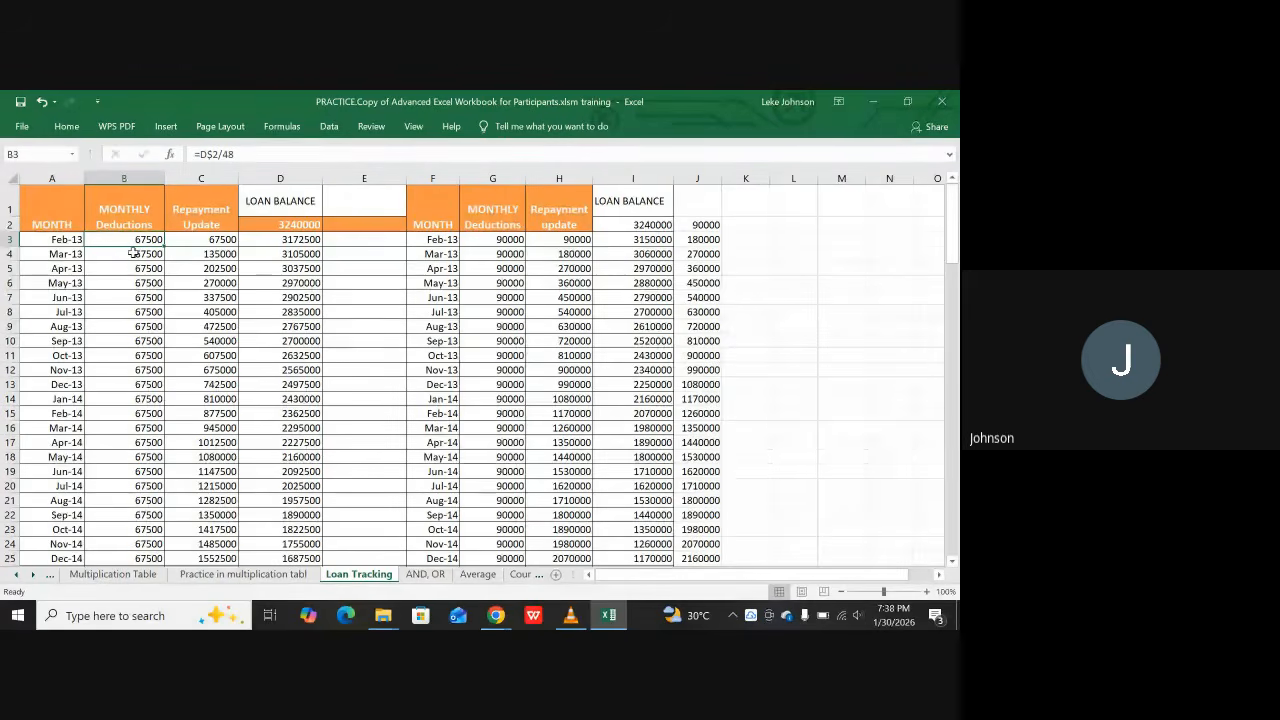
left_click(184, 239)
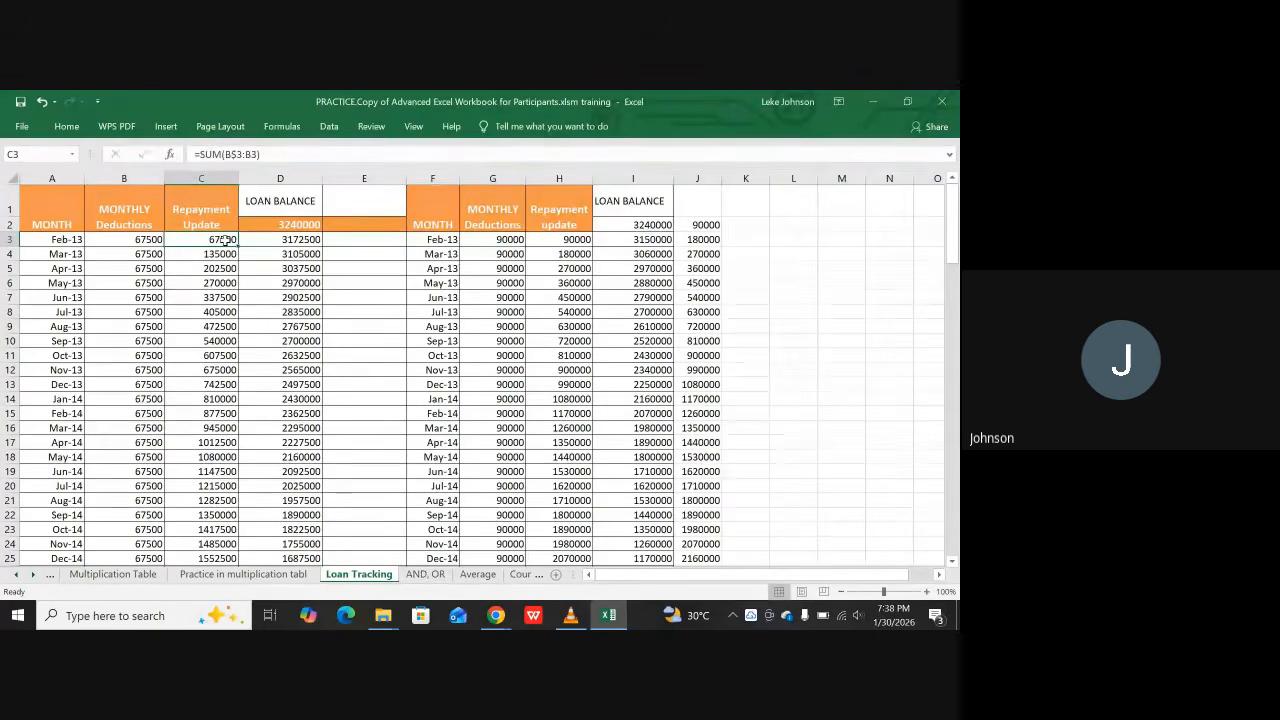
left_click(290, 225)
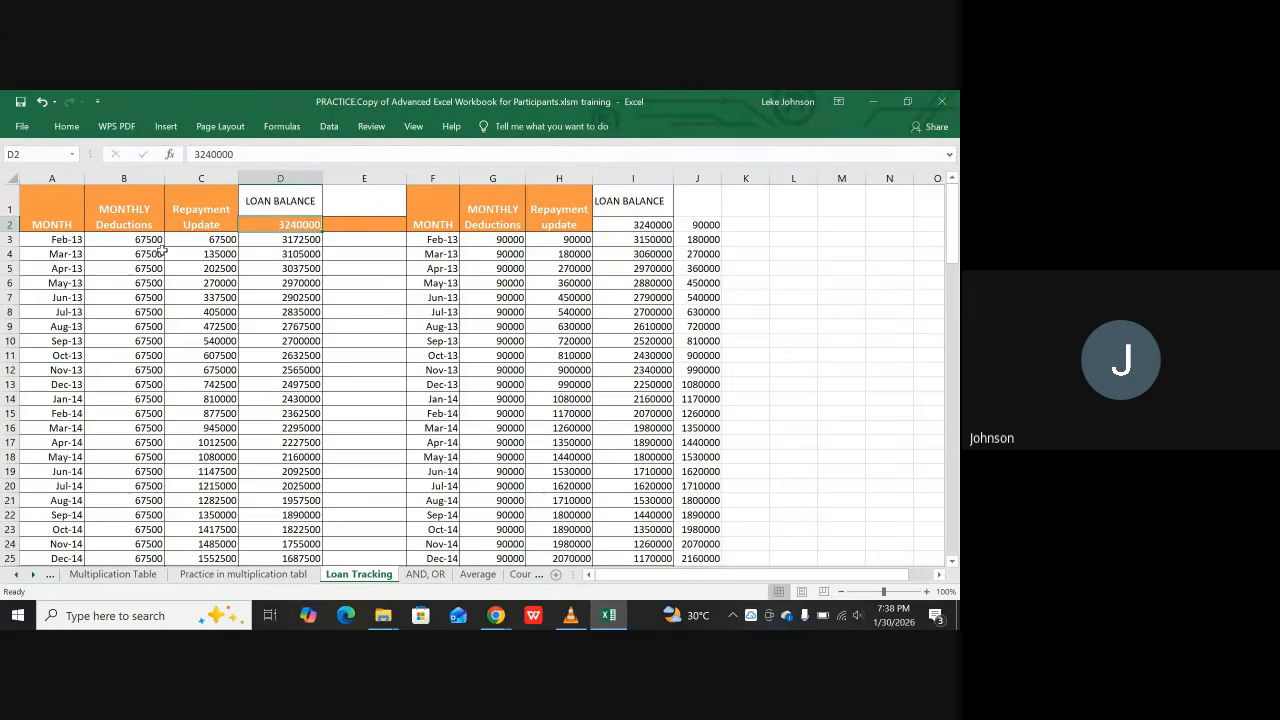
scroll(157, 258, "down", 5)
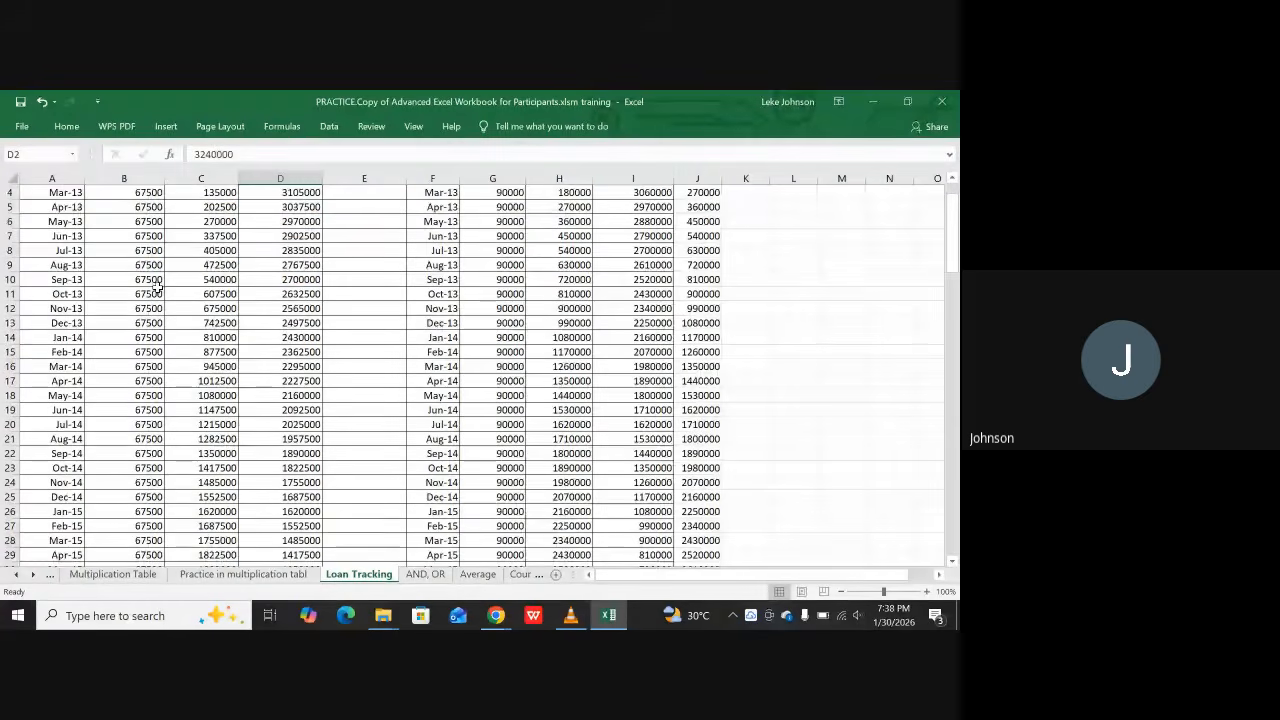
scroll(157, 287, "down", 7)
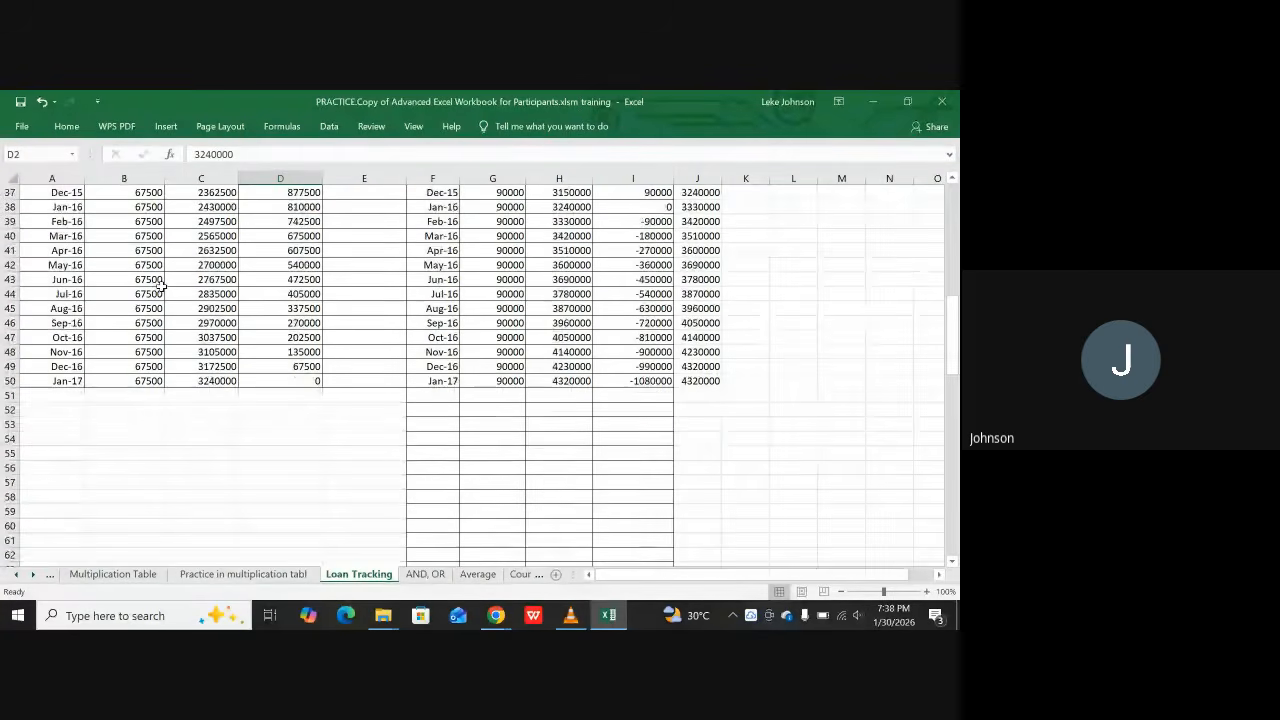
scroll(160, 287, "up", 4)
scroll(160, 287, "up", 8)
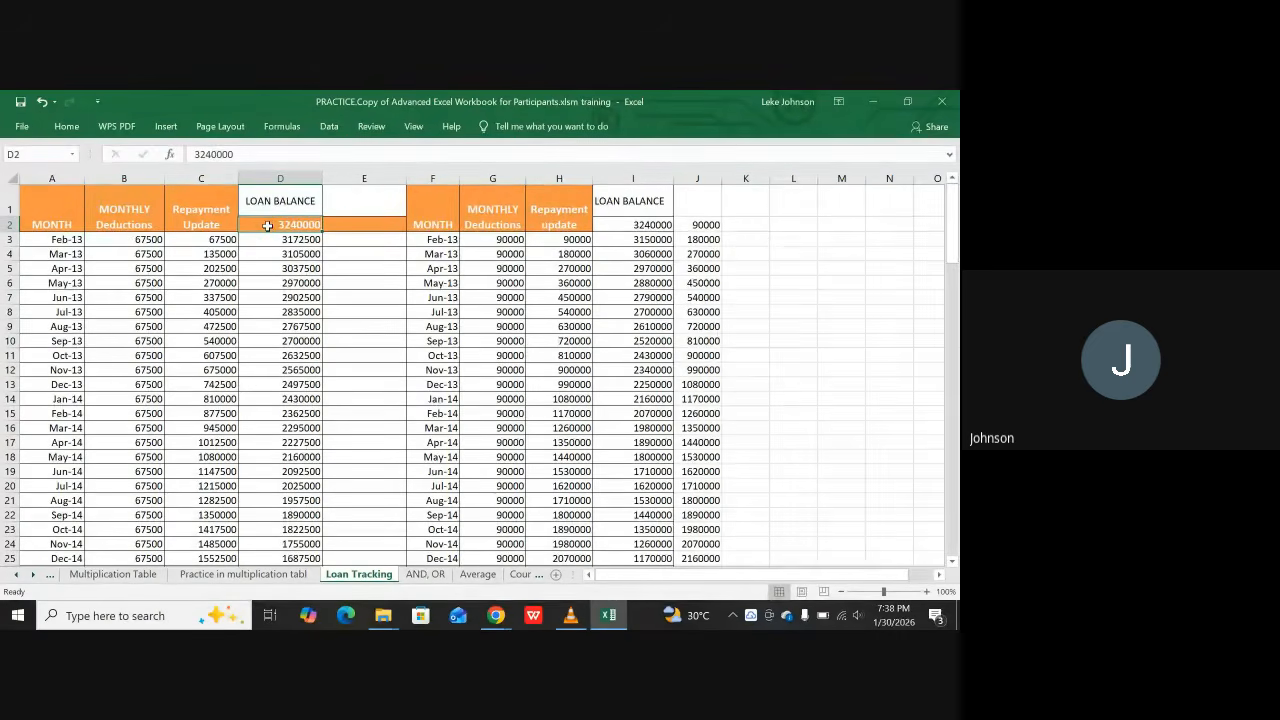
Step: Trace the B3 deduction formula to the loan amount in D2 by highlighting column D and row 2
left_click(139, 239)
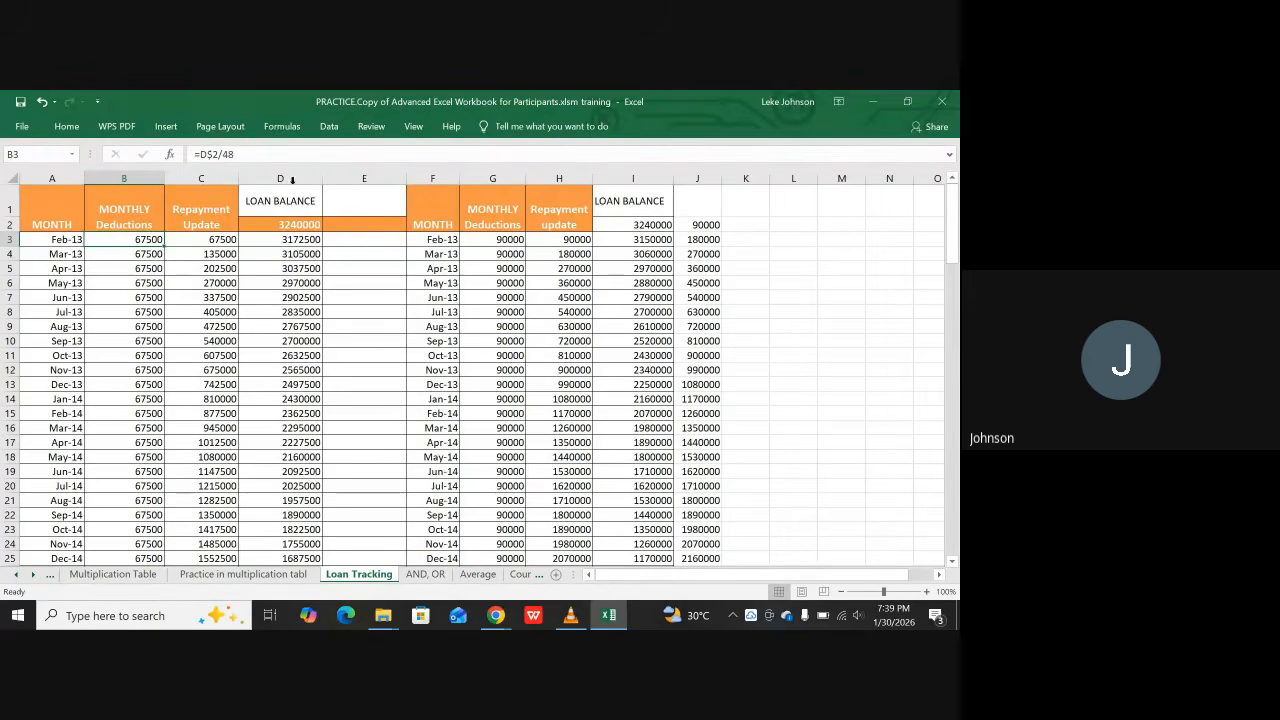
left_click(275, 226)
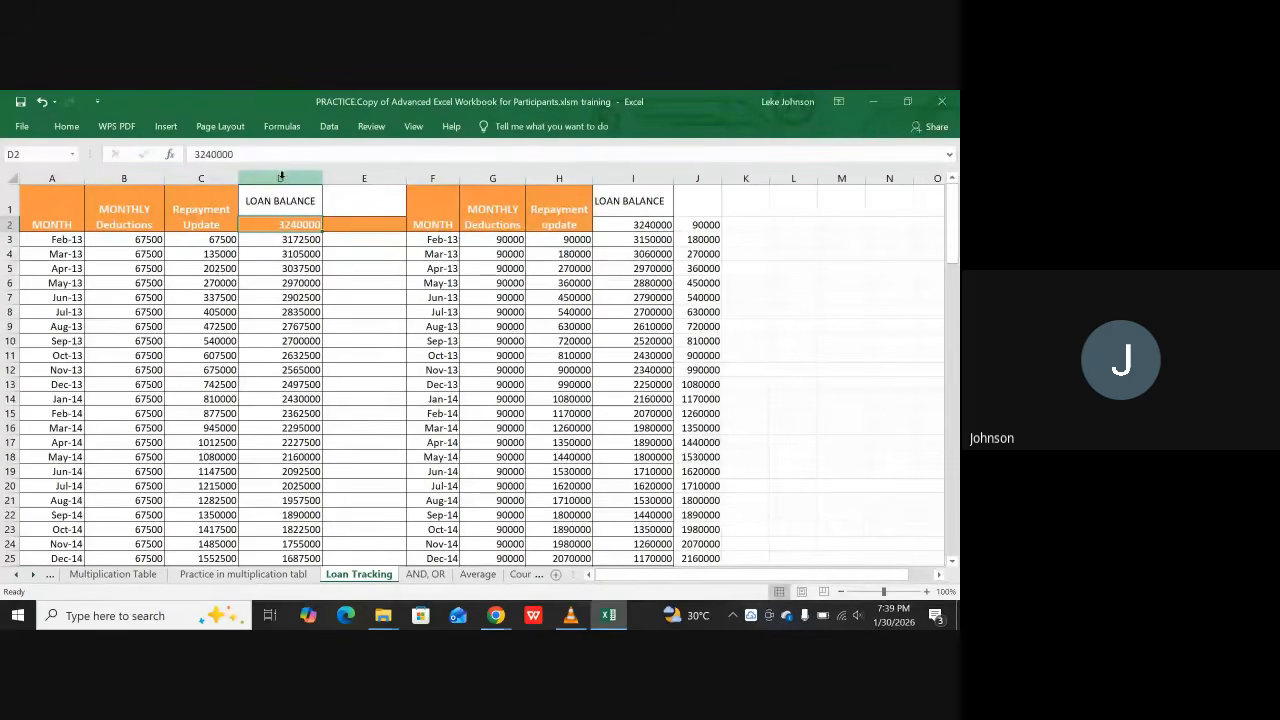
left_click(281, 178)
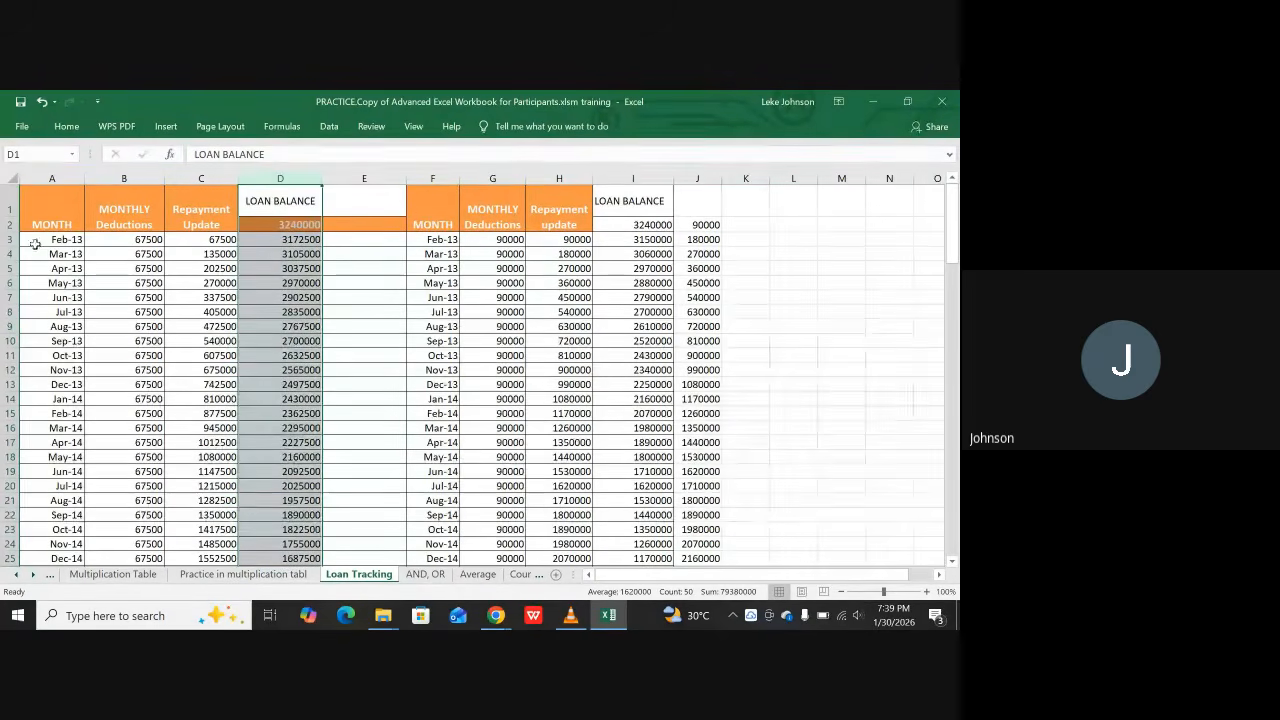
left_click(7, 224)
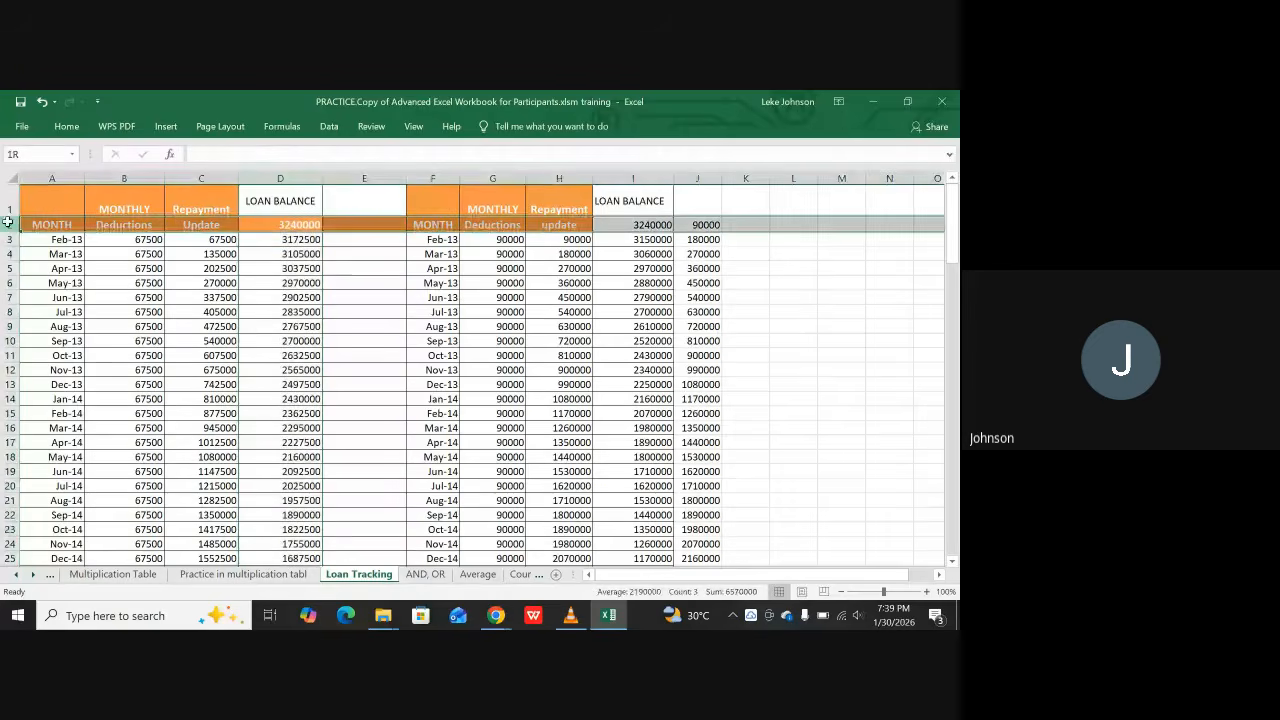
left_click(279, 178)
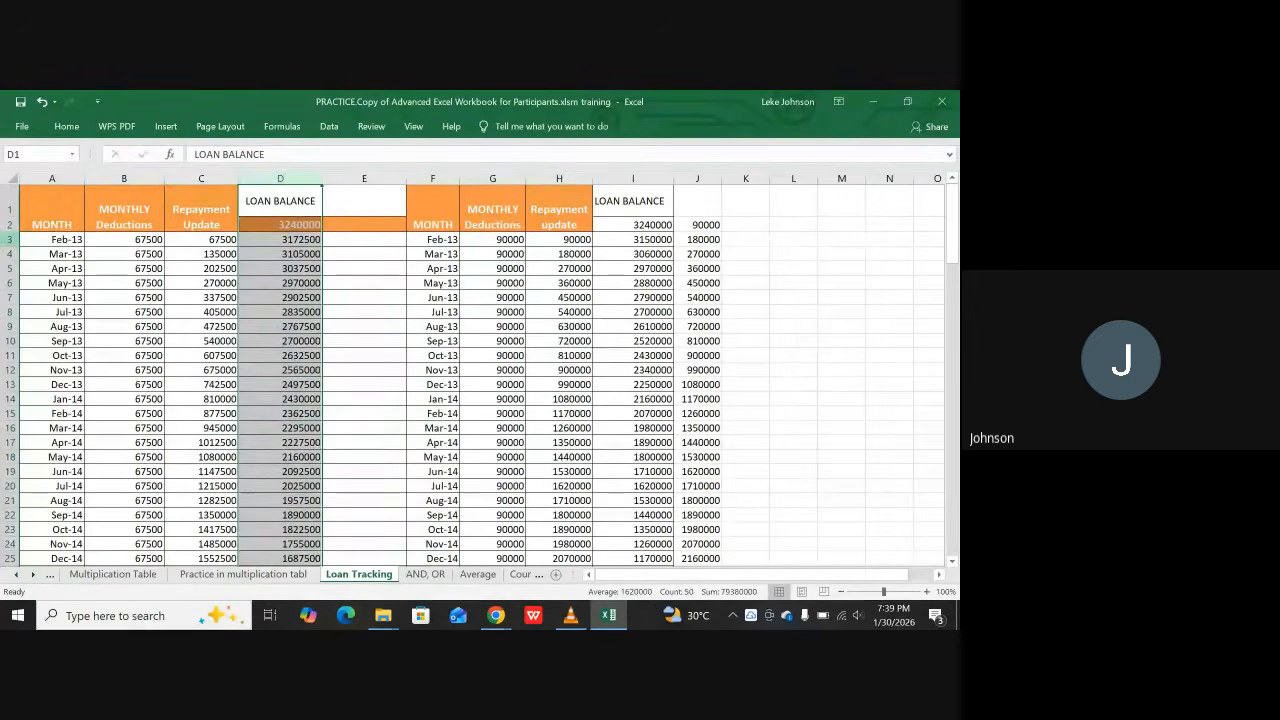
left_click(265, 225)
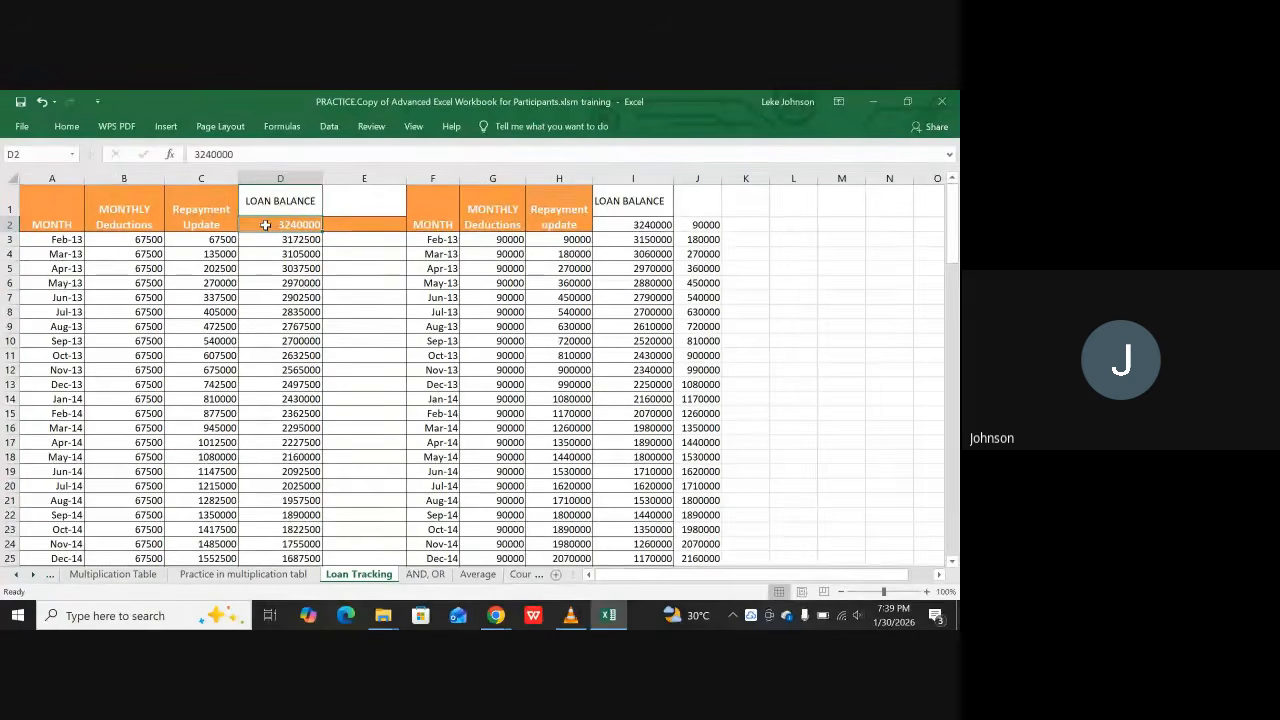
left_click(124, 243)
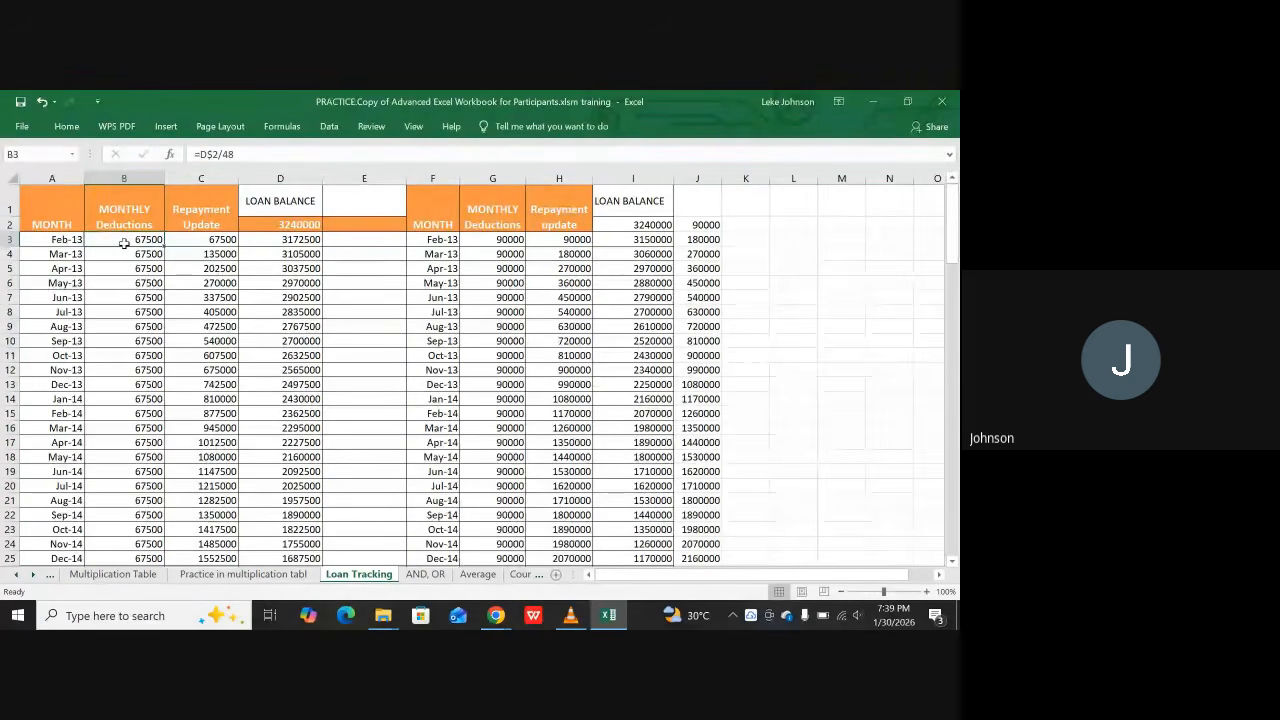
left_click(277, 225)
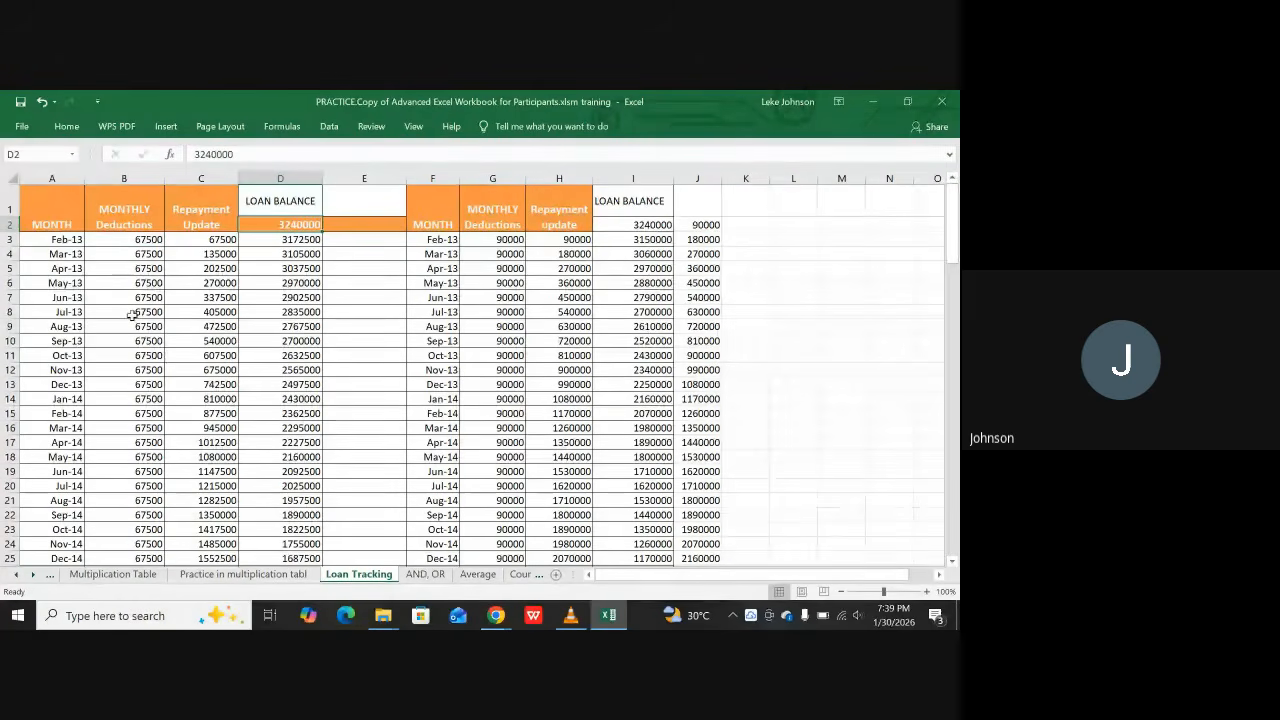
Step: Compare the Repayment Update SUM formula in C3 with the monthly deduction in B3
left_click(148, 240)
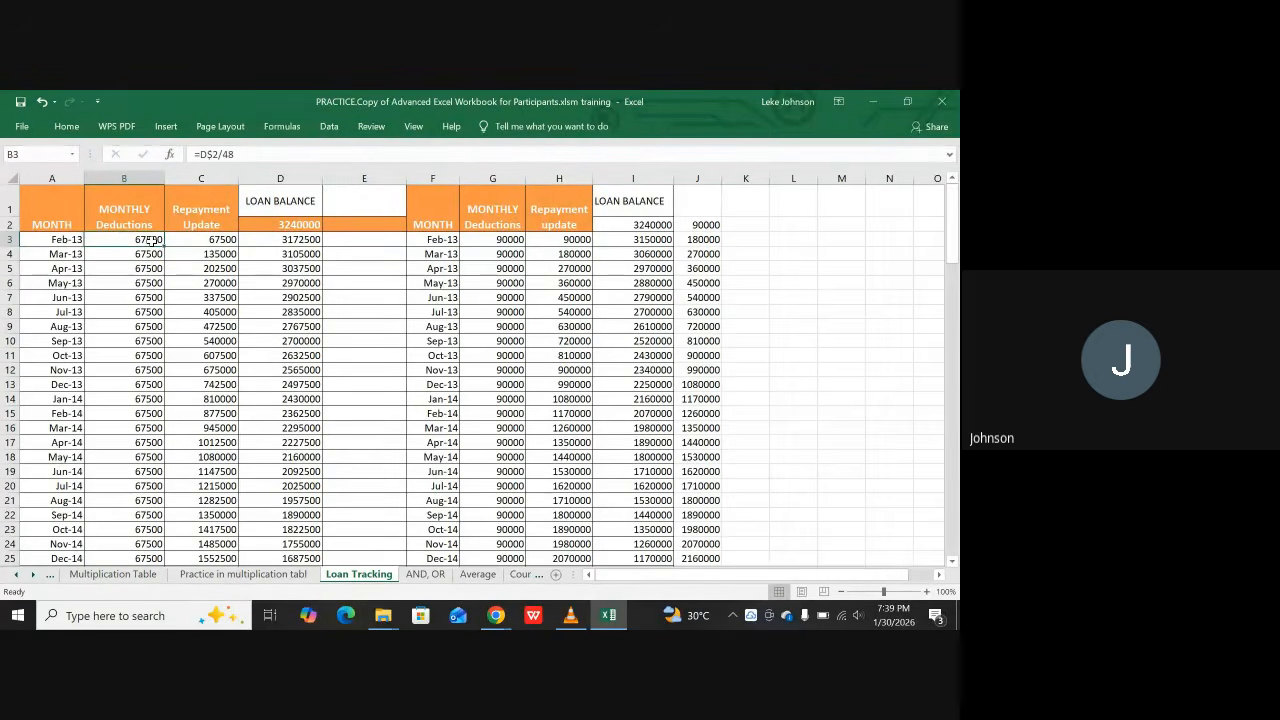
left_click(209, 240)
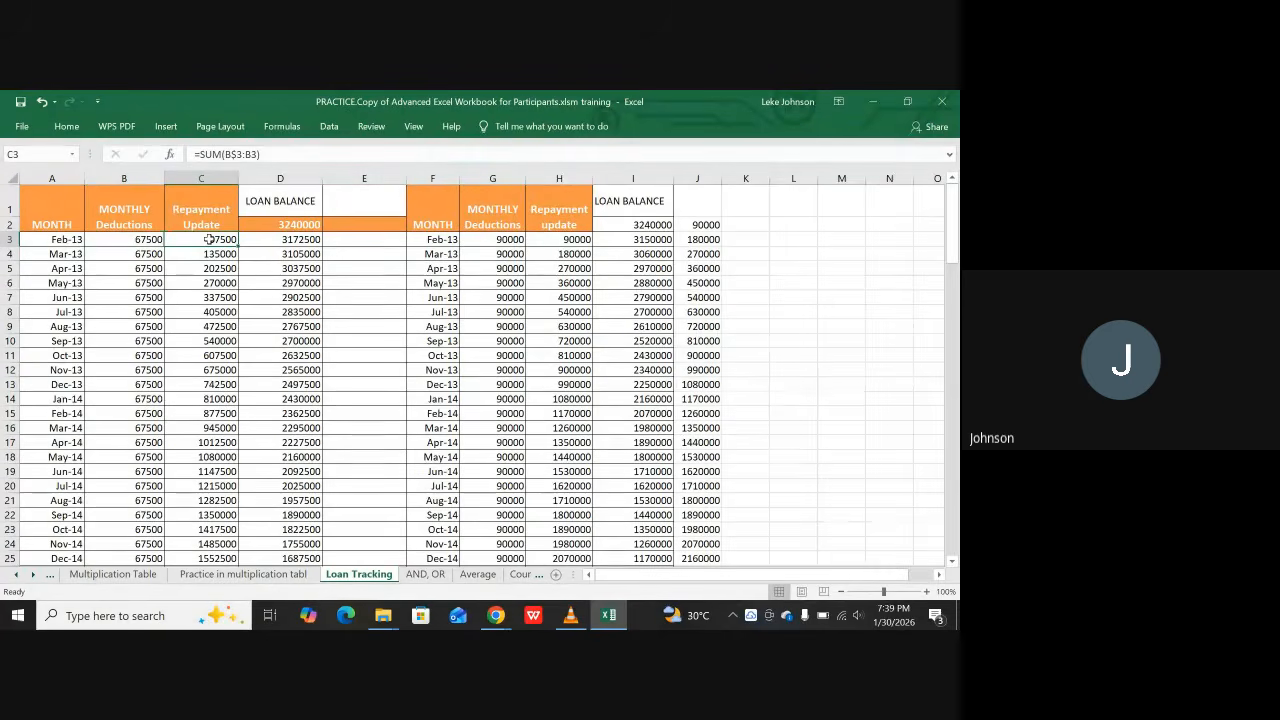
left_click(142, 241)
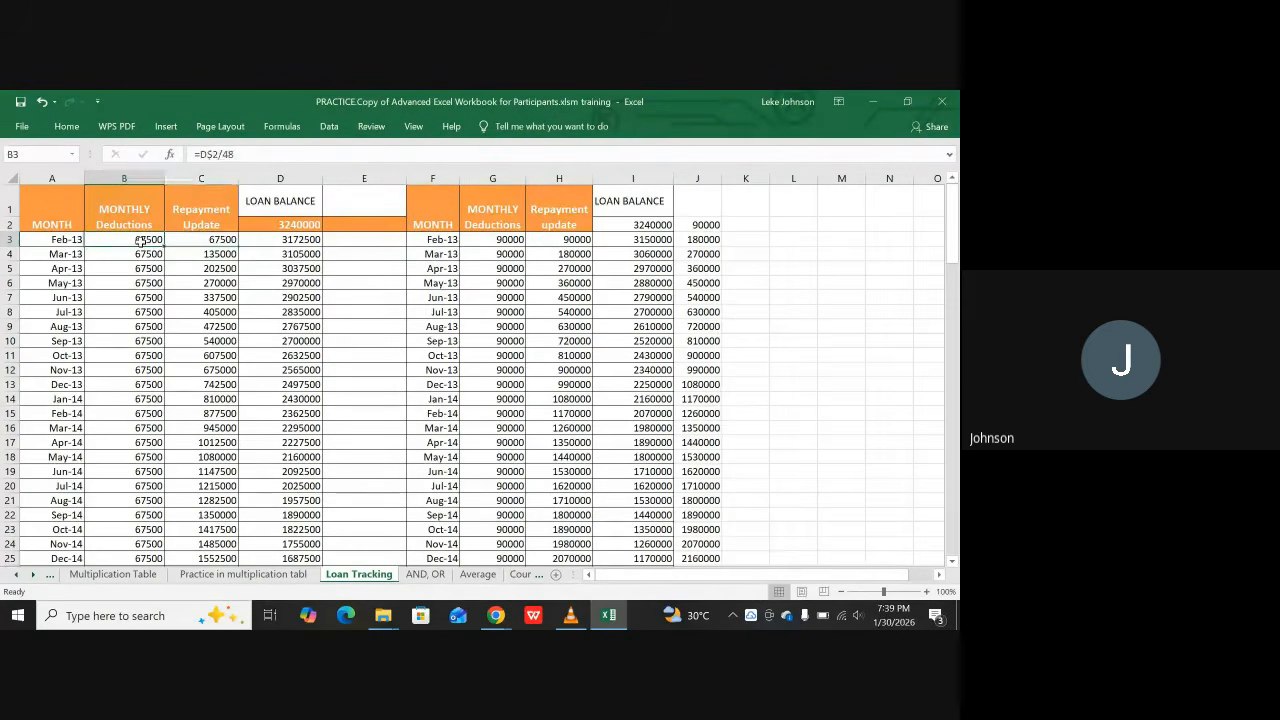
left_click(186, 240)
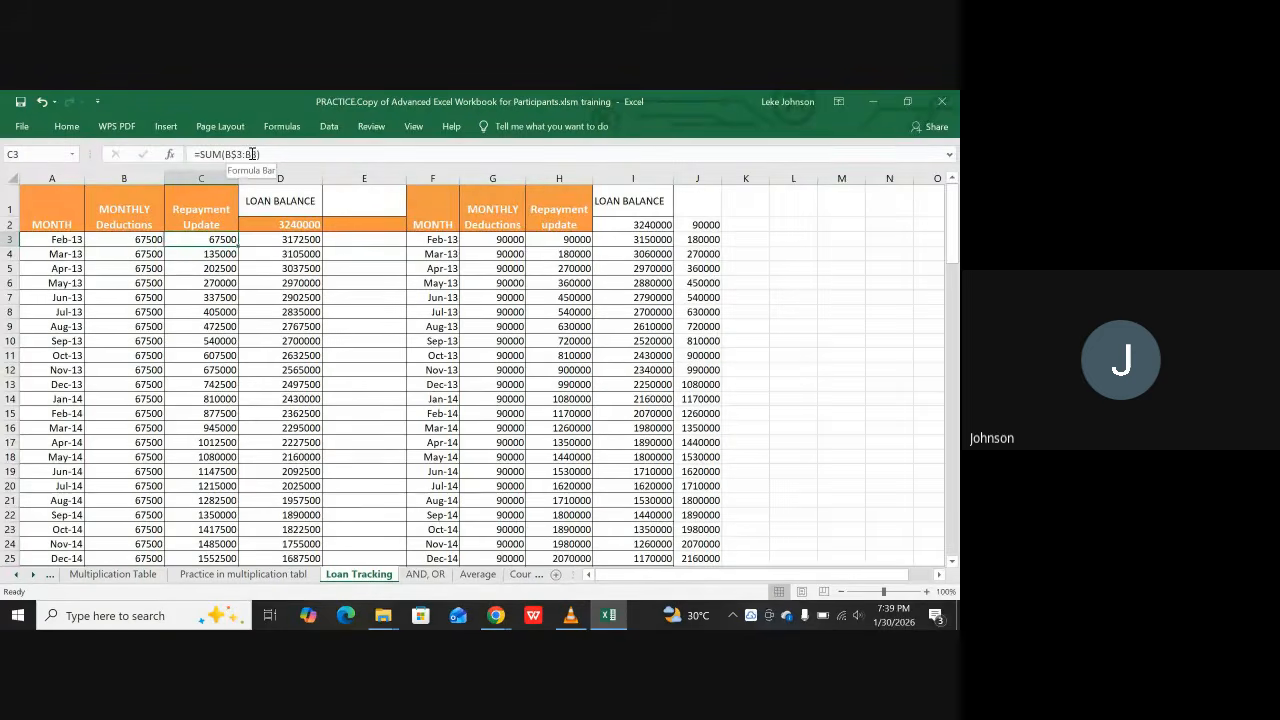
left_click(134, 240)
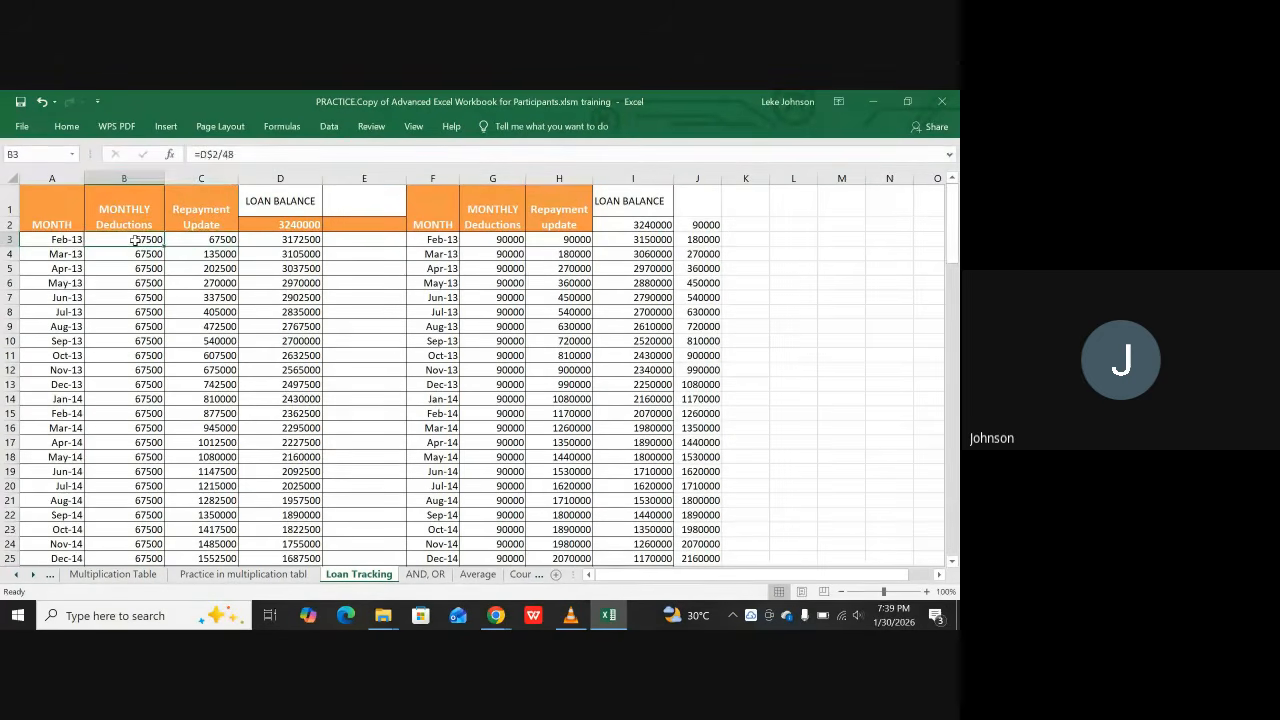
left_click(199, 243)
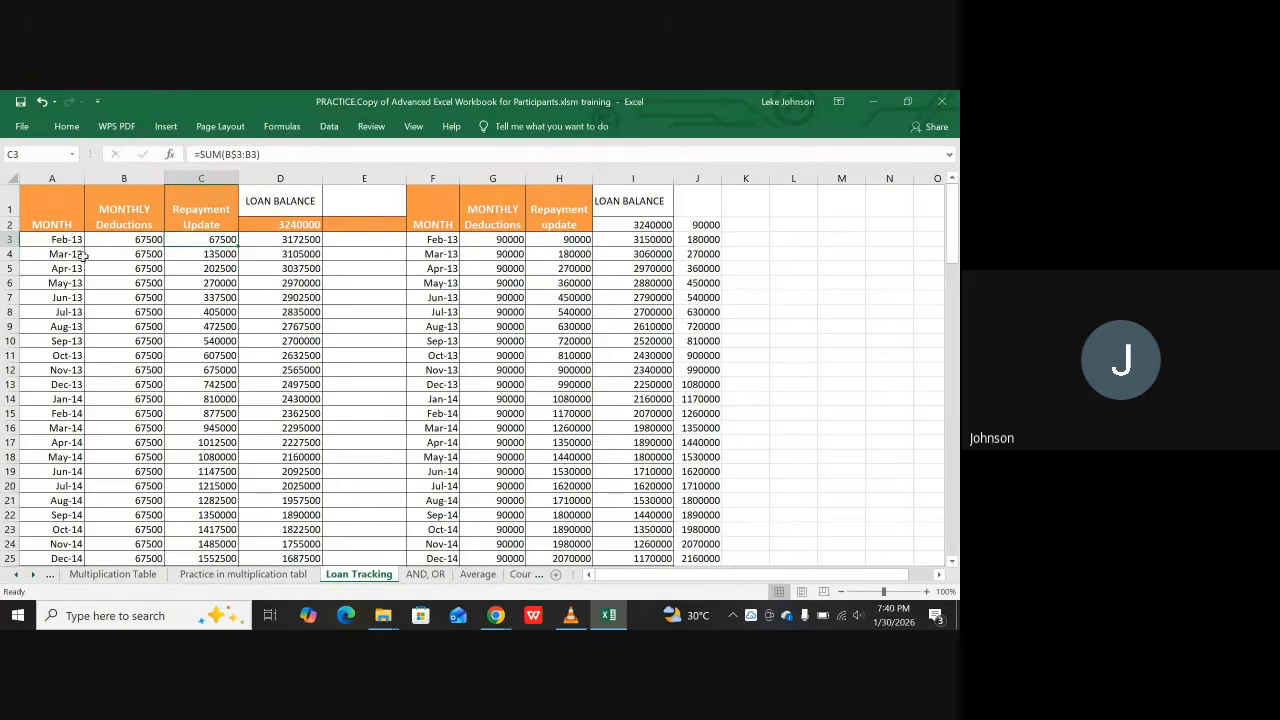
Step: Inspect the cumulative Repayment Update formulas in C4 and C5 against row 3 and the monthly deductions in B3:B5
left_click(134, 256)
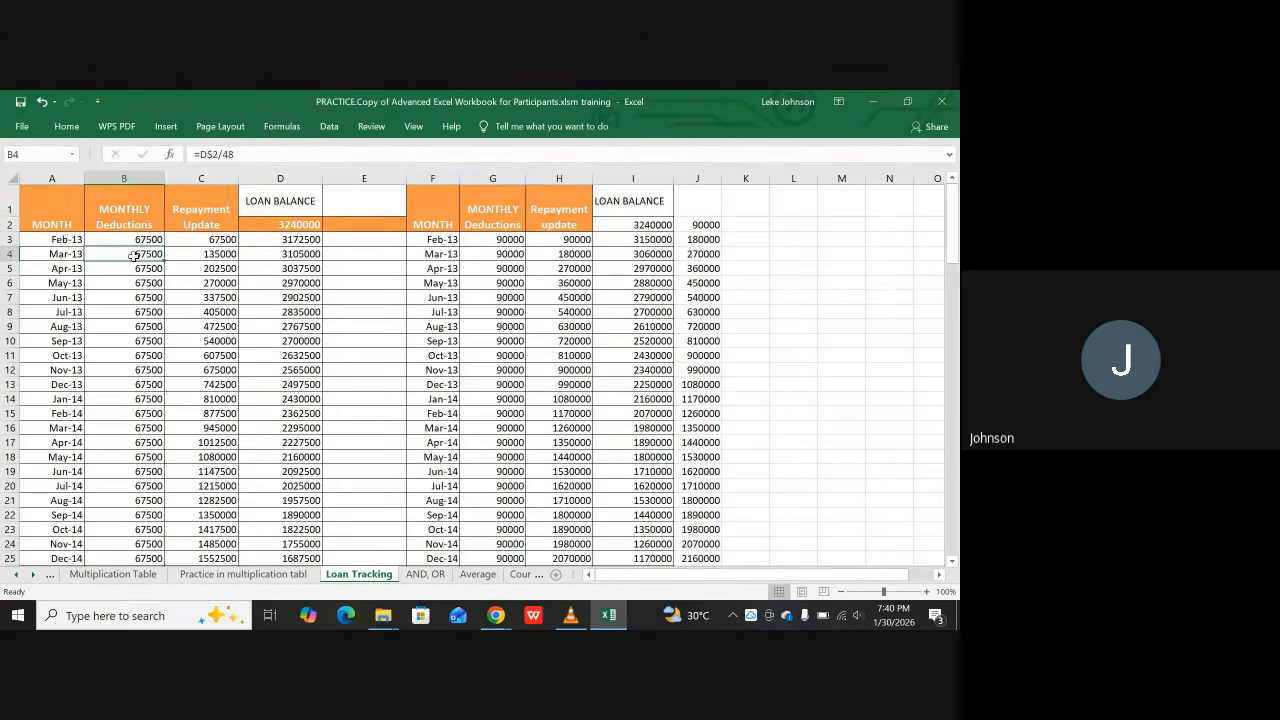
left_click(201, 252)
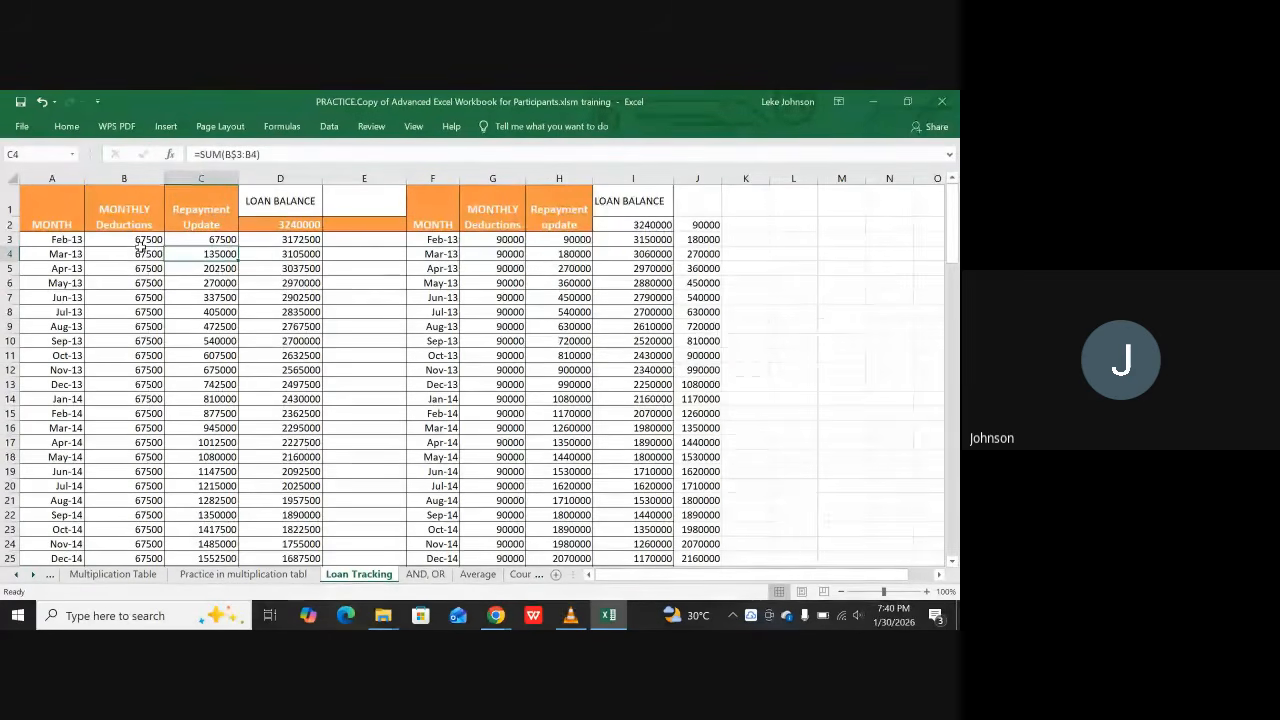
left_click(8, 239)
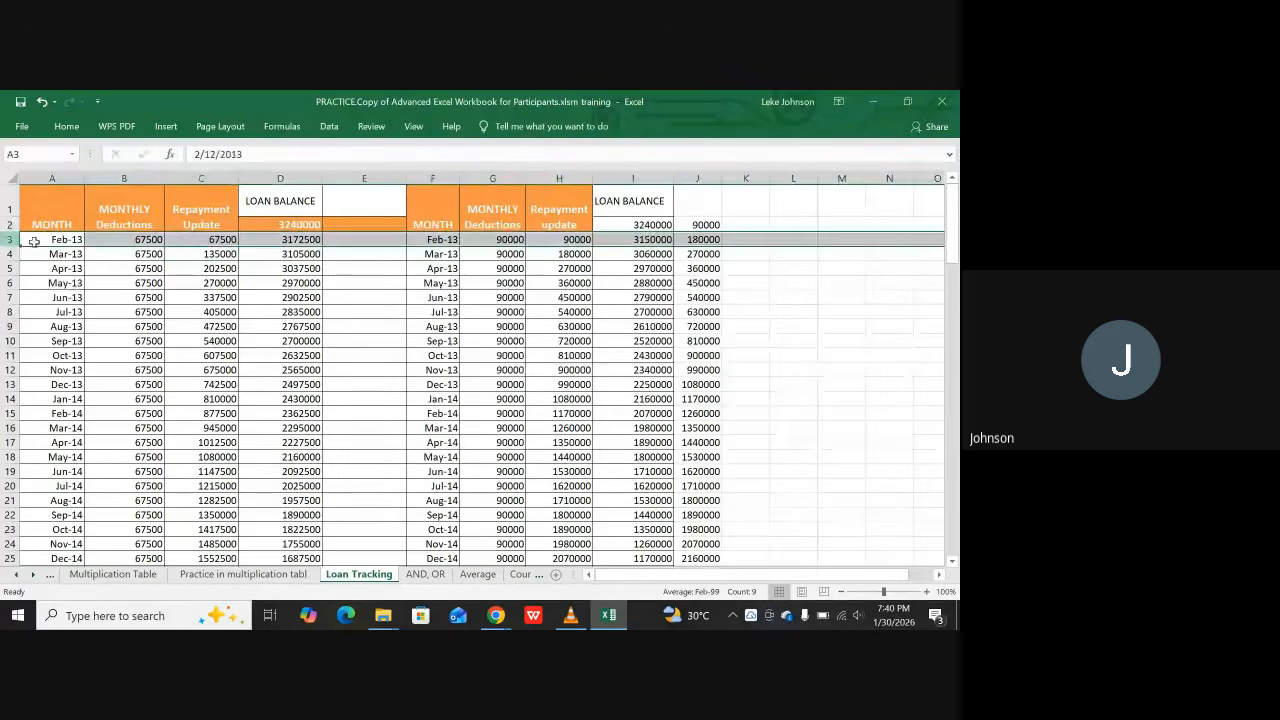
left_click(138, 239)
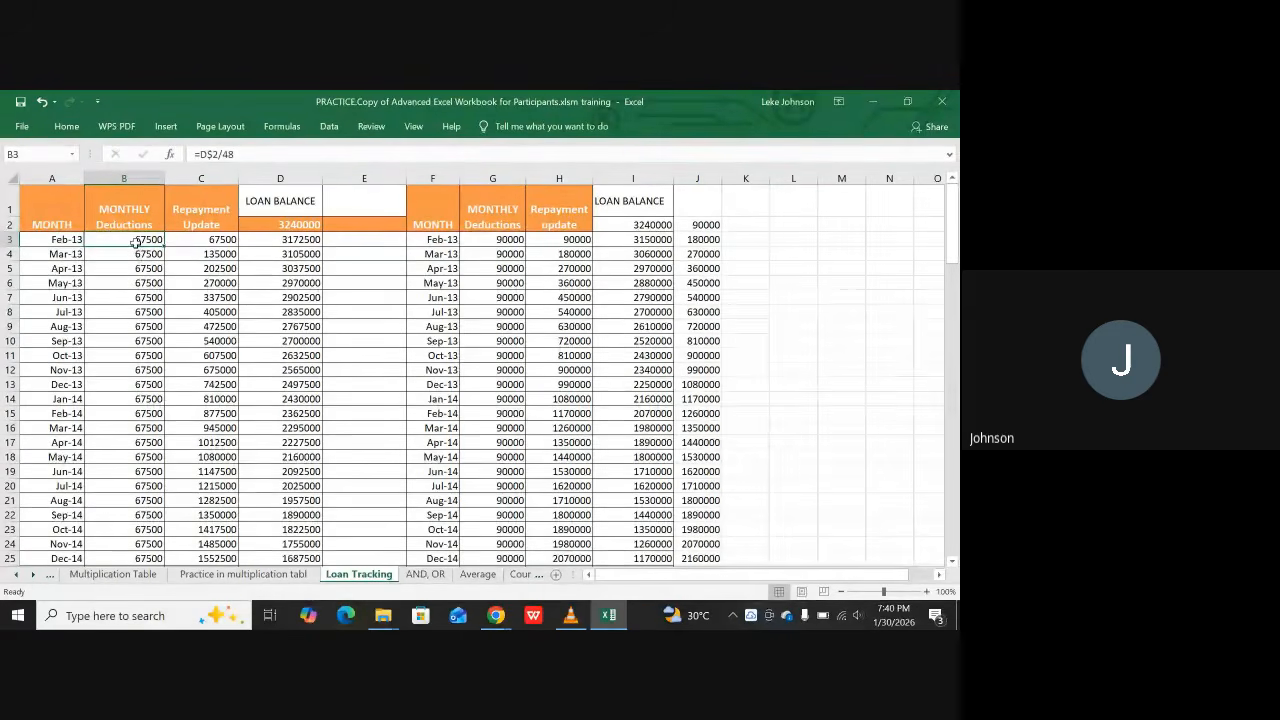
left_click_drag(135, 240, 124, 266)
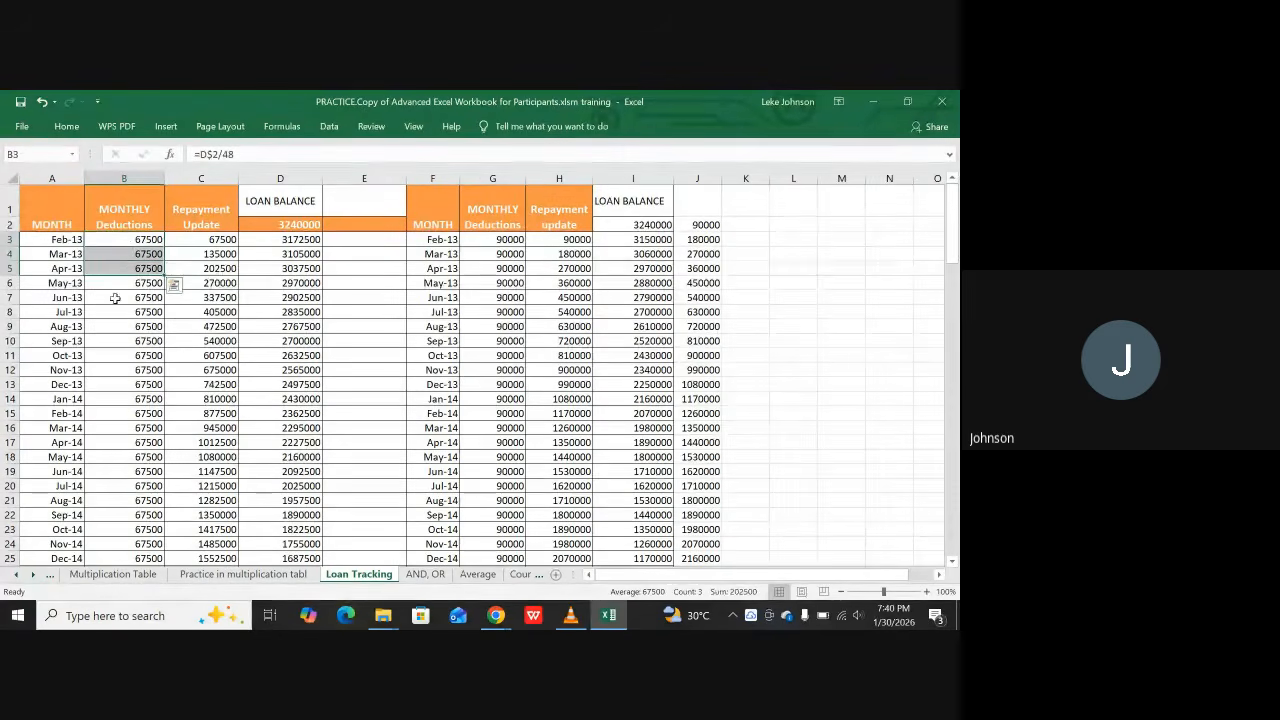
left_click(233, 268)
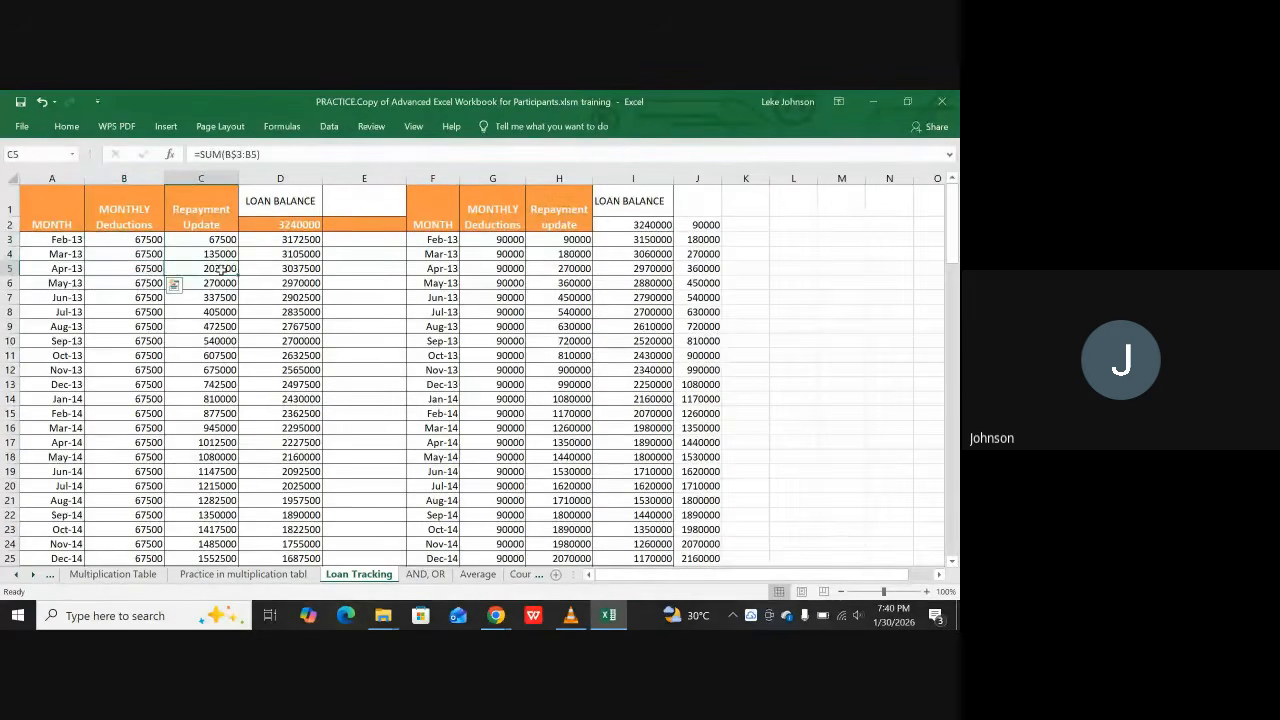
Step: Compare the monthly deduction formulas in B3 and B4 with the loan amount in D2 and the Repayment Update in C3
left_click(146, 241)
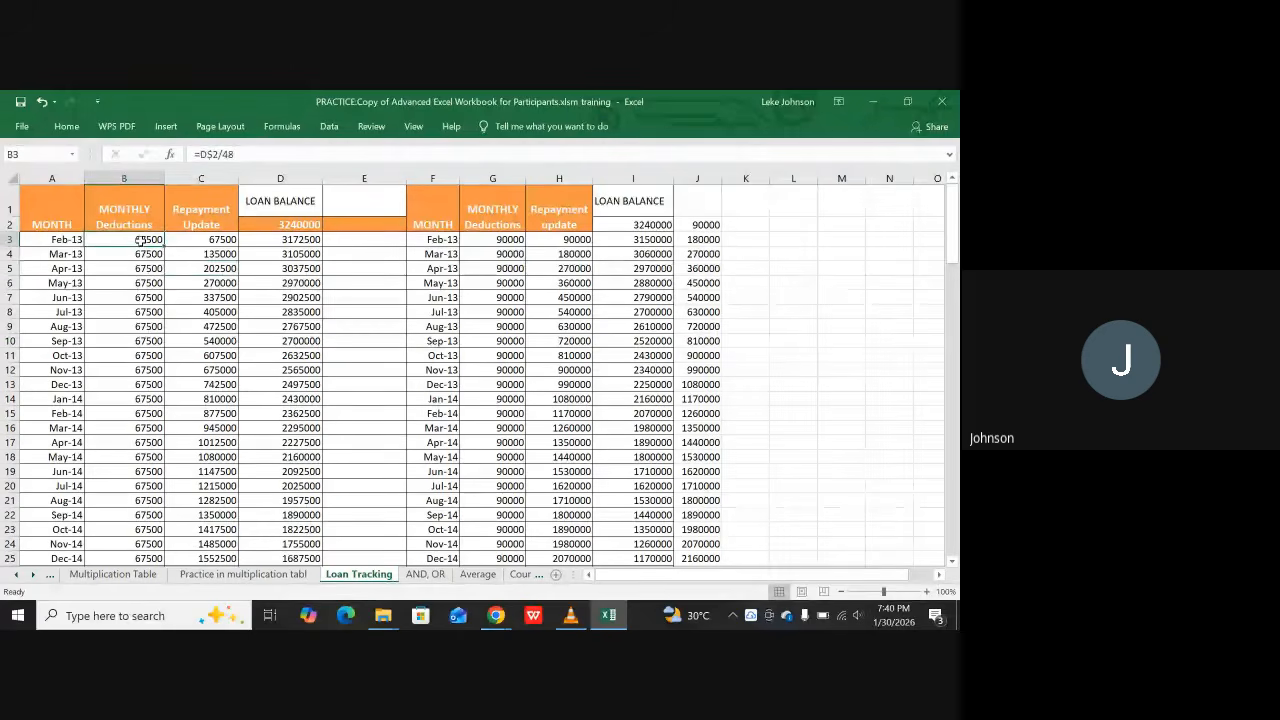
left_click(220, 248)
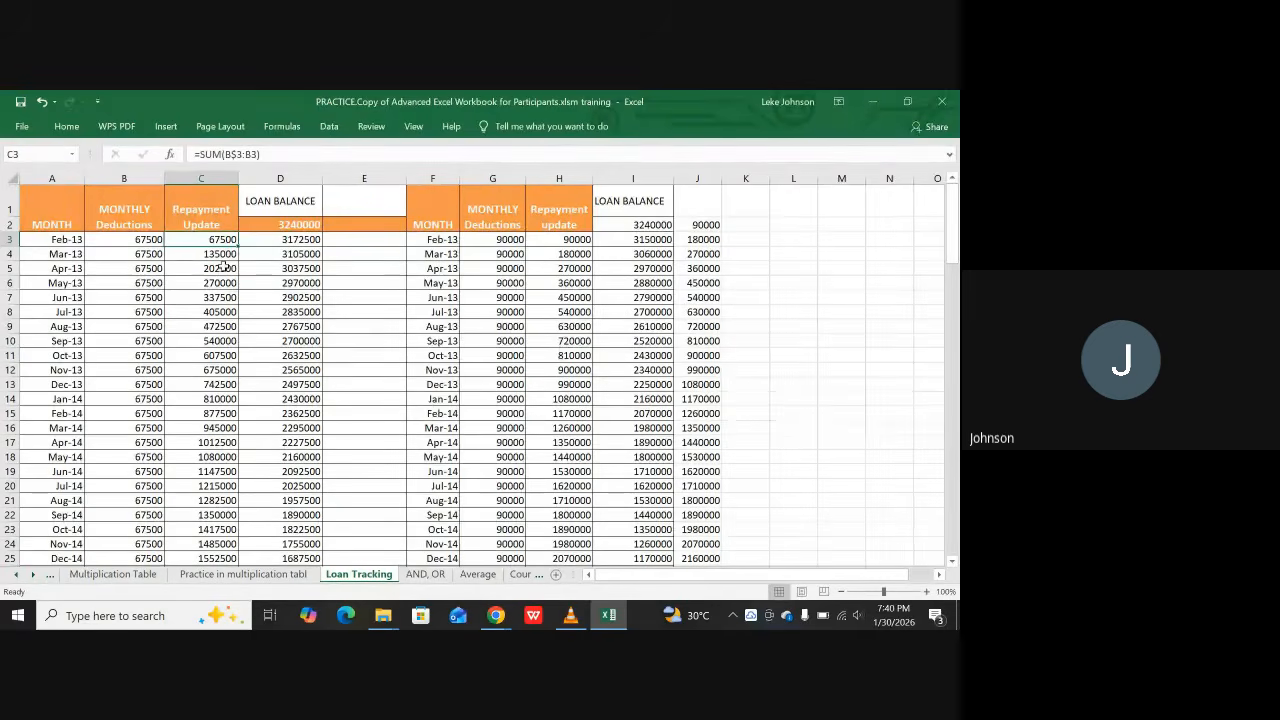
left_click(134, 245)
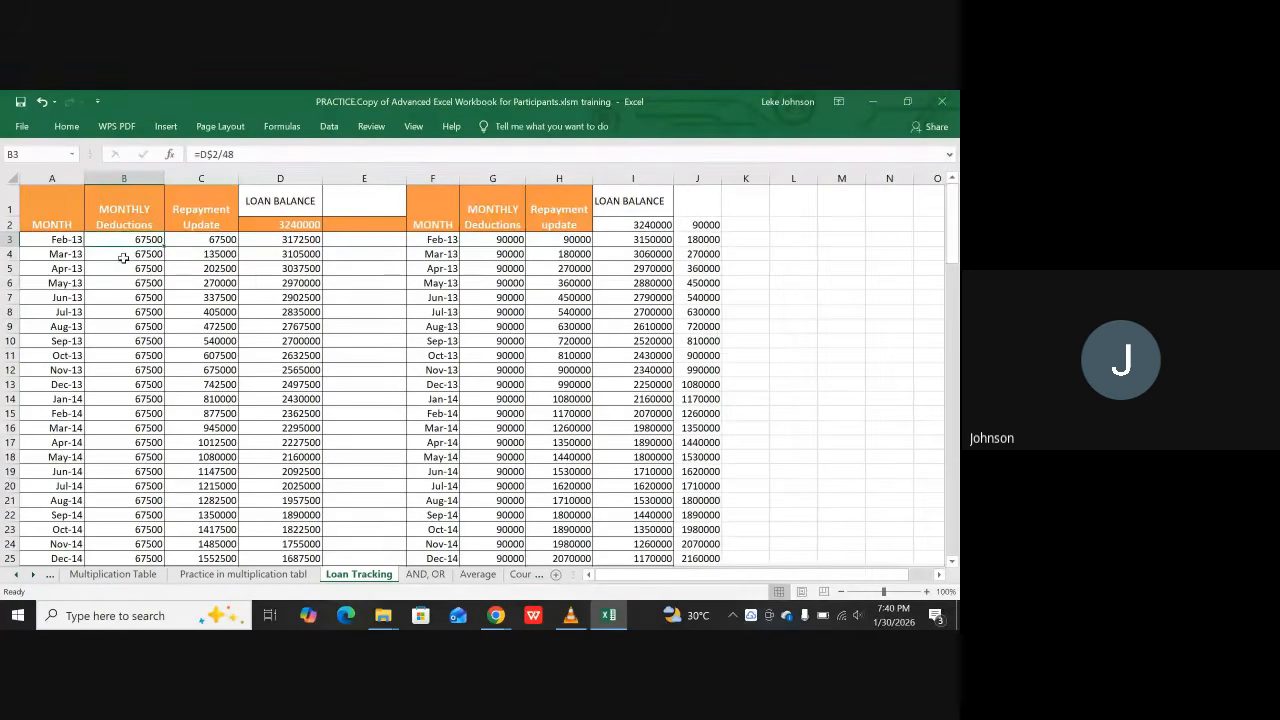
left_click(287, 225)
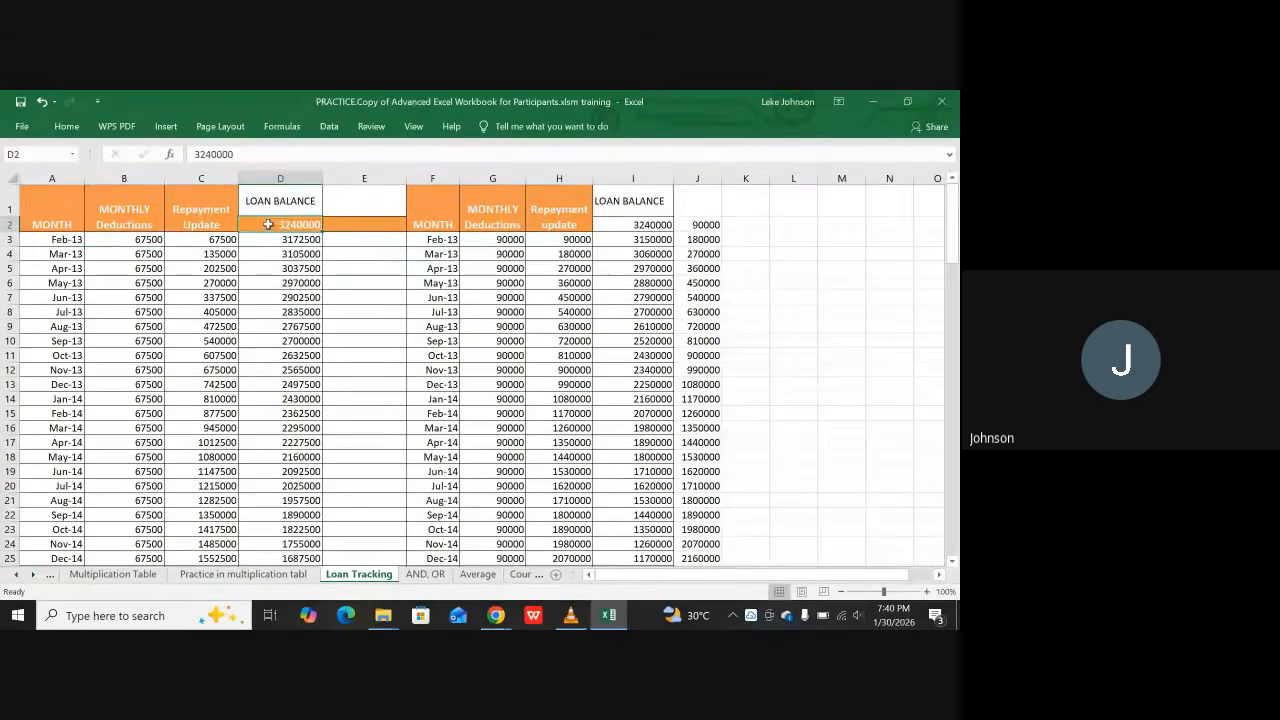
left_click(130, 254)
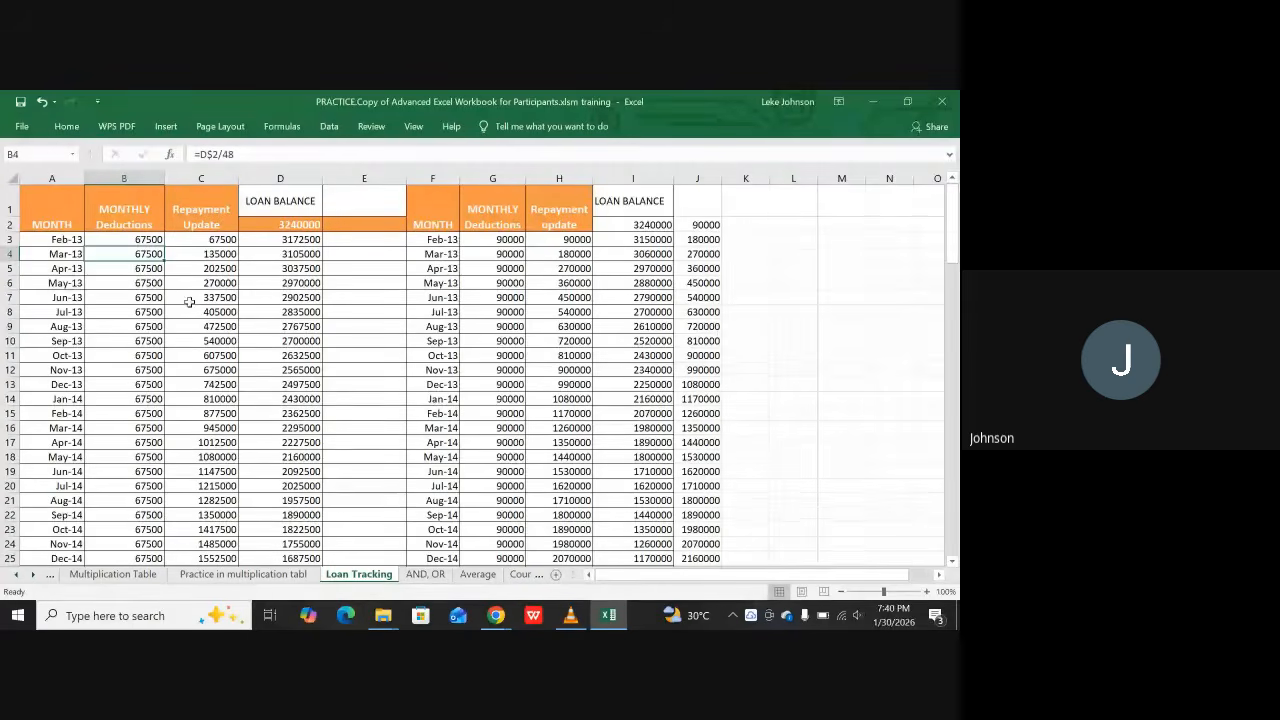
Step: Highlight the first two monthly deductions in B3:B4, compare them with the SUM formula in C4, and review the cumulative repayments below
left_click(132, 240)
left_click(130, 254)
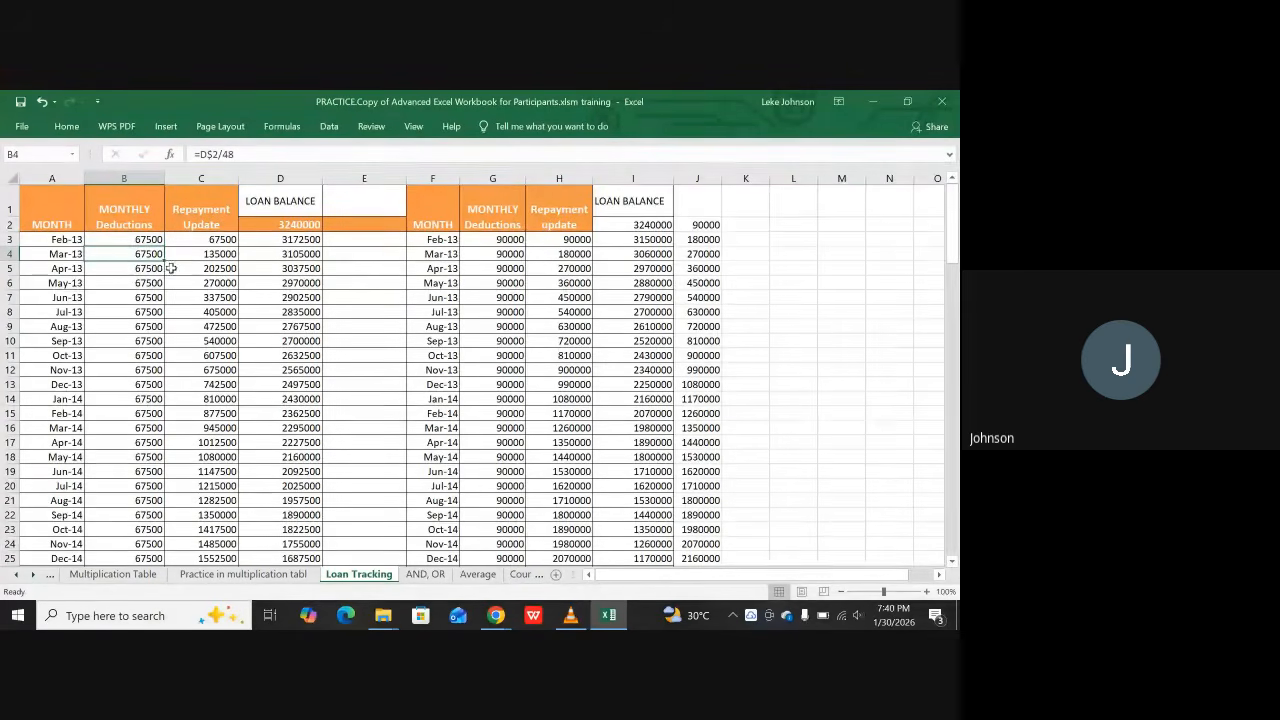
left_click(139, 240)
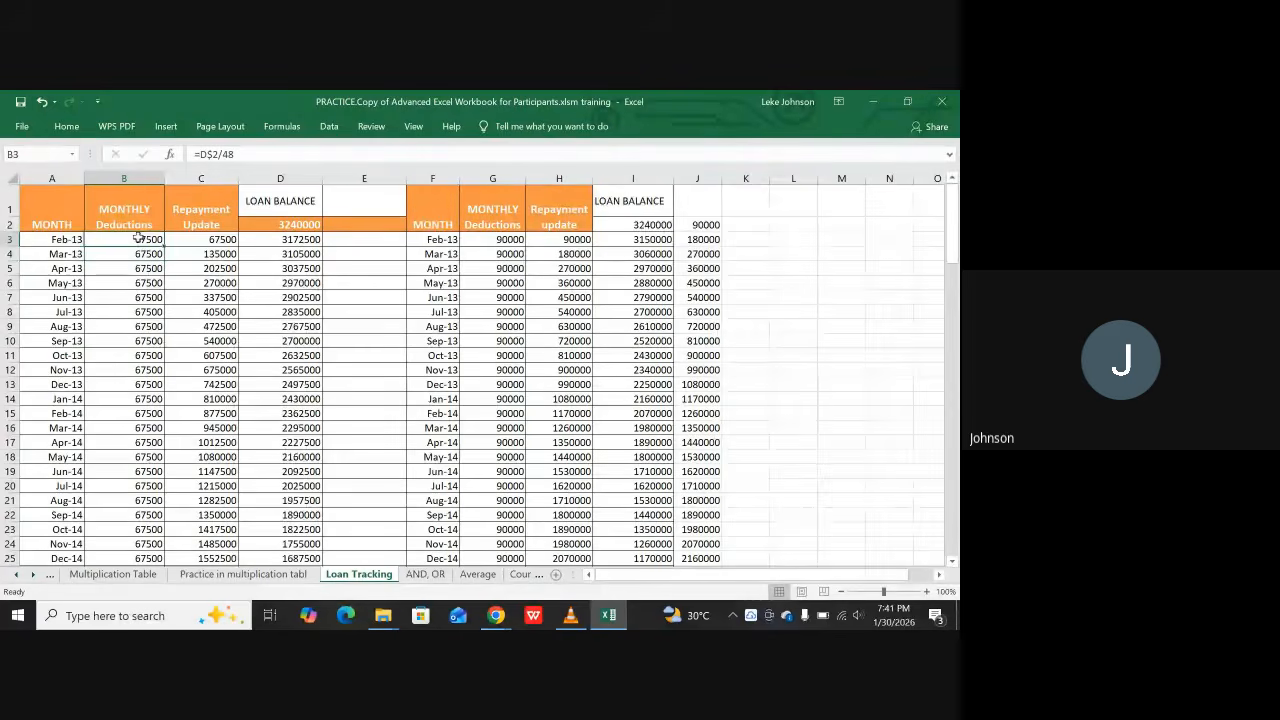
left_click_drag(139, 243, 140, 254)
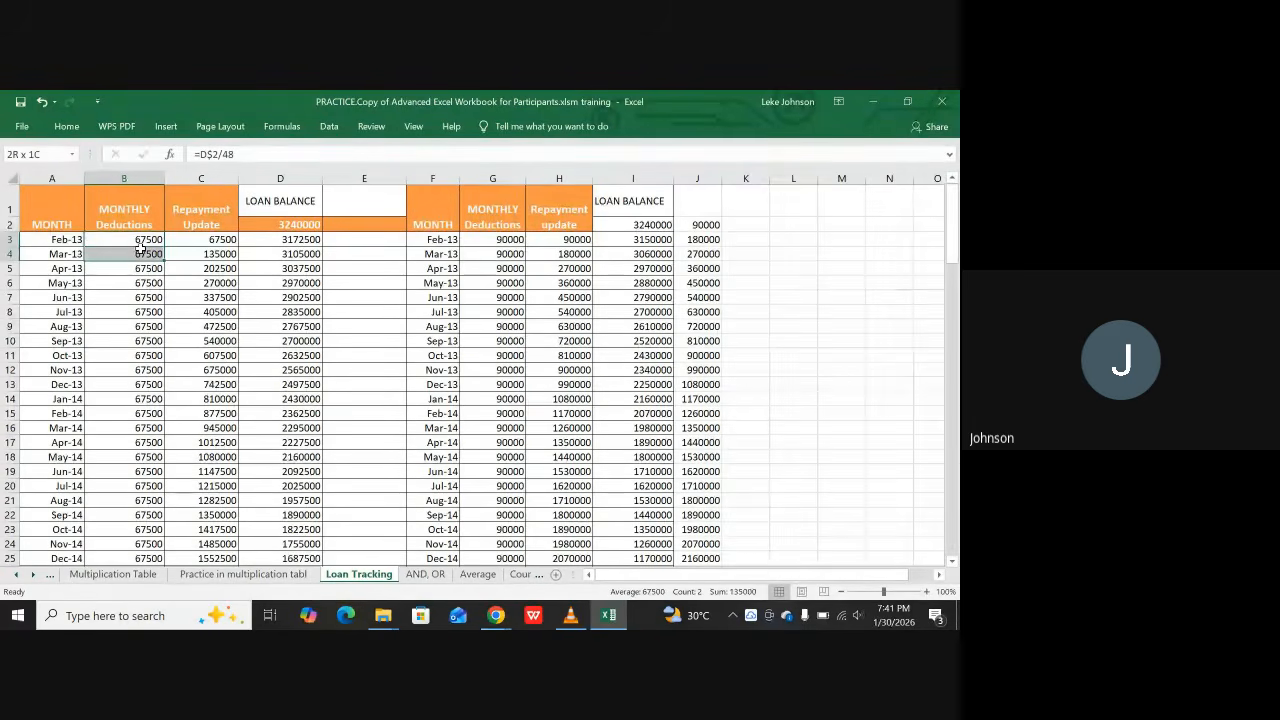
left_click(203, 254)
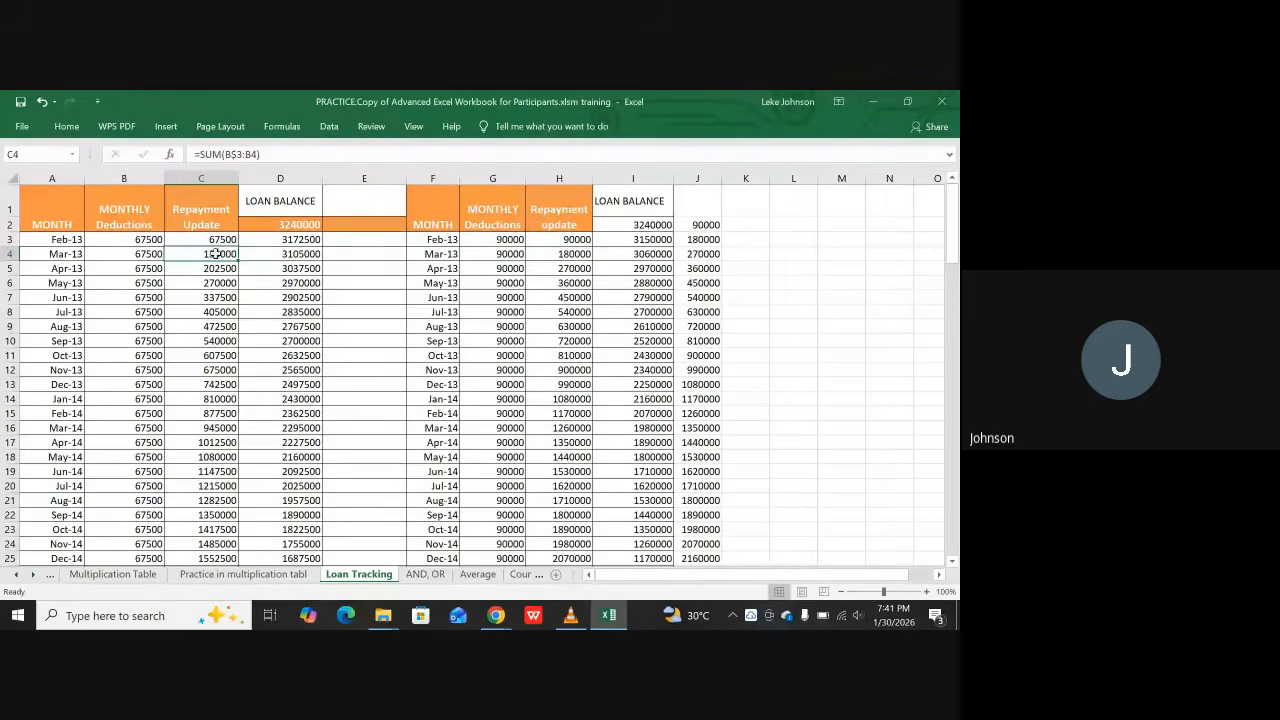
scroll(202, 420, "down", 3)
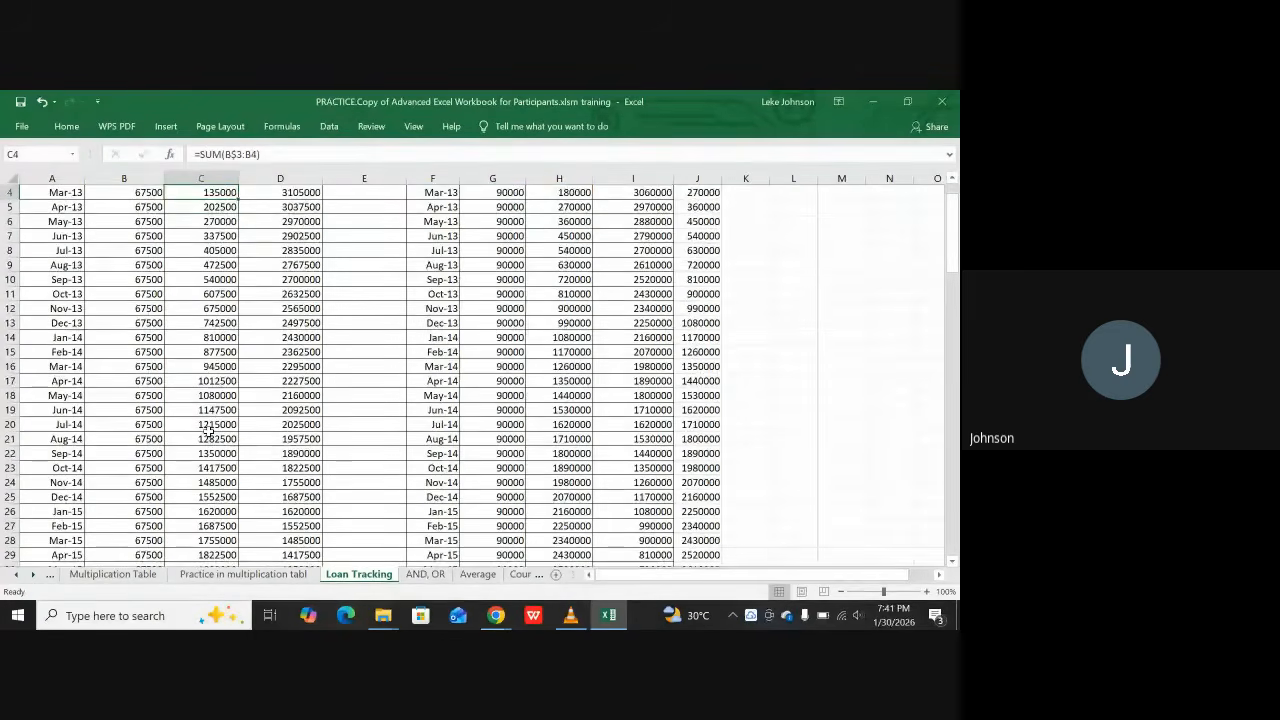
scroll(210, 443, "down", 1)
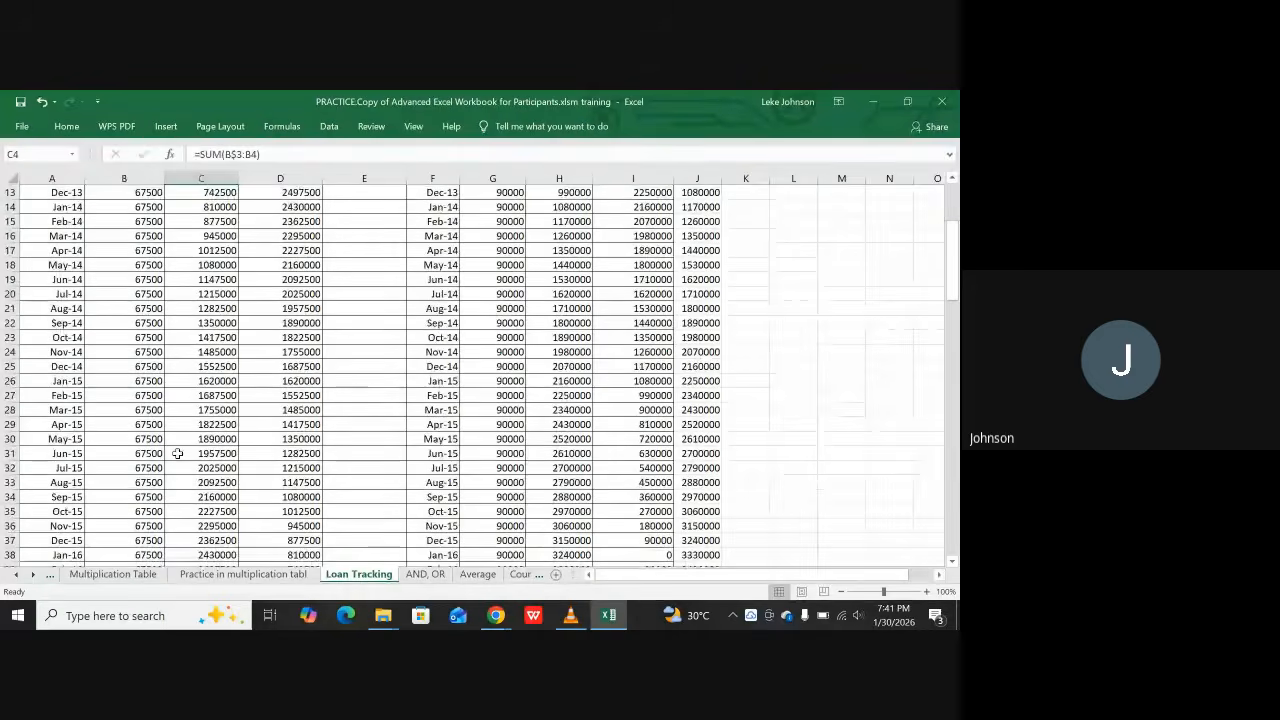
scroll(187, 431, "up", 4)
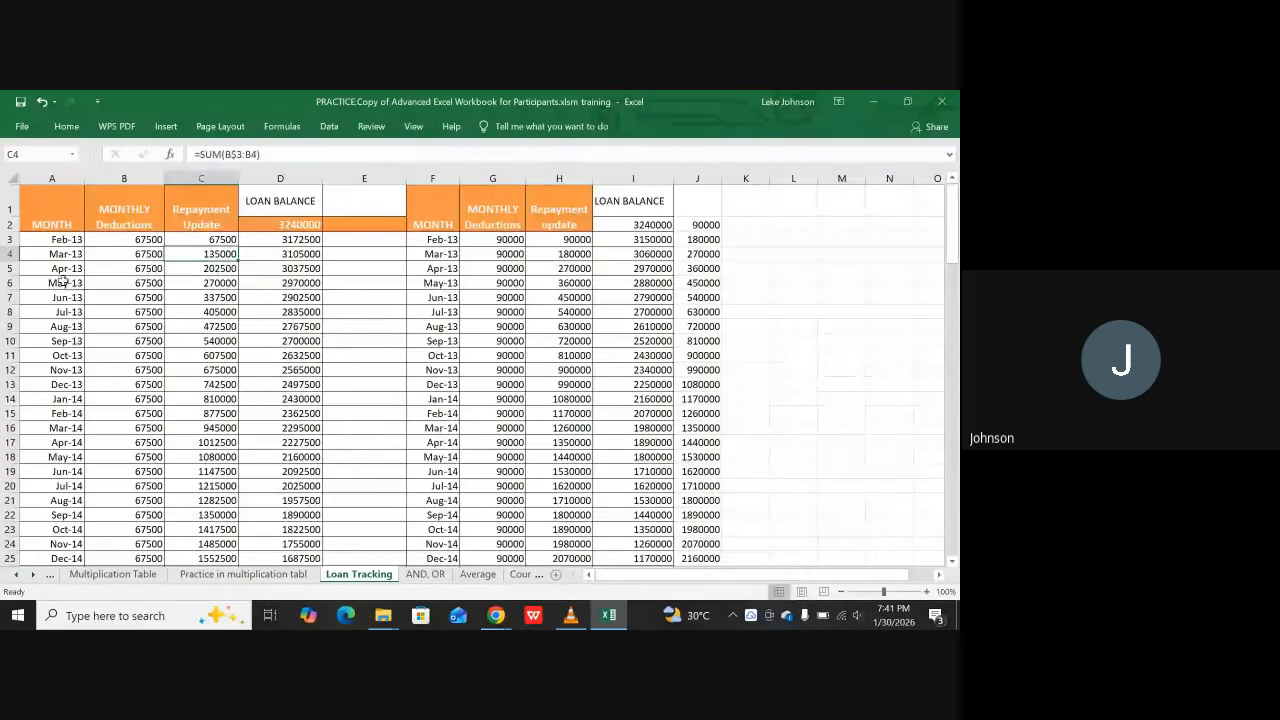
Step: Highlight the Feb-13 row and examine the Nov-13 cumulative repayment formula in C12
left_click(8, 240)
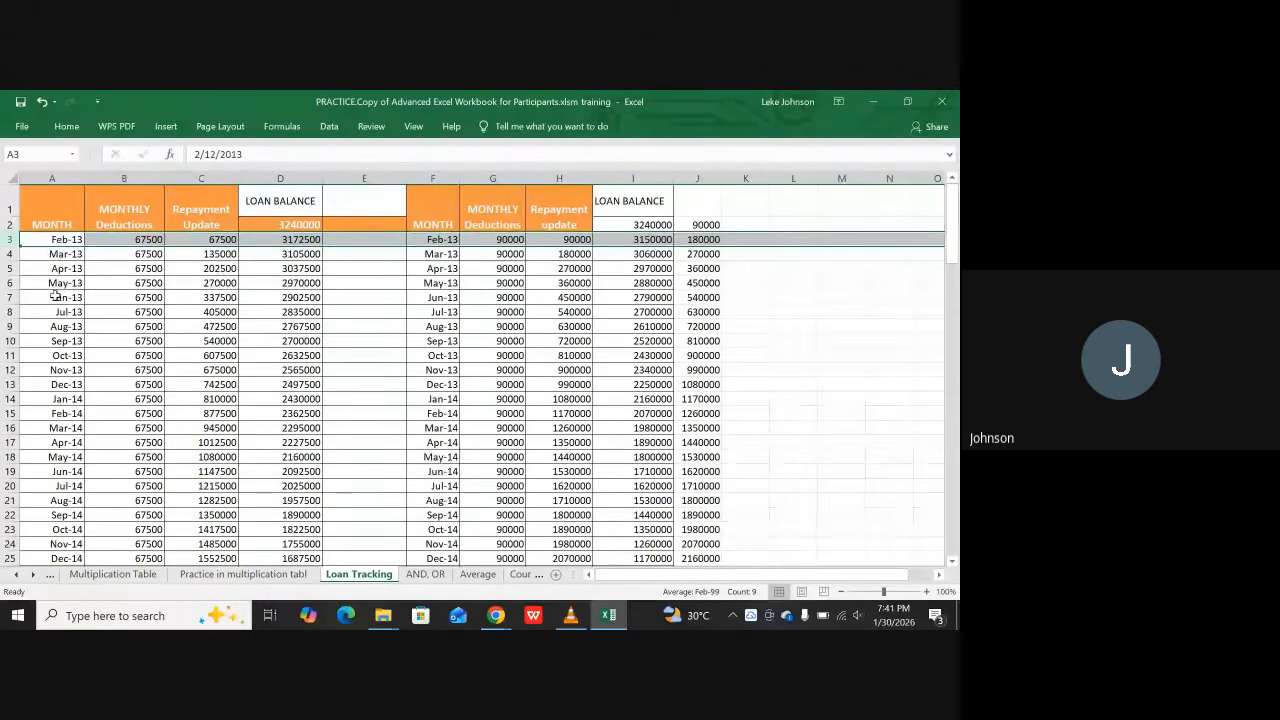
left_click(58, 370)
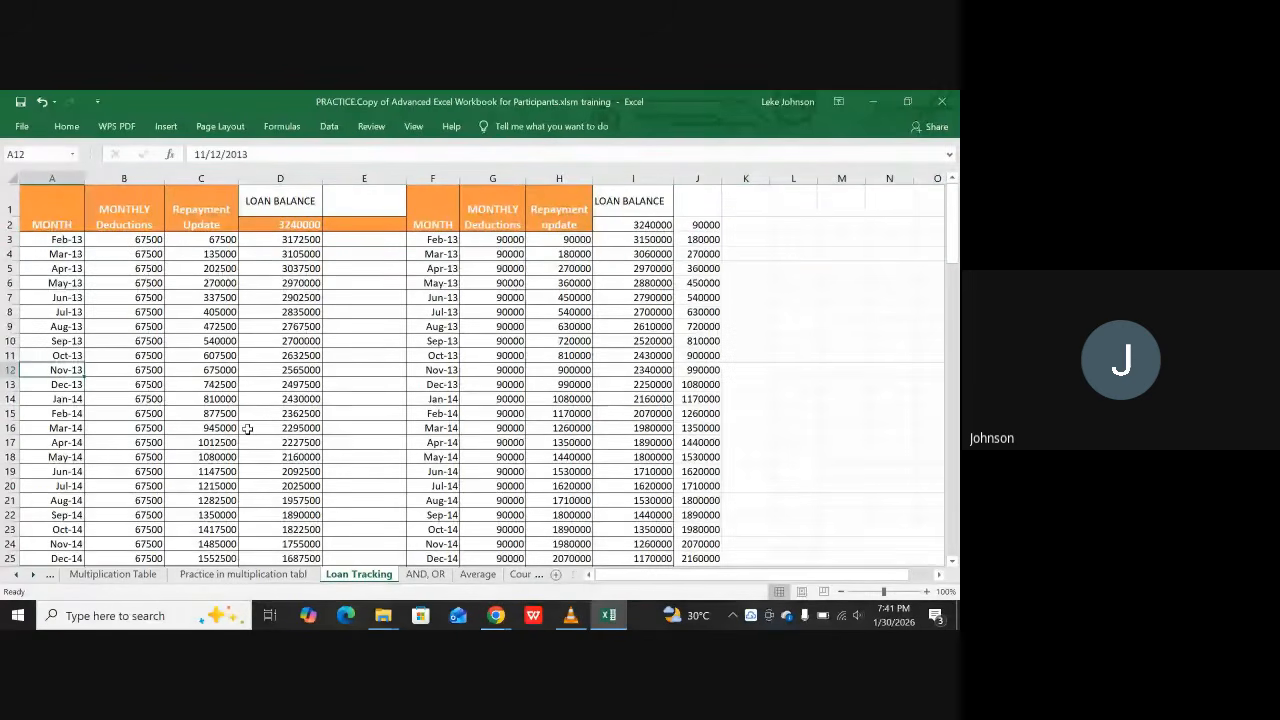
key("Right")
key("Right")
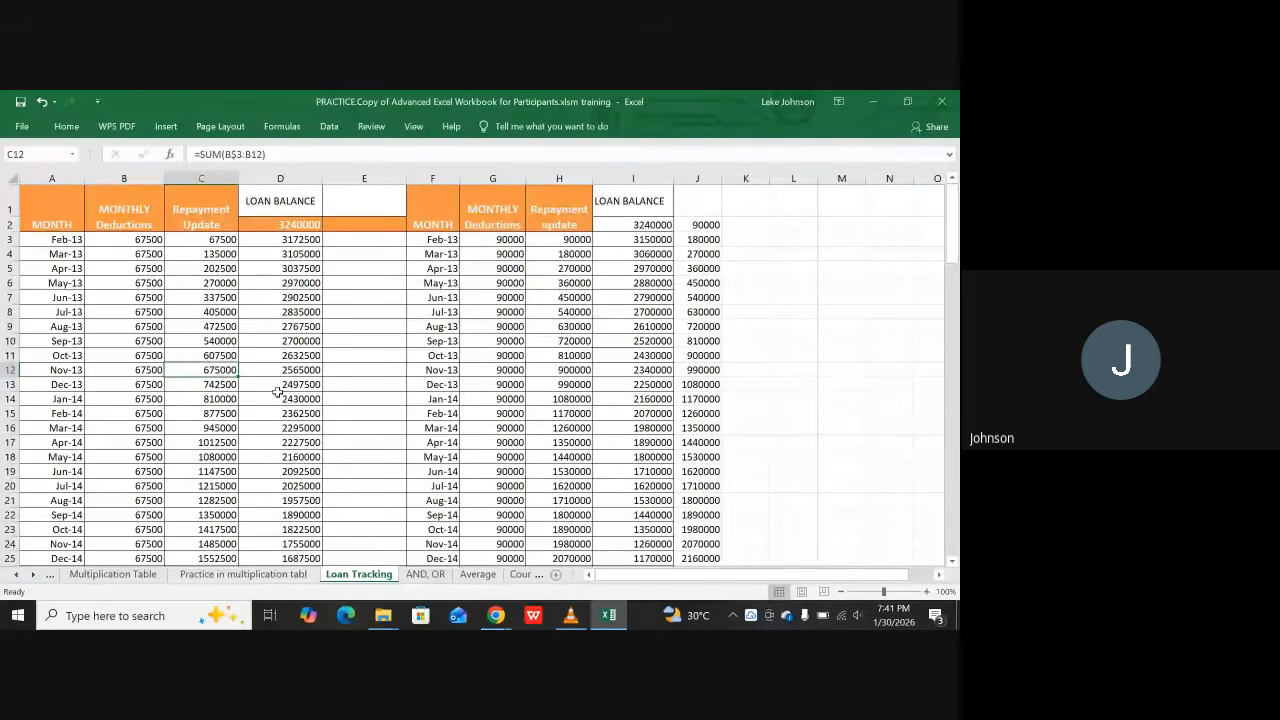
Step: Trace the loan balance formula in D3 to the loan amount in D2 and the cumulative repayment in C3
left_click(290, 242)
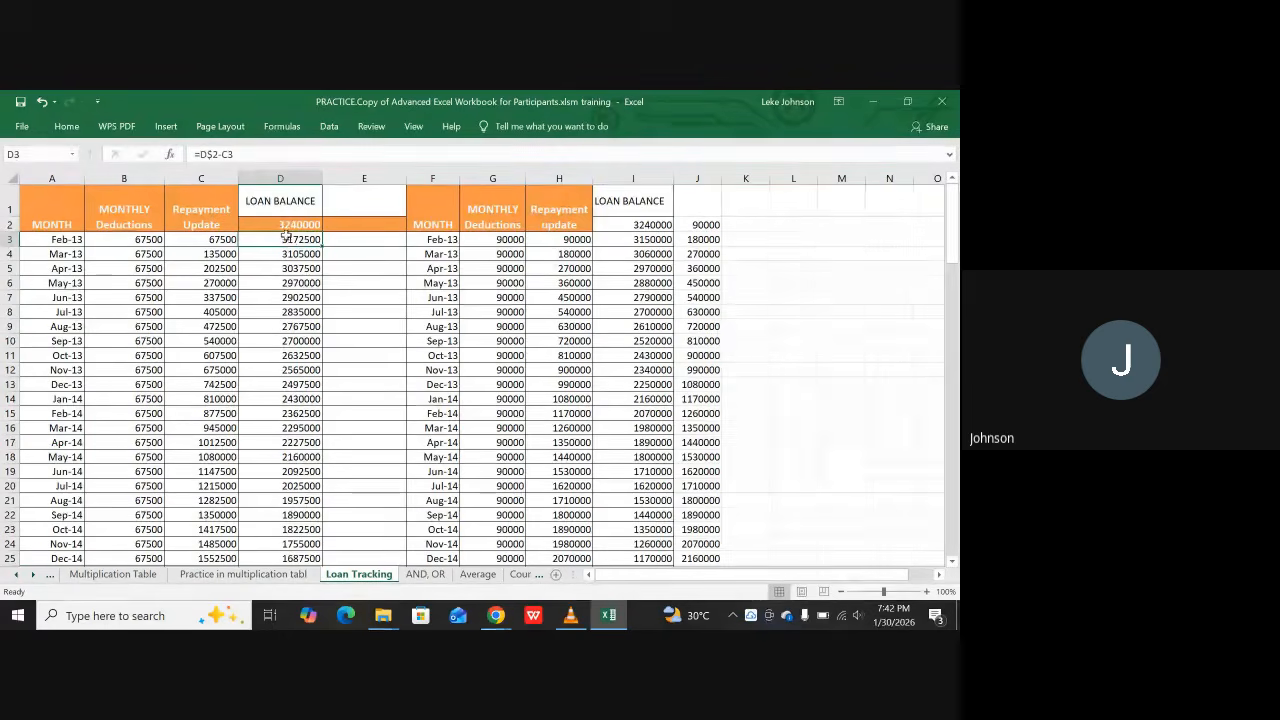
left_click(287, 227)
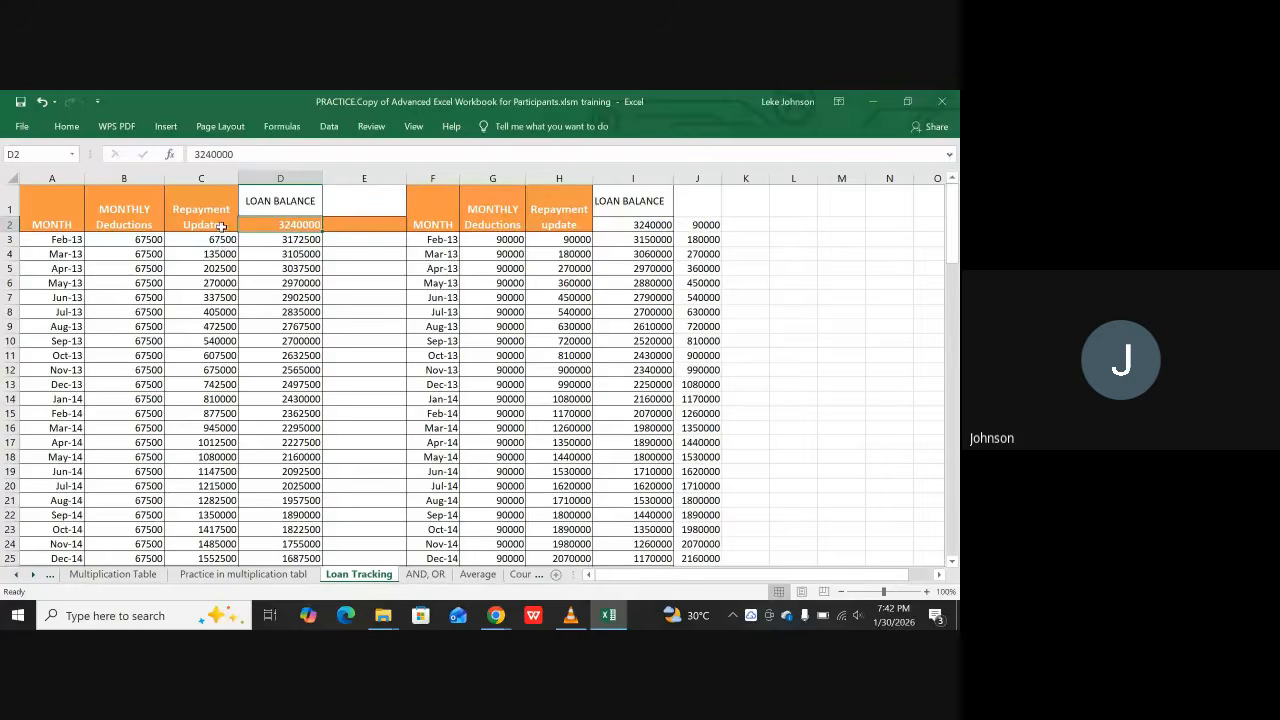
left_click(138, 243)
left_click(209, 240)
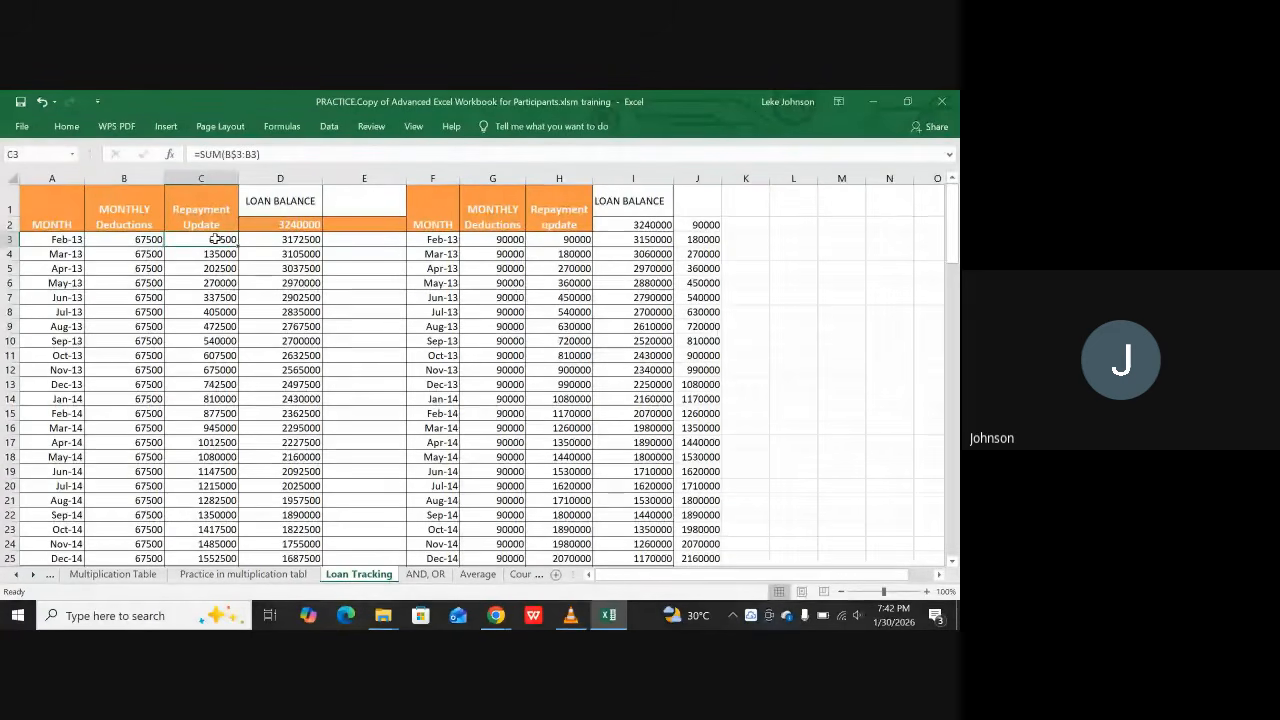
key("Up")
key("Right")
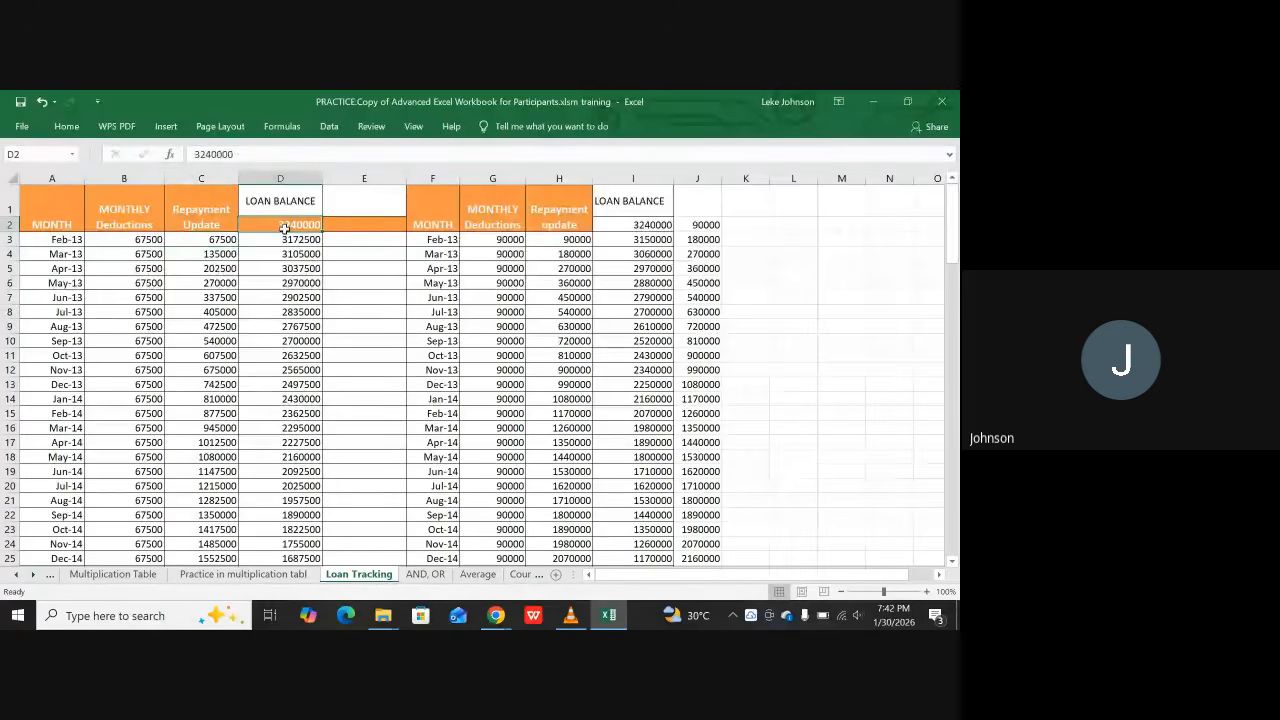
left_click(208, 240)
left_click(273, 242)
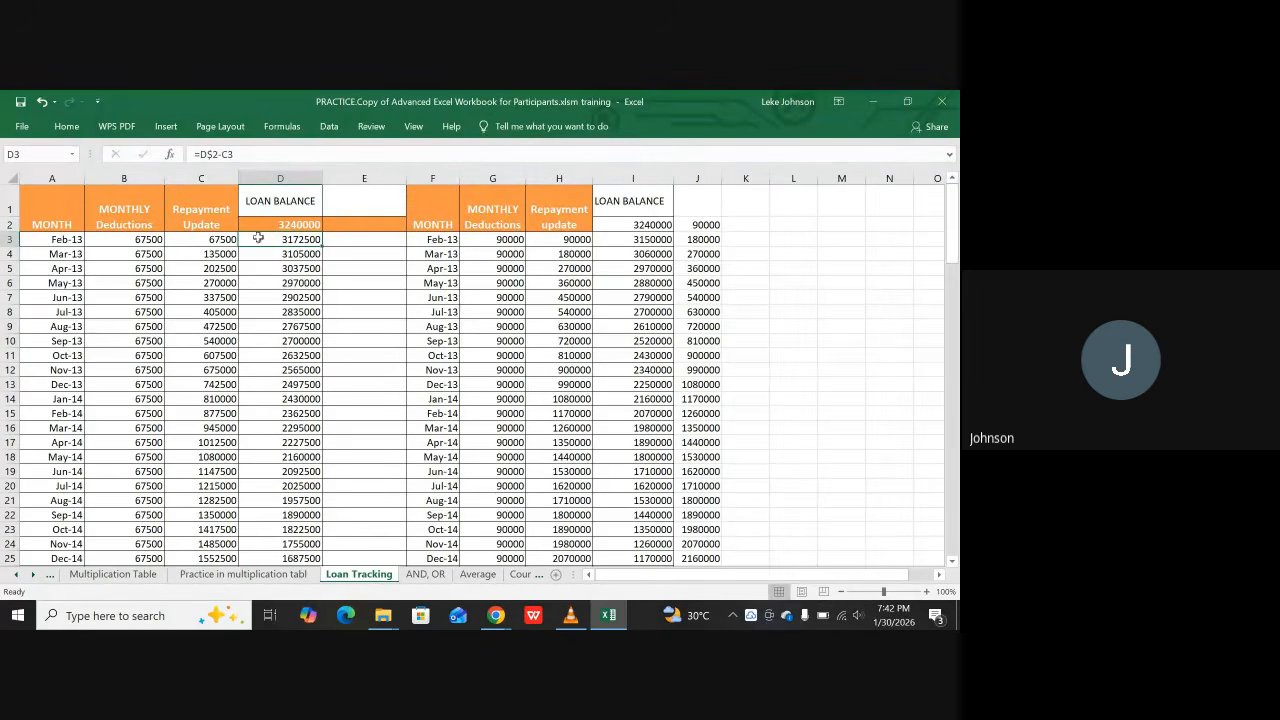
Step: Compare the loan amount in D2 with the repayments in C3:C4, review the declining balances, and inspect the balance formula in D5
left_click(298, 226)
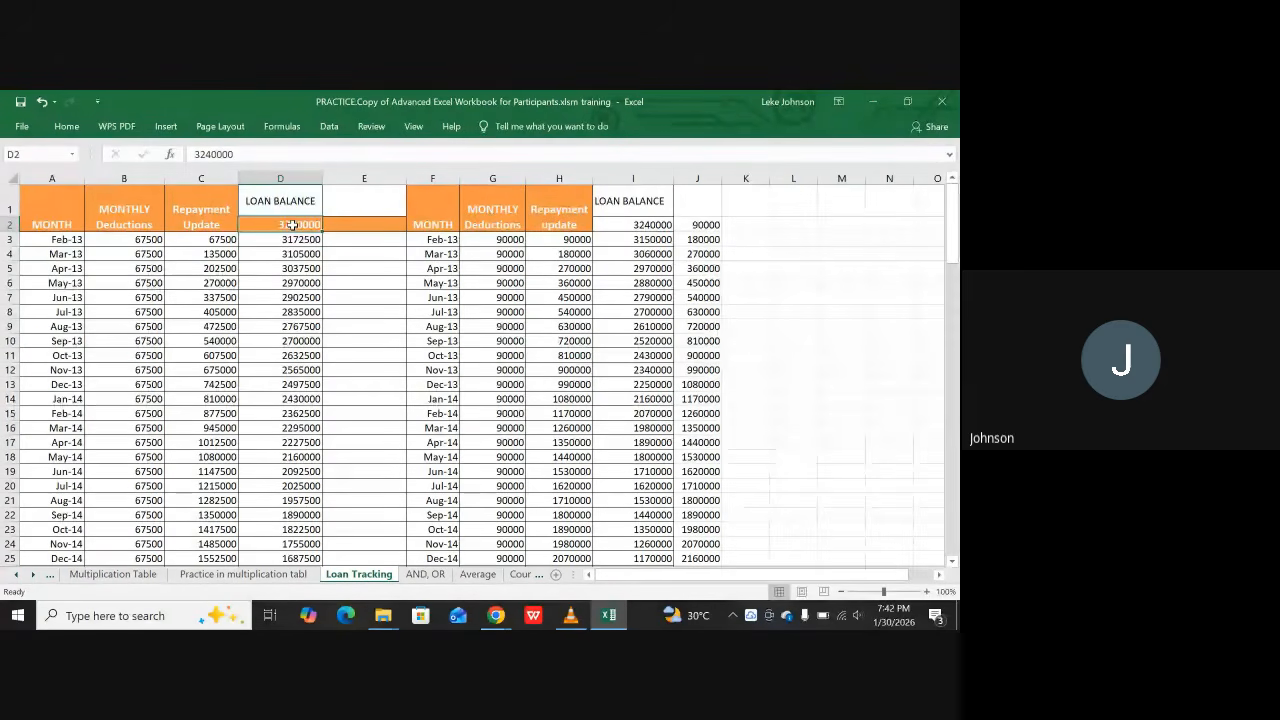
left_click(218, 244)
left_click(220, 253)
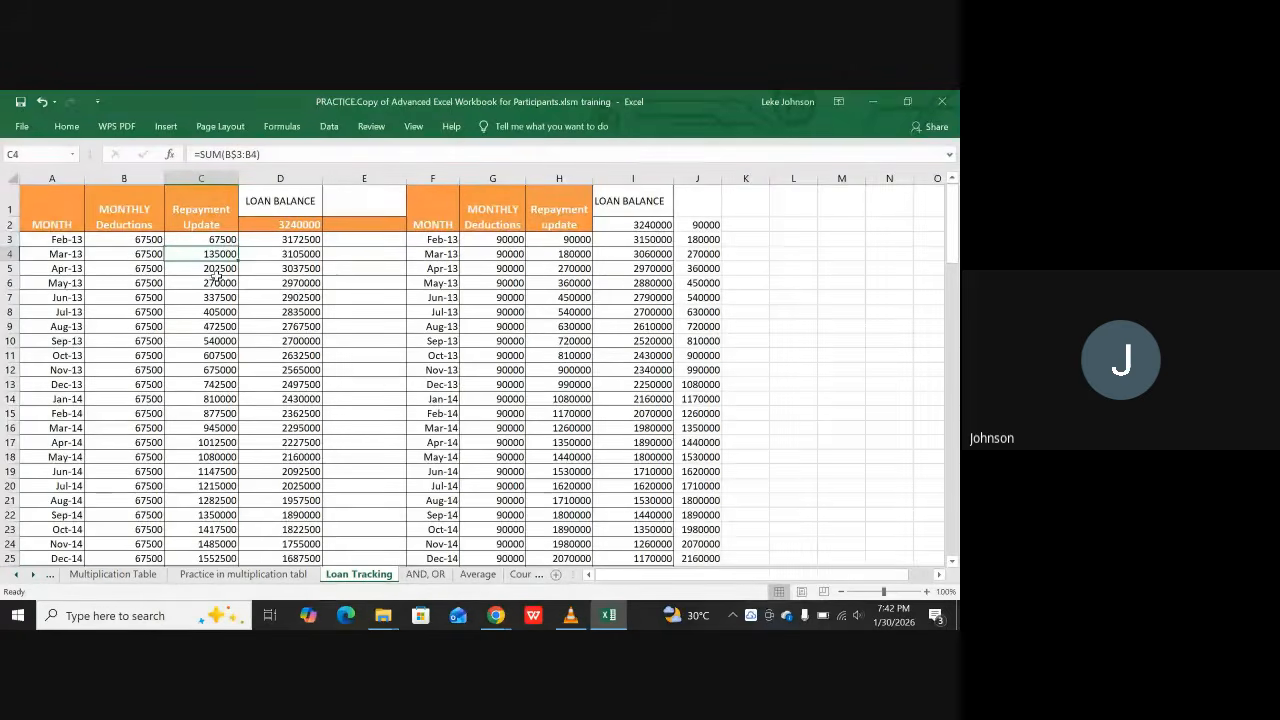
scroll(308, 268, "down", 11)
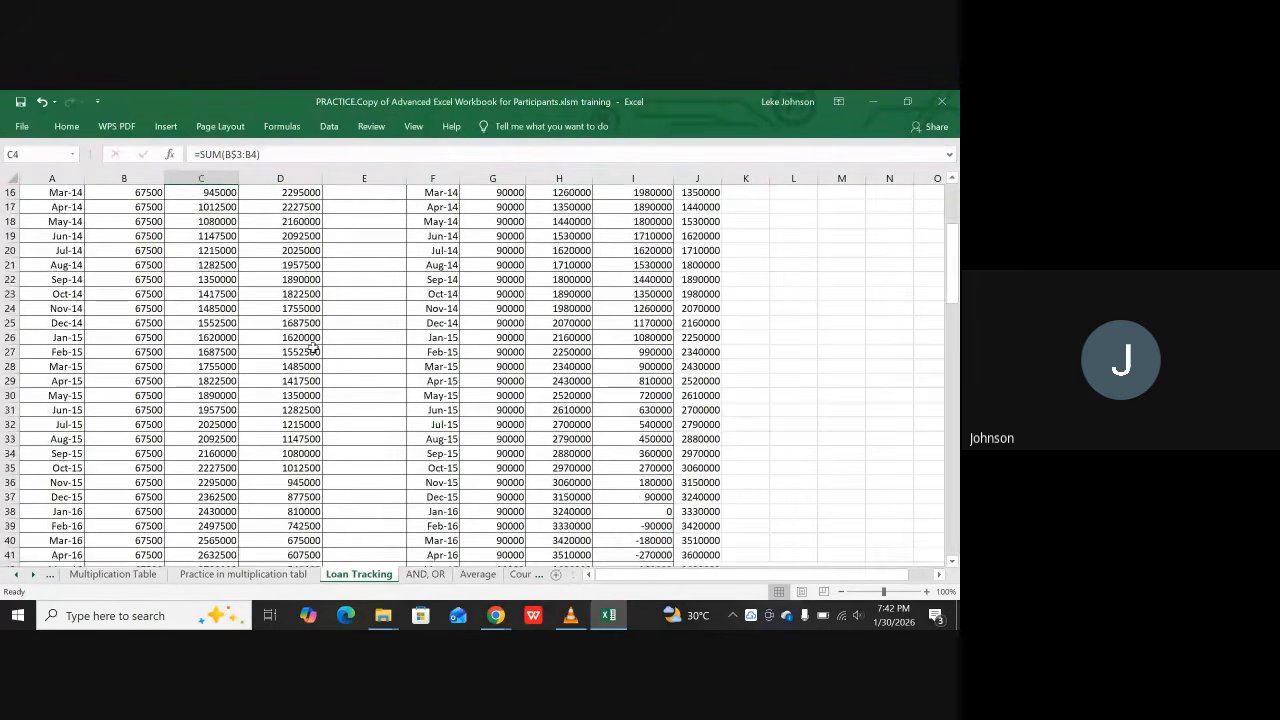
scroll(313, 352, "up", 11)
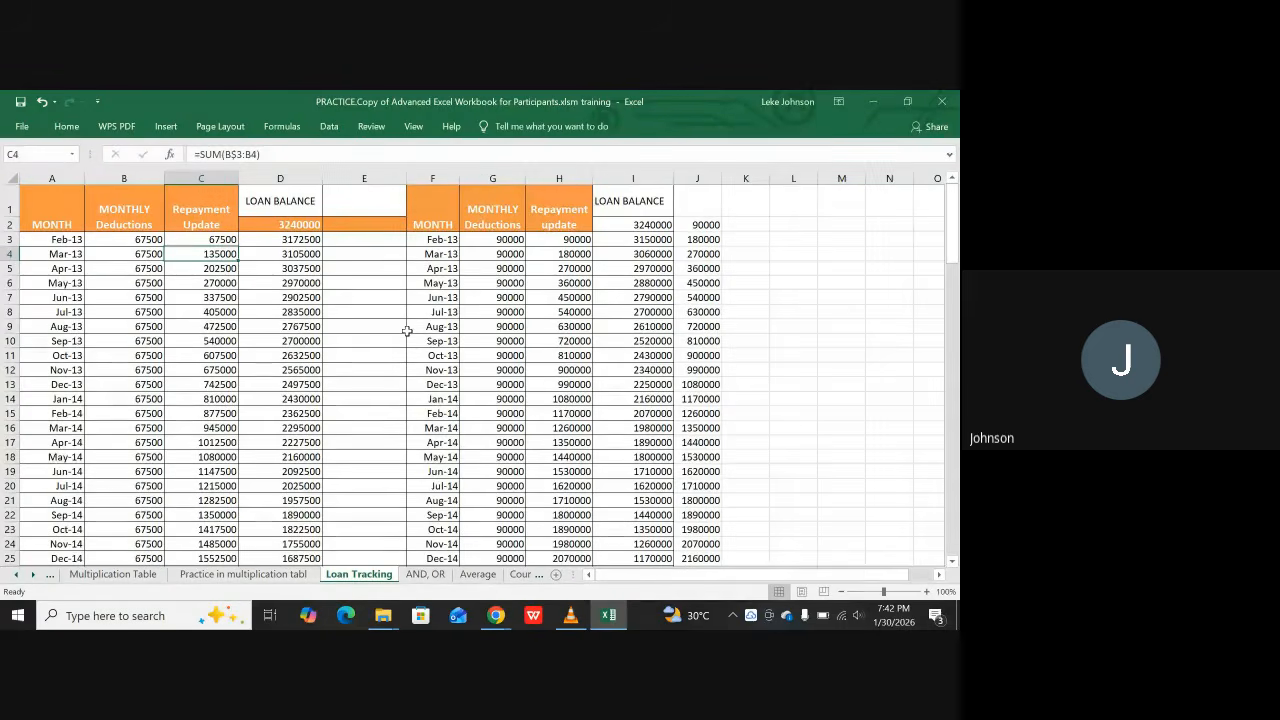
left_click(303, 225)
left_click(307, 241)
left_click(283, 267)
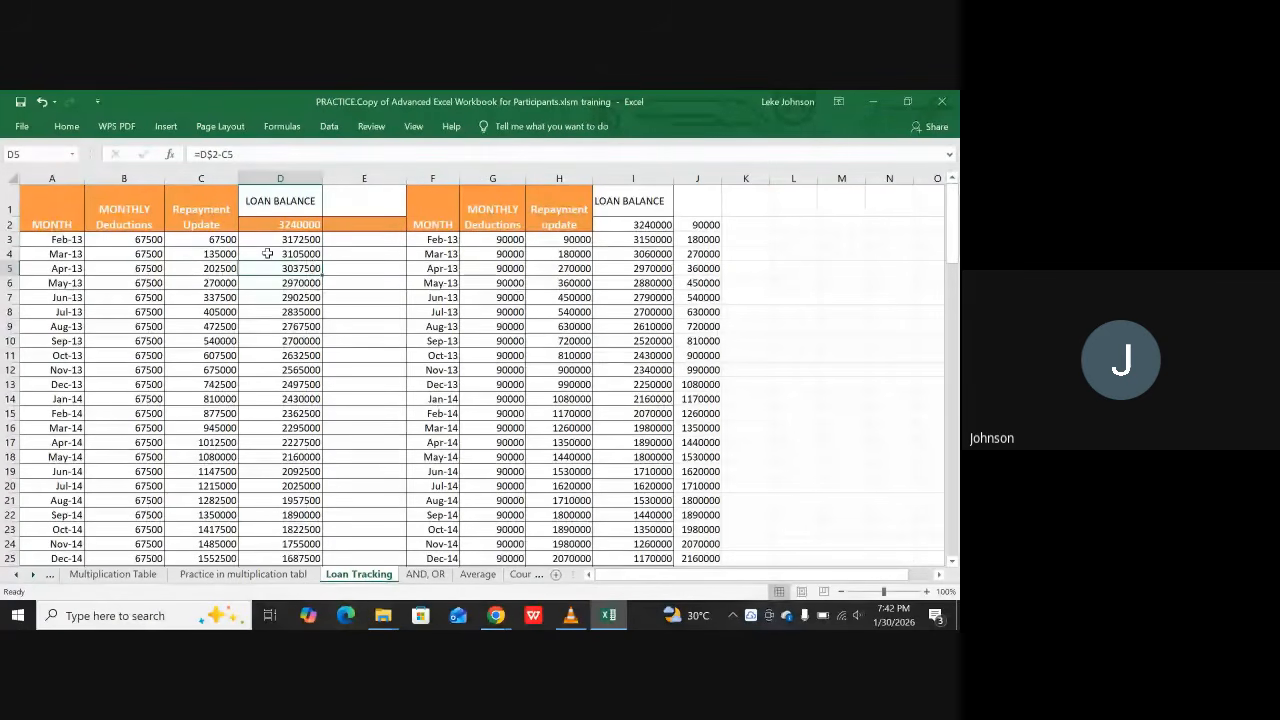
Step: Recheck how the Repayment Update in C4 accumulates the monthly deductions in B3:B4, and review the following months of the schedule
left_click(217, 242)
left_click(196, 254)
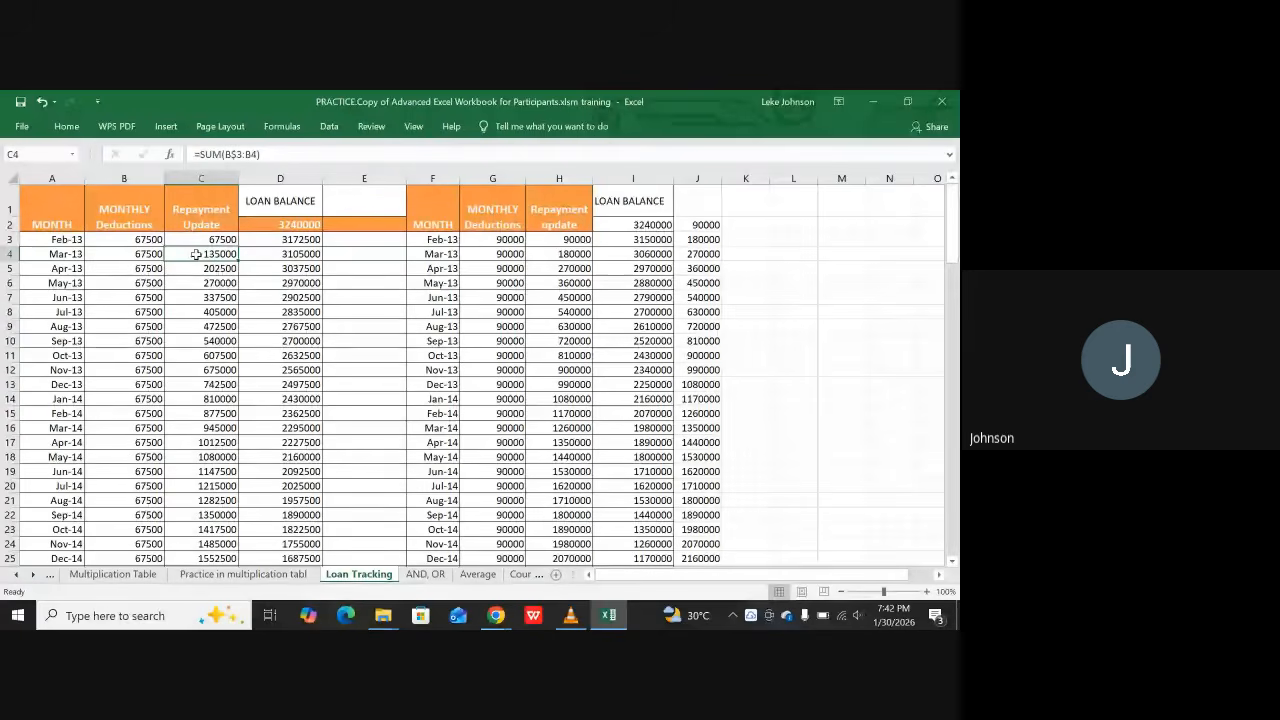
left_click(131, 241)
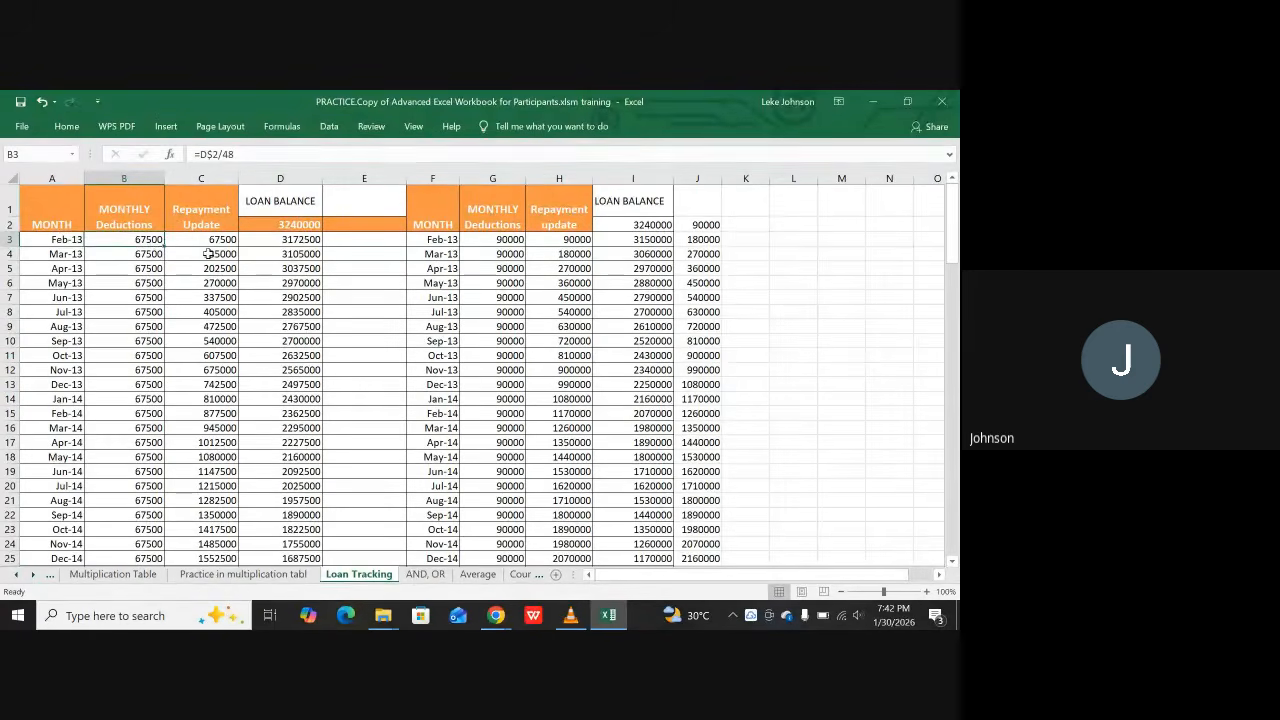
left_click(146, 254)
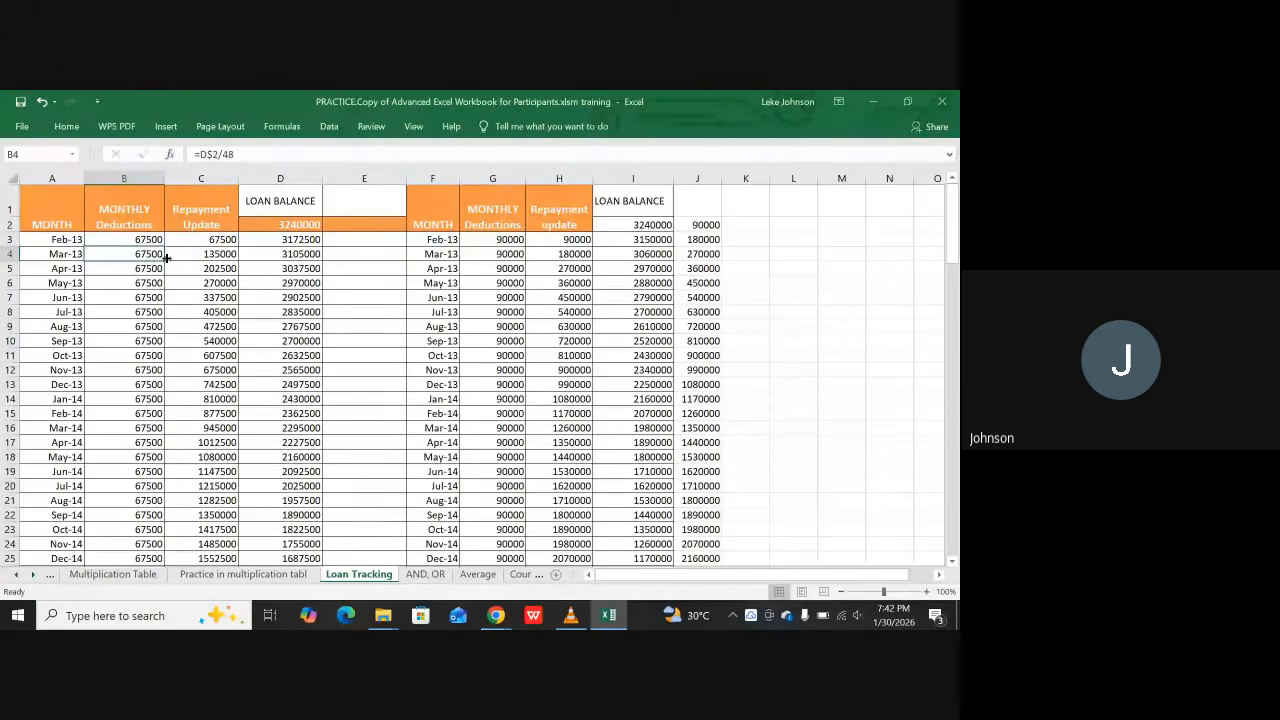
left_click(141, 241)
left_click_drag(141, 241, 147, 249)
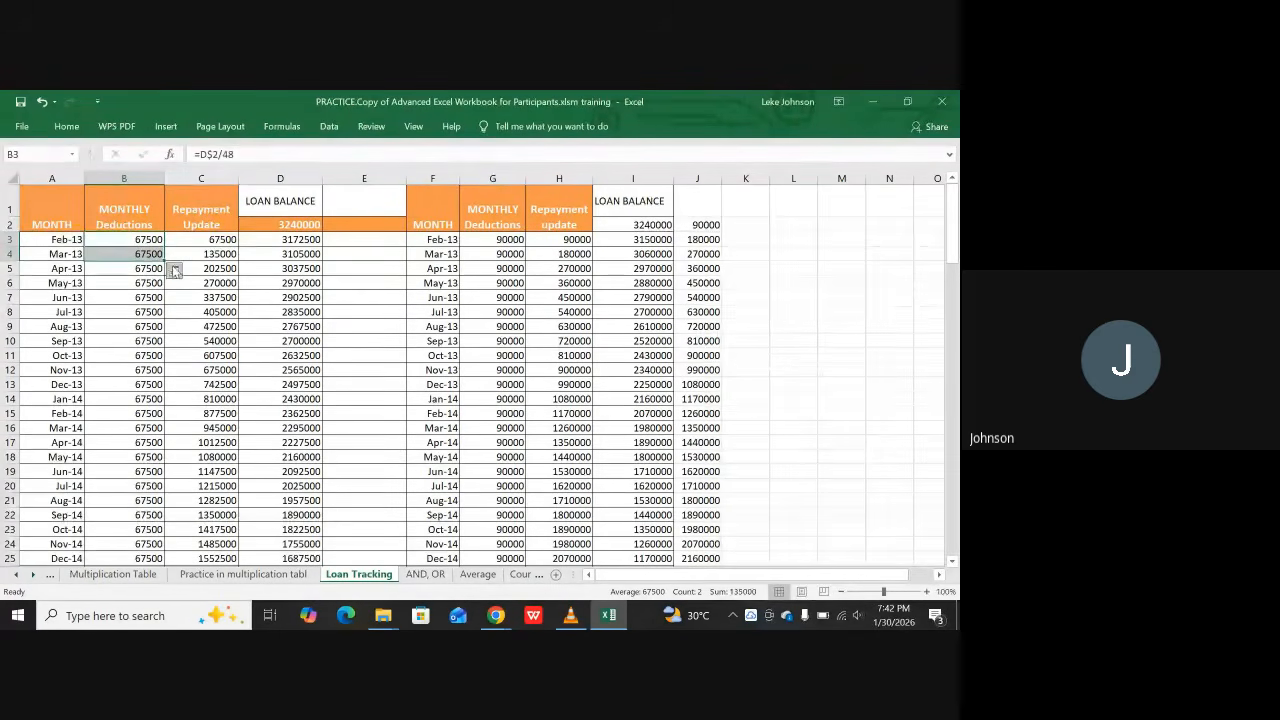
left_click(196, 252)
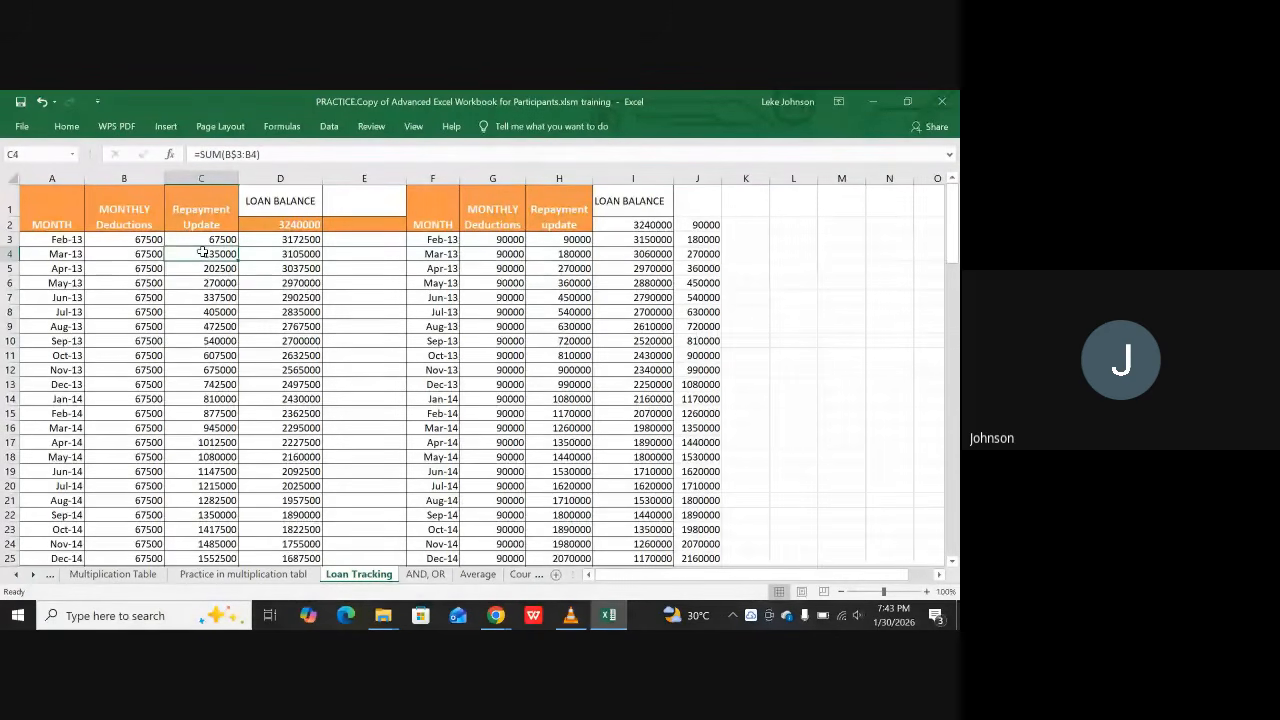
scroll(351, 297, "down", 2)
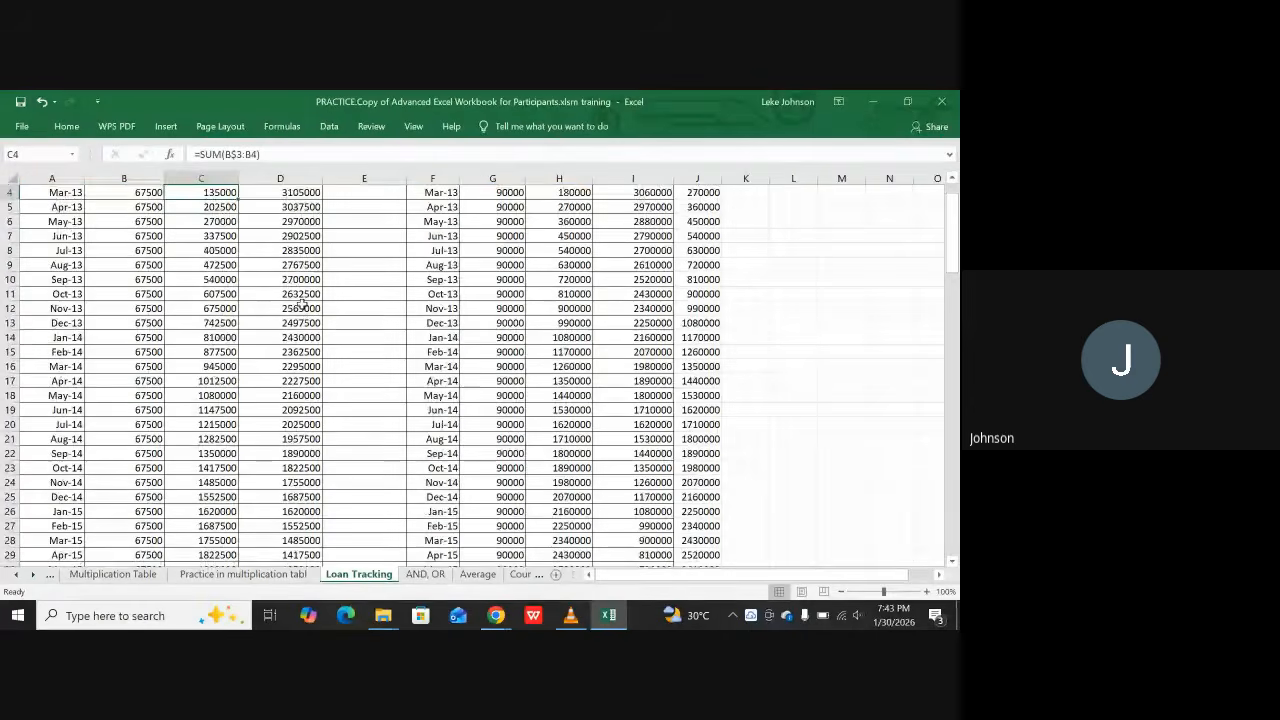
scroll(235, 369, "down", 1)
scroll(200, 320, "up", 2)
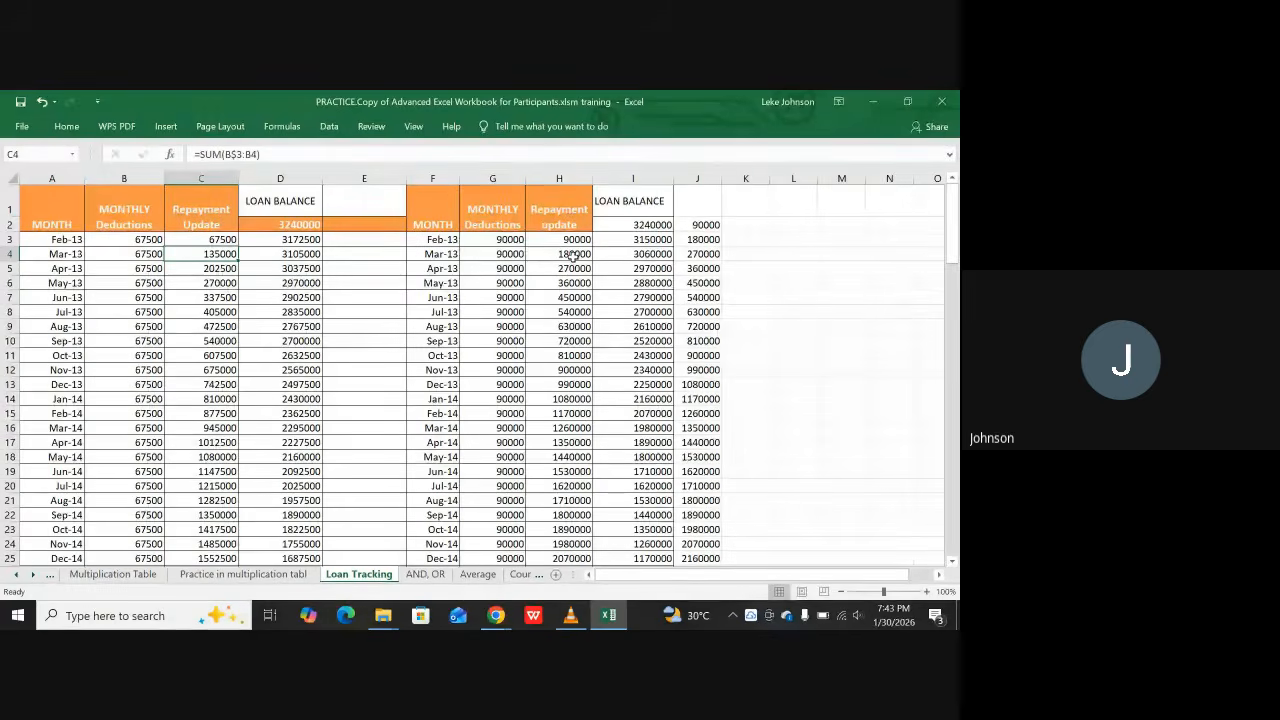
Step: Inspect the second loan table's loan amount in I2, monthly deduction formula in G3 and loan balance formula in I3
left_click(646, 229)
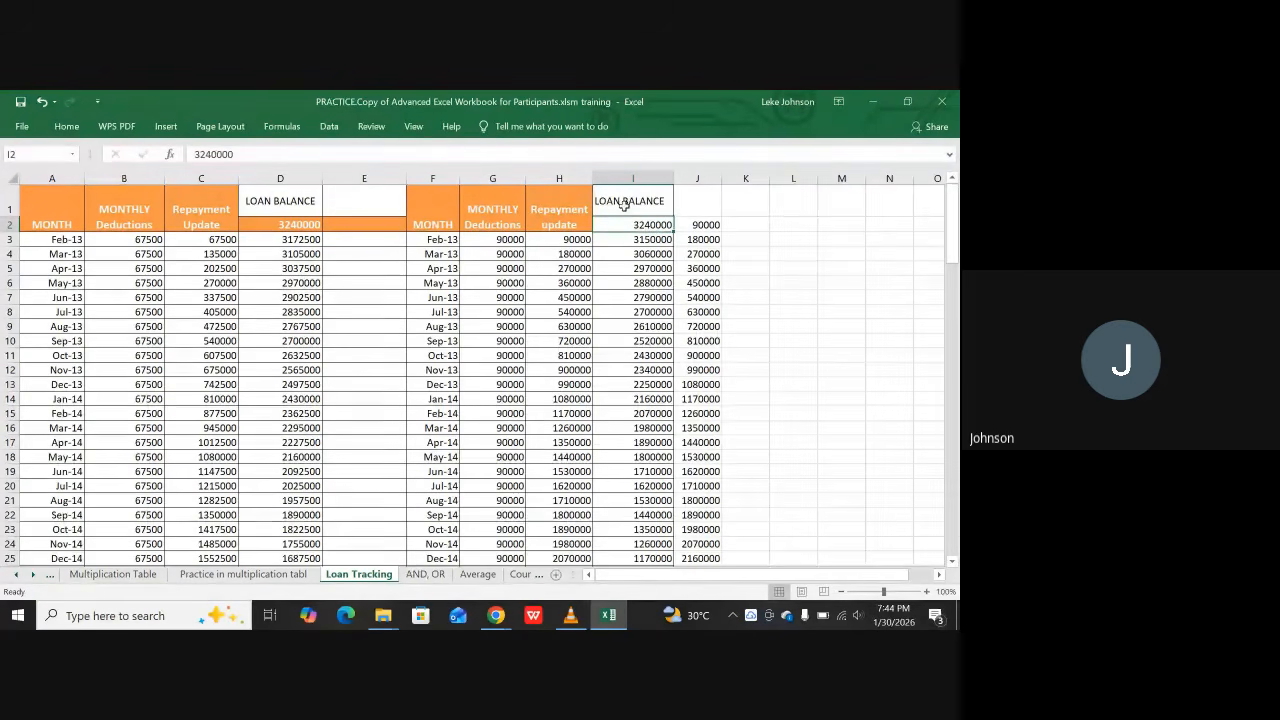
left_click(508, 242)
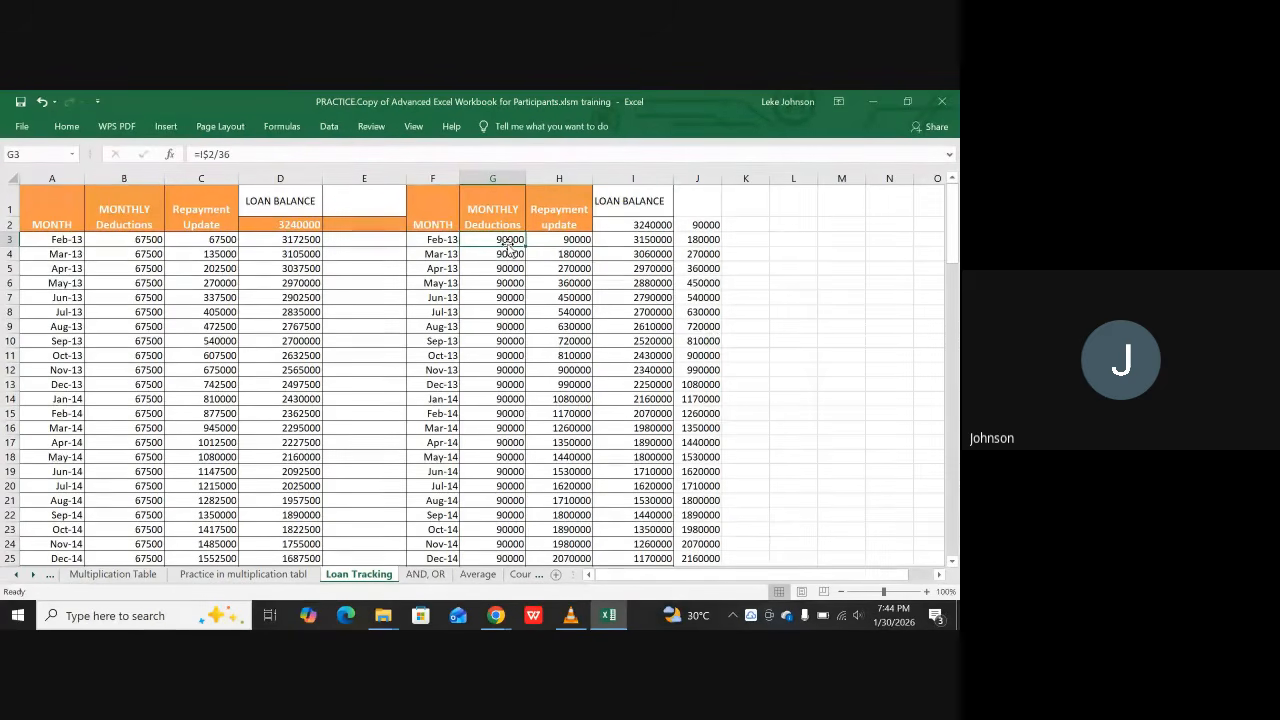
left_click(625, 234)
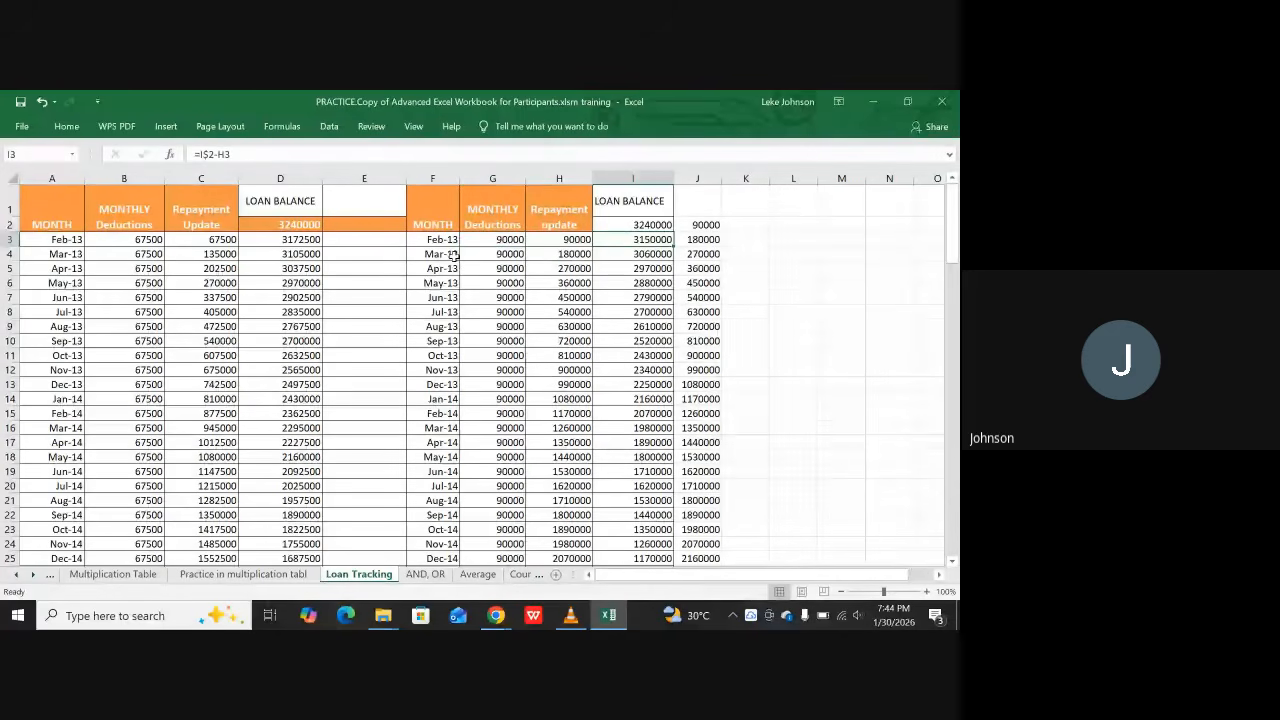
Step: Trace the second table's monthly deduction formula in G3 to the loan amount in I2, and compare it with the formulas in G4, G5 and G7
left_click(482, 242)
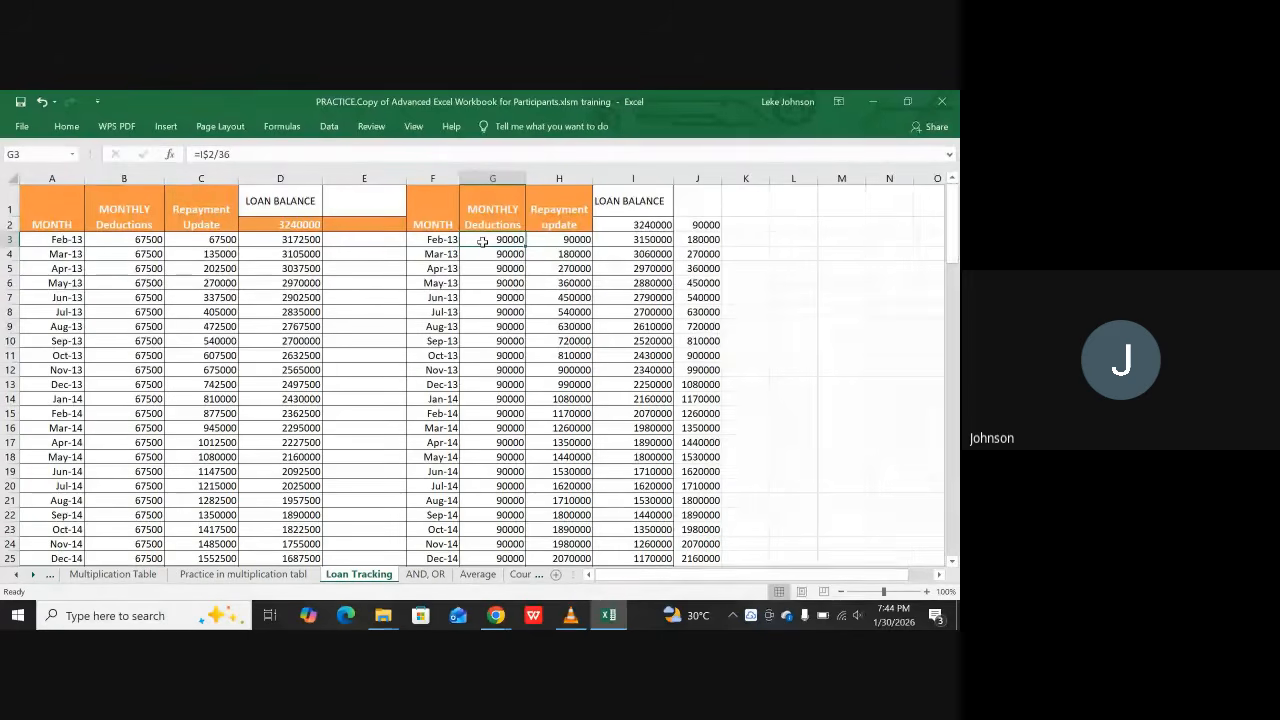
left_click(633, 225)
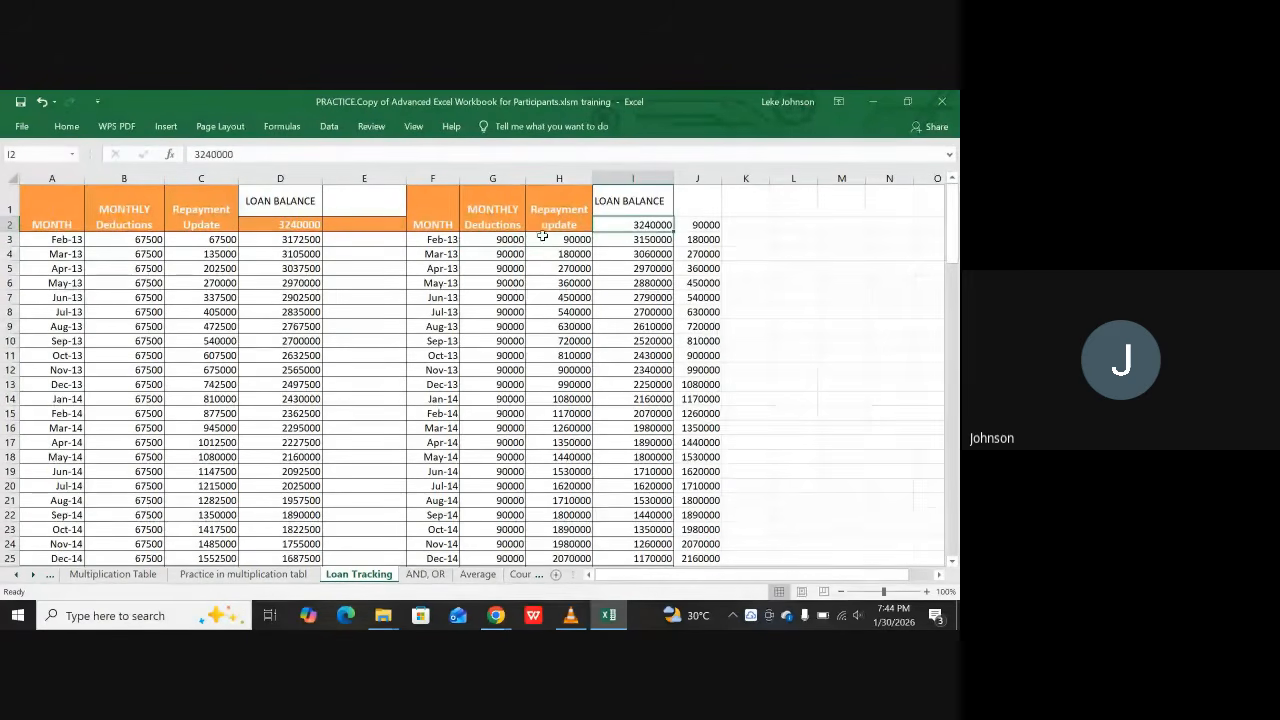
left_click(513, 241)
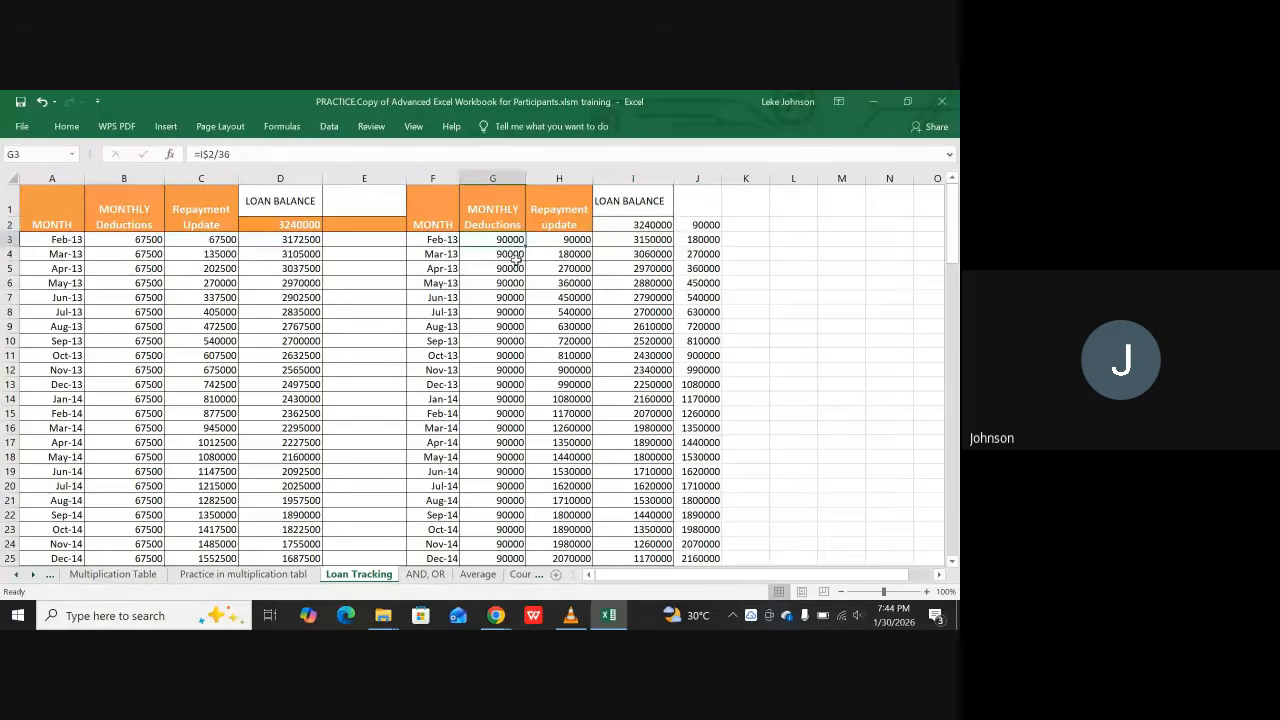
left_click(506, 255)
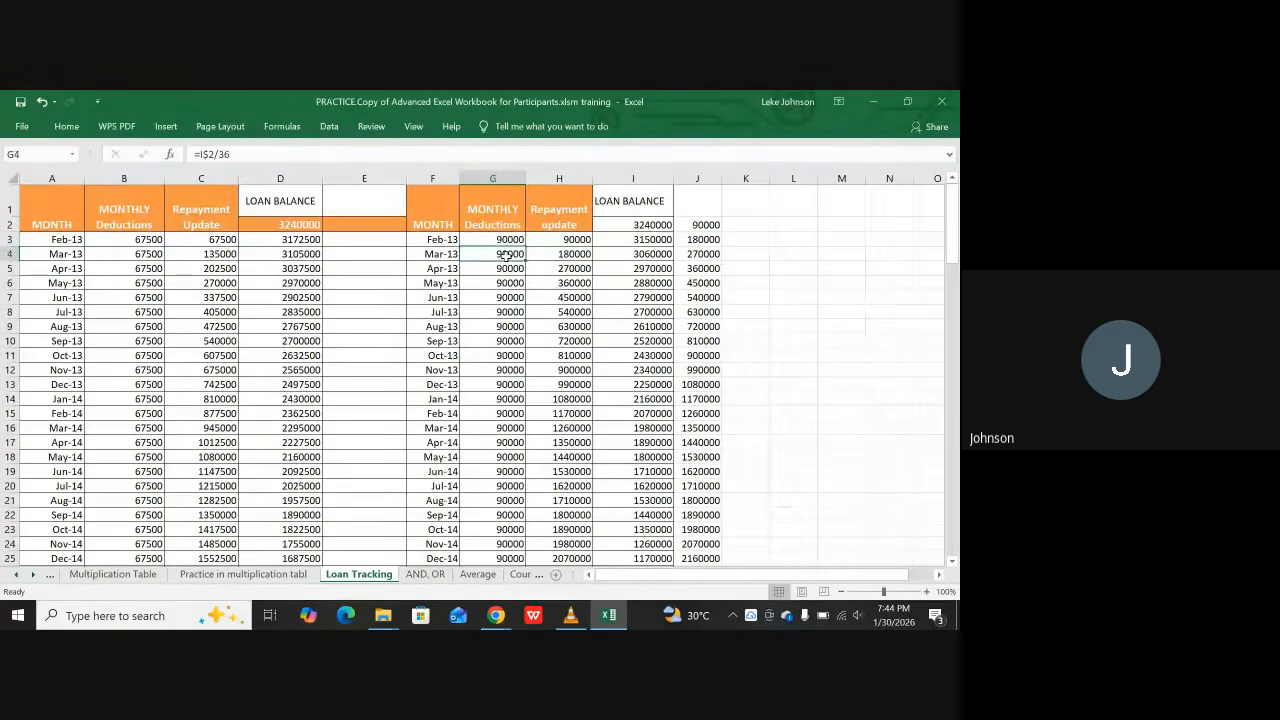
left_click(497, 276)
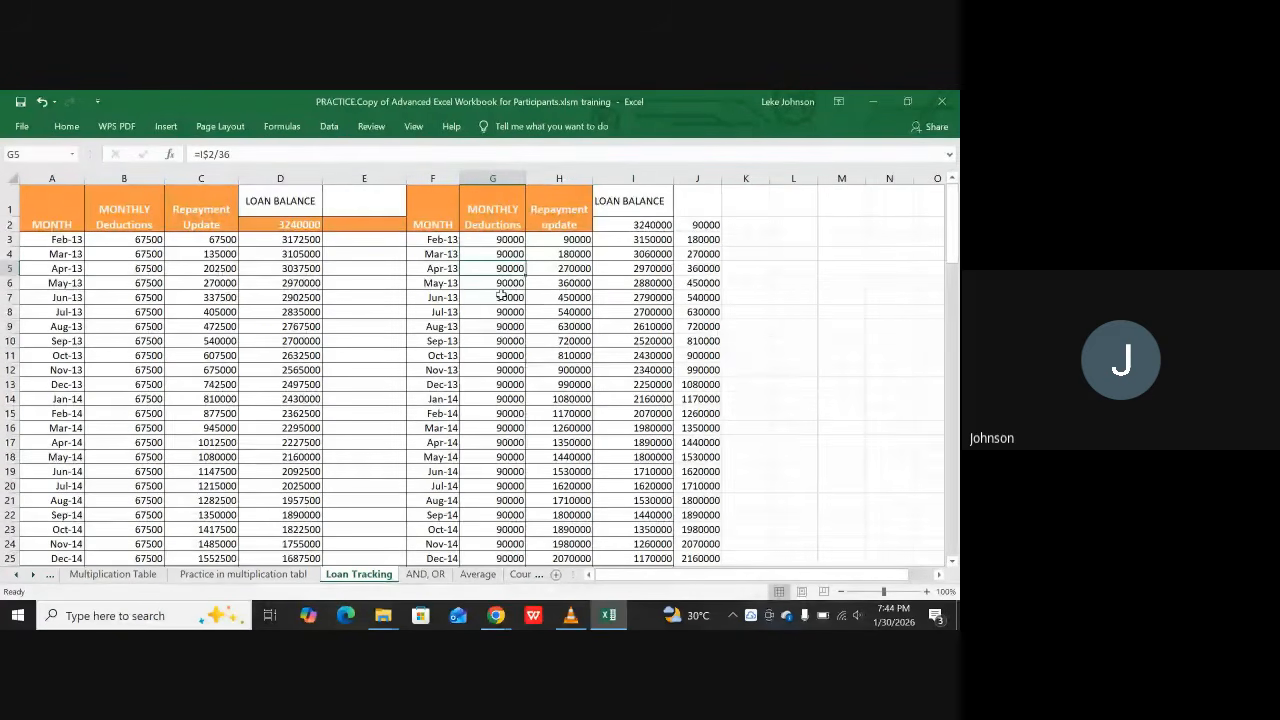
left_click(501, 297)
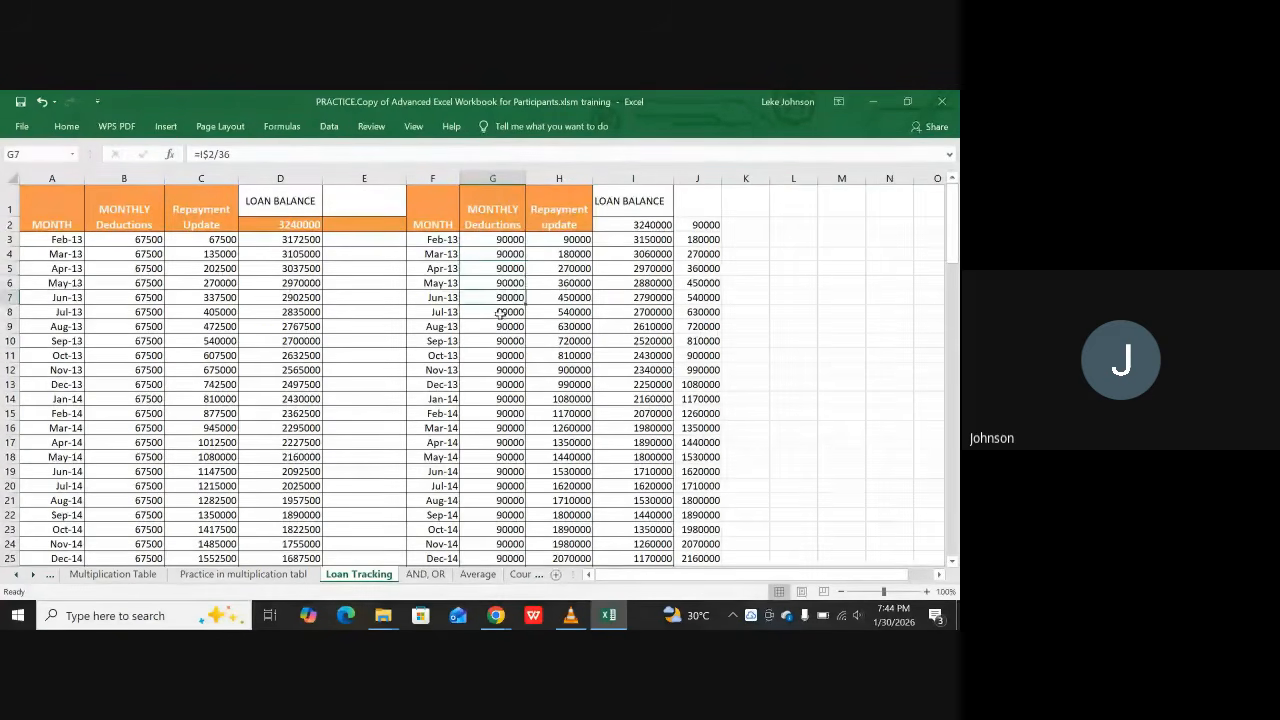
left_click(501, 241)
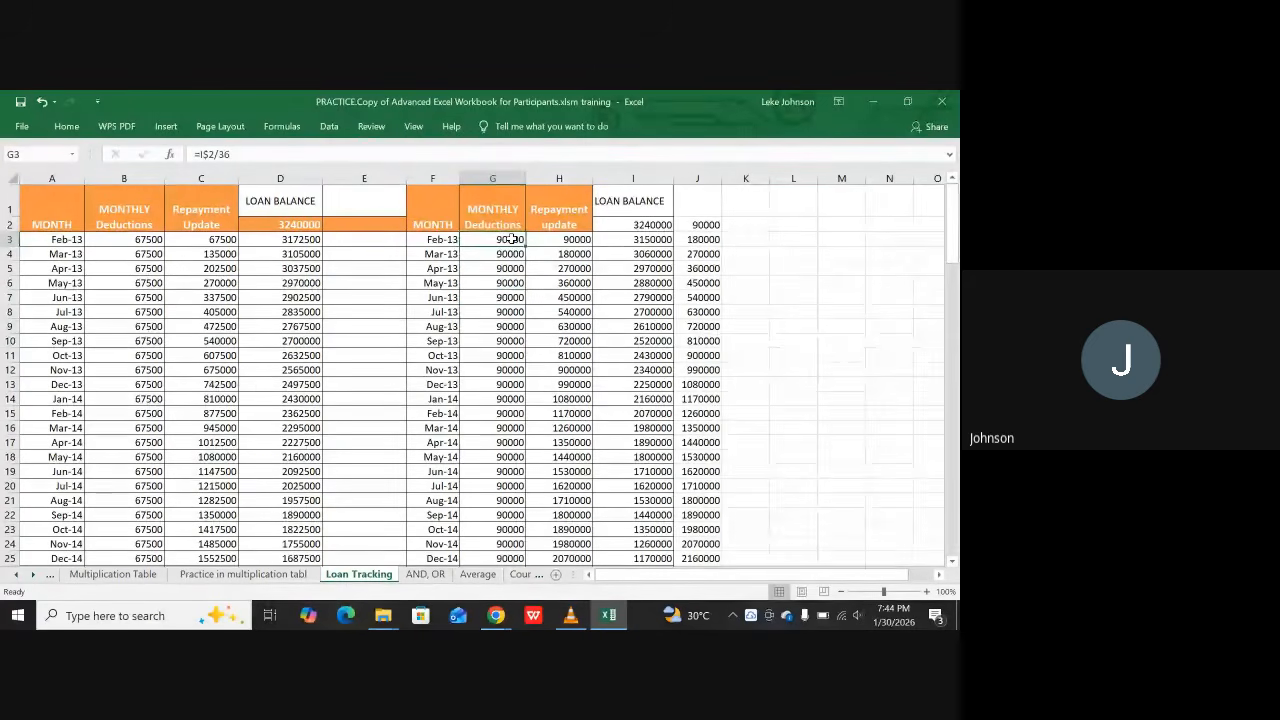
Step: Inspect how the repayment update formulas in H3 and H4 accumulate the monthly deductions in G3:G4
left_click(550, 240)
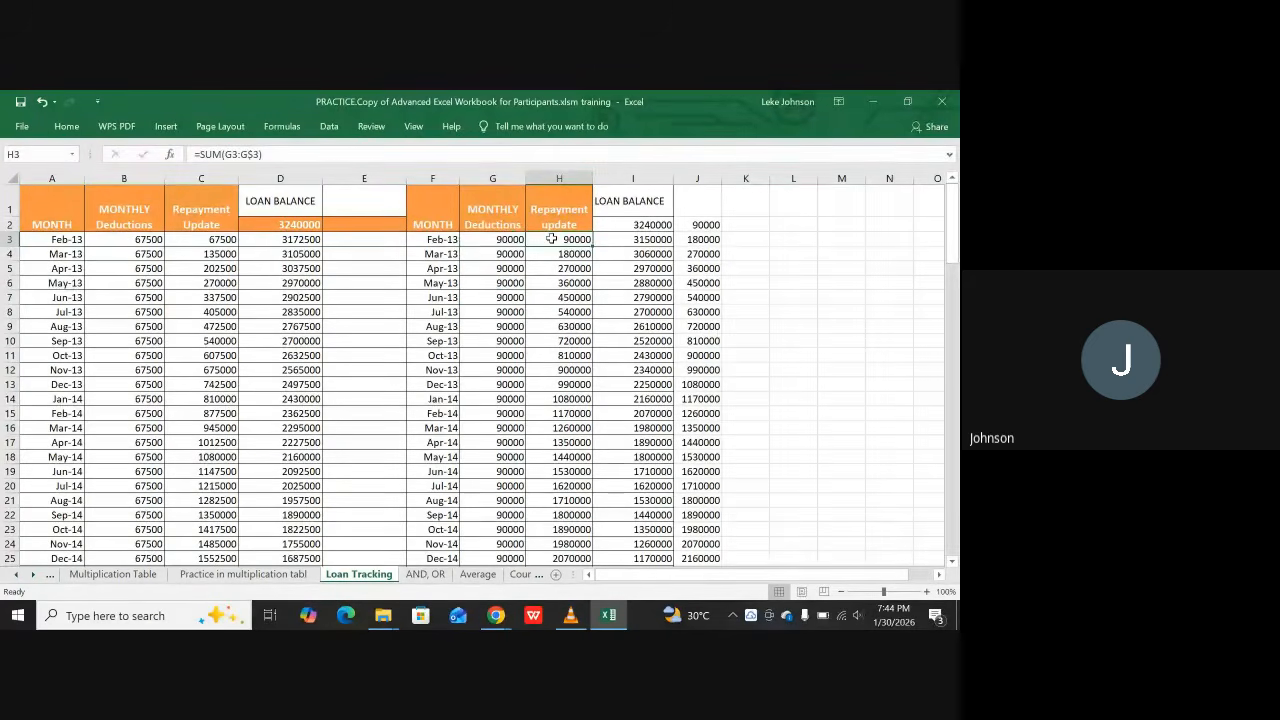
left_click(492, 240)
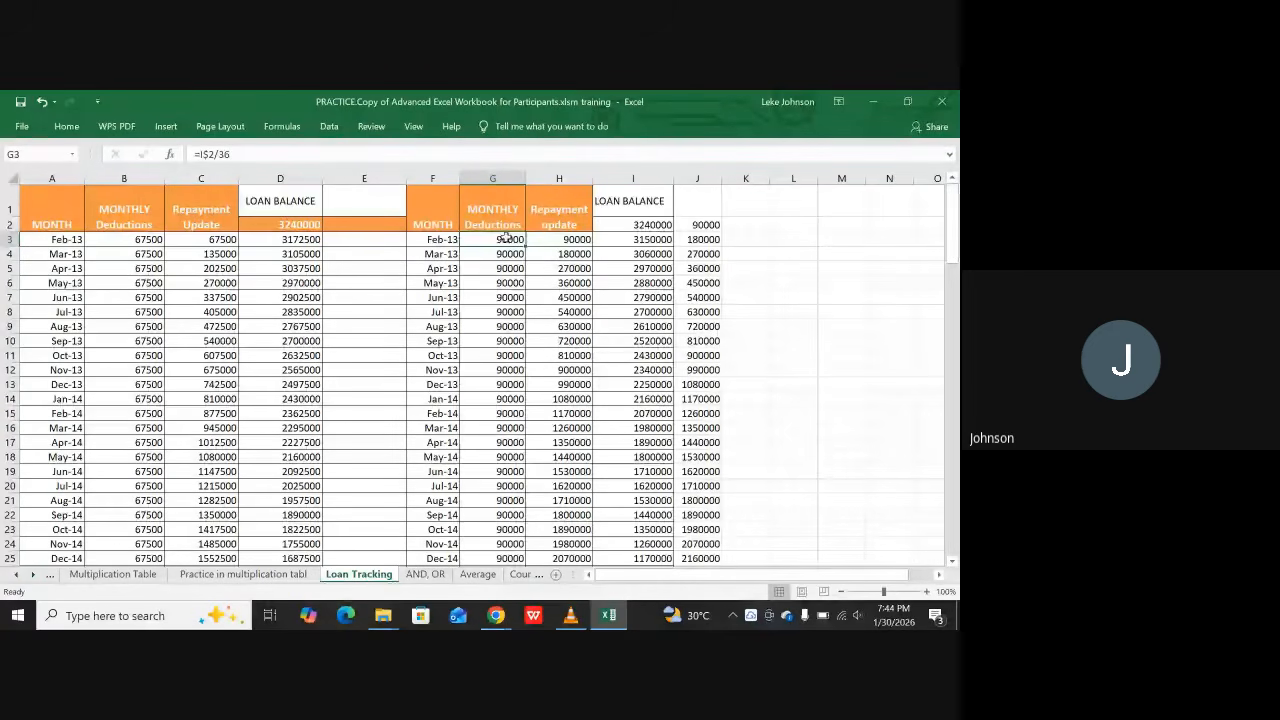
left_click_drag(500, 242, 499, 254)
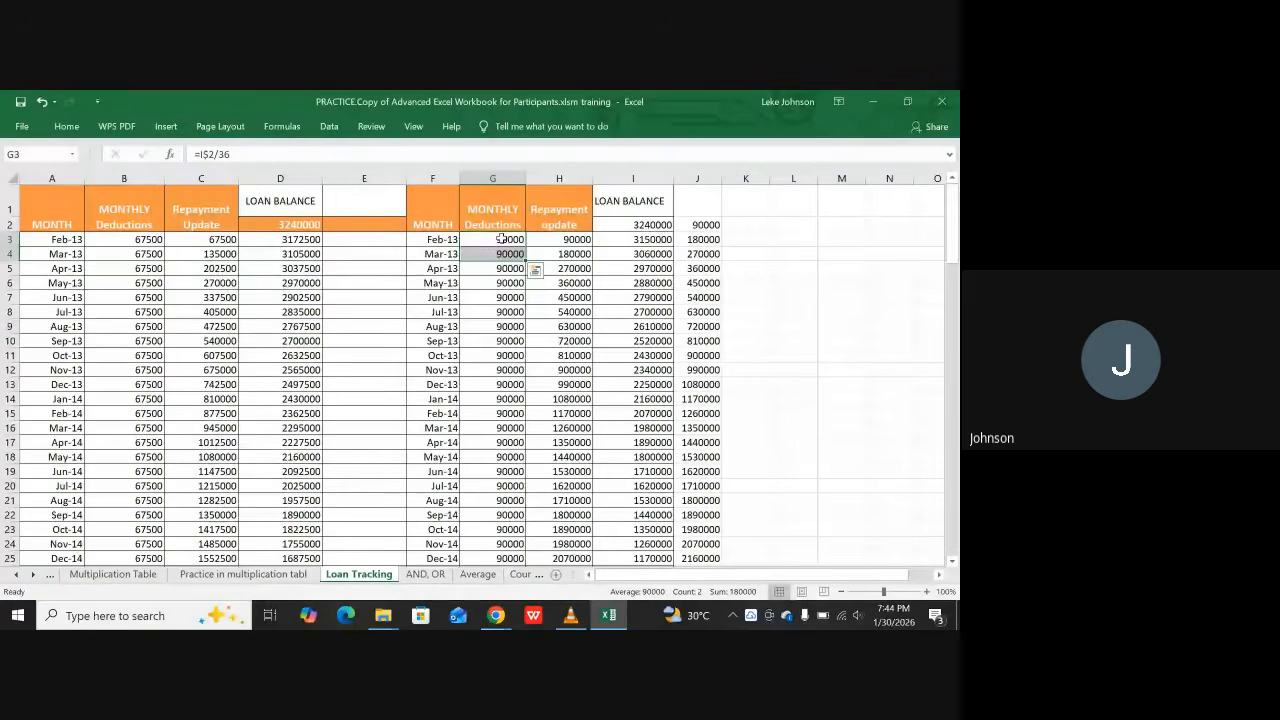
left_click(502, 239)
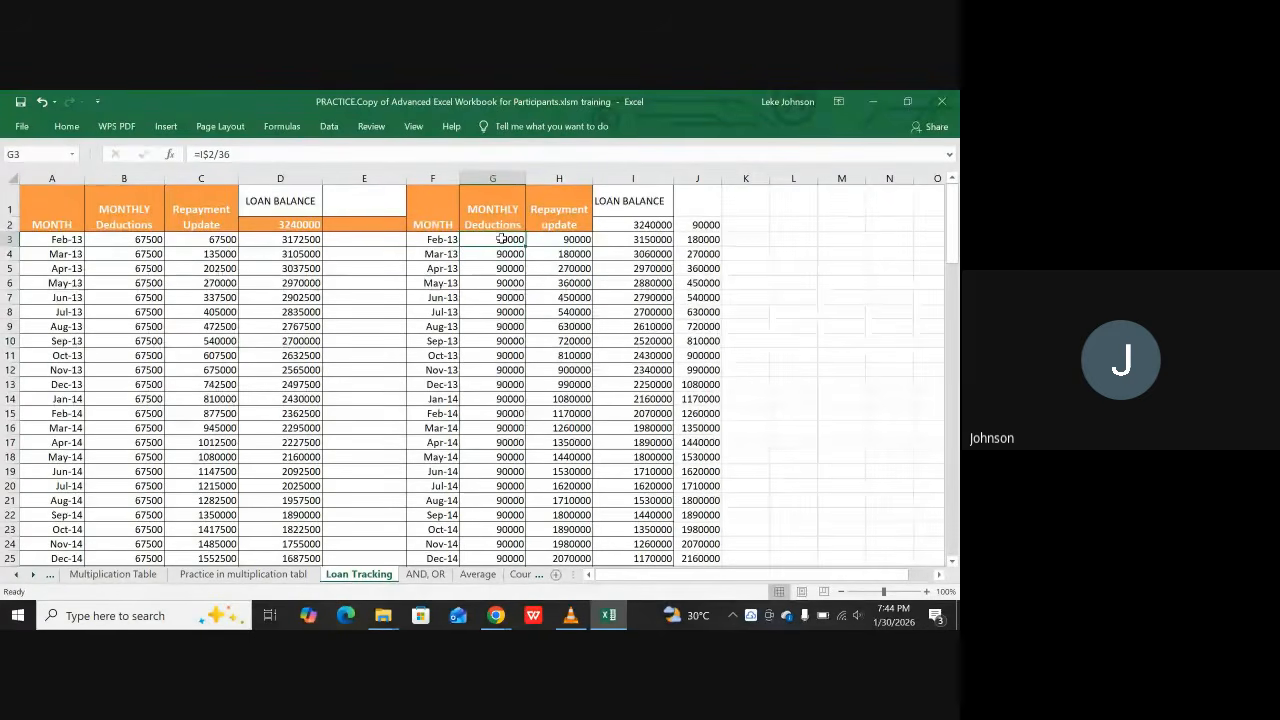
left_click(499, 254)
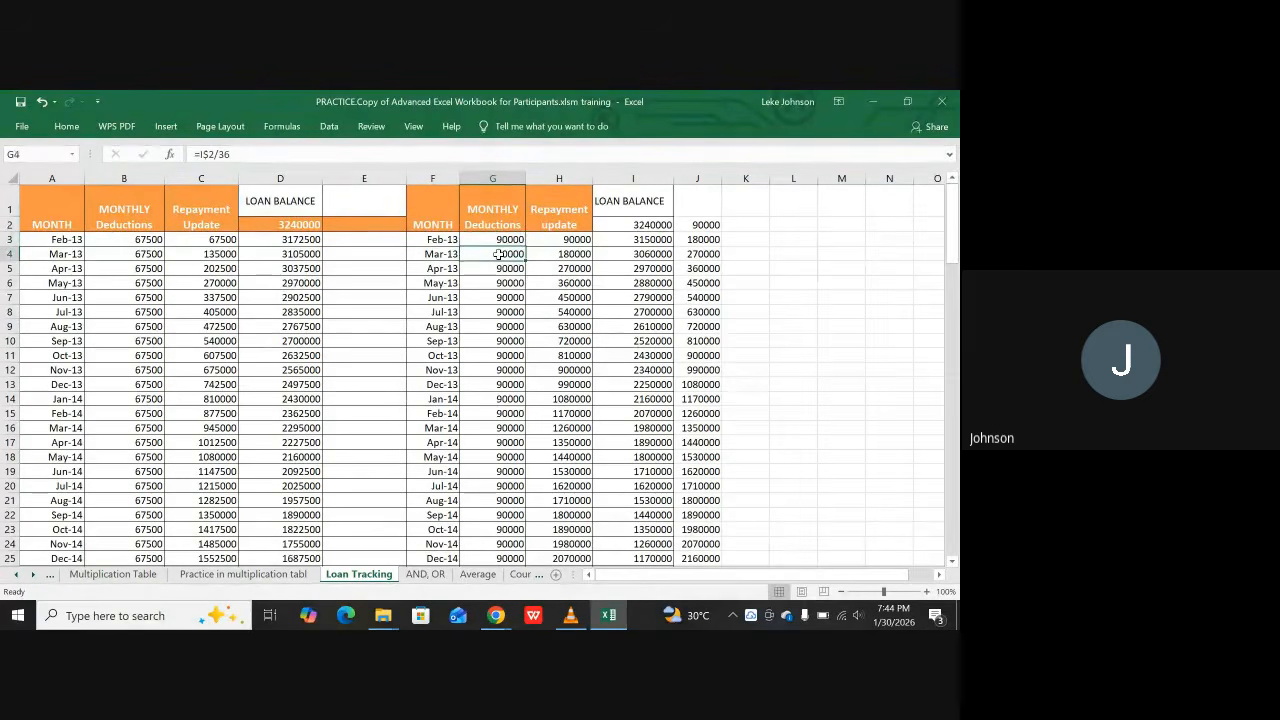
left_click(566, 255)
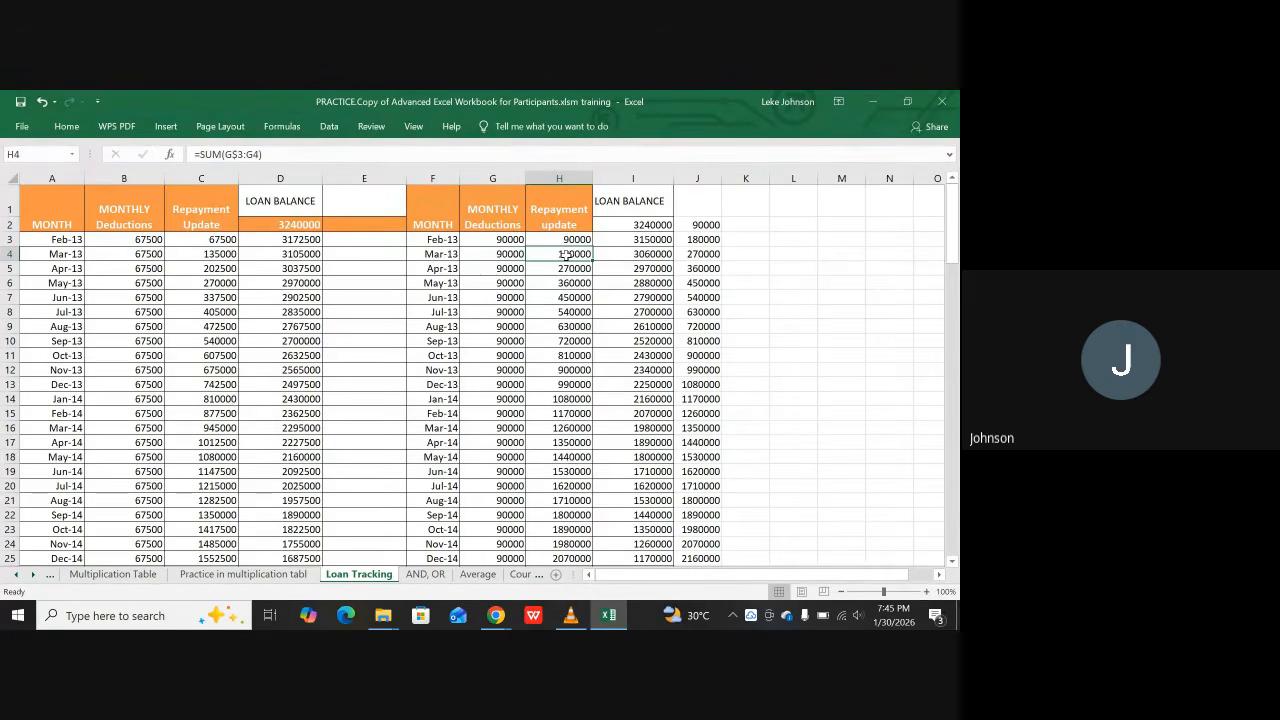
Step: Review both repayment schedules down the sheet, and compare the cumulative repayment formula in C4 with the one in H3
scroll(566, 255, "down", 2)
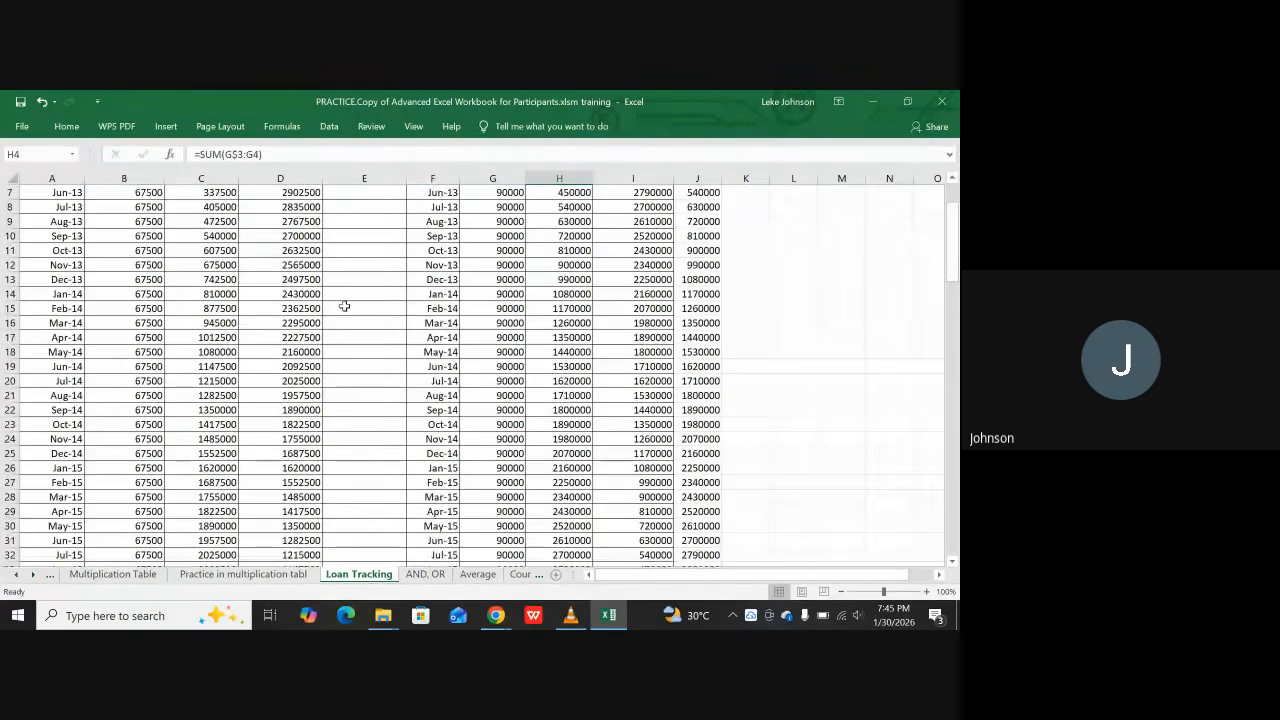
scroll(500, 306, "up", 1)
scroll(300, 347, "up", 2)
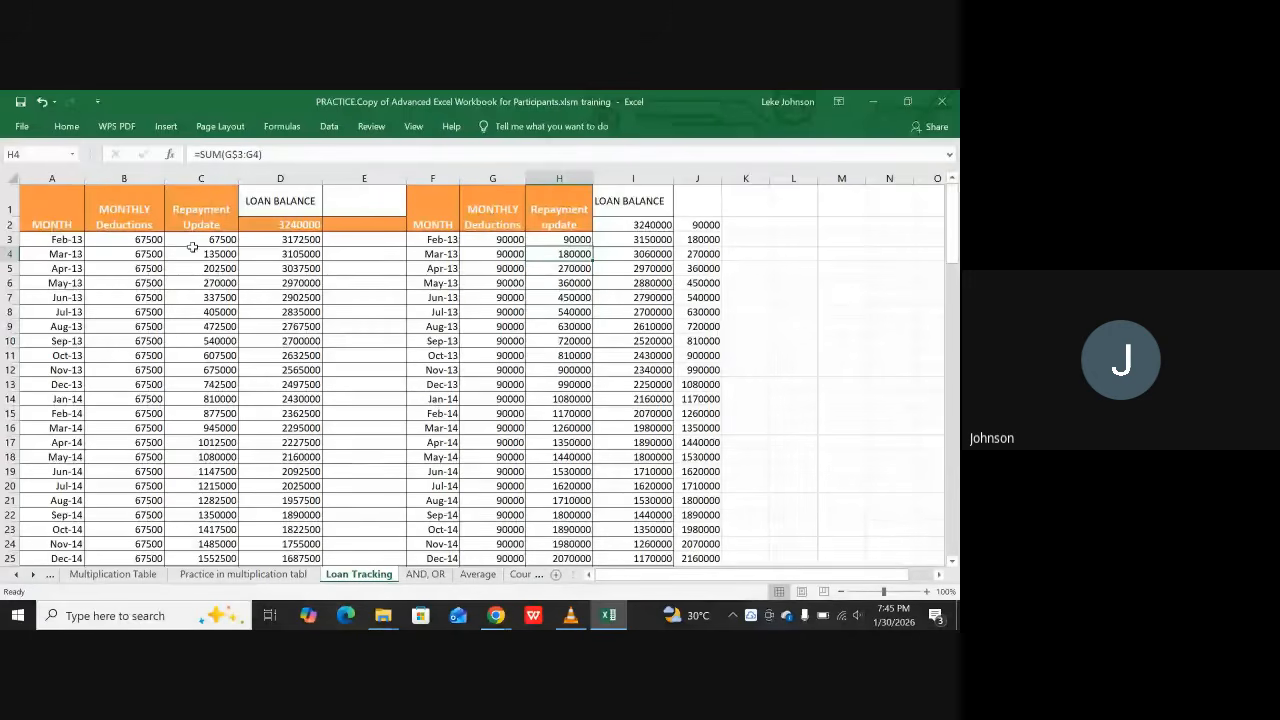
left_click(199, 251)
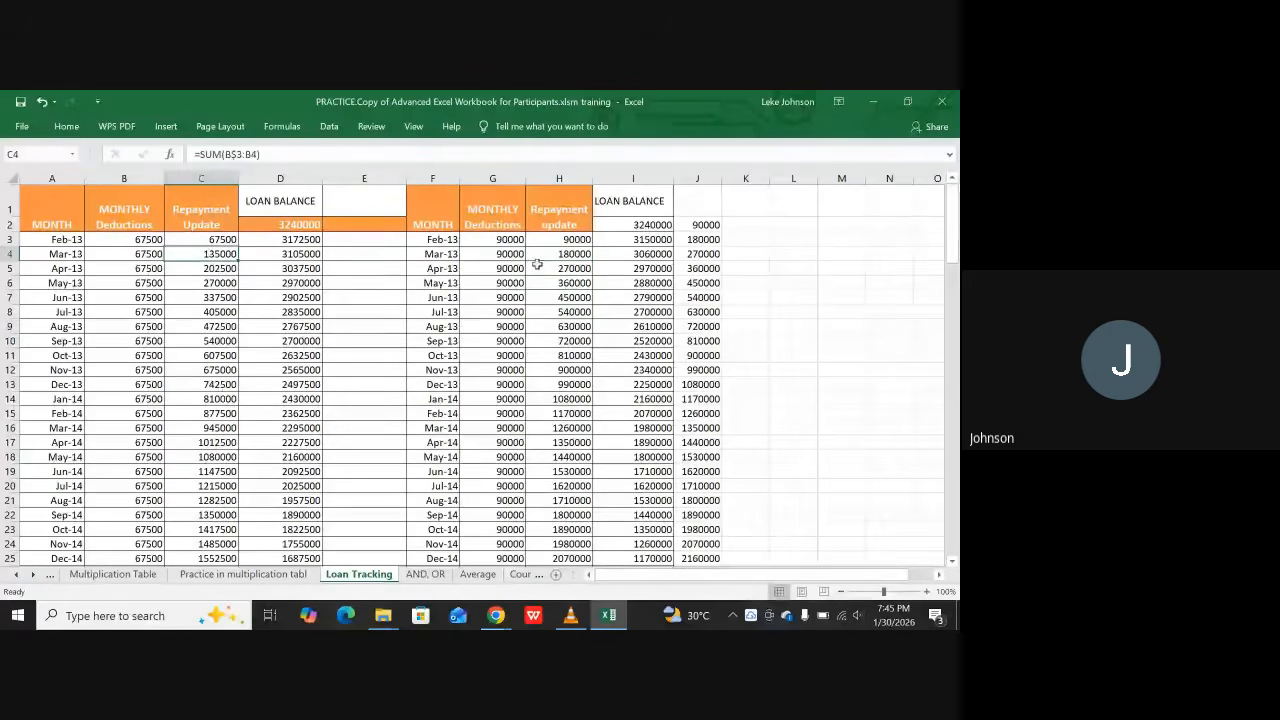
left_click(566, 241)
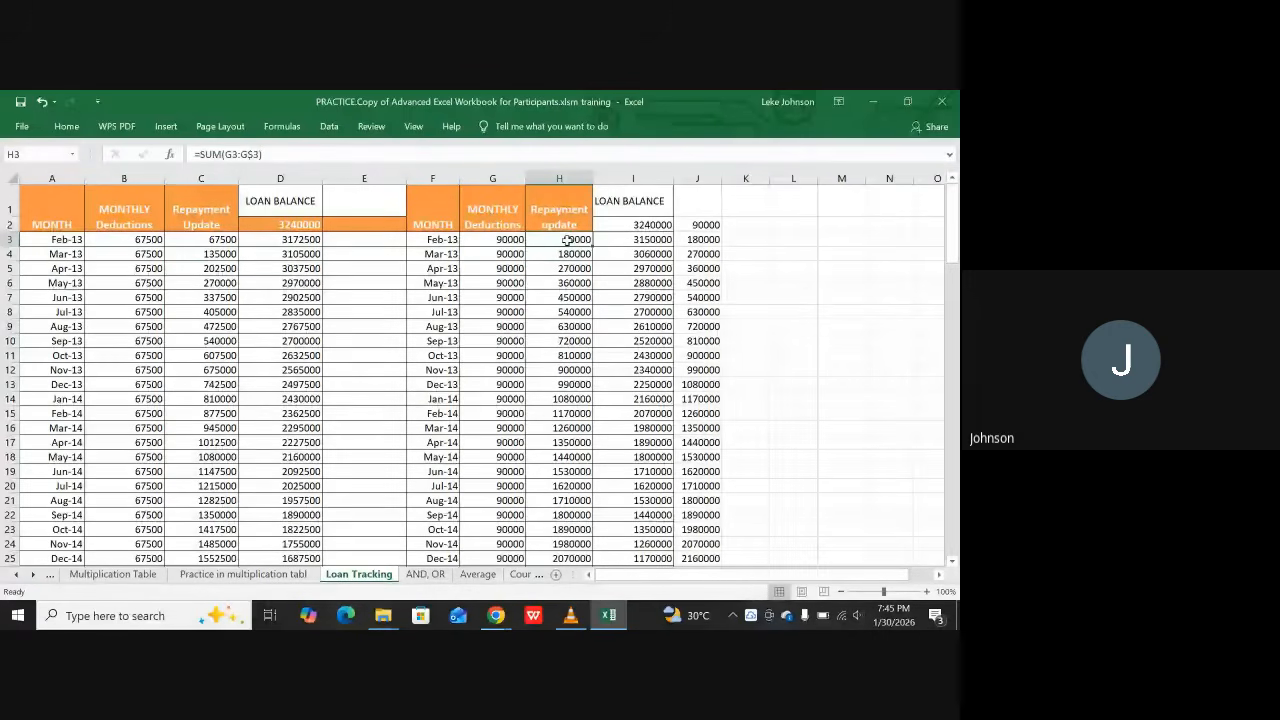
scroll(600, 300, "down", 2)
scroll(609, 323, "up", 2)
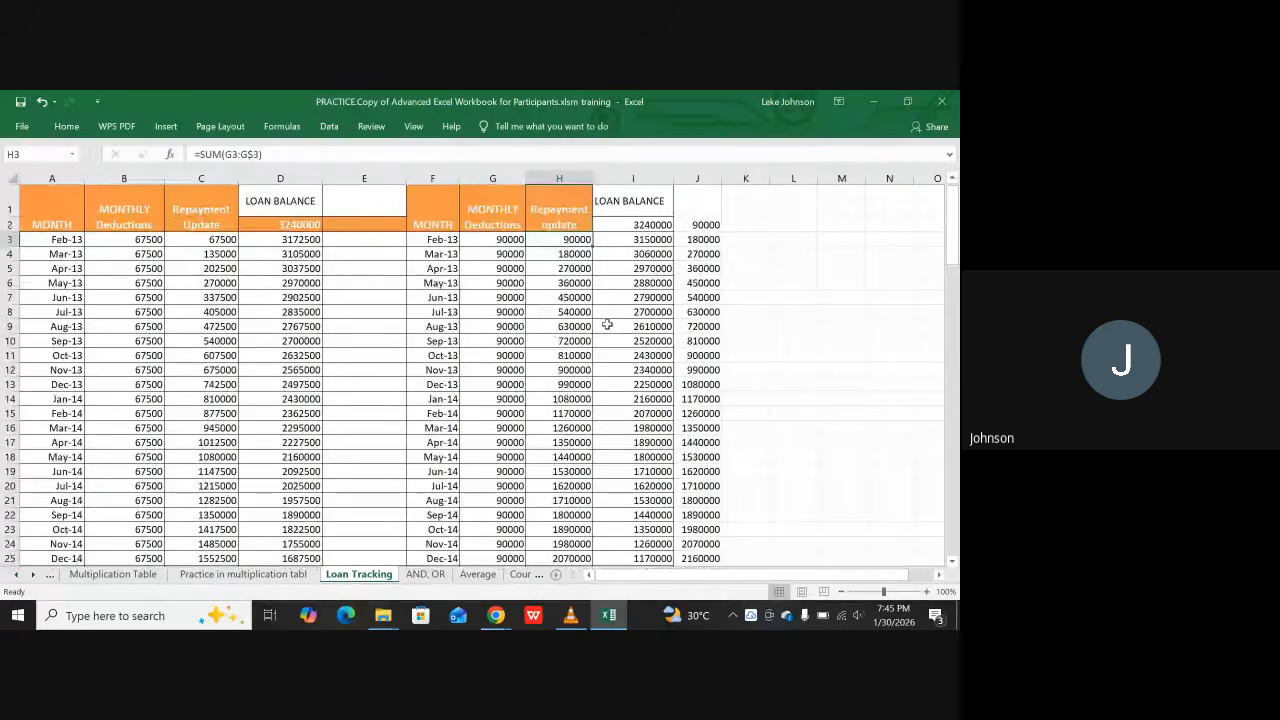
Step: Trace the second table's loan balance formula in I3 to the loan amount in I2 and the cumulative repayment in H3
left_click(652, 224)
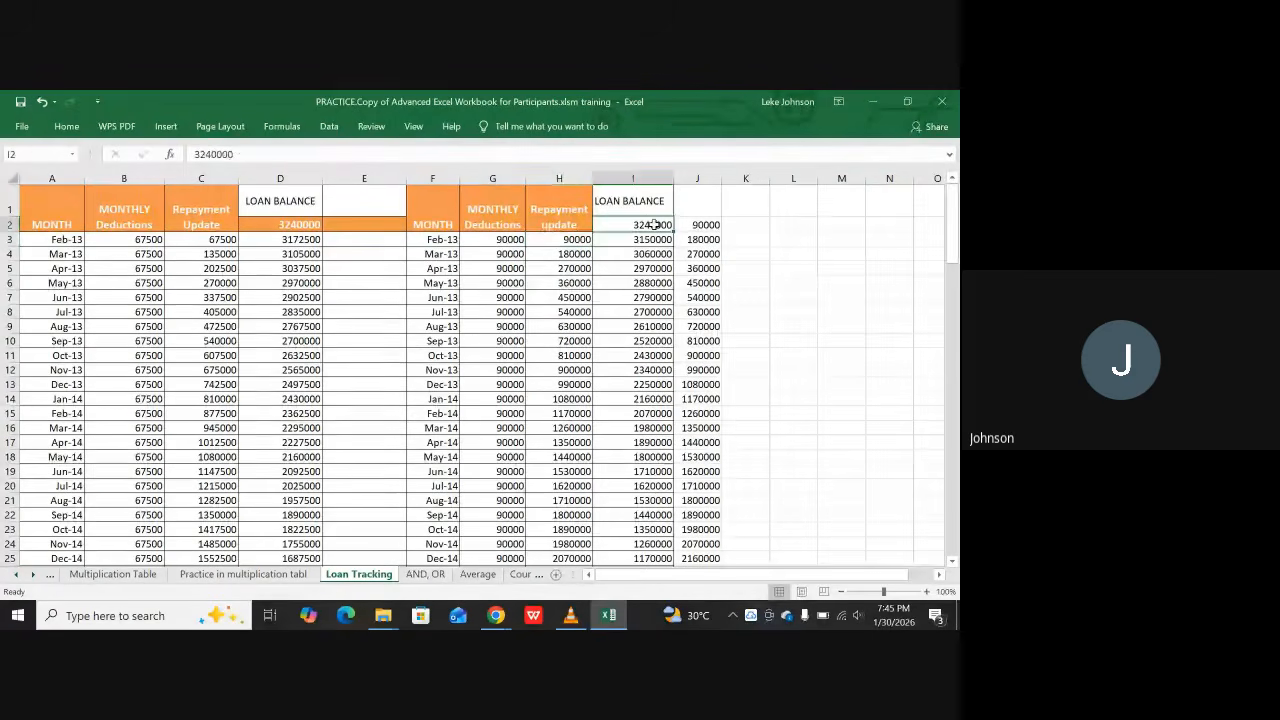
left_click(563, 244)
left_click(625, 243)
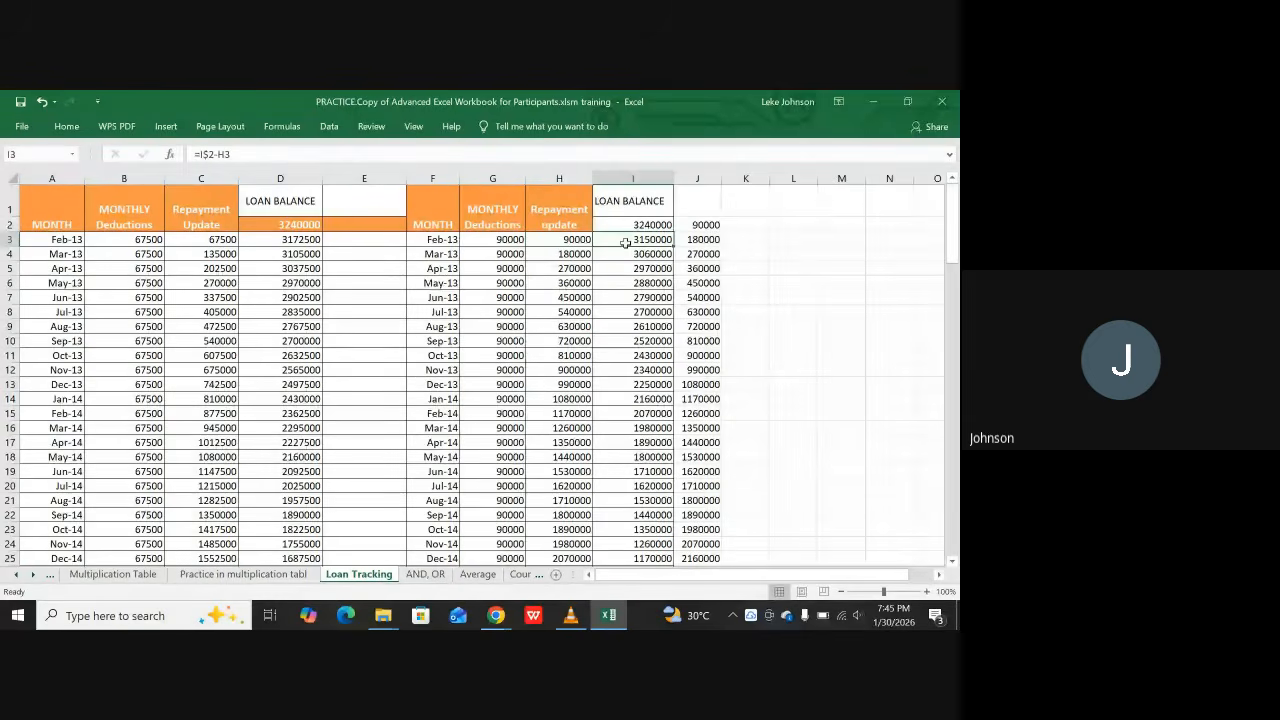
left_click(626, 225)
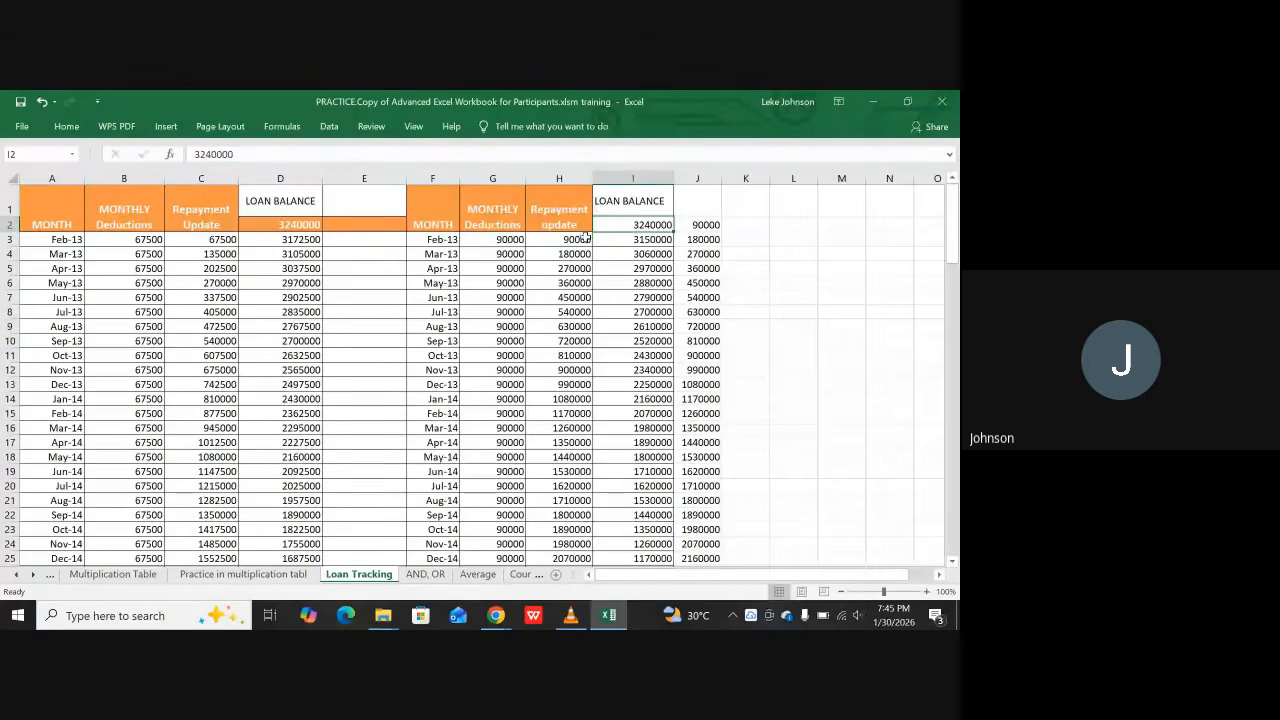
left_click(586, 239)
left_click(635, 241)
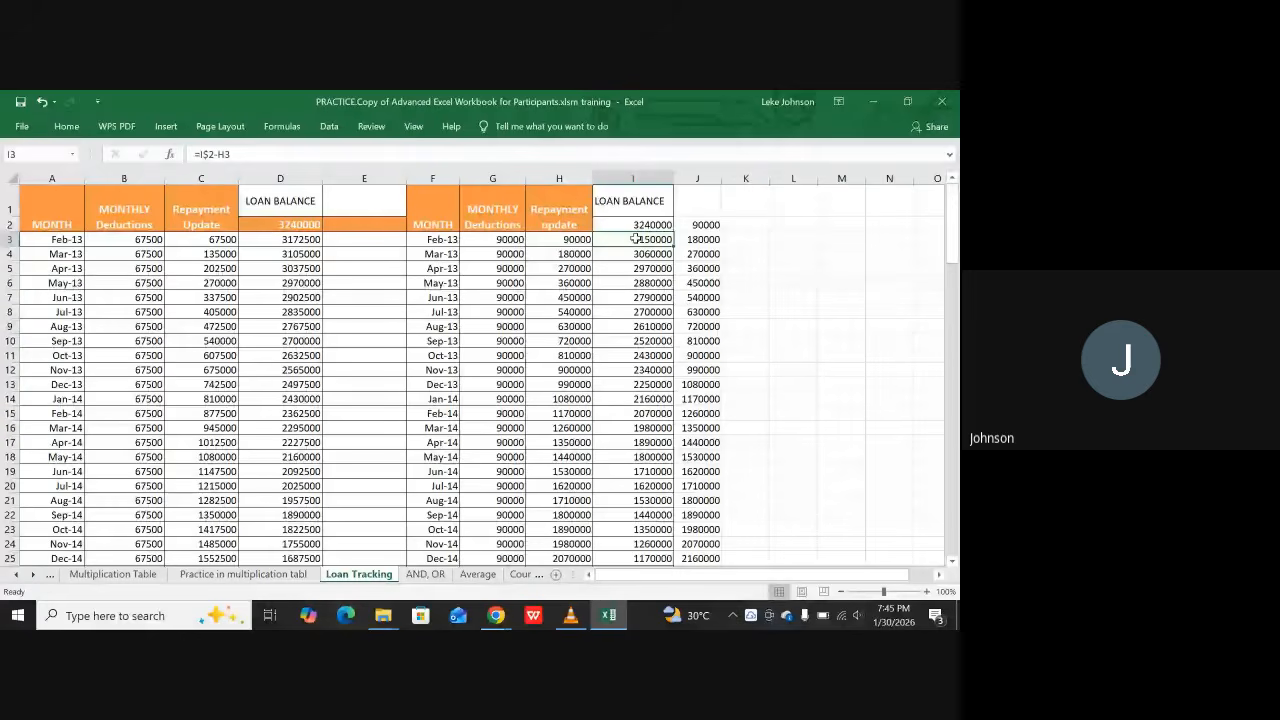
left_click(637, 225)
left_click(635, 242)
left_click(576, 242)
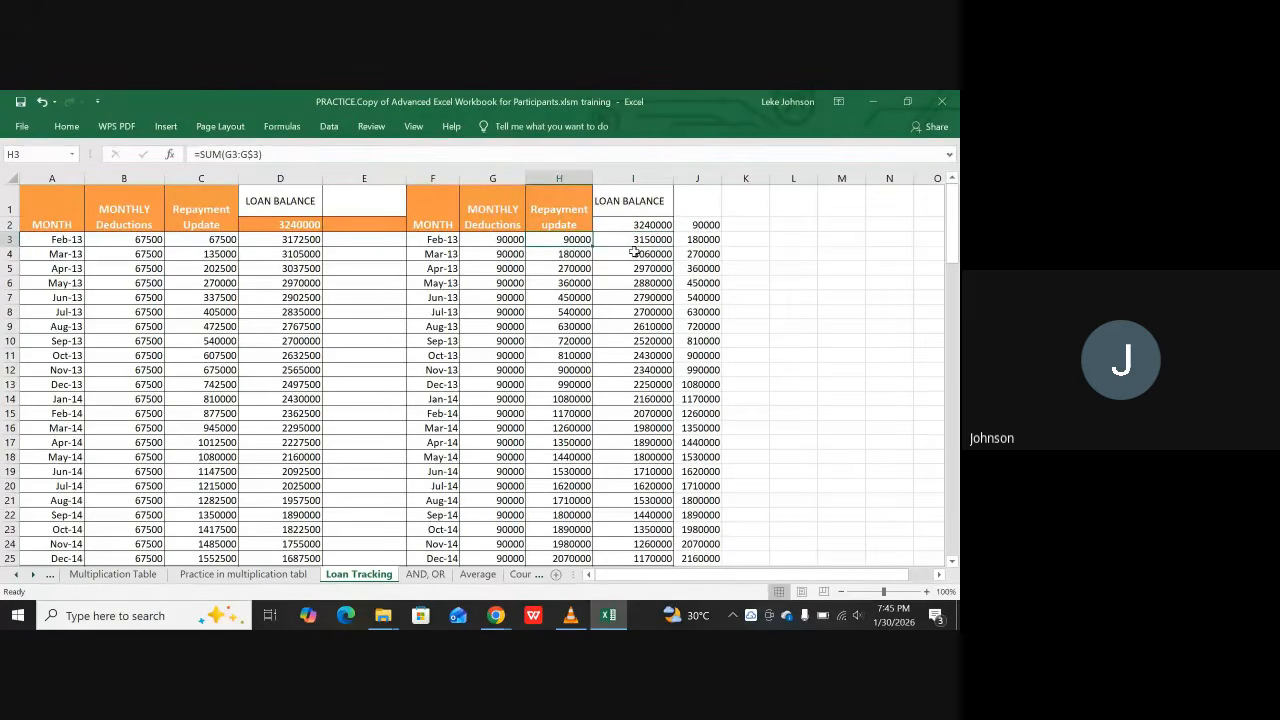
Step: Examine the balance formula in I3 and compare the monthly deduction formulas in B3 and G3
left_click(635, 242)
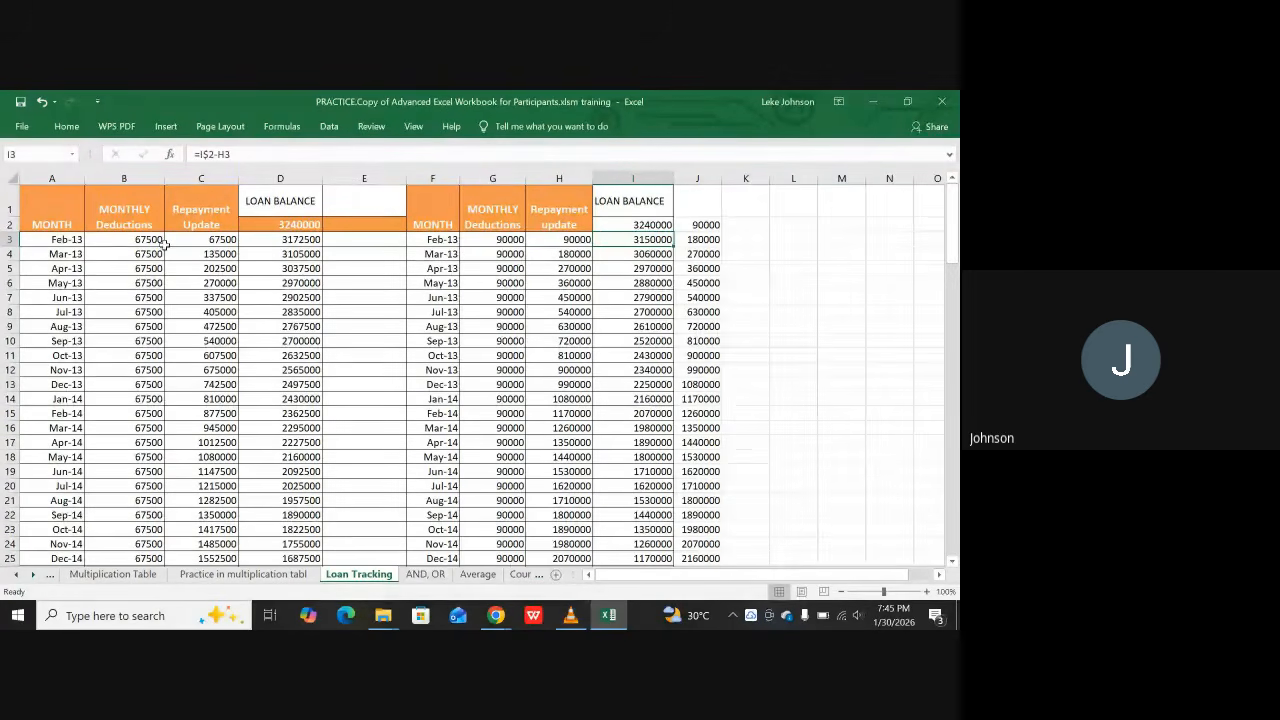
left_click(133, 241)
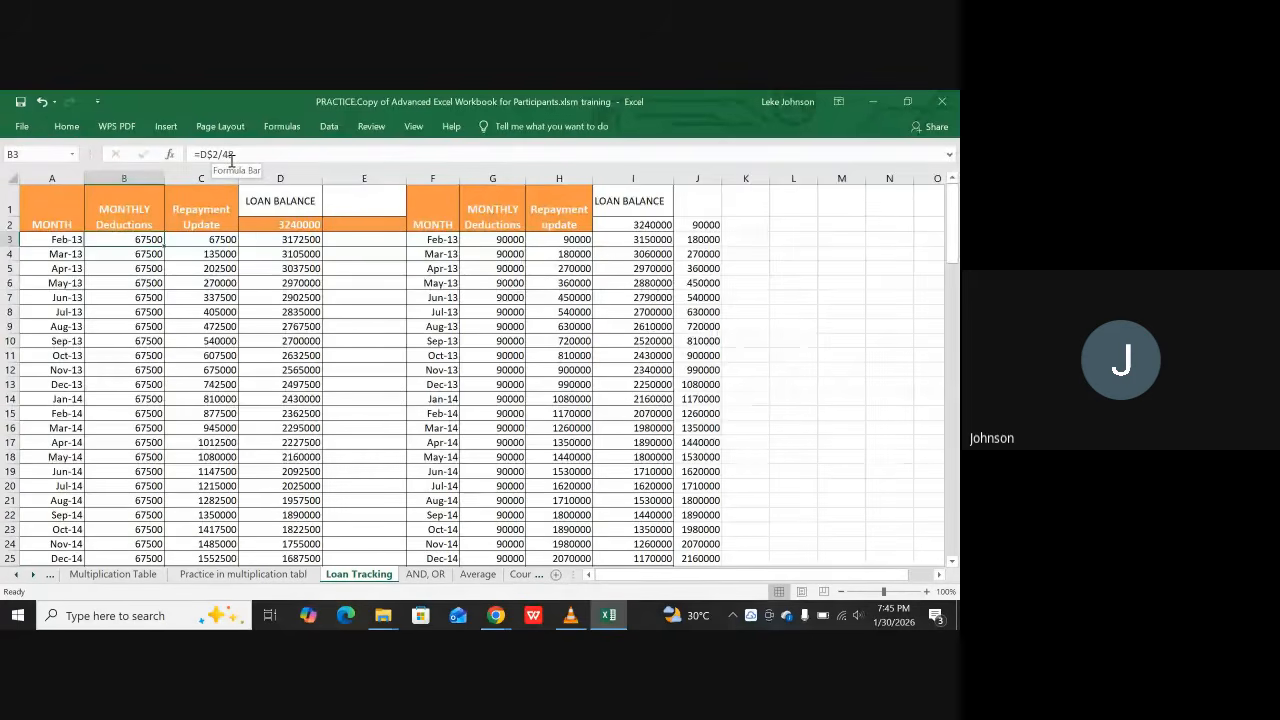
left_click(632, 227)
left_click(513, 241)
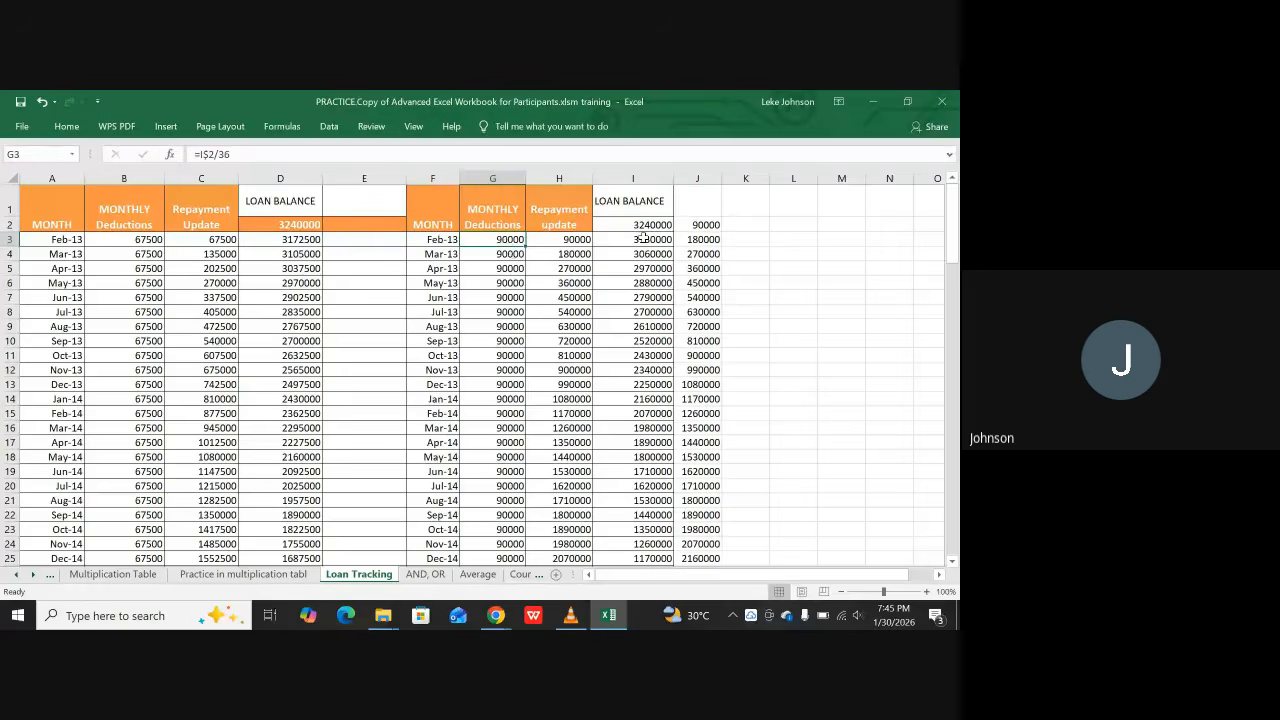
scroll(603, 520, "down", 3)
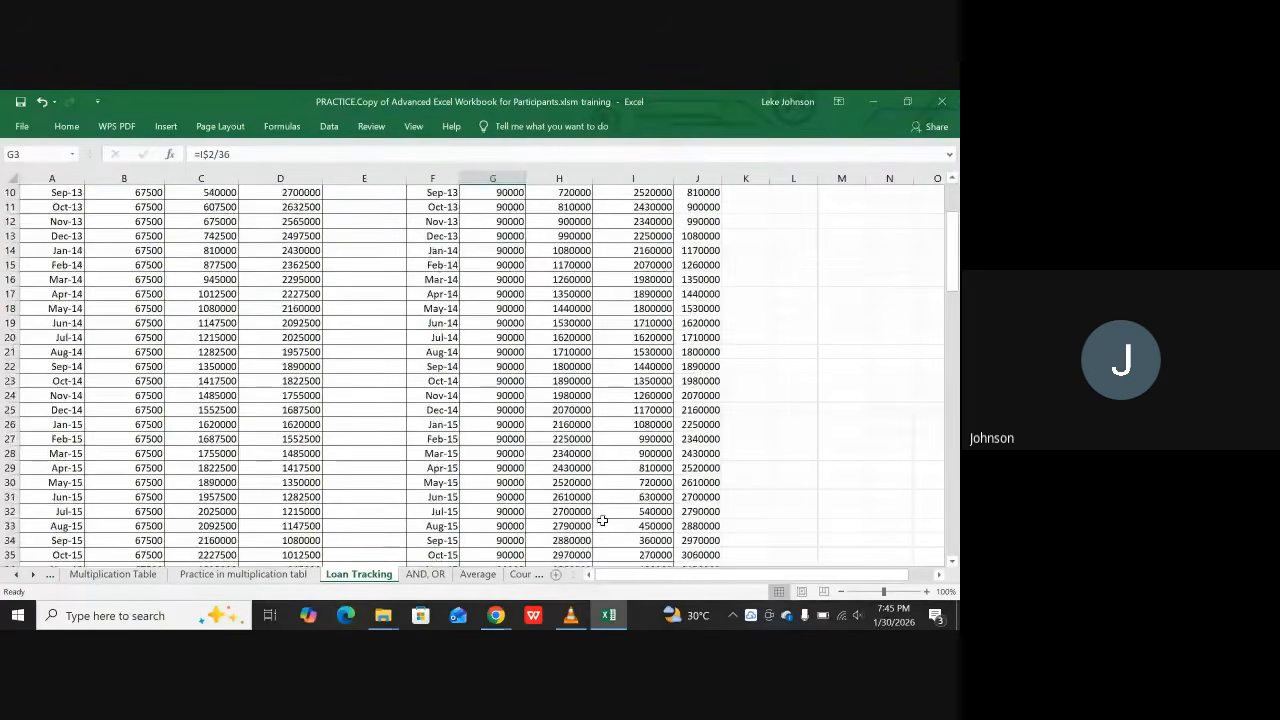
scroll(603, 520, "up", 3)
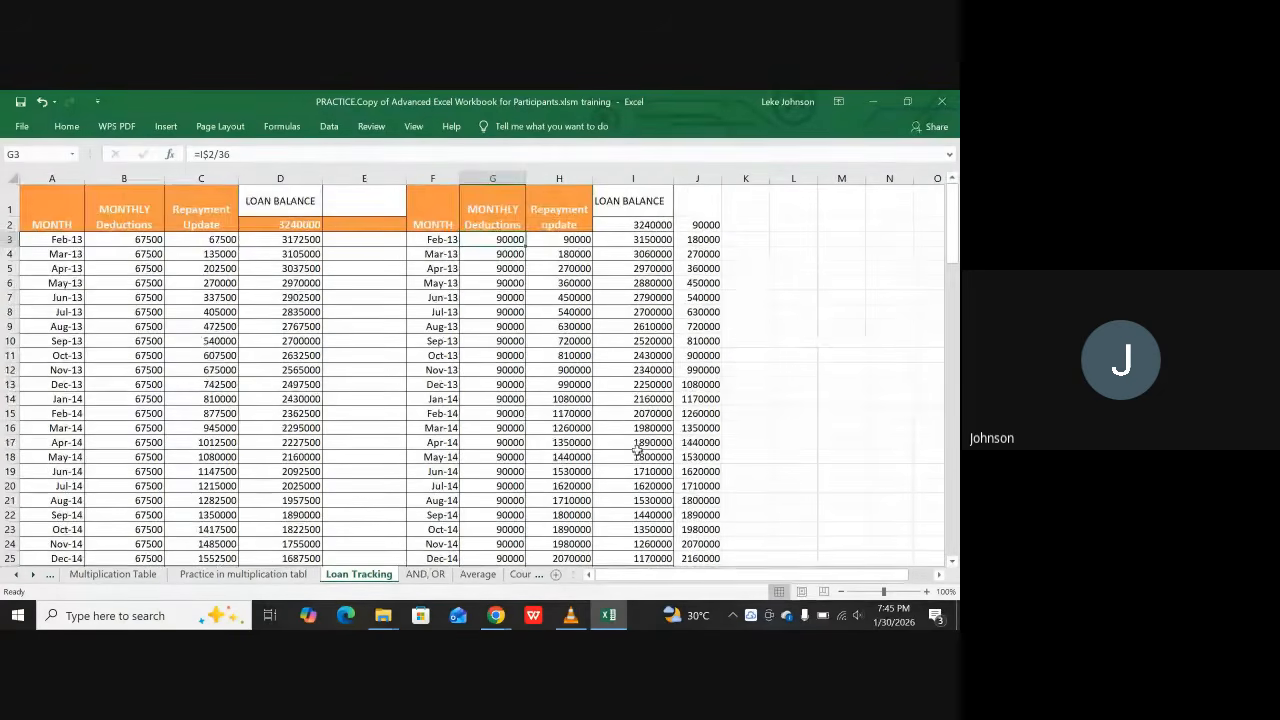
Step: Examine the running-total formula in J2 and both schedules to their last rows, and briefly display all the sheet's formulas
left_click(705, 226)
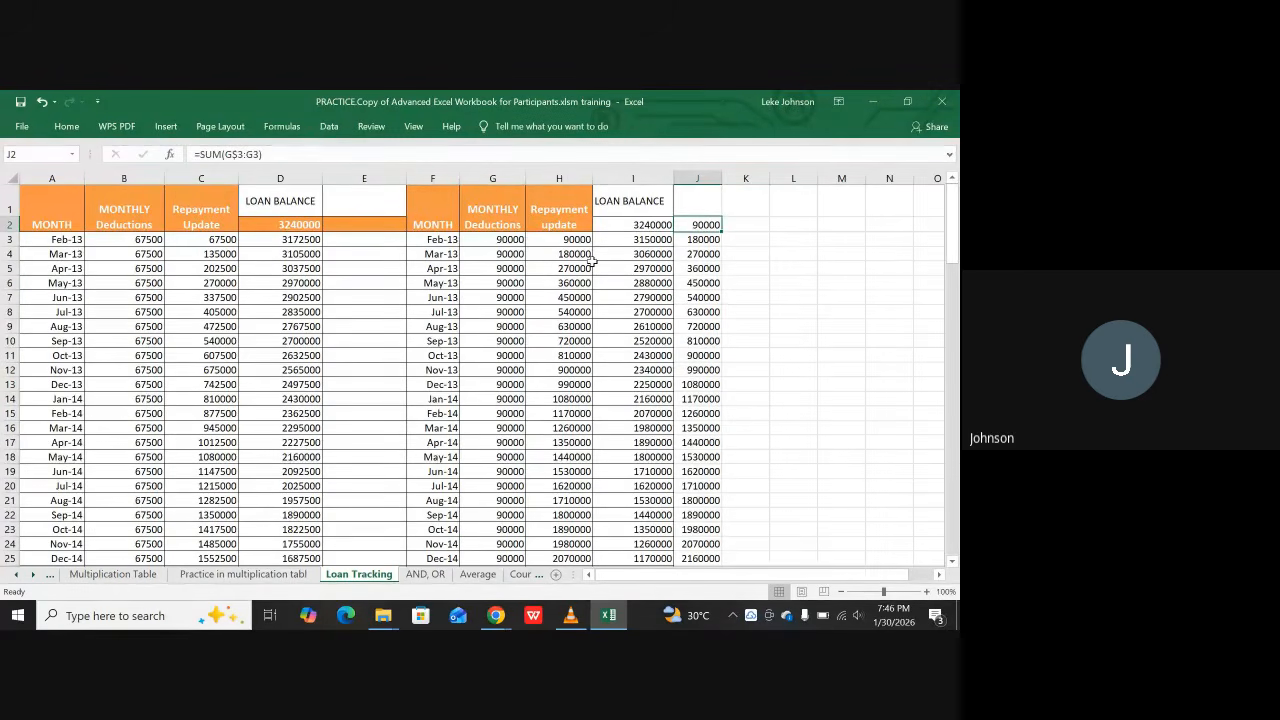
scroll(594, 266, "down", 11)
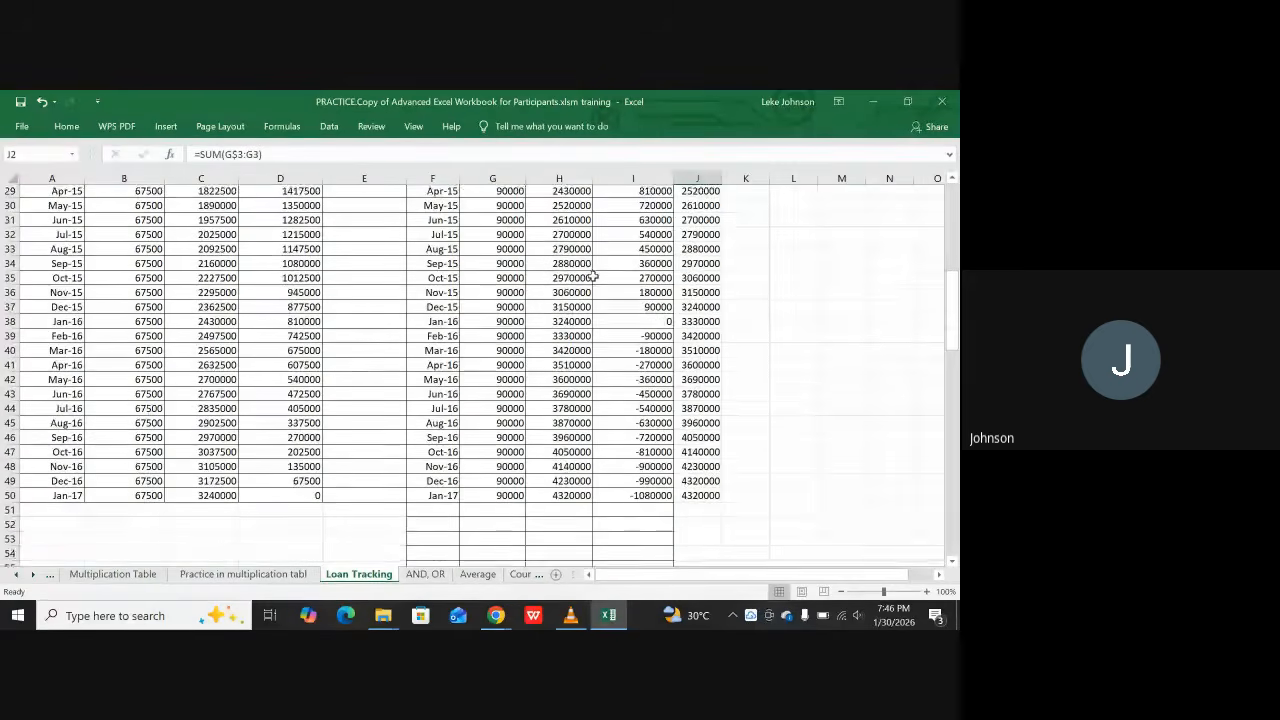
scroll(593, 277, "up", 2)
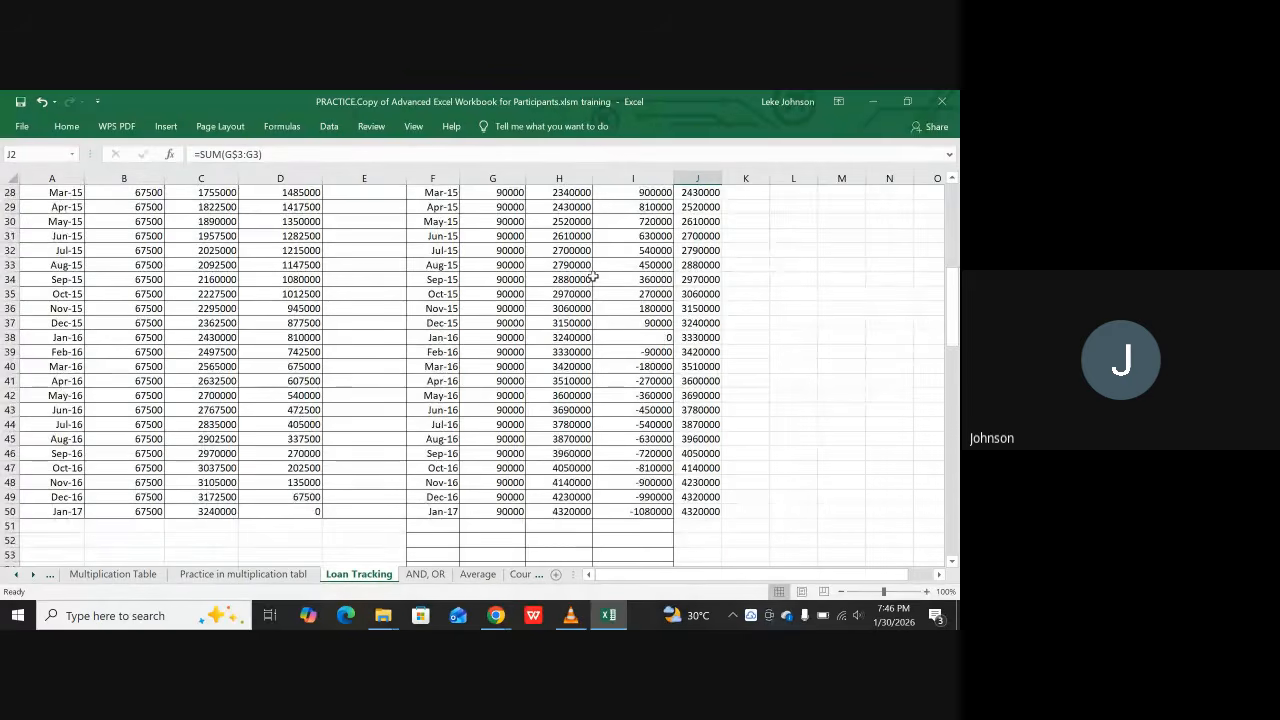
scroll(594, 277, "up", 9)
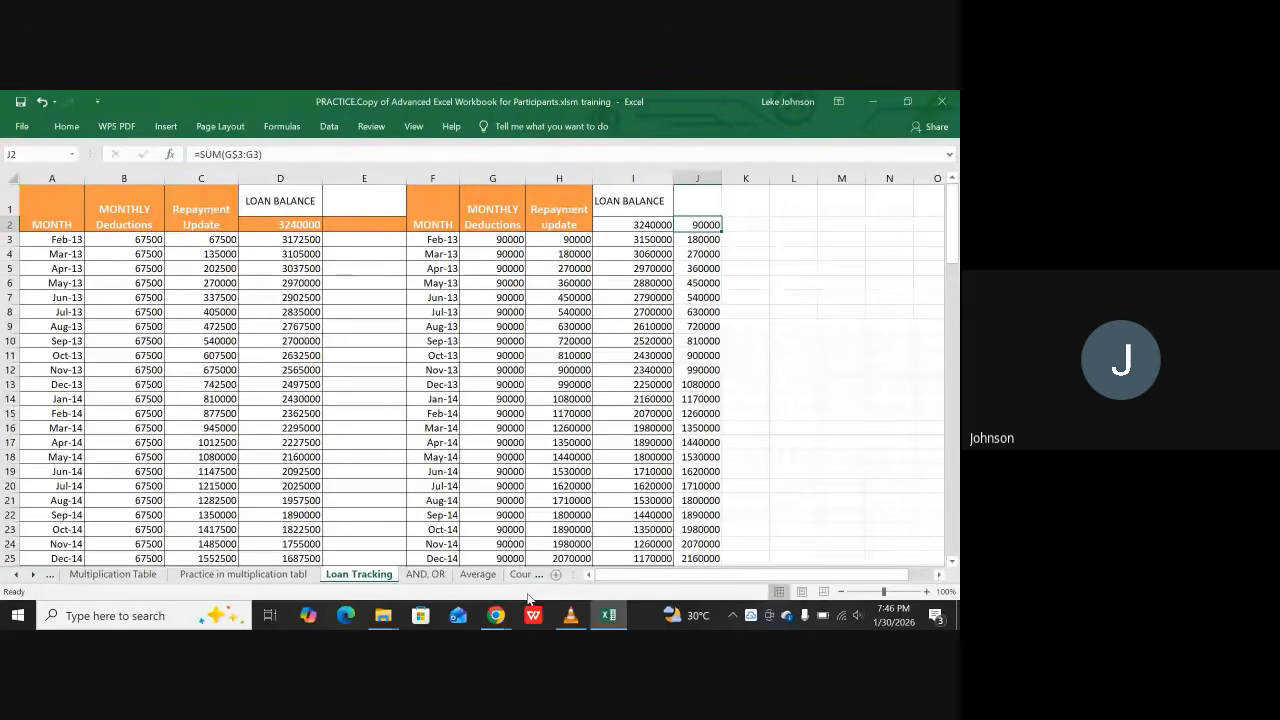
key("ctrl+grave")
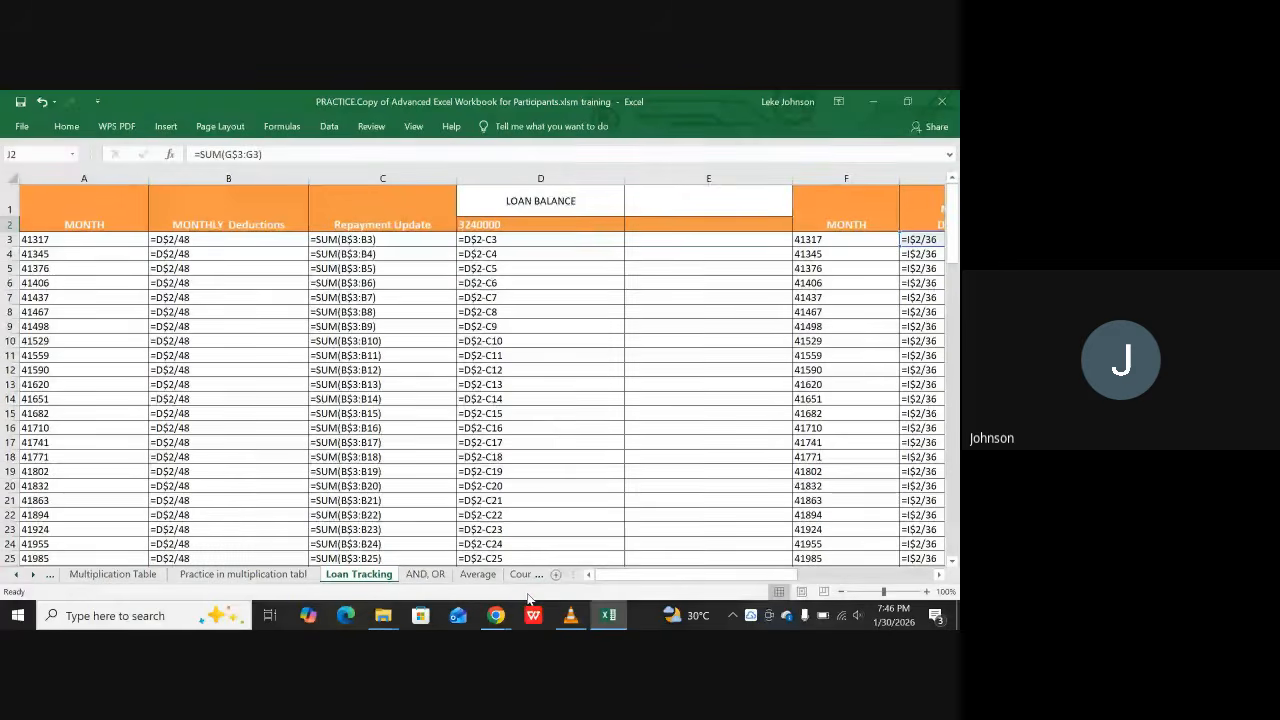
key("ctrl+grave")
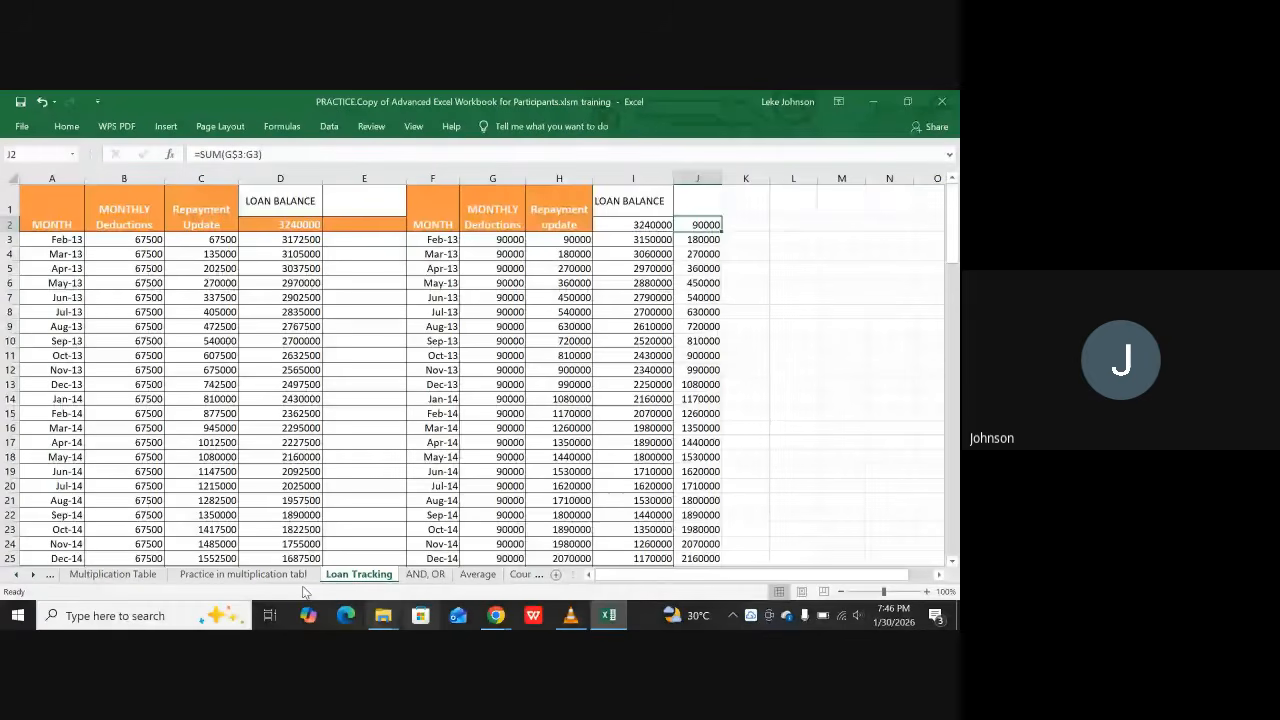
Step: Trace how the loan amount in D2 feeds the deduction in B3 and the cumulative repayment formulas in C3 and C4
left_click(281, 227)
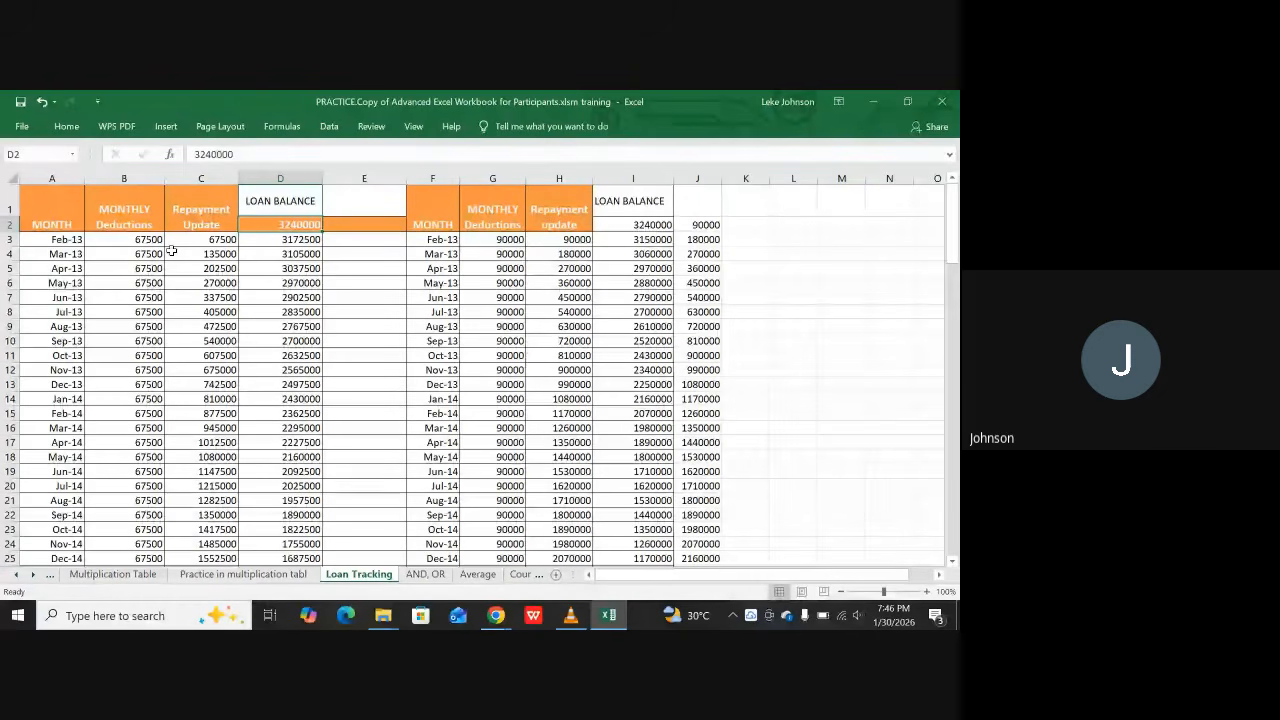
left_click(140, 241)
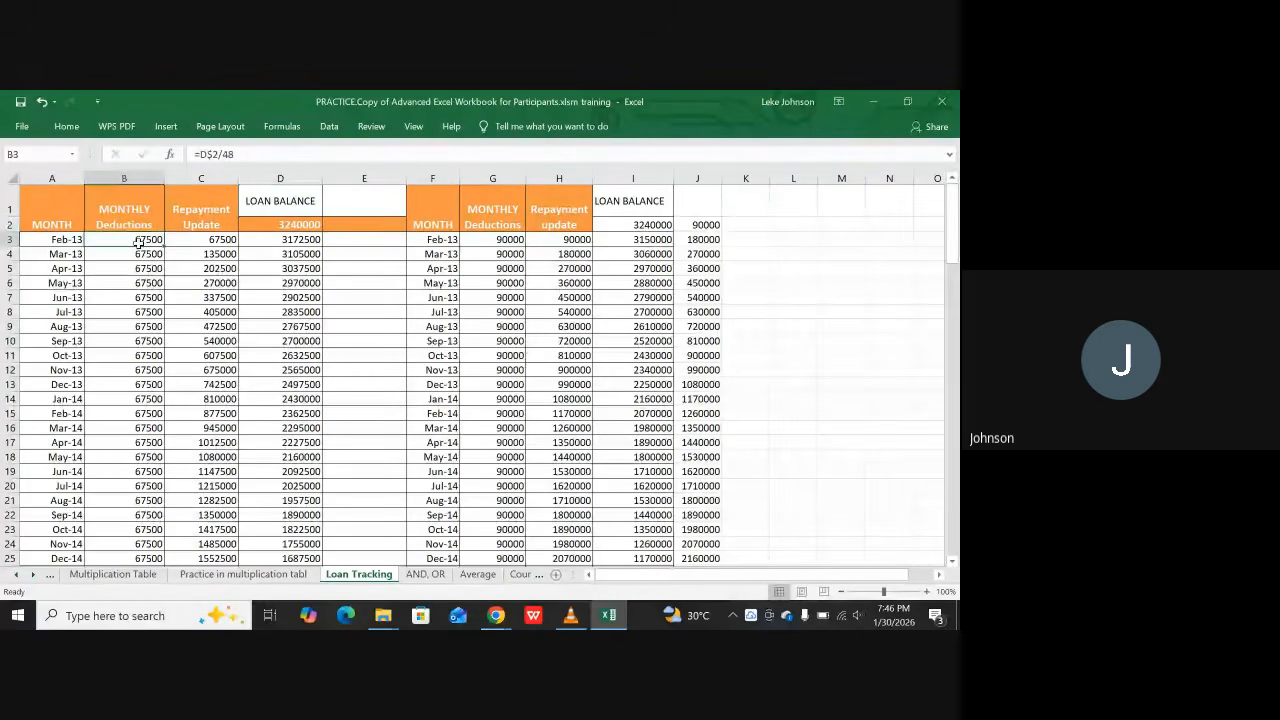
left_click(270, 223)
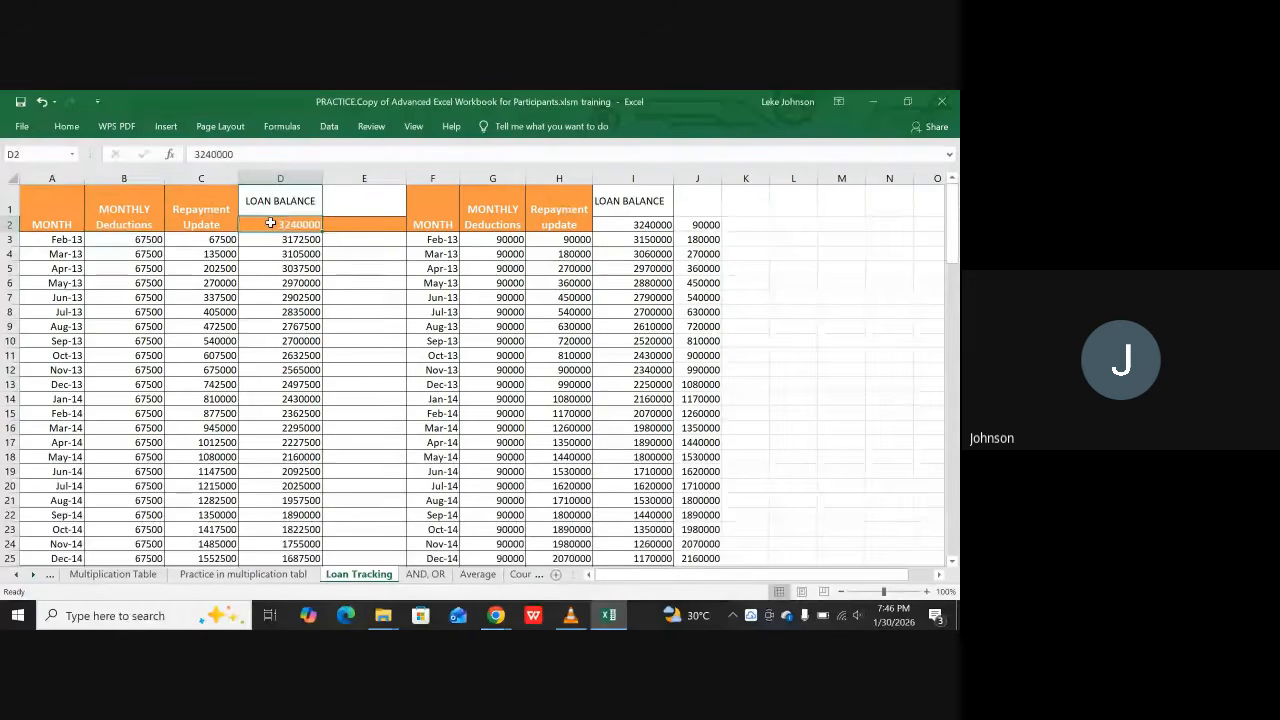
left_click(145, 240)
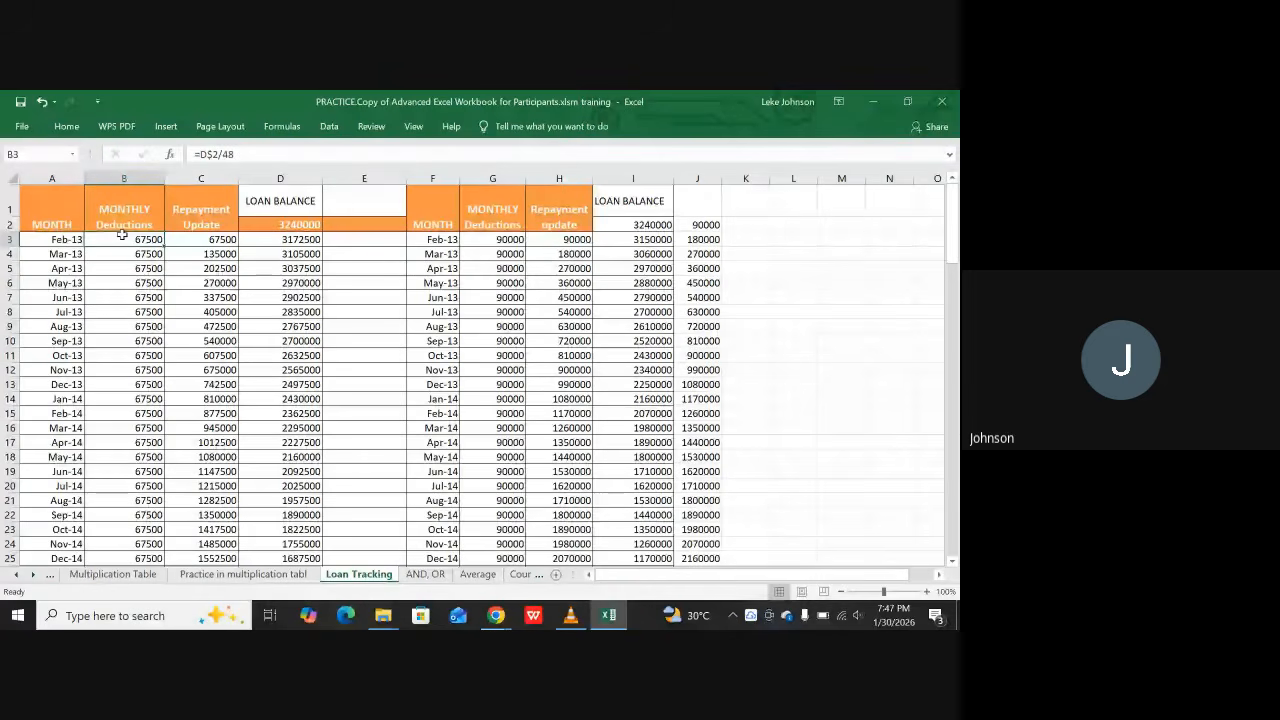
left_click(197, 239)
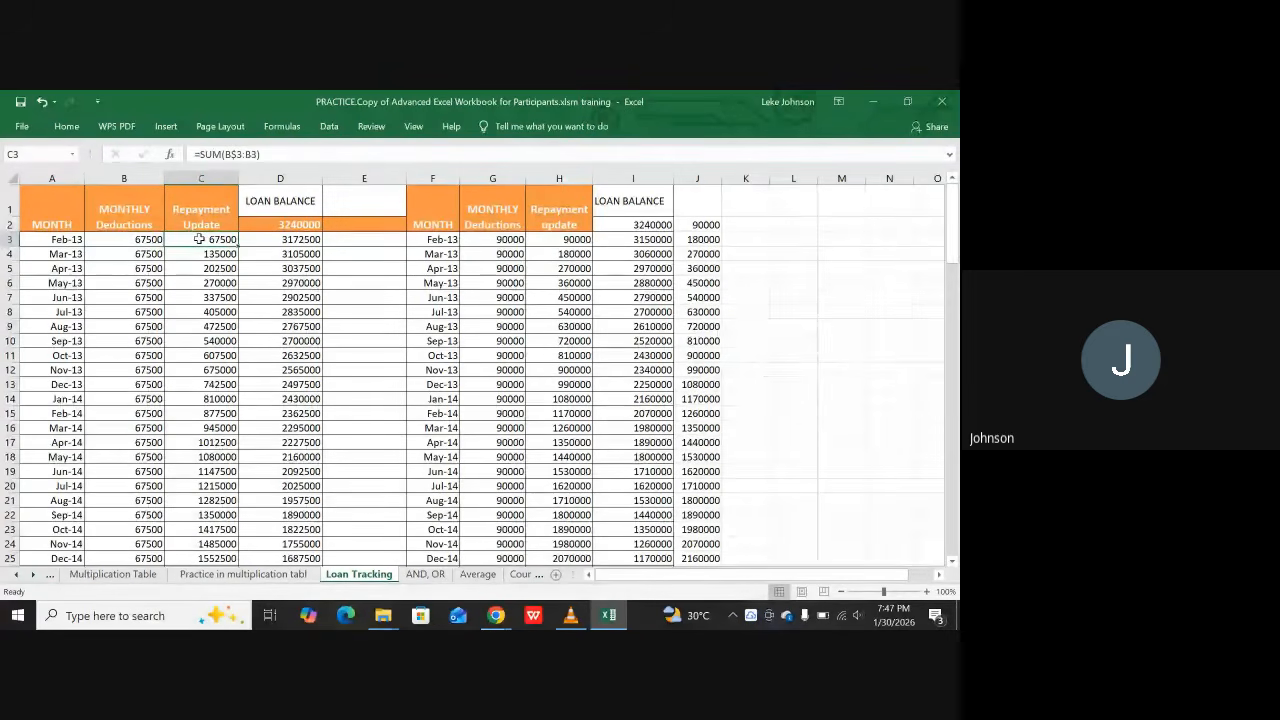
left_click(143, 248)
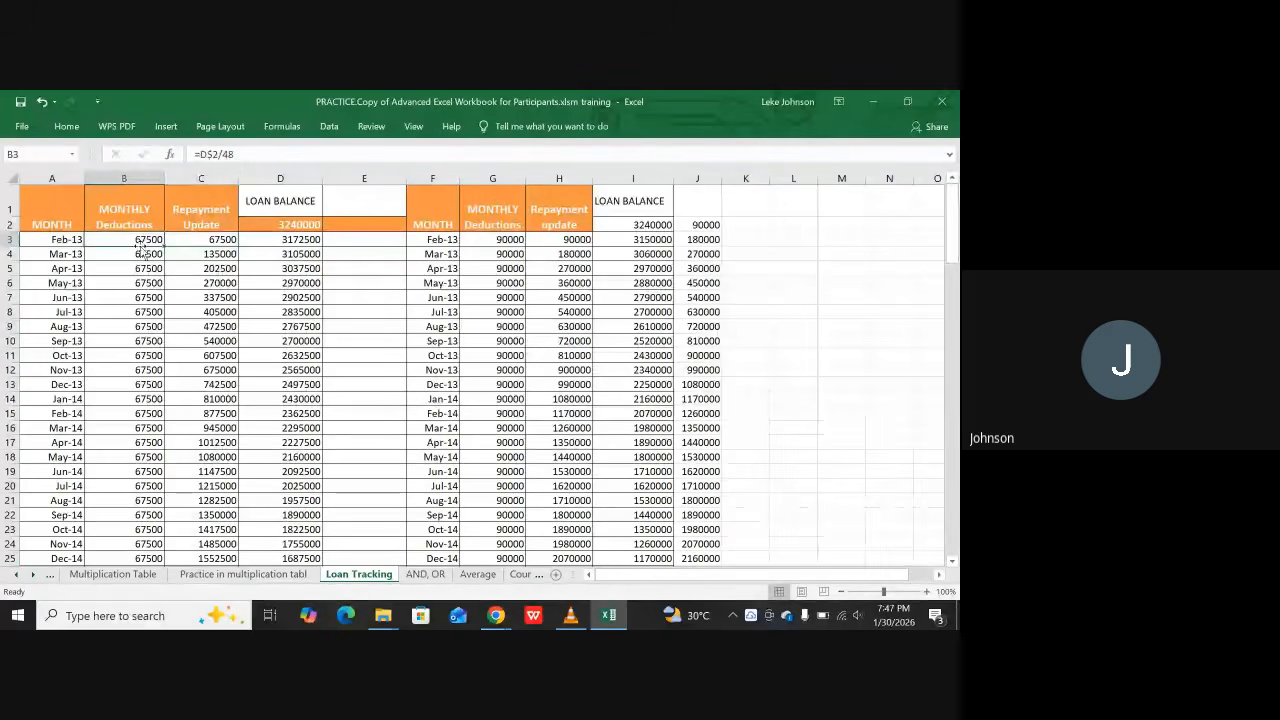
left_click(203, 258)
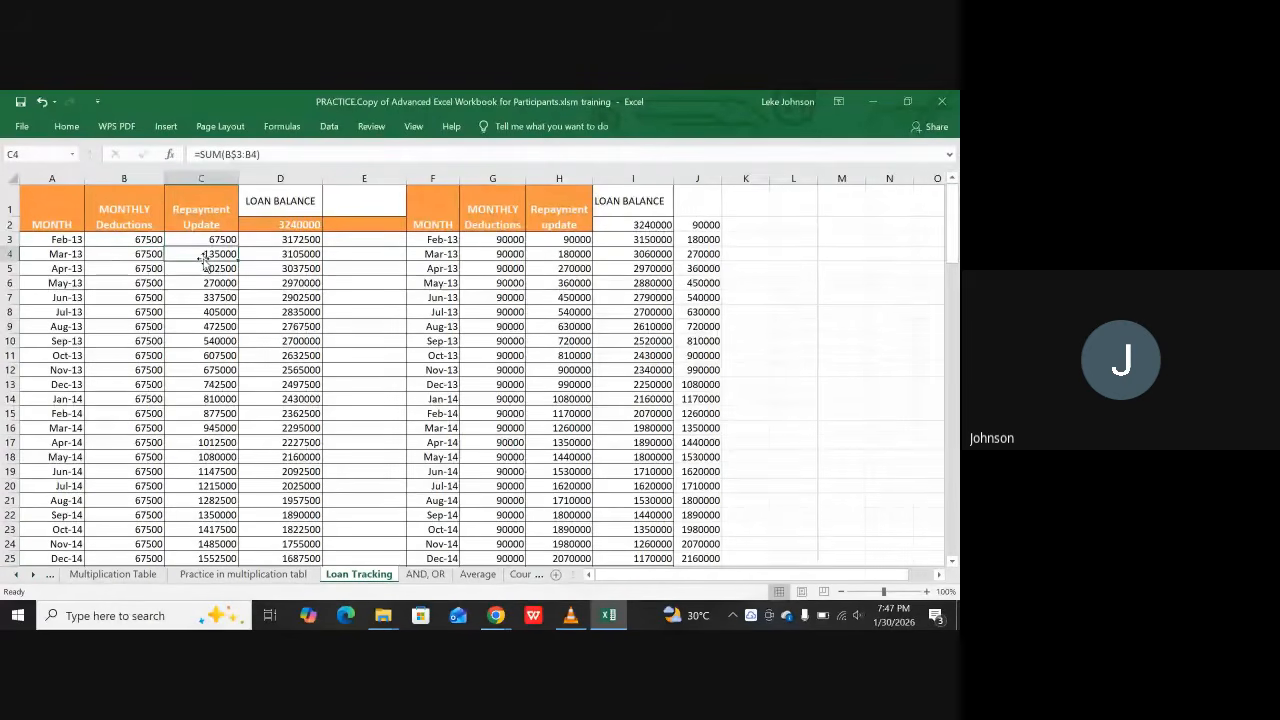
left_click(149, 248)
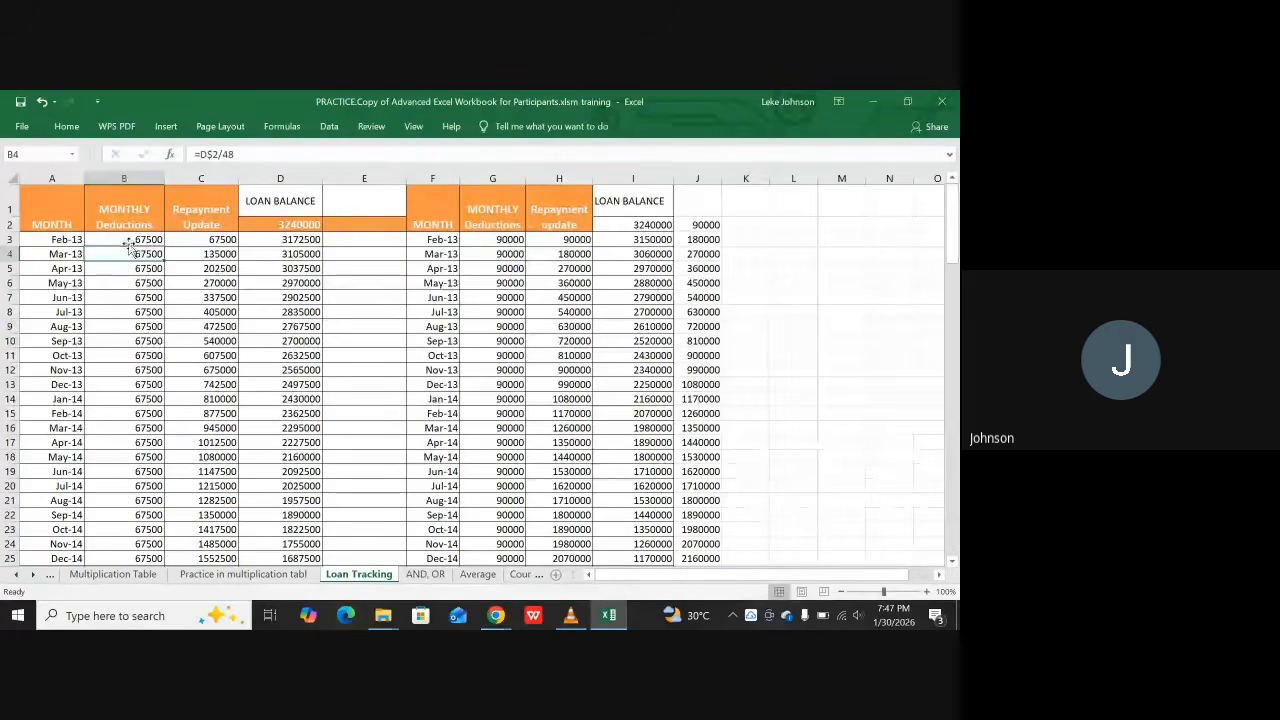
Step: Check the Repayment Update cells C4 and C5 against the sums of B3:B4 and B3:B5, and look over column H
left_click(121, 239)
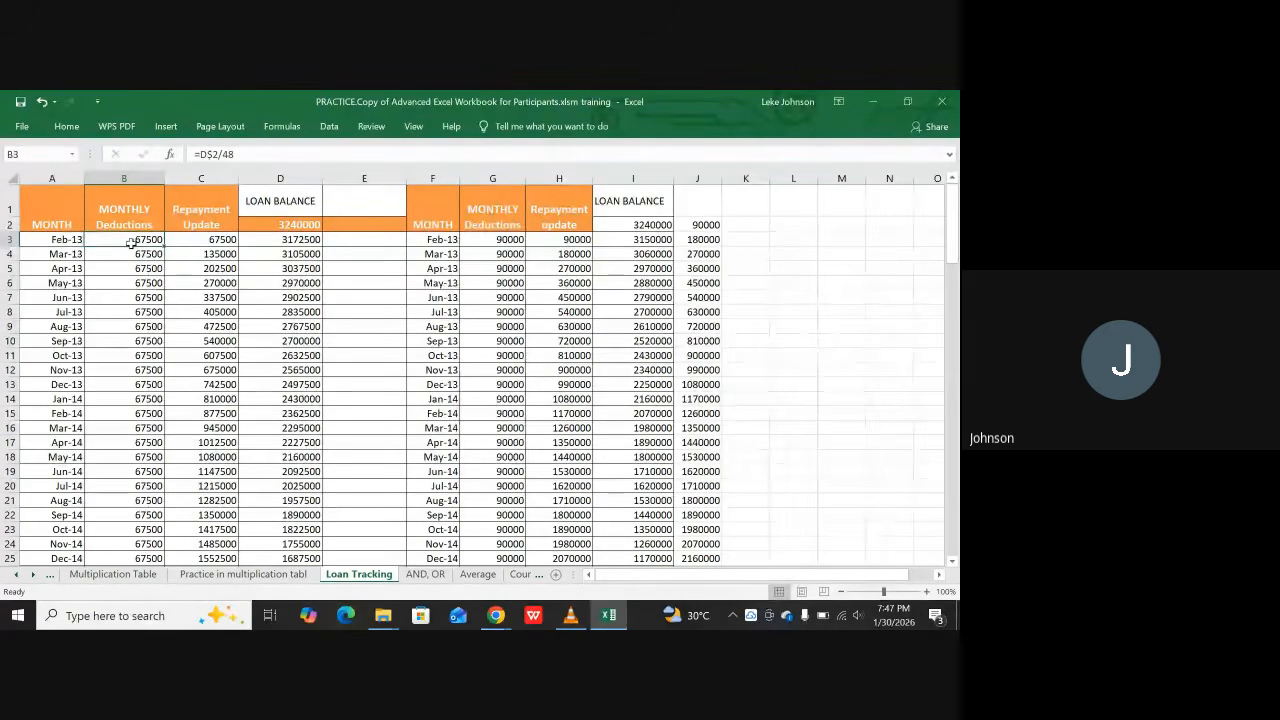
left_click_drag(130, 240, 132, 254)
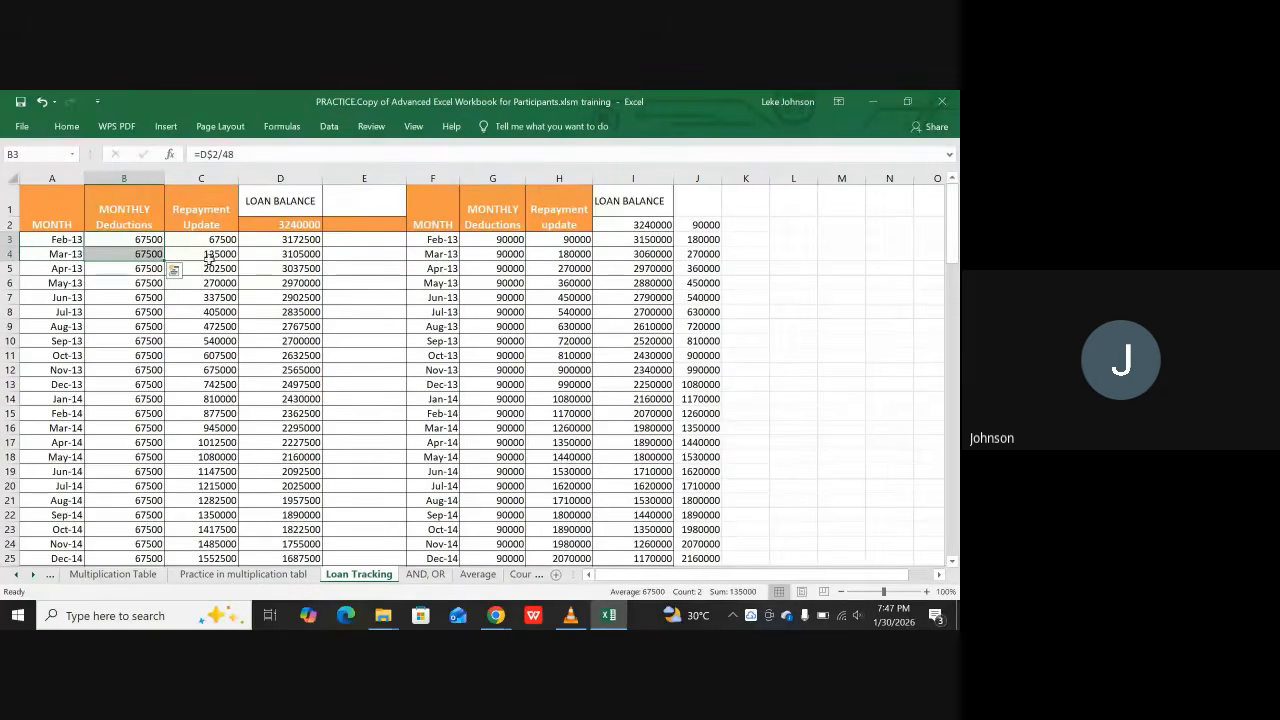
left_click(188, 255)
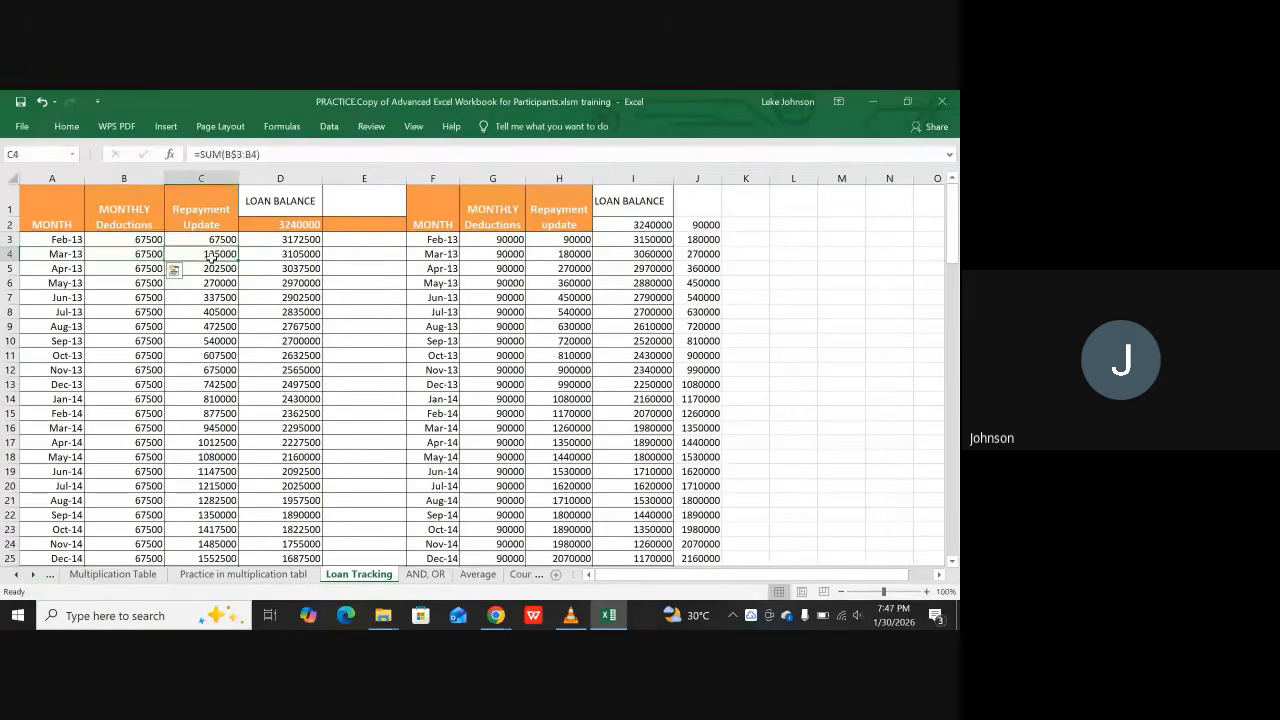
left_click(202, 269)
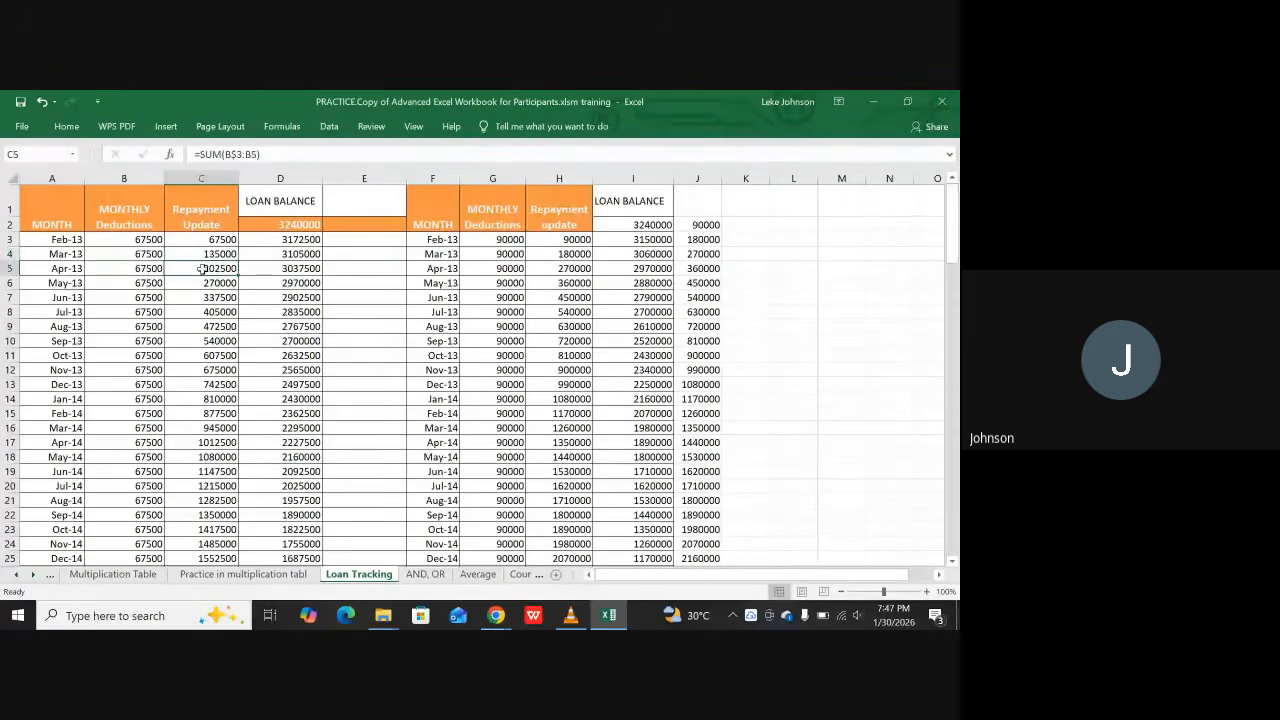
left_click(146, 241)
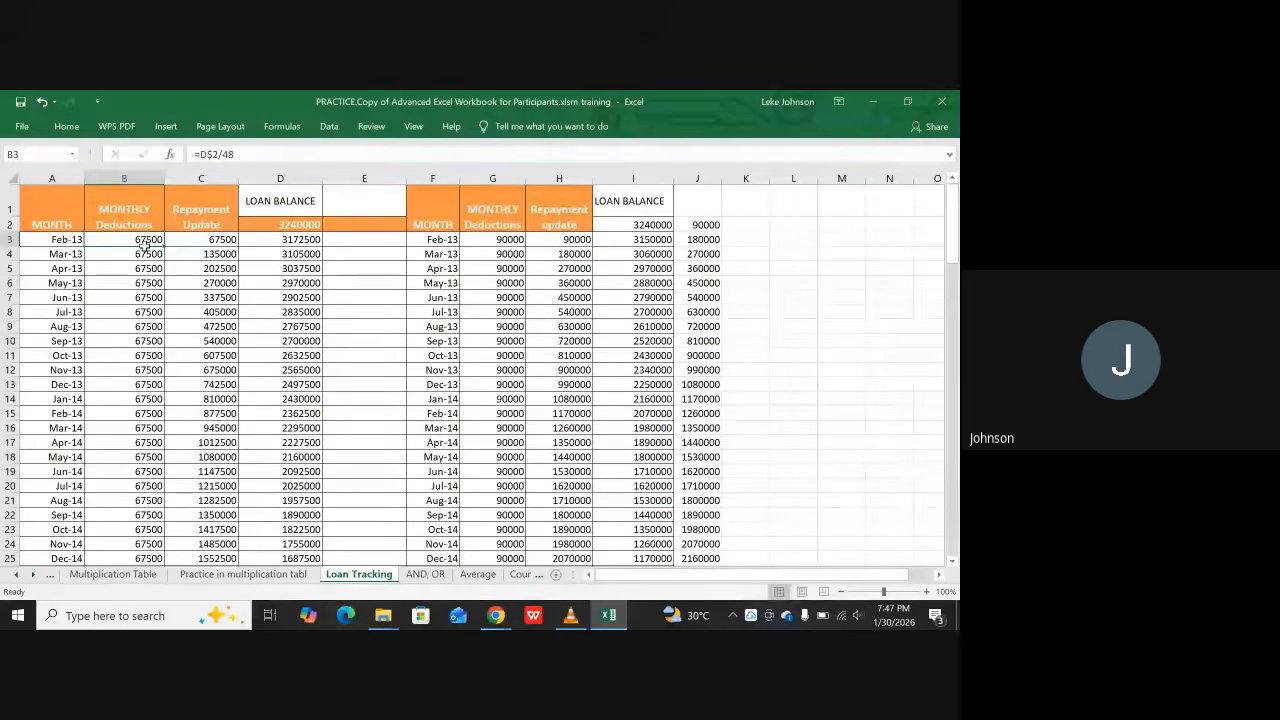
left_click_drag(146, 241, 148, 268)
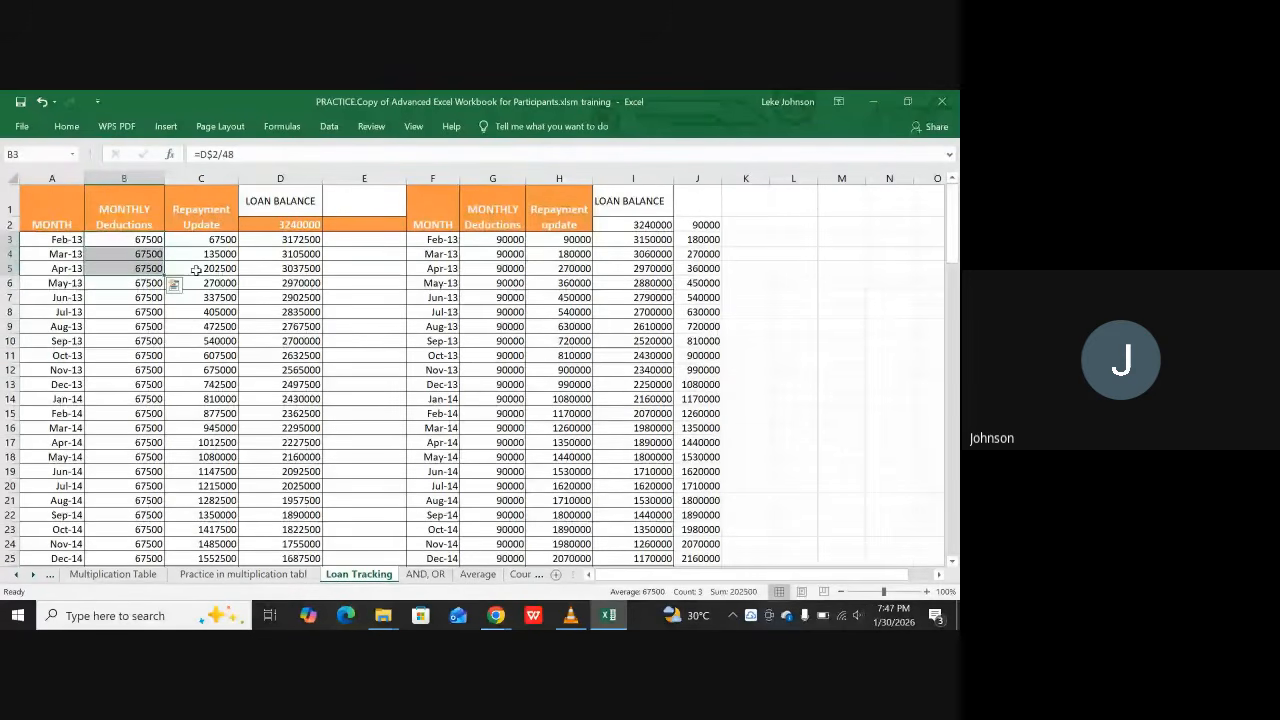
left_click(201, 269)
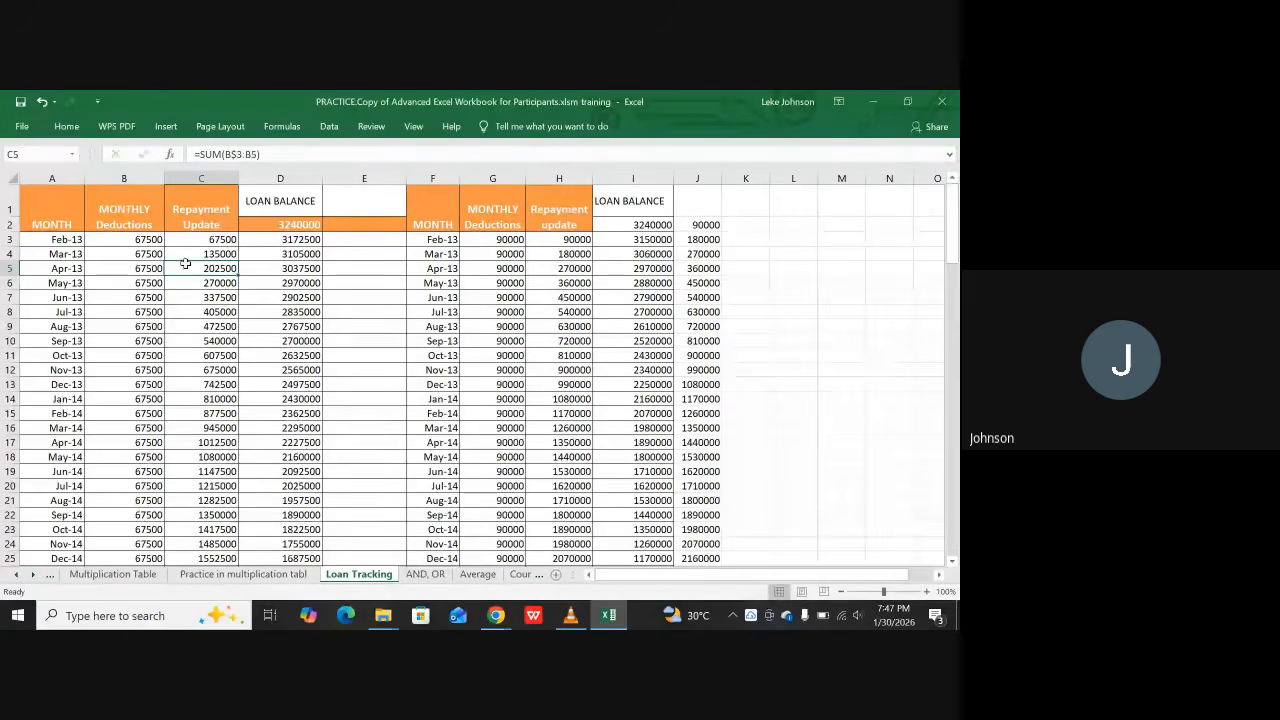
left_click(144, 240)
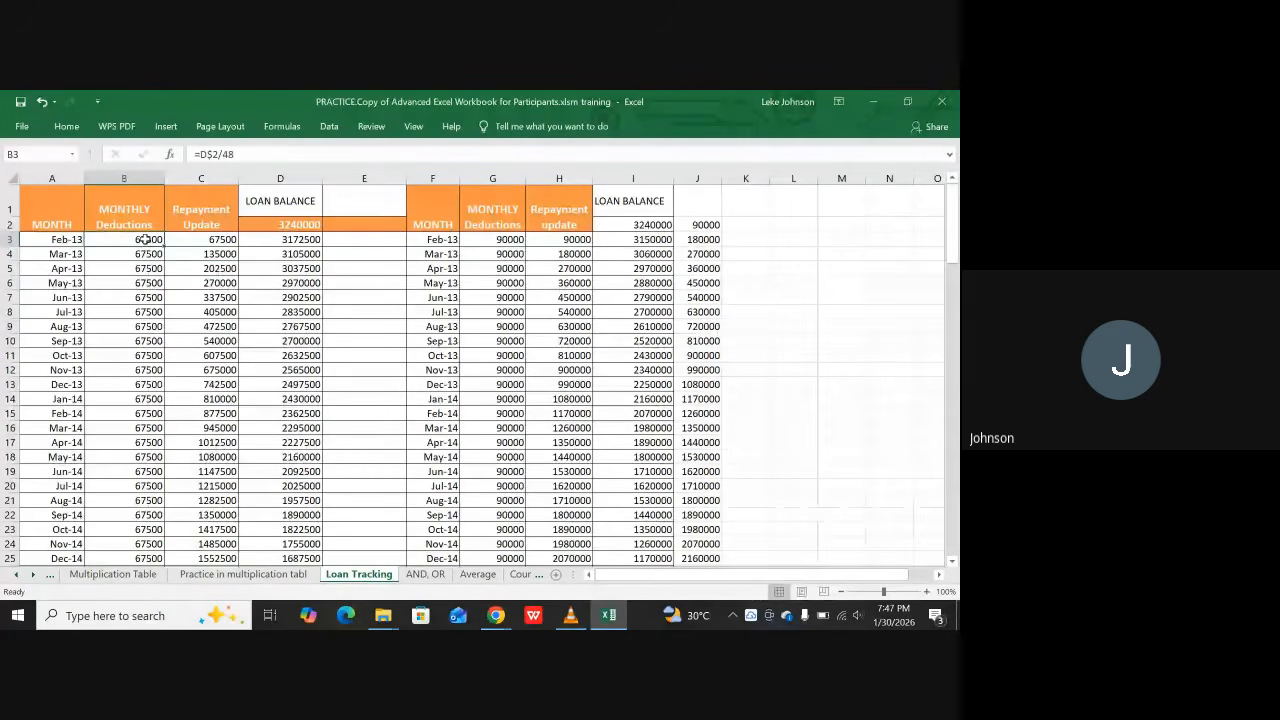
left_click_drag(146, 240, 155, 268)
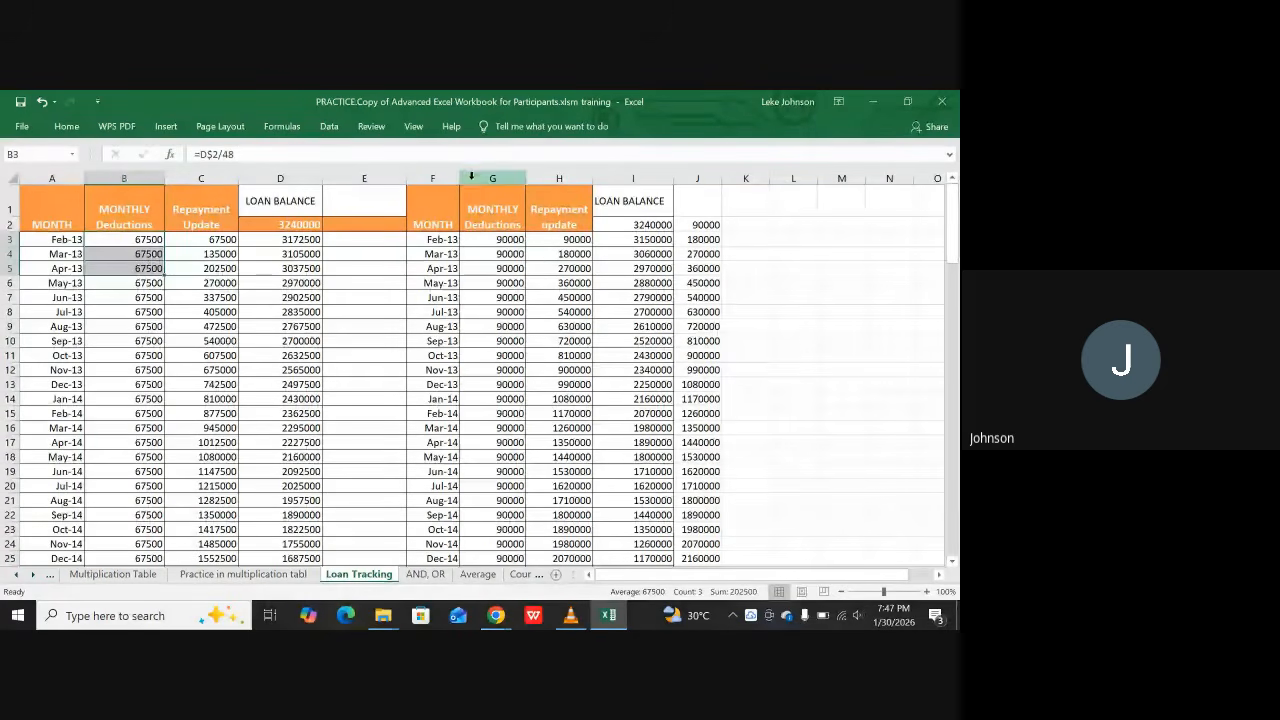
left_click(548, 171)
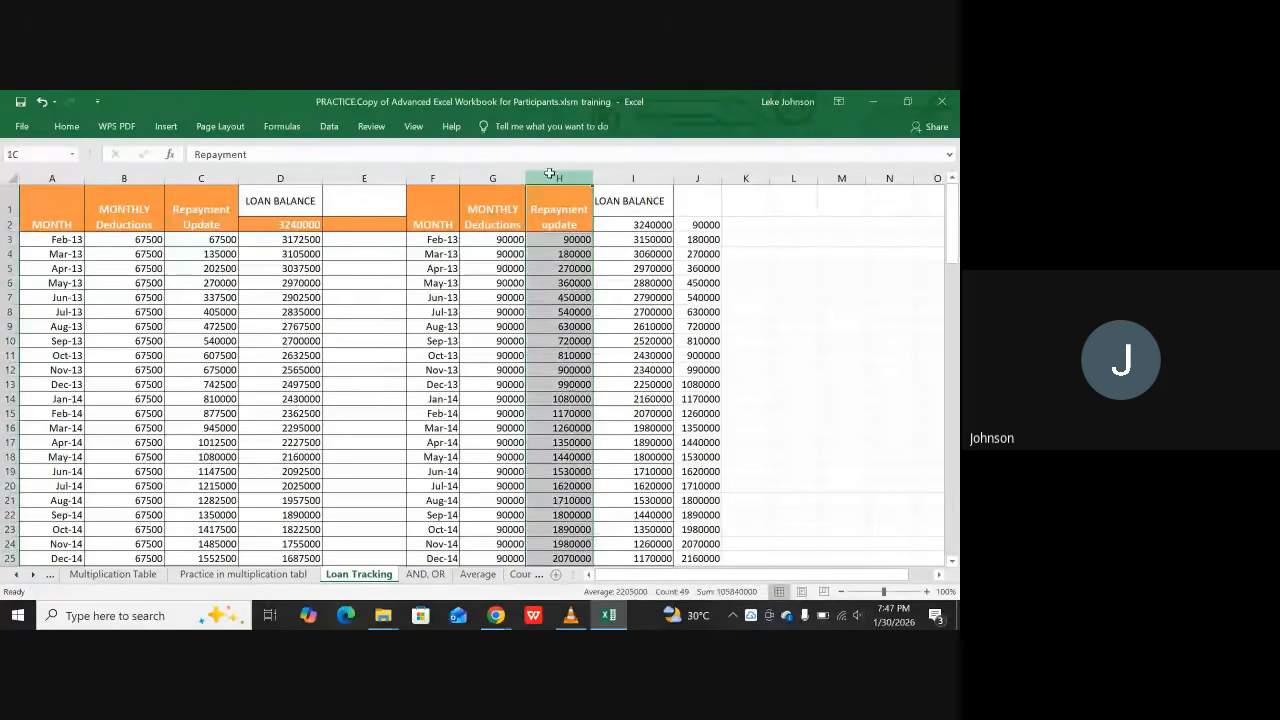
left_click(790, 246)
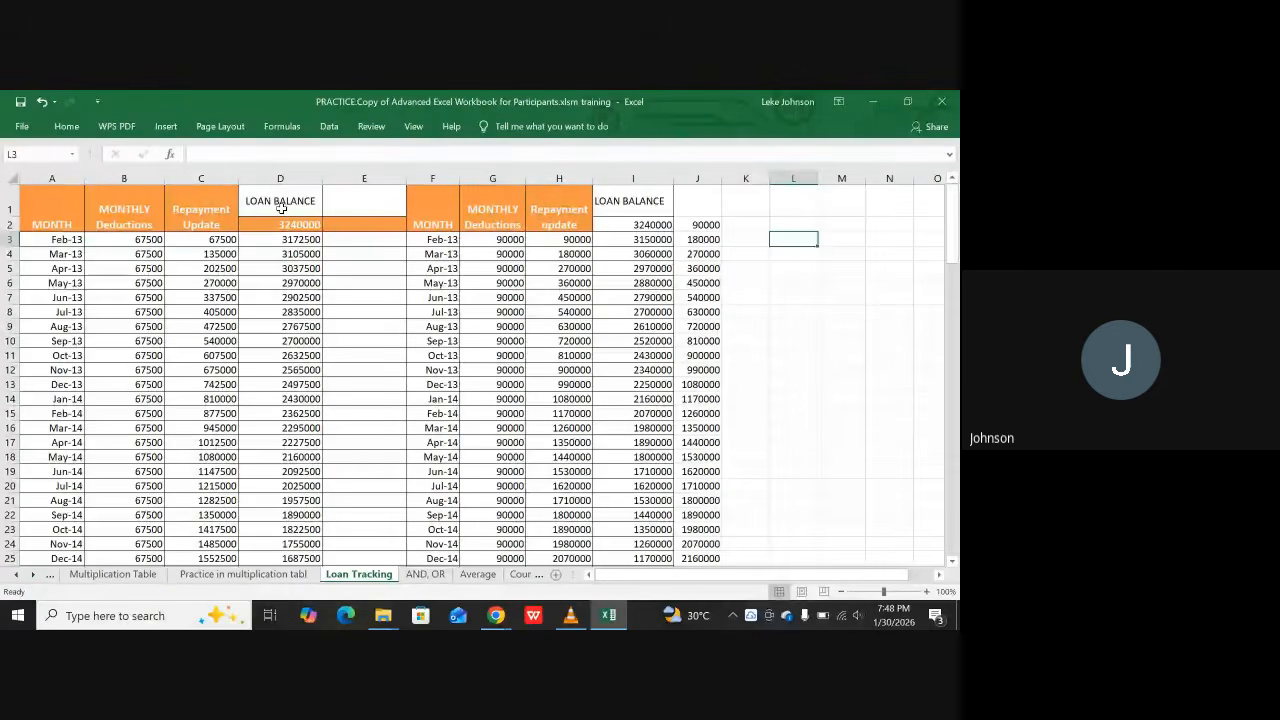
Step: Label the first loan schedule with "48months" in cell E1
left_click(370, 204)
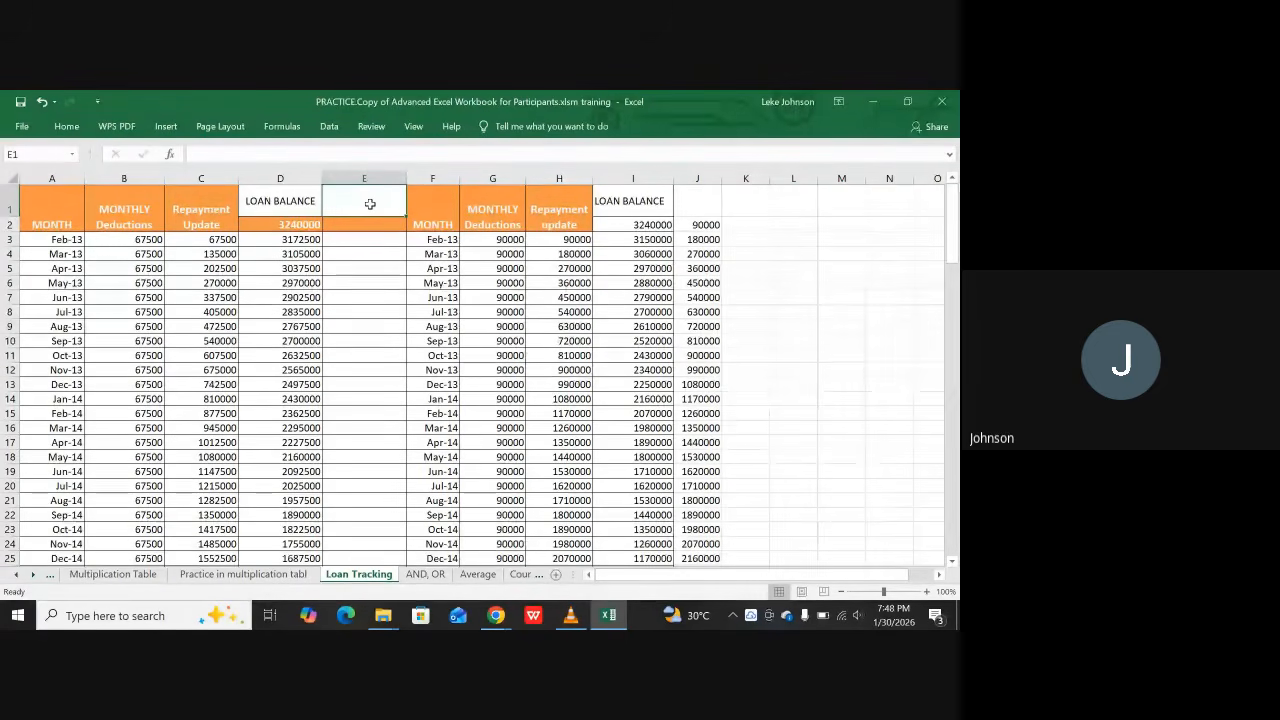
type("489")
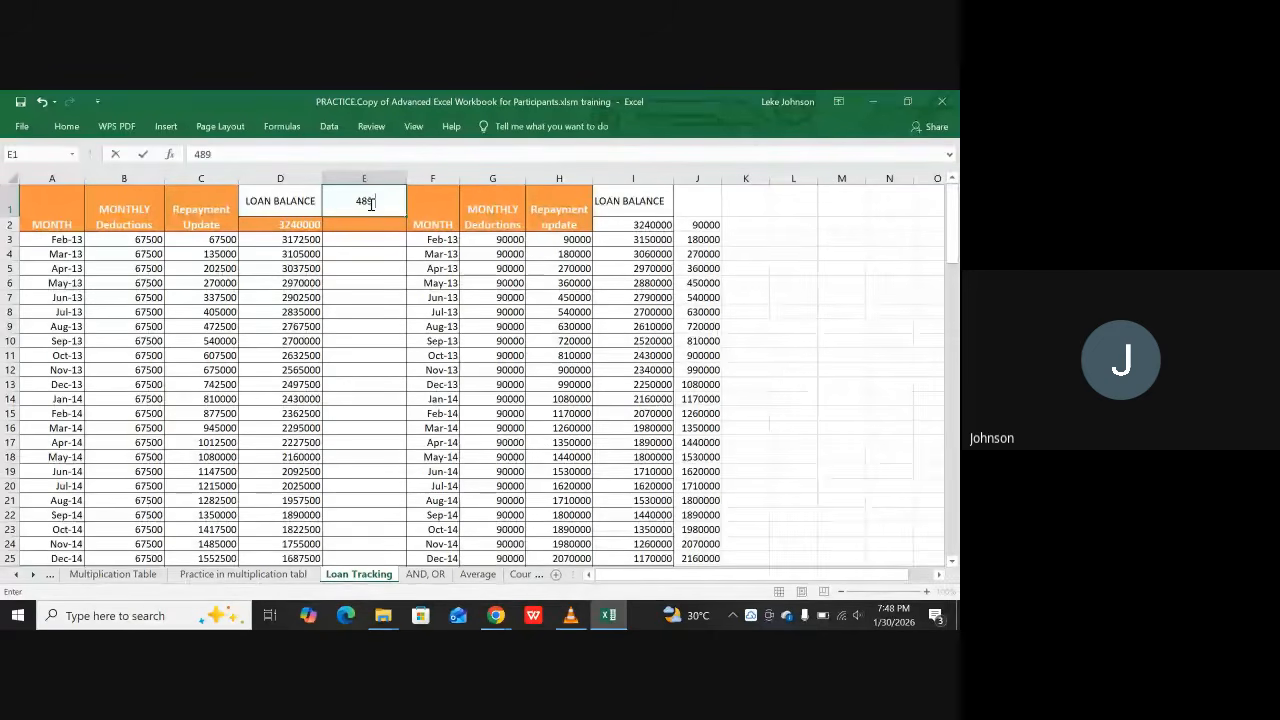
key("BackSpace")
type("months")
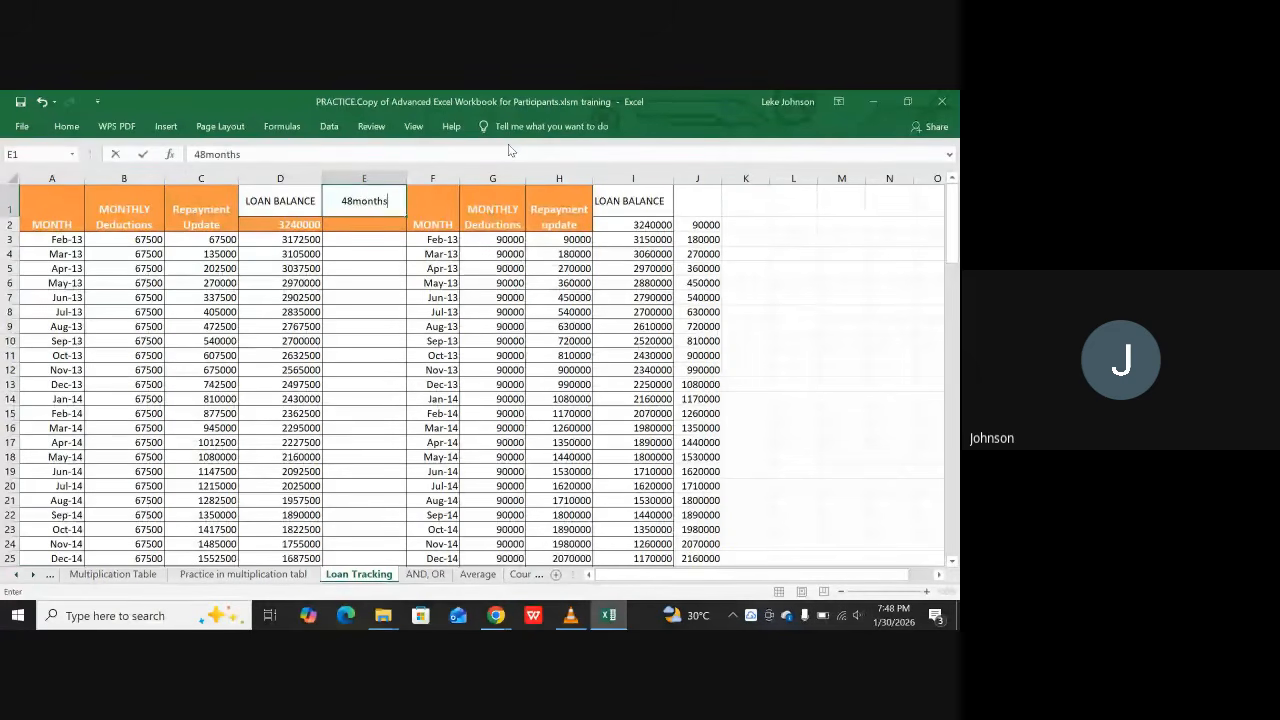
key("Tab")
Step: Label the second loan schedule with "36 months" in cell J1
key("Tab")
key("Tab")
key("Tab")
key("Tab")
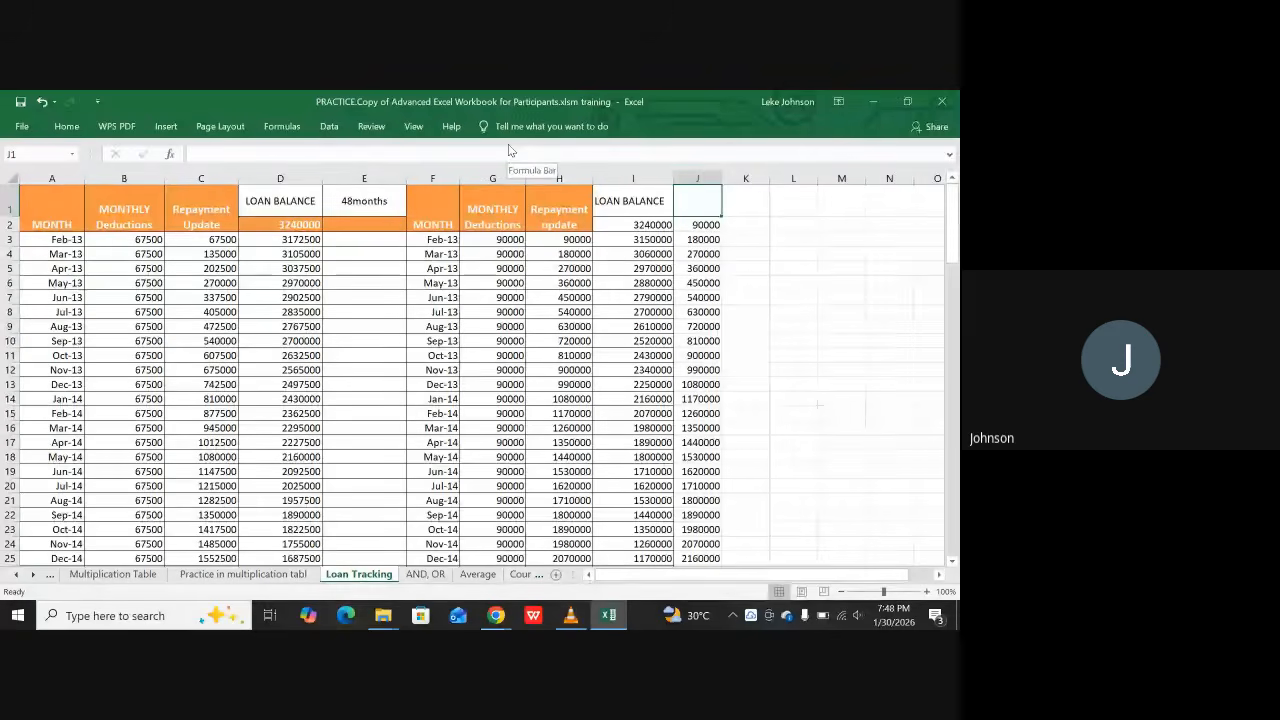
type("36 months")
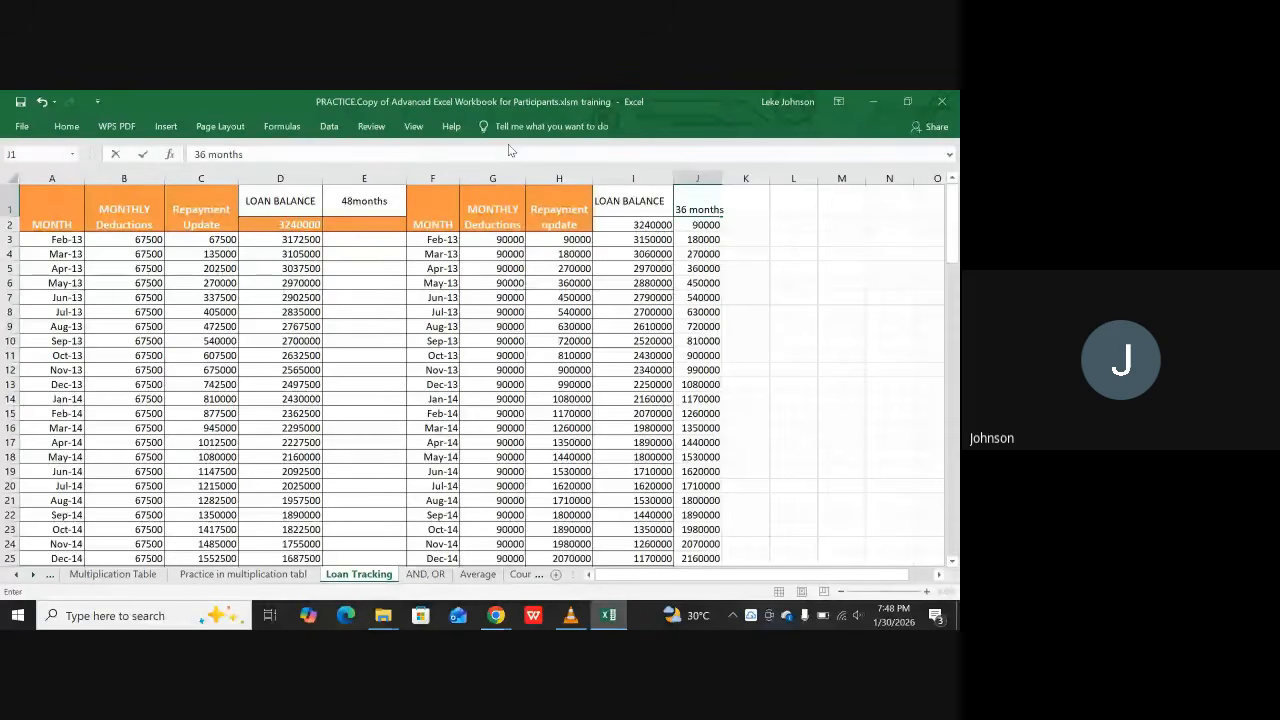
key("Return")
Step: Clear the extra running-total formulas in column J from J2 down to the last filled row
key("Tab")
key("Tab")
key("Tab")
key("Tab")
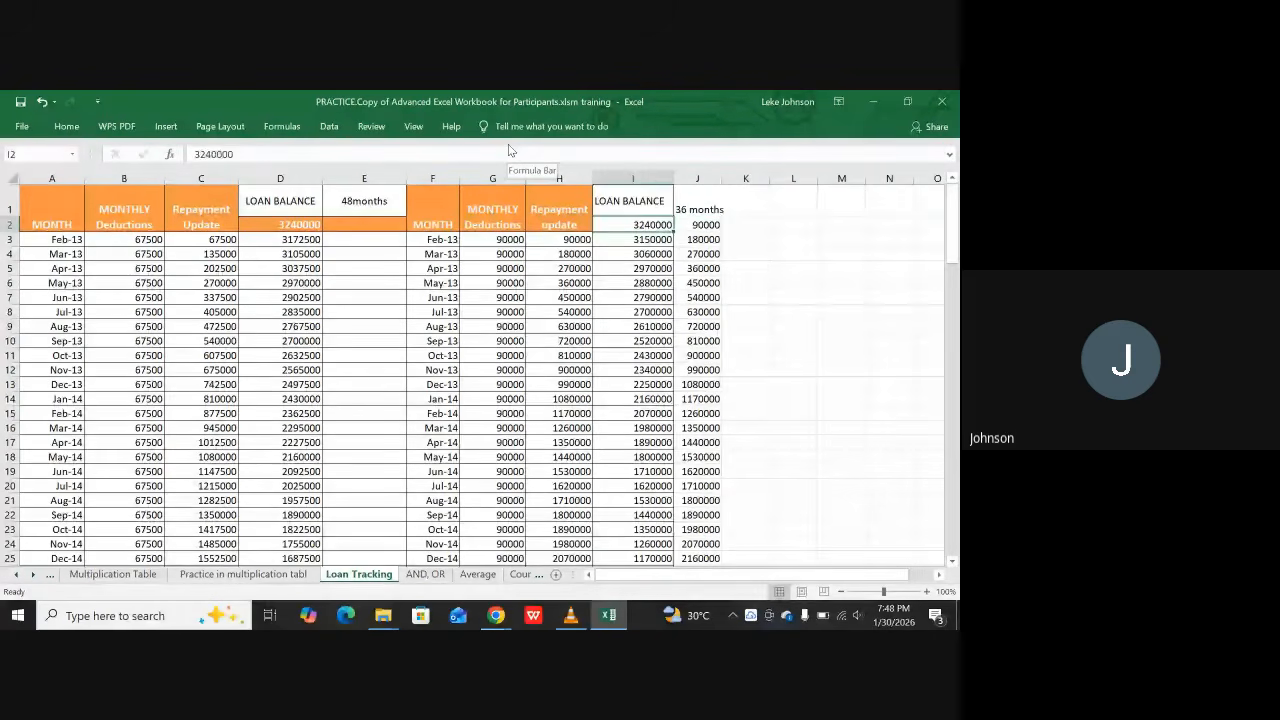
key("Tab")
key("shift+Down")
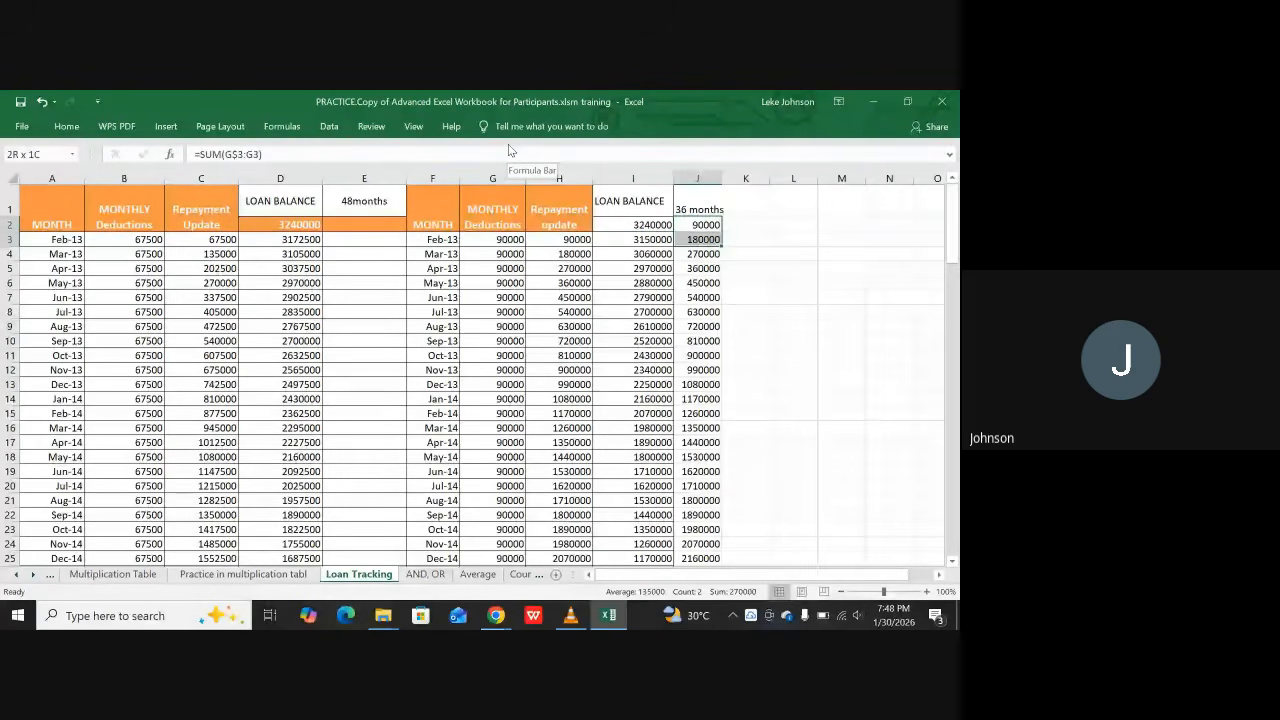
key("shift+Down")
key("shift+Down")
key("shift+Down")
key("shift+Down")
key("shift+Down")
key("shift+Down")
key("shift+Down")
key("shift+Down")
key("shift+Down")
key("shift+Down")
key("shift+Down")
key("shift+Down")
key("shift+Down")
key("shift+Down")
key("shift+Down")
key("shift+Down")
key("shift+Down")
key("shift+Down")
key("shift+Down")
key("shift+Down")
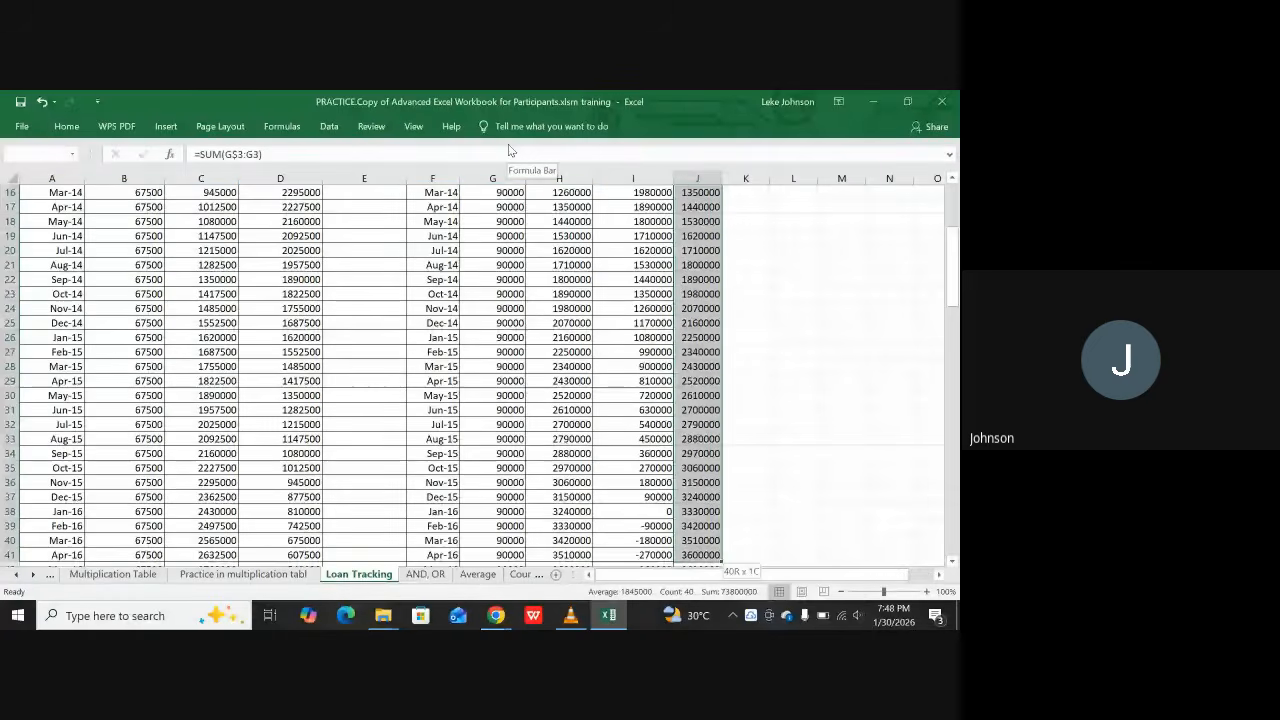
key("shift+Down")
key("shift+Down")
key("shift+Down")
key("shift+Down")
key("shift+Down")
key("shift+Down")
key("shift+Down")
key("shift+Down")
key("shift+Down")
key("shift+Down")
key("shift+Down")
key("shift+Down")
key("shift+Down")
key("shift+Down")
key("shift+Down")
key("shift+Down")
key("shift+Down")
key("shift+Down")
key("Delete")
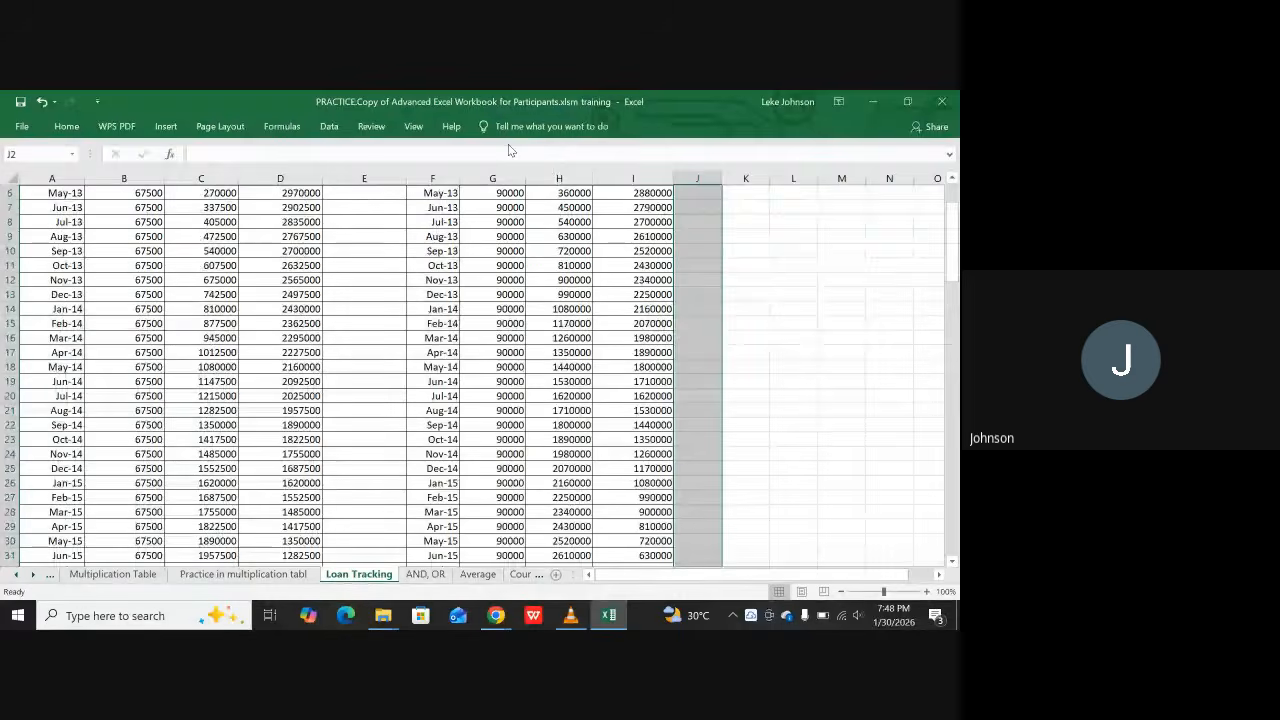
scroll(508, 144, "up", 2)
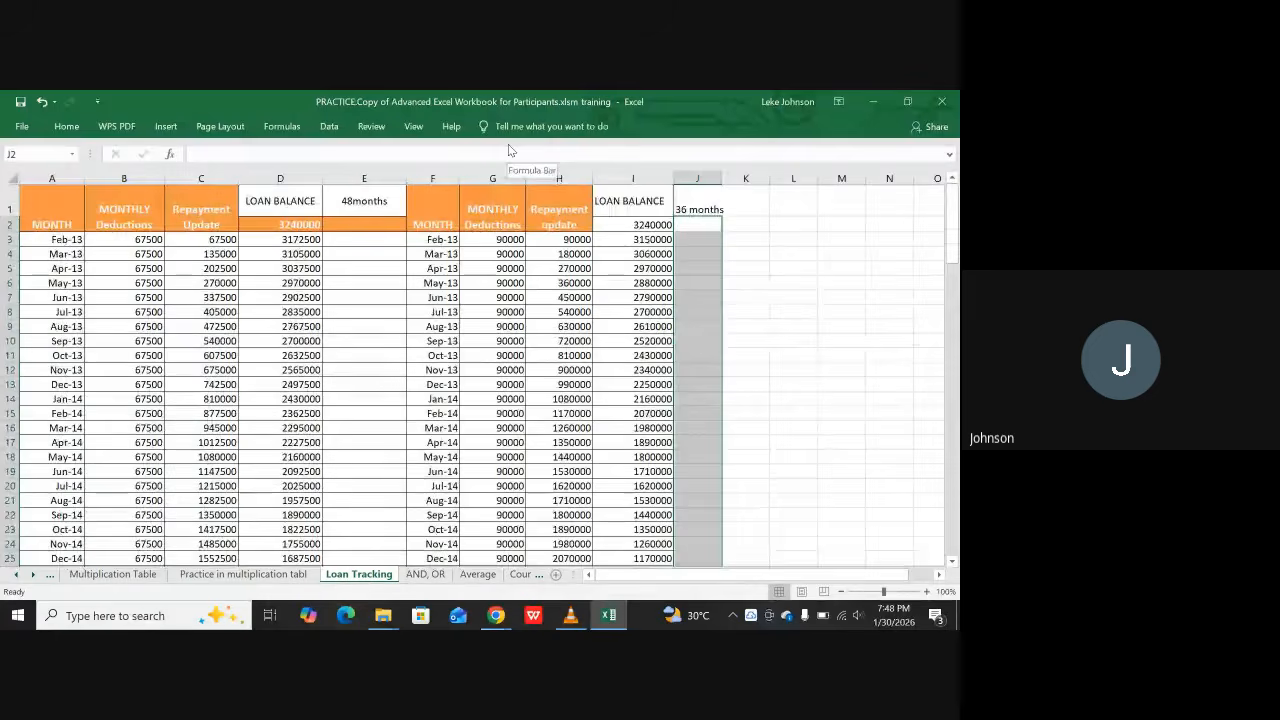
left_click(776, 335)
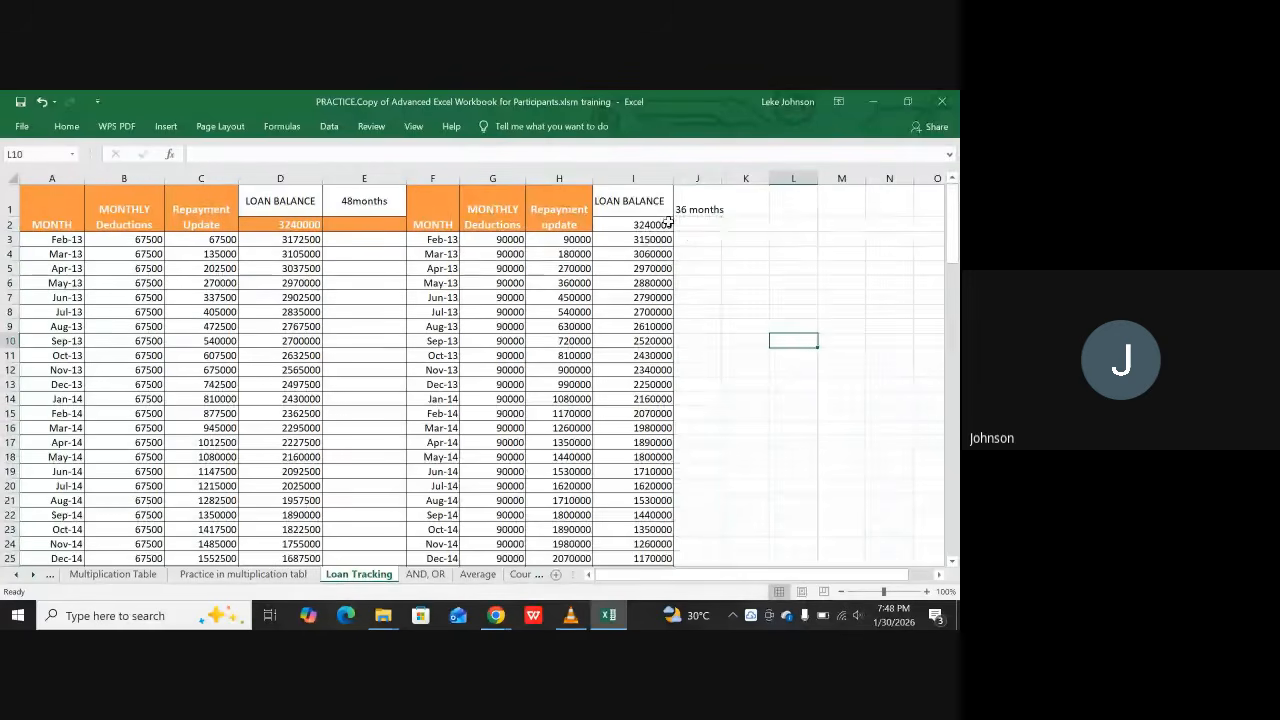
Step: Check the loan amount in I2 against the 48-month schedule's label in E1, and save the workbook
left_click(641, 226)
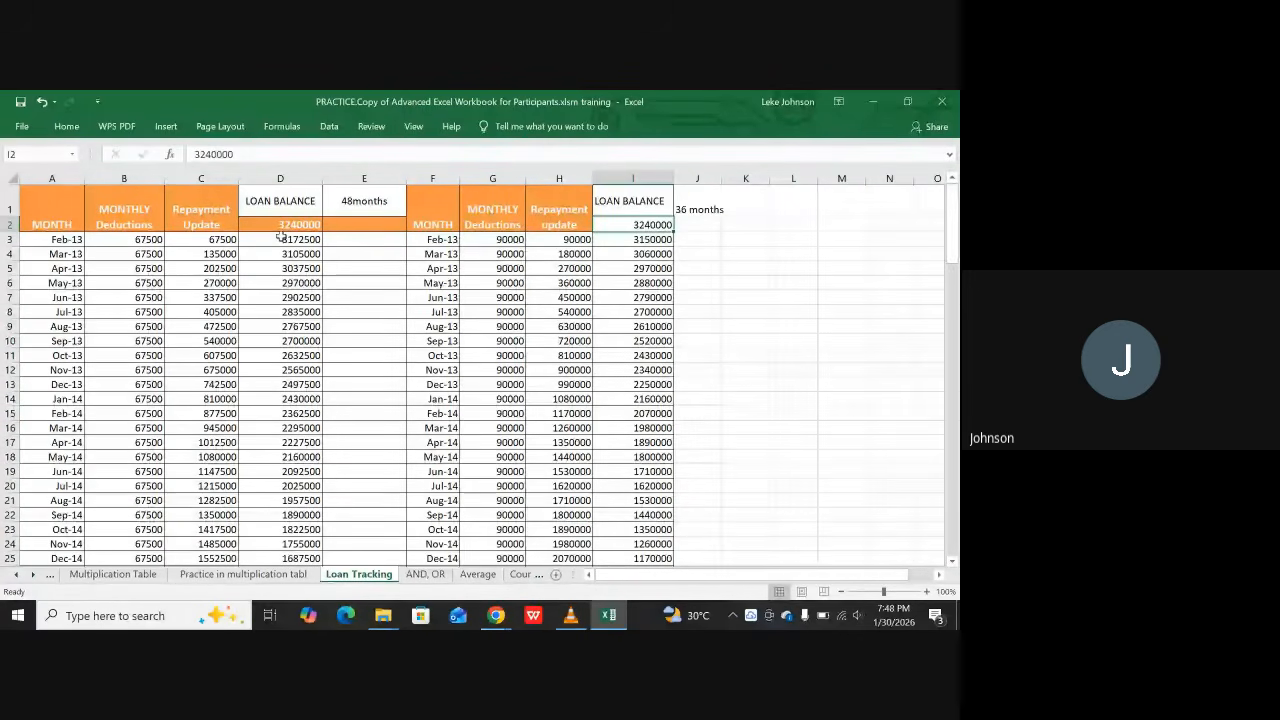
left_click(377, 199)
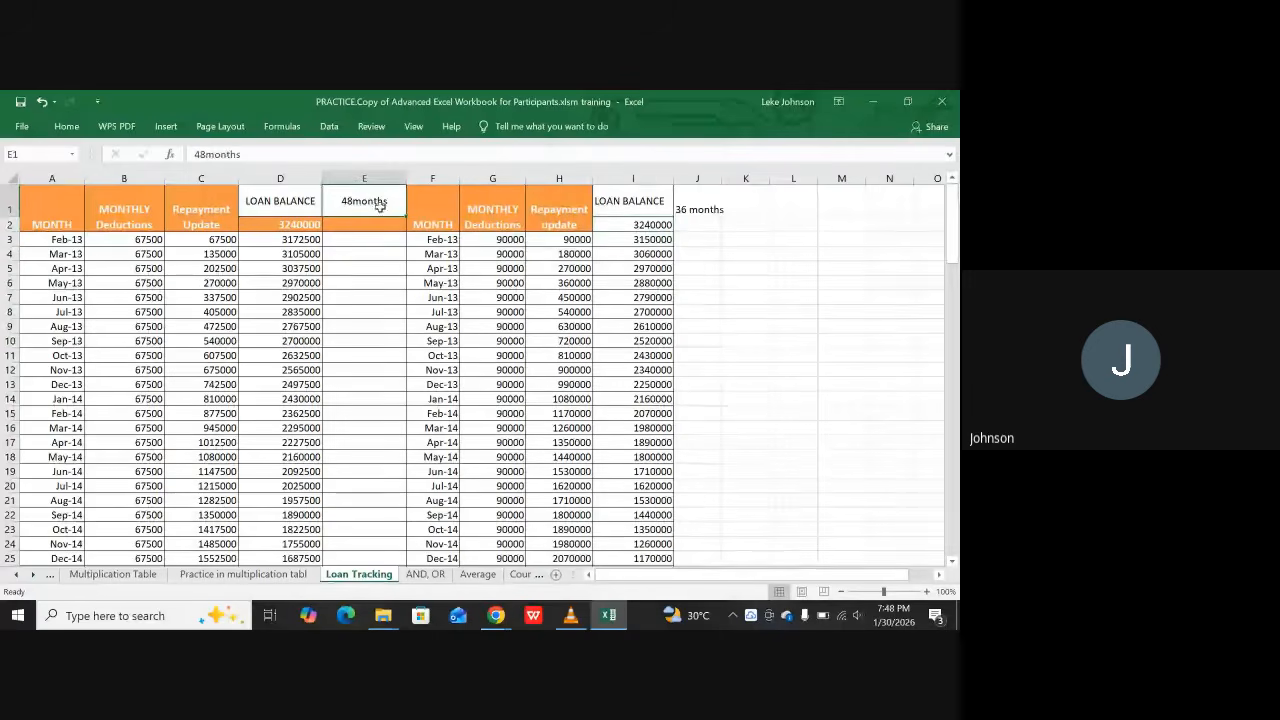
key("ctrl+s")
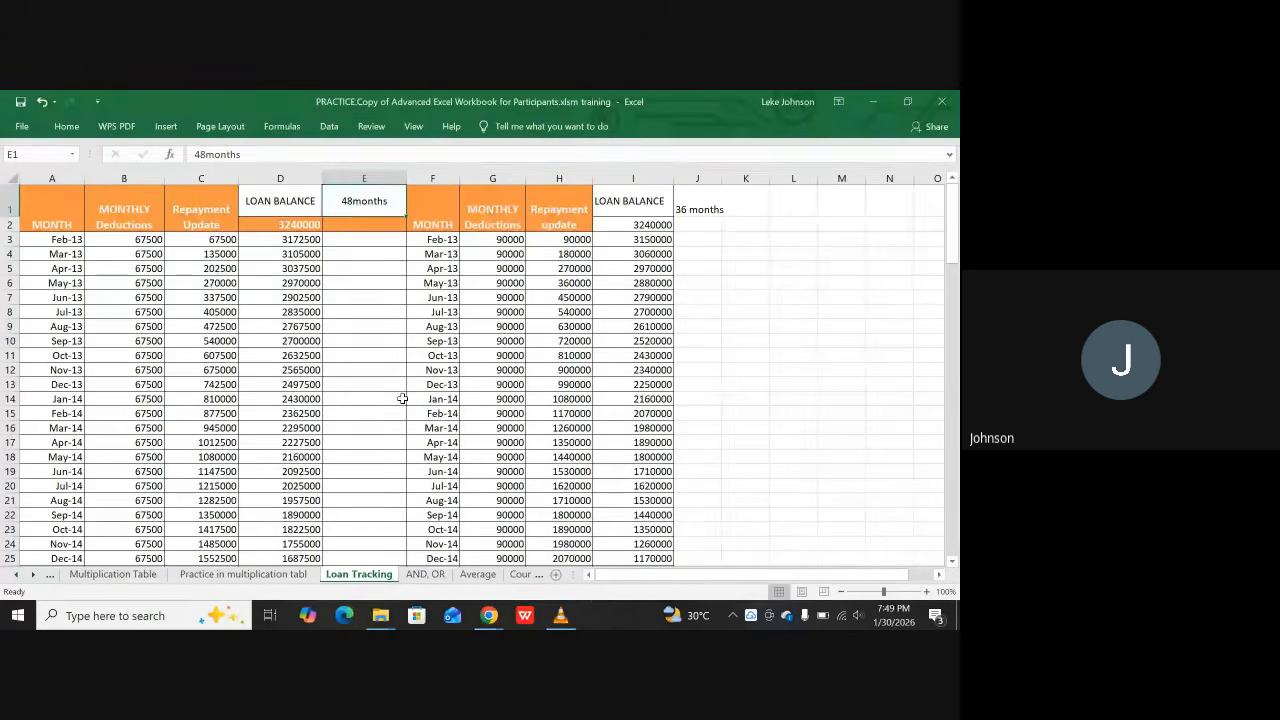
Step: Glance at the AND, OR sheet, and bring up the start of the function list on the Function Information sheet
left_click(425, 574)
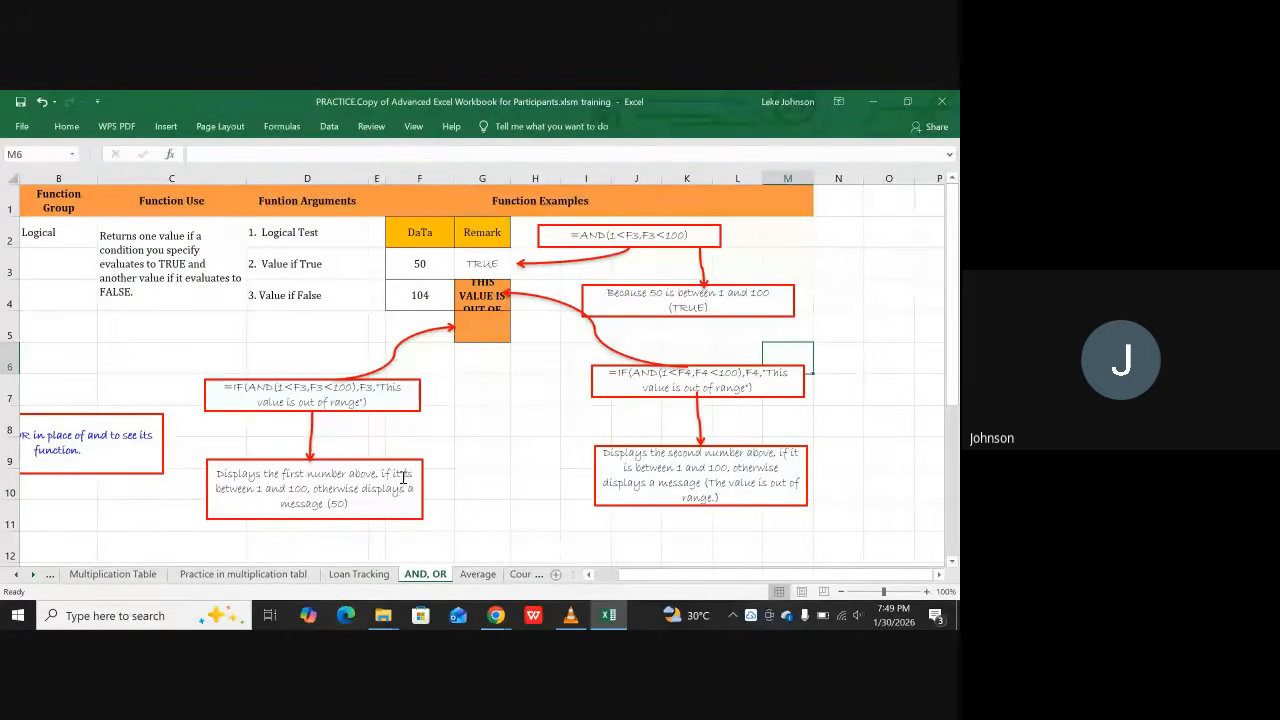
left_click(16, 575)
left_click(16, 575)
left_click(16, 575)
left_click(16, 575)
left_click(17, 575)
left_click(17, 575)
left_click(17, 575)
left_click(17, 575)
left_click(17, 575)
left_click(17, 575)
left_click(17, 575)
left_click(17, 575)
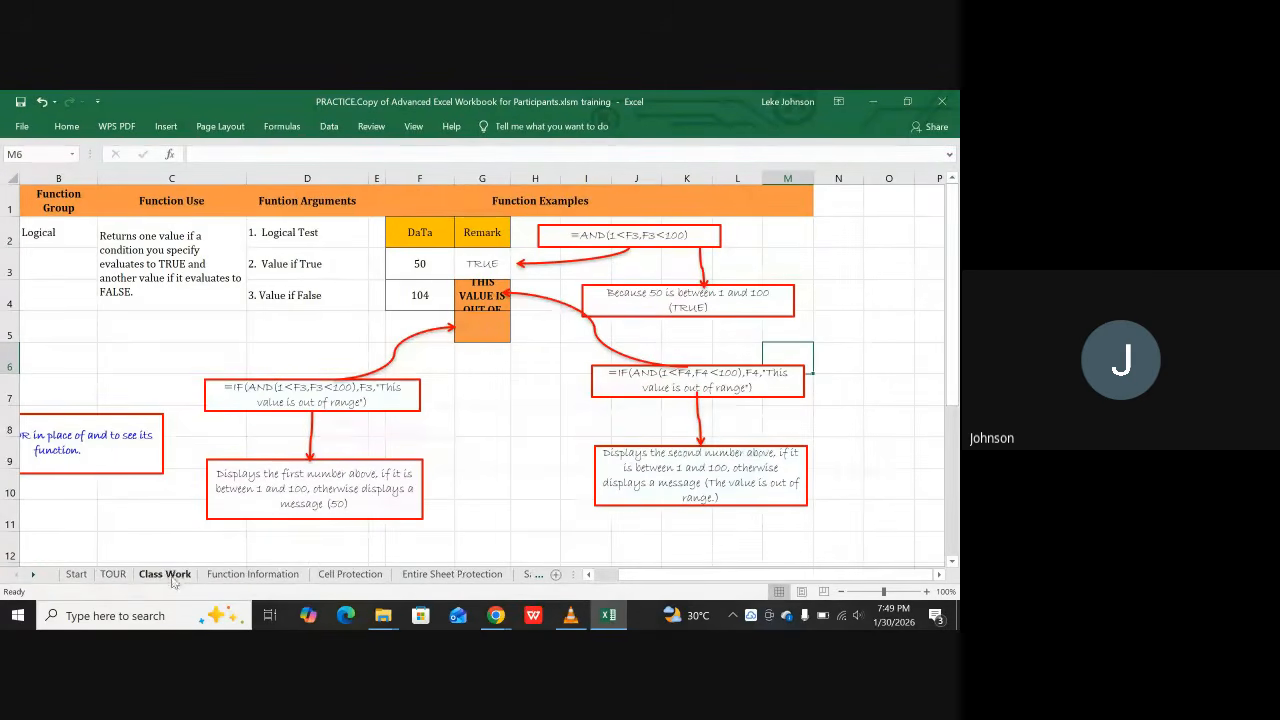
left_click(250, 575)
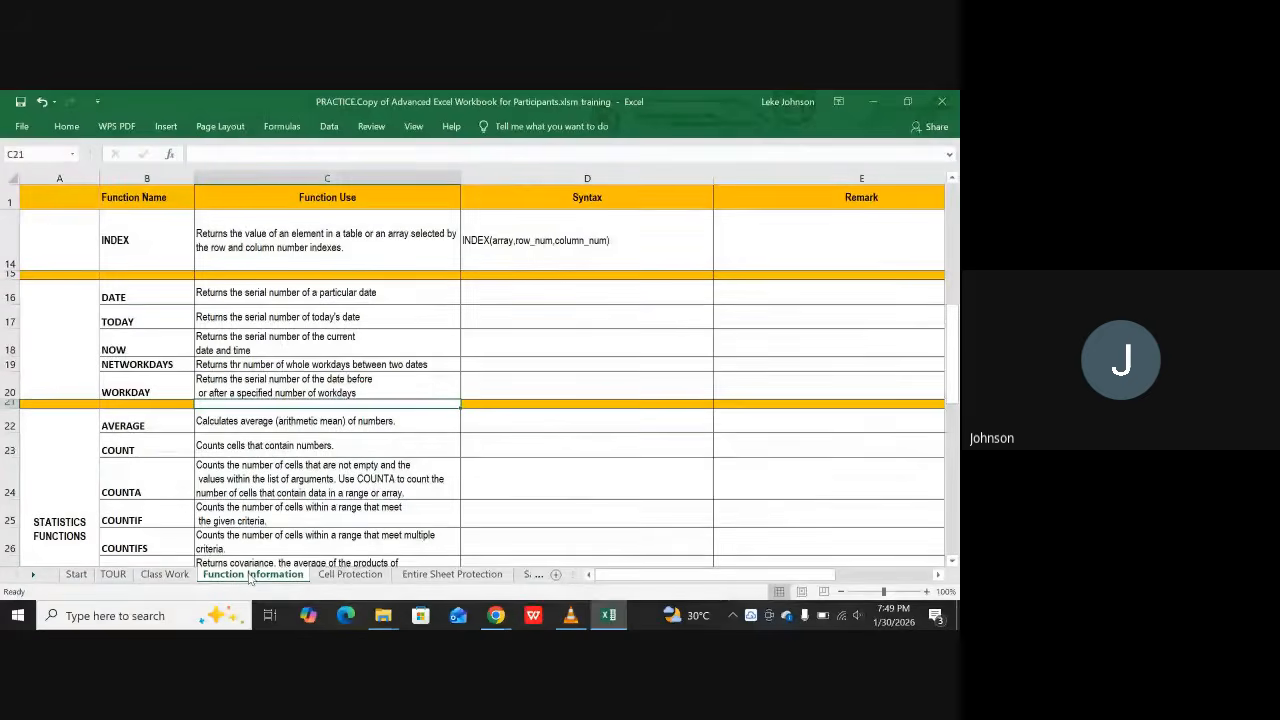
scroll(89, 314, "up", 4)
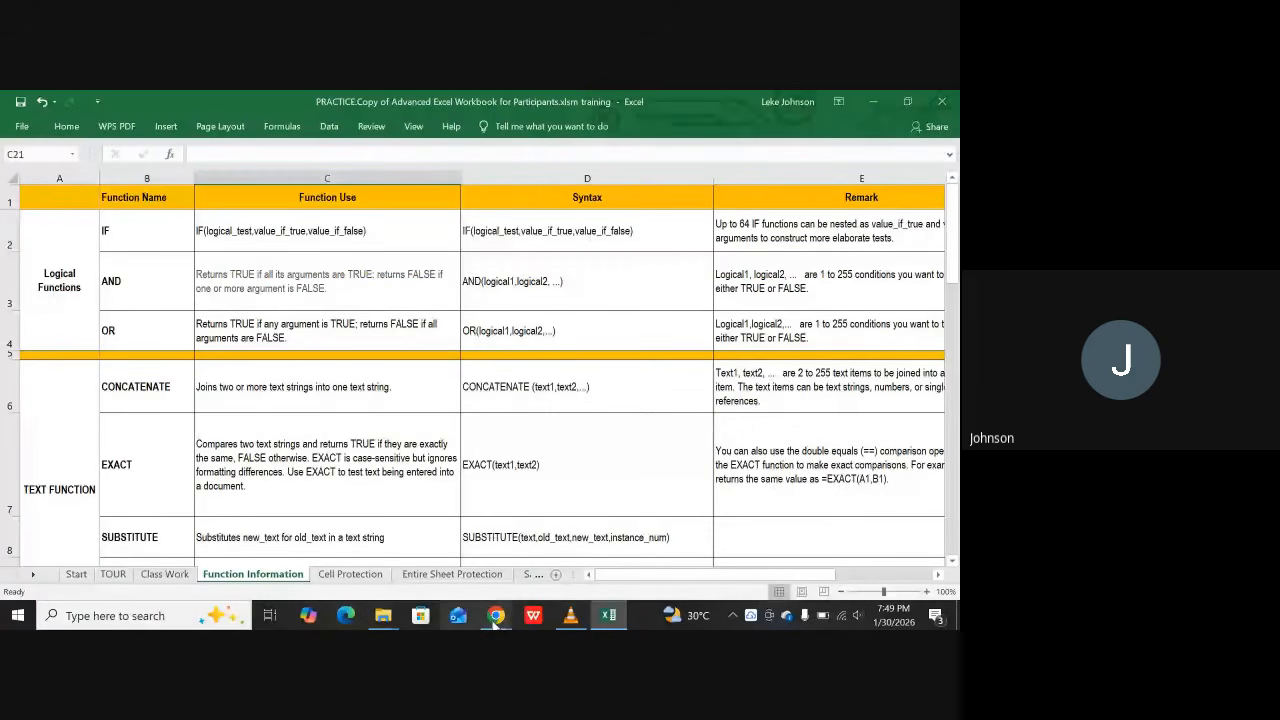
Step: Look over the IF, AND and OR entries in the Logical Functions group
left_click(114, 228)
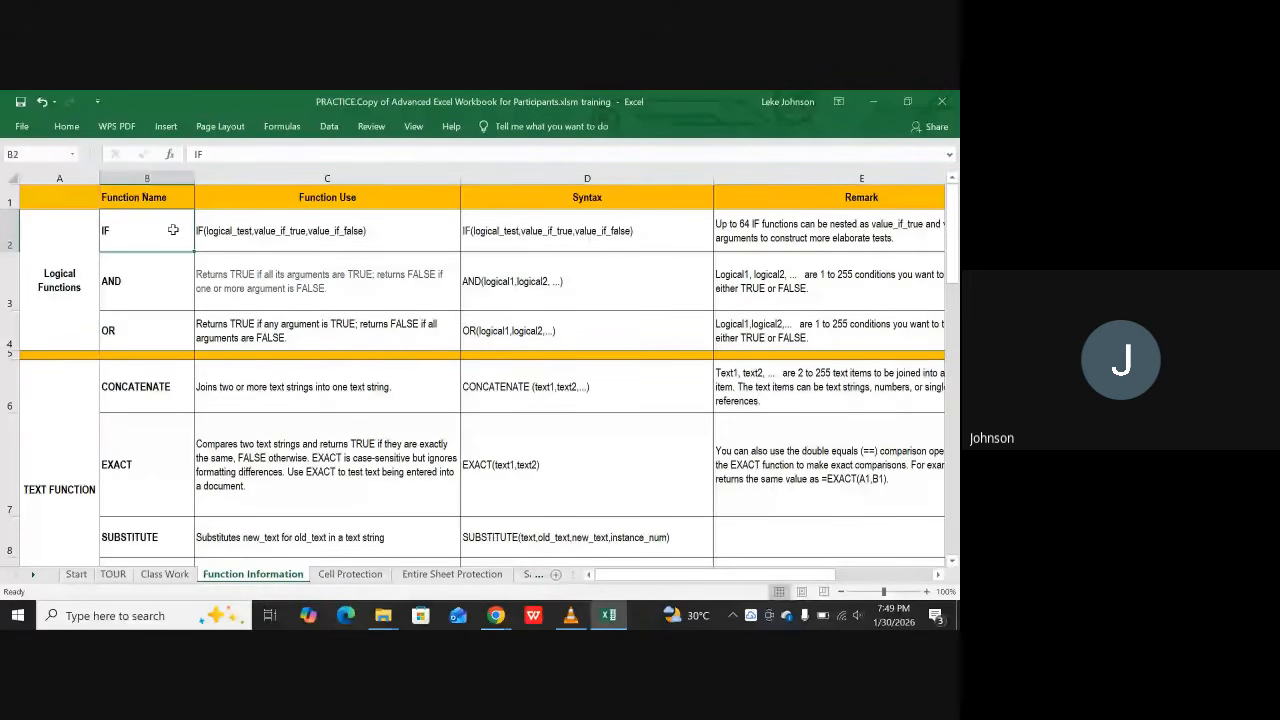
left_click(141, 286)
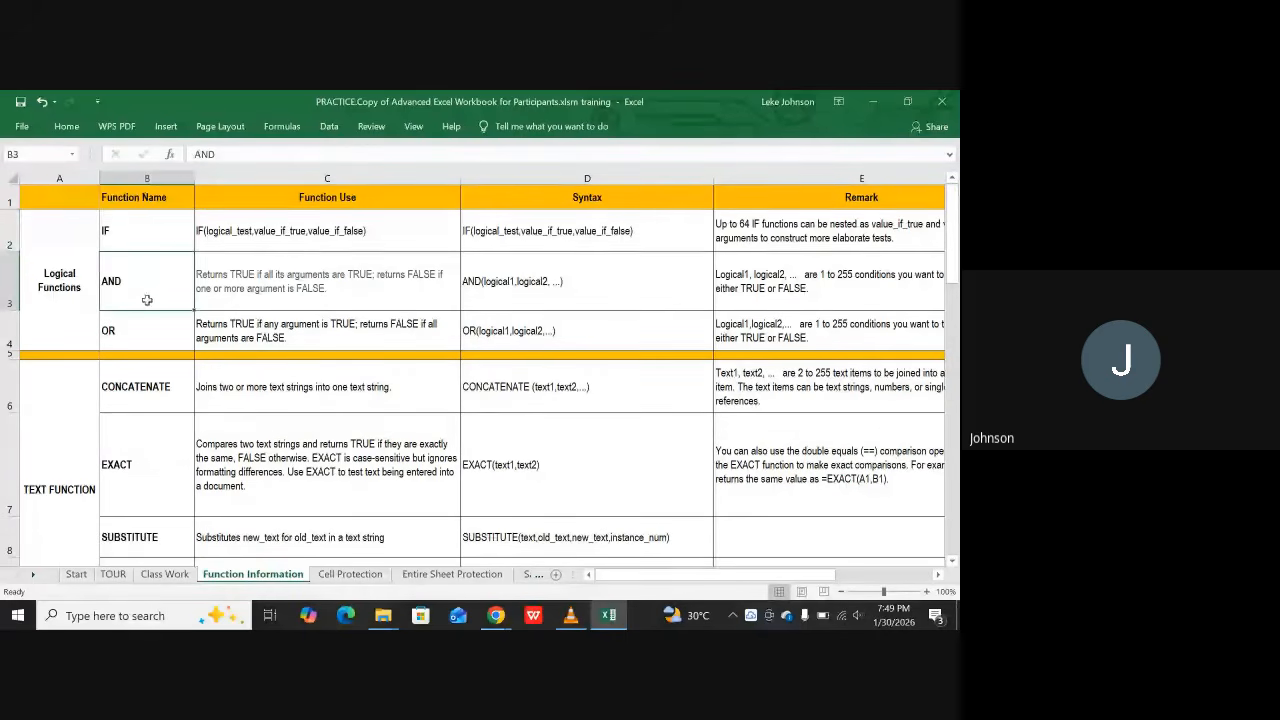
left_click(130, 332)
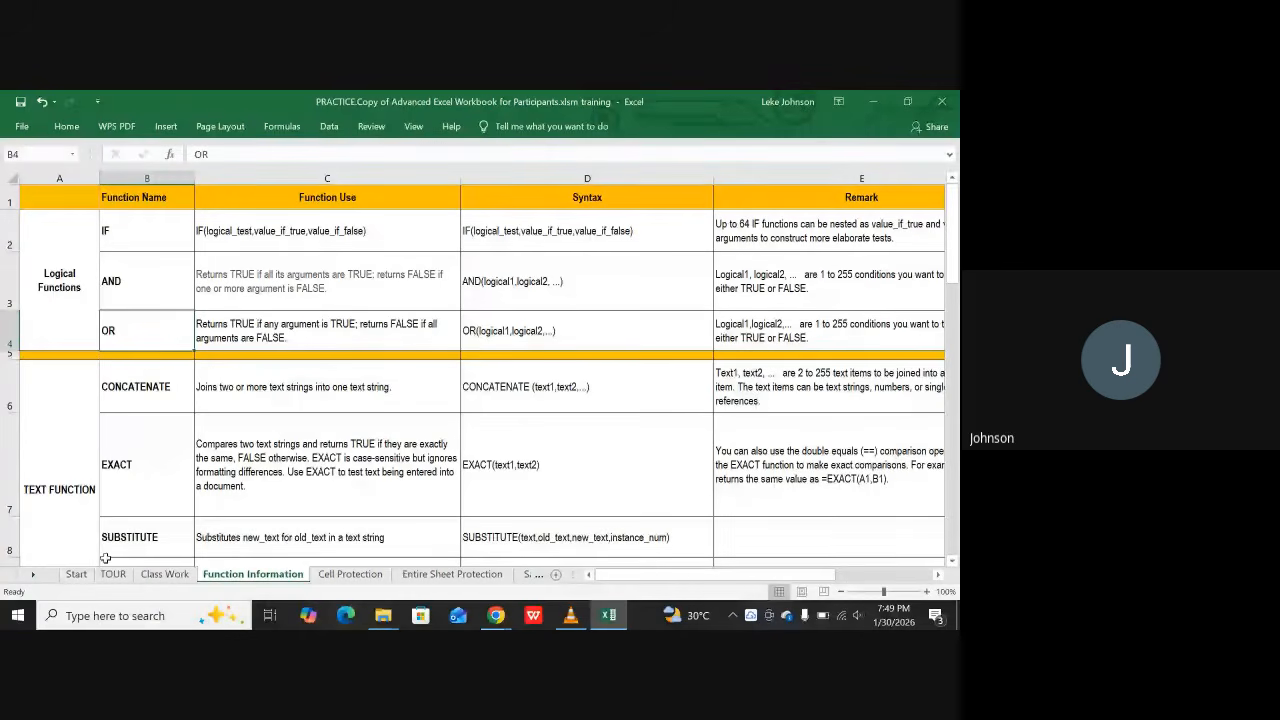
Step: Return to the AND, OR sheet and show its contents from column A
left_click(31, 577)
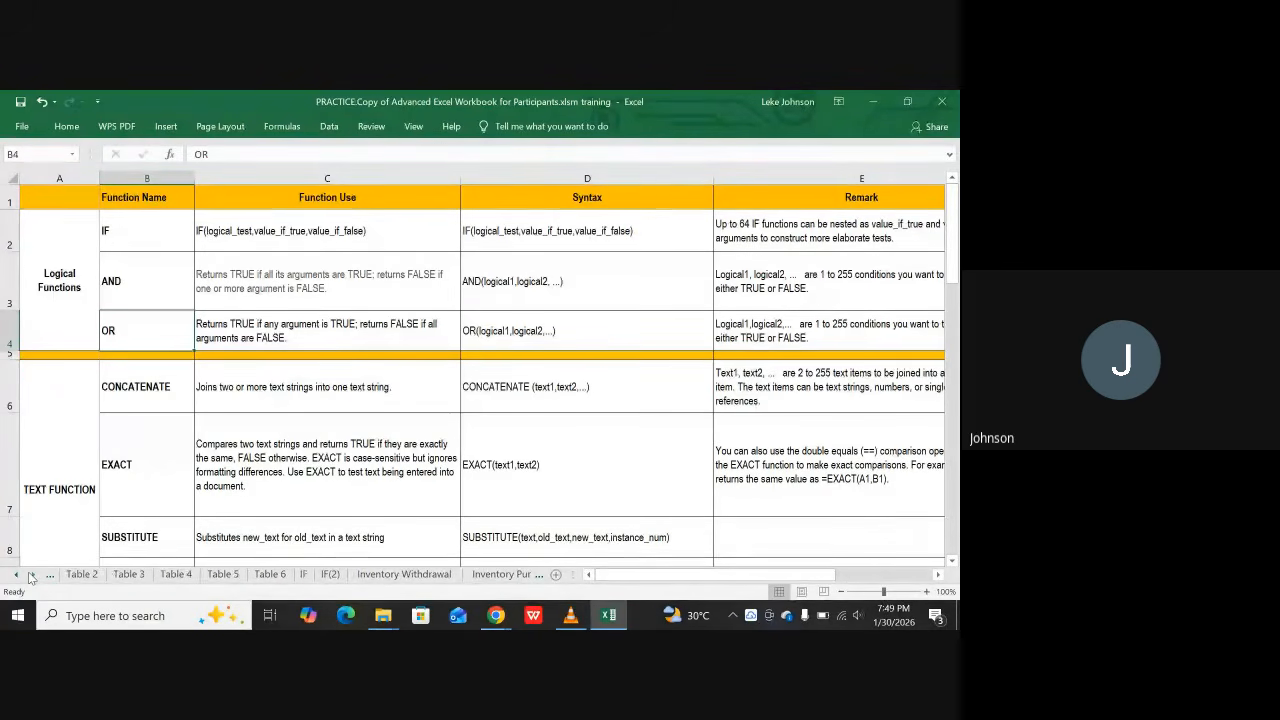
left_click(31, 577)
left_click(31, 577)
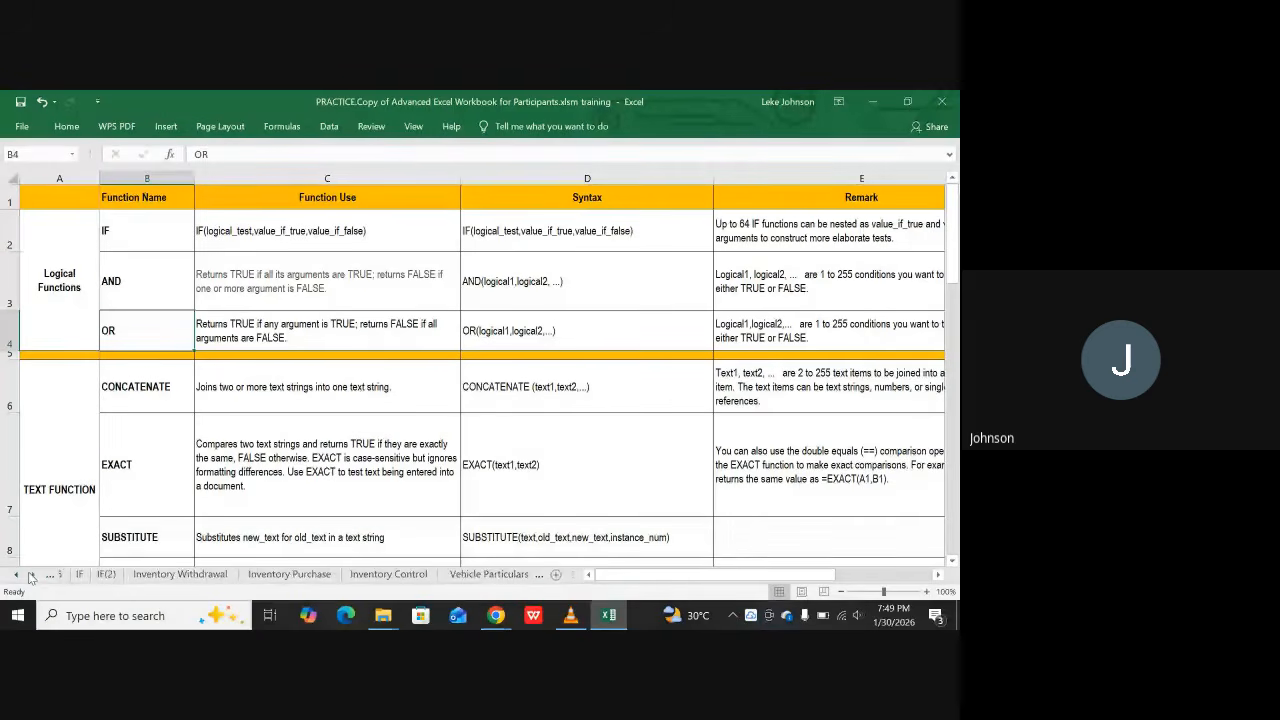
left_click(31, 577)
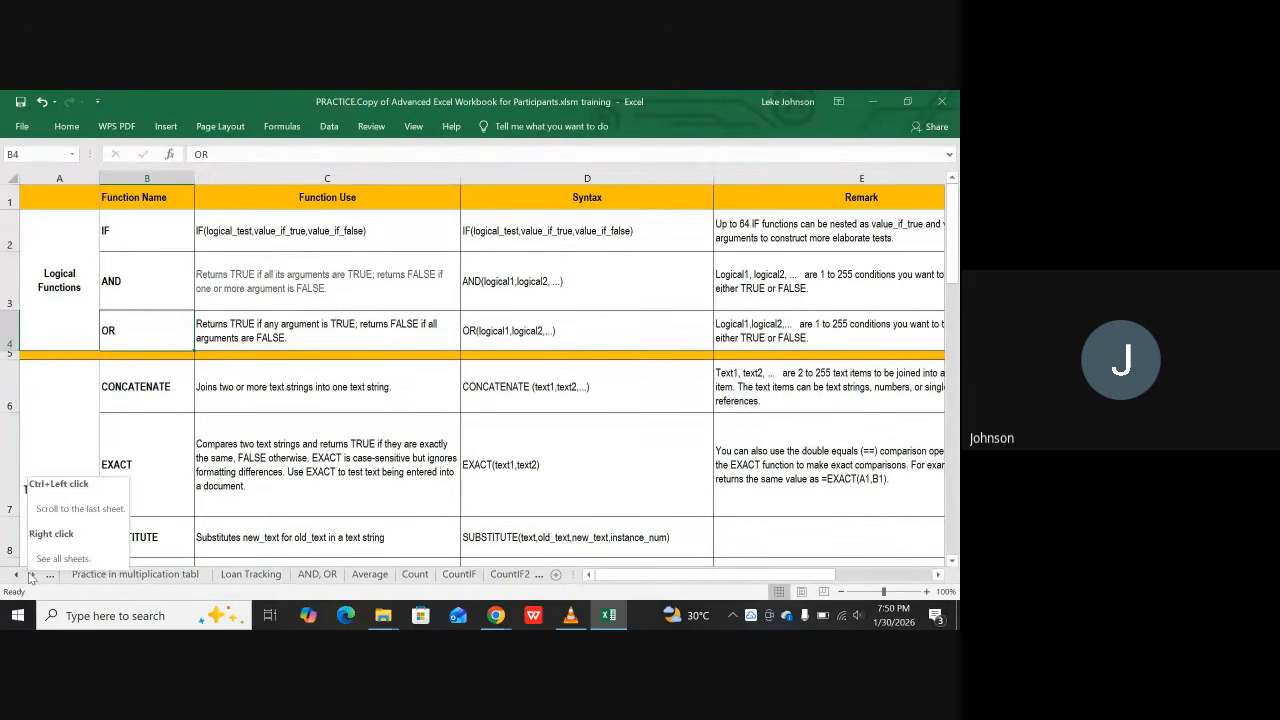
left_click(312, 575)
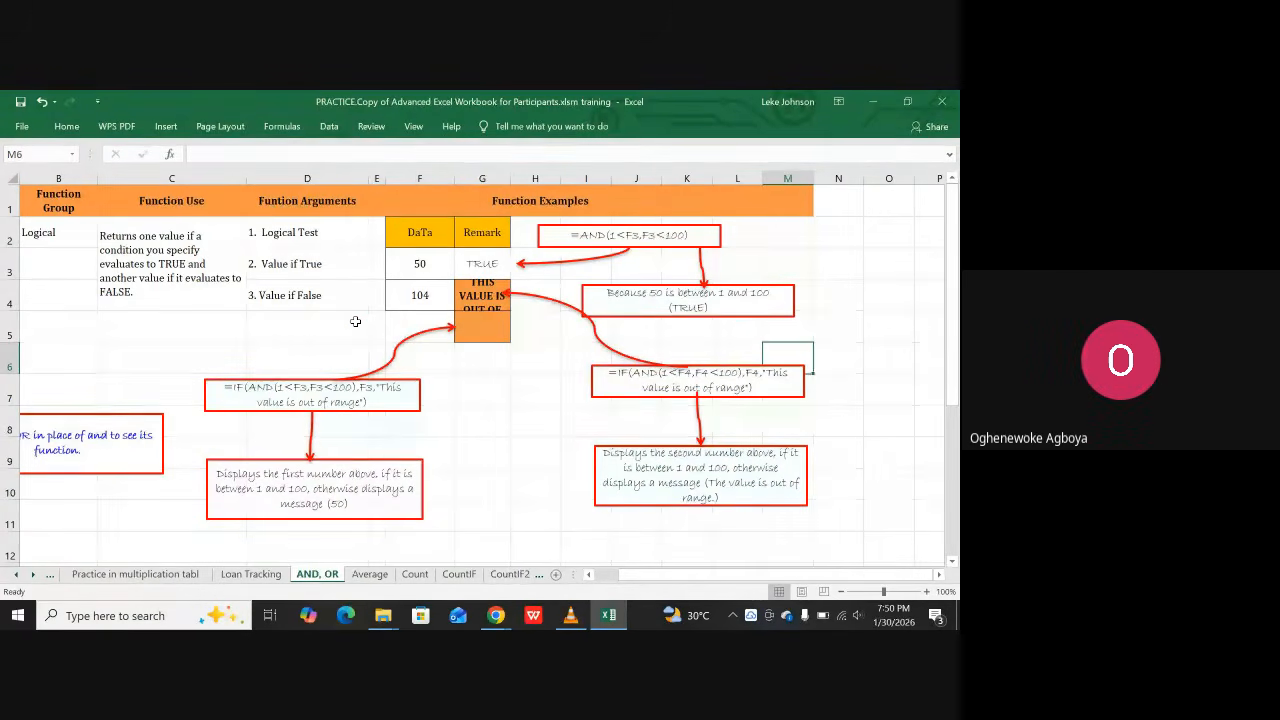
left_click(590, 576)
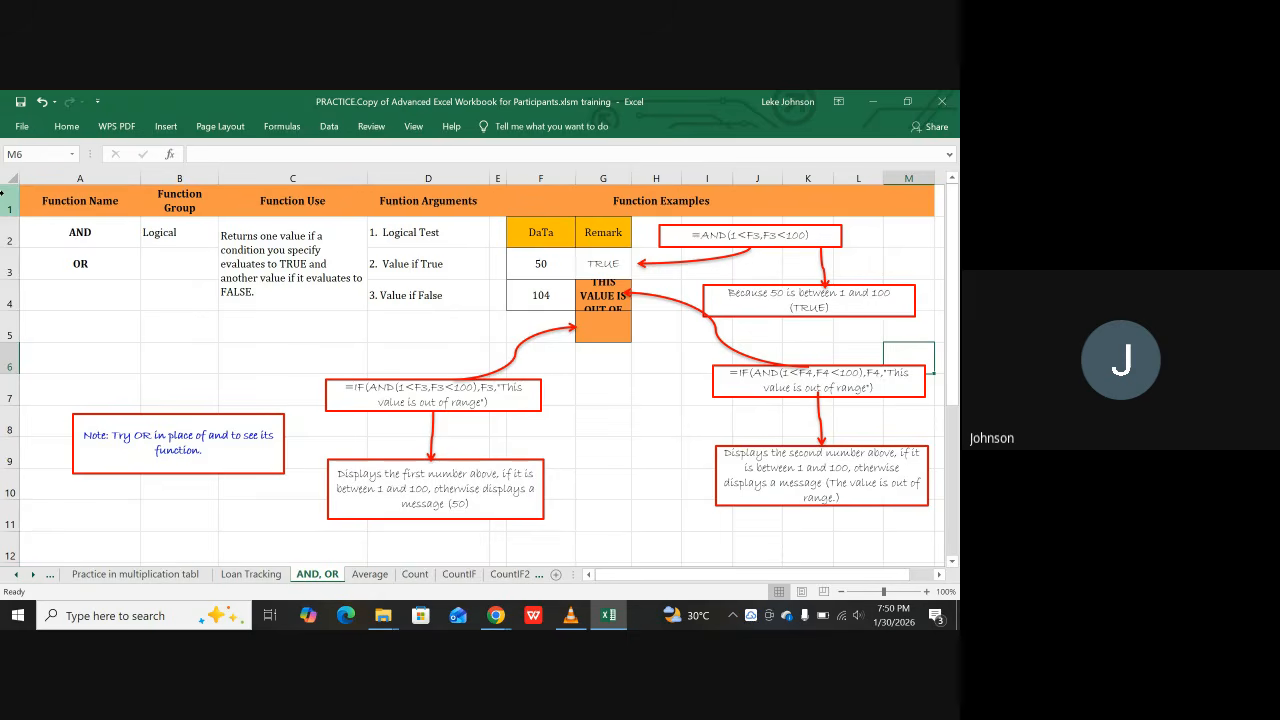
Step: Review the function names, the Logical function group and the three function arguments in D2:D4 on the AND, OR sheet
left_click(81, 265)
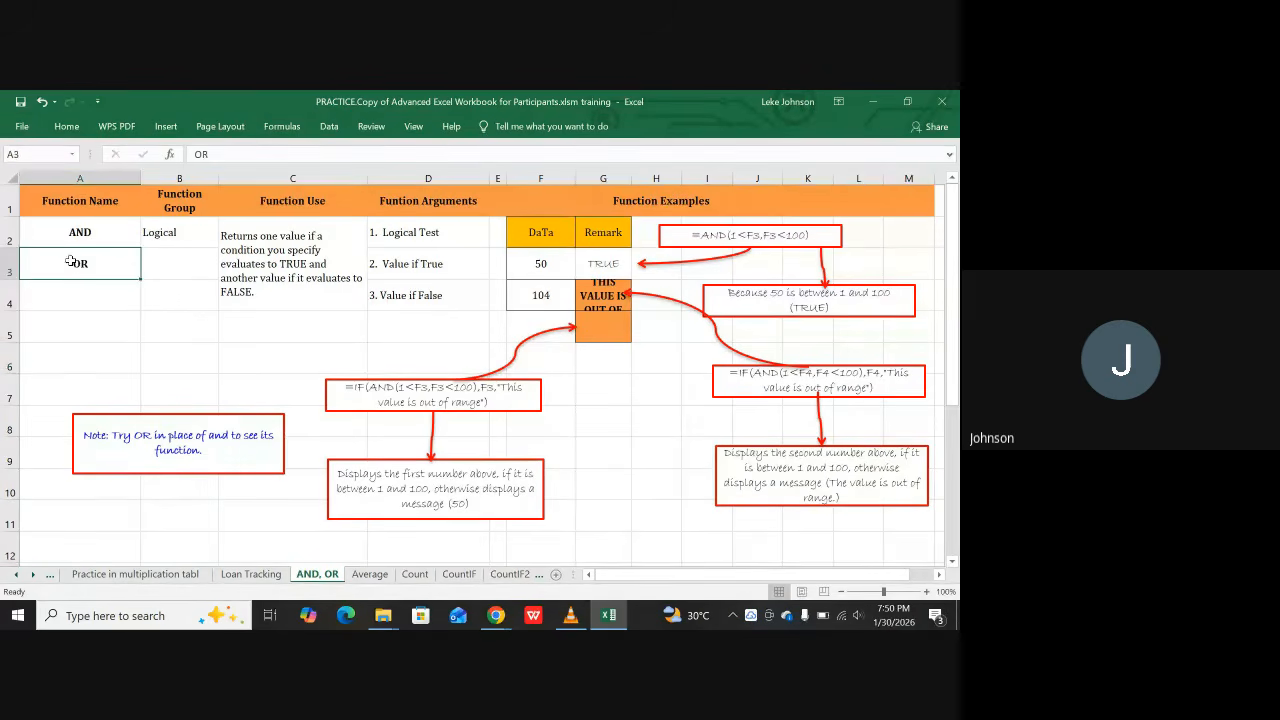
left_click(185, 193)
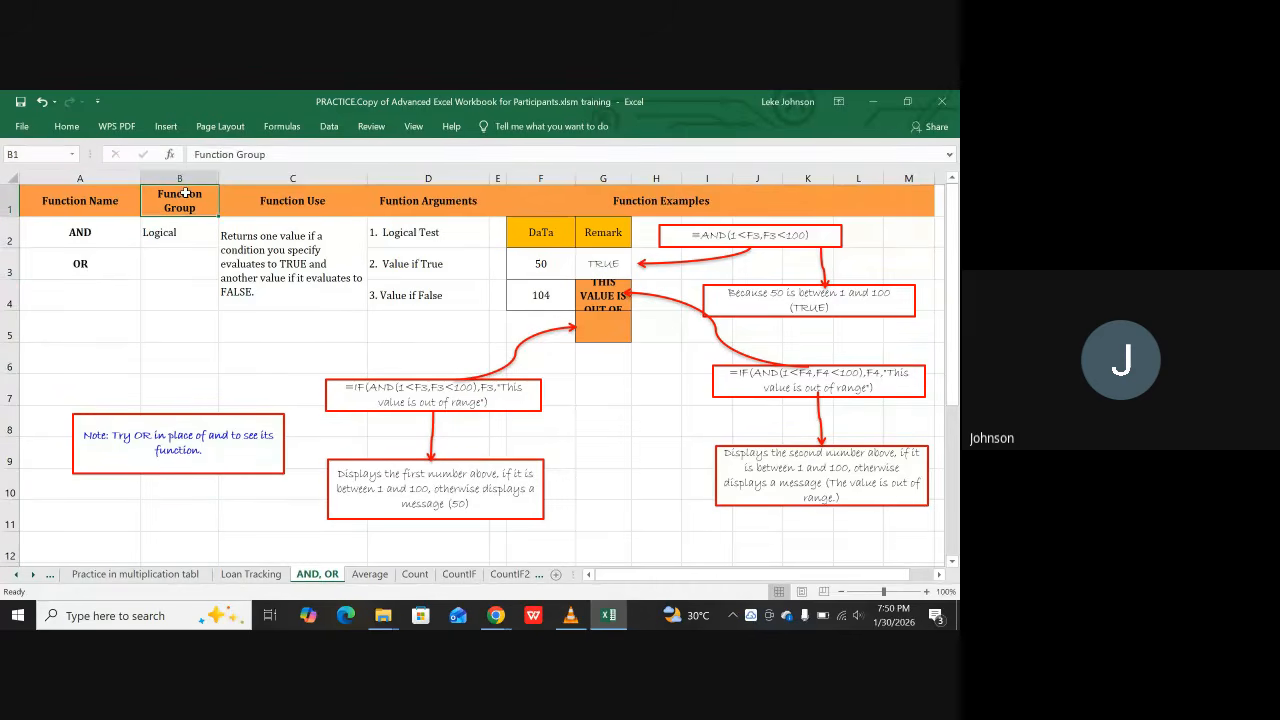
left_click(186, 237)
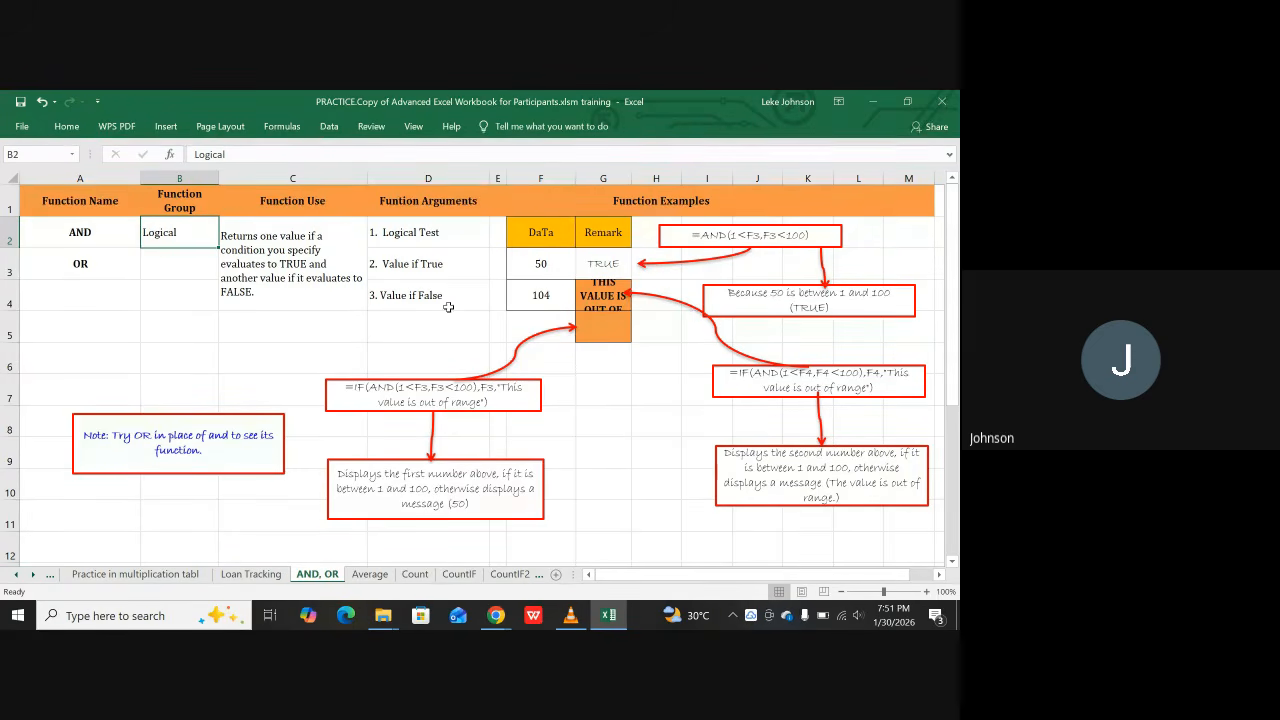
left_click(438, 231)
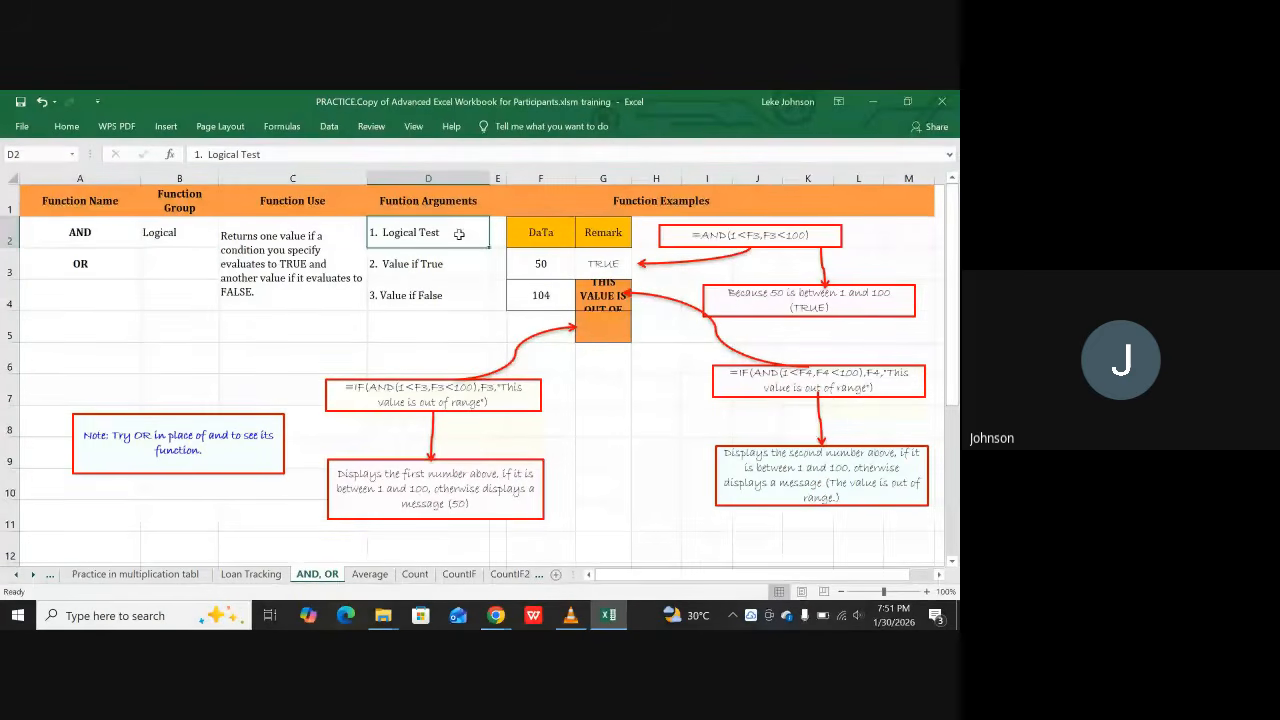
left_click(426, 262)
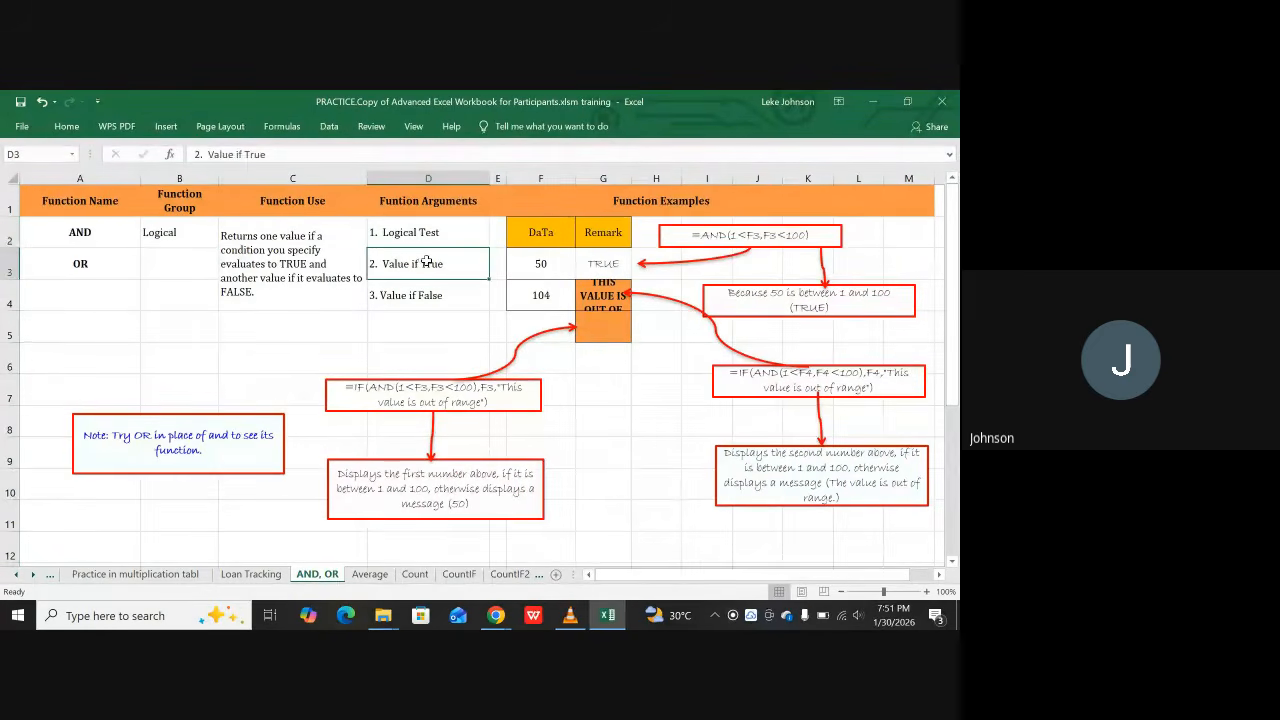
left_click(418, 300)
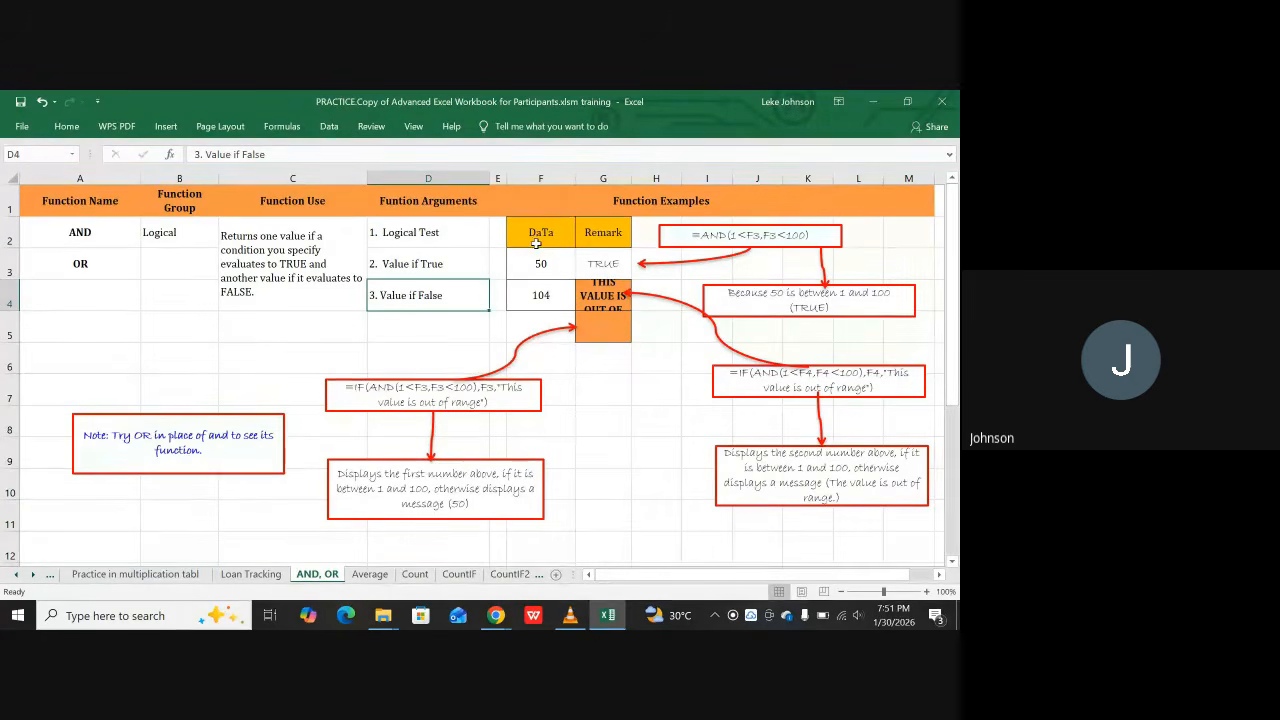
Step: Examine the sample data in F3 and F4 and the AND formula behind the remark in G3
left_click(528, 264)
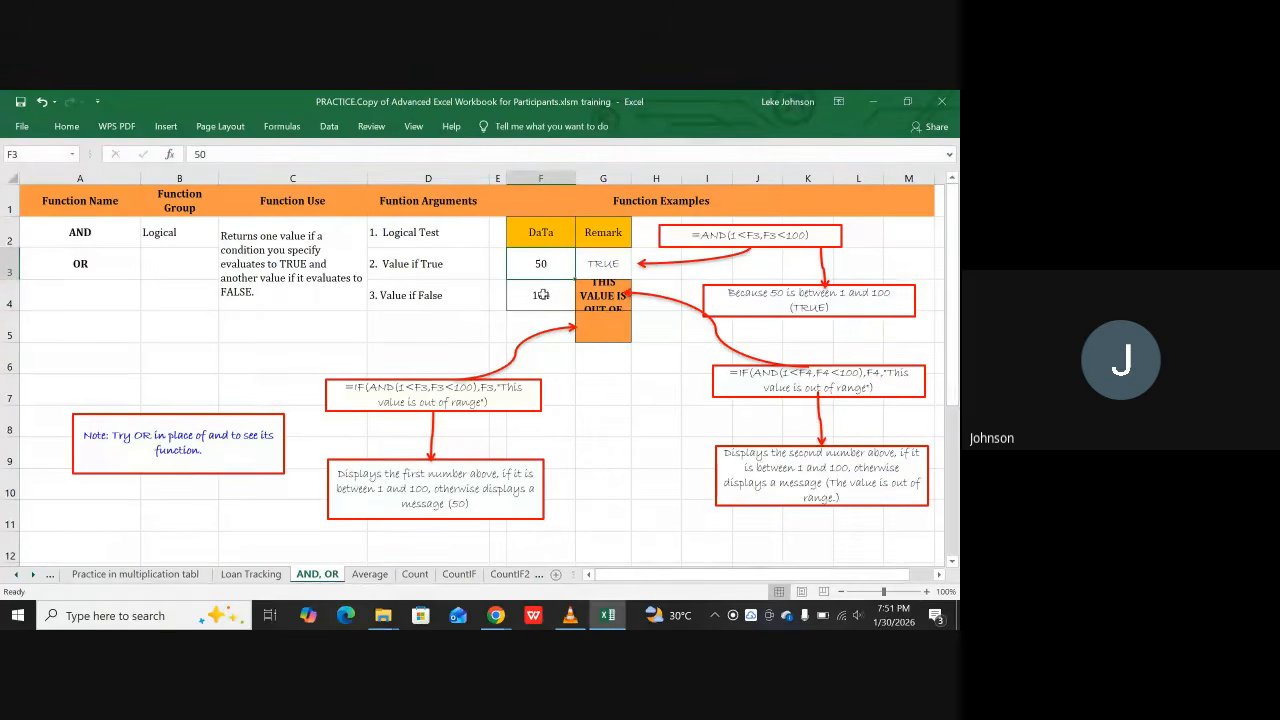
left_click(541, 295)
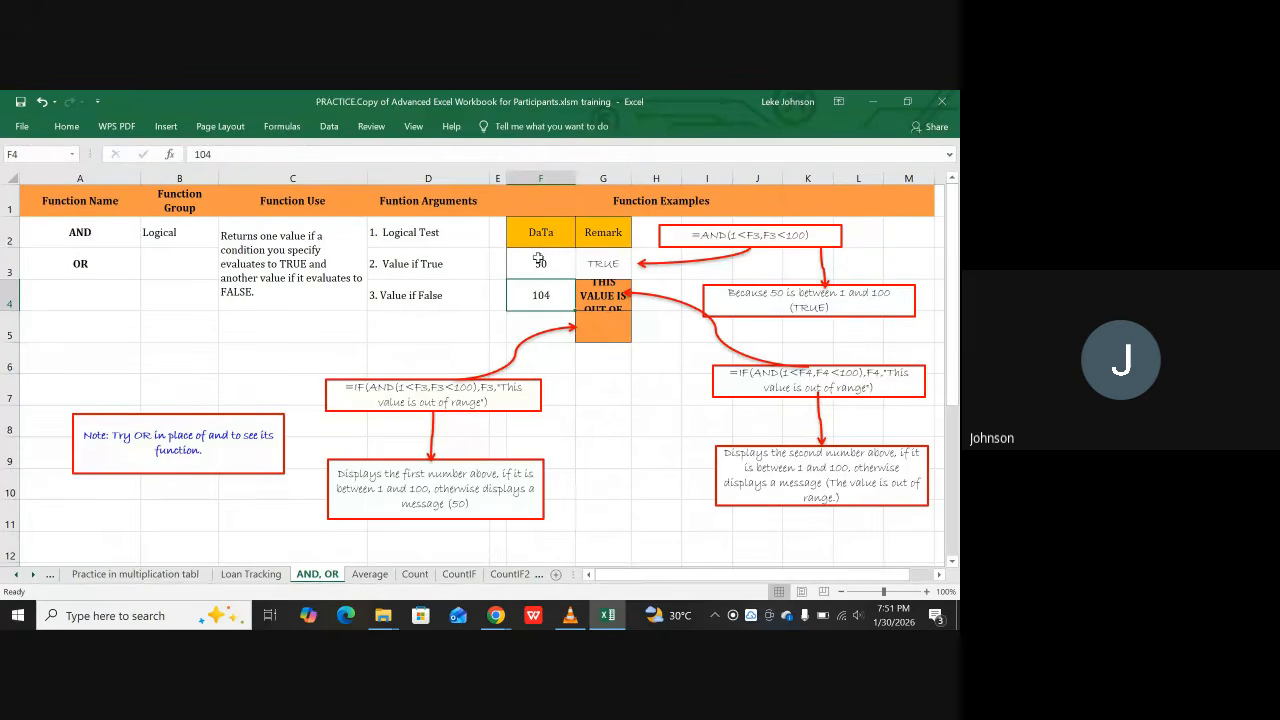
left_click(539, 262)
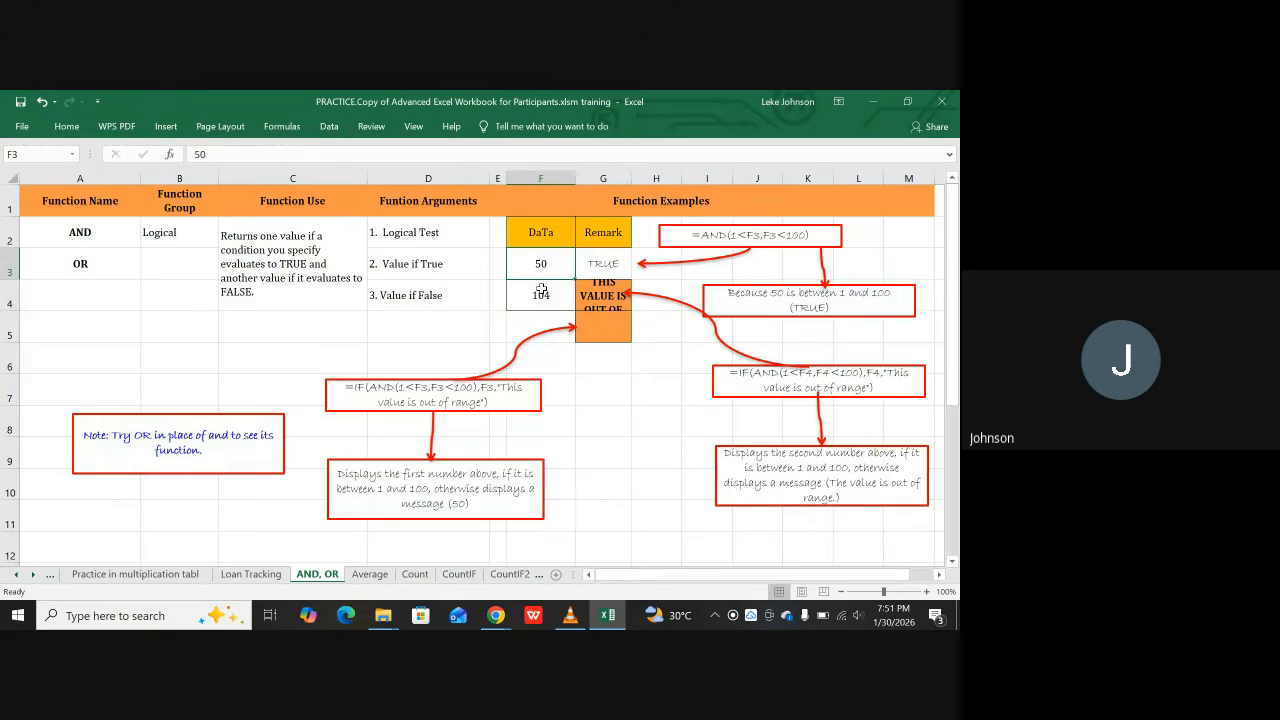
left_click(596, 263)
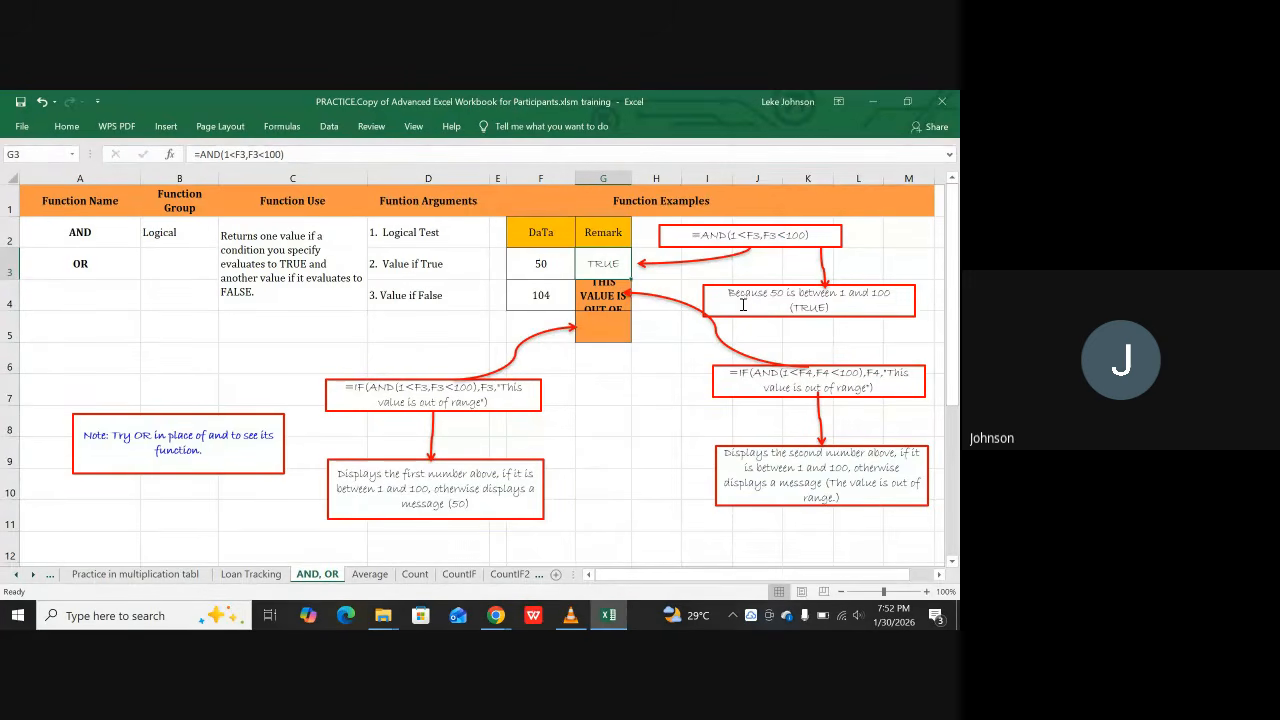
left_click(654, 399)
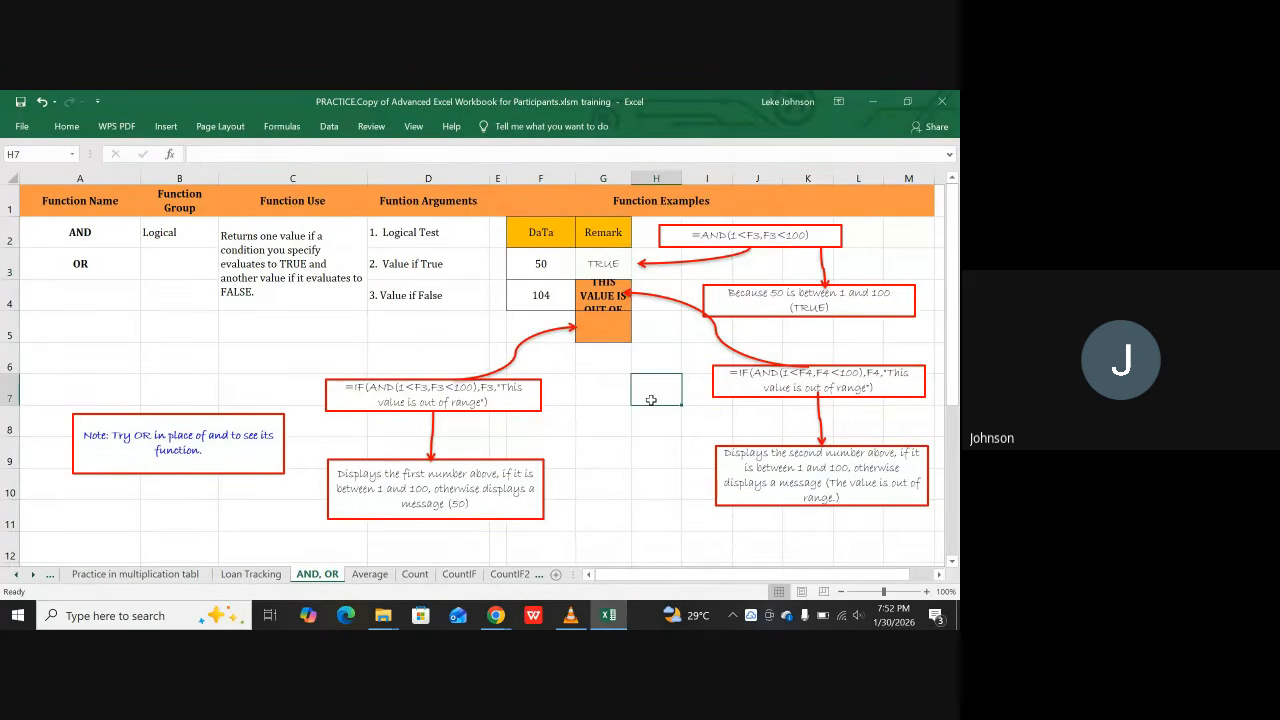
scroll(656, 400, "up", 2, "ctrl")
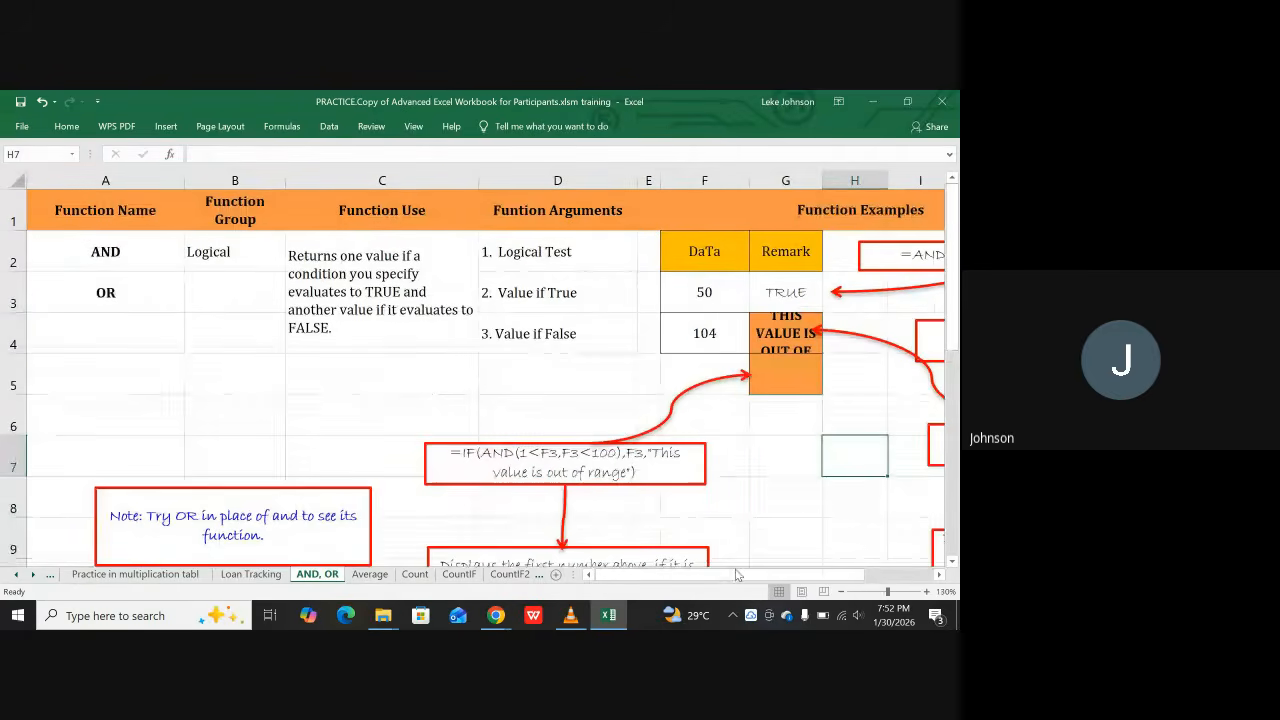
Step: Examine the AND and IF(AND) example formulas and their explanations beside the data table, with the sheet enlarged
left_click_drag(735, 576, 798, 575)
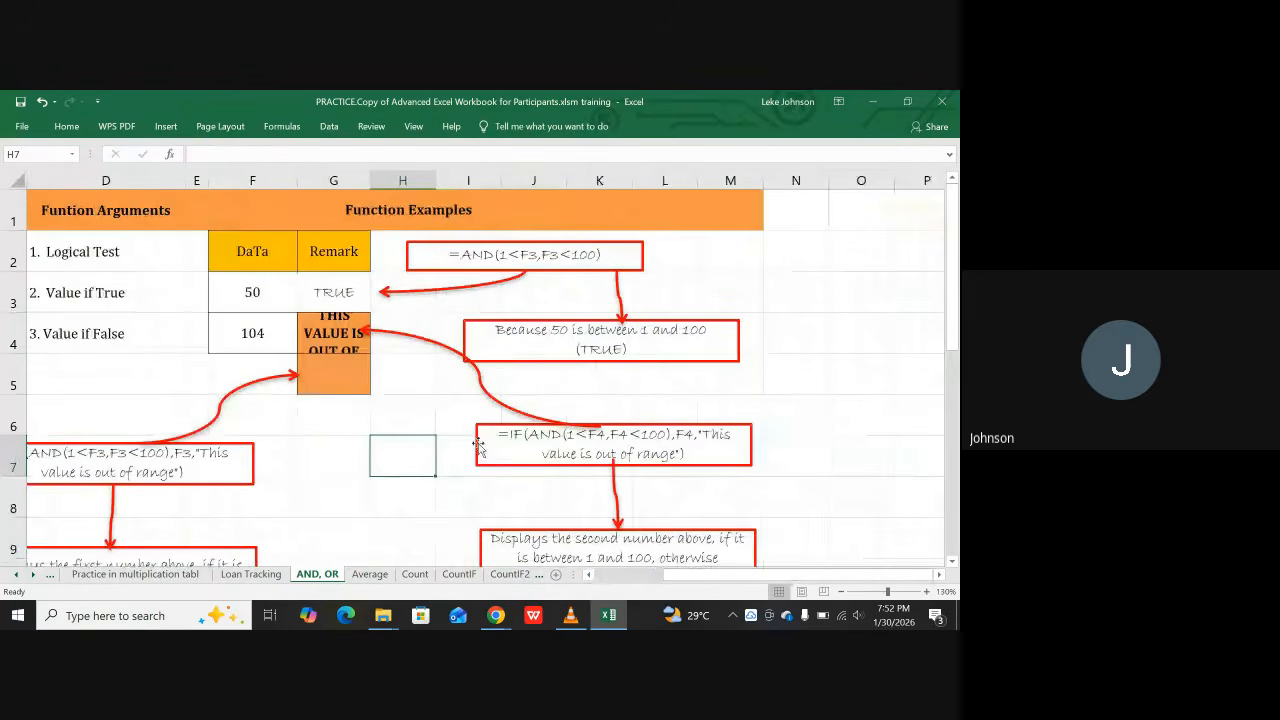
left_click(468, 448)
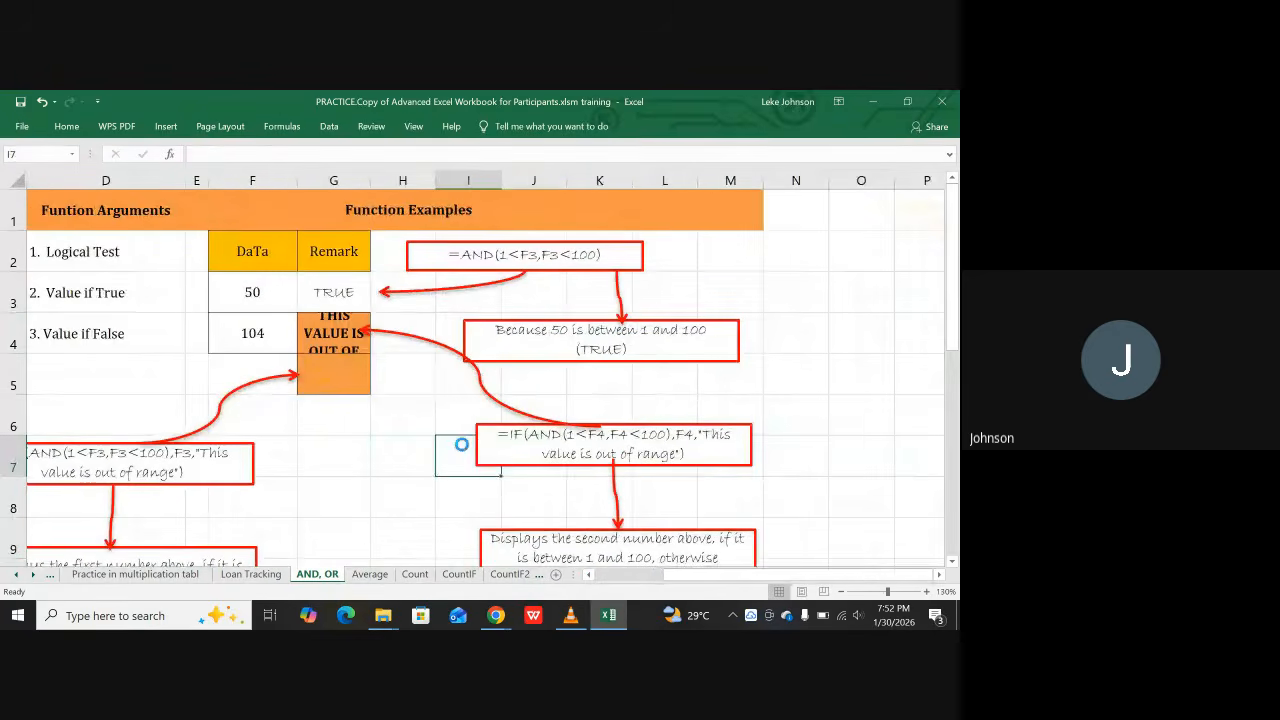
scroll(462, 444, "up", 2, "ctrl")
scroll(462, 444, "up", 2, "ctrl")
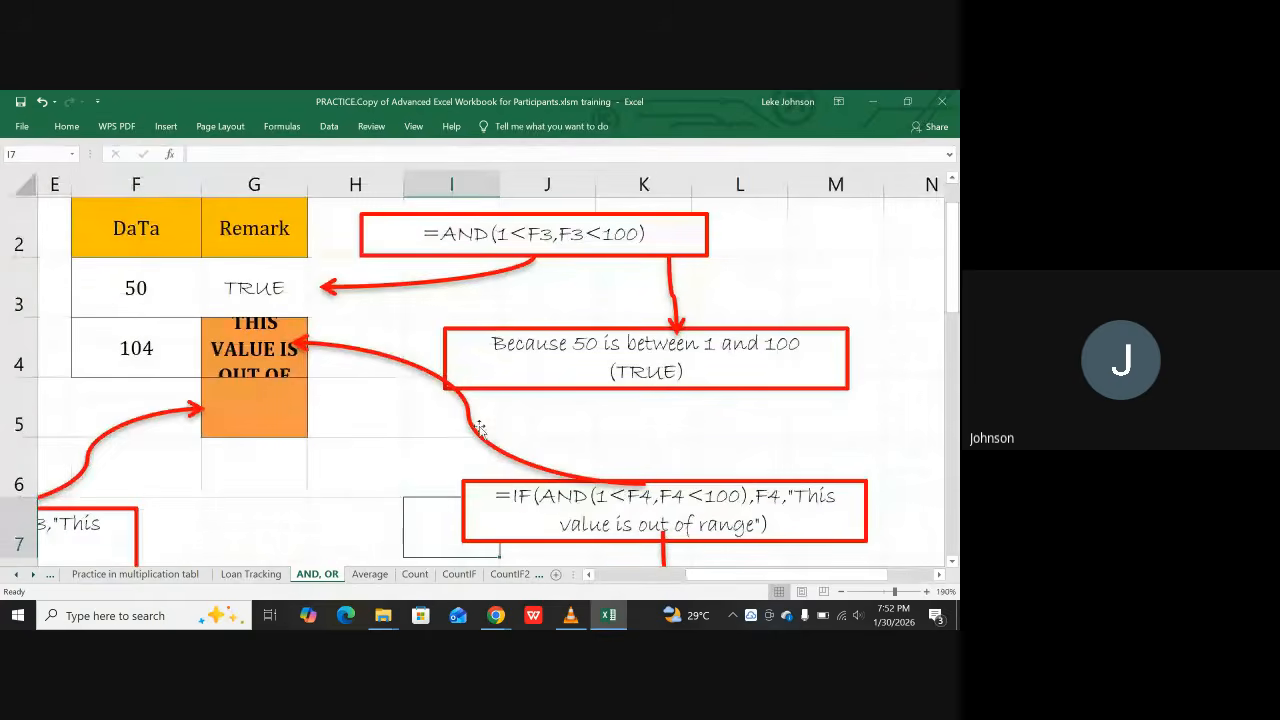
scroll(462, 444, "up", 1)
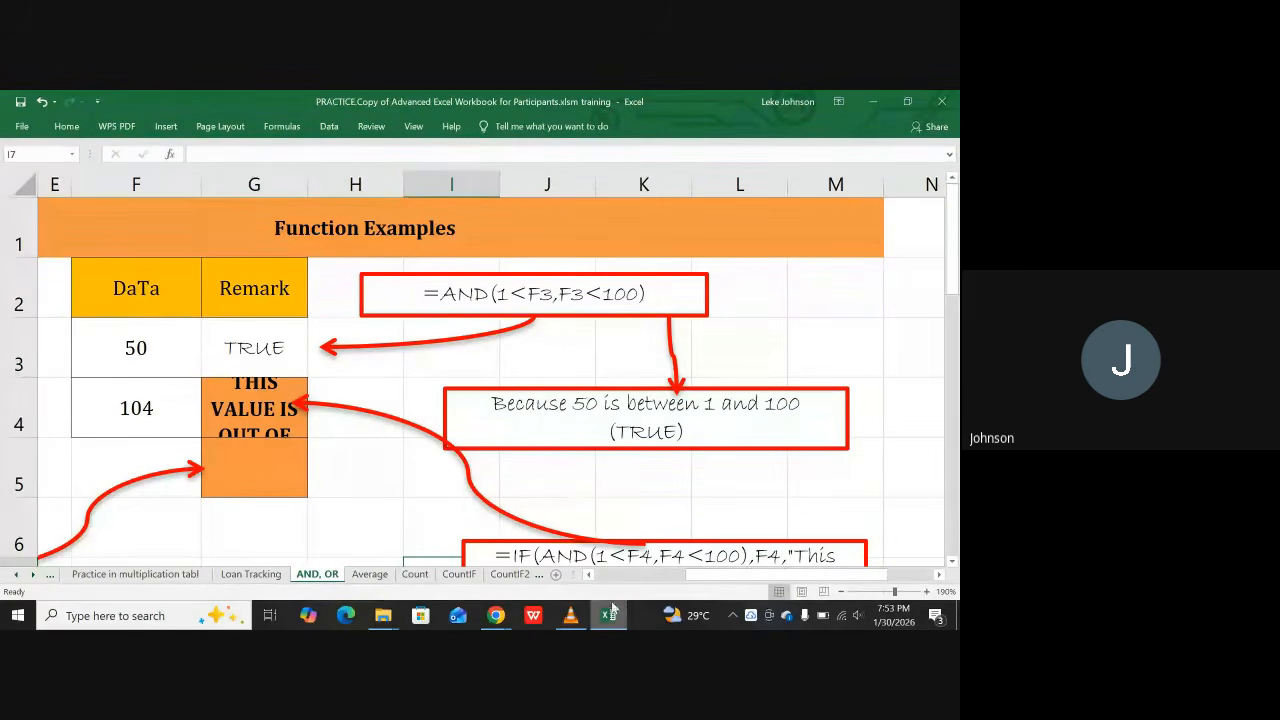
Step: Show the AND and OR function descriptions from column A again
double_click(589, 576)
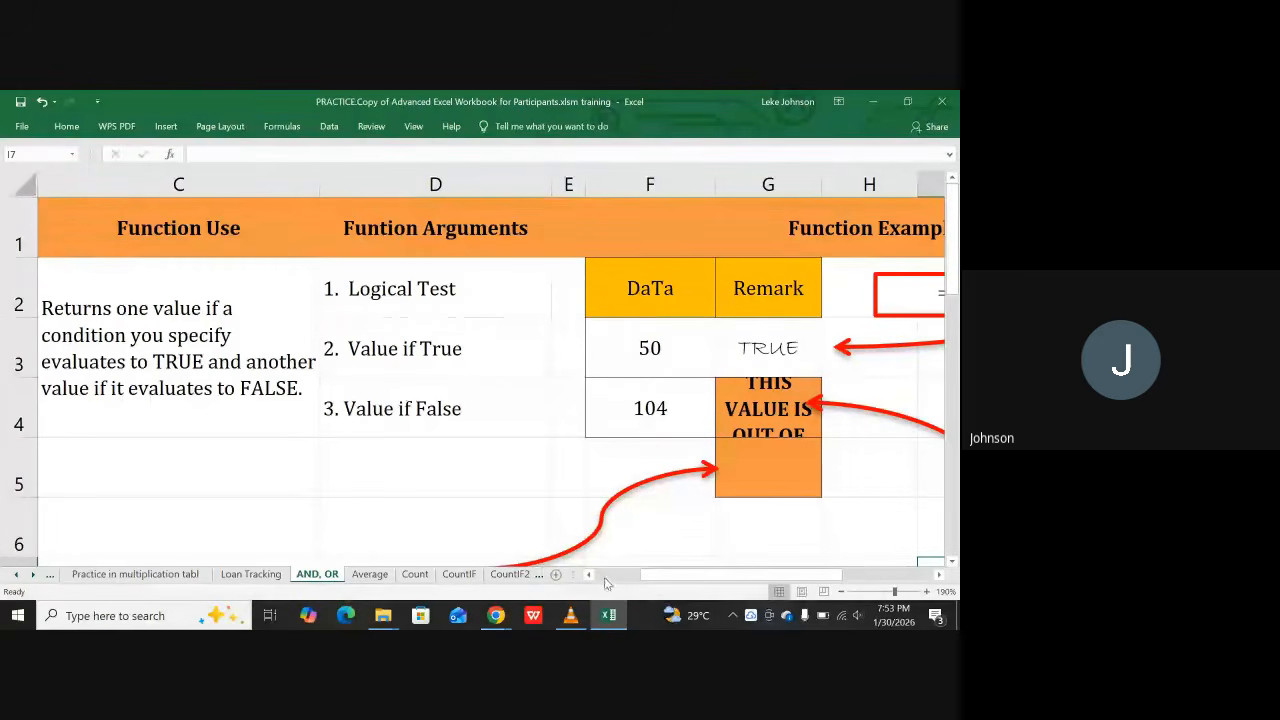
left_click(589, 576)
left_click(589, 576)
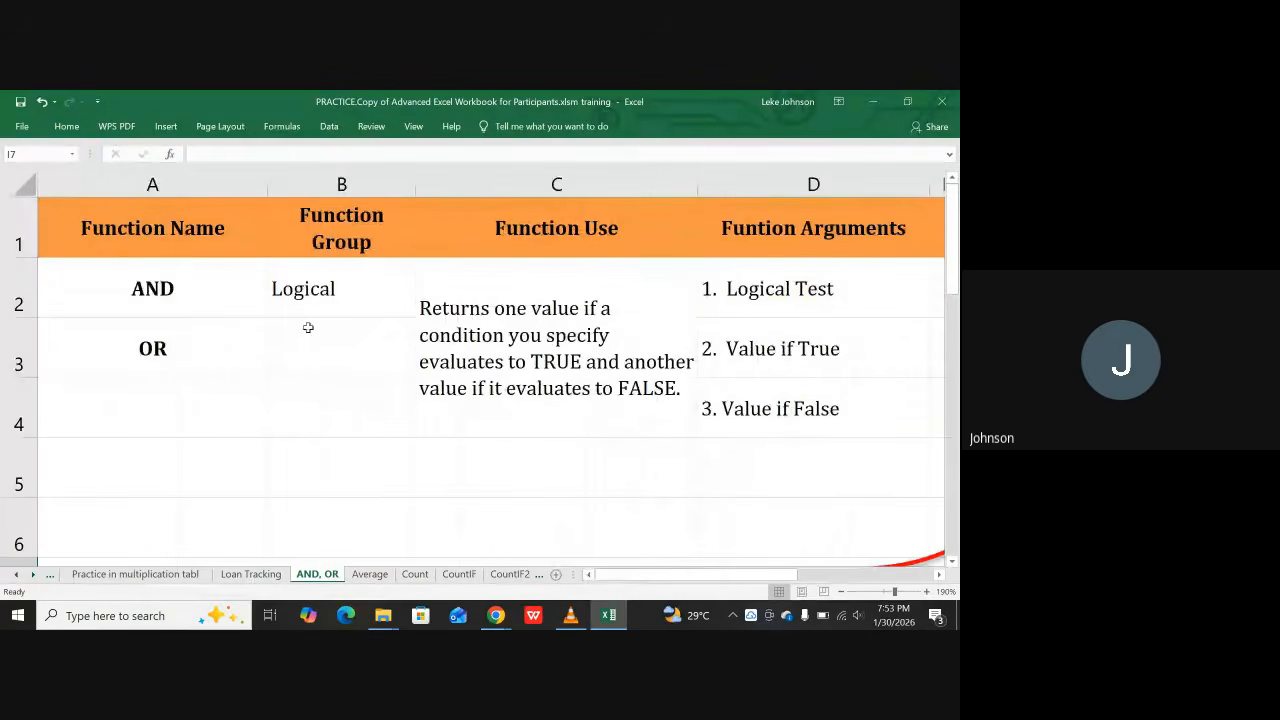
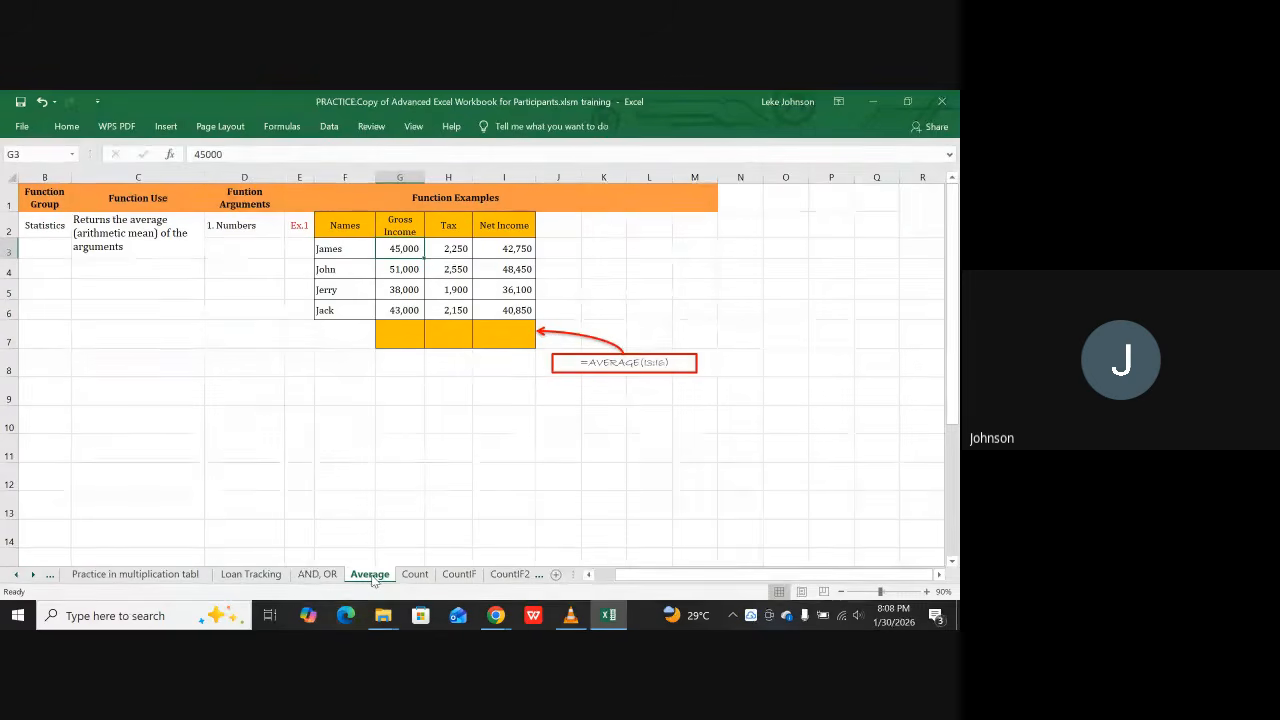
Step: Open the Function Information sheet and find the STATISTICS FUNCTIONS group, selecting its label in column A
left_click(20, 577)
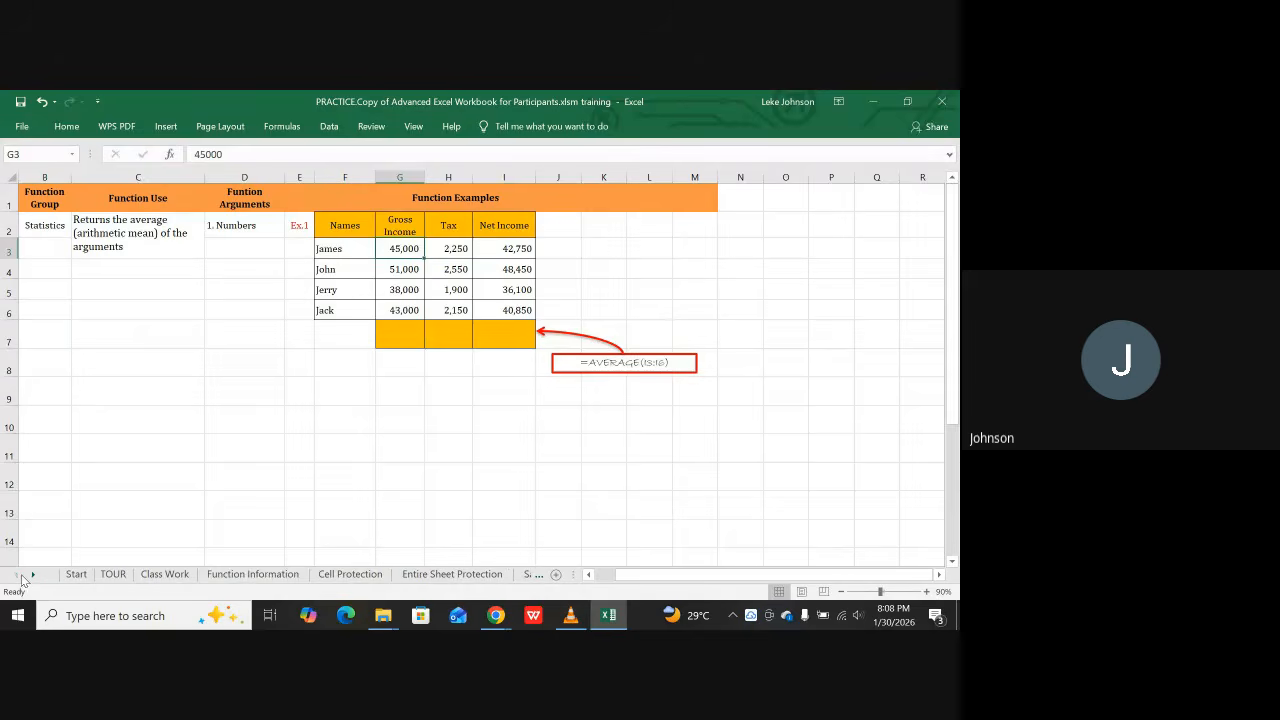
left_click(234, 576)
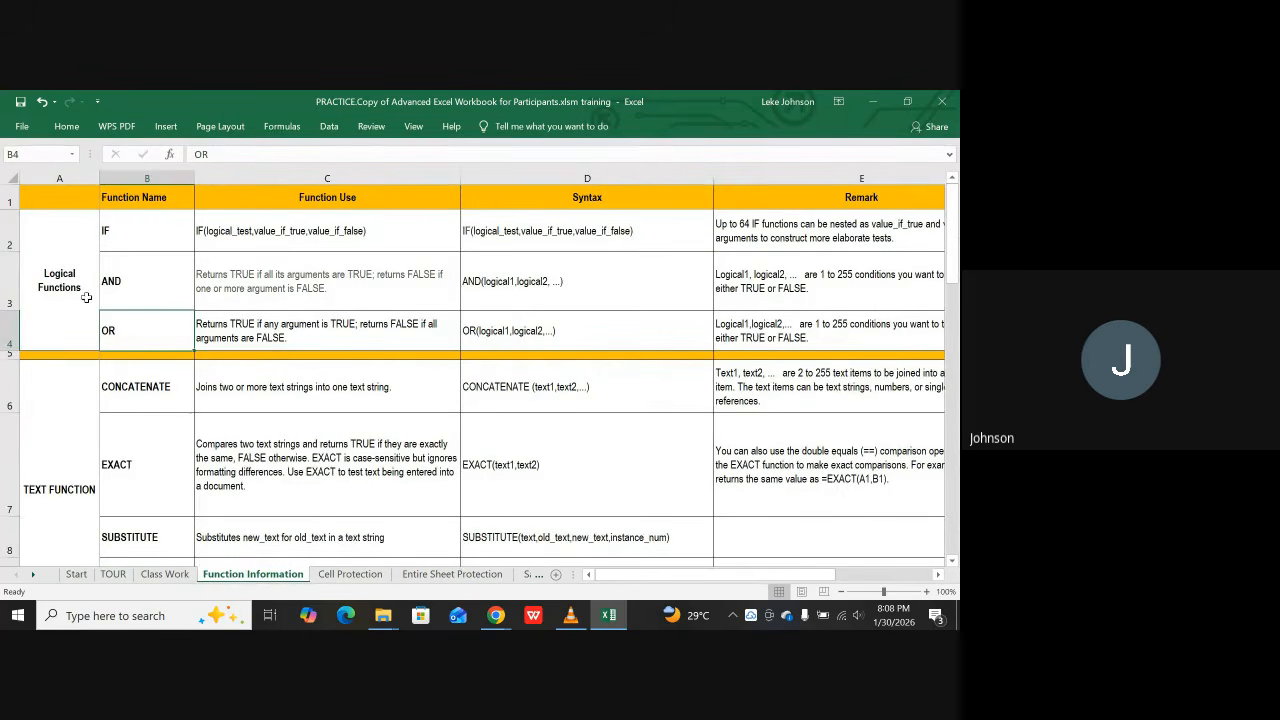
scroll(94, 473, "down", 1)
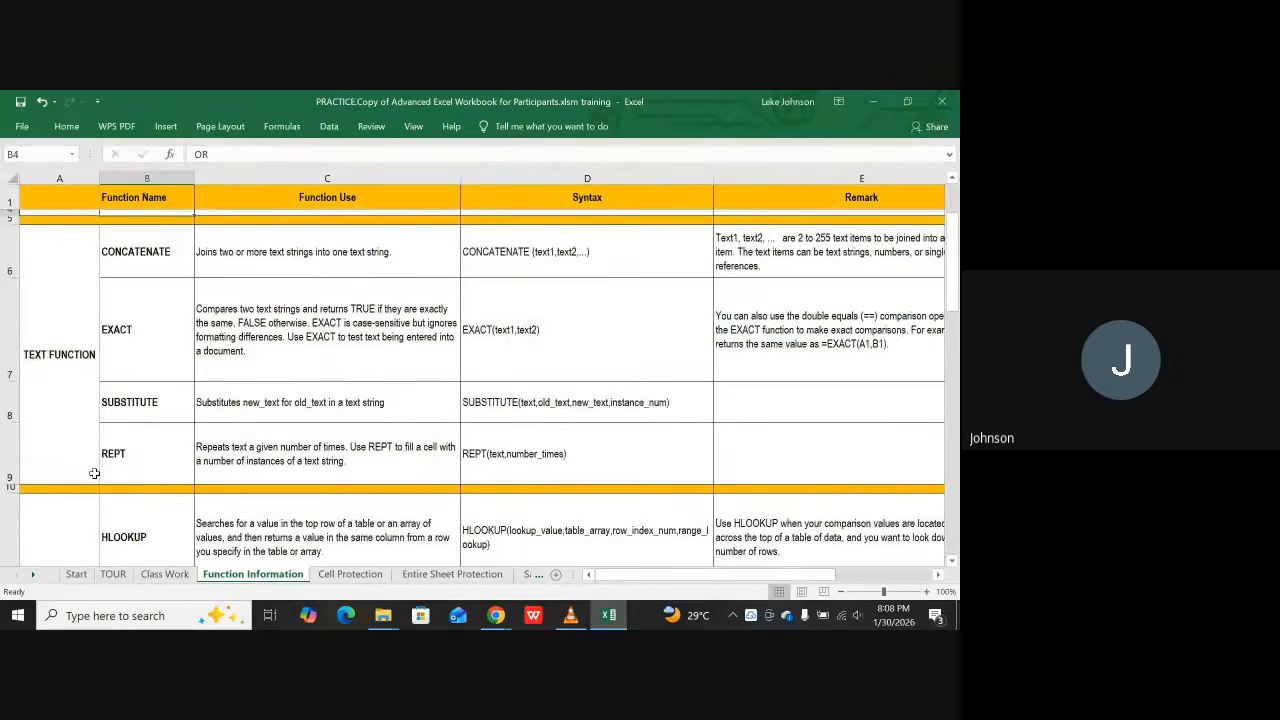
scroll(95, 465, "down", 1)
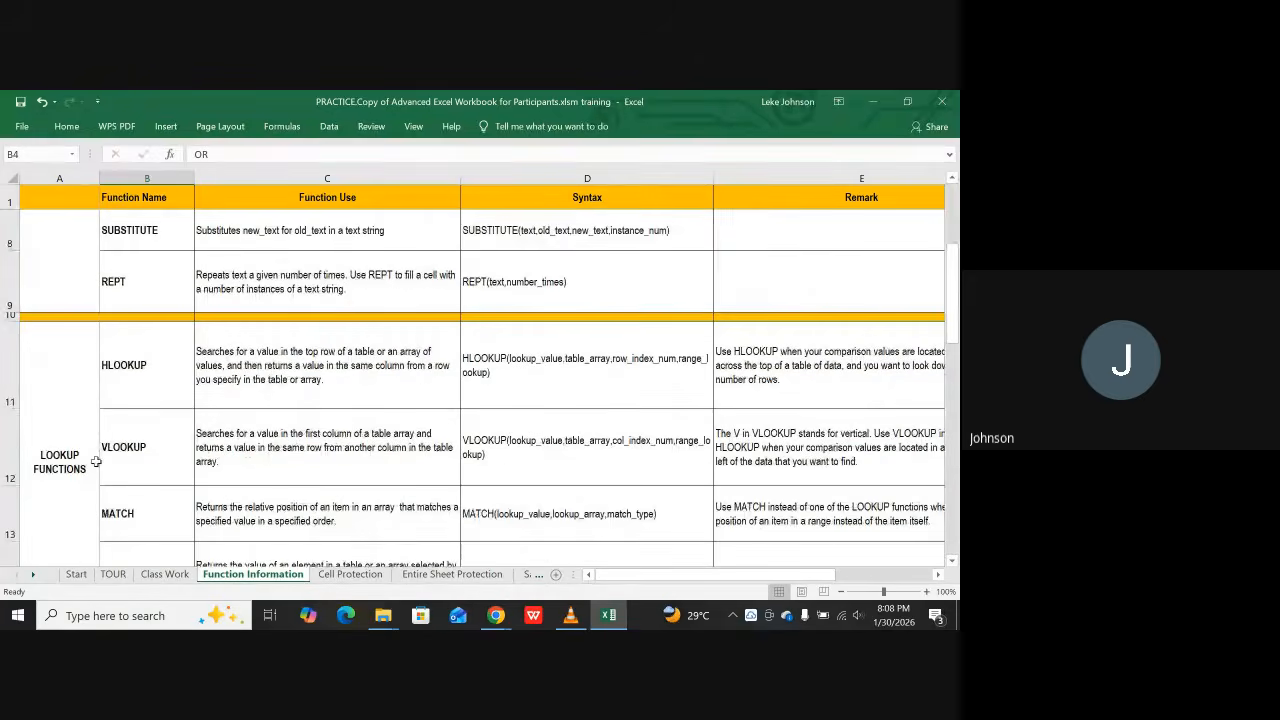
scroll(95, 460, "down", 2)
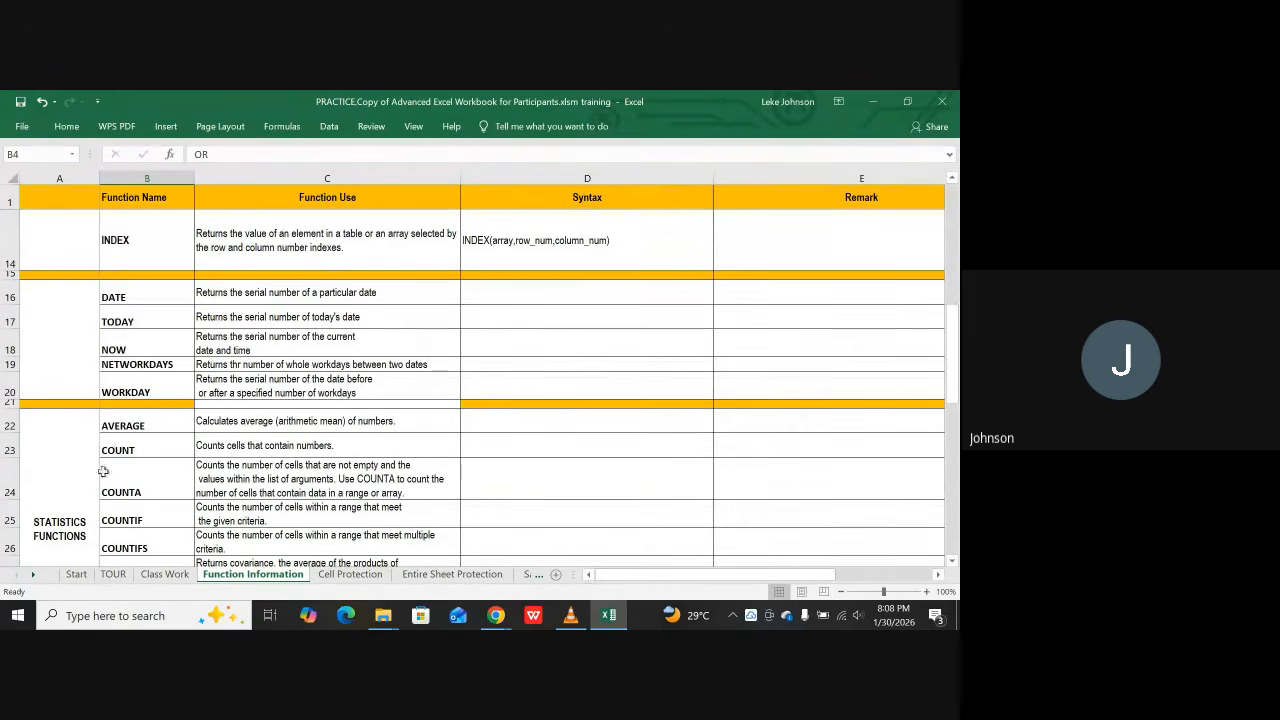
left_click(58, 528)
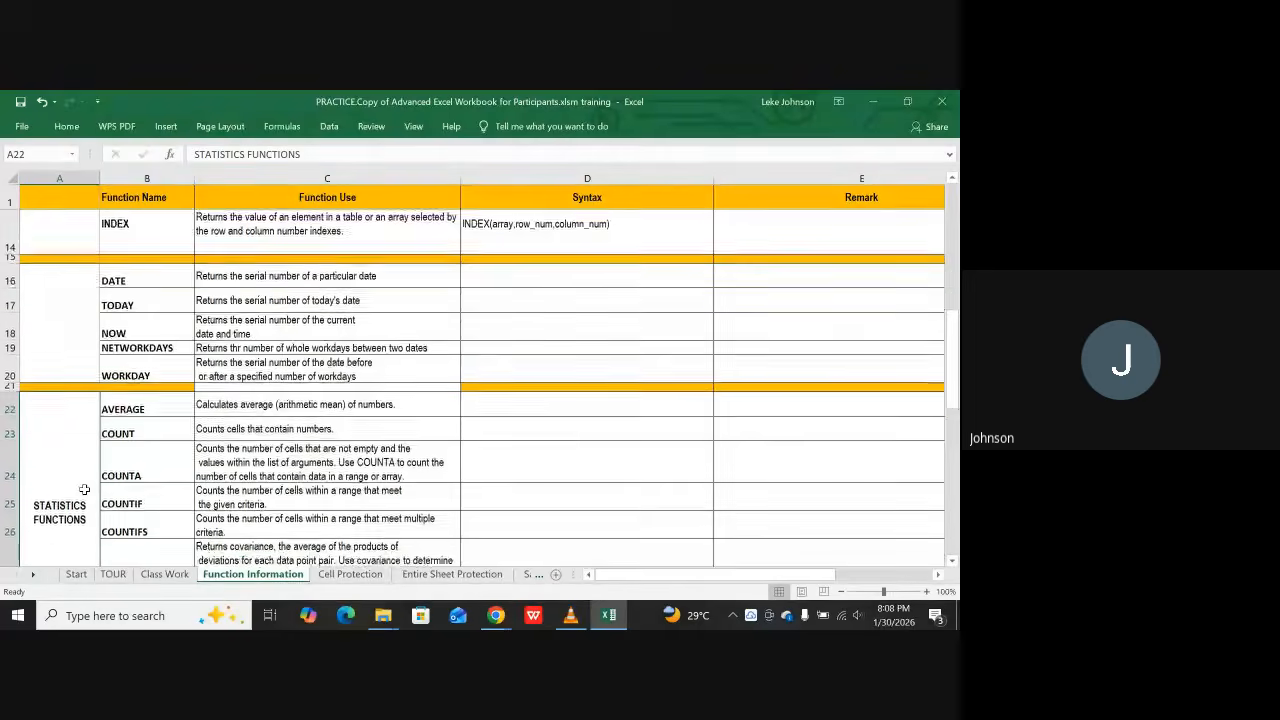
scroll(84, 489, "down", 1)
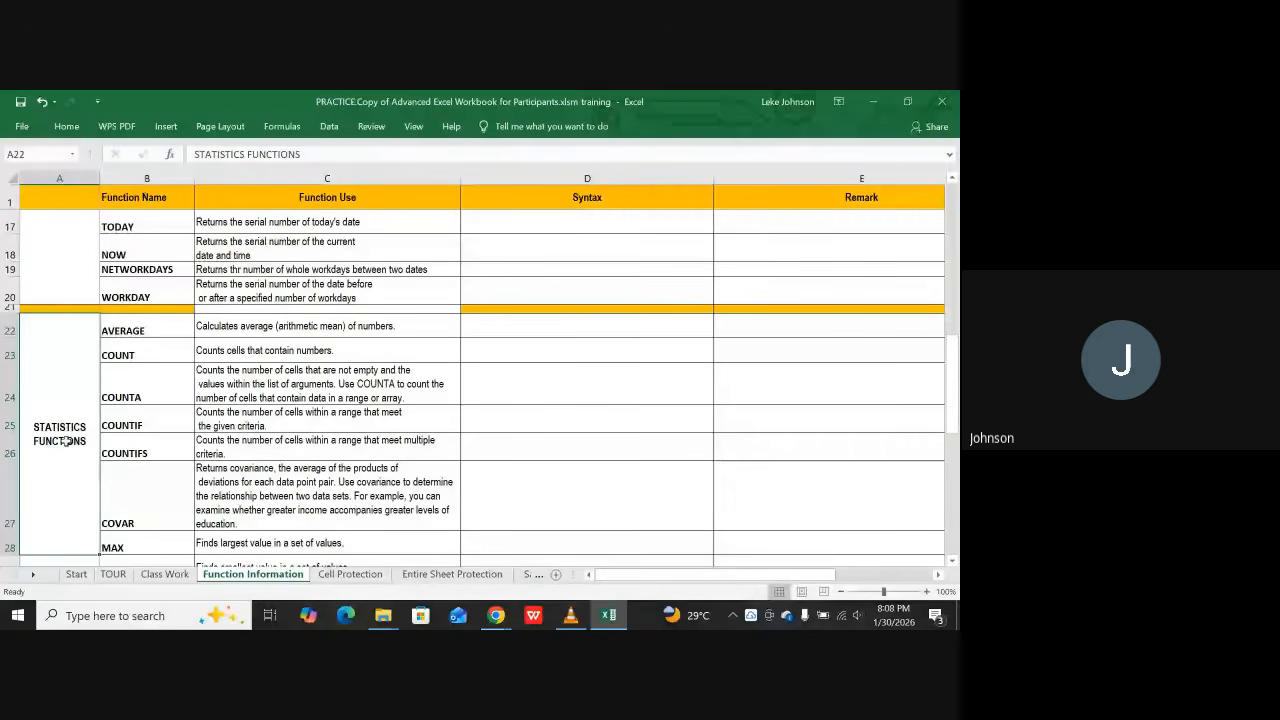
Step: Revisit the Logical Functions label in A2, then go back to the STATISTICS FUNCTIONS label in A22
scroll(60, 435, "up", 5)
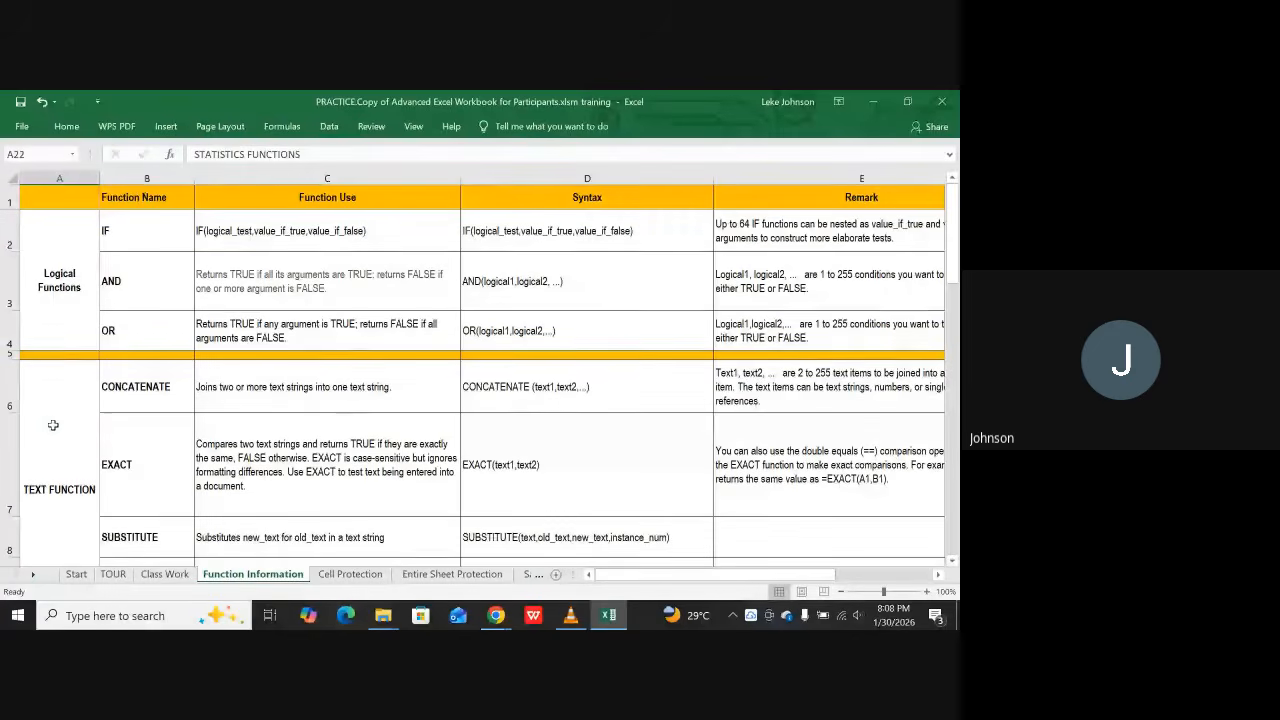
left_click(46, 268)
scroll(88, 400, "down", 5)
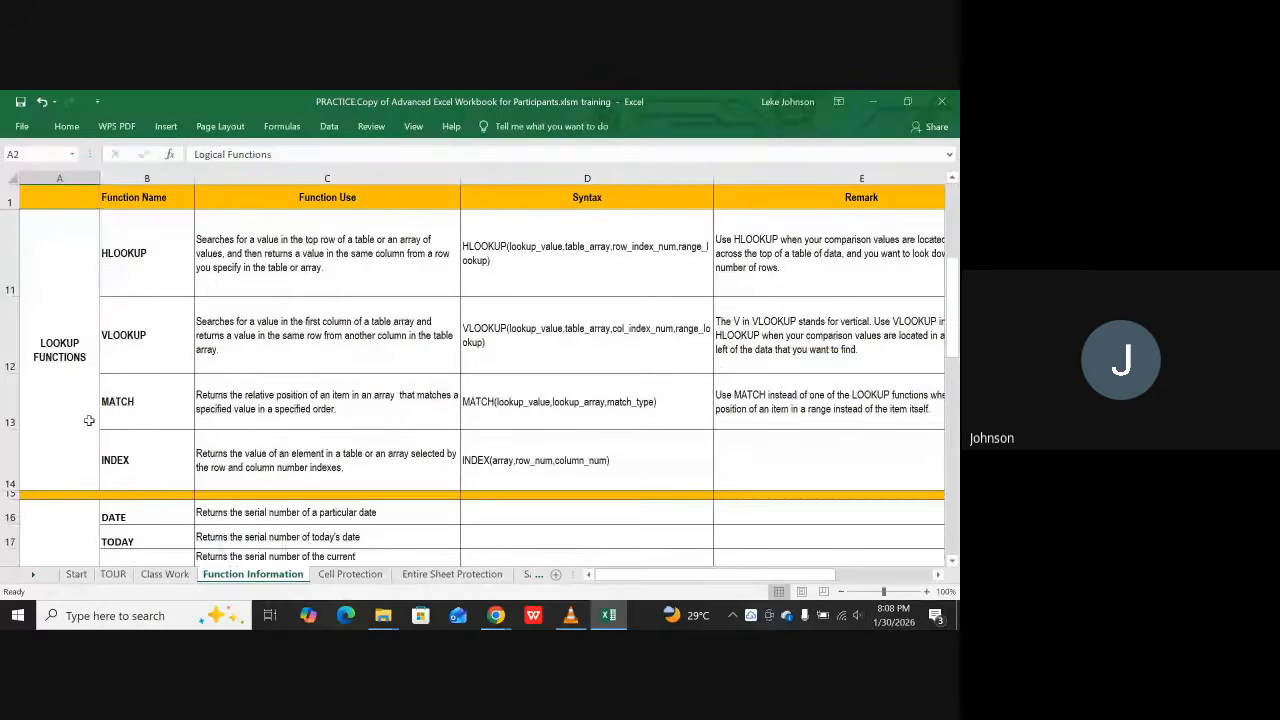
left_click(86, 428)
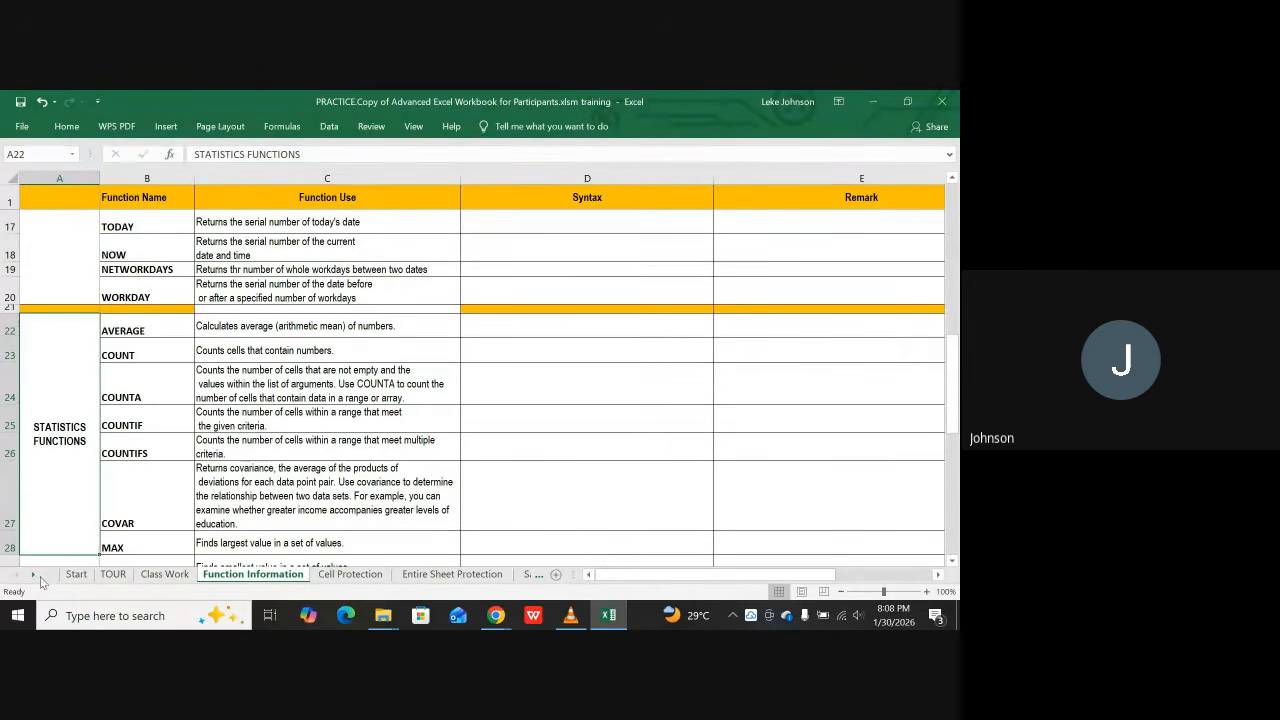
Step: Bring the AND, OR, Average and Count sheet names back into view while keeping the Function Information sheet open
left_click(33, 574)
left_click(38, 578)
left_click(38, 578)
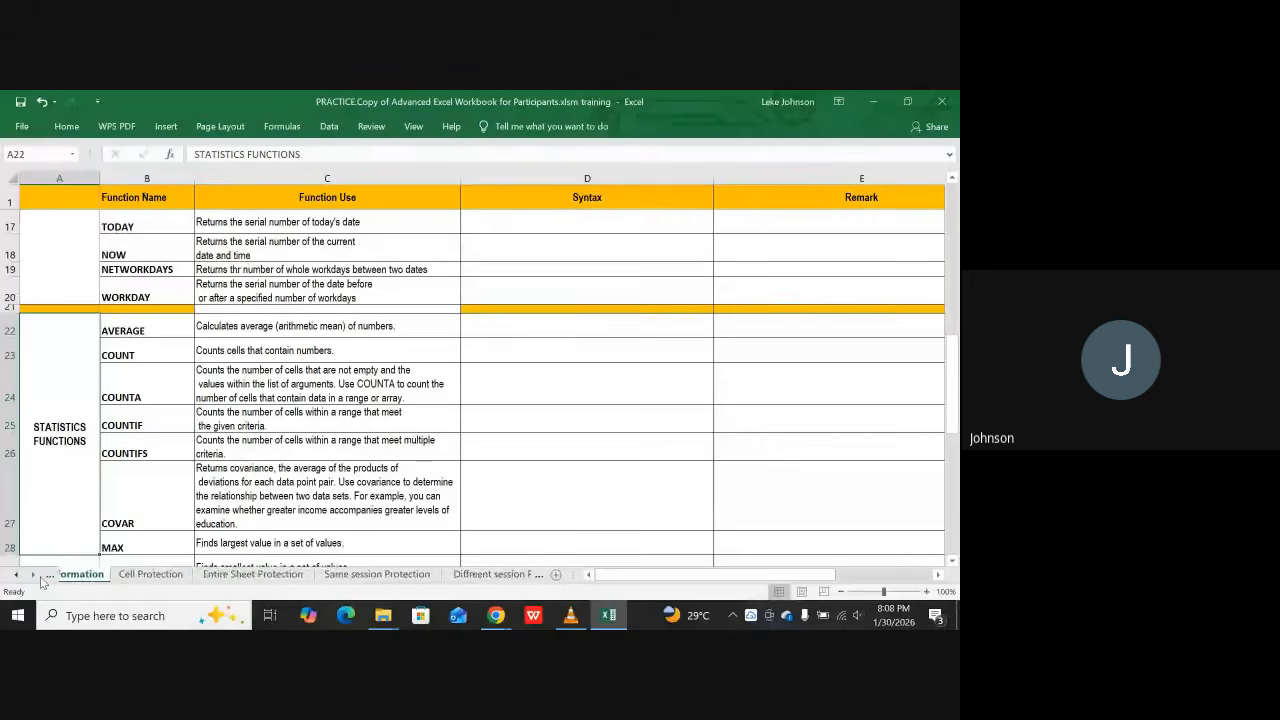
left_click(38, 578)
left_click(38, 578)
left_click(38, 578)
left_click(38, 578)
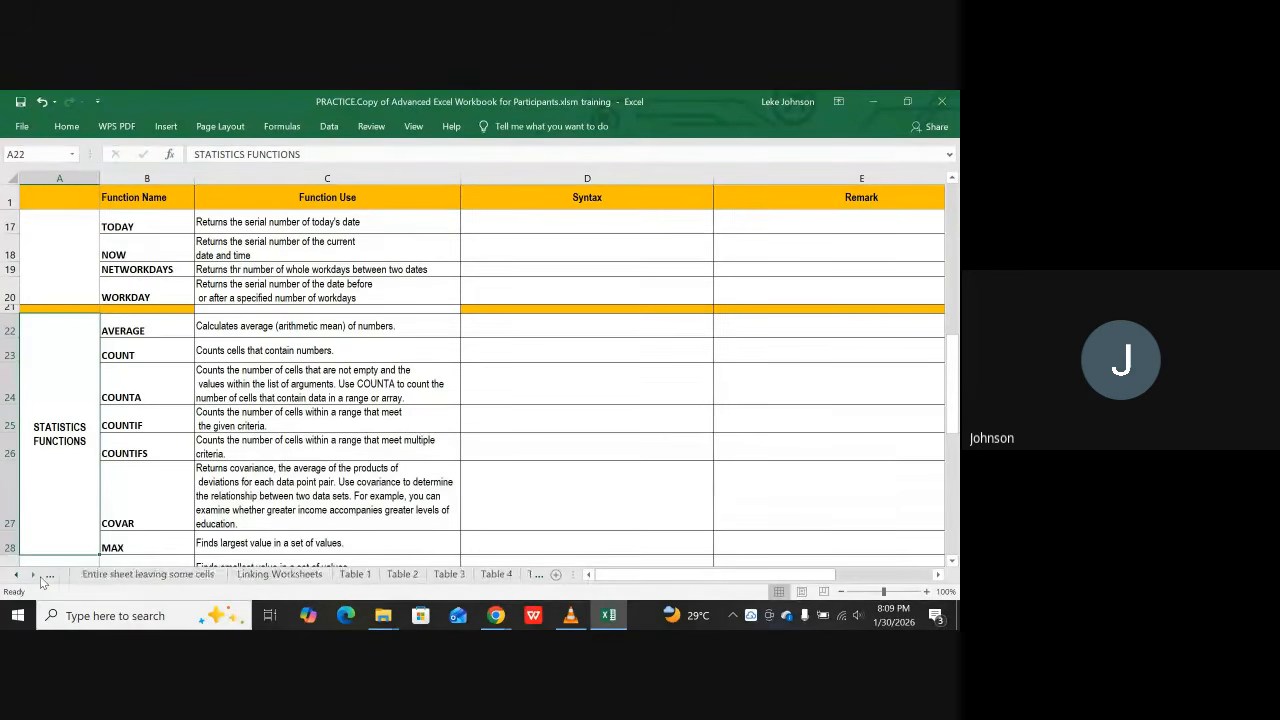
left_click(38, 578)
left_click(38, 578)
left_click(38, 578)
left_click(38, 578)
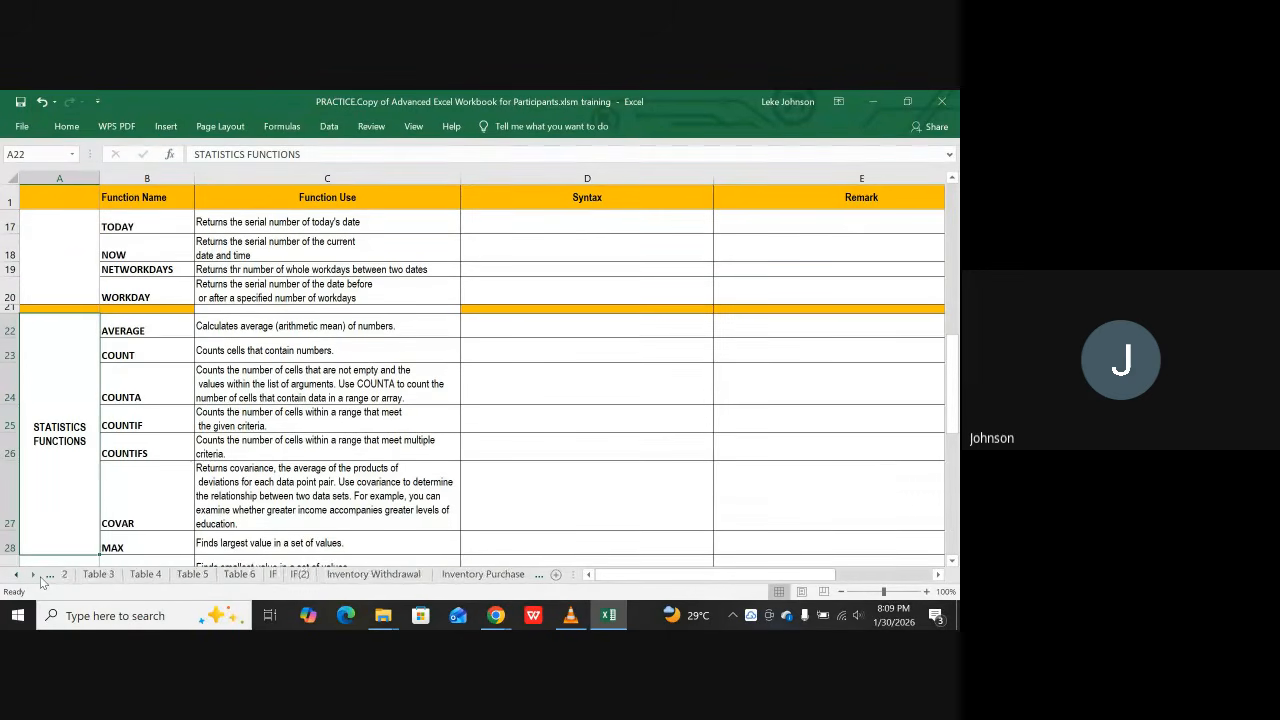
left_click(40, 578)
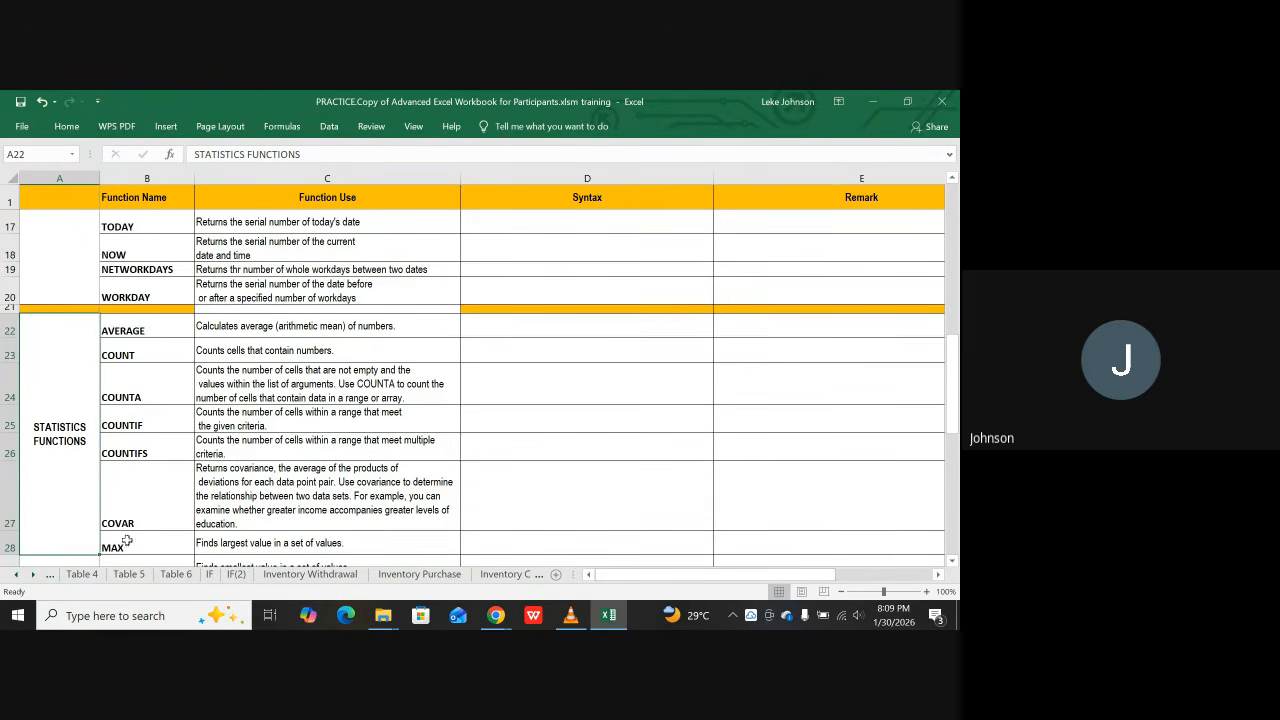
scroll(124, 538, "down", 1)
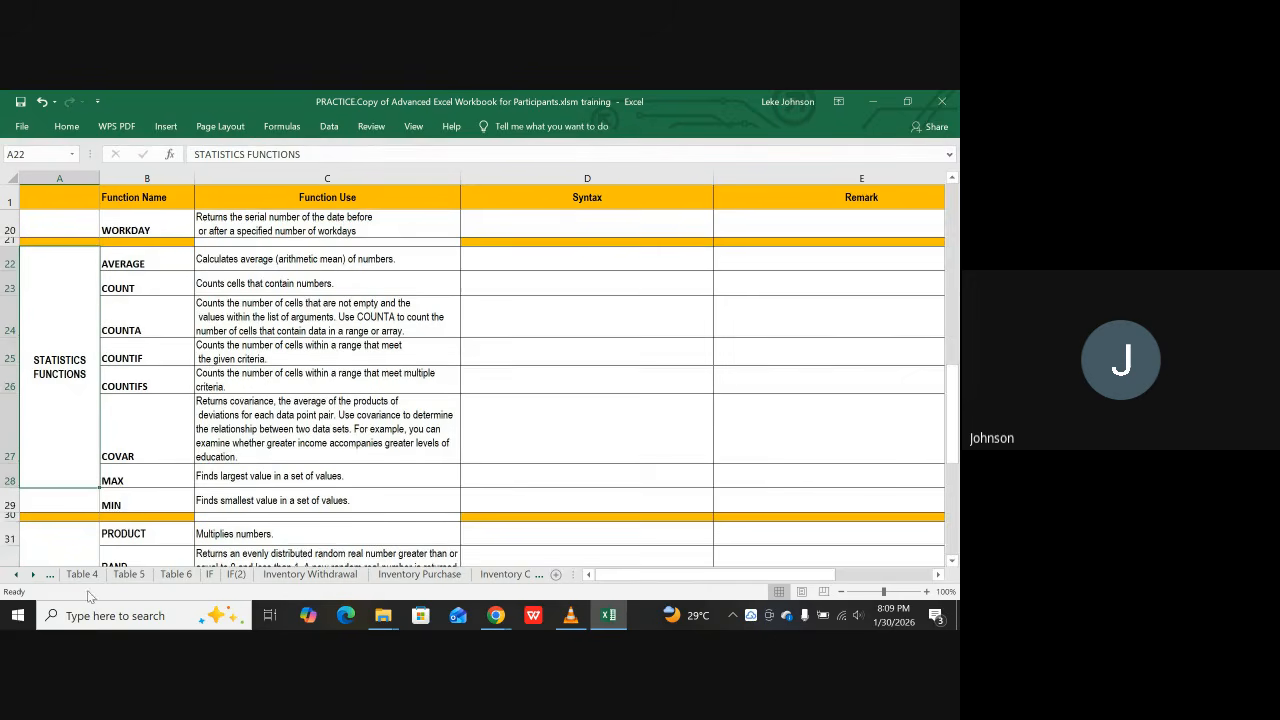
left_click(33, 582)
left_click(33, 582)
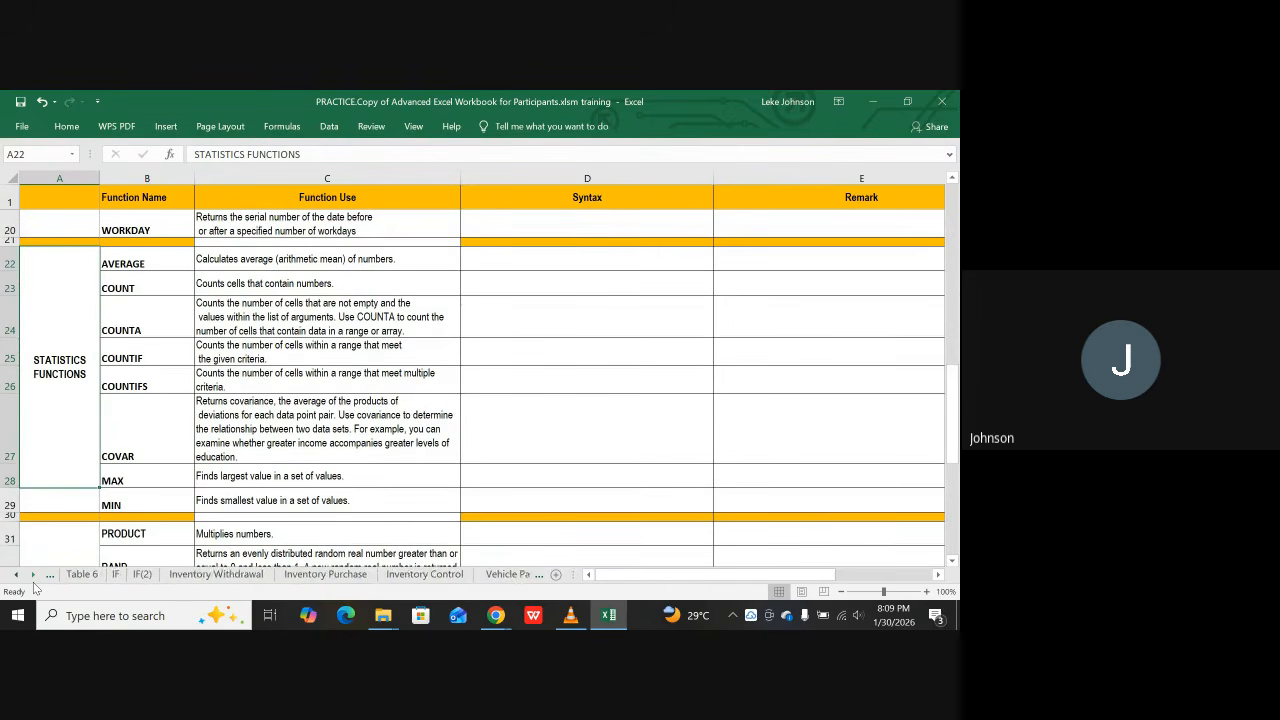
left_click(33, 582)
left_click(33, 582)
left_click(33, 582)
left_click(33, 582)
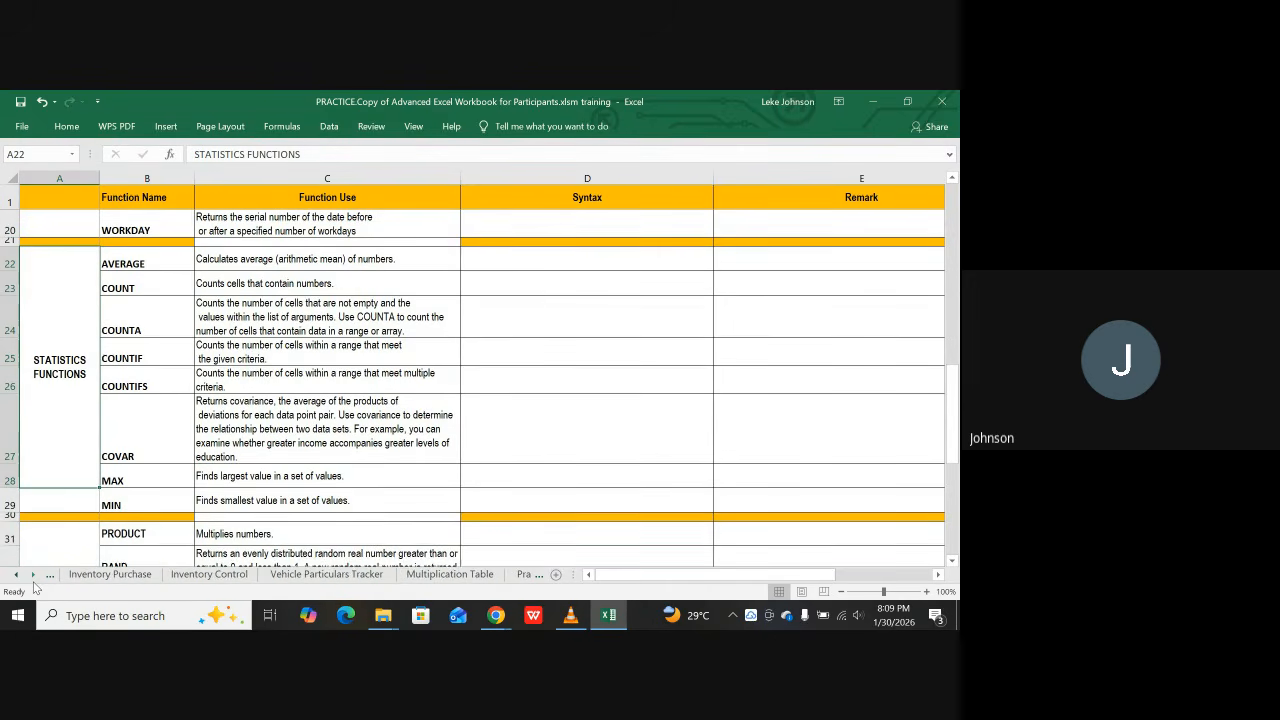
left_click(33, 582)
left_click(33, 582)
left_click(33, 582)
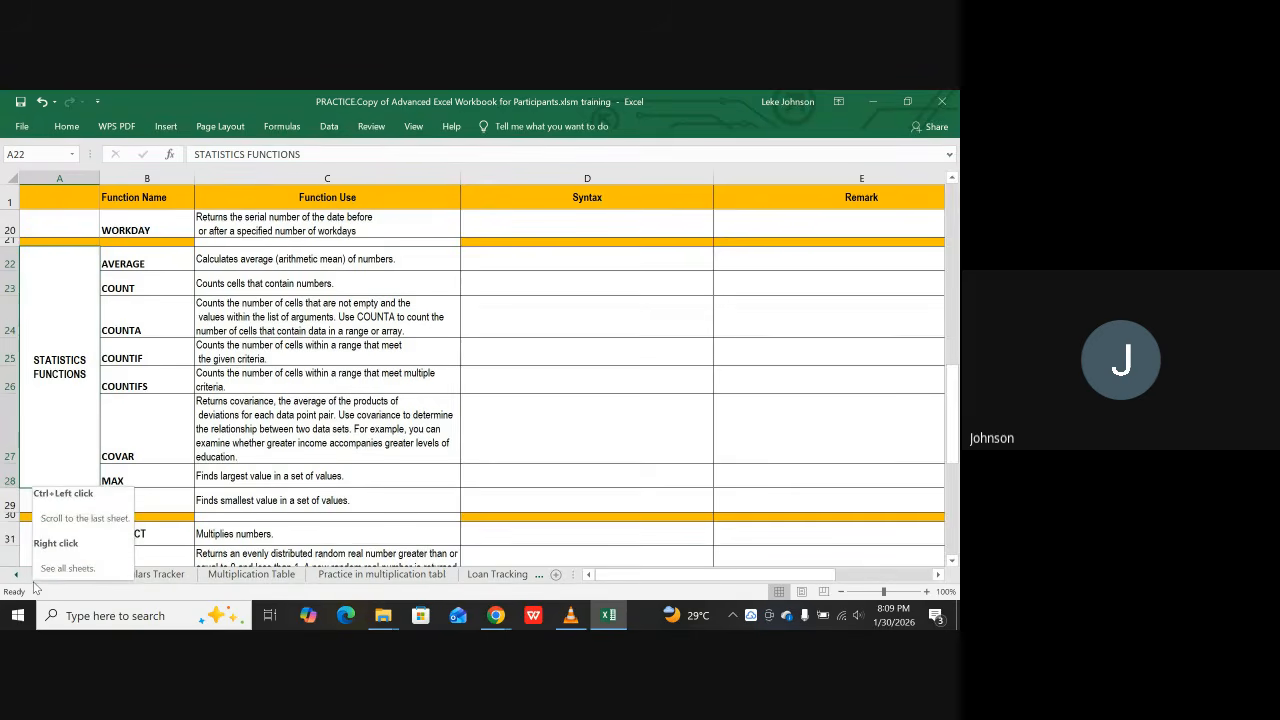
left_click(33, 582)
left_click(33, 582)
left_click(33, 582)
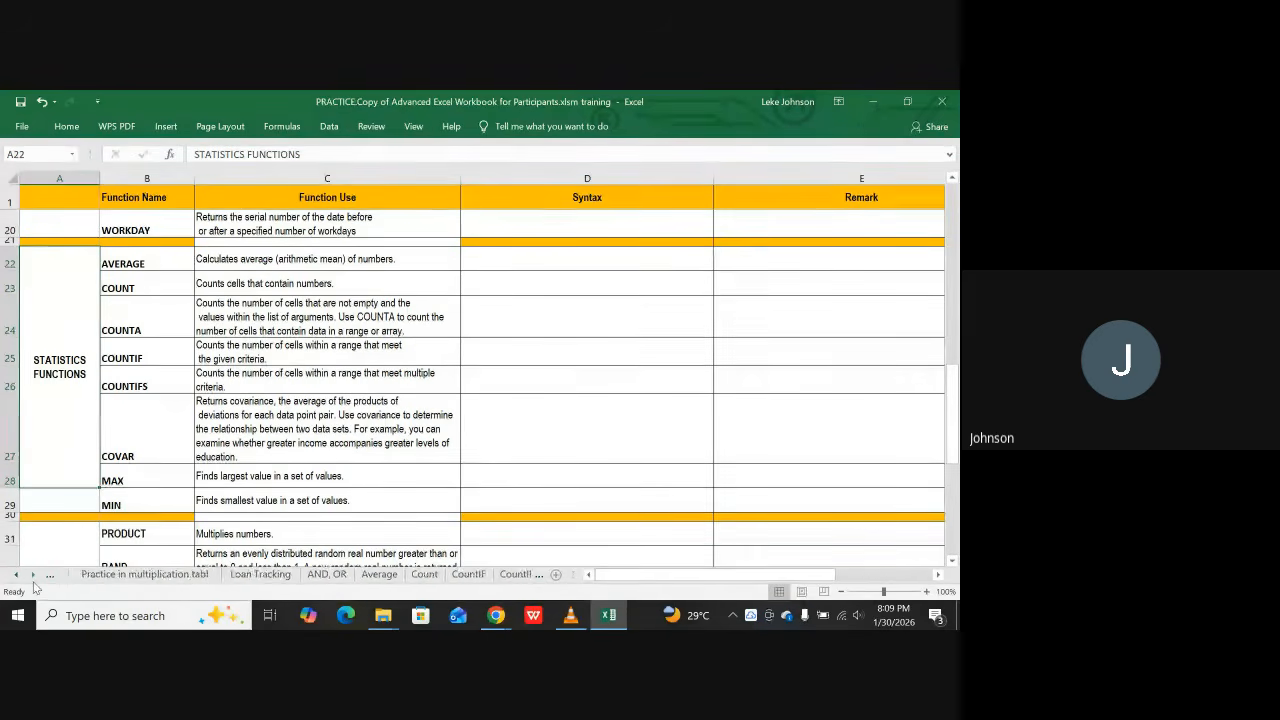
left_click(33, 582)
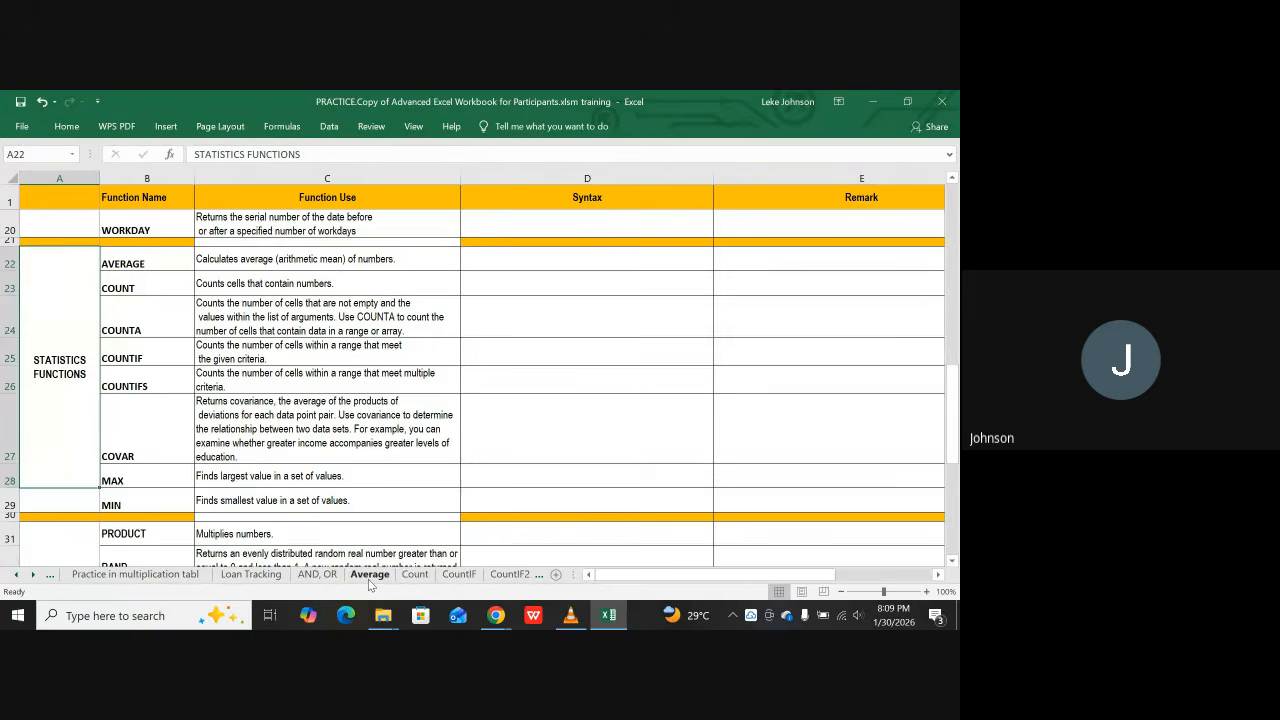
Step: Copy the orange divider cell D30 and paste it into the unfilled divider cells C30 and C21
left_click(530, 516)
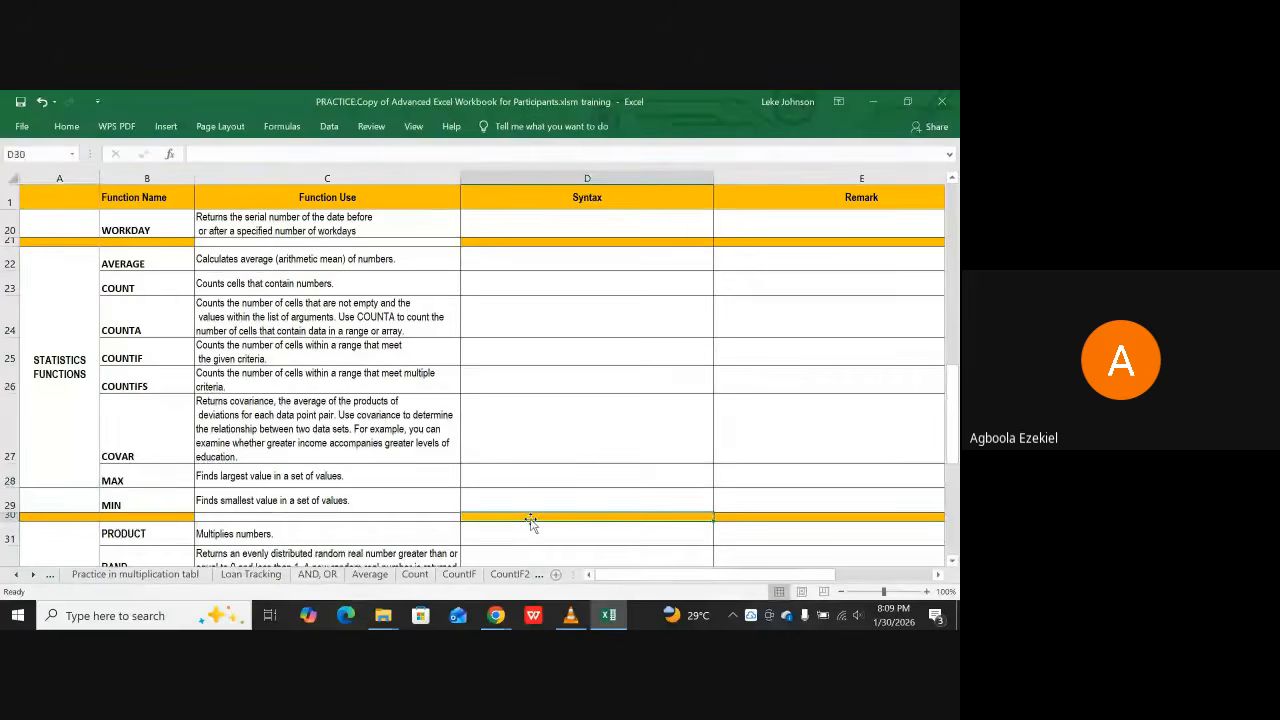
key("ctrl+c")
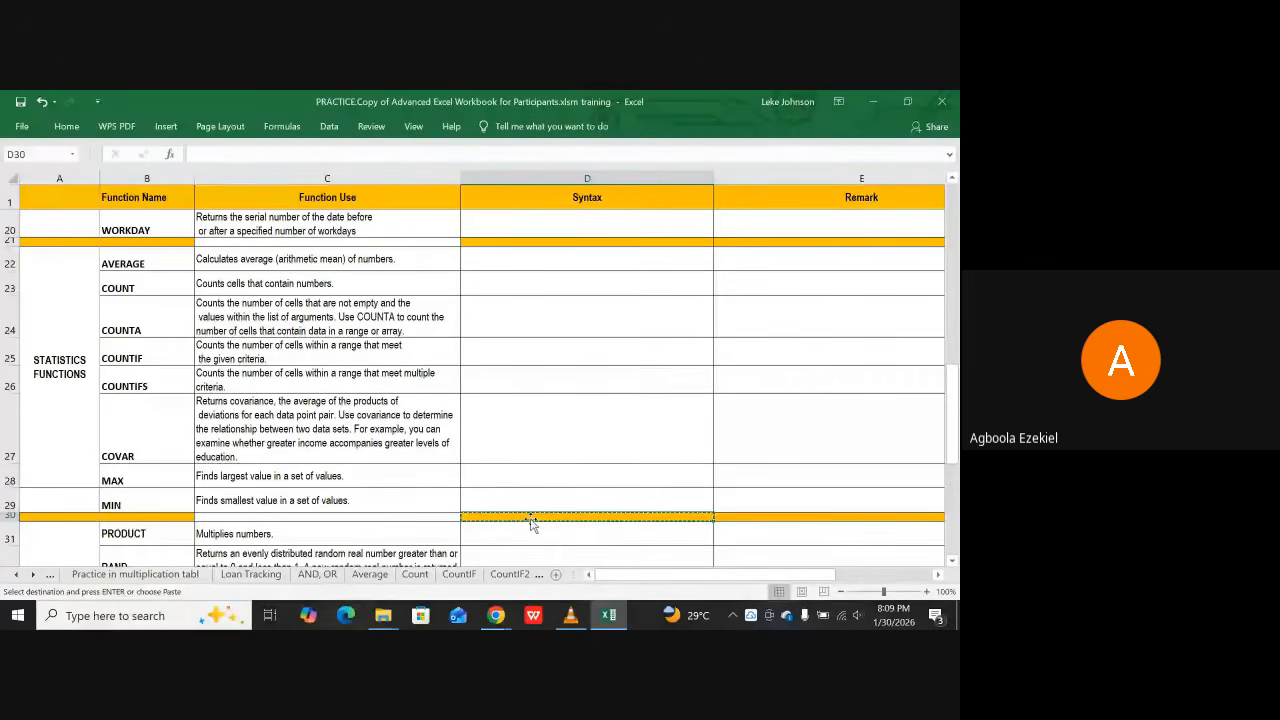
left_click(318, 519)
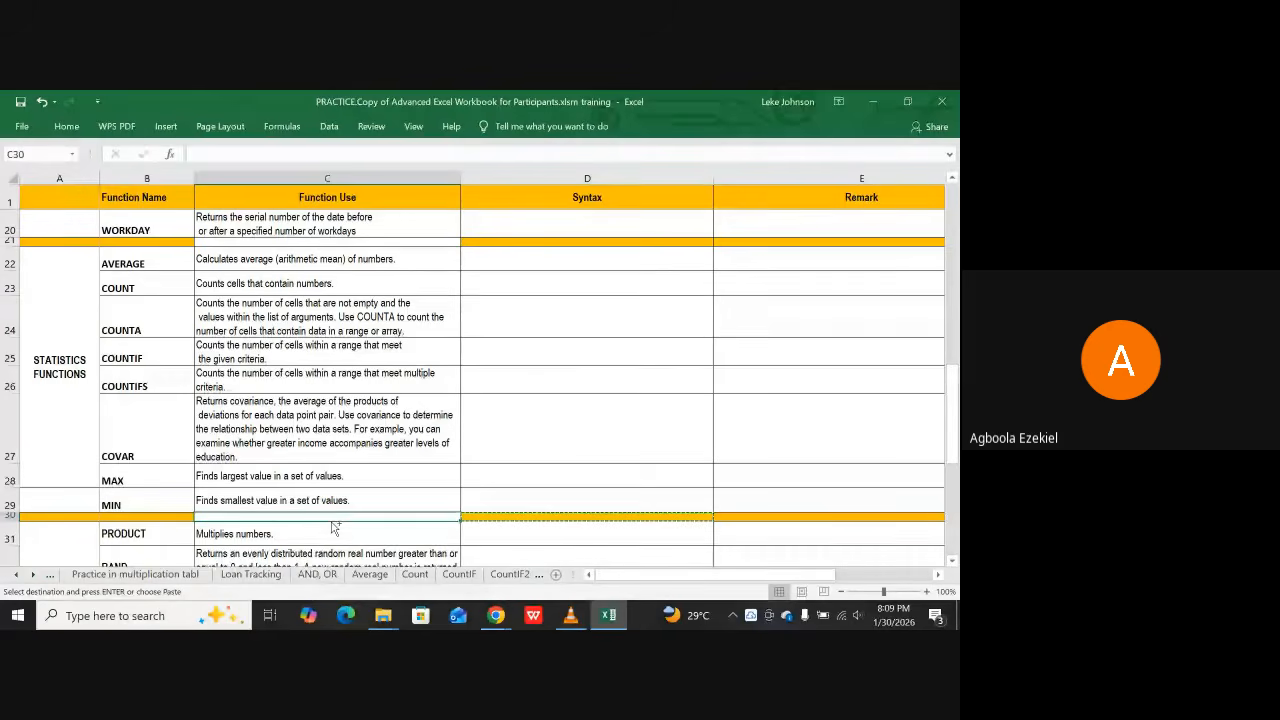
key("ctrl+v")
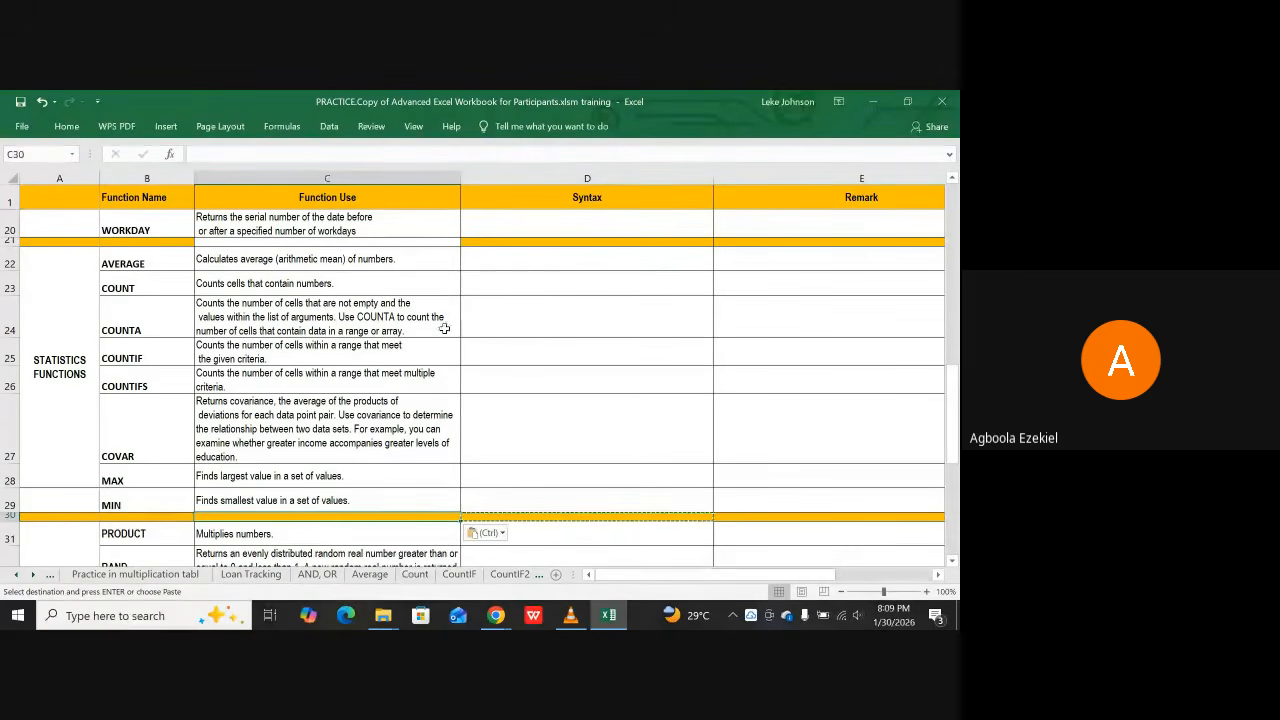
left_click(366, 241)
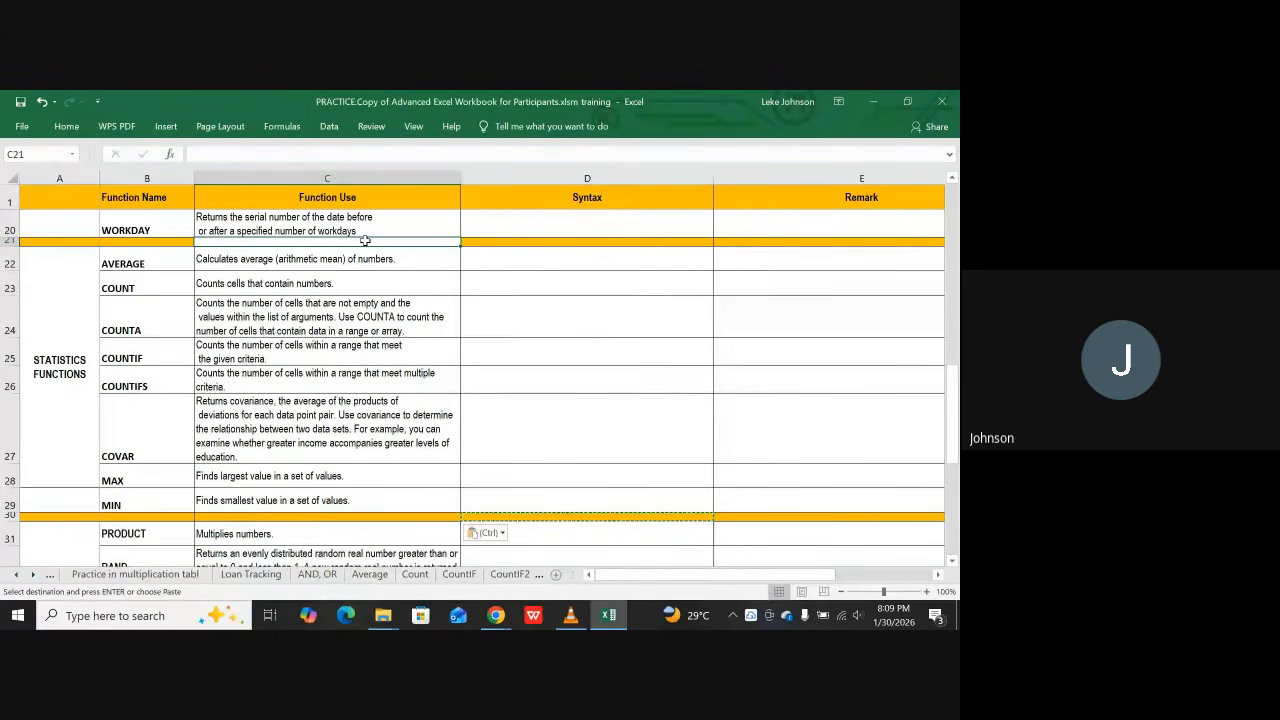
key("ctrl+v")
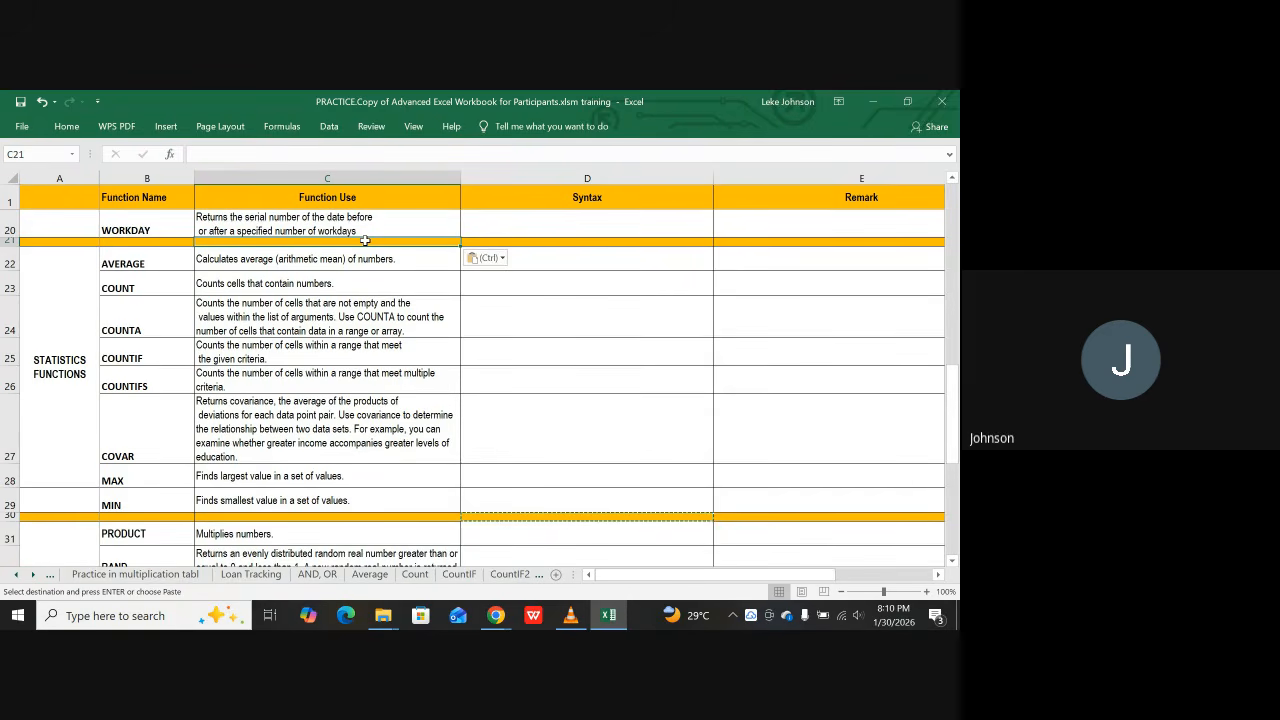
Step: Go back to the Logical Functions group at the beginning of the Function Information sheet
scroll(365, 240, "up", 10)
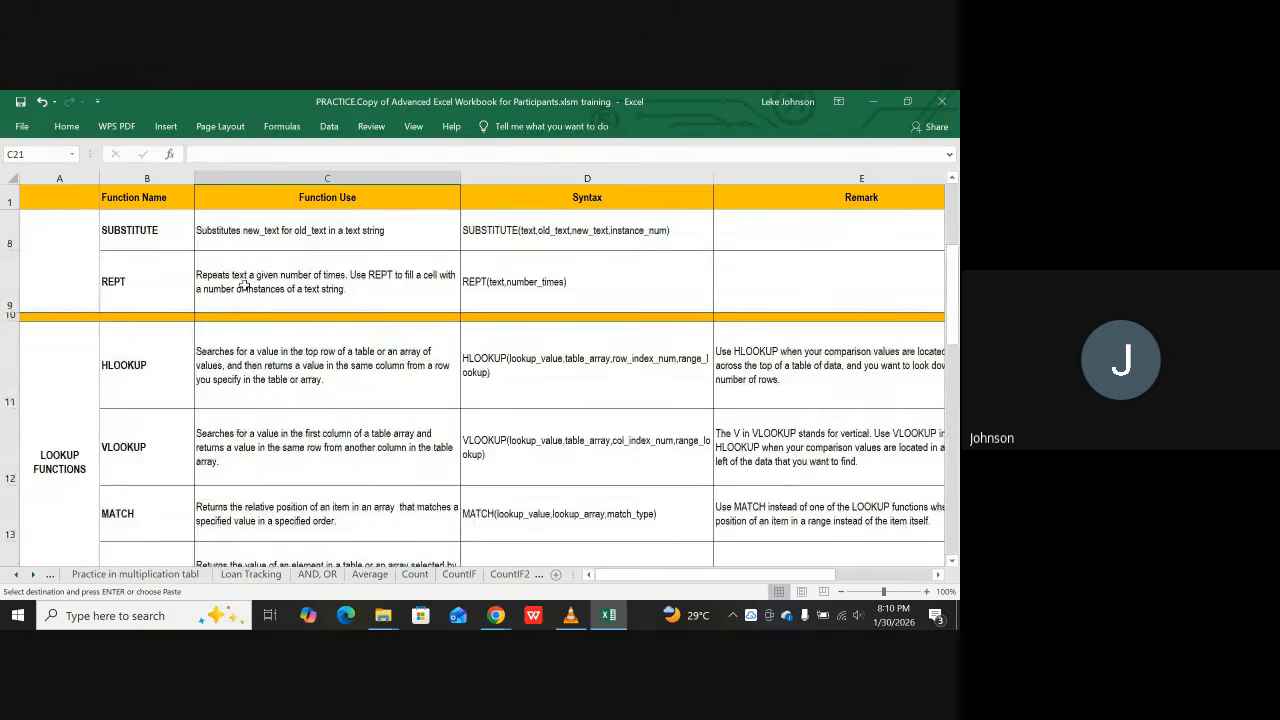
scroll(244, 290, "up", 1)
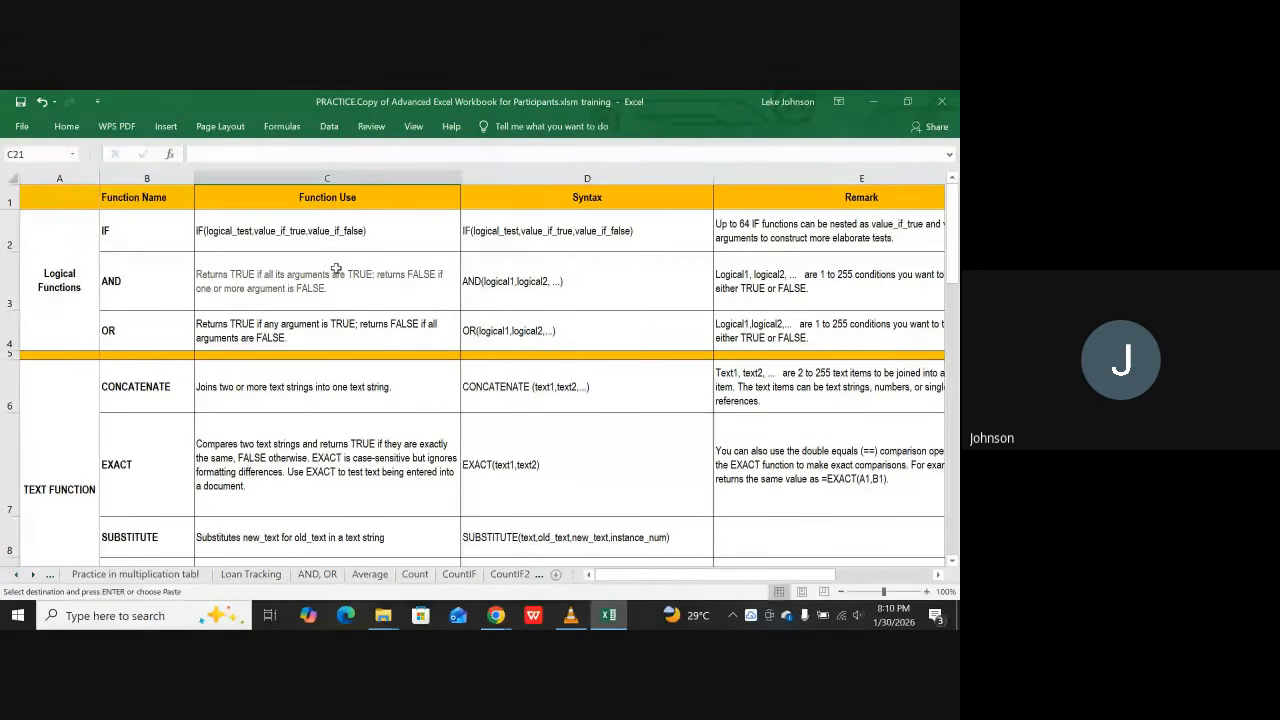
Step: Review the AND function's name in B3 and its use description in C3 on the Function Information sheet
left_click(131, 277)
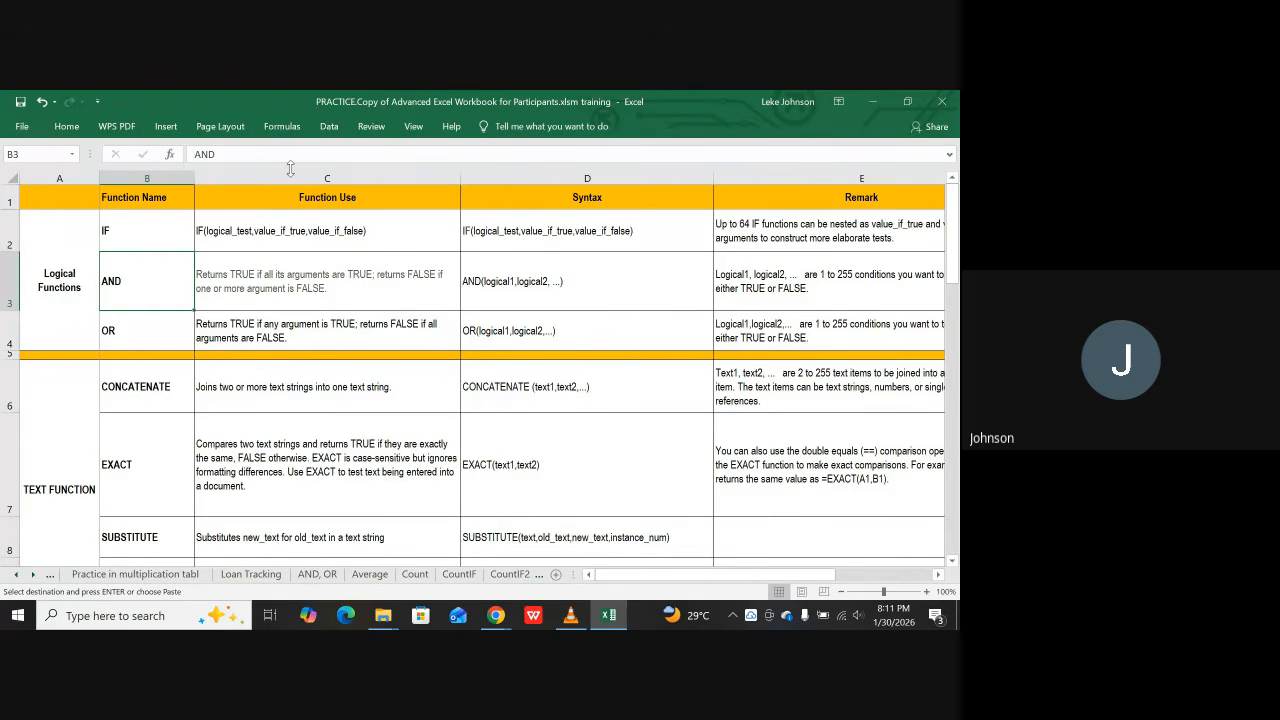
left_click(267, 277)
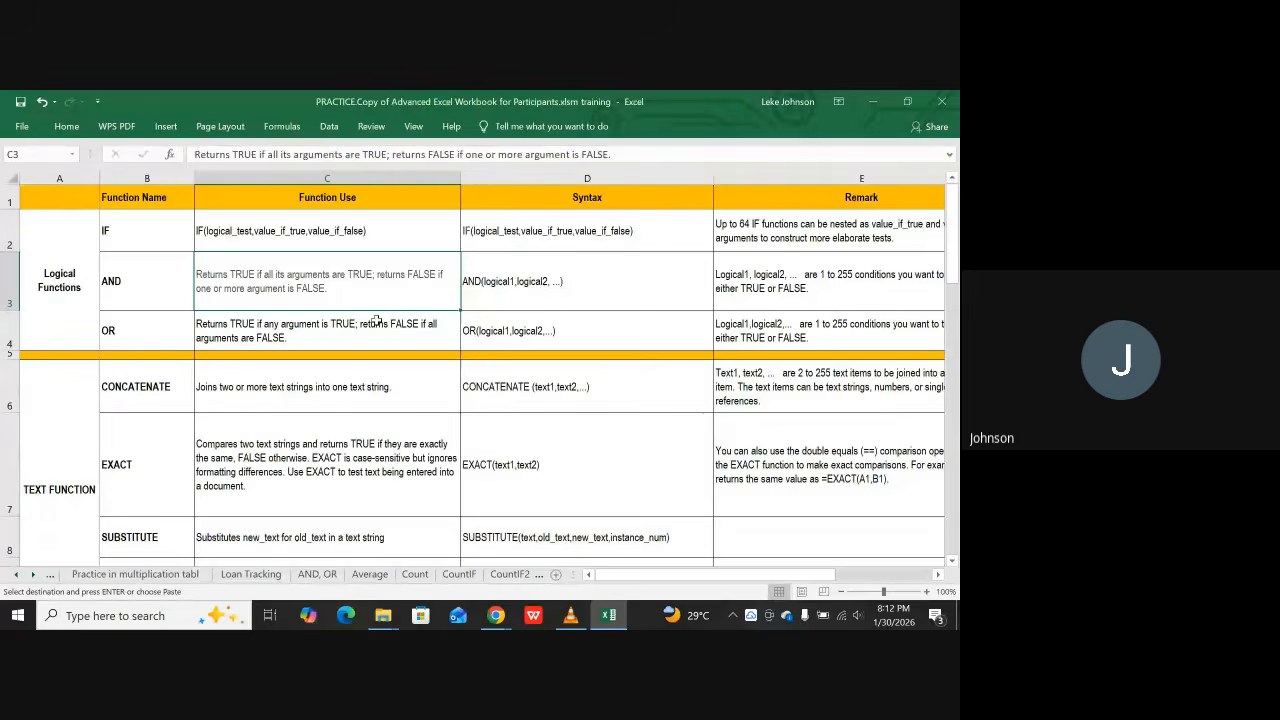
left_click(108, 279)
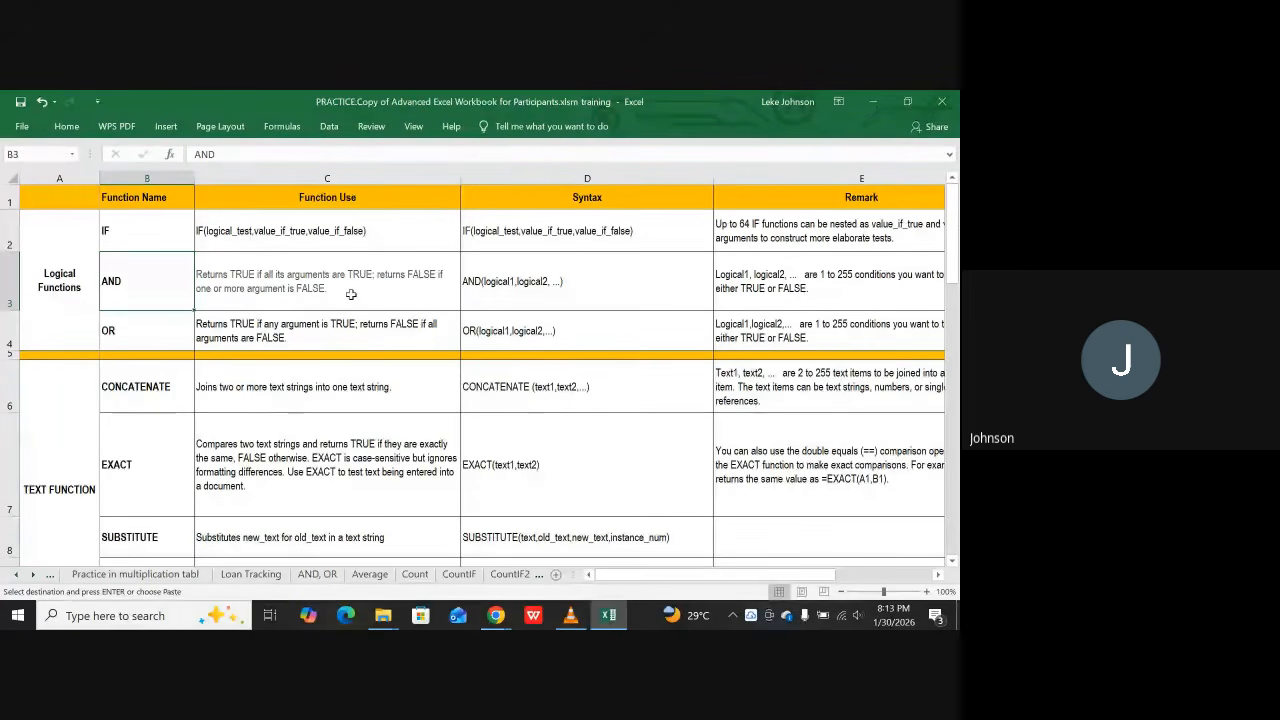
left_click(289, 293)
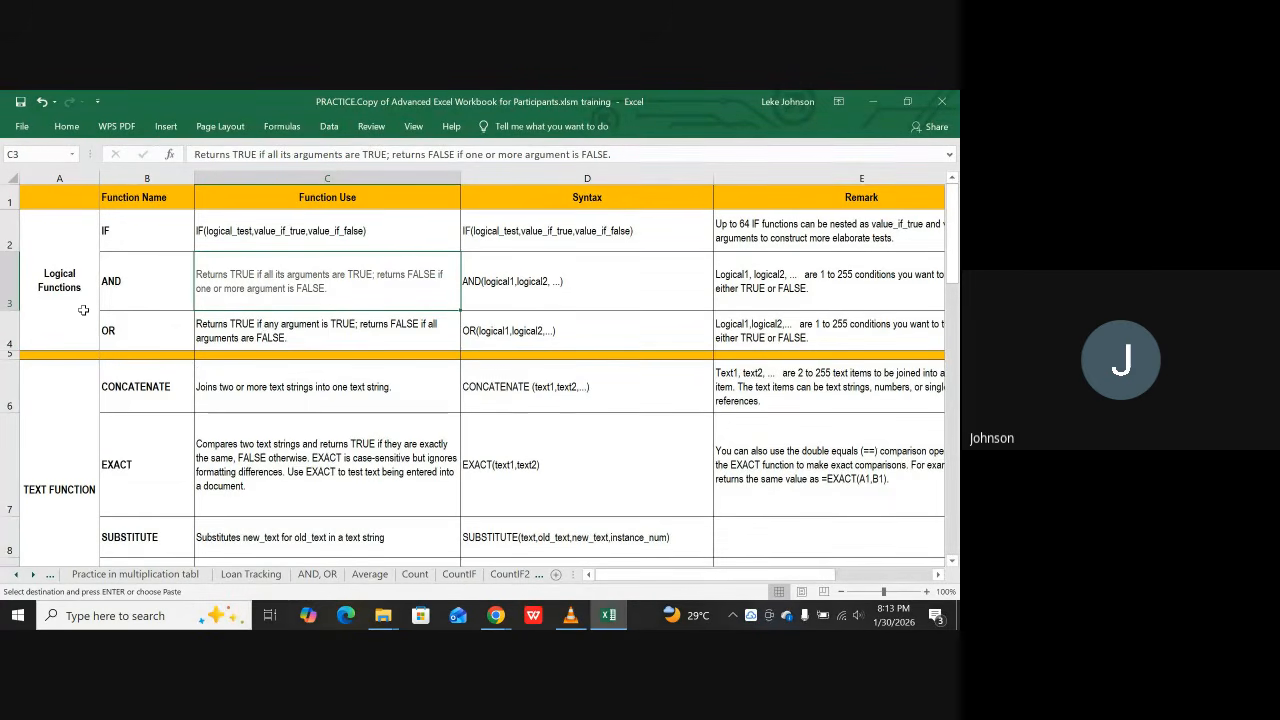
Step: Review the OR function's name in B4 and description in C4, comparing it with the AND entry above
left_click(144, 339)
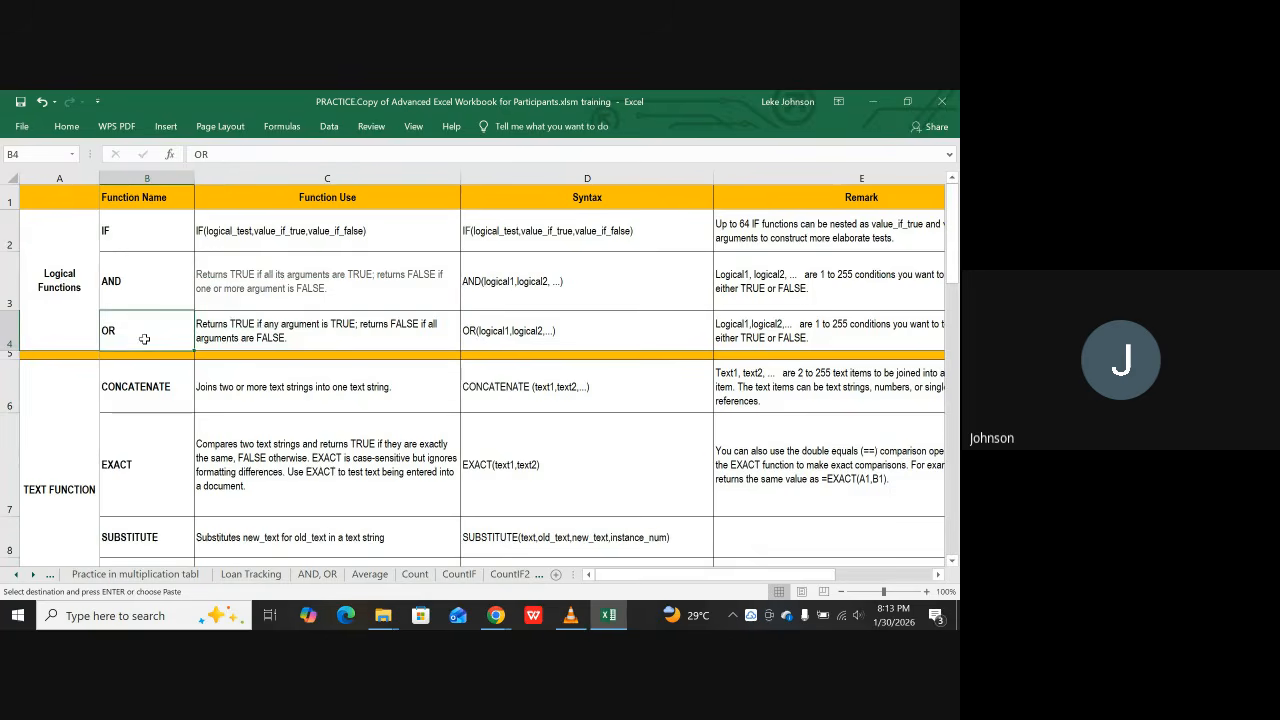
left_click(227, 330)
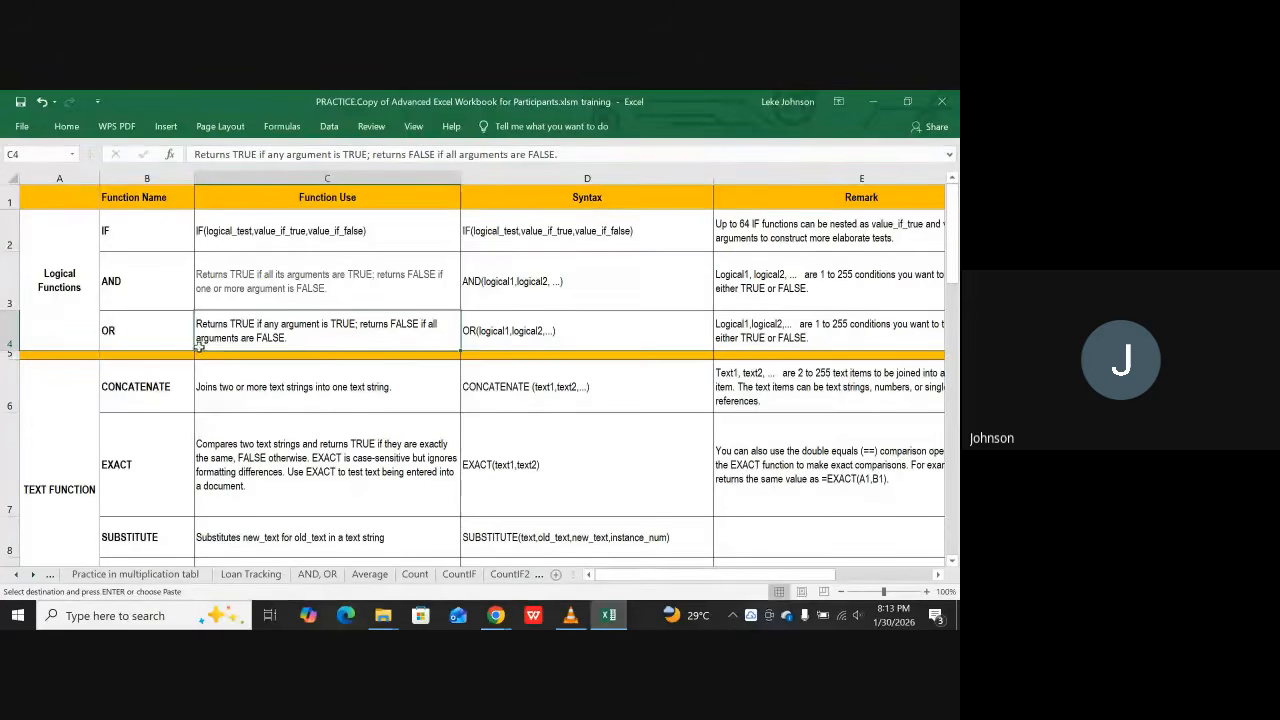
left_click(141, 339)
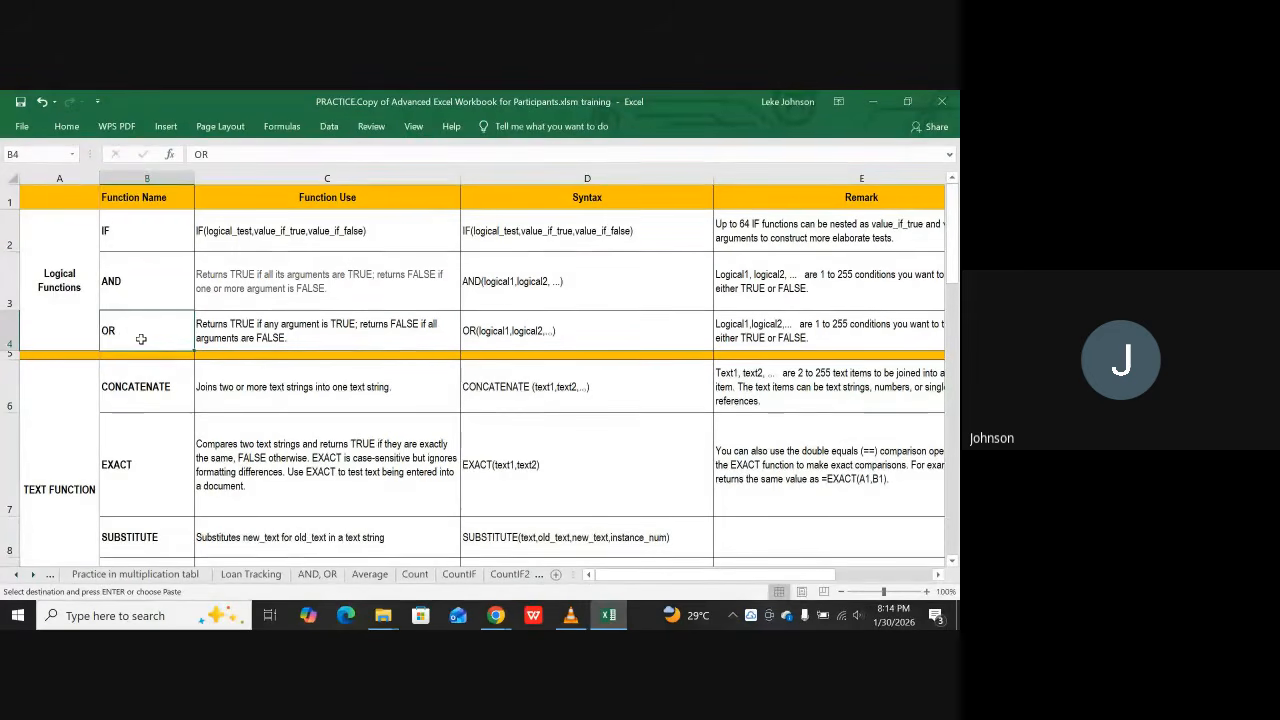
left_click(117, 283)
left_click(129, 322)
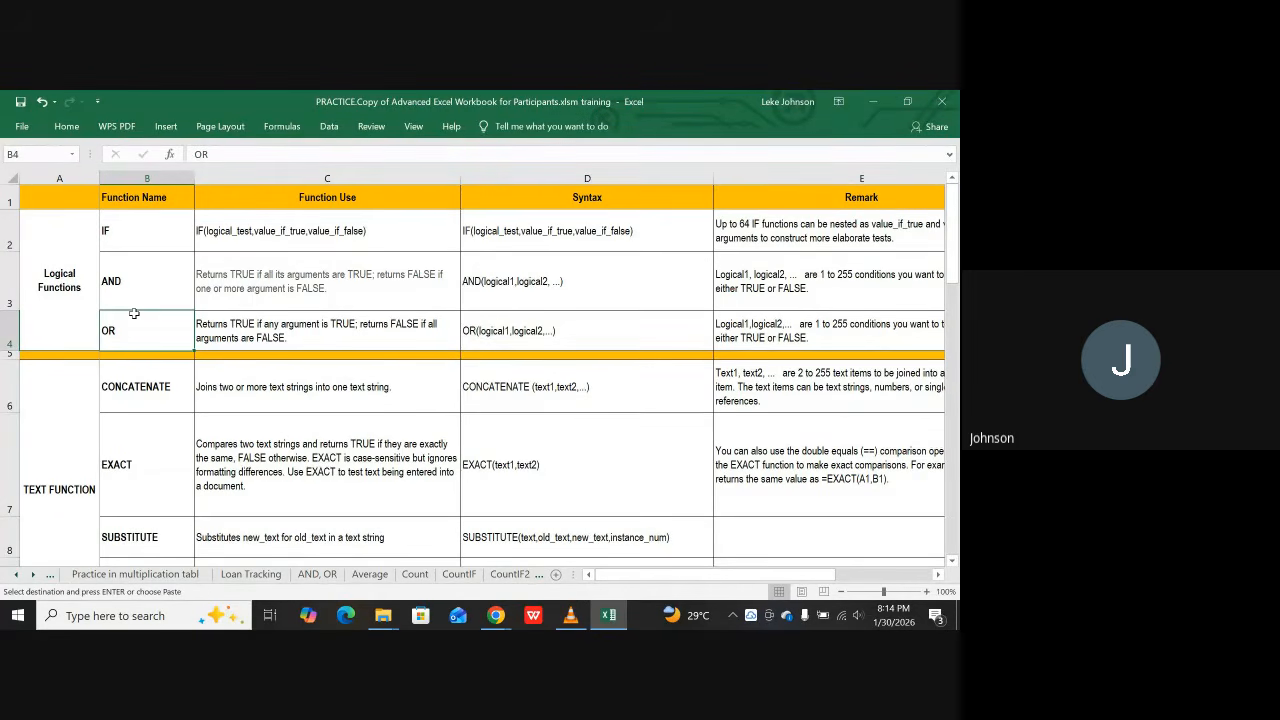
Step: Save the workbook, and inspect the combined IF and AND formula in G4 of the AND, OR sheet
key("ctrl+s")
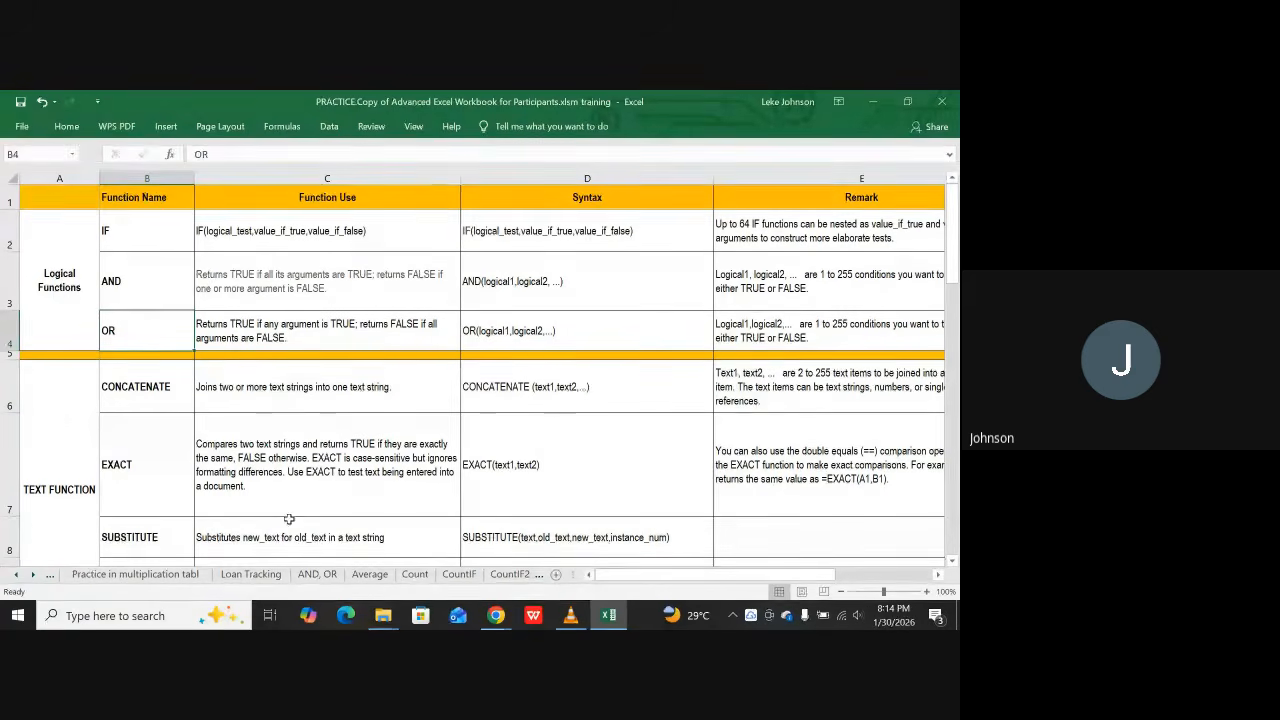
left_click(316, 574)
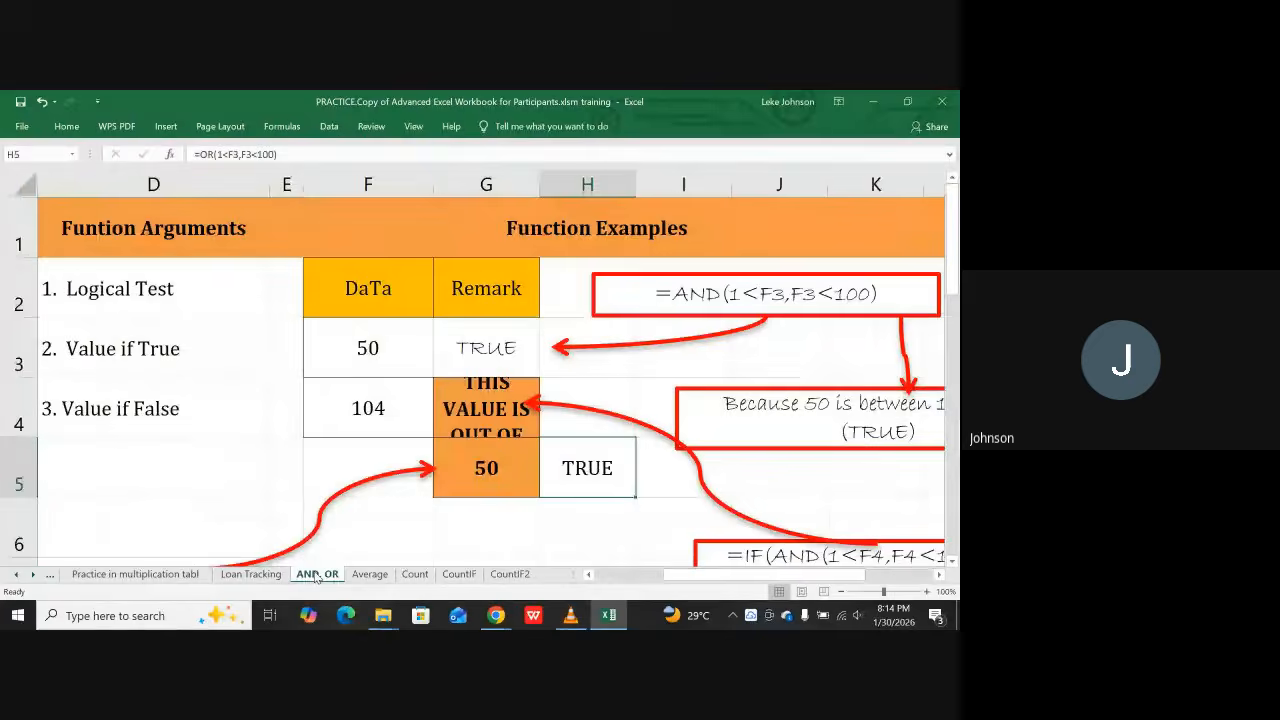
left_click(472, 397)
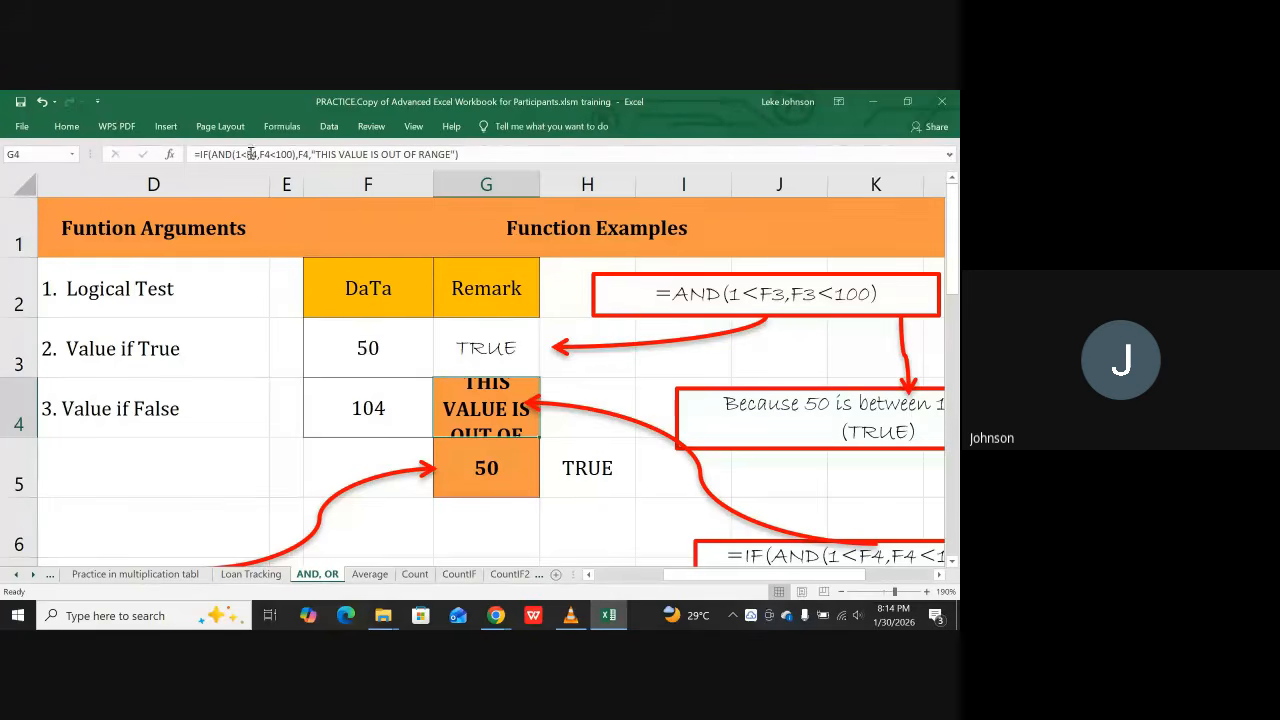
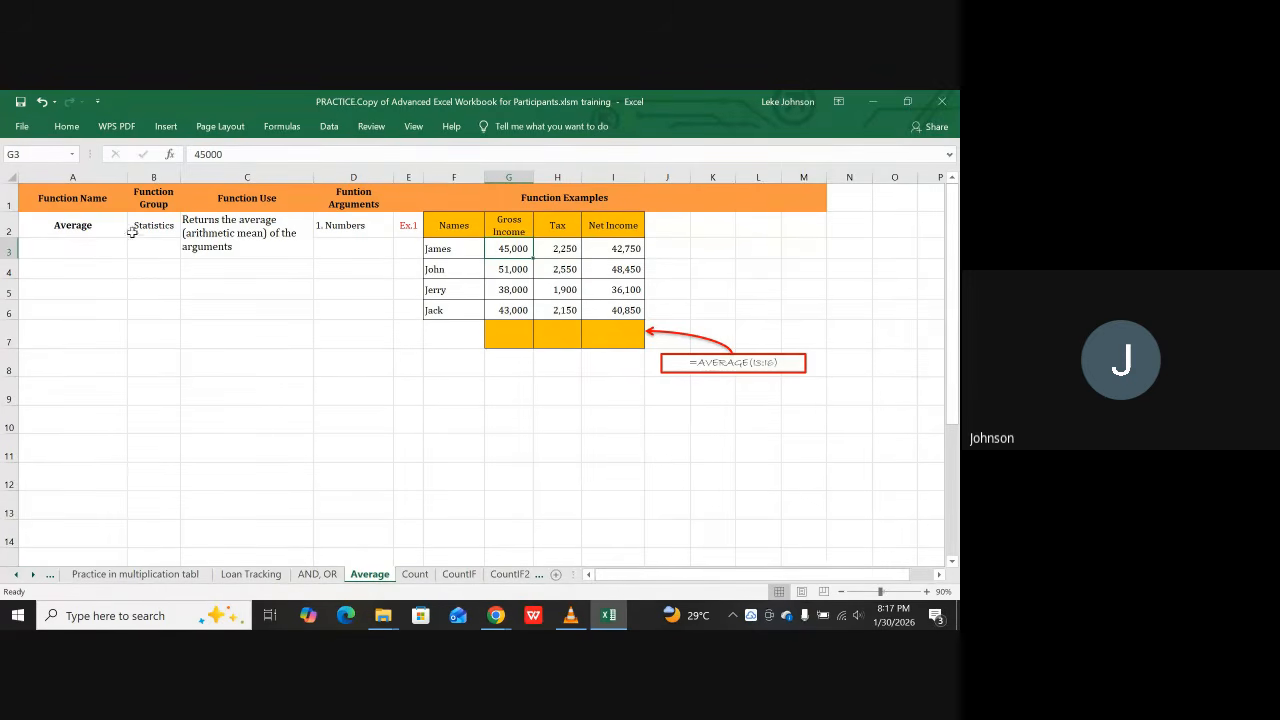
Step: Review the Average sheet's function name, group, use and arguments in cells A2 to D2
left_click(97, 201)
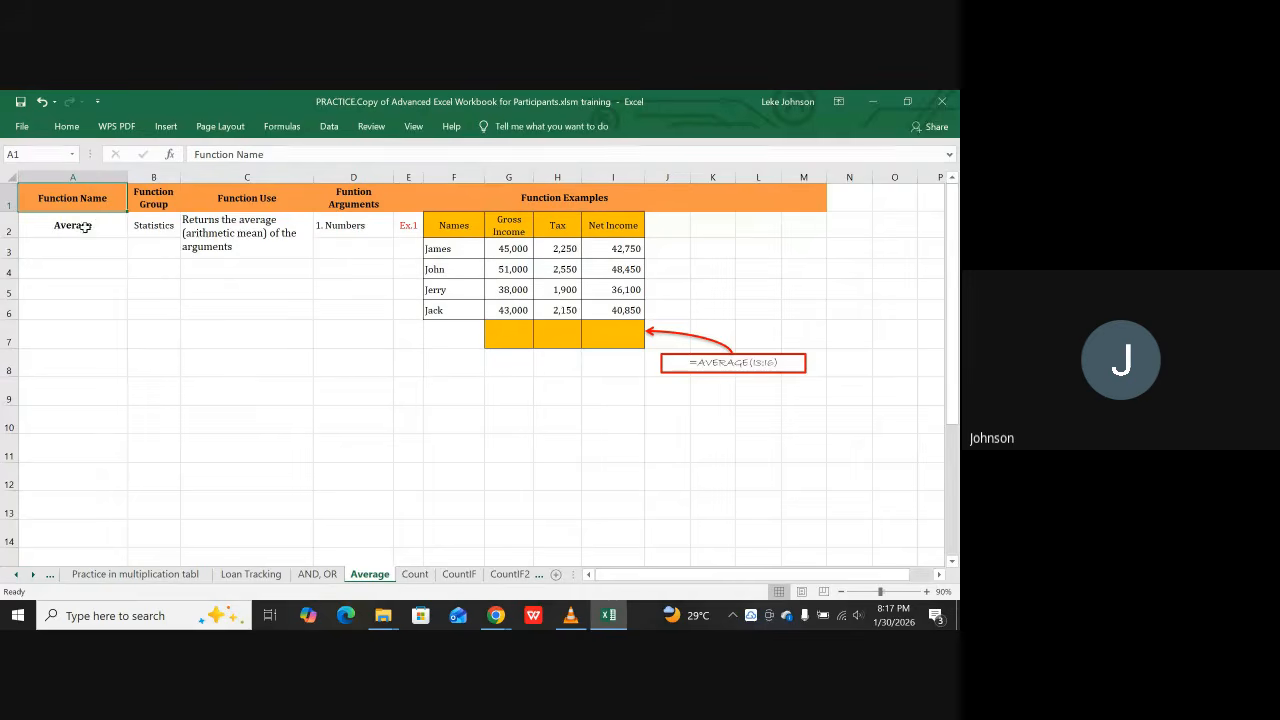
left_click(86, 227)
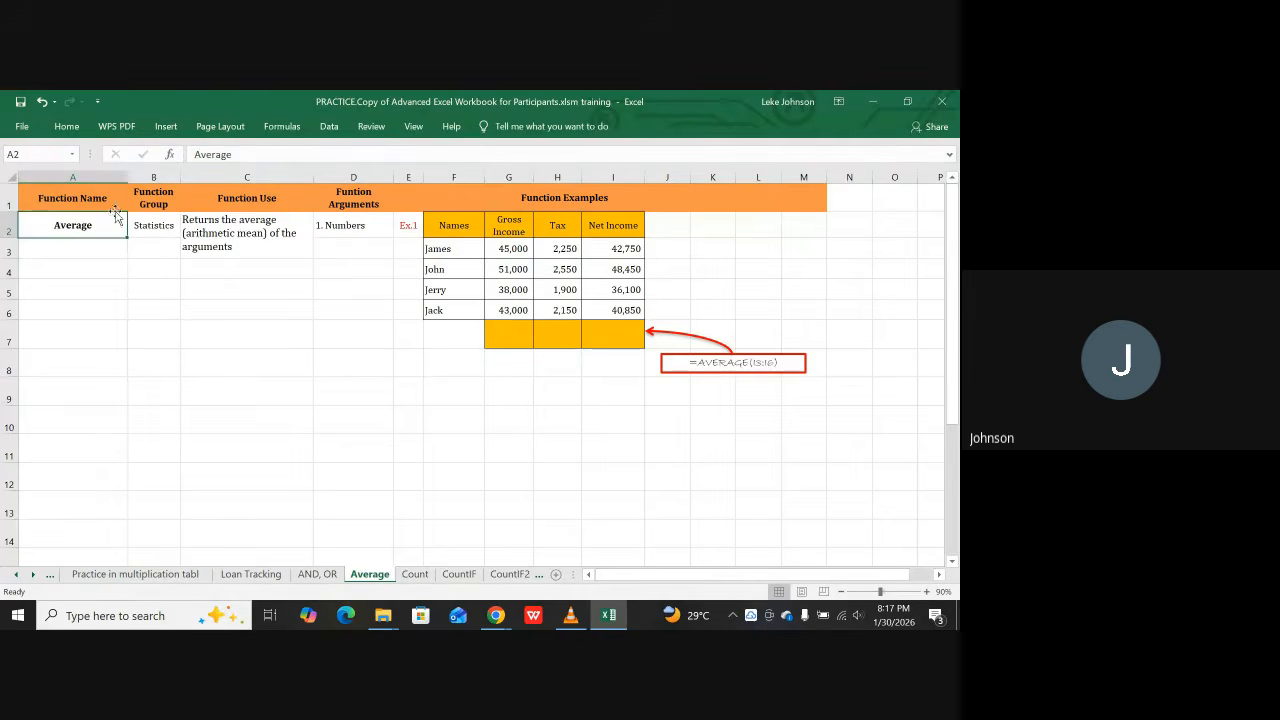
left_click(162, 229)
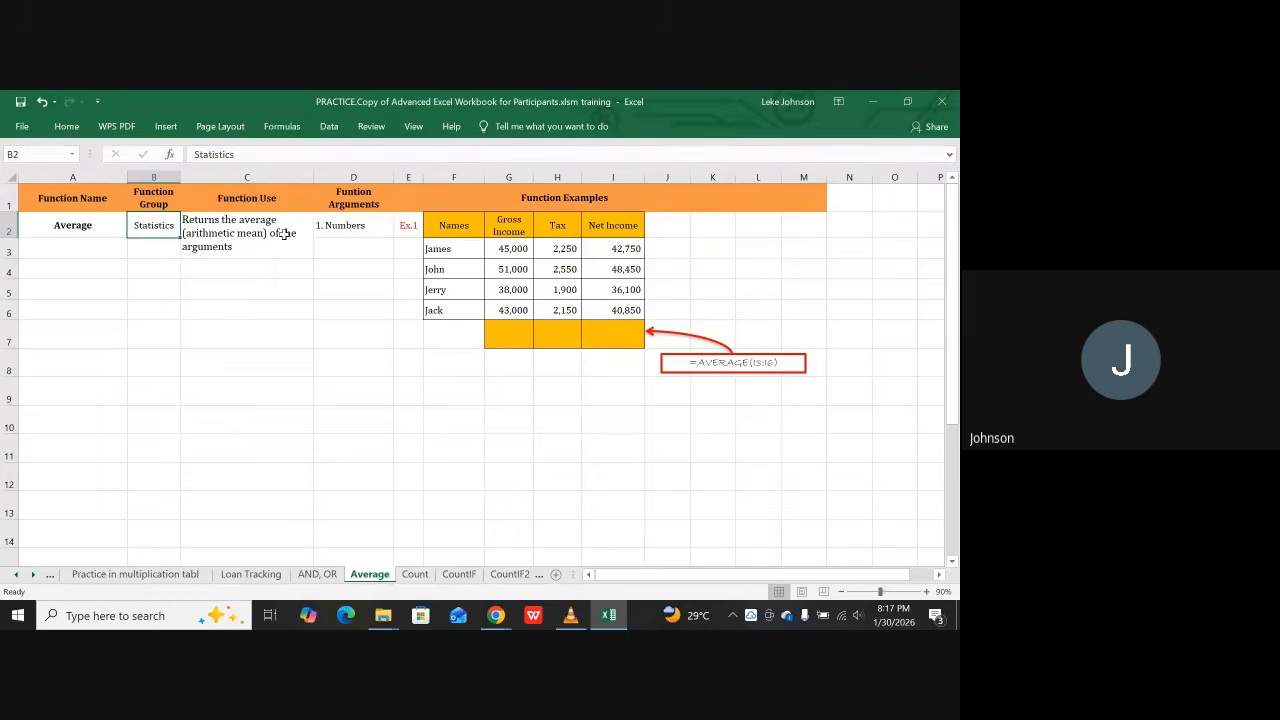
left_click(219, 247)
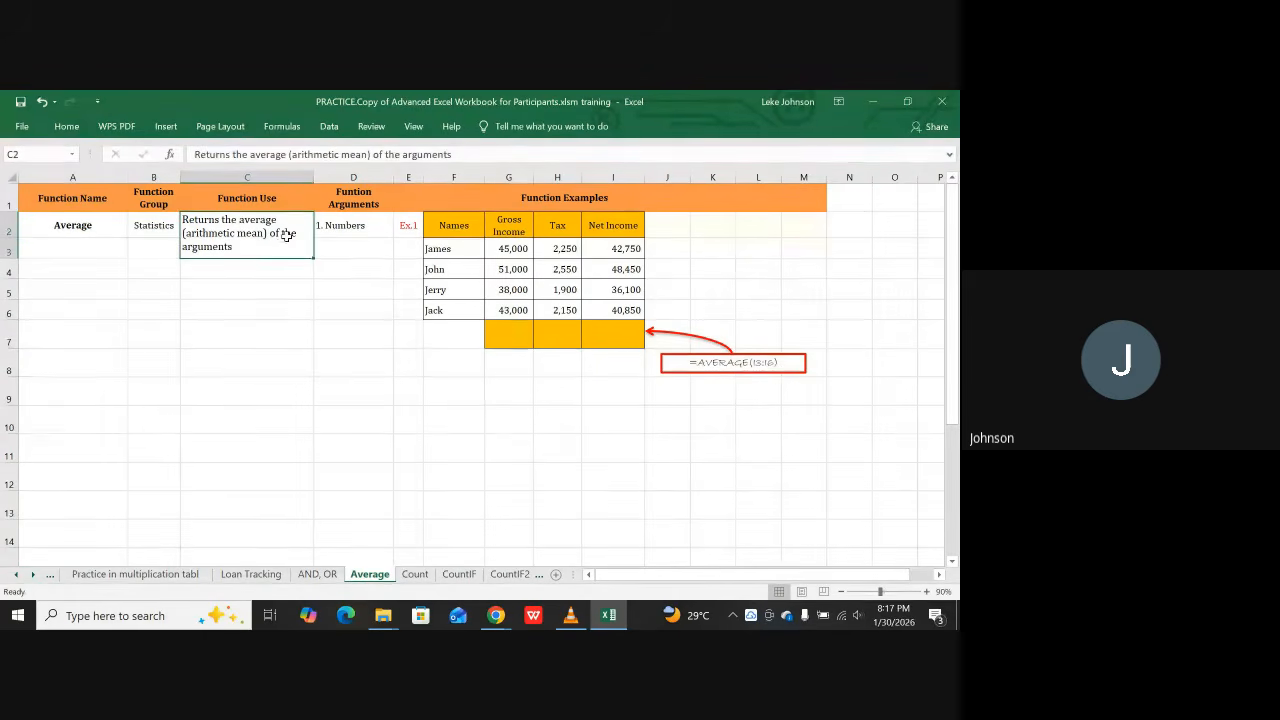
left_click(369, 201)
left_click(343, 226)
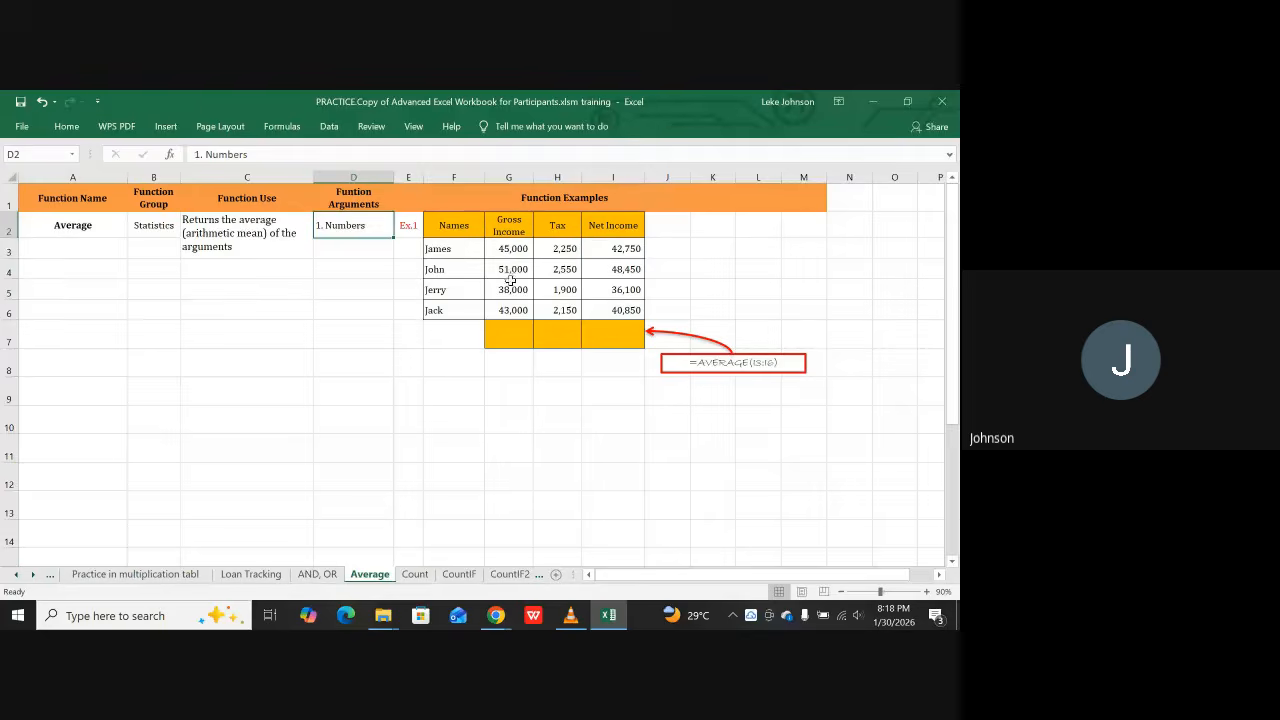
Step: Enter the formula =adverage(G3:G6) in G7 below the Gross Income values
left_click(507, 339)
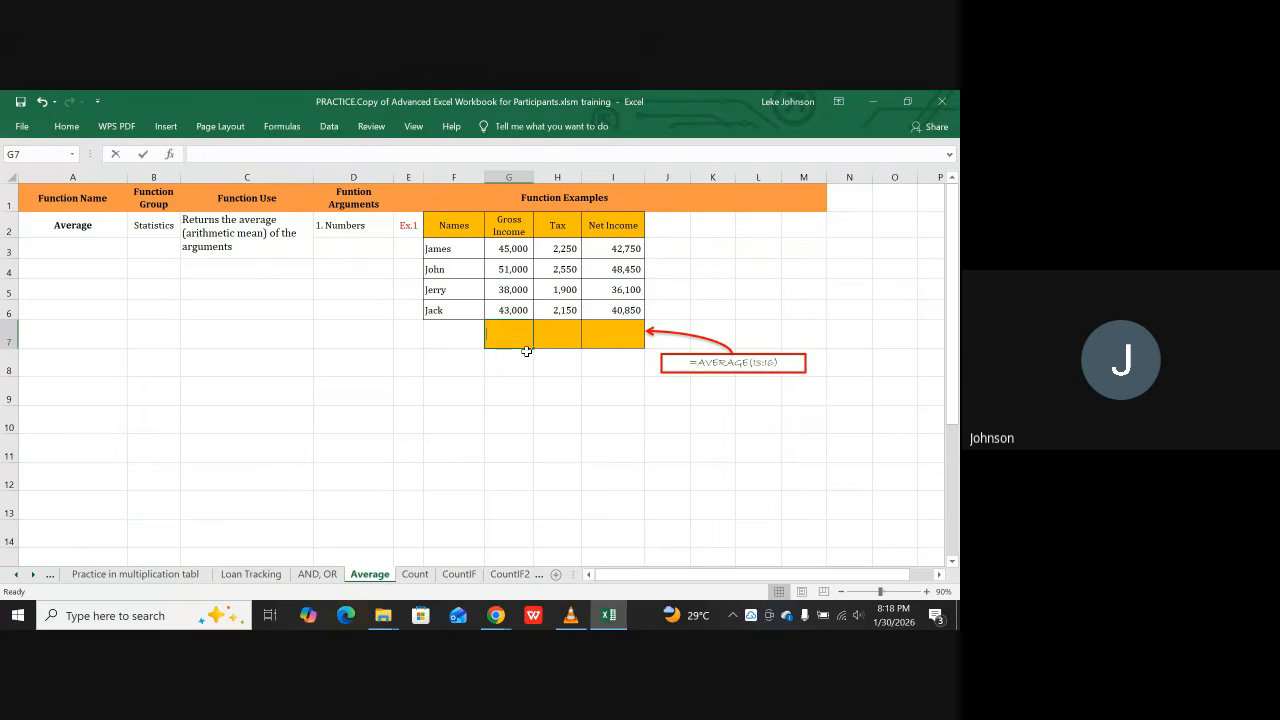
type("=ad")
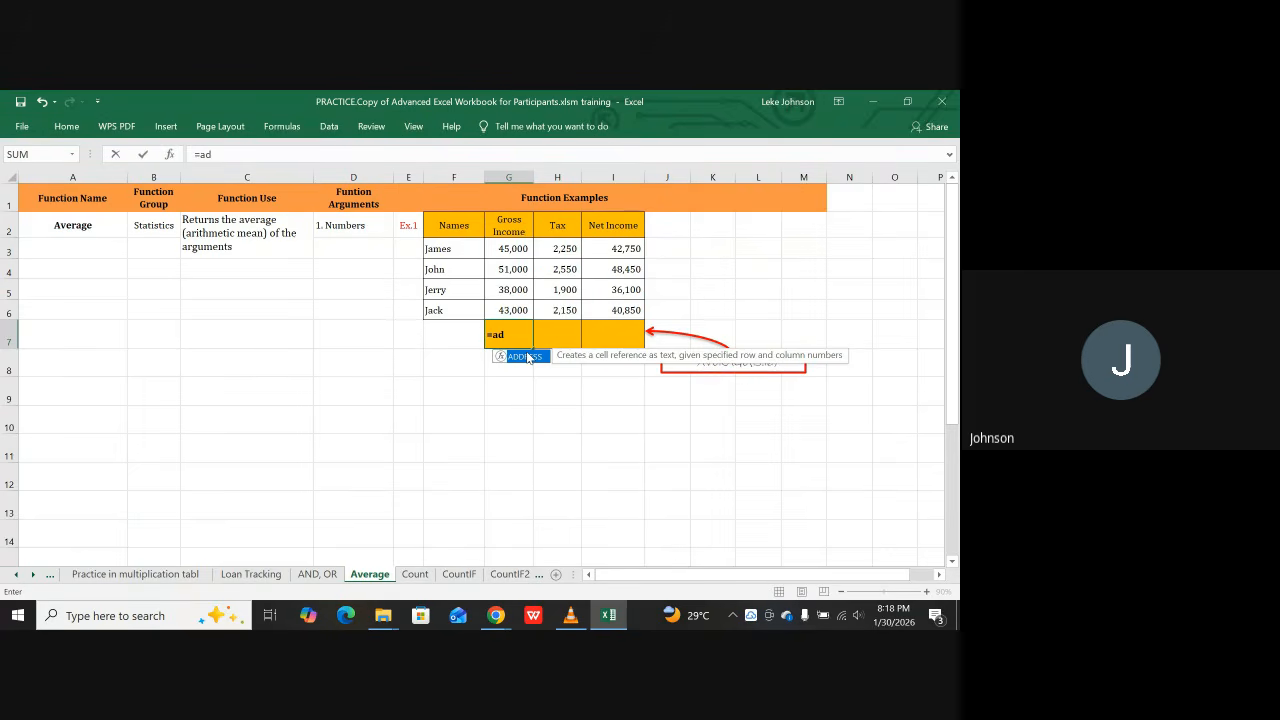
type("verag")
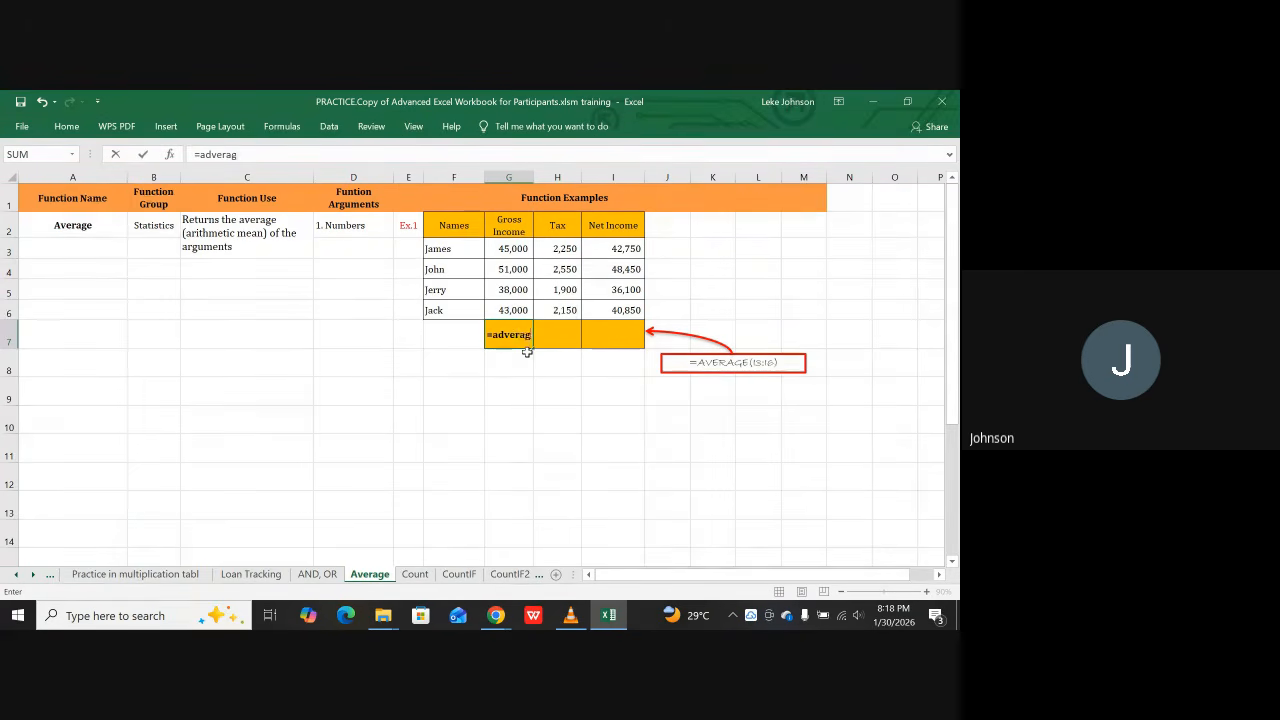
type("e(")
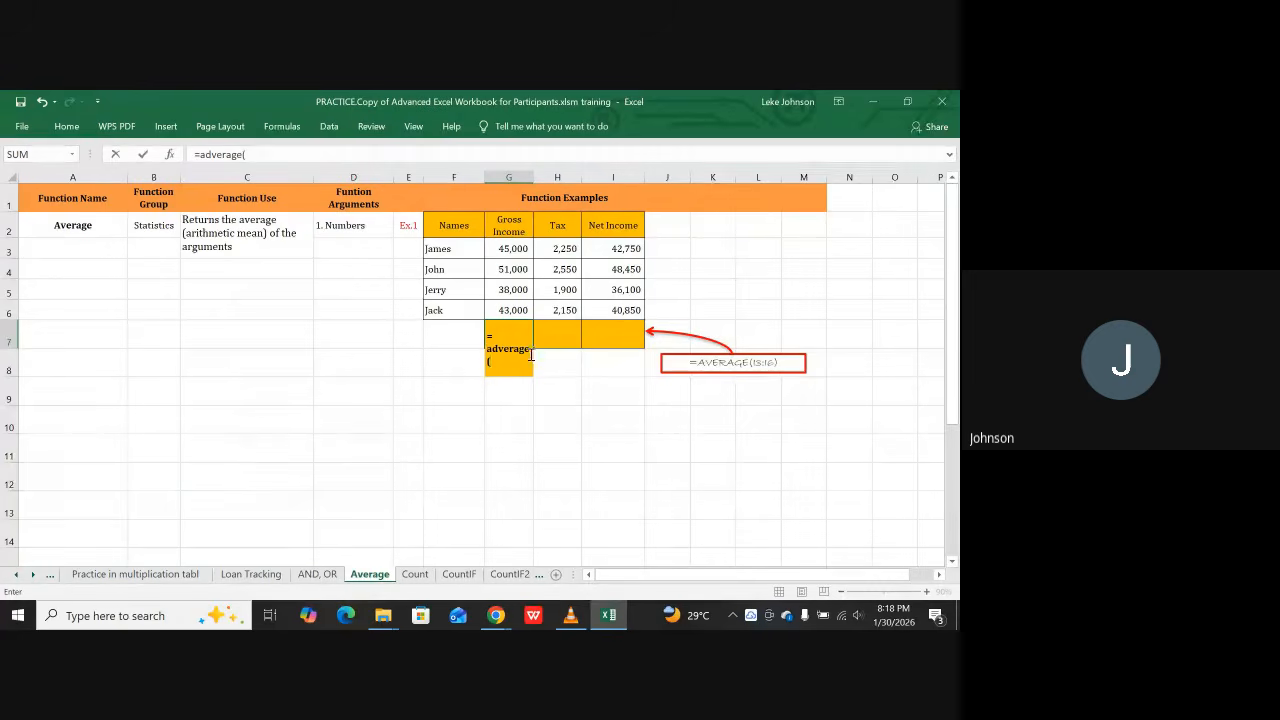
left_click(519, 252)
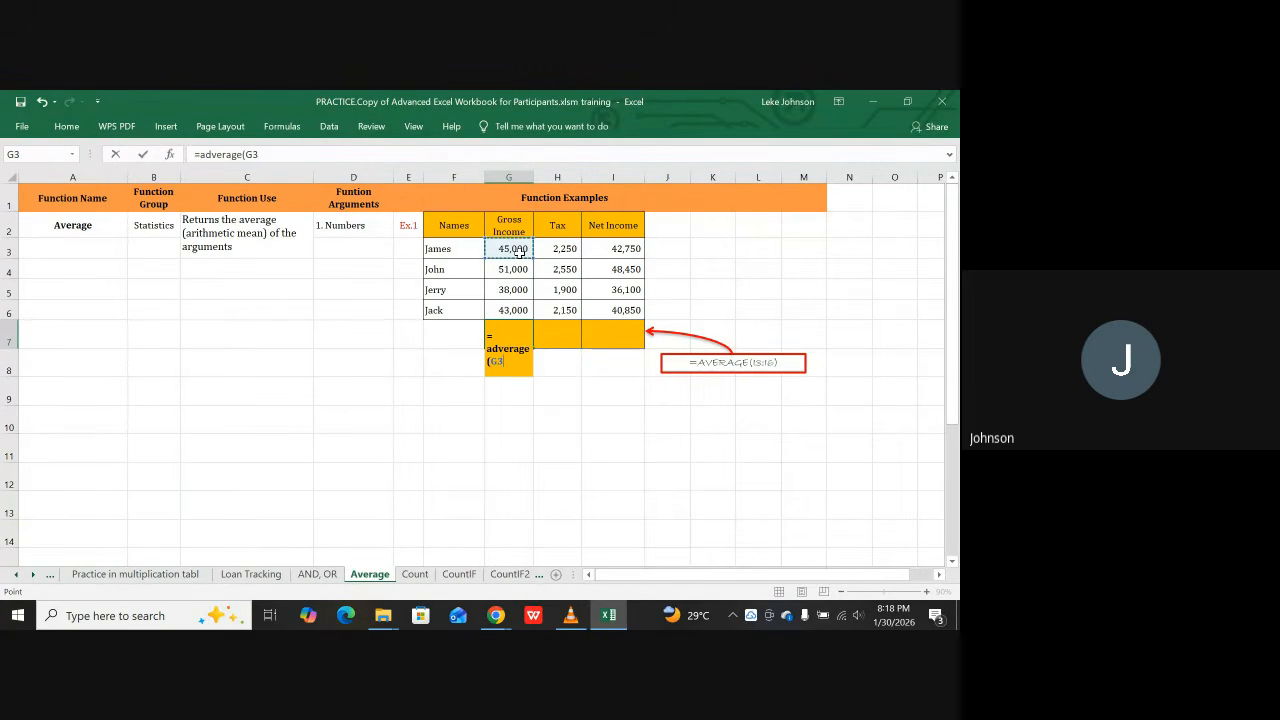
left_click_drag(519, 250, 520, 312)
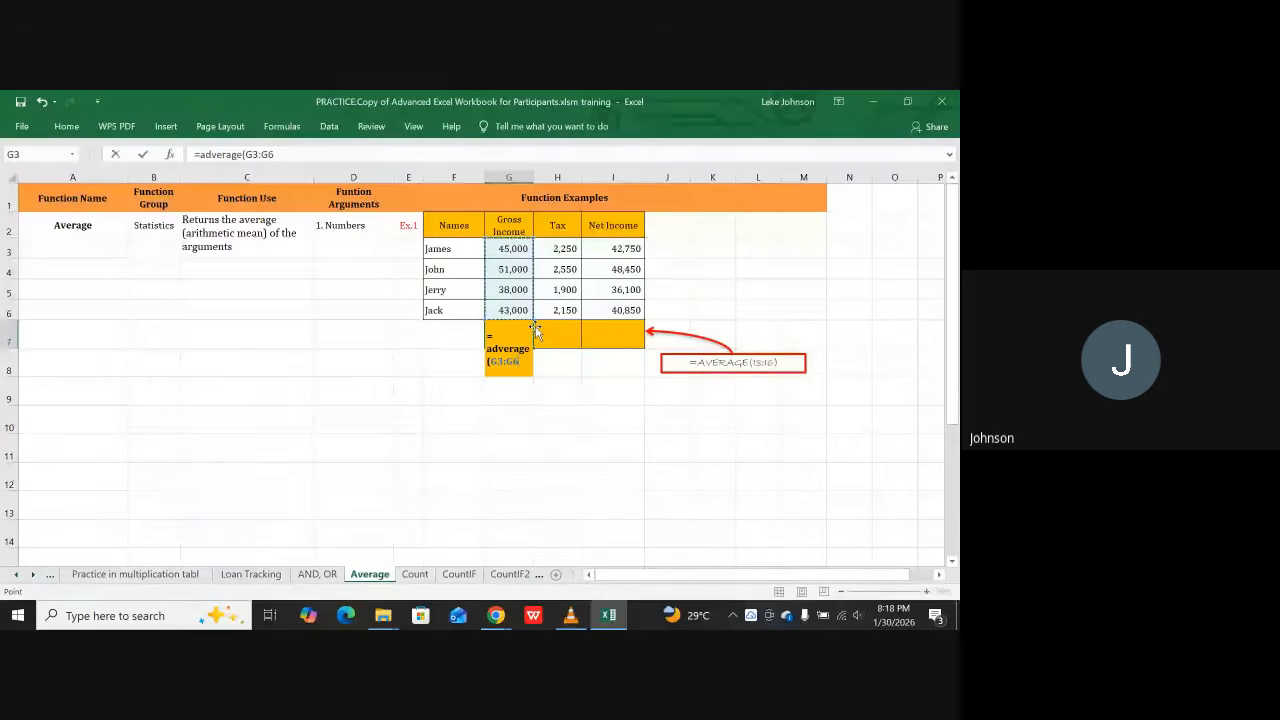
type(")")
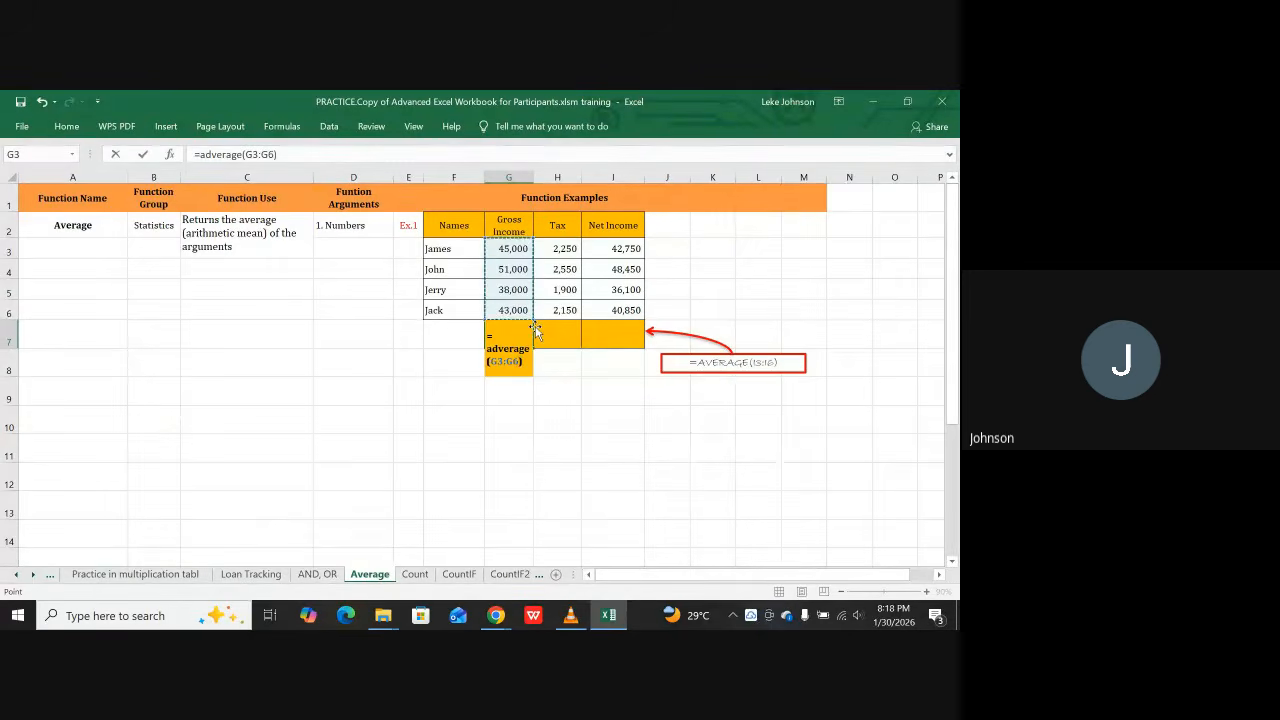
key("Return")
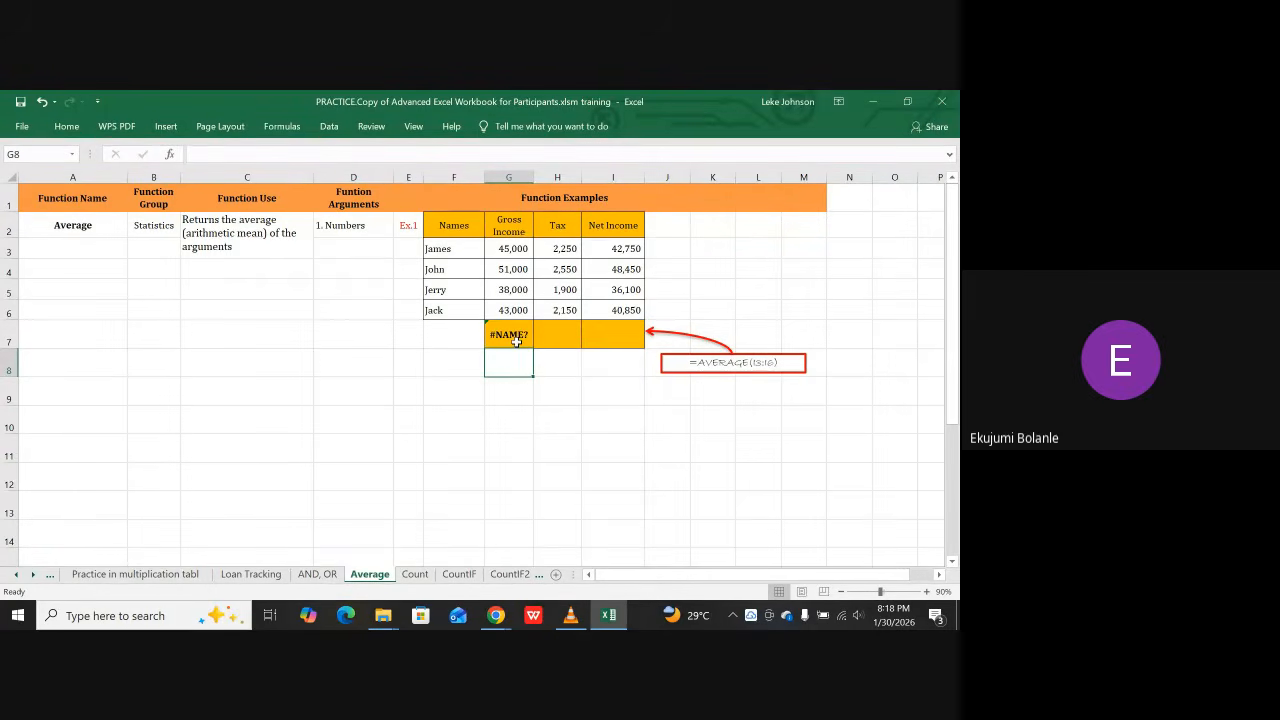
Step: Correct the misspelled function name in G7 so the formula reads =average(G3:G6)
left_click(512, 334)
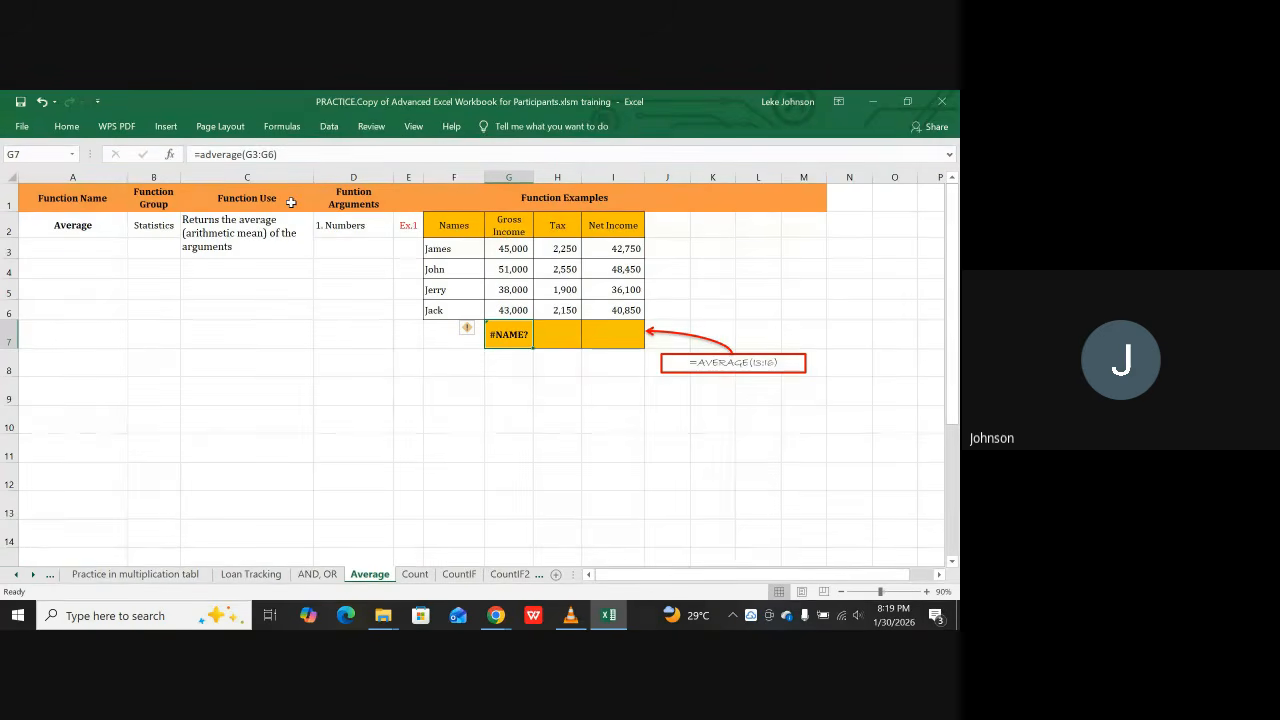
left_click(213, 154)
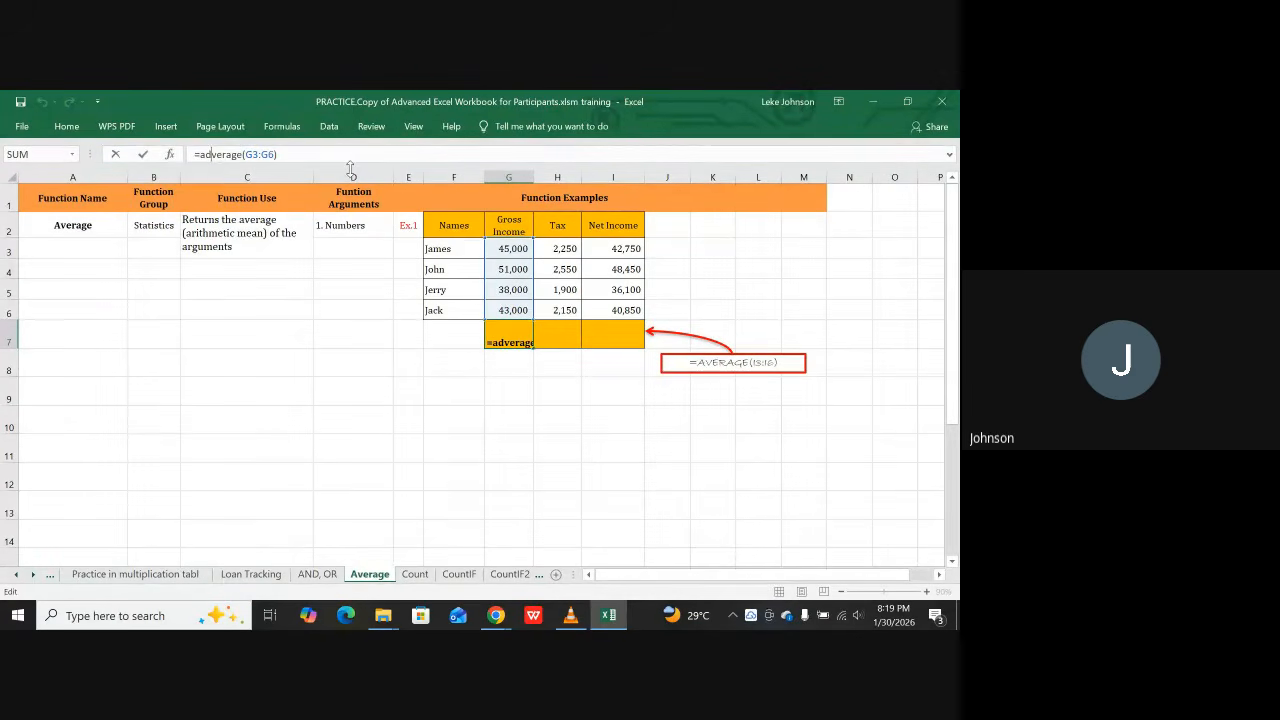
key("BackSpace")
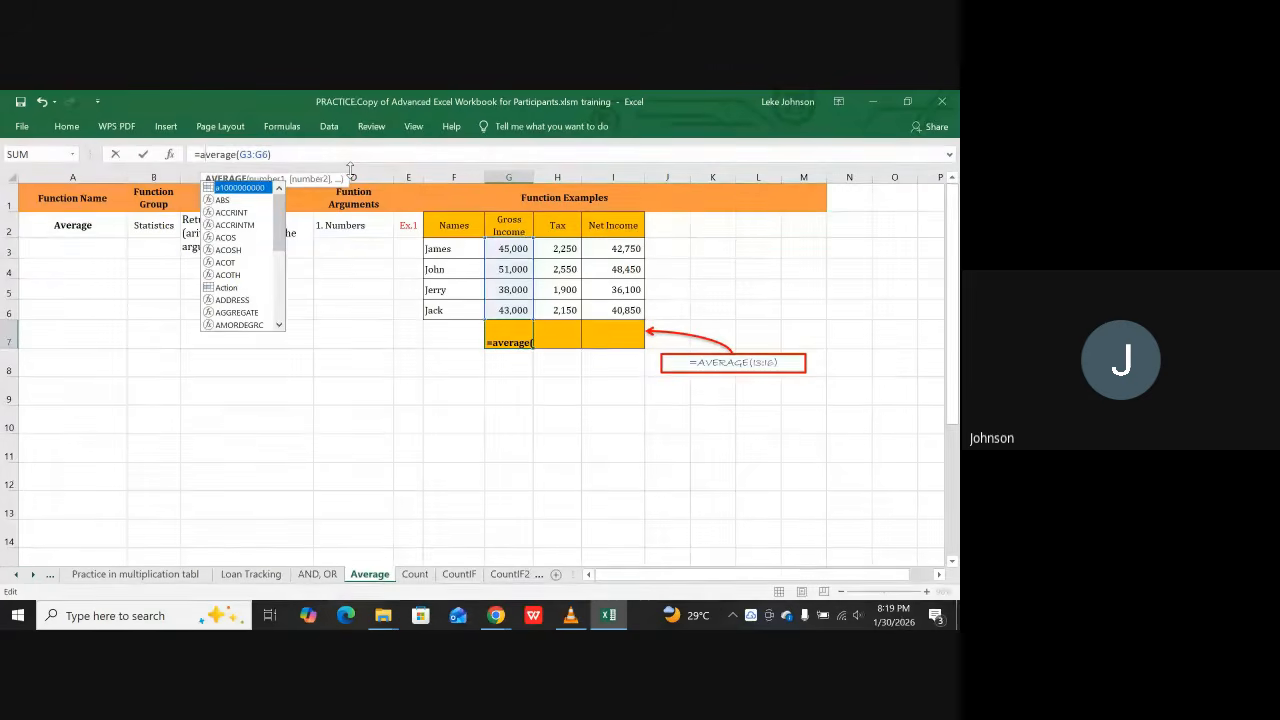
key("Return")
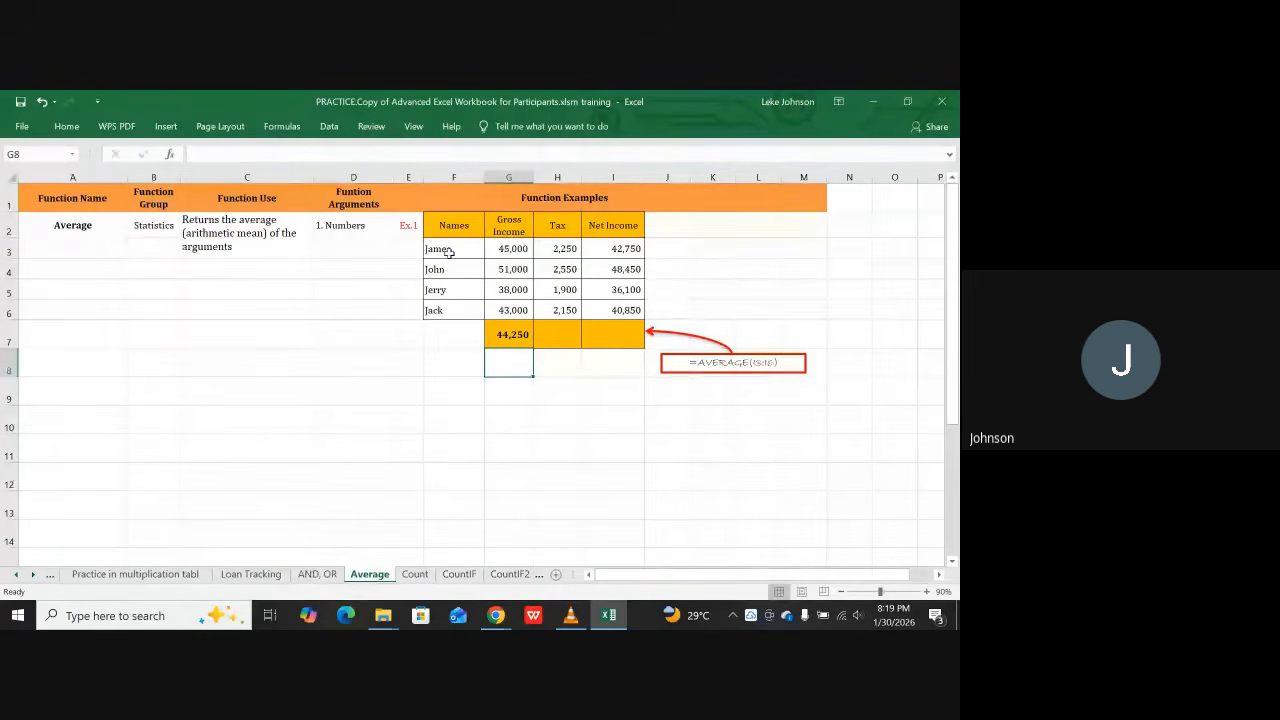
Step: Copy the Gross Income average formula from G7 into H7:I7 for Tax and Net Income, and leave the selection
left_click(503, 334)
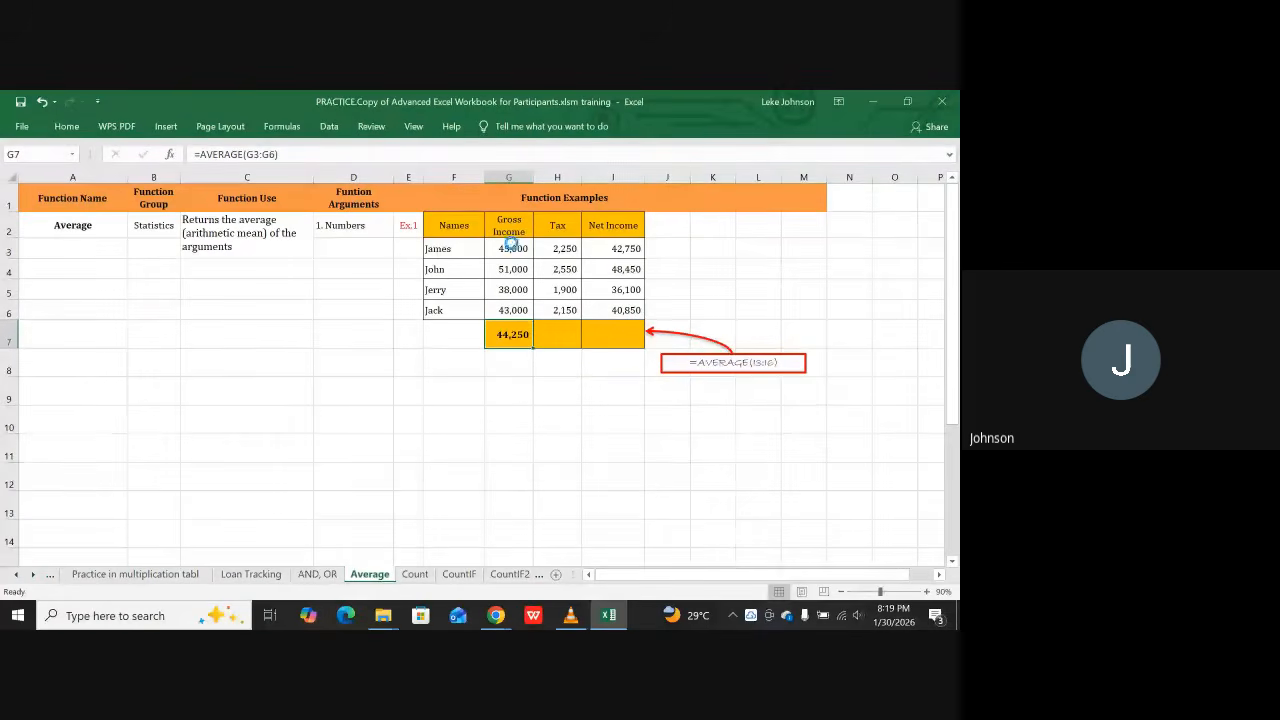
key("ctrl+c")
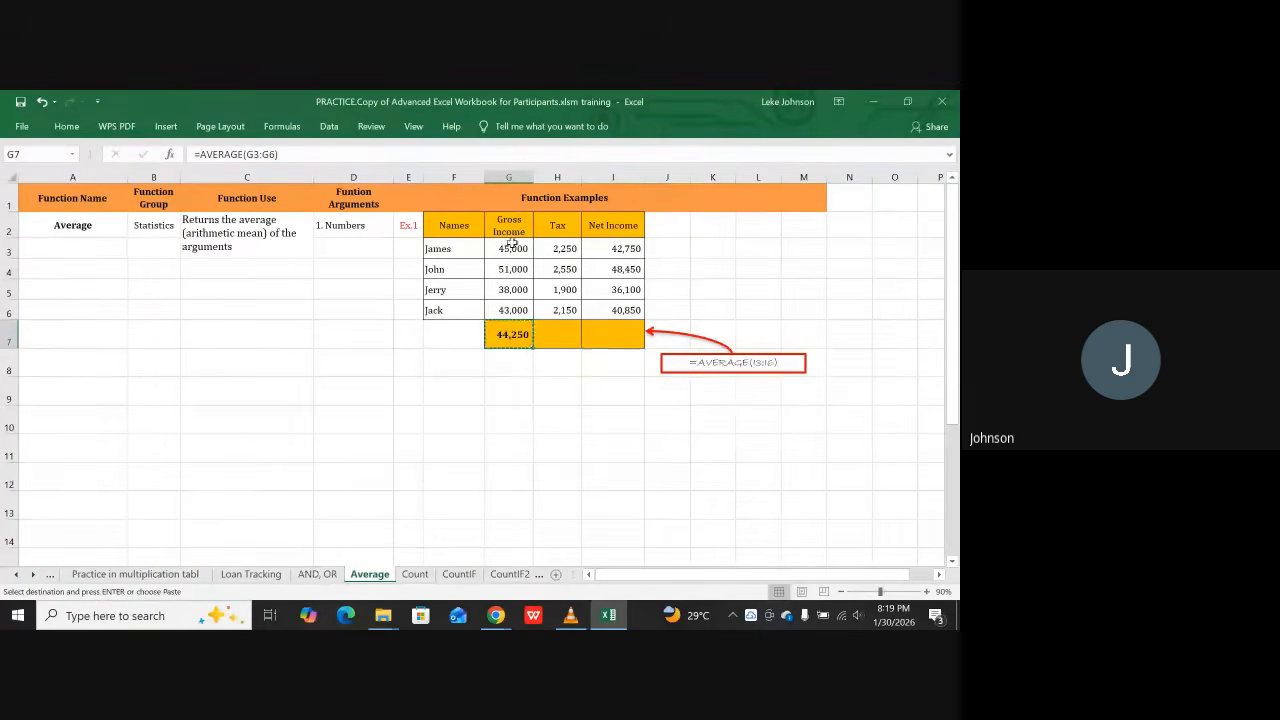
left_click(553, 336)
left_click(597, 345, "shift")
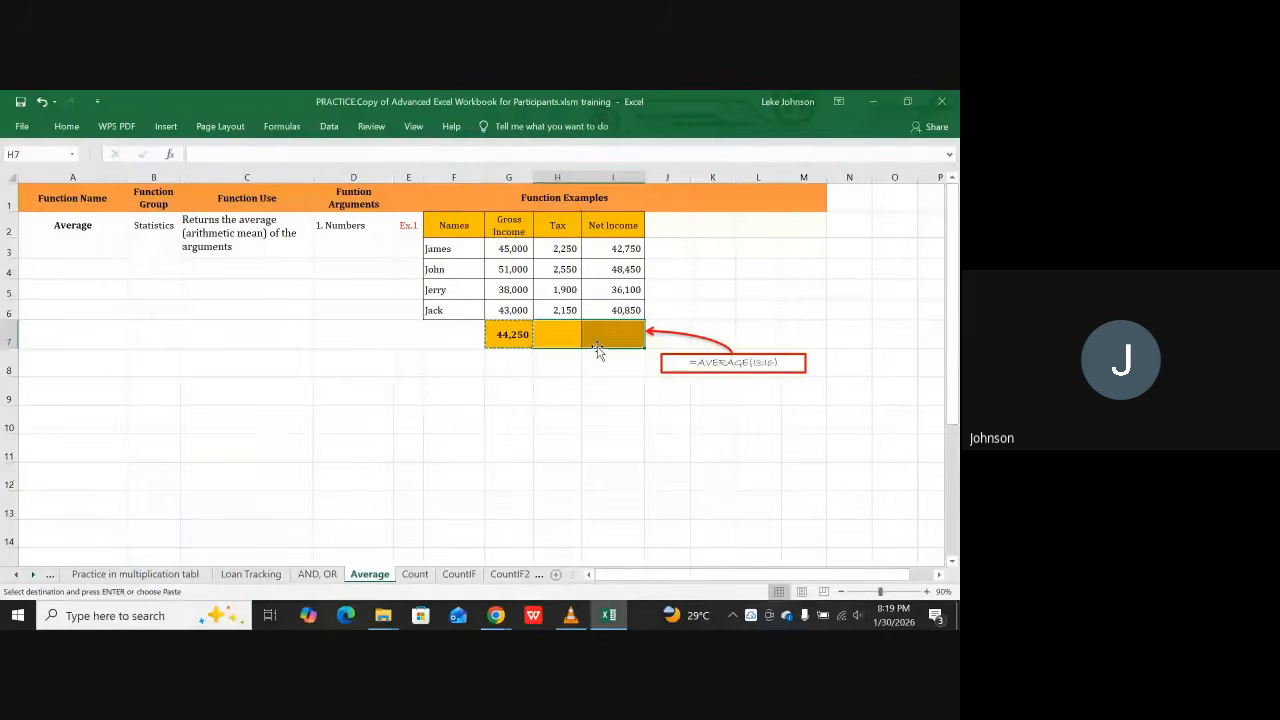
key("ctrl+v")
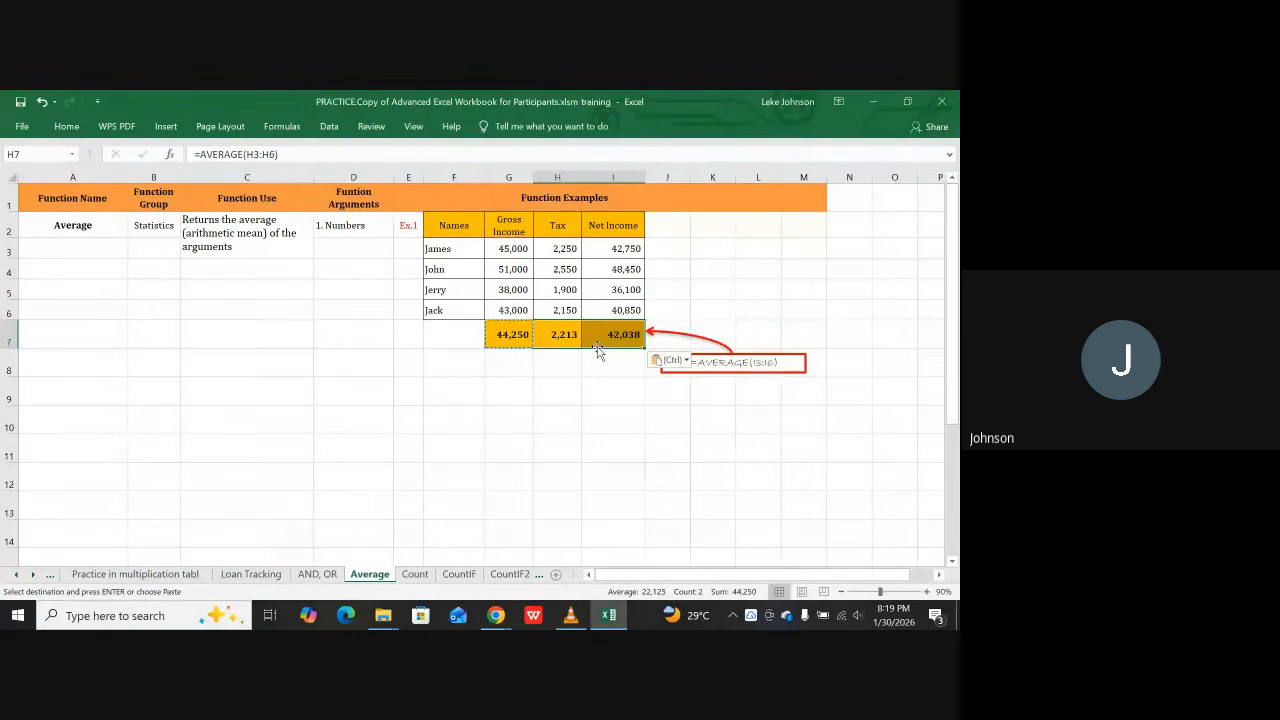
key("Escape")
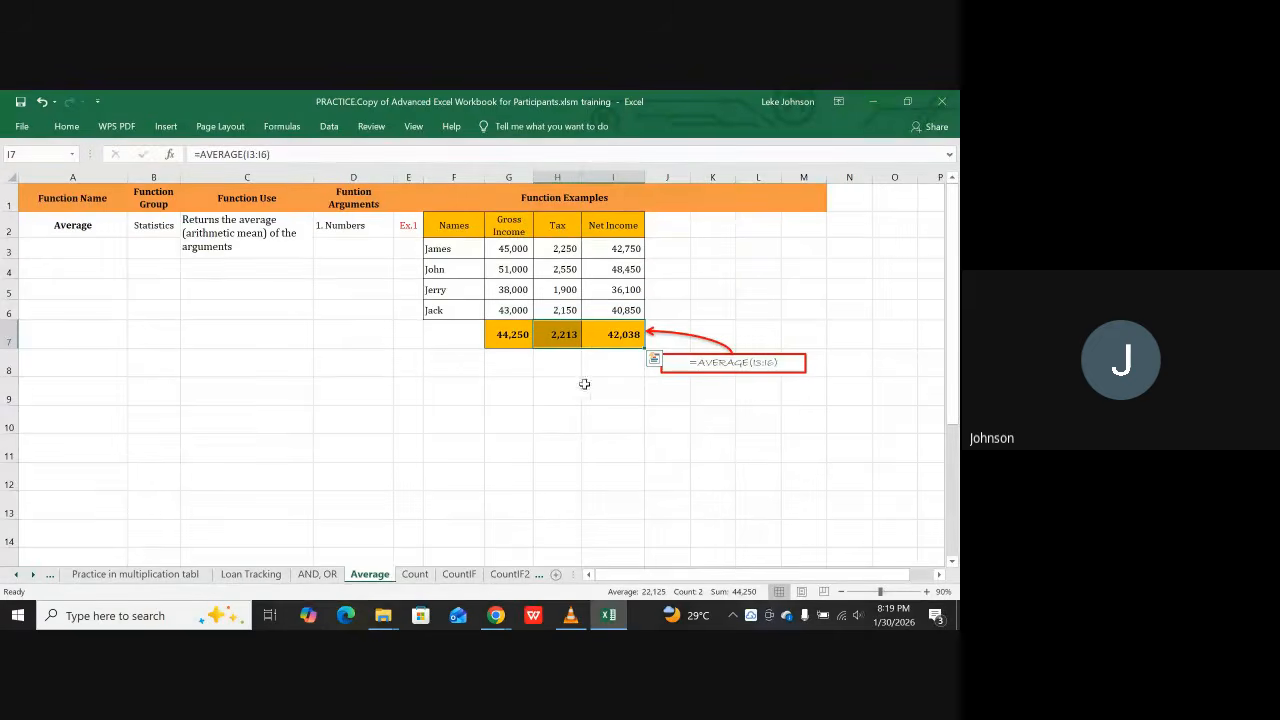
left_click(570, 395)
key("Down")
key("Down")
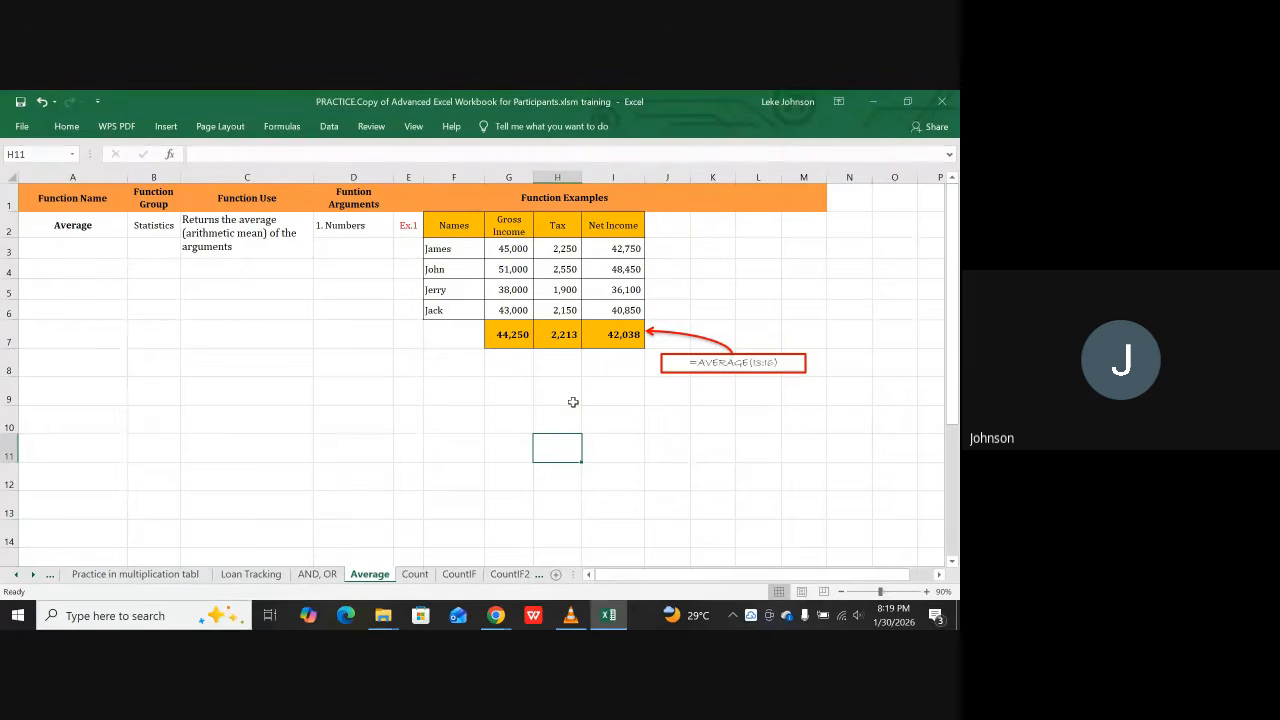
Step: Open the Count sheet and review the function group and function use descriptions in cells B2 and C2
left_click(413, 574)
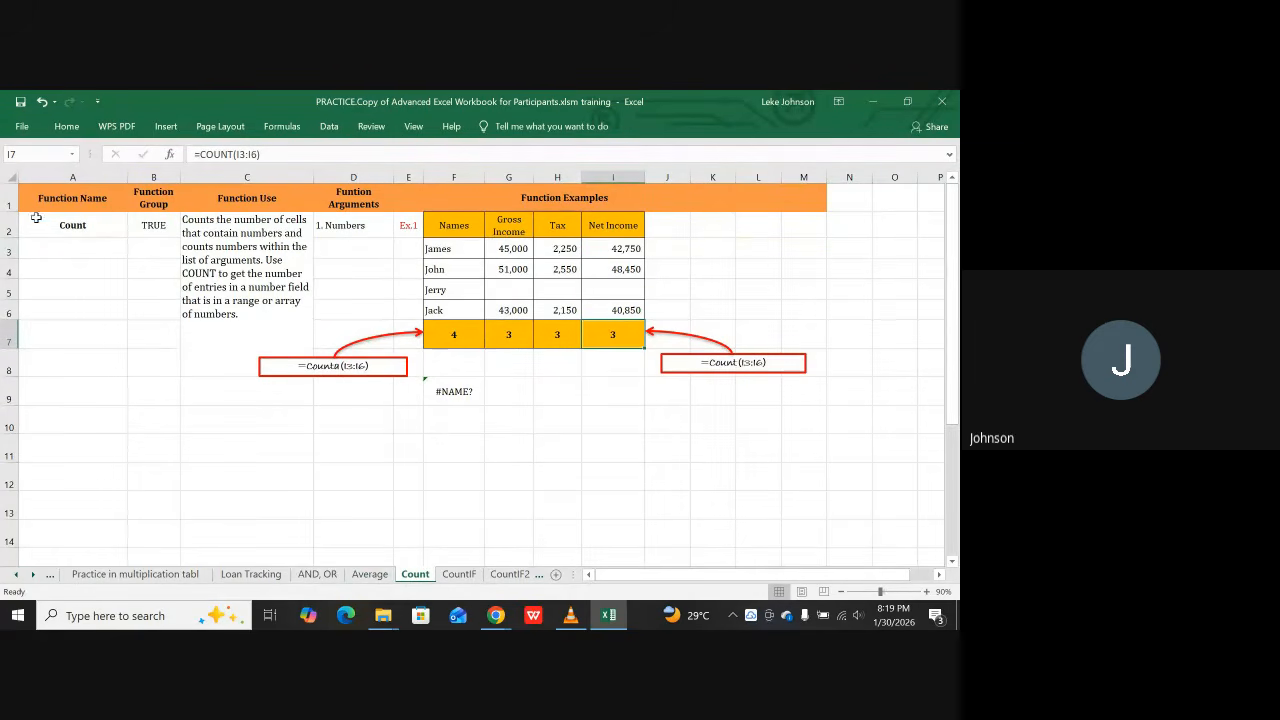
left_click(153, 222)
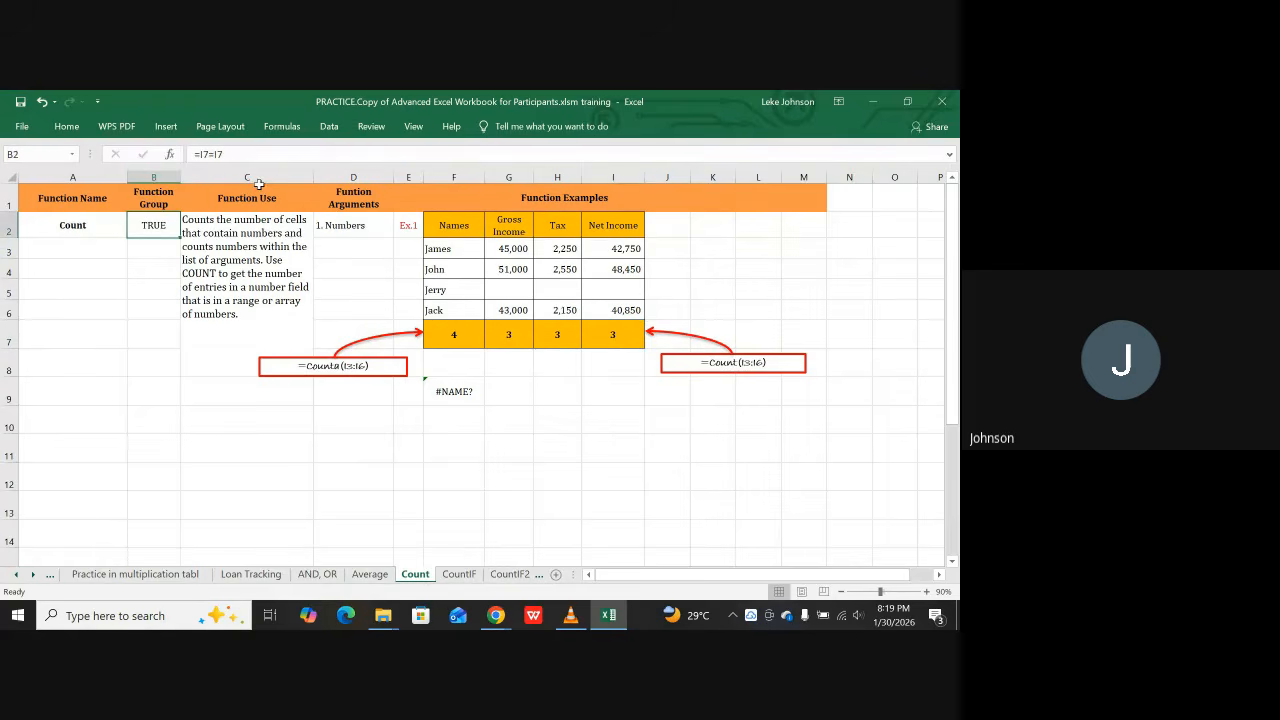
left_click(240, 224)
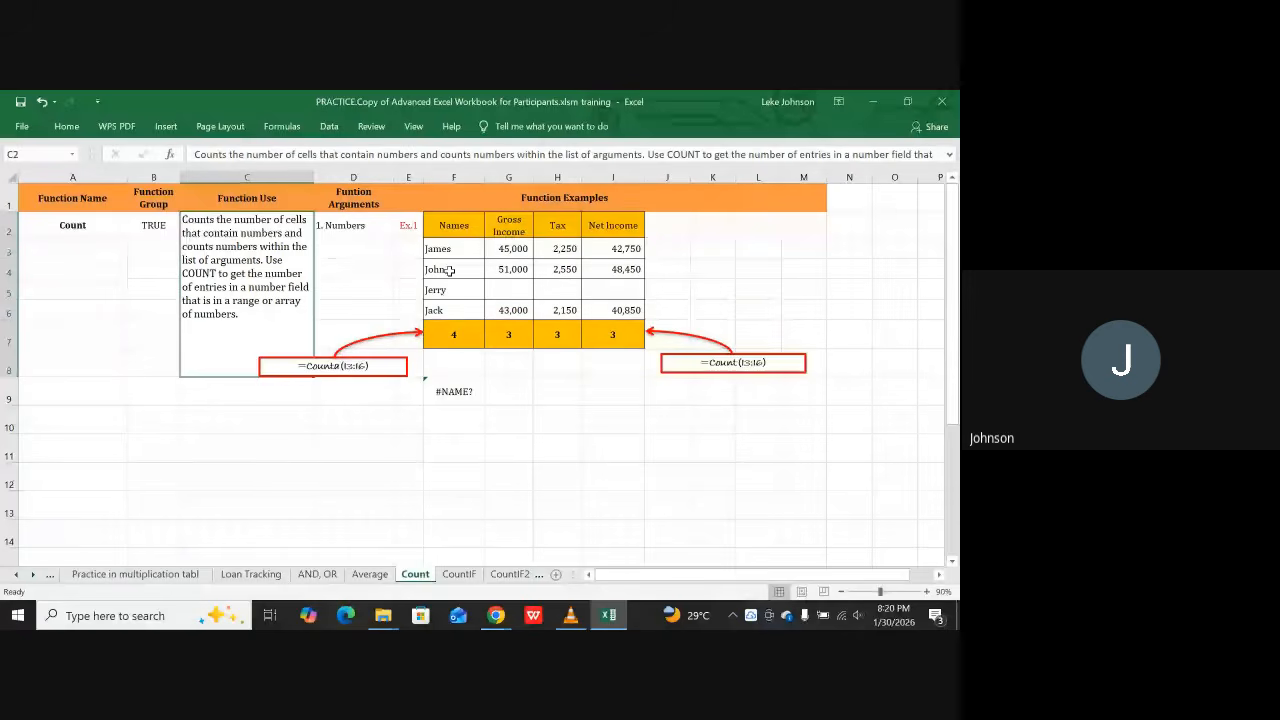
Step: Examine the COUNTA formula under the Names column and the COUNT formulas under the income and tax columns in row 7
left_click(458, 334)
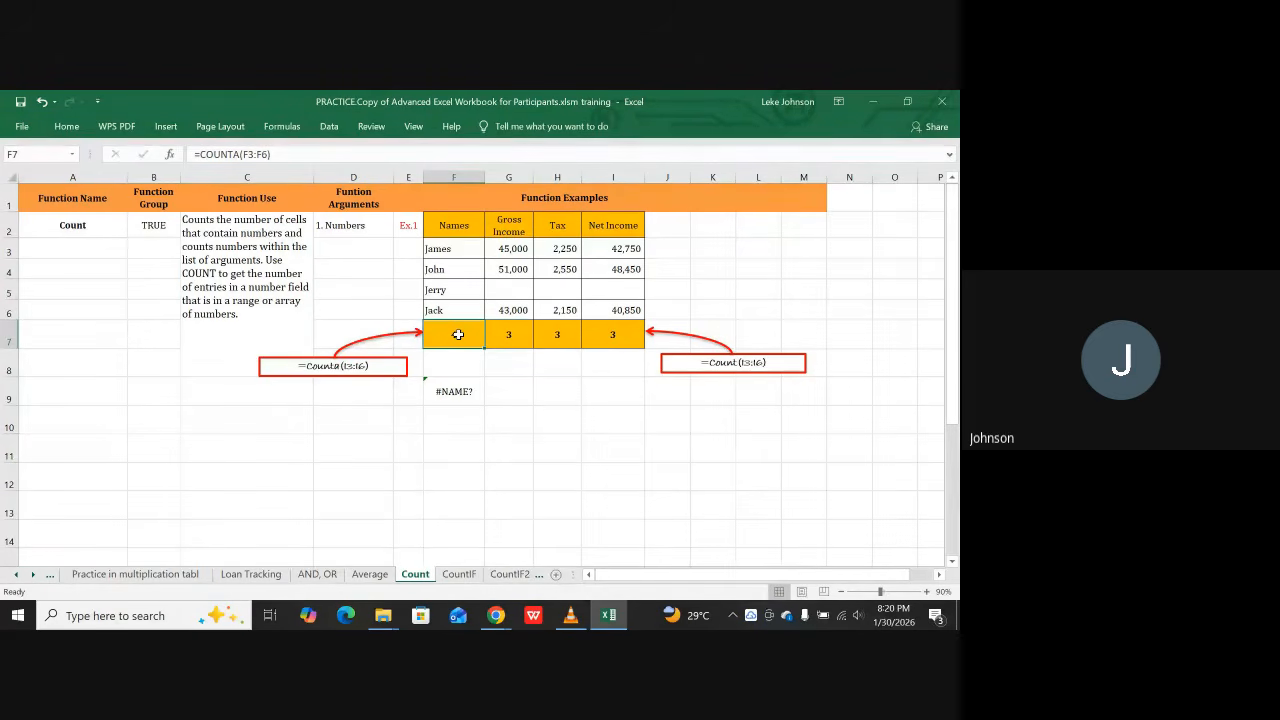
key("Right")
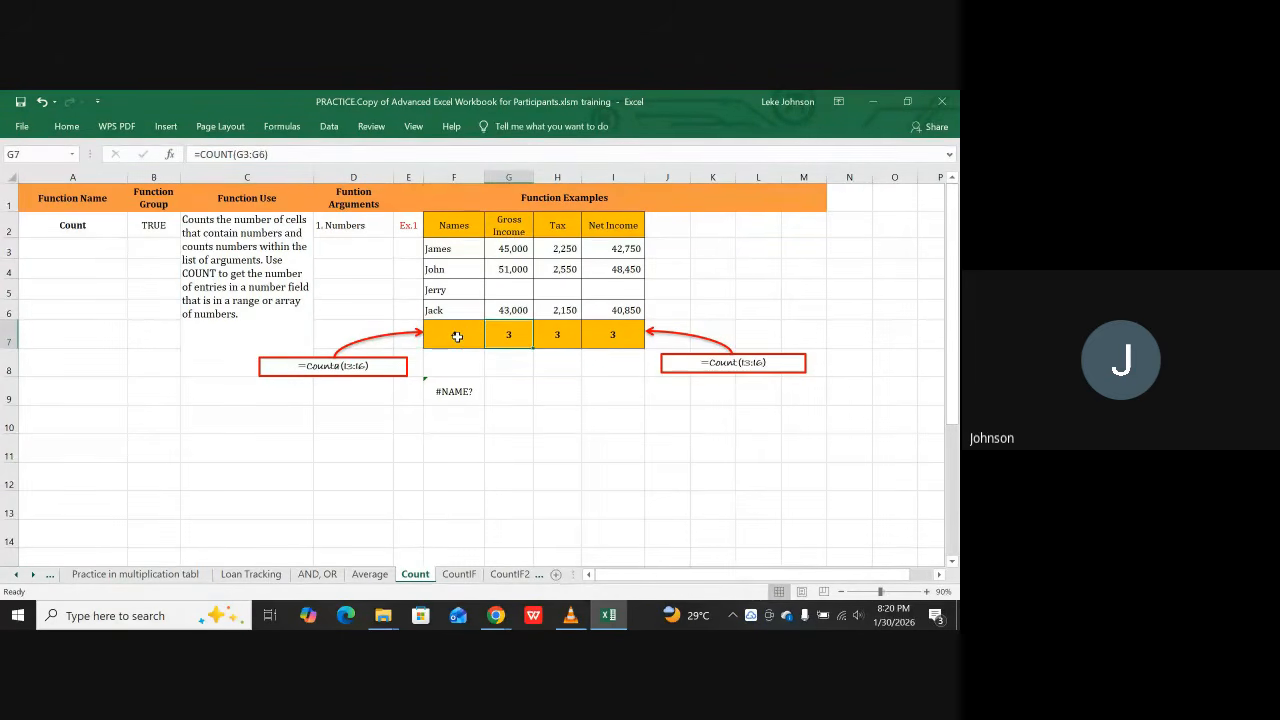
key("Right")
key("Right")
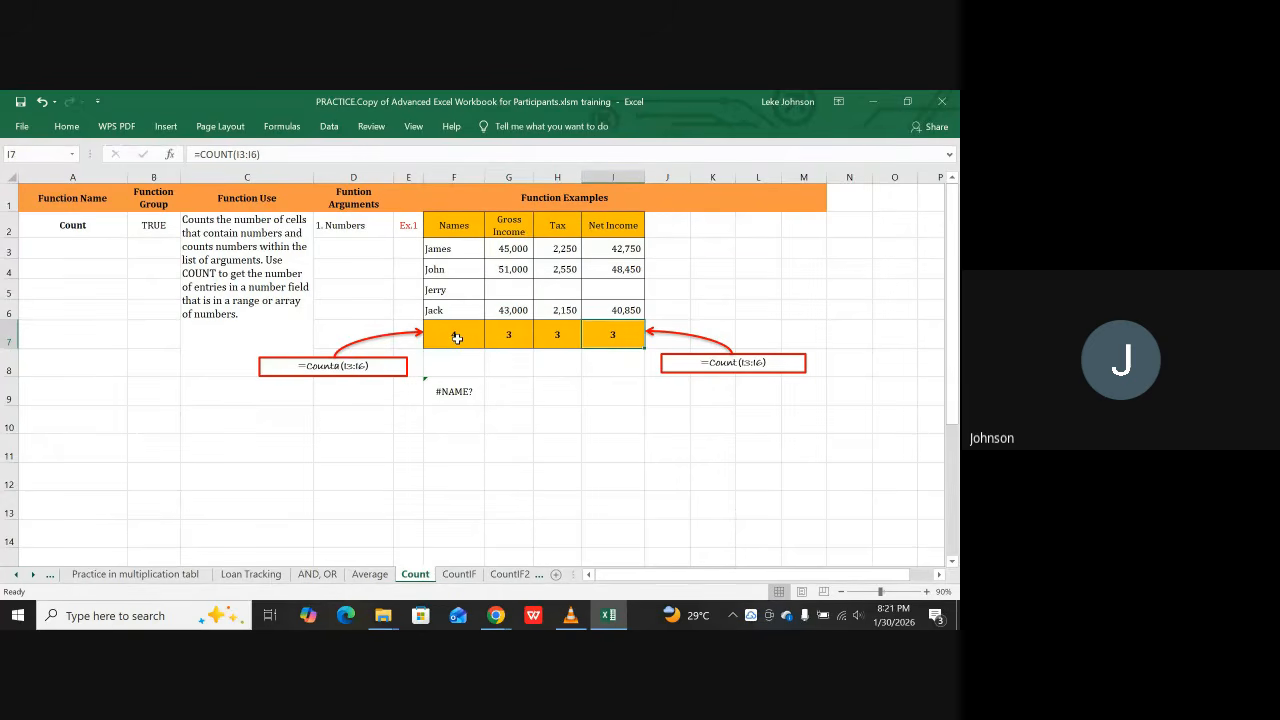
key("Left")
key("Left")
key("Left")
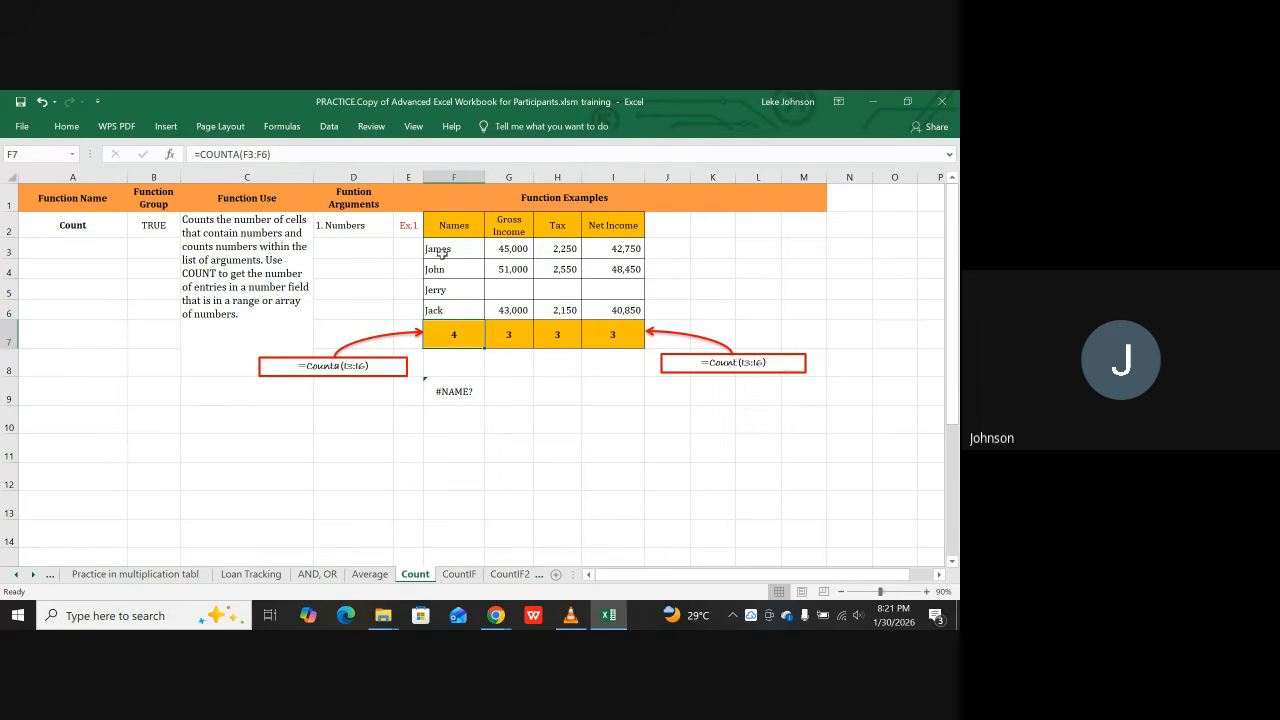
Step: Check each entry in the Names column, F3 to F6, against the COUNTA formula in F7
left_click(443, 254)
left_click(452, 270)
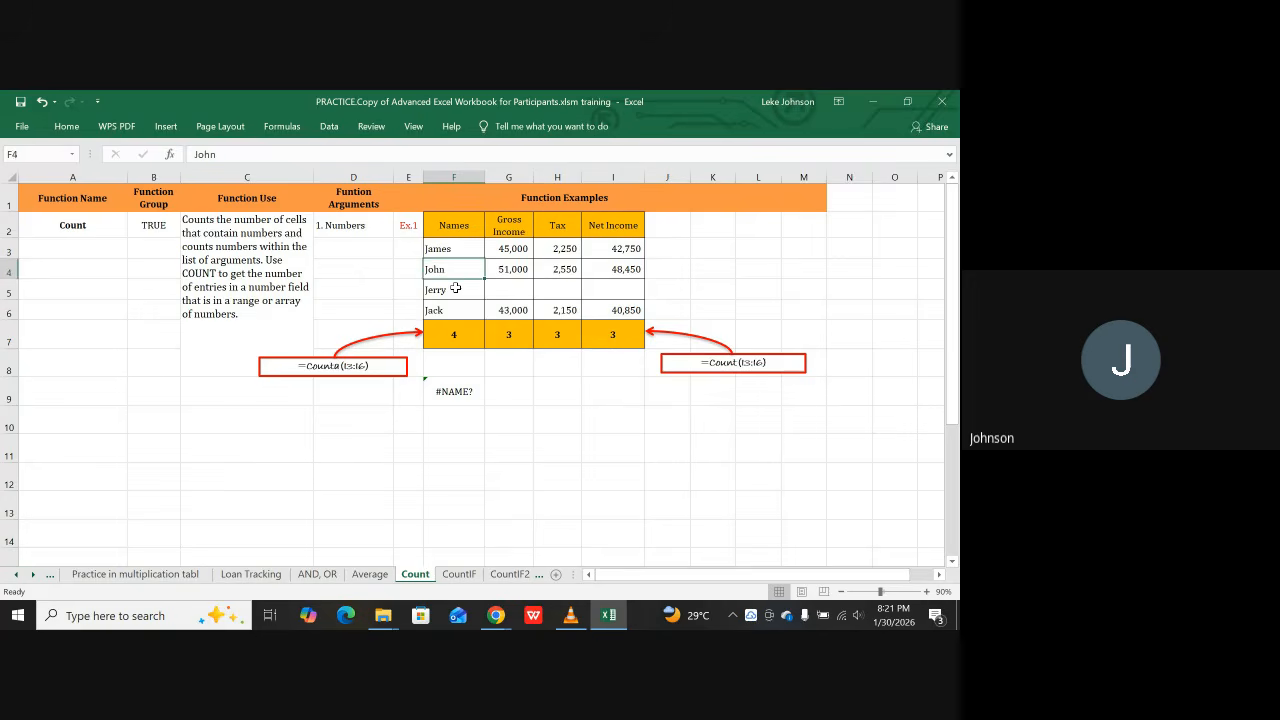
left_click(455, 289)
left_click(447, 309)
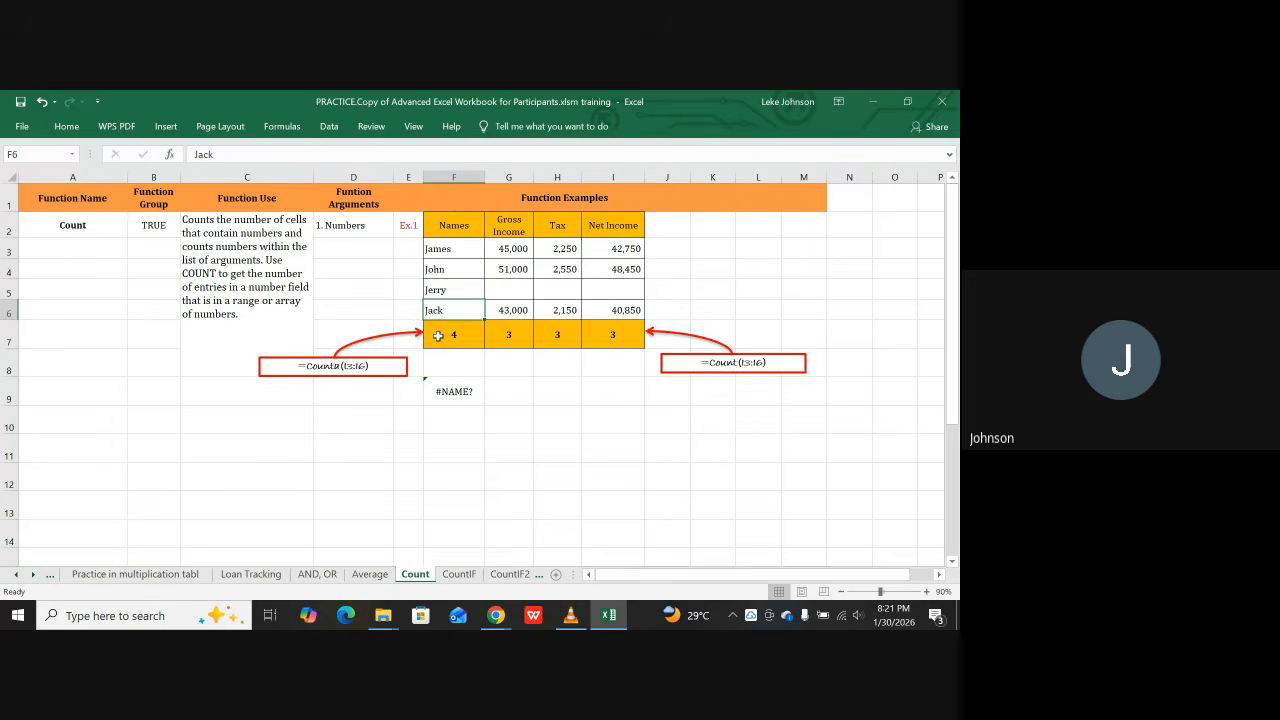
left_click(438, 335)
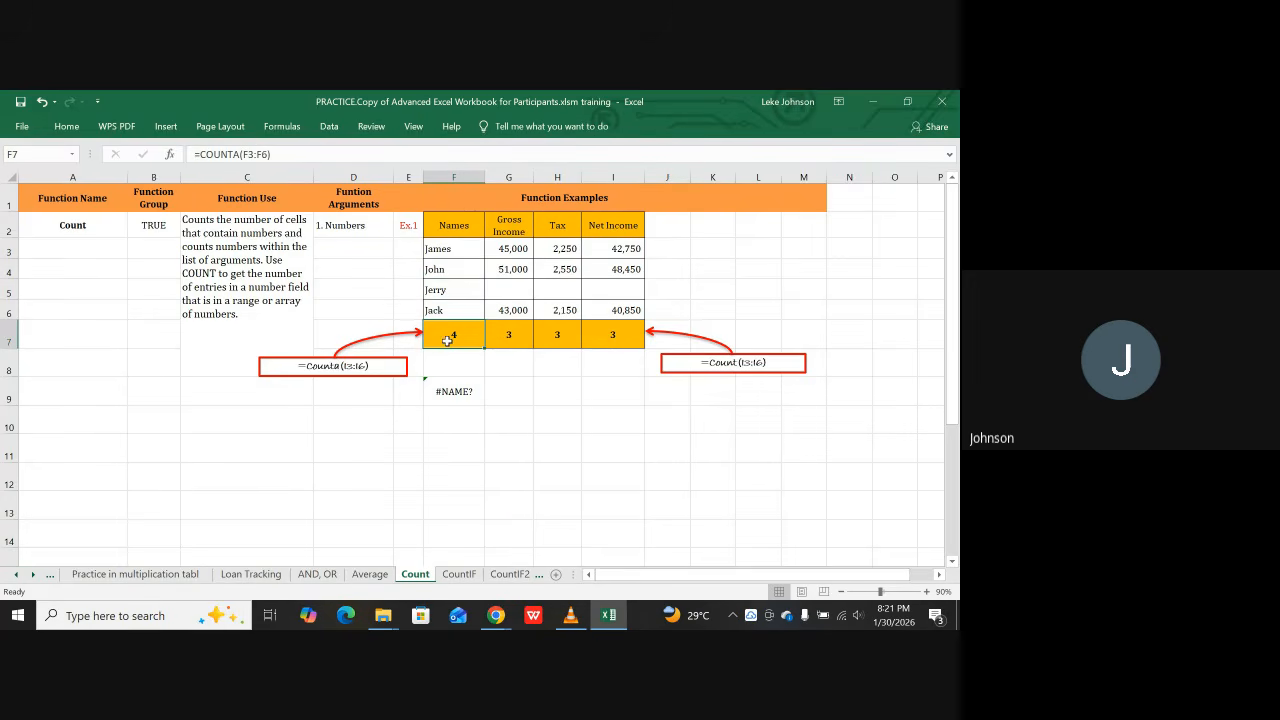
Step: Replace the incomplete formula in F9 with =counta(F3:F6) and highlight the Names range it refers to
left_click(462, 391)
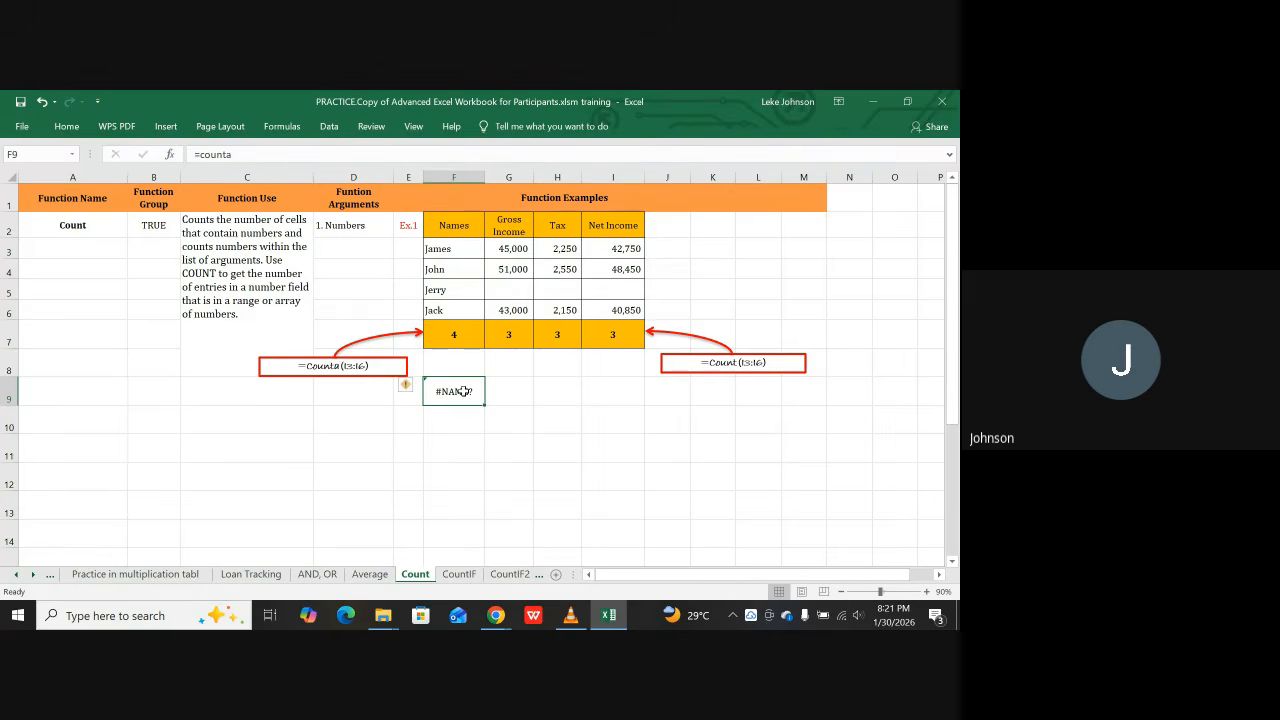
type("=")
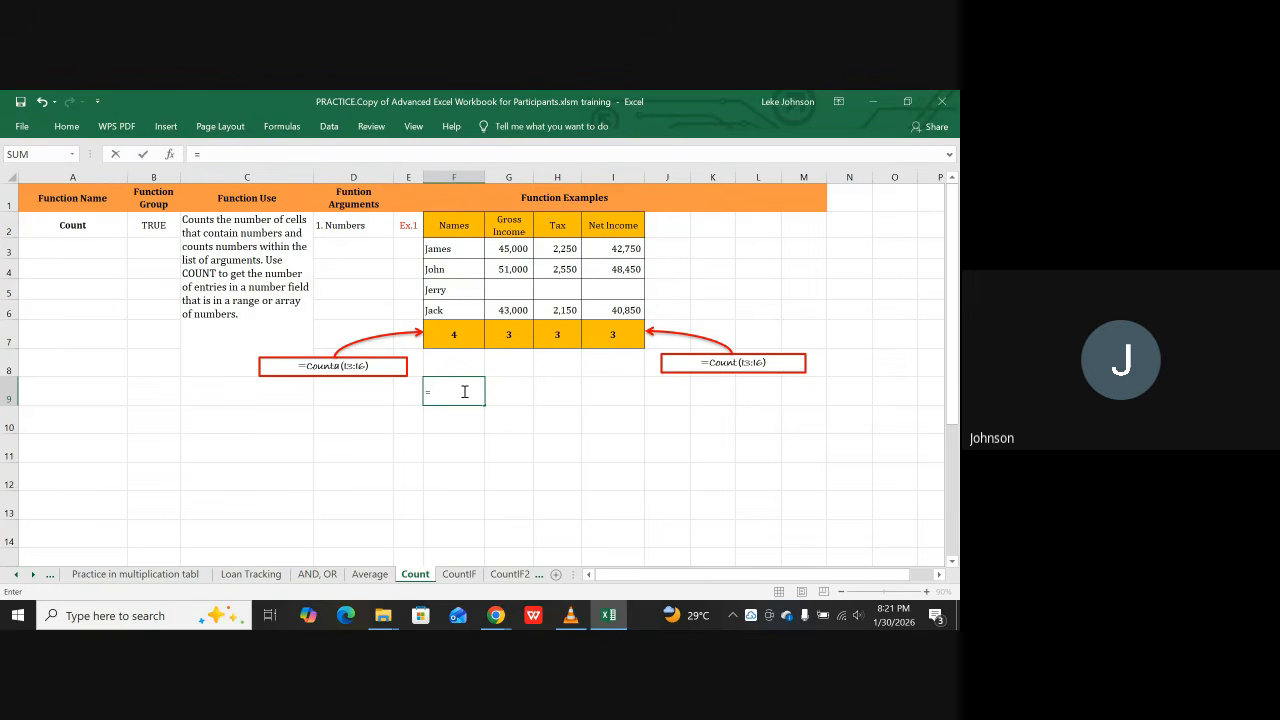
type("coun")
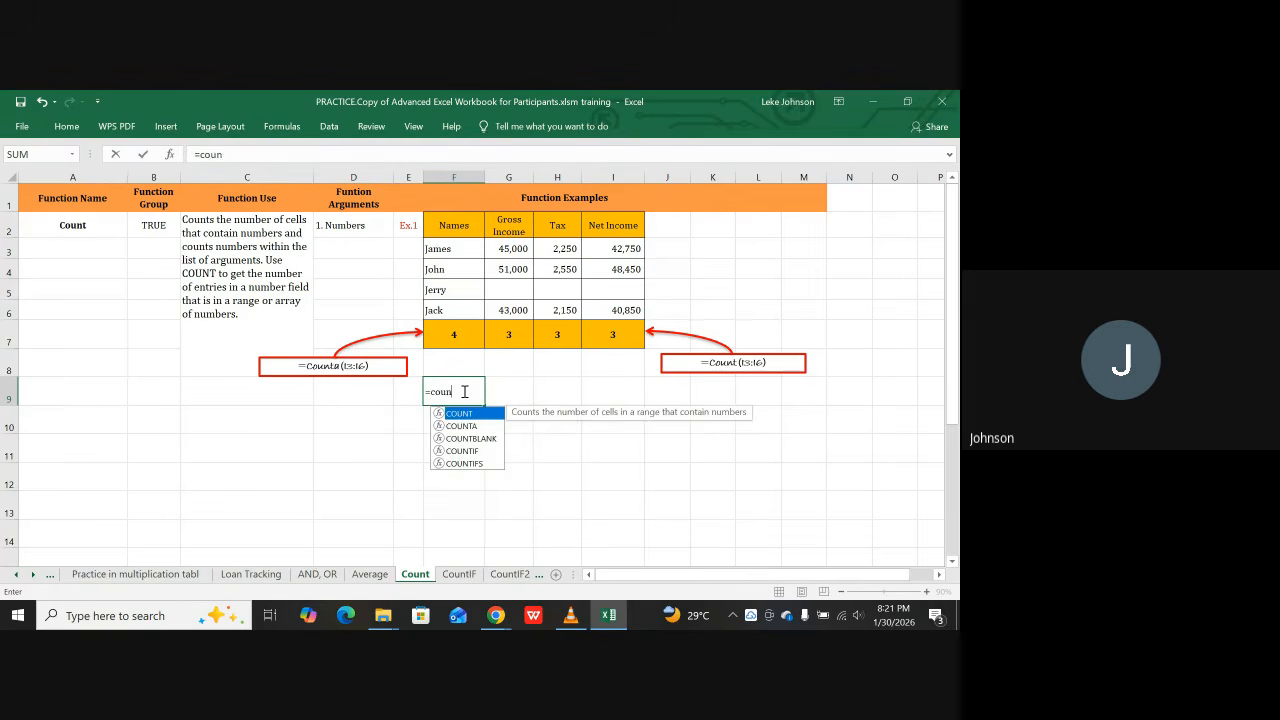
type("ta")
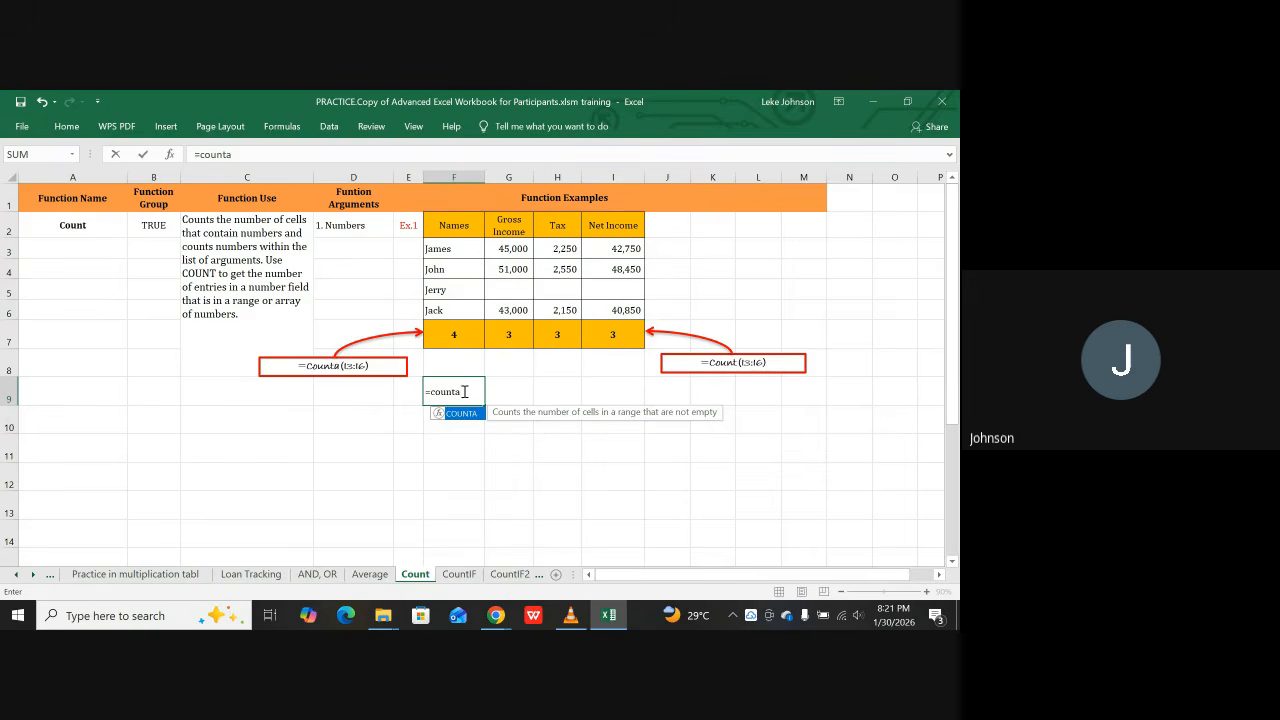
type("(")
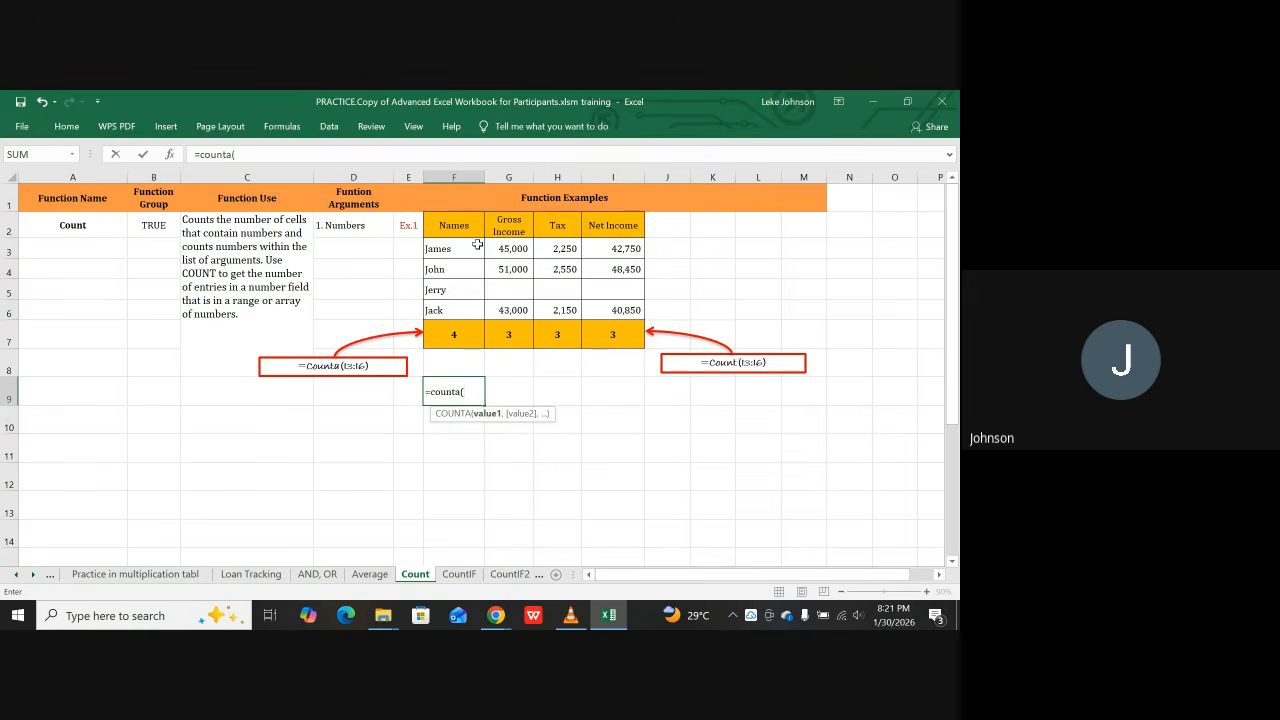
left_click_drag(472, 248, 447, 312)
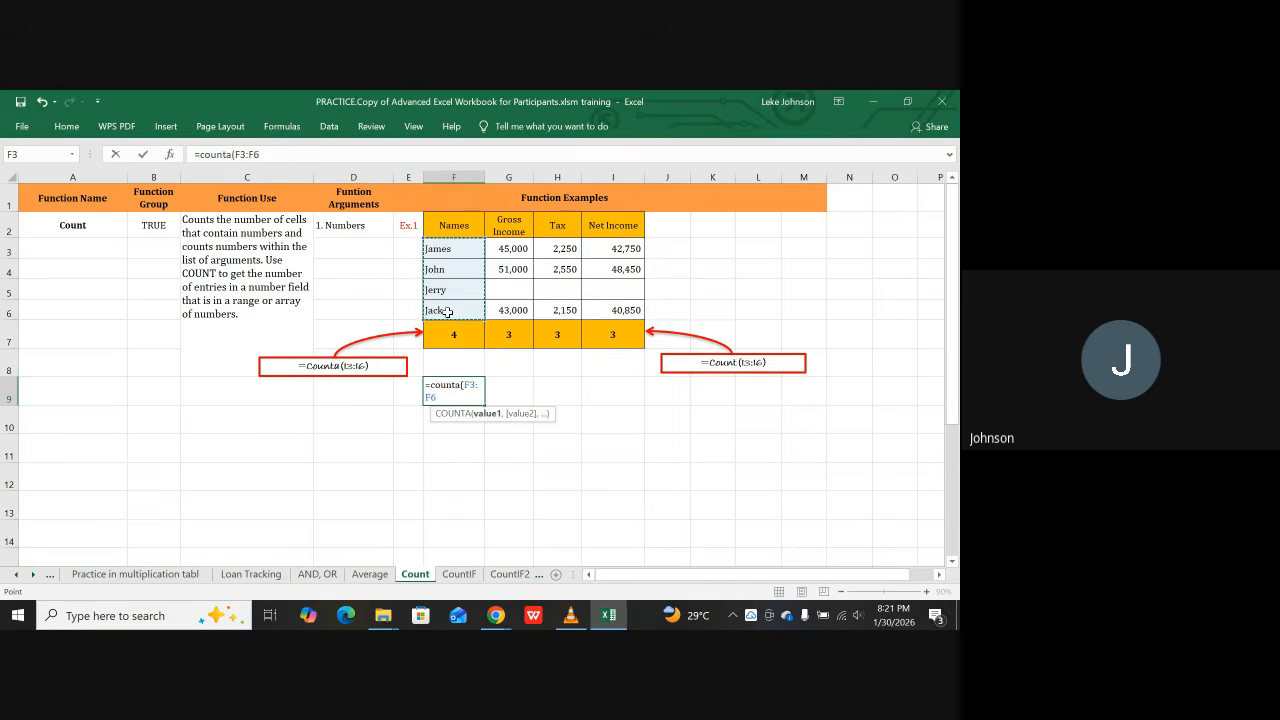
type(")")
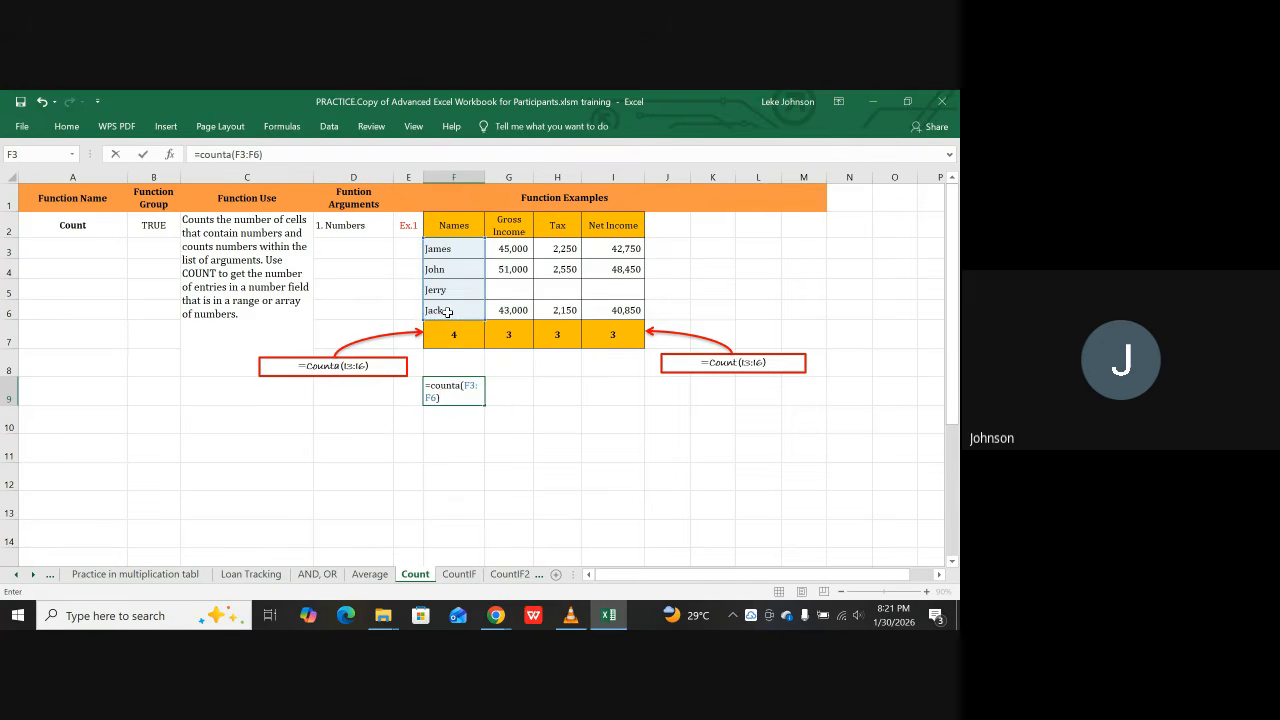
key("Return")
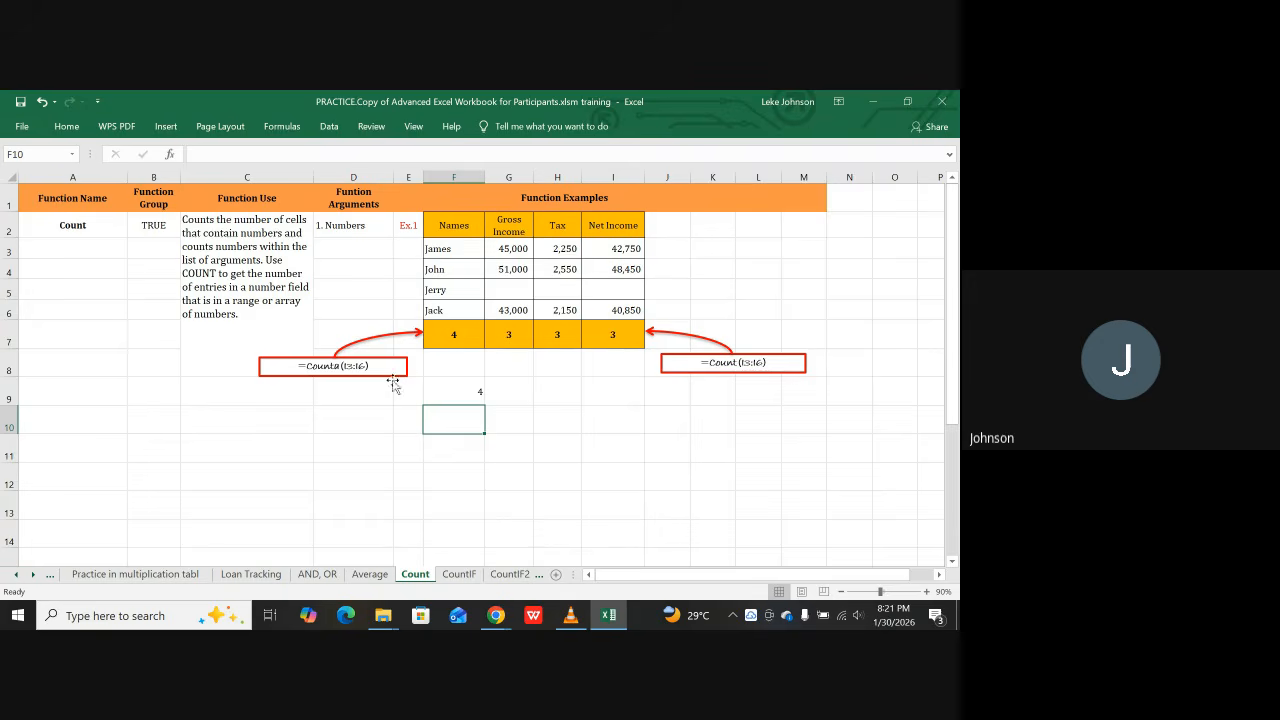
left_click_drag(452, 247, 460, 335)
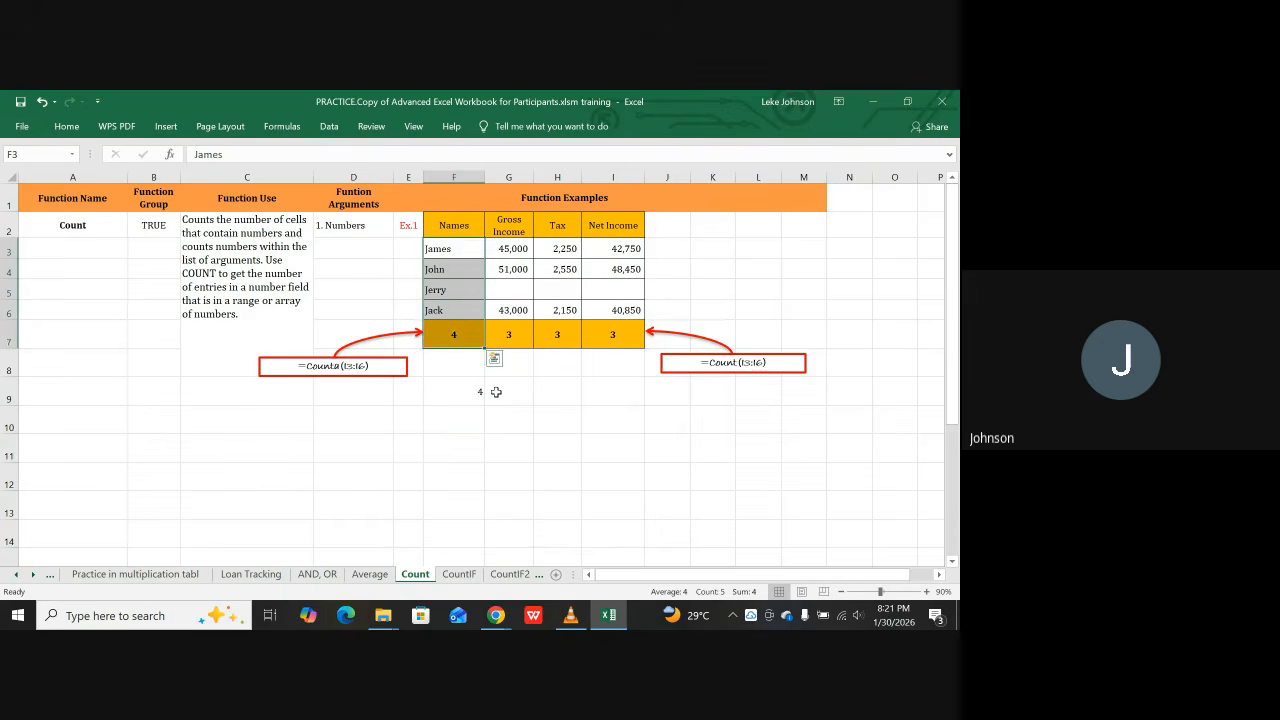
Step: Enter the formula =count(G3:G6) in G9 to count the numeric Gross Income entries
left_click(495, 391)
type("=")
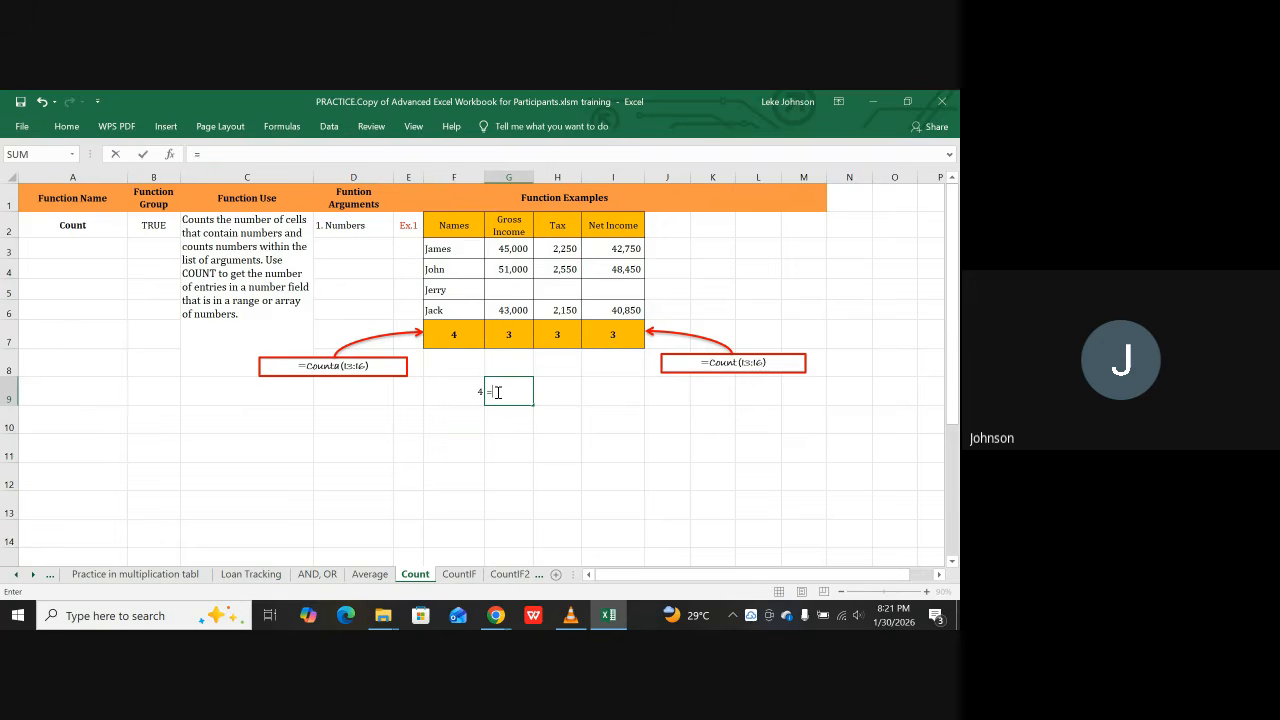
type("c")
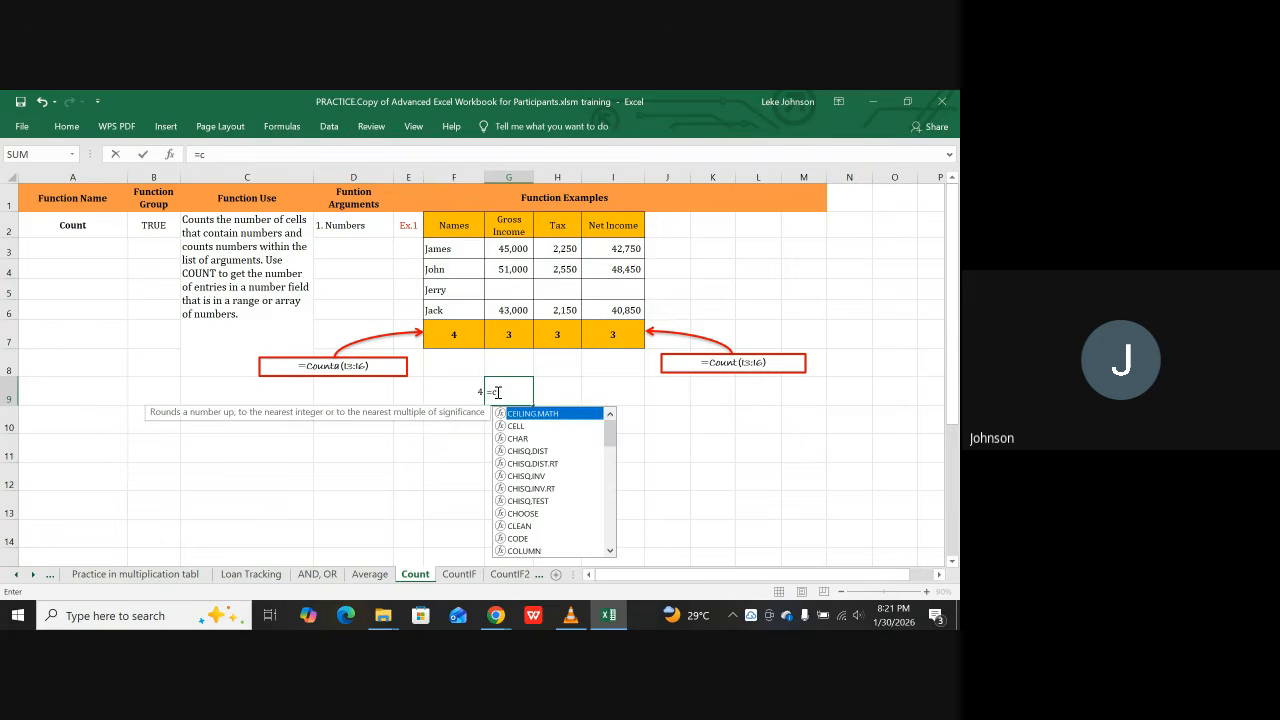
type("ount")
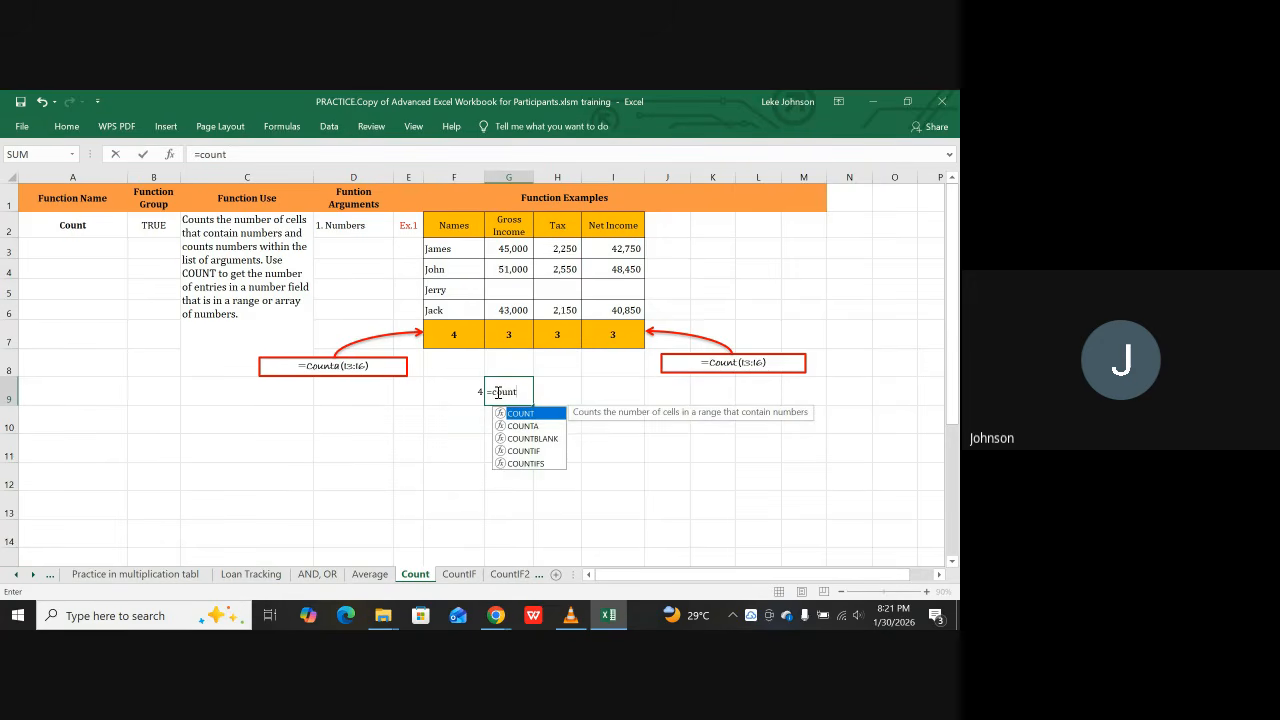
type("(")
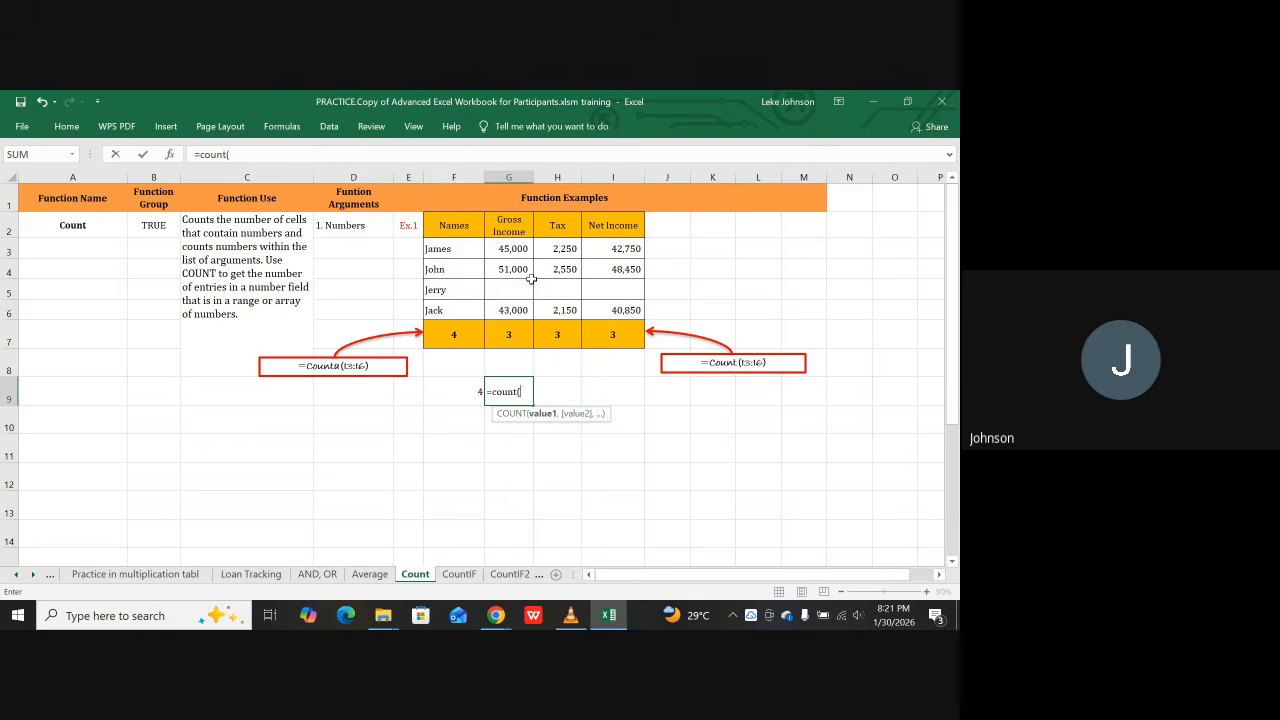
left_click_drag(514, 250, 519, 307)
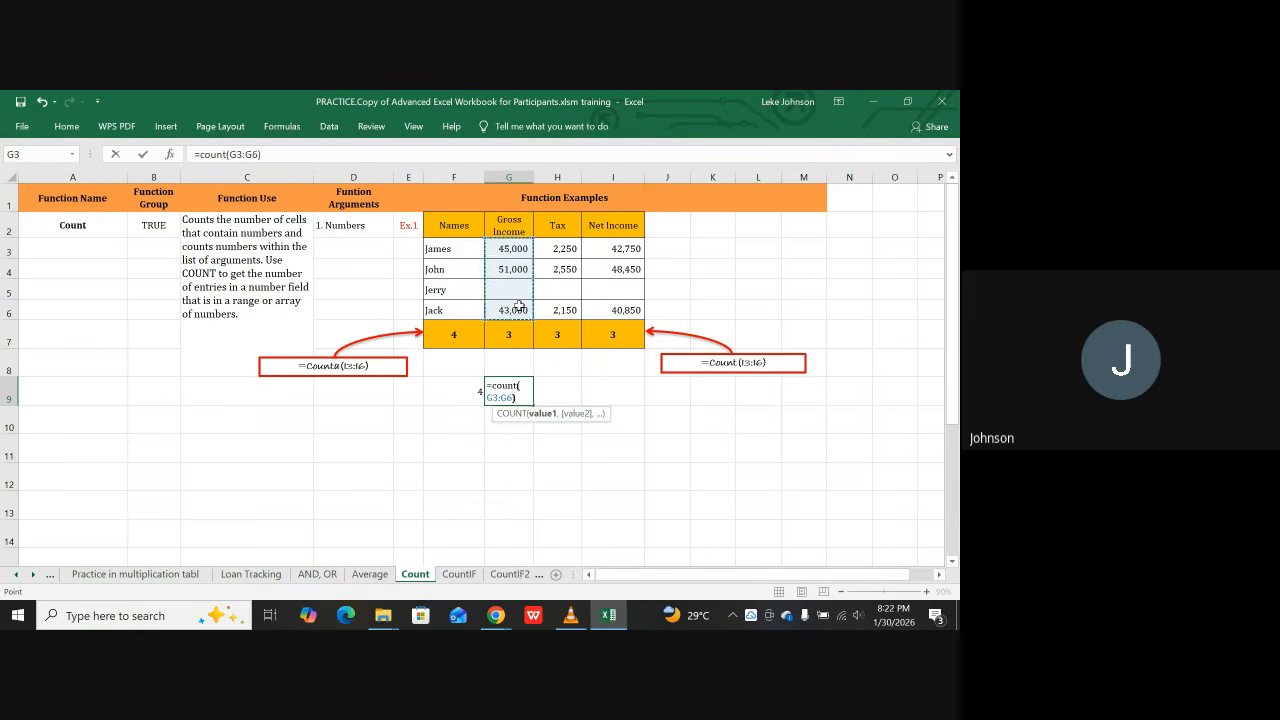
type(")")
key("Return")
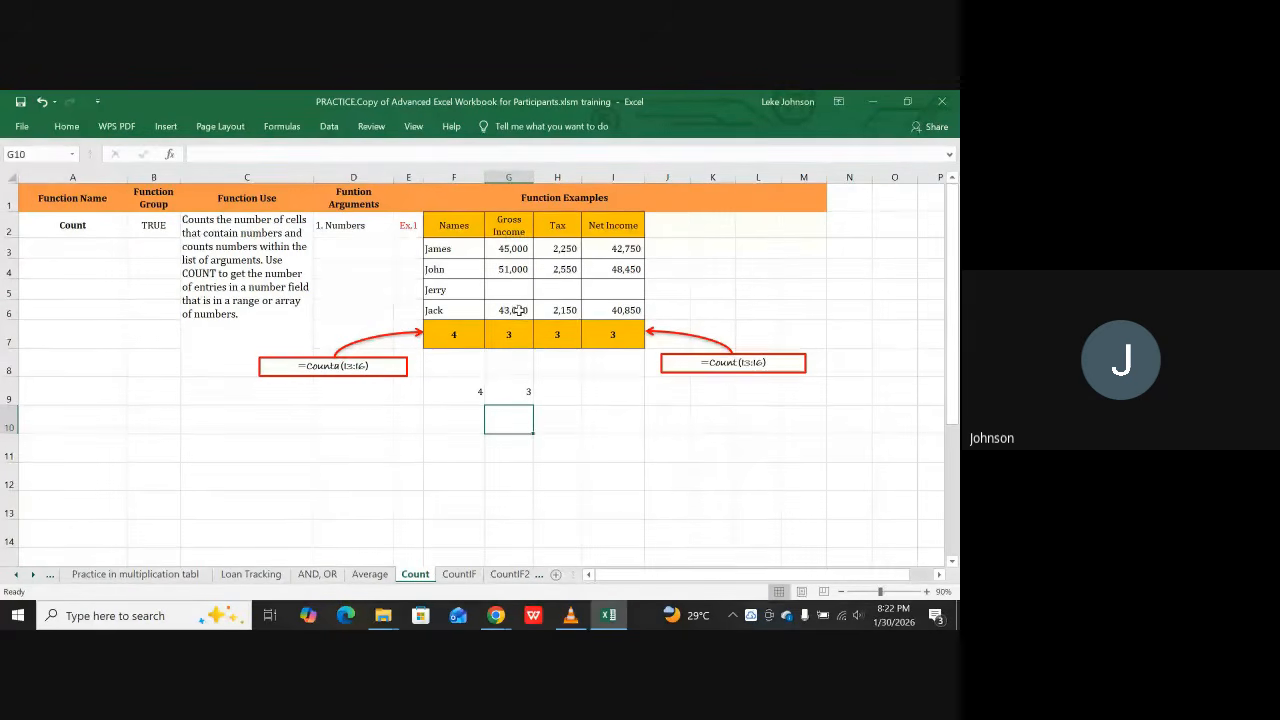
Step: Switch to the Google Meet window in Chrome, check the chat messages, and return to the Excel workbook
left_click(497, 615)
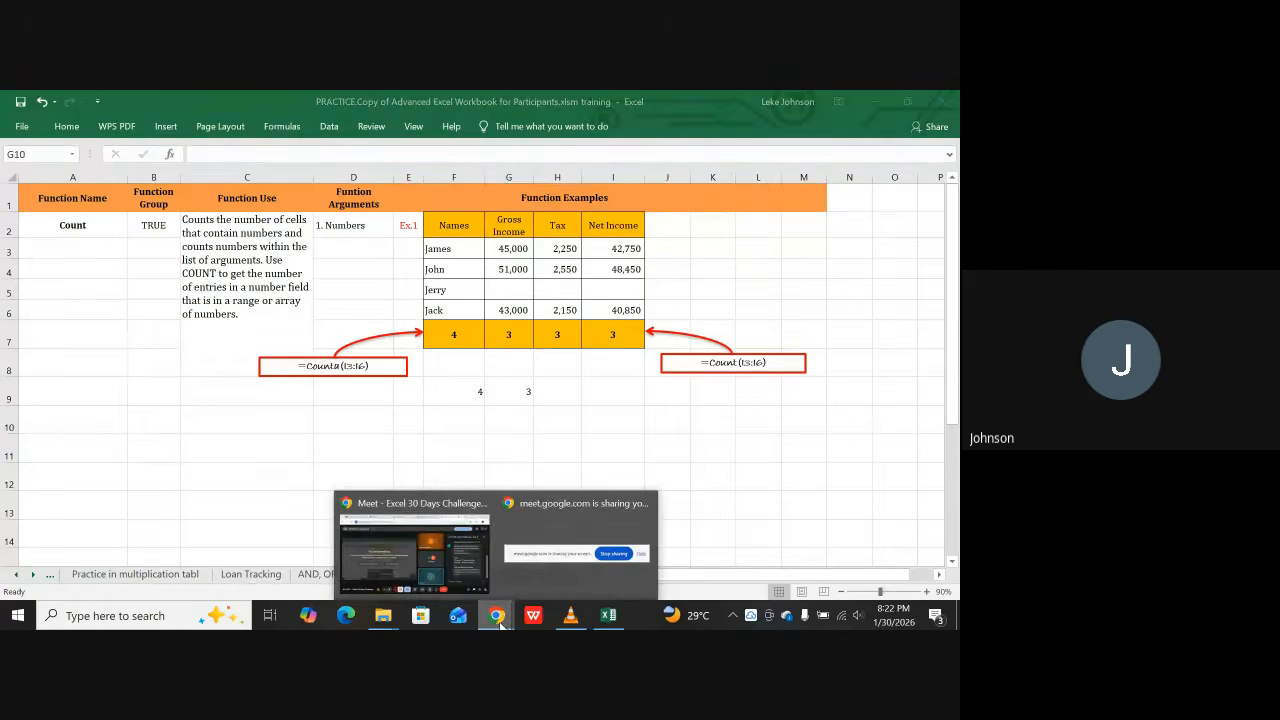
left_click(395, 550)
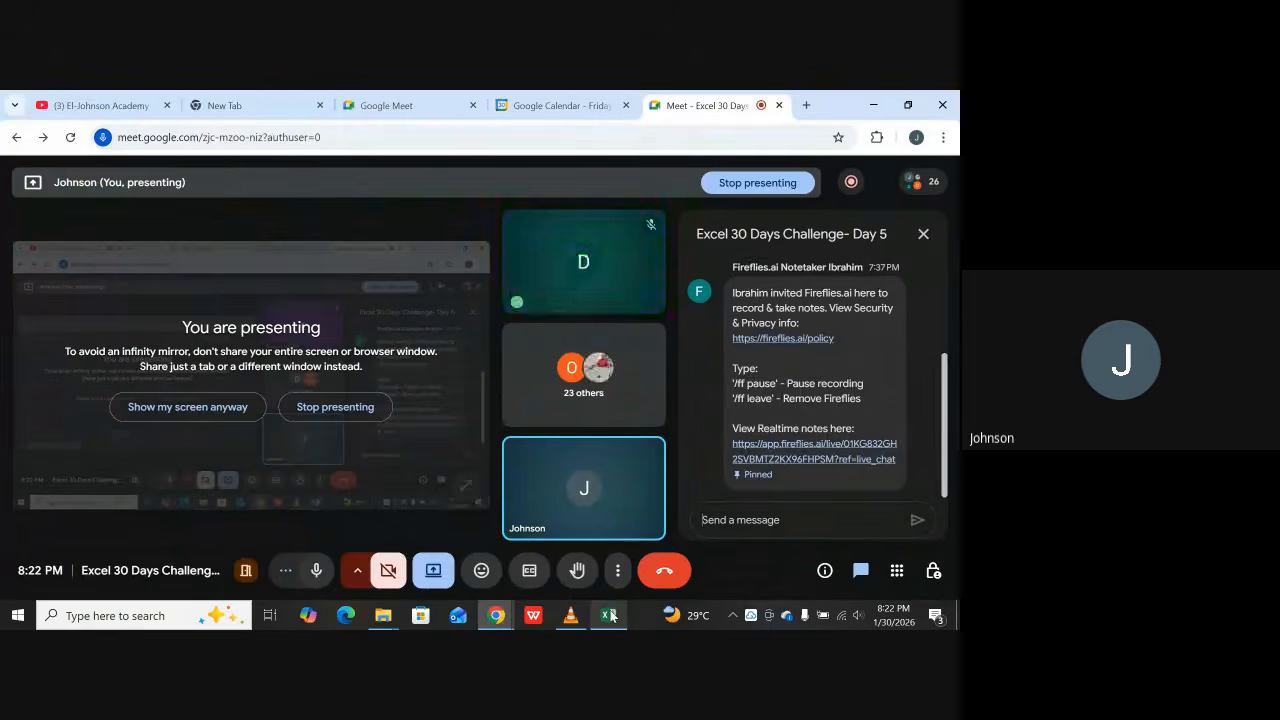
mouse_move(611, 615)
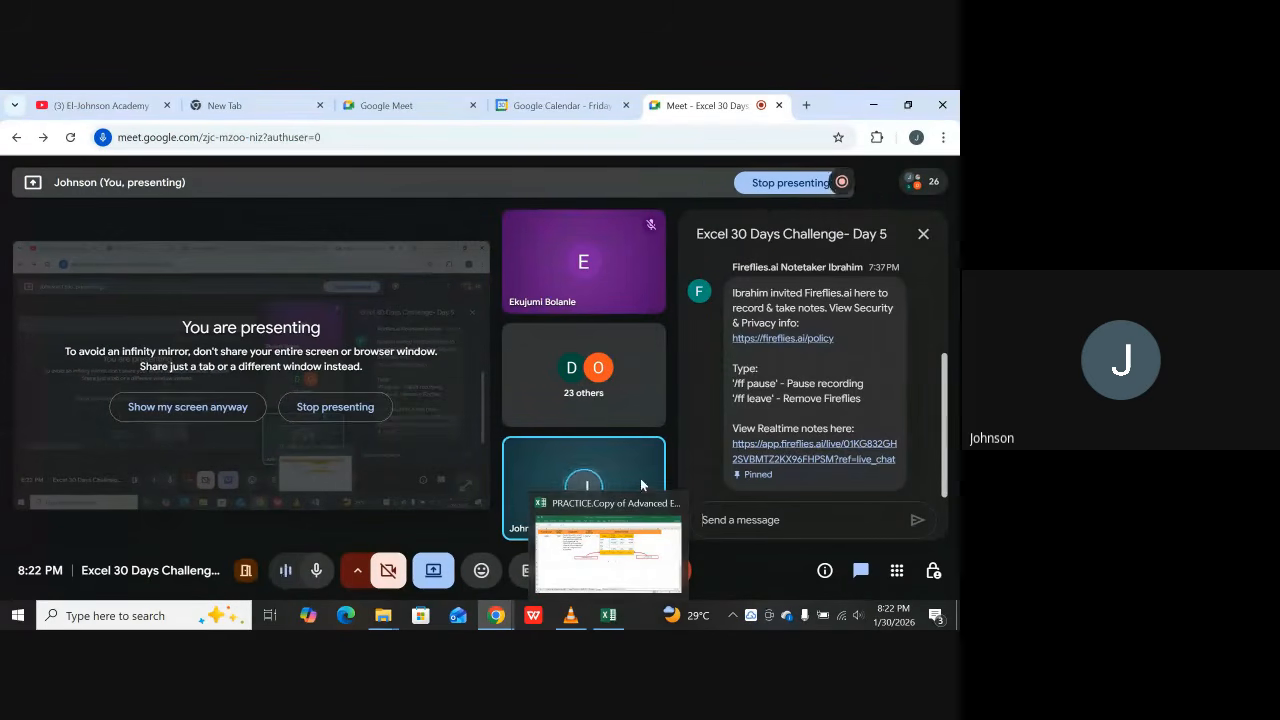
scroll(806, 393, "up", 5)
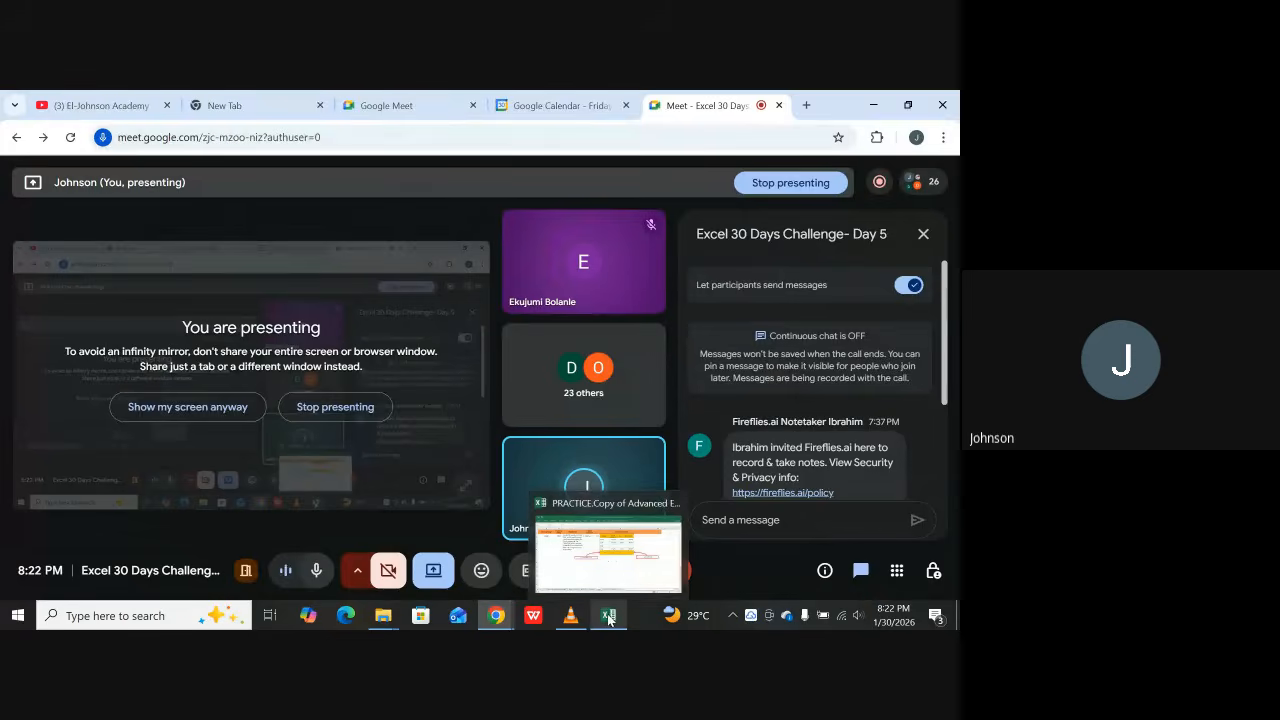
left_click(594, 558)
Step: Clear the practice COUNTA and COUNT formulas from cells F9:G9
left_click(502, 429)
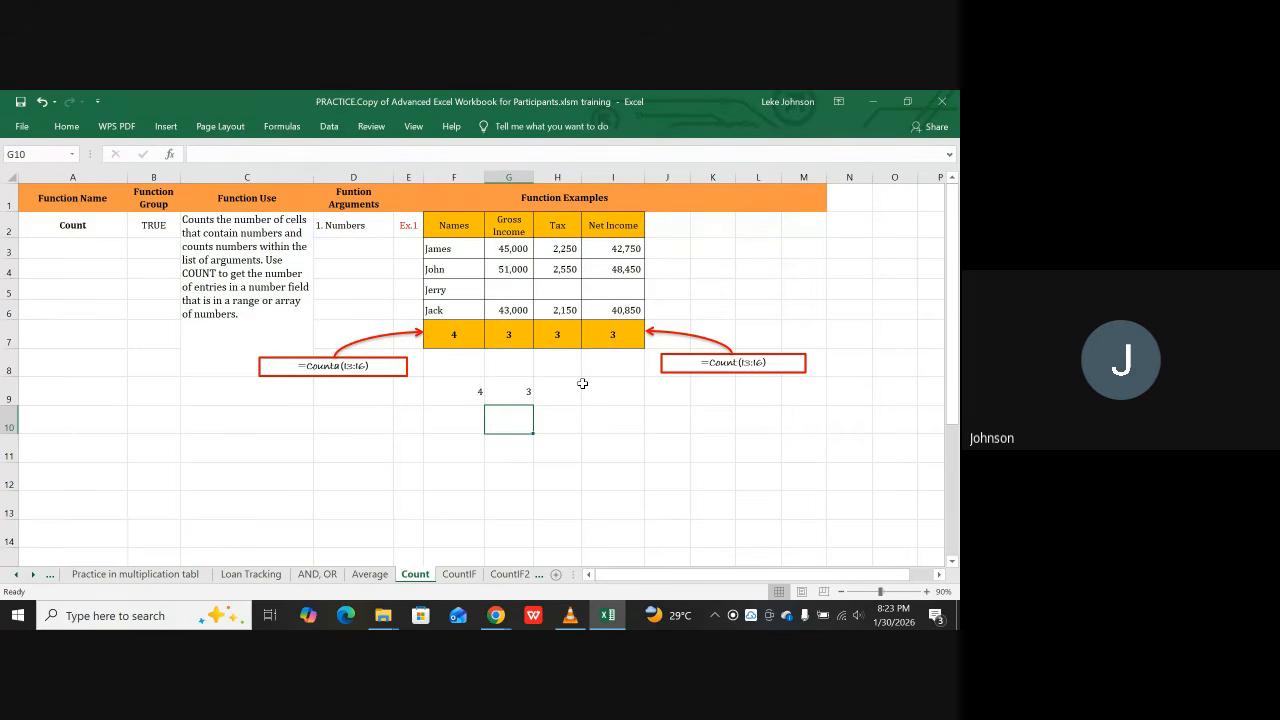
left_click_drag(460, 393, 520, 370)
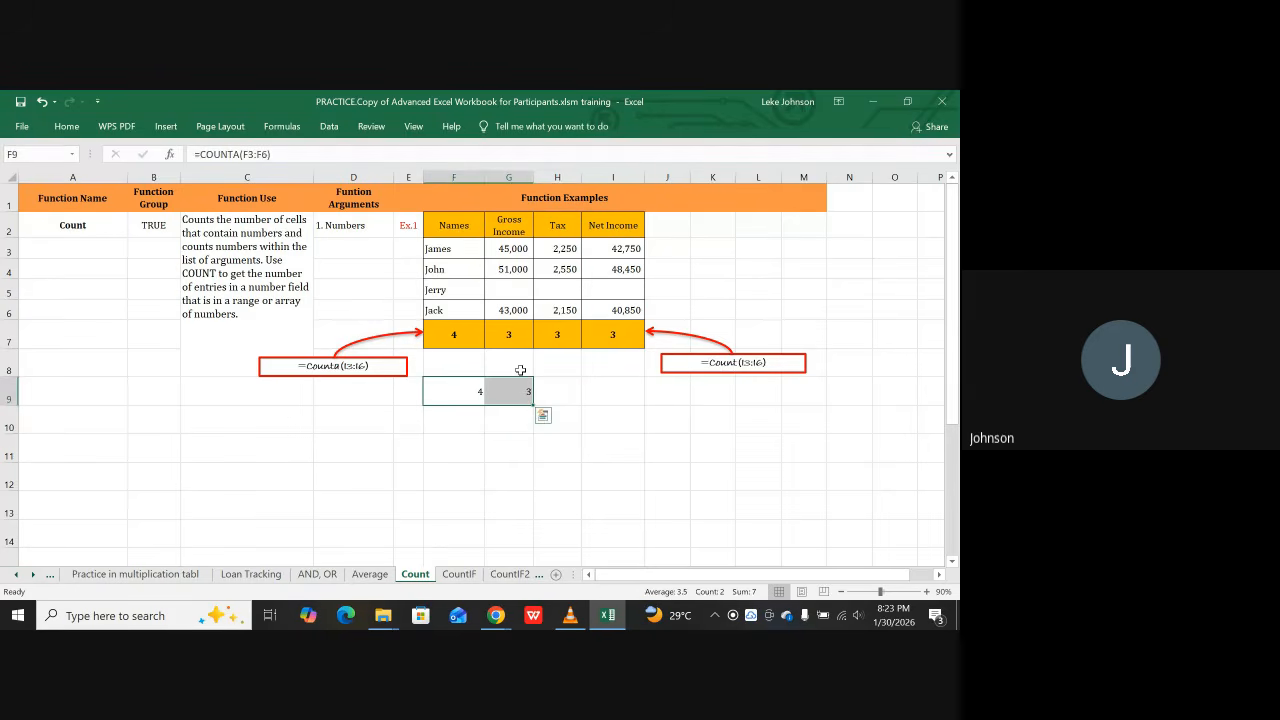
key("Delete")
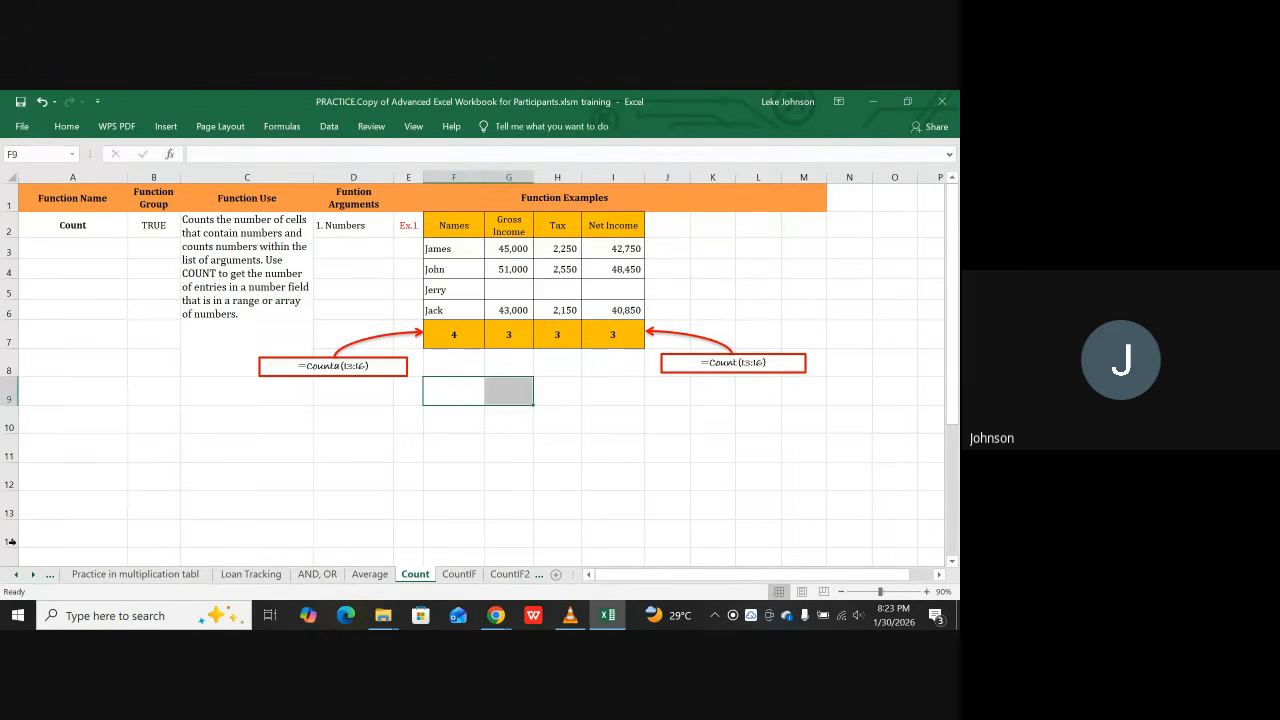
Step: Enter the first name of the custom name list in A10 and autofill the list down to A14, checking each filled name
left_click(101, 413)
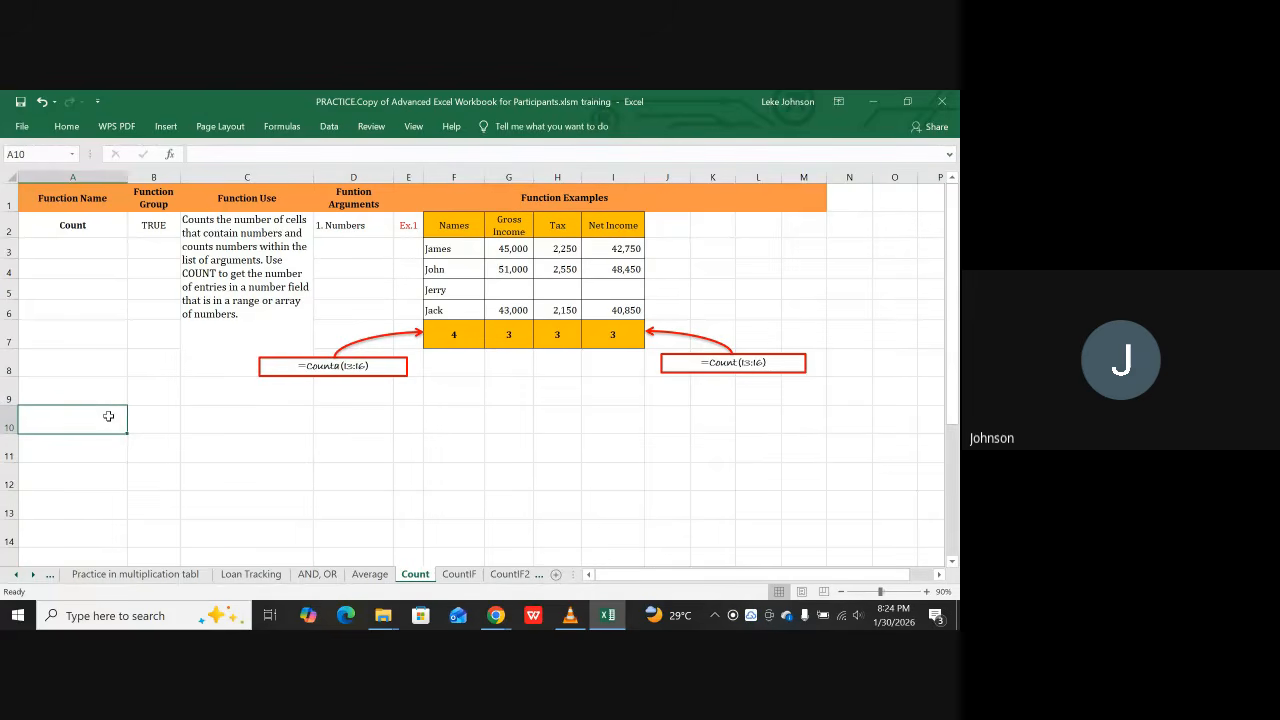
type("john")
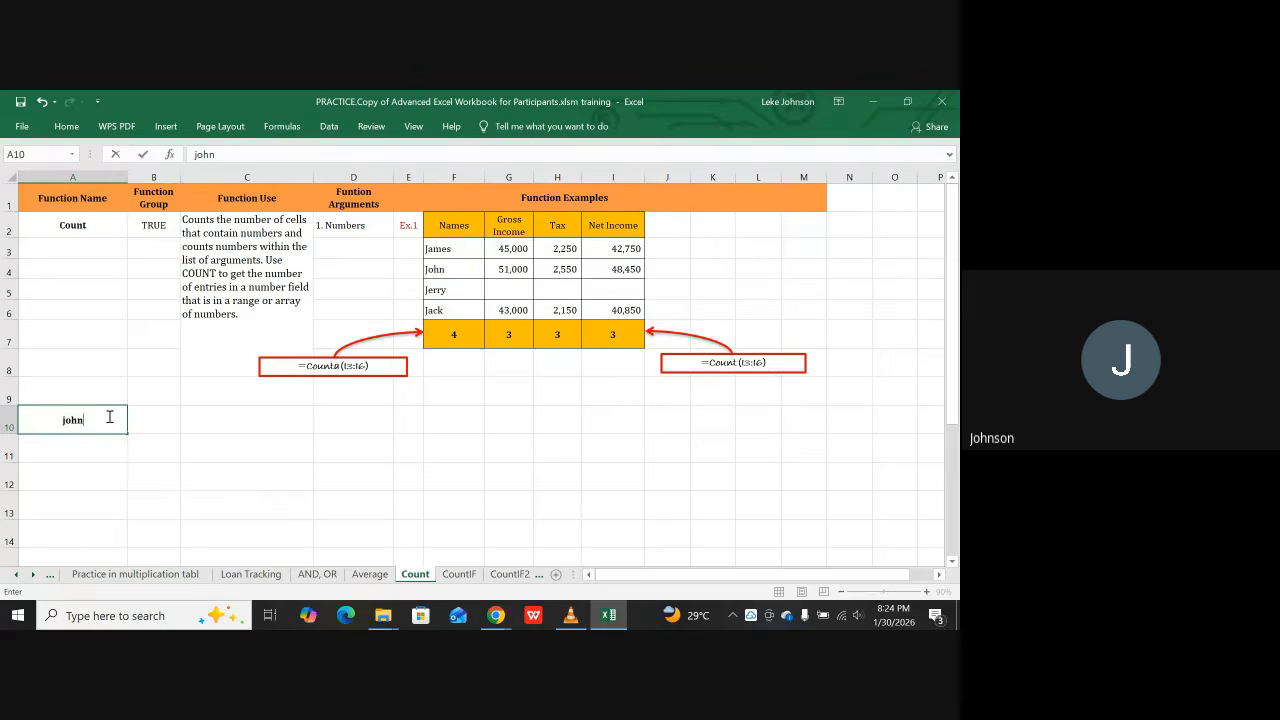
key("ctrl+Return")
left_click_drag(127, 434, 105, 545)
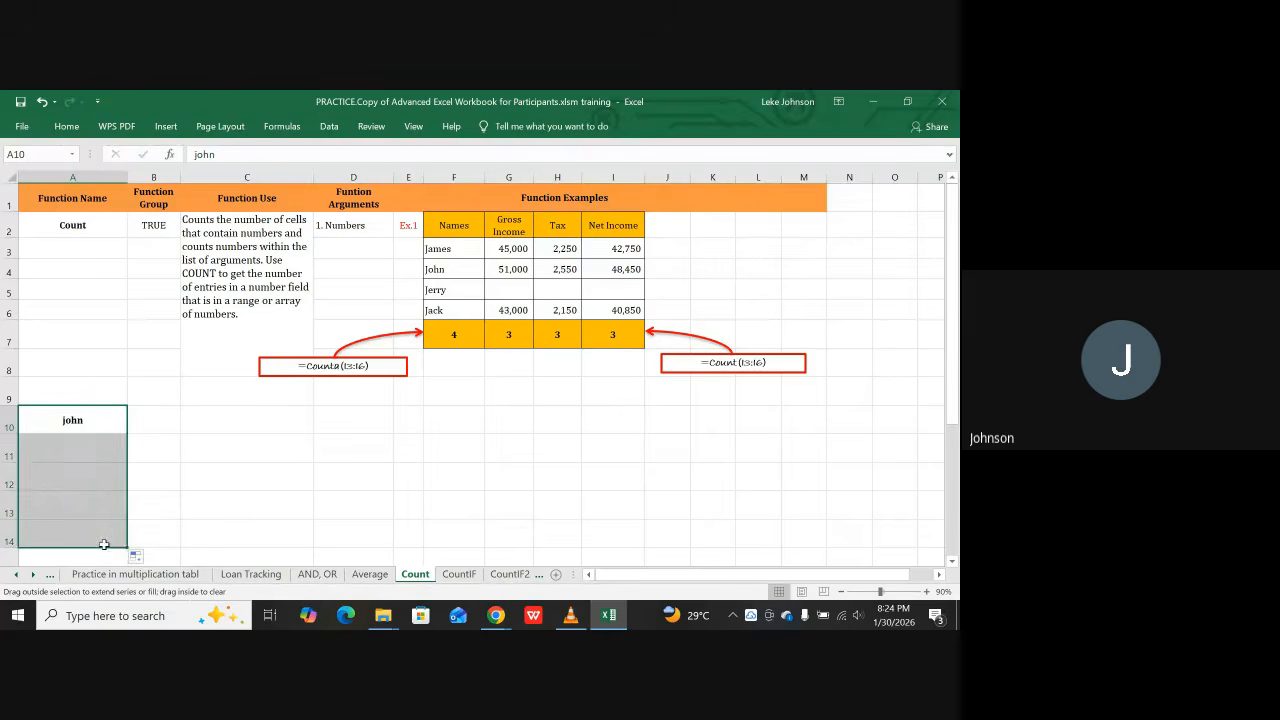
left_click(148, 480)
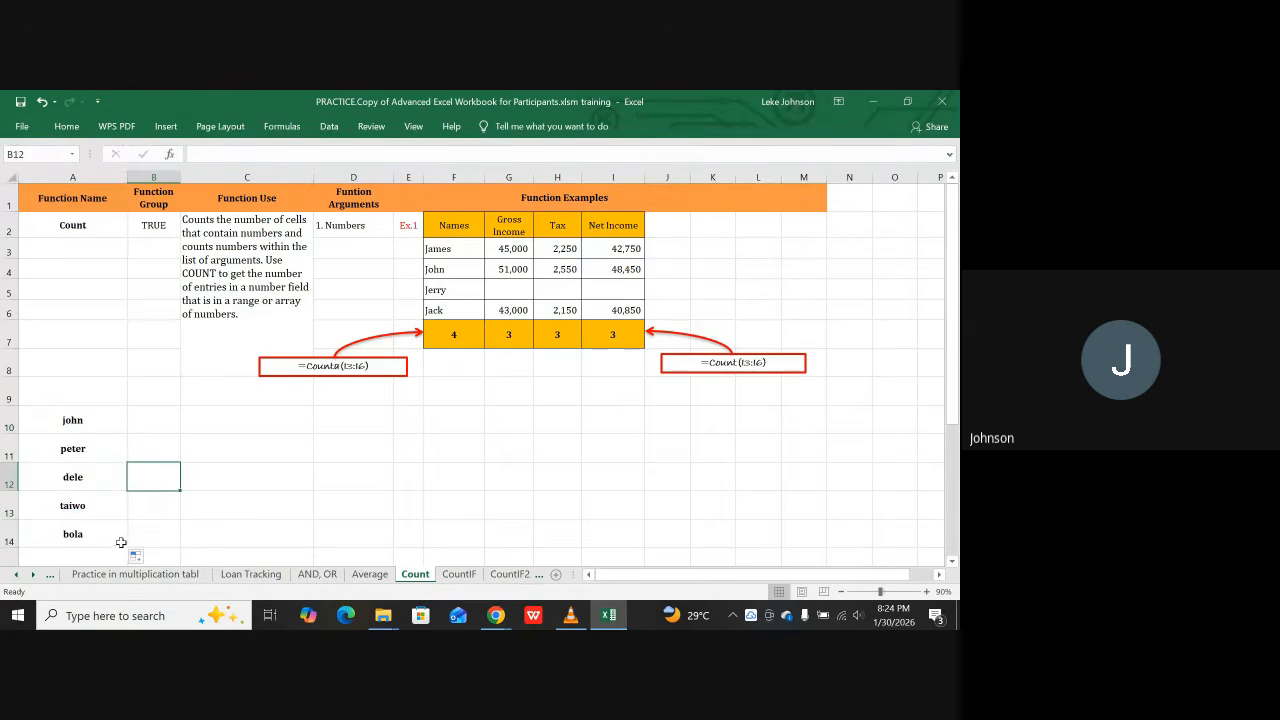
left_click(61, 421)
left_click(69, 447)
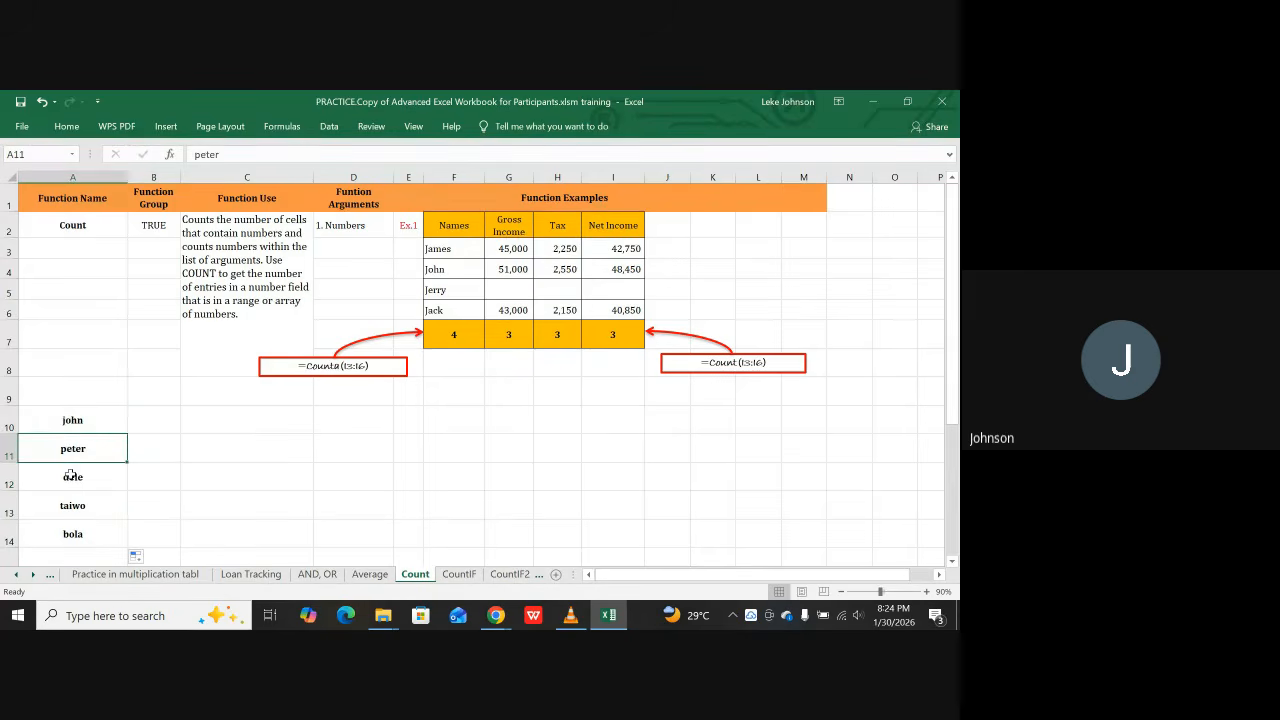
left_click(71, 476)
left_click(77, 510)
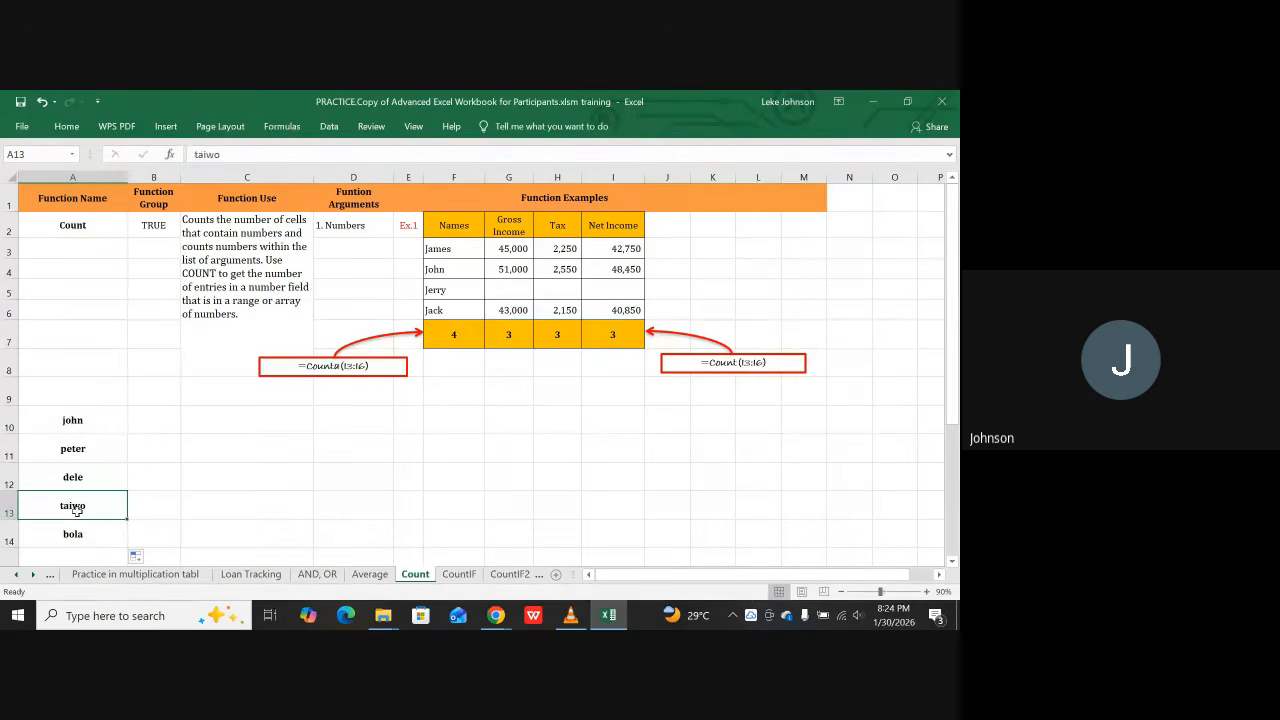
left_click(76, 532)
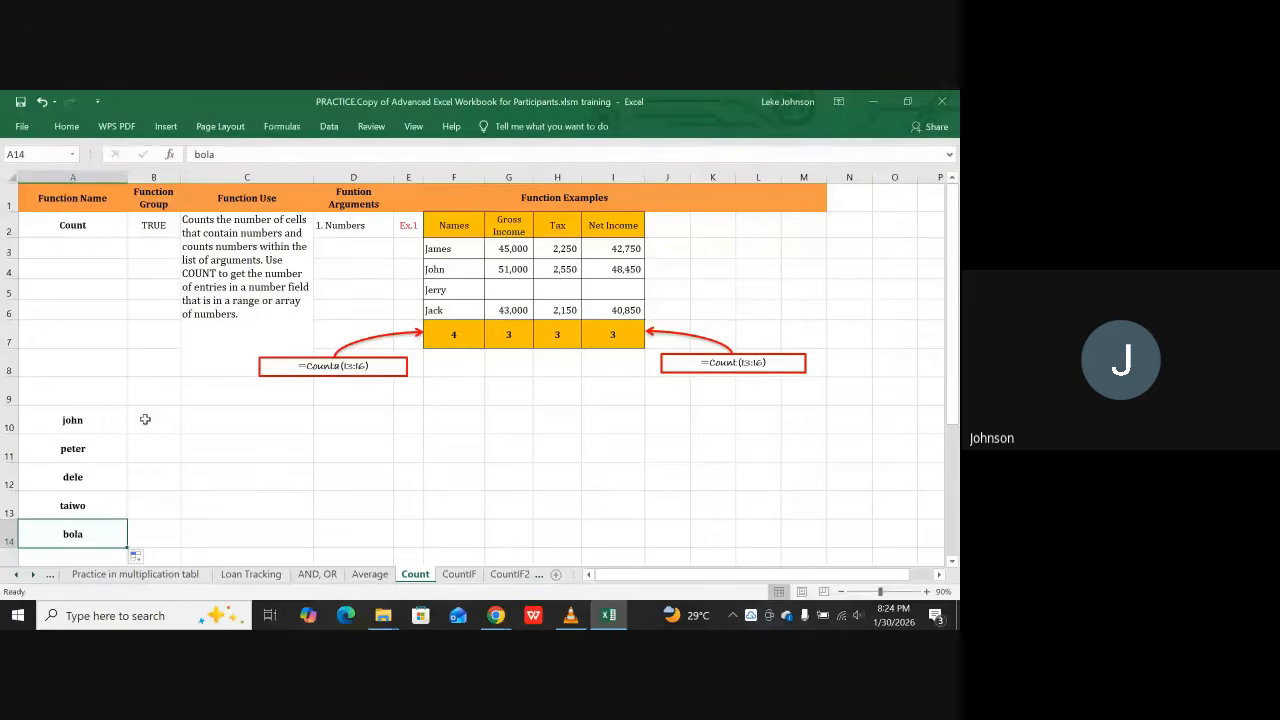
Step: Add the column headers NAMES in A9 and GROSS in B9 above the name list
left_click(81, 379)
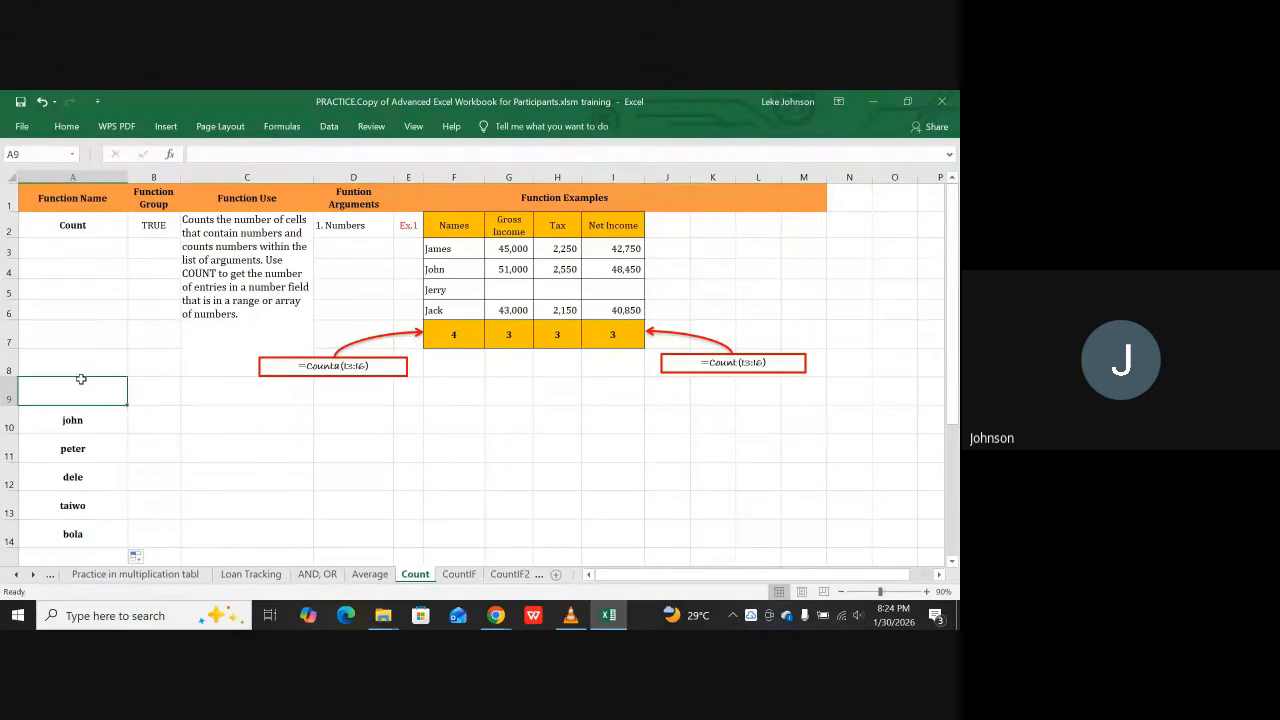
type("NAMES")
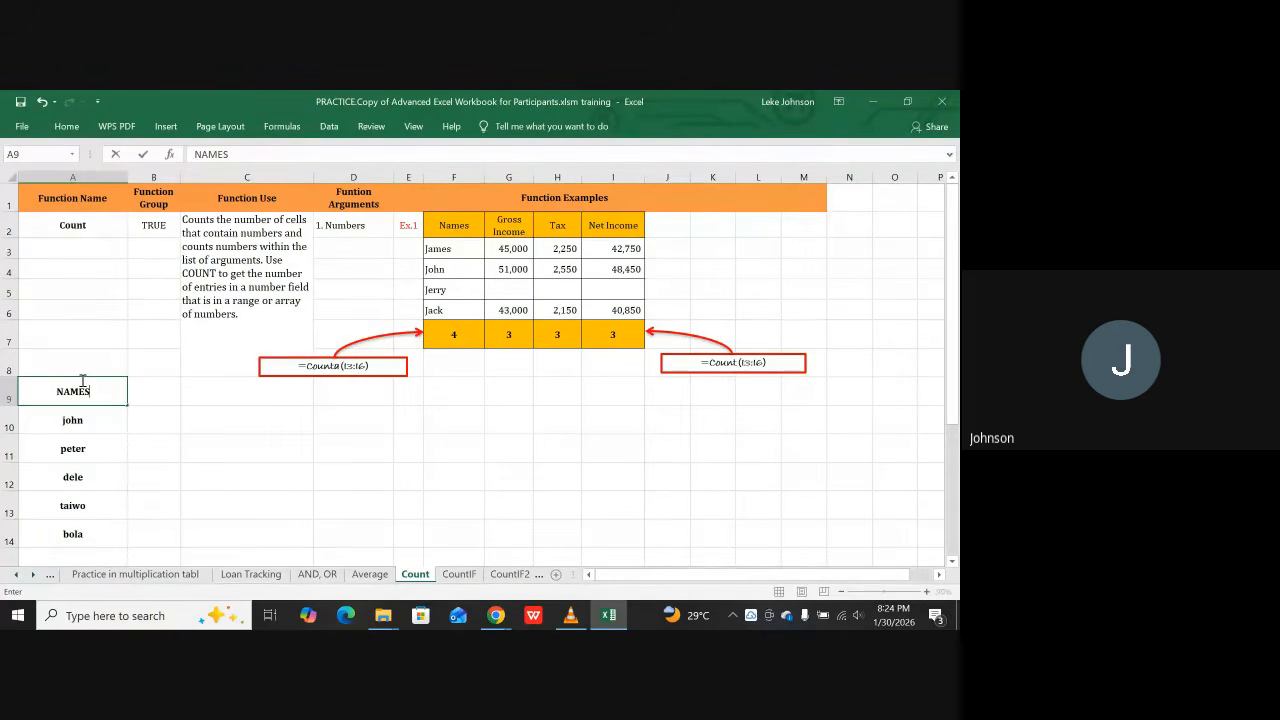
key("Tab")
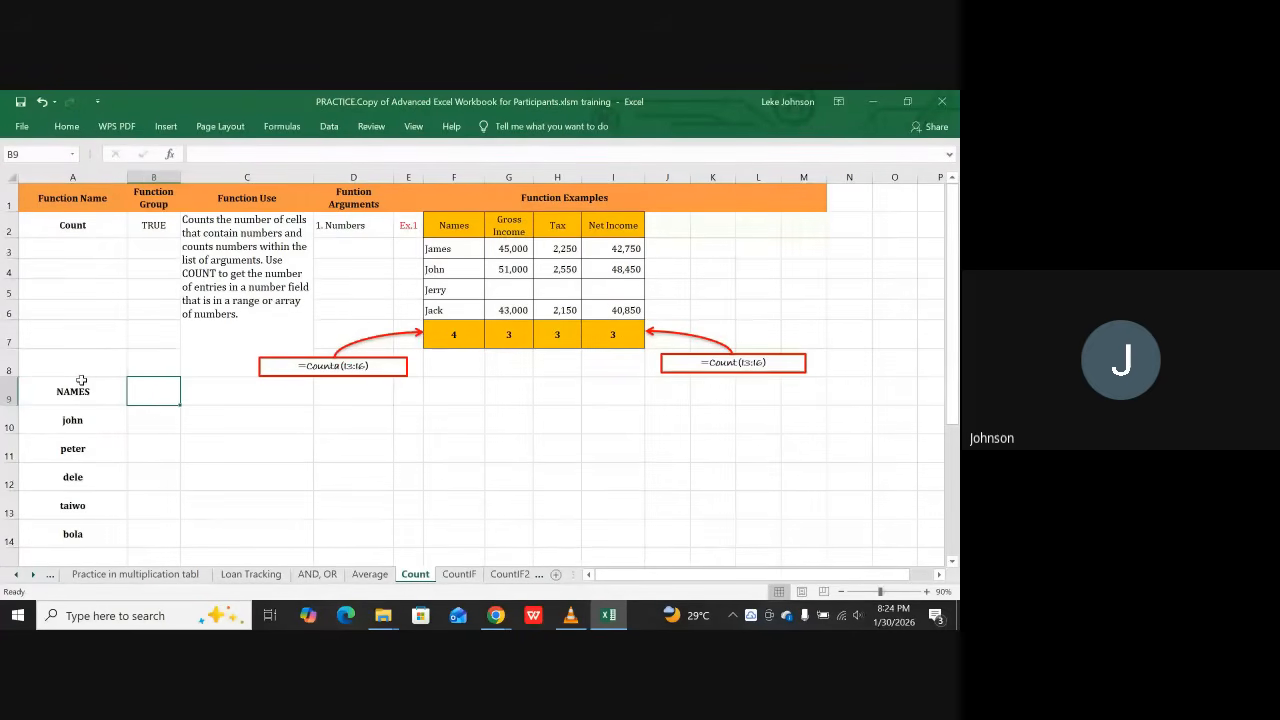
type("GROSS")
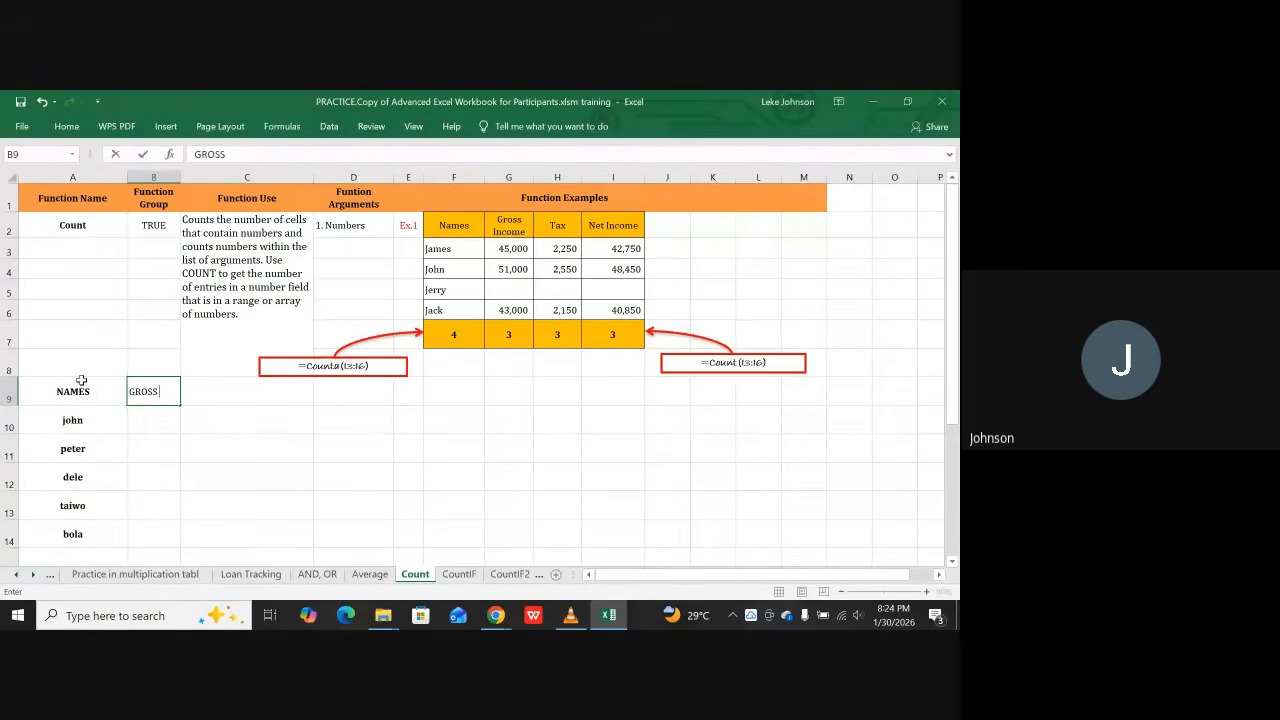
type(" SALA")
key("BackSpace")
key("BackSpace")
key("BackSpace")
key("BackSpace")
key("BackSpace")
key("Return")
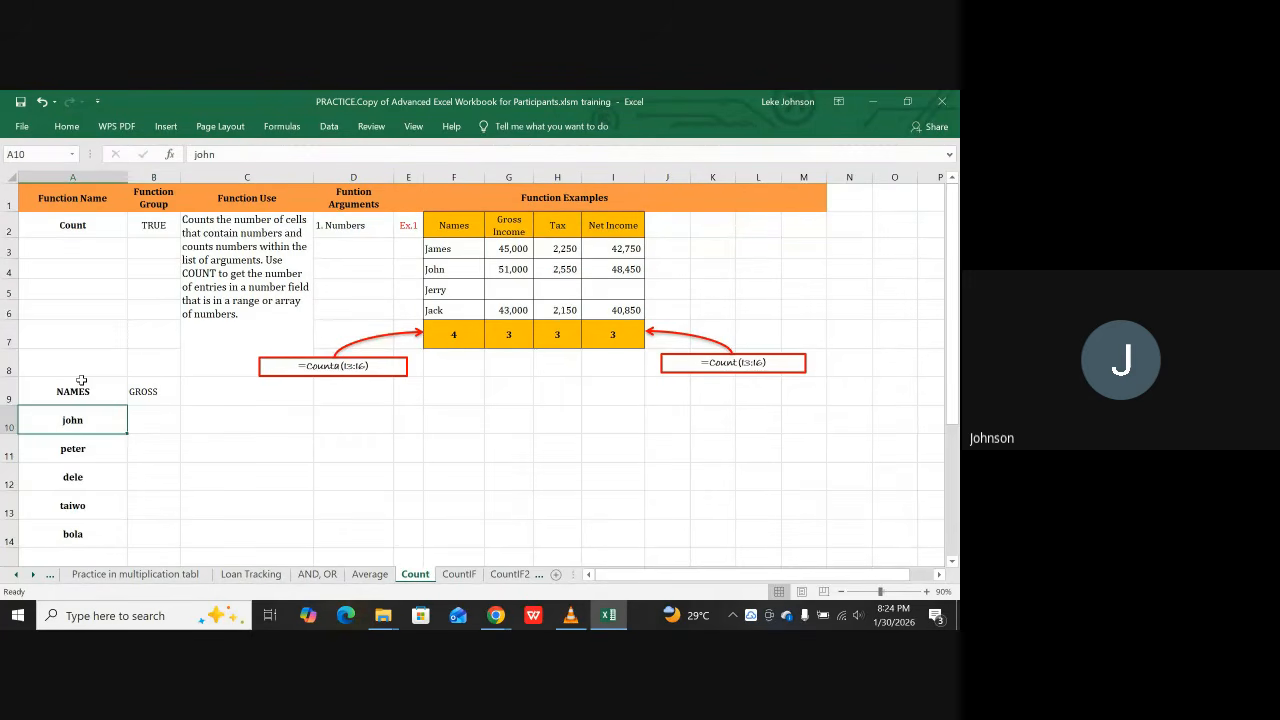
Step: Copy the GROSS header from B9 across C9:M9
left_click(143, 394)
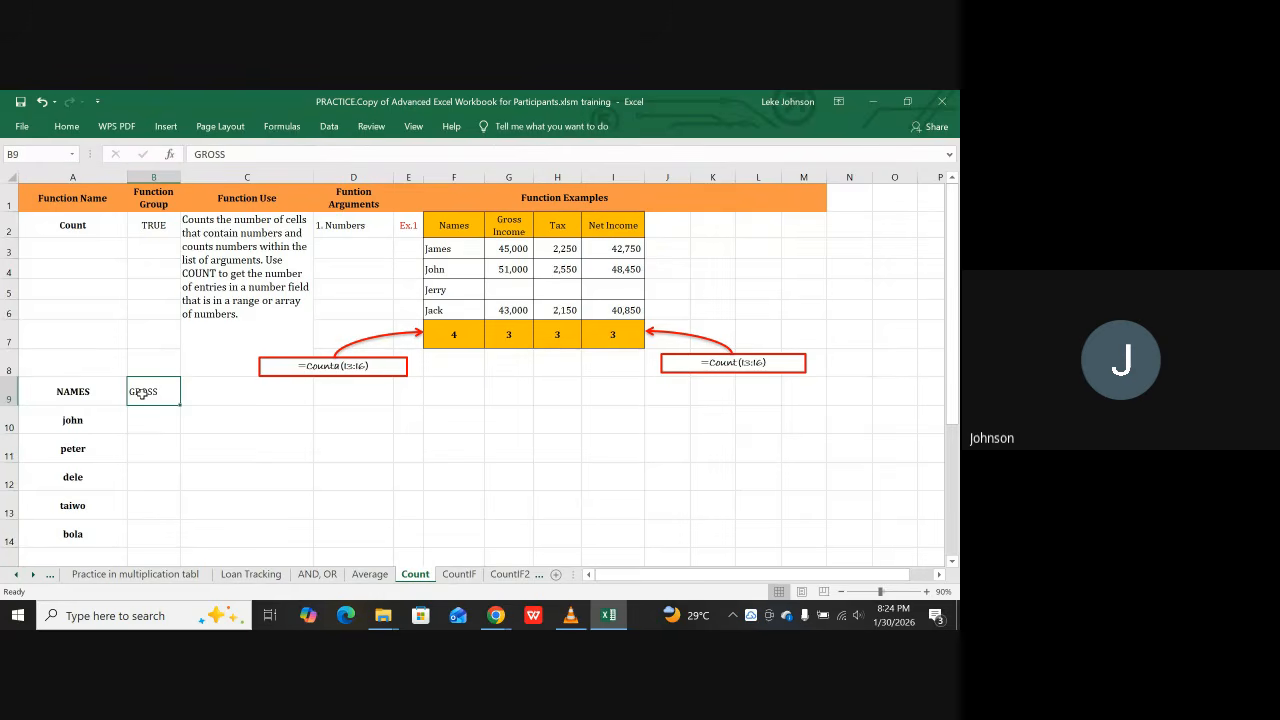
key("ctrl+c")
left_click_drag(203, 400, 791, 386)
key("ctrl+v")
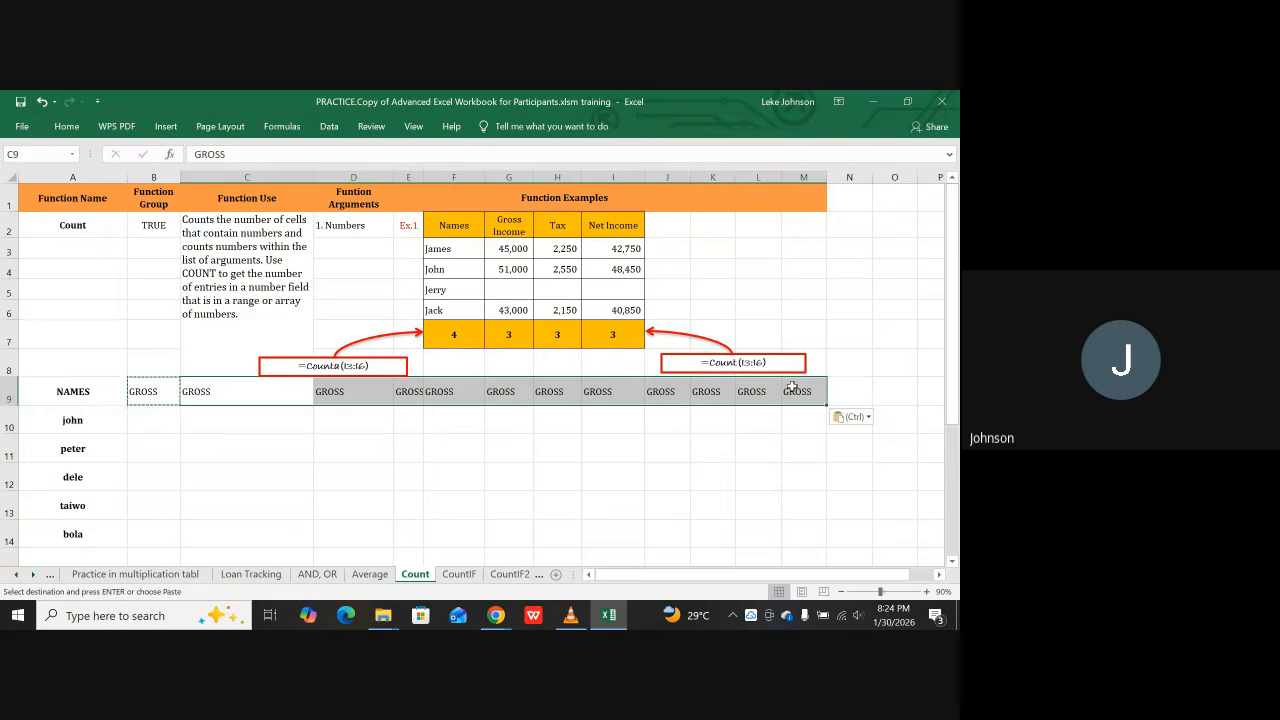
left_click(591, 469)
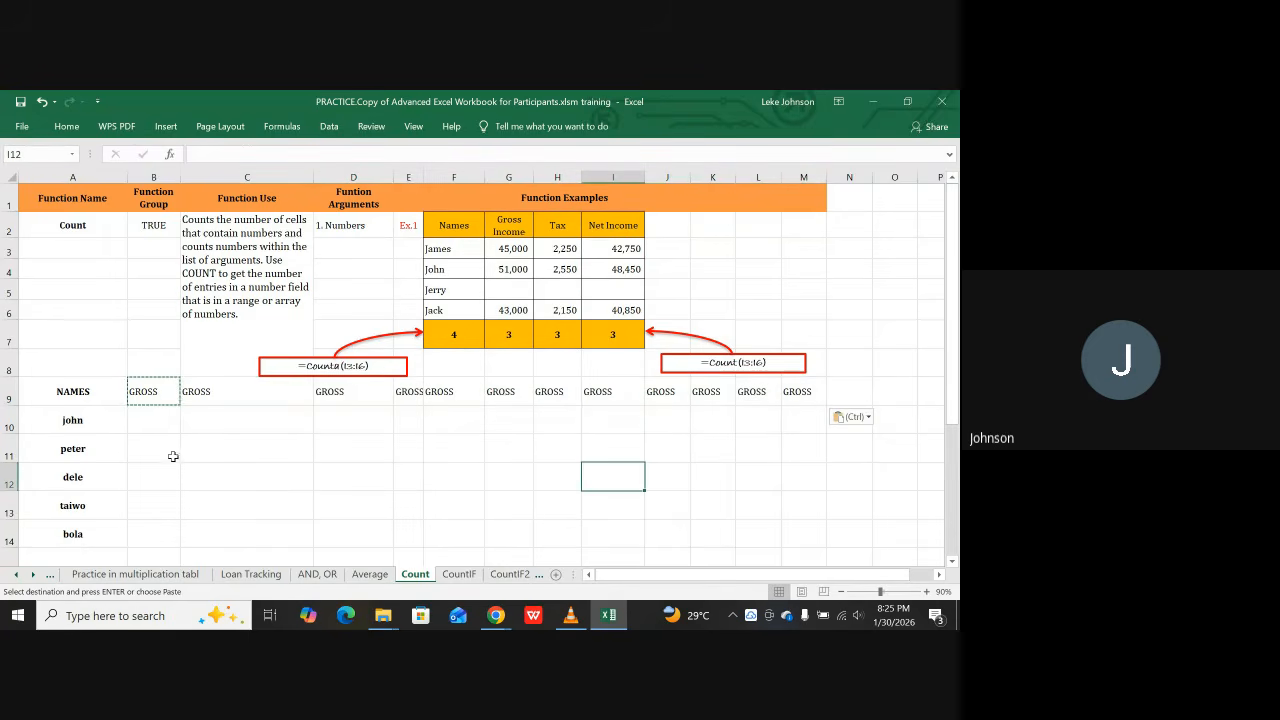
Step: Fill B10:G10 in the first person's row with 23452, 34455, 33455, 33344, 6666 and 777788
left_click(143, 422)
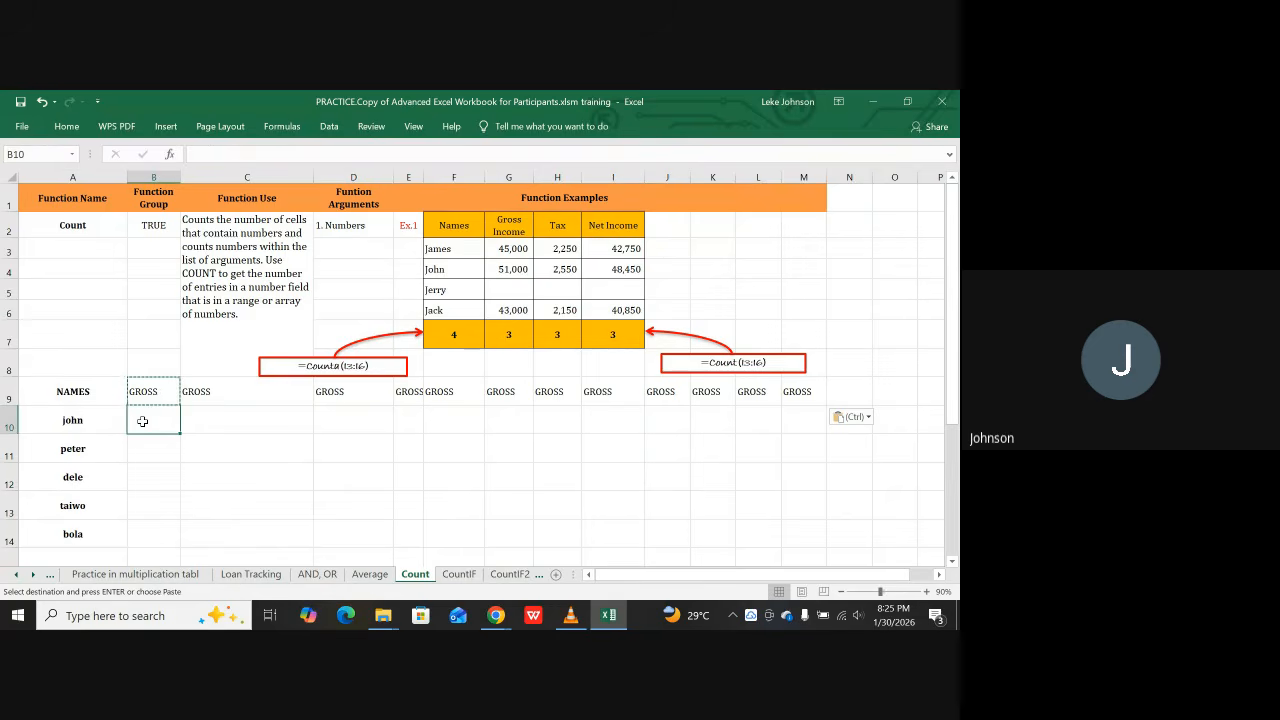
key("shift+Right")
key("shift+Right")
key("shift+Right")
key("shift+Right")
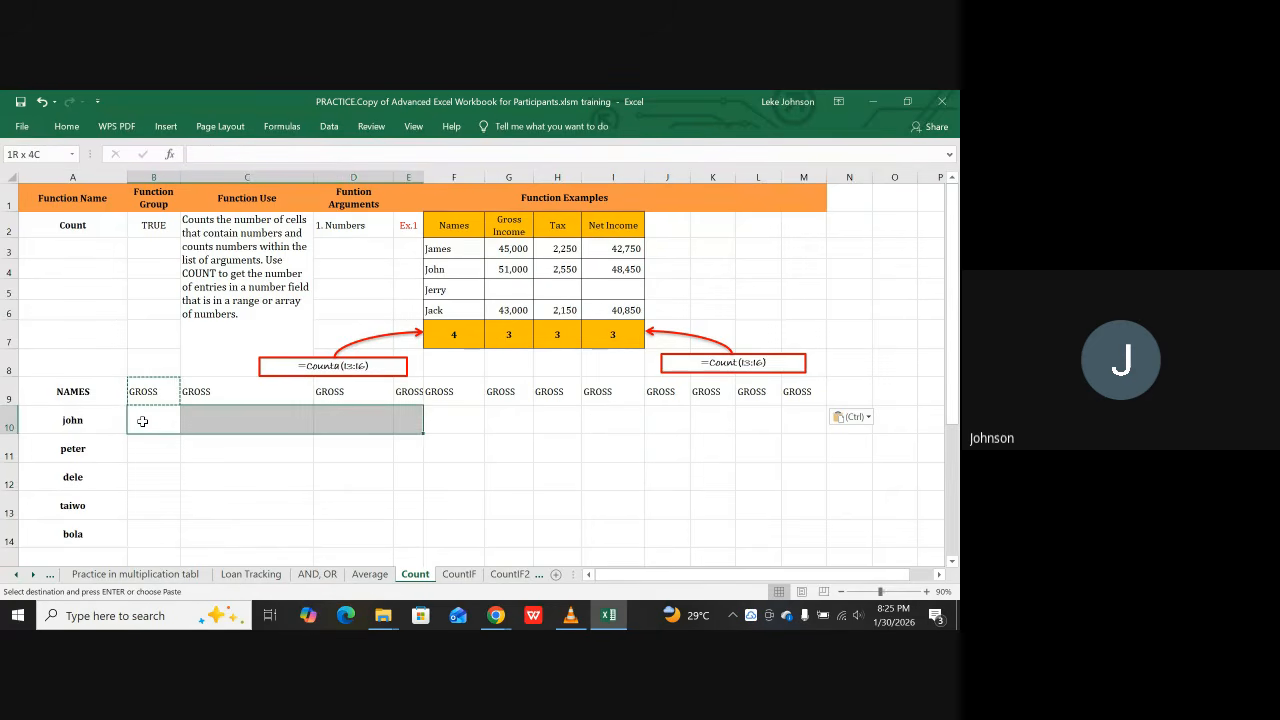
key("shift+Right")
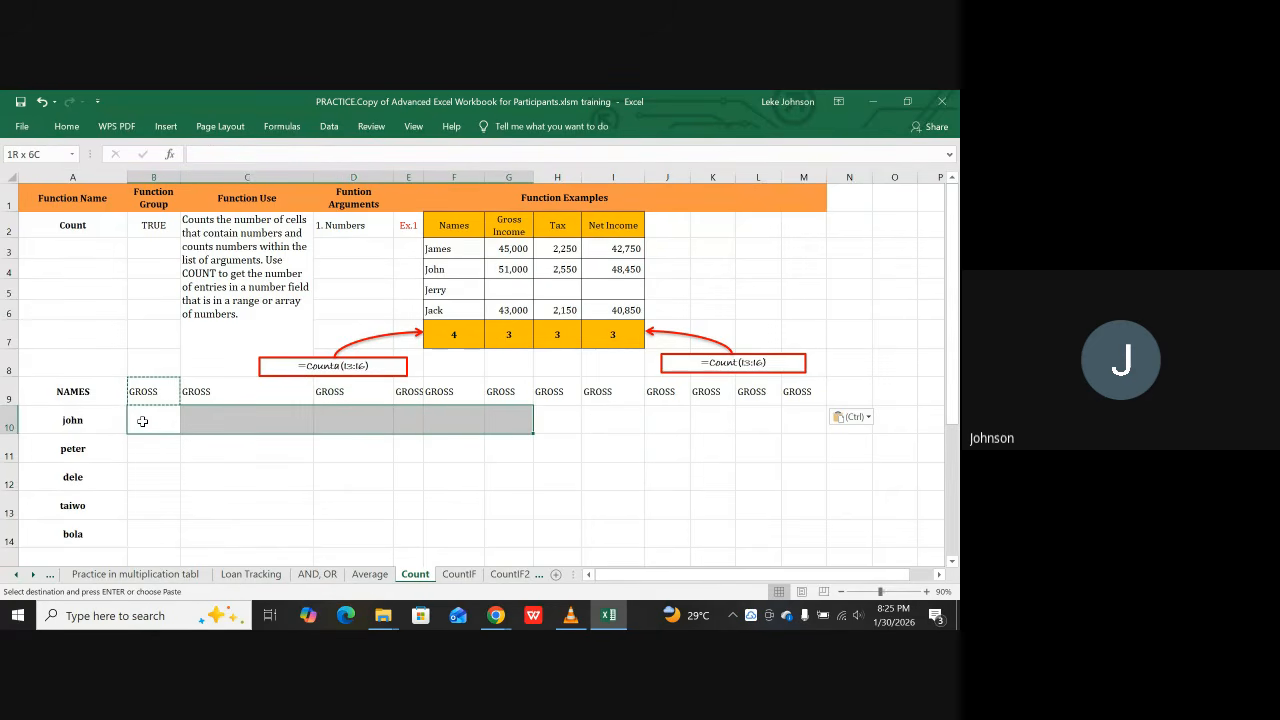
type("23452")
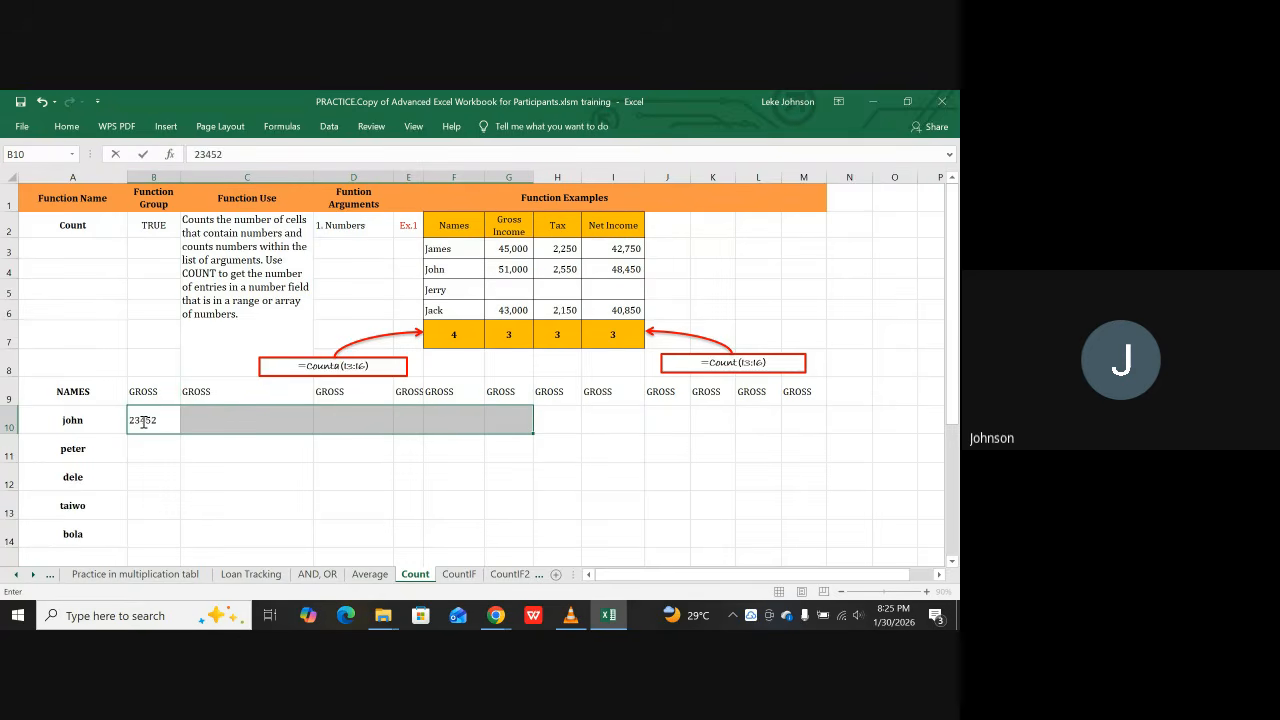
key("Tab")
type("34455")
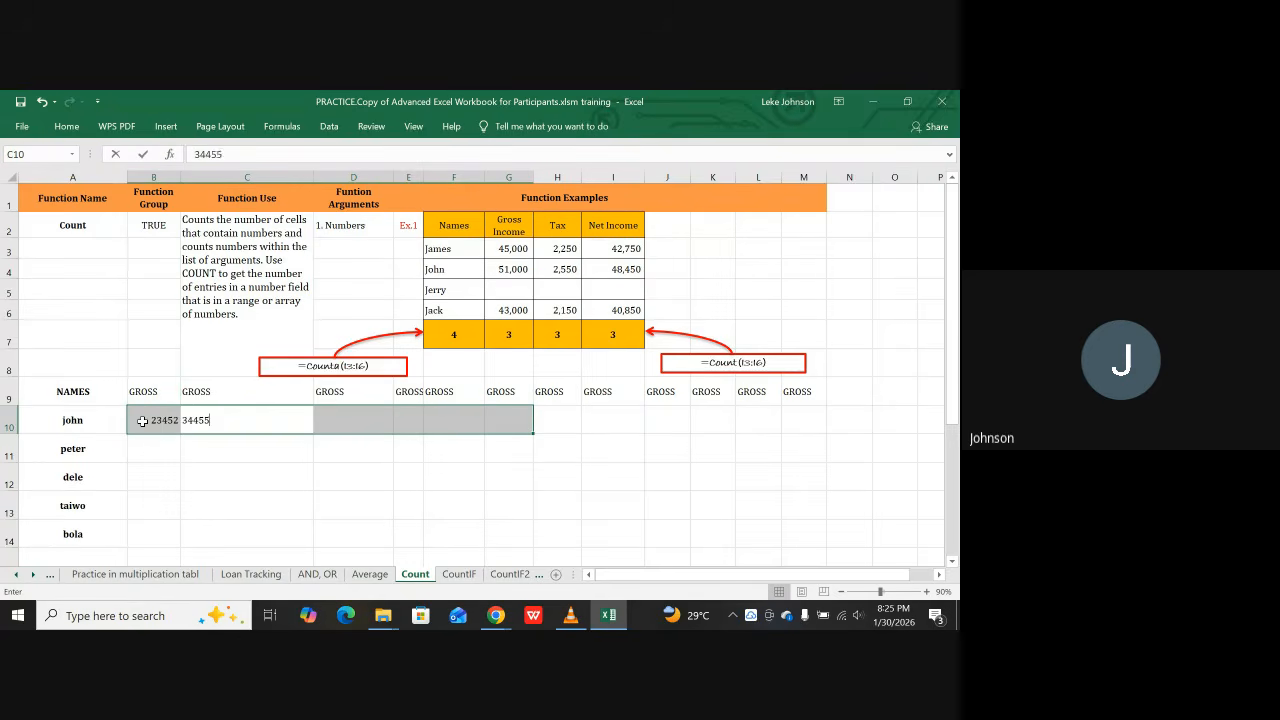
key("Tab")
type("33455")
key("Tab")
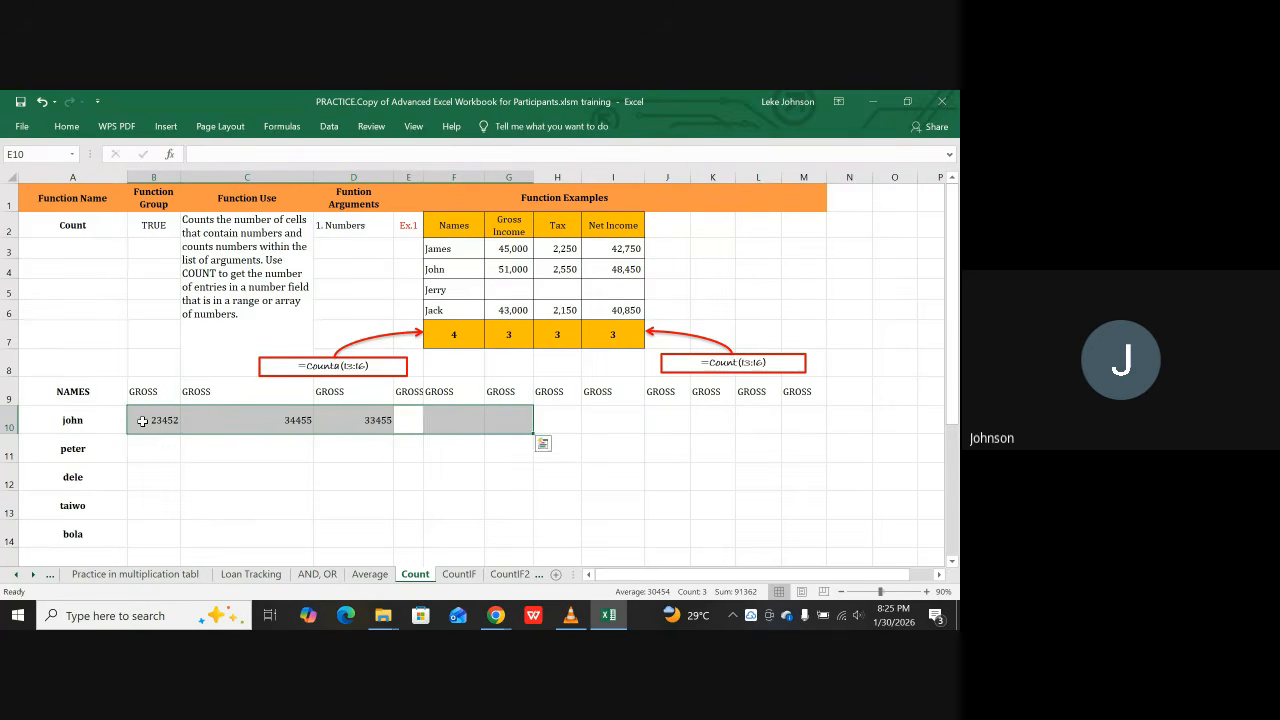
type("33344")
key("Tab")
type("6666")
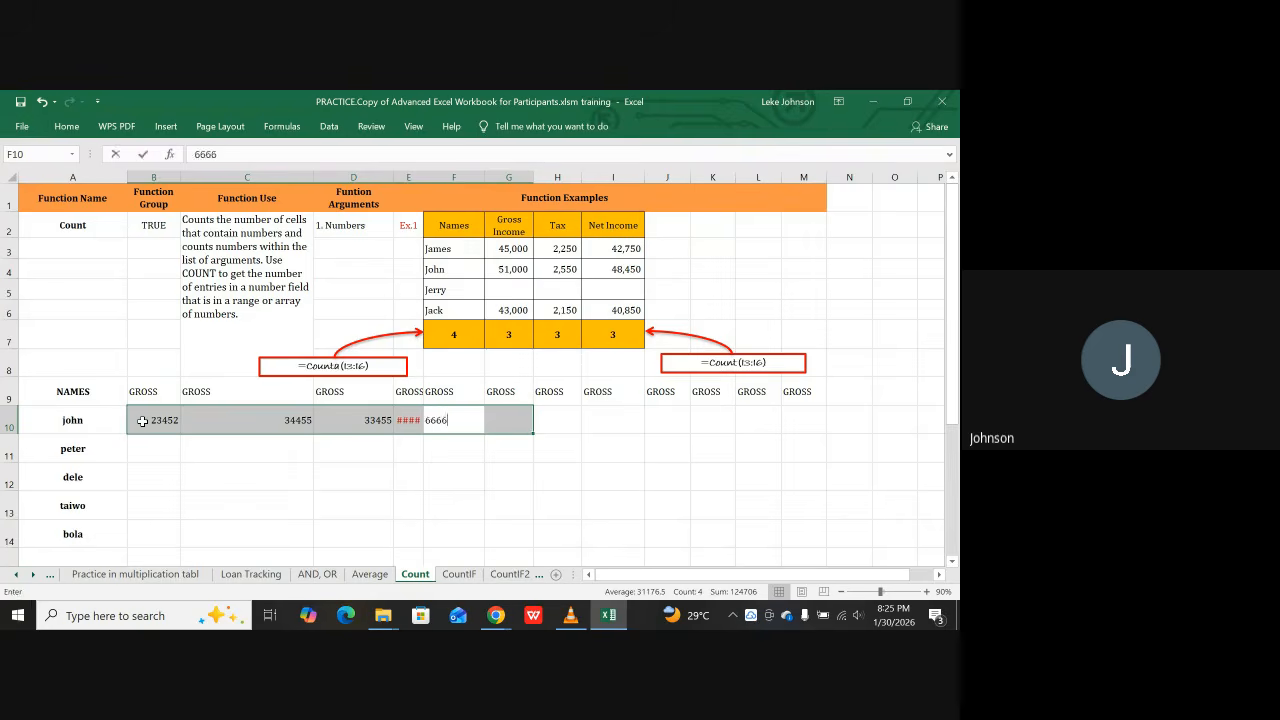
key("Tab")
type("777788")
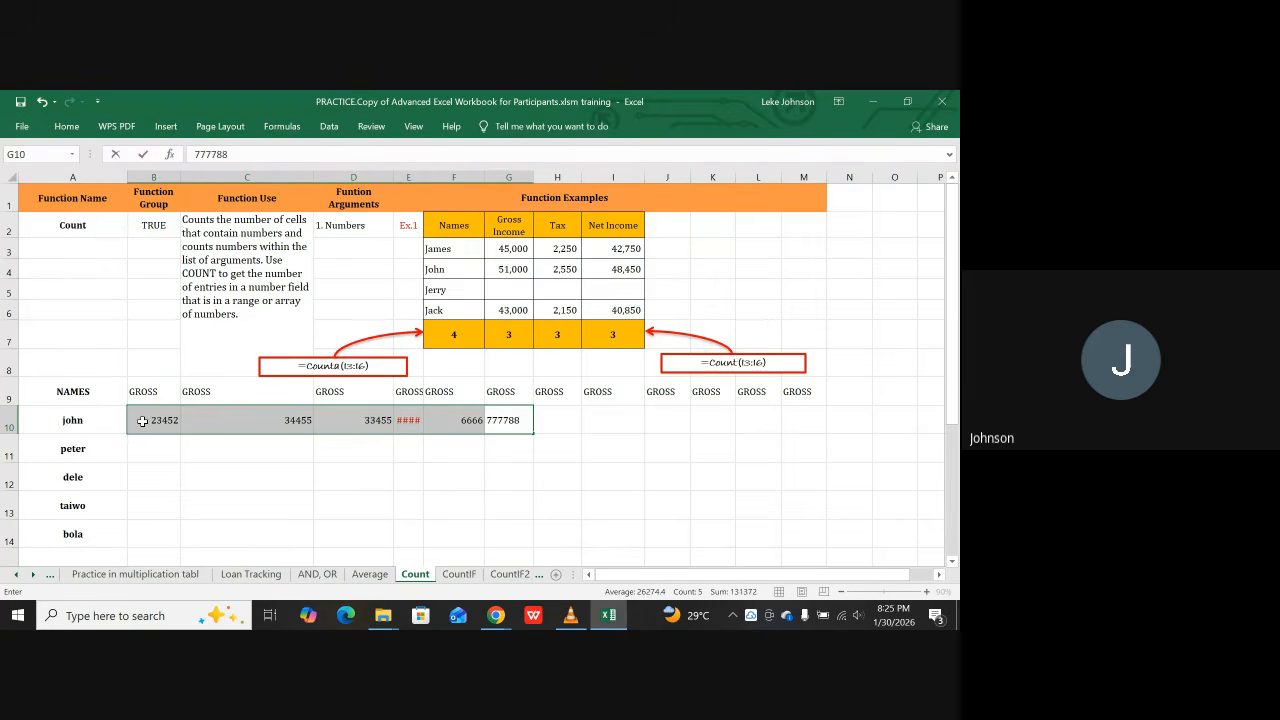
key("Return")
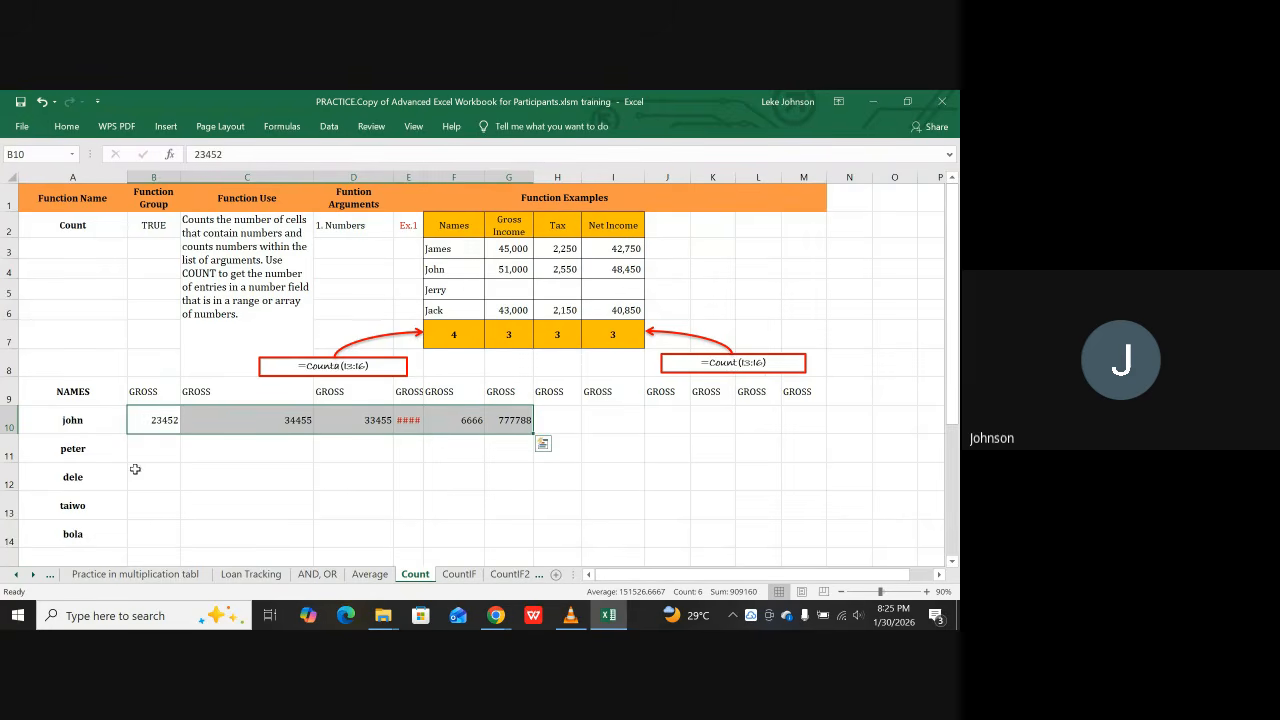
Step: Select B11:M11 in the second person's row and enter 234556, 7778, 5556, 34444 and 2333 in B11:F11
left_click(143, 458)
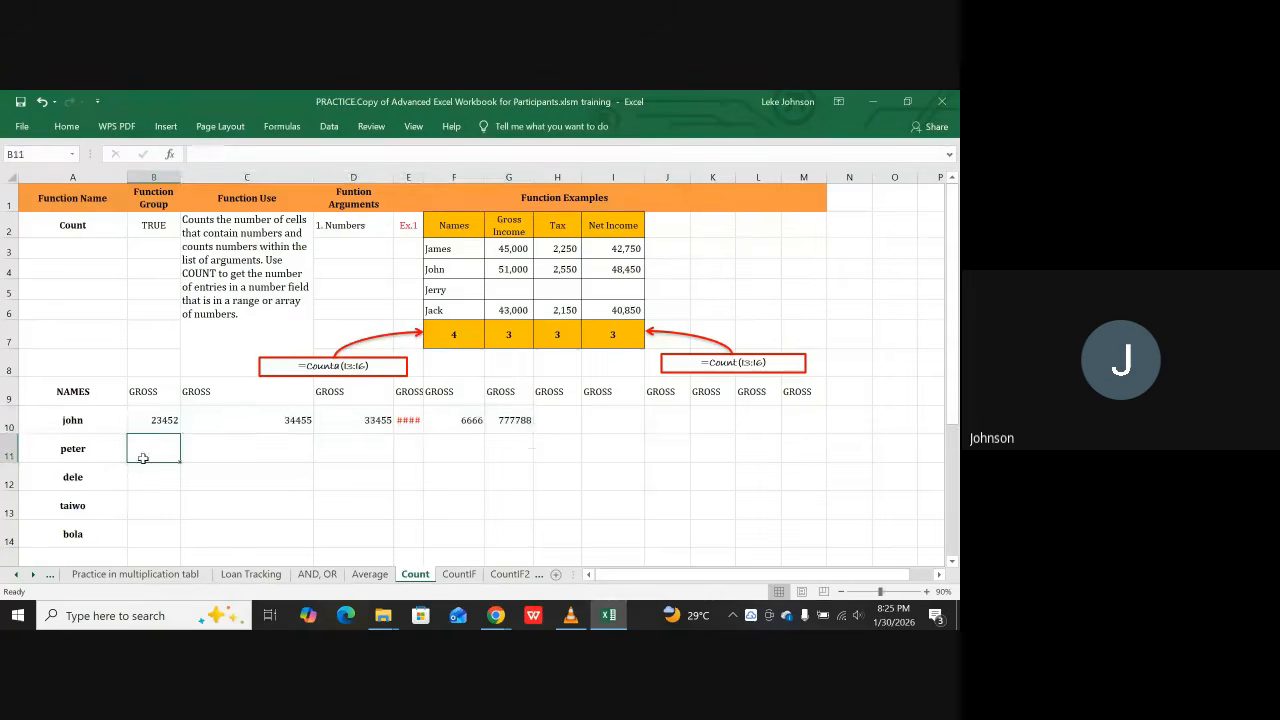
key("shift+Right")
key("shift+Right")
key("shift+Right")
key("shift+Right")
key("shift+Right")
key("shift+Right")
key("shift+Right")
key("shift+Right")
key("shift+Right")
key("shift+Right")
key("shift+Right")
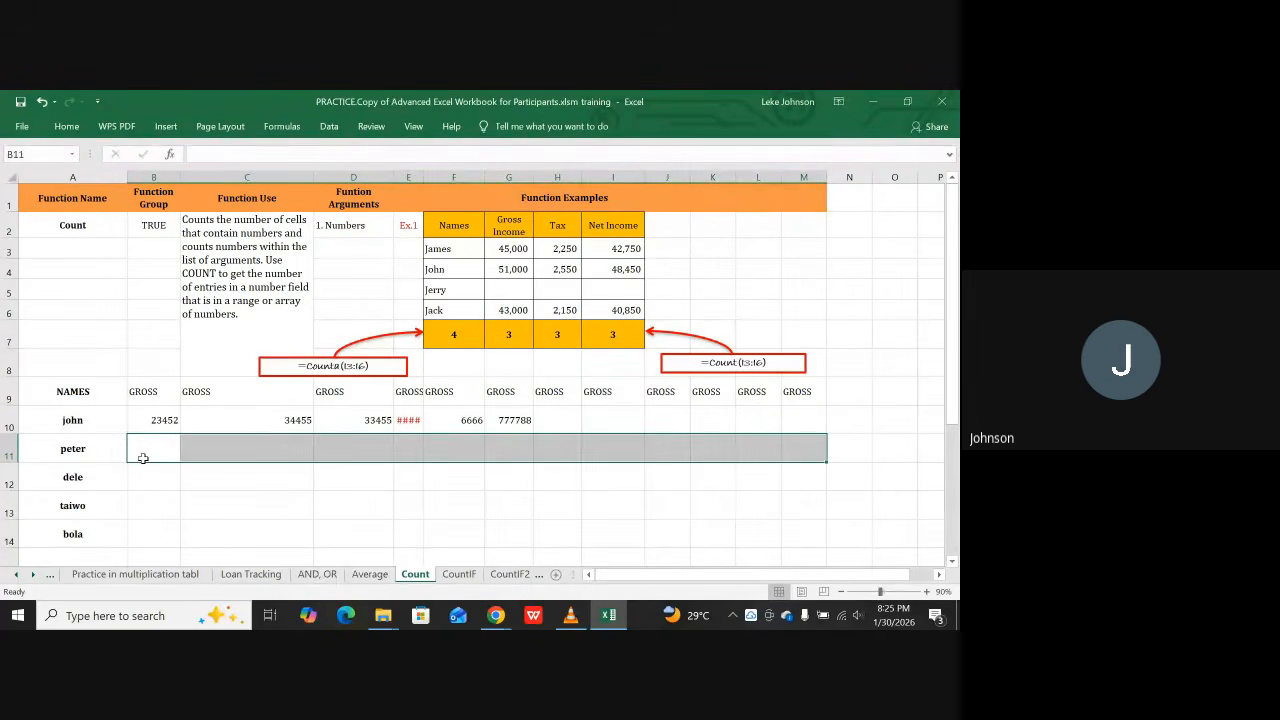
type("234556")
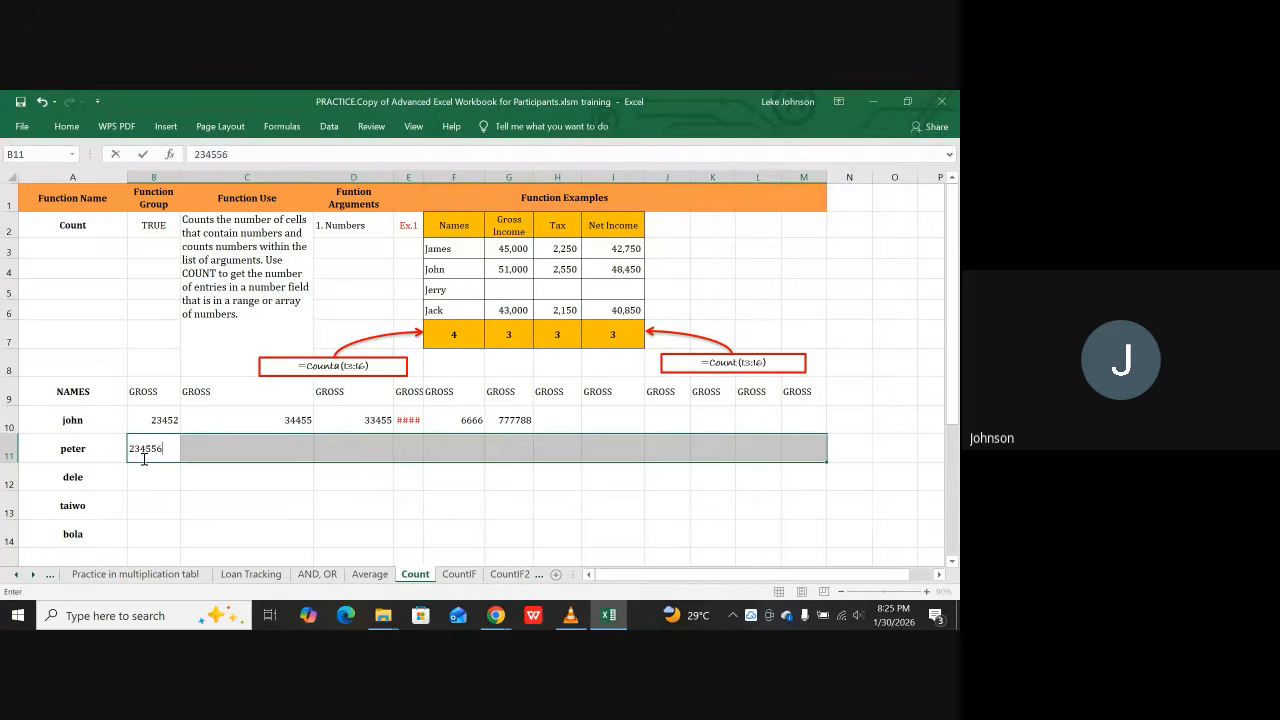
key("Tab")
type("7778")
key("Return")
type("5556")
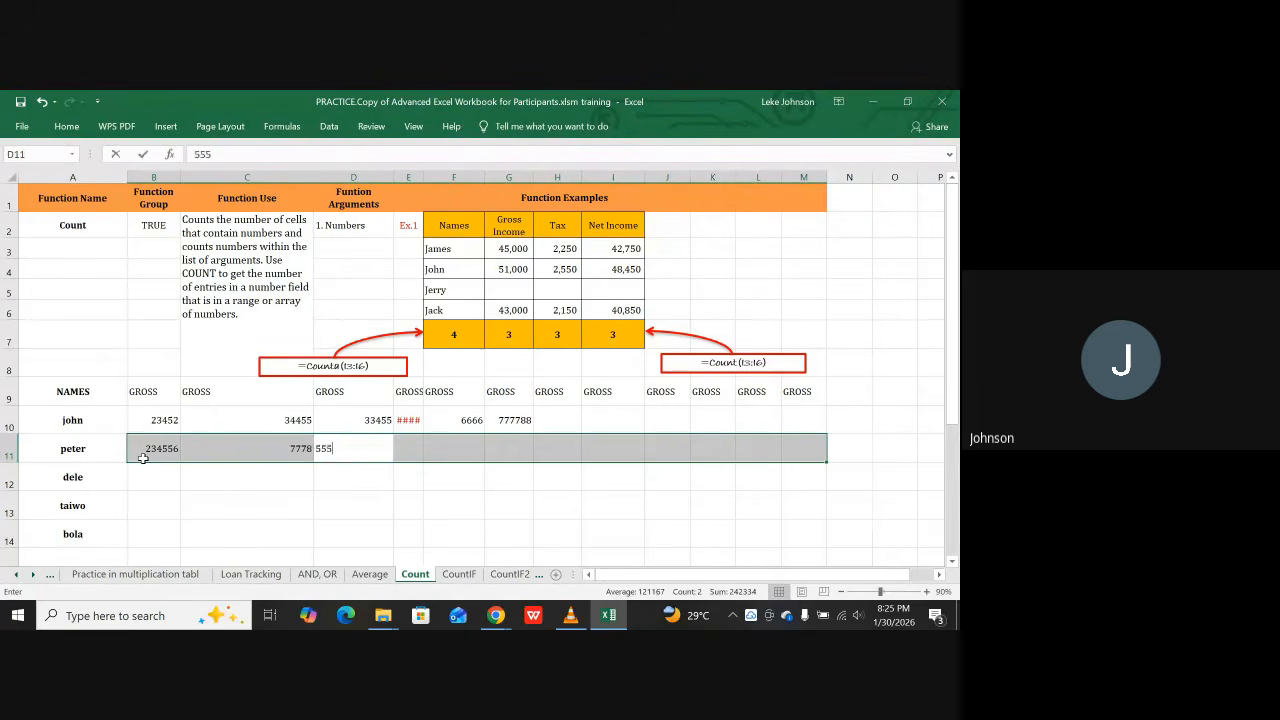
key("Return")
type("34444")
key("Return")
type("2333")
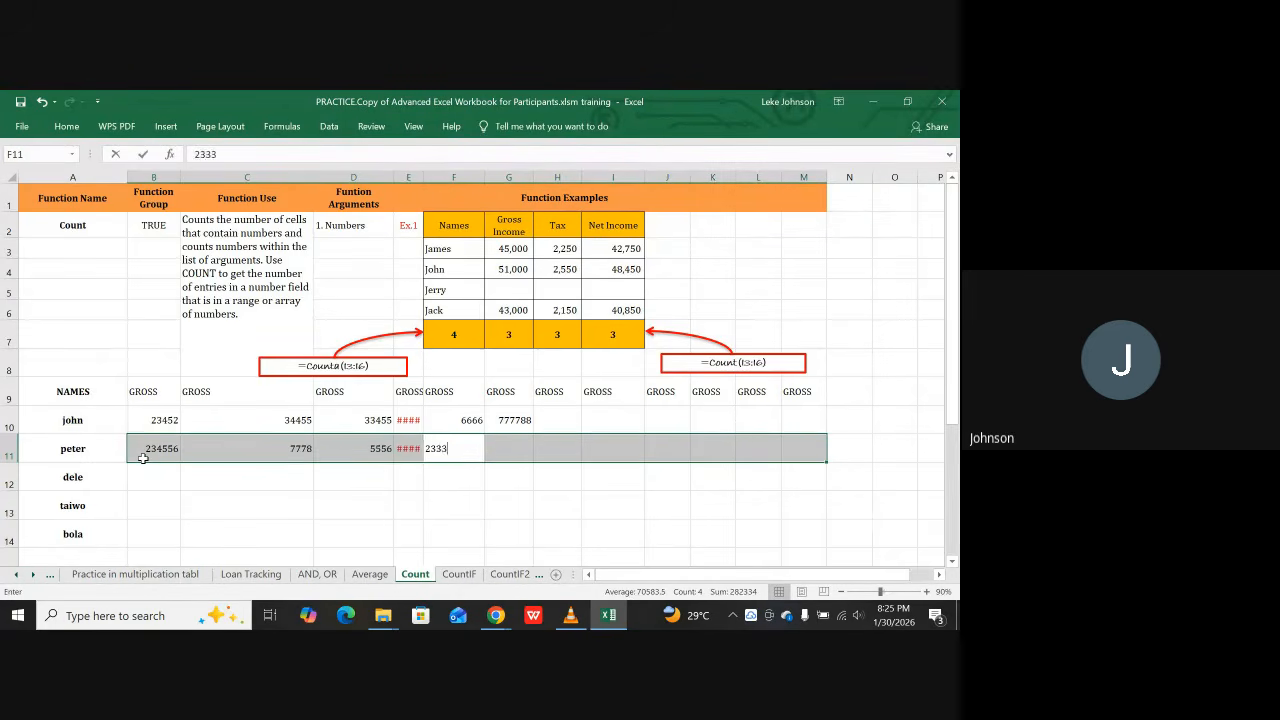
key("Tab")
Step: Enter 556, 7788 and 9900 in G11:I11, leave J11 blank, and enter 67788, 555565 and 33444 in K11:M11
type("556")
key("Tab")
type("7788")
key("Tab")
type("9900")
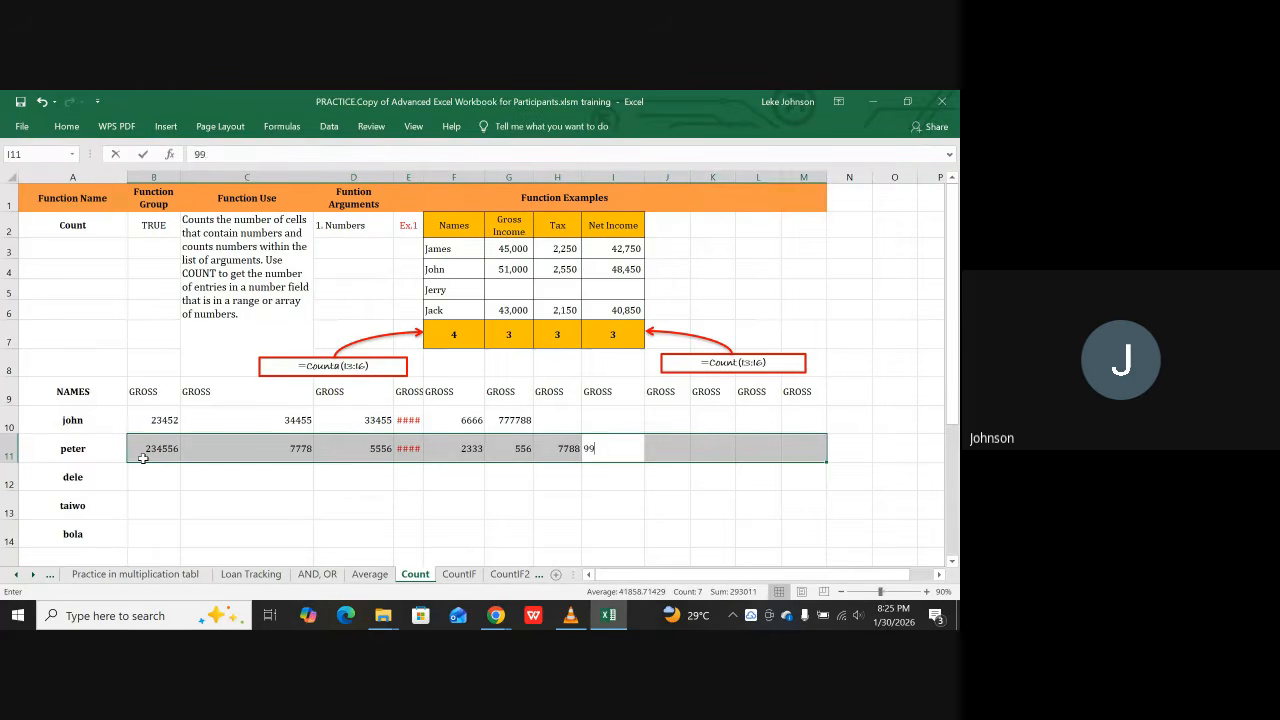
key("Tab")
type("---")
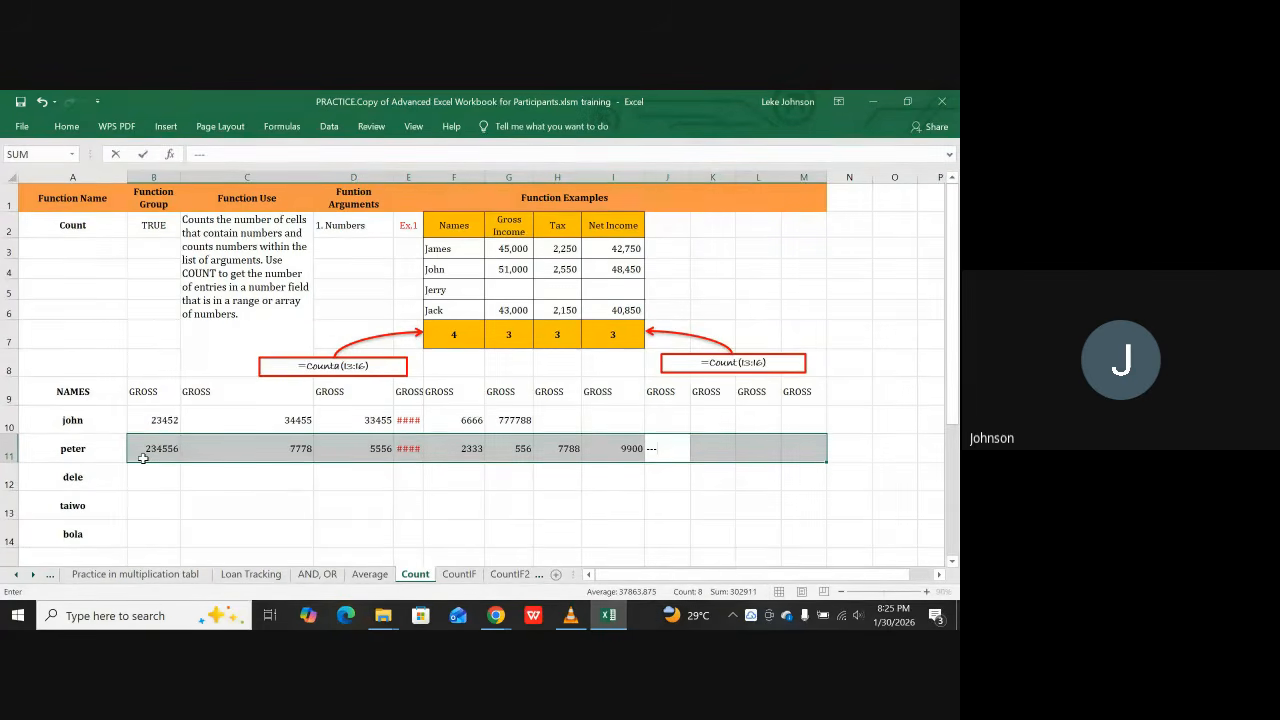
key("Escape")
key("Tab")
type("67788")
key("Tab")
type("555565")
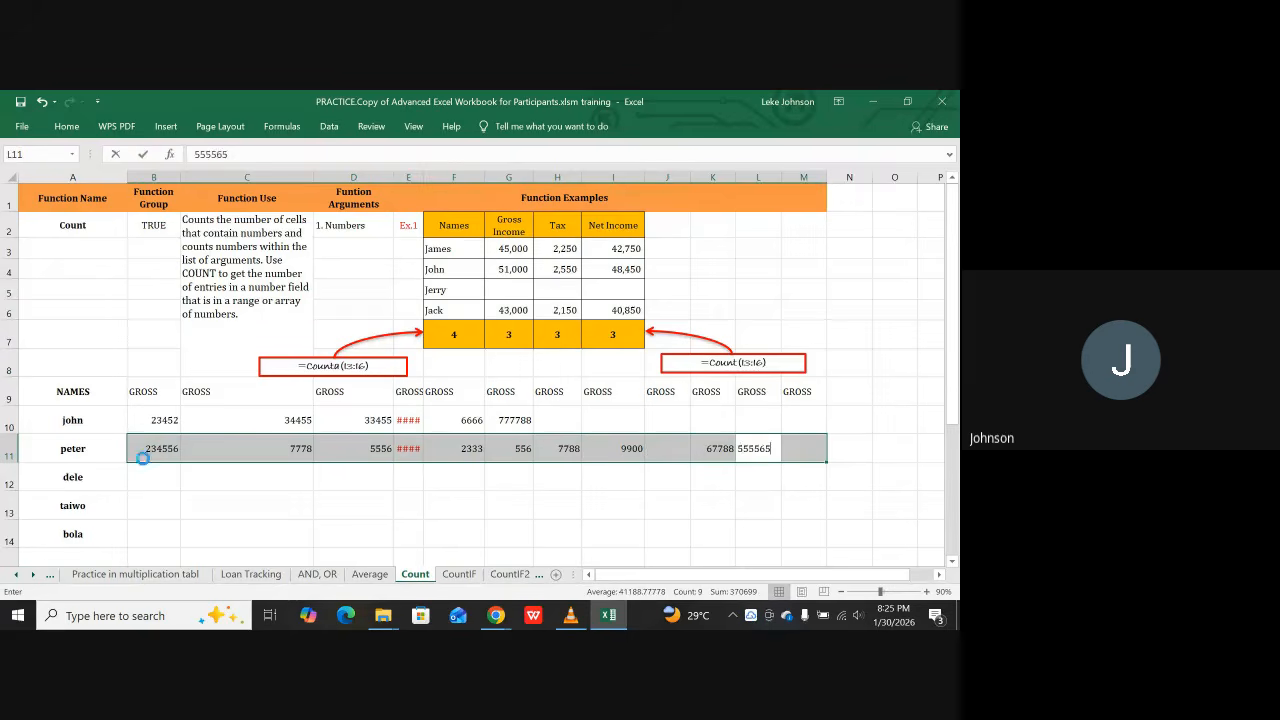
key("Tab")
type("33444")
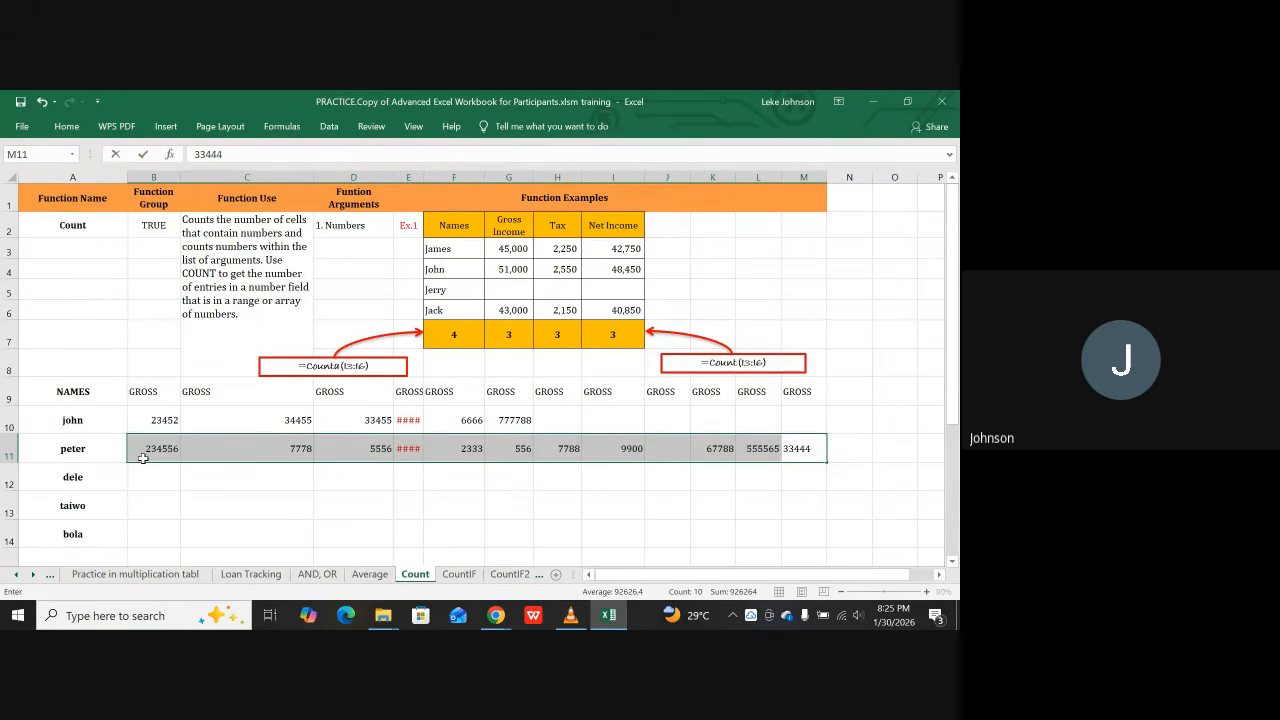
Step: Enter 2345 in B12 for the third person, and 22444 and 3445 in B13:C13 for the fourth
left_click(134, 484)
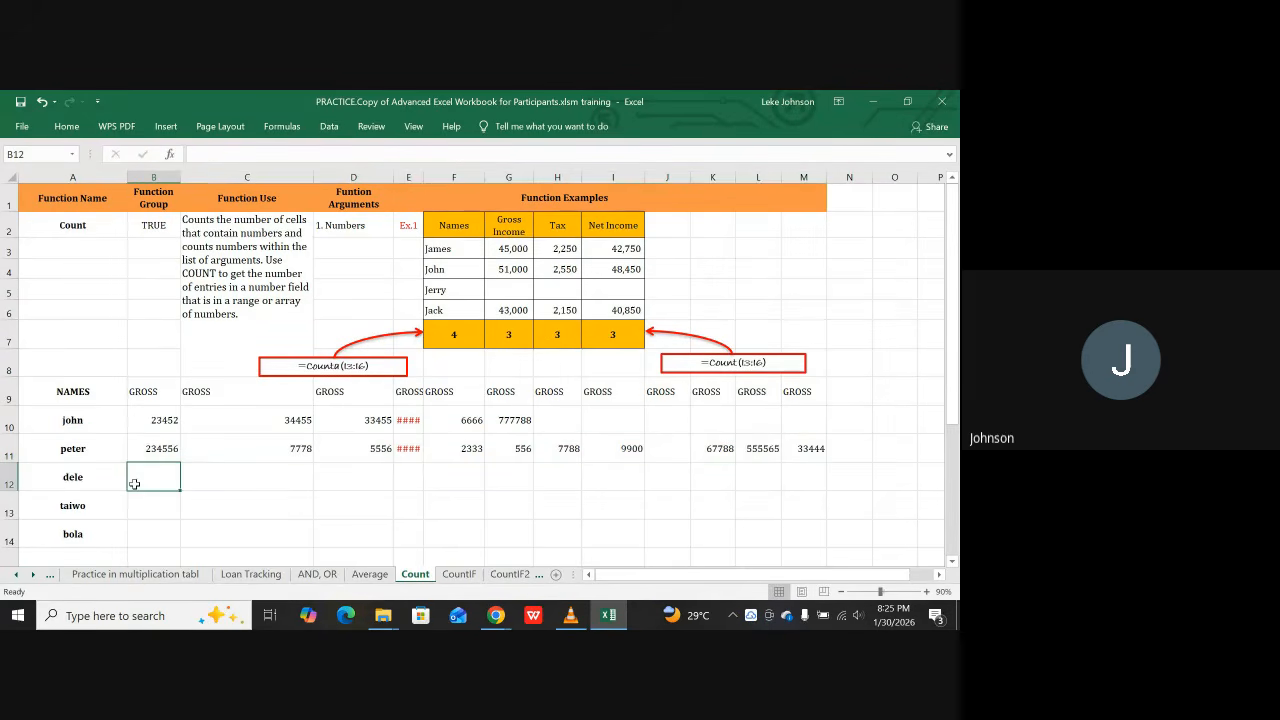
type("2345")
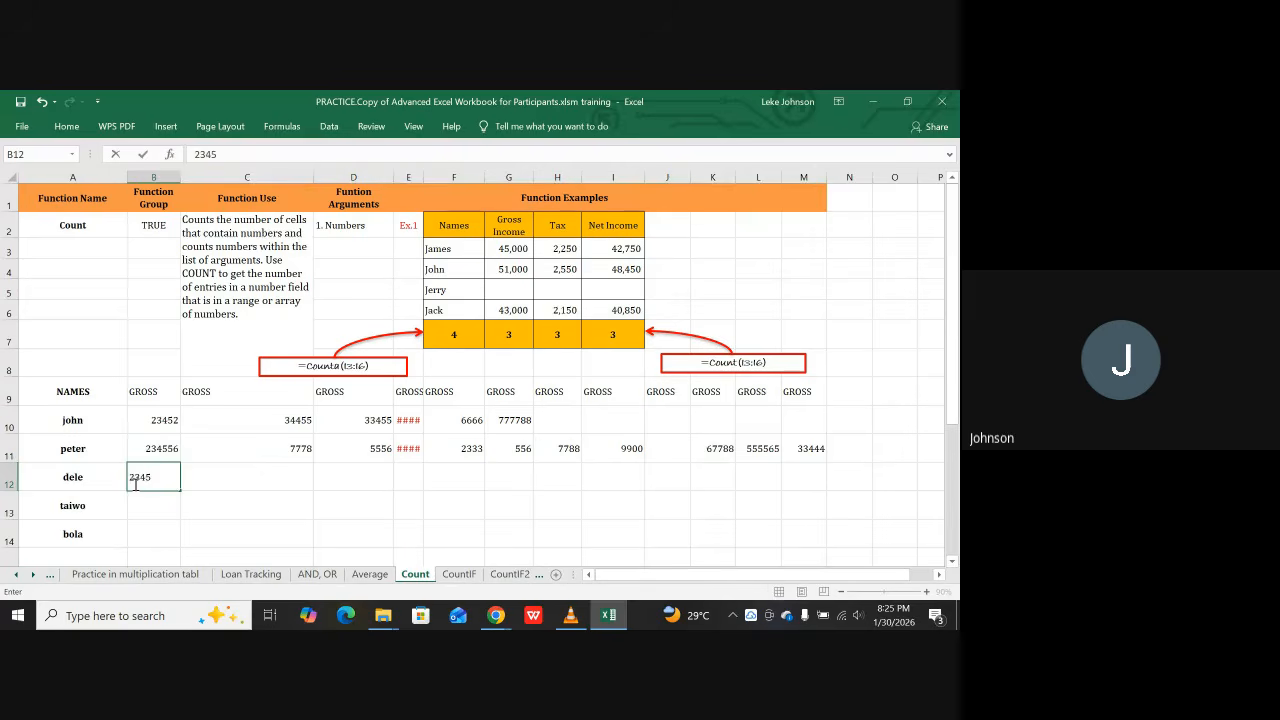
key("Return")
type("22444")
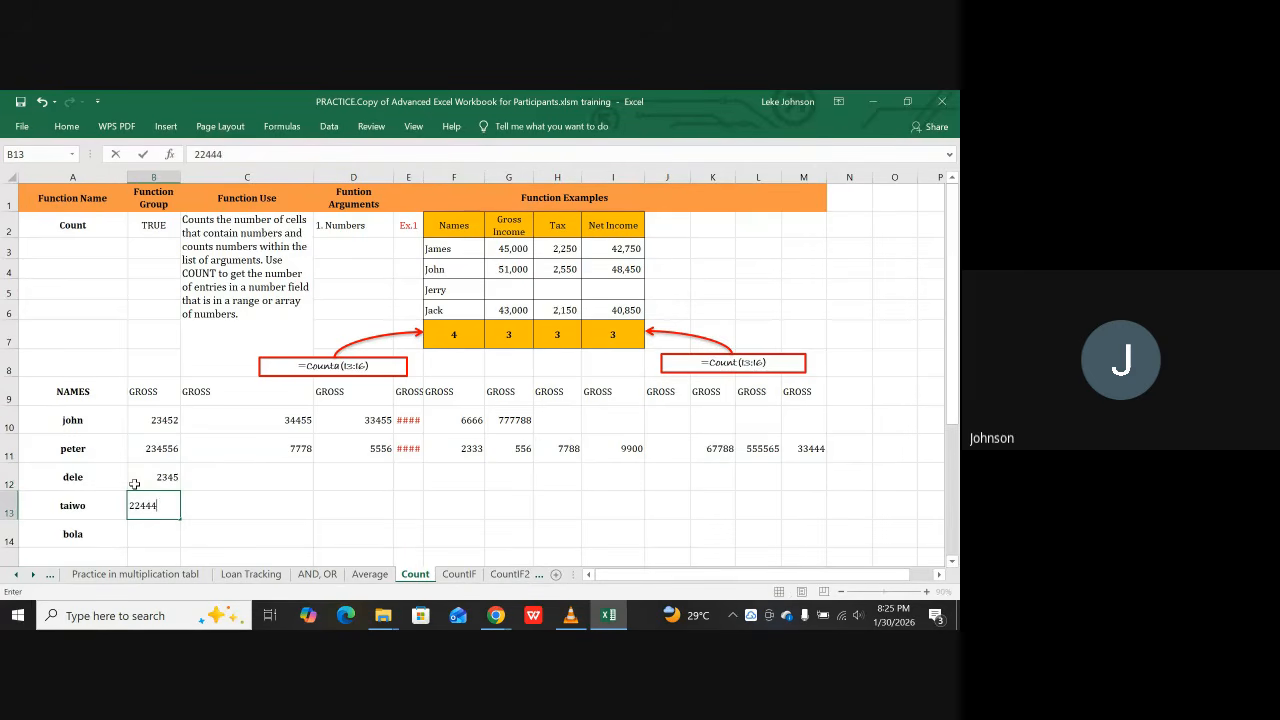
key("Tab")
type("3445")
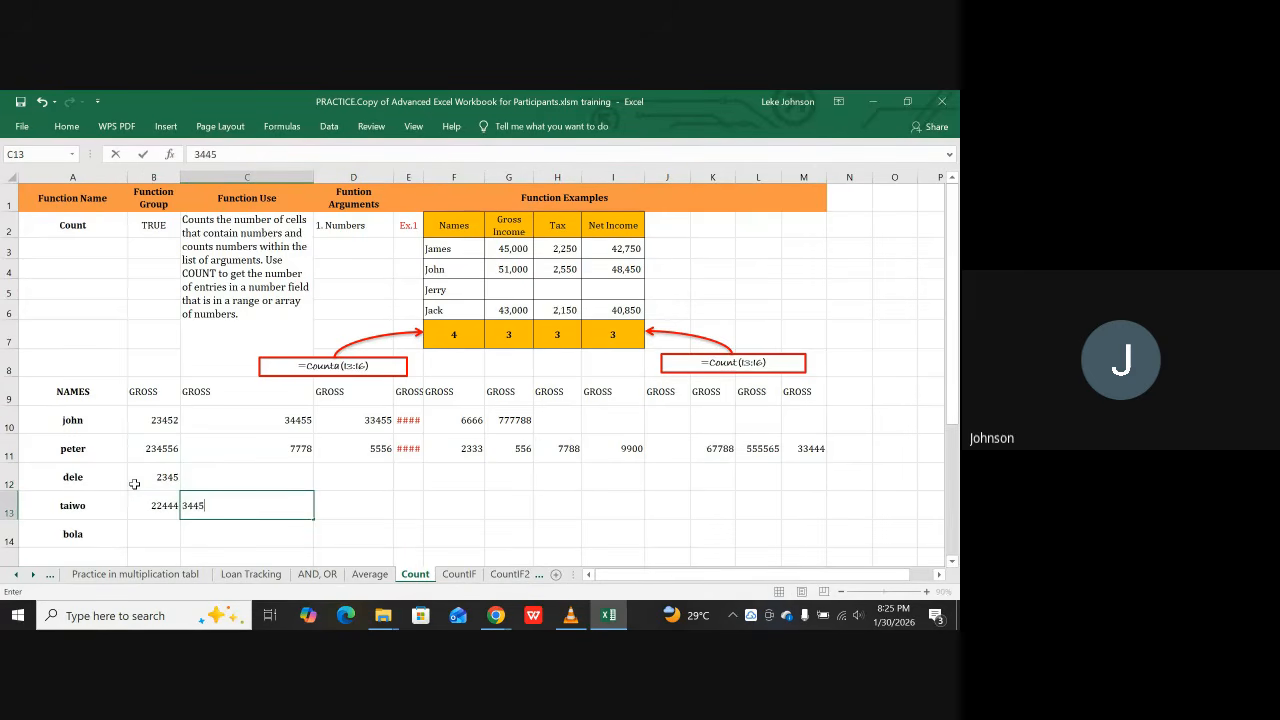
key("Return")
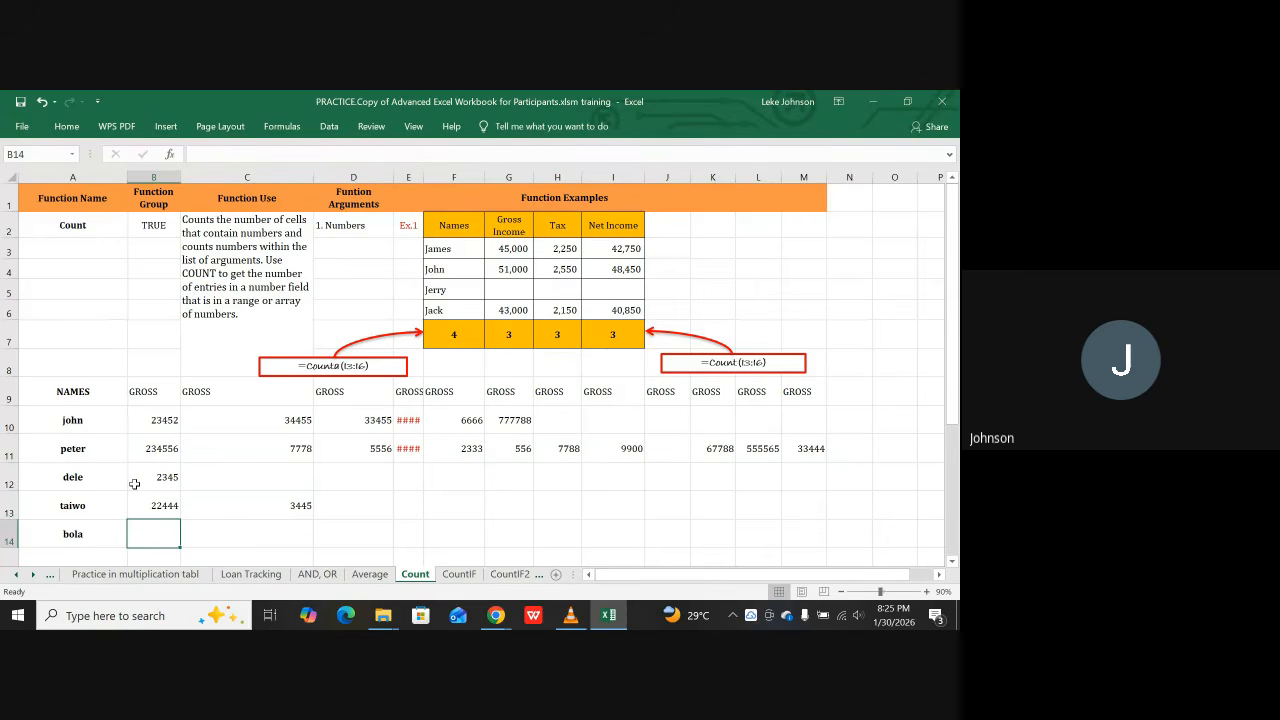
Step: Select B14:H14 in the fifth person's row and enter 234356, 55677, 455636 and 44556 in B14:E14
key("shift+Right")
key("shift+Right")
key("shift+Right")
key("shift+Right")
key("shift+Right")
key("shift+Right")
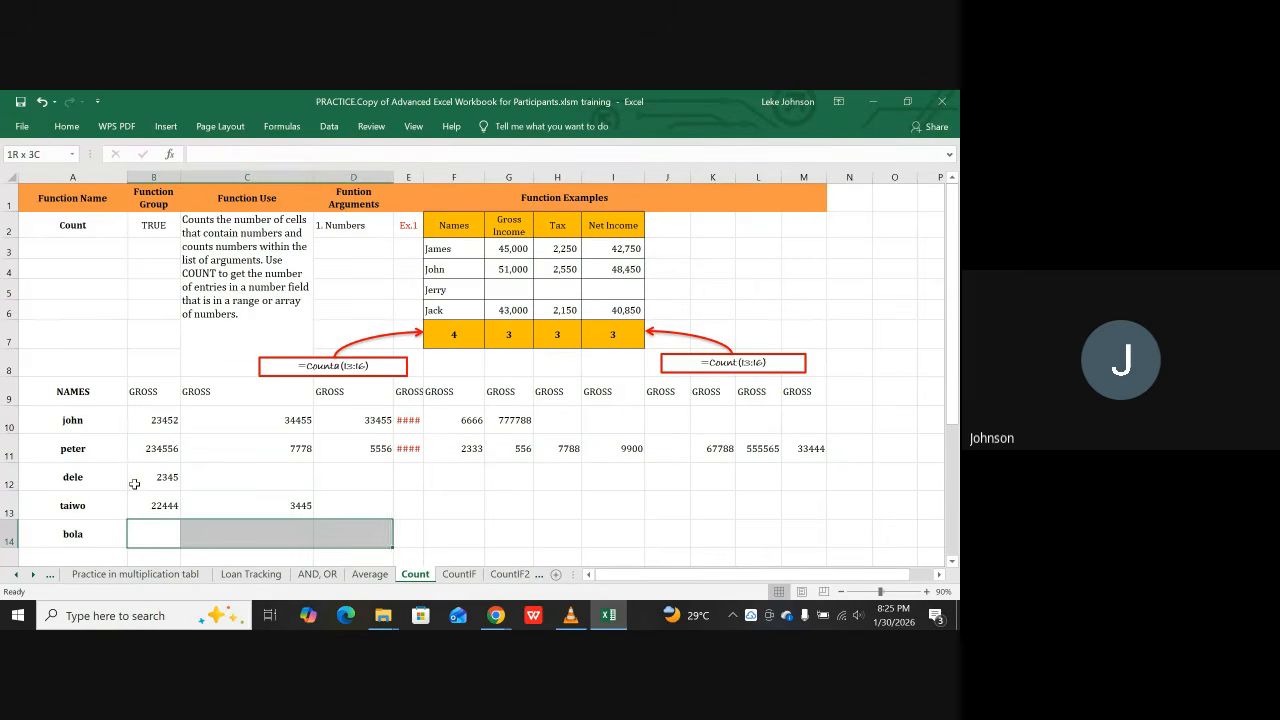
type("234356")
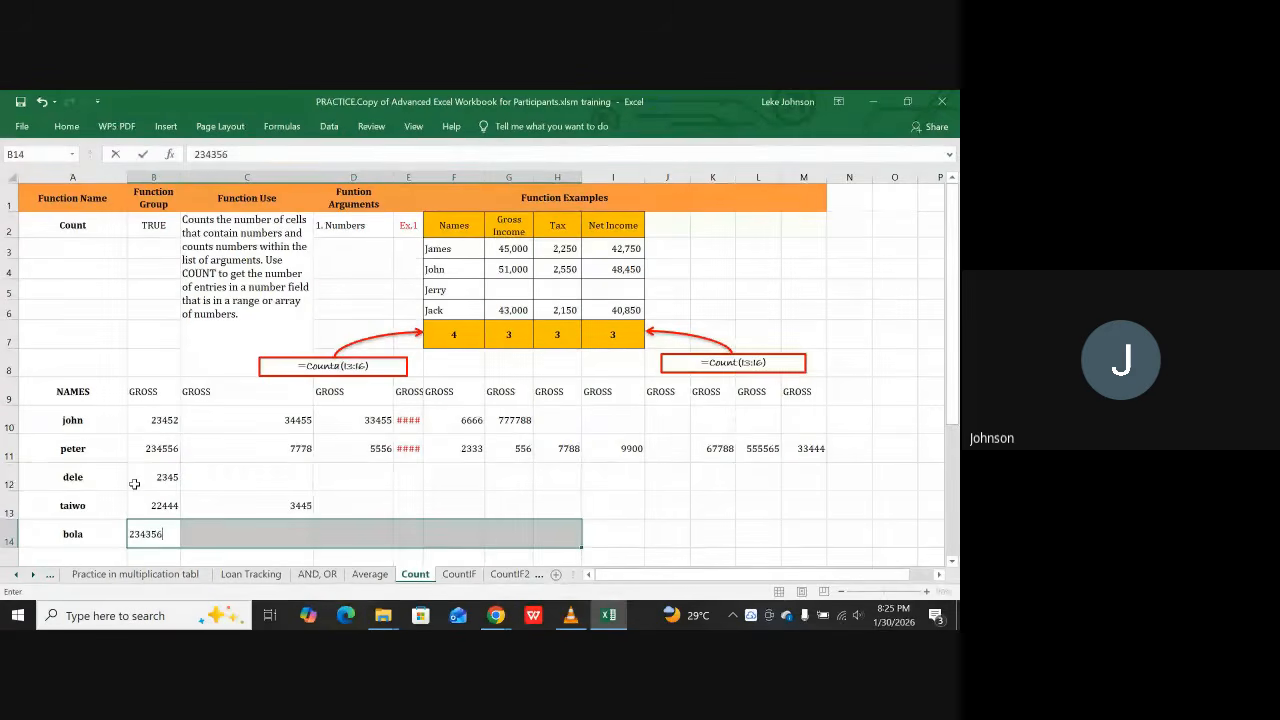
key("Return")
type("55677")
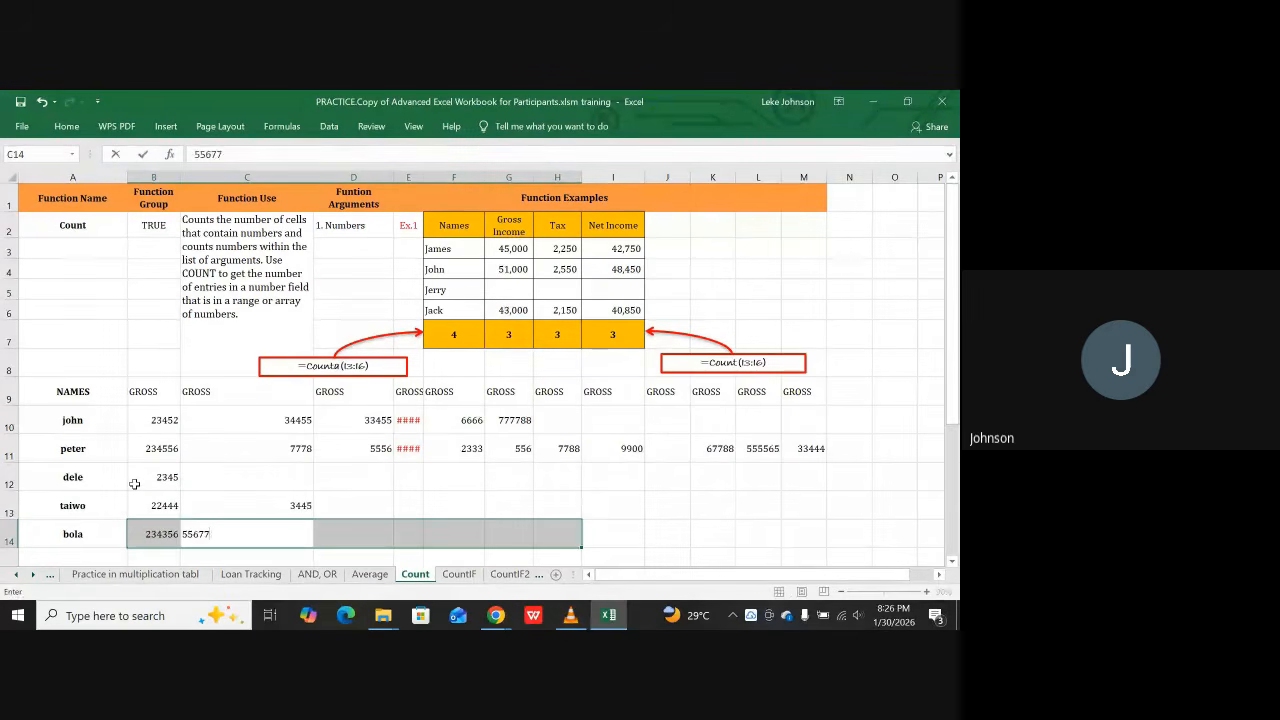
key("Return")
type("455636")
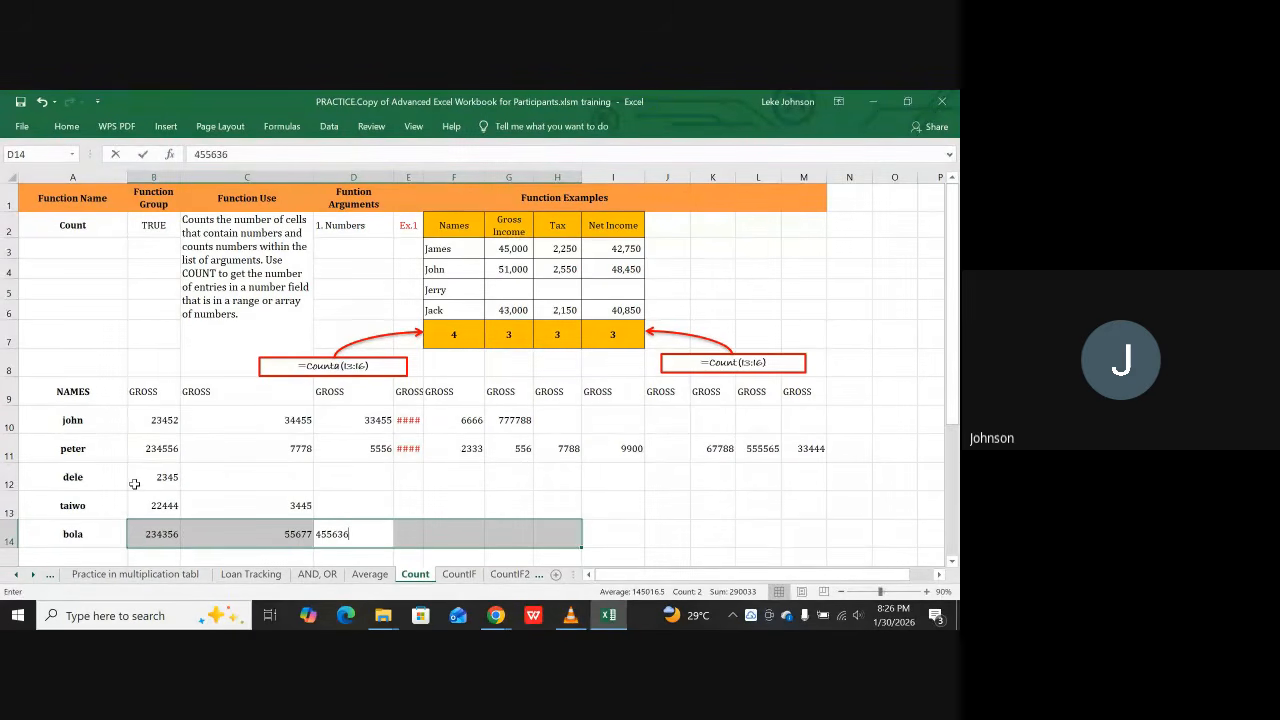
key("Return")
type("44556")
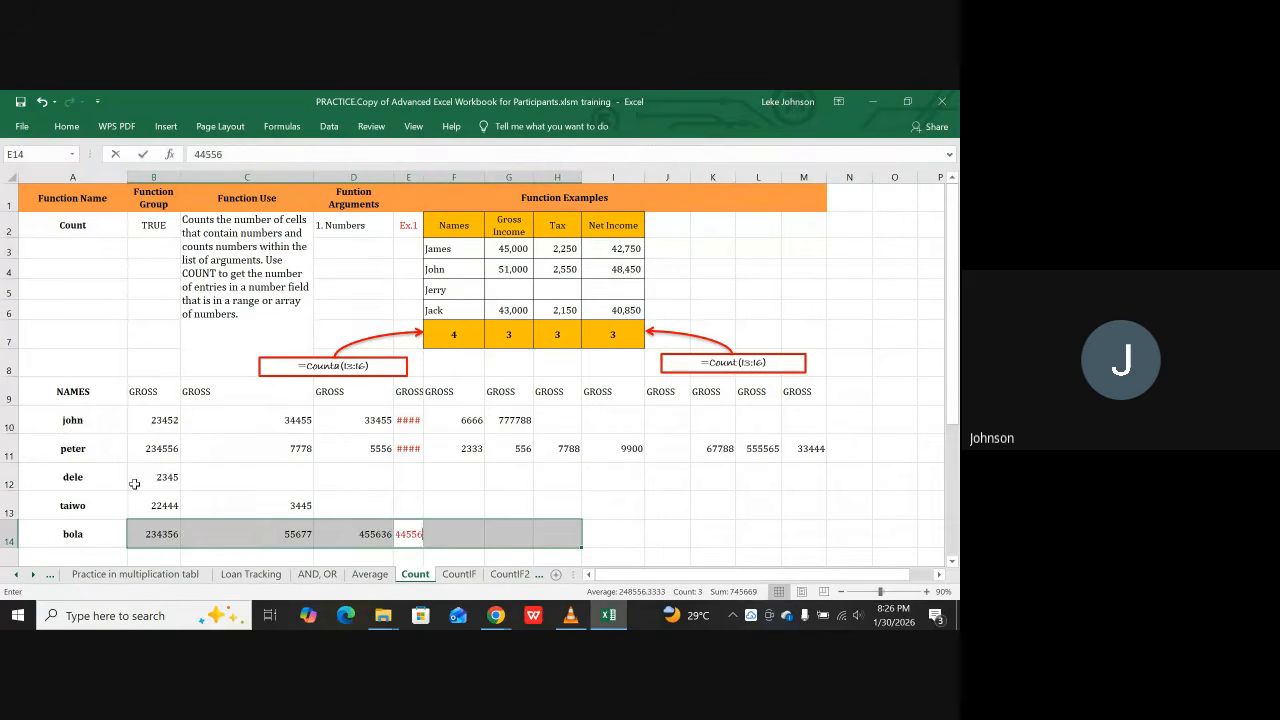
key("Return")
Step: Enter 33445, 7788 and 45566 in F14:H14 of the fifth person's row
type("33445")
key("Return")
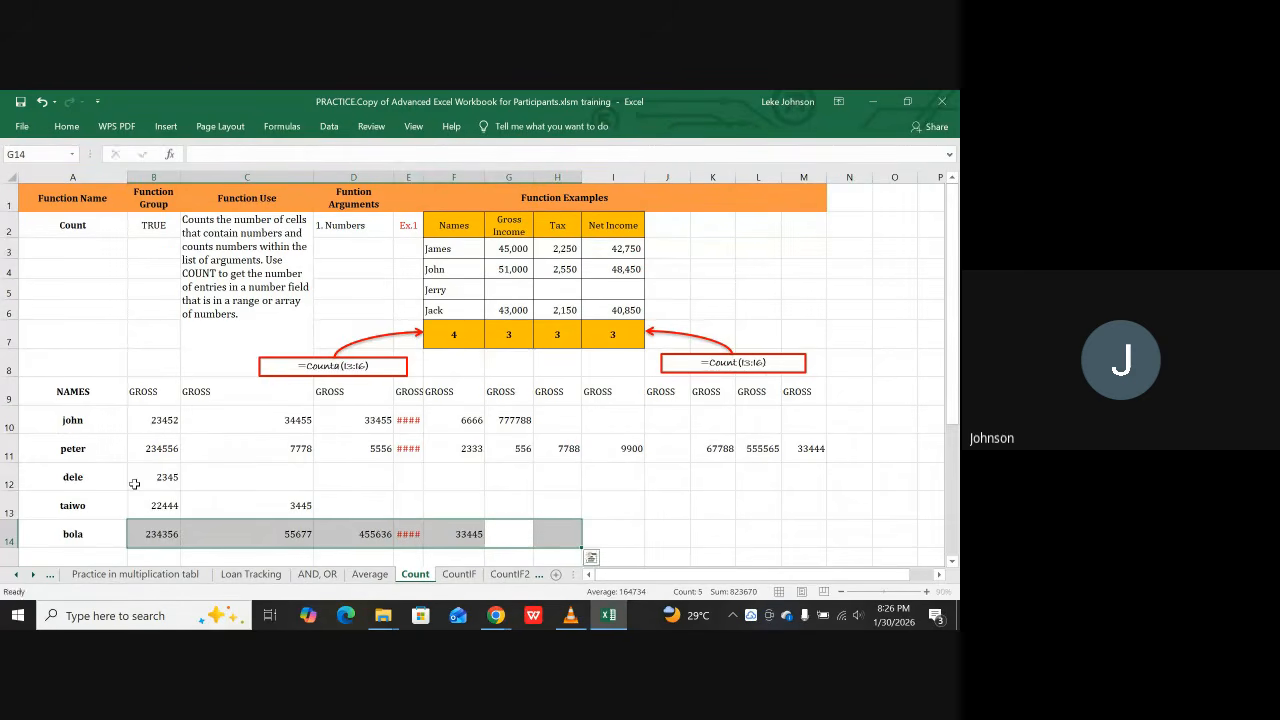
type("7788")
key("Return")
type("45566")
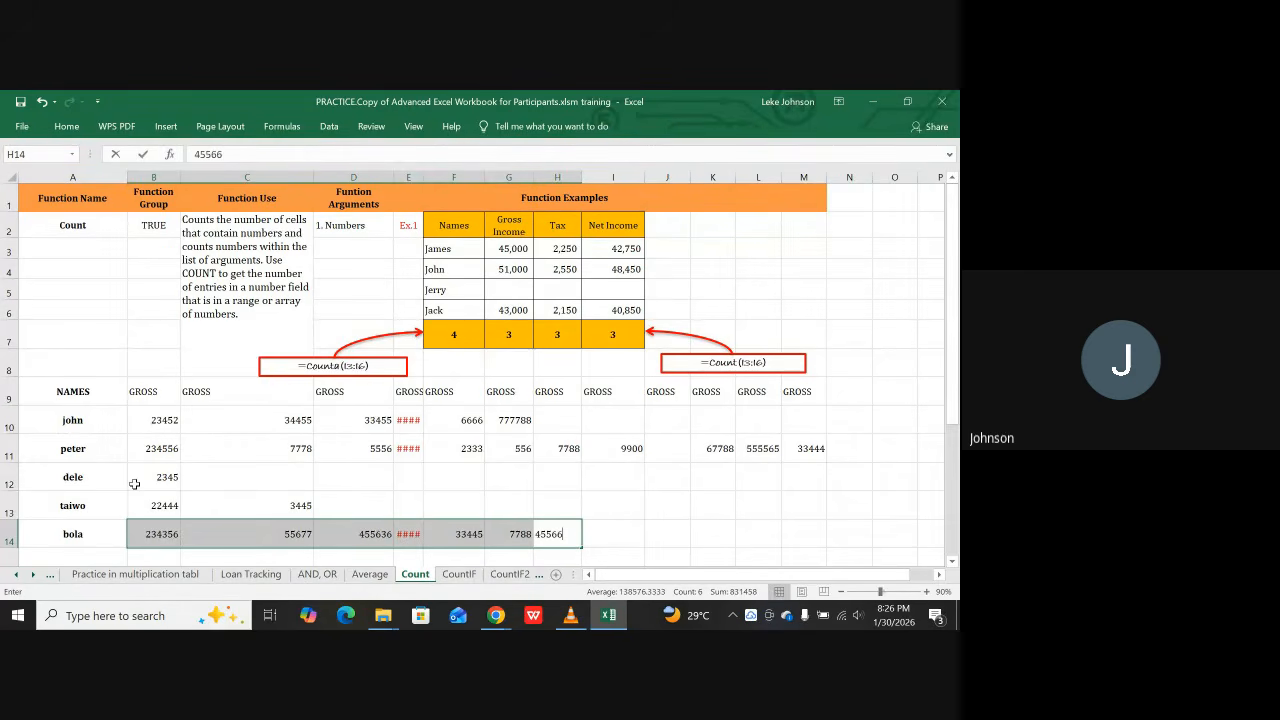
key("Right")
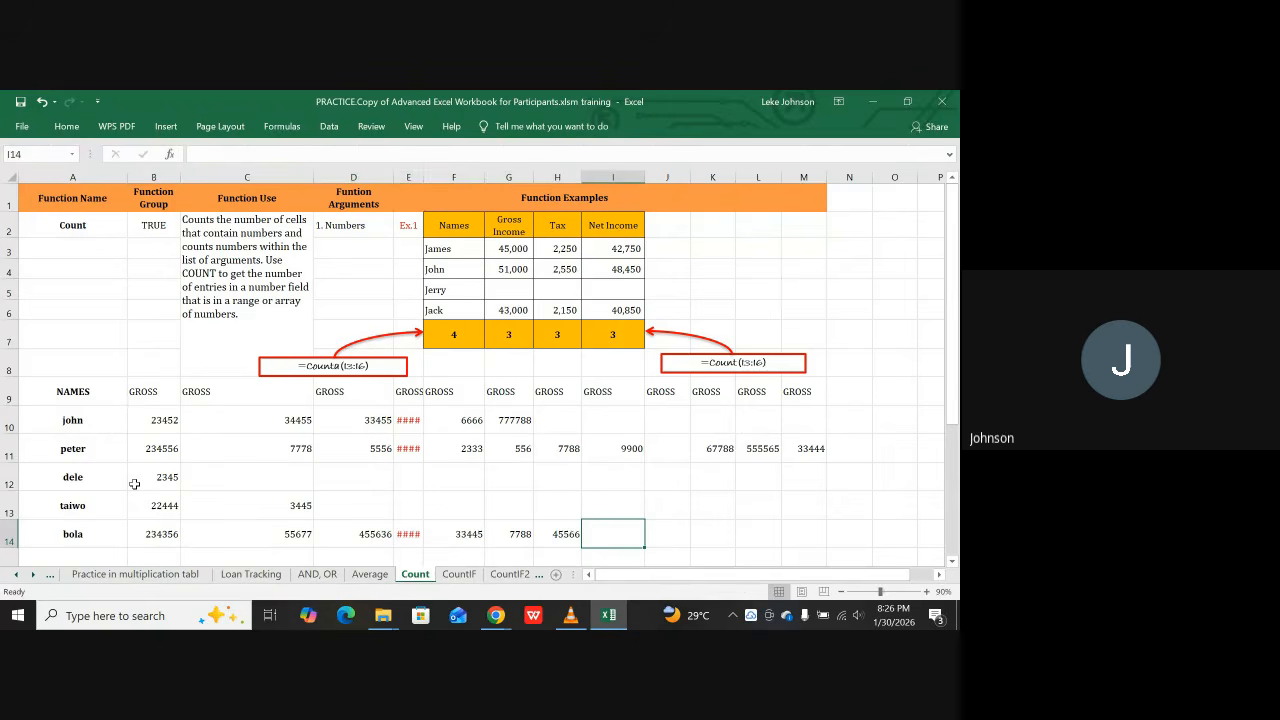
Step: Add the header "total" in N9, after the last GROSS column
key("Right")
key("Right")
key("Right")
key("Right")
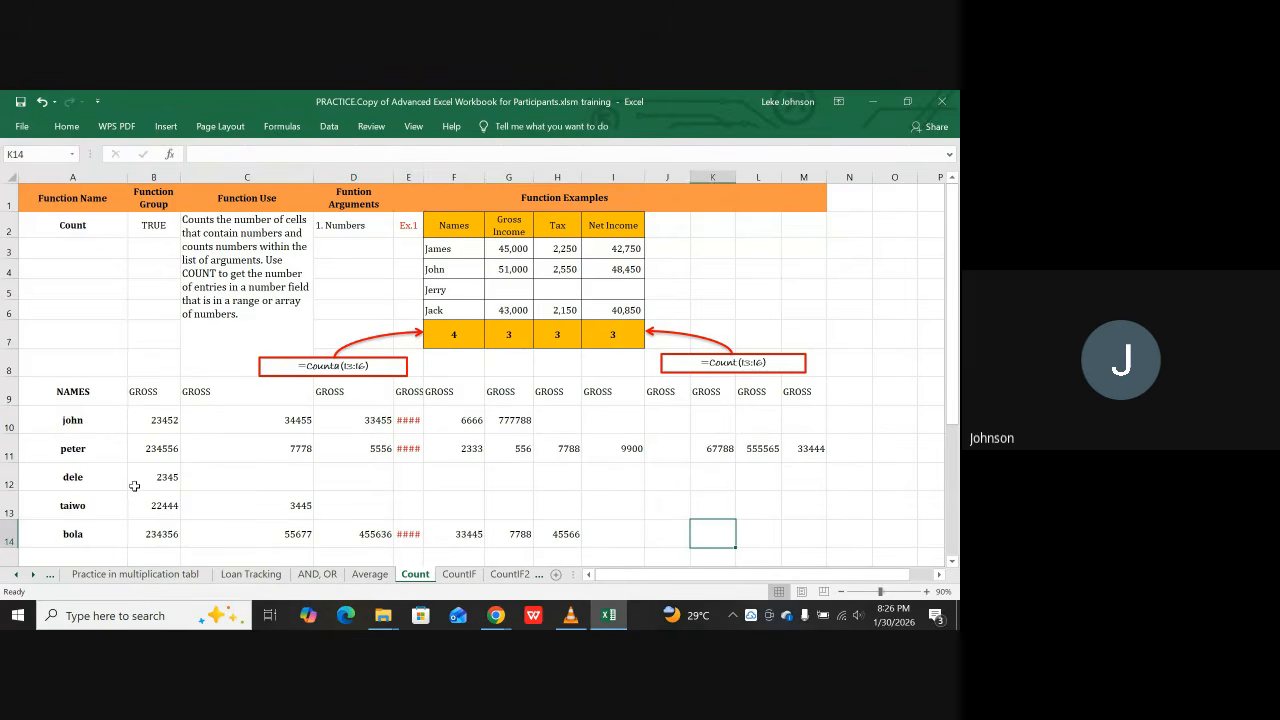
key("Right")
key("Right")
key("Right")
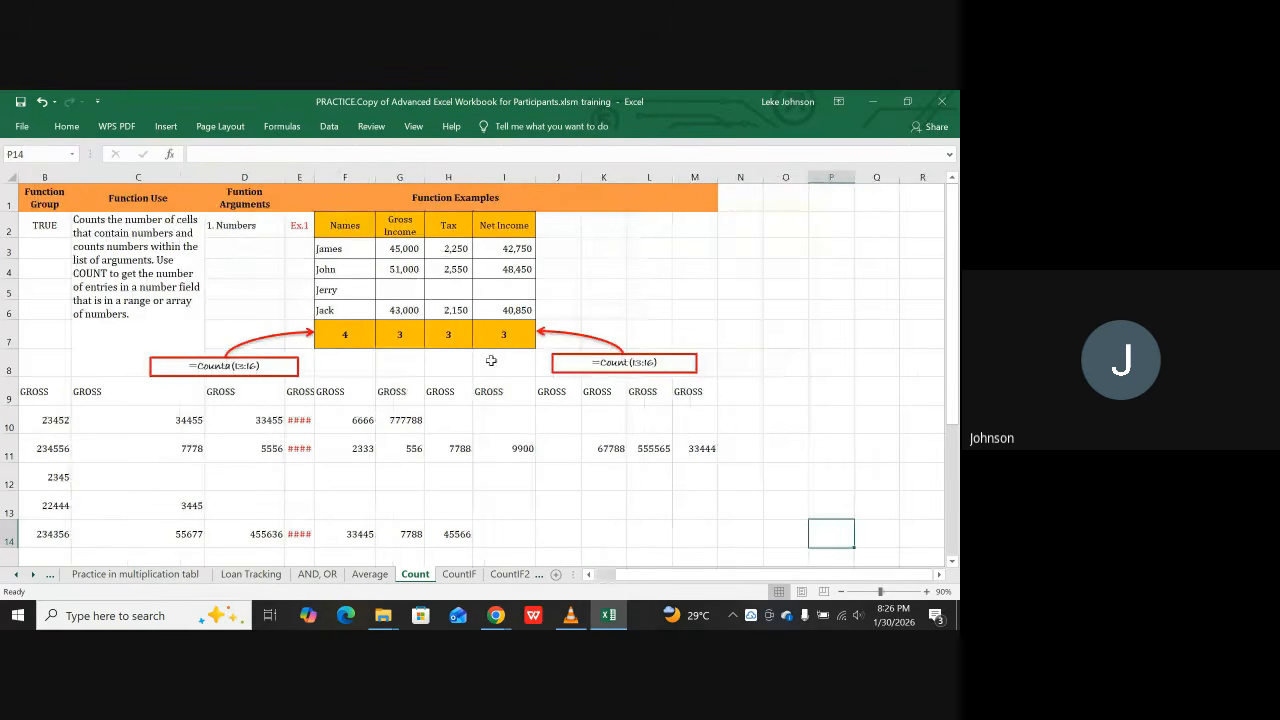
left_click(740, 391)
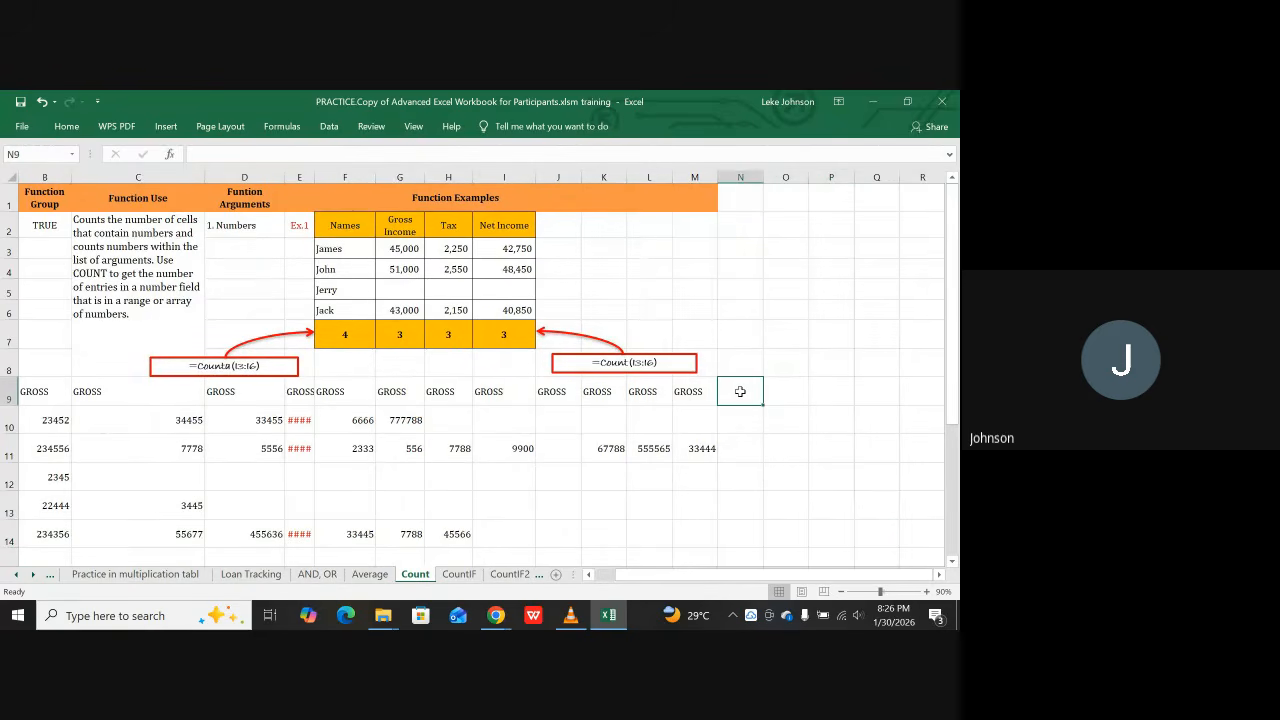
type("to")
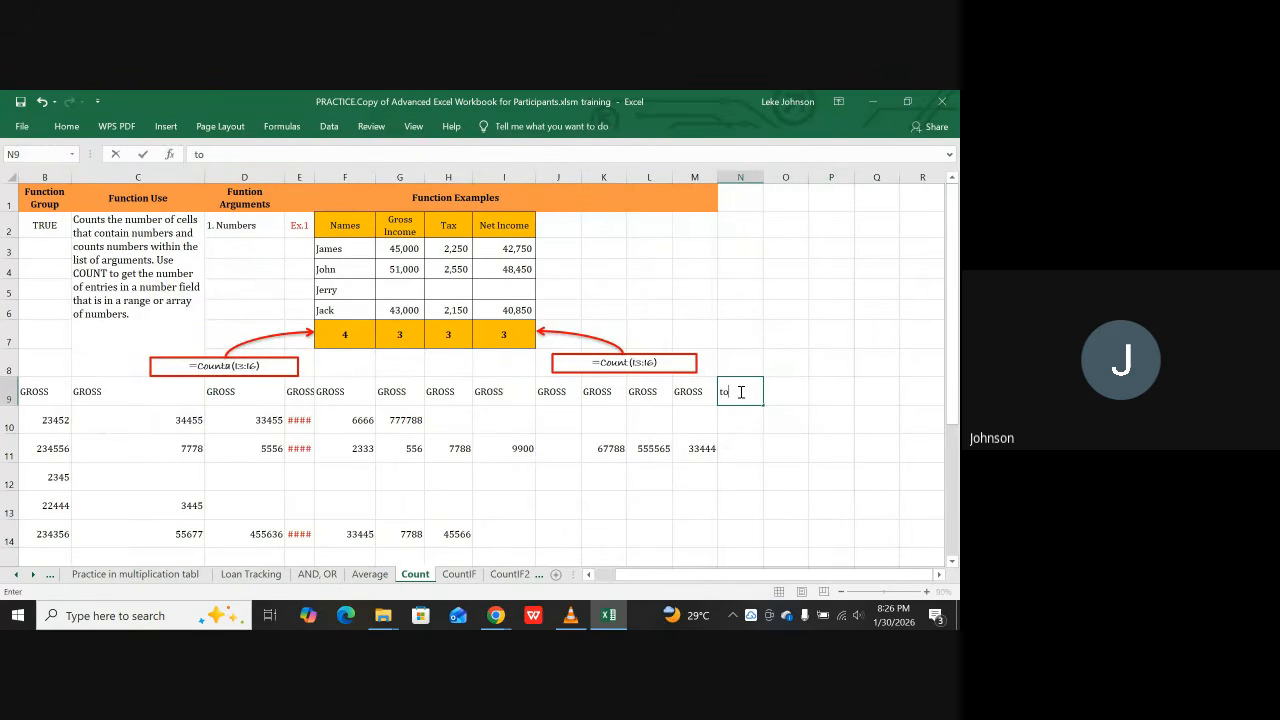
type("tal")
key("Return")
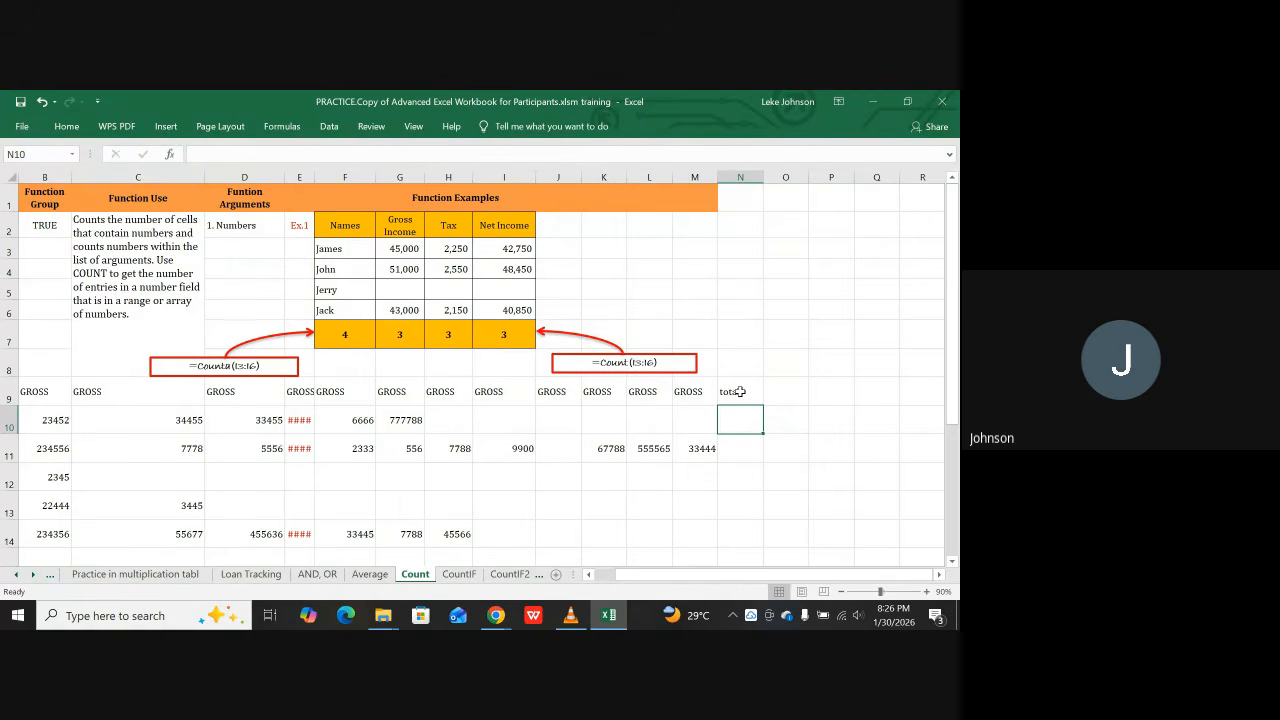
Step: Use AutoSum to total columns B to M for every person in N10:N14
key("shift+Down")
key("shift+Down")
key("shift+Down")
key("shift+Down")
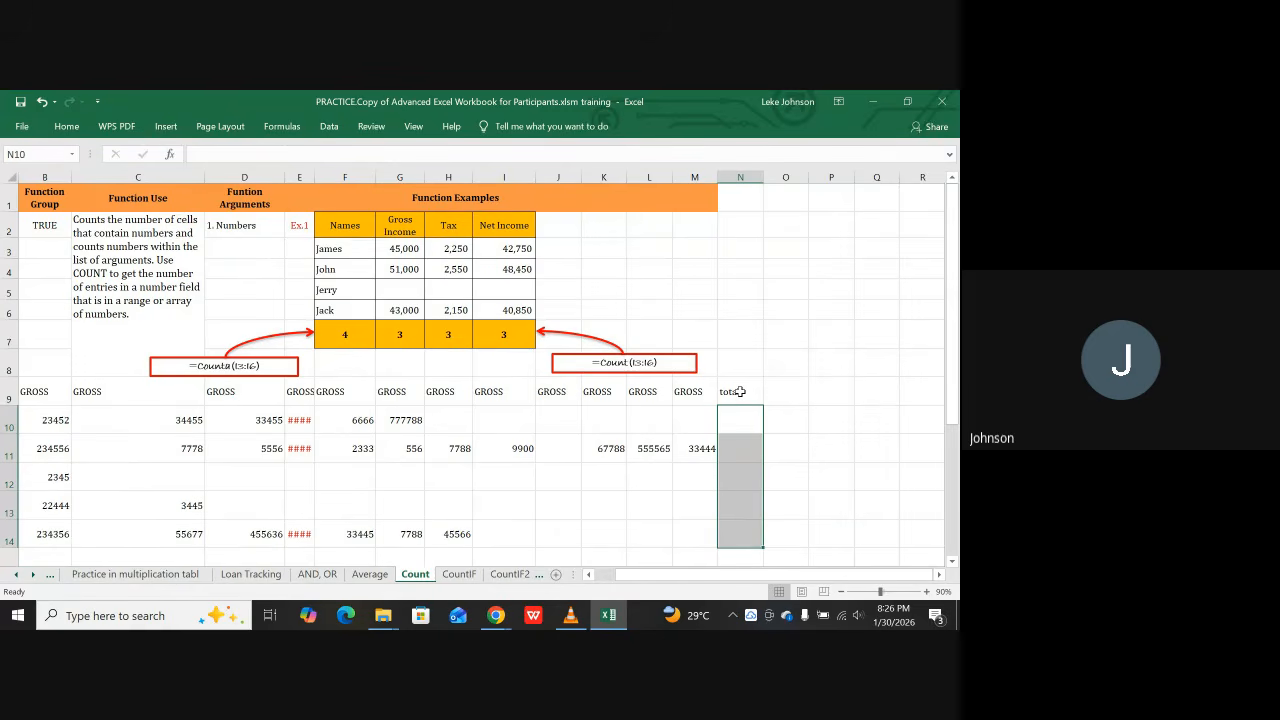
key("alt+equal")
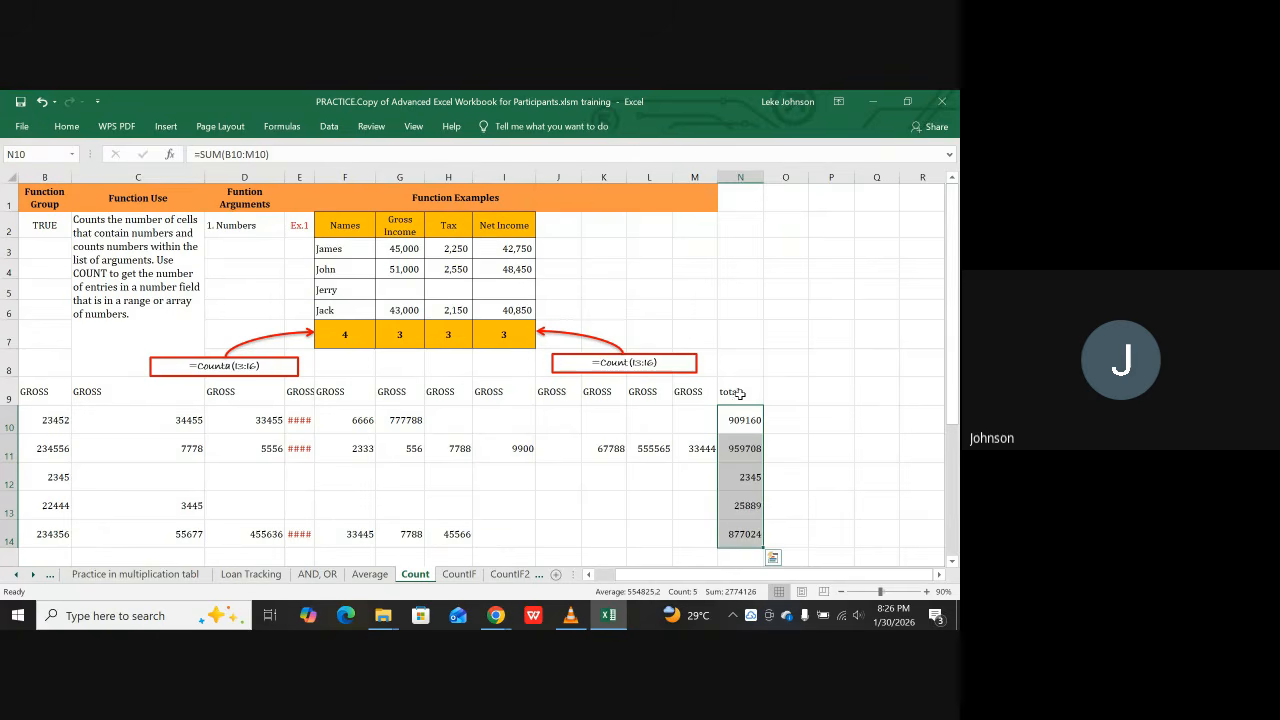
Step: Inspect the total formula in N10 and select the precedent cells it refers to
left_click(789, 413)
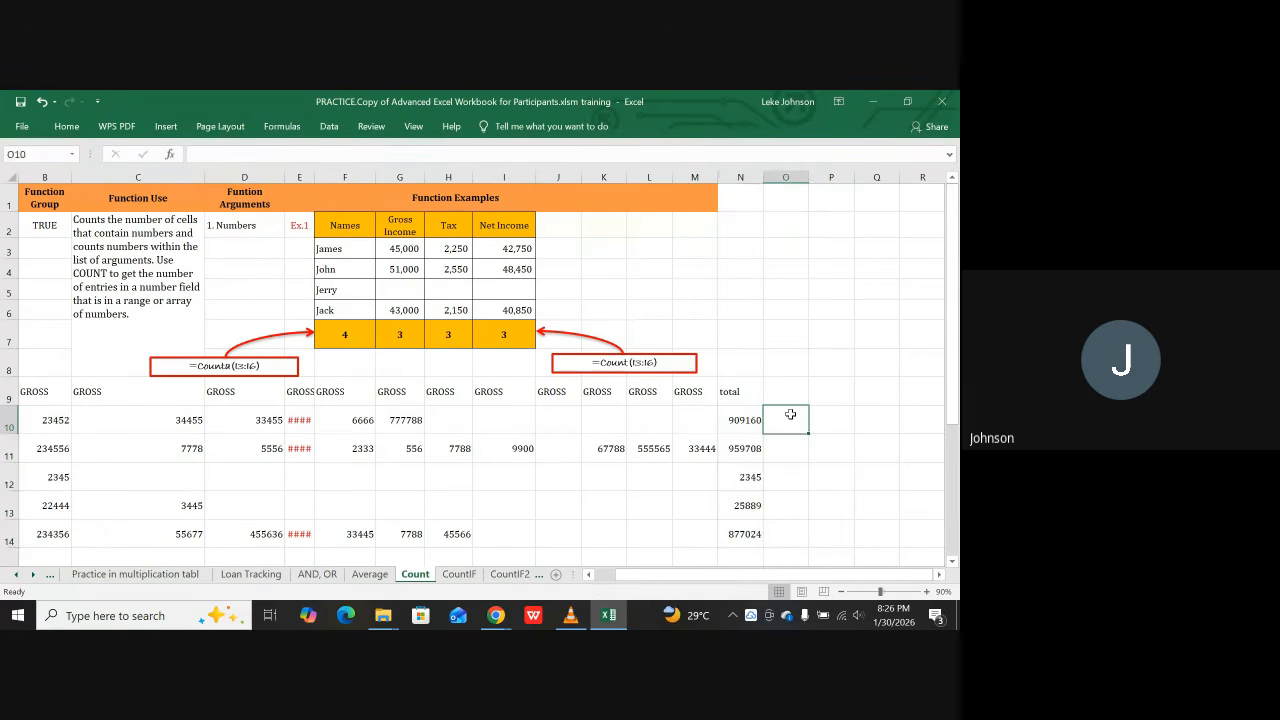
left_click(745, 423)
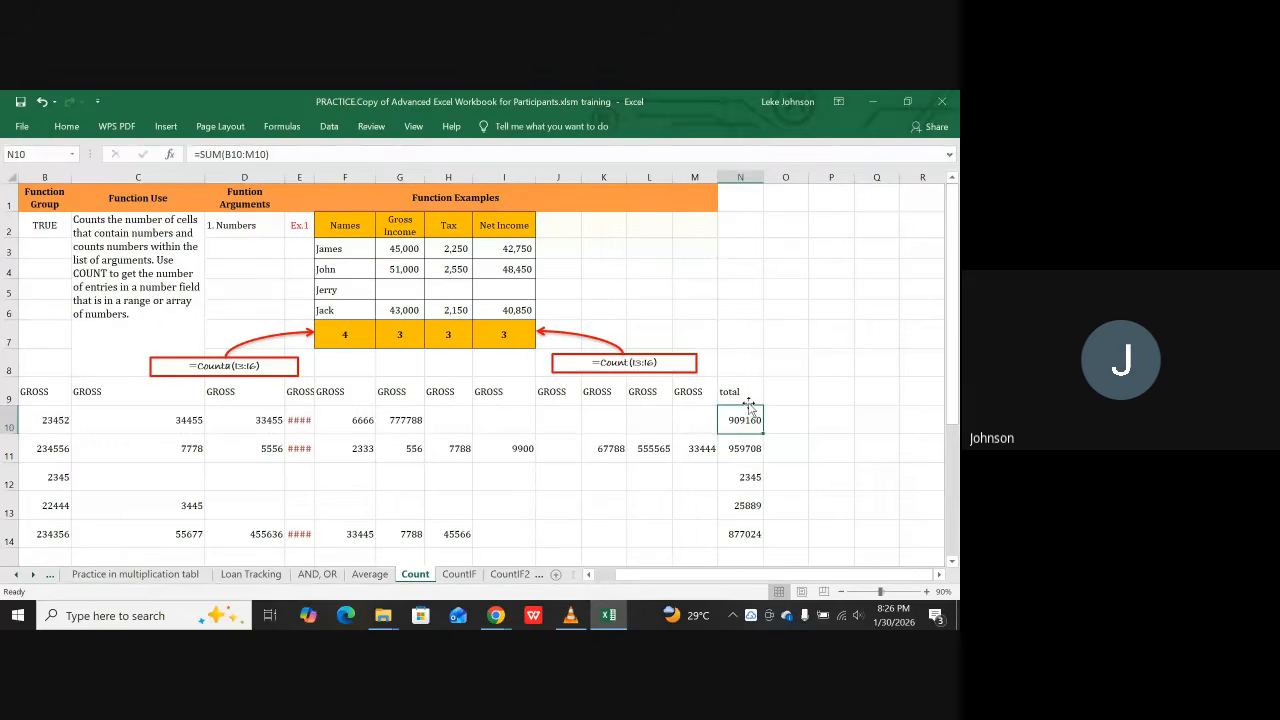
left_click(740, 390)
left_click(746, 420)
key("ctrl+bracketleft")
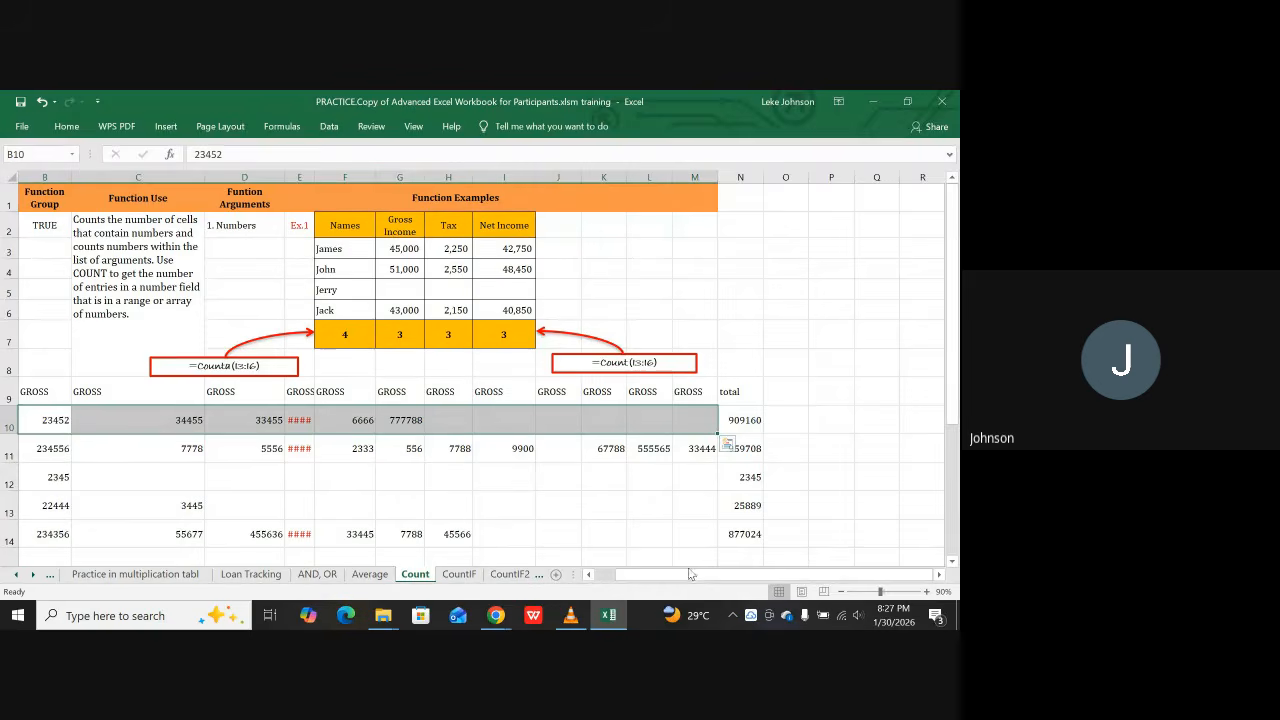
left_click_drag(688, 573, 661, 576)
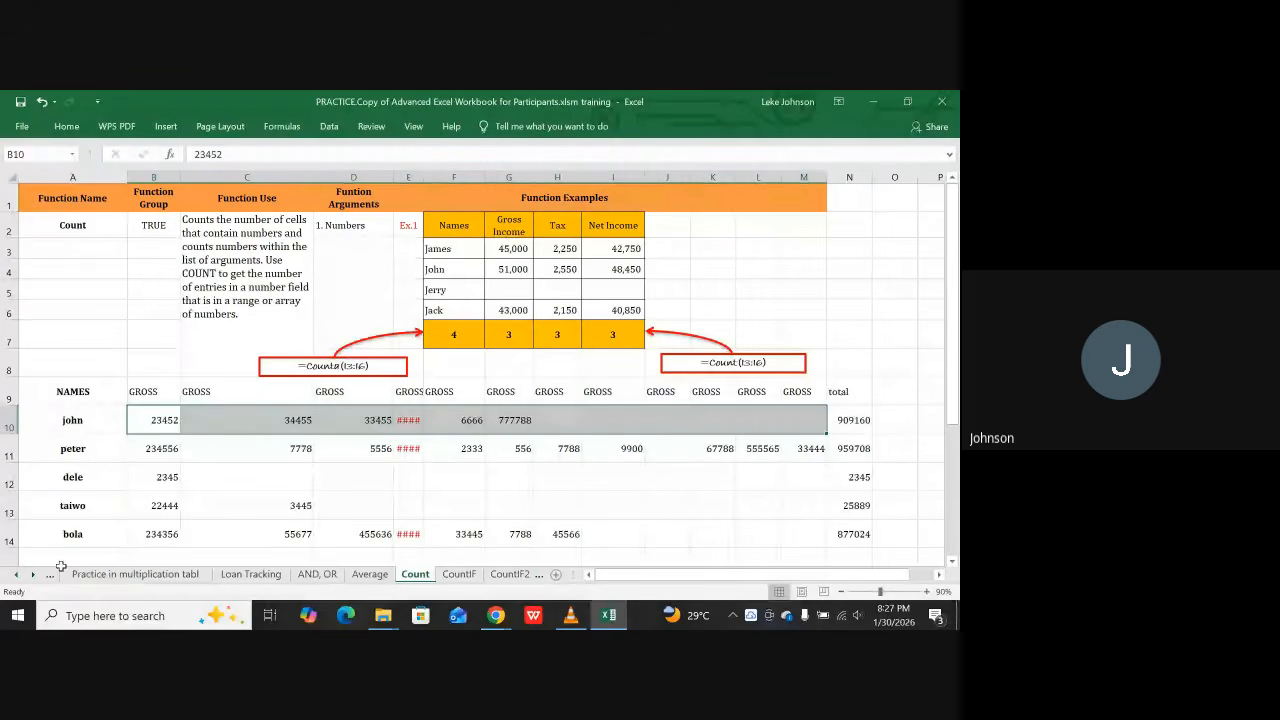
Step: Switch to the TOUR worksheet near the beginning of the workbook
left_click(15, 576)
left_click(15, 575)
left_click(15, 575)
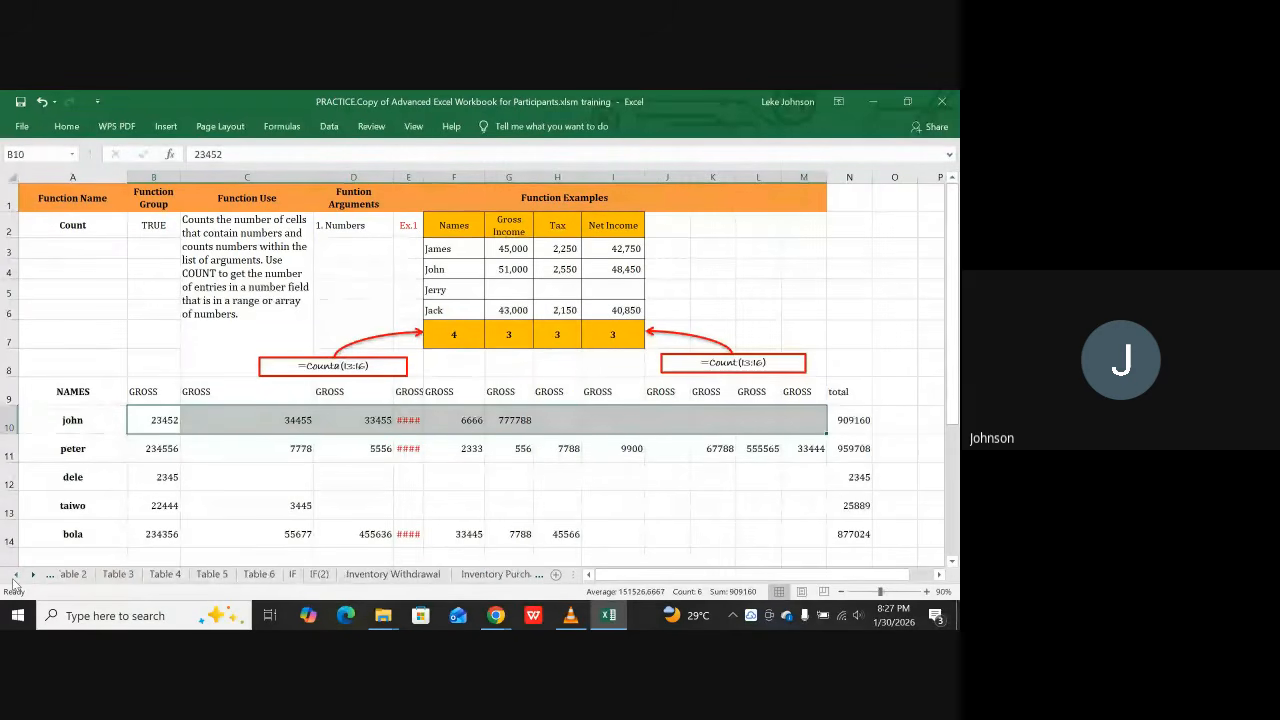
left_click(15, 576, "ctrl")
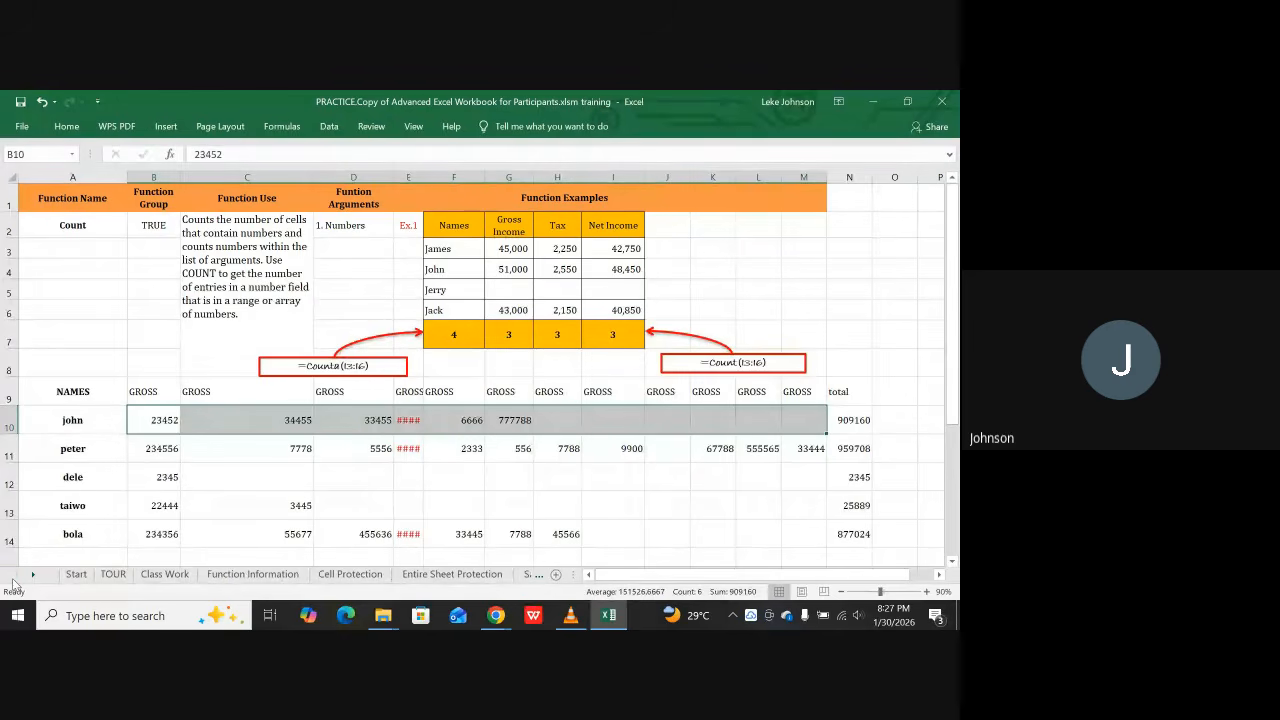
left_click(120, 574)
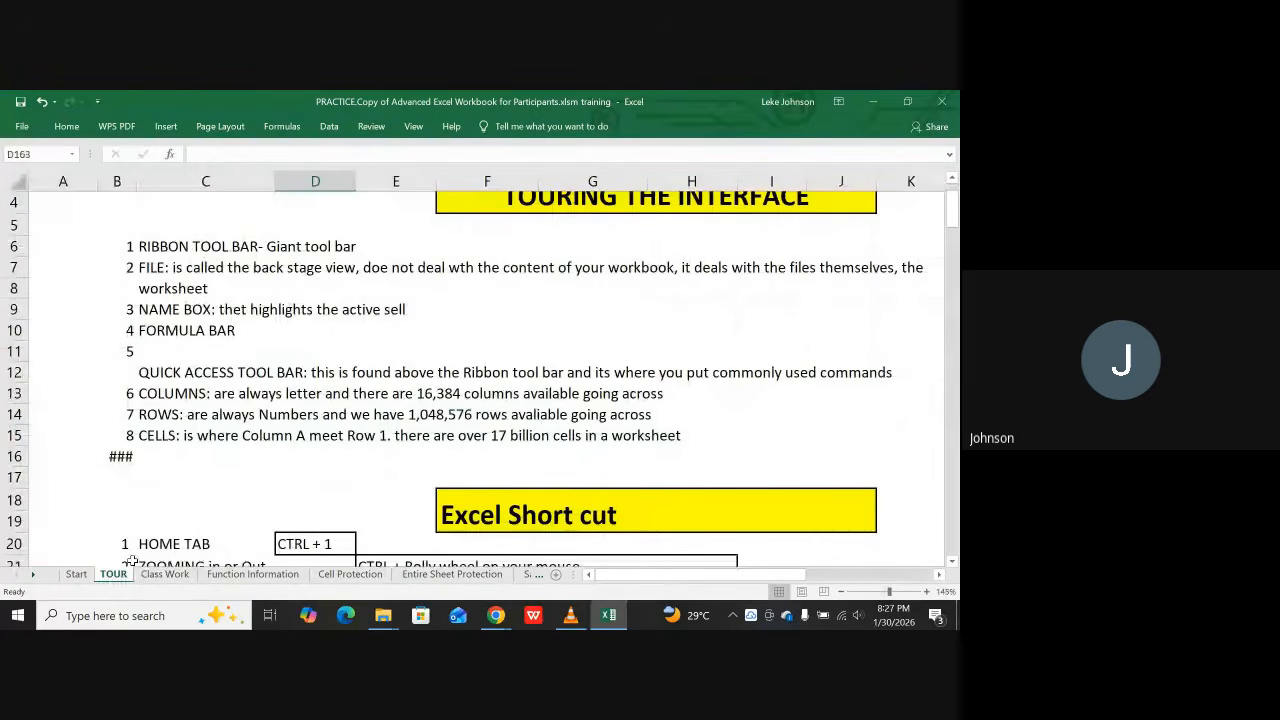
Step: Copy the yellow SUMIF FUNCTION banner from B157 to D170, below the Name and Gross salary table
scroll(233, 543, "down", 16)
scroll(233, 543, "down", 20)
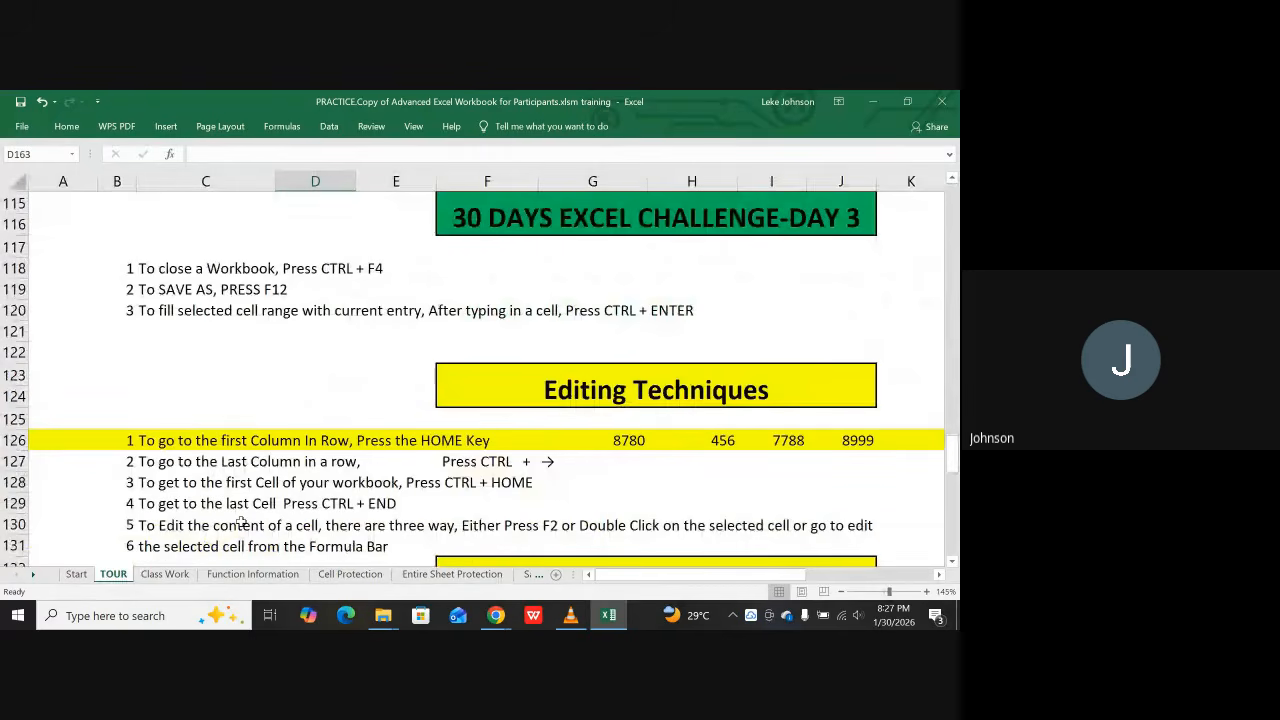
scroll(177, 420, "down", 18)
scroll(146, 426, "up", 2)
left_click(146, 426)
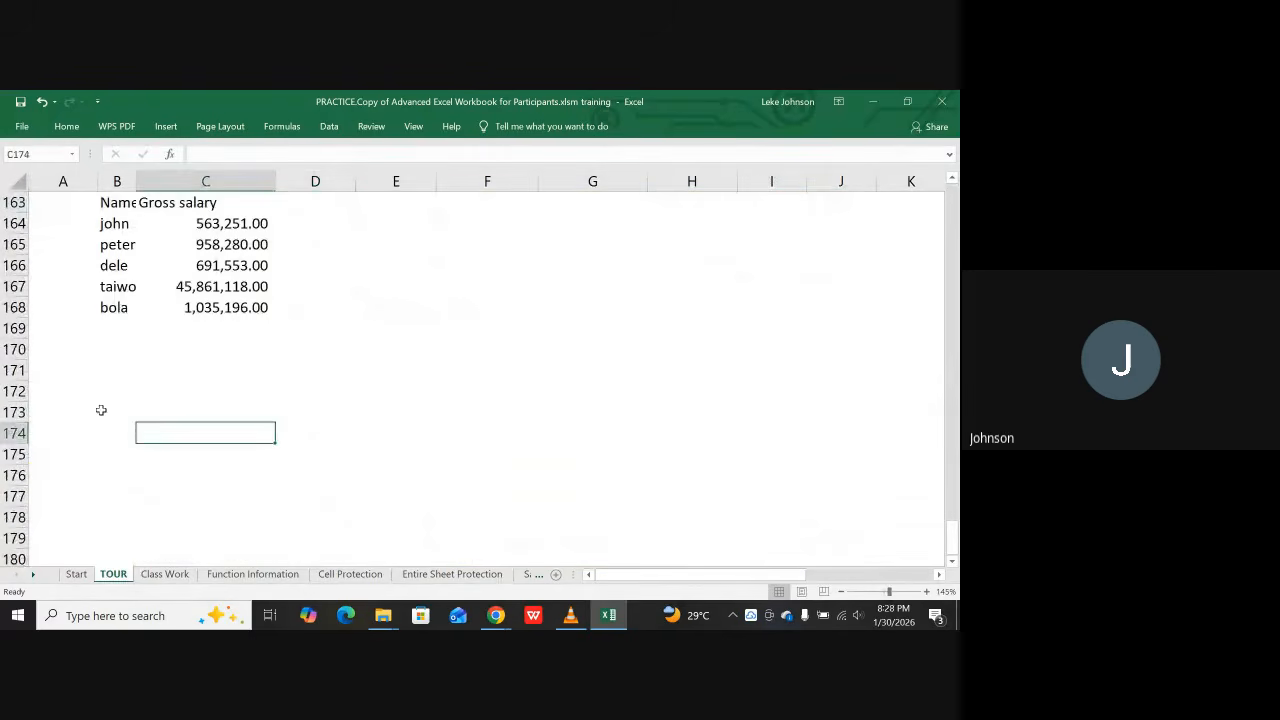
left_click(92, 362)
scroll(171, 363, "up", 4)
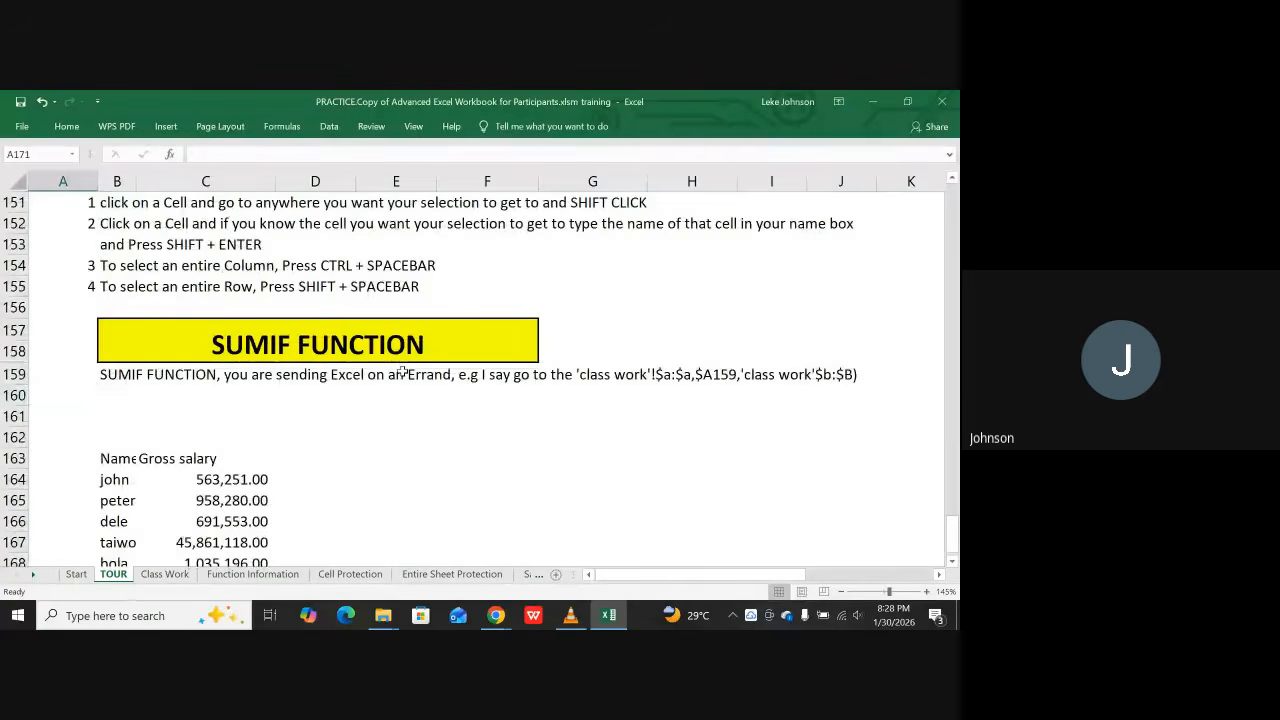
left_click(365, 343)
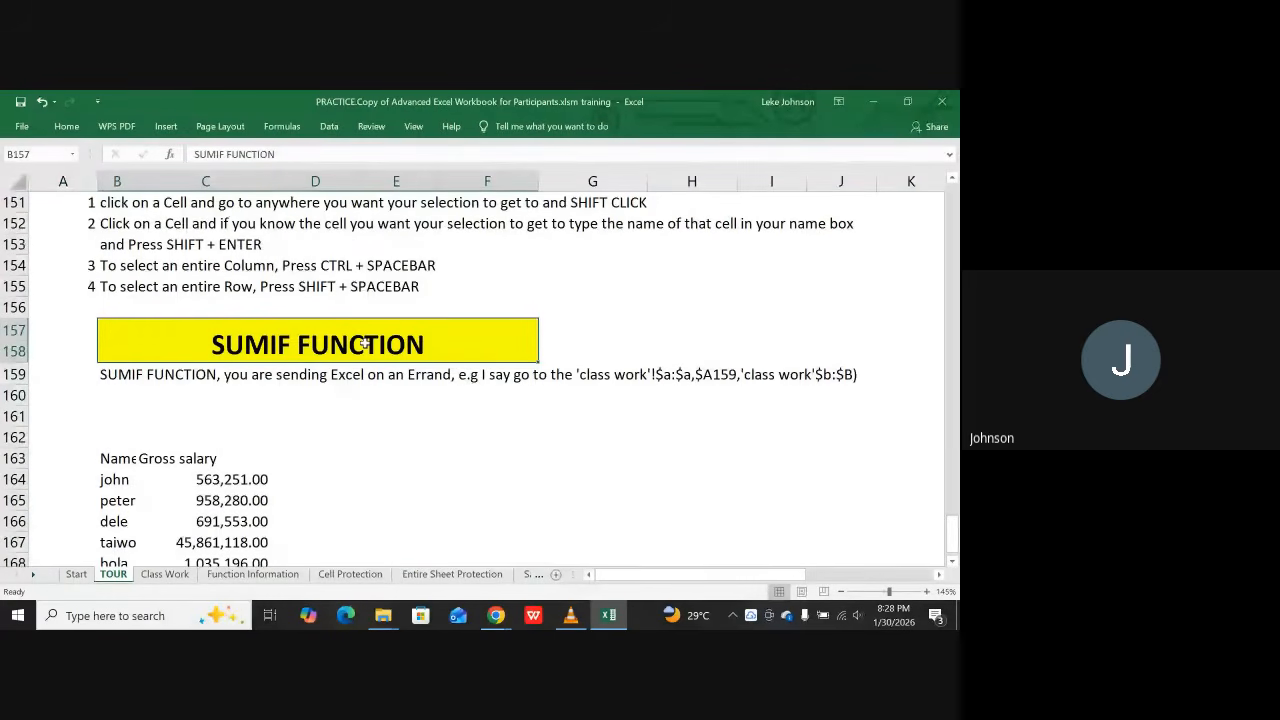
key("ctrl+c")
scroll(374, 403, "down", 4)
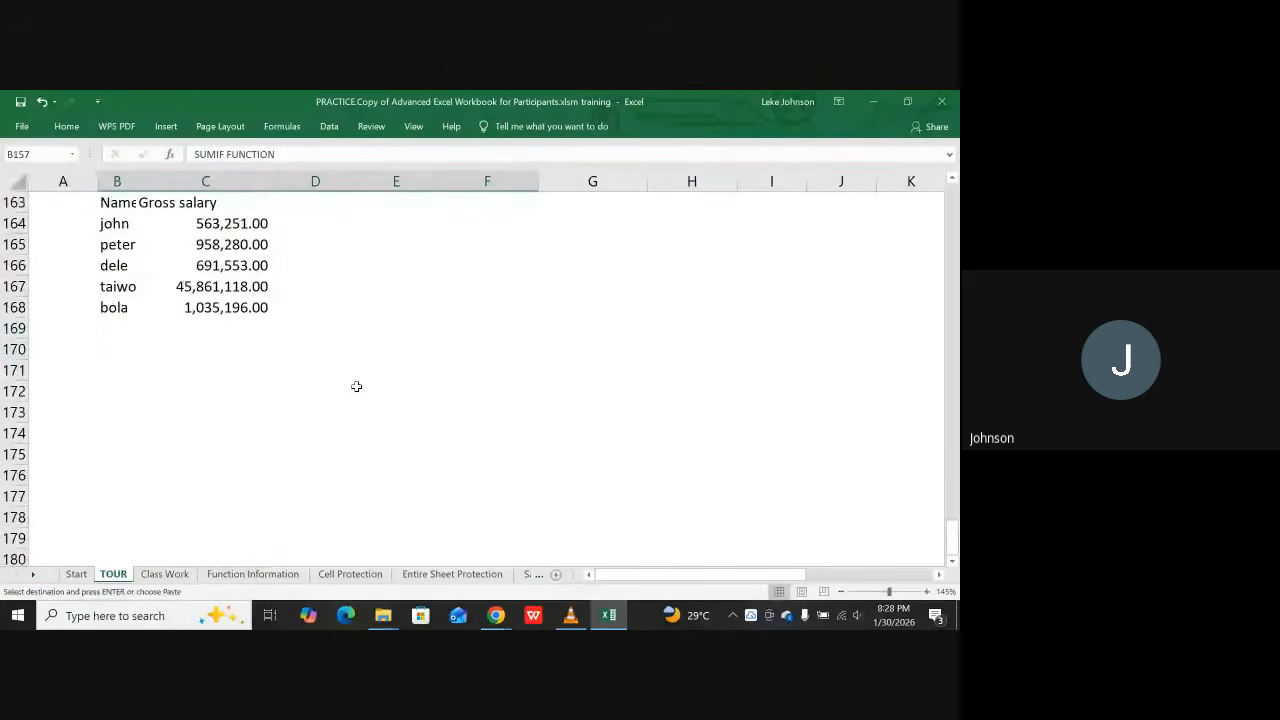
left_click(330, 352)
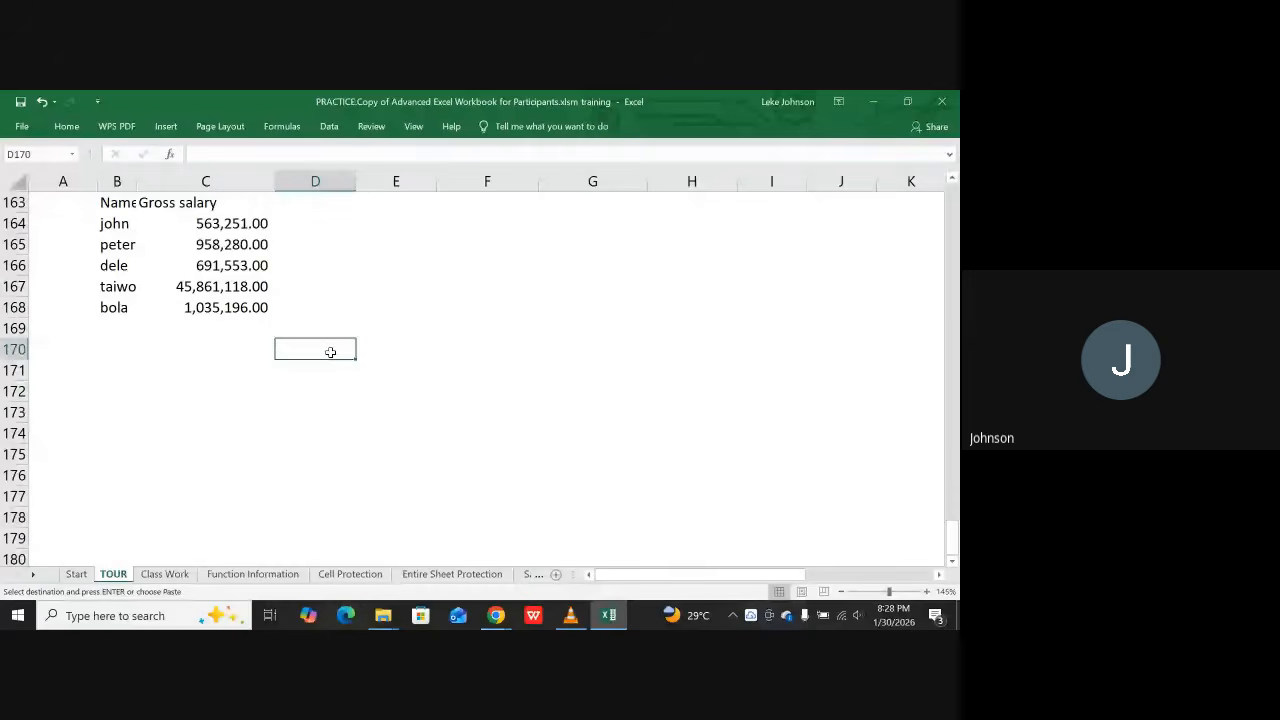
key("ctrl+v")
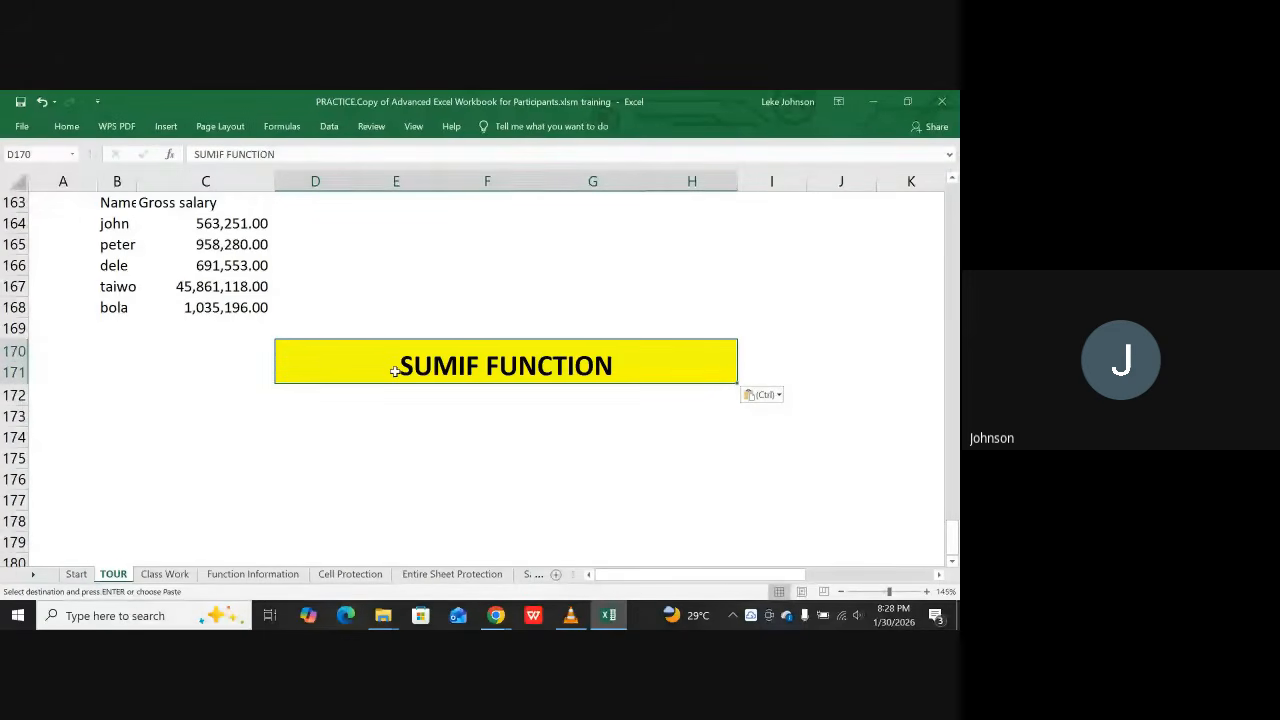
Step: Replace the text of the copied yellow banner in D170 with "TRACING OUR FORMULA"
type("T")
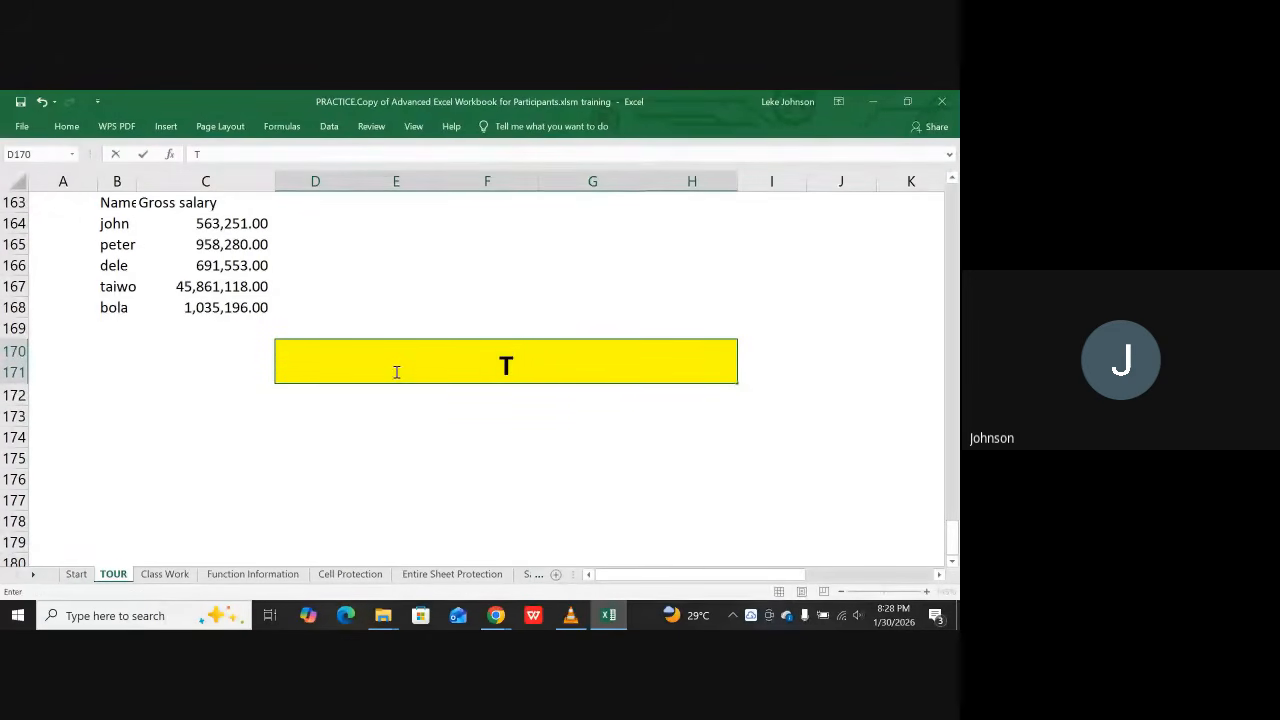
type("RAC")
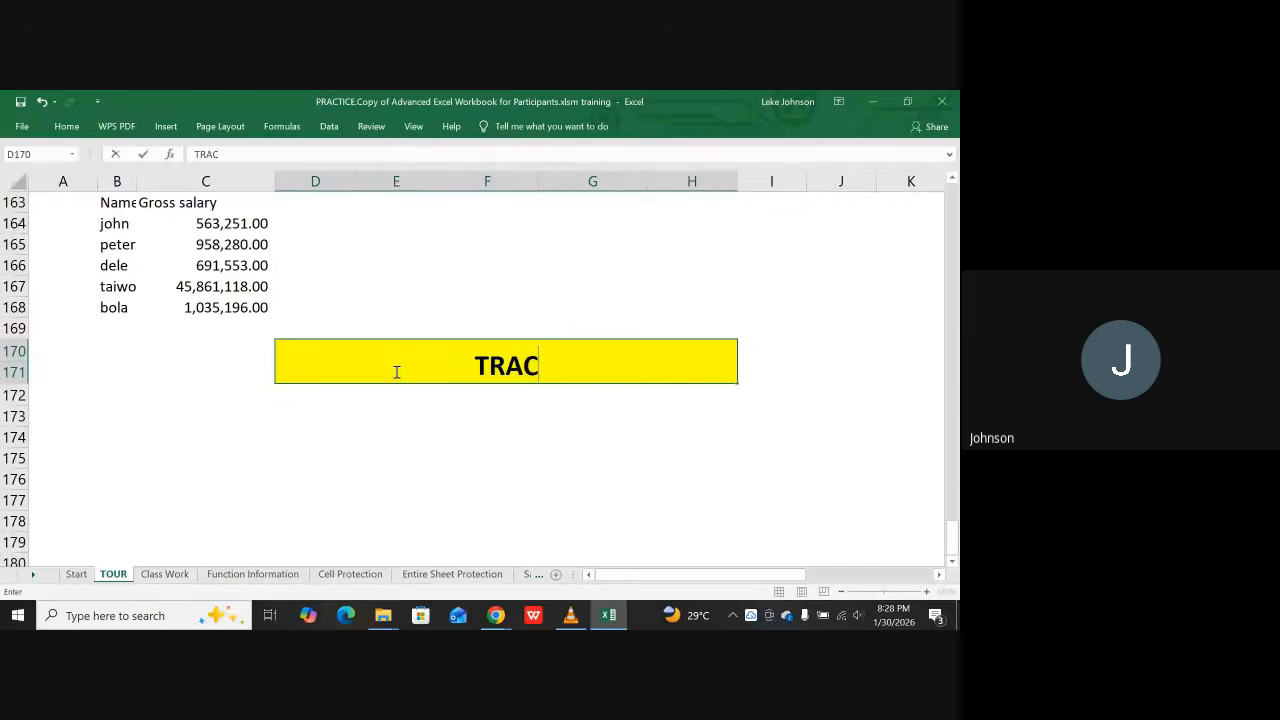
type("IN")
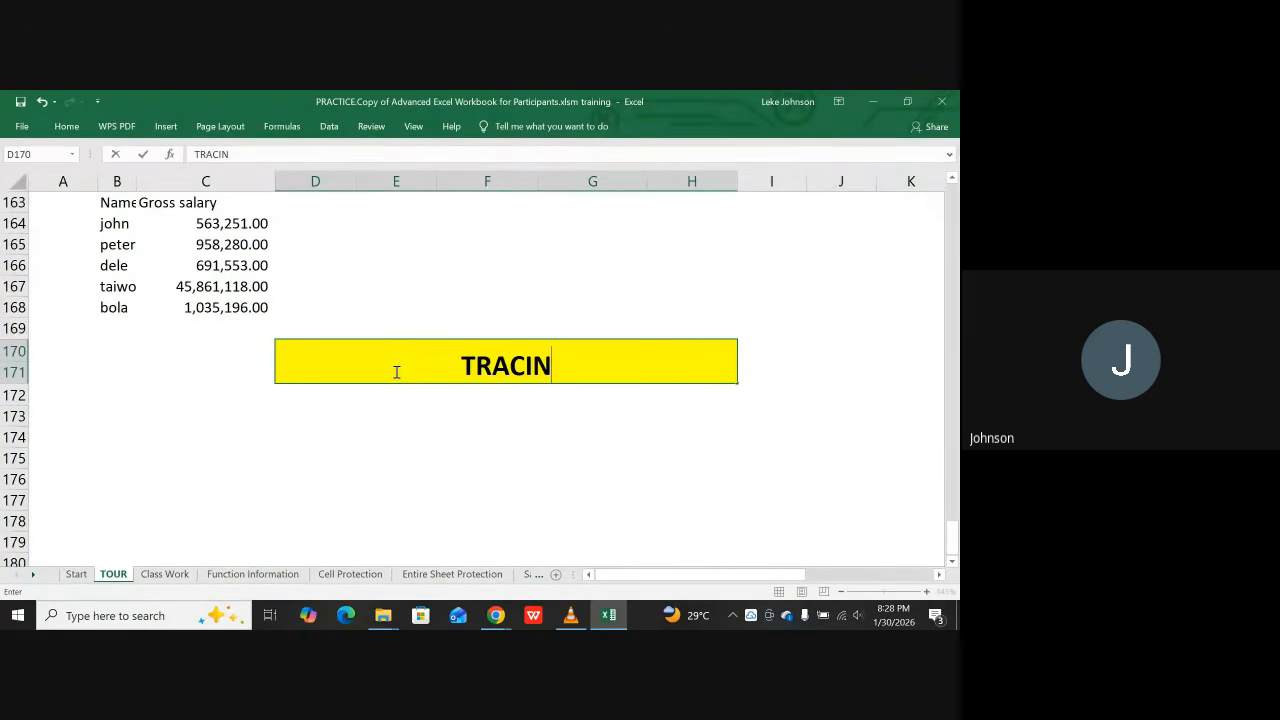
type("G OU")
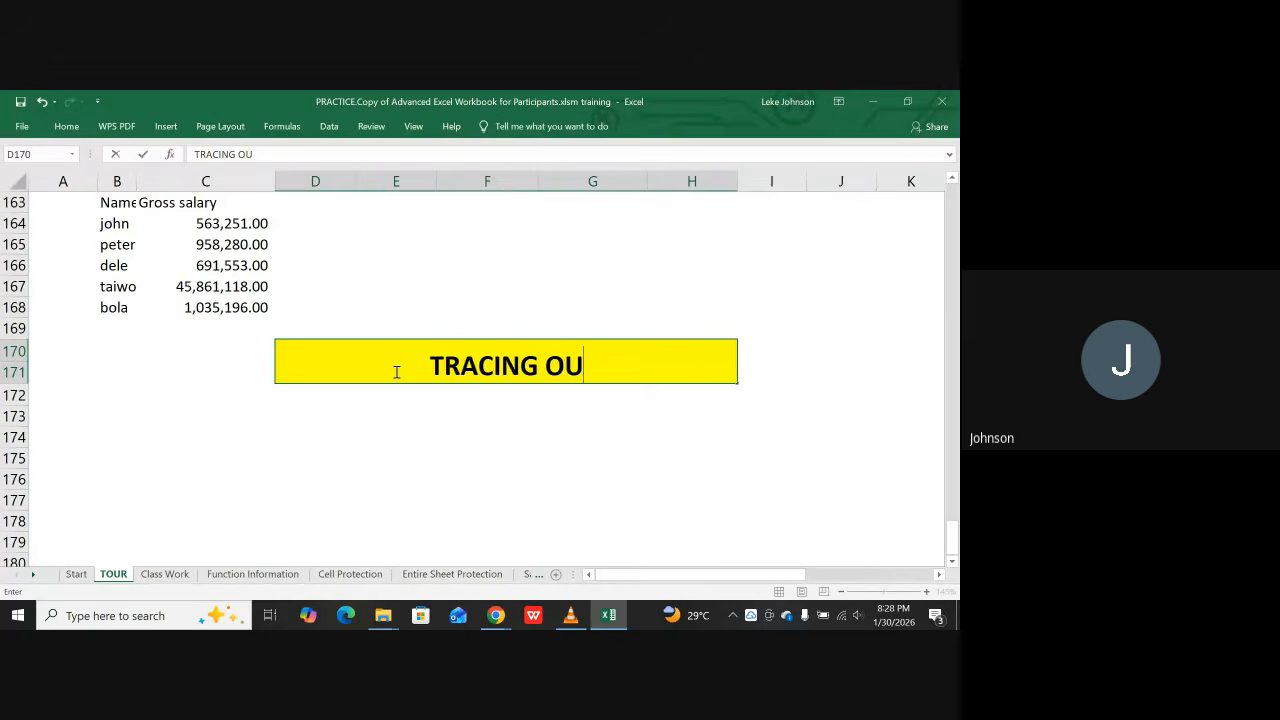
type("R FO")
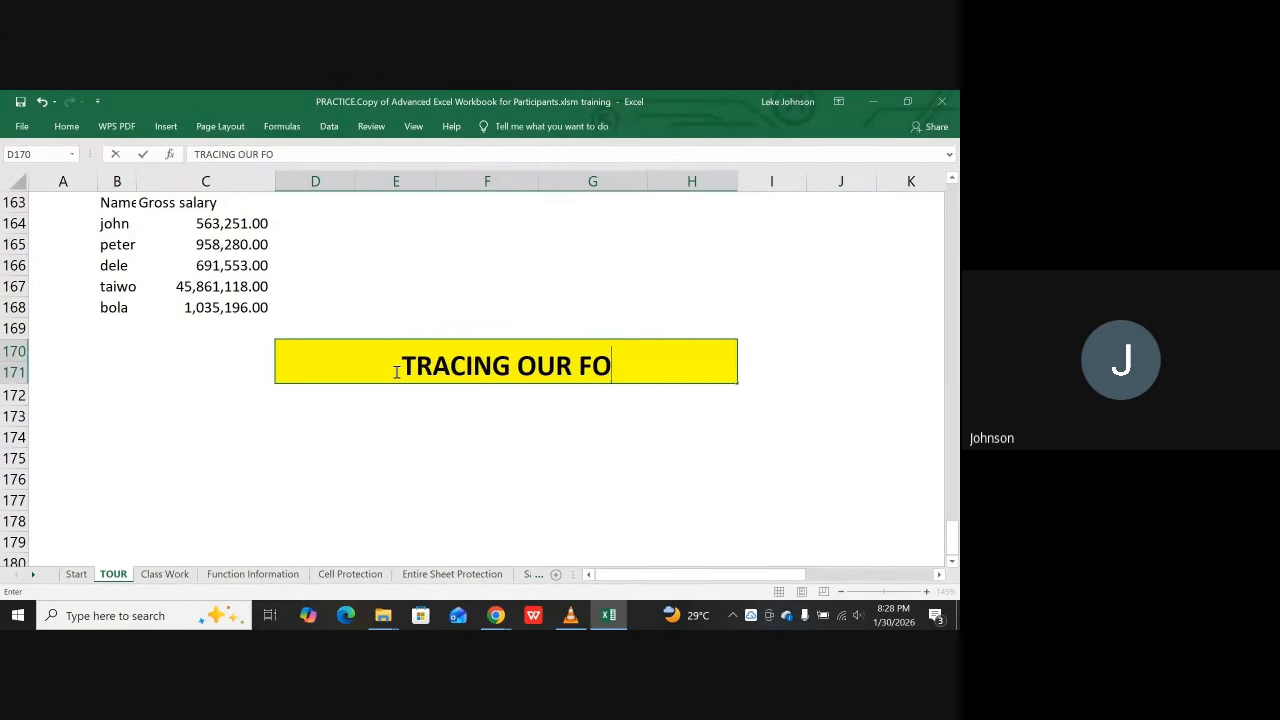
type("RMULA")
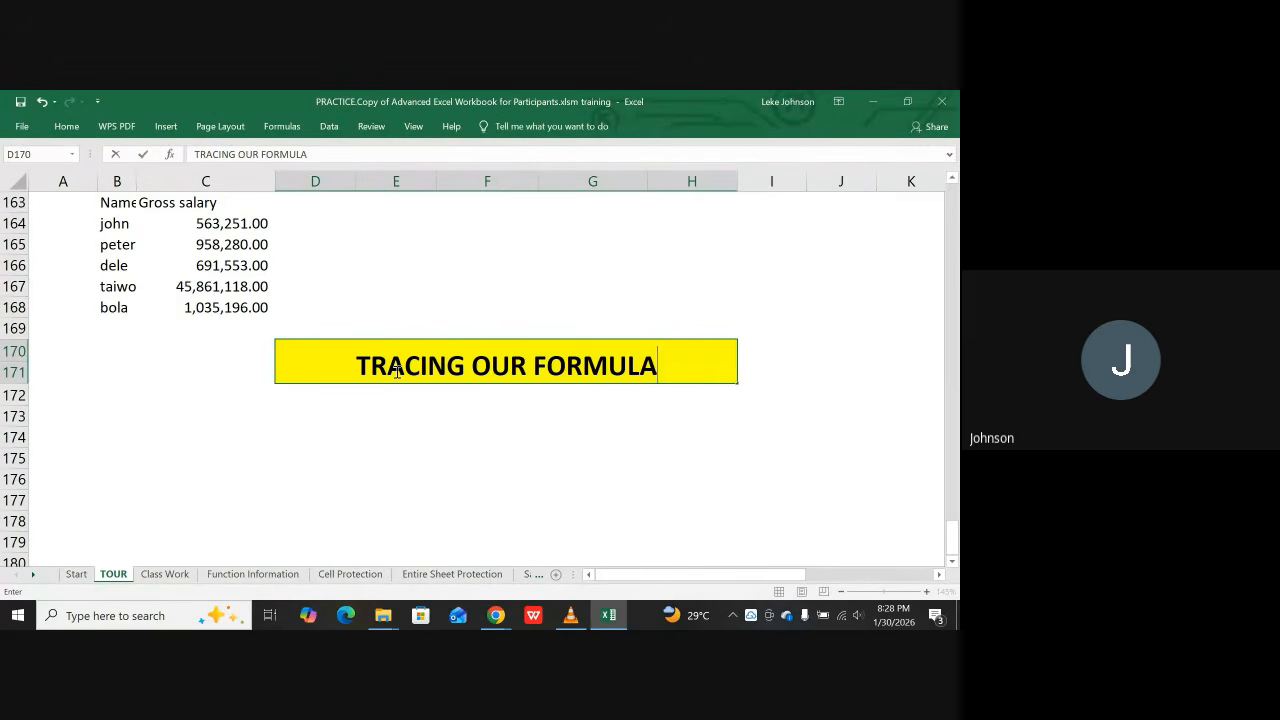
key("Return")
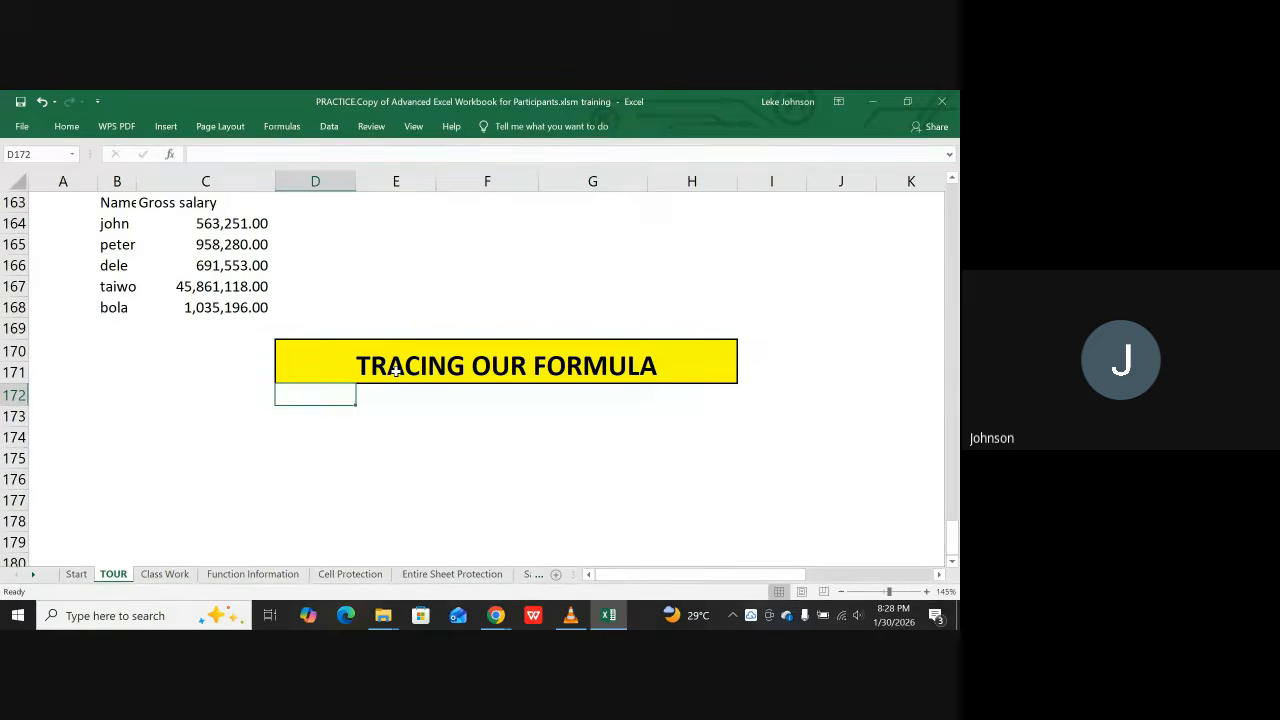
Step: Add item 1 below the banner, with the number in A173 and "To Trace Dependence" in B173
key("Down")
key("Left")
key("Left")
key("Left")
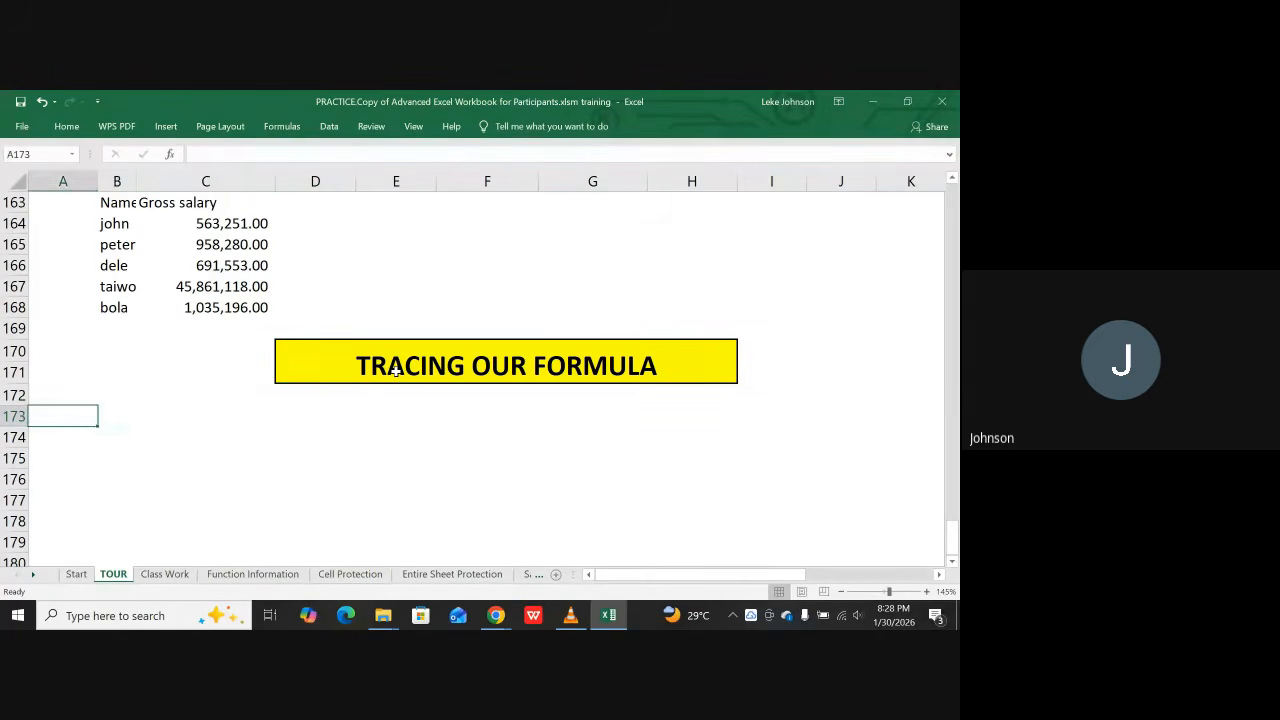
type("1")
key("Right")
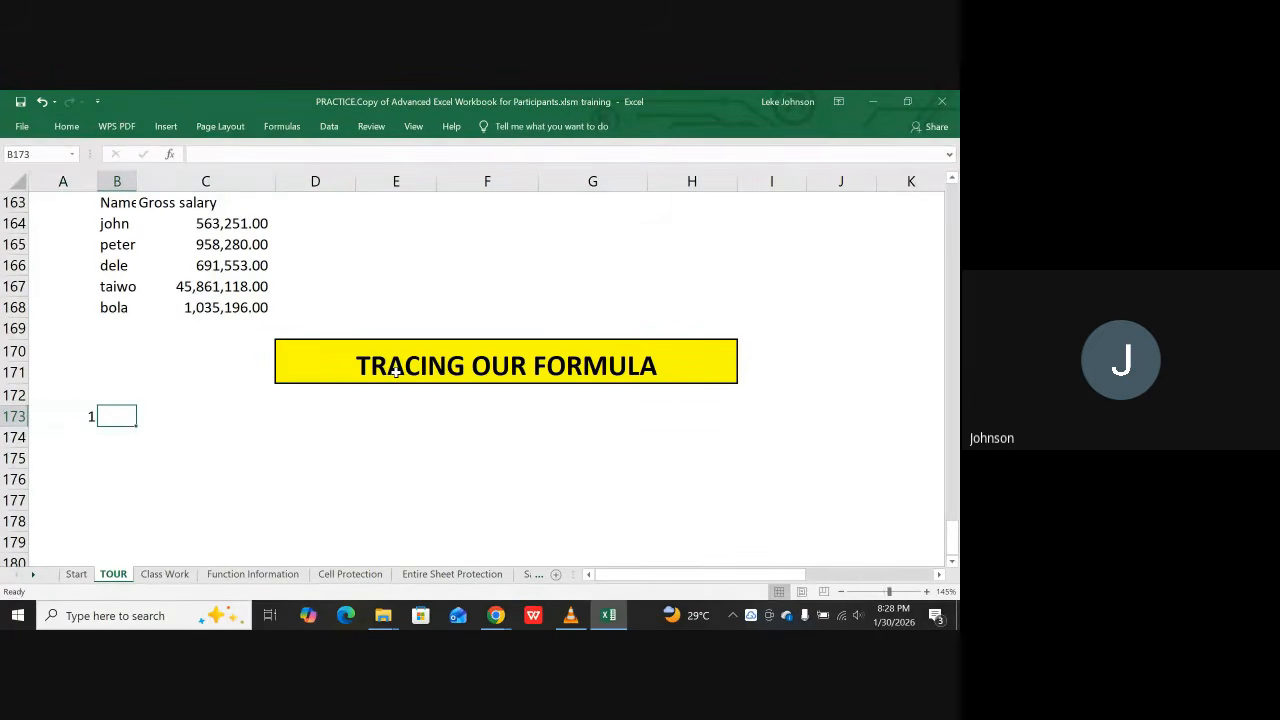
type("T")
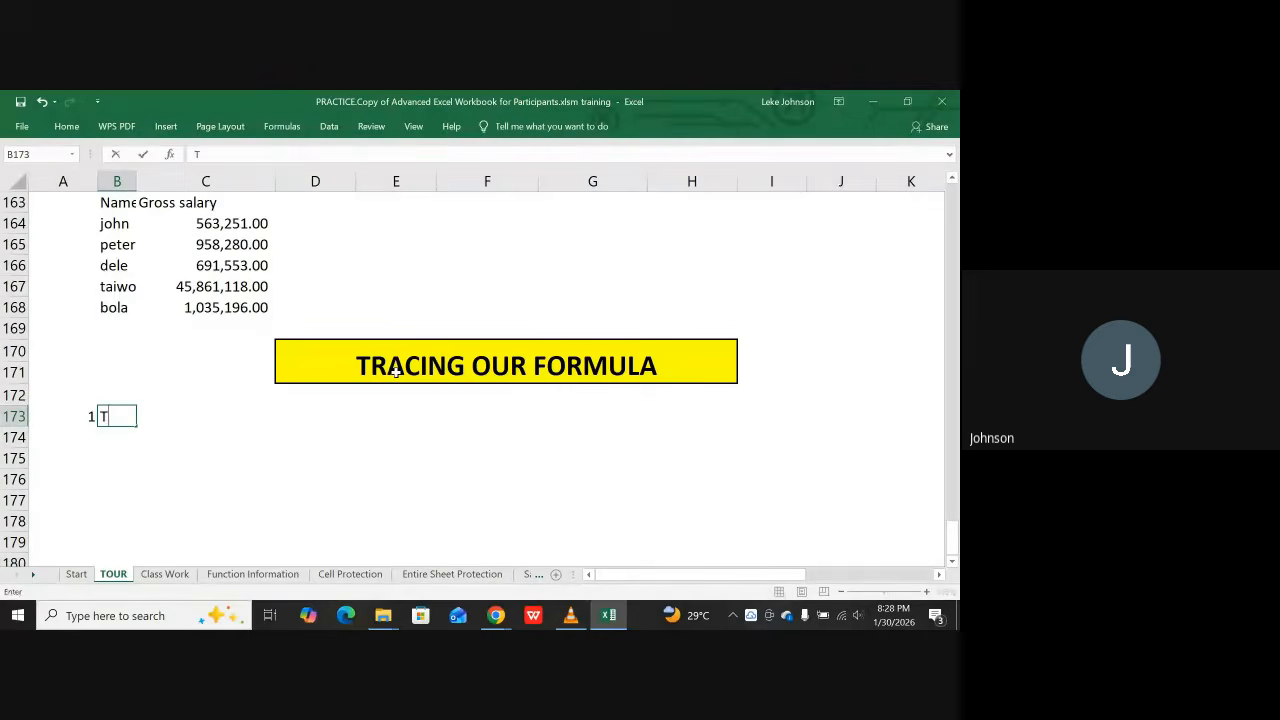
type("o Trace Depe")
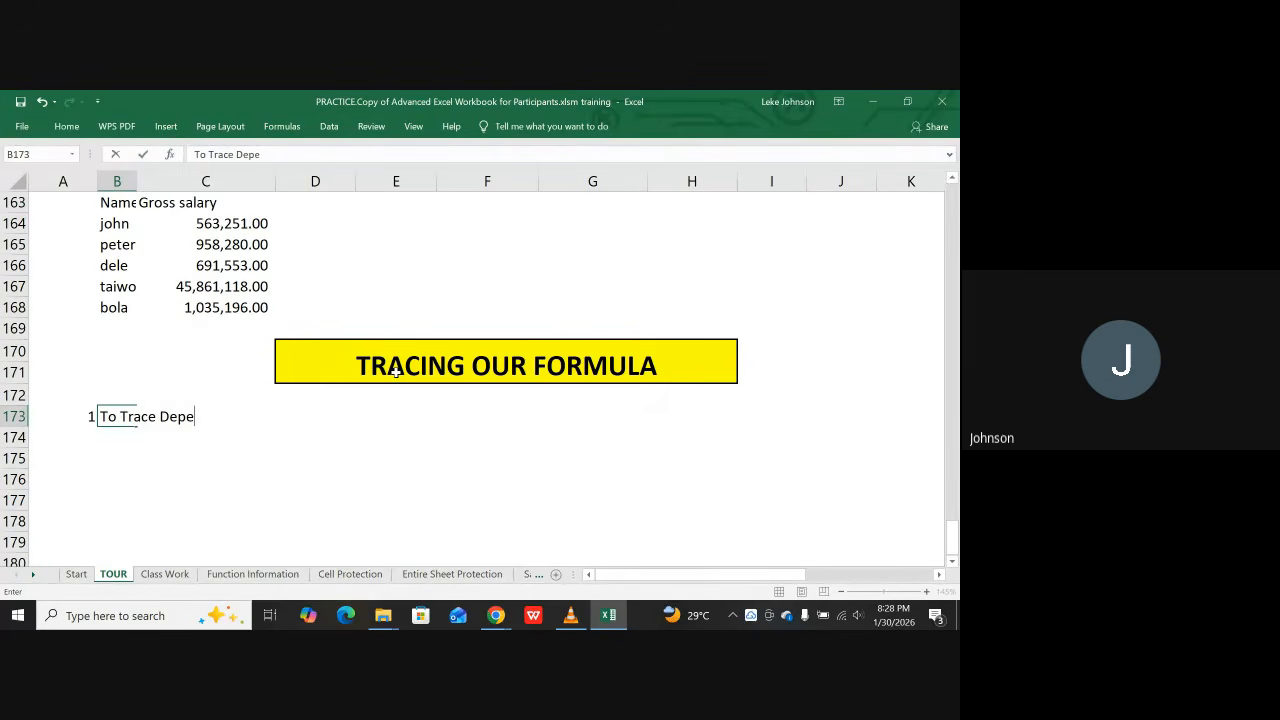
type("ndence")
Step: Enter the shortcut text "CTRL + {" in E173, beside the To Trace Dependence note
key("Tab")
key("Tab")
key("Tab")
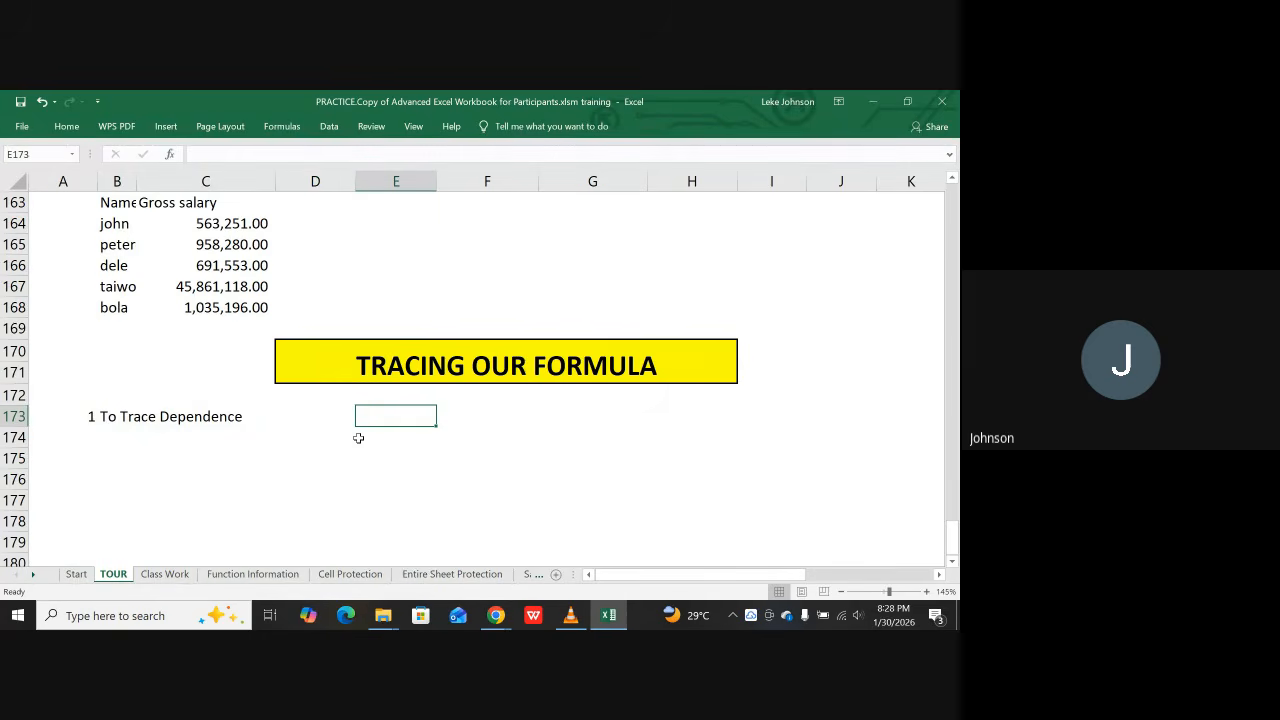
type("CT")
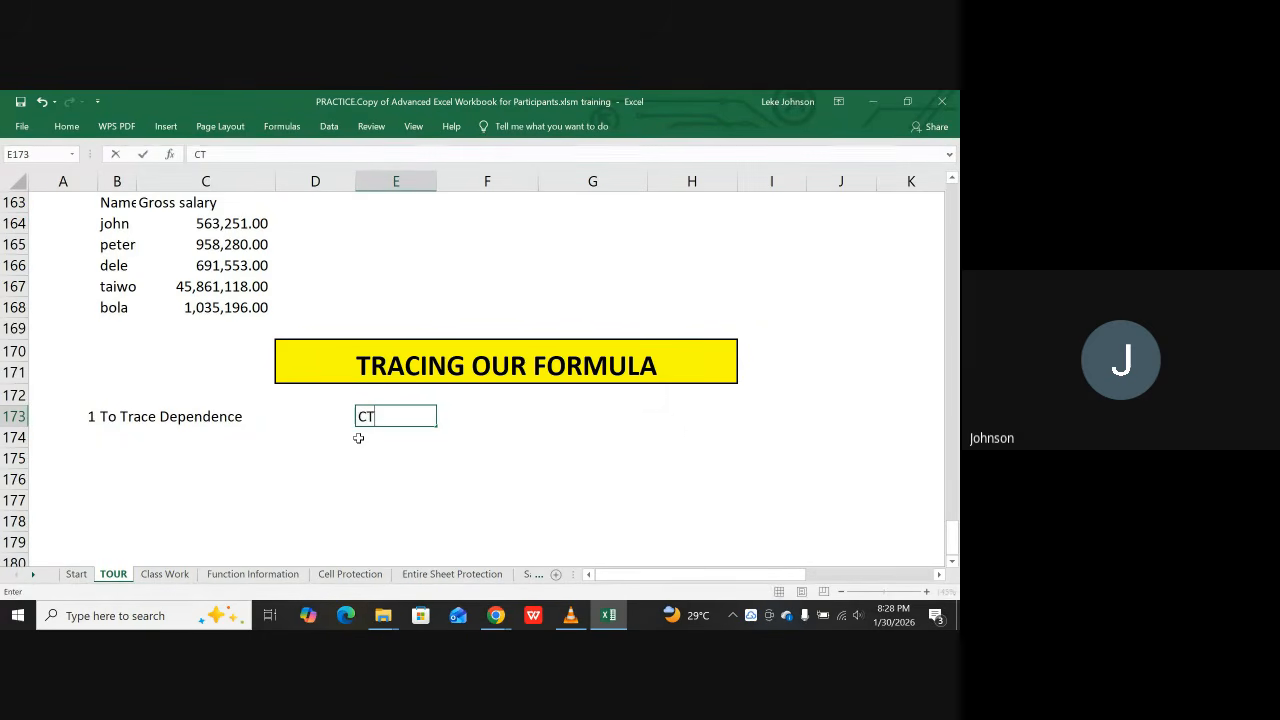
type("RL + {")
left_click(464, 454)
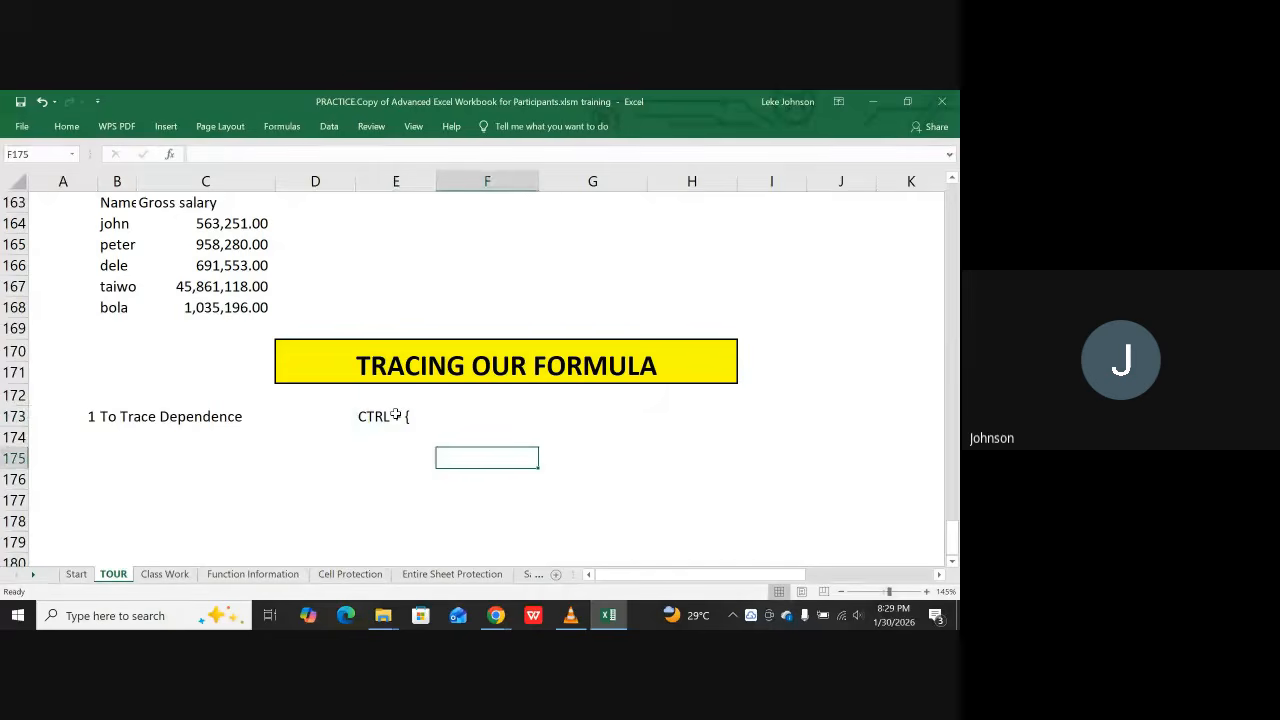
Step: Put a thick red outline border around the shortcut cell E173
left_click(395, 415)
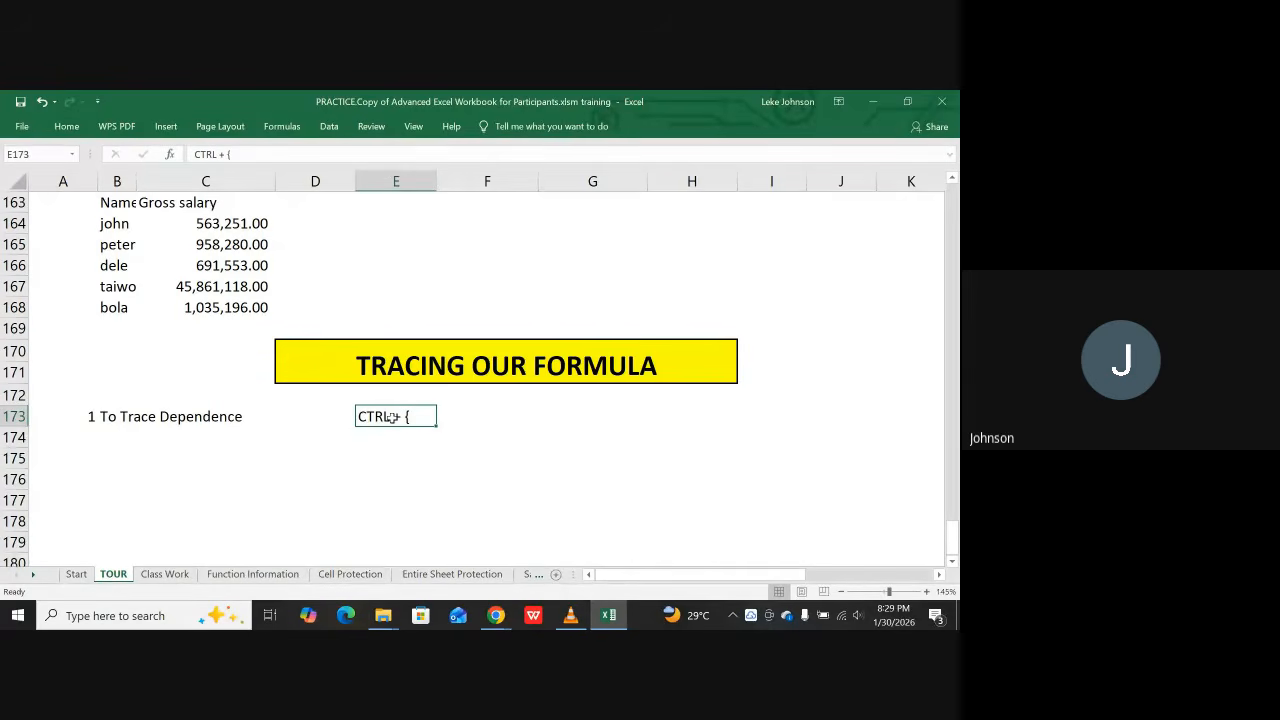
key("ctrl+1")
left_click(487, 178)
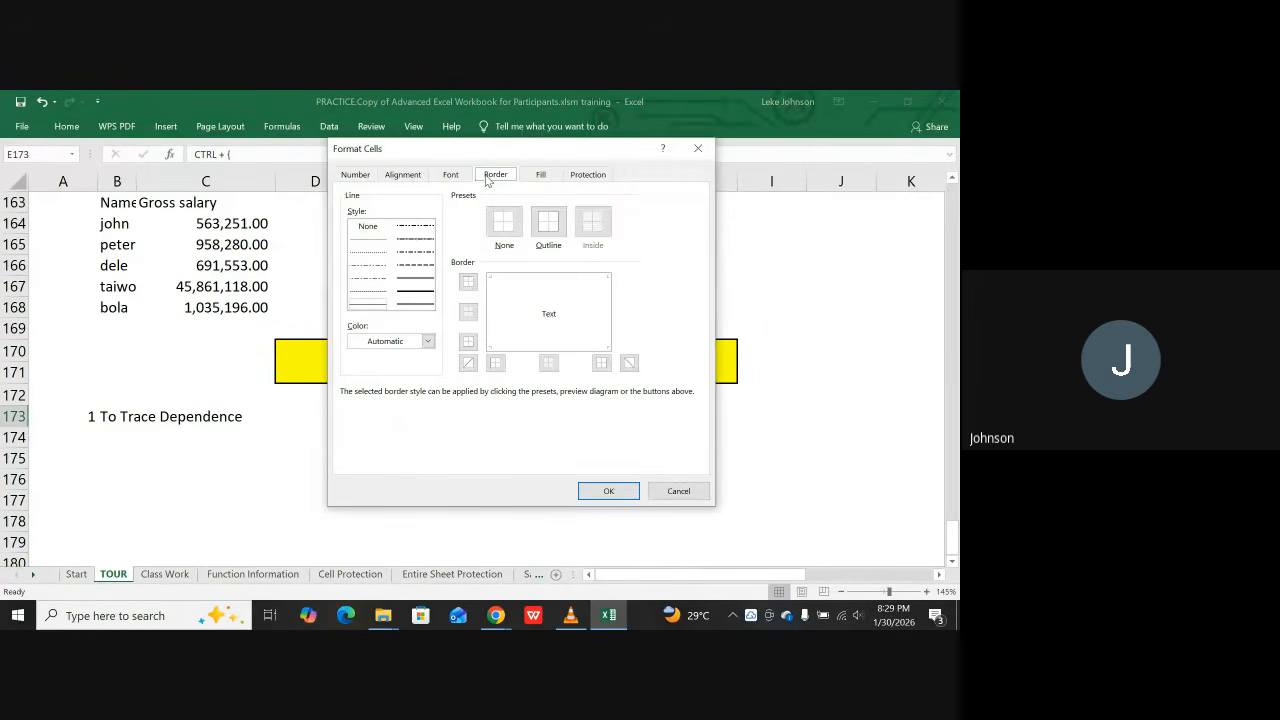
left_click(424, 288)
left_click(421, 295)
left_click(431, 341)
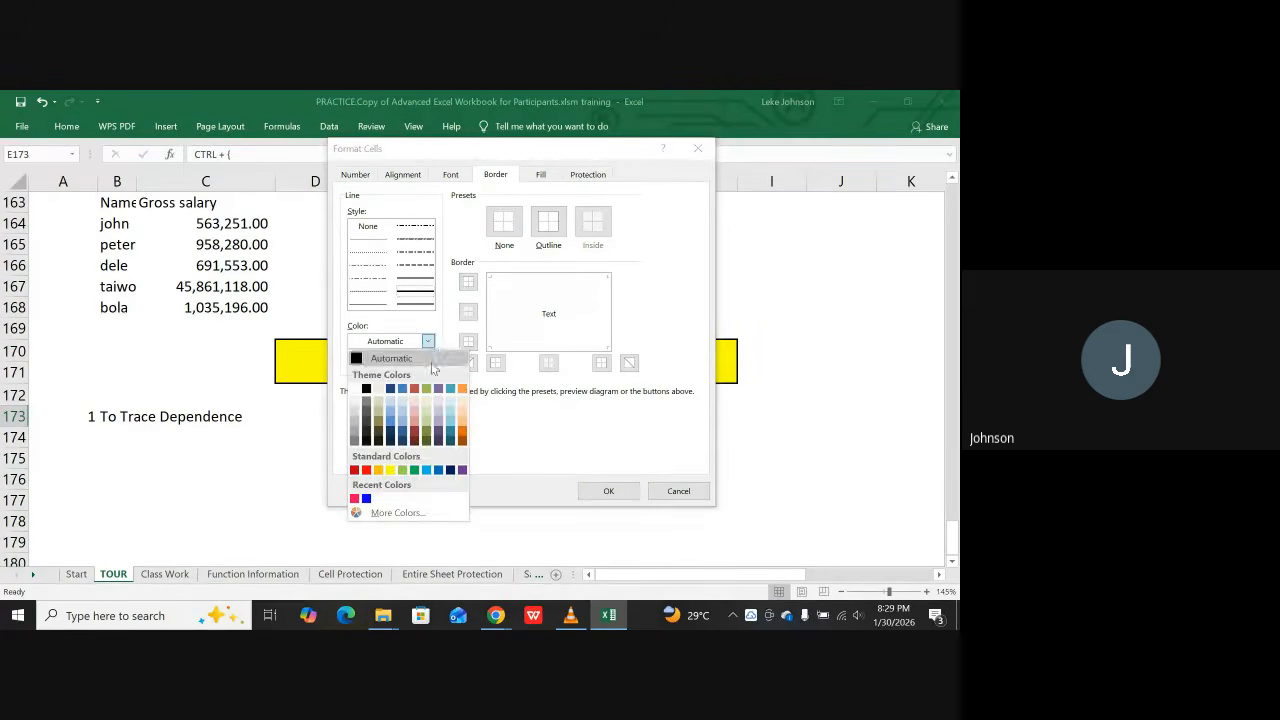
left_click(367, 471)
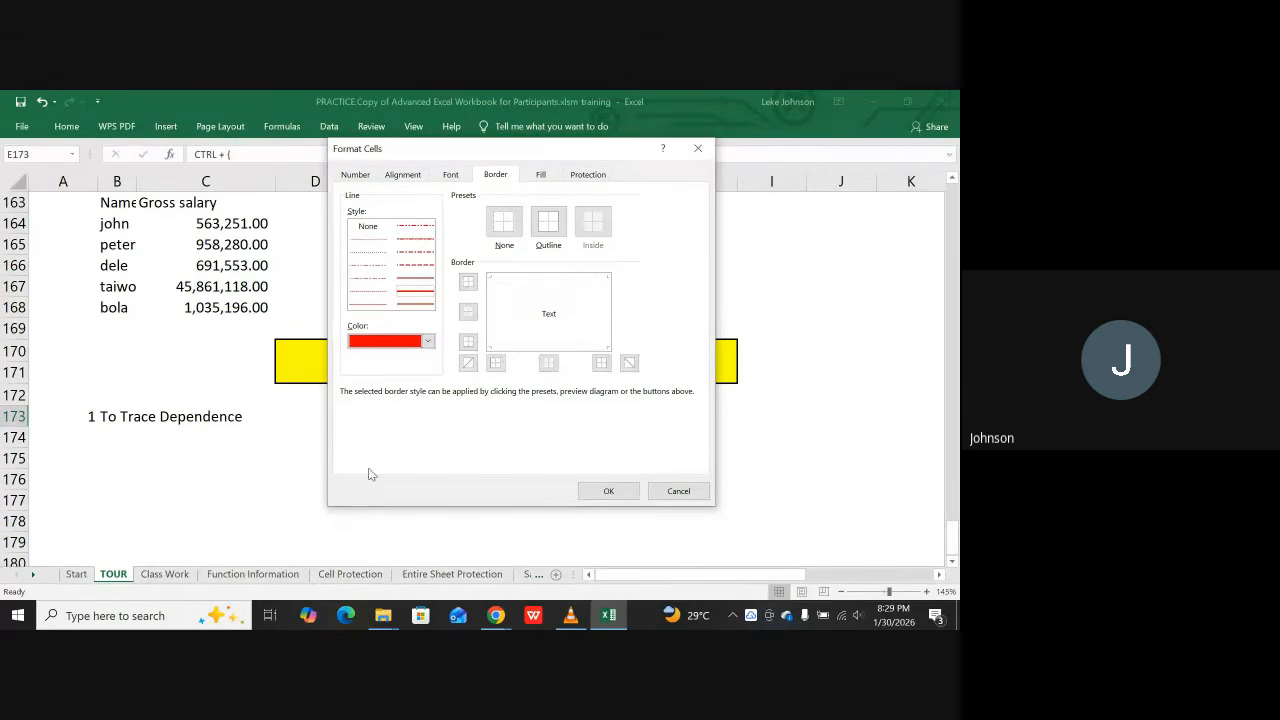
left_click(548, 229)
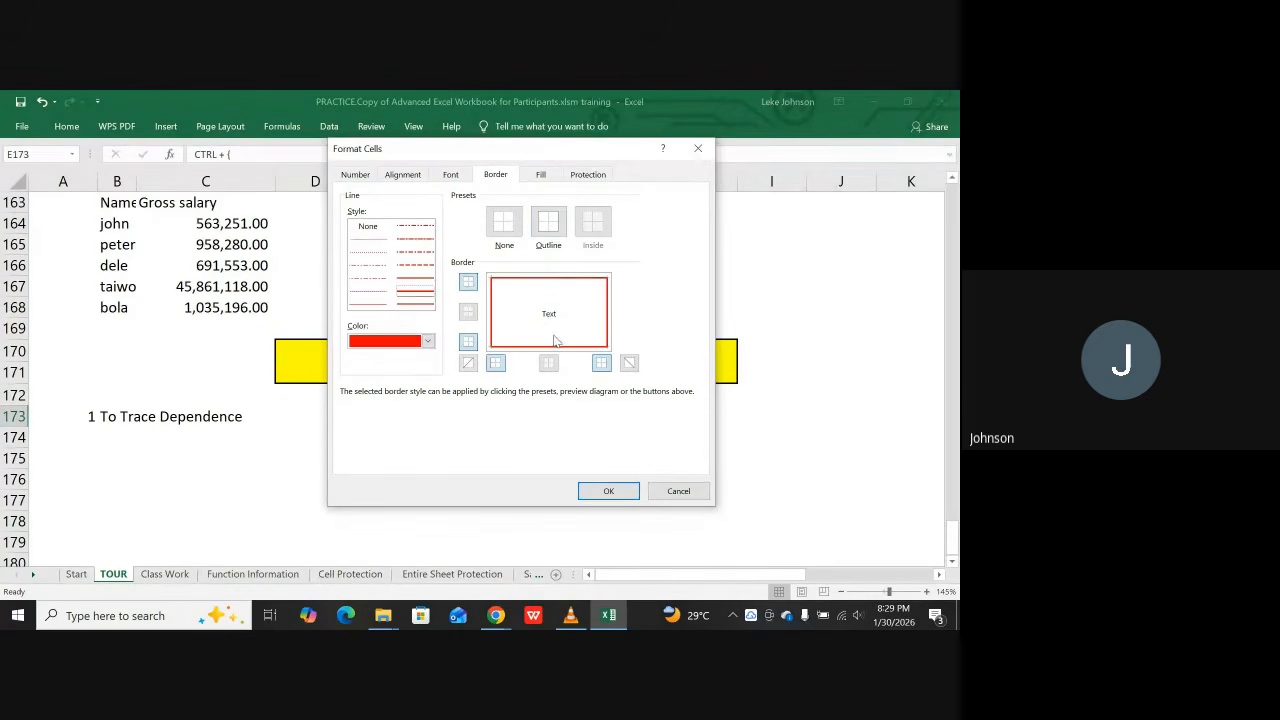
left_click(607, 490)
left_click(503, 462)
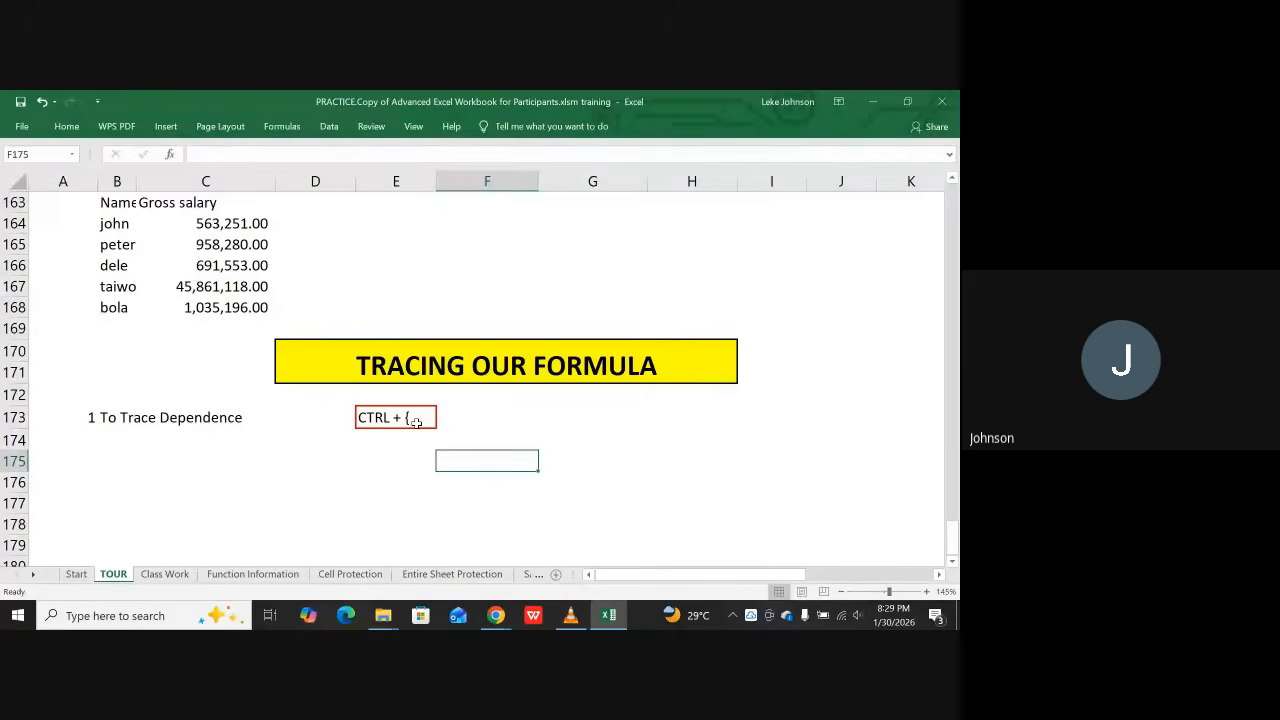
Step: Enter the second note, "To Trace Precedence", in B174
left_click(104, 443)
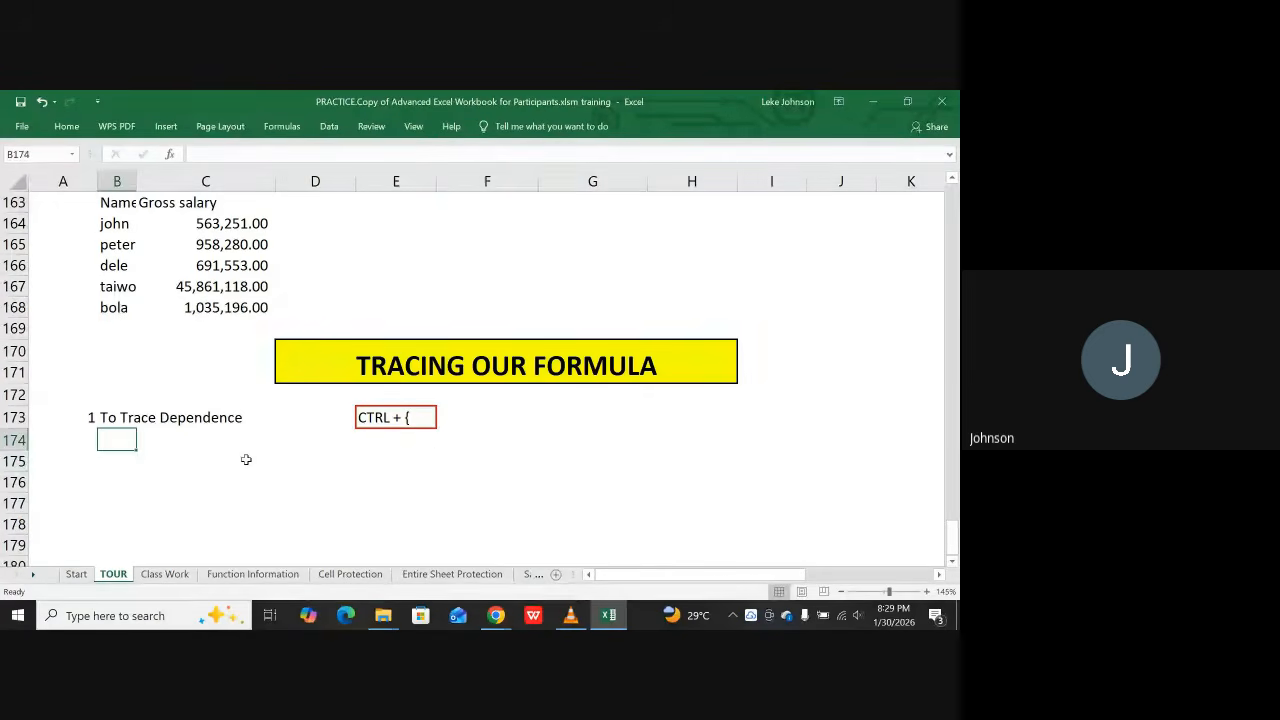
type("To ")
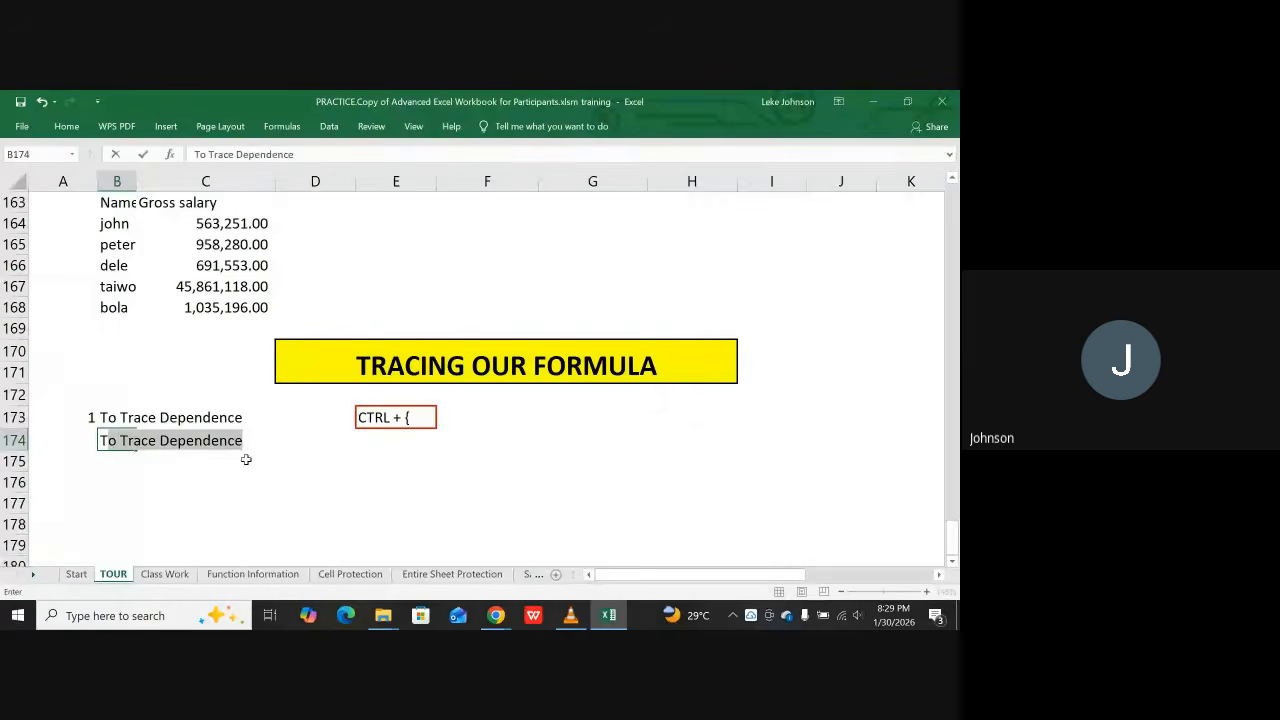
type("Trace P")
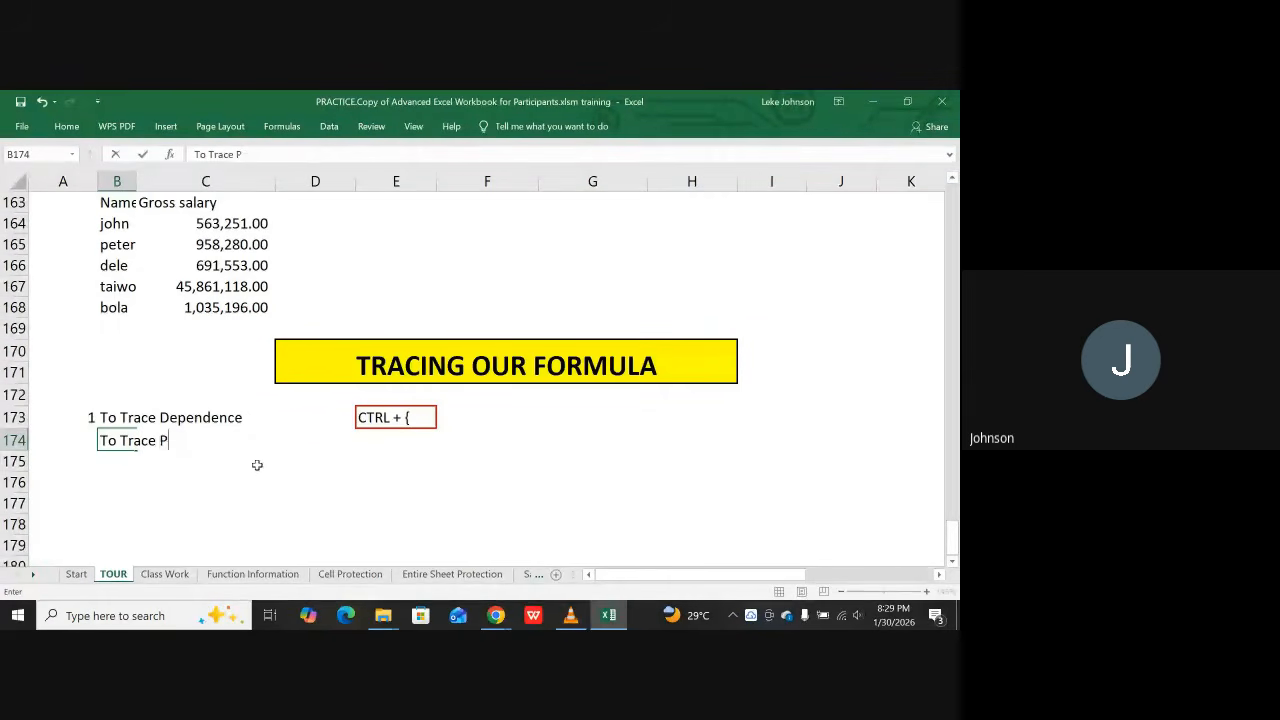
type("recedence")
Step: Fill the bordered shortcut cell E173 down to E174 and change the copied text to "CTRL + }"
key("Right")
key("Right")
key("Right")
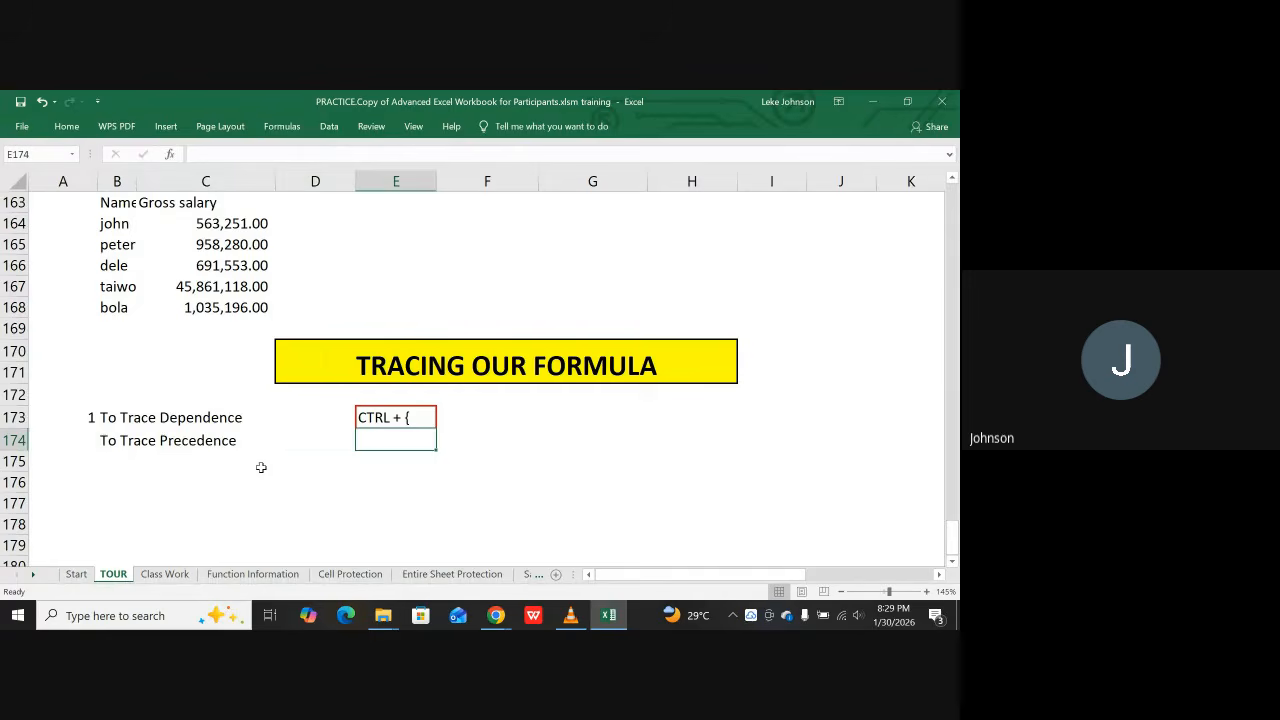
key("ctrl+d")
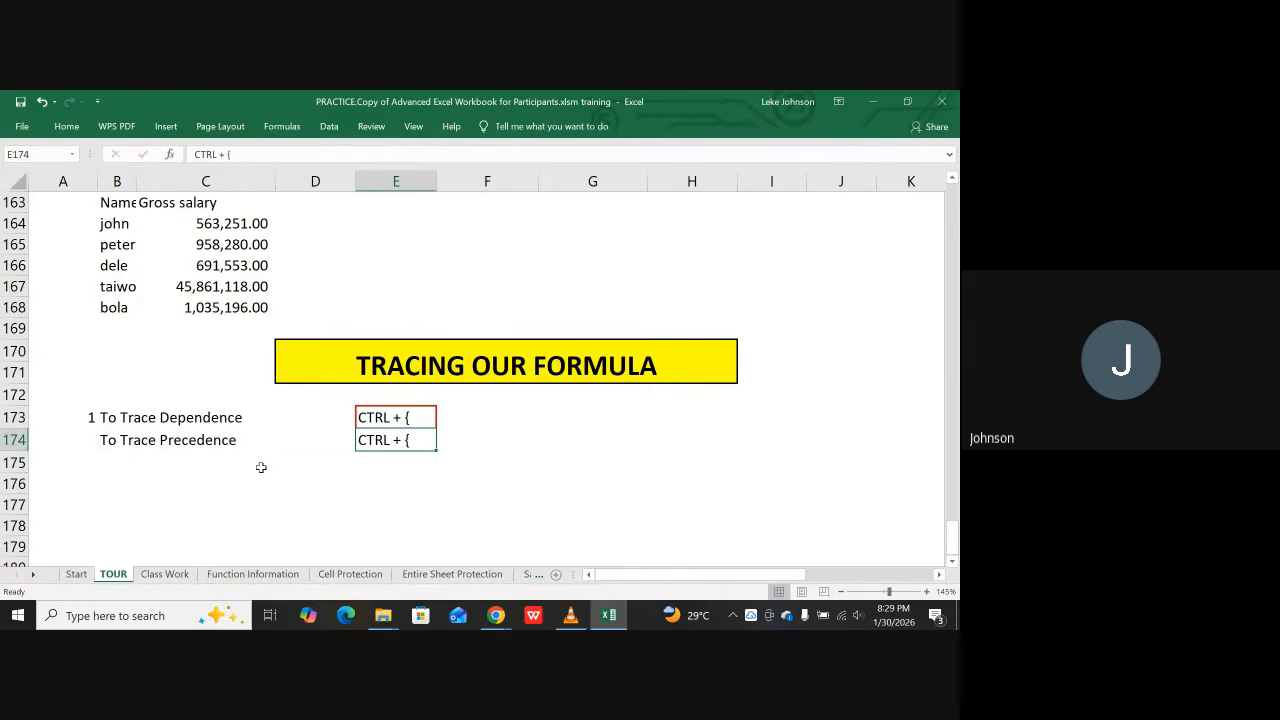
double_click(417, 438)
key("BackSpace")
type("}")
key("Return")
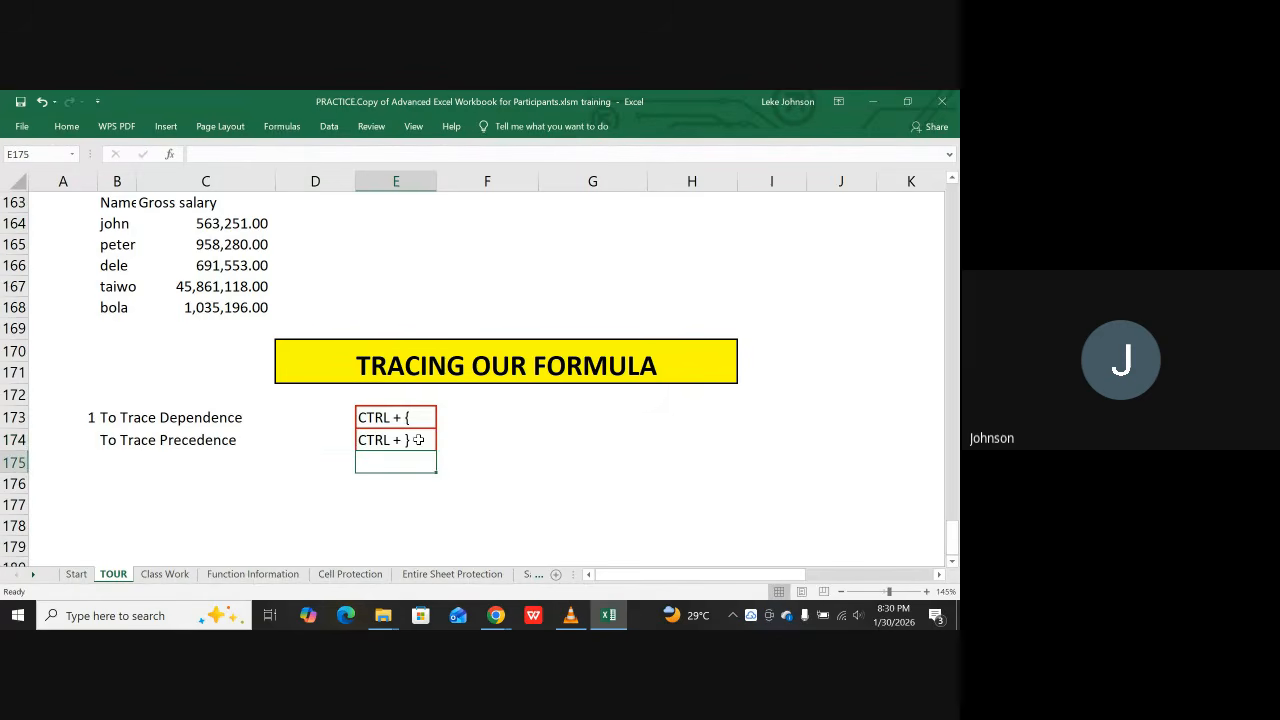
Step: Number the To Trace Precedence note as 2 in A174
left_click(400, 522)
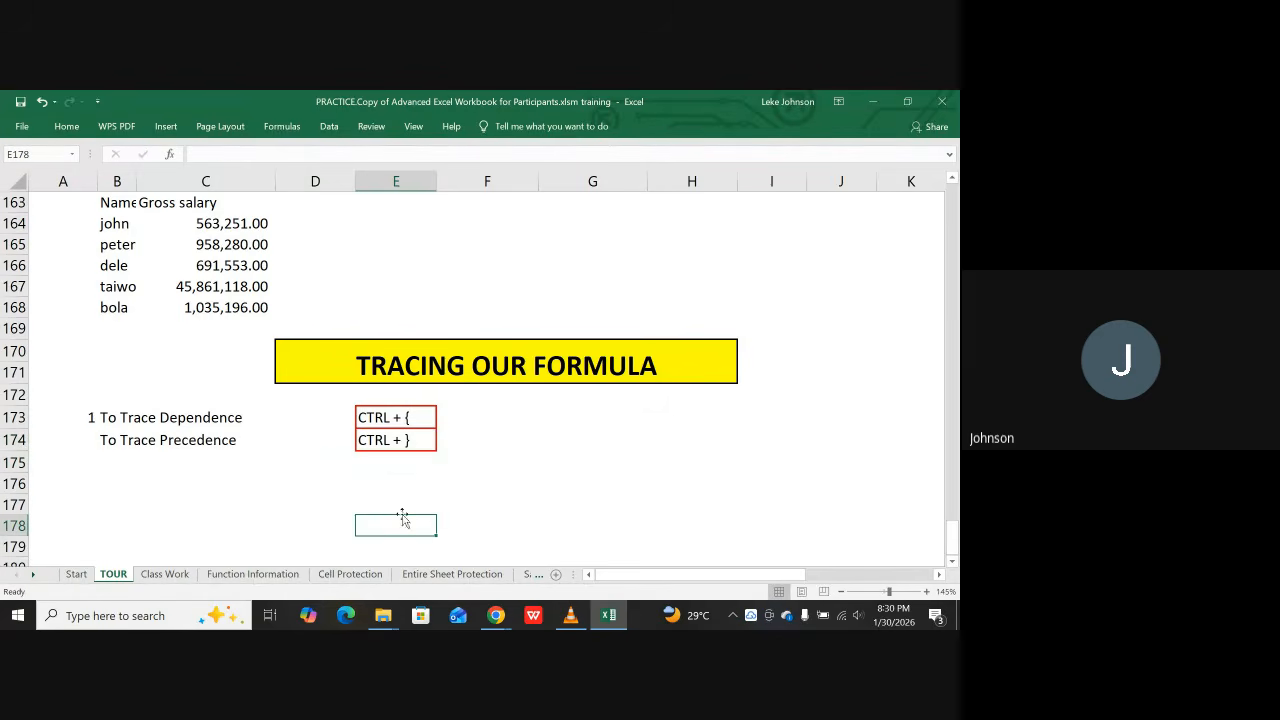
left_click(86, 439)
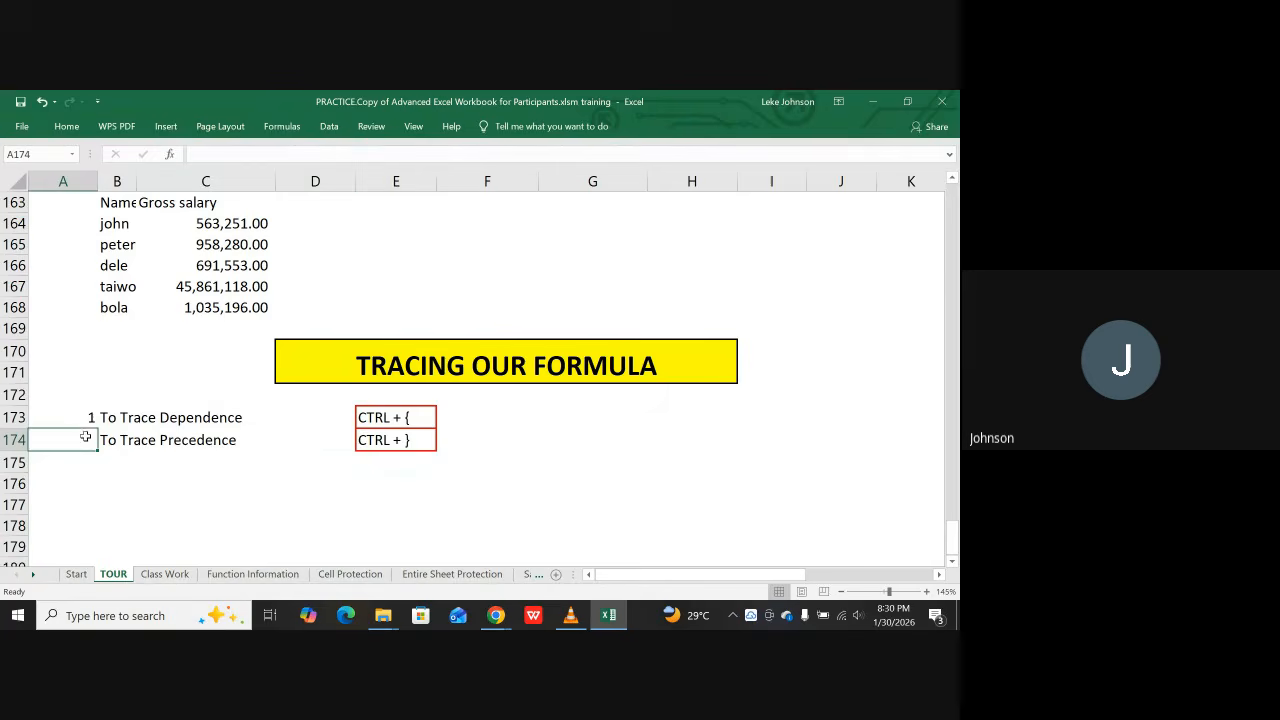
key("ctrl+d")
type("2")
key("Return")
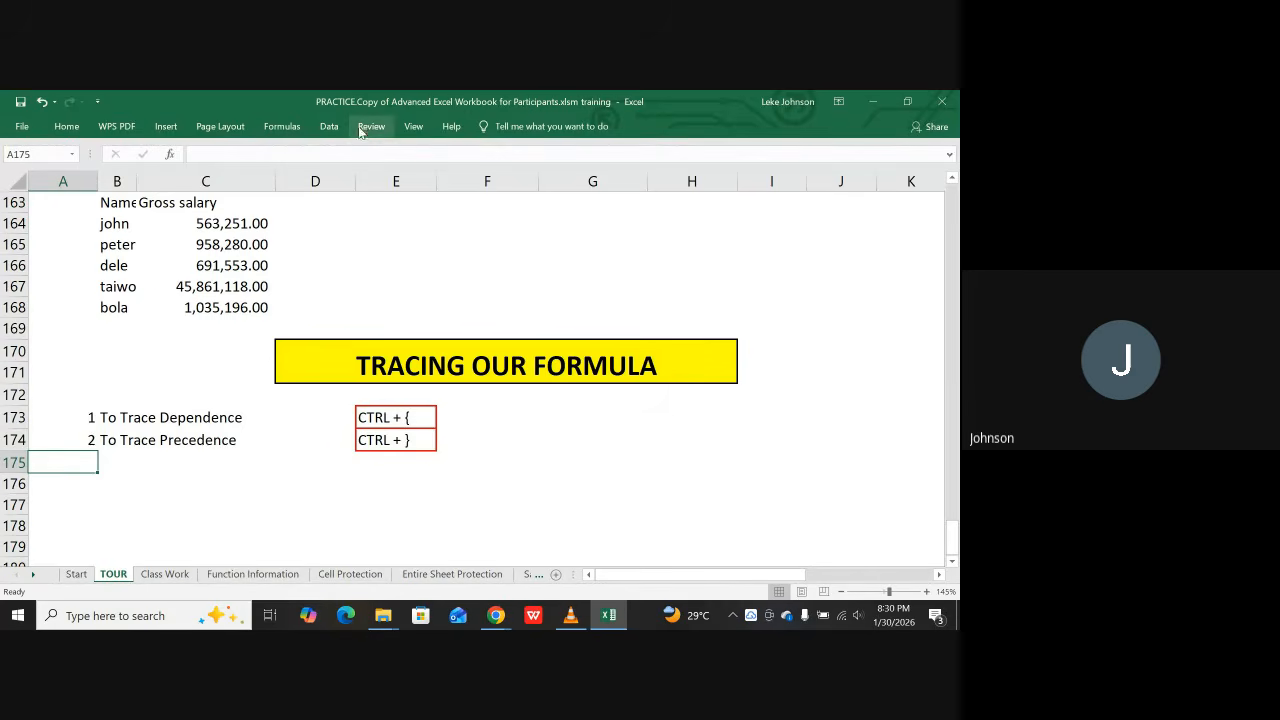
Step: Look at the Trace Precedents and Trace Dependents commands, and select the precedence shortcut in E174
left_click(293, 129)
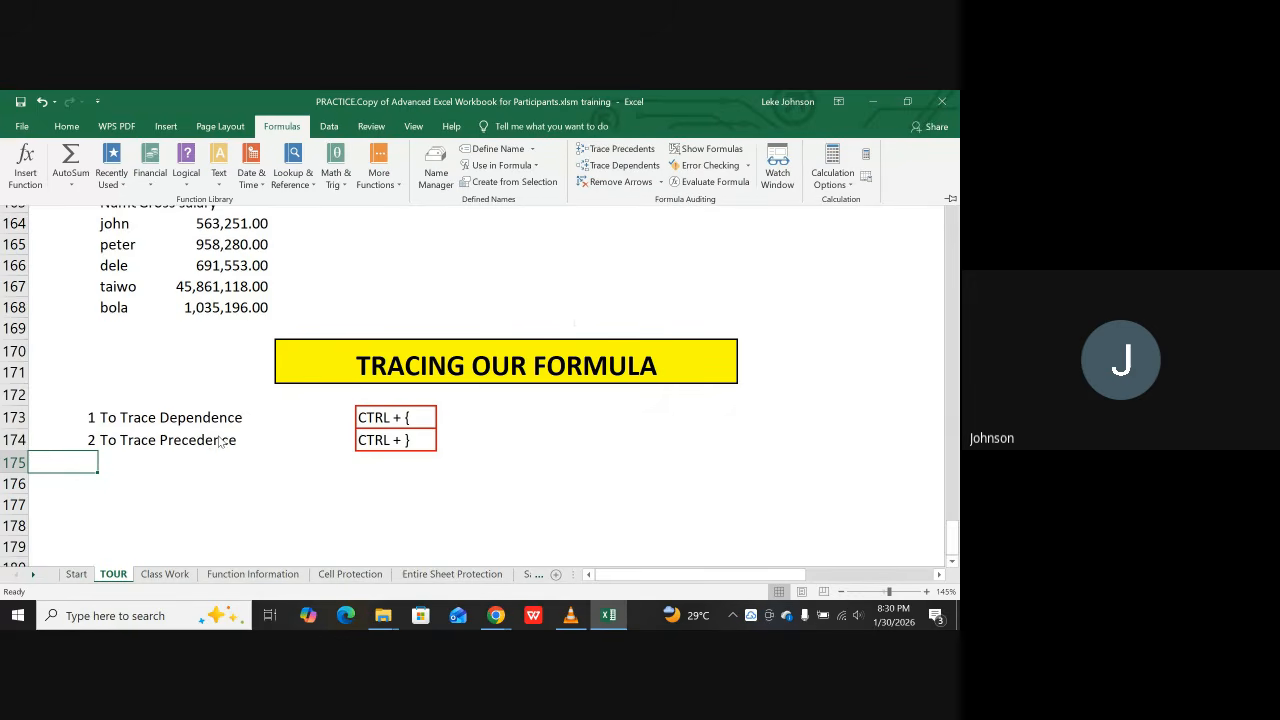
left_click(386, 439)
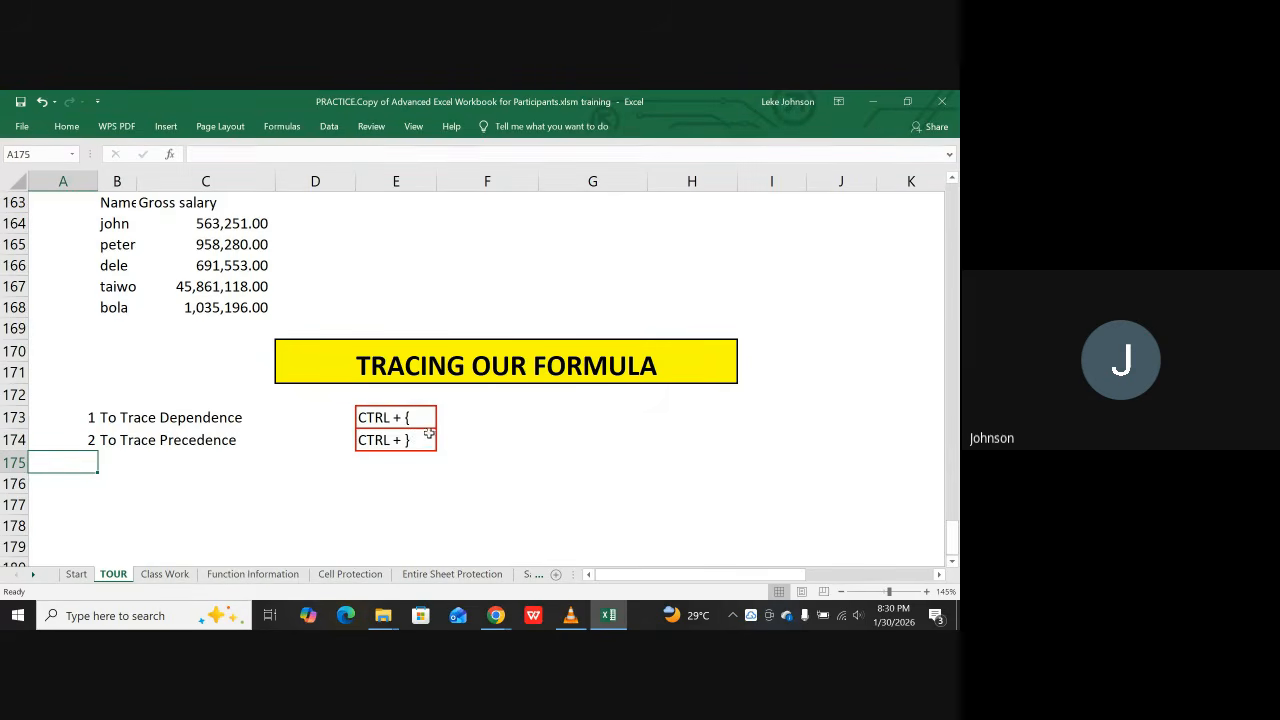
left_click(428, 440)
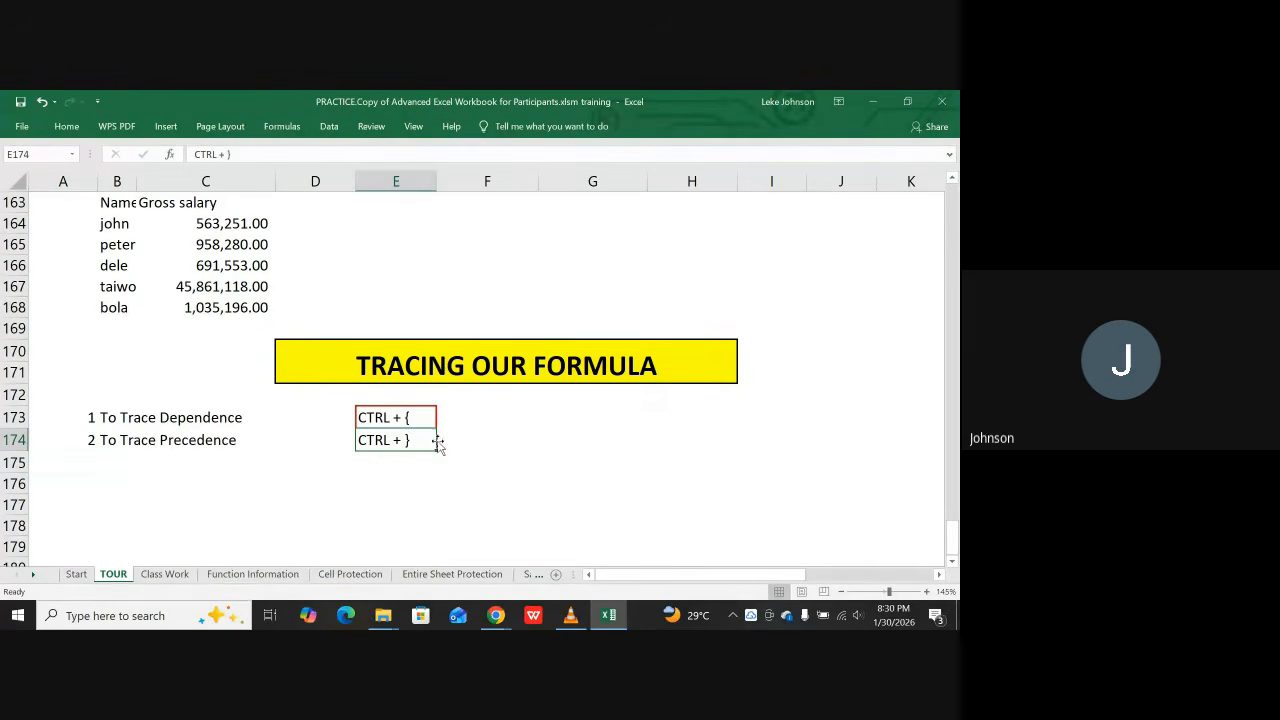
Step: Move the CTRL + } label to F173 beside Trace Dependence and the CTRL + { label to F174 beside Trace Precedence
left_click_drag(433, 440, 483, 420)
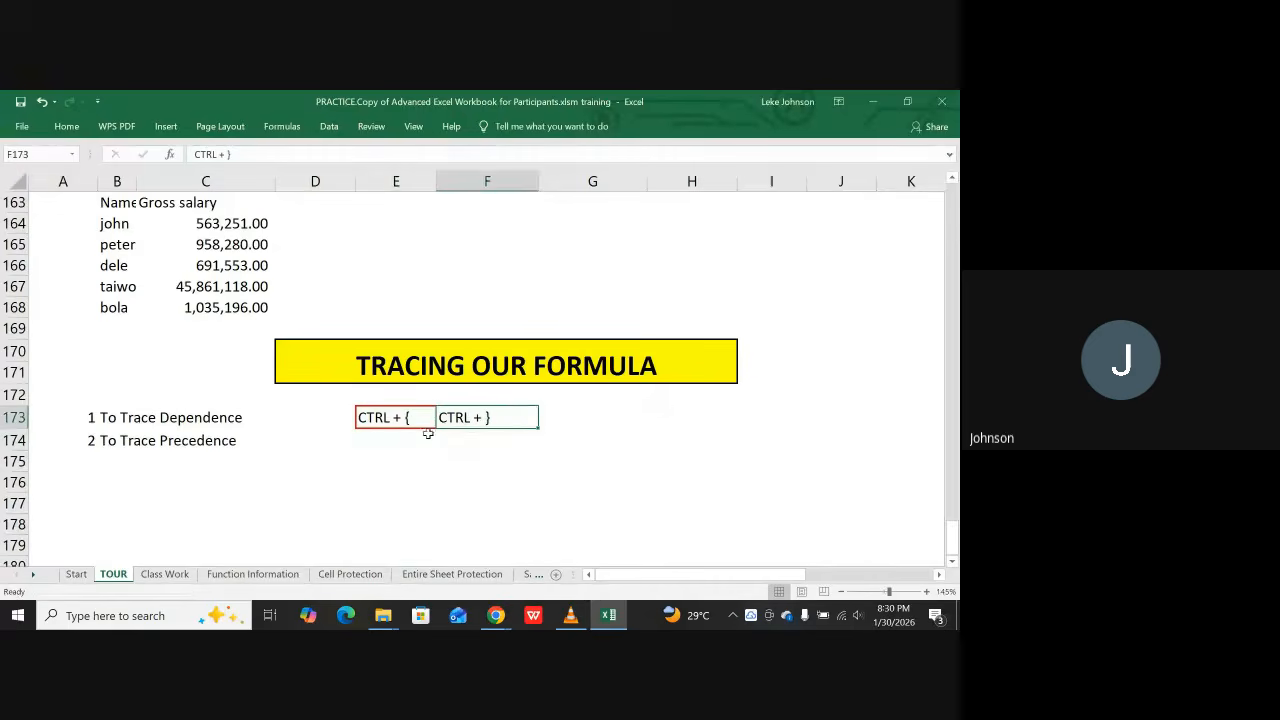
left_click(408, 417)
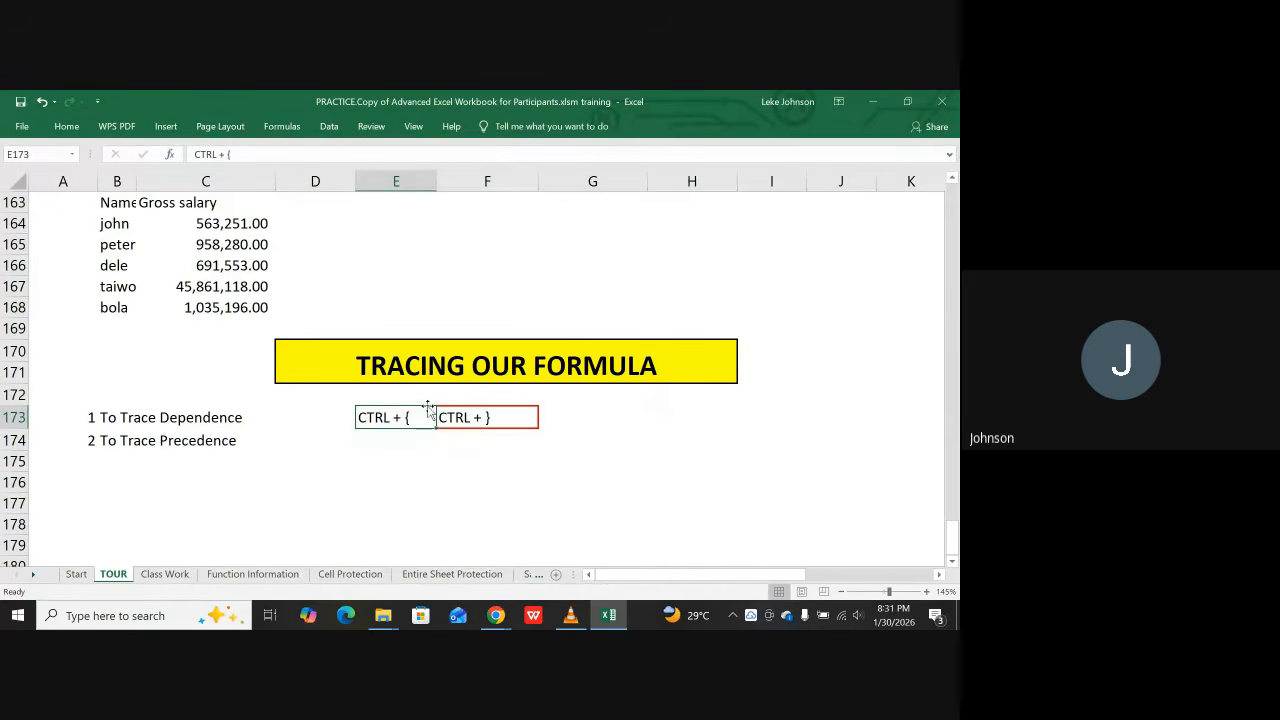
left_click_drag(424, 410, 466, 440)
left_click(444, 483)
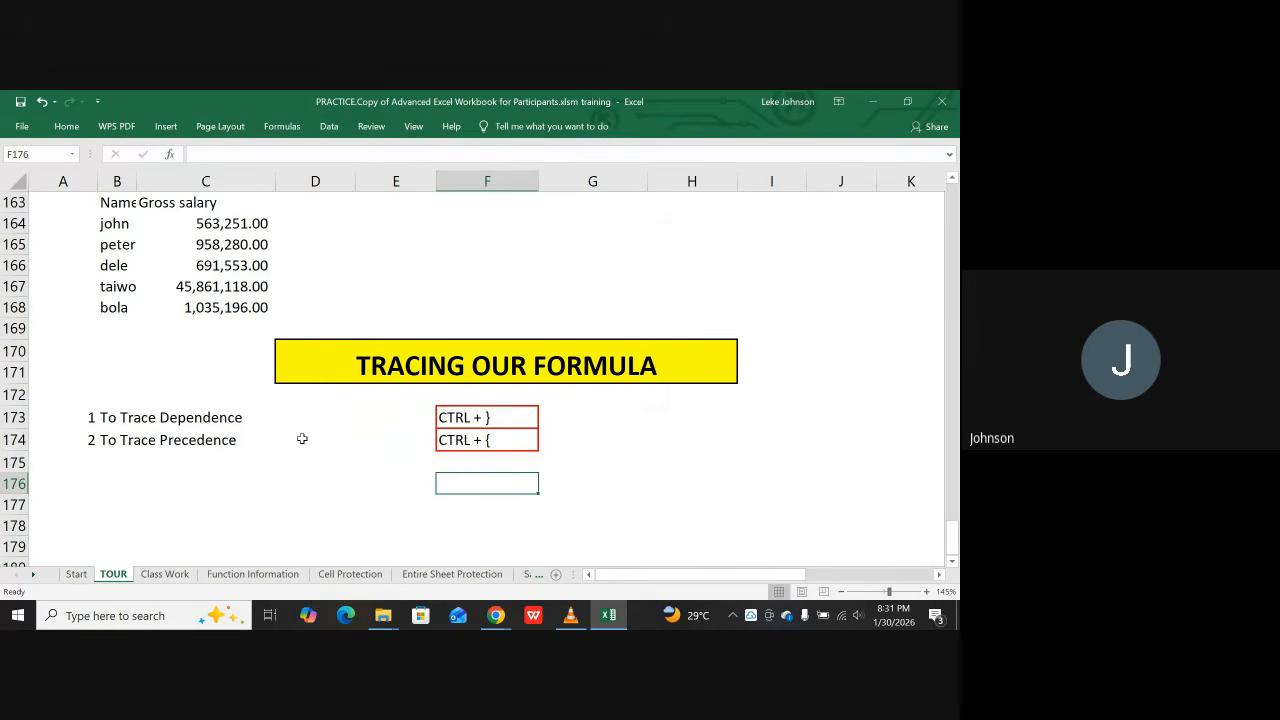
Step: Try to trace the precedents of the empty cell F176
left_click(282, 126)
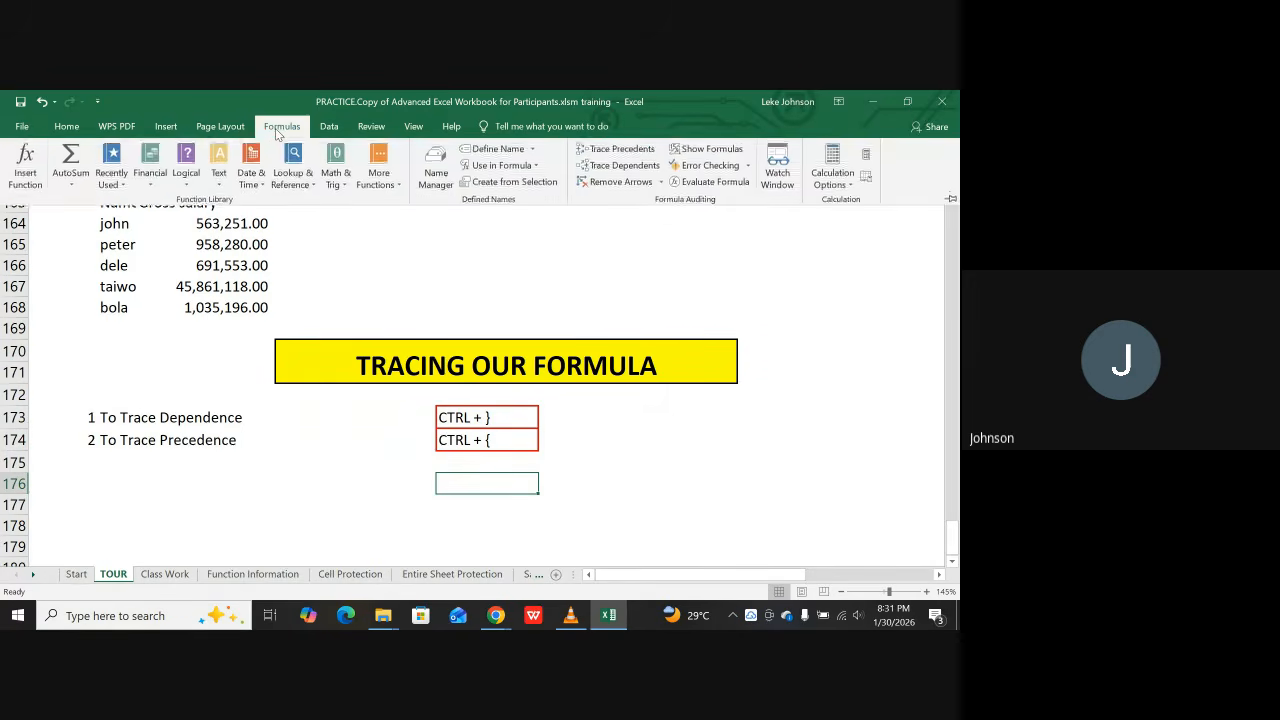
left_click(600, 150)
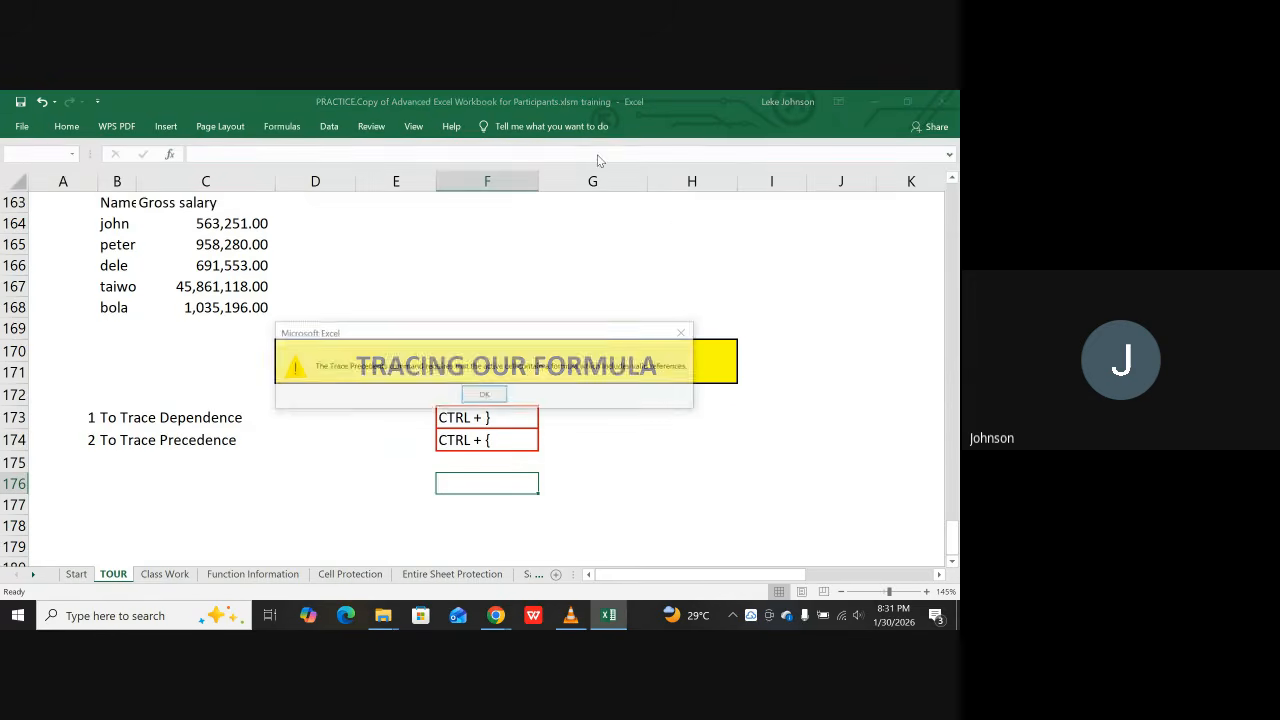
left_click(685, 332)
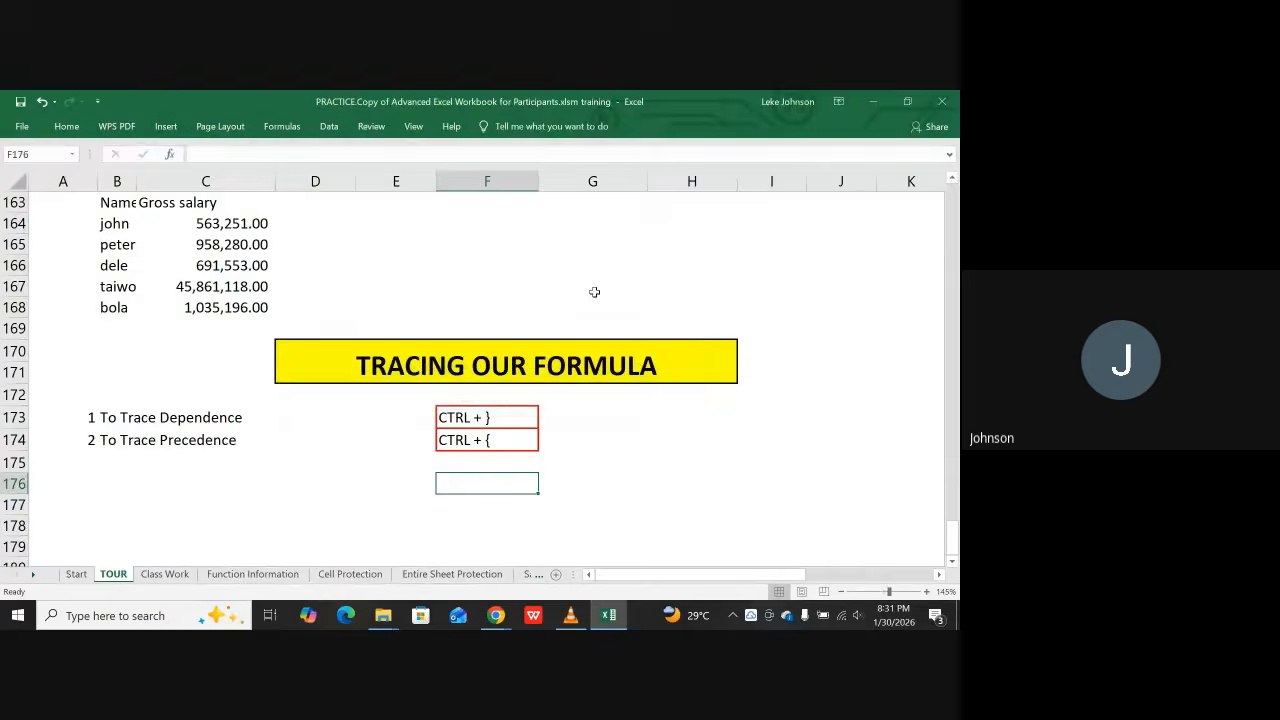
left_click(282, 126)
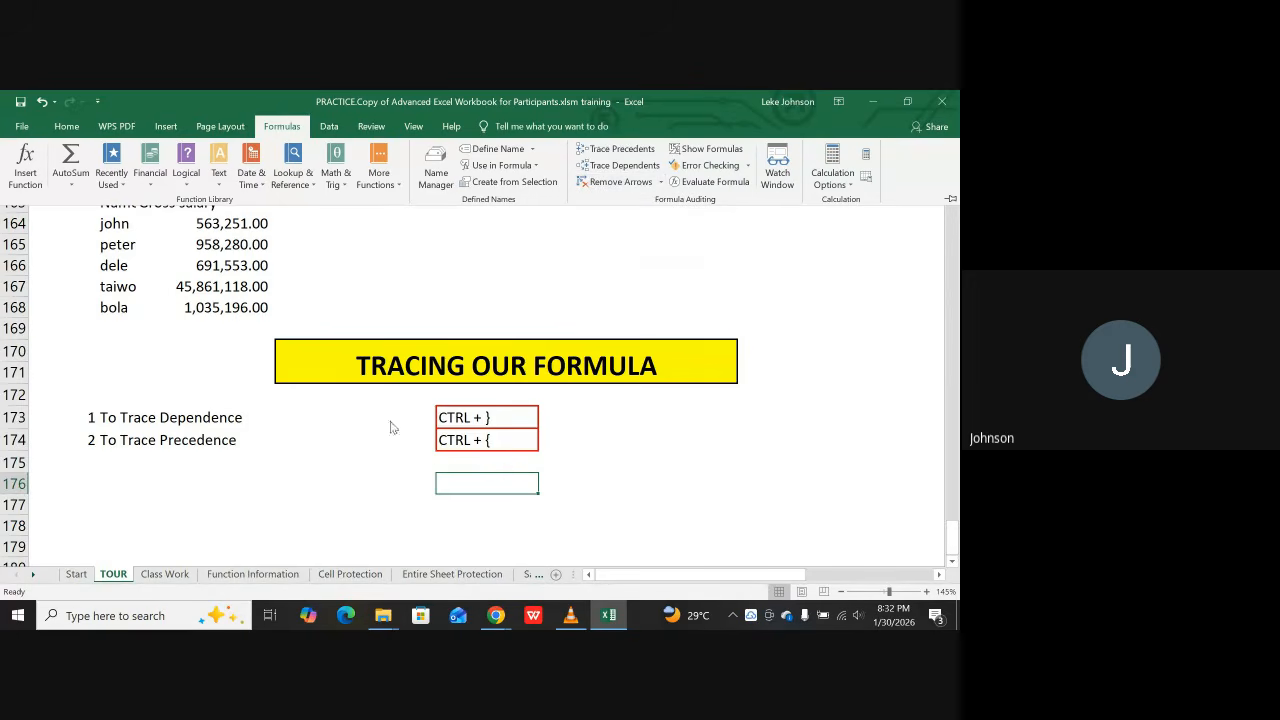
Step: Open the Count worksheet
left_click(34, 576)
left_click(33, 576)
left_click(33, 576)
left_click(33, 576)
left_click(33, 576)
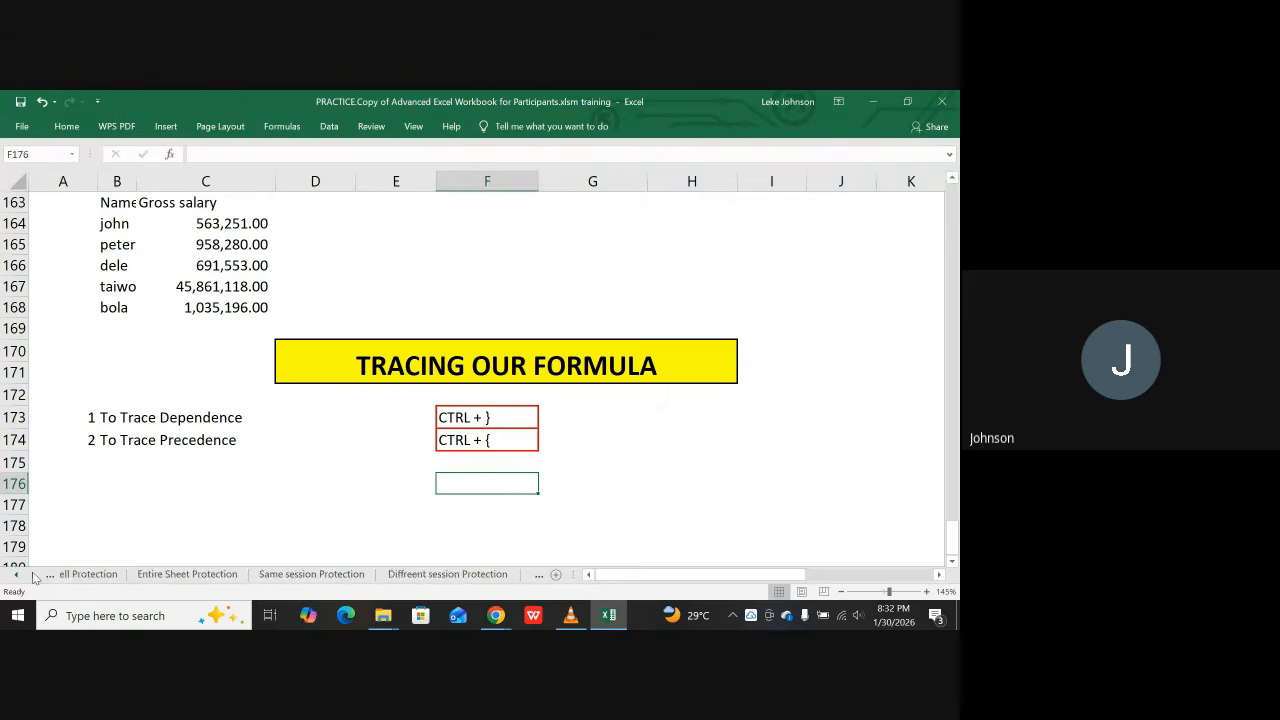
left_click(33, 577)
left_click(33, 577)
left_click(33, 577)
left_click(33, 577)
left_click(33, 577)
left_click(33, 577)
left_click(33, 577)
left_click(33, 577)
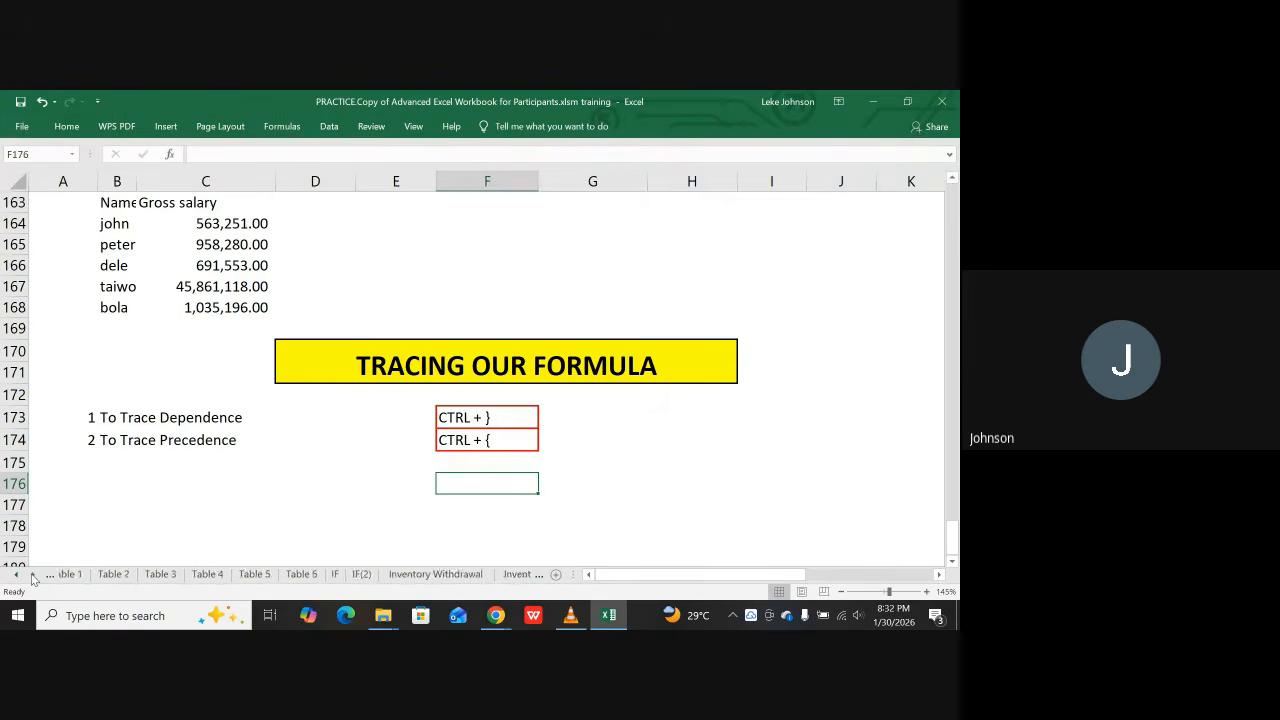
left_click(33, 577)
left_click(33, 577)
left_click(33, 577)
left_click(33, 577)
left_click(33, 577)
left_click(33, 577)
left_click(33, 577)
left_click(33, 577)
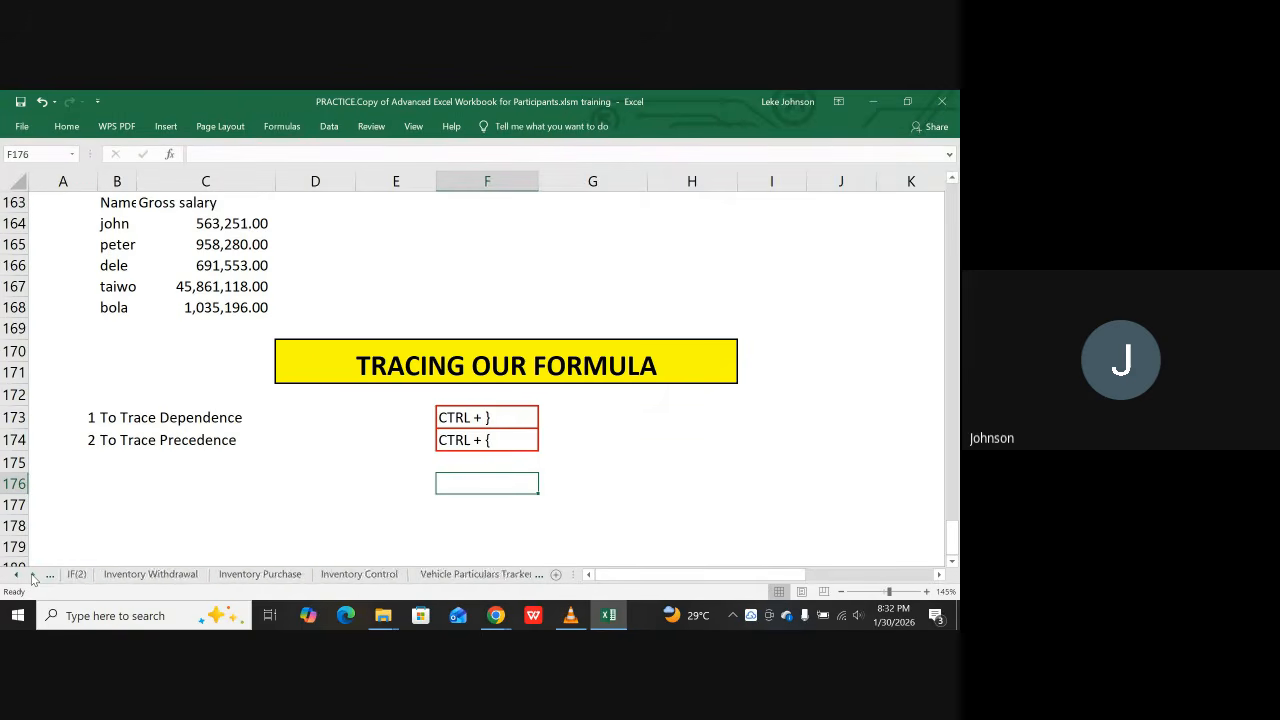
left_click(33, 577)
left_click(33, 577)
left_click(33, 577)
left_click(33, 577)
left_click(33, 577)
left_click(33, 577)
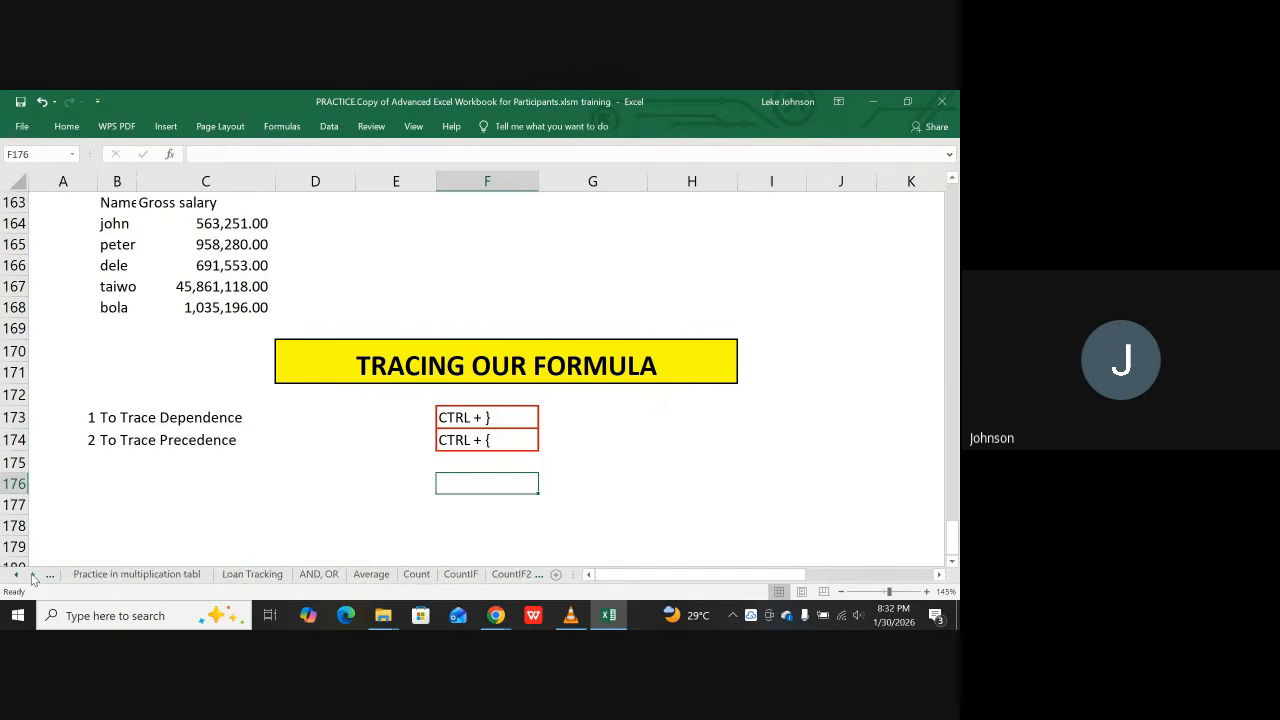
left_click(33, 577)
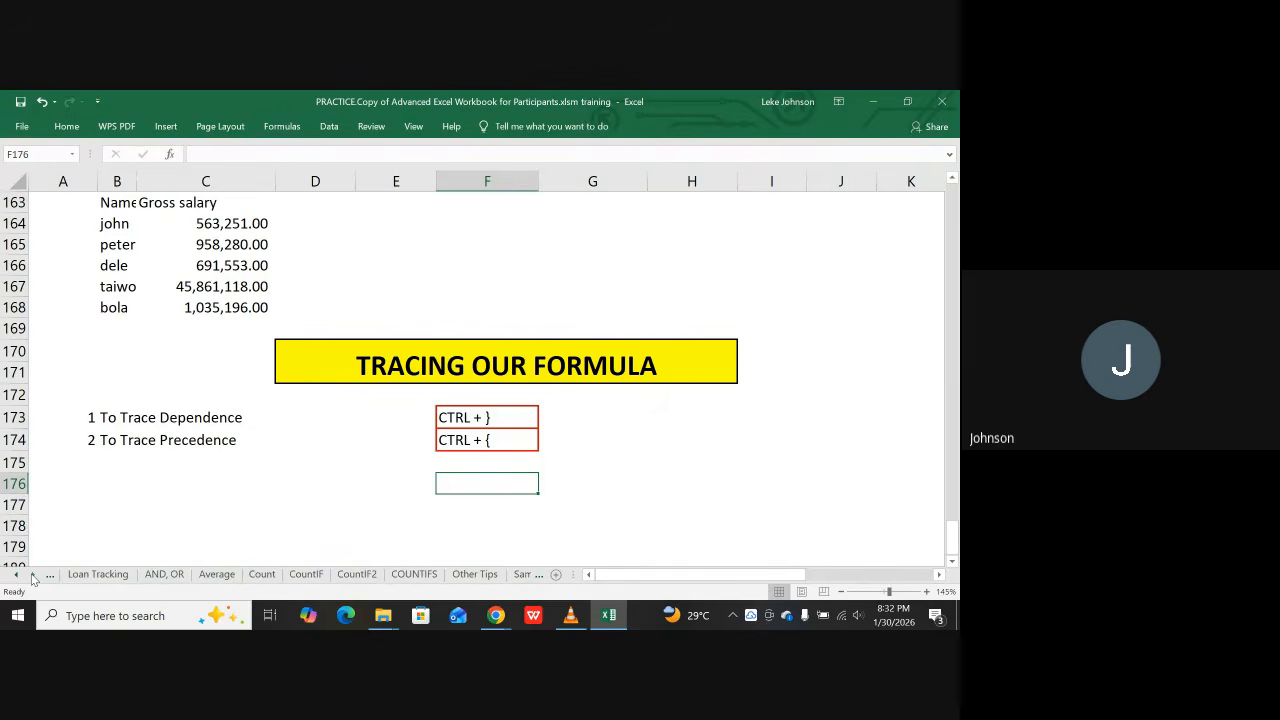
left_click(253, 576)
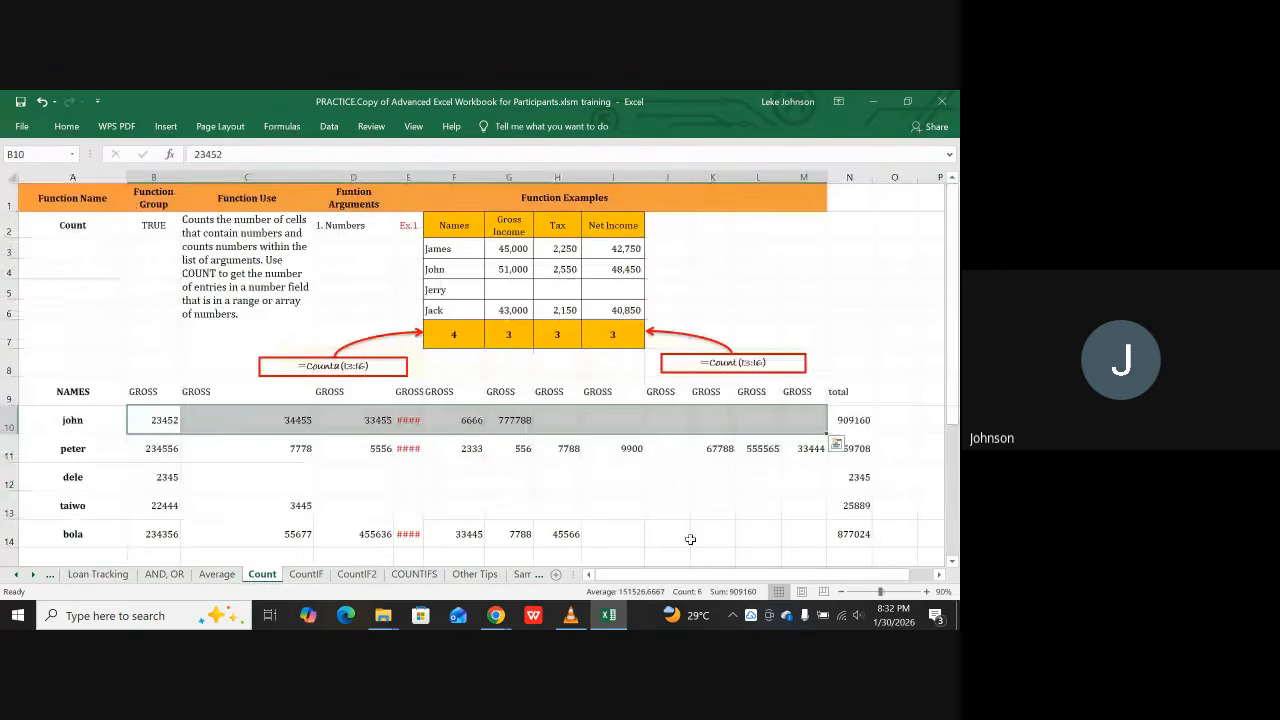
Step: Select the precedent cells of the row total in N10, then try to select that total's dependents
left_click(845, 420)
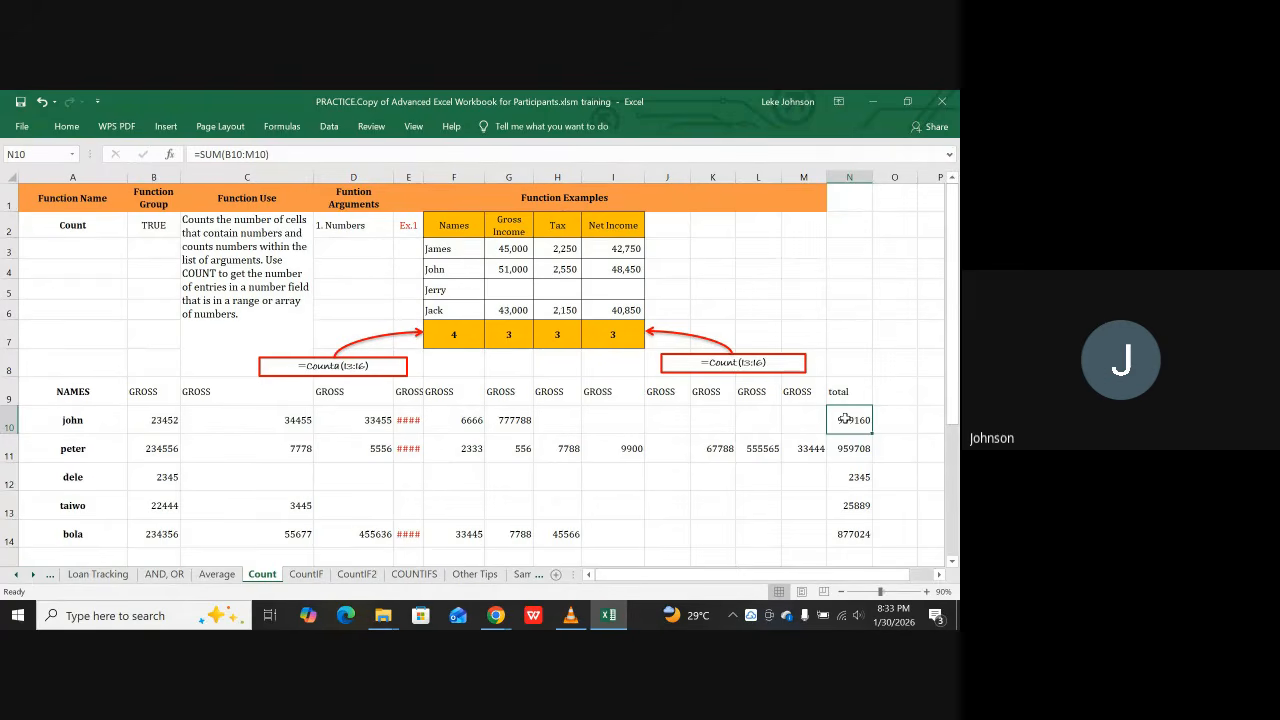
key("ctrl+bracketleft")
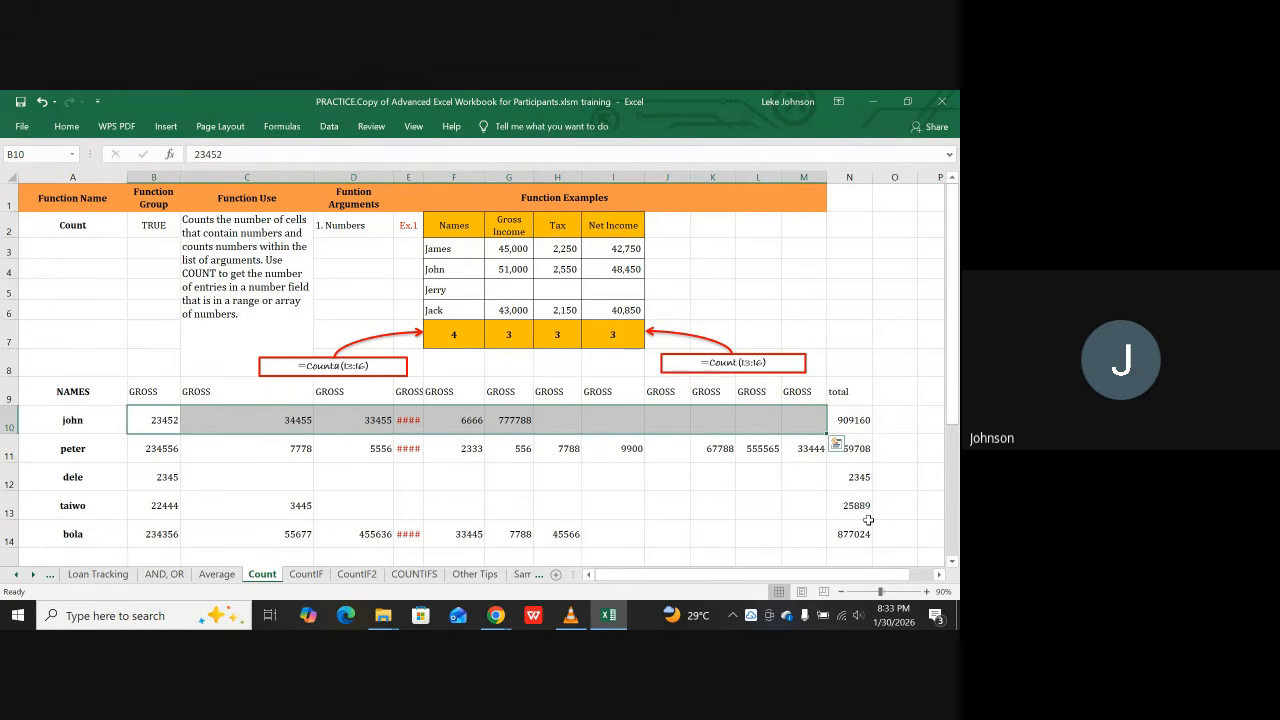
left_click(857, 424)
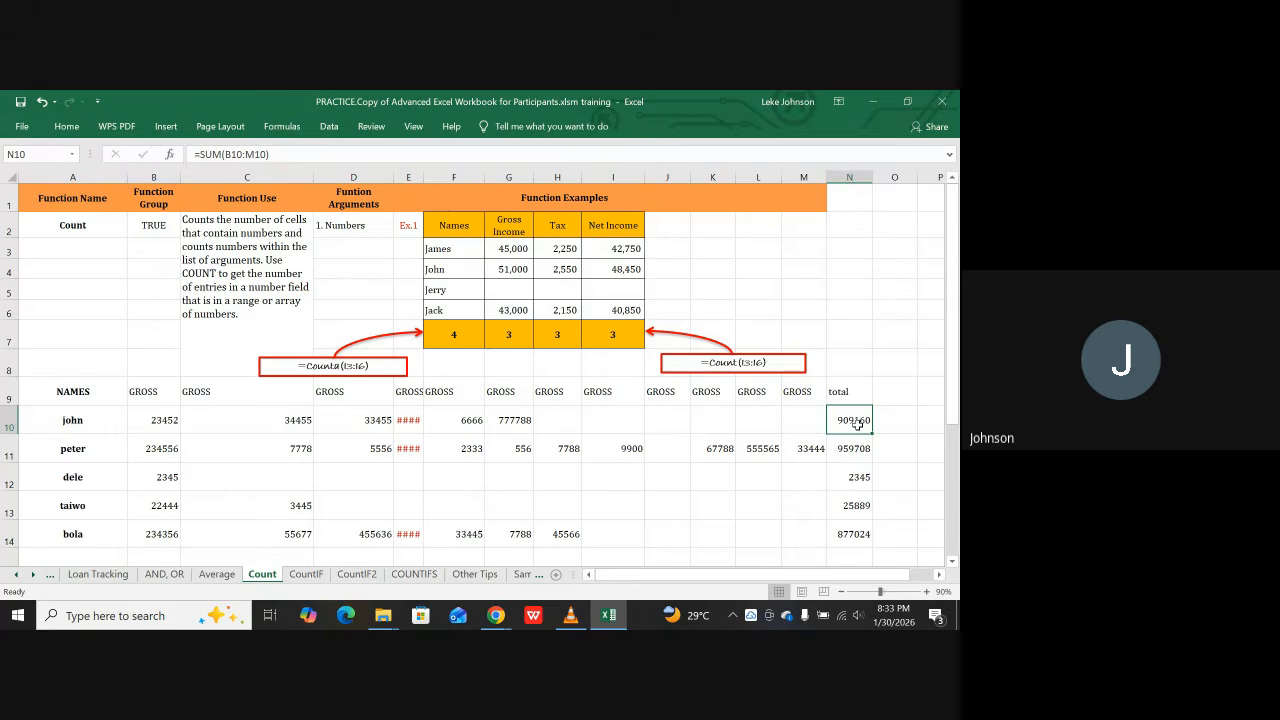
key("ctrl+]")
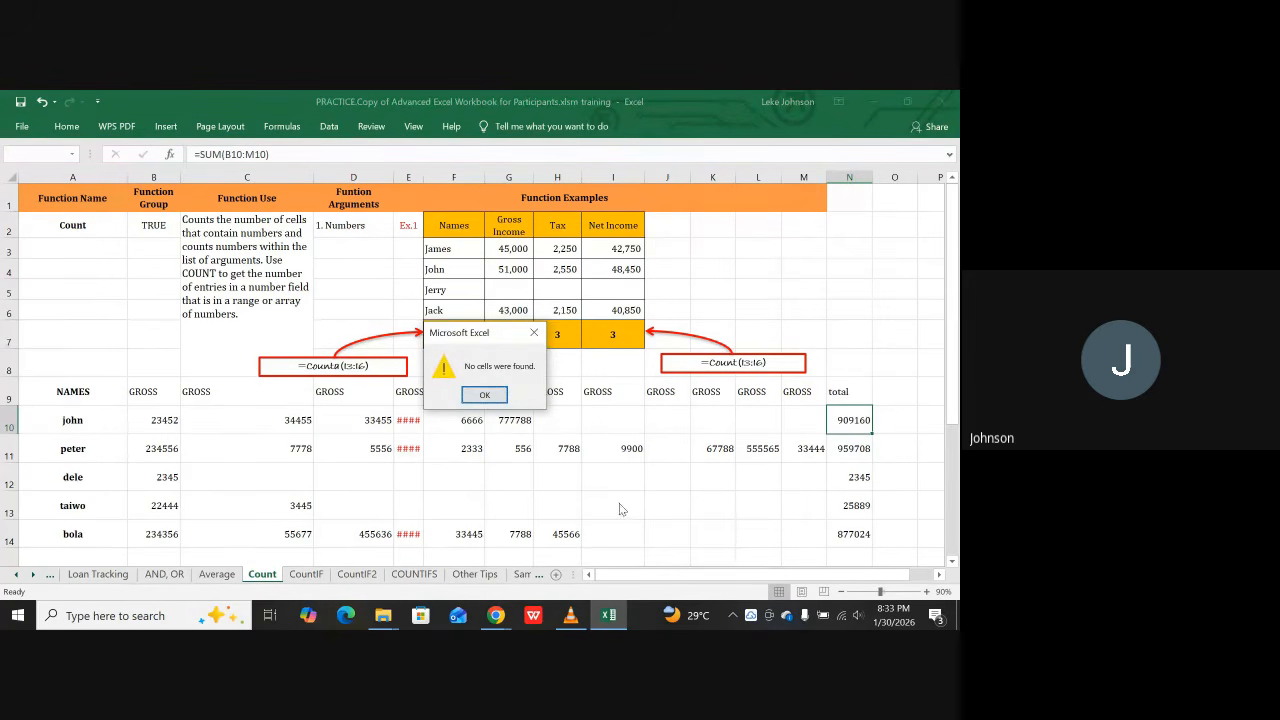
left_click(484, 395)
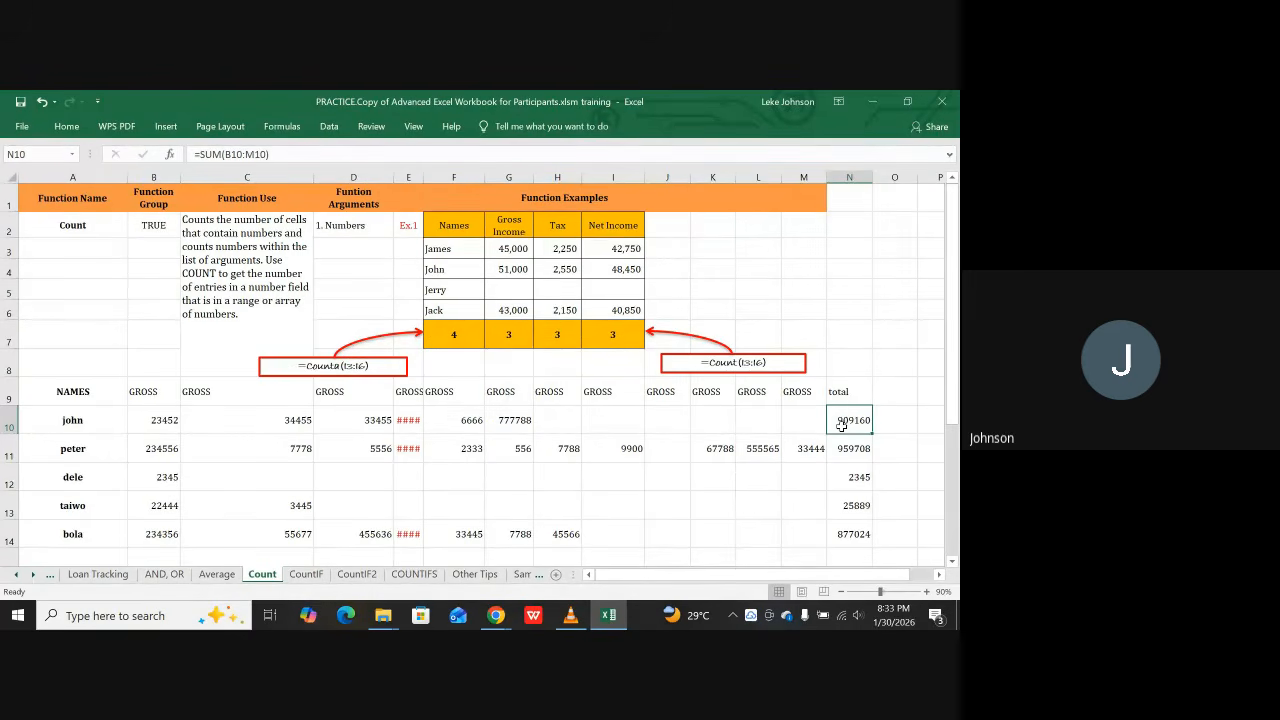
Step: Sum the total column in cell N16 with =SUM(N10:N15)
scroll(850, 418, "down", 1)
scroll(863, 410, "down", 1)
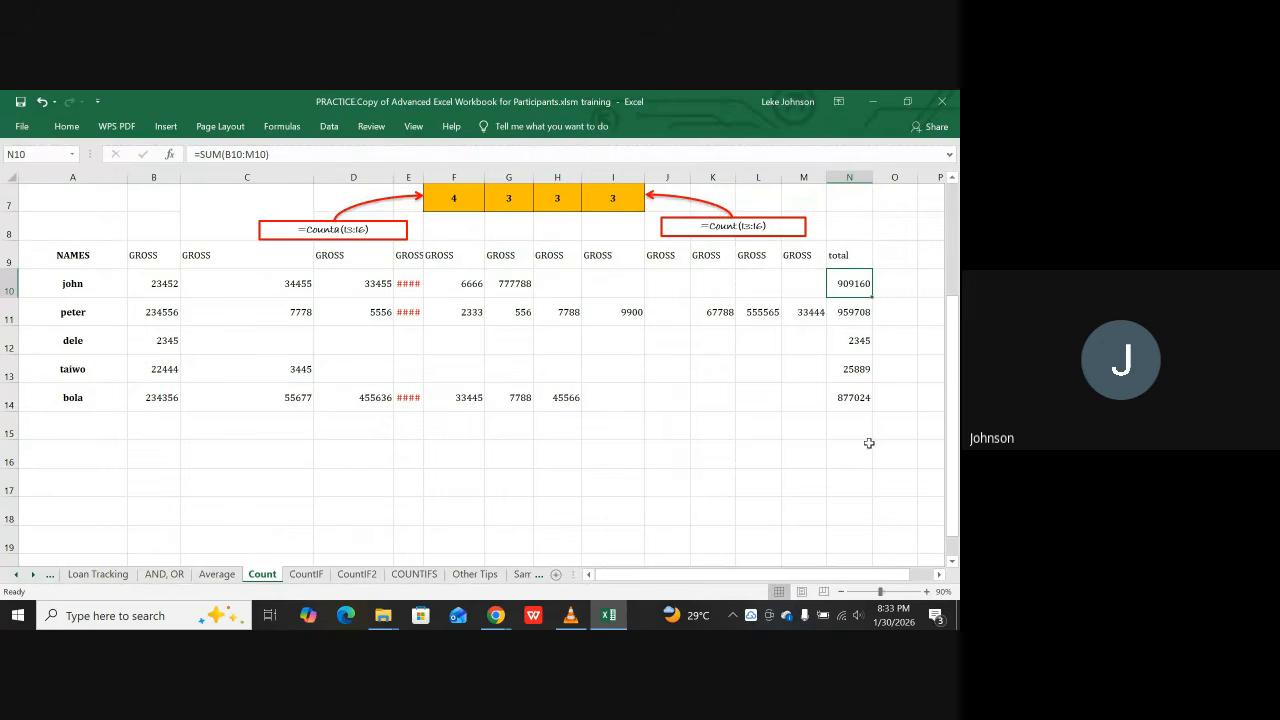
left_click(852, 452)
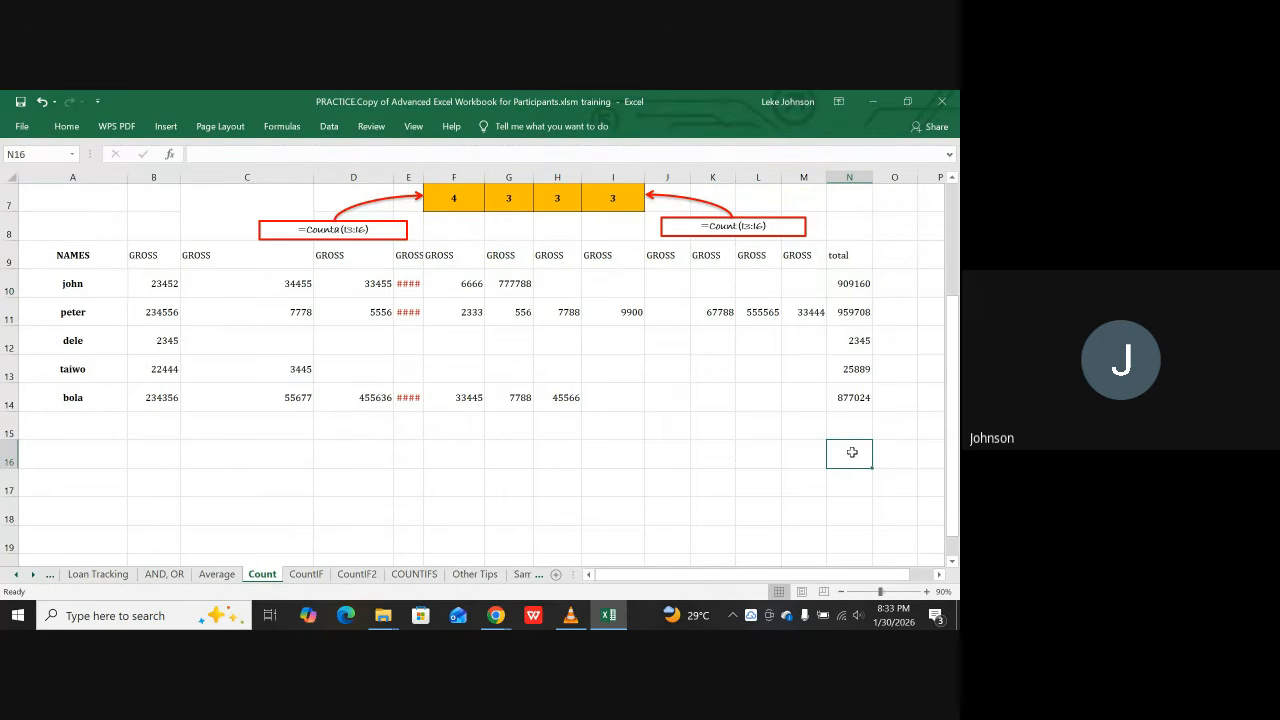
key("alt+equal")
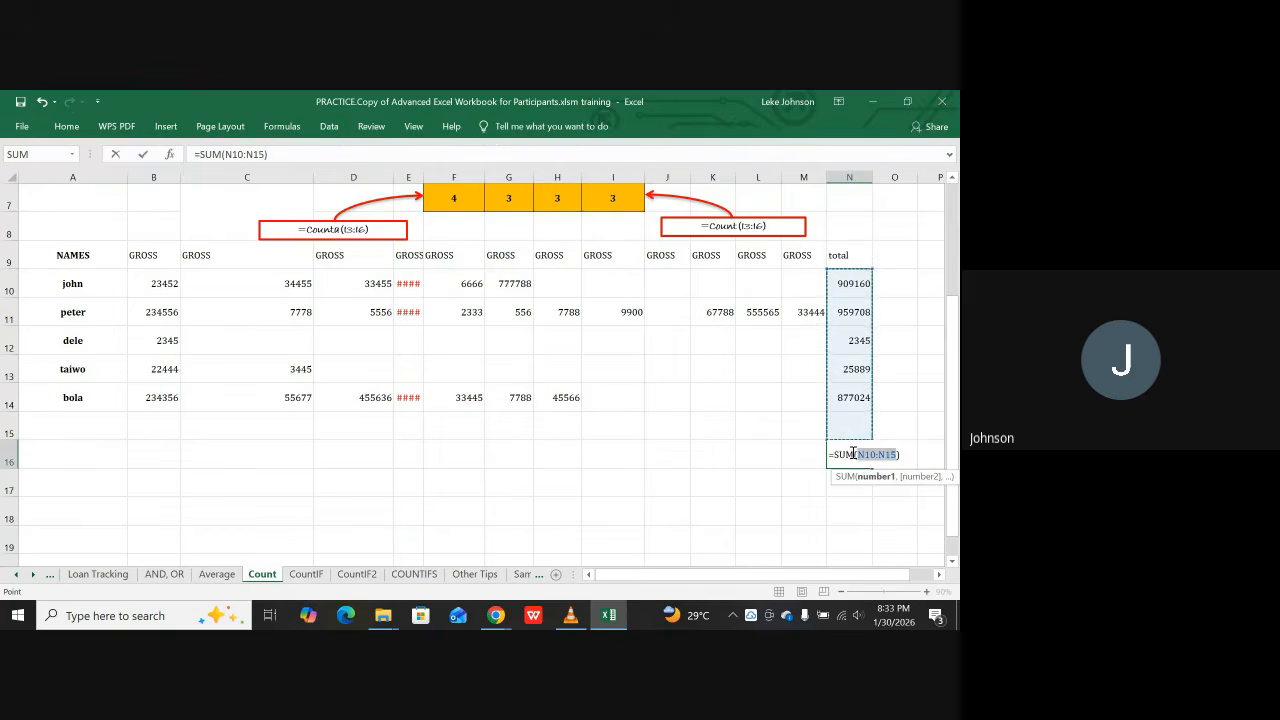
key("Return")
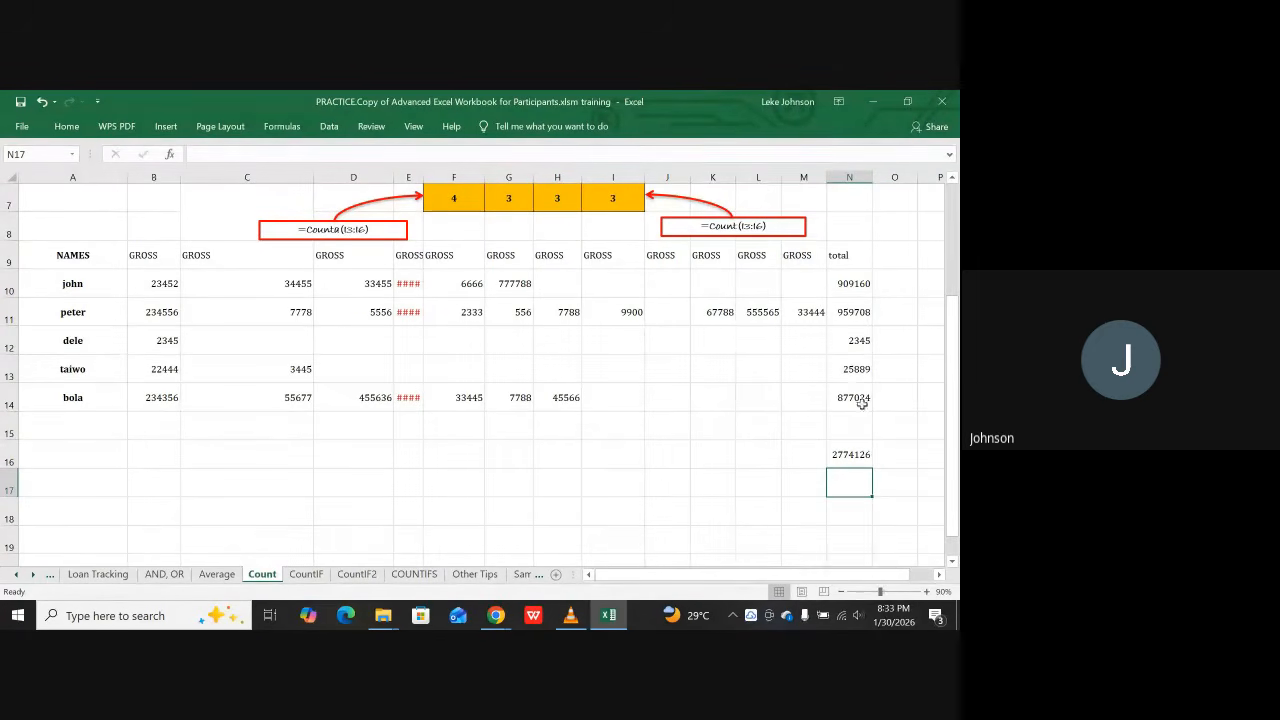
left_click(855, 460)
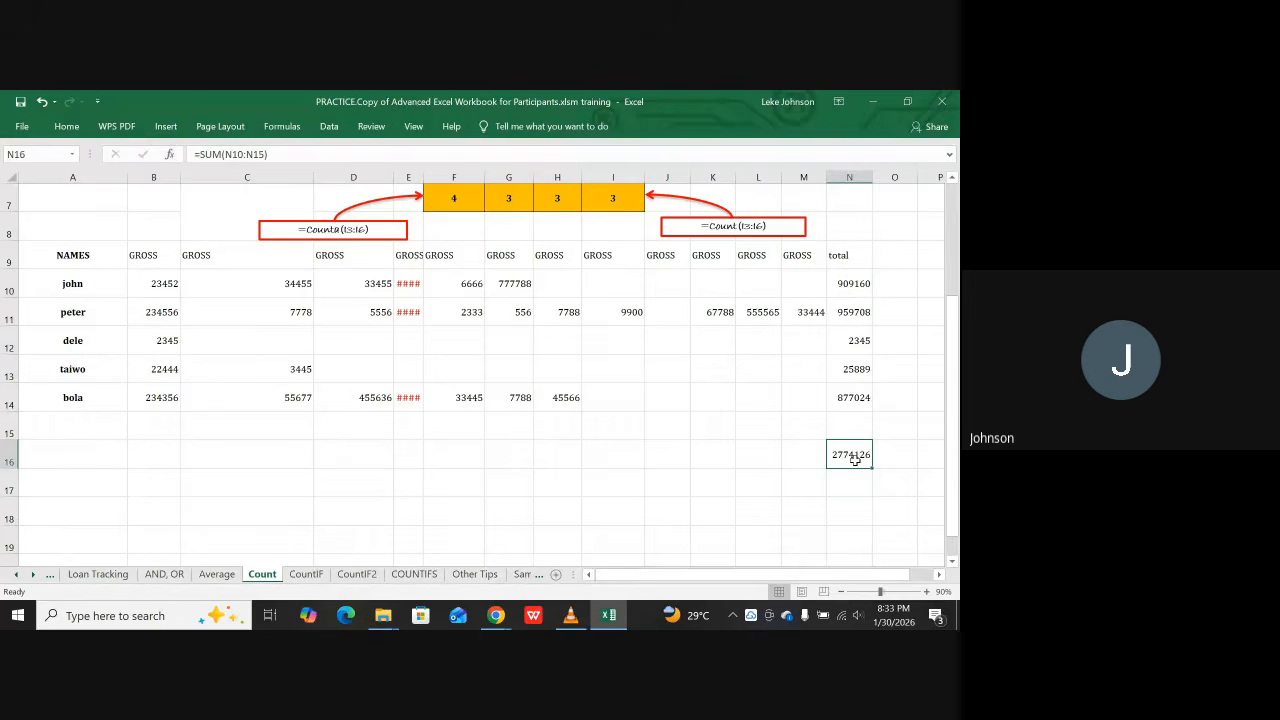
Step: Trace the precedents of the row total in N10 several times, returning to N10 after each trace
left_click(861, 292)
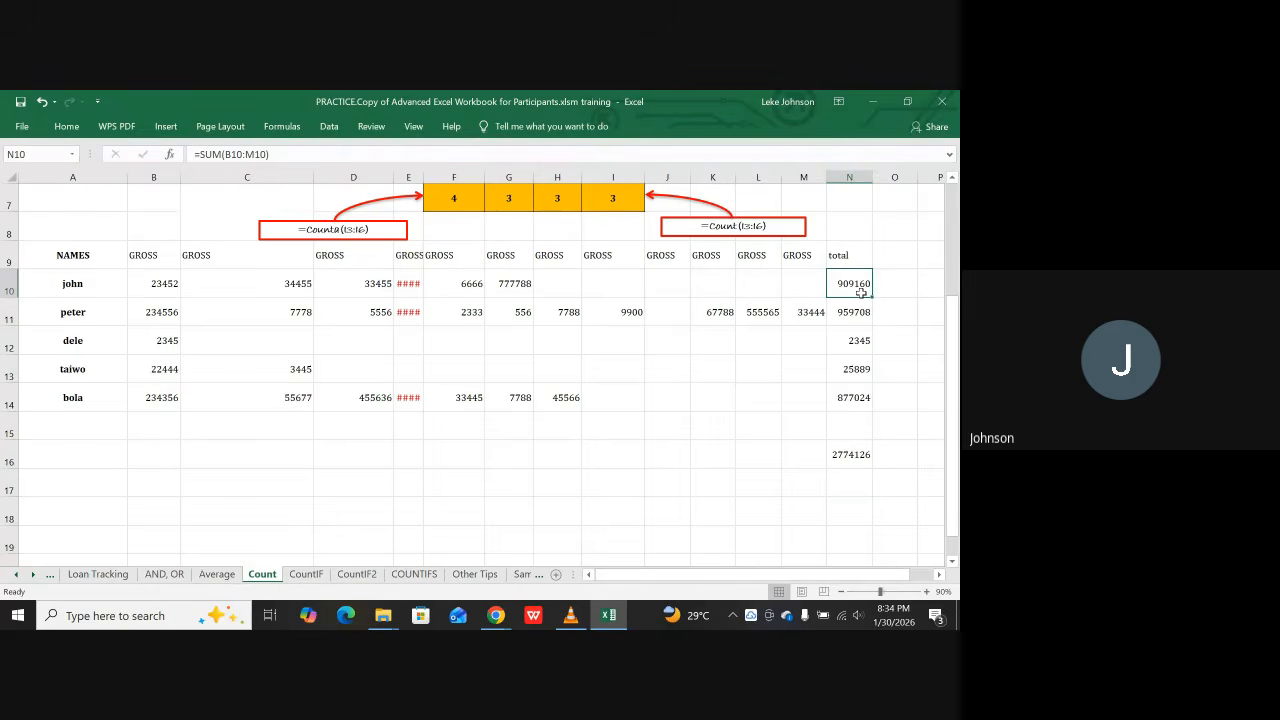
key("ctrl+bracketleft")
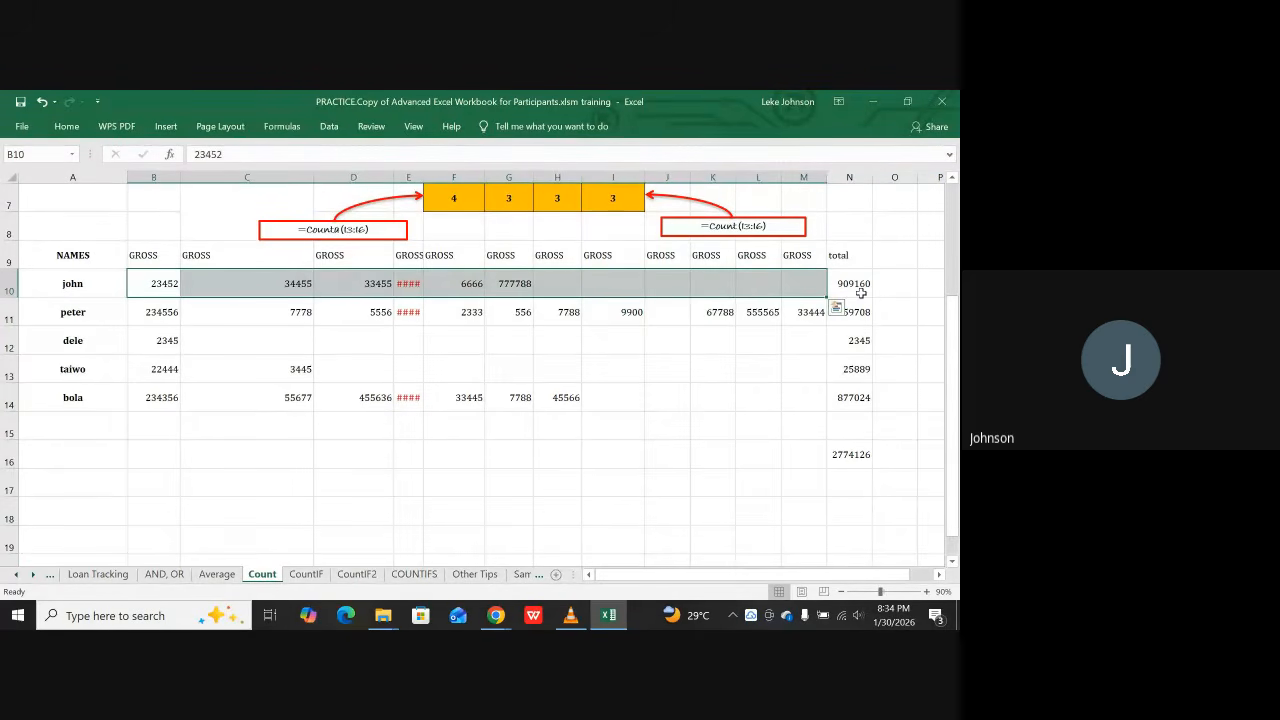
left_click(861, 291)
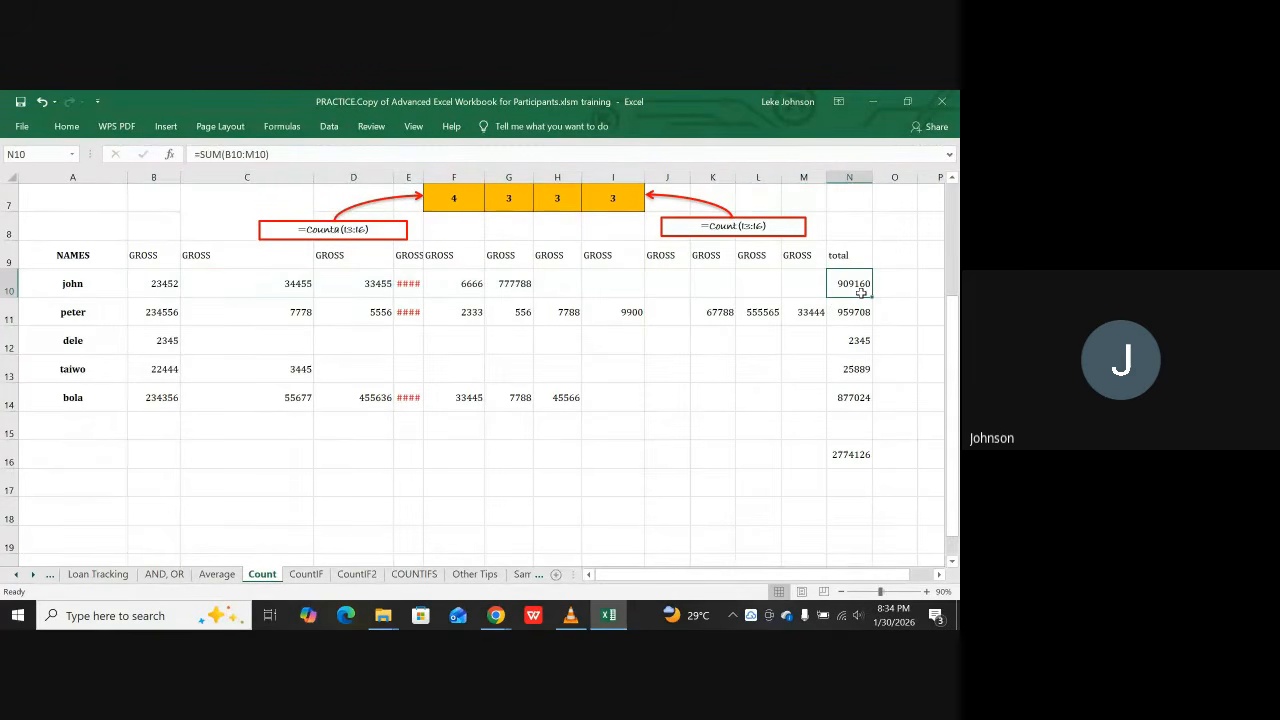
double_click(861, 293)
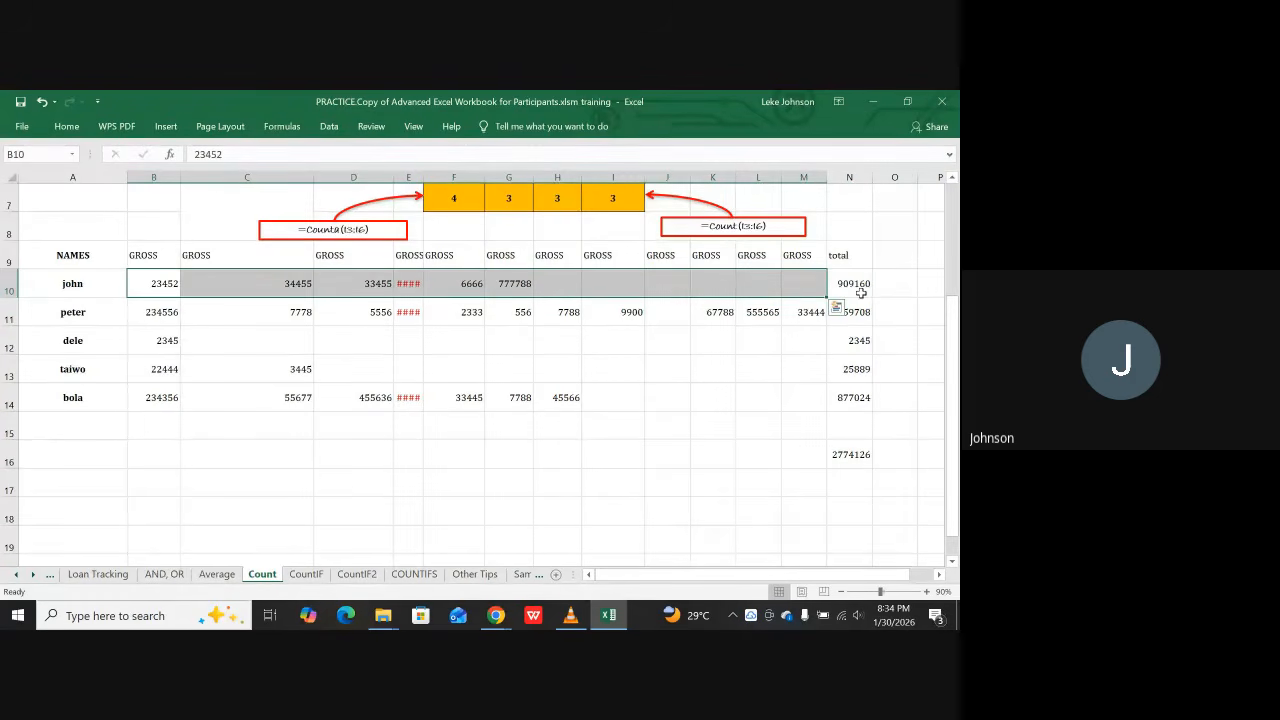
left_click(861, 292)
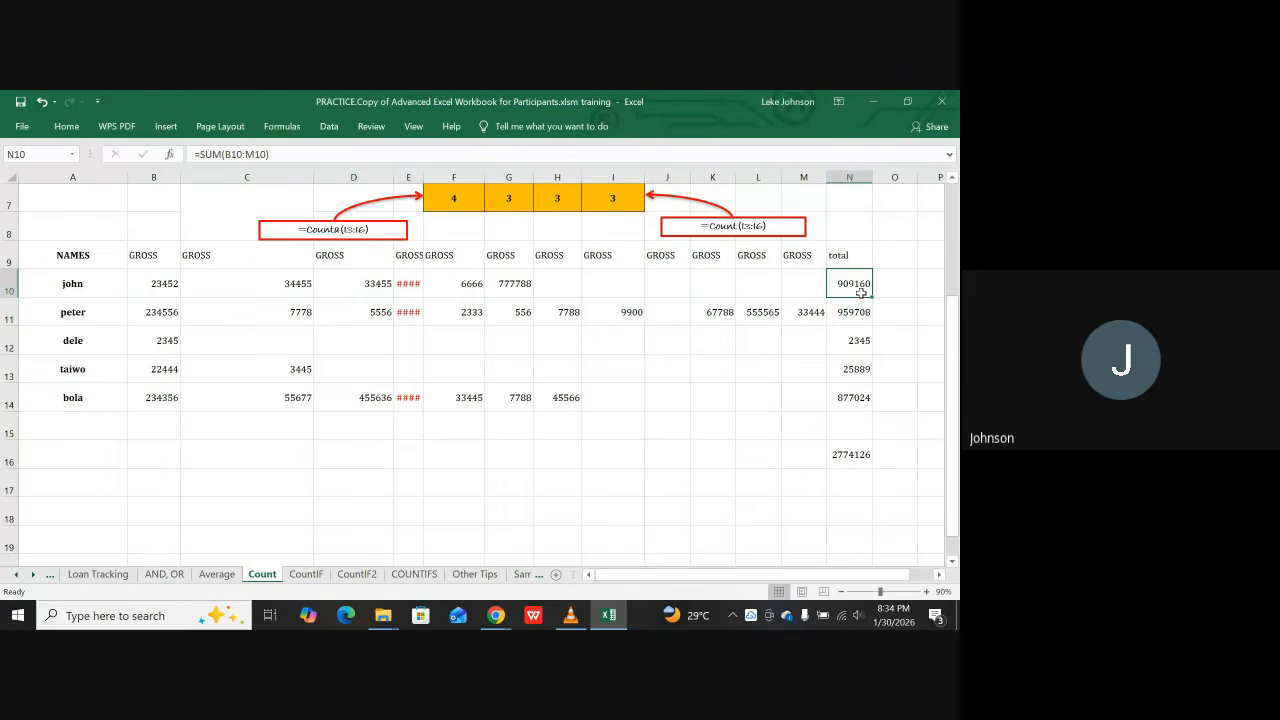
double_click(861, 292)
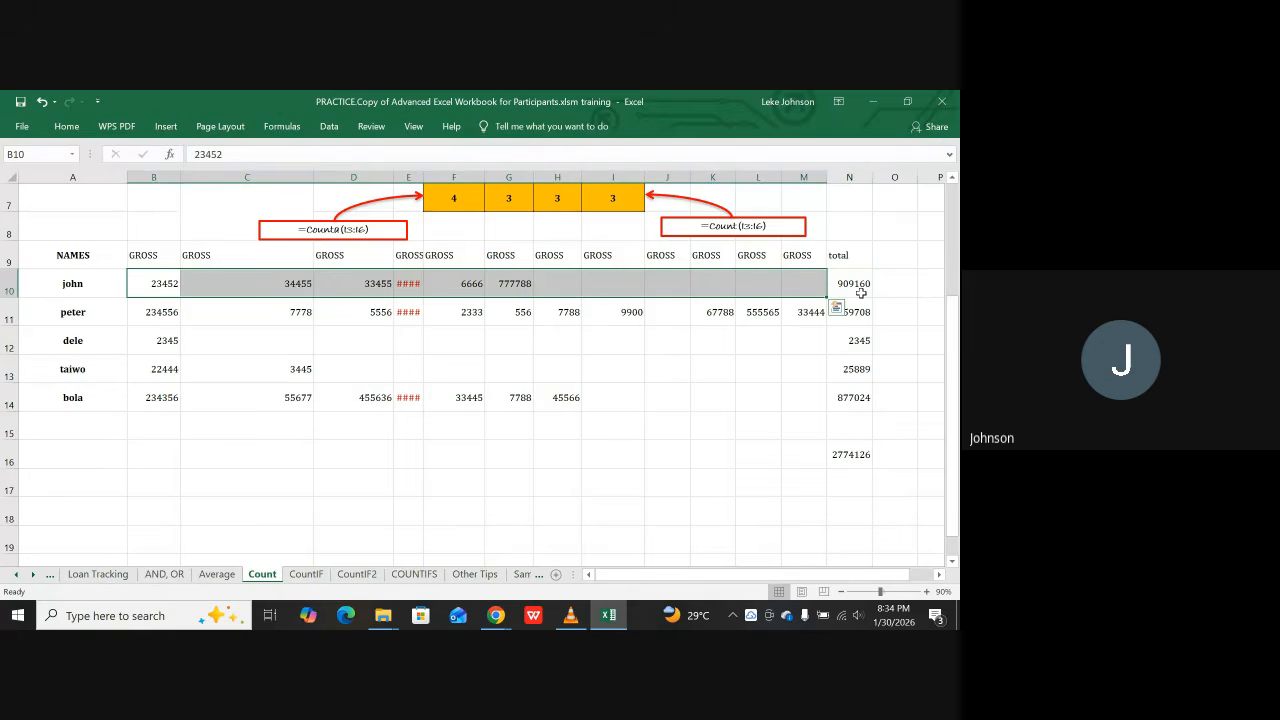
left_click(861, 292)
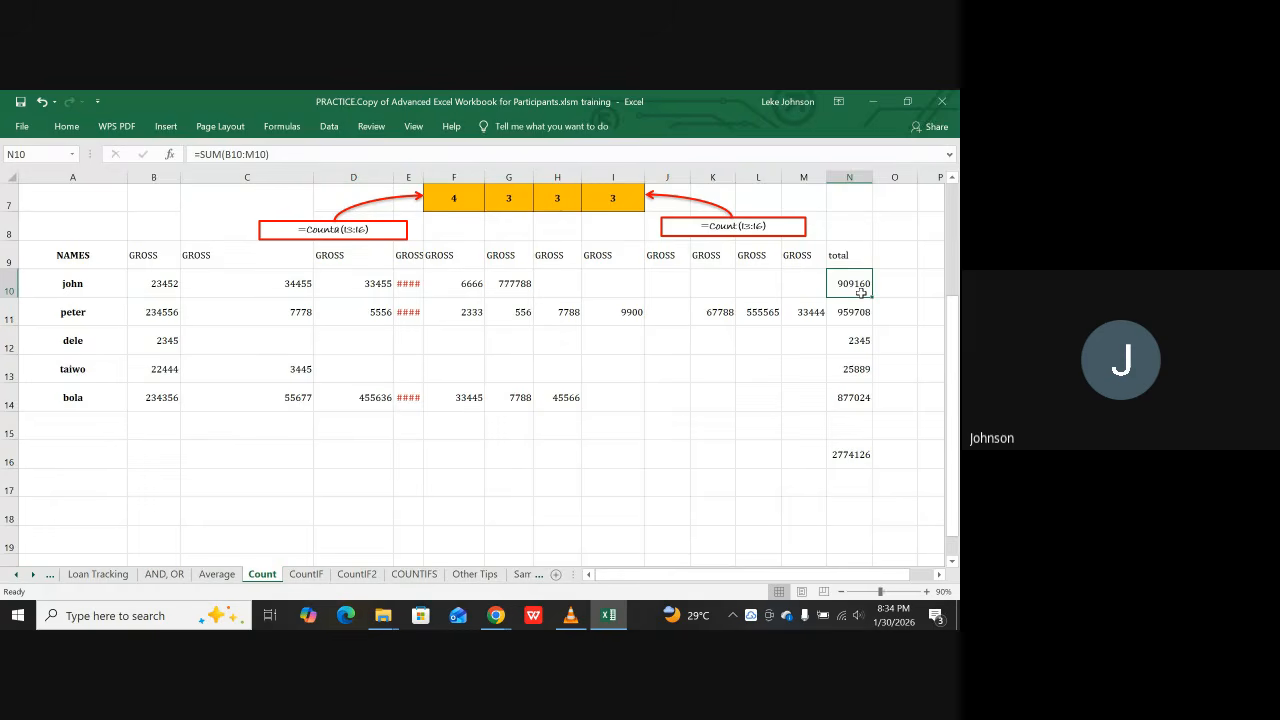
Step: Go to the grand total in N16, select its precedent cells, and return to N16
key("Down")
key("Down")
key("Down")
key("Down")
key("Down")
key("Down")
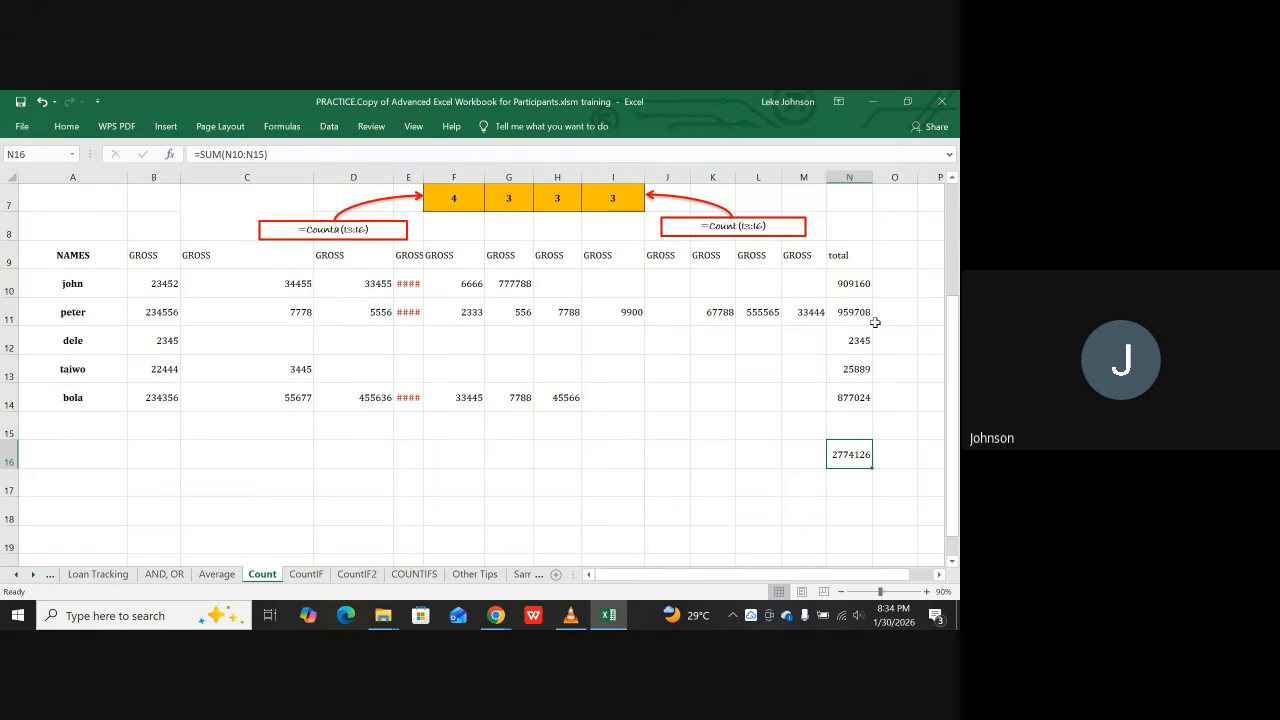
left_click(840, 282)
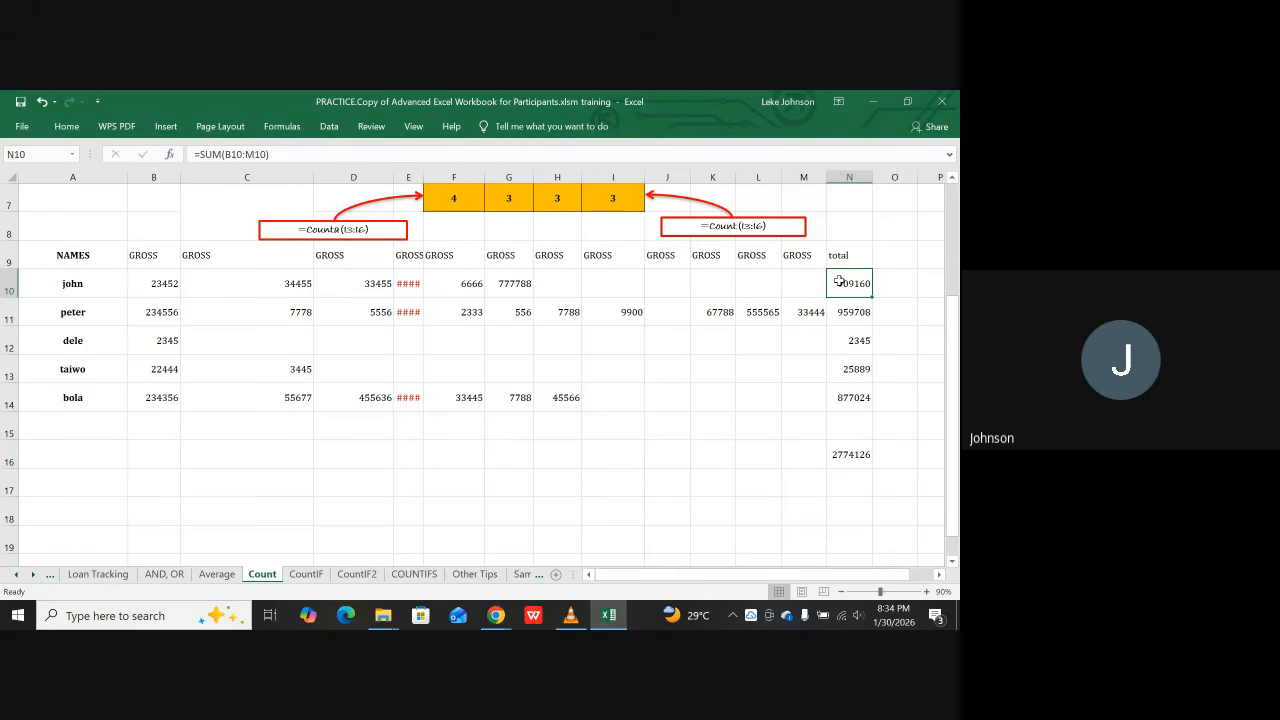
key("ctrl+Down")
key("ctrl+Down")
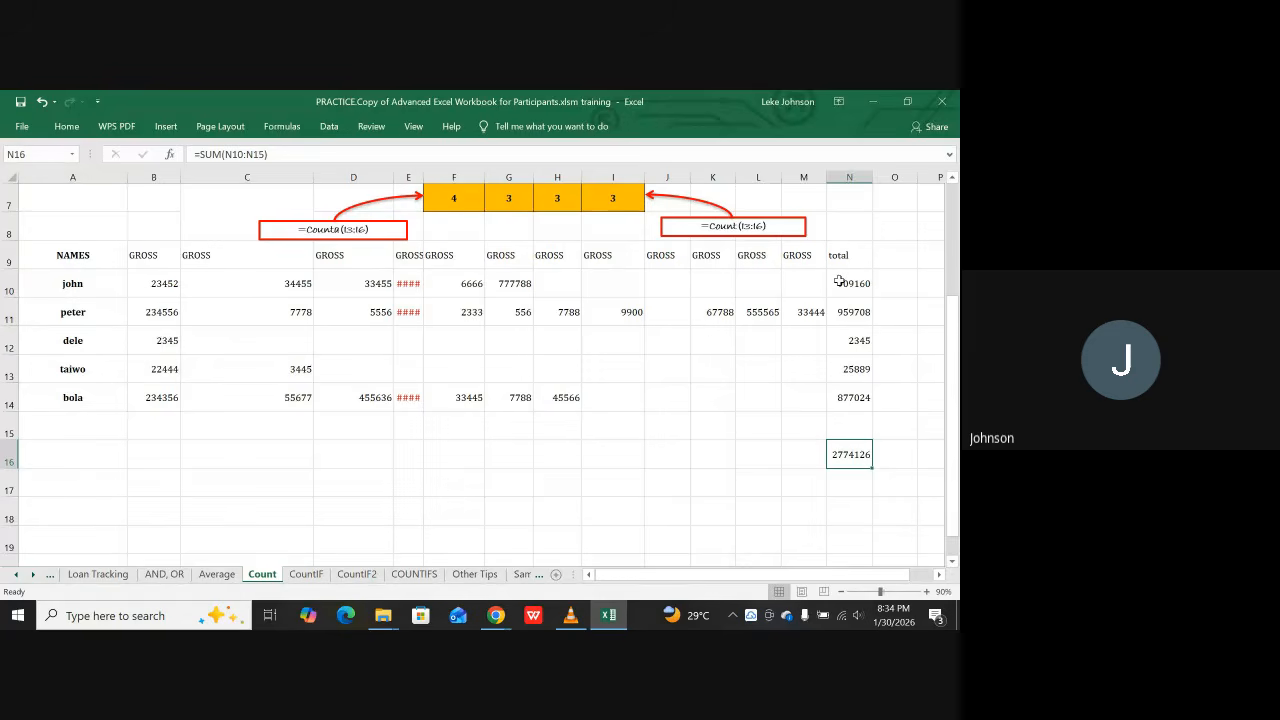
key("ctrl+[")
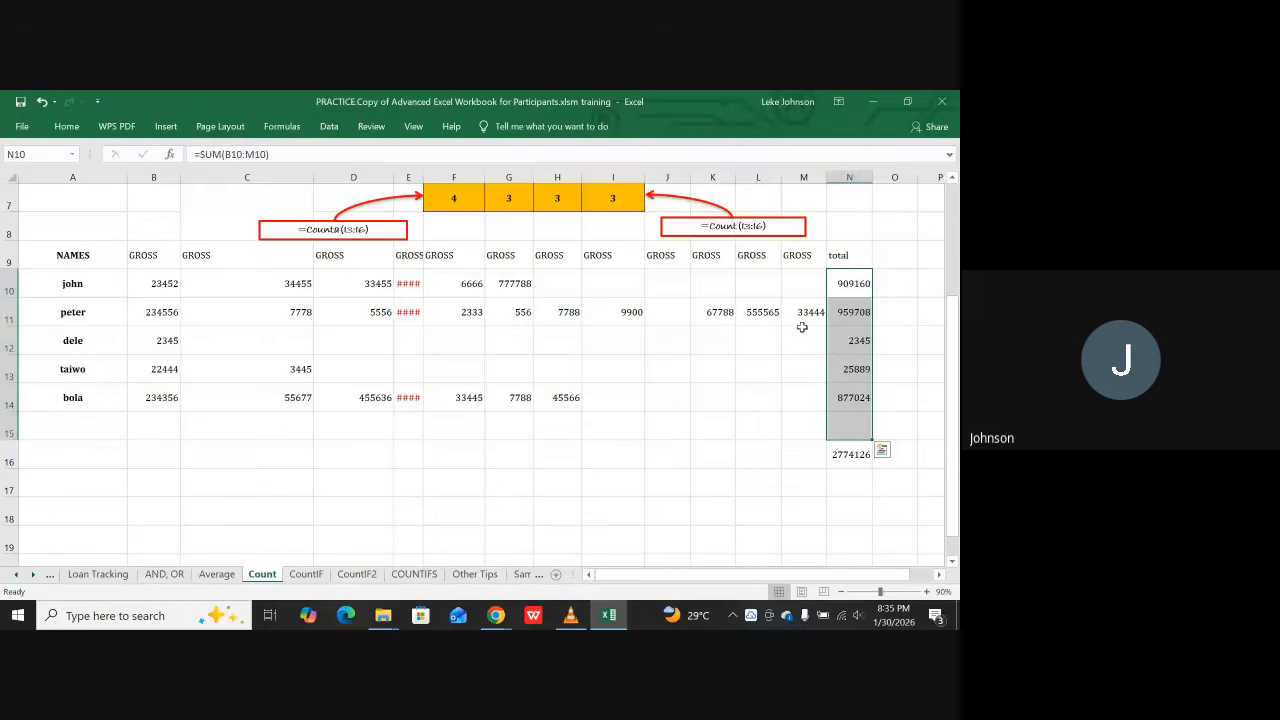
left_click(835, 455)
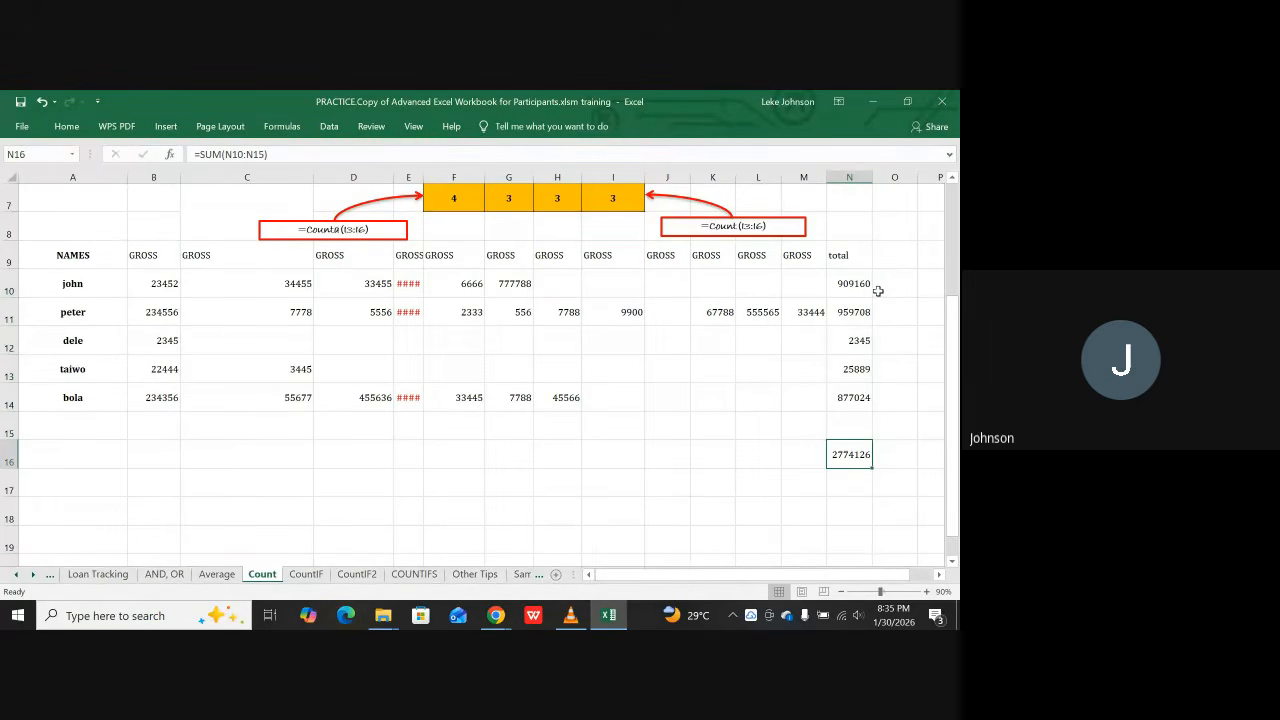
Step: Select the precedent cells of the grand total in N16, then jump from B10 across its row to N10 and down to N16
double_click(845, 455)
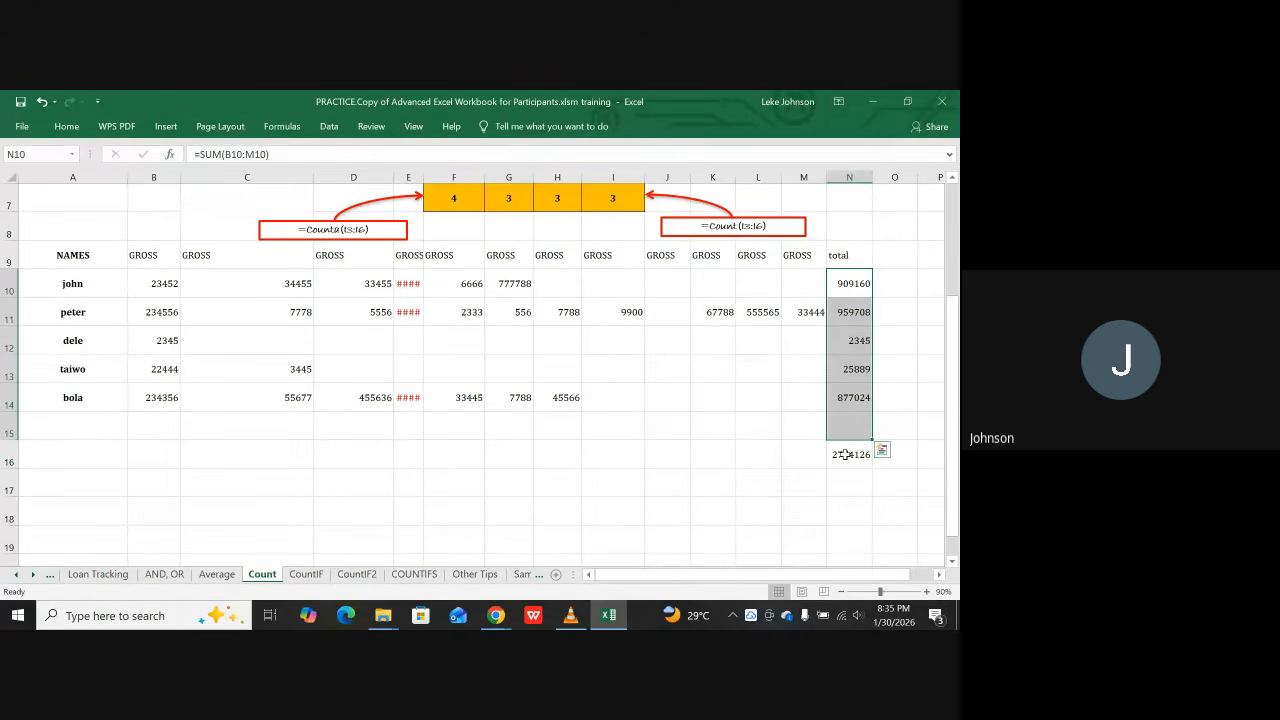
left_click(845, 455)
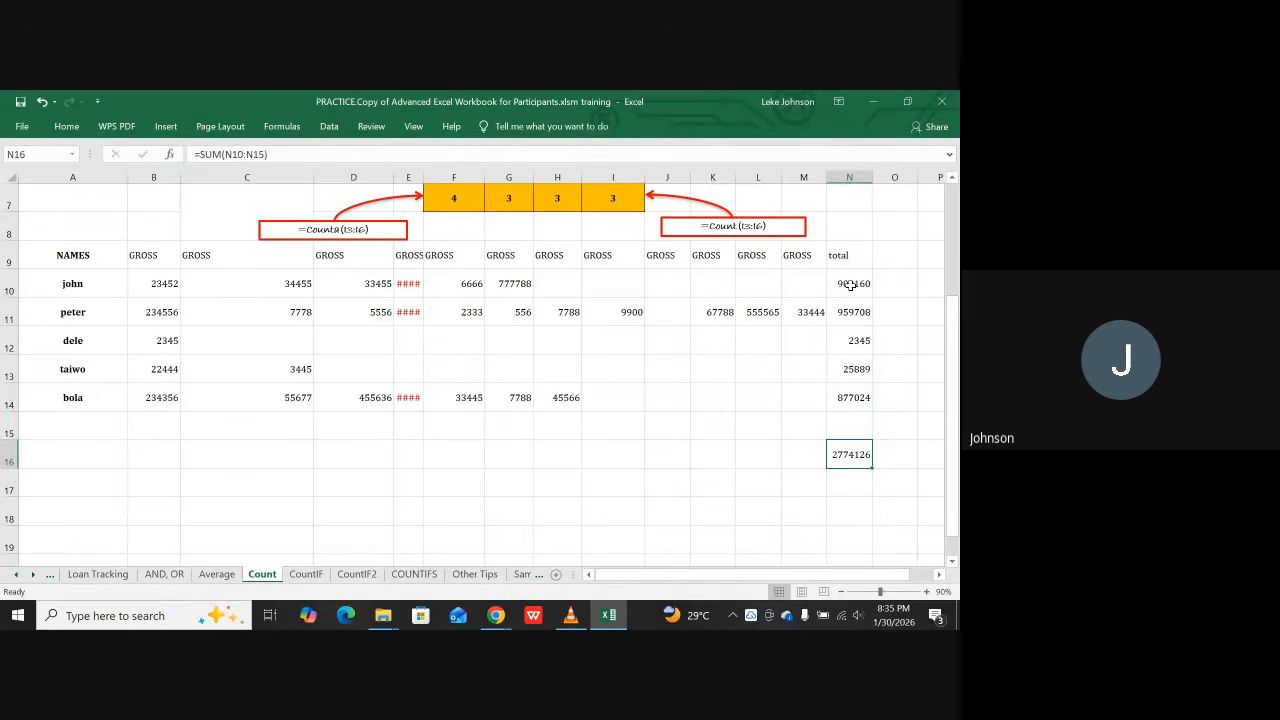
left_click(161, 285)
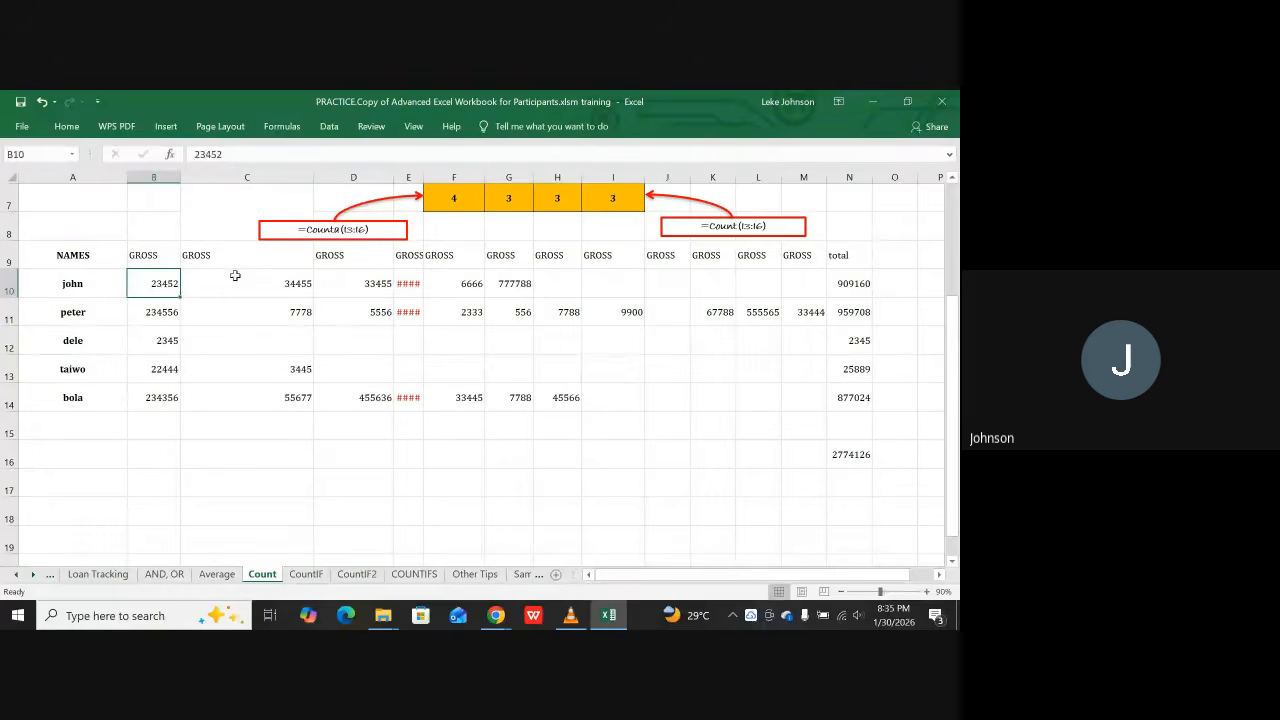
key("ctrl+Right")
key("ctrl+Right")
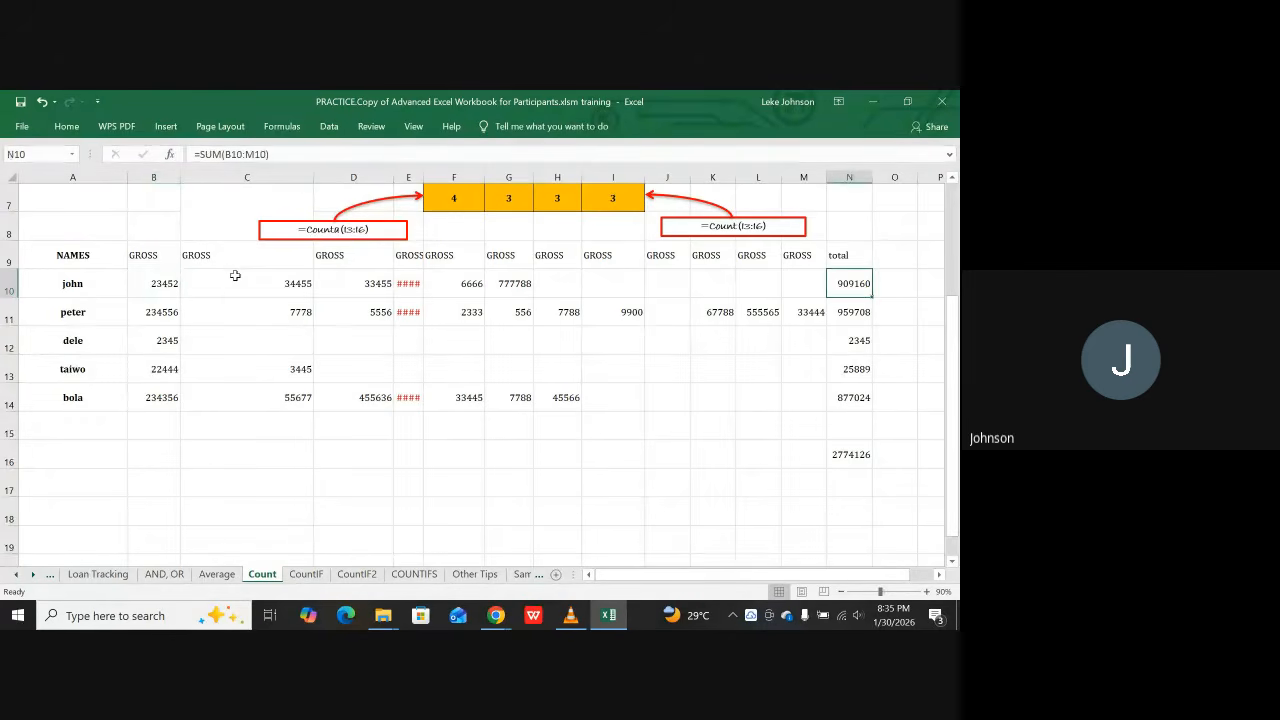
key("ctrl+Down")
key("ctrl+Down")
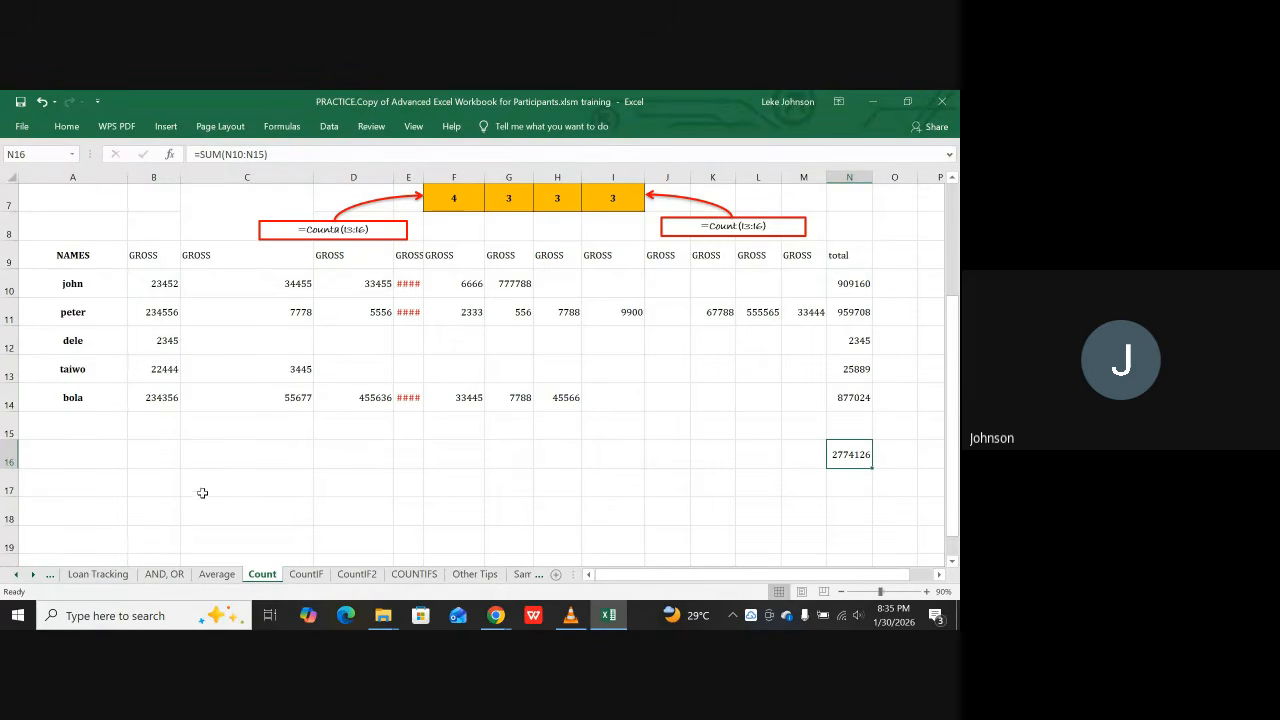
Step: Enter the note "To know what Data I used for my total" in cell C16
left_click(284, 444)
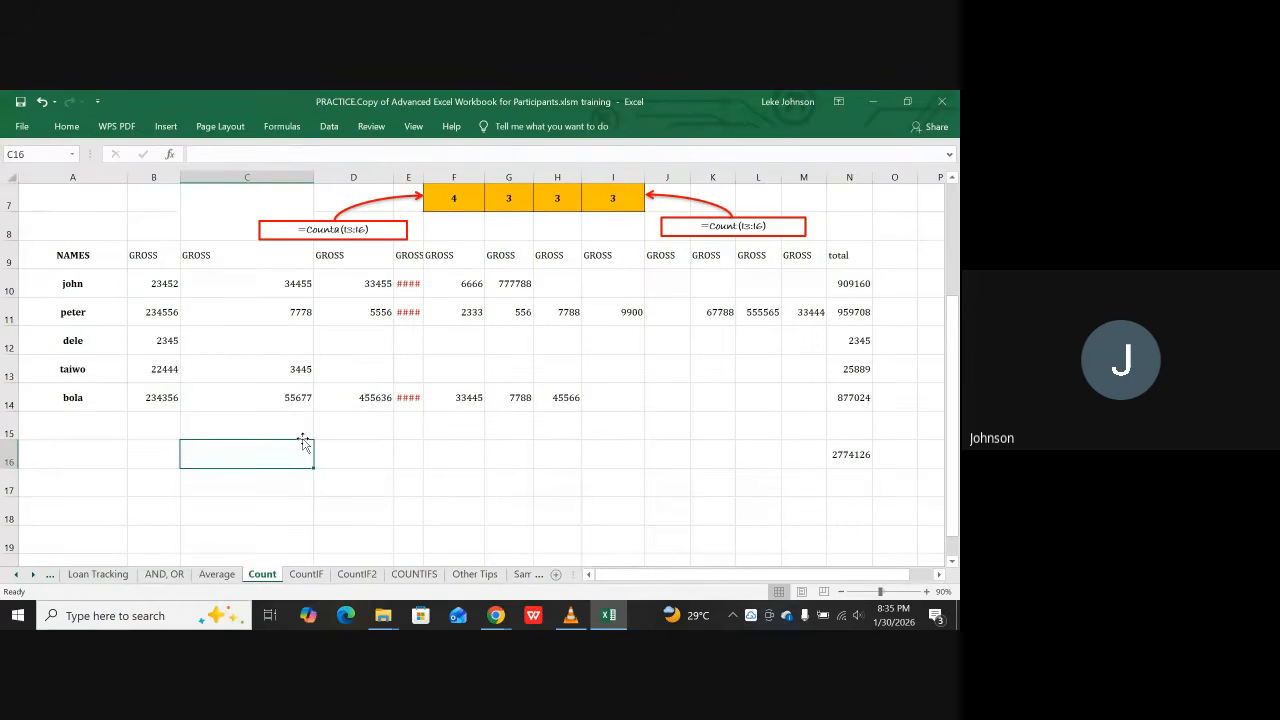
type("To k")
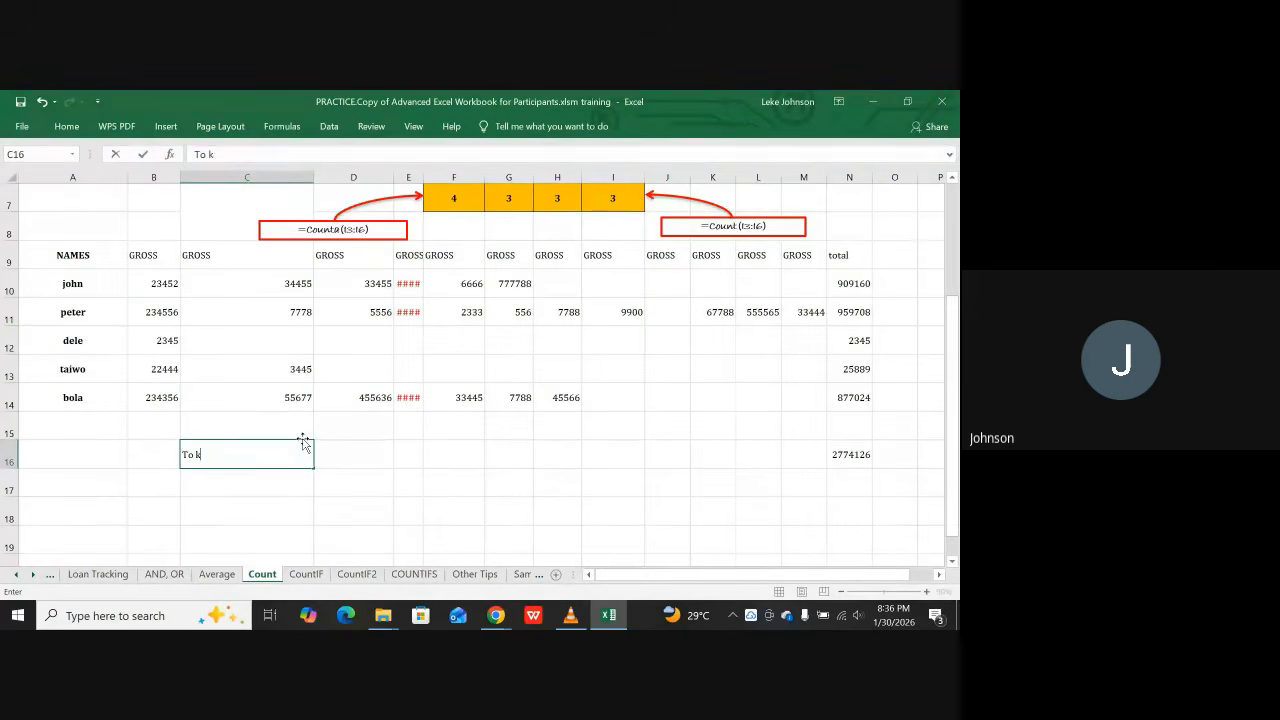
type("now what")
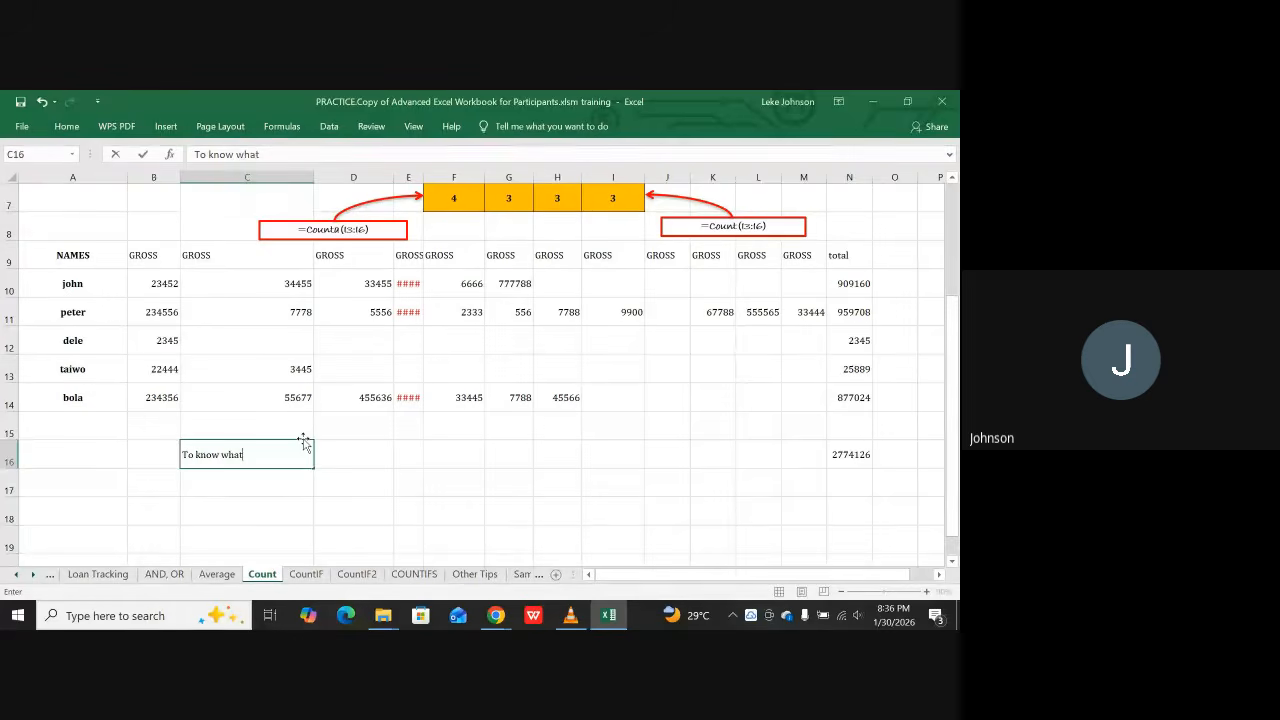
type(" Data  I used for m")
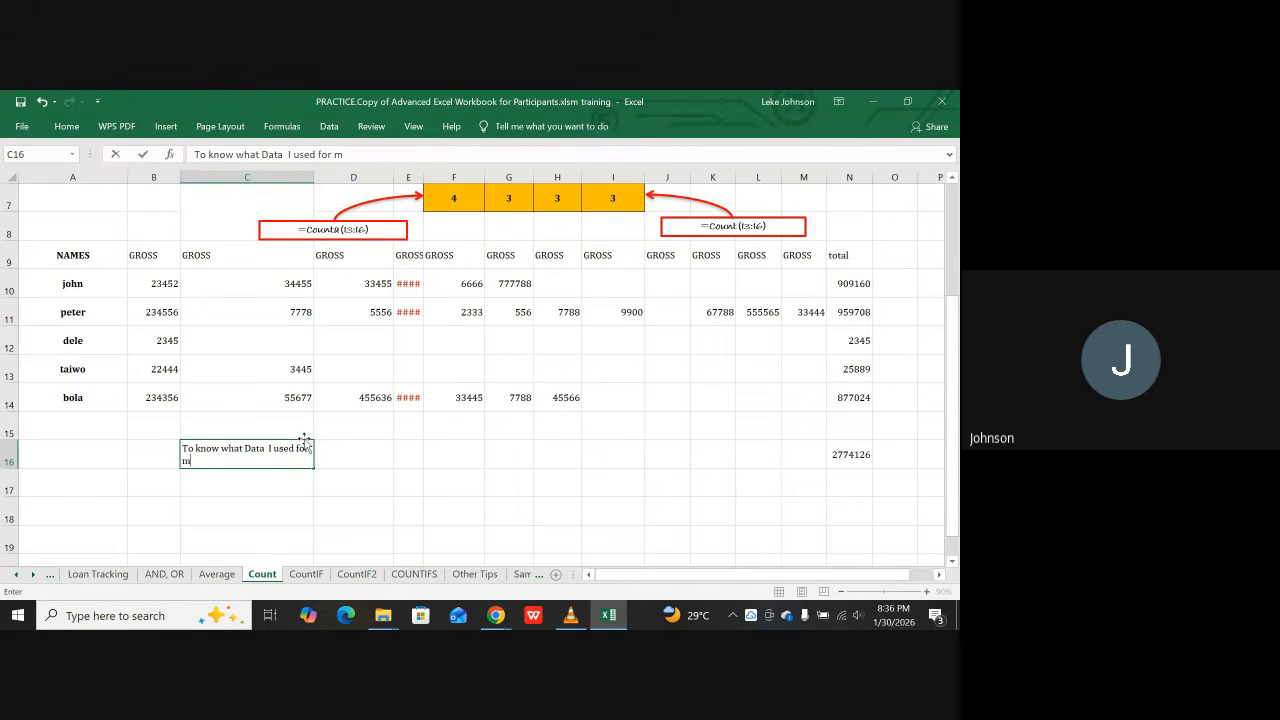
type("y total")
key("Tab")
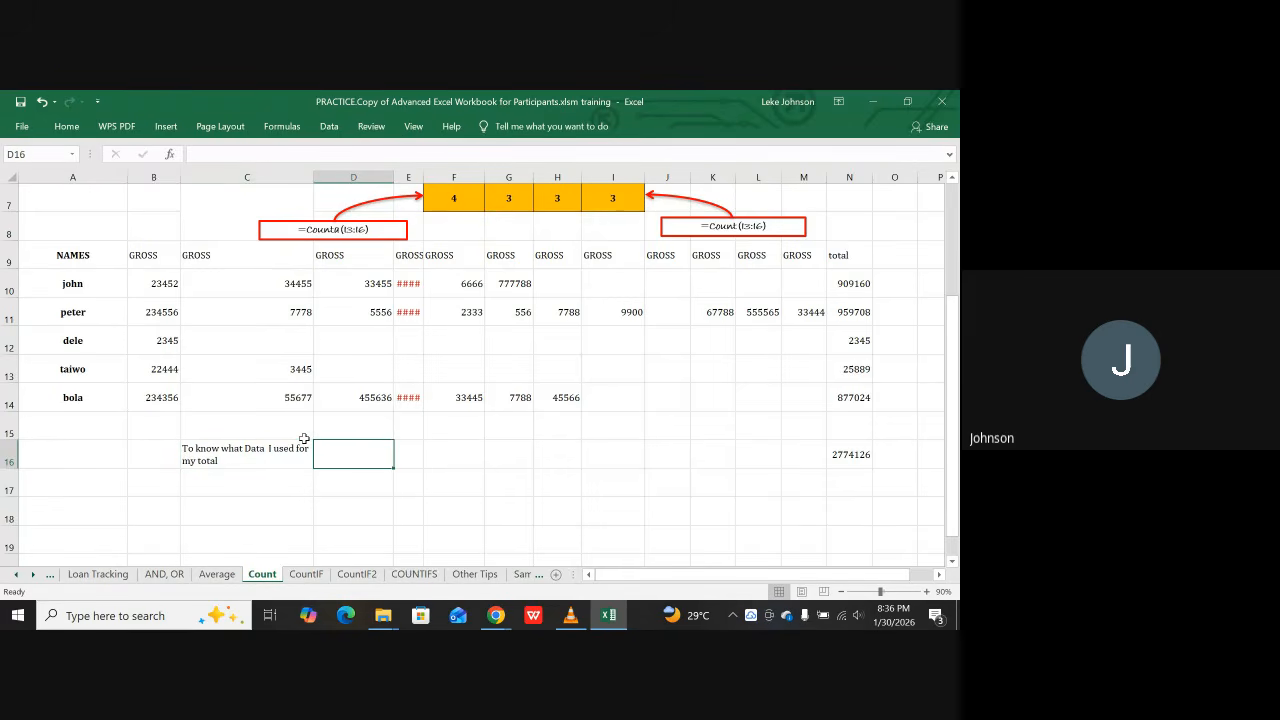
Step: Record the shortcut text "CTRL + {" in cell F16, beside the note in C16
key("Tab")
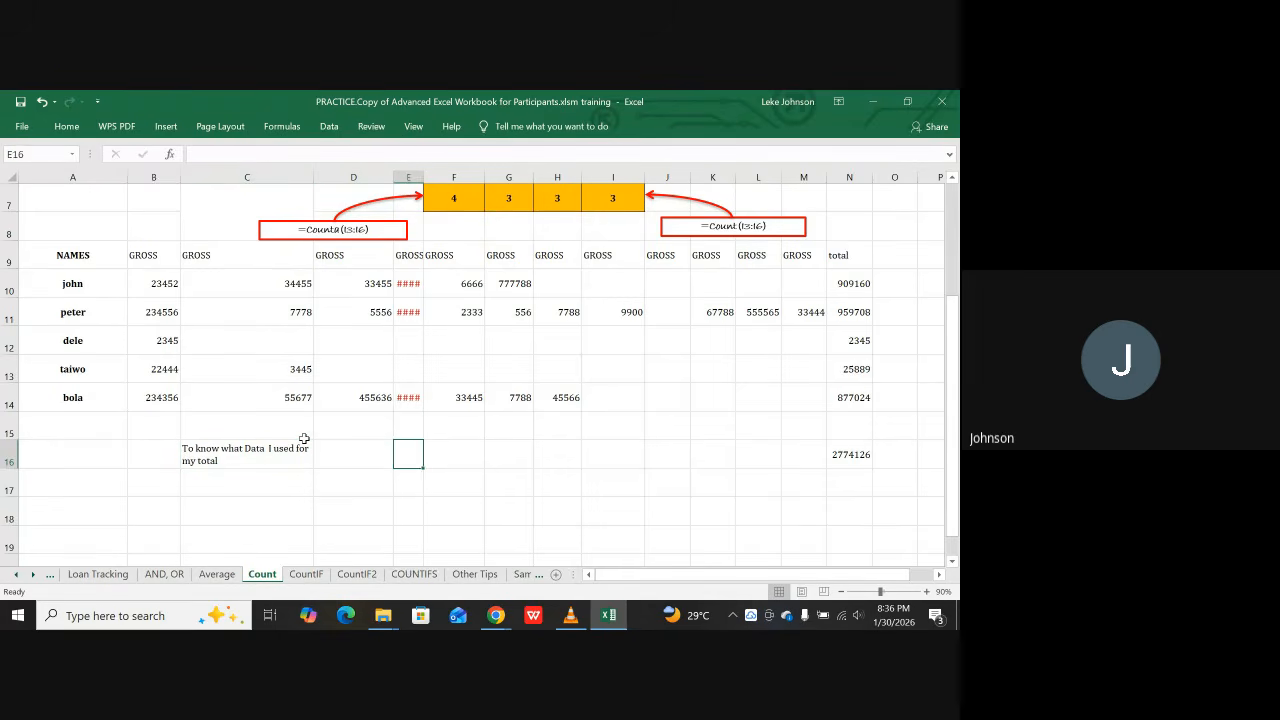
key("Tab")
type("CTR")
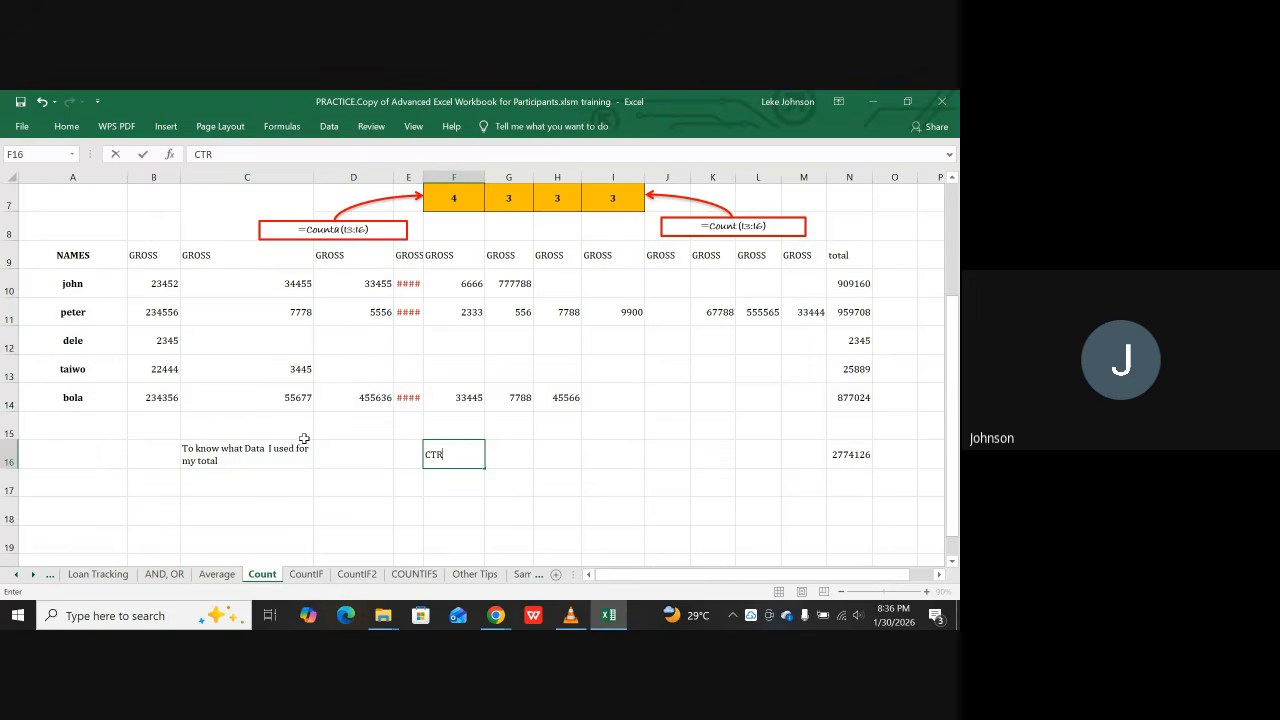
type("L + {")
left_click(472, 492)
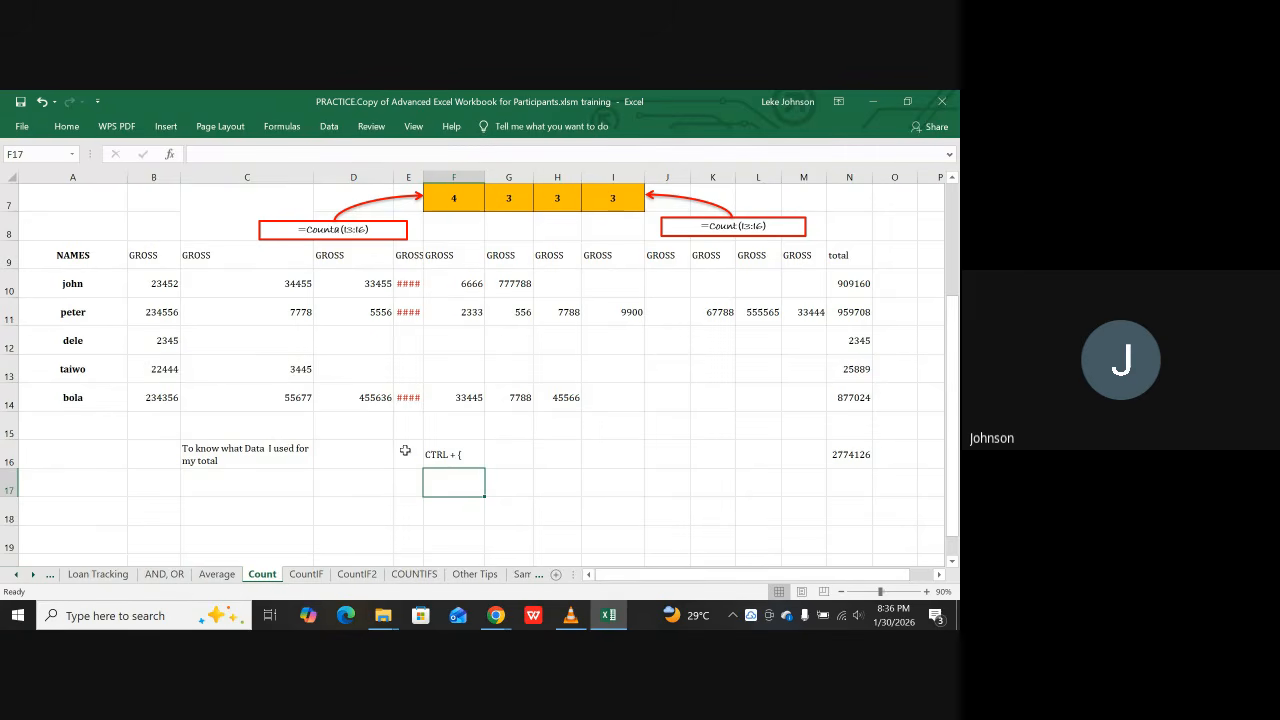
left_click(447, 456)
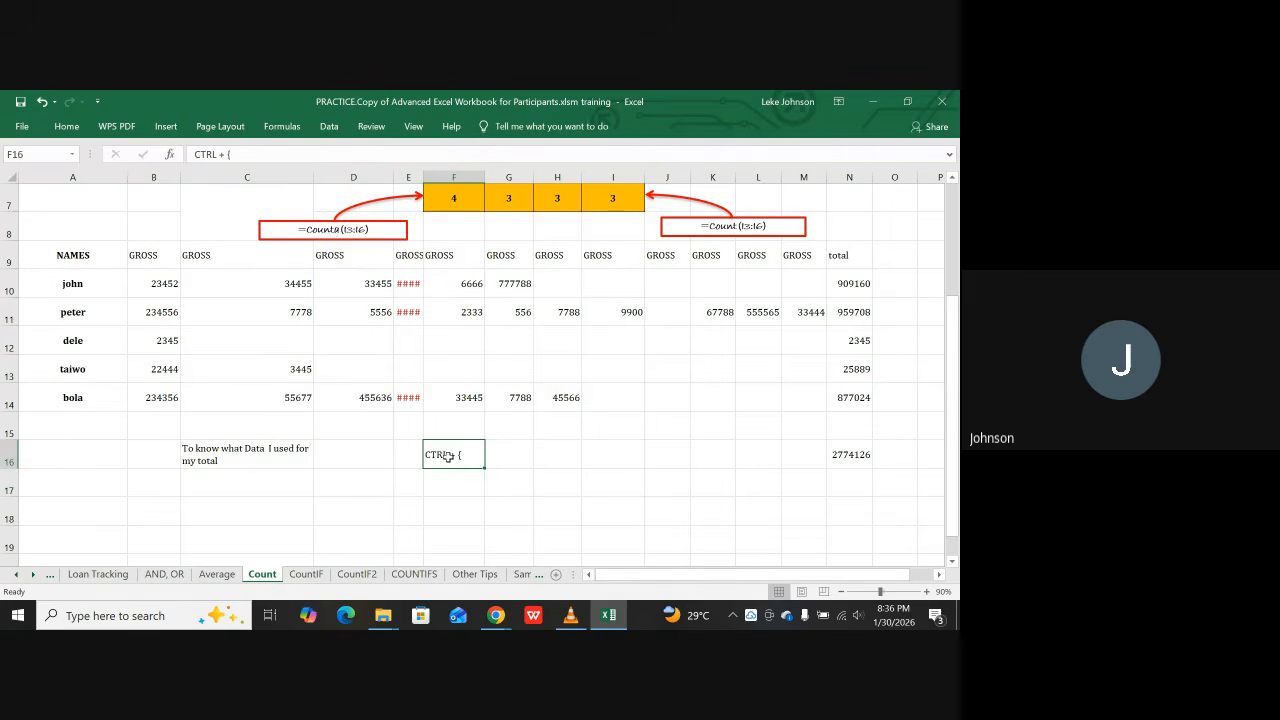
Step: Select the precedent cells of the row total in N10, then deselect them by selecting L13
left_click(843, 284)
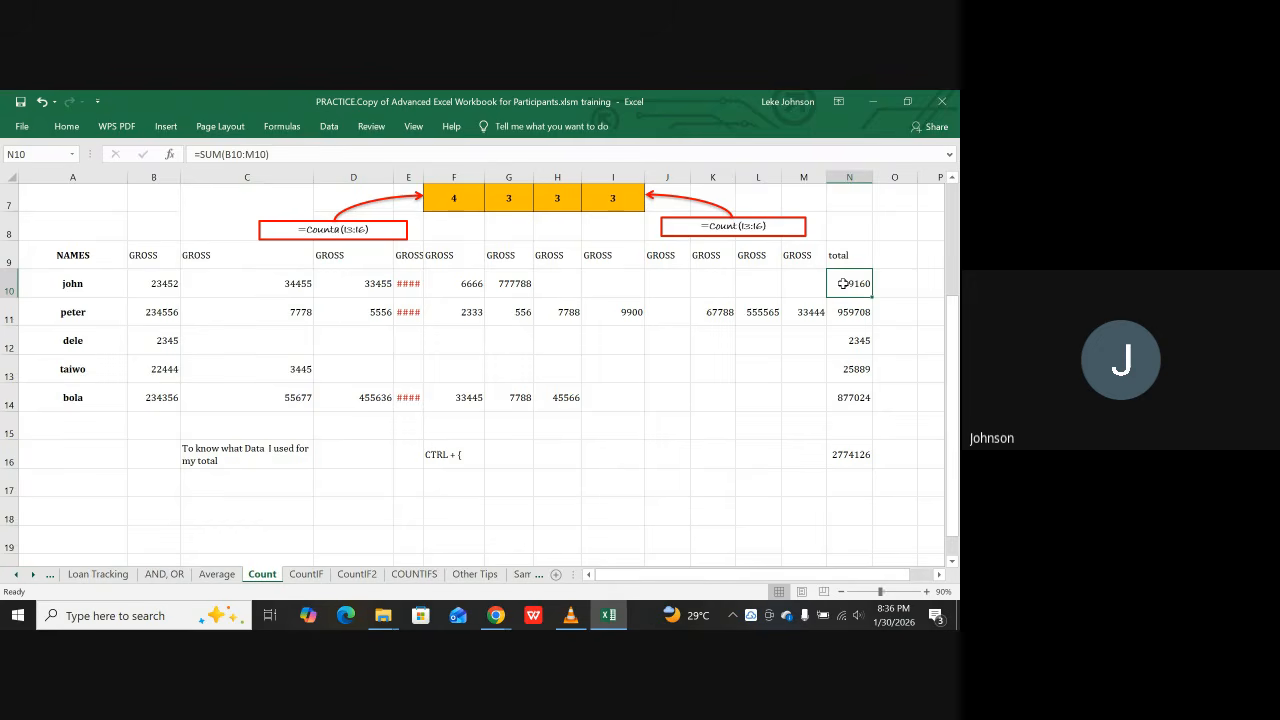
key("ctrl+bracketleft")
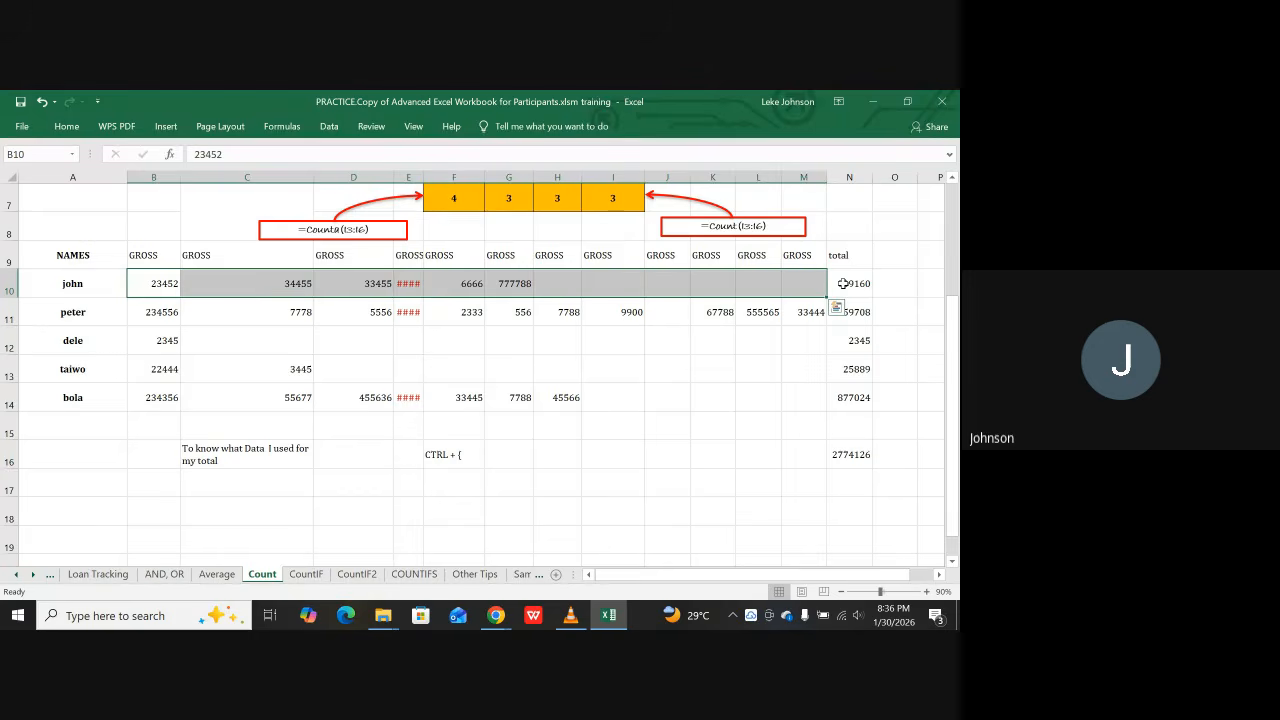
left_click(758, 366)
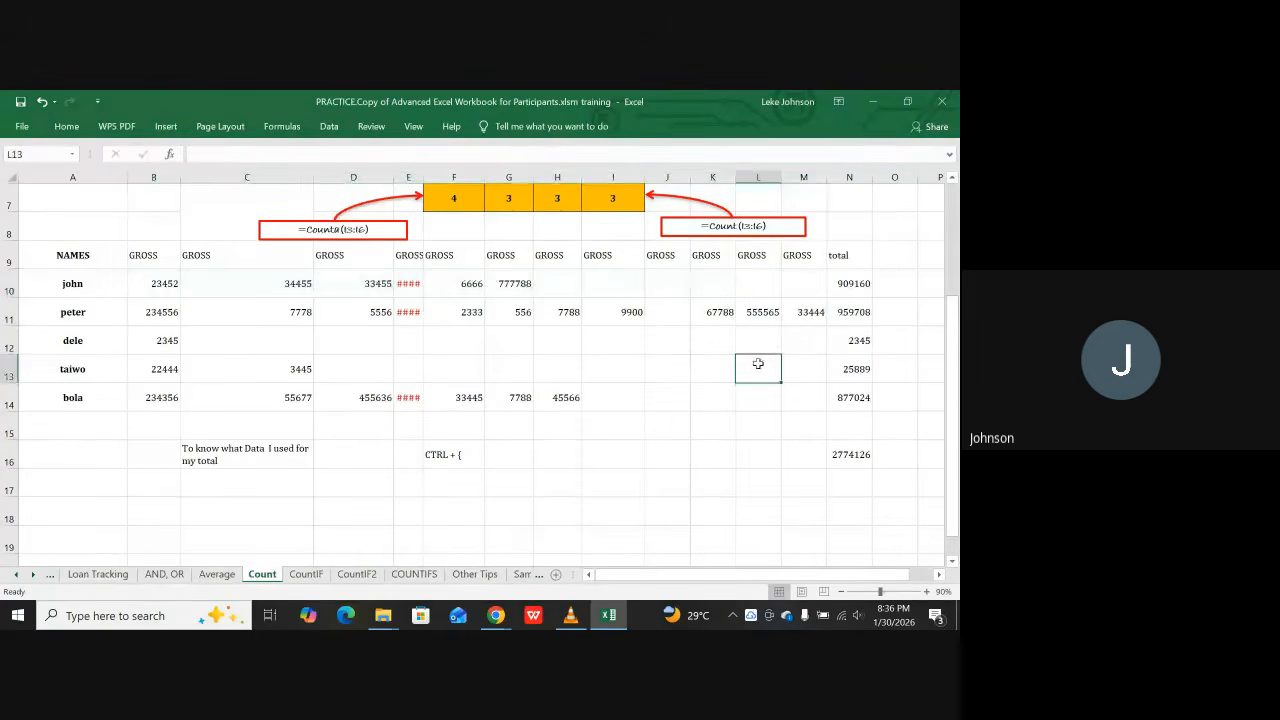
Step: Enter 23455 in the empty cell J10, and clear all the totals in N10:N16
left_click(666, 283)
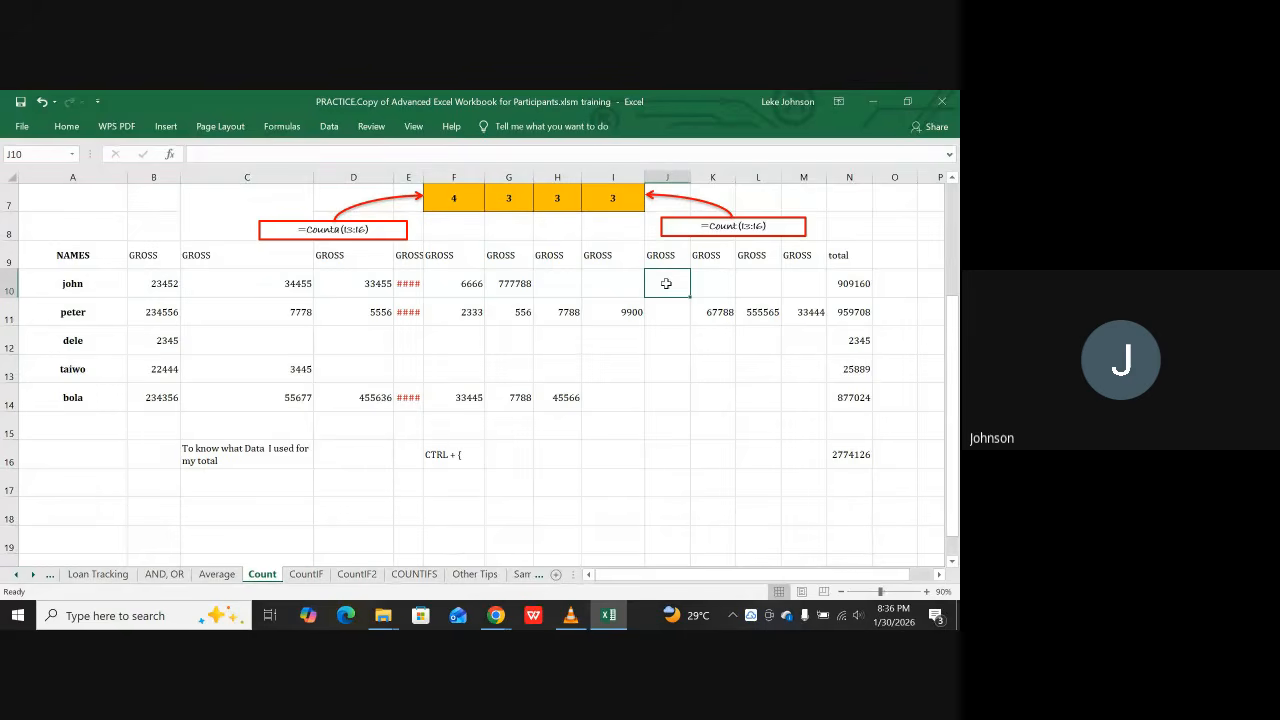
type("23455")
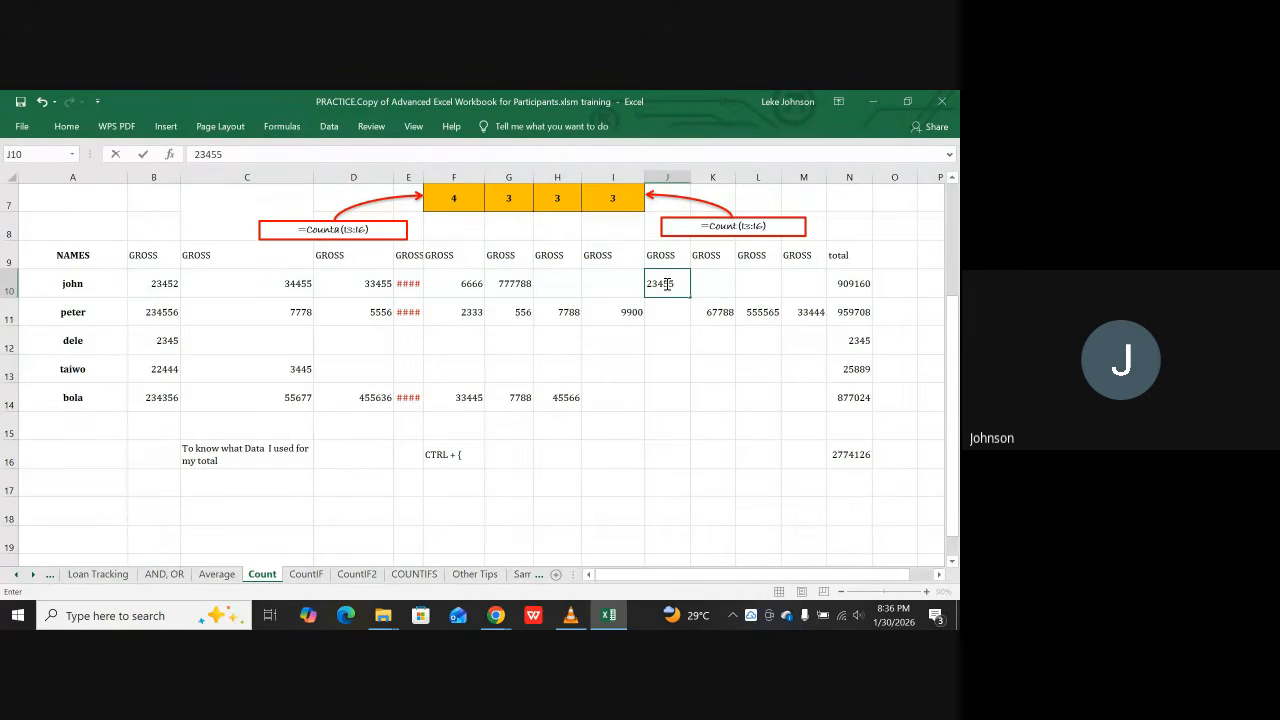
left_click(553, 344)
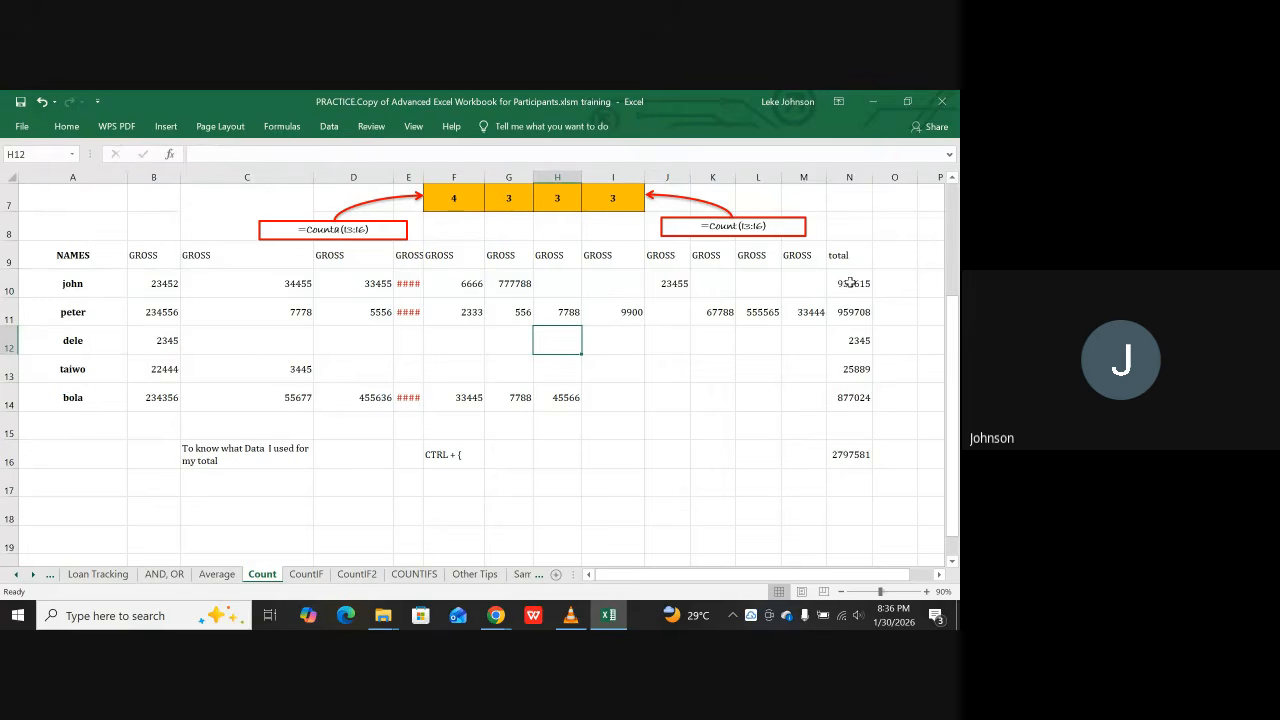
left_click_drag(848, 285, 846, 455)
key("Delete")
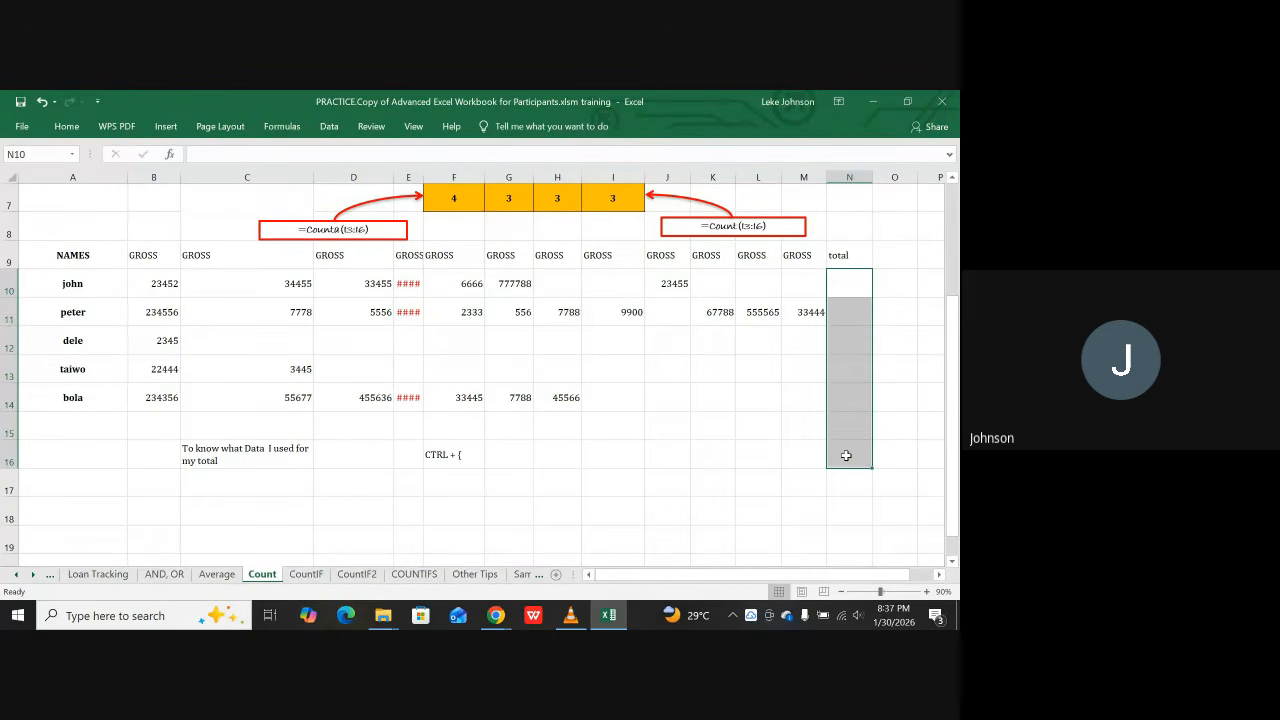
Step: Fill the blank cells H10:I10 with yellow, then check the row 10 cells from M10 back to H10
left_click(597, 289)
left_click_drag(597, 289, 560, 286)
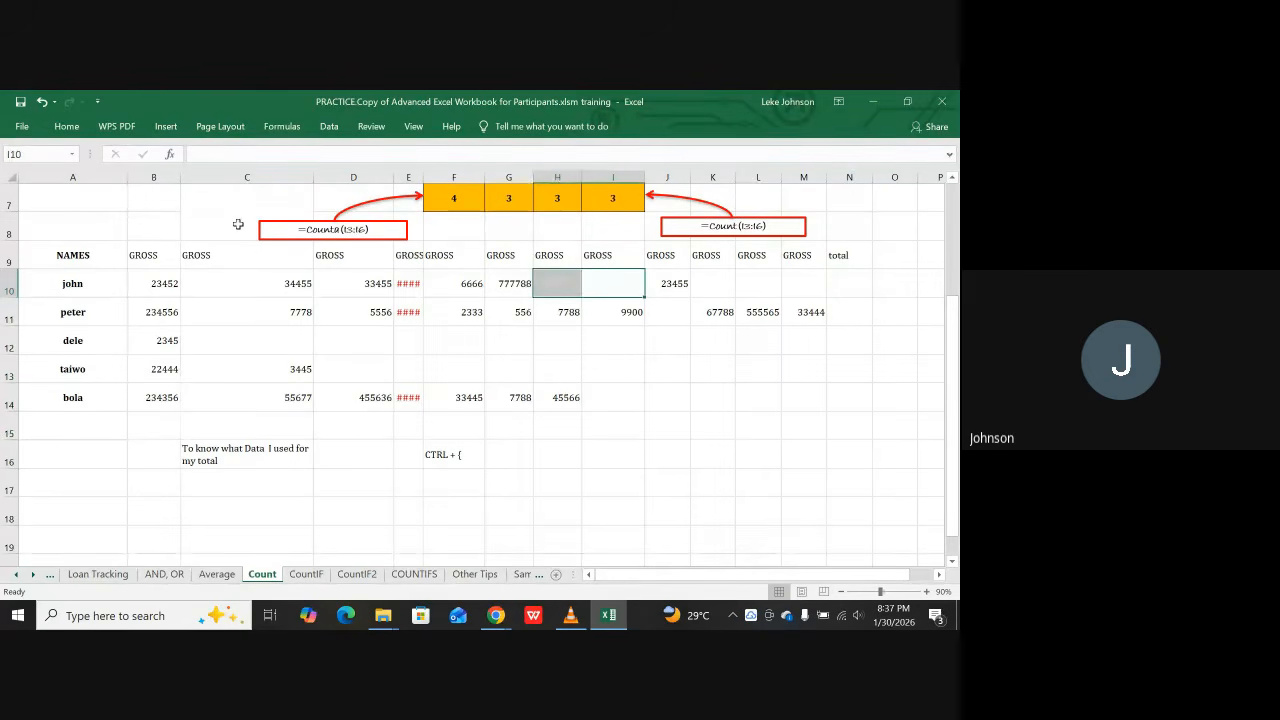
left_click(67, 127)
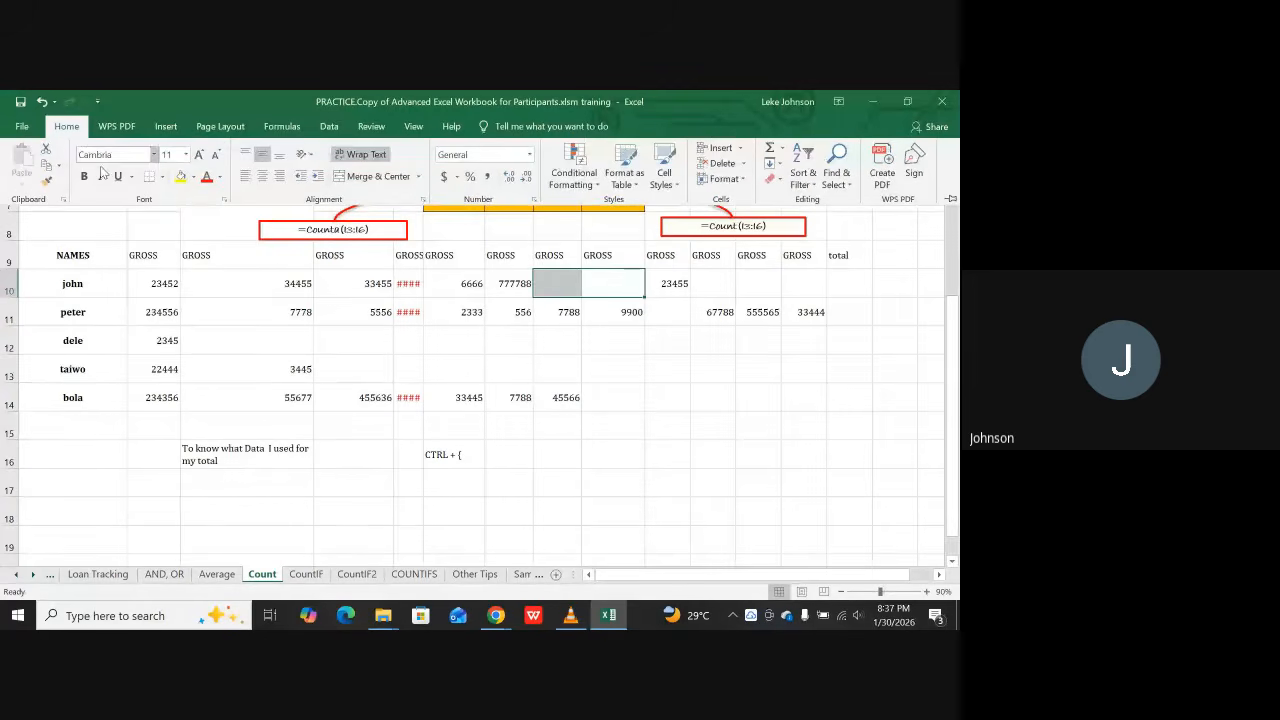
left_click(181, 177)
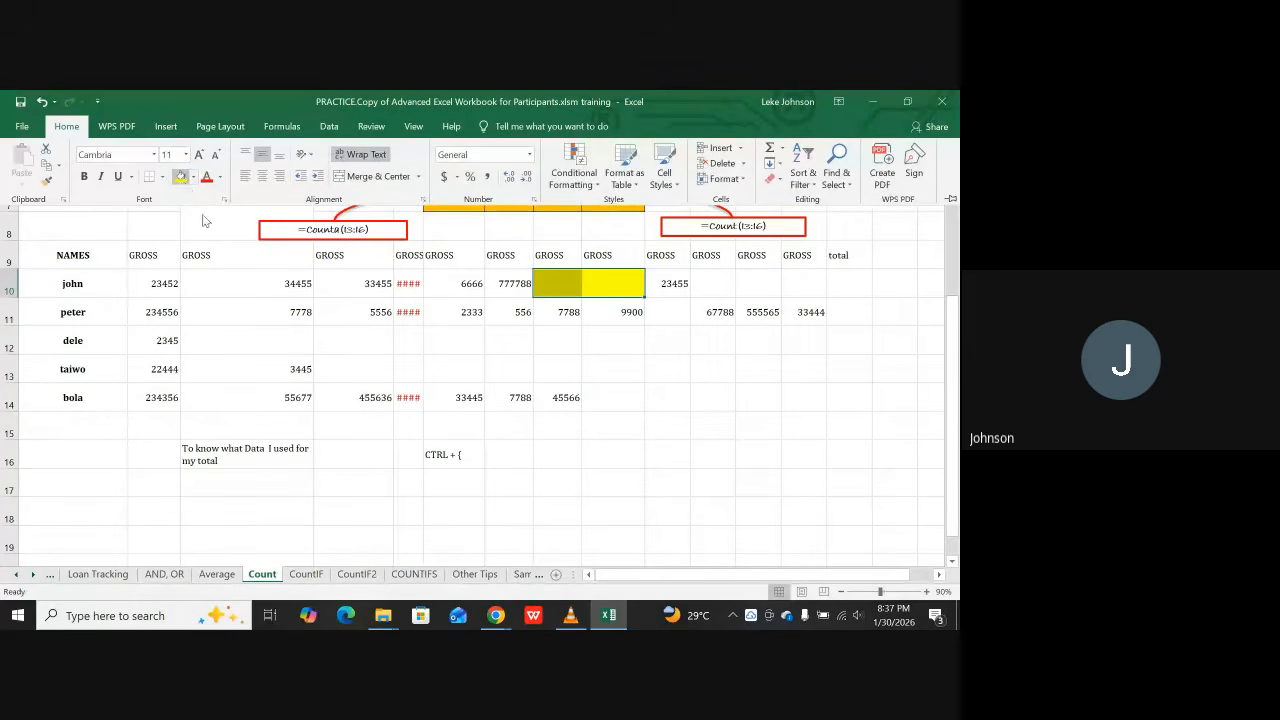
left_click(667, 340)
left_click(806, 284)
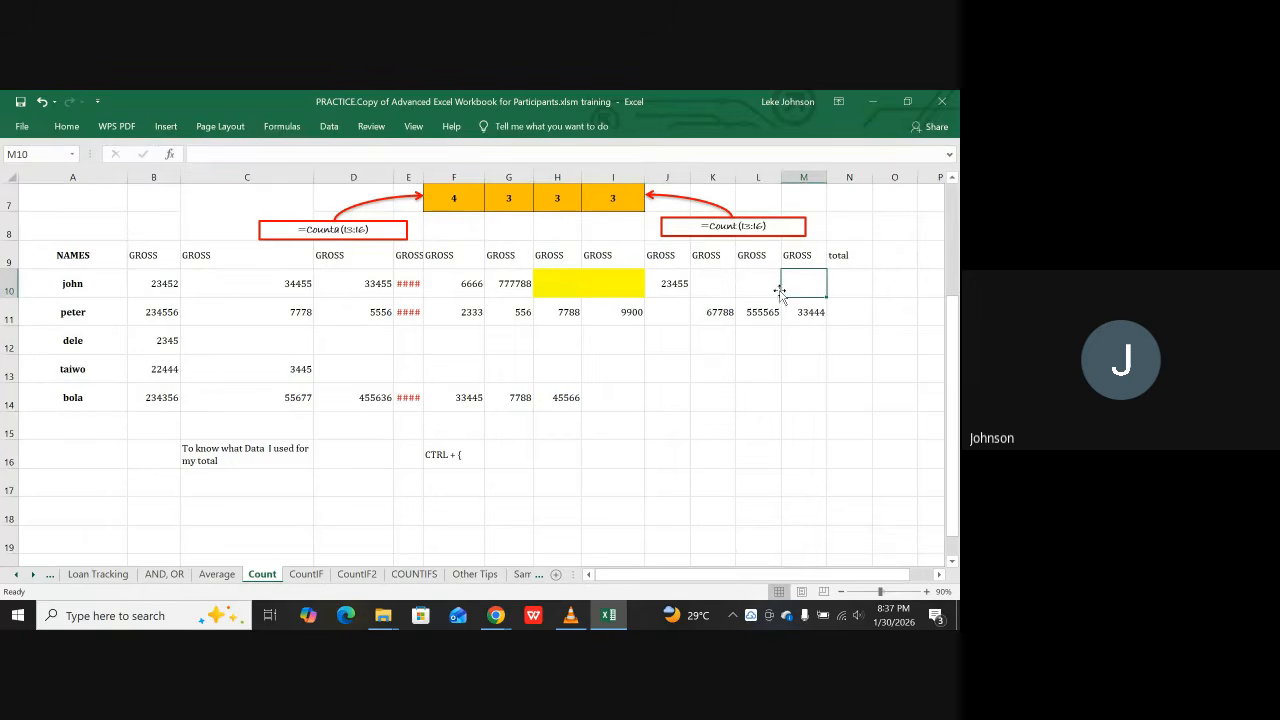
left_click(668, 284)
left_click(605, 287)
left_click(569, 288)
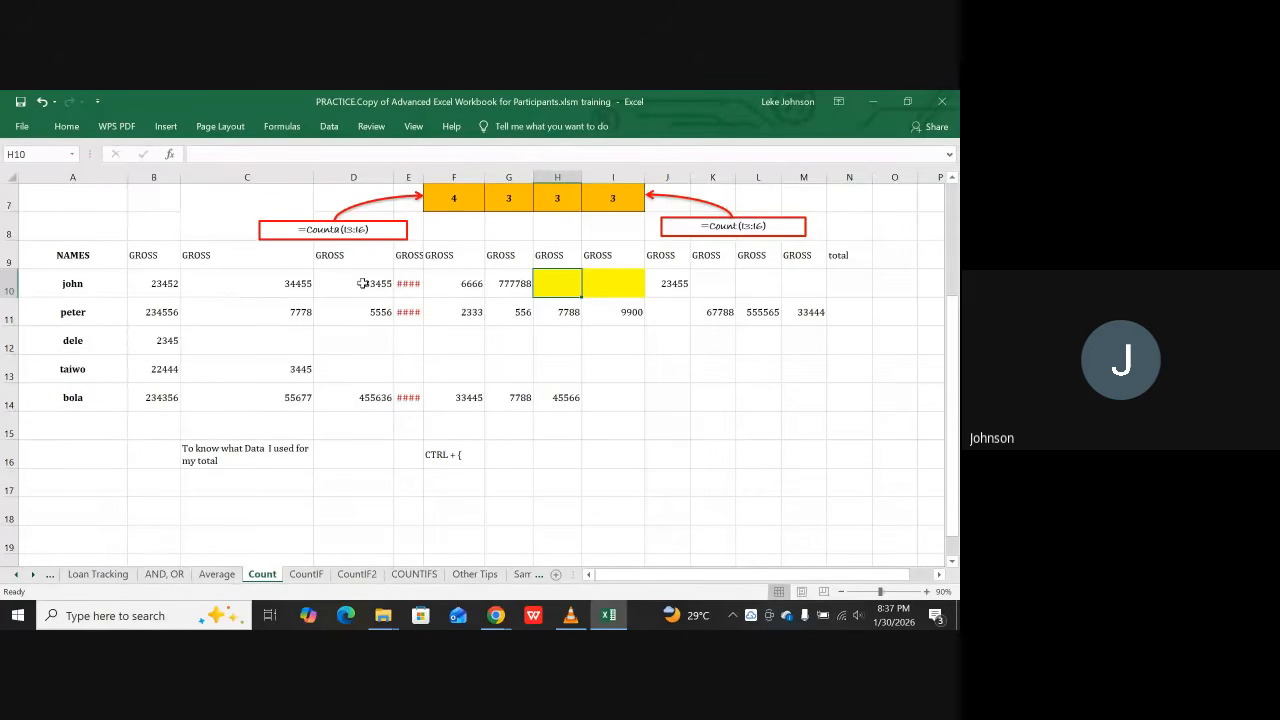
Step: Fill the row totals in N10:N14 with AutoSum
left_click(845, 281)
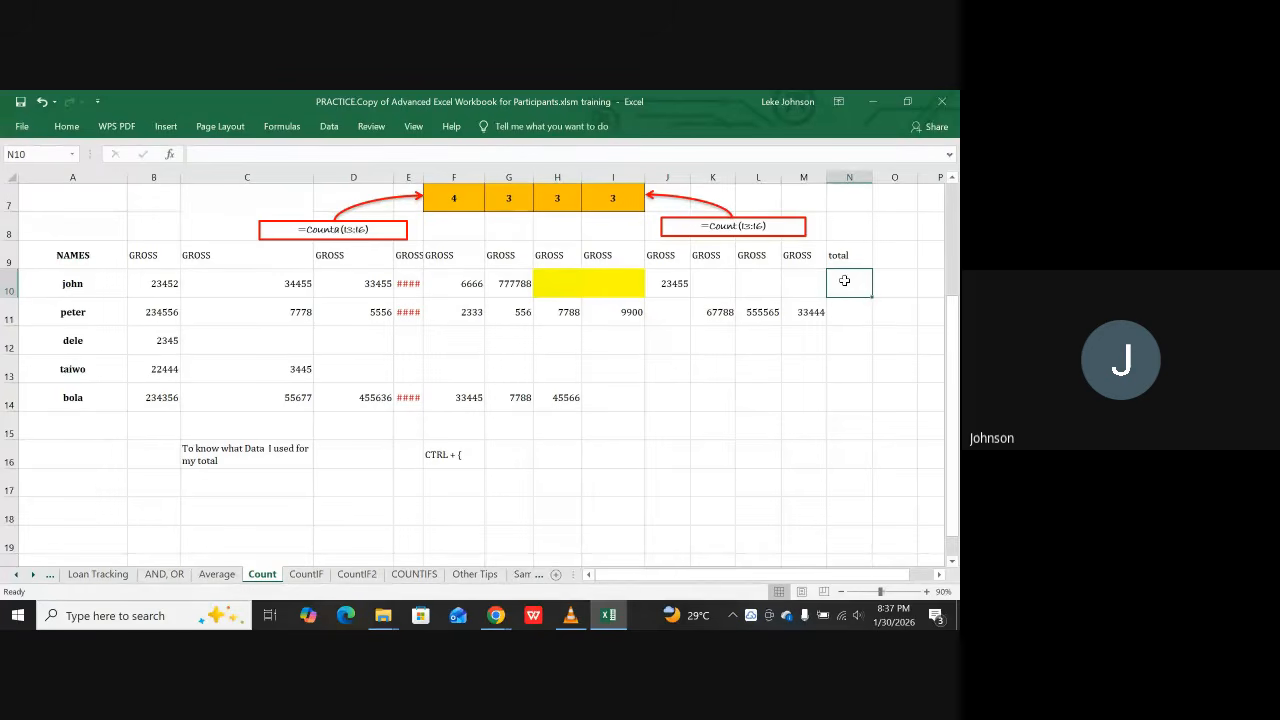
left_click_drag(845, 281, 845, 390)
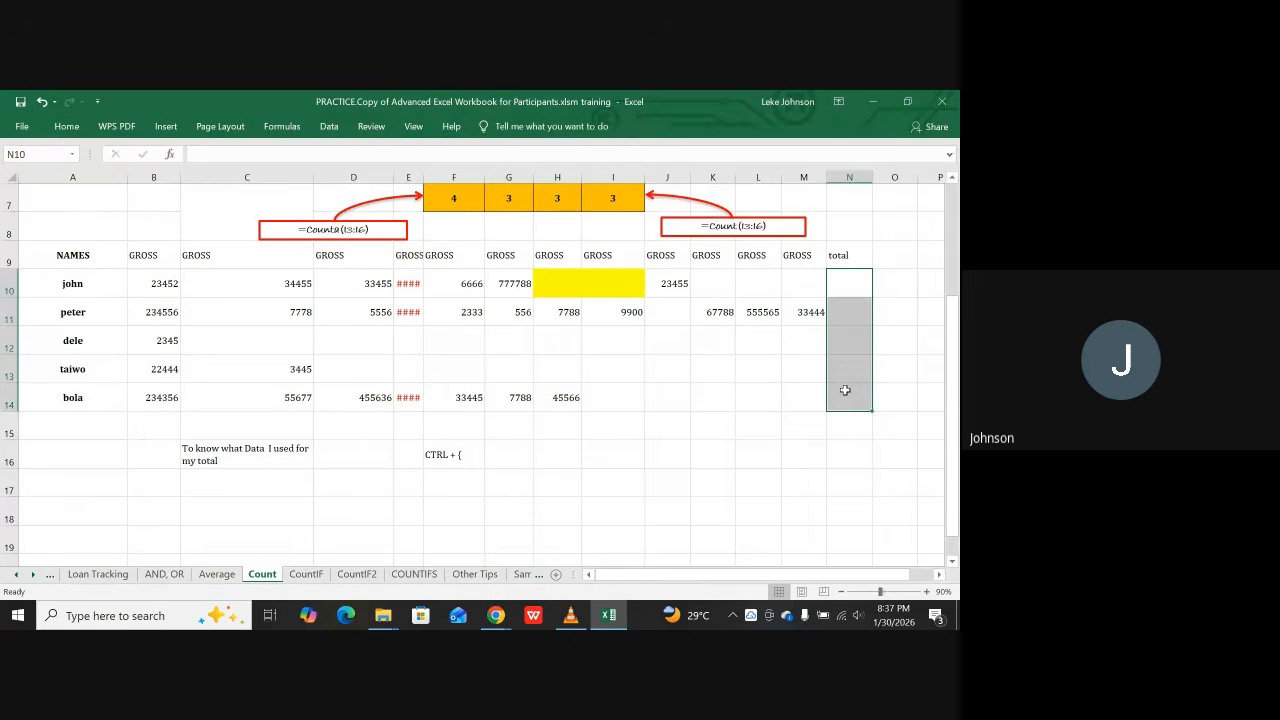
key("alt+equal")
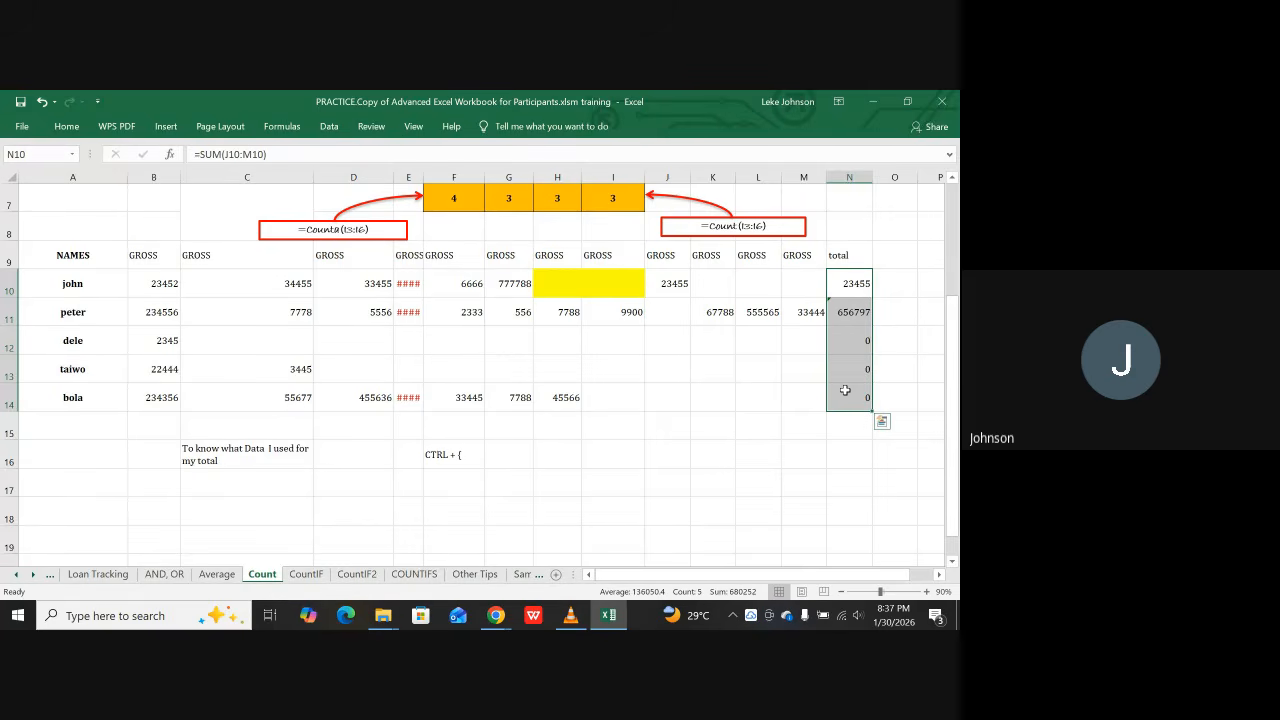
left_click(856, 430)
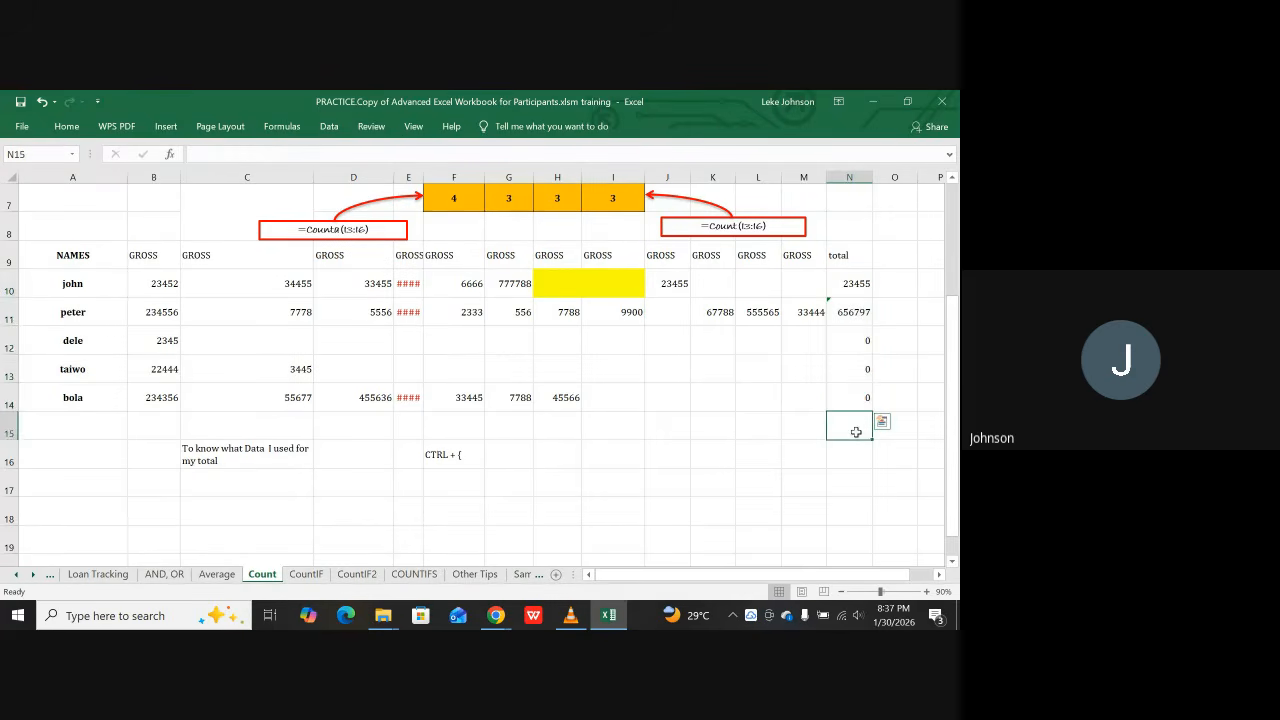
Step: Select the precedent cells of the total in N12, then examine the blanks in I10:I15 and the formula in N11
left_click(865, 345)
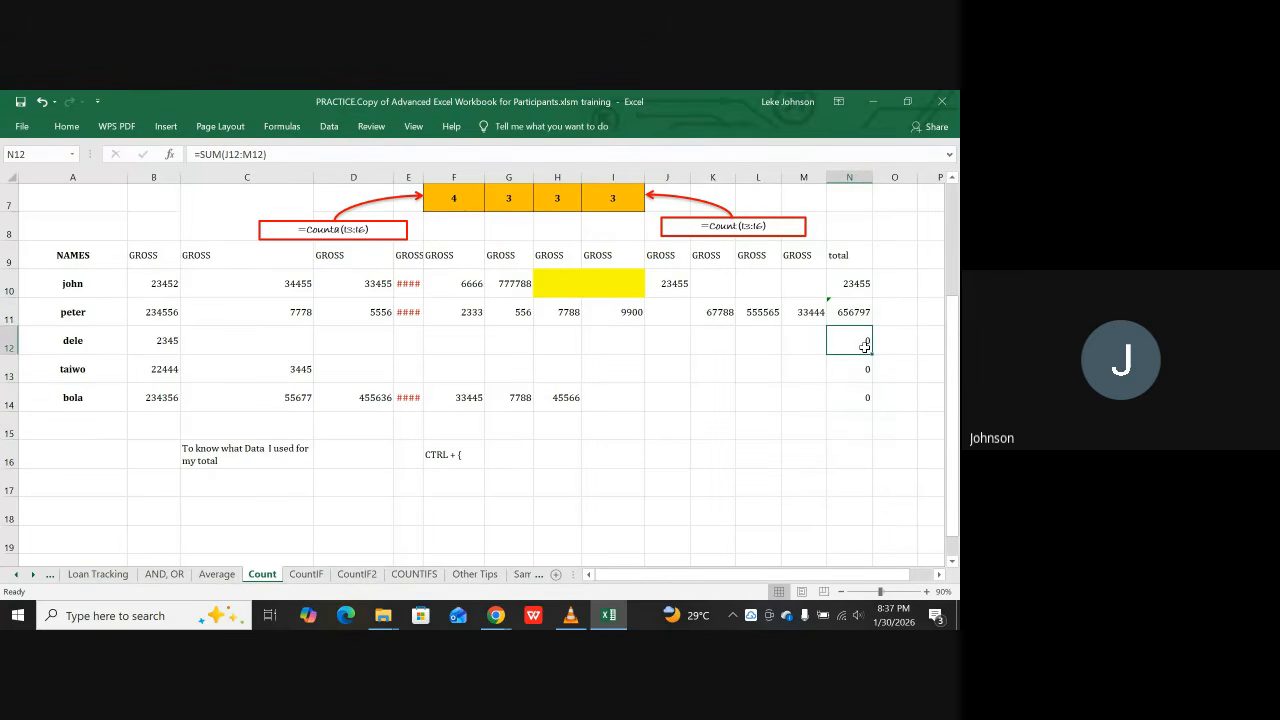
key("ctrl+bracketleft")
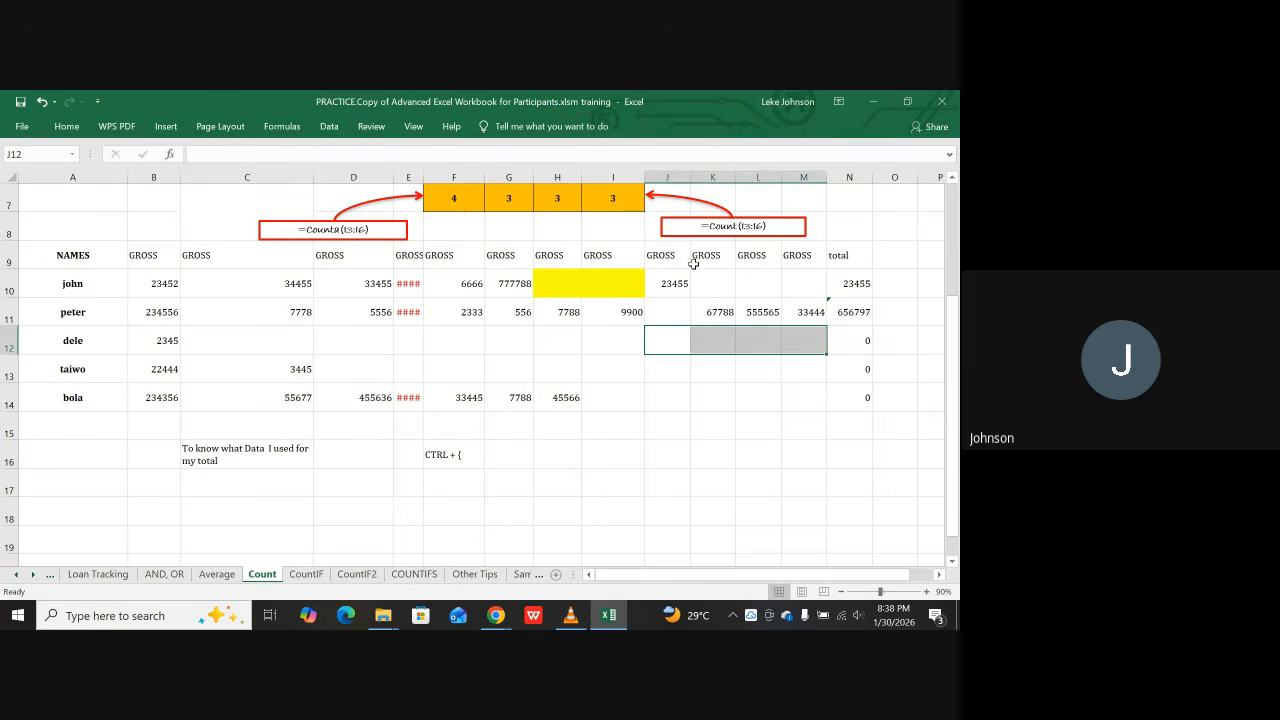
left_click(625, 277)
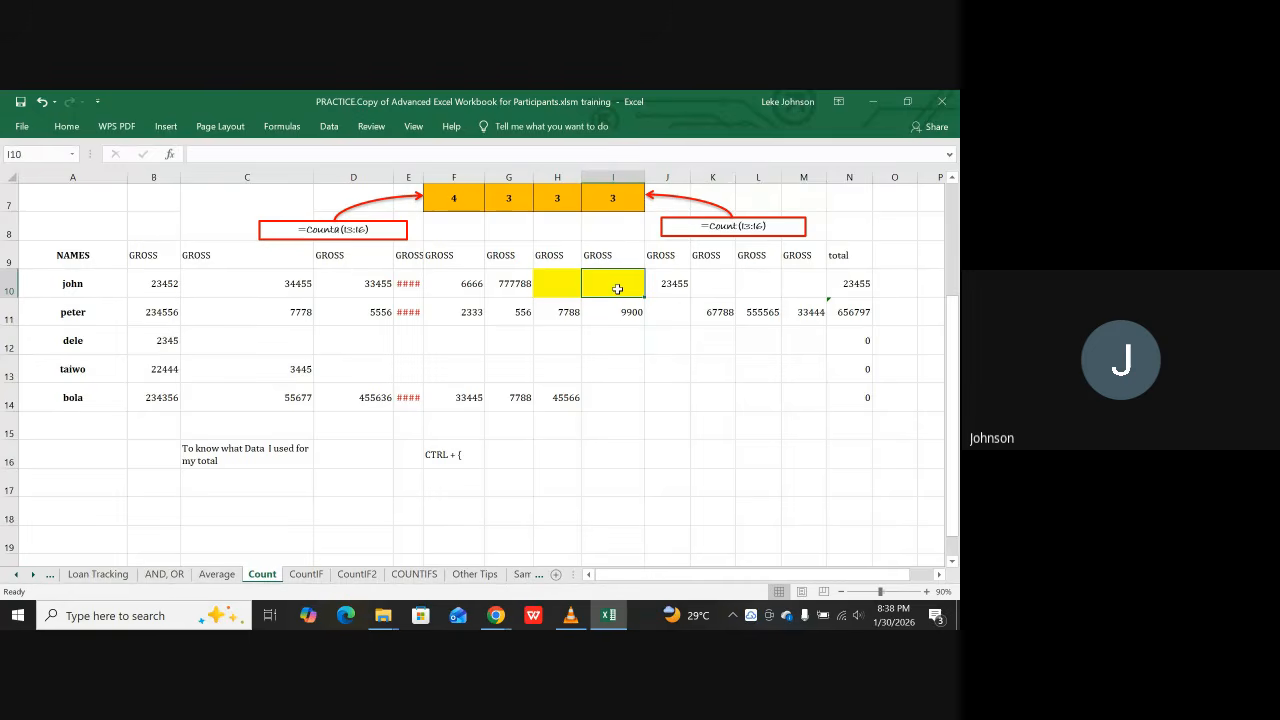
left_click_drag(617, 288, 615, 420)
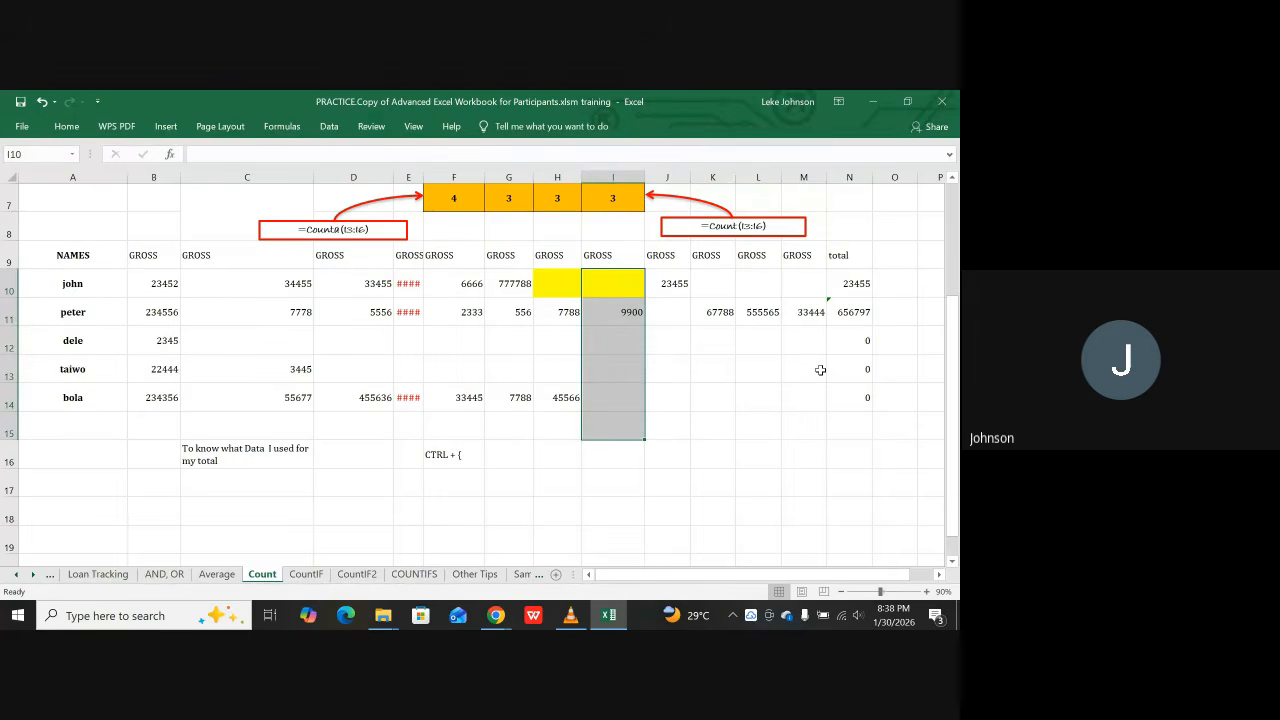
left_click(851, 312)
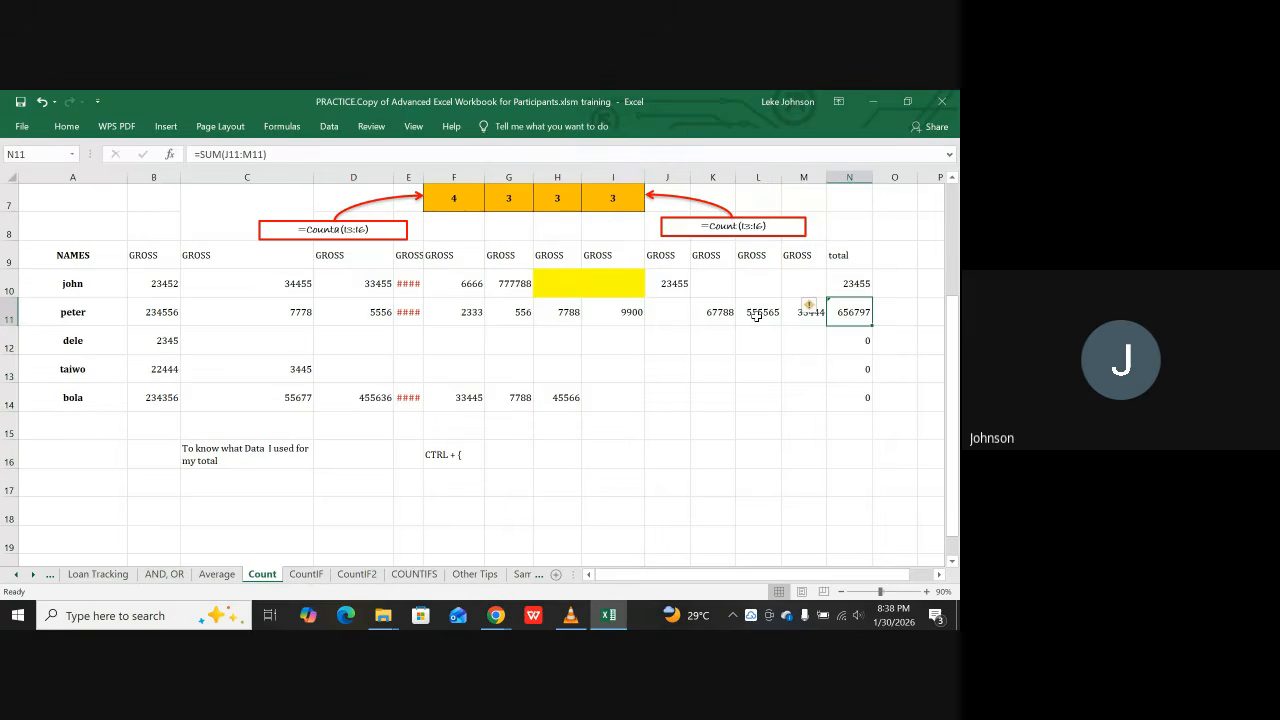
Step: Check the row 11 values in K11:M11, then the formula behind the total in N10
left_click_drag(716, 312, 805, 314)
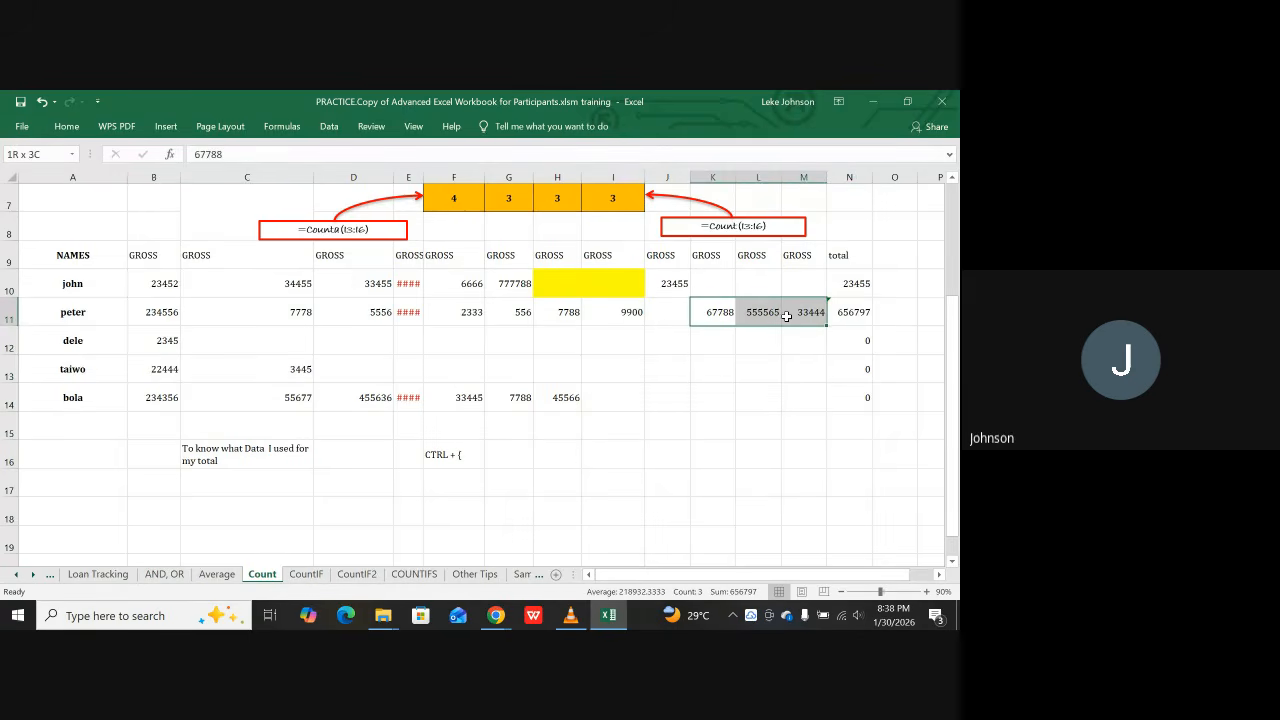
left_click(767, 384)
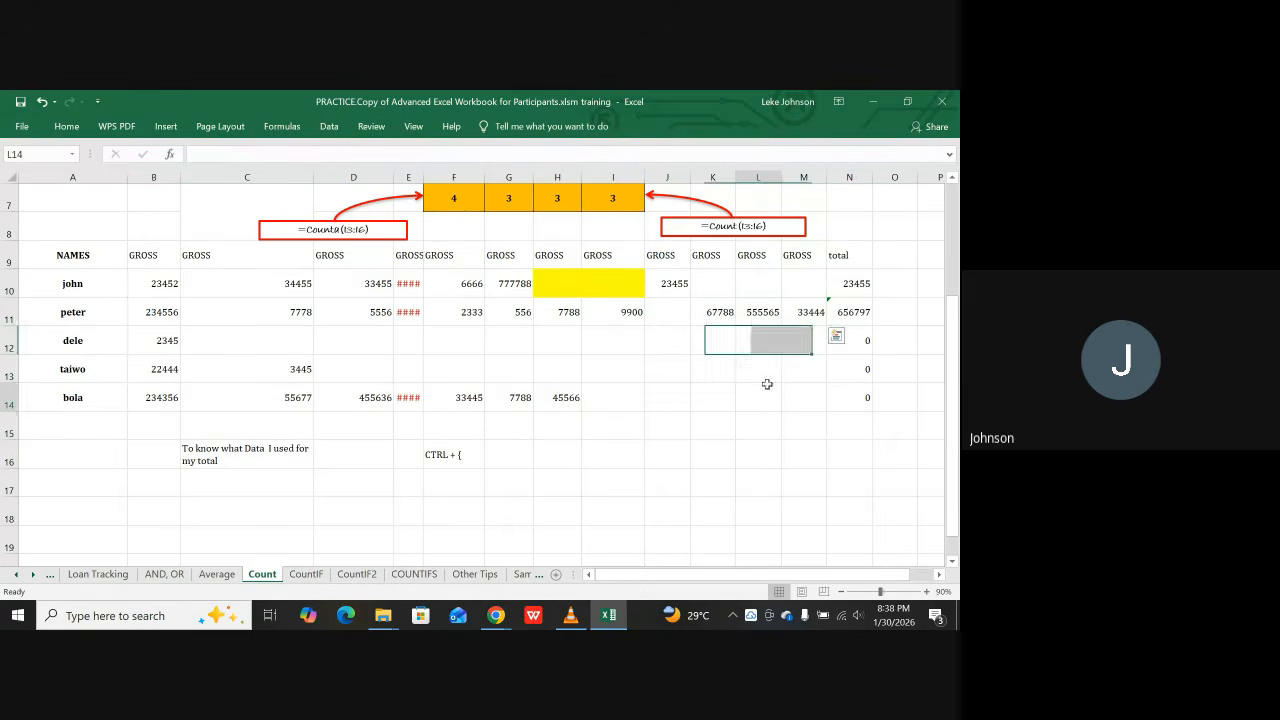
left_click(858, 284)
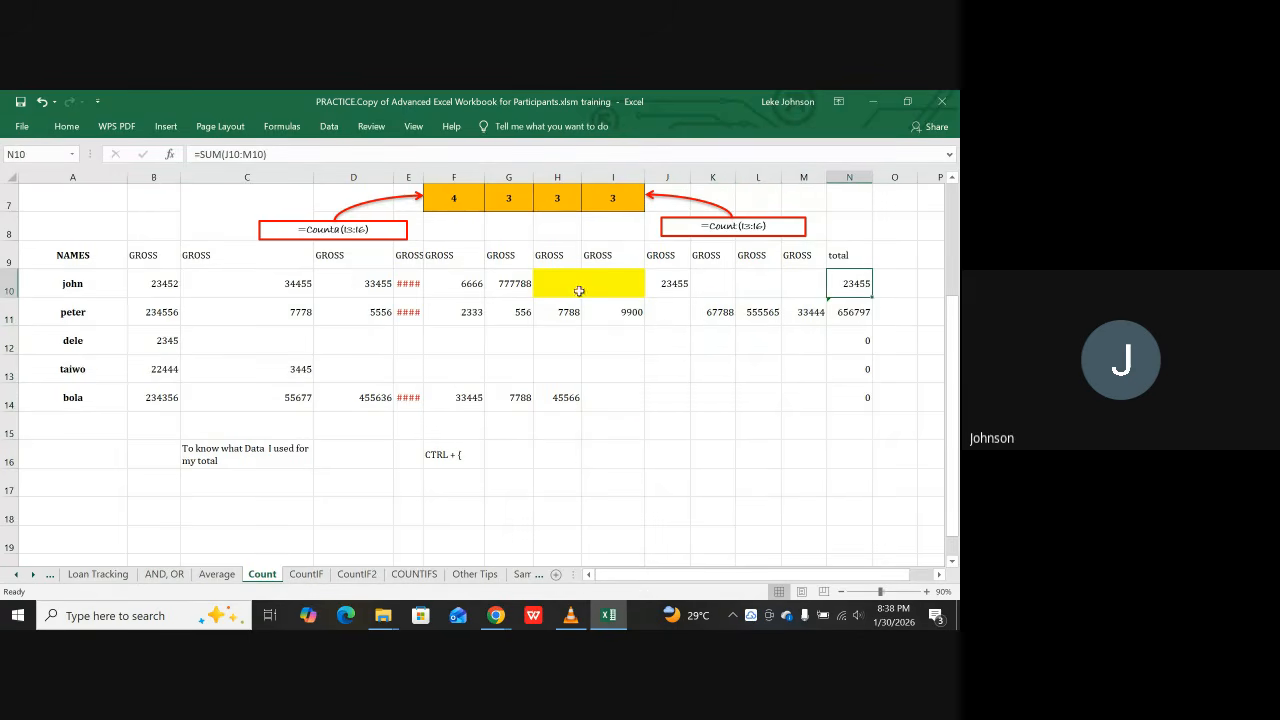
Step: Try to remove all tracer arrows, then only the precedent arrows, for the total in N10
left_click(285, 127)
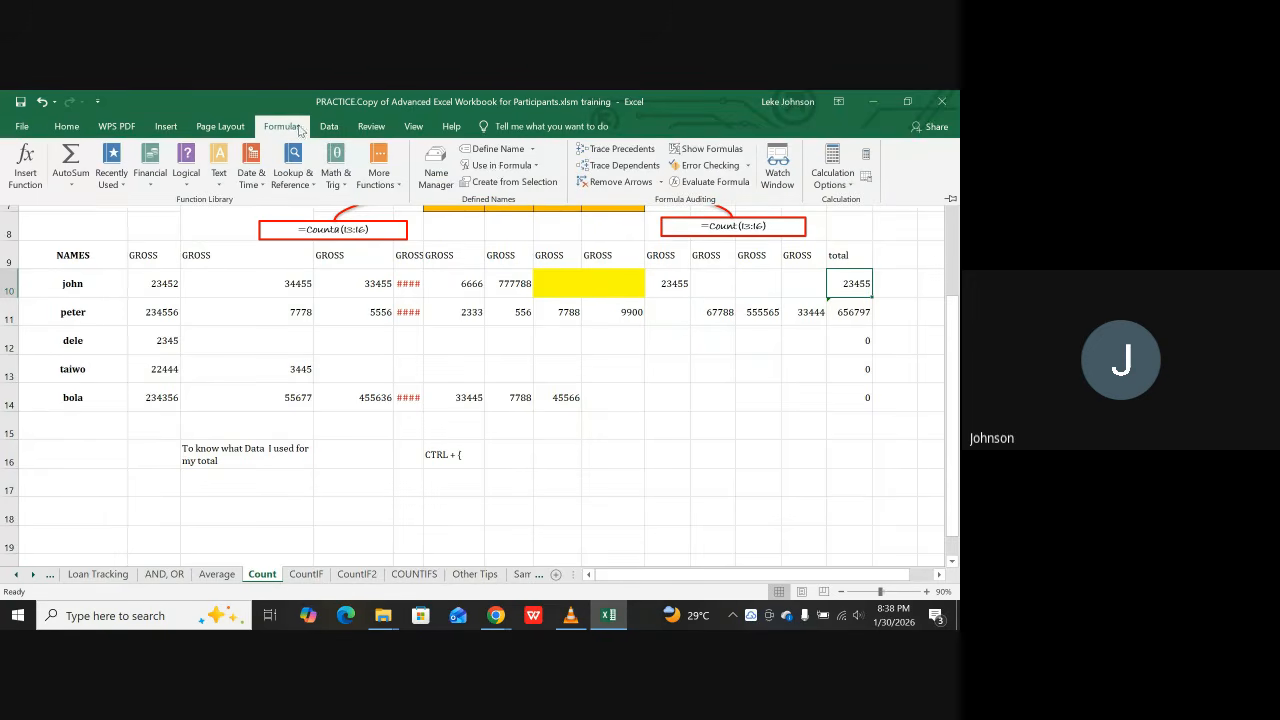
left_click(610, 182)
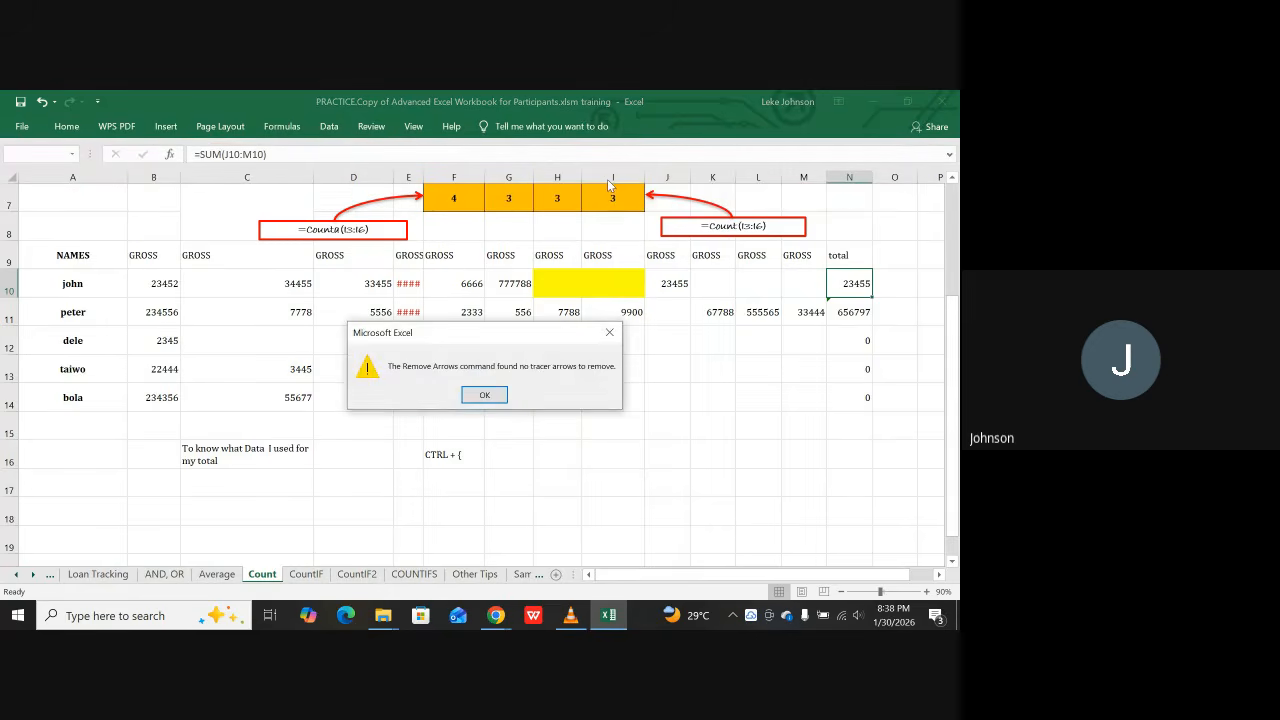
left_click(484, 395)
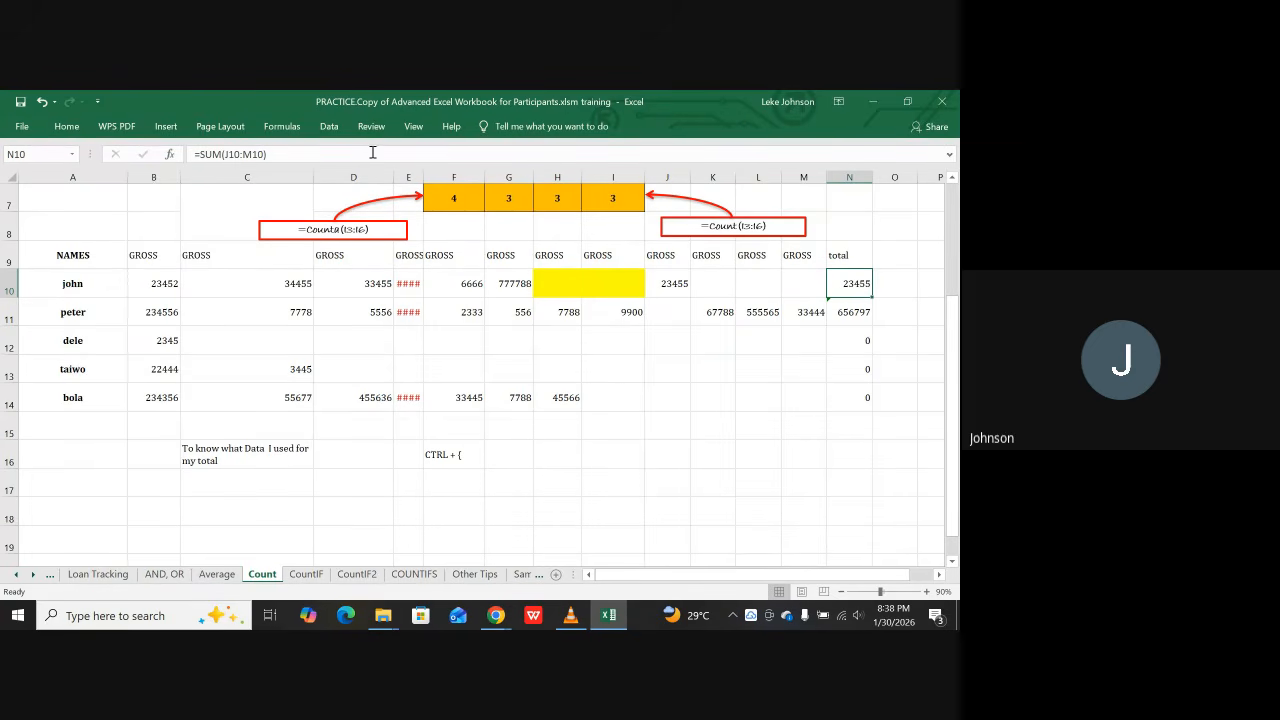
left_click(290, 130)
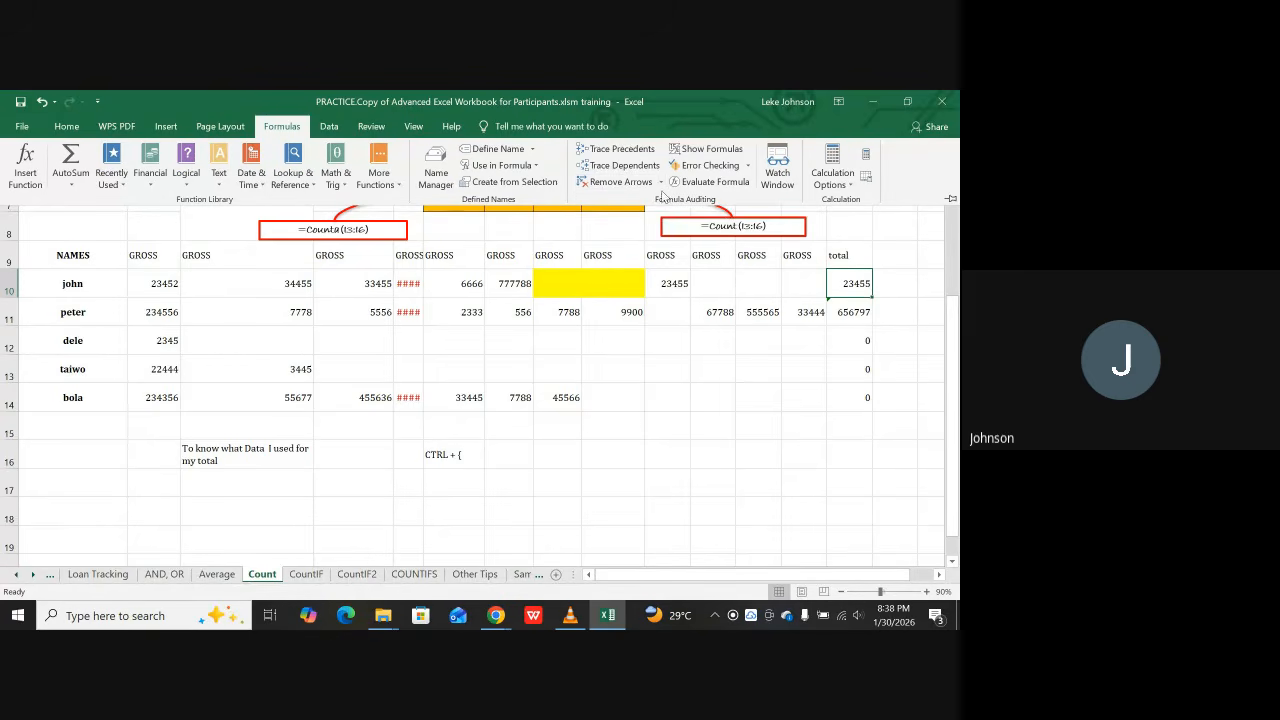
left_click(661, 184)
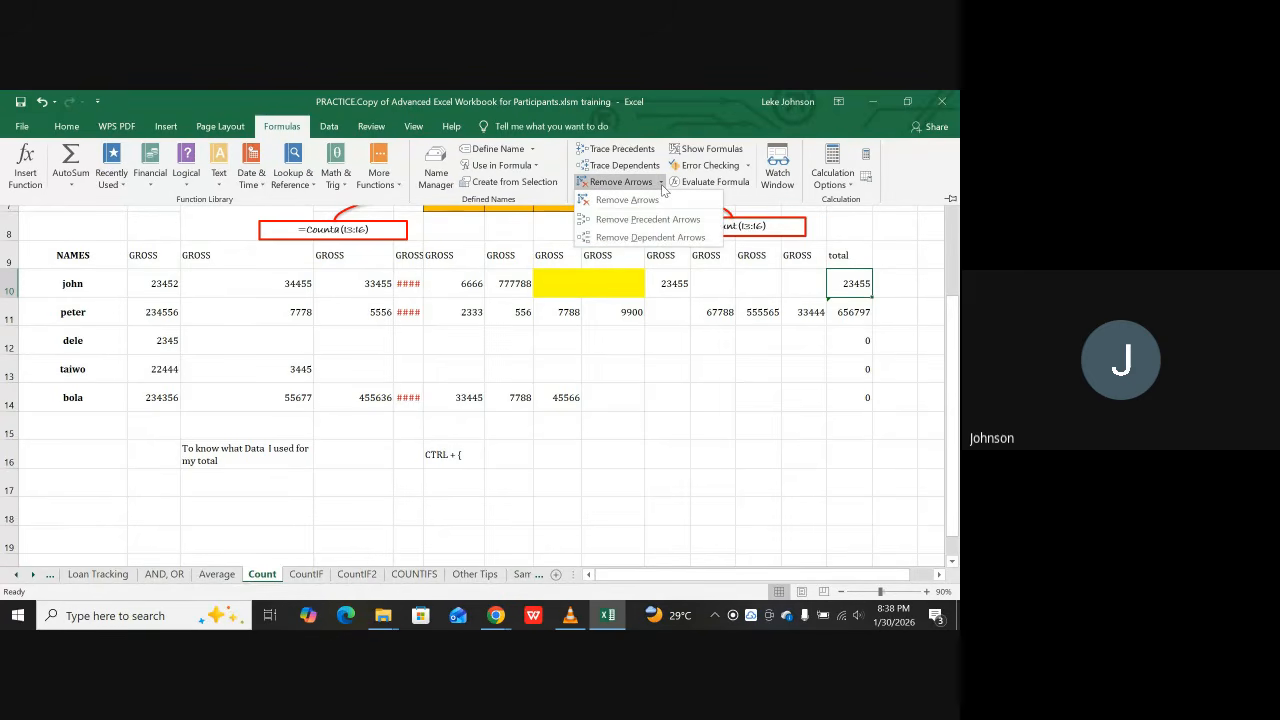
left_click(634, 220)
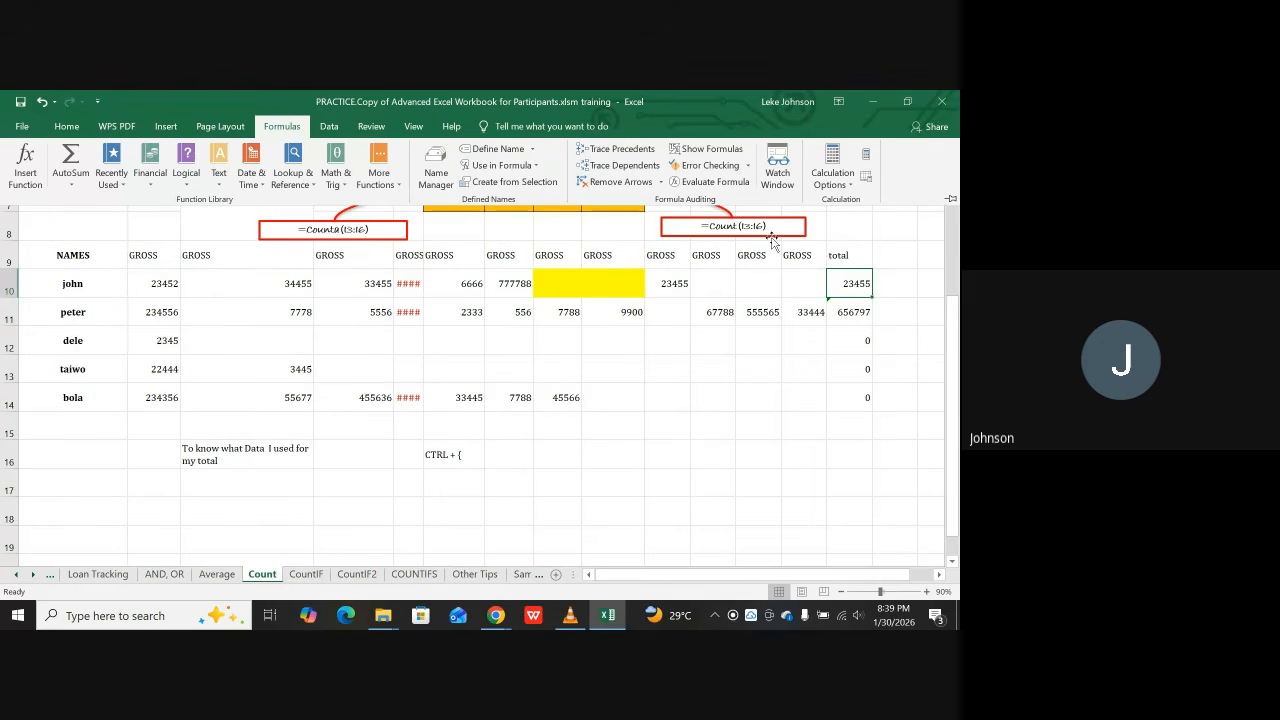
Step: Select the precedent cells of the total in N10, and review the Remove Arrows command
key("ctrl+shift+bracketleft")
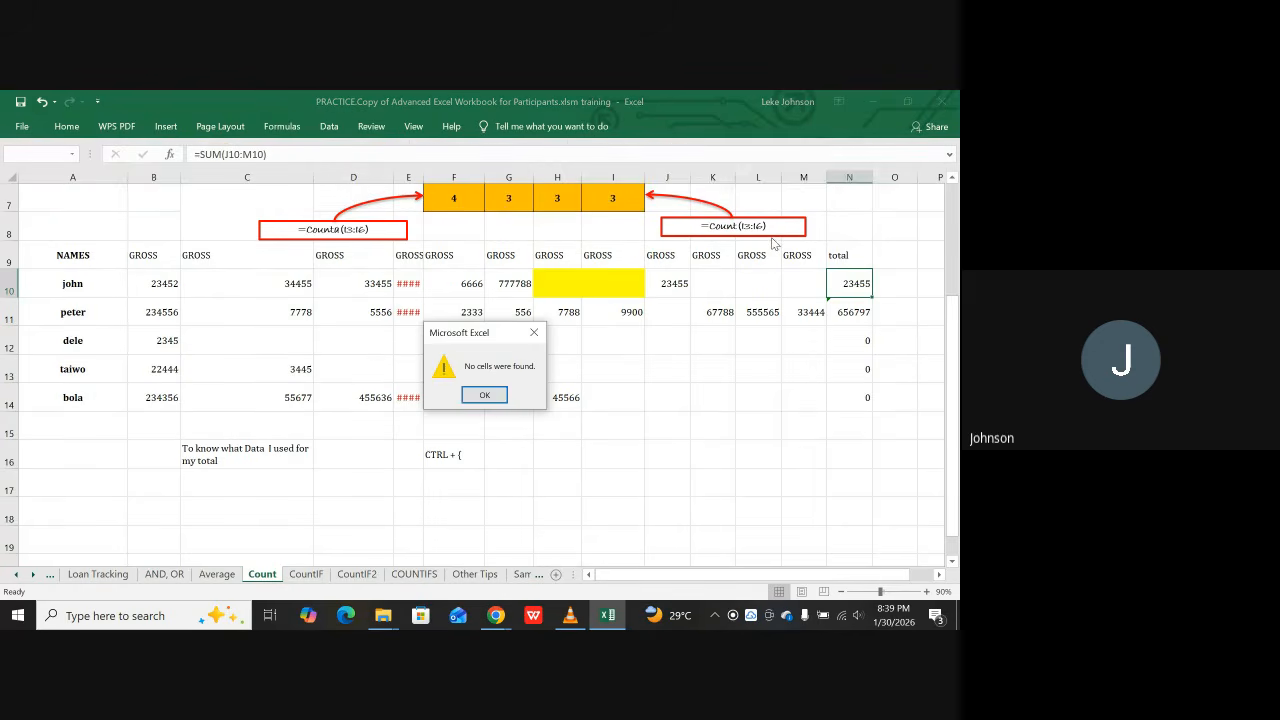
left_click(481, 395)
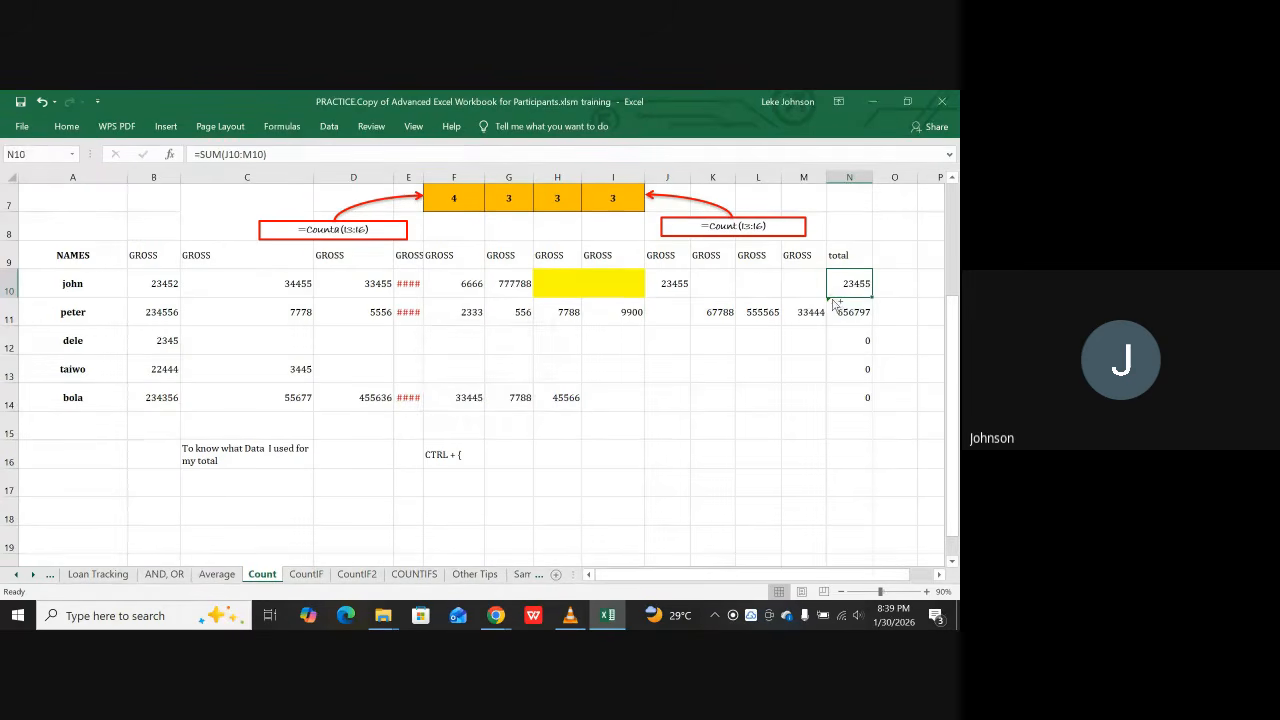
key("ctrl+bracketleft")
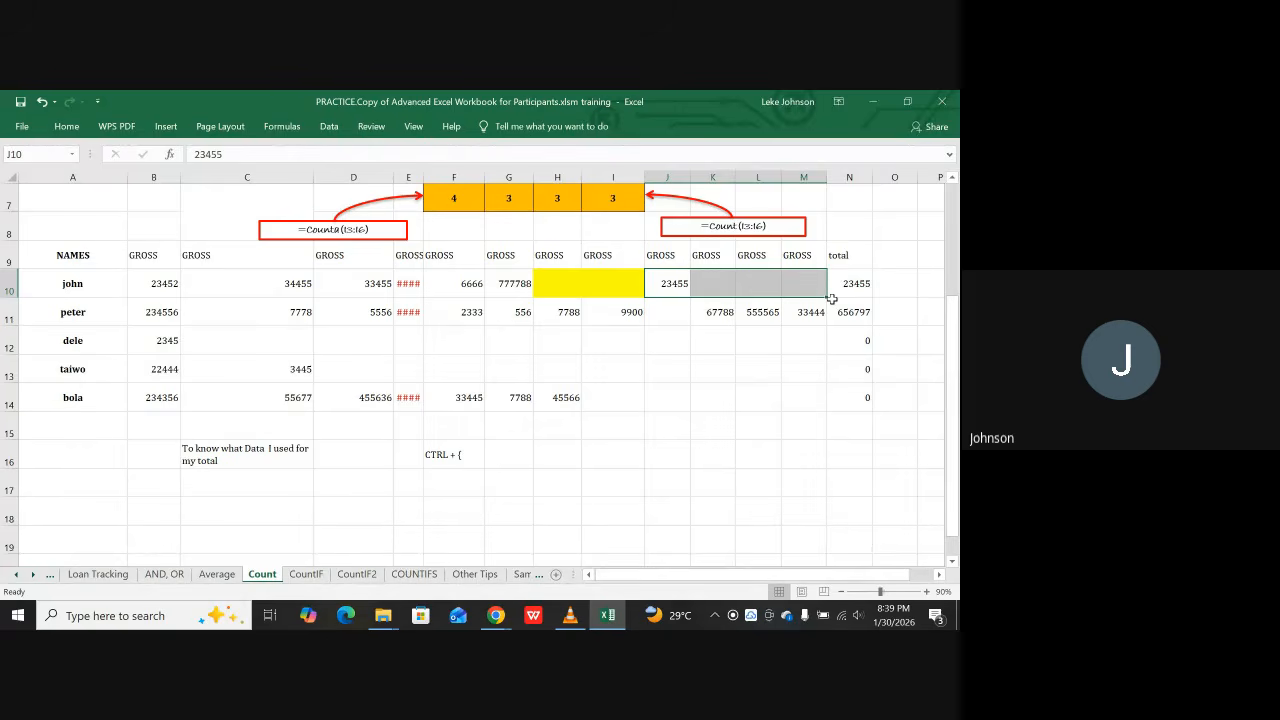
left_click(282, 126)
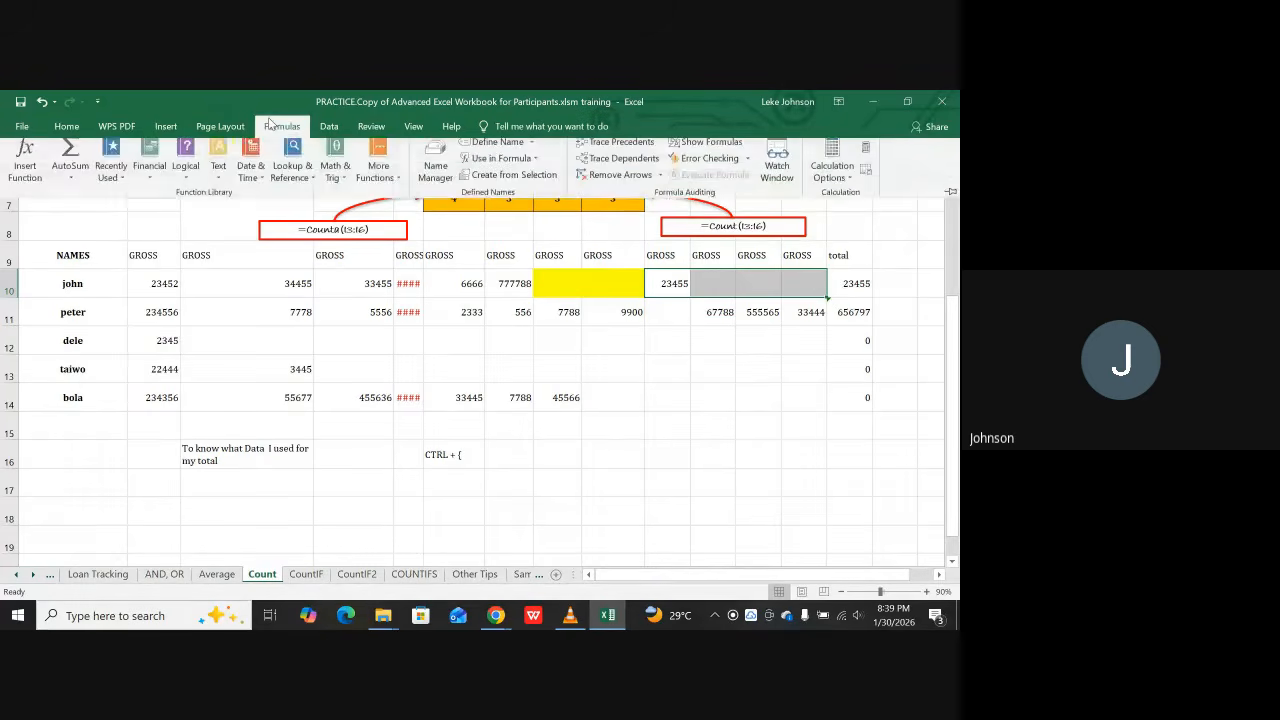
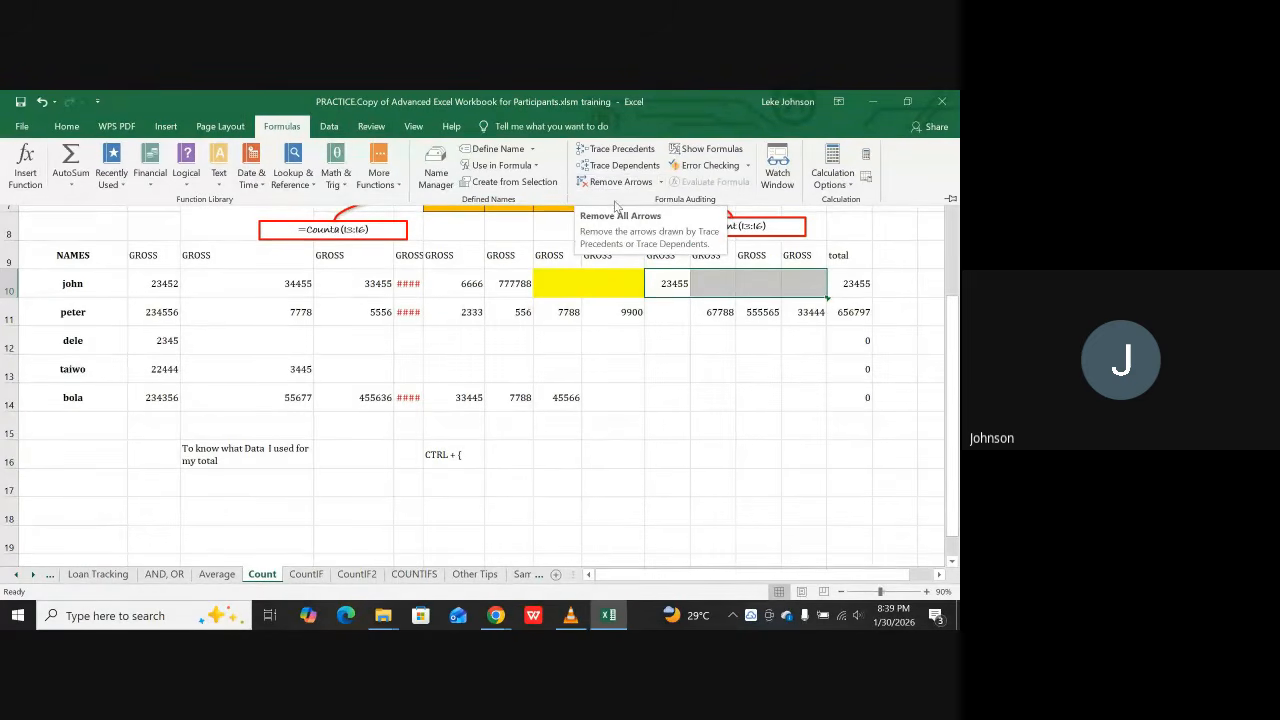
left_click(678, 336)
left_click(684, 336)
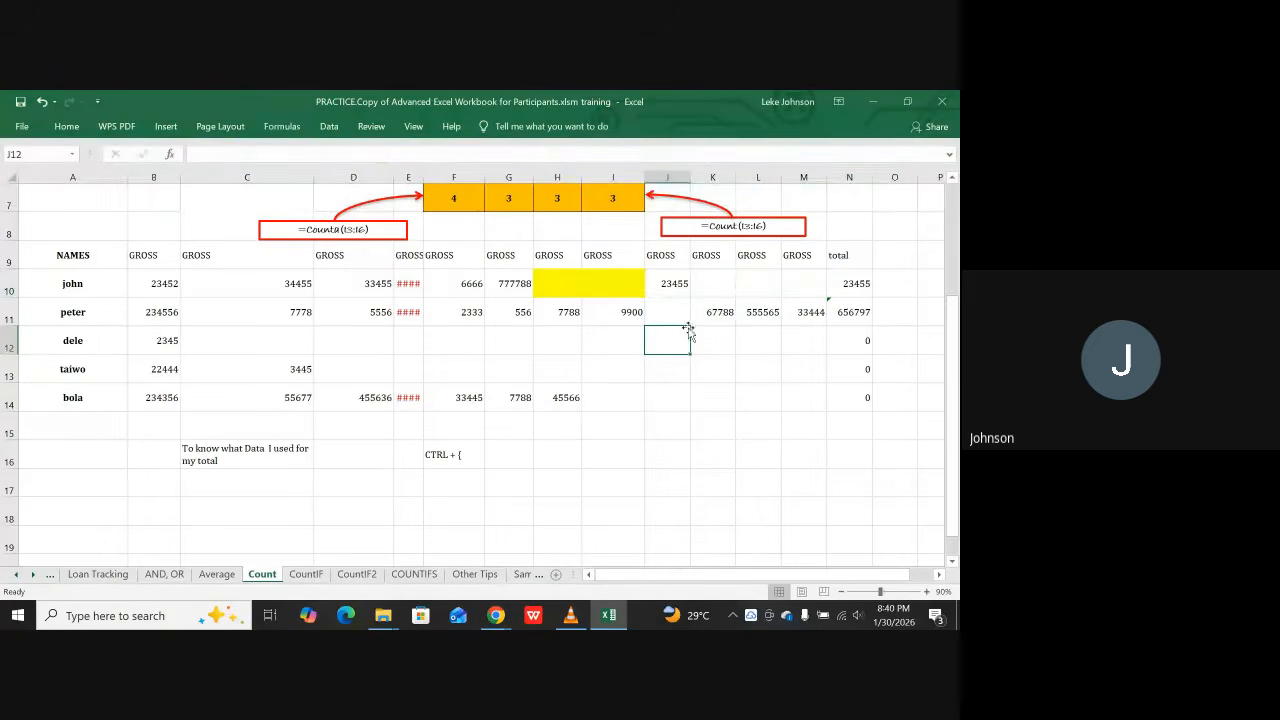
Step: Trace the N10 total's precedent cells again and inspect the yellow blank cells H10:I10
left_click(851, 285)
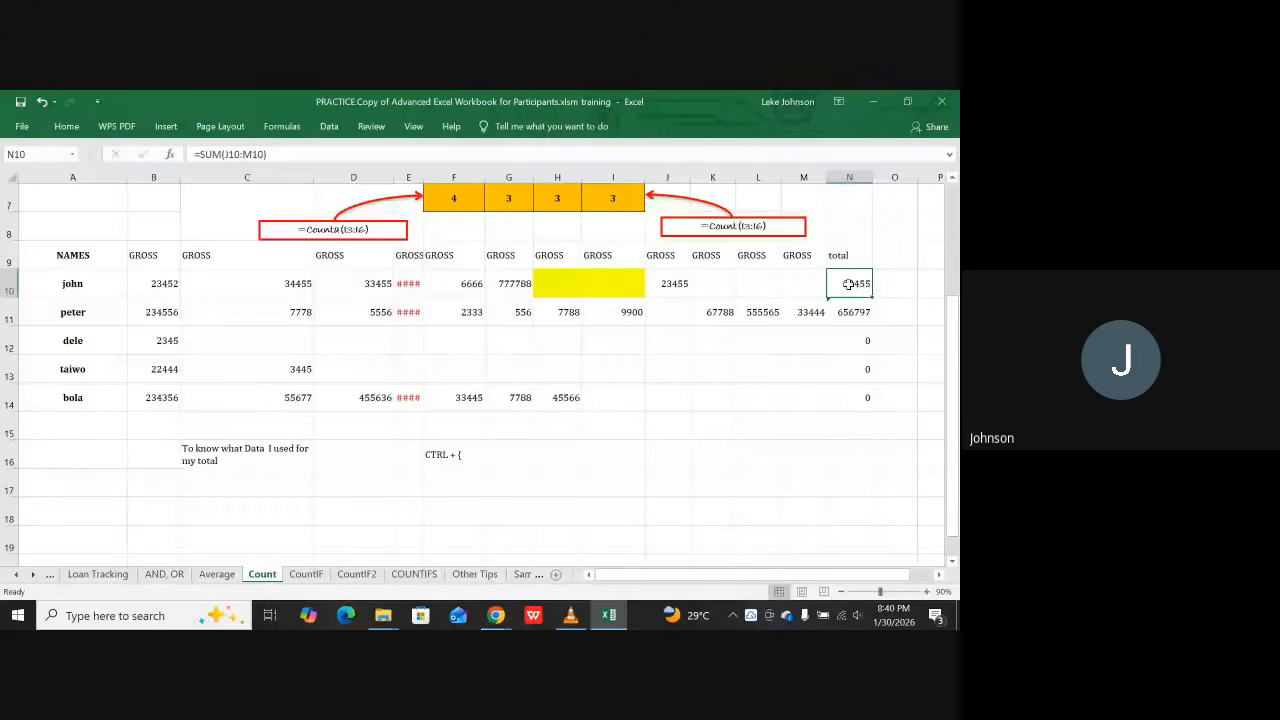
key("ctrl+bracketleft")
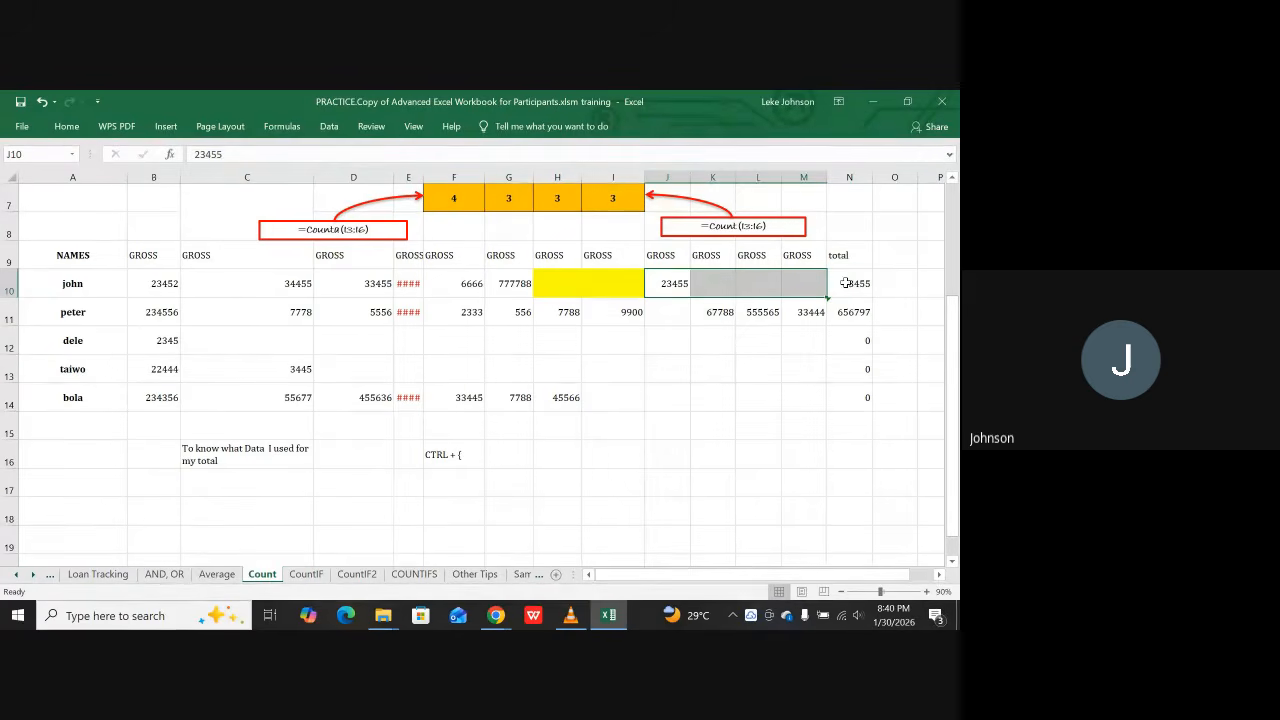
left_click(620, 286)
left_click(551, 287)
left_click(612, 287)
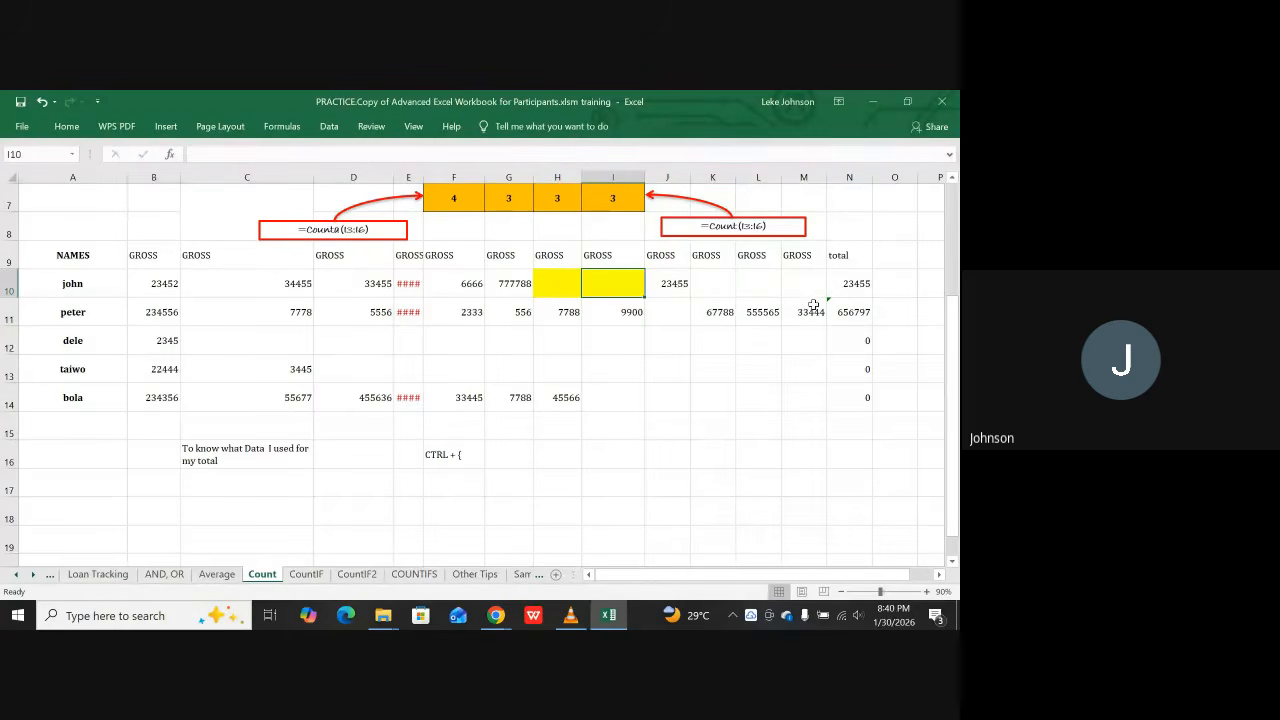
Step: Enter the note ALTO SUM HANDLE in cell C18
left_click(255, 502)
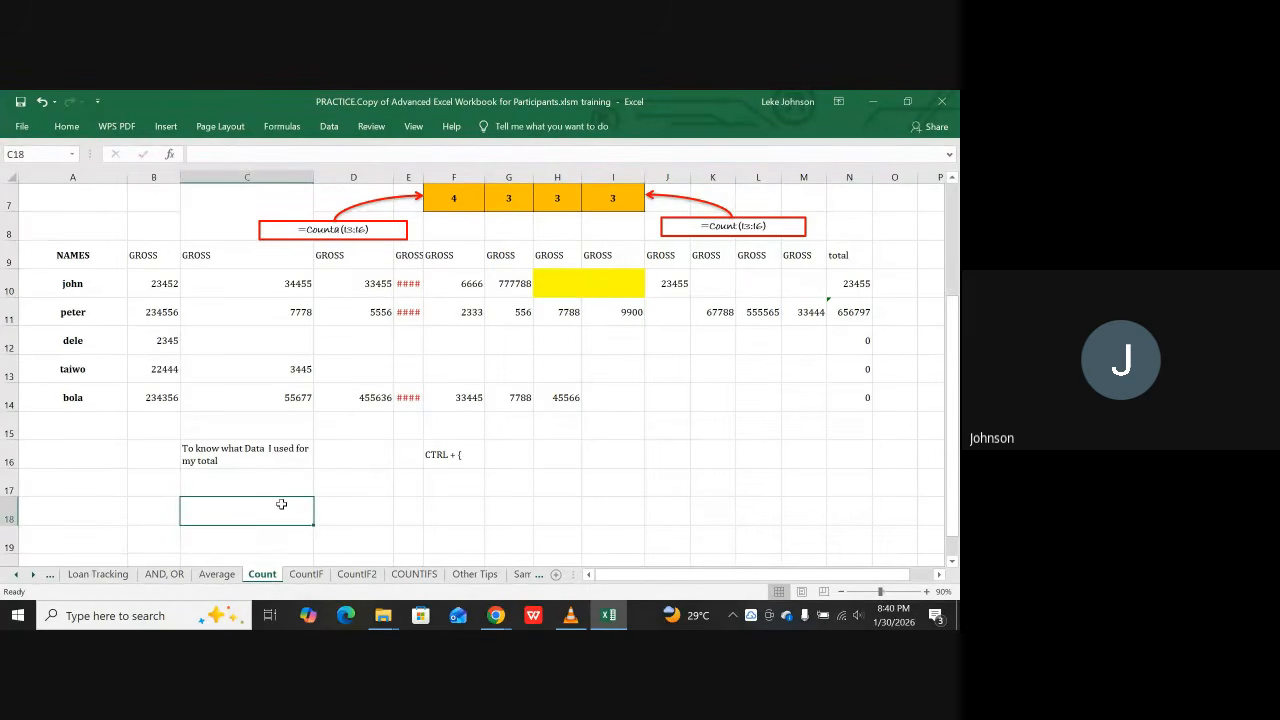
type("ALTO")
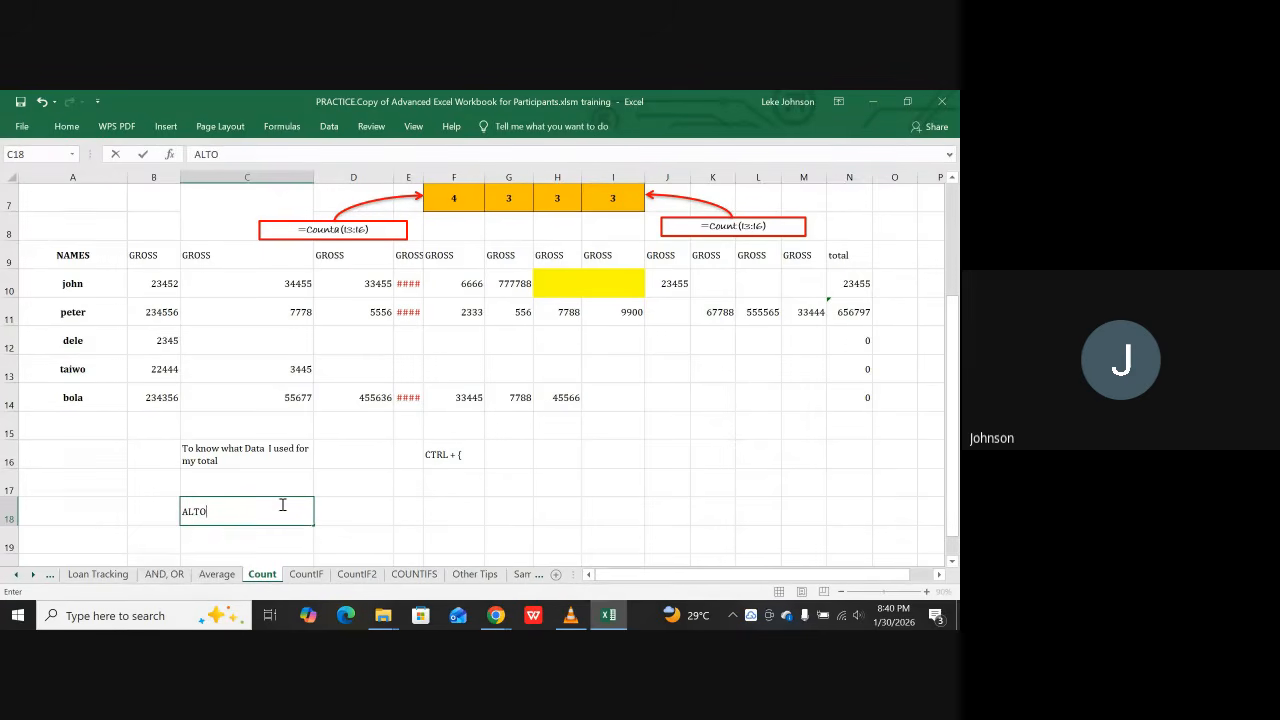
type(" SUM HAN")
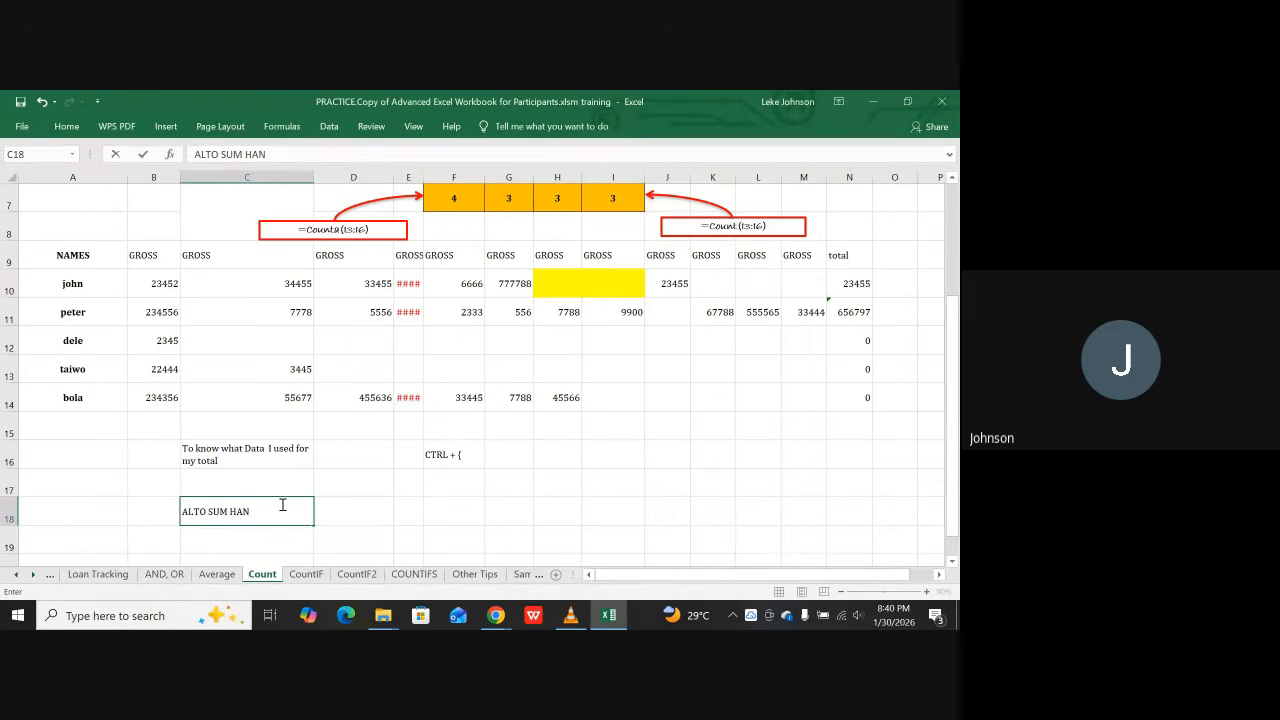
type("DLE")
key("Tab")
Step: Write the AutoSum shortcut as ALT + = in cell E18
key("Tab")
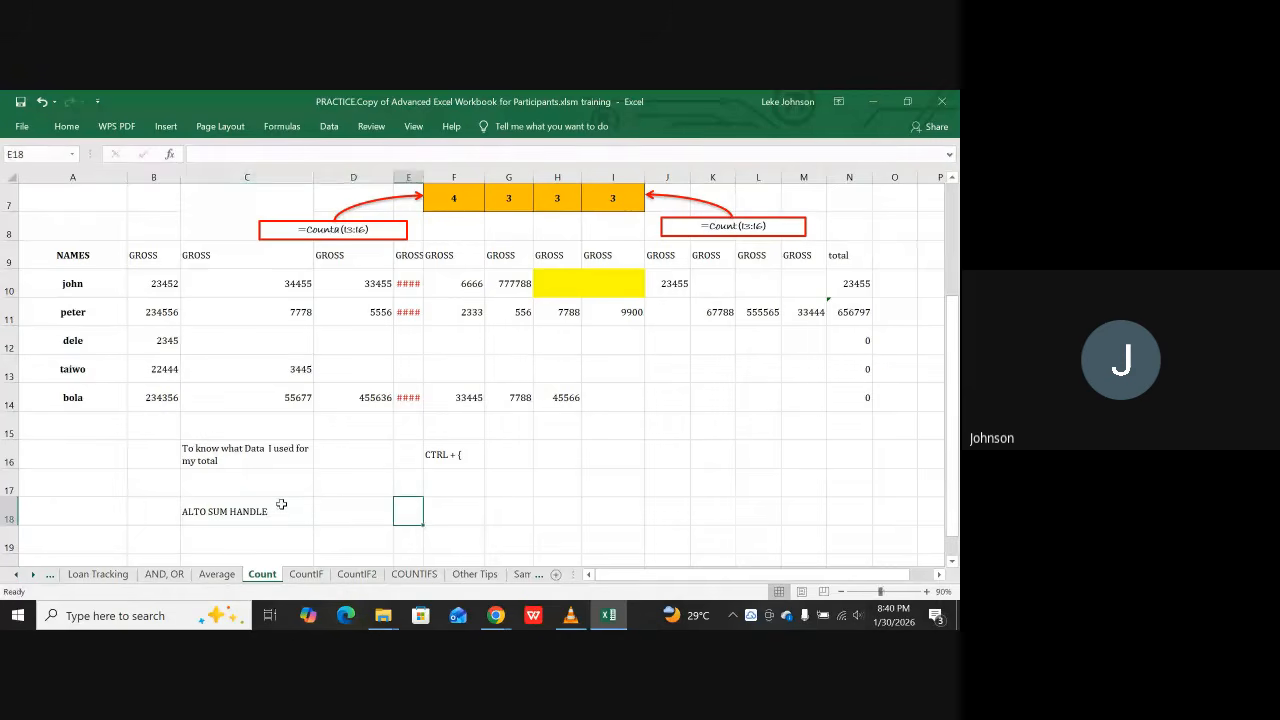
type("AL")
type("T + +")
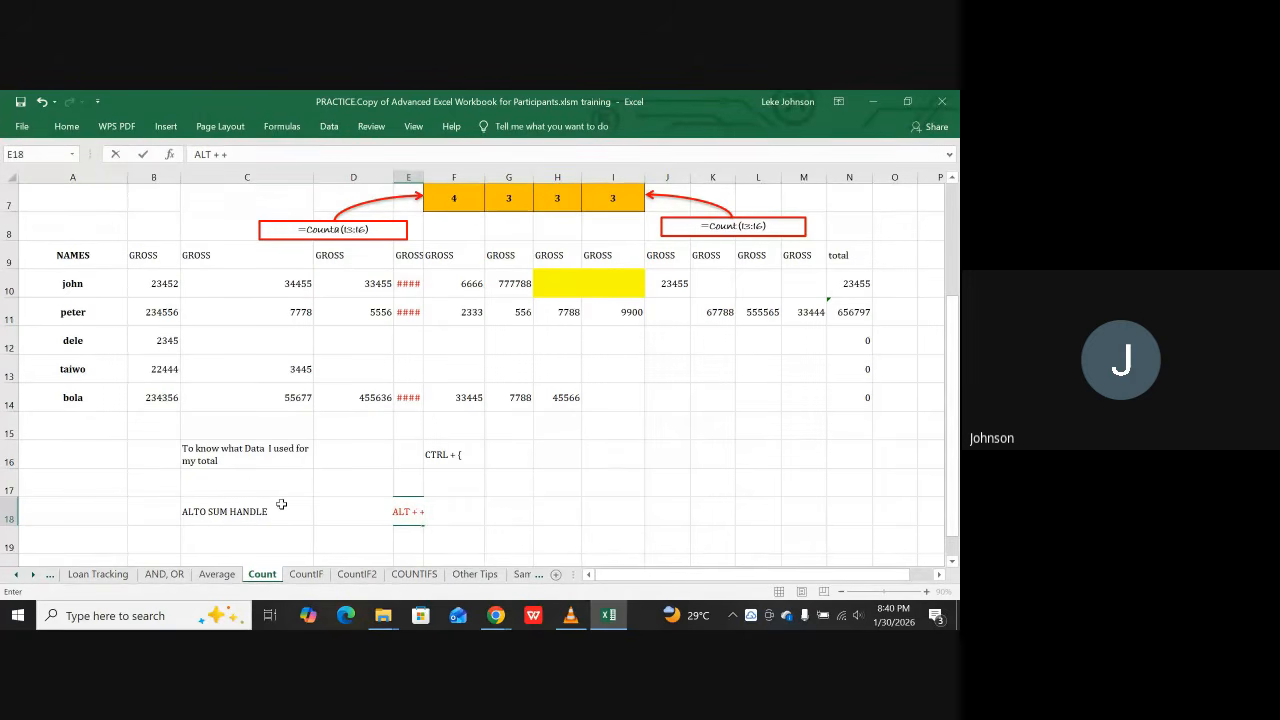
key("BackSpace")
key("BackSpace")
type("=")
Step: Autofit column E so its contents fit the column width
left_click(423, 177)
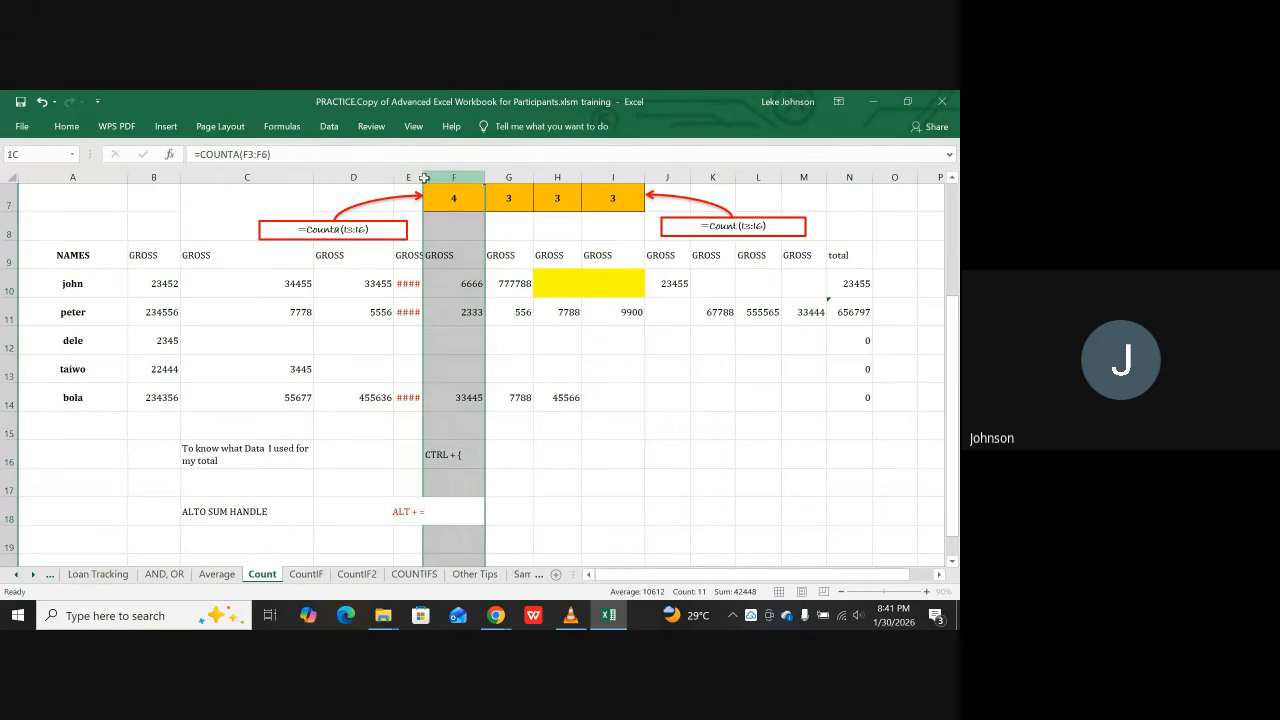
left_click(408, 177)
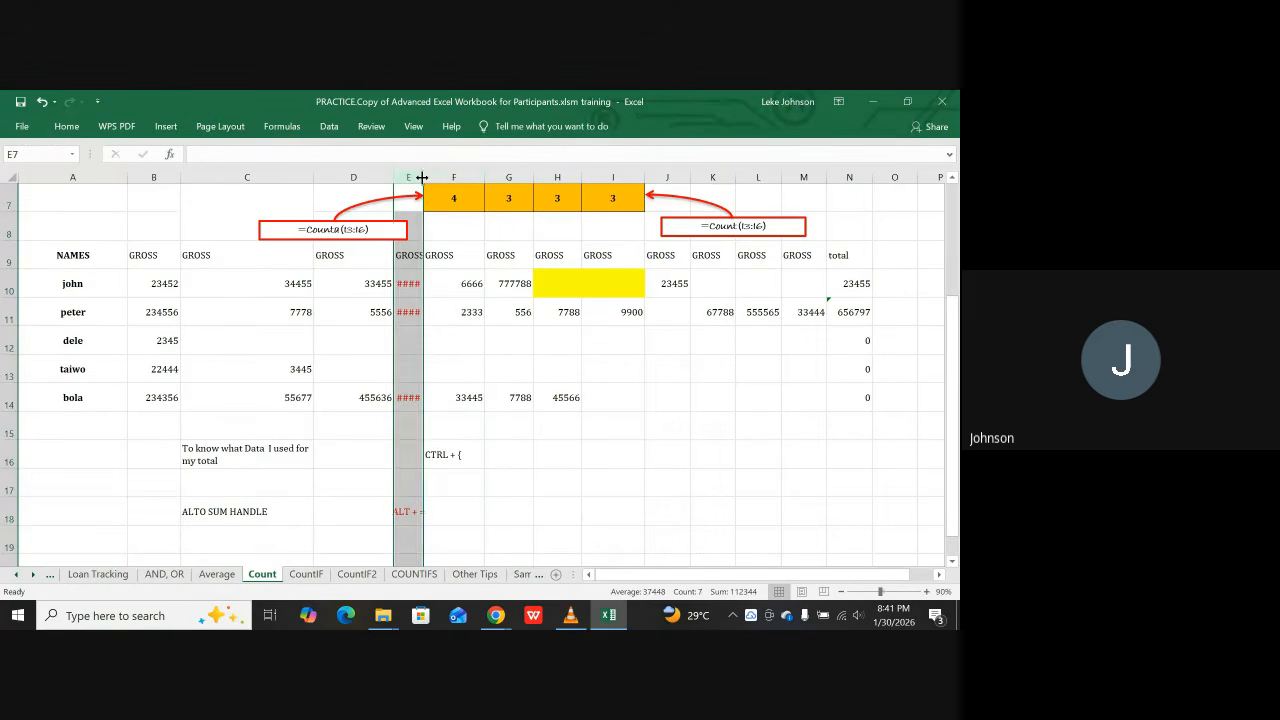
left_click_drag(423, 177, 423, 177)
double_click(423, 177)
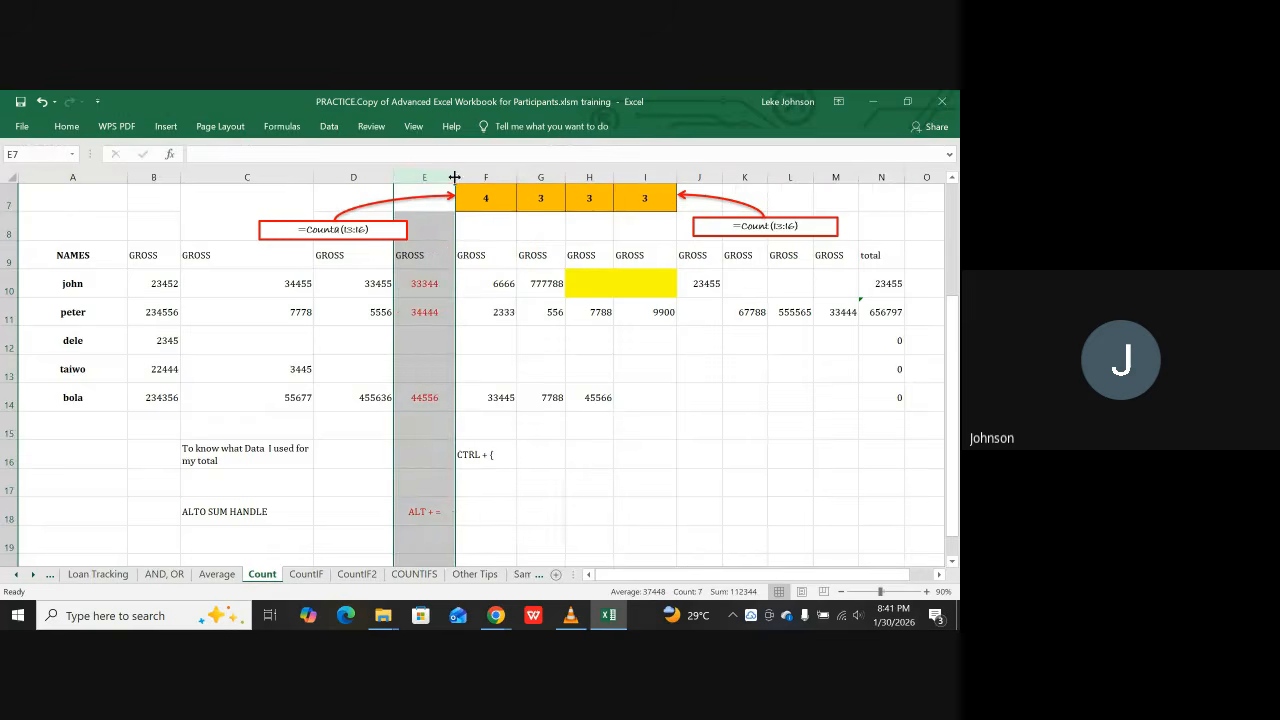
Step: Set the font size of the ALT + = note in E18 to 36
left_click(413, 488)
left_click(432, 511)
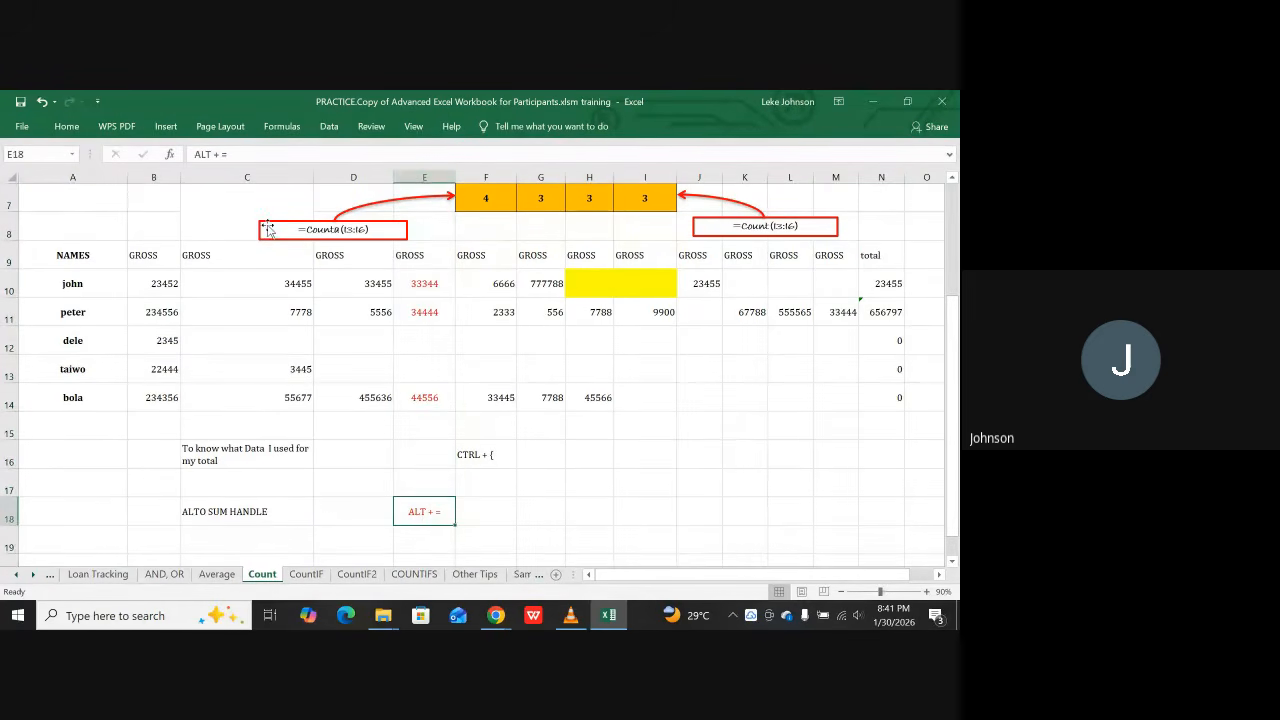
left_click(66, 126)
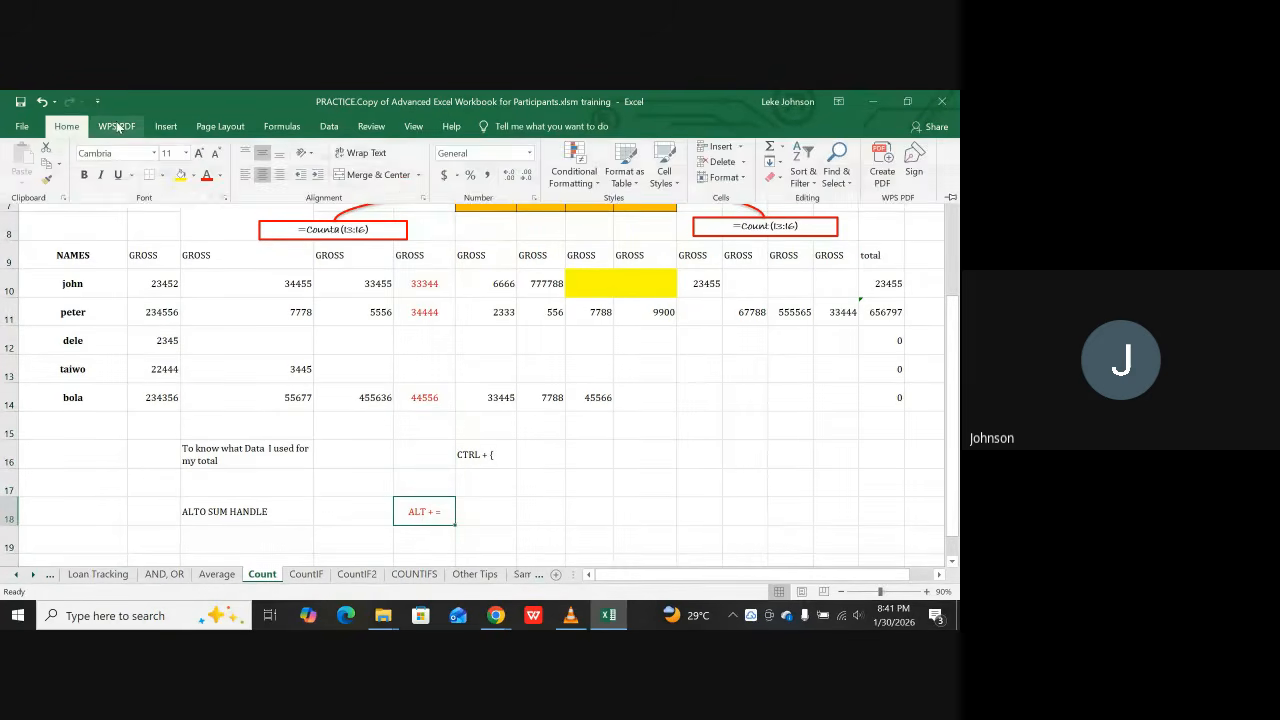
left_click(185, 154)
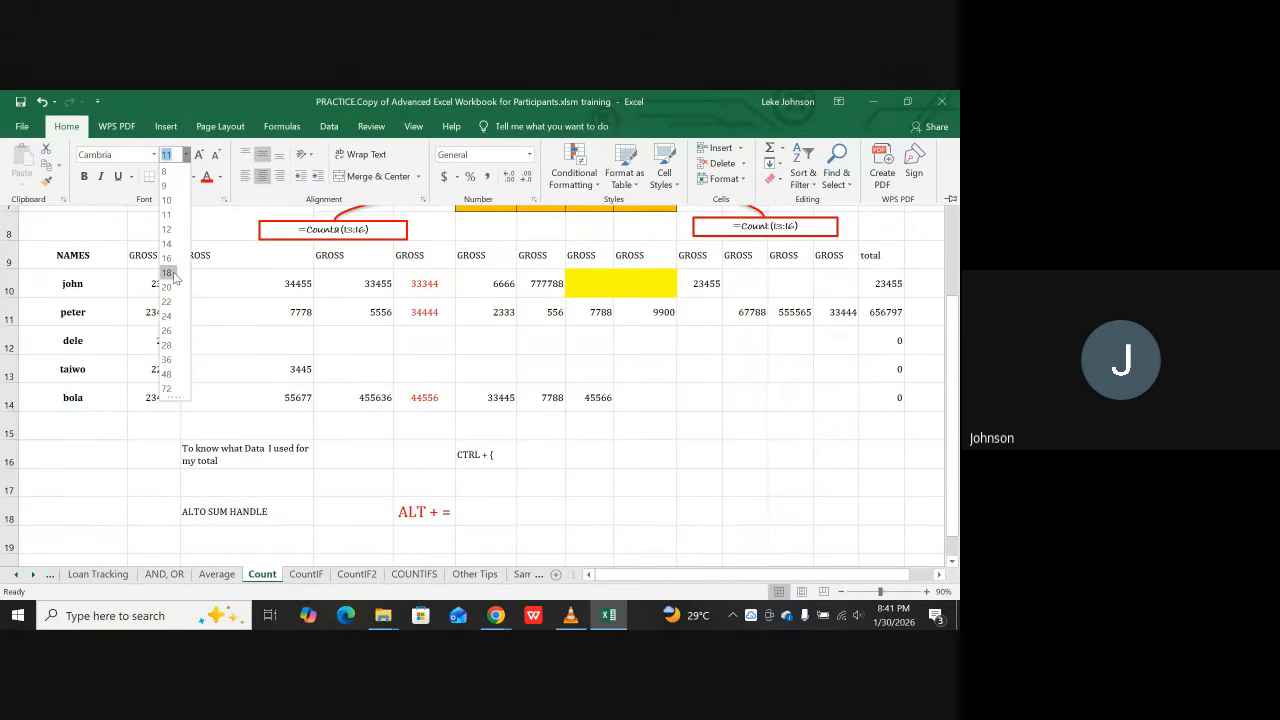
left_click(167, 362)
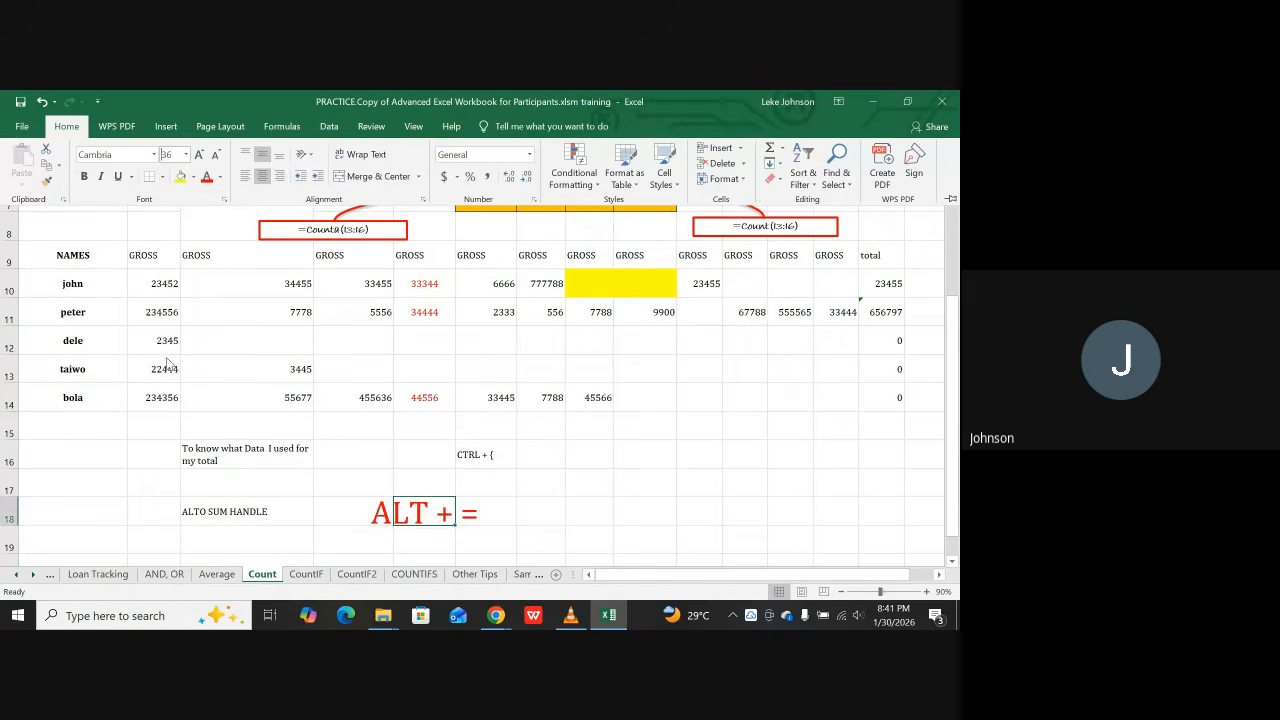
left_click(481, 511)
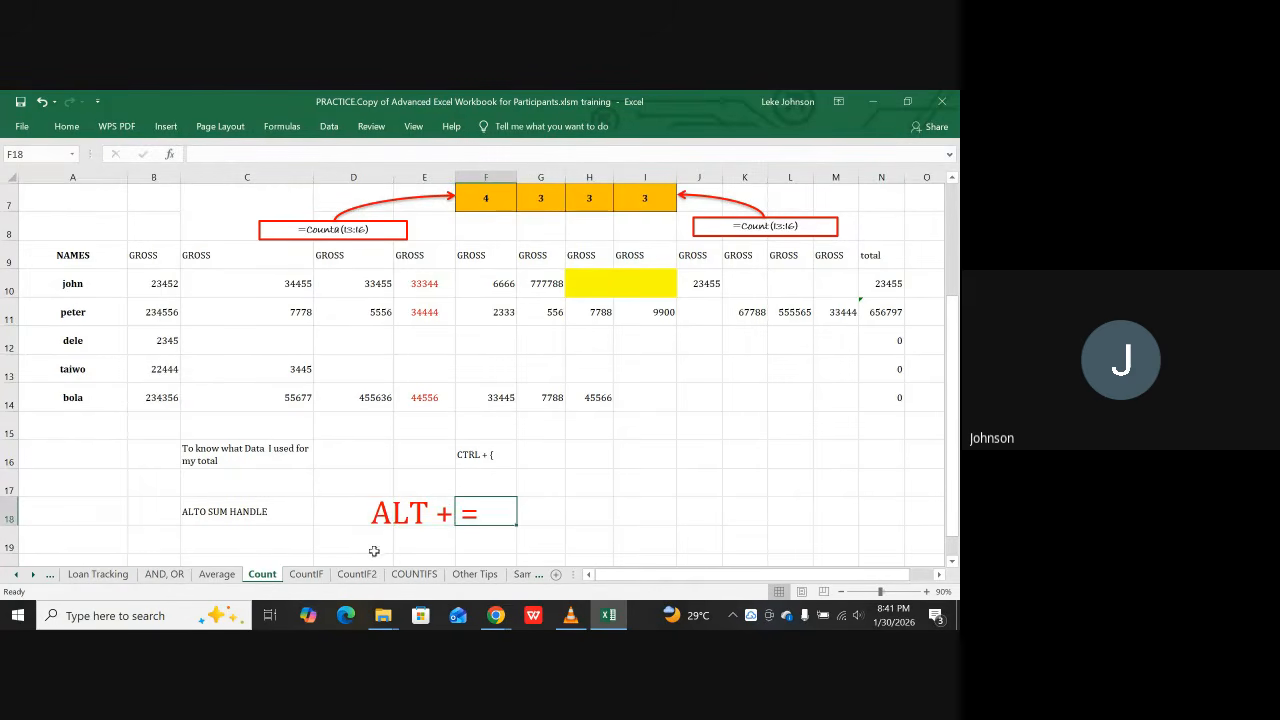
left_click(342, 548)
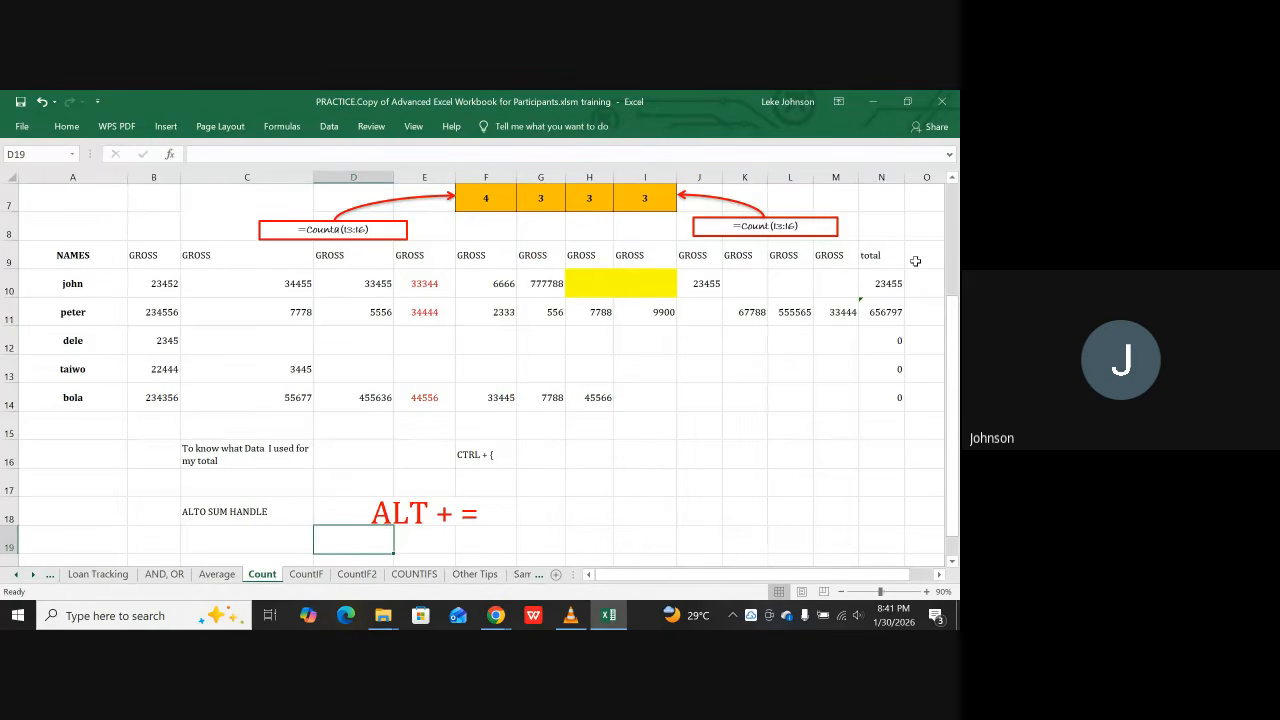
Step: Clear the totals in N10:N14 and refill the range with AutoSum
left_click(888, 283)
left_click_drag(888, 283, 888, 400)
key("Delete")
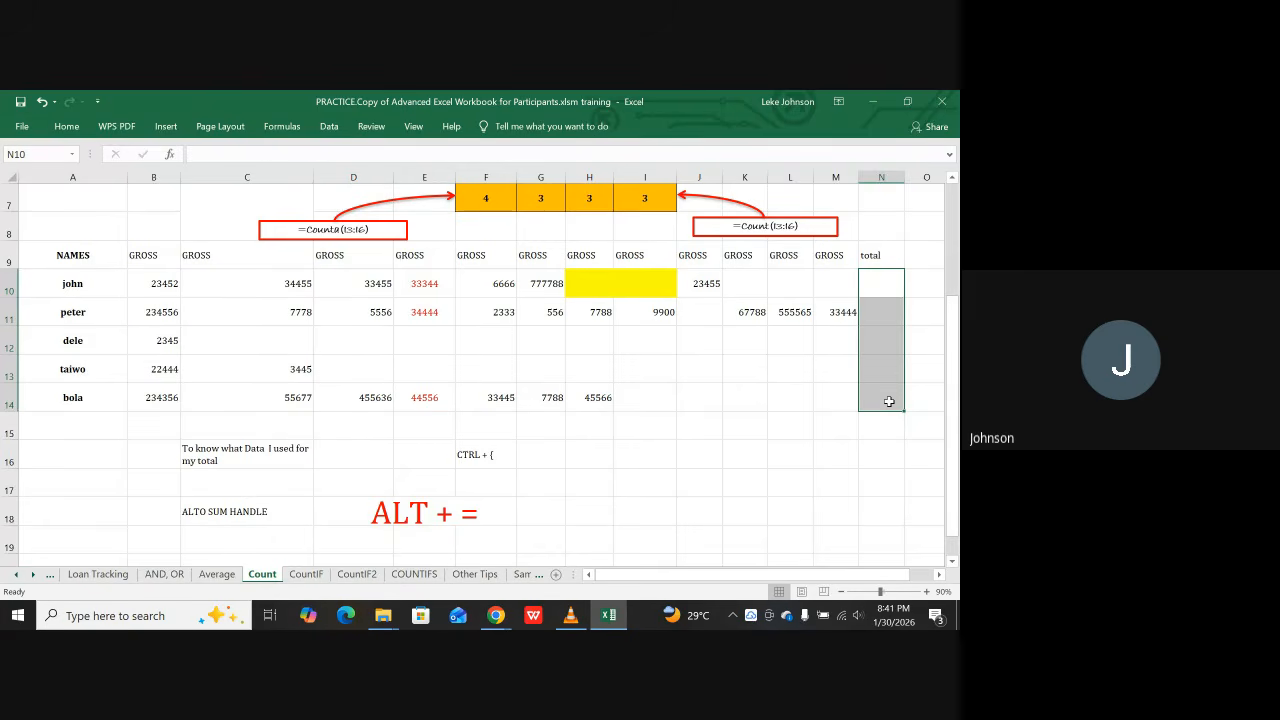
key("alt+equal")
key("ctrl+Return")
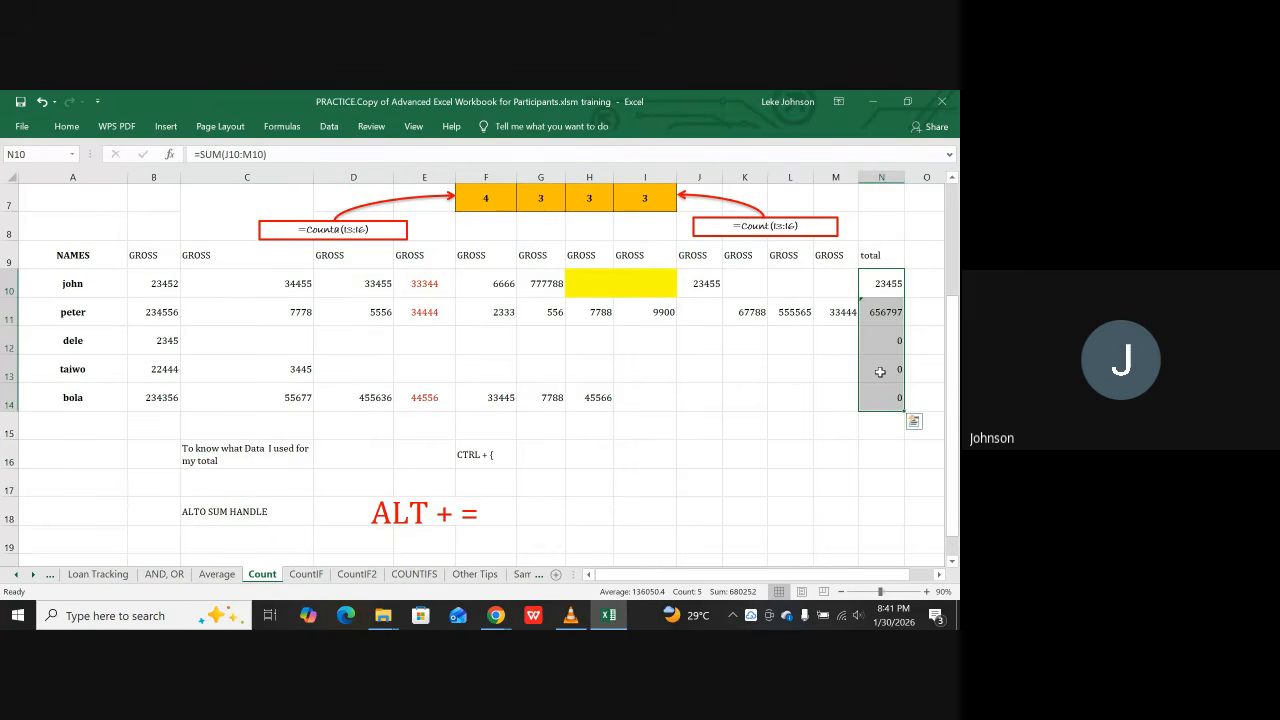
left_click(879, 344)
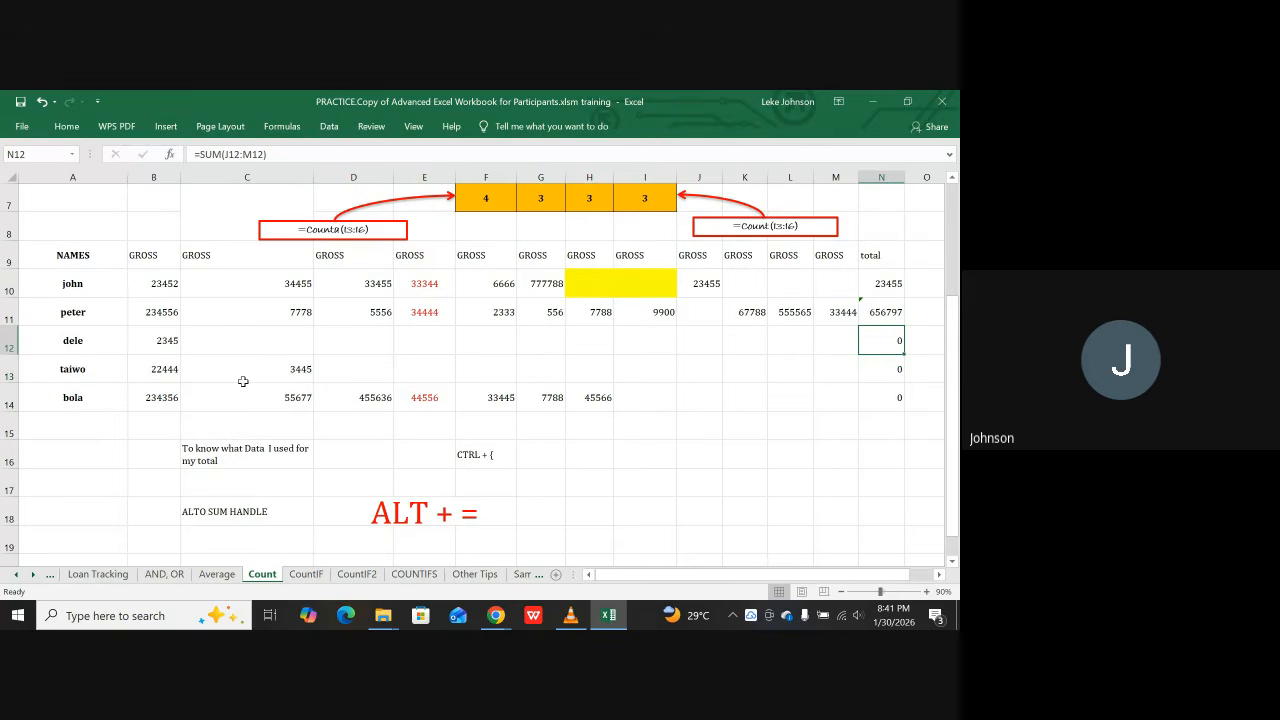
Step: Clear the gross value in cell J10
left_click(163, 344)
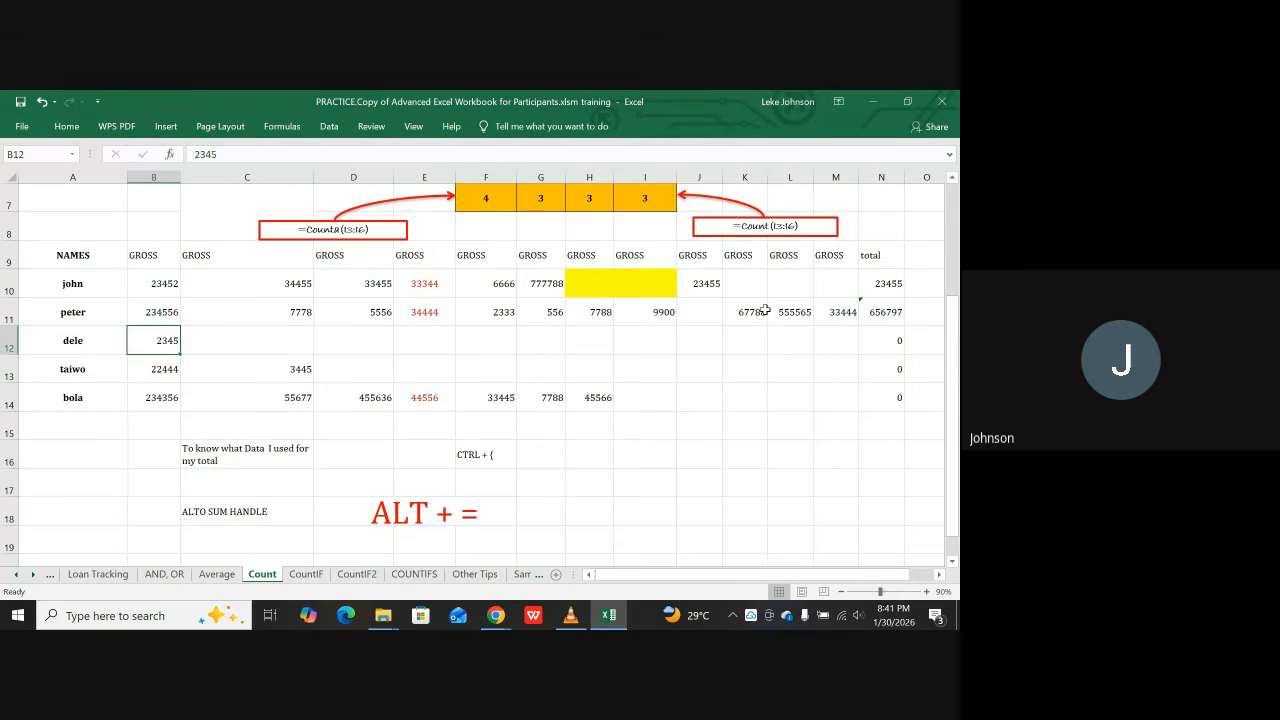
left_click(650, 280)
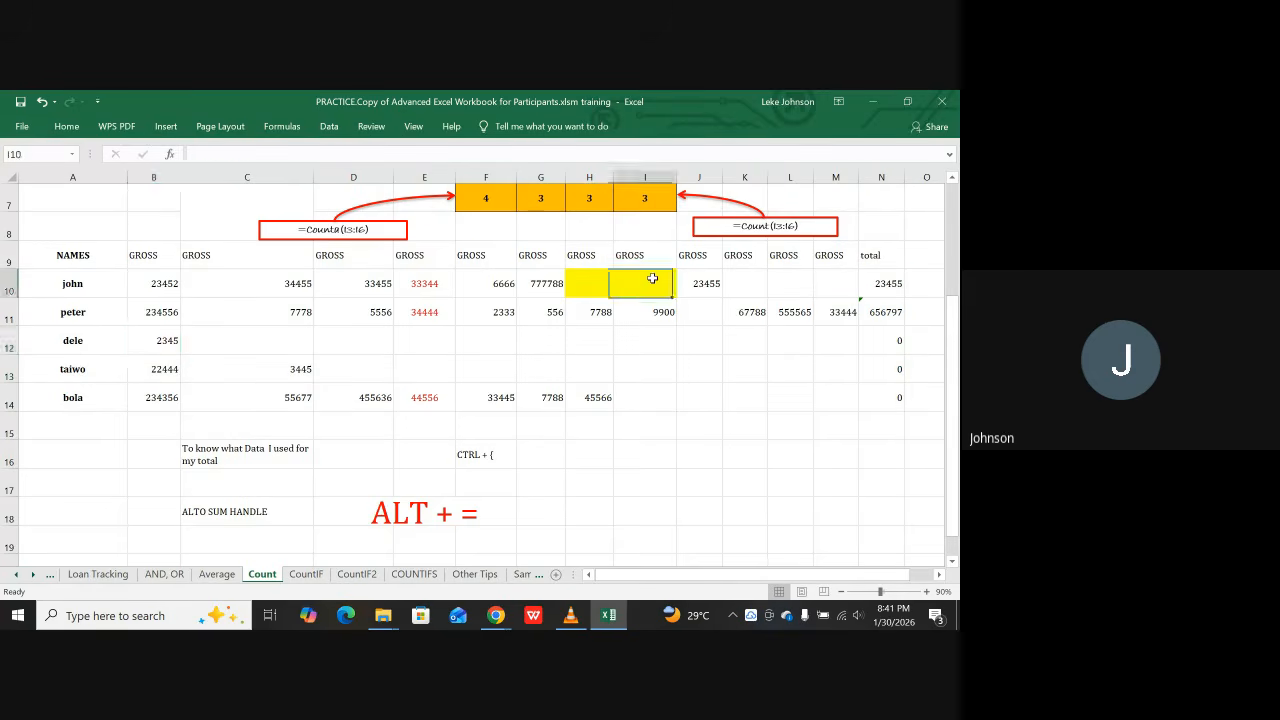
left_click(589, 280)
left_click(635, 282)
left_click(700, 285)
key("Delete")
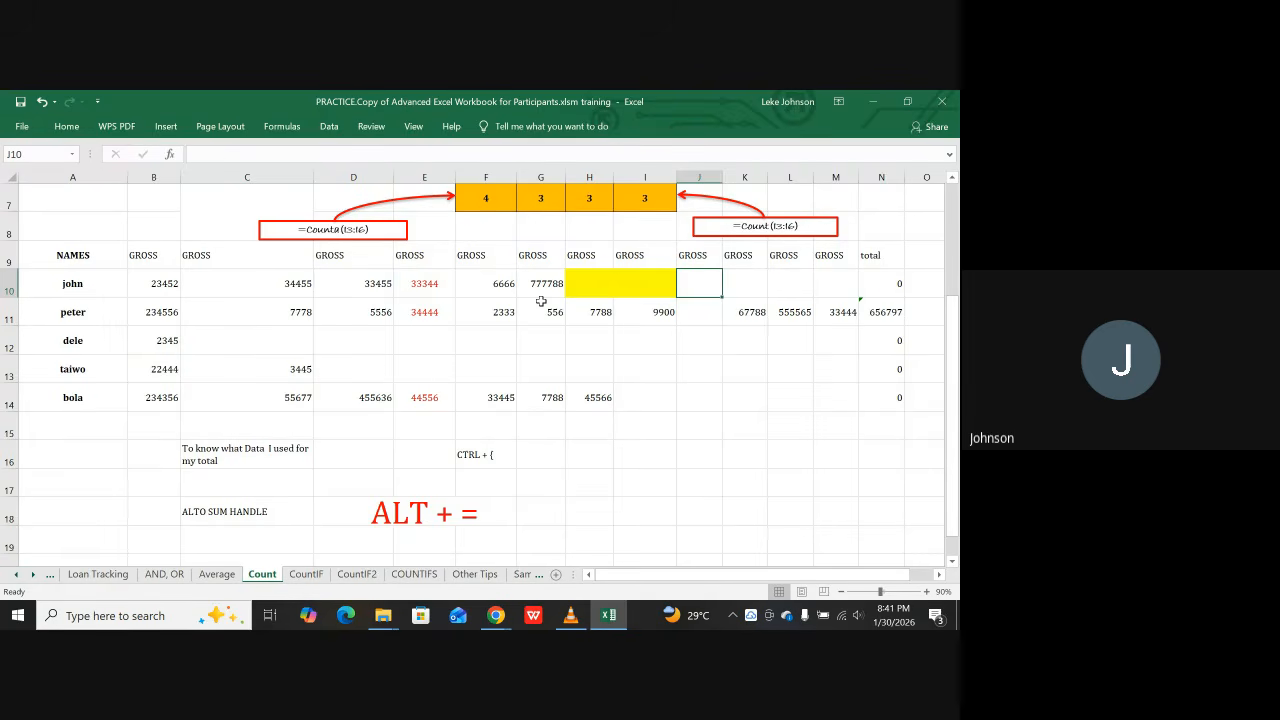
Step: Clear the totals in N10:N14 and recalculate them with AutoSum across columns B to M
left_click_drag(885, 284, 880, 397)
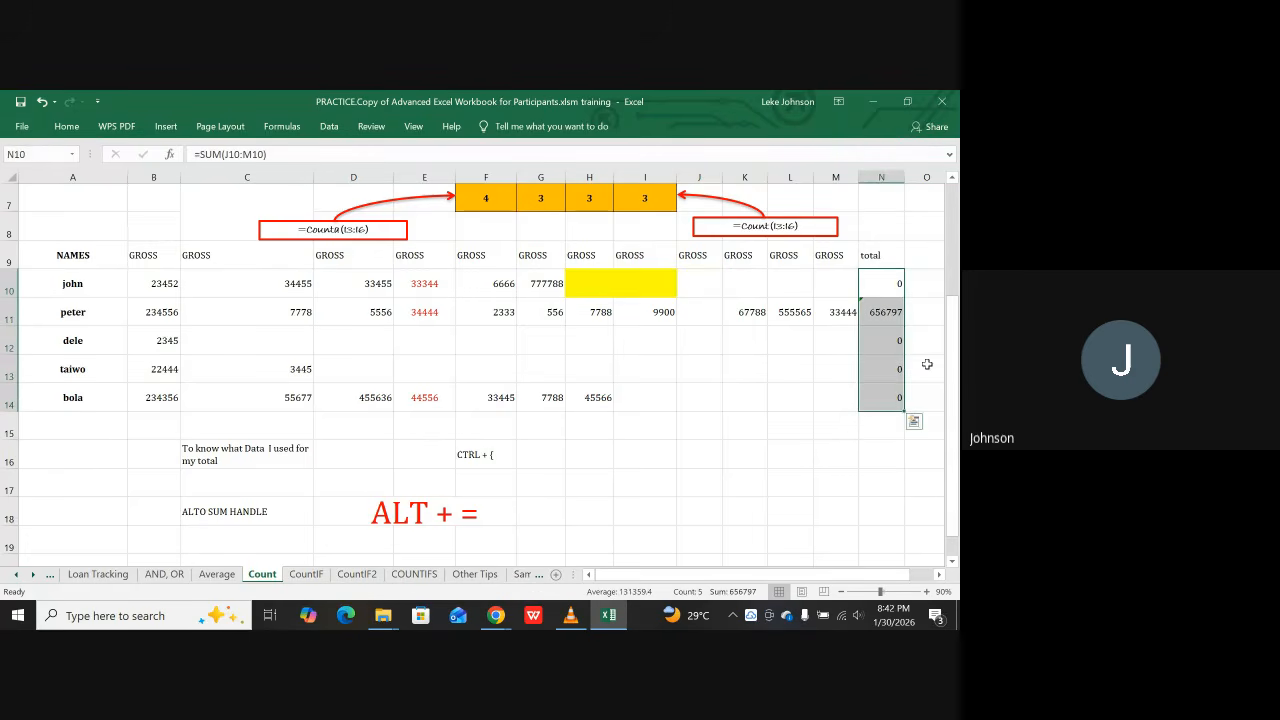
key("ctrl+z")
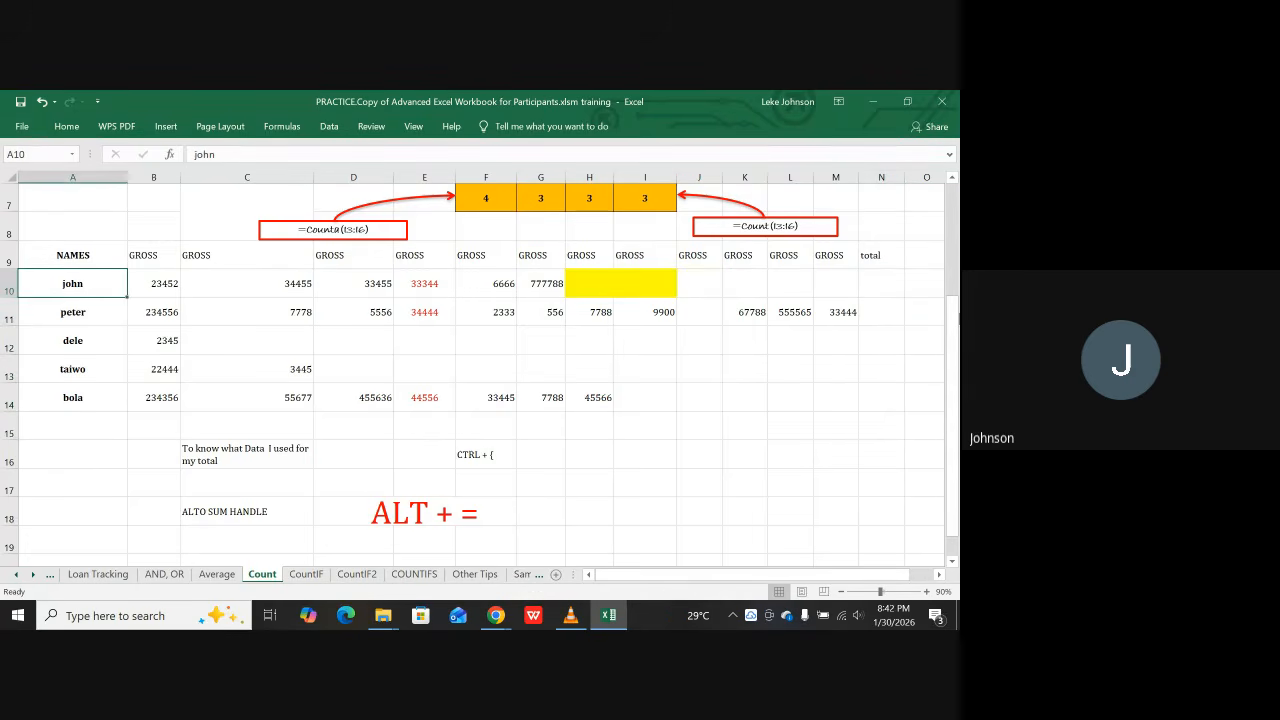
left_click_drag(866, 284, 890, 386)
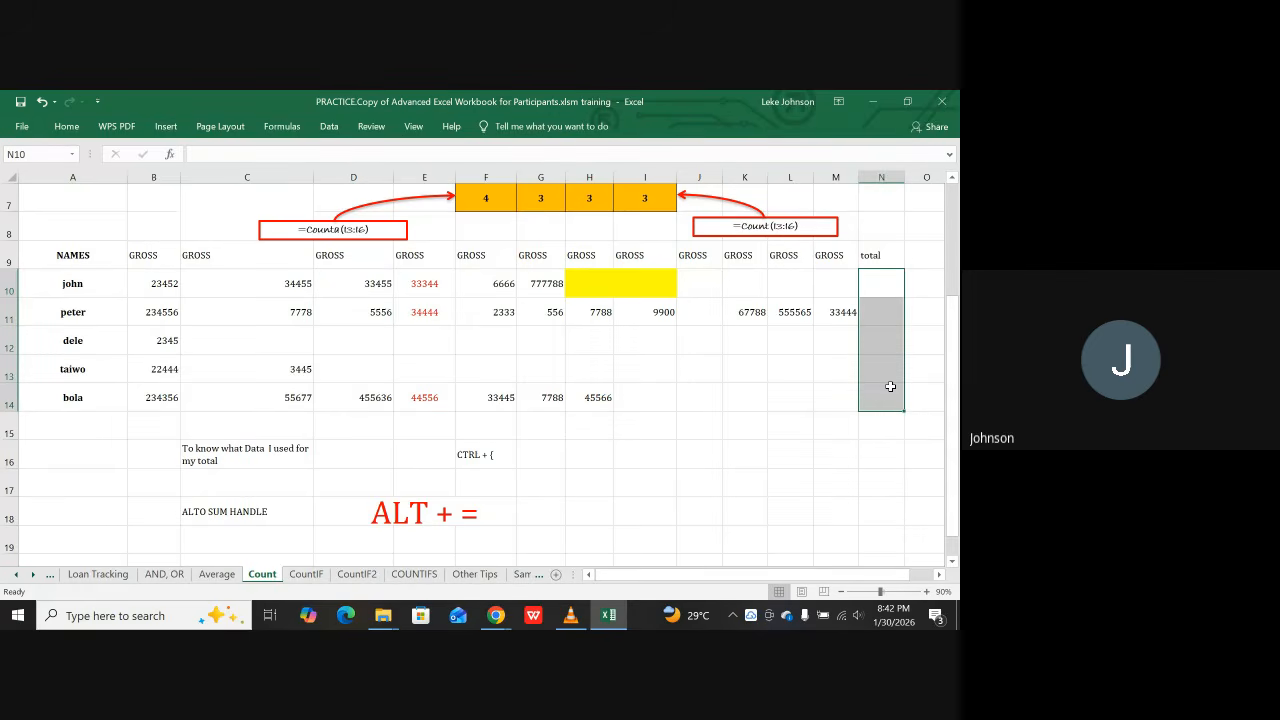
key("alt+equal")
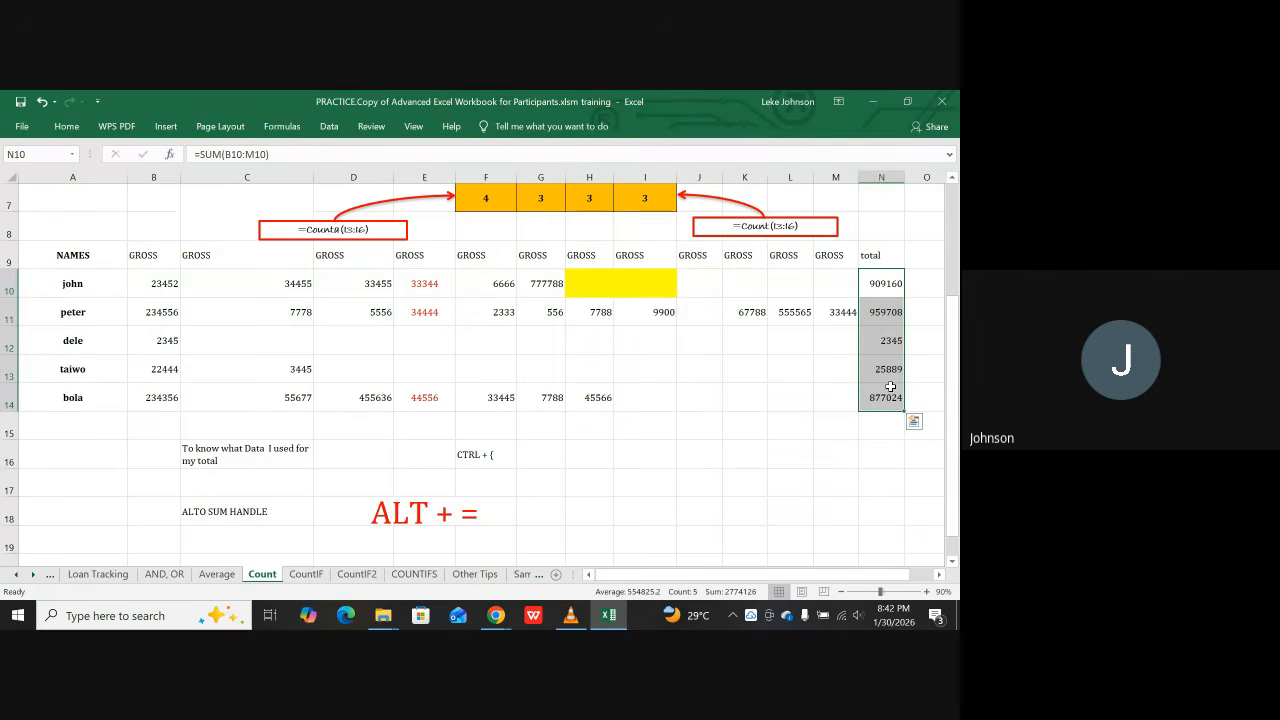
left_click(752, 390)
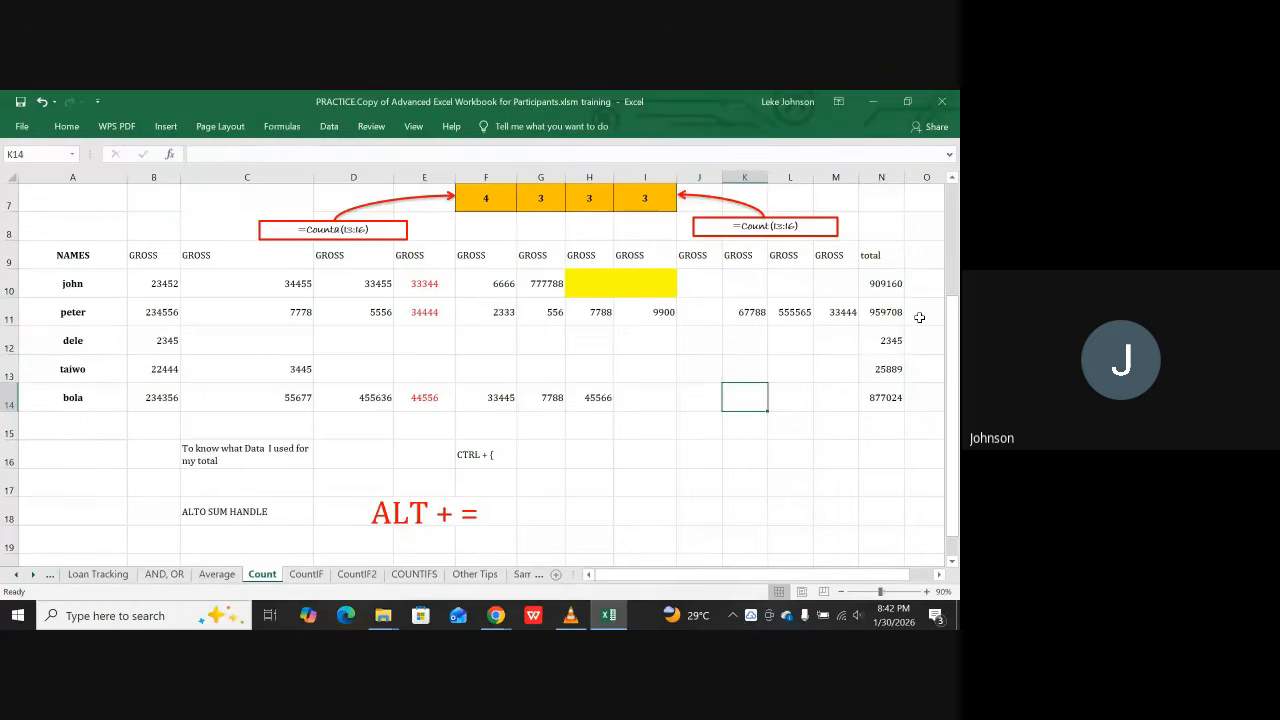
Step: Select the direct precedents of each total from N10 to N14 in turn to check which cells are summed
left_click(881, 283)
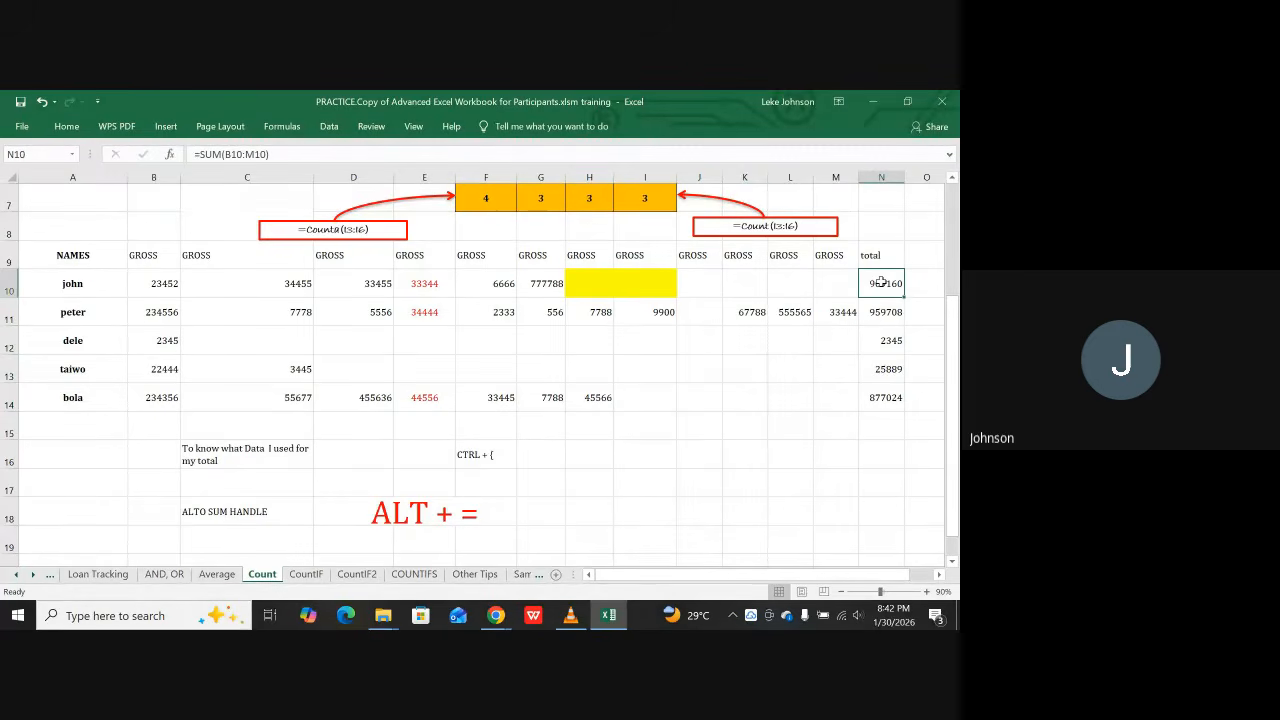
key("ctrl+bracketleft")
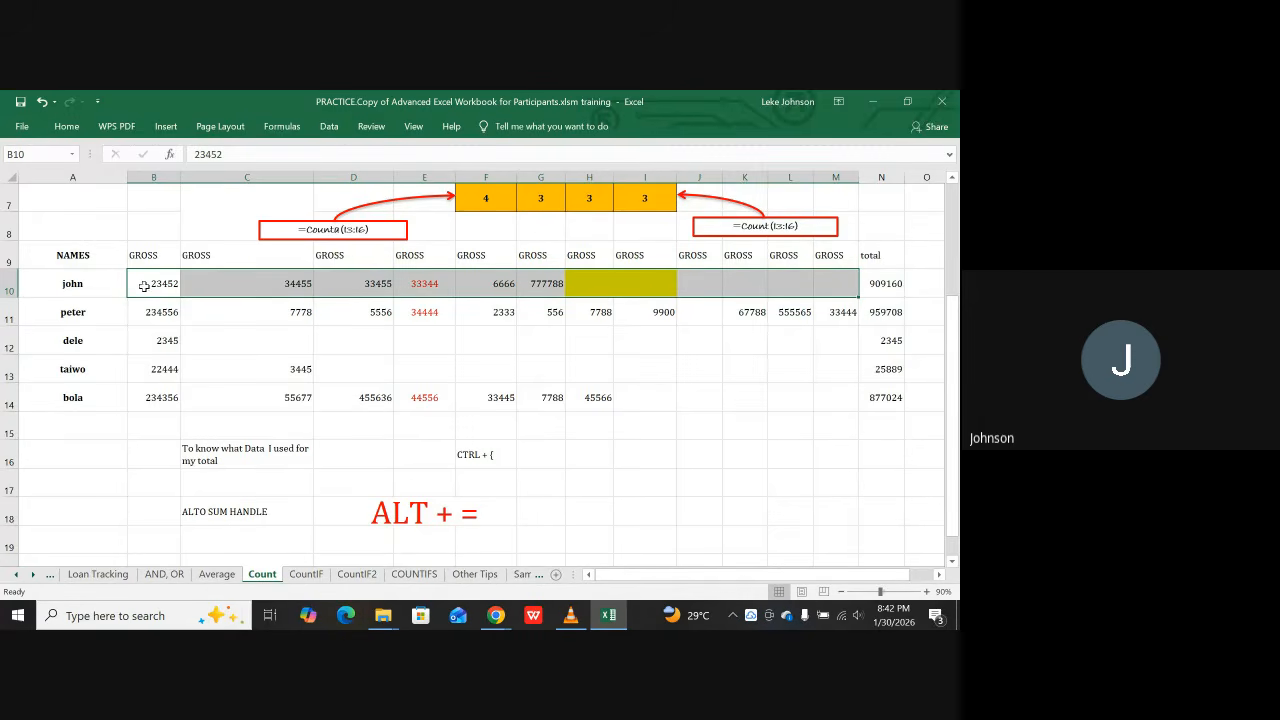
left_click(889, 313)
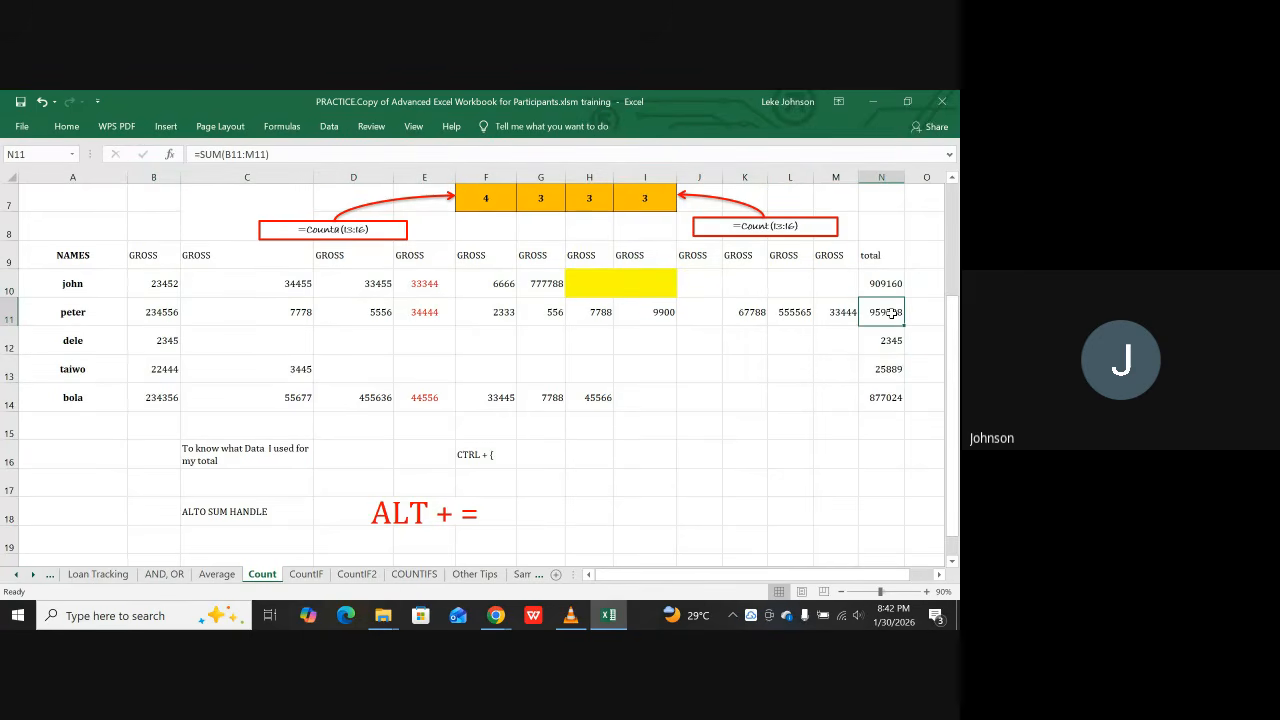
key("ctrl+bracketleft")
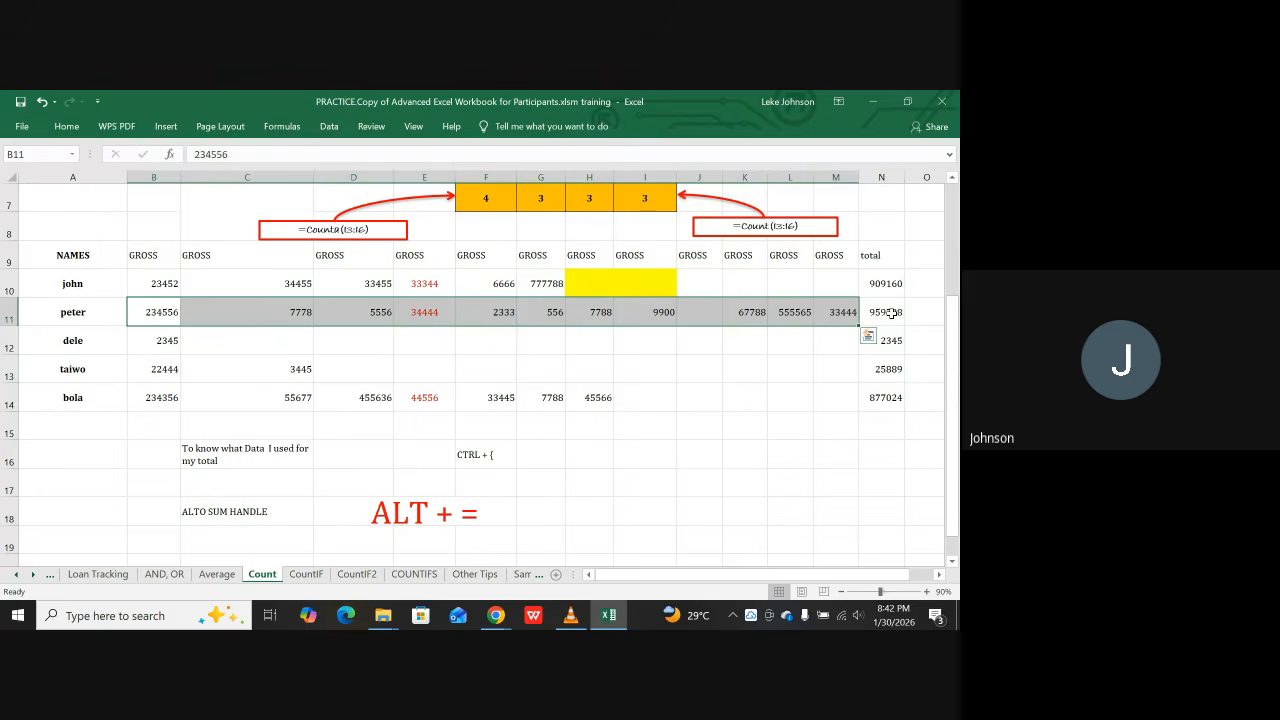
left_click(899, 342)
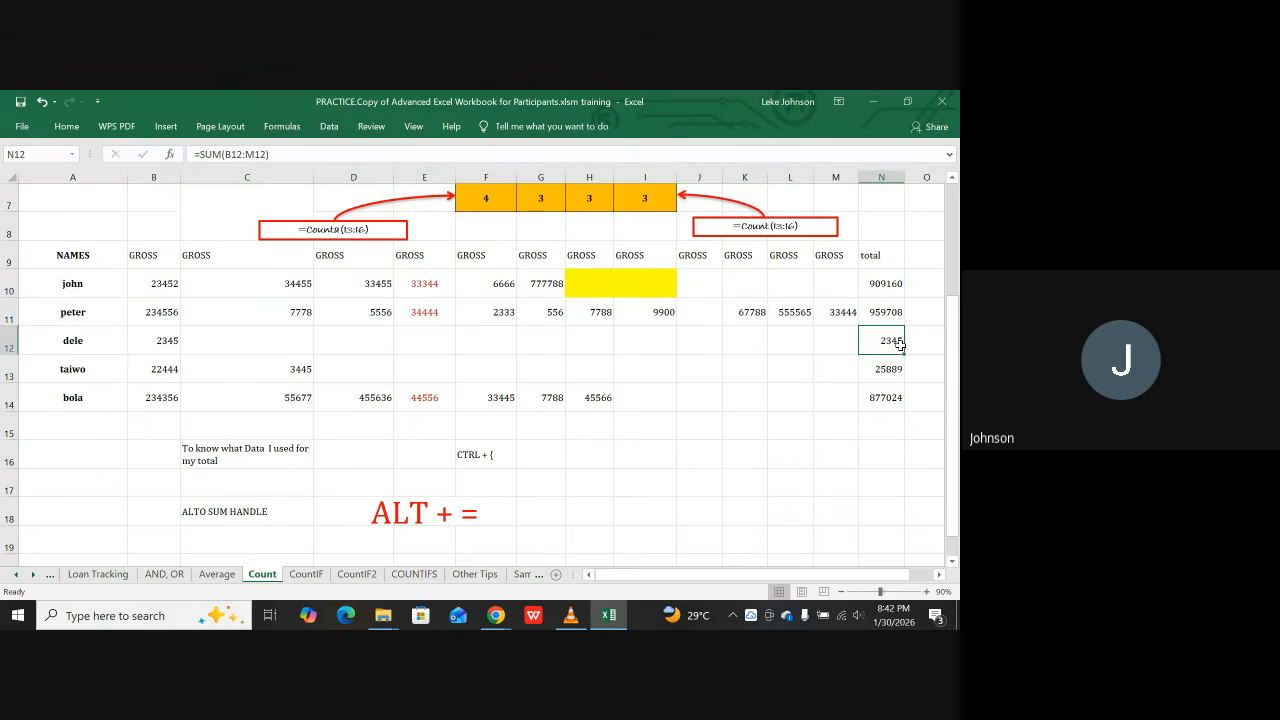
key("ctrl+bracketleft")
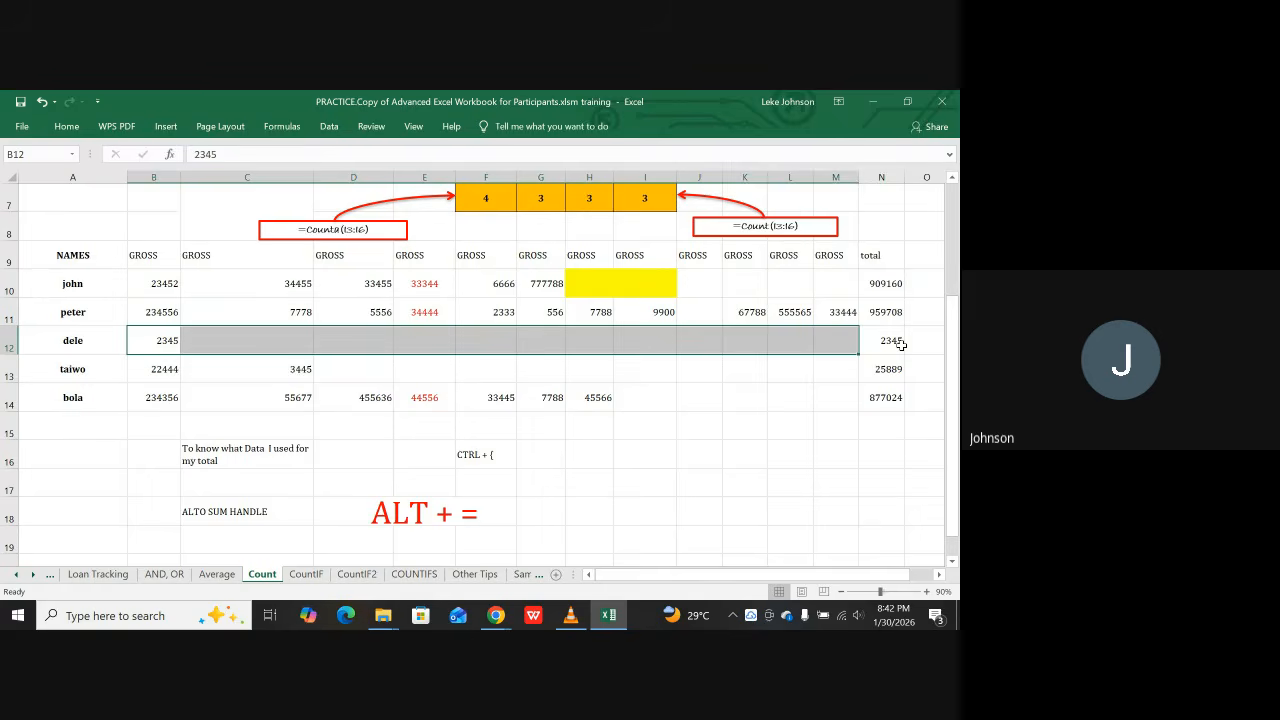
left_click(889, 368)
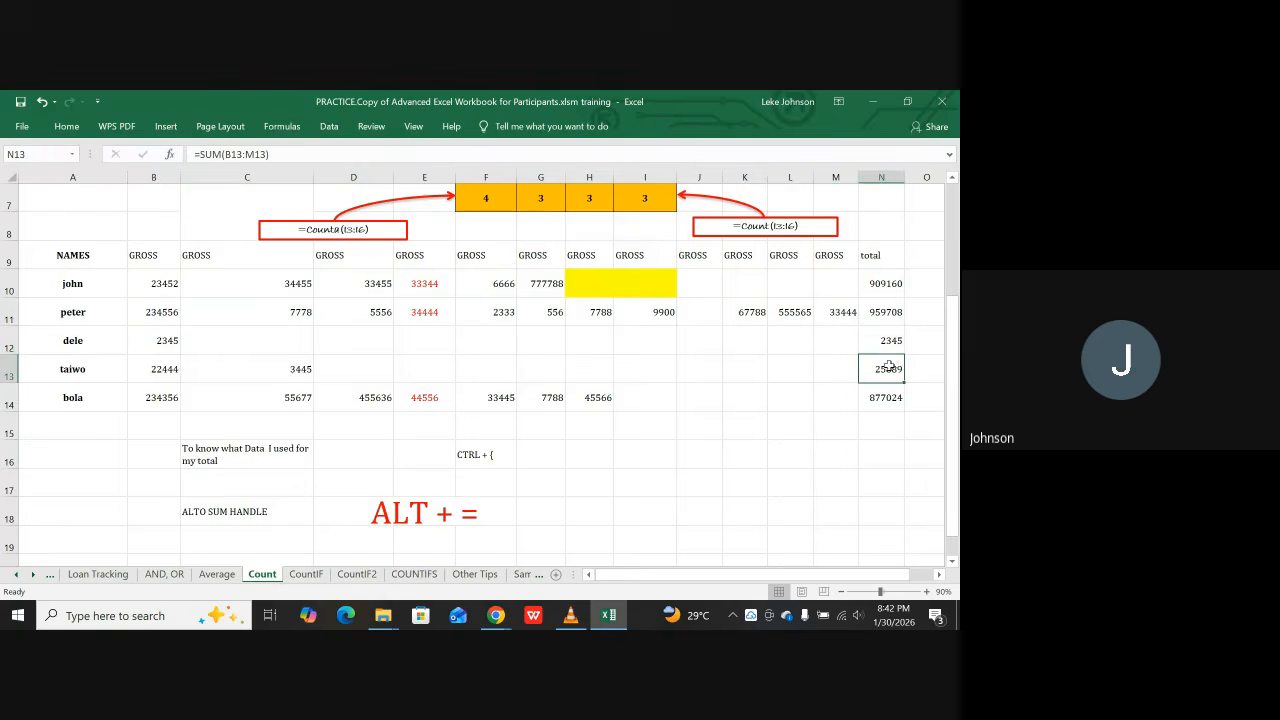
key("ctrl+bracketleft")
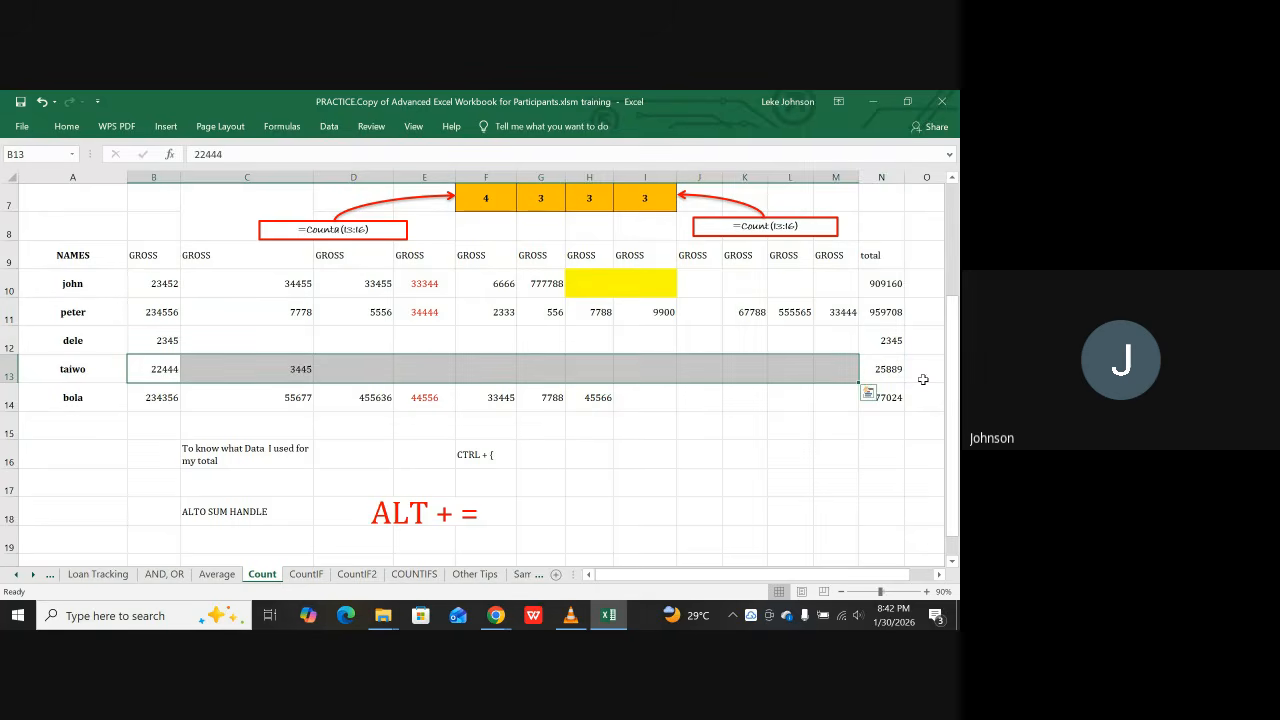
left_click(895, 396)
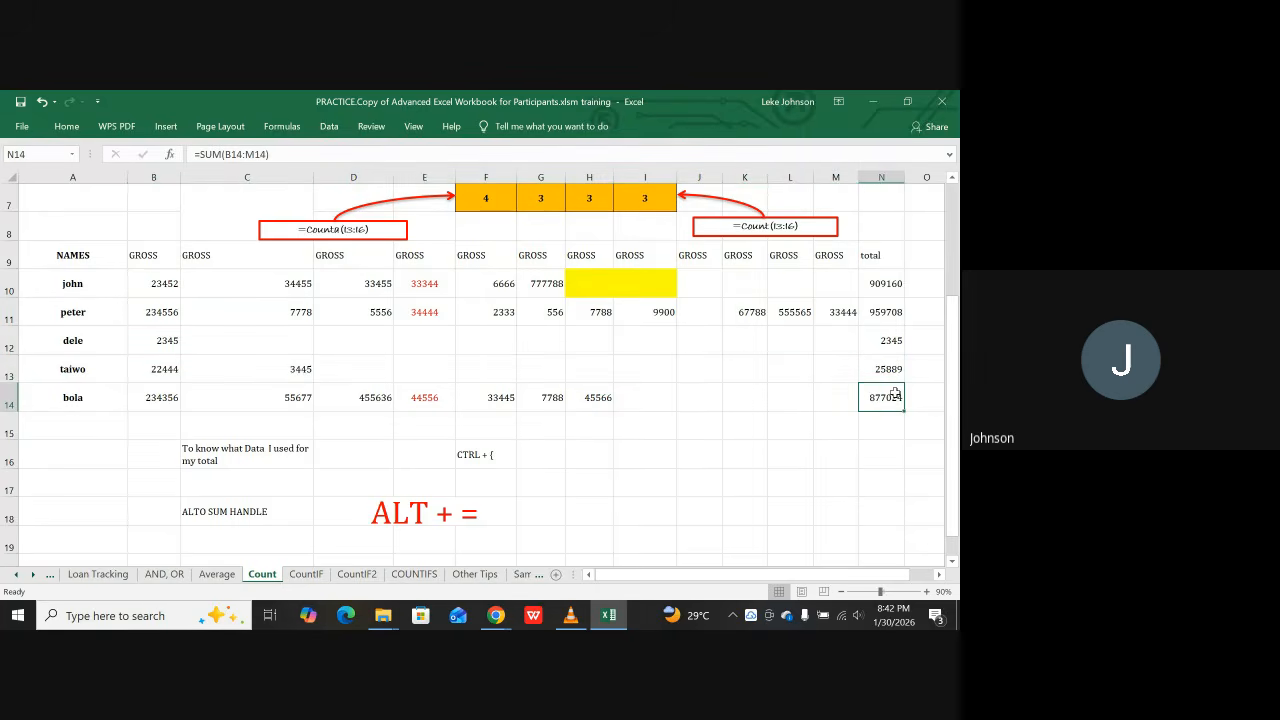
key("ctrl+bracketleft")
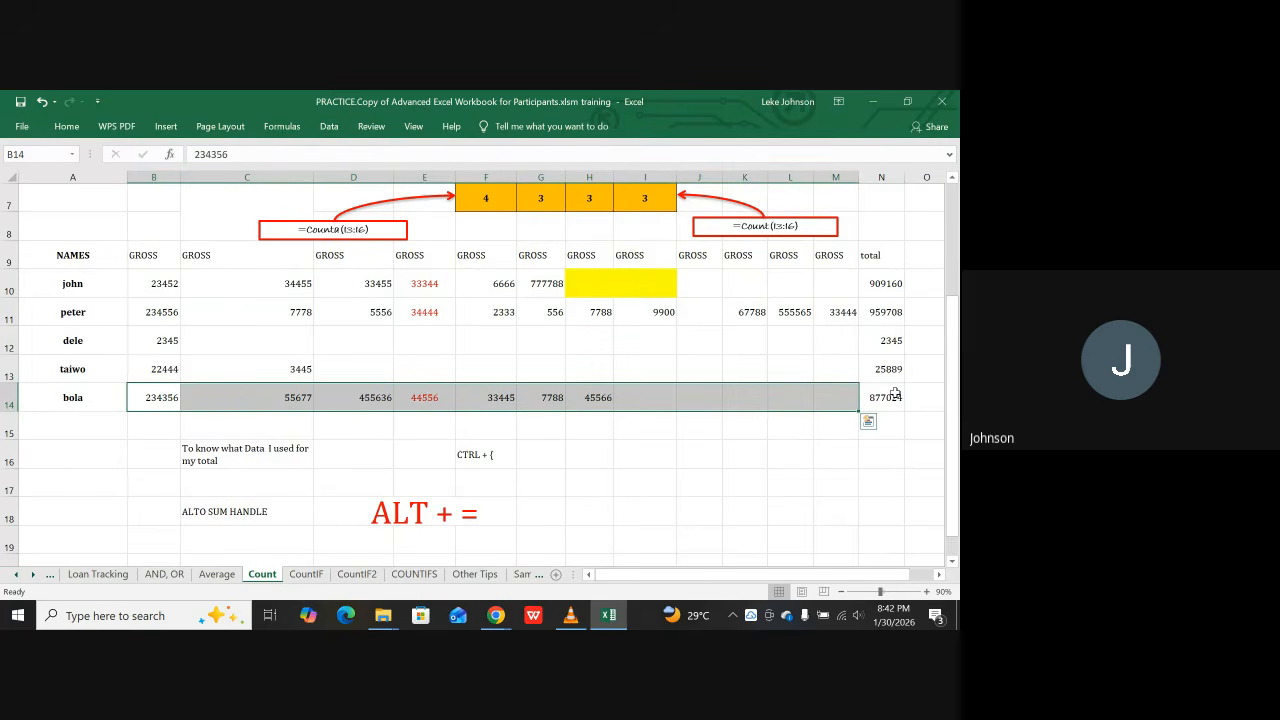
left_click(247, 334)
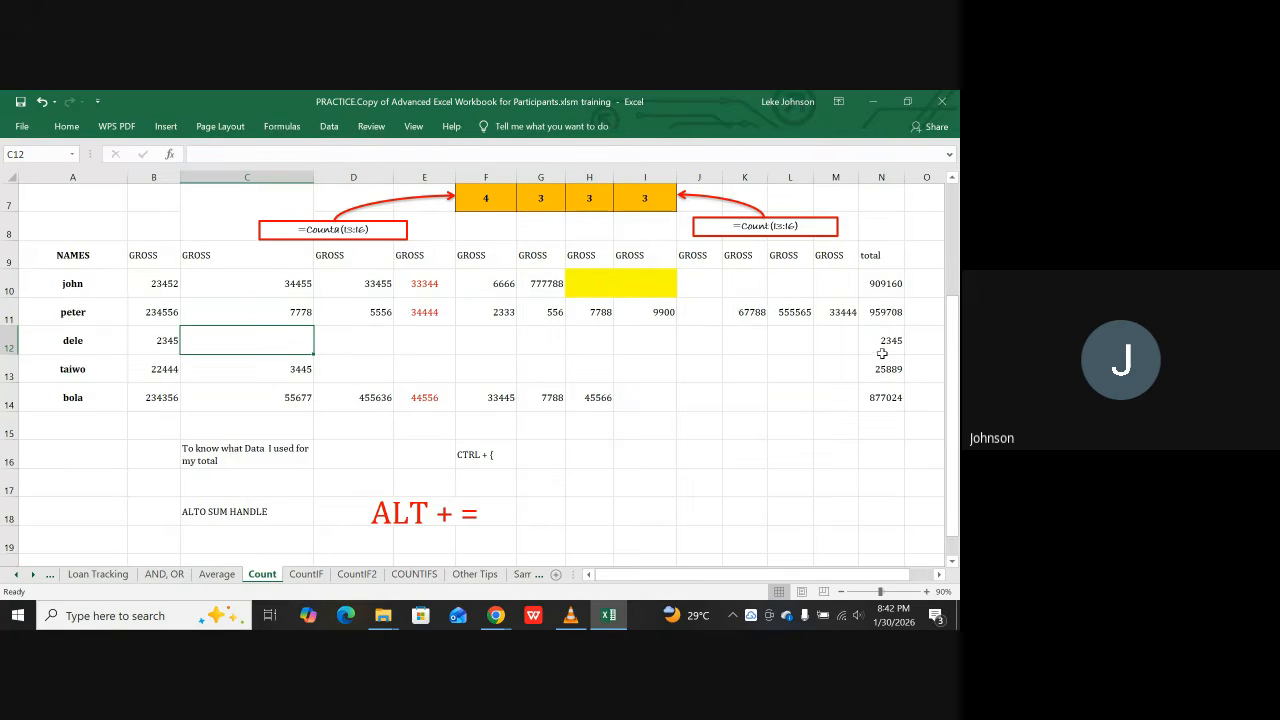
Step: Jump twice from the gross value in B11 to the total that depends on it
left_click(175, 283)
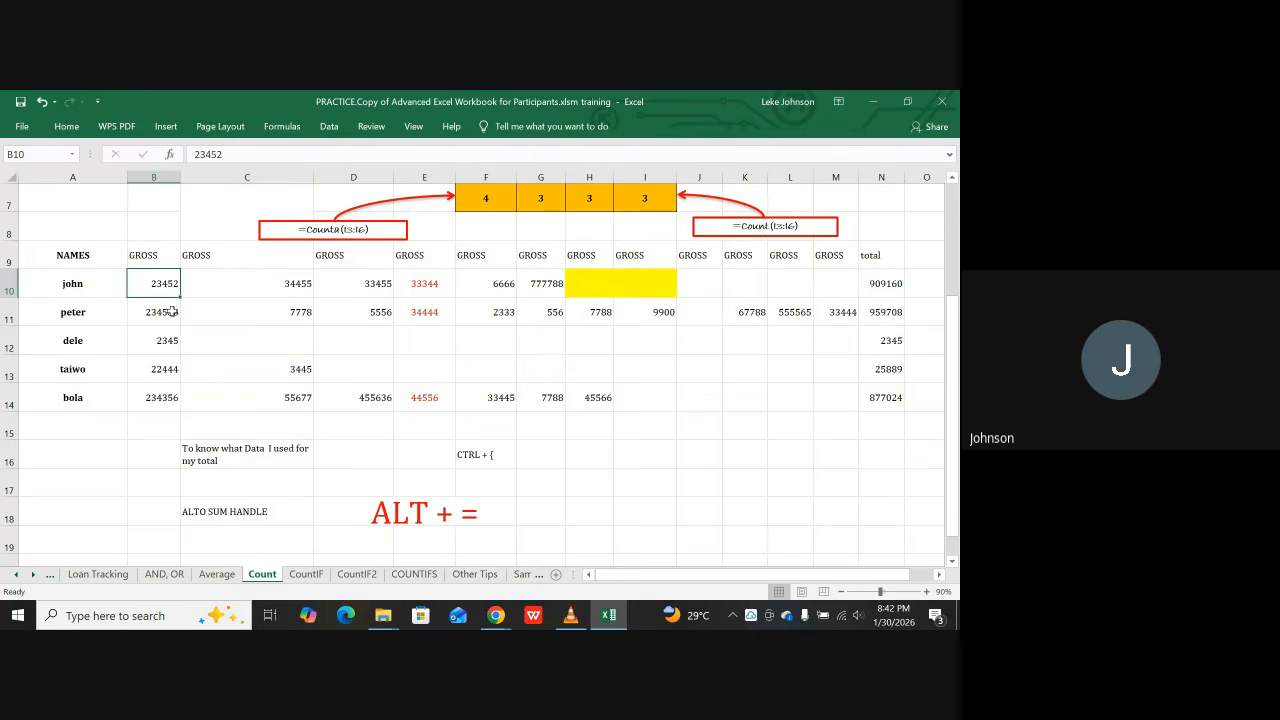
left_click(172, 312)
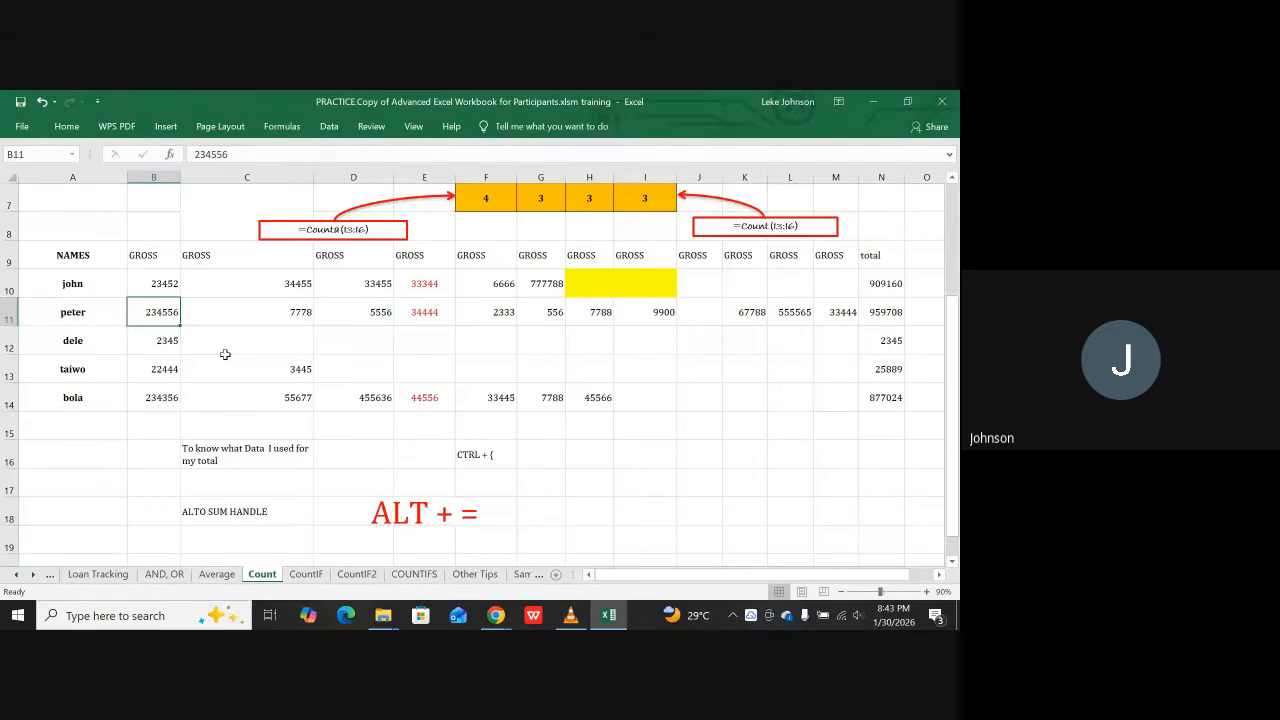
key("ctrl+]")
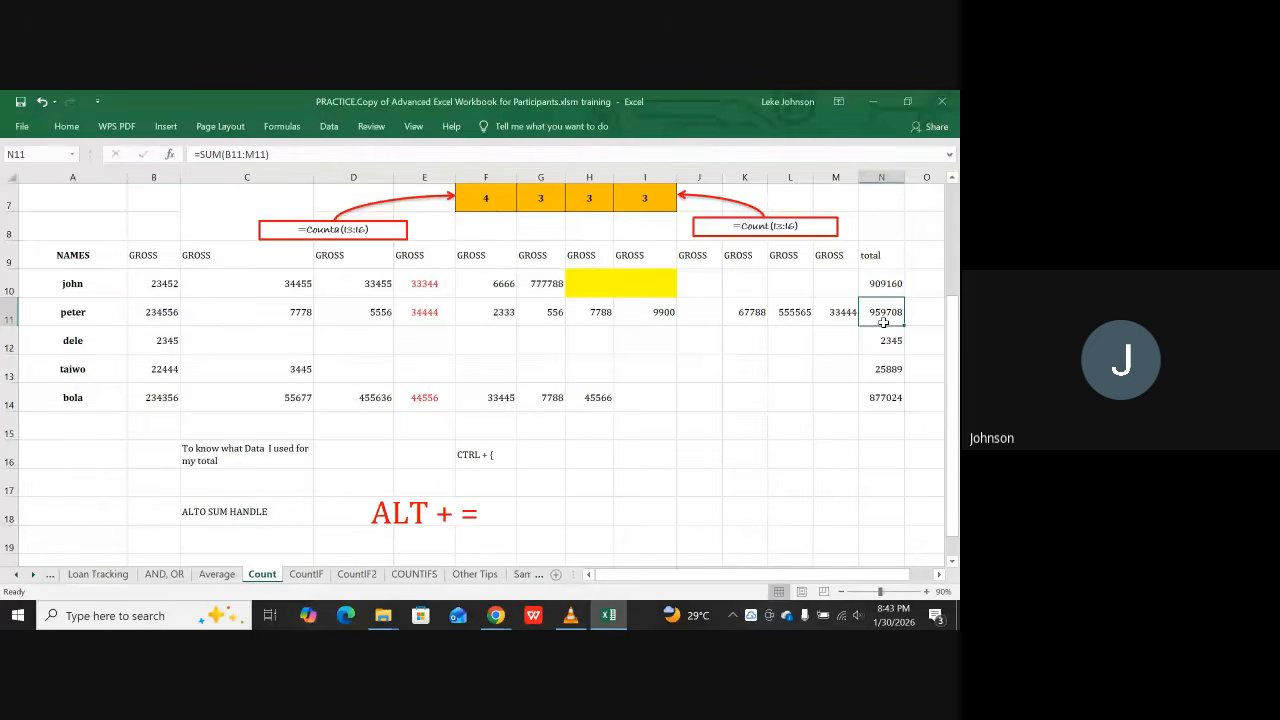
left_click(160, 313)
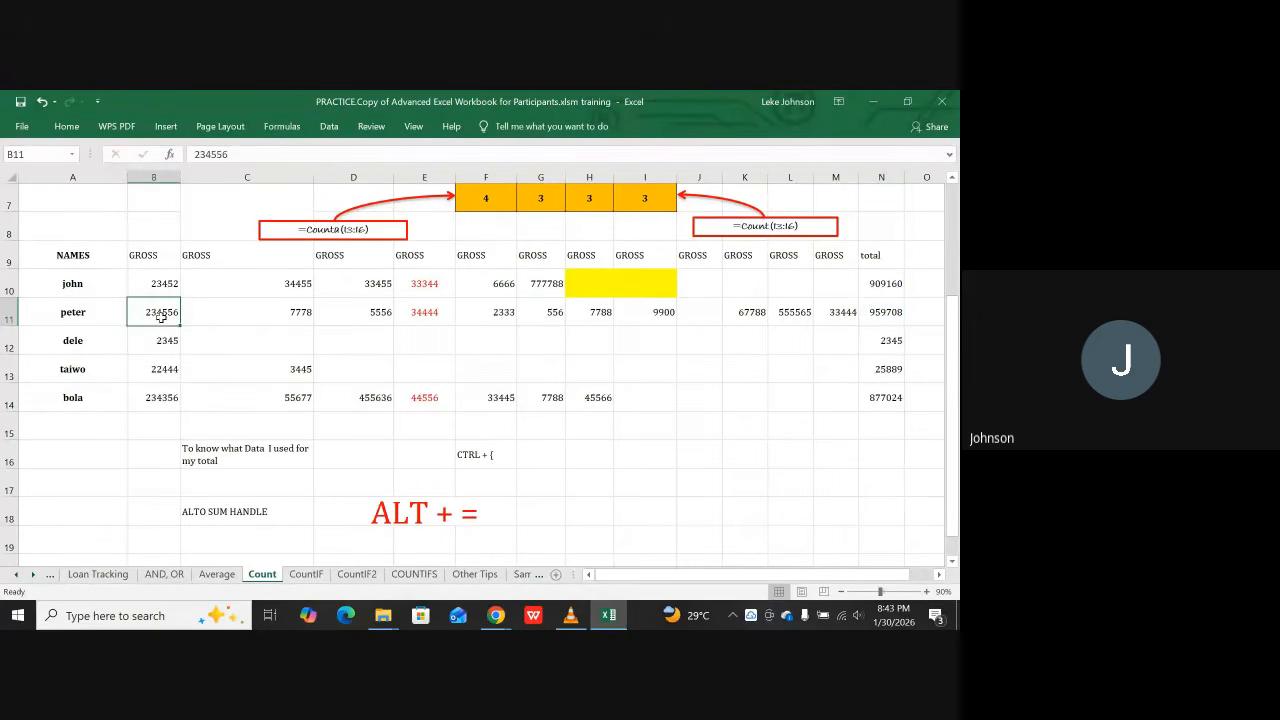
key("ctrl+]")
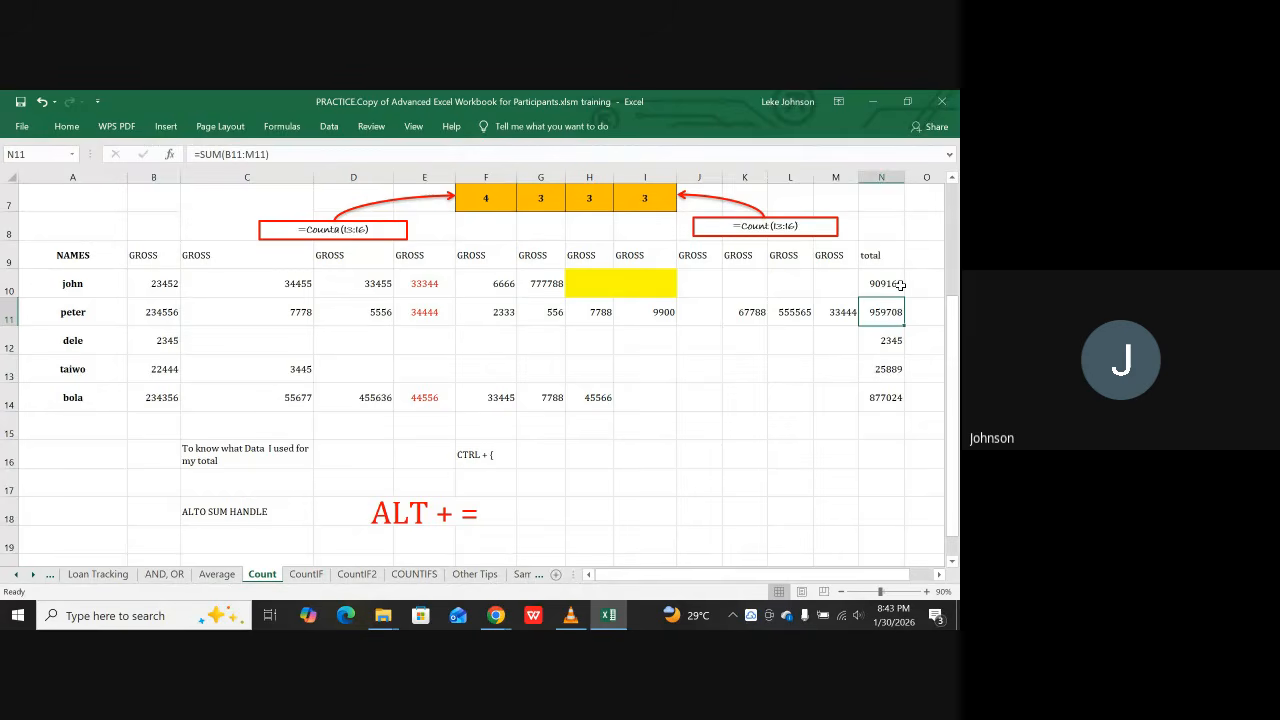
left_click(141, 315)
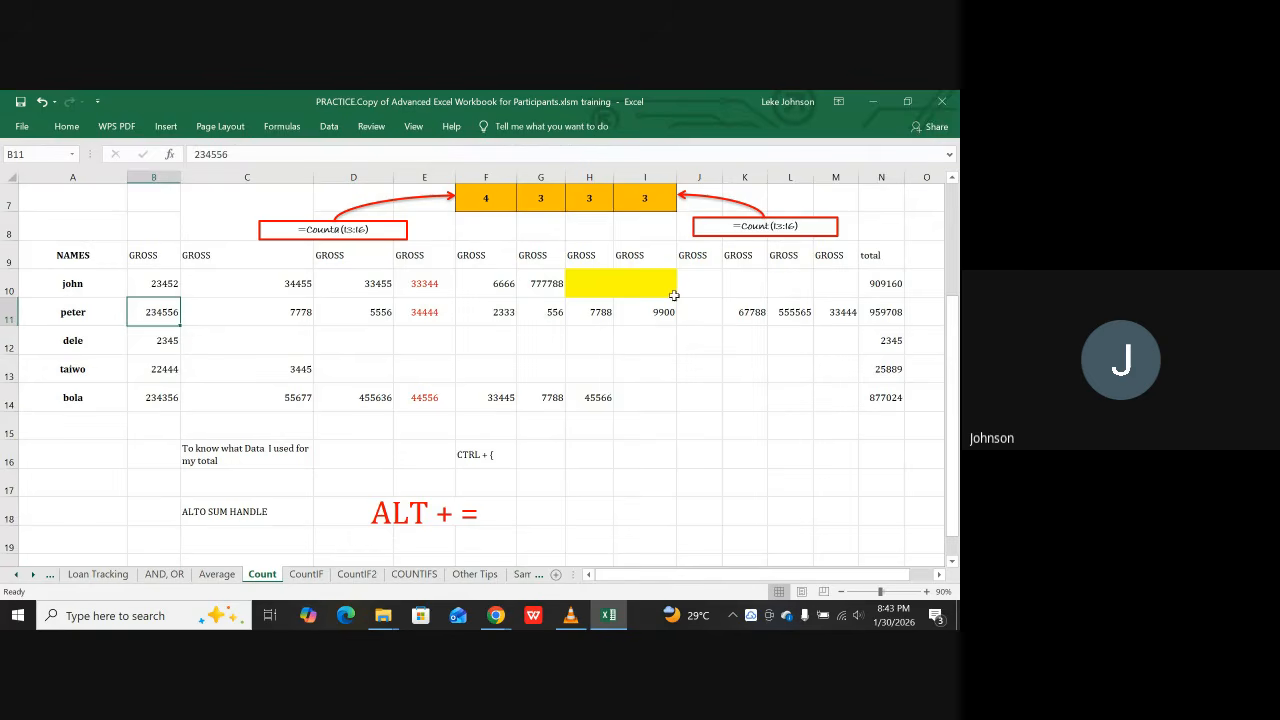
Step: Highlight the total in N11 with a yellow fill
left_click(888, 306)
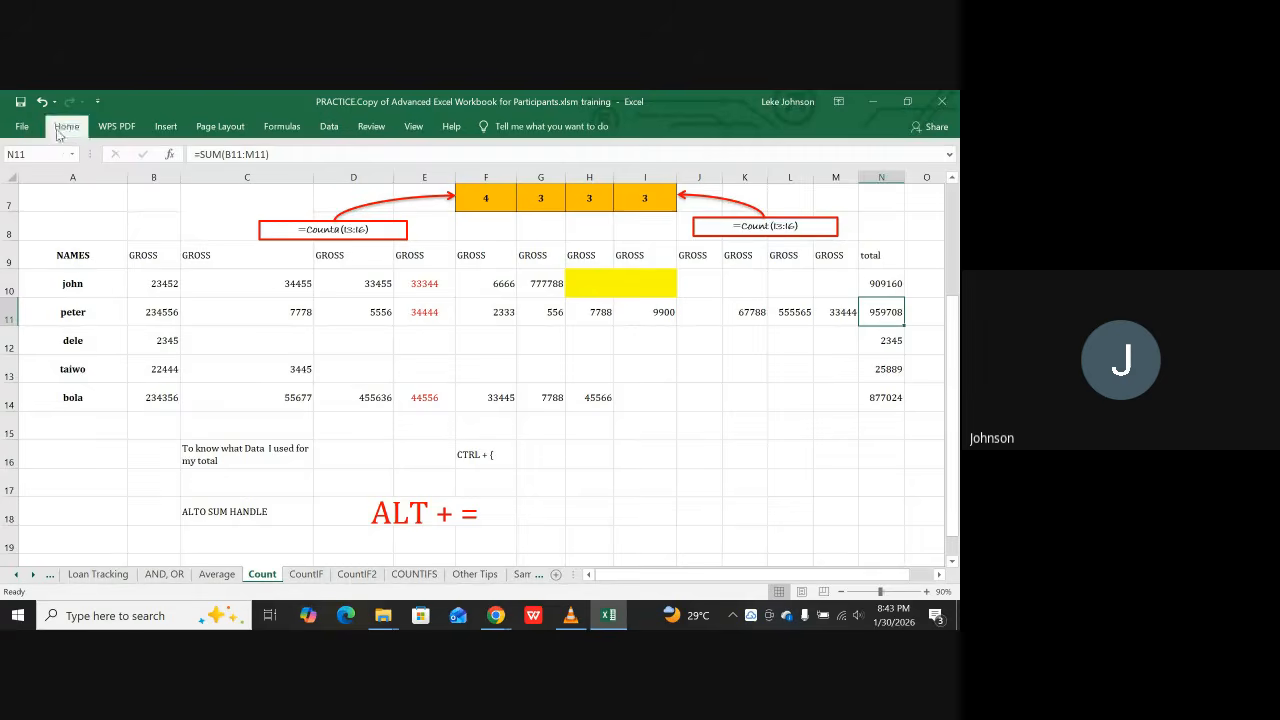
left_click(64, 128)
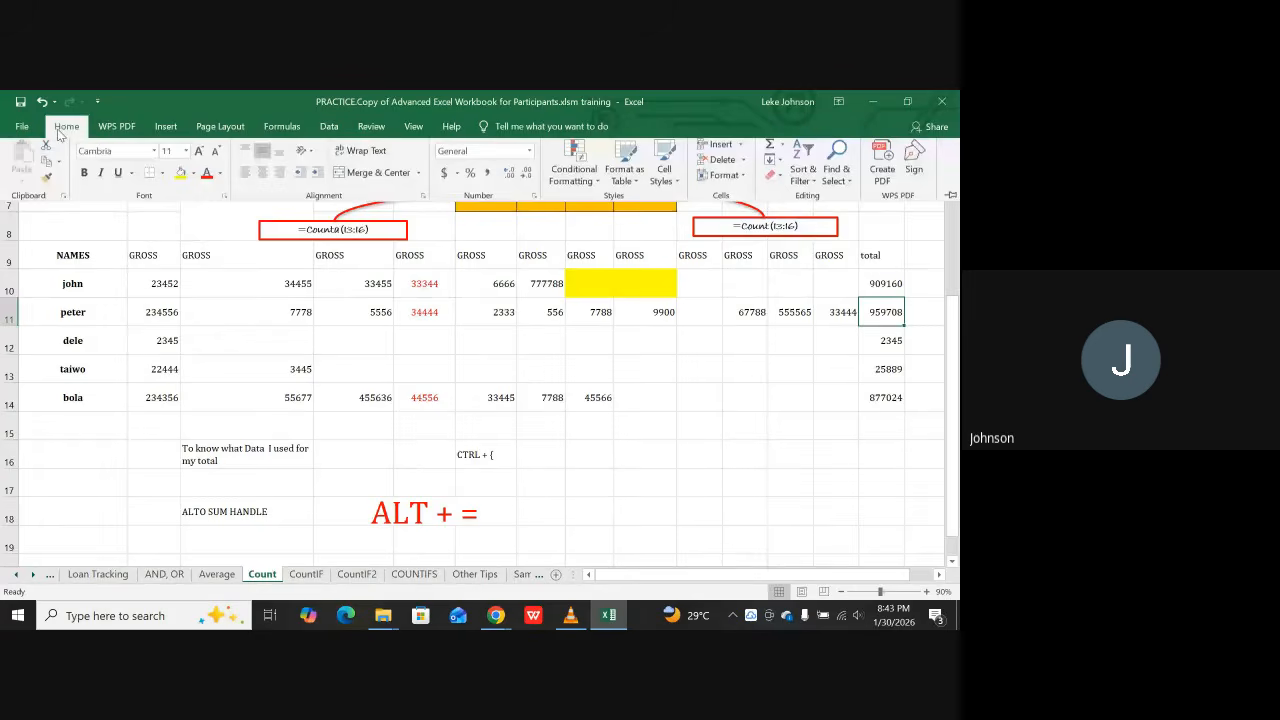
left_click(181, 177)
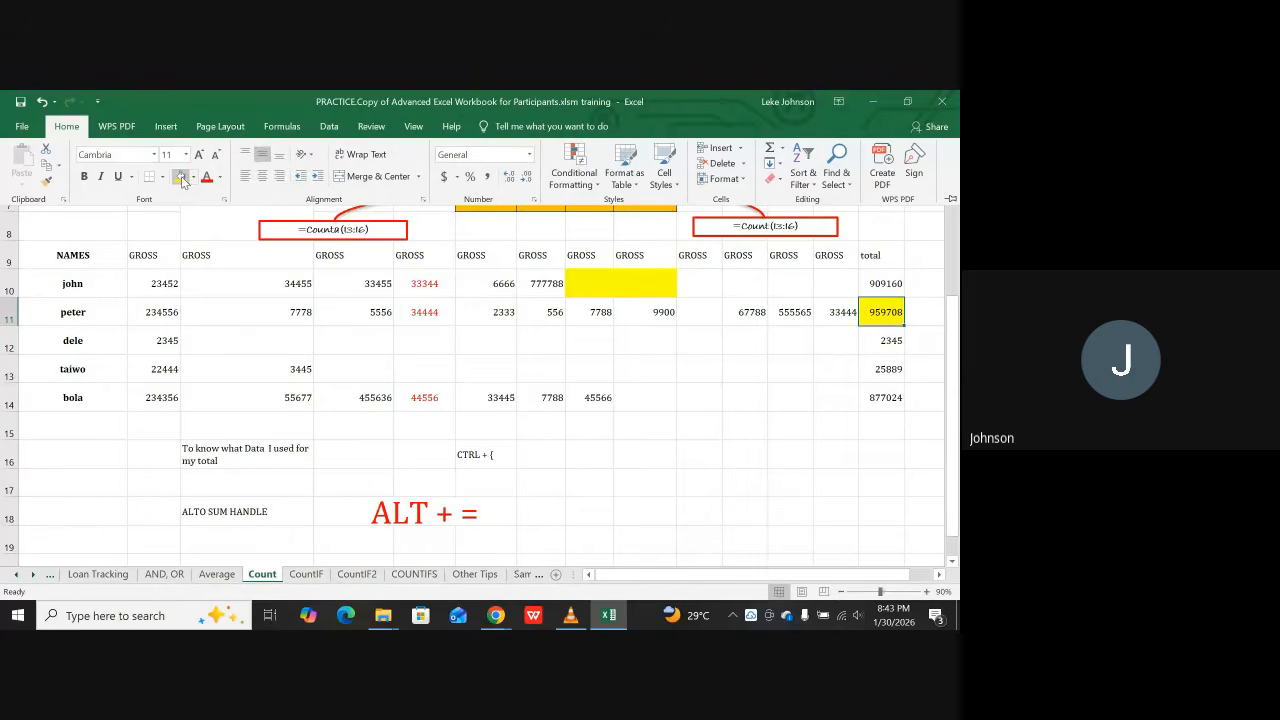
left_click(627, 405)
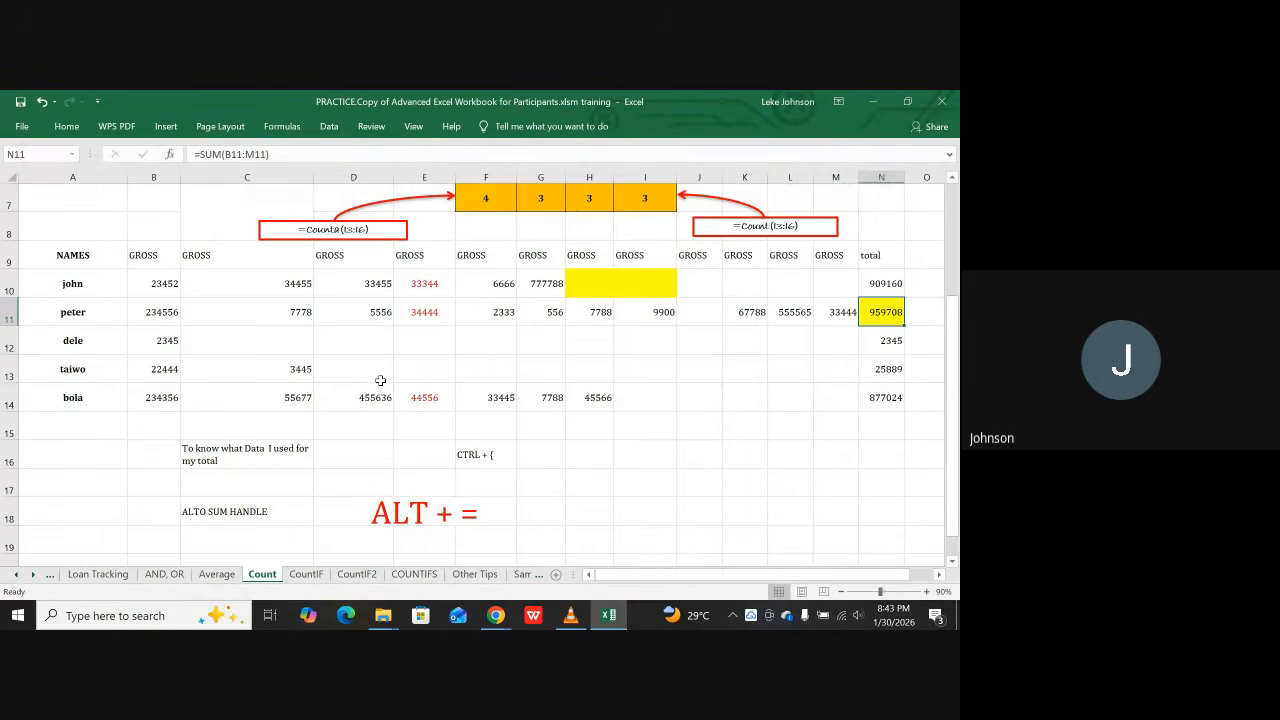
Step: Go from B11 to its dependent, the yellow-highlighted total in N11
left_click(156, 316)
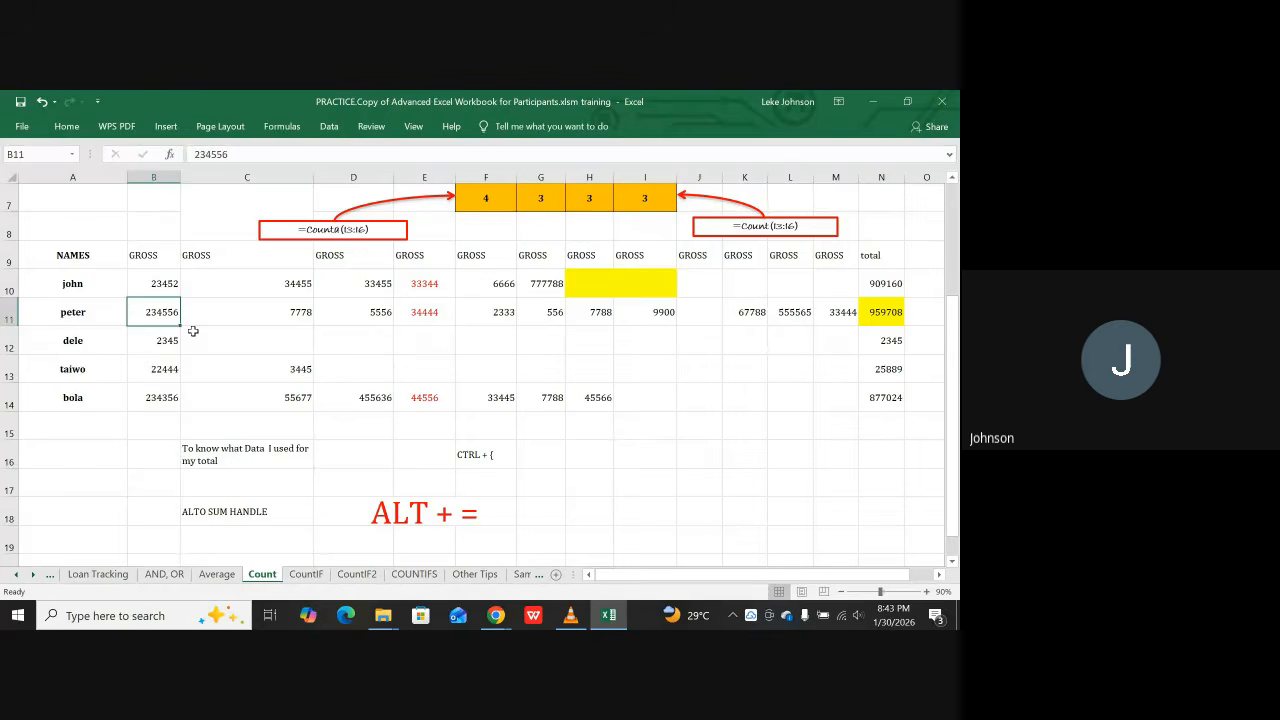
key("ctrl+]")
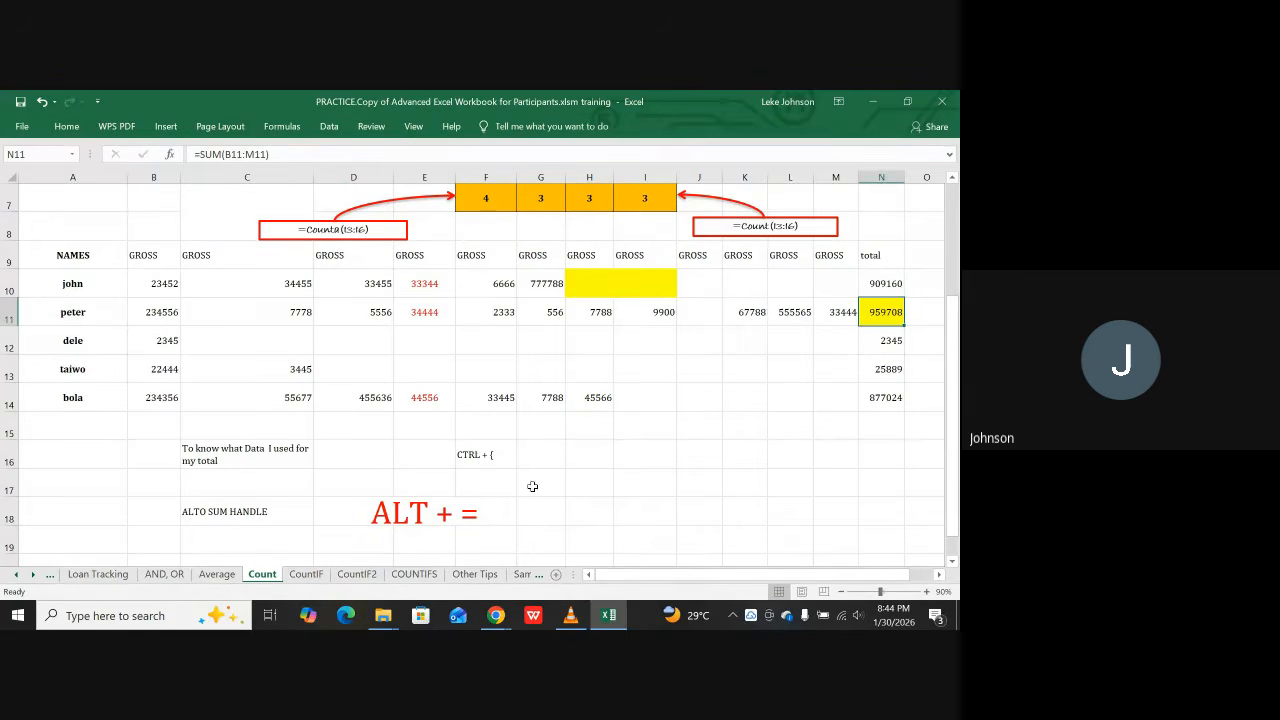
left_click(280, 127)
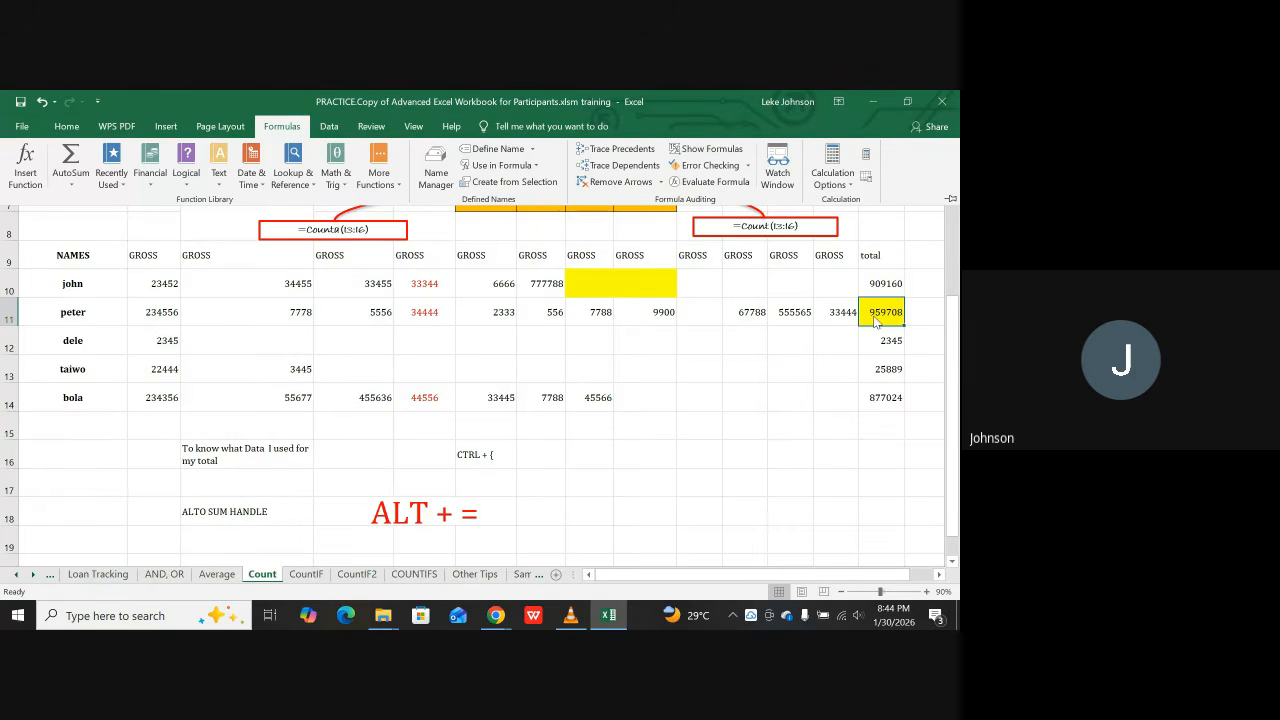
key("ctrl+F1")
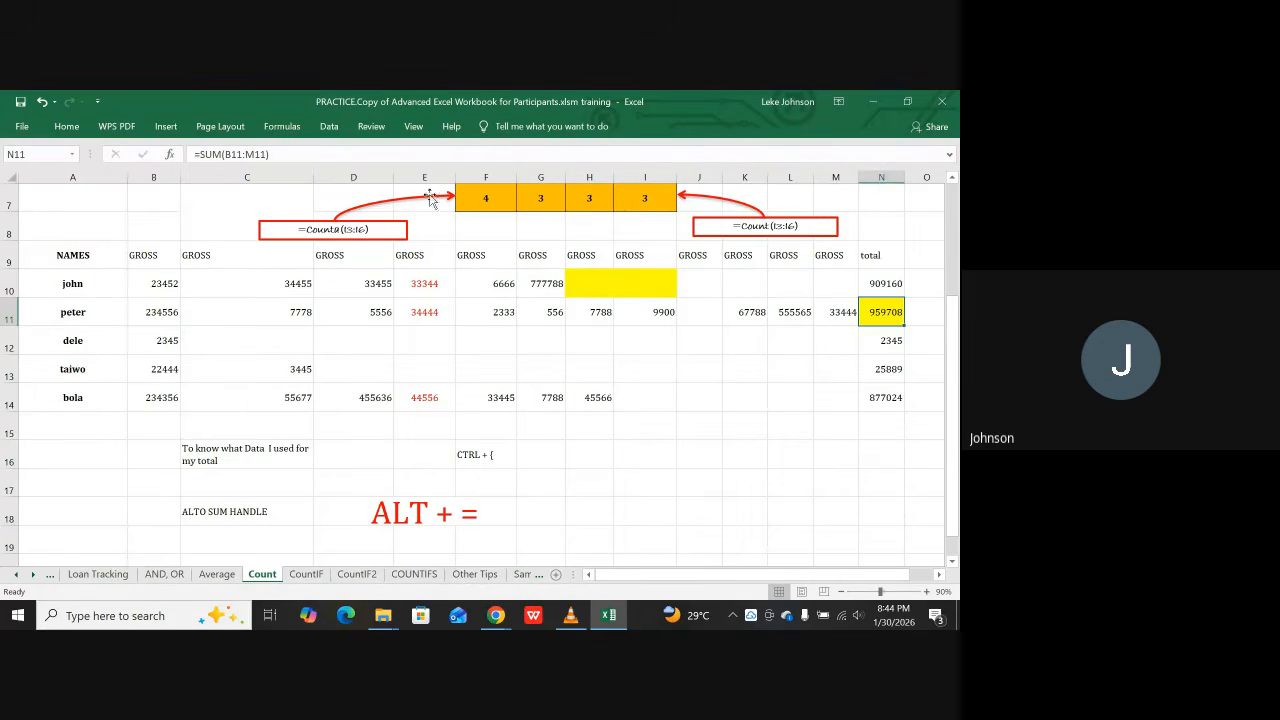
left_click(296, 130)
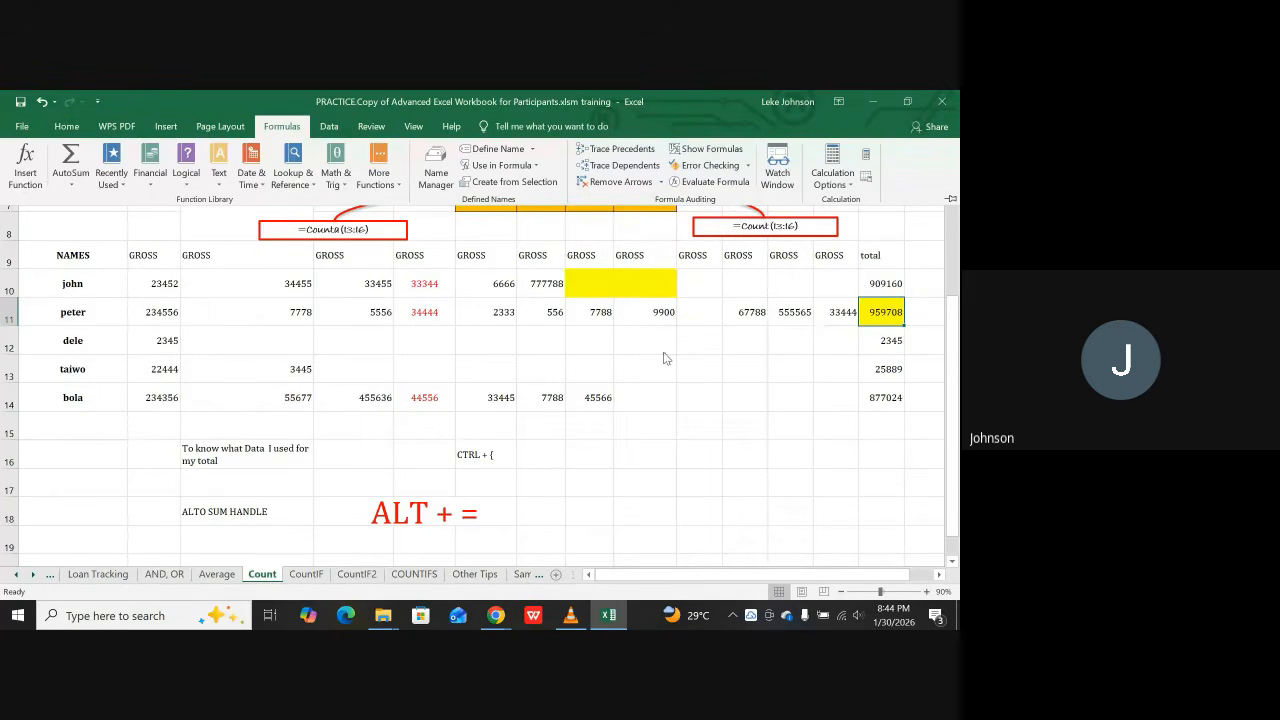
left_click(384, 477)
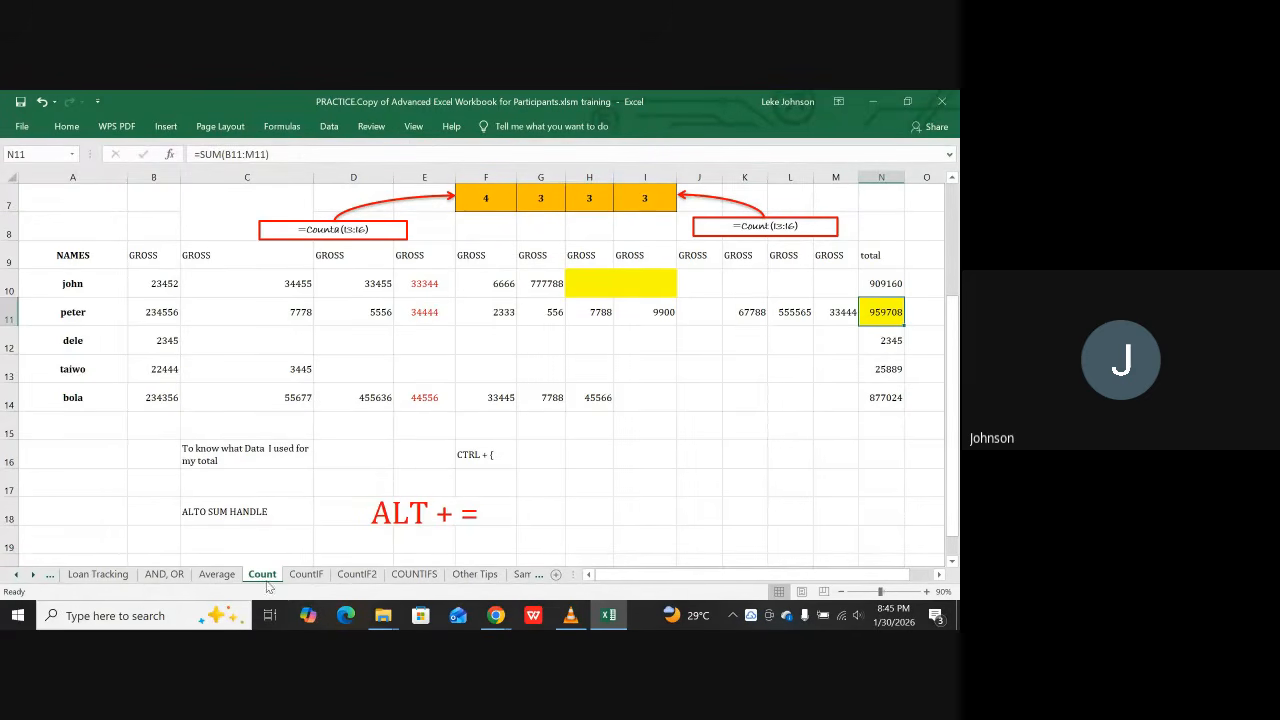
left_click(820, 369)
key("Right")
key("Right")
key("Right")
key("Right")
key("Right")
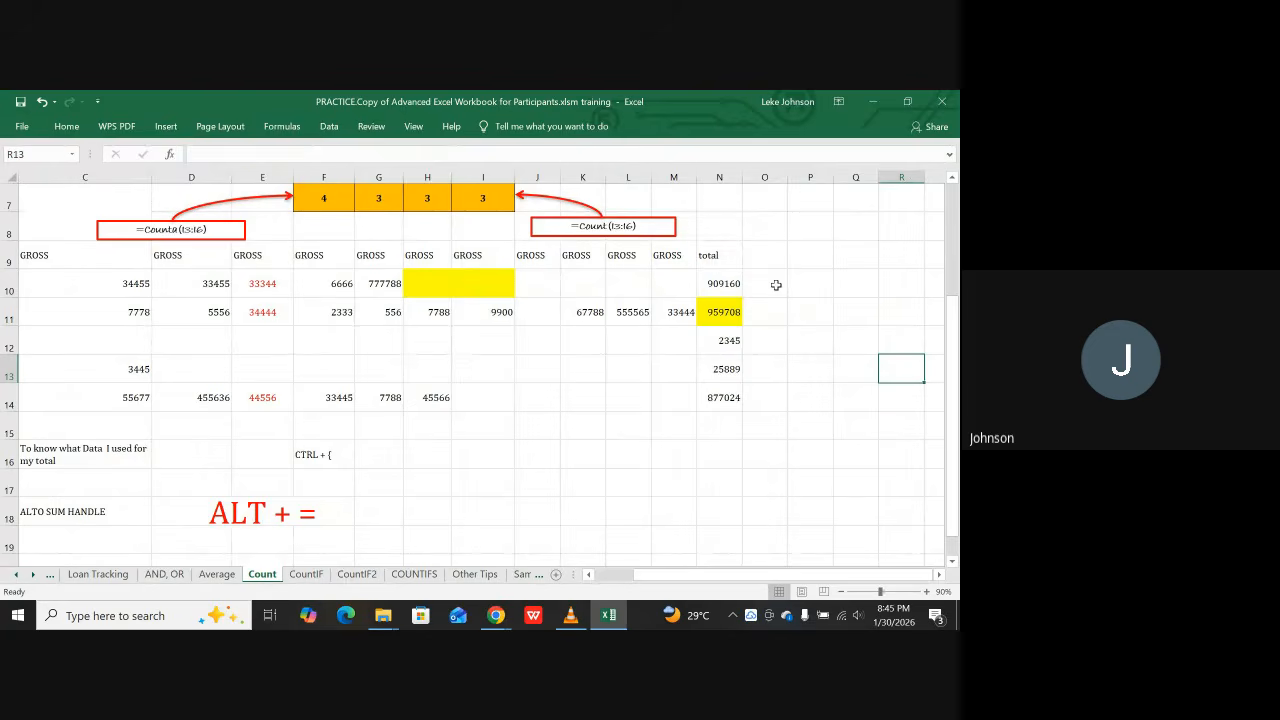
left_click_drag(728, 256, 730, 393)
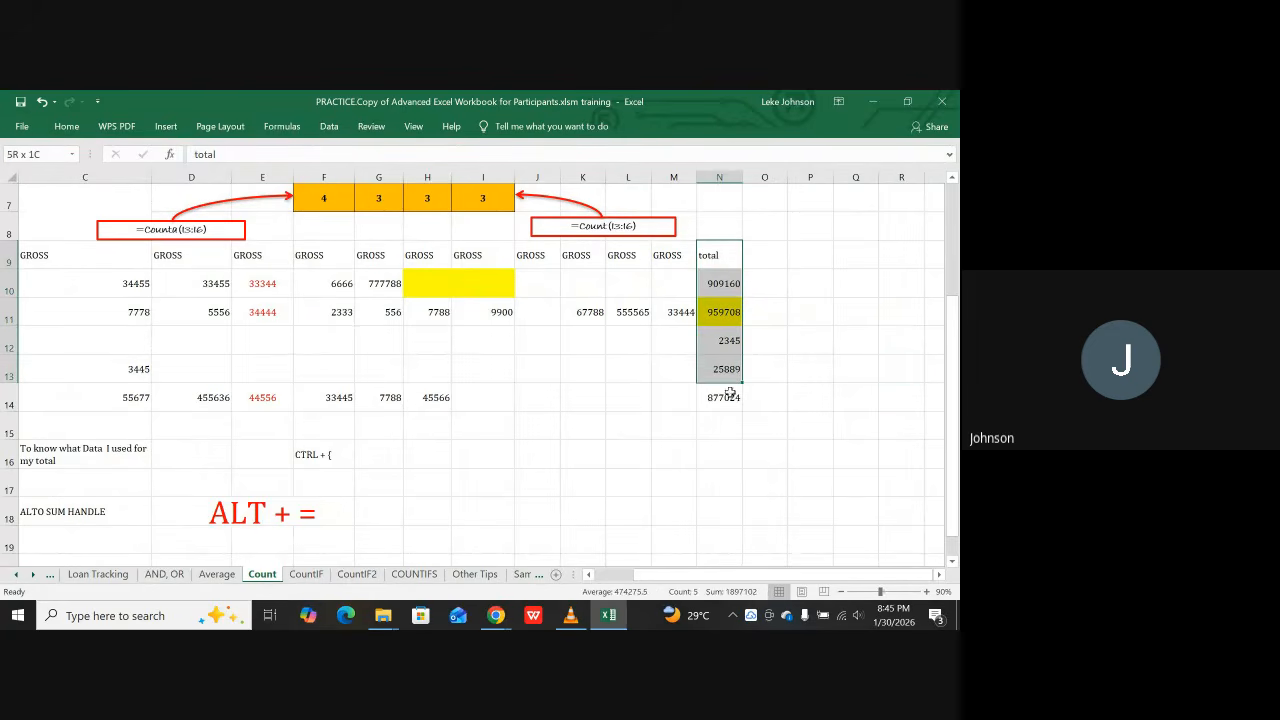
left_click(778, 257)
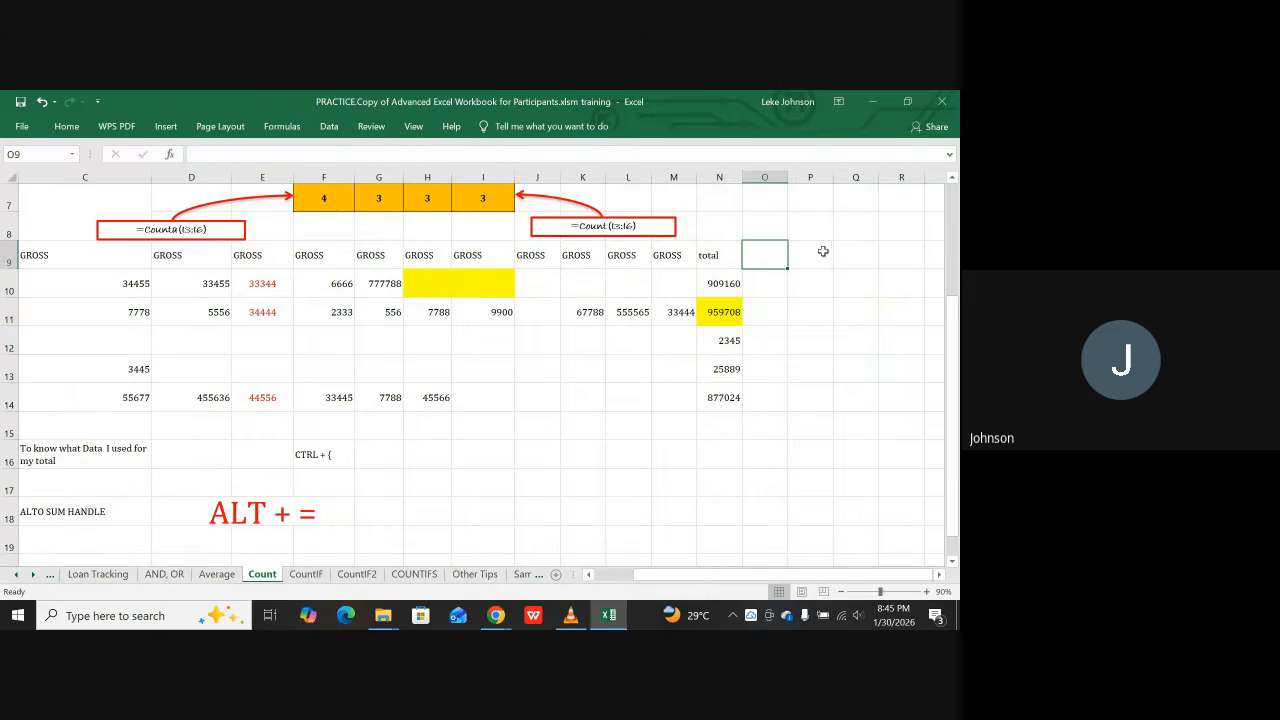
left_click(823, 253)
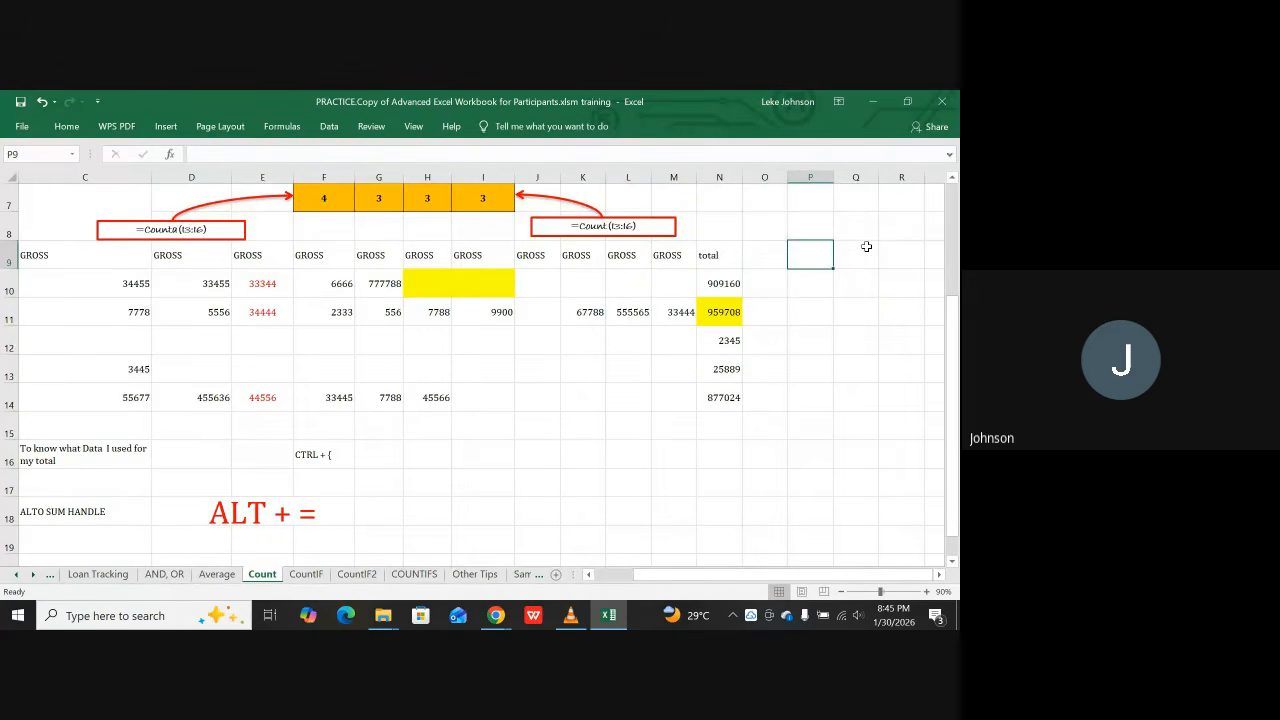
left_click(866, 246)
left_click(897, 247)
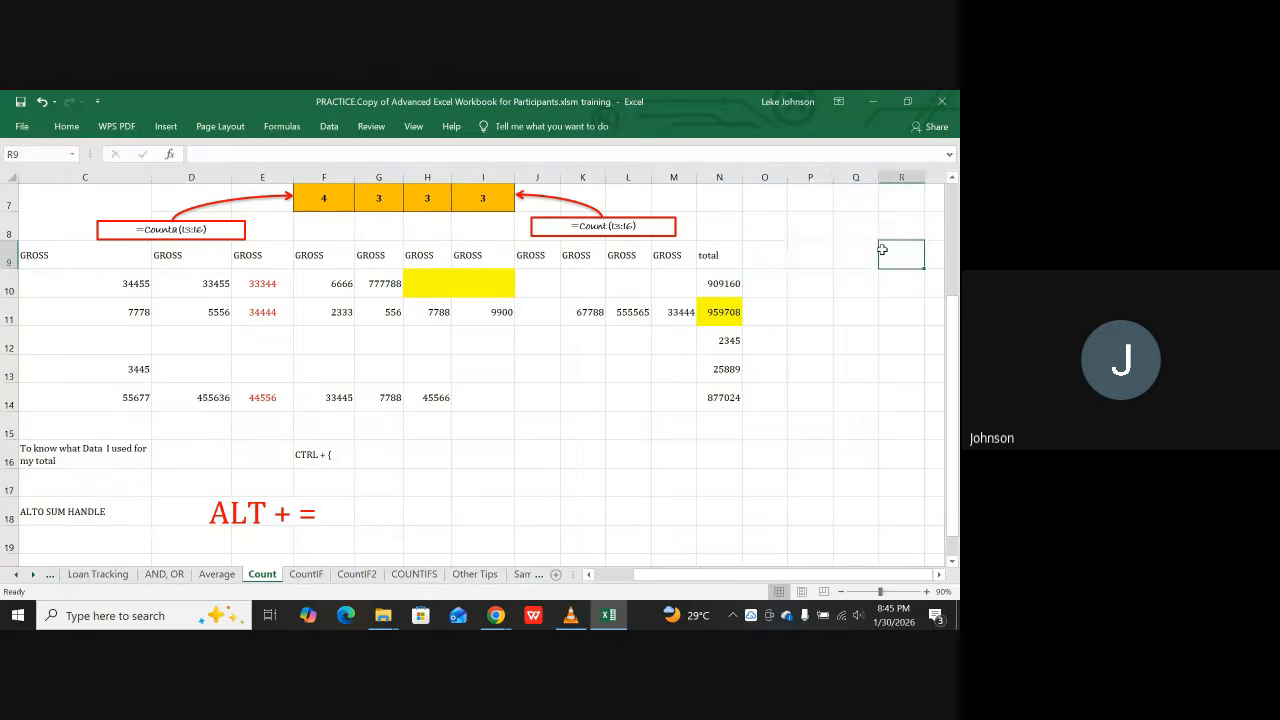
left_click(819, 254)
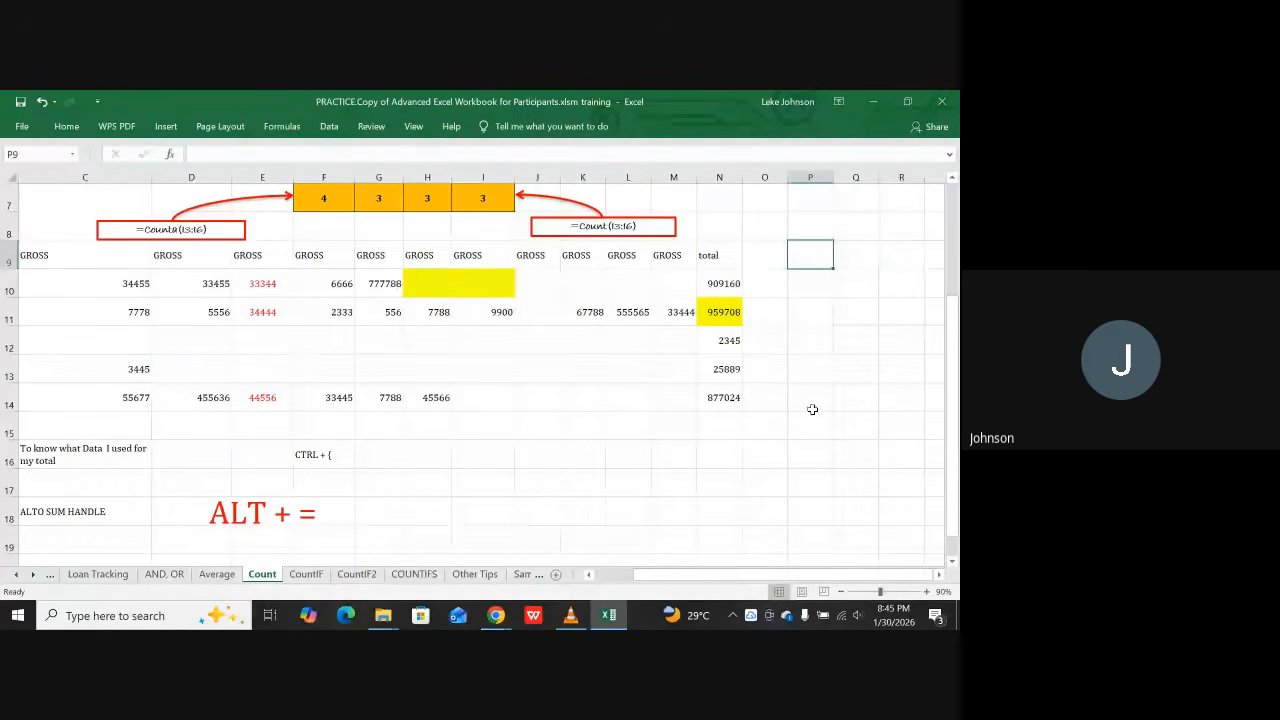
Step: Step through row 12 from its total in N12 to the gross value in B12 and back to examine its filled and blank cells
left_click(698, 340)
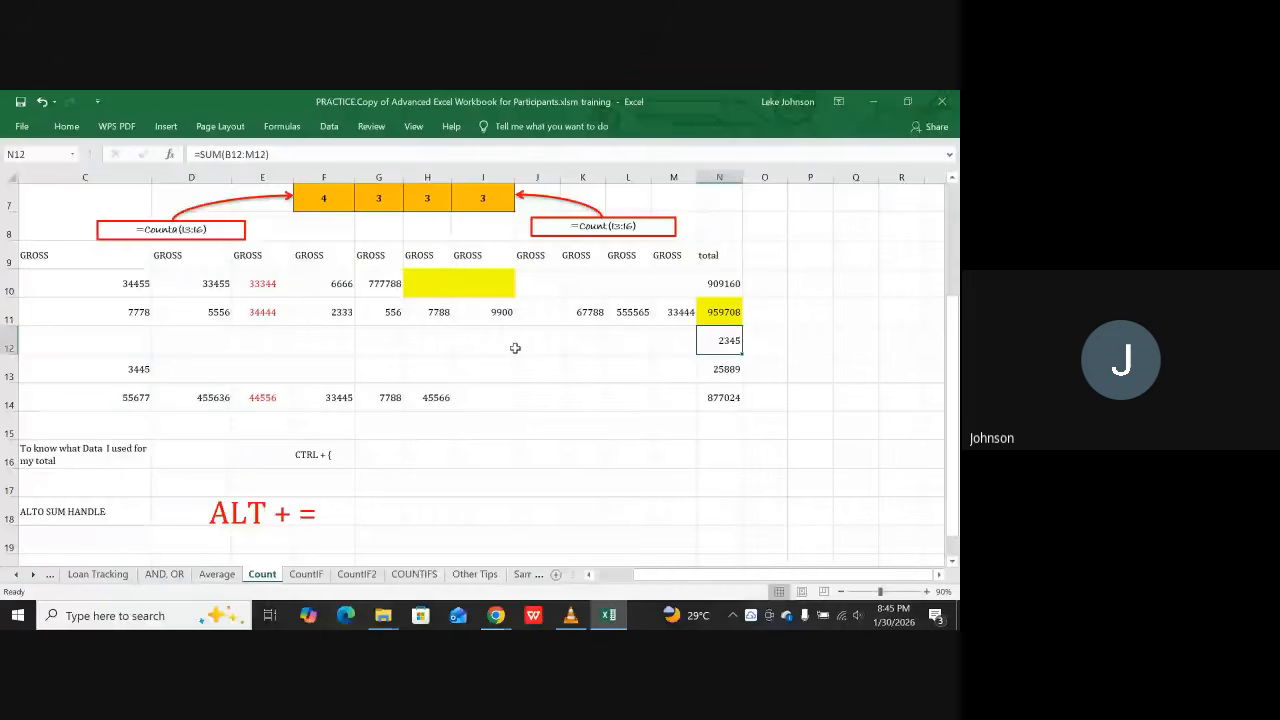
key("Left")
key("Left")
key("Left")
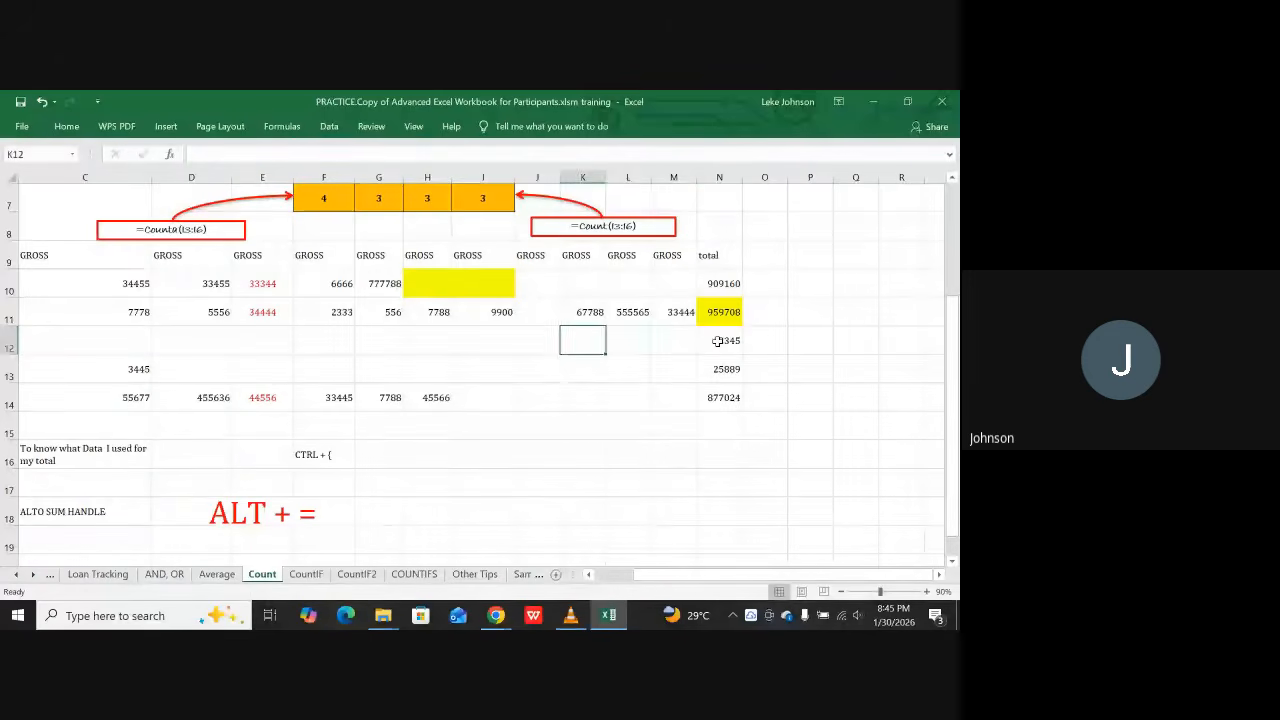
key("Left")
key("Left")
key("Left")
key("Left")
key("Left")
key("Left")
key("Left")
key("Left")
key("Left")
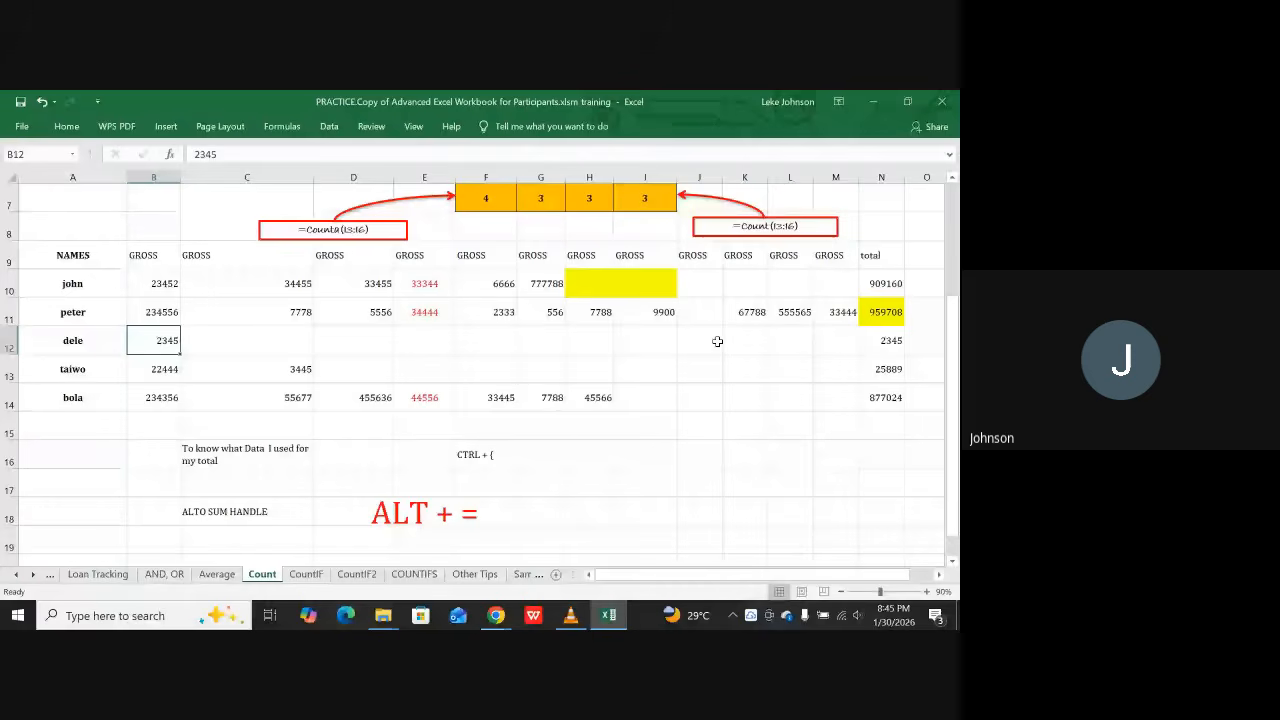
left_click(717, 342)
key("Right")
key("Right")
key("Right")
key("Right")
key("Right")
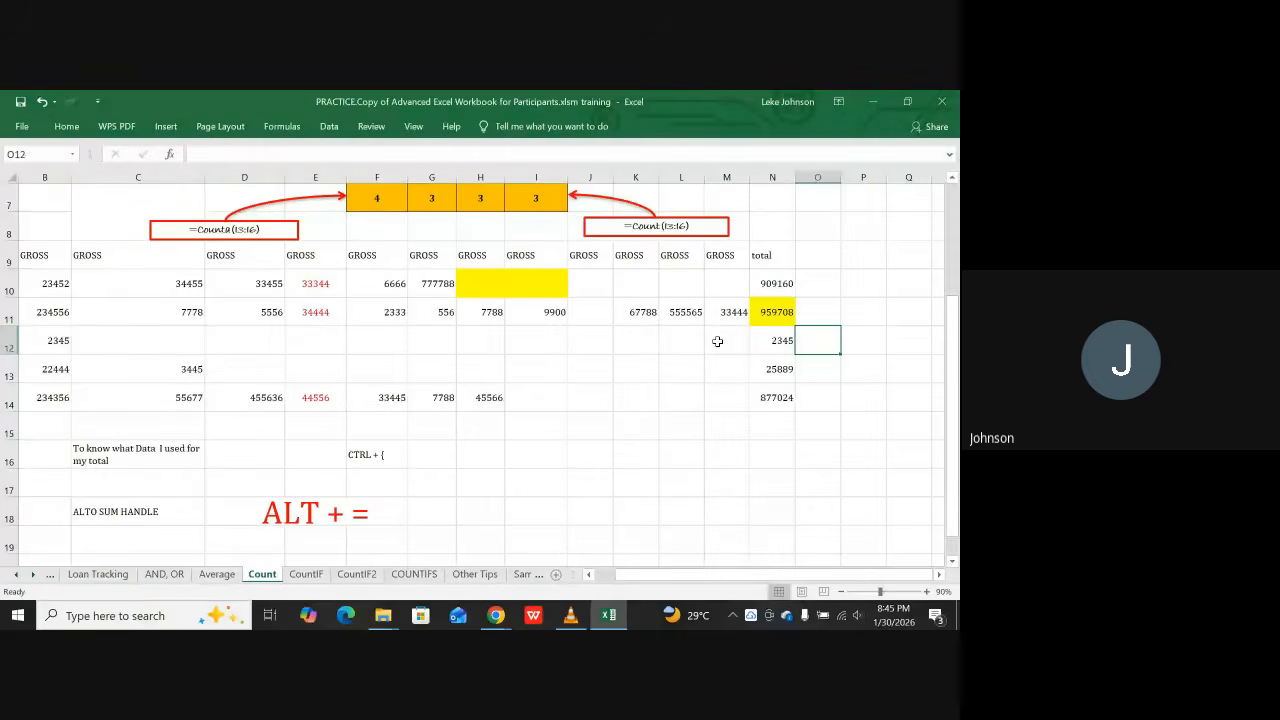
Step: Enter =COUNT(B10:M10) in O10, beside the first total, to count the row's numeric gross values
key("Up")
key("Up")
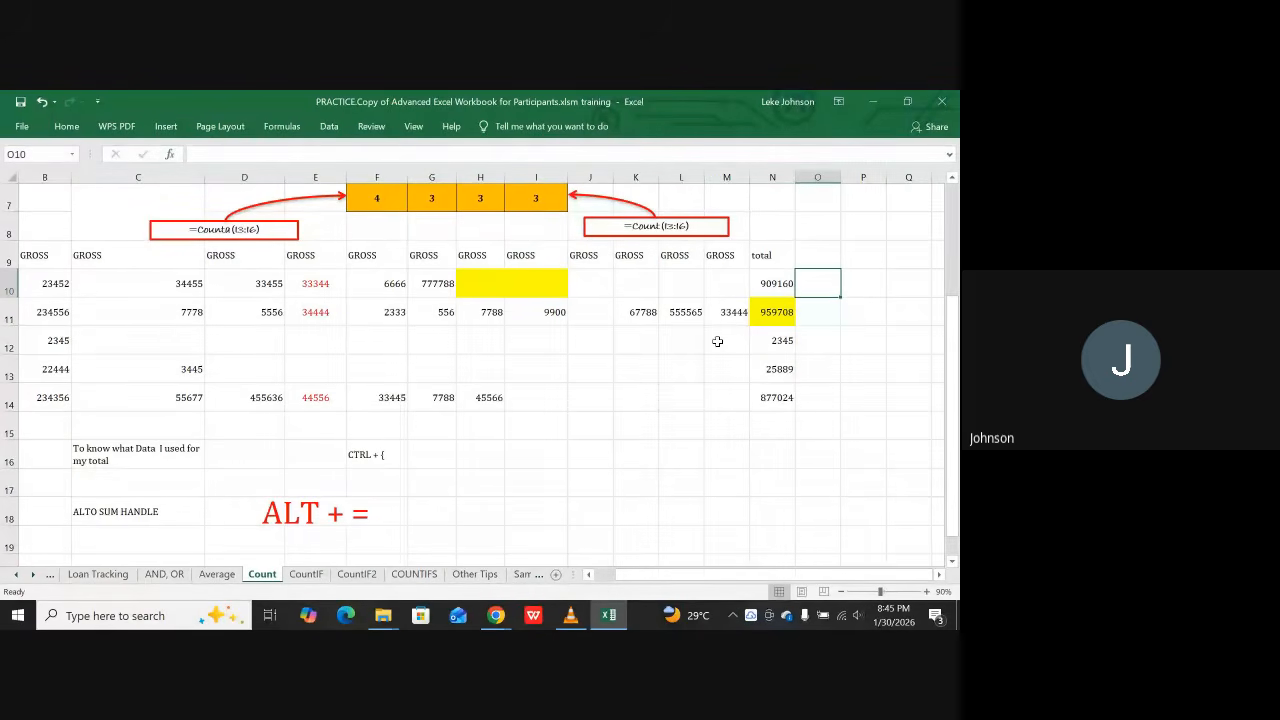
type("=")
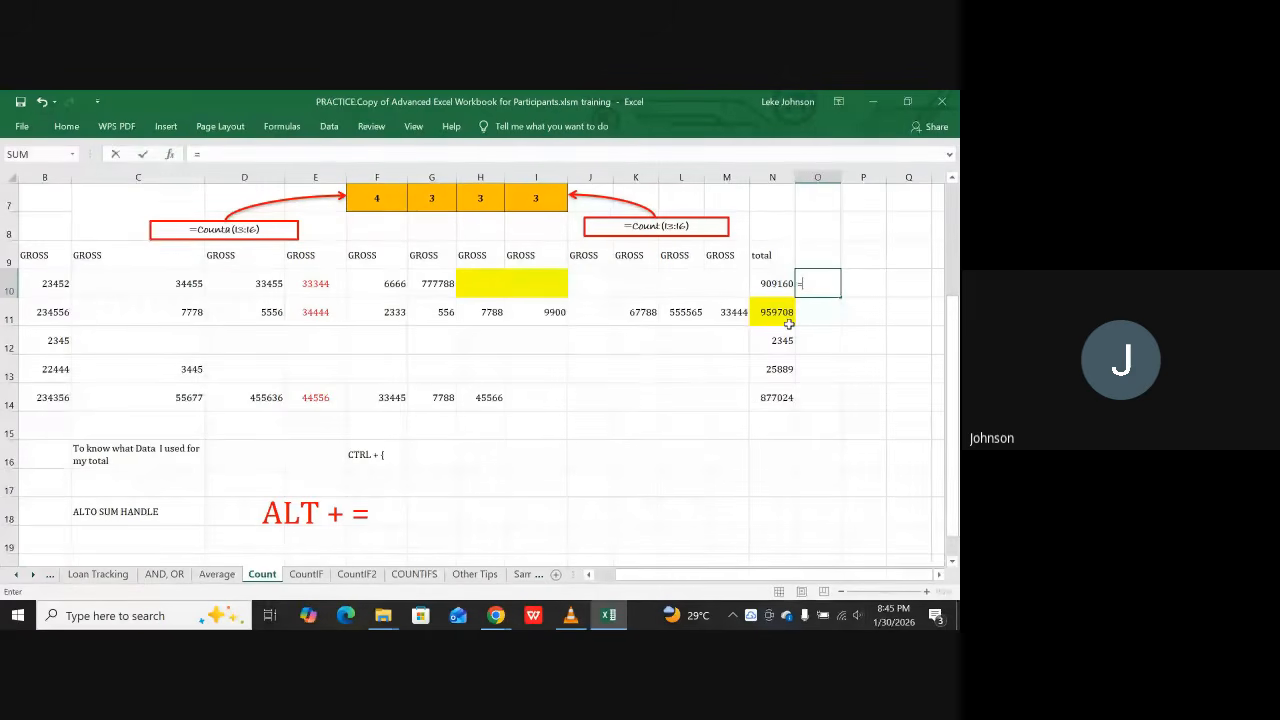
type("c")
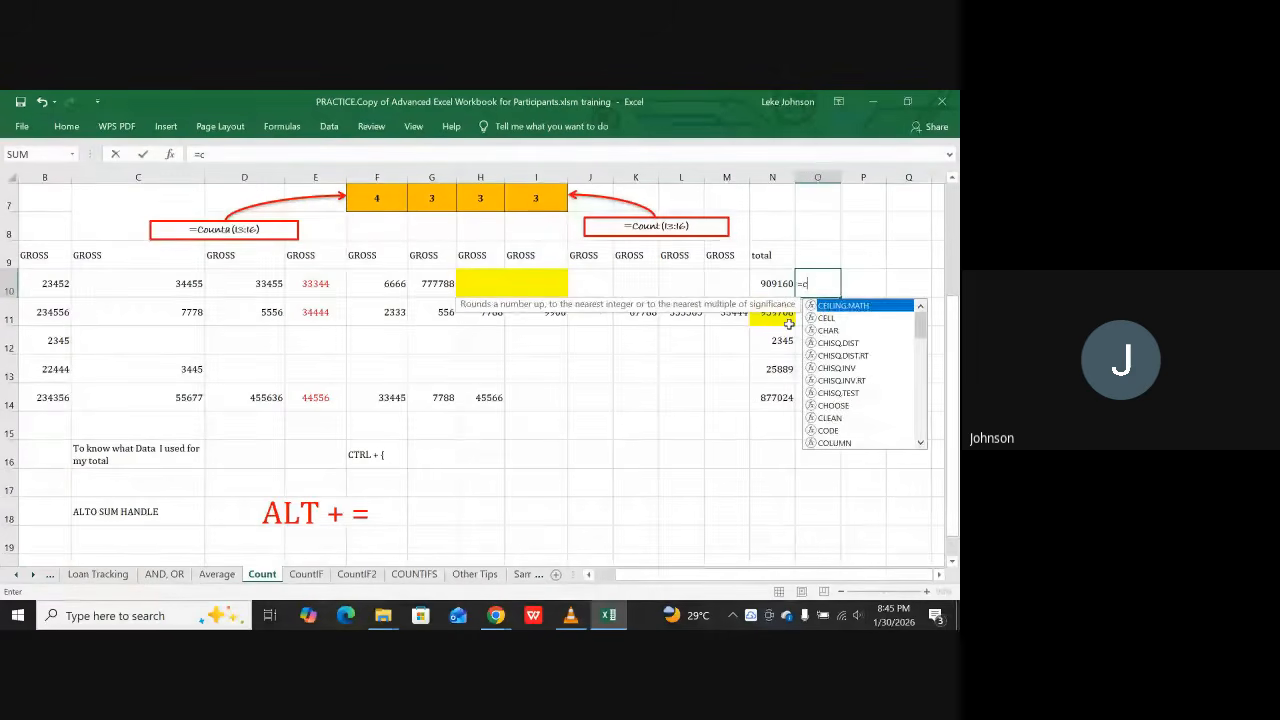
type("ount")
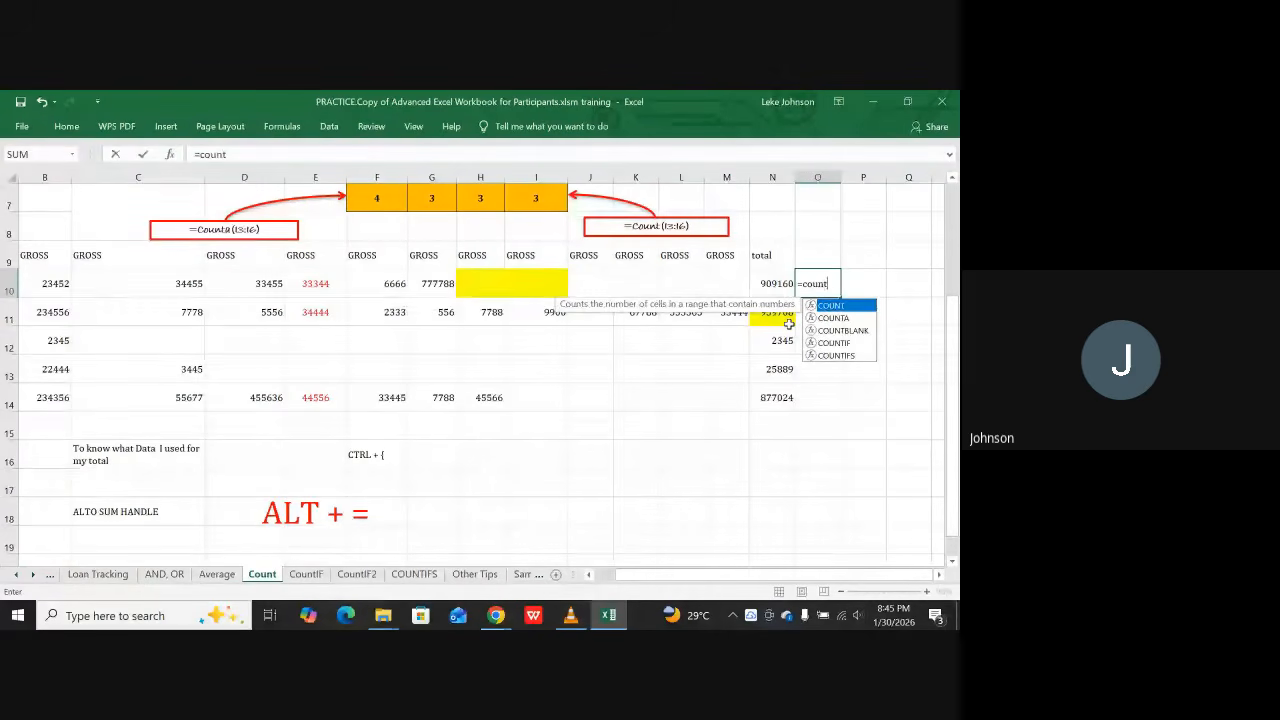
type("(")
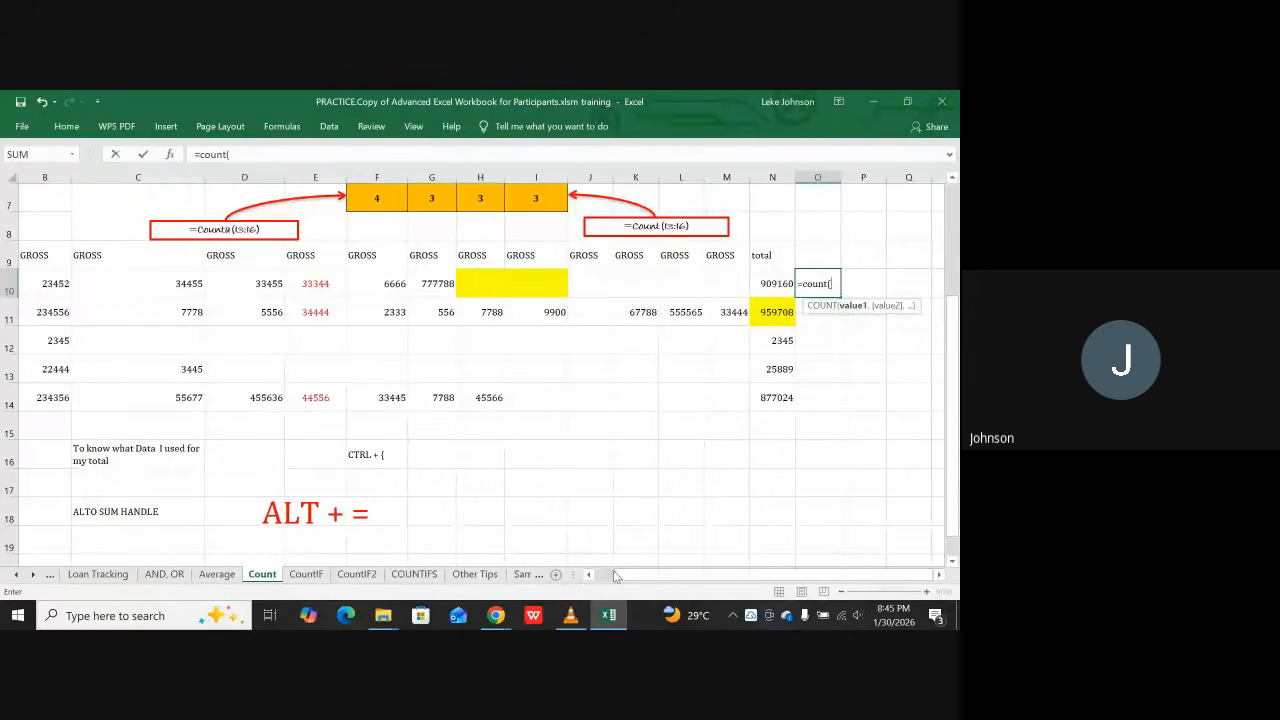
left_click_drag(613, 572, 595, 576)
left_click(160, 287)
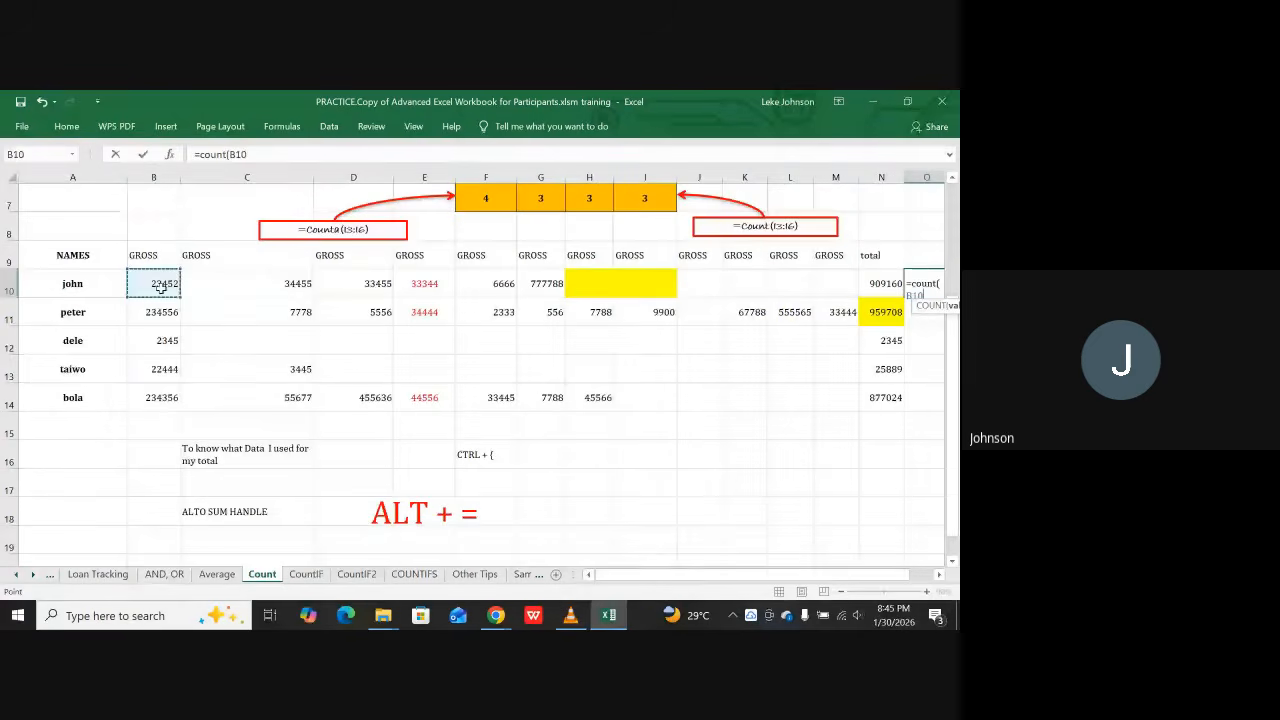
left_click_drag(160, 287, 837, 293)
key("Return")
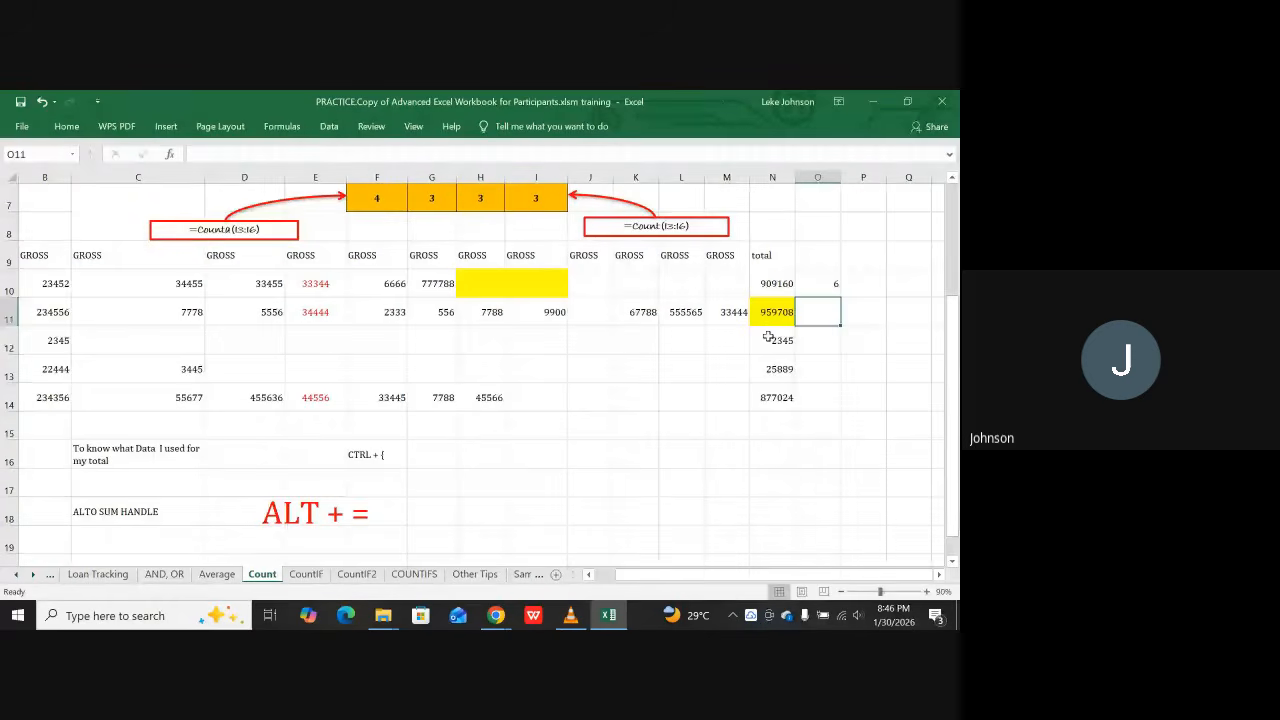
Step: Fill the COUNT formula from O10 down to O14 and check the copied formulas in O12, O13 and O14
left_click(826, 284)
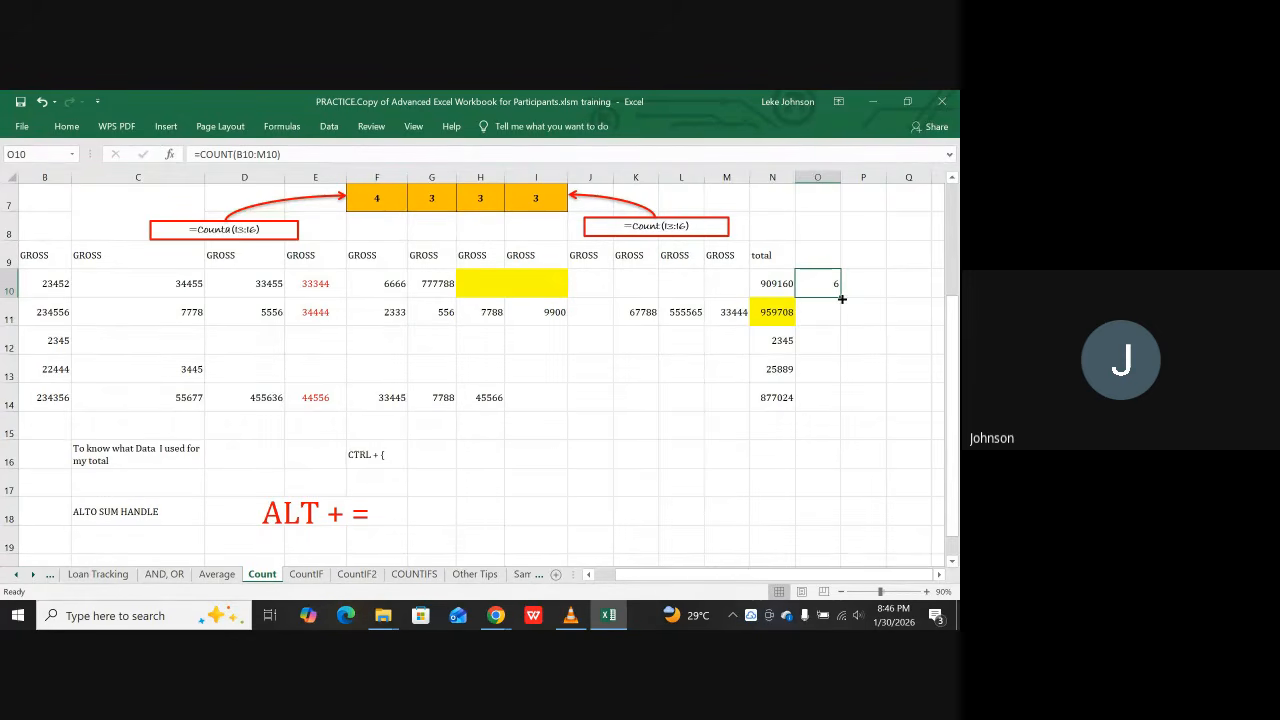
double_click(842, 298)
left_click(837, 436)
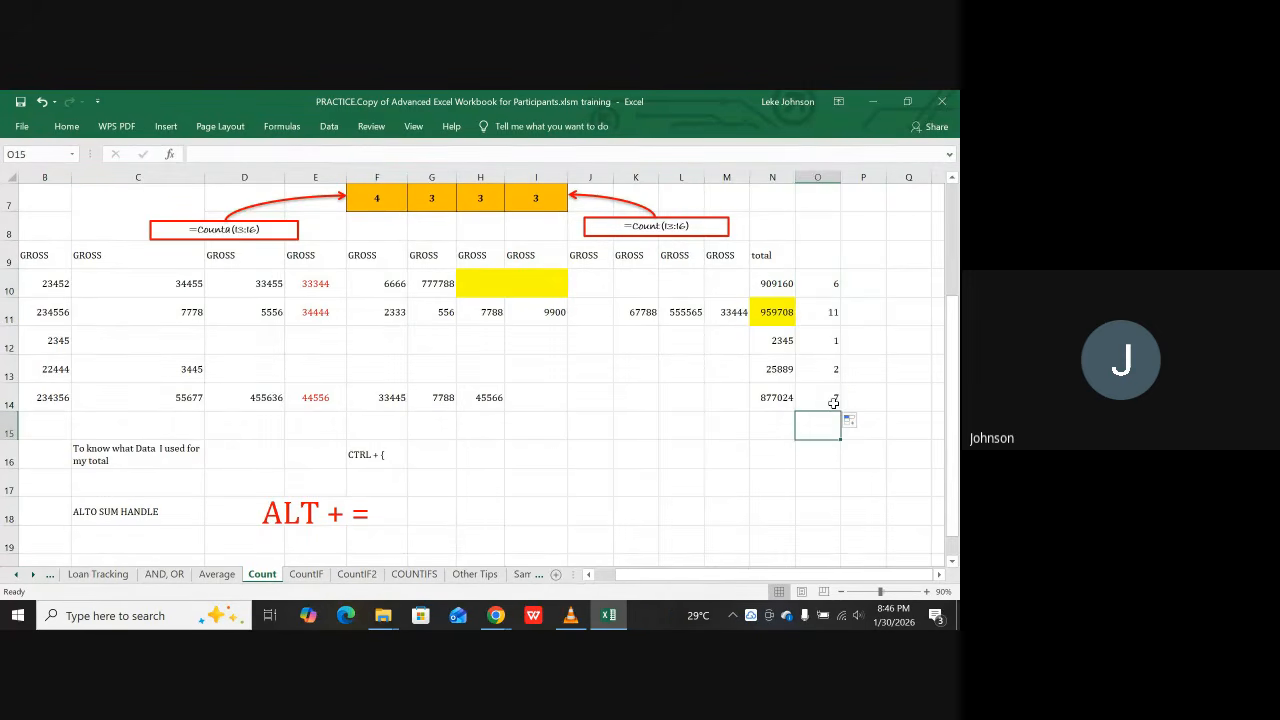
left_click(835, 344)
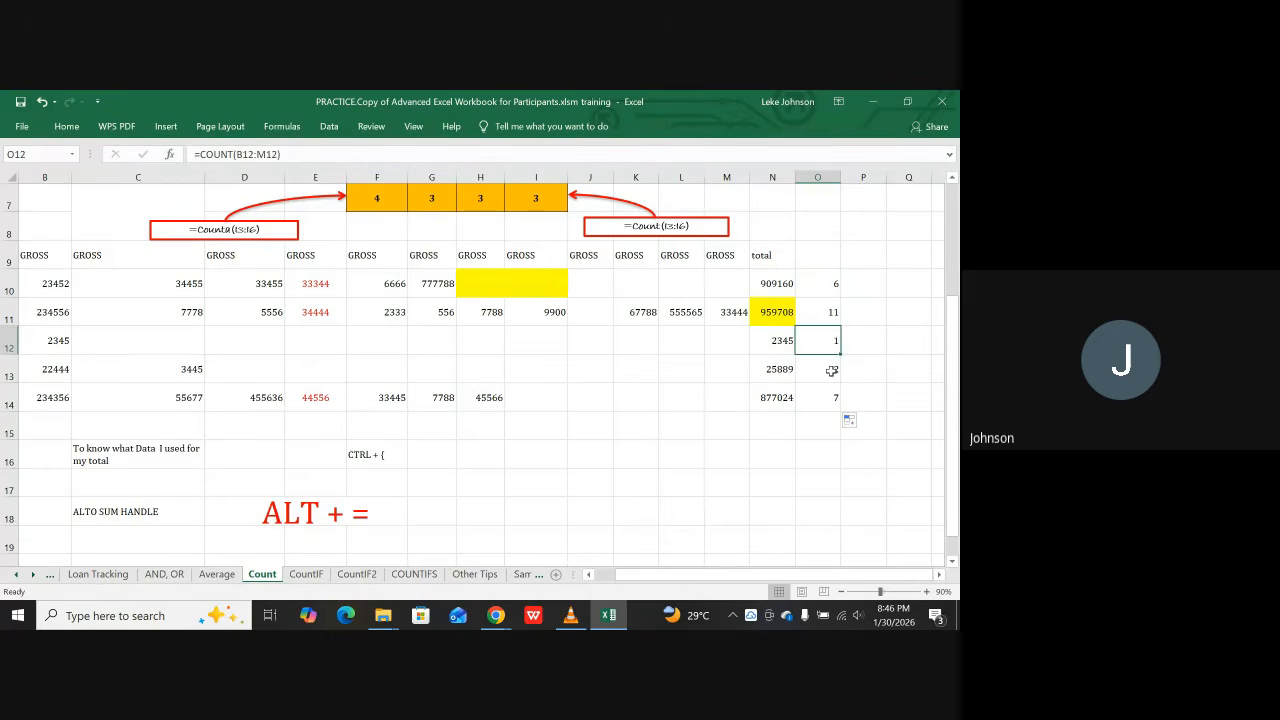
left_click(831, 371)
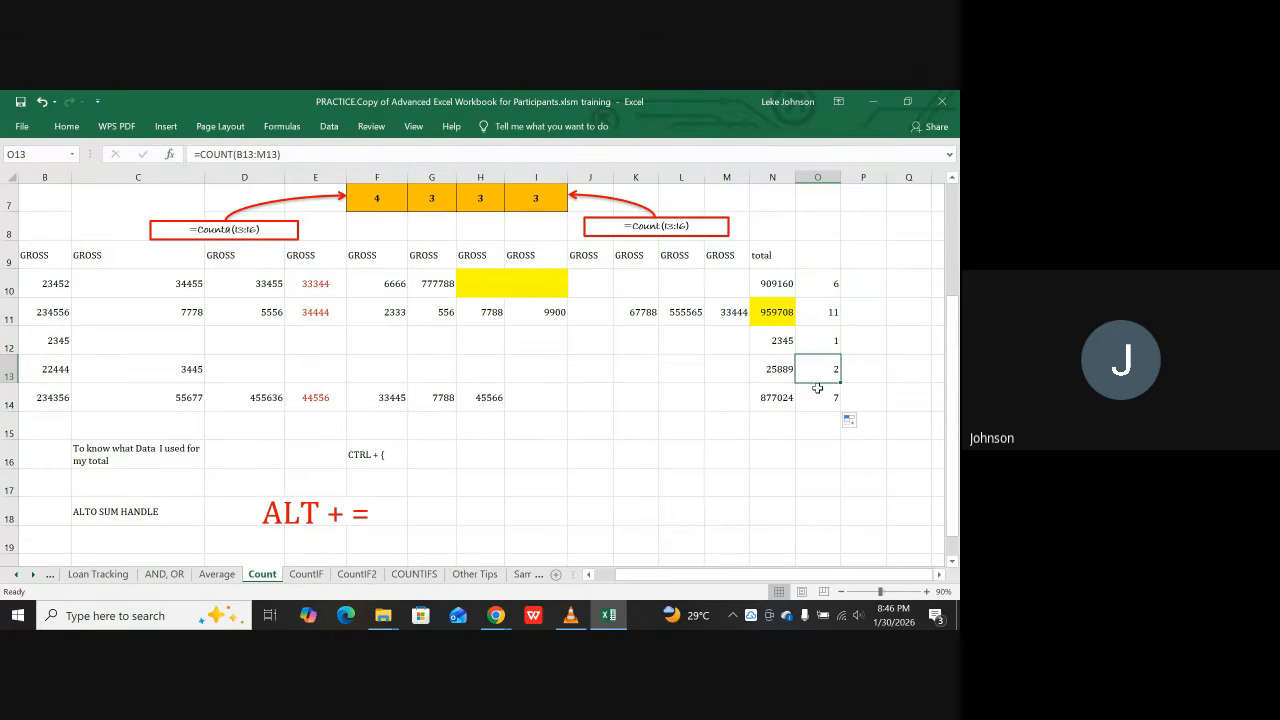
left_click(820, 399)
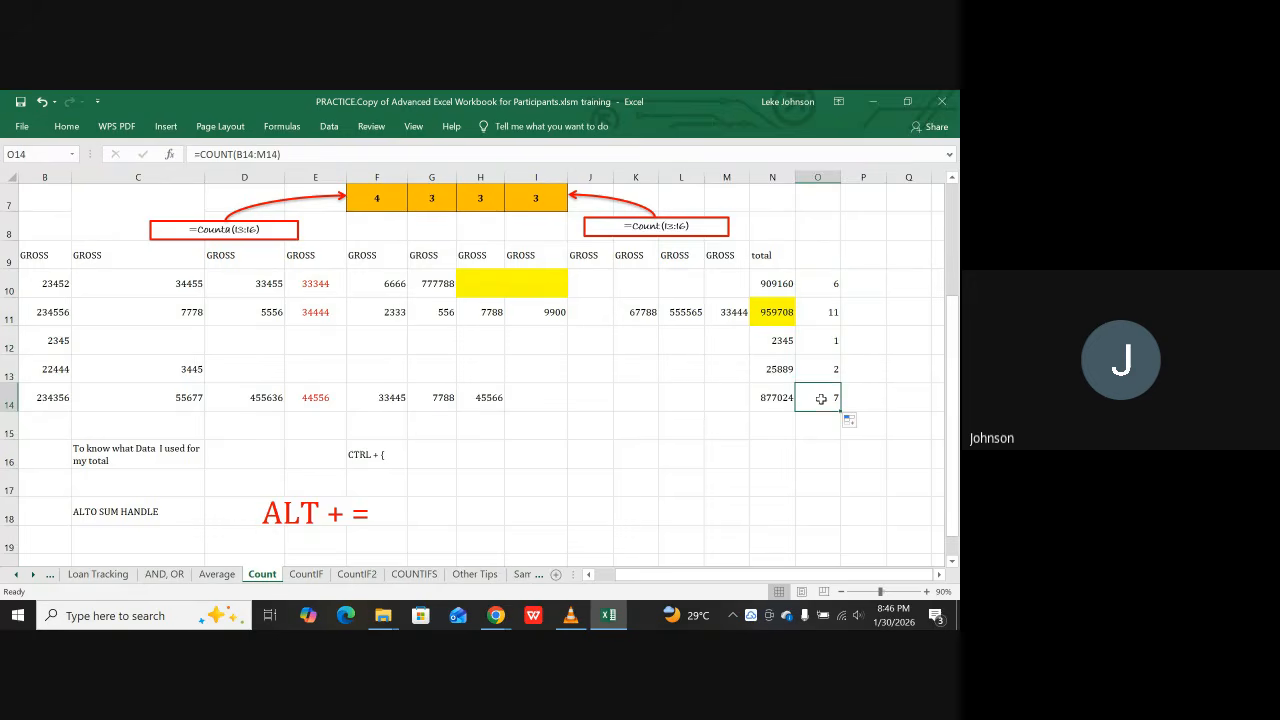
Step: Add the column header ACTUAL in R9, in the empty area beyond the counts
left_click(876, 283)
key("Right")
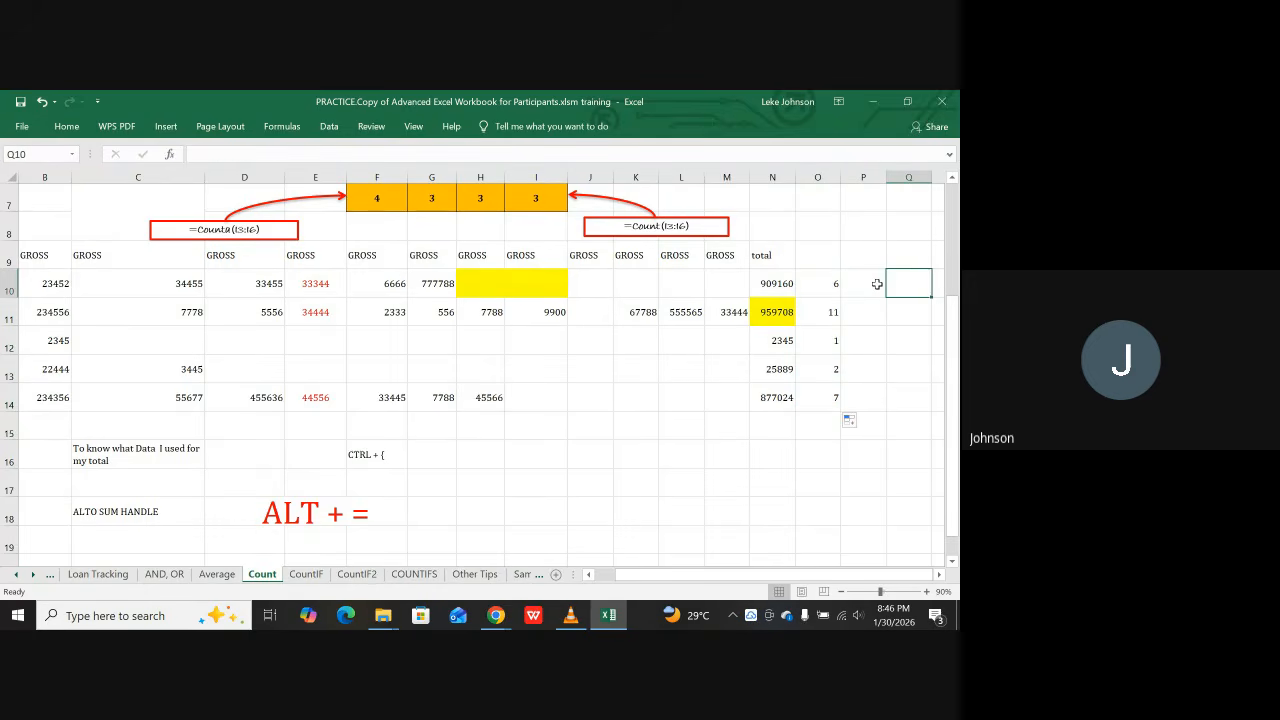
key("Right")
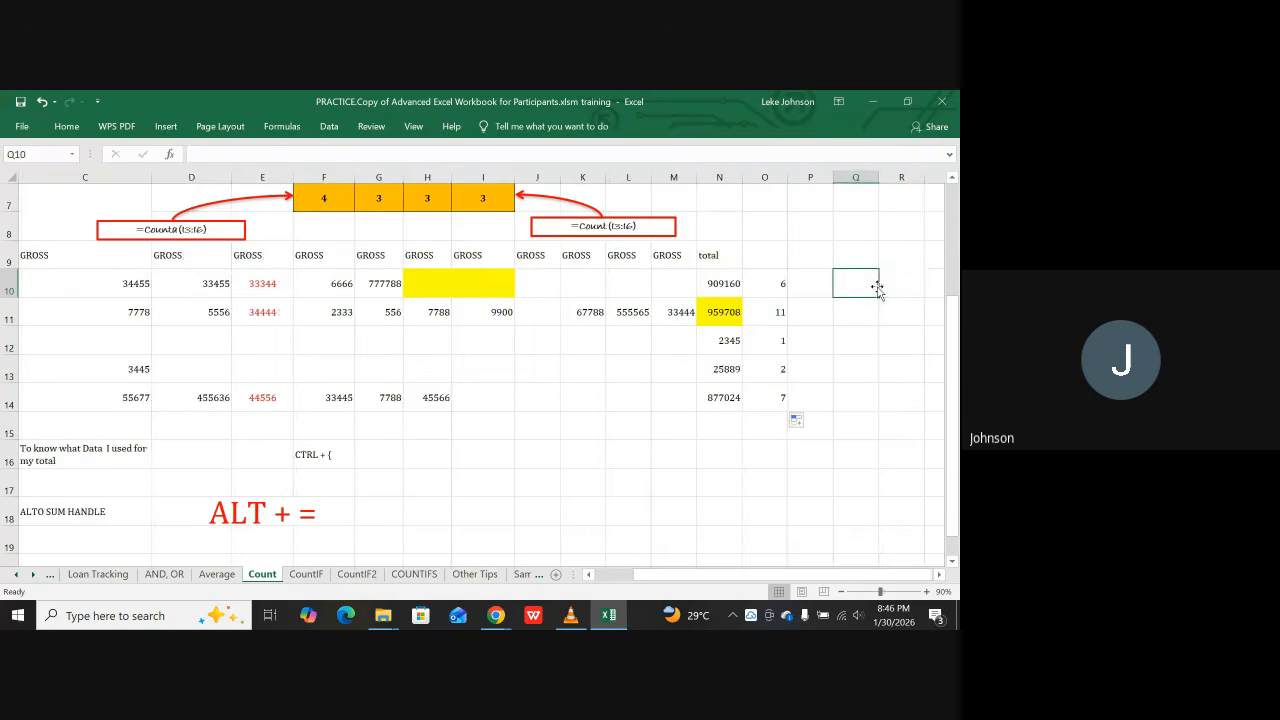
key("Left")
key("Right")
key("Right")
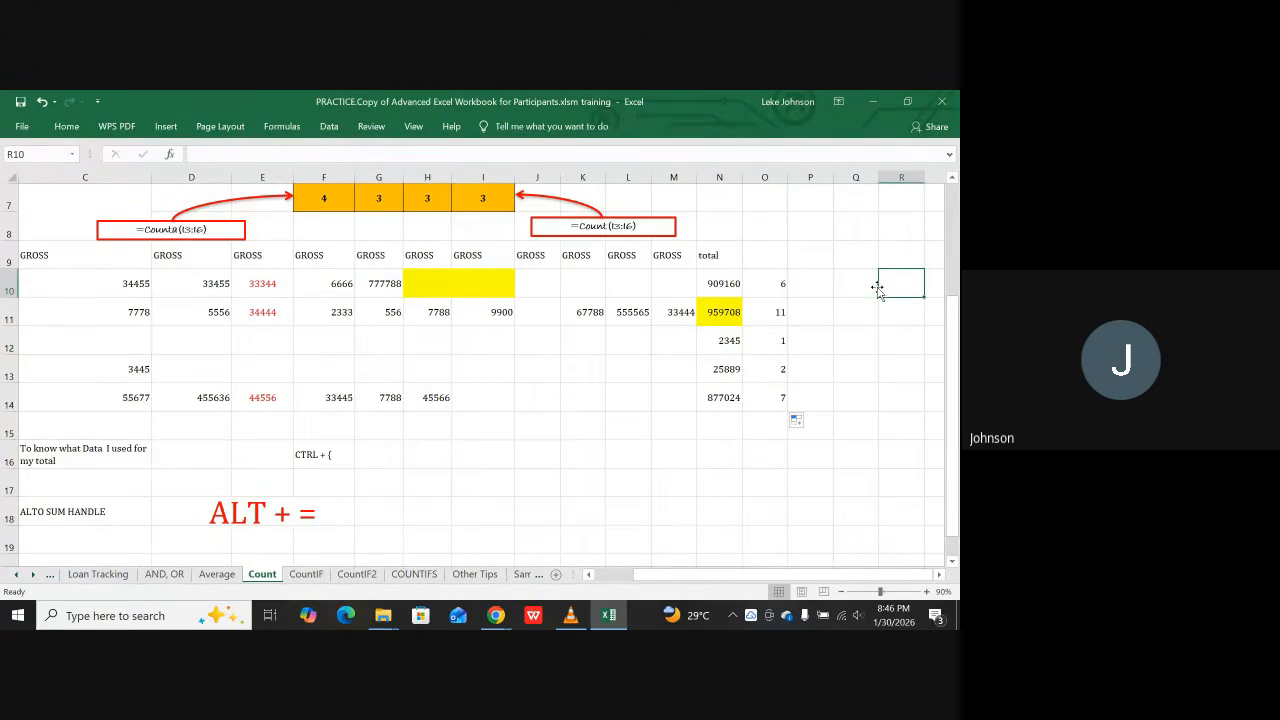
key("Left")
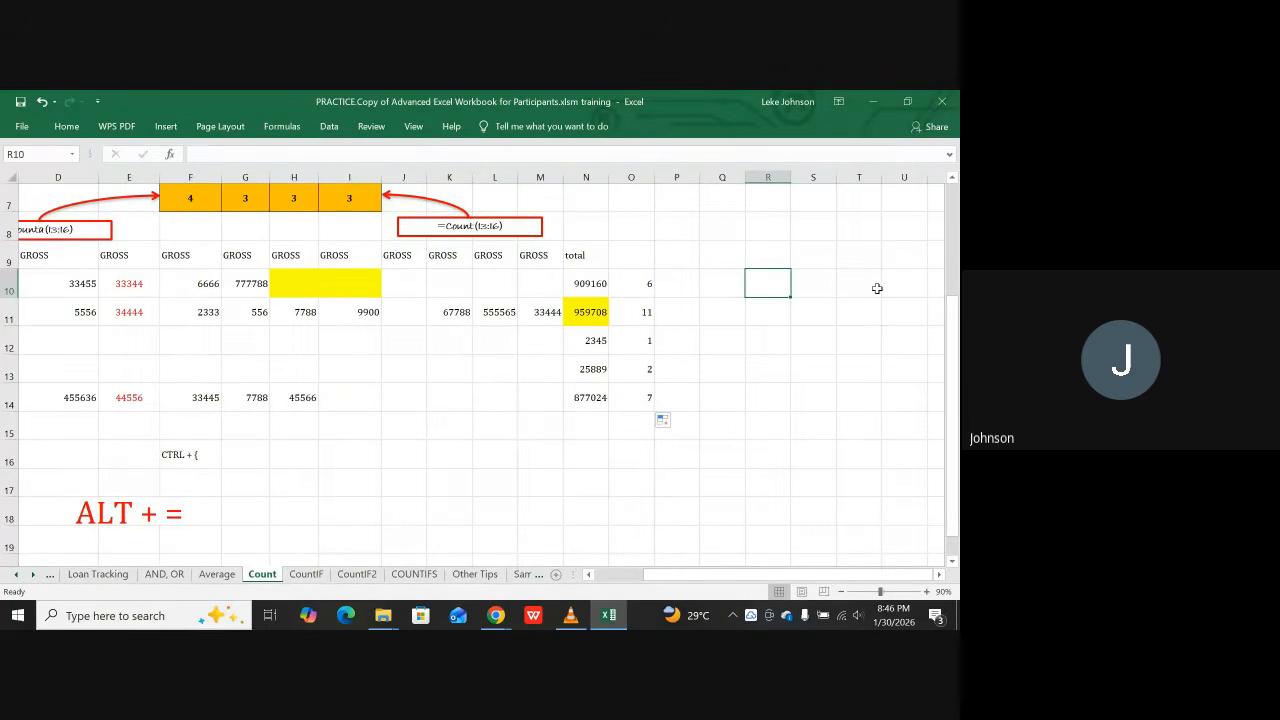
key("Up")
type("A")
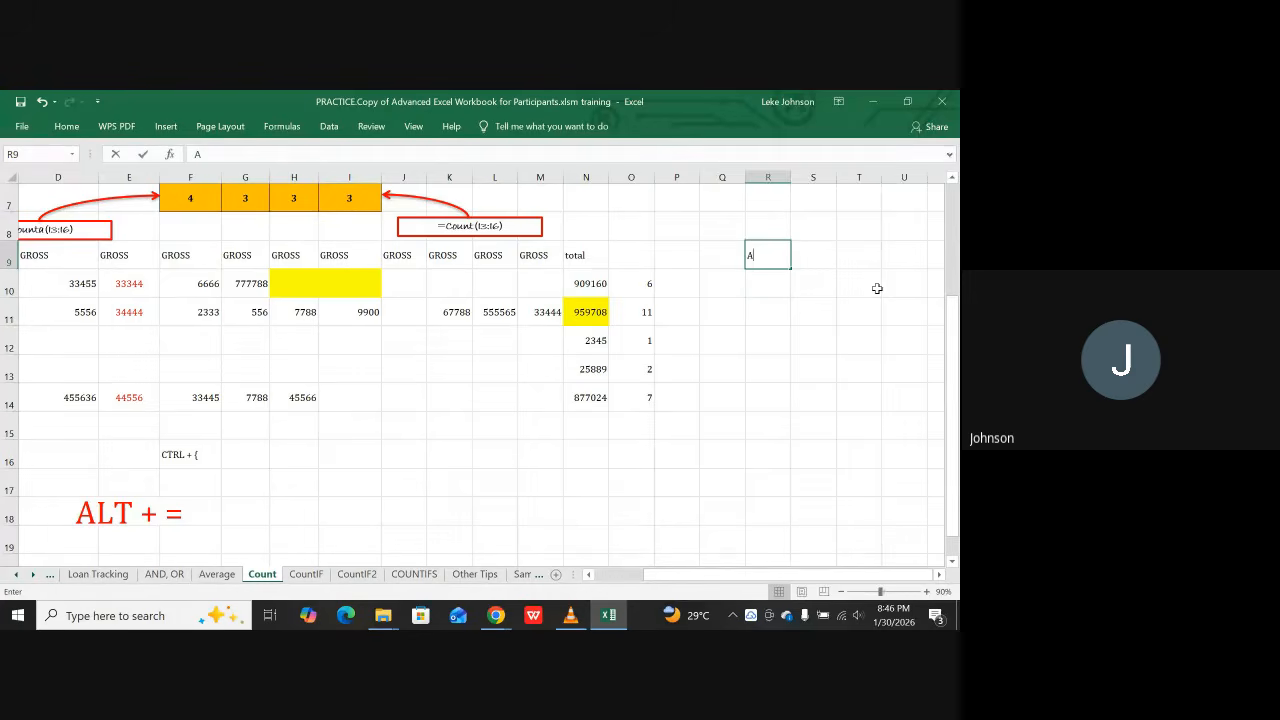
type("CTUAL")
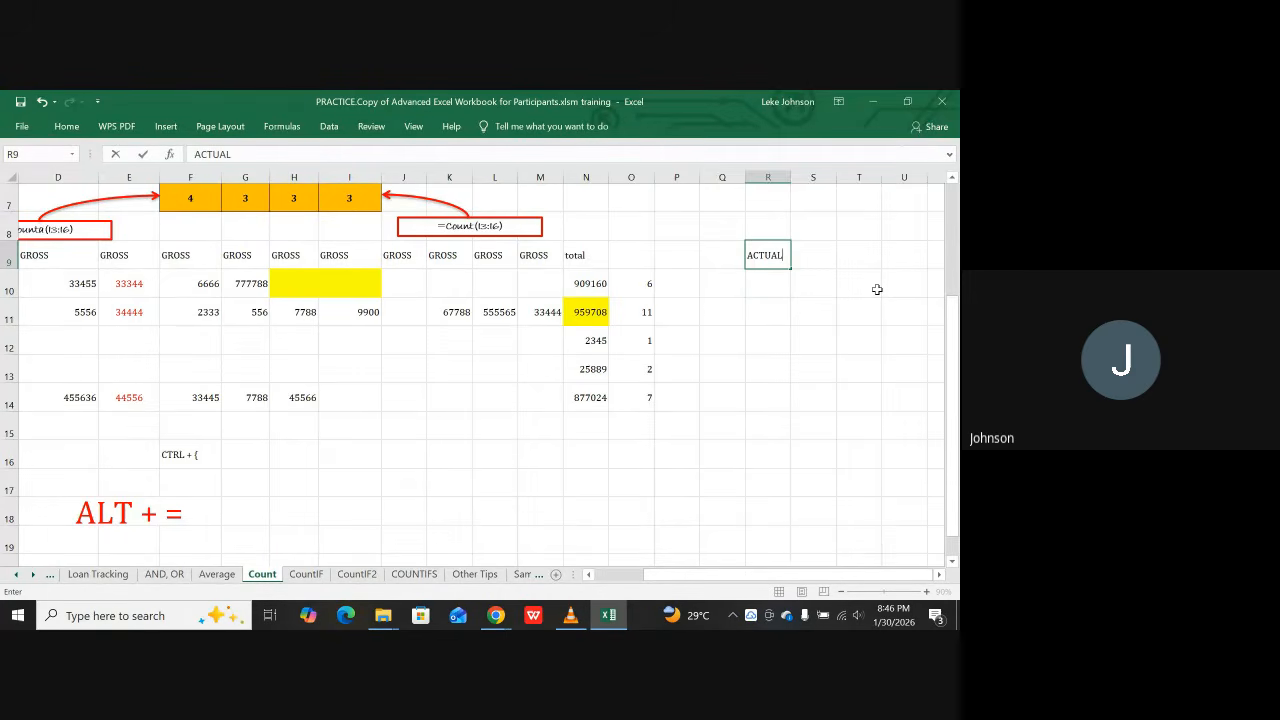
key("Return")
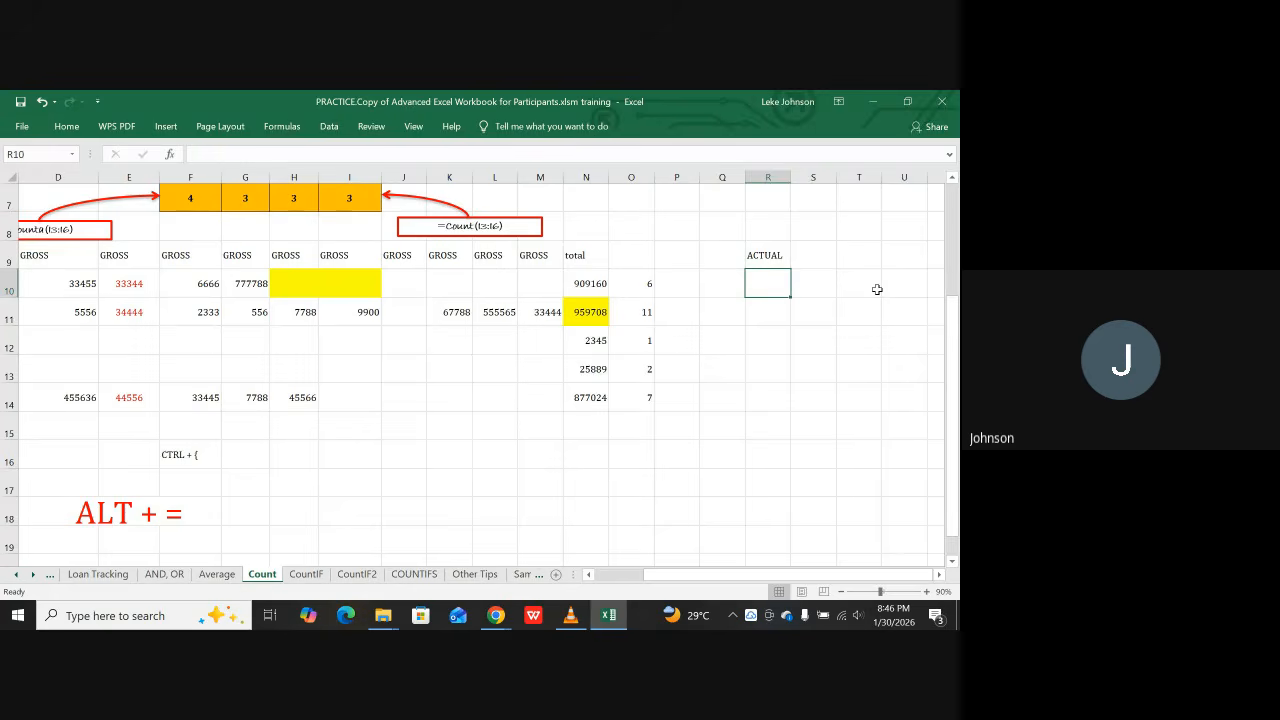
Step: Enter the first two ACTUAL figures, 2346789 in R10 and 223423 in R11
type("234")
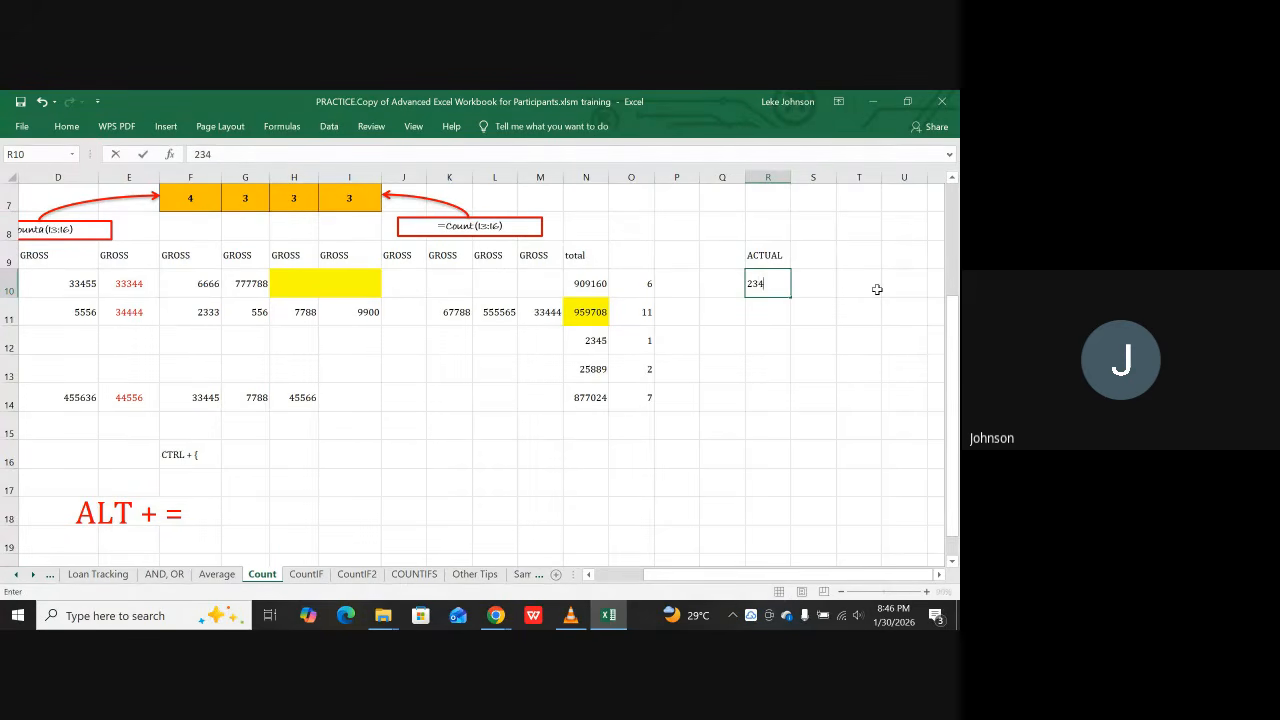
type("6789")
key("Return")
type("22")
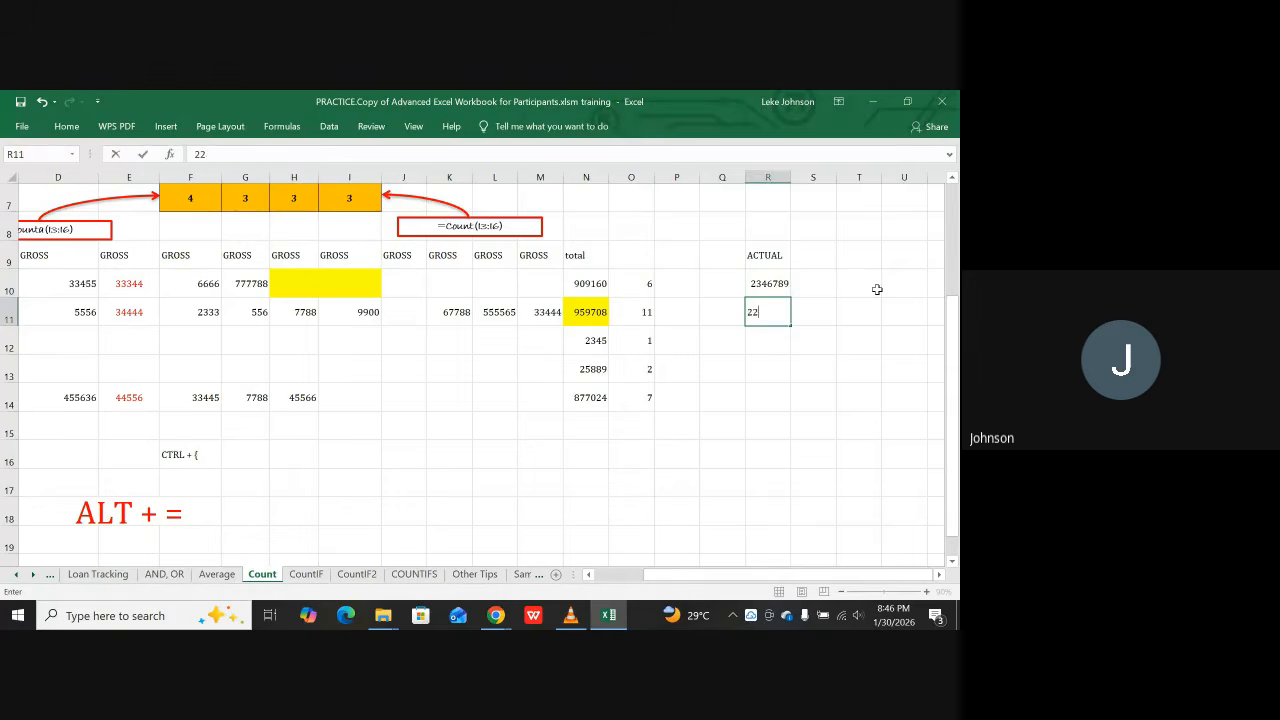
type("3423")
key("Return")
Step: Enter 4455 in R12 and 6 in R13 under the ACTUAL header
type("4455")
key("Return")
type("6")
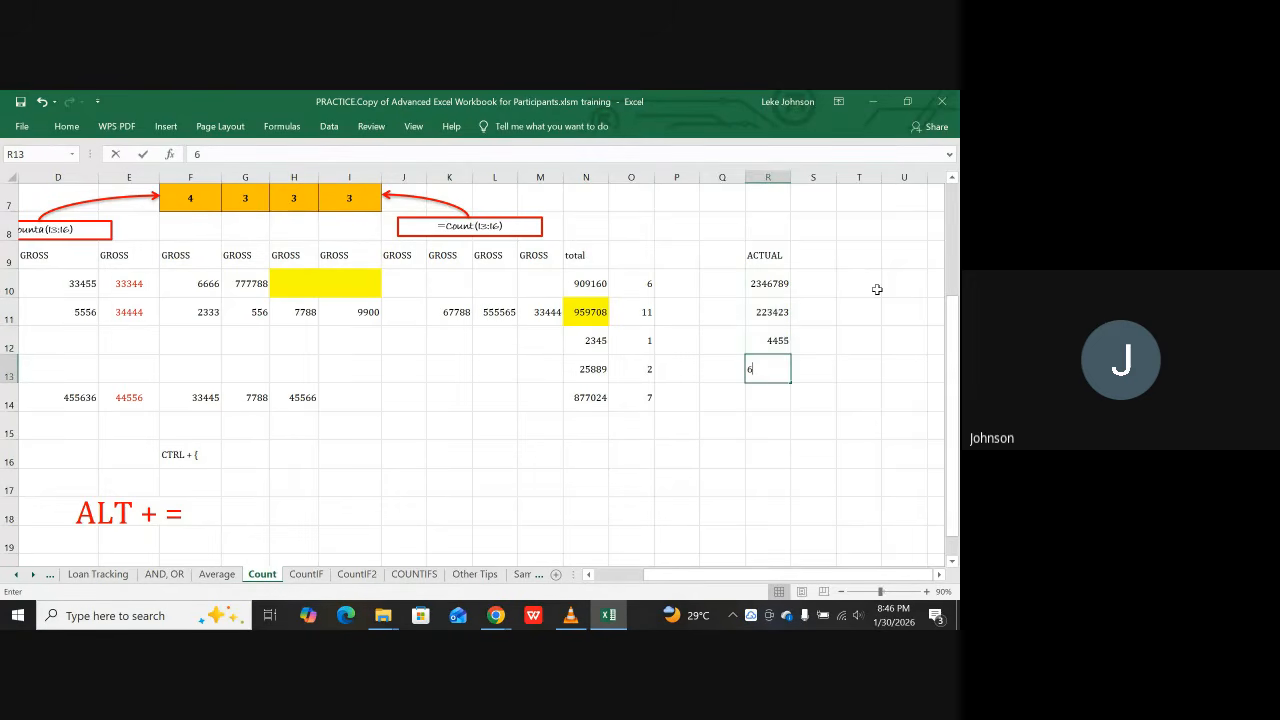
key("Up")
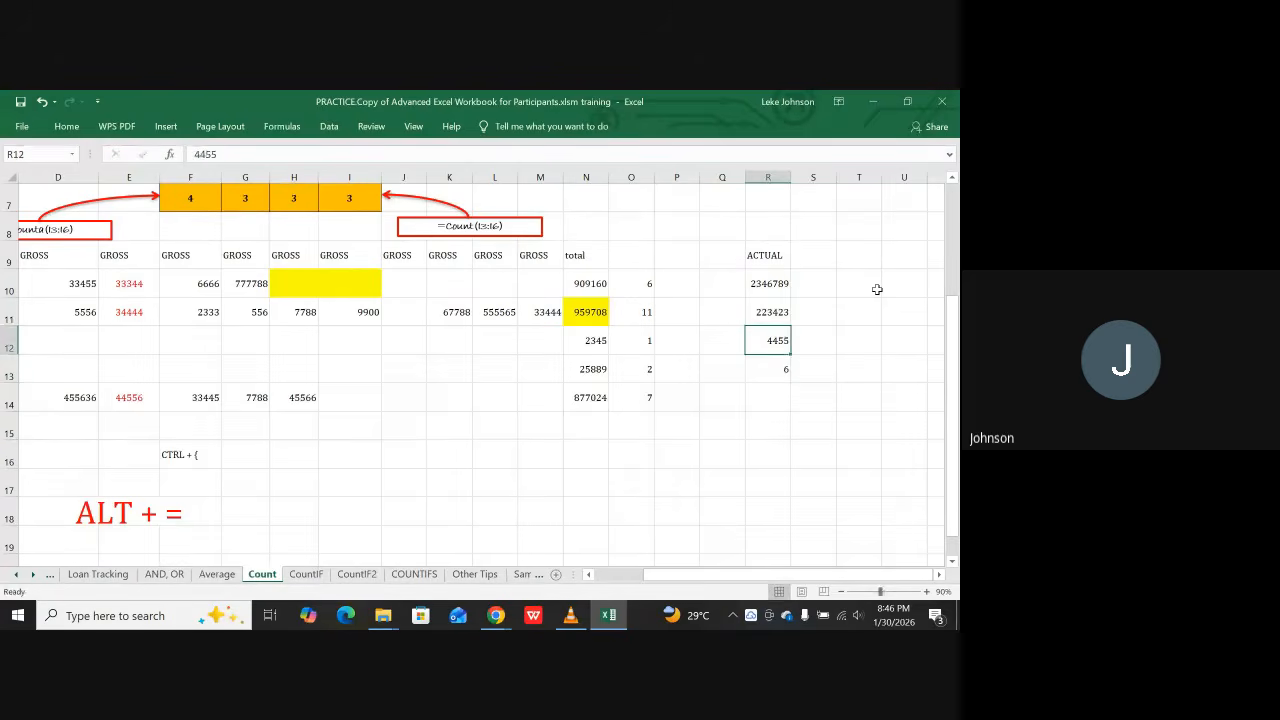
Step: Enter the ACTUAL figures 344565 in R12, 3356777 in R13 and 2325677 in R14
type("344565")
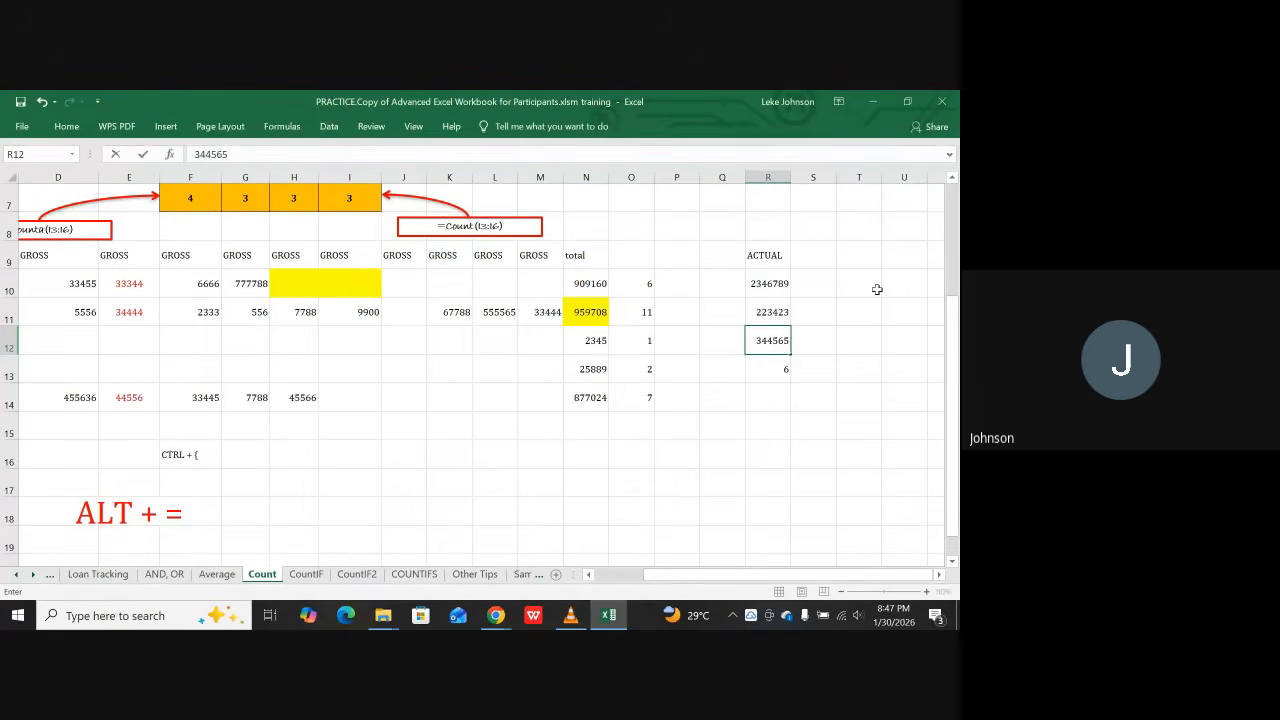
key("Return")
type("335")
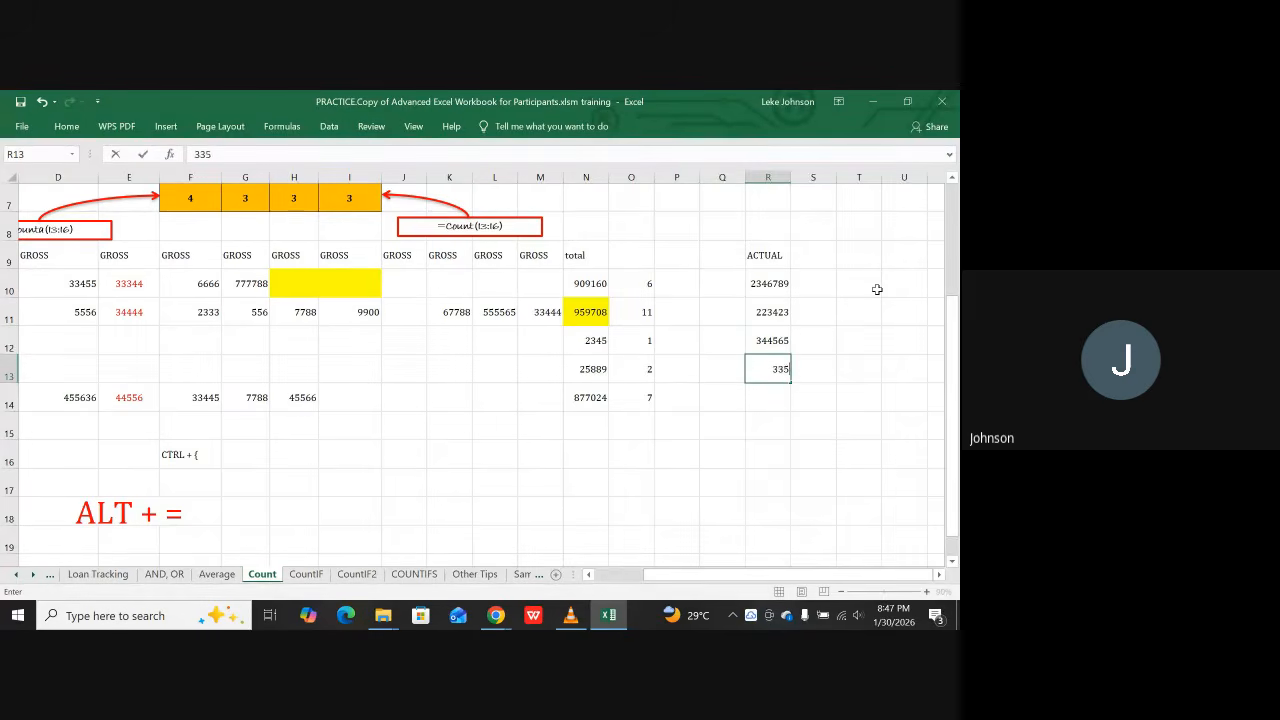
type("6777")
key("Return")
type("23")
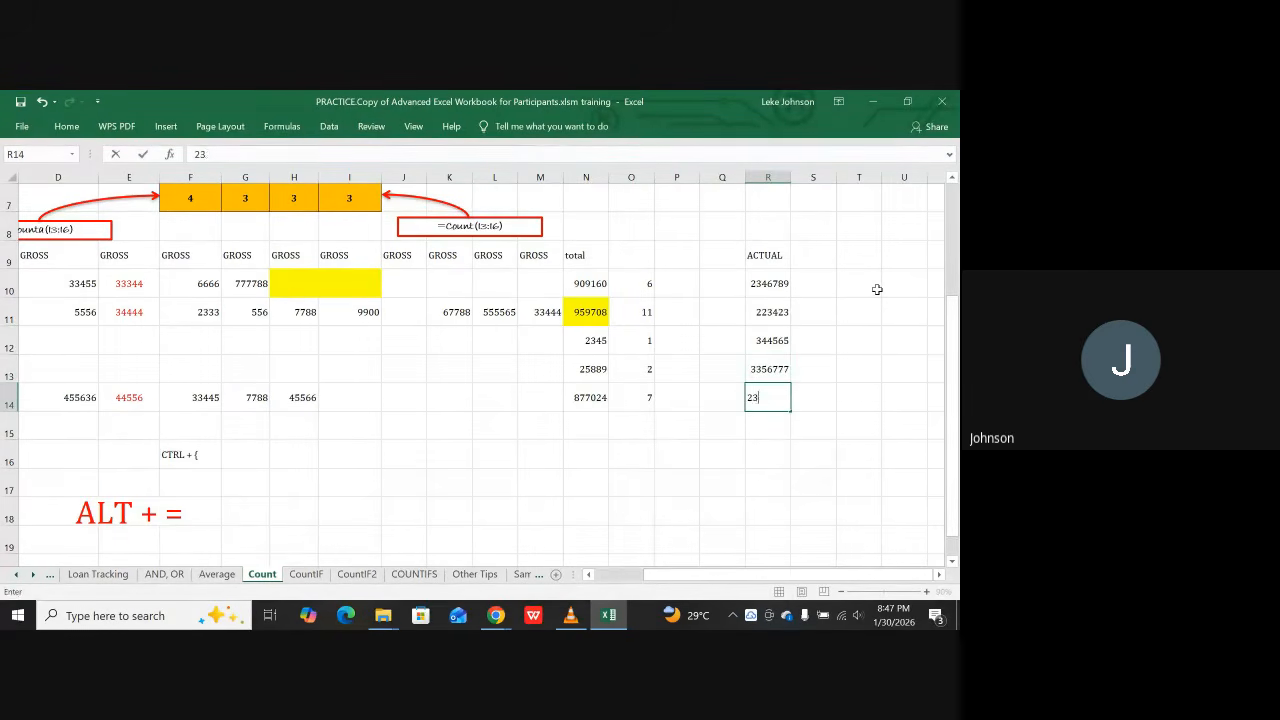
type("25677")
left_click(771, 254)
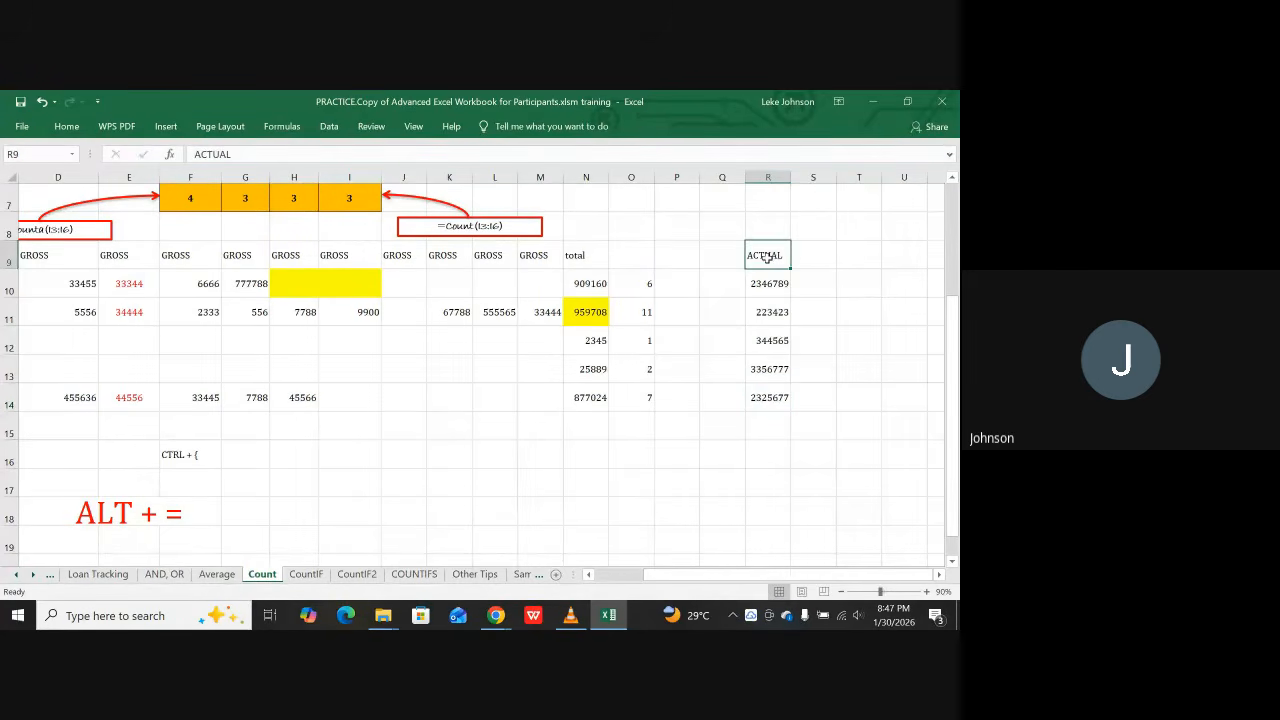
Step: Add the header Consolidated Rent Relief in Q9, beside ACTUAL, and fit column Q's width to it
left_click(711, 280)
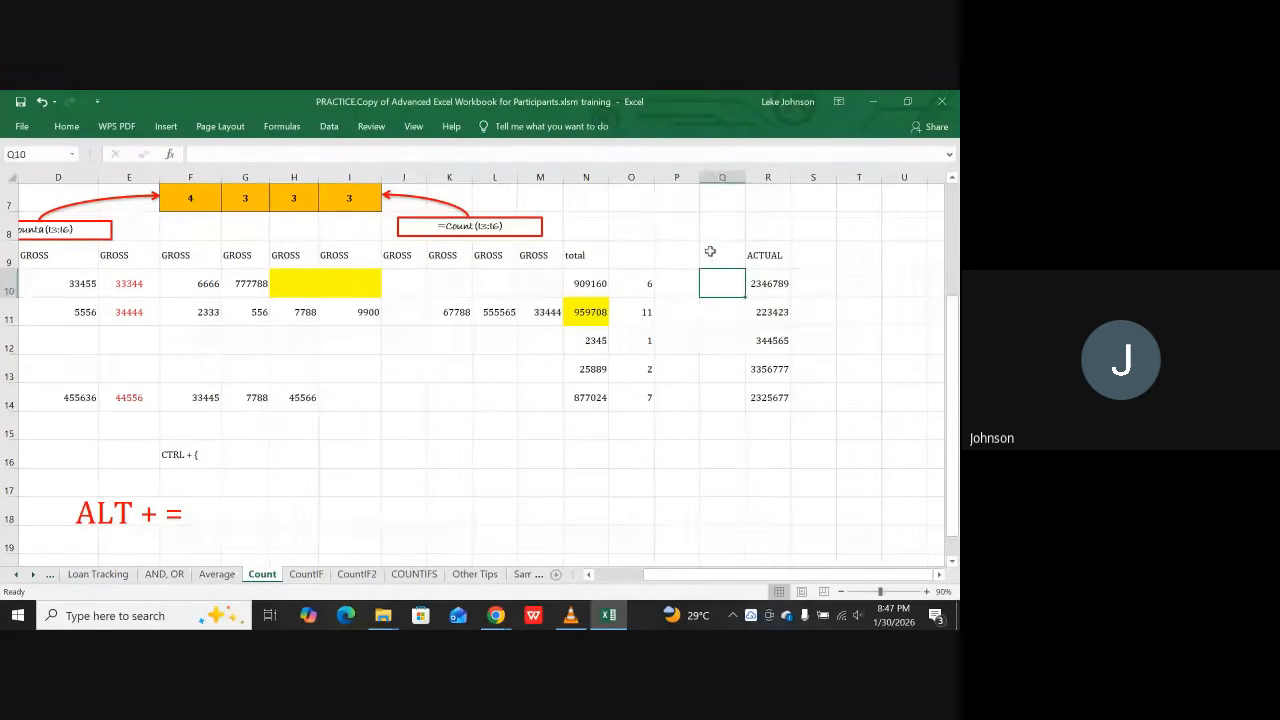
left_click(720, 254)
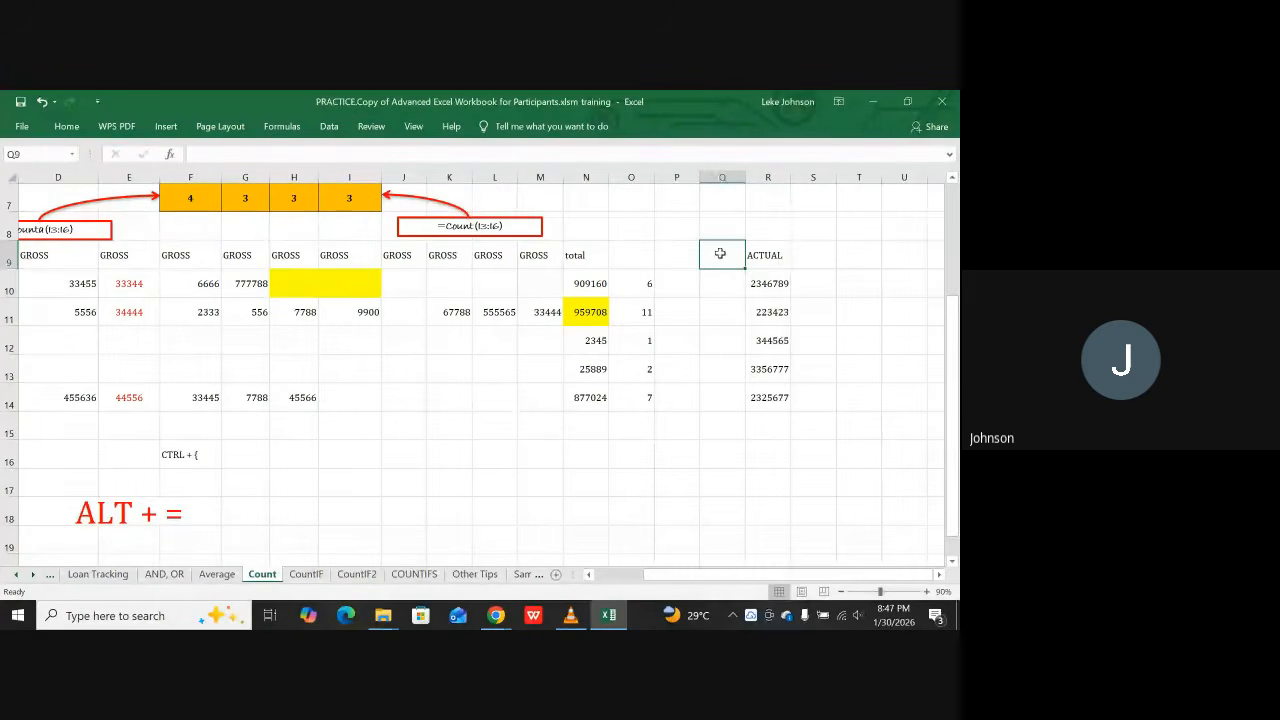
type("Re")
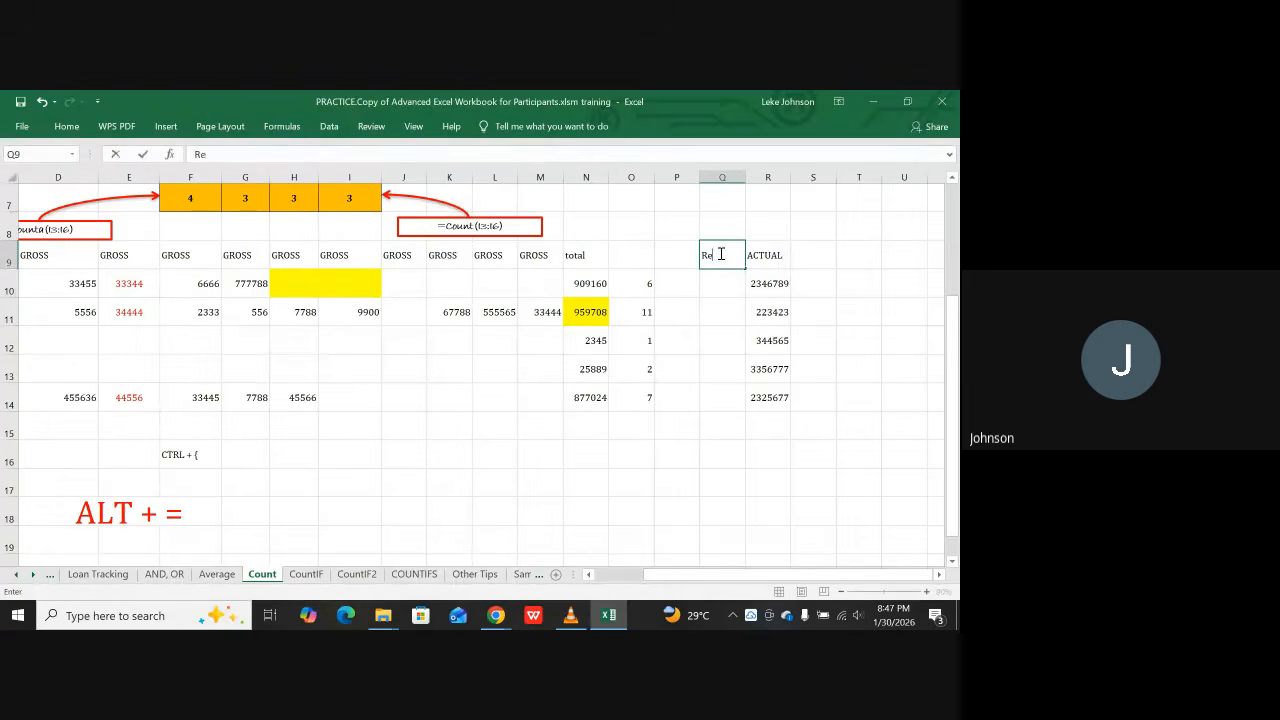
type("l")
key("BackSpace")
key("BackSpace")
key("BackSpace")
type("Consolidated")
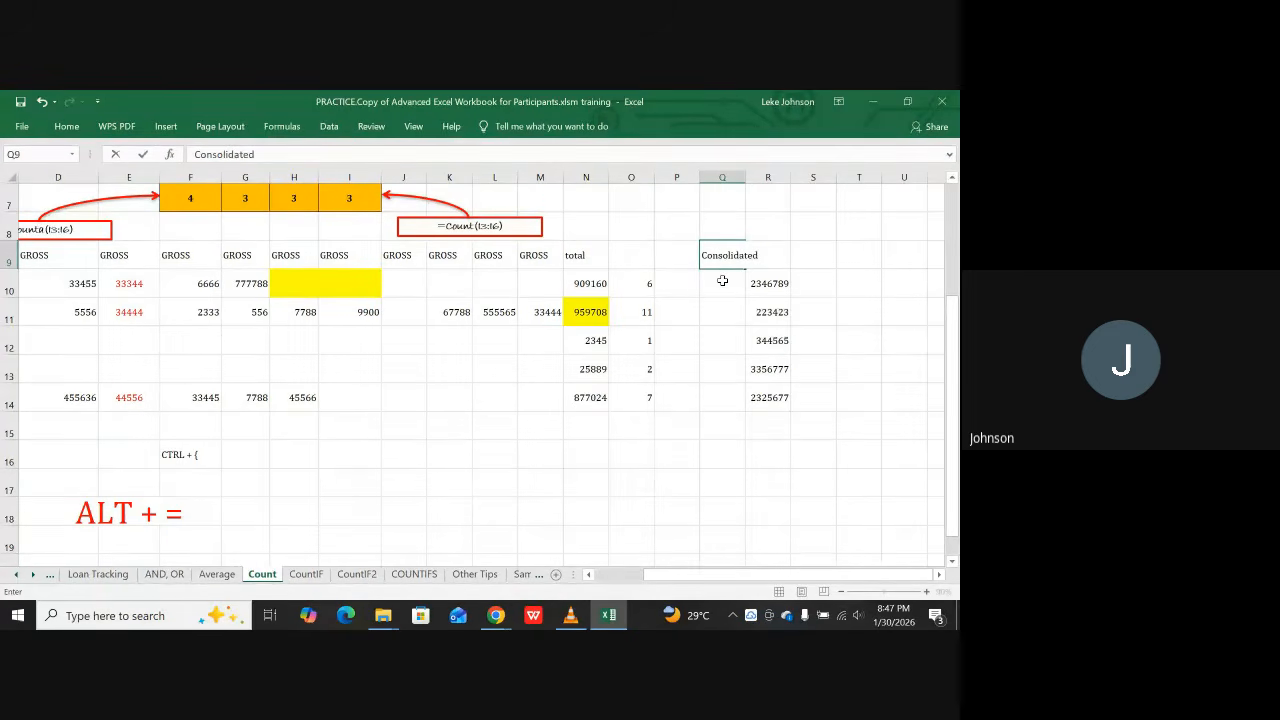
type(" Rent Relief")
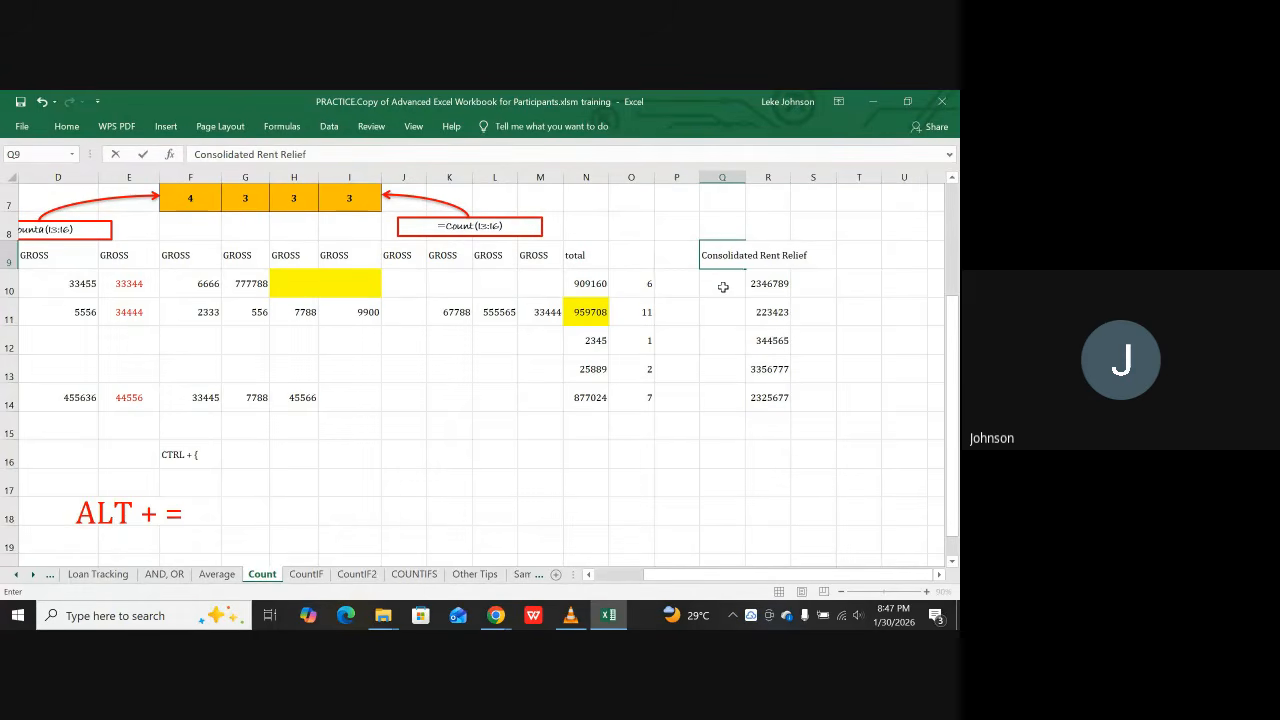
key("Return")
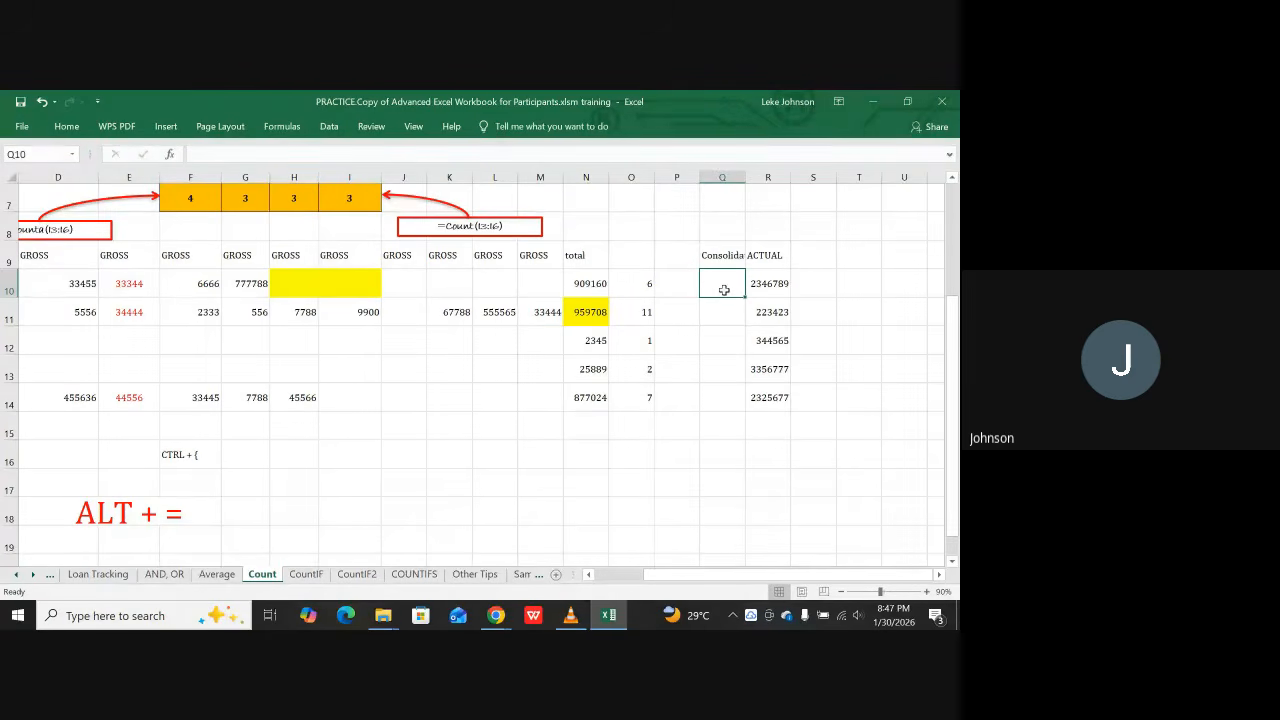
double_click(745, 177)
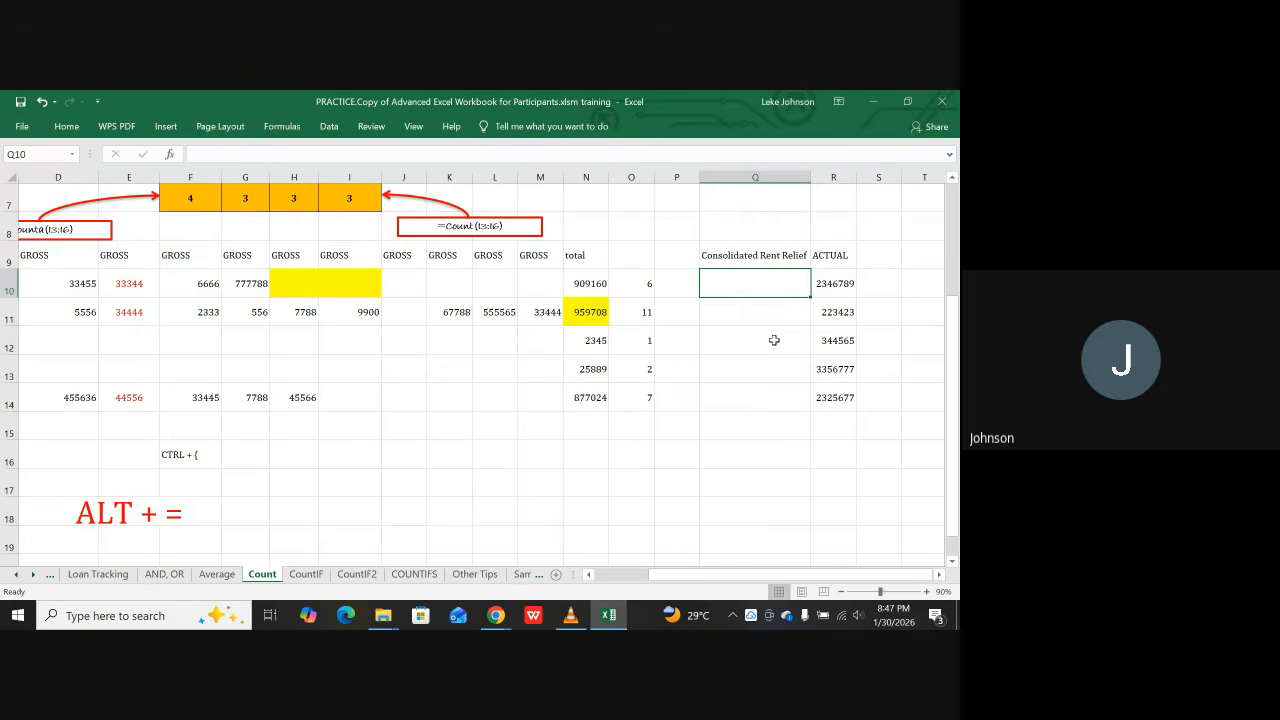
Step: Try an IF formula in Q10 returning 500000 when 20%*R10 exceeds 500000, and 20%*R10 otherwise
type("=if")
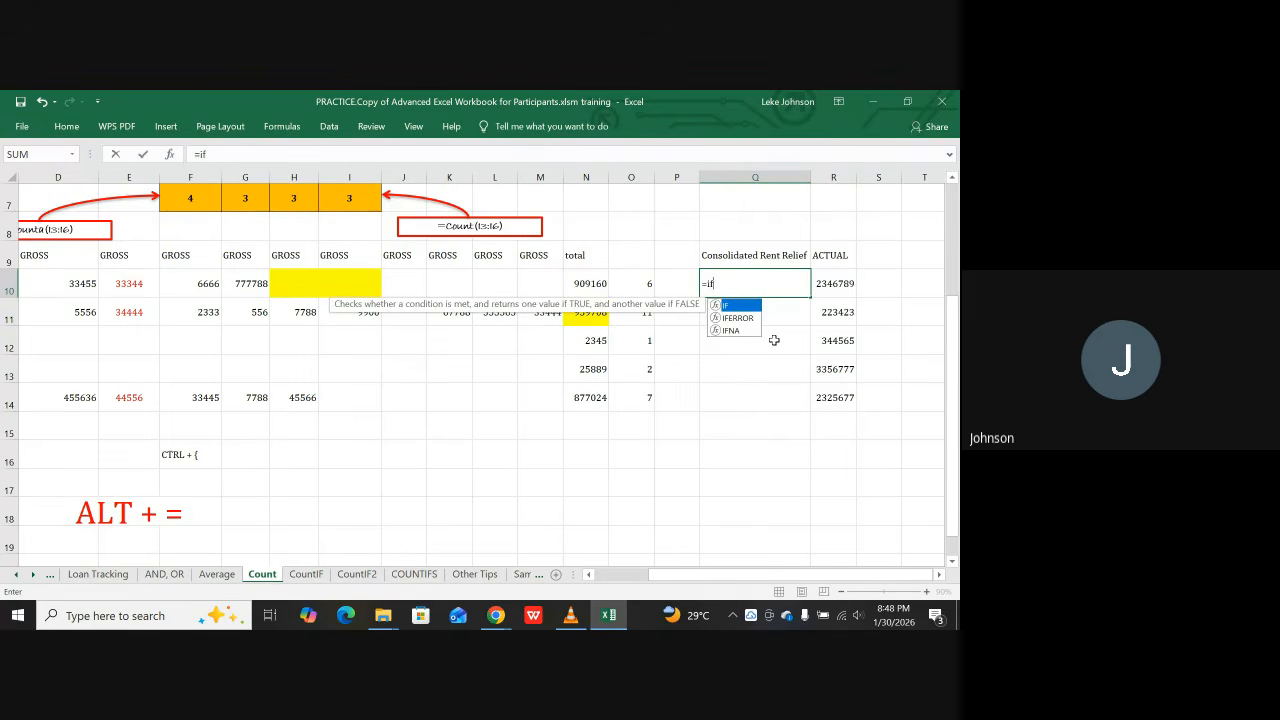
type("(")
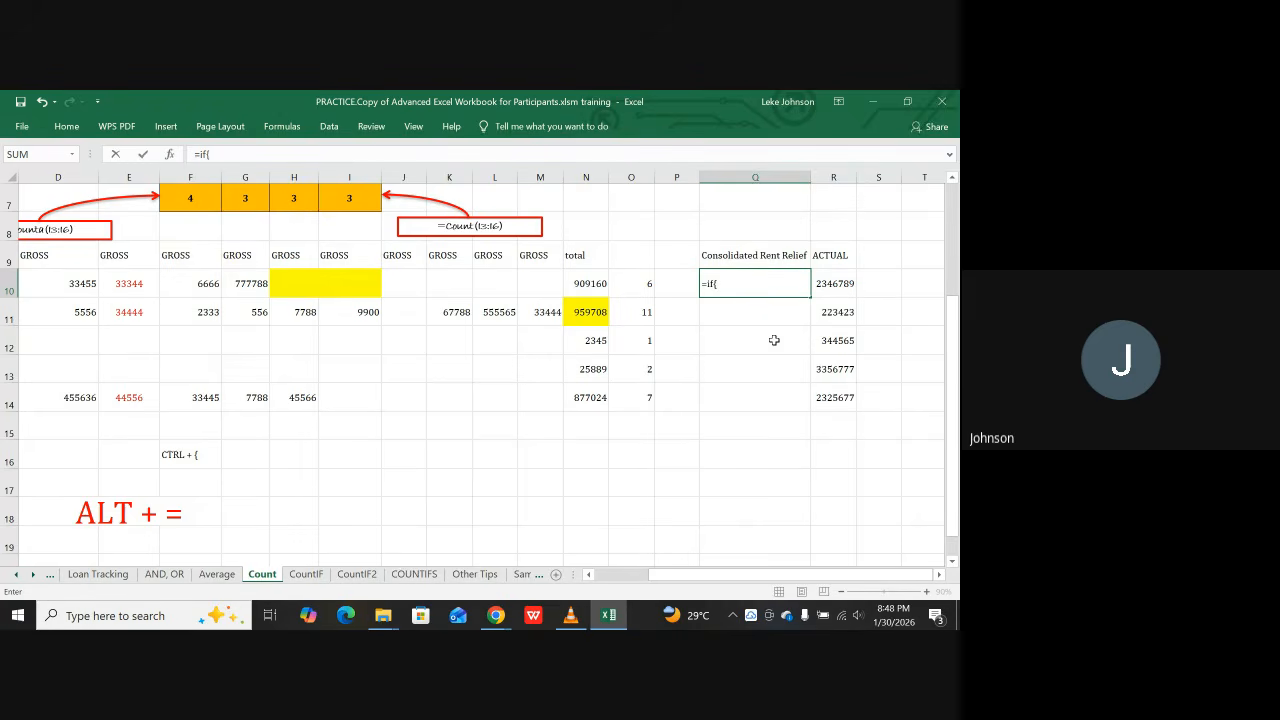
type("20%*")
left_click(837, 286)
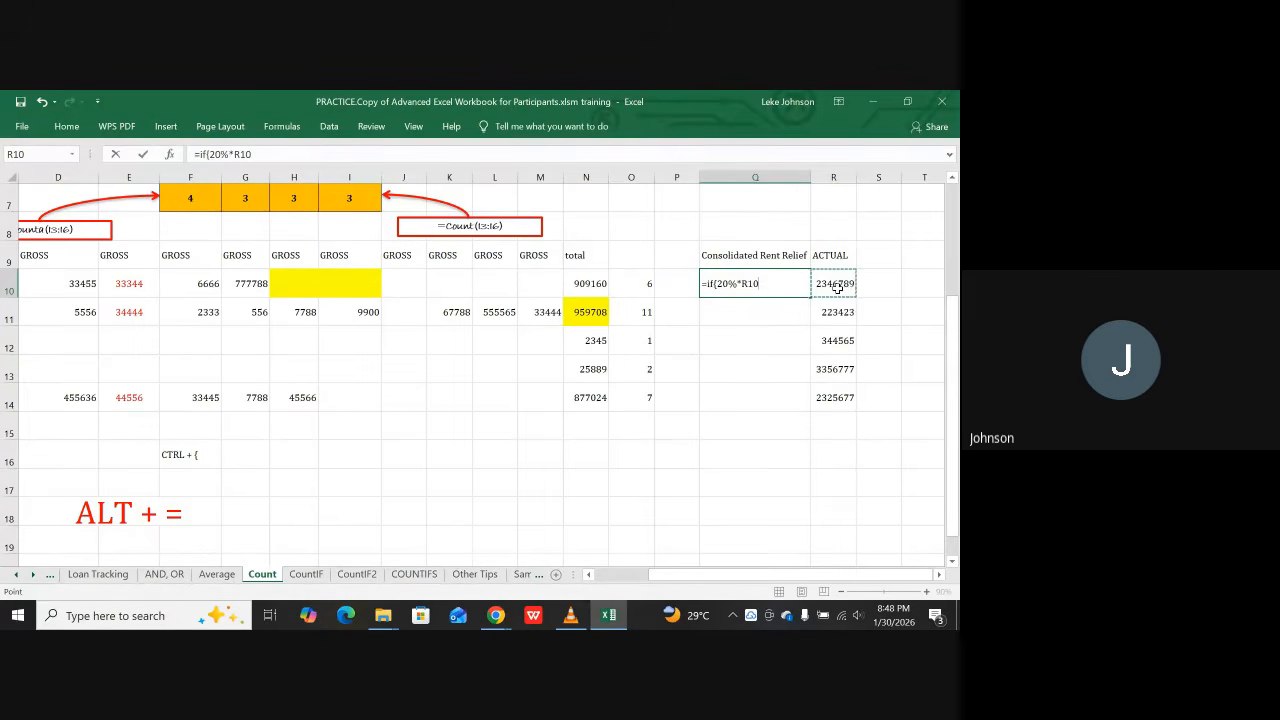
type(">500000")
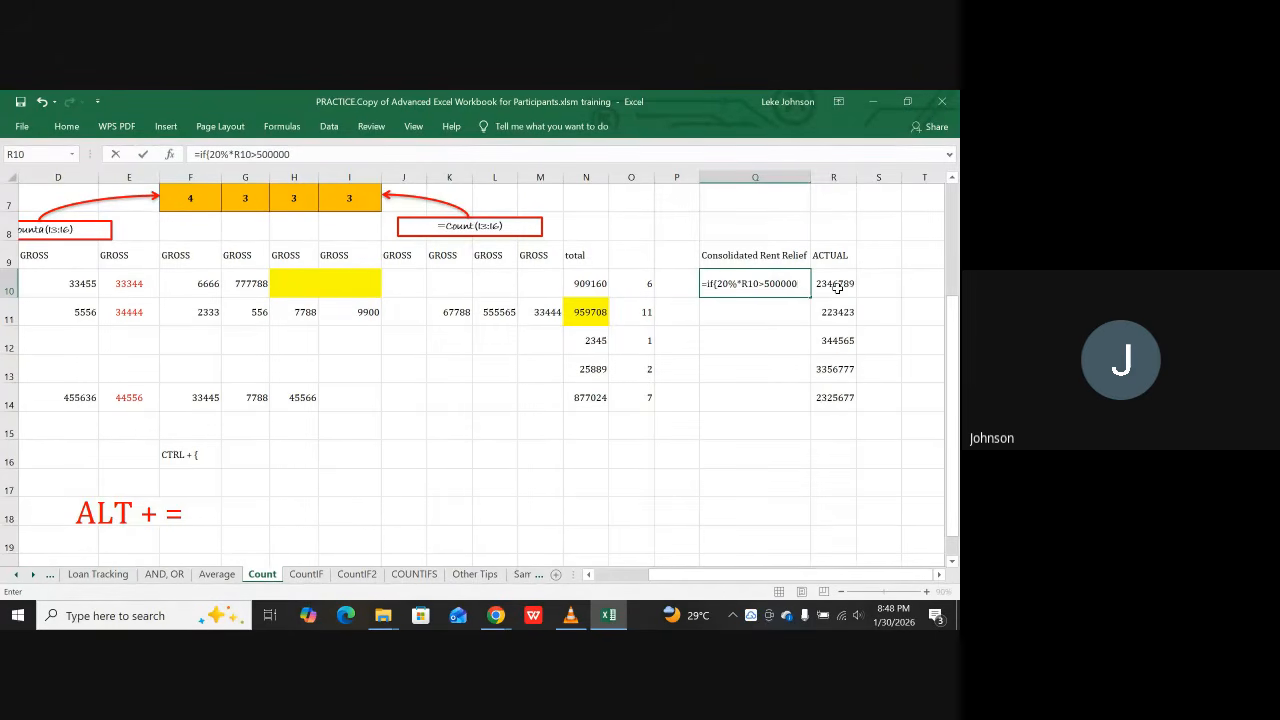
type(",")
type("500000,")
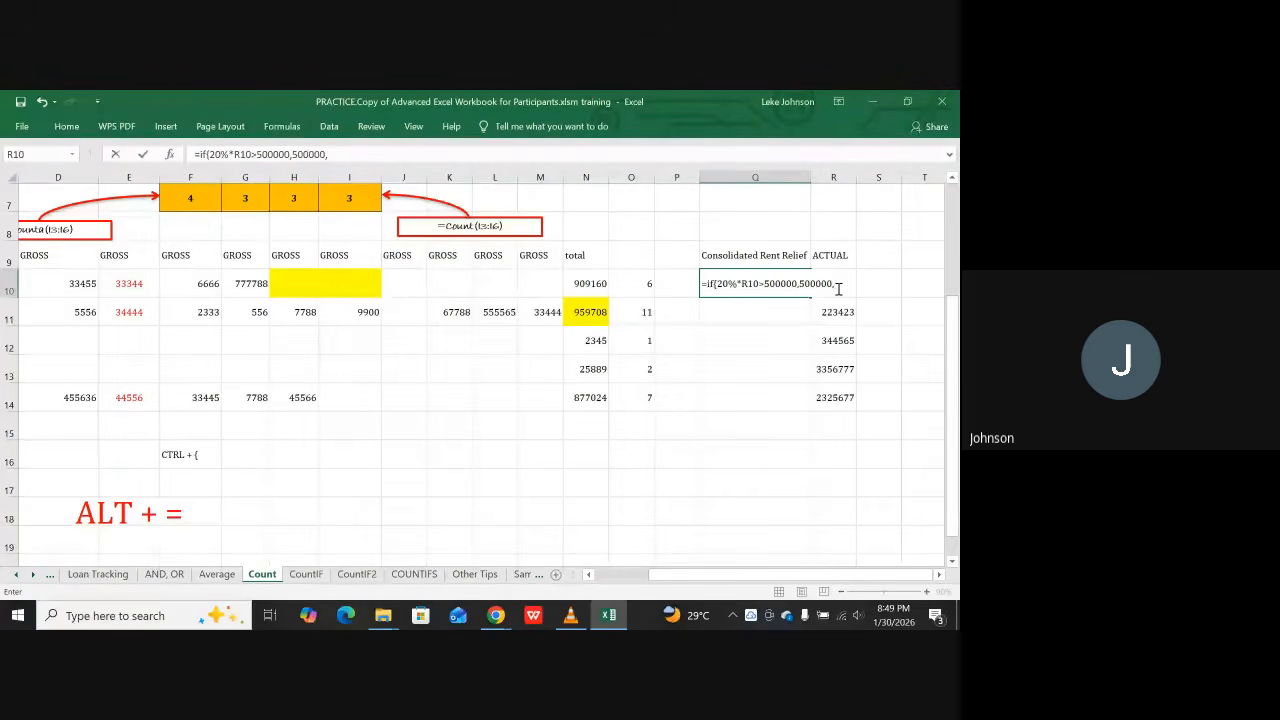
type("20%")
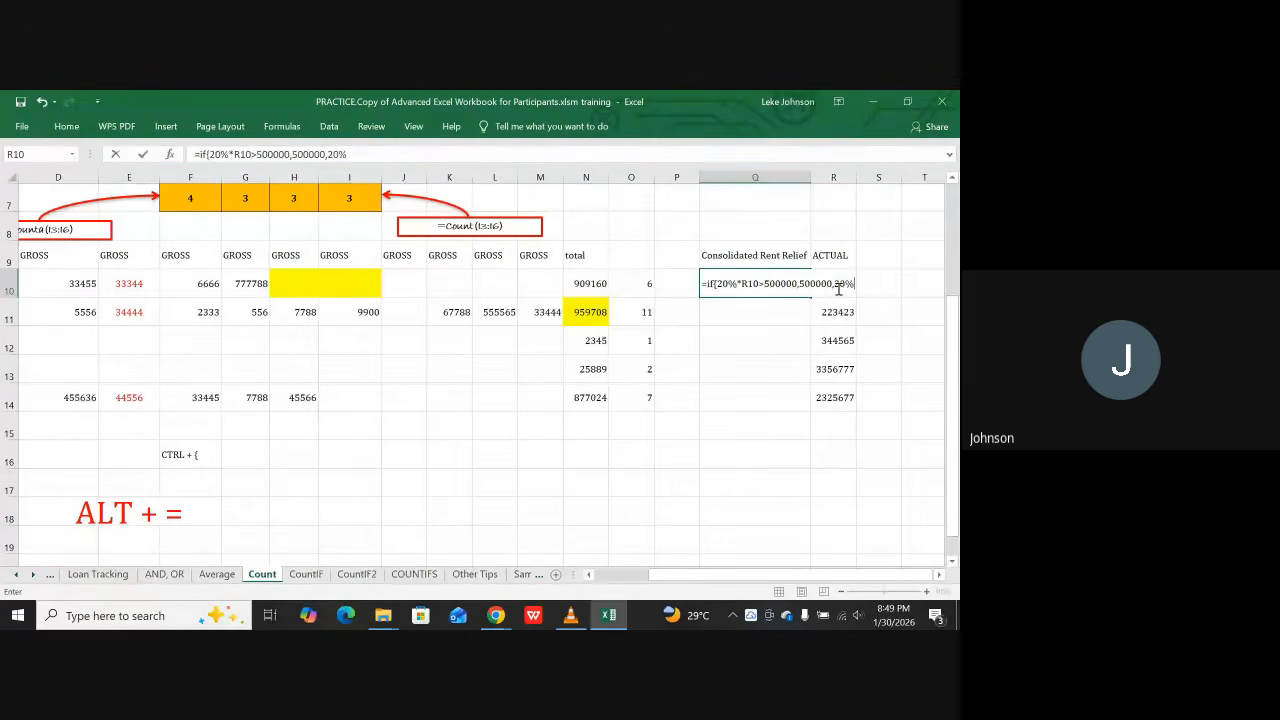
type("*r10")
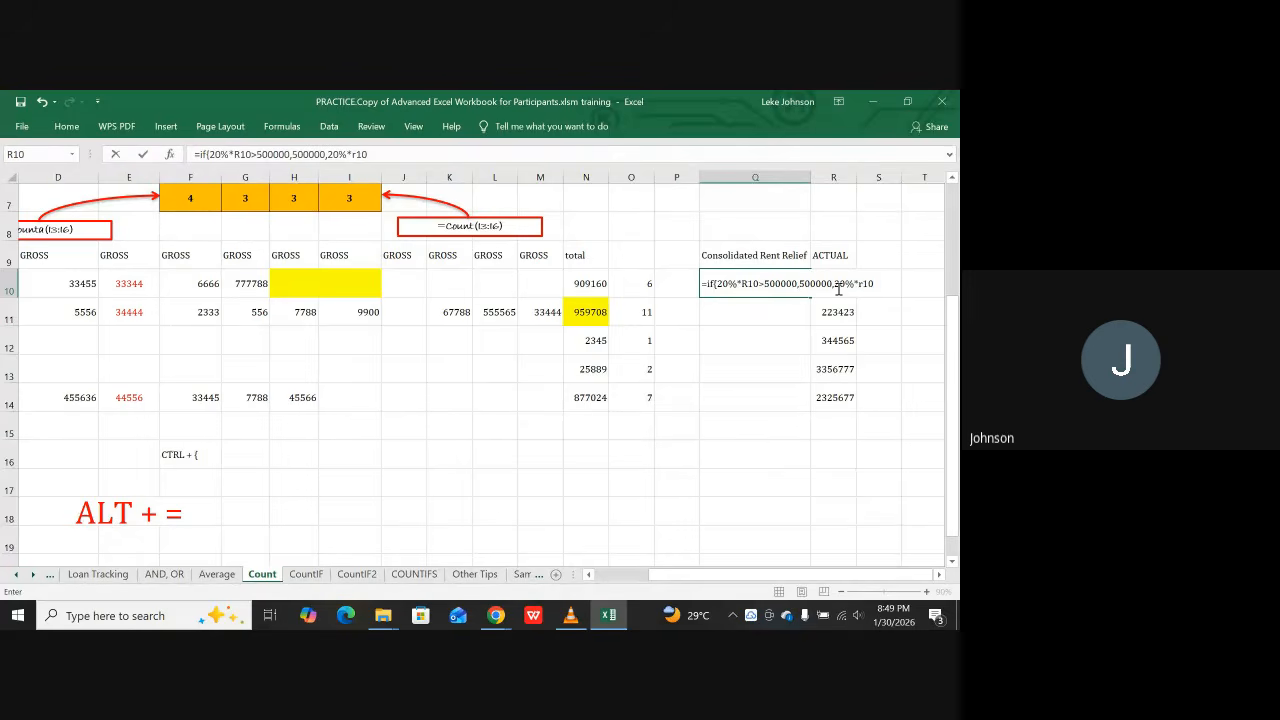
type(")")
key("Return")
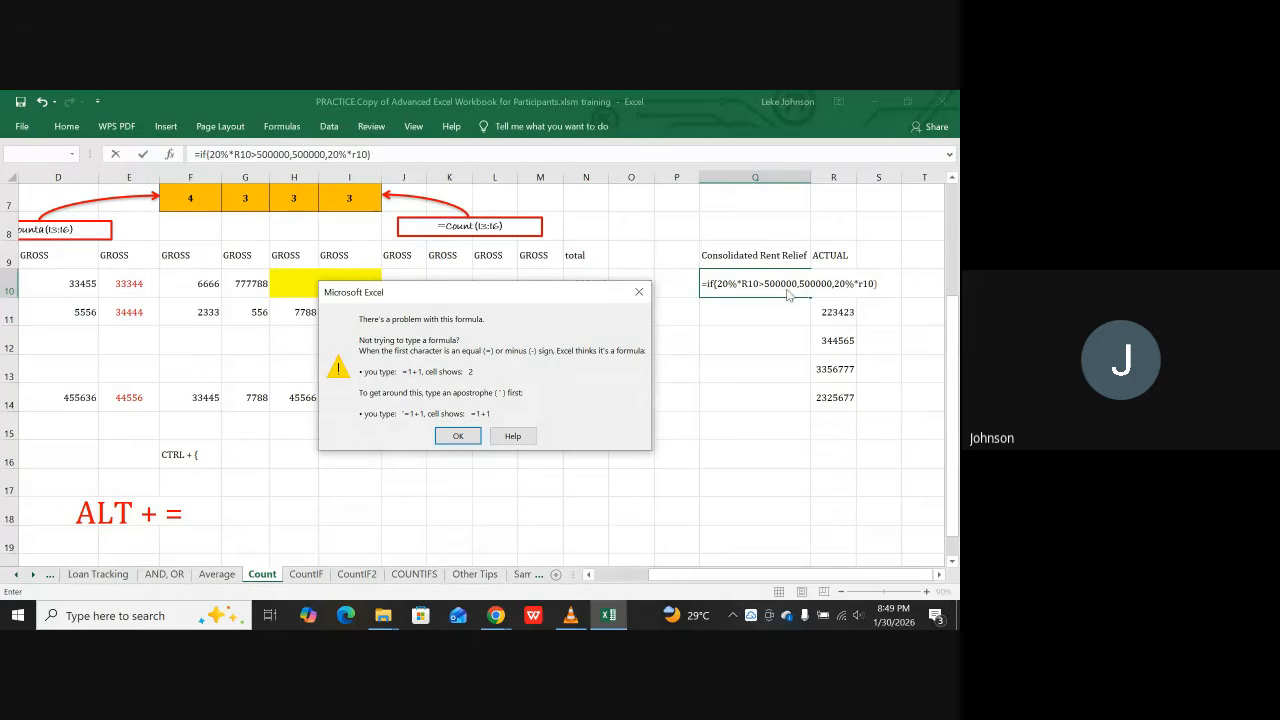
left_click(639, 293)
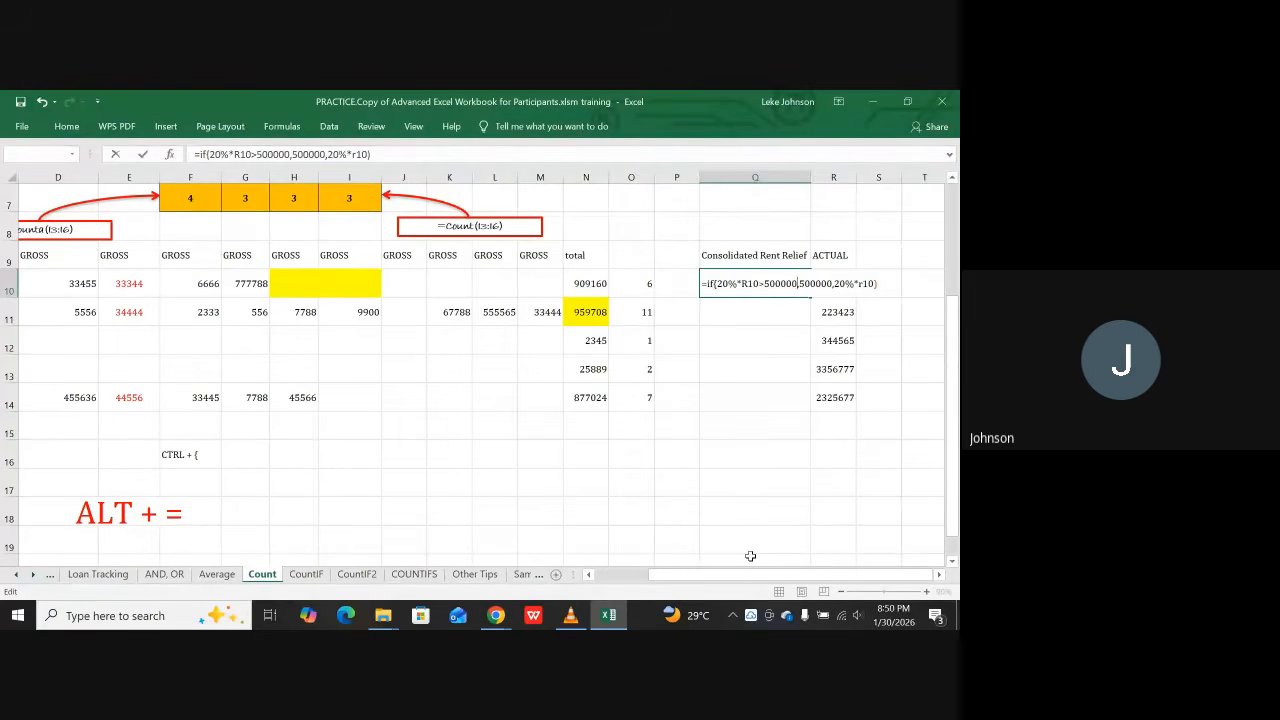
Step: Try the Q10 formula again with a closing bracket added after the >500000 condition
type(")")
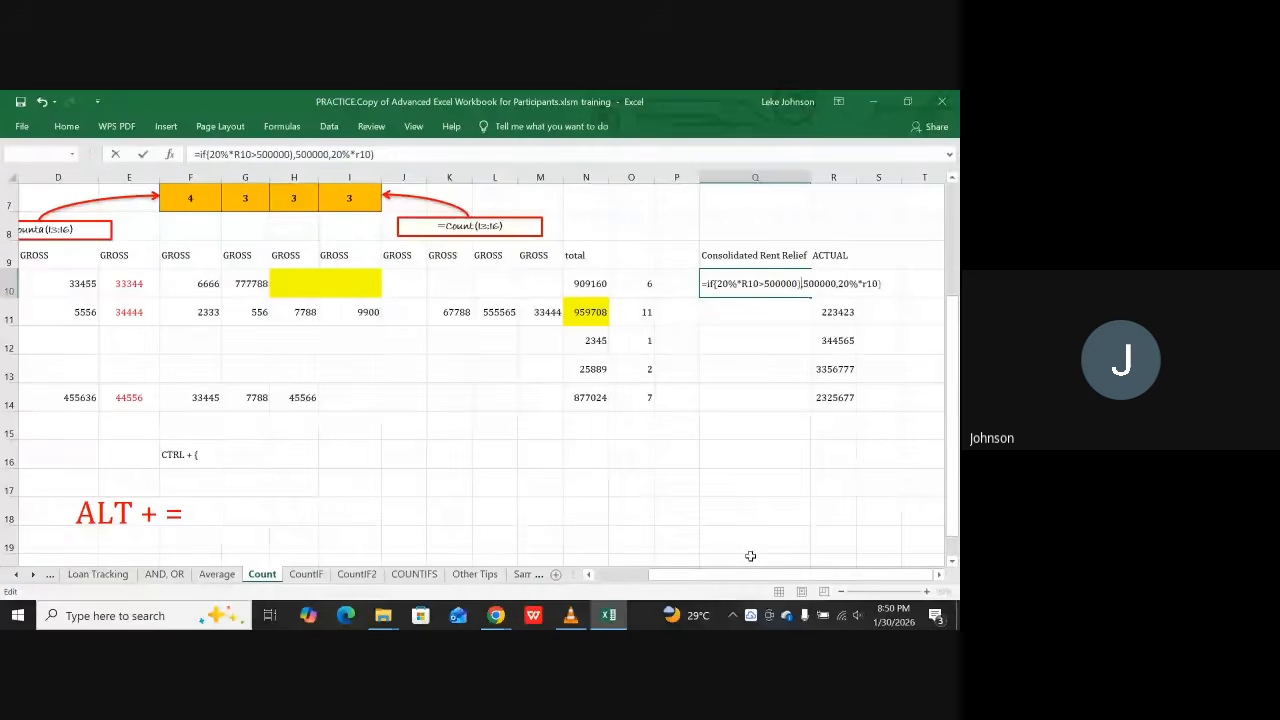
key("Right")
key("Right")
key("Right")
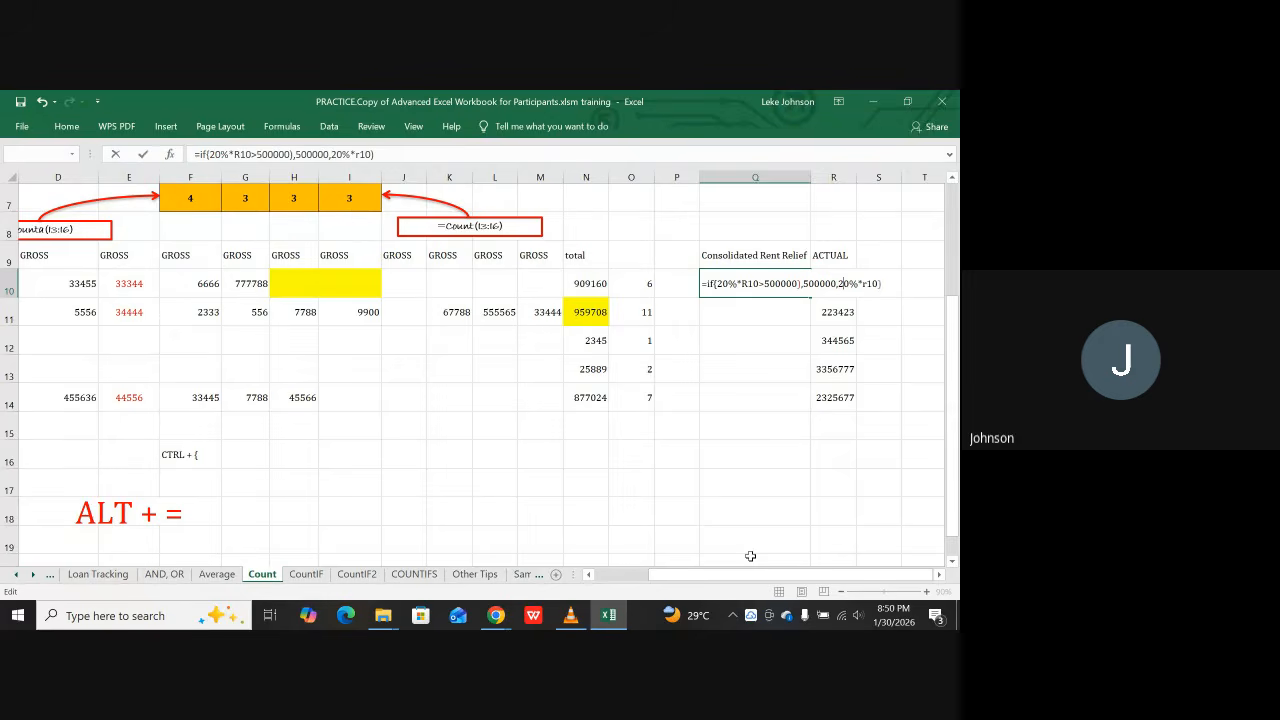
key("Right")
key("Return")
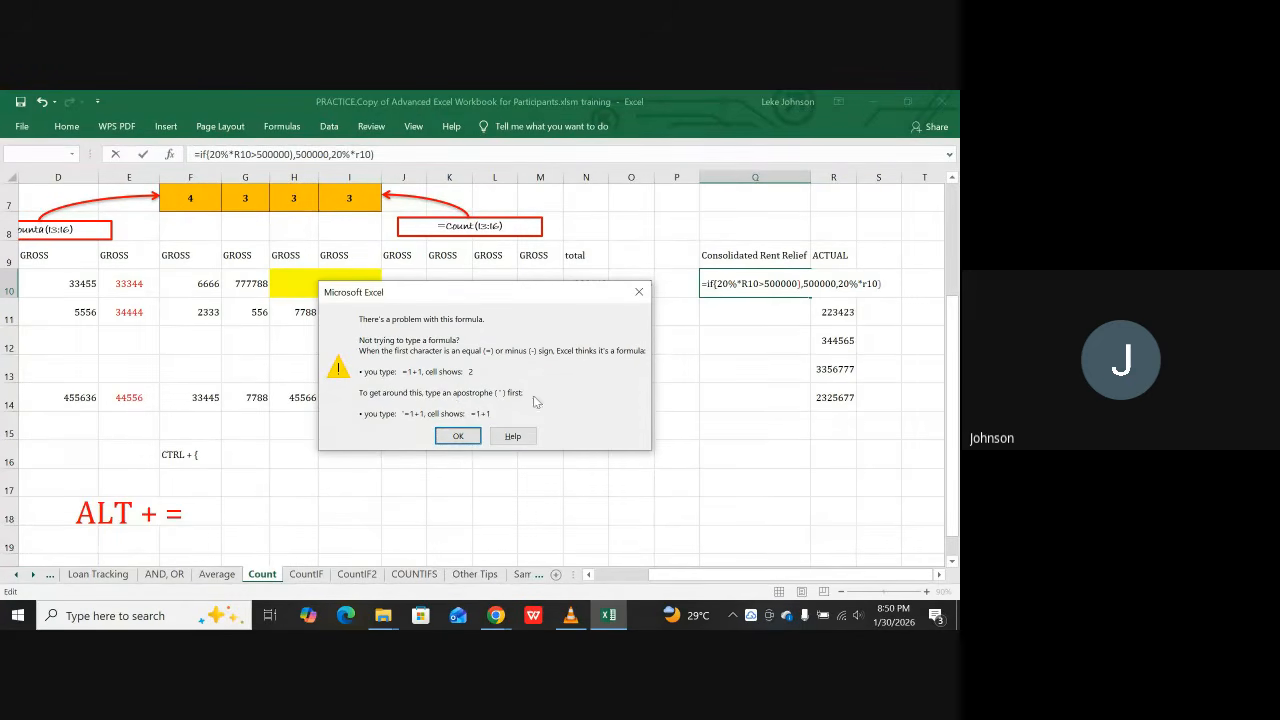
left_click(456, 437)
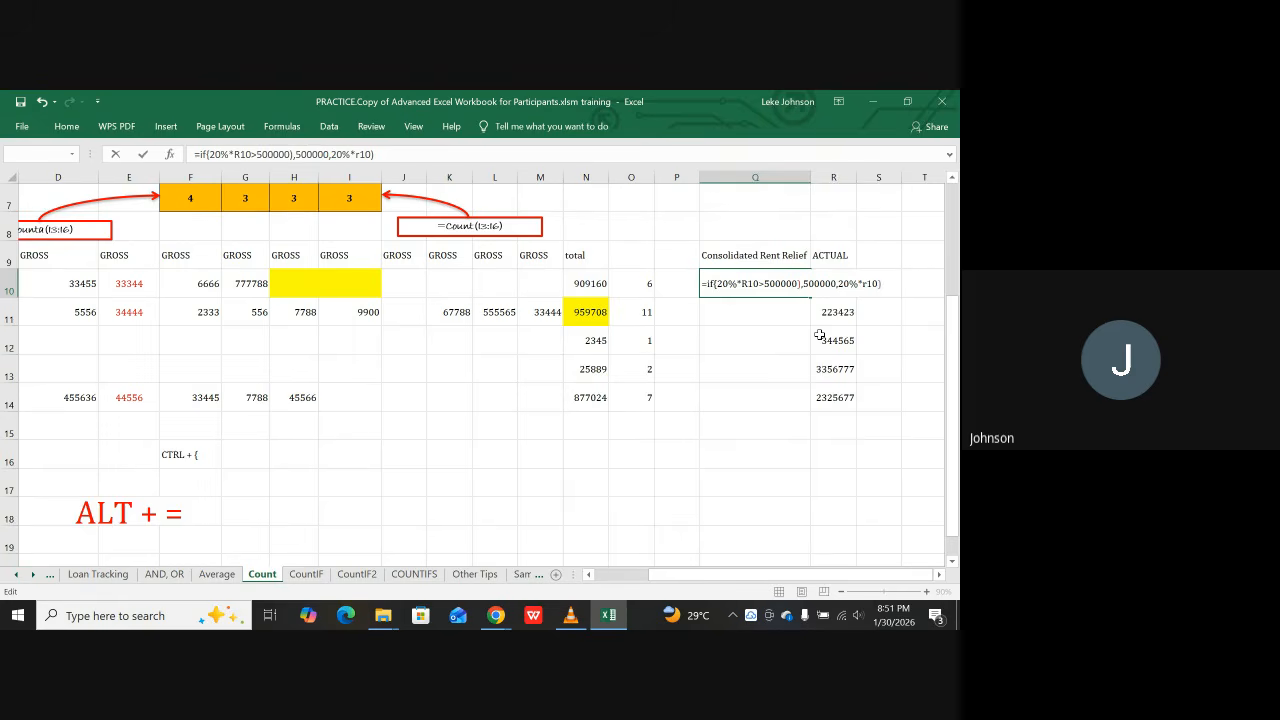
Step: Try the Q10 formula with a plus sign and another closing bracket added at its end
type(")")
type("+")
key("Return")
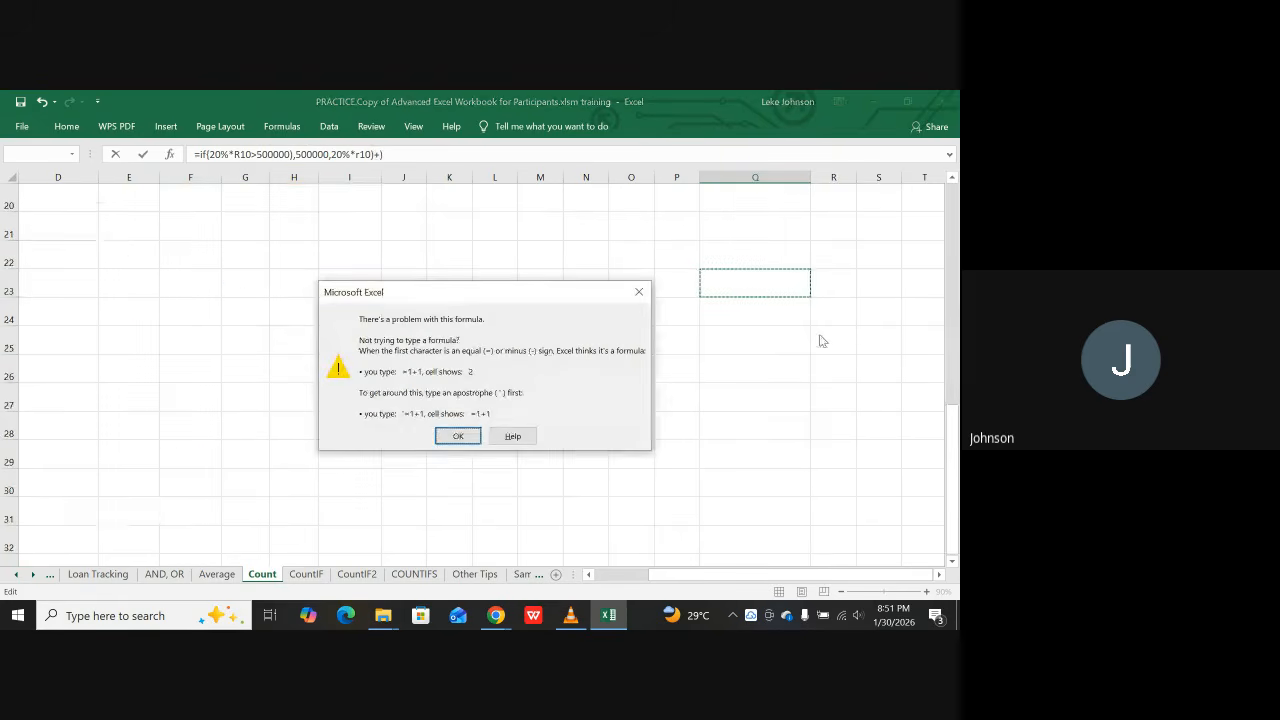
left_click(639, 290)
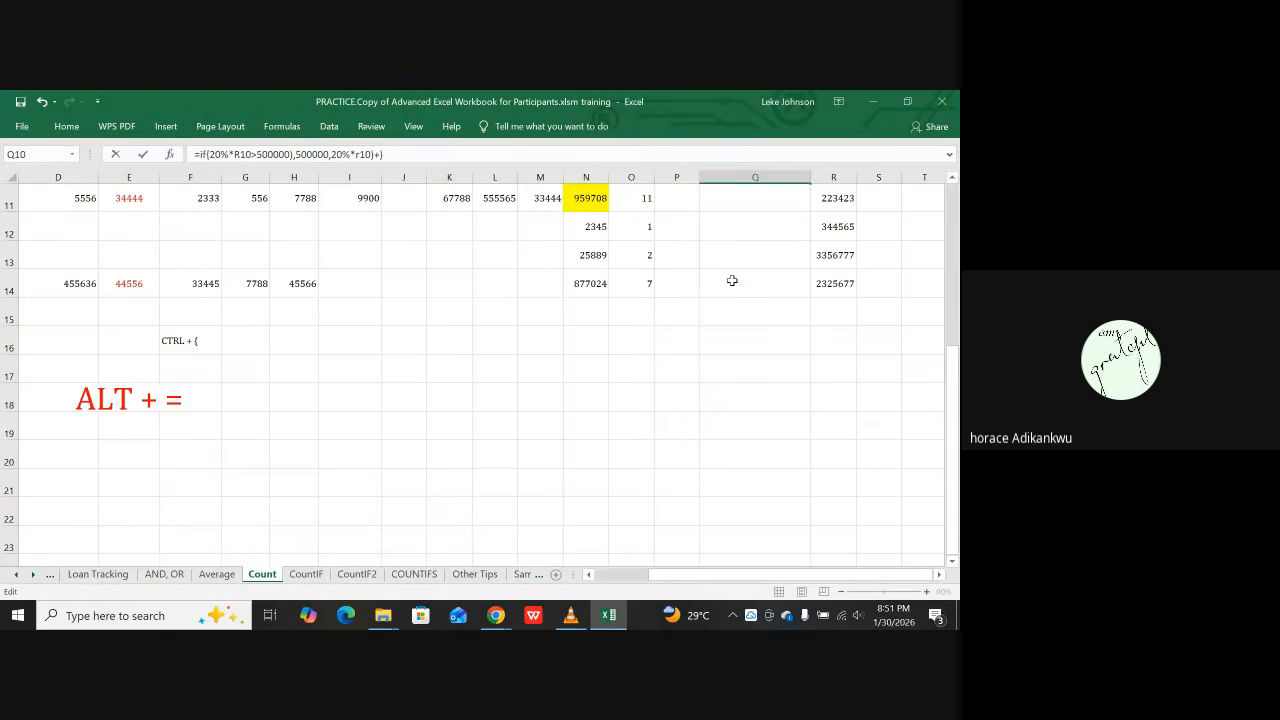
Step: Try the Q10 formula with the IF function name replaced by a reference to Q11
scroll(780, 272, "up", 1)
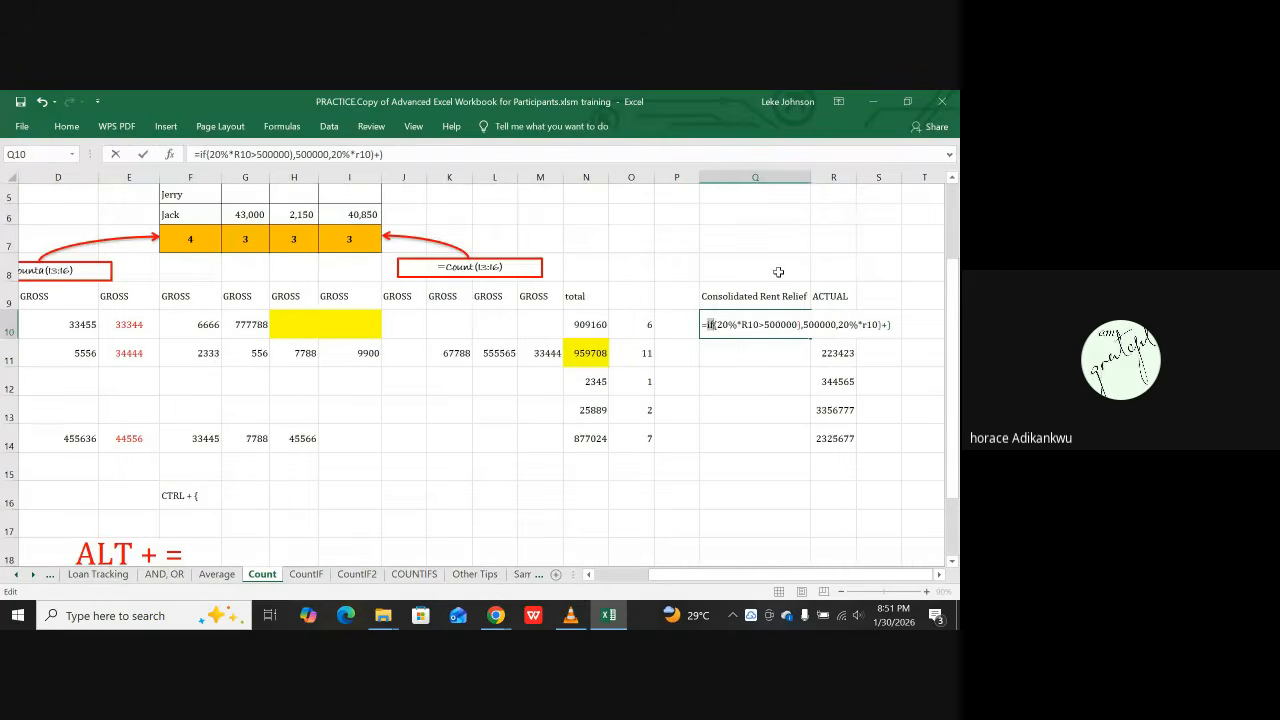
left_click(738, 358)
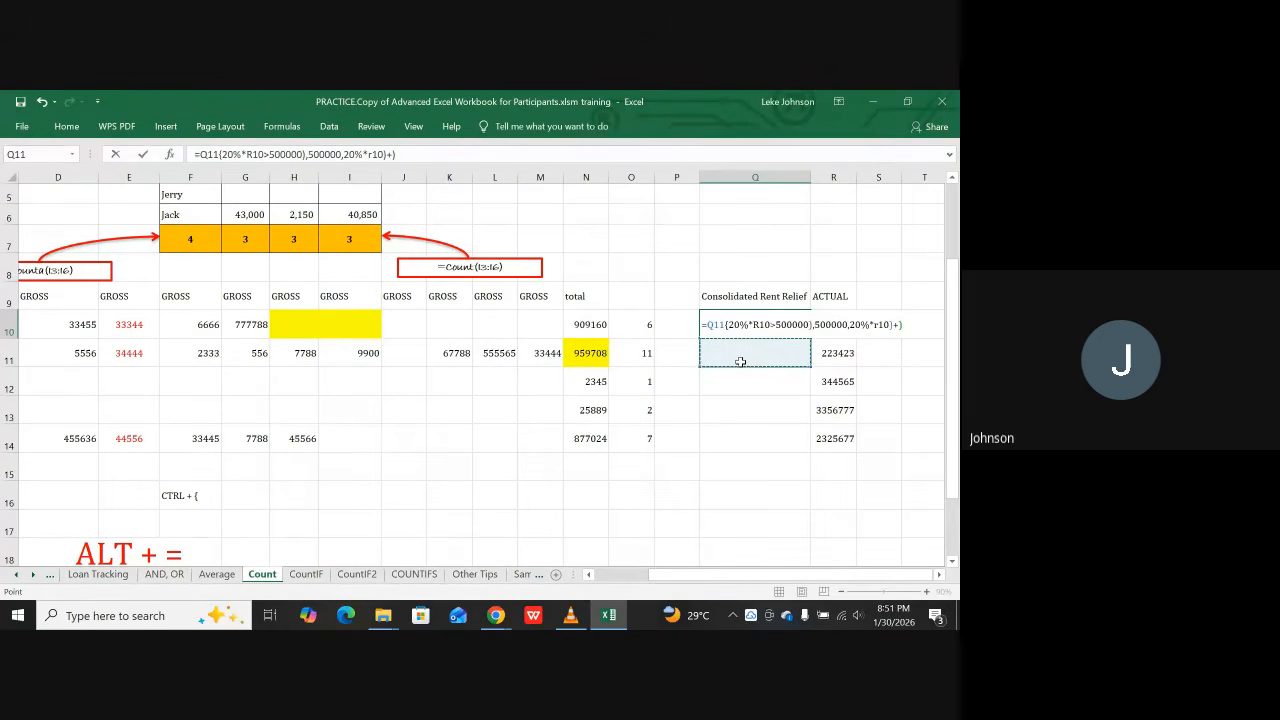
key("Return")
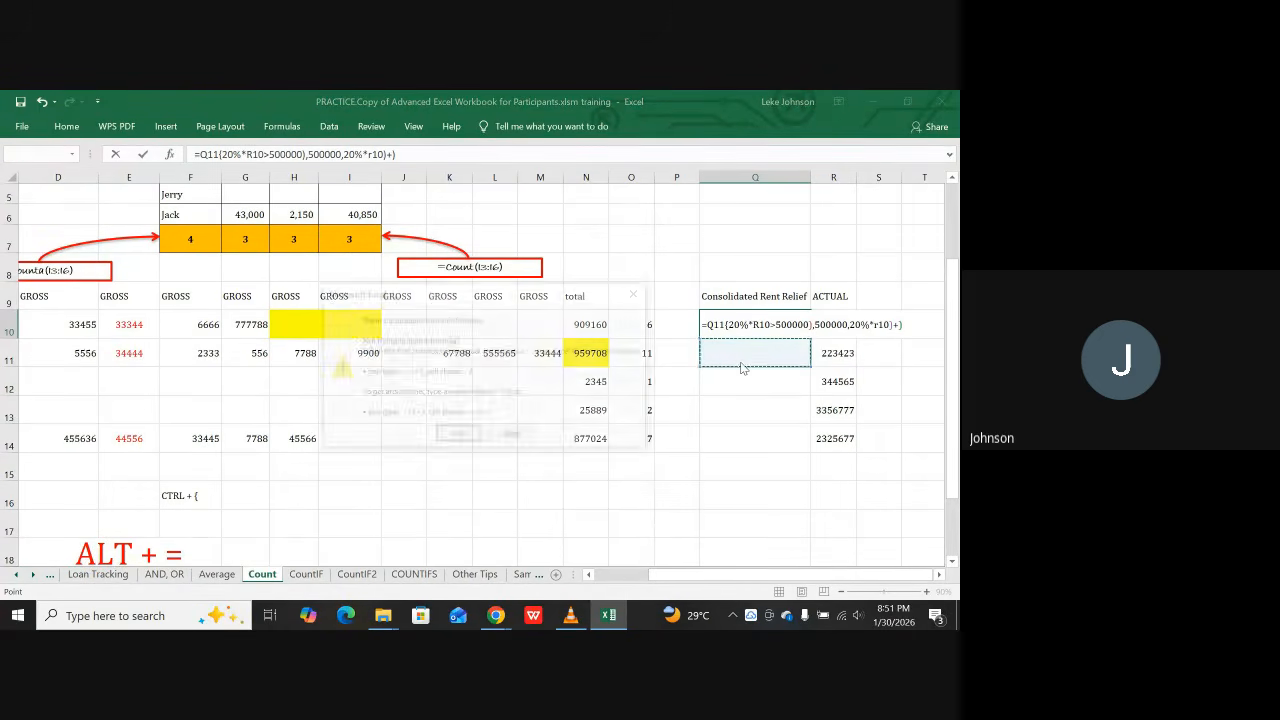
key("Return")
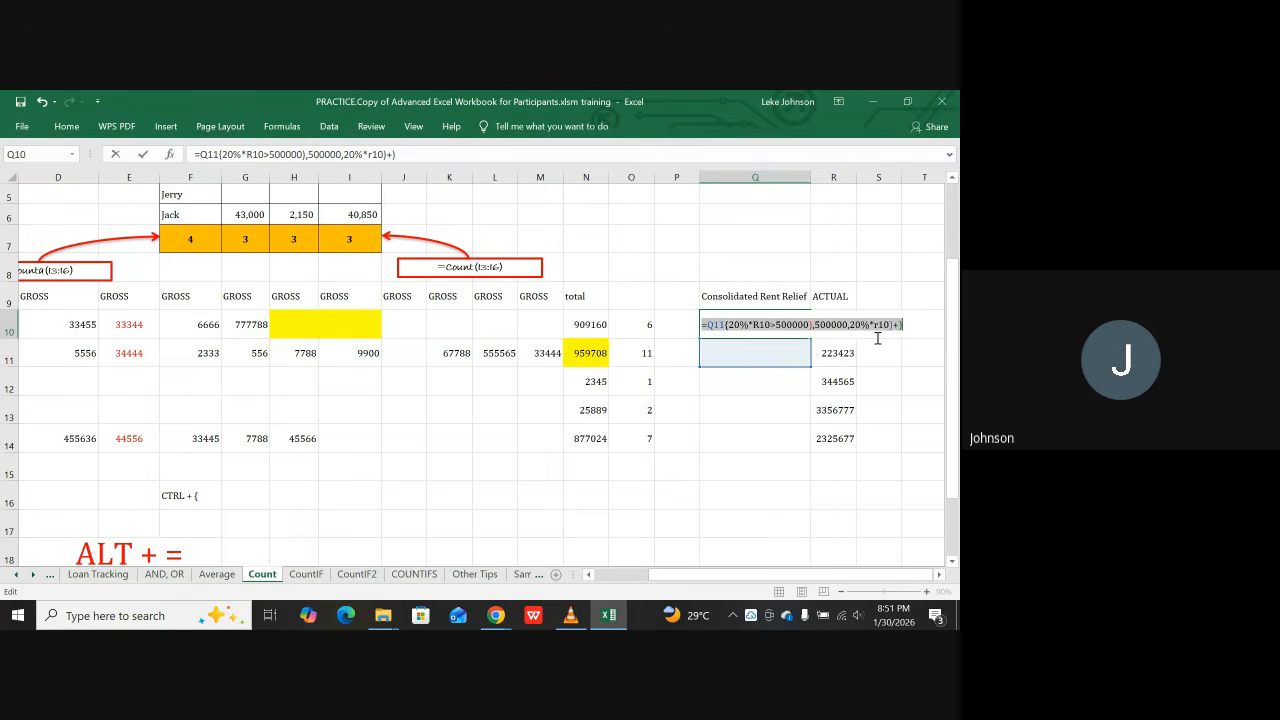
key("Return")
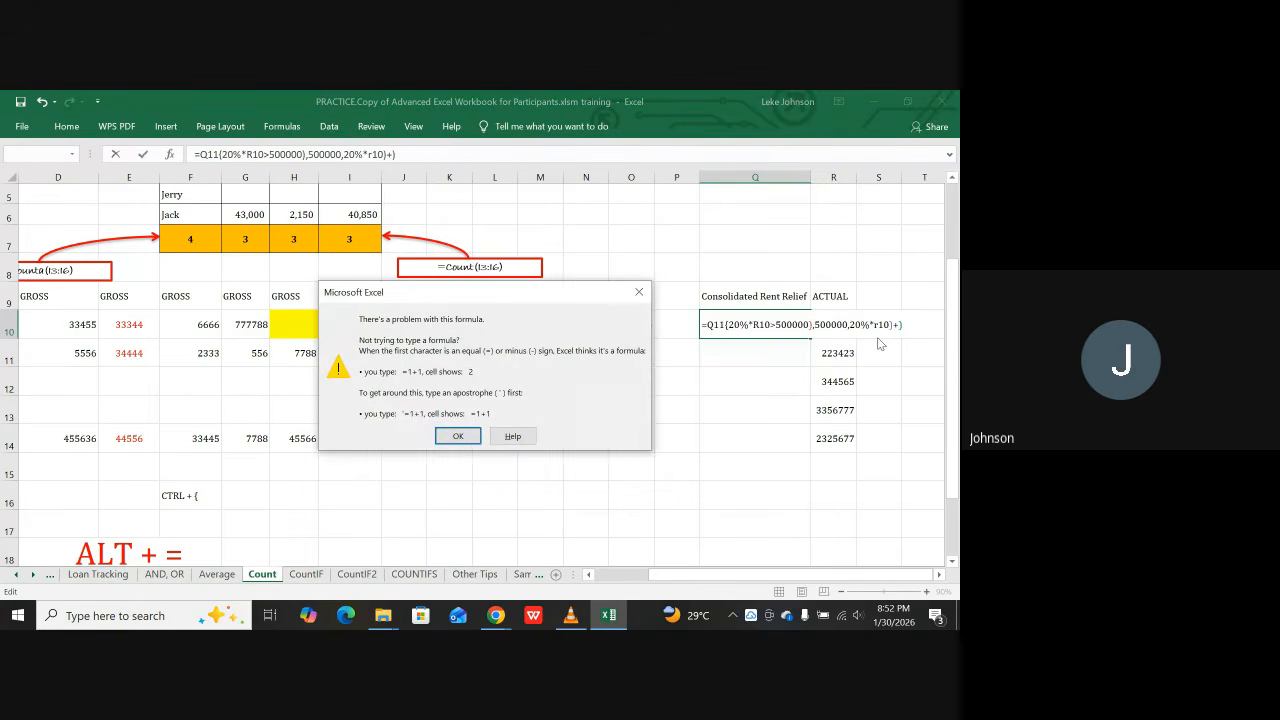
left_click(478, 439)
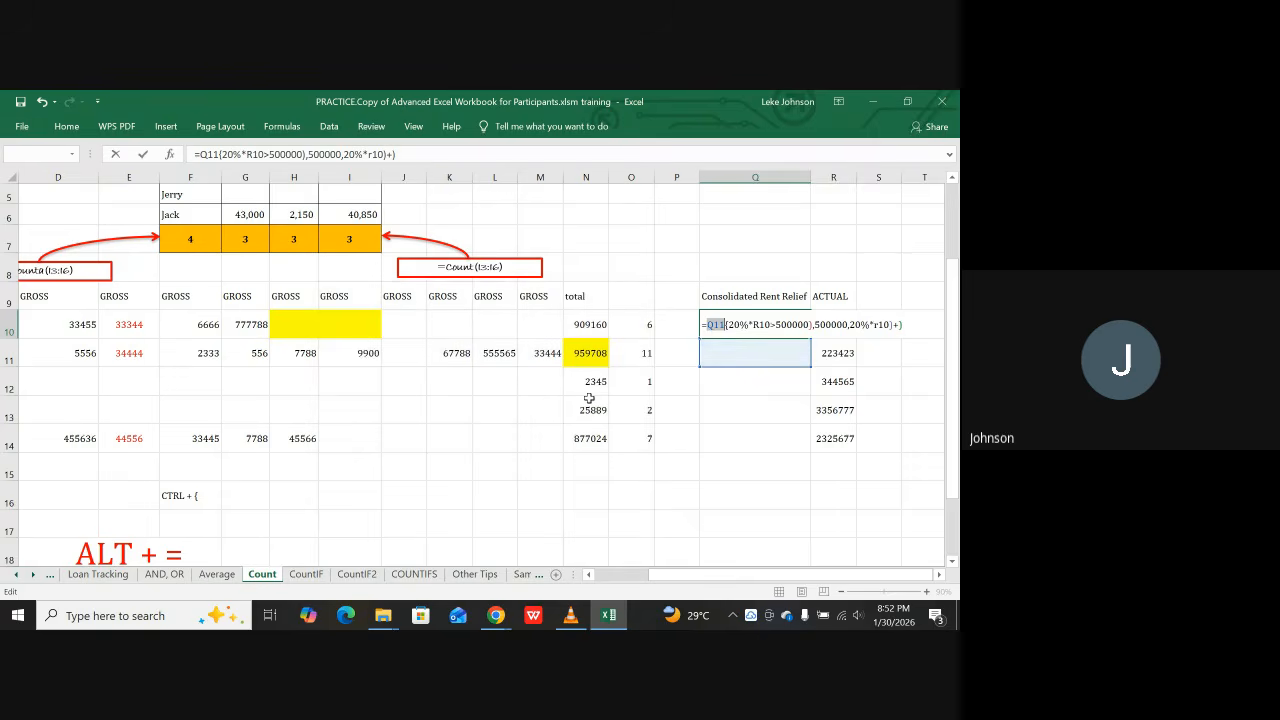
Step: Clear the entire rent relief formula from Q10, including the equals sign
key("Delete")
key("Delete")
key("Delete")
key("Delete")
key("Delete")
key("Delete")
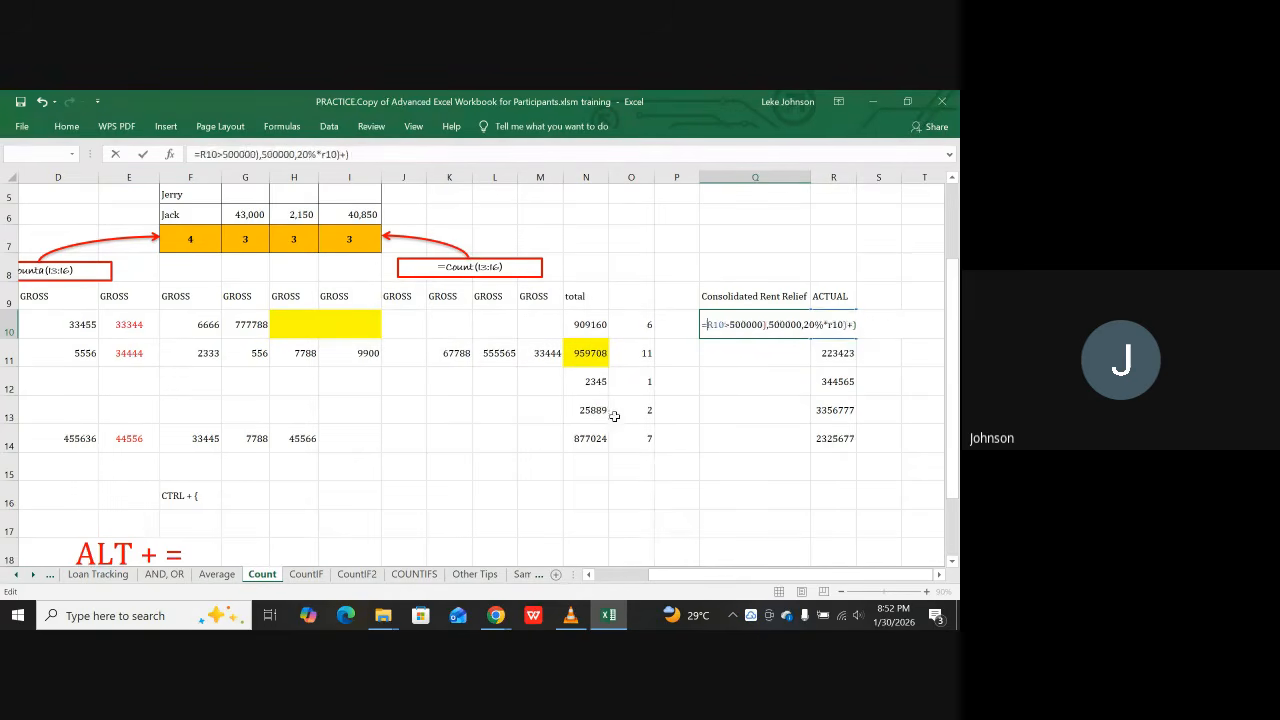
key("Delete")
key("Delete")
key("Delete")
key("Delete")
key("Delete")
key("Delete")
key("Delete")
key("Delete")
key("Delete")
key("Delete")
key("Delete")
key("Delete")
key("Delete")
key("Delete")
key("Delete")
key("Delete")
key("Delete")
key("Delete")
key("Delete")
key("Delete")
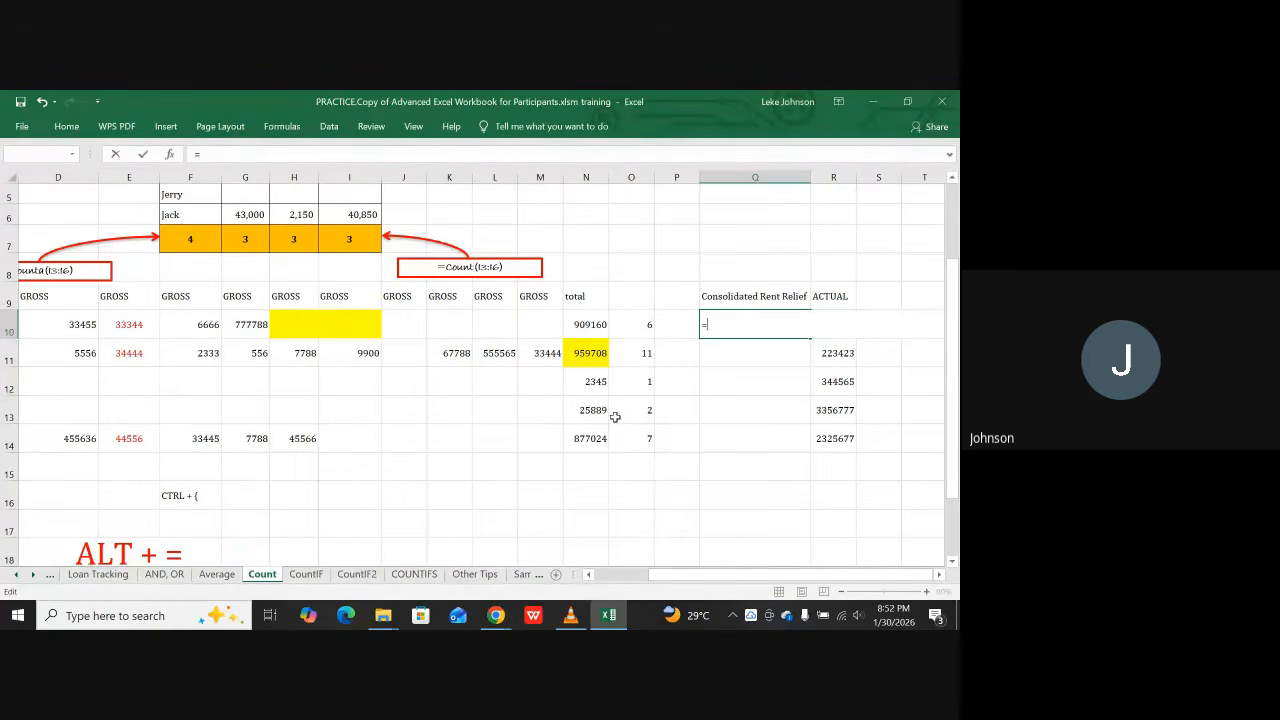
key("BackSpace")
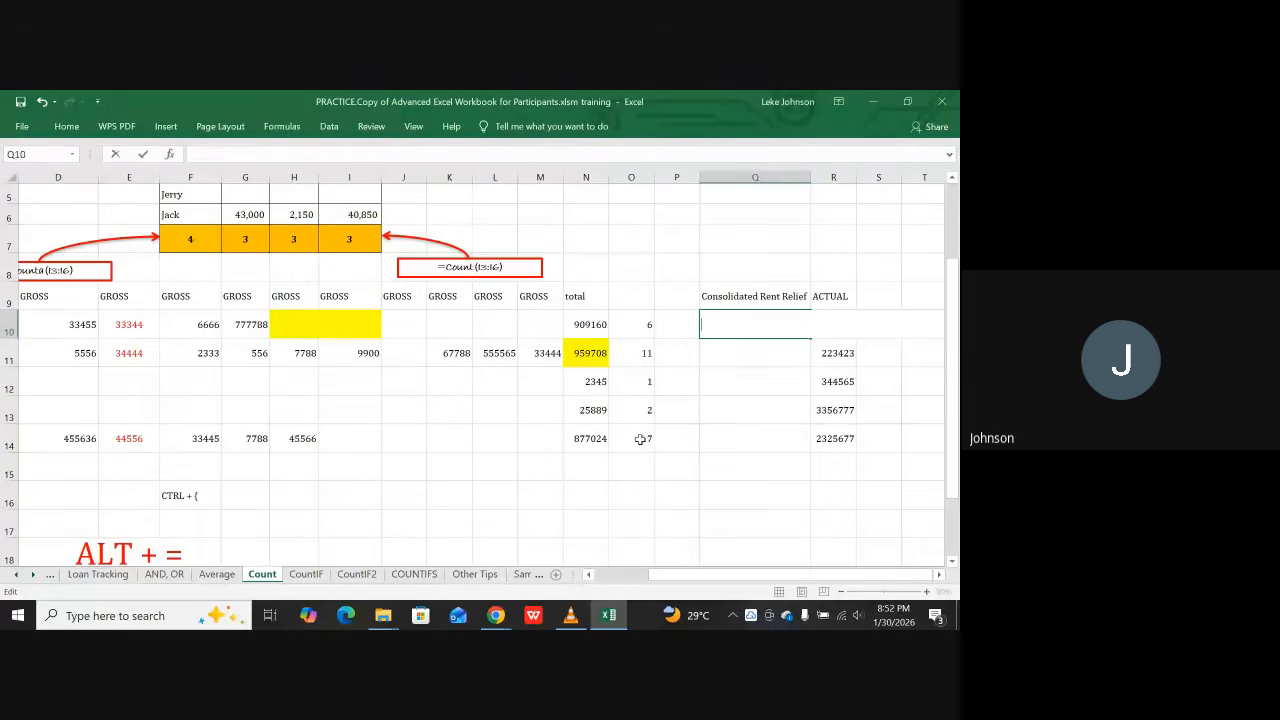
Step: Try the rent relief formula =if(20%*R10>500000),500000,20%*r10) in cell Q10
left_click(727, 405)
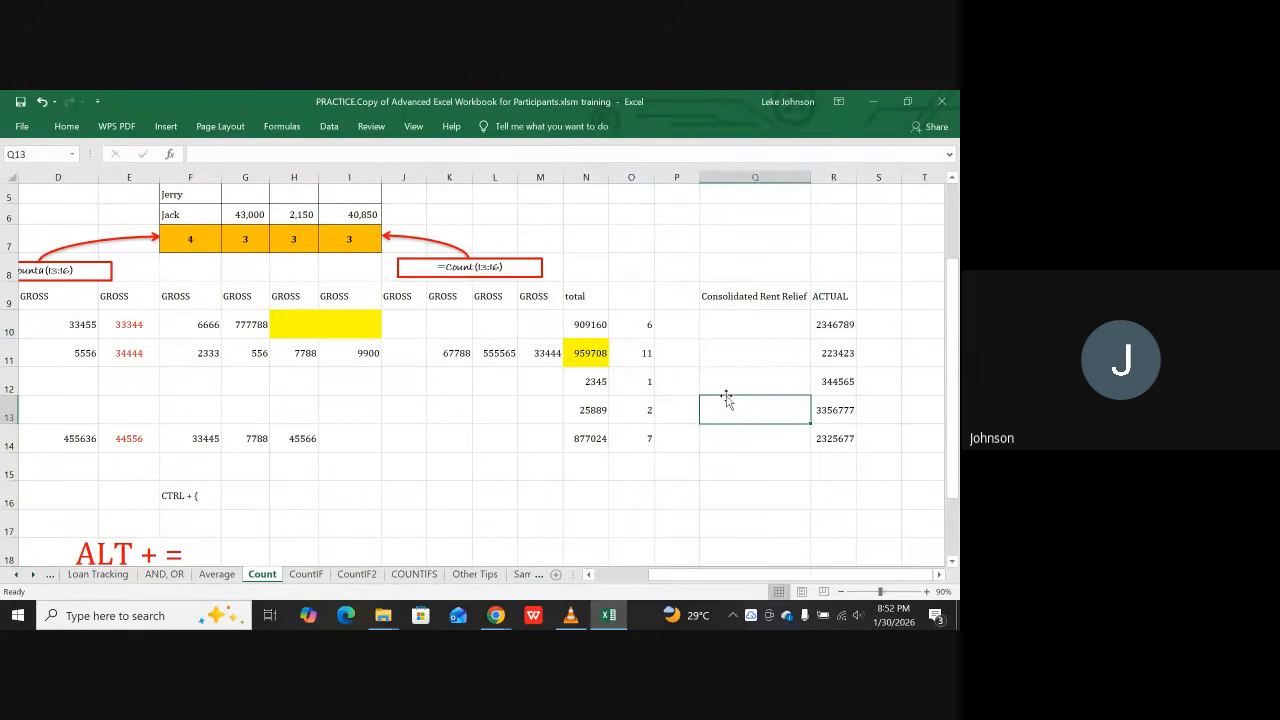
left_click(723, 322)
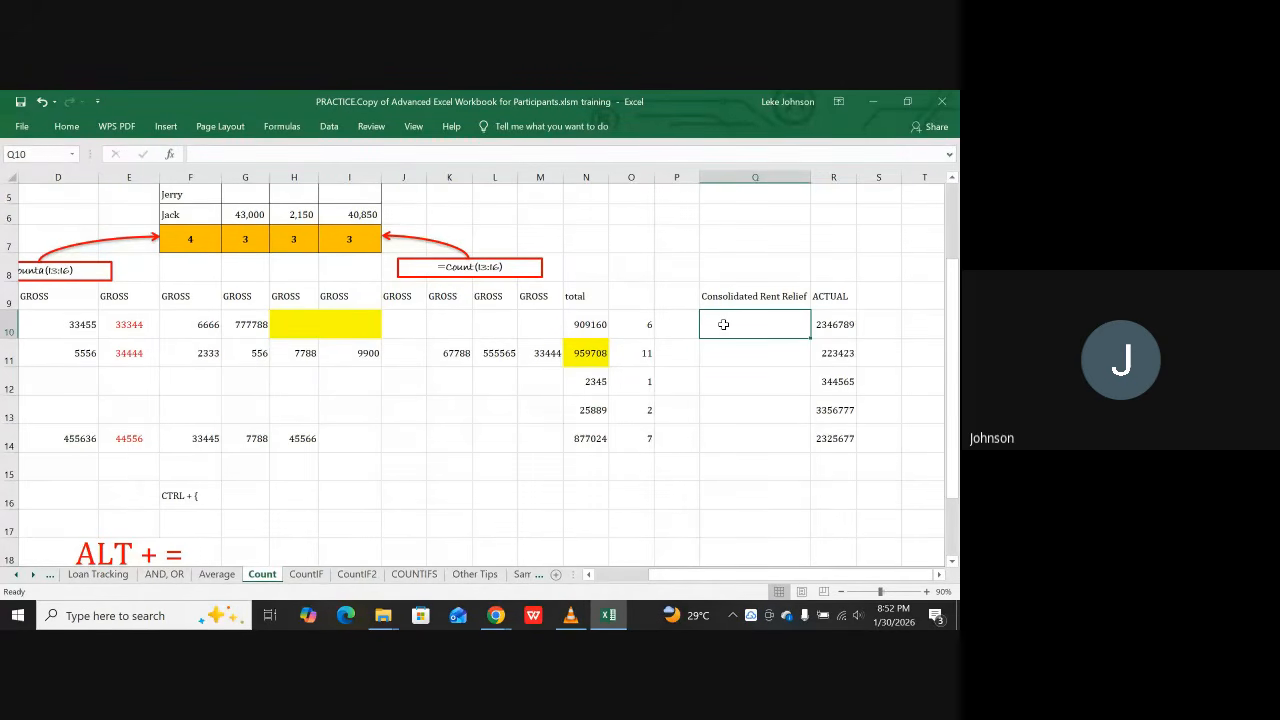
type("=if")
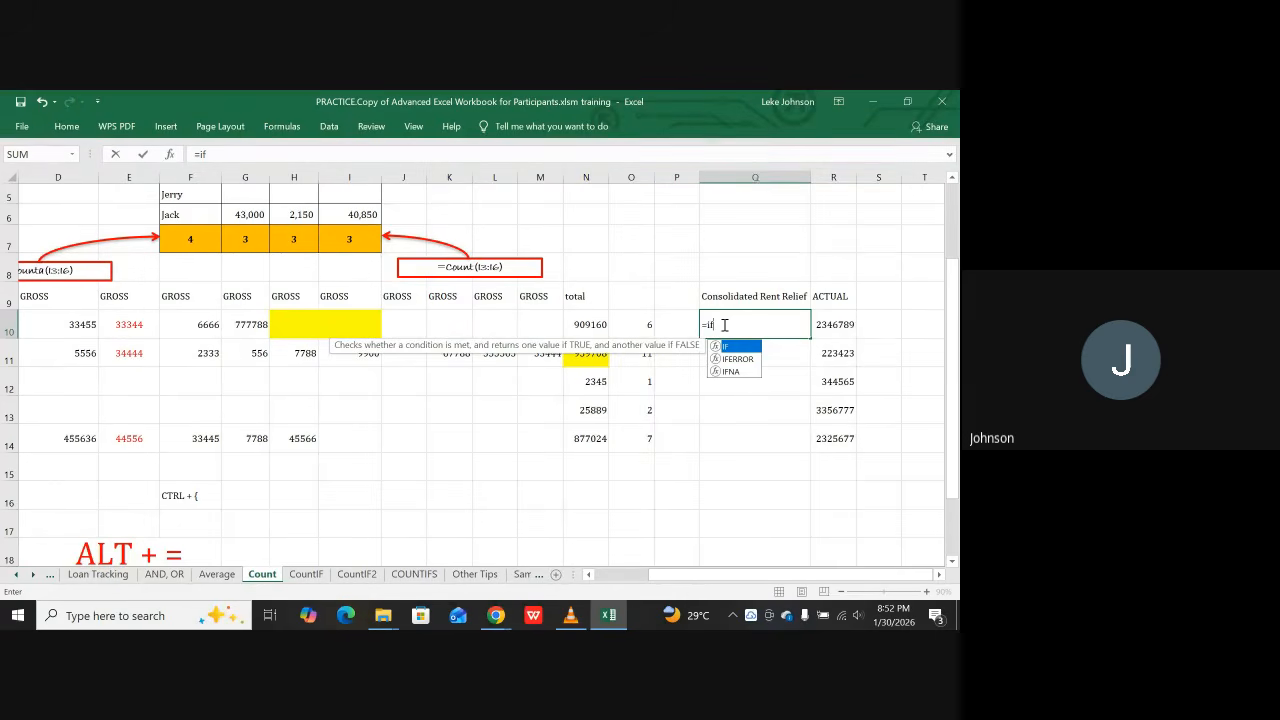
type("(")
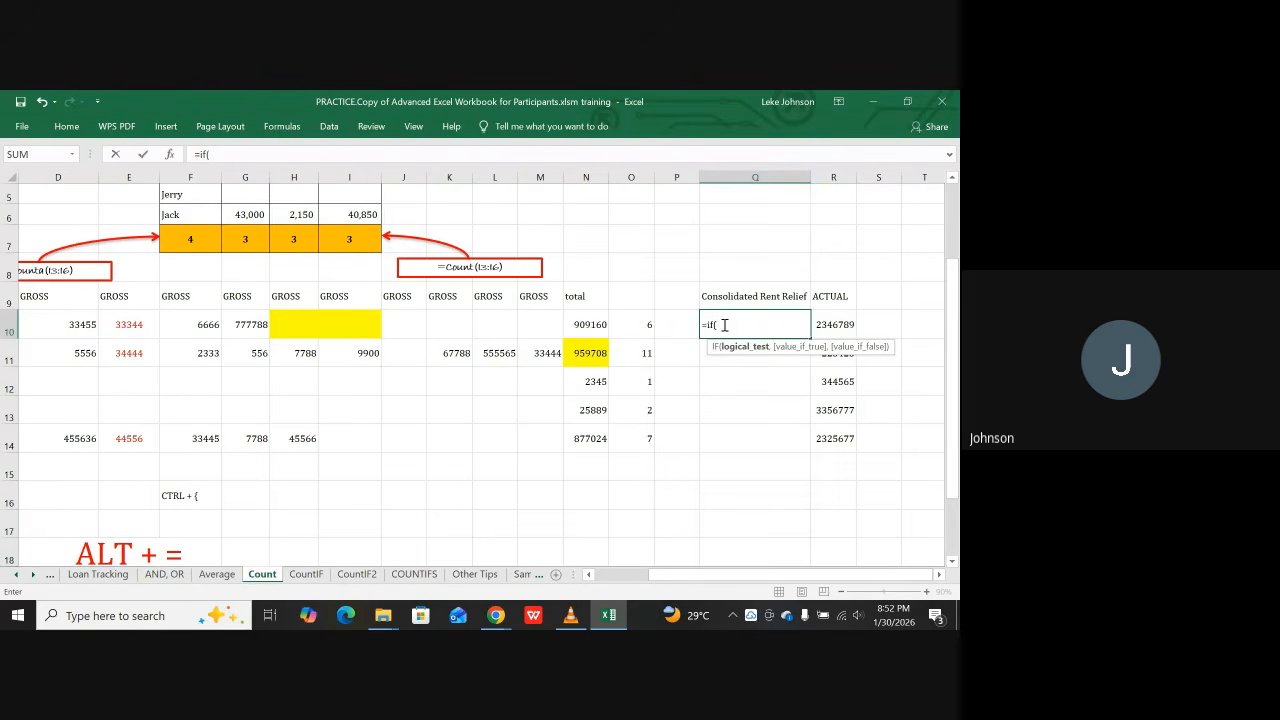
type("20%*")
left_click(833, 327)
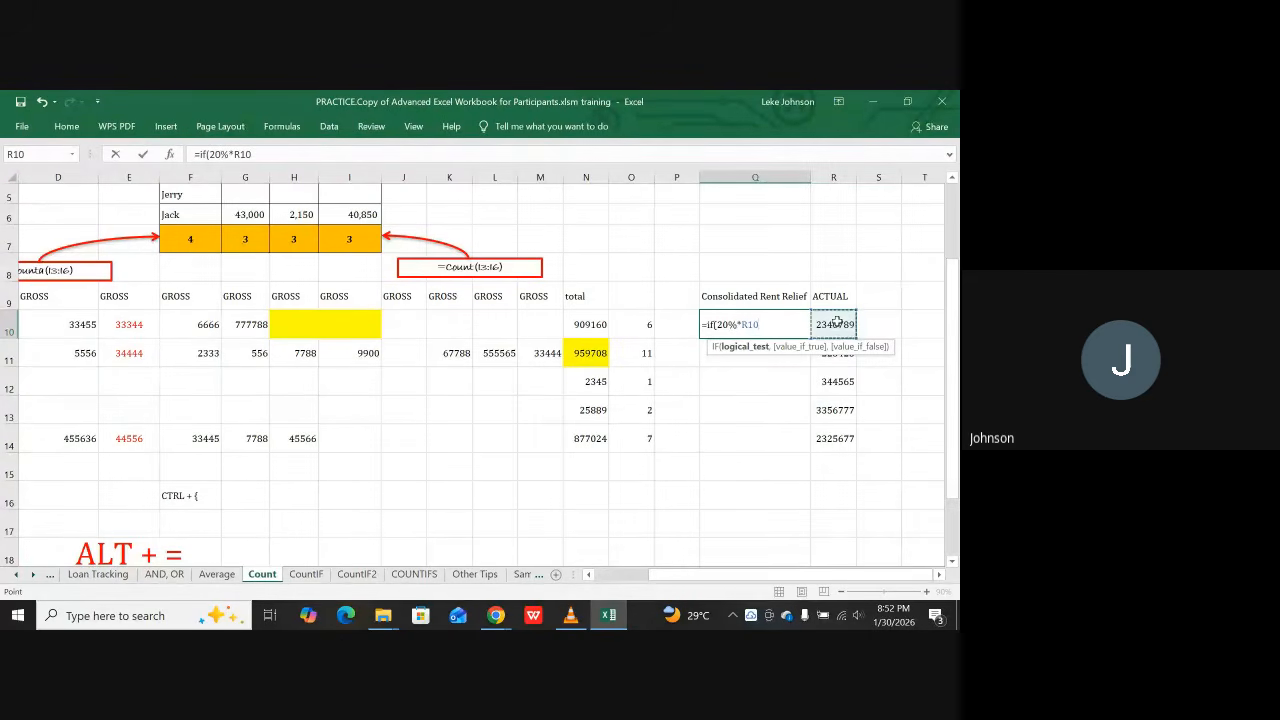
type(">500000")
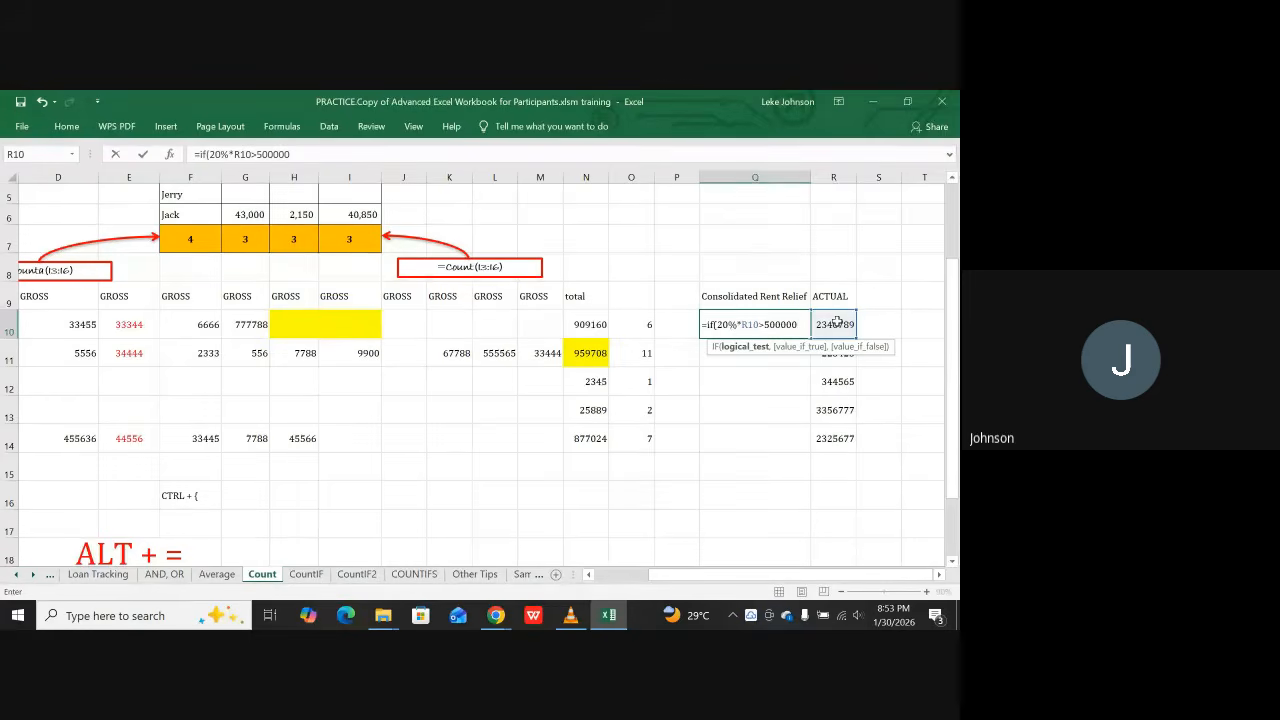
type("),")
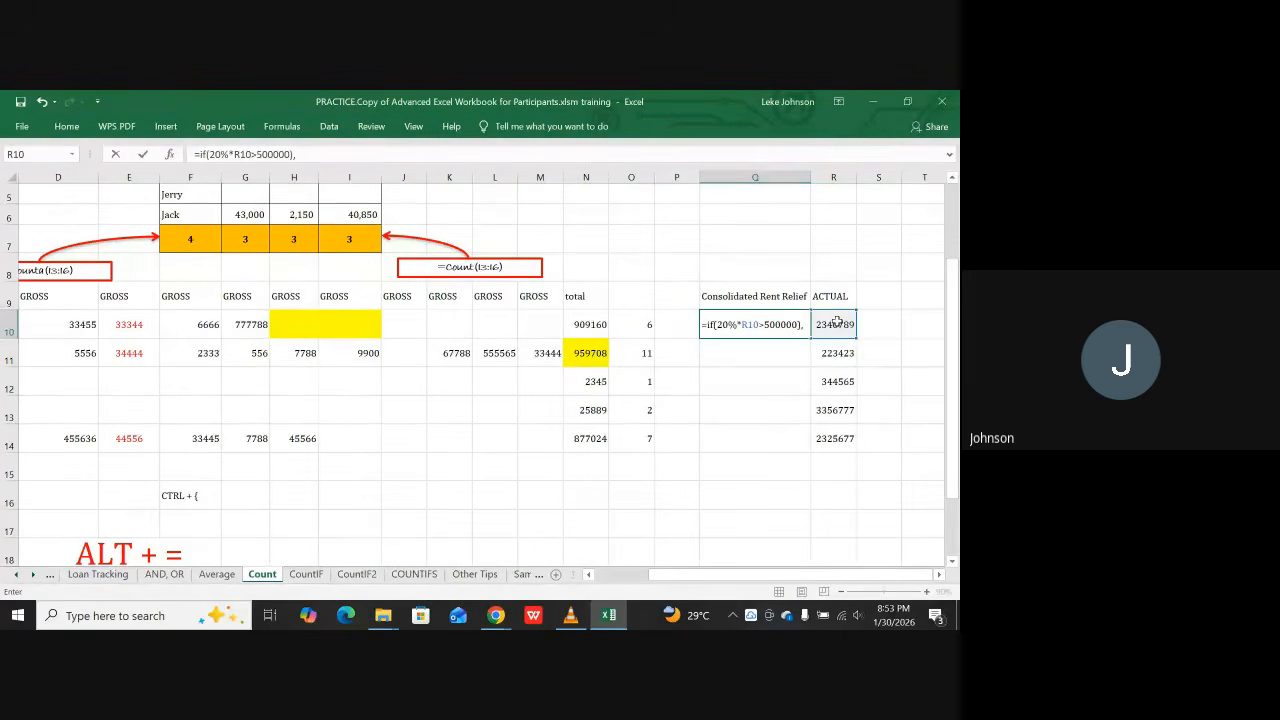
type("5000")
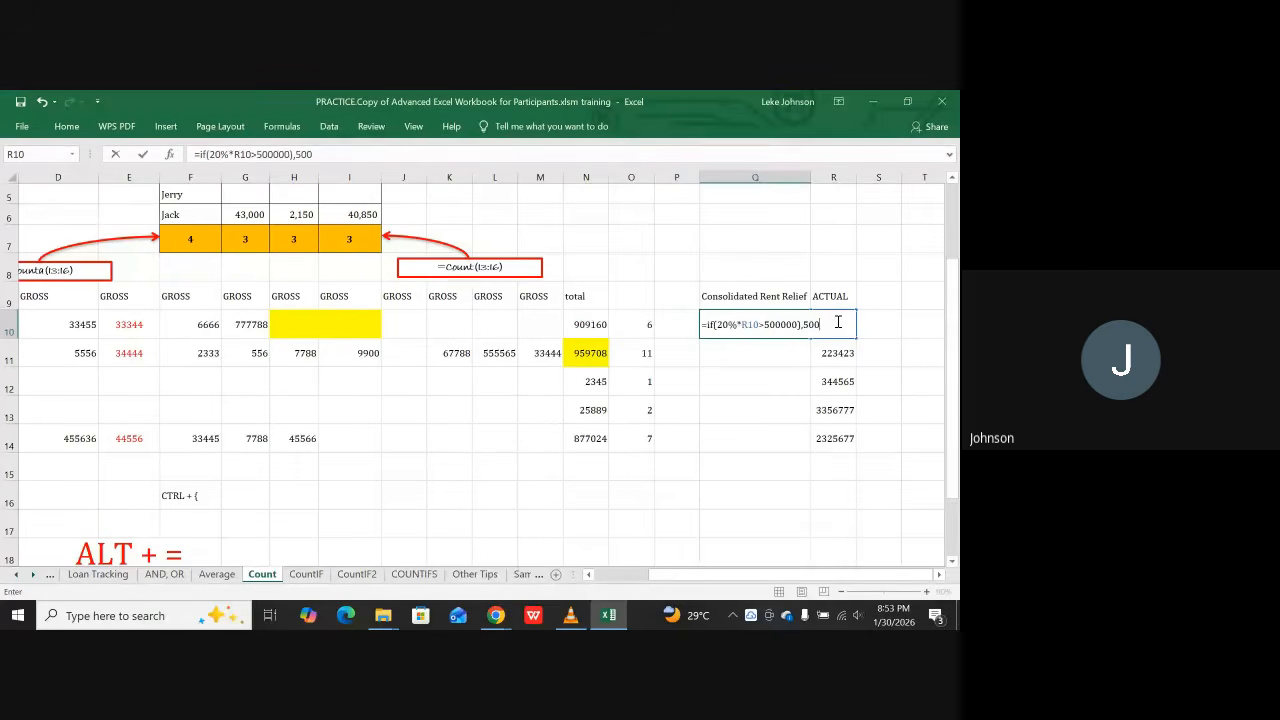
type("00,20%*r10")
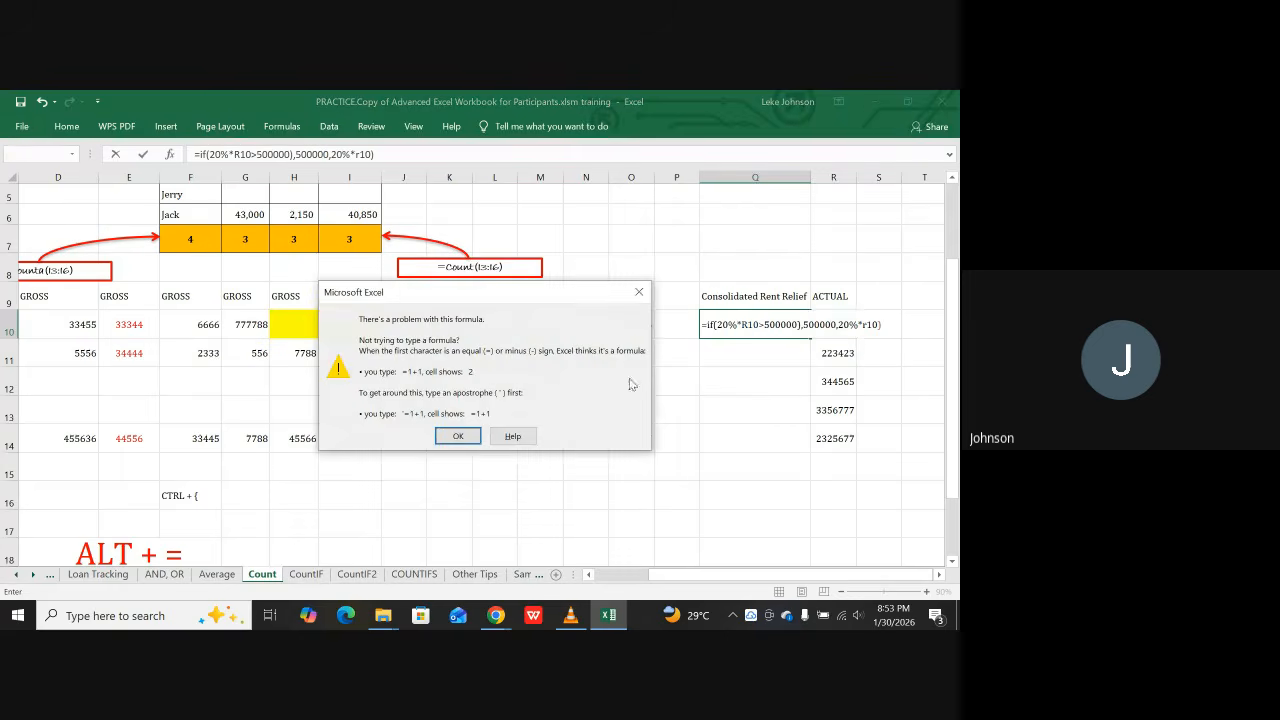
left_click(464, 439)
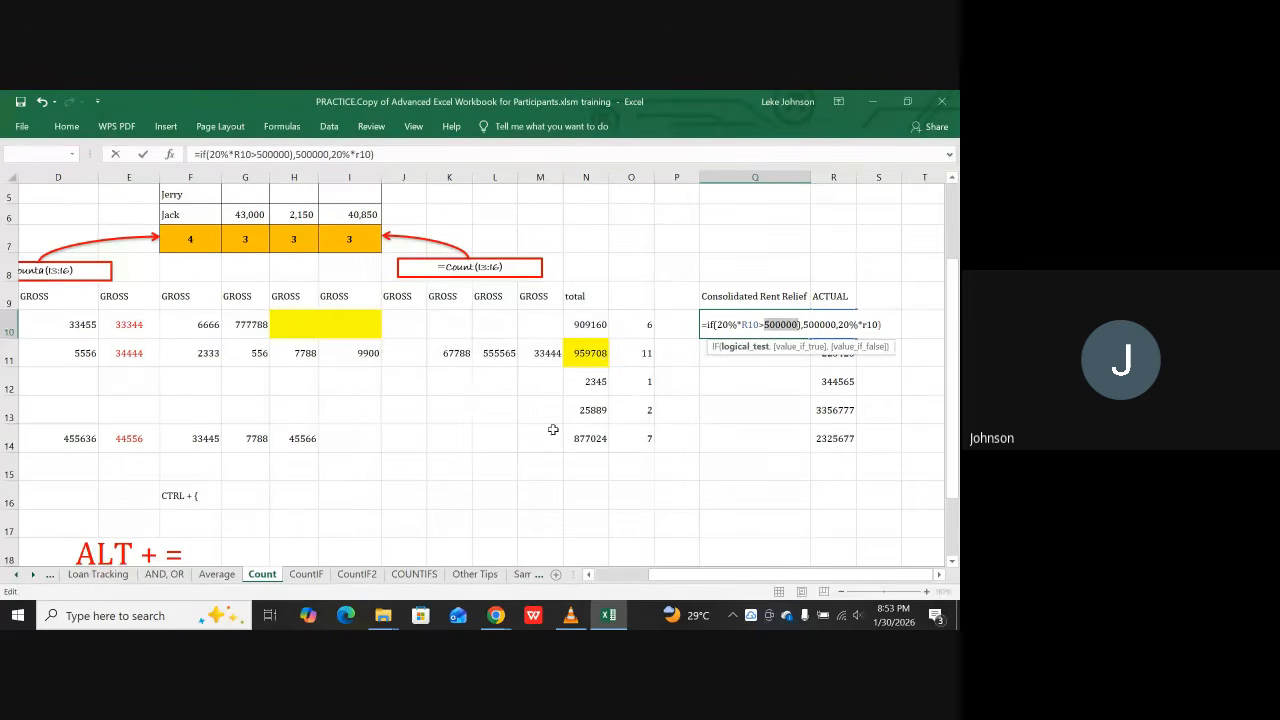
Step: Try the Q10 formula with a second closing bracket added at its end
left_click(880, 324)
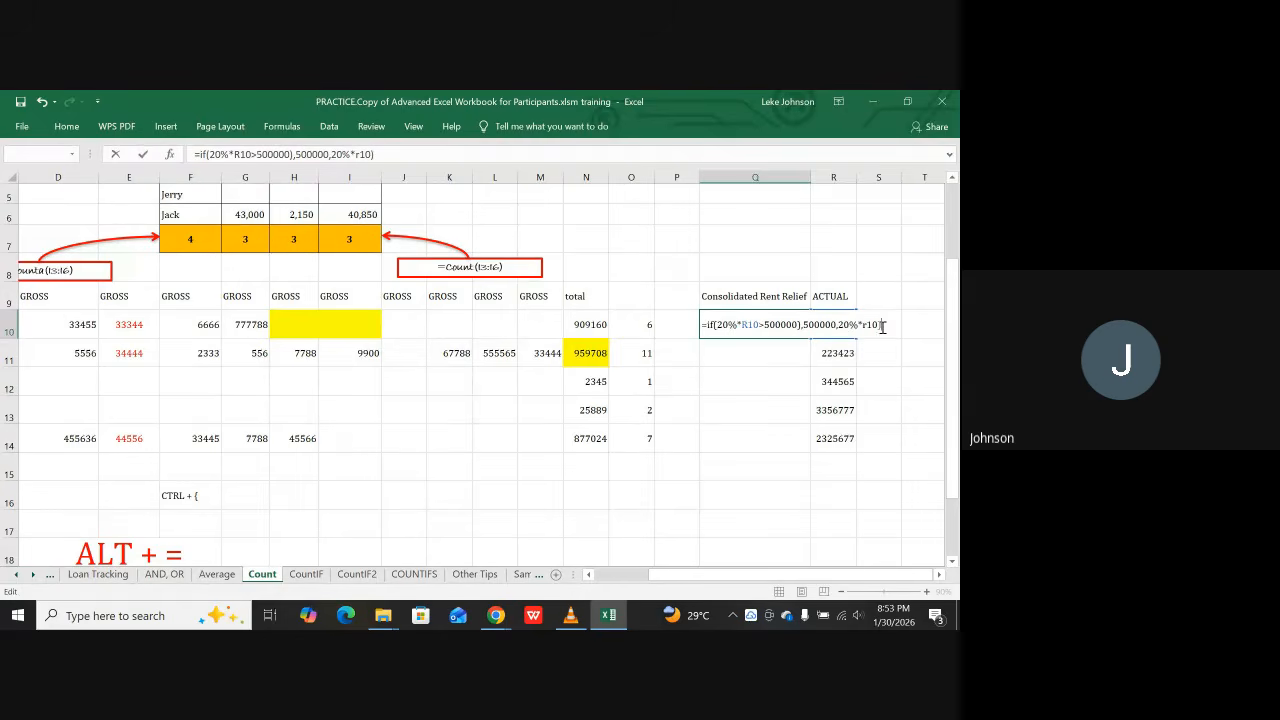
type(")")
key("Return")
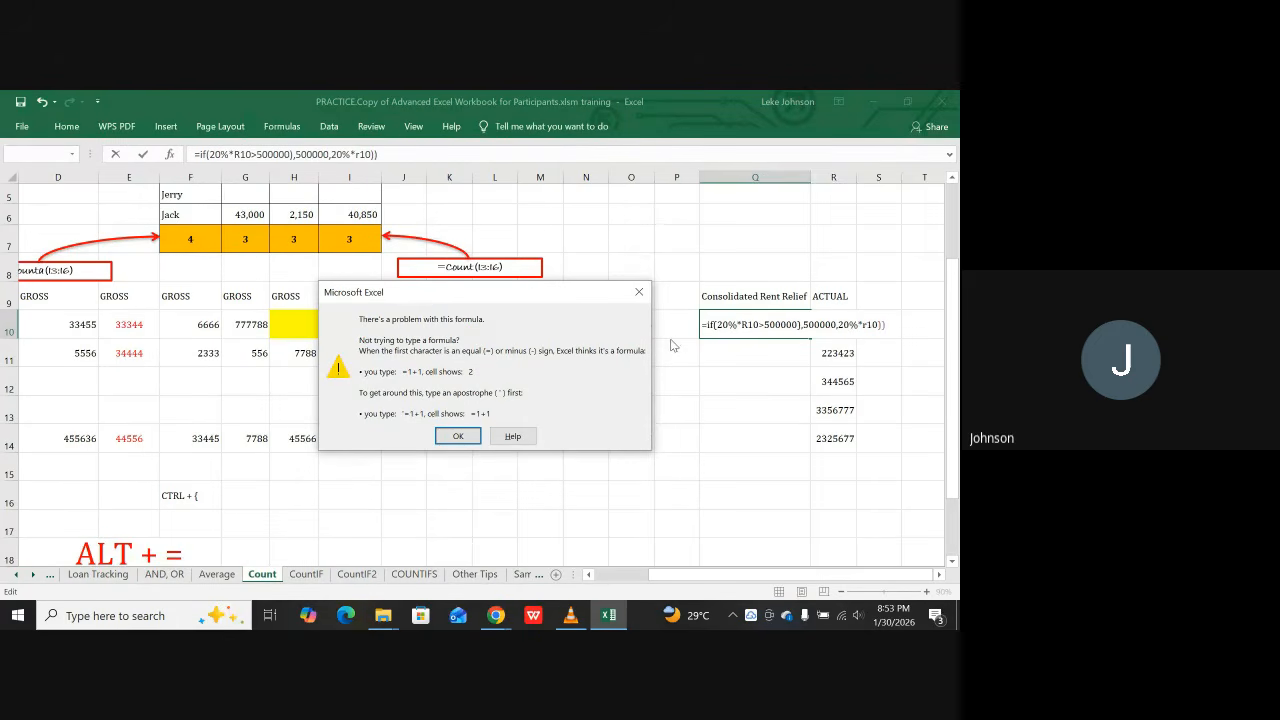
left_click(455, 436)
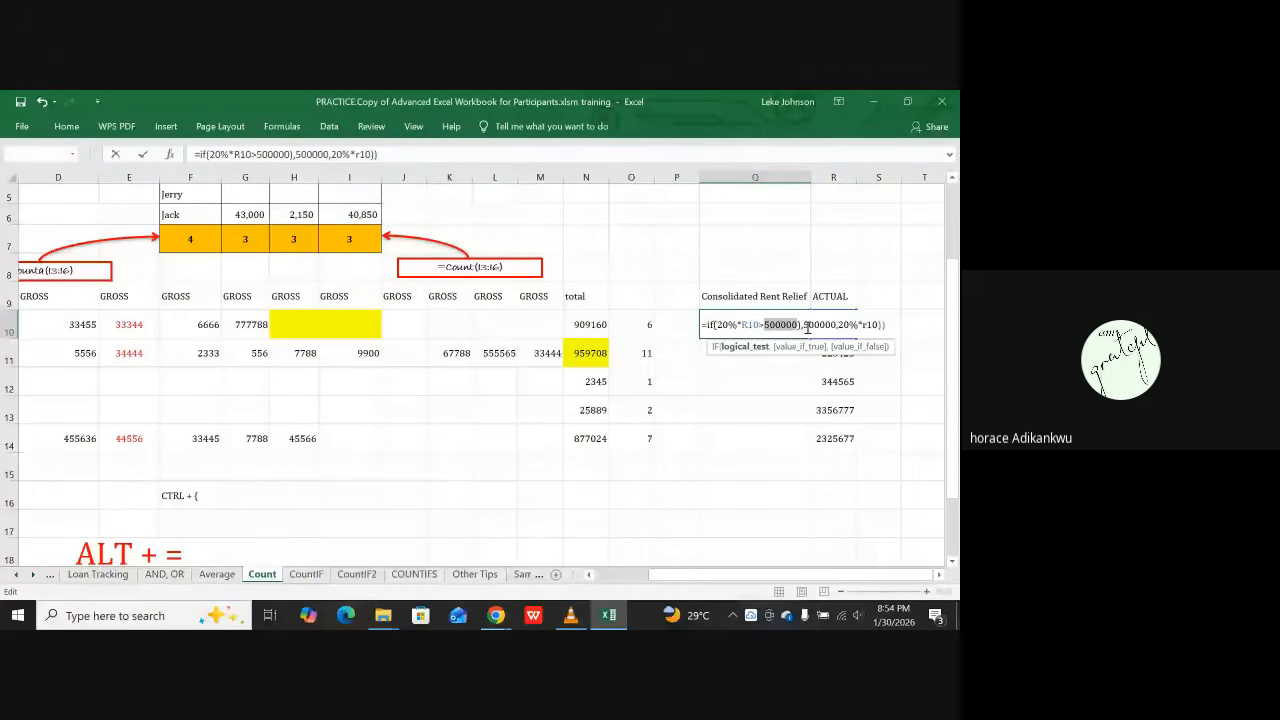
Step: Correct the Q10 formula to =if(20%*R10>500000,500000,20%*r10) by removing the bracket after the condition and the extra one at the end
left_click(804, 325)
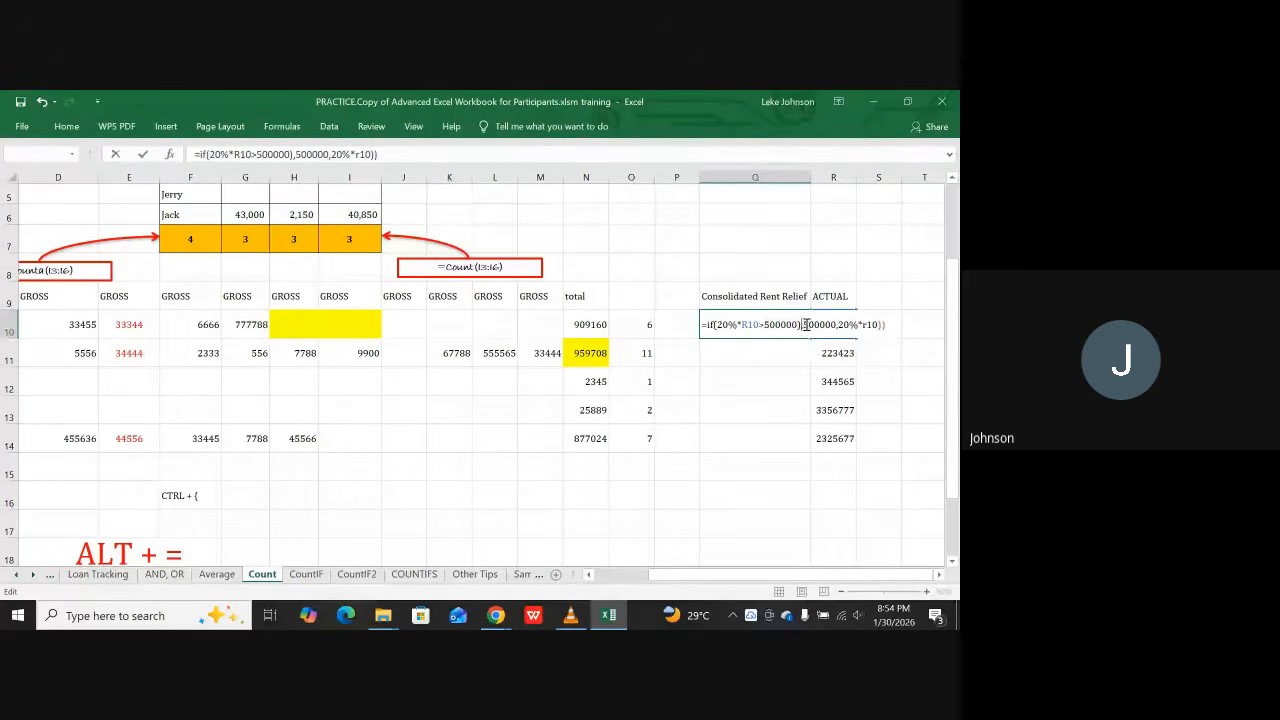
key("BackSpace")
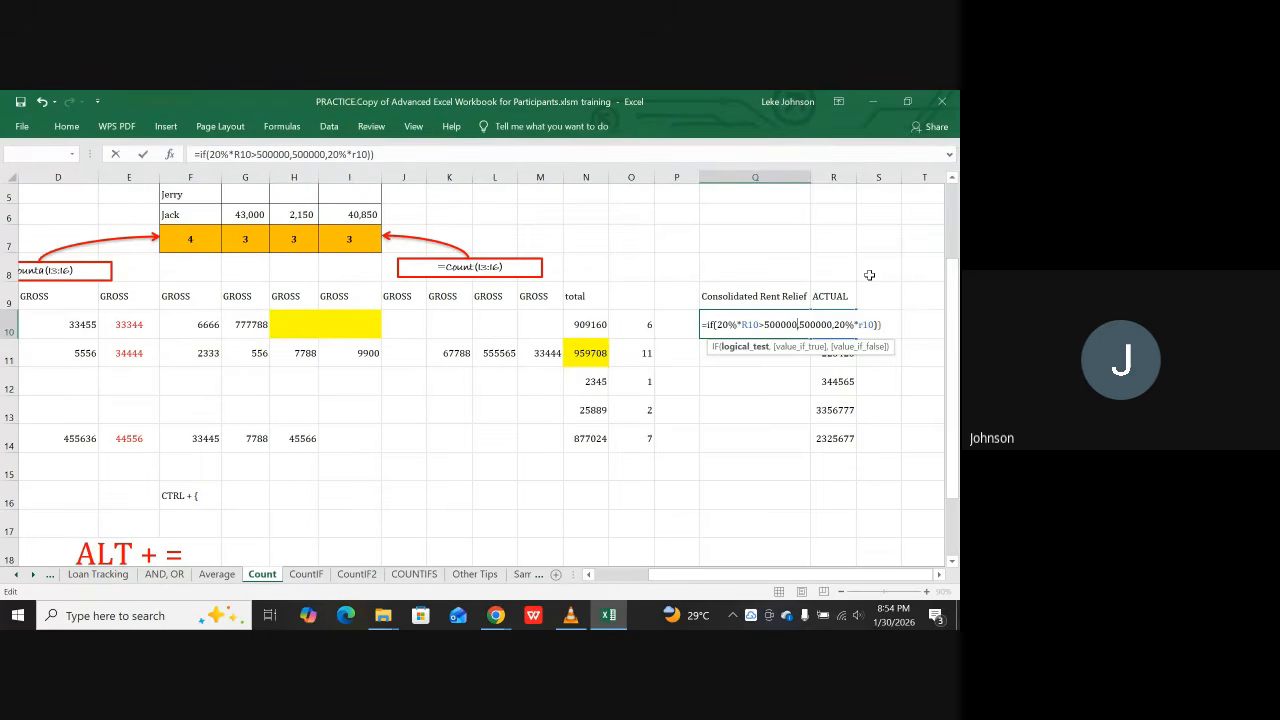
left_click(877, 325)
left_click(878, 325)
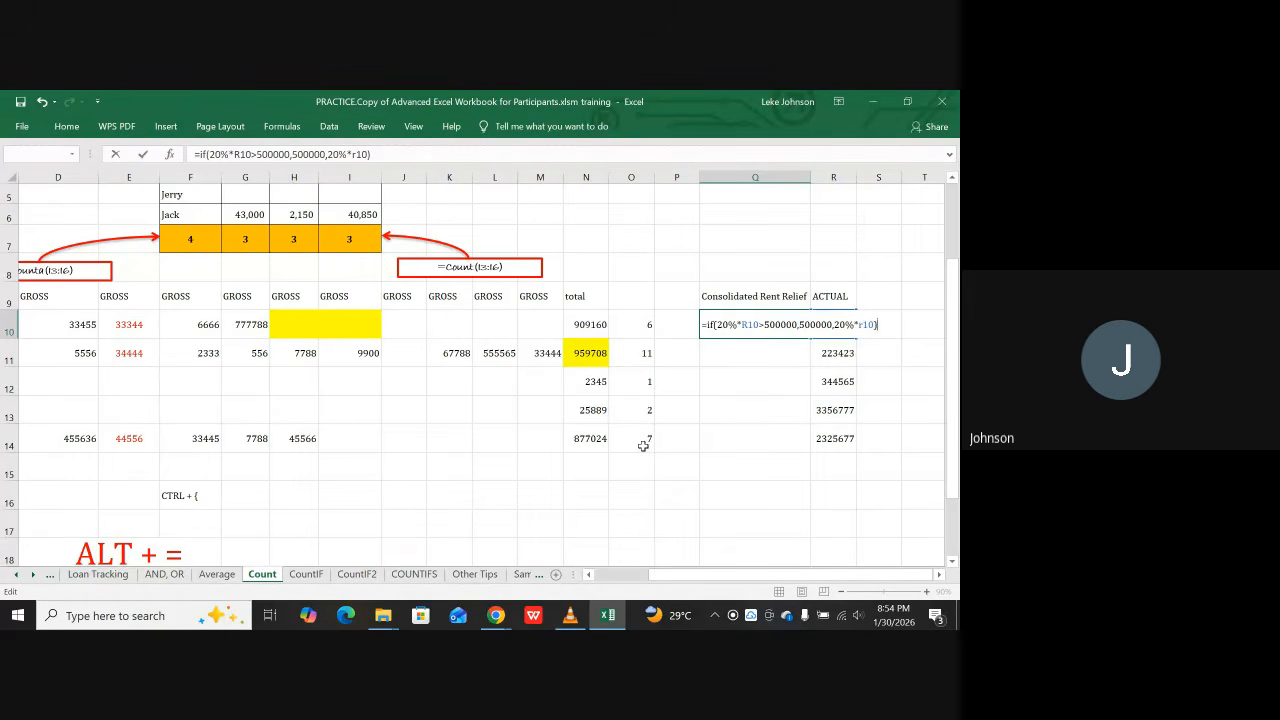
key("Return")
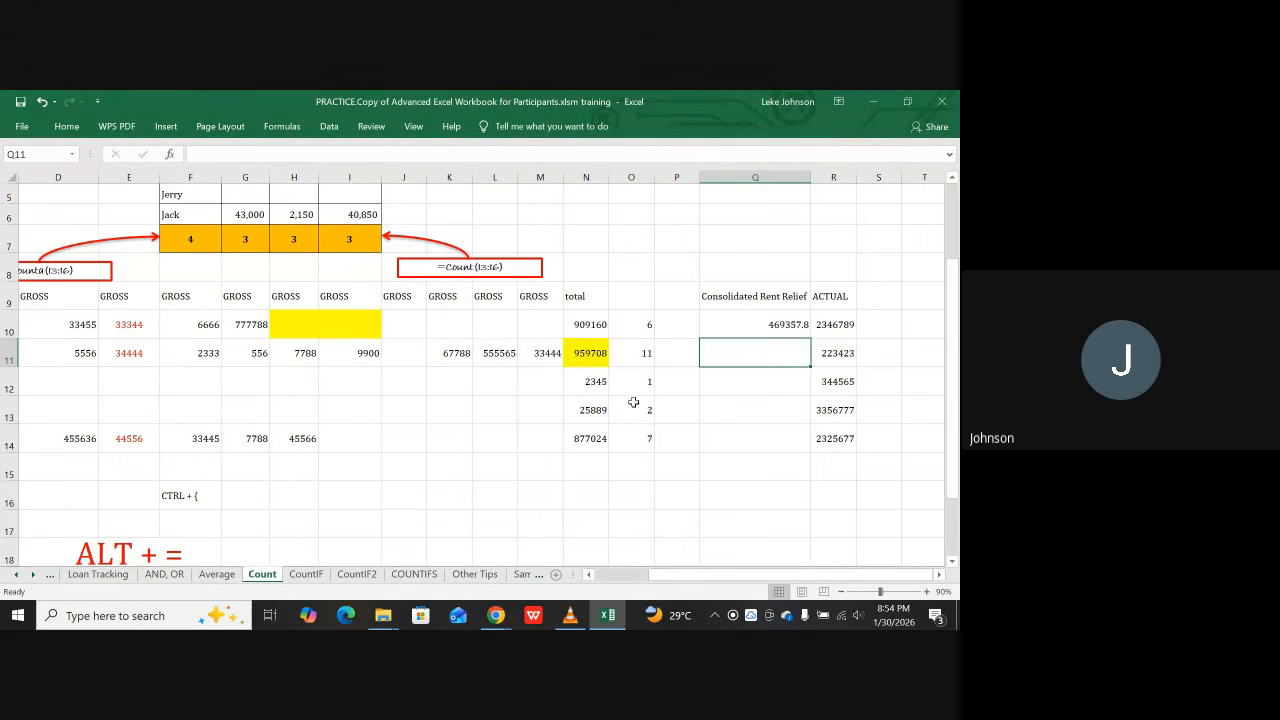
Step: Fill the Q10 rent relief formula down the Consolidated Rent Relief column to Q14
left_click(741, 328)
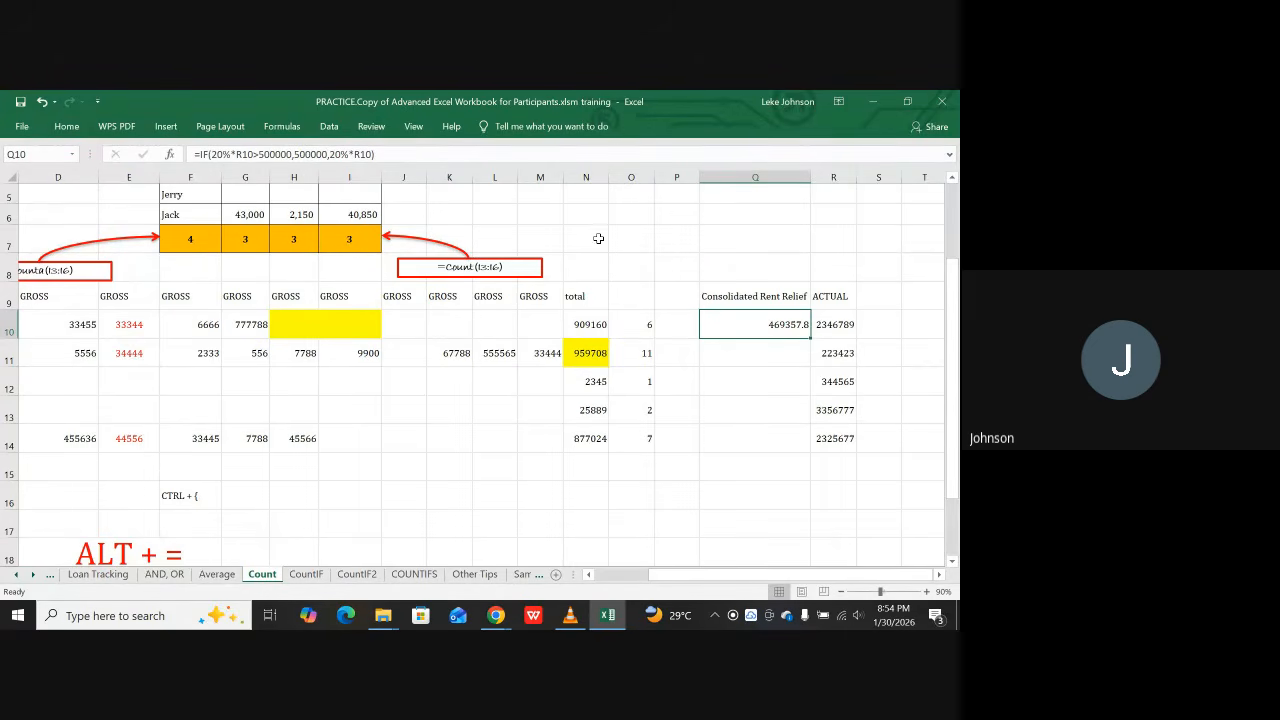
double_click(812, 338)
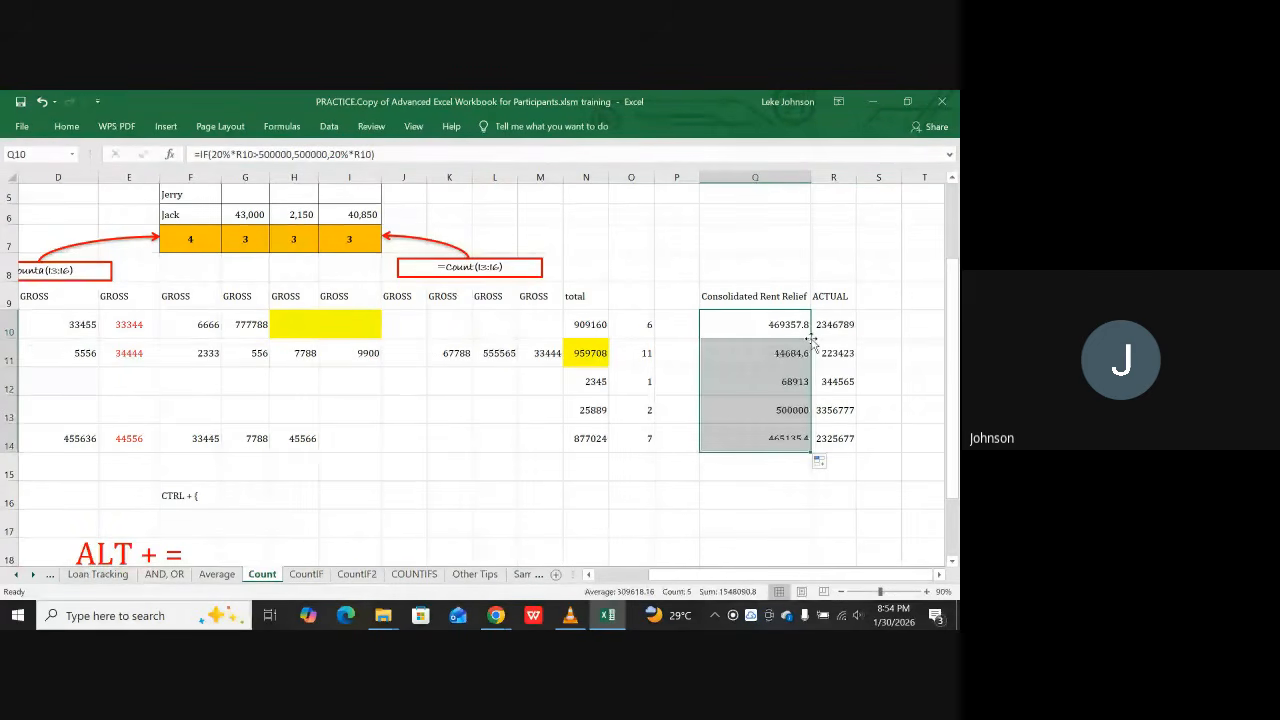
left_click(726, 492)
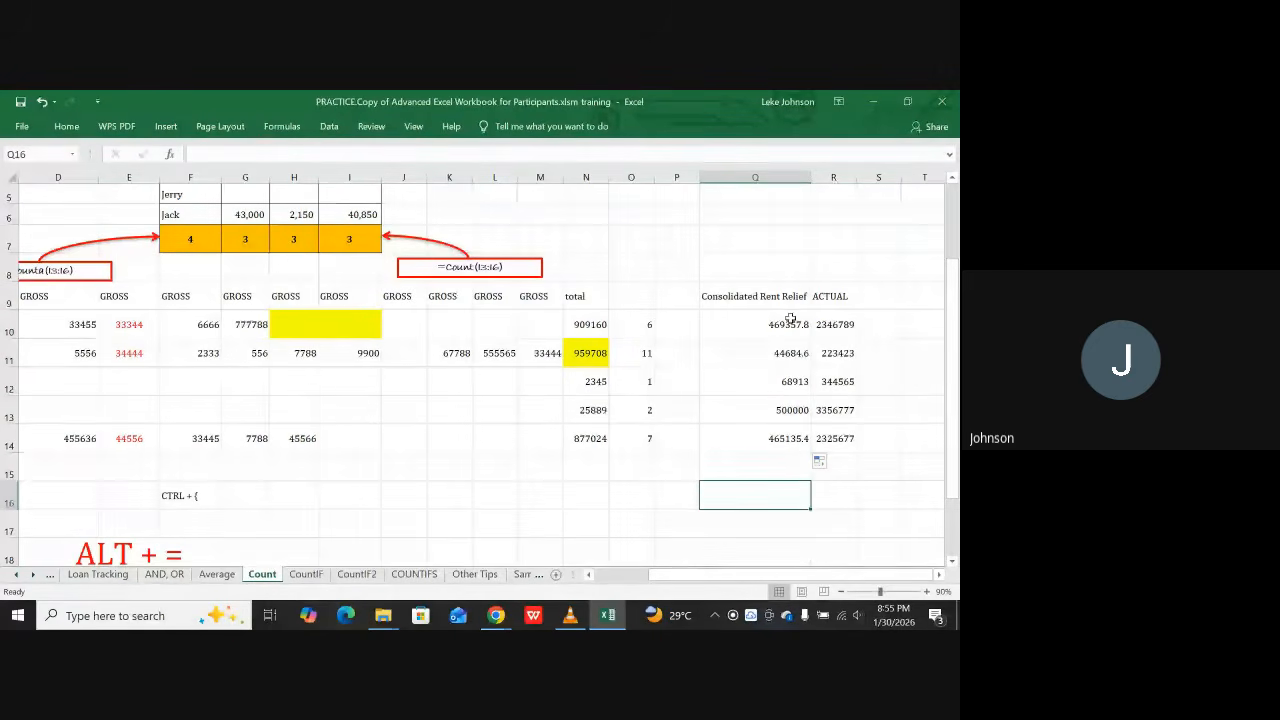
Step: Prorate the rent relief in Q10 for six months by multiplying its IF formula by 6/12
left_click(597, 383)
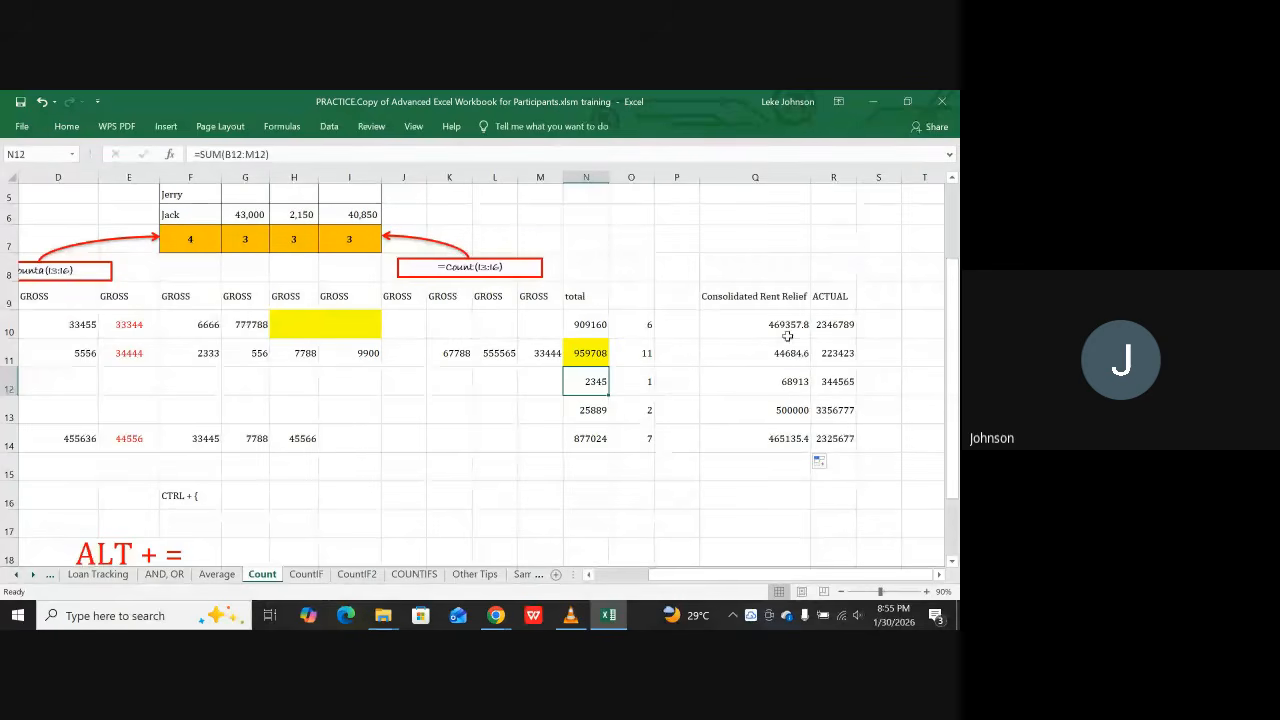
left_click(746, 327)
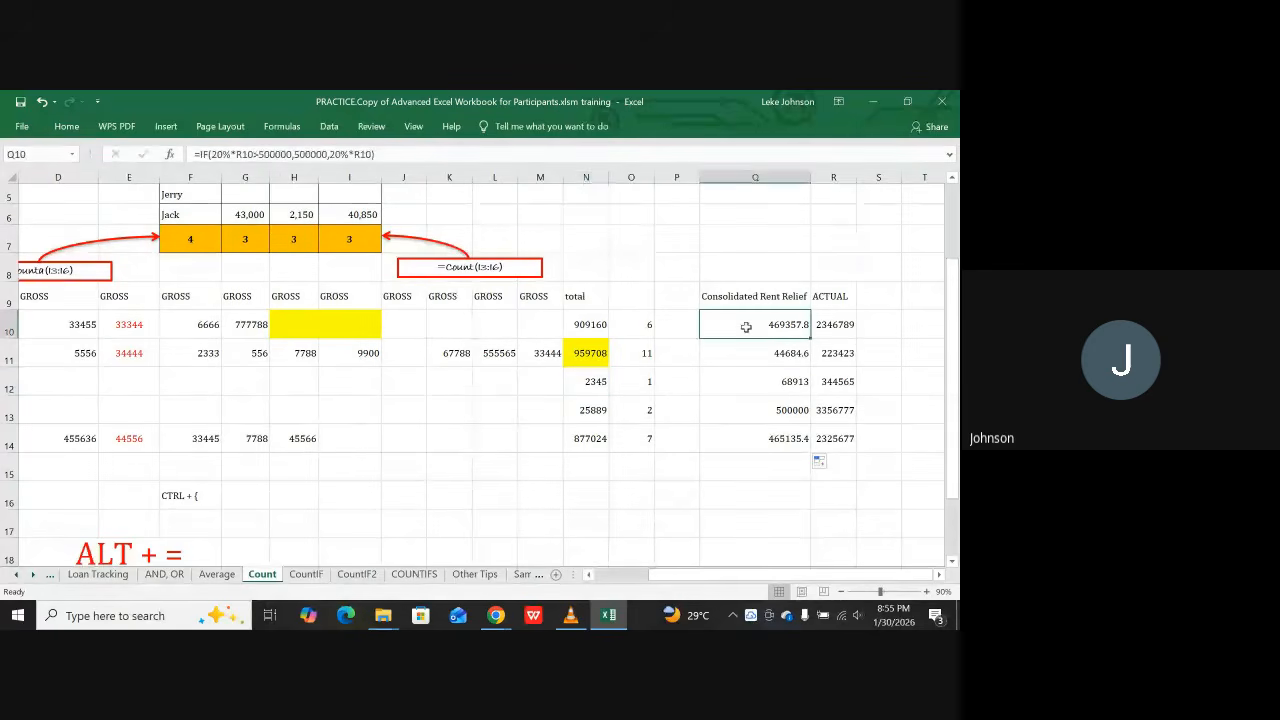
left_click(385, 155)
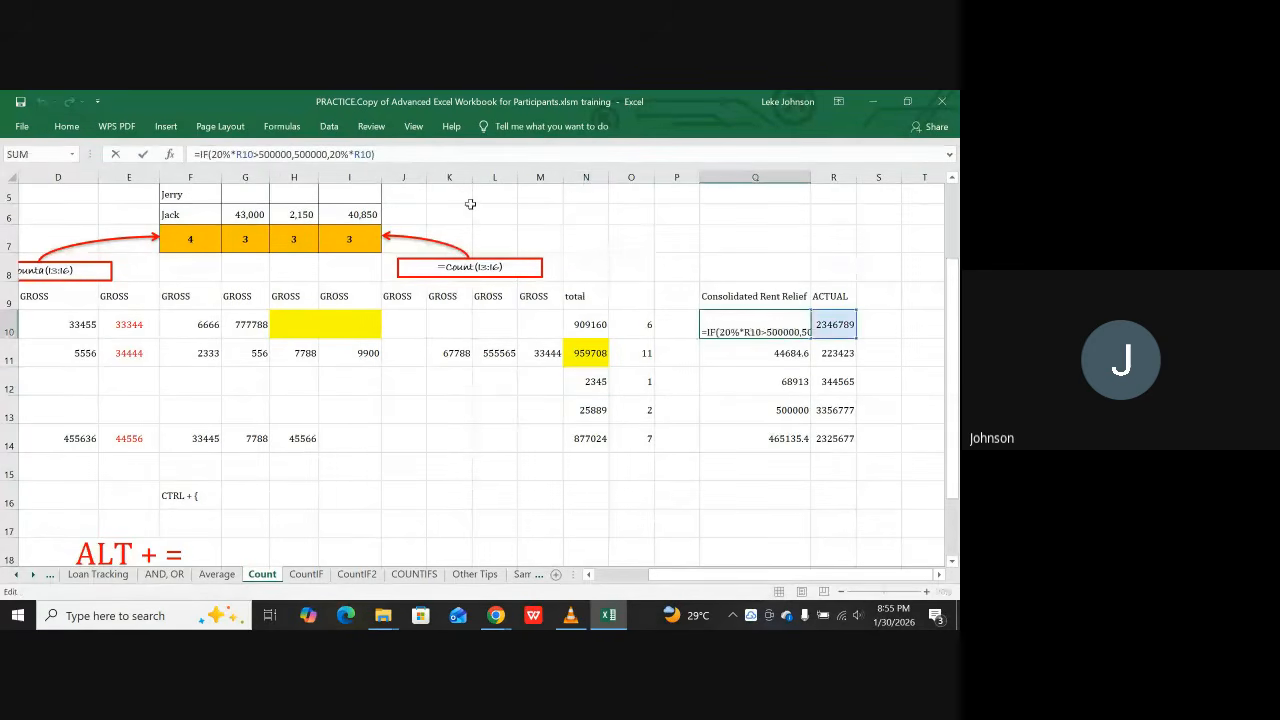
type("*")
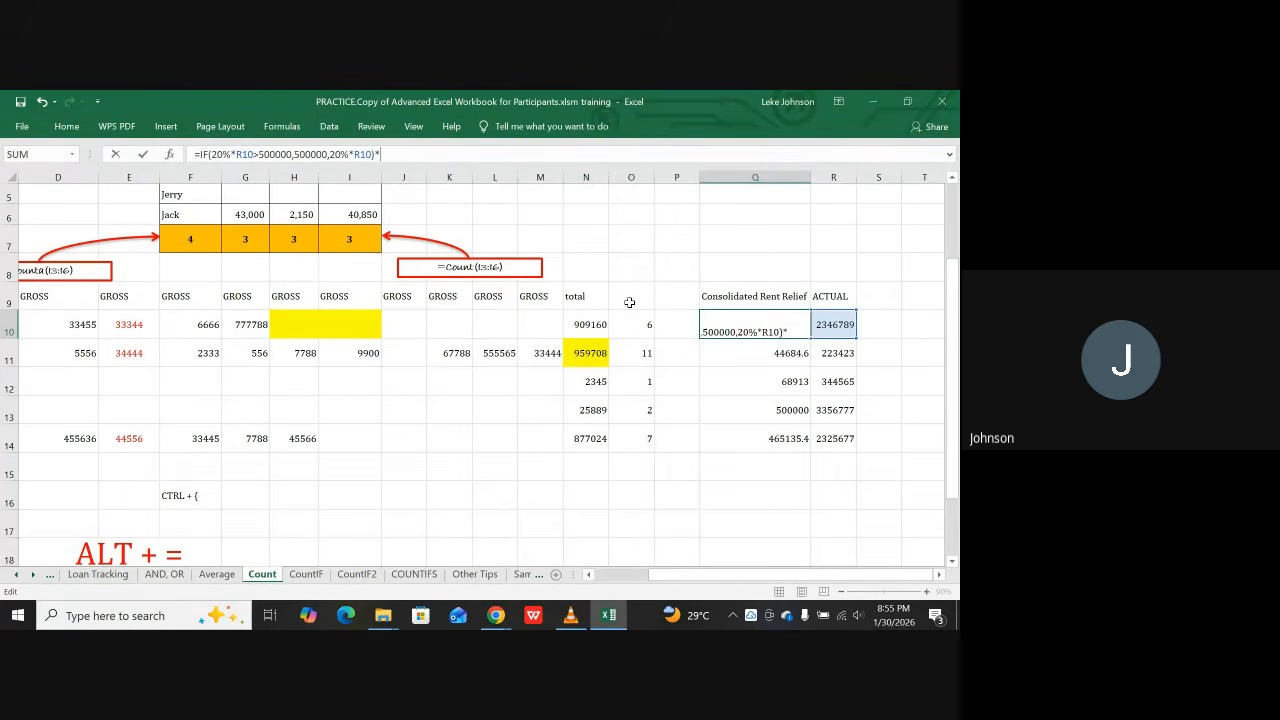
type("6/12")
key("Return")
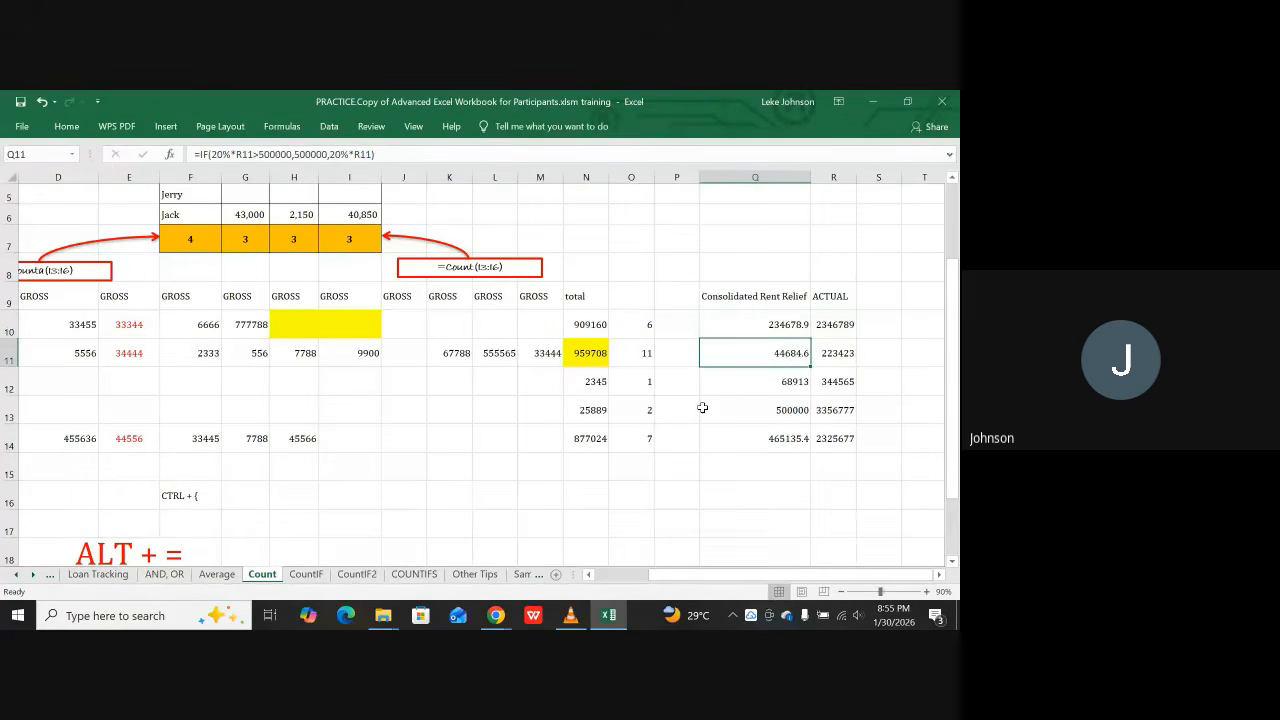
Step: Prorate the rent relief in Q11 for eleven months by multiplying its IF formula by 11/12
left_click(400, 160)
type("*1")
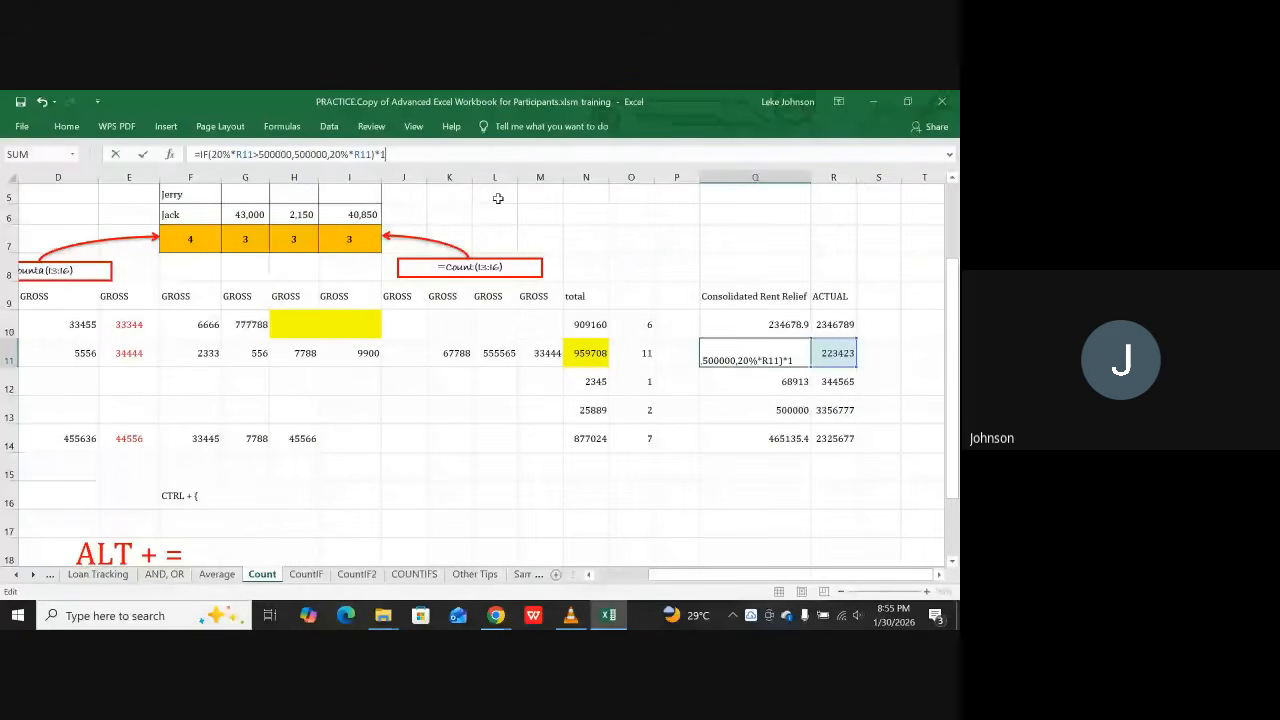
type("1/12")
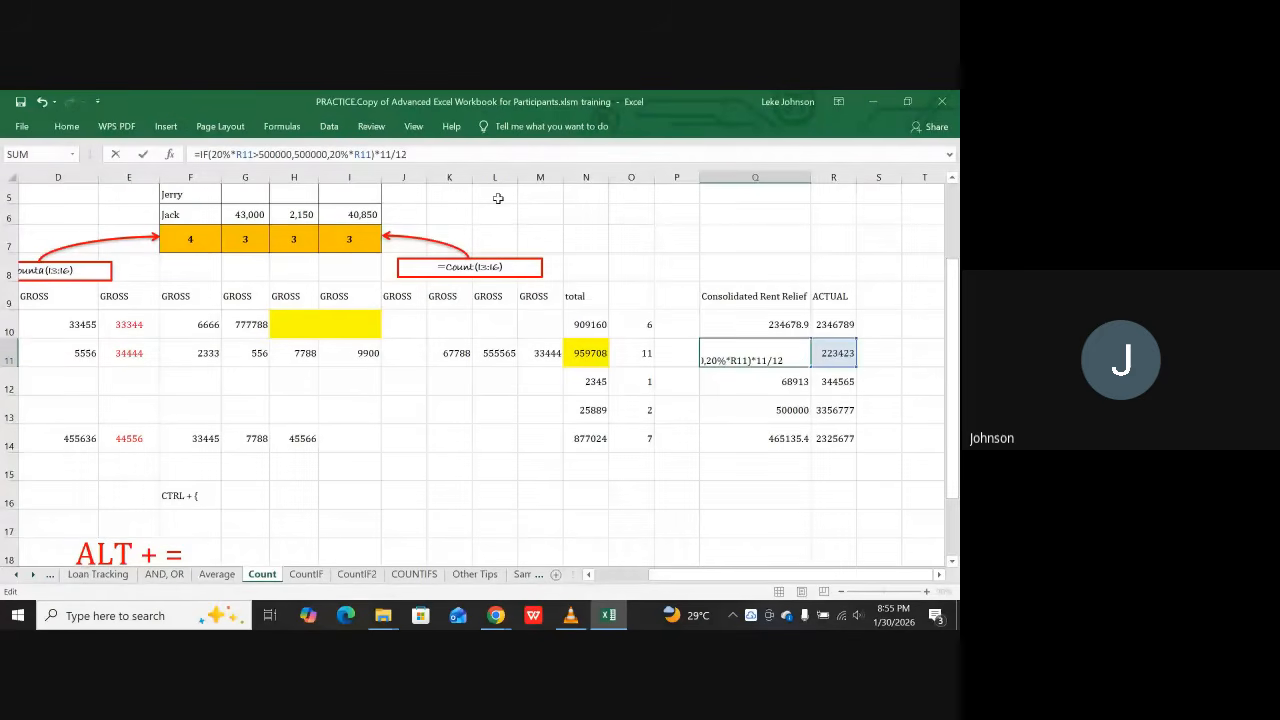
key("Return")
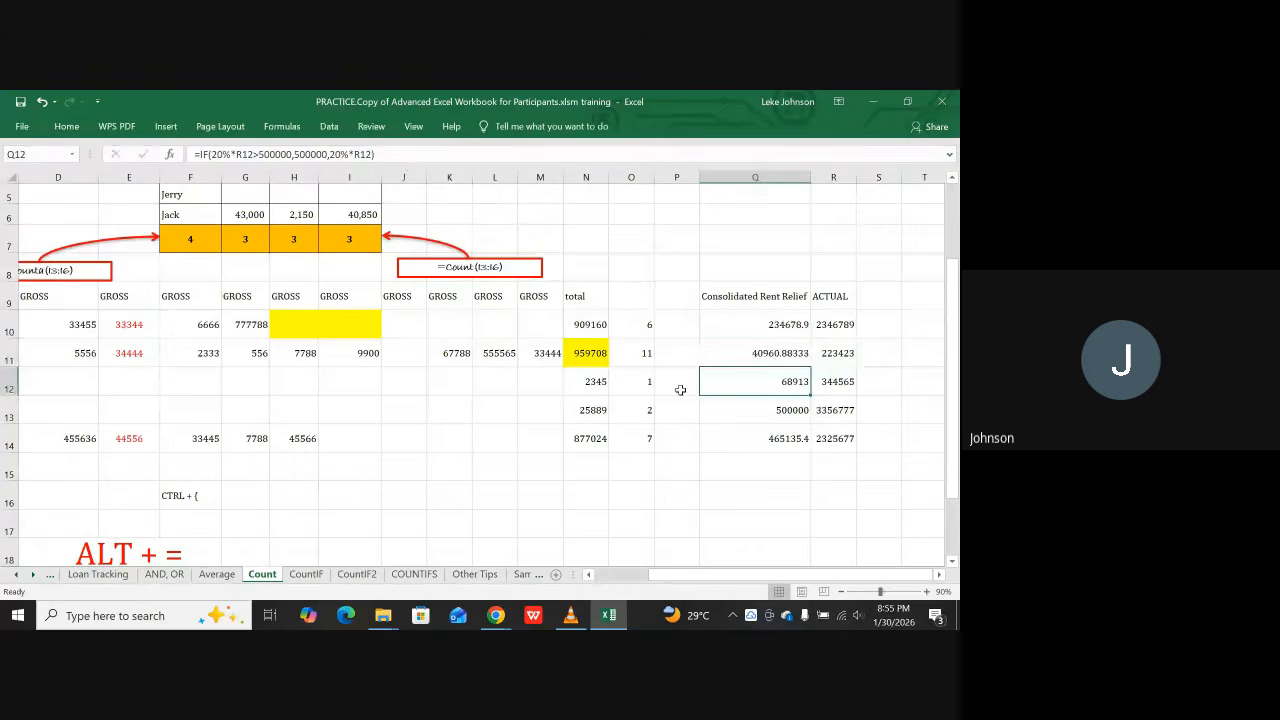
Step: Prorate the rent relief in Q12 for one month by multiplying its IF formula by 1/12
left_click(387, 153)
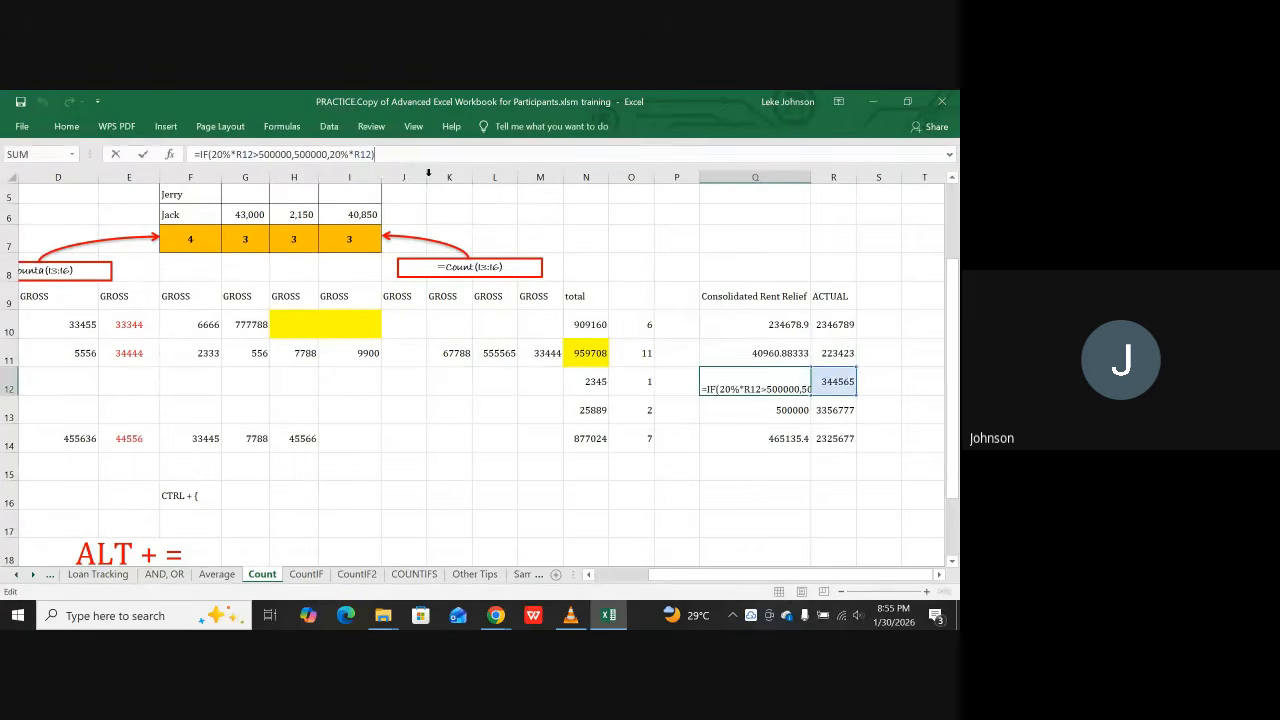
type("*1")
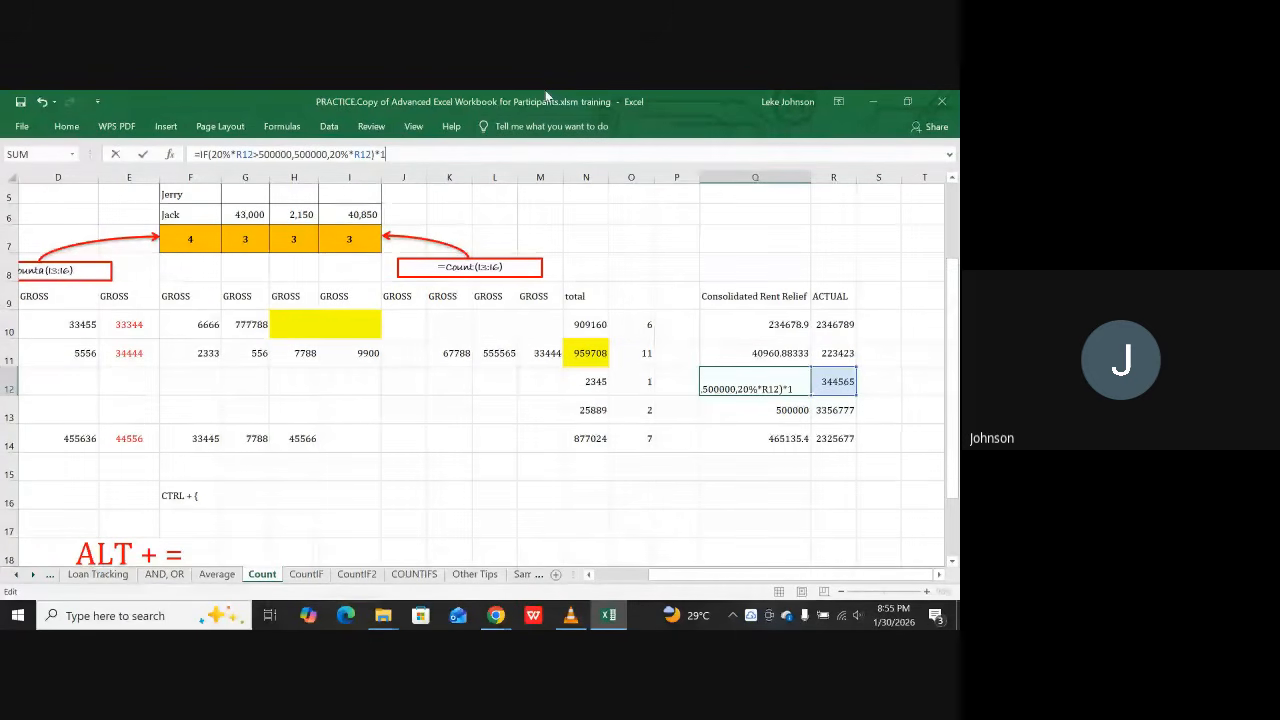
type("/12")
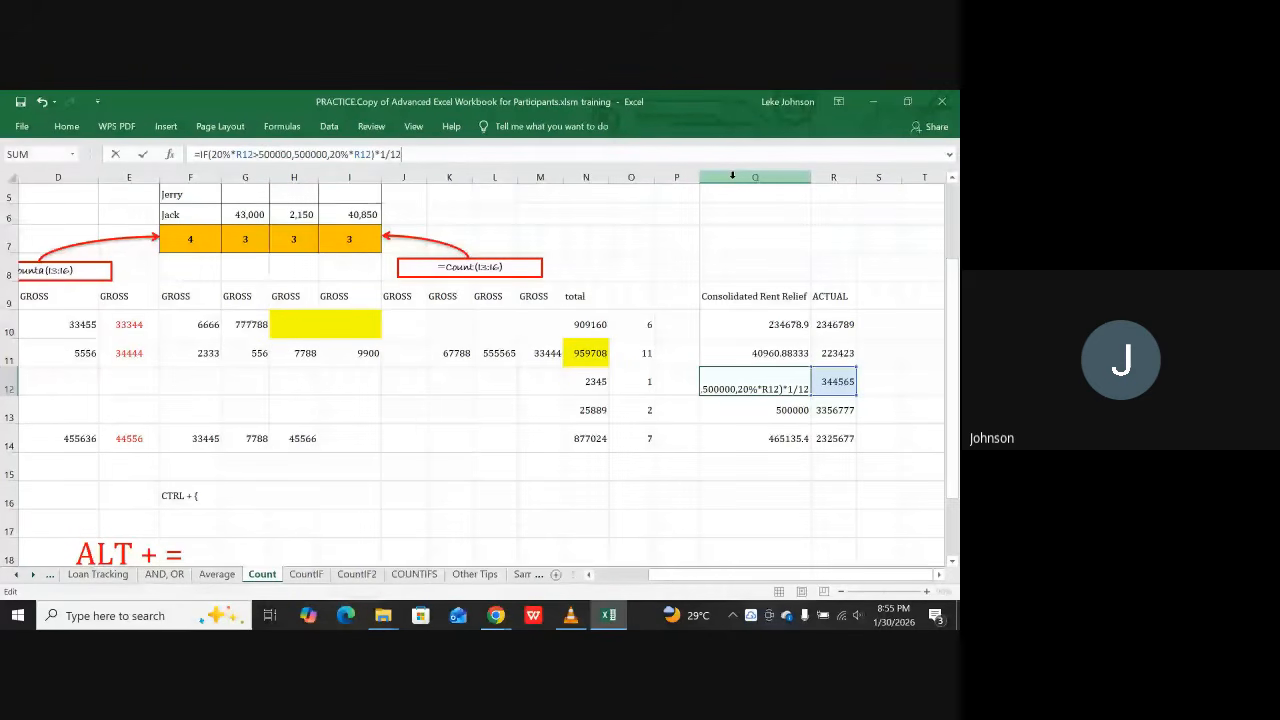
key("Return")
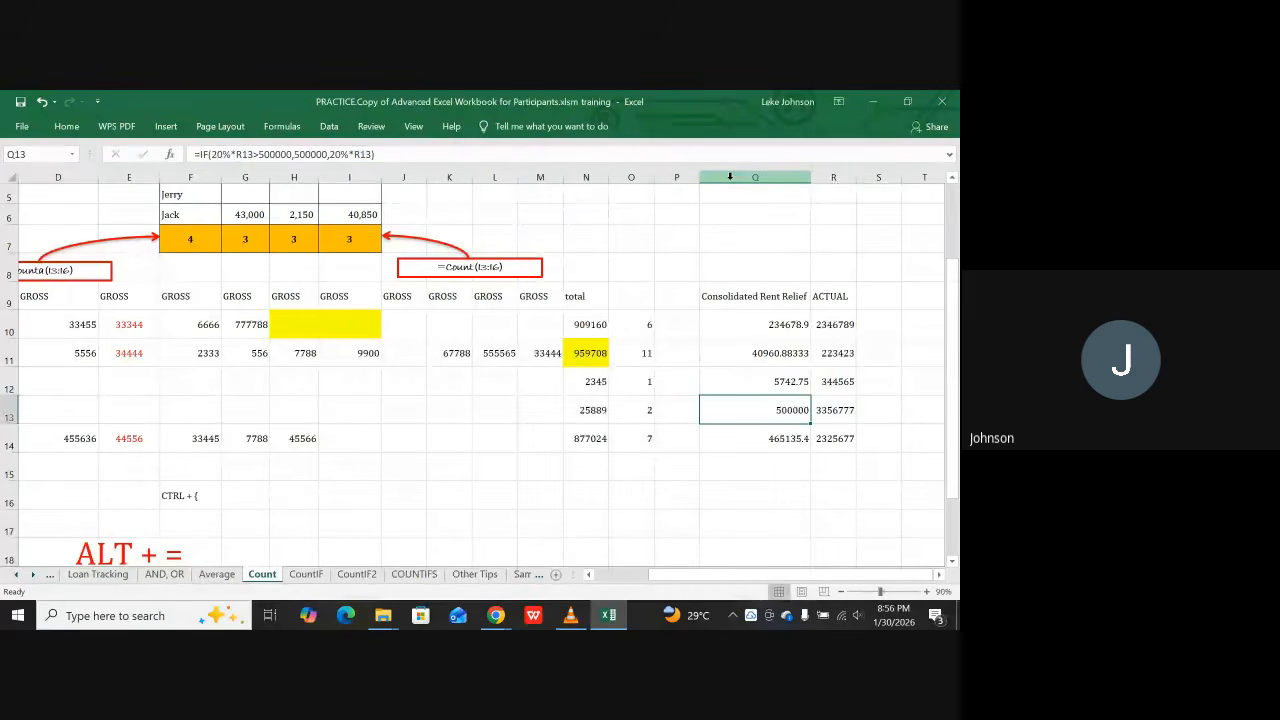
Step: Undo and redo the 1/12 proration in Q12 to compare the results, ending with Q13 selected
key("ctrl+z")
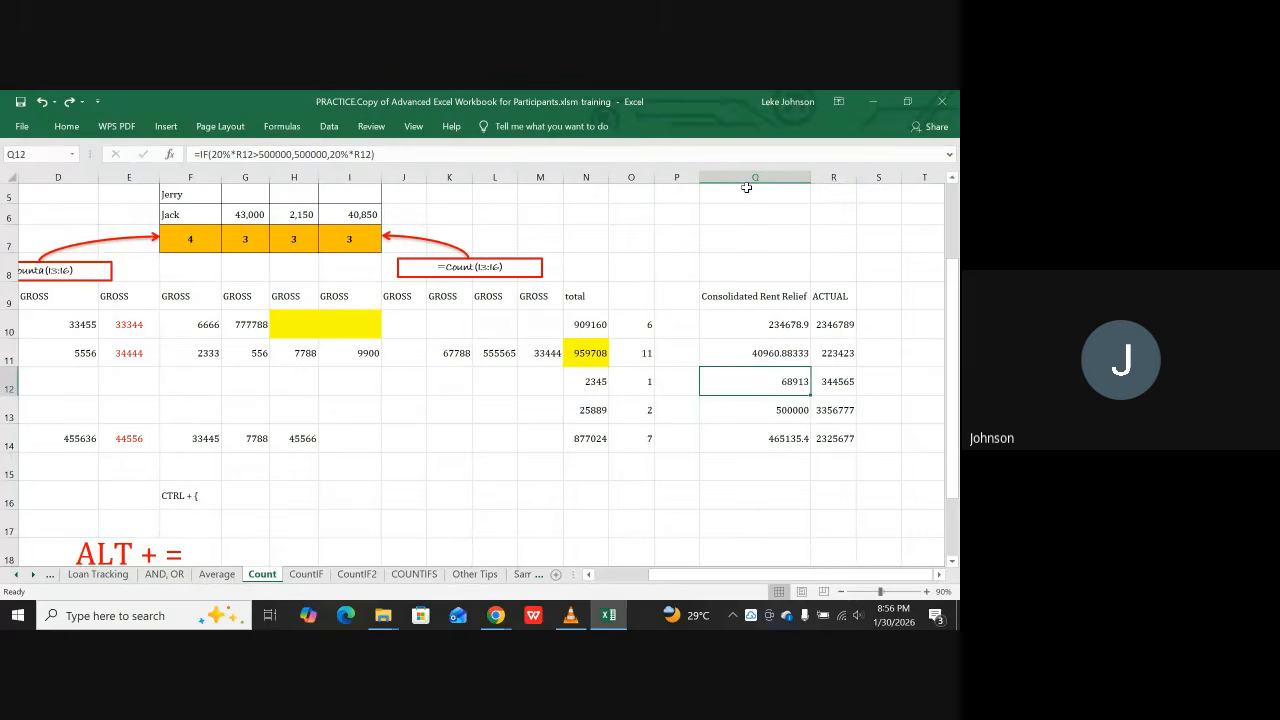
key("ctrl+y")
key("ctrl+z")
key("ctrl+y")
left_click(768, 352)
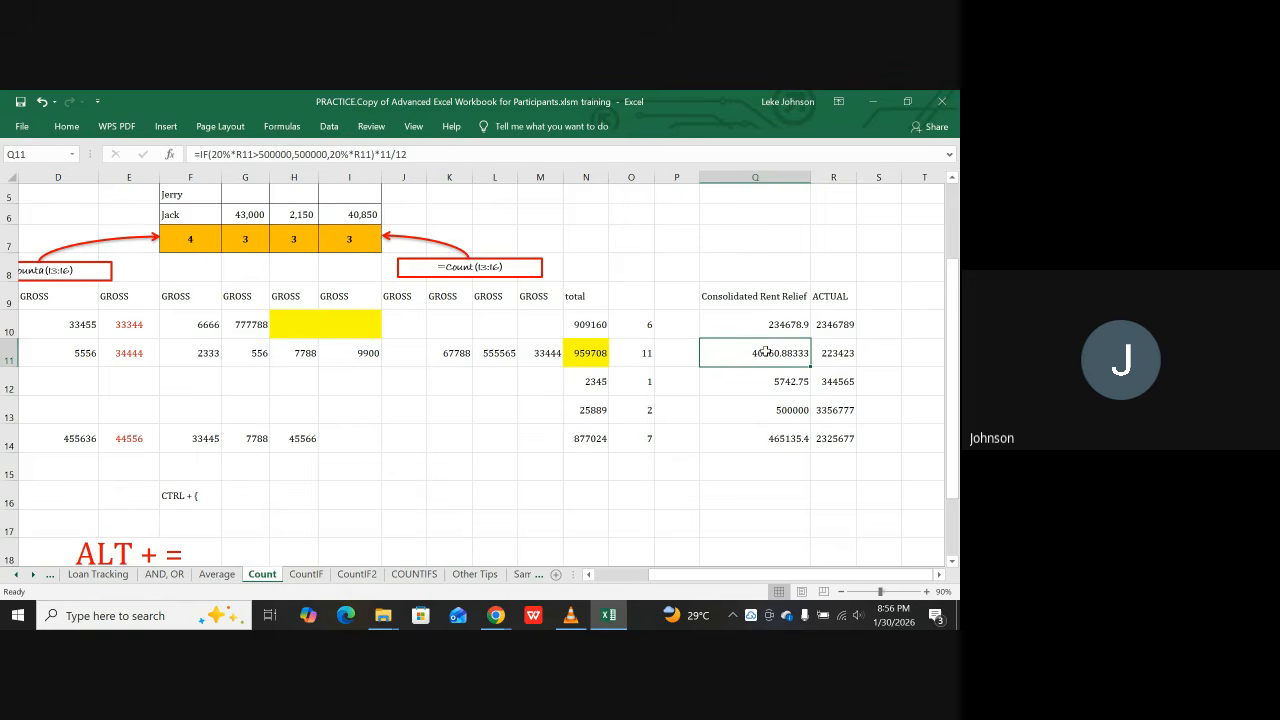
left_click(764, 410)
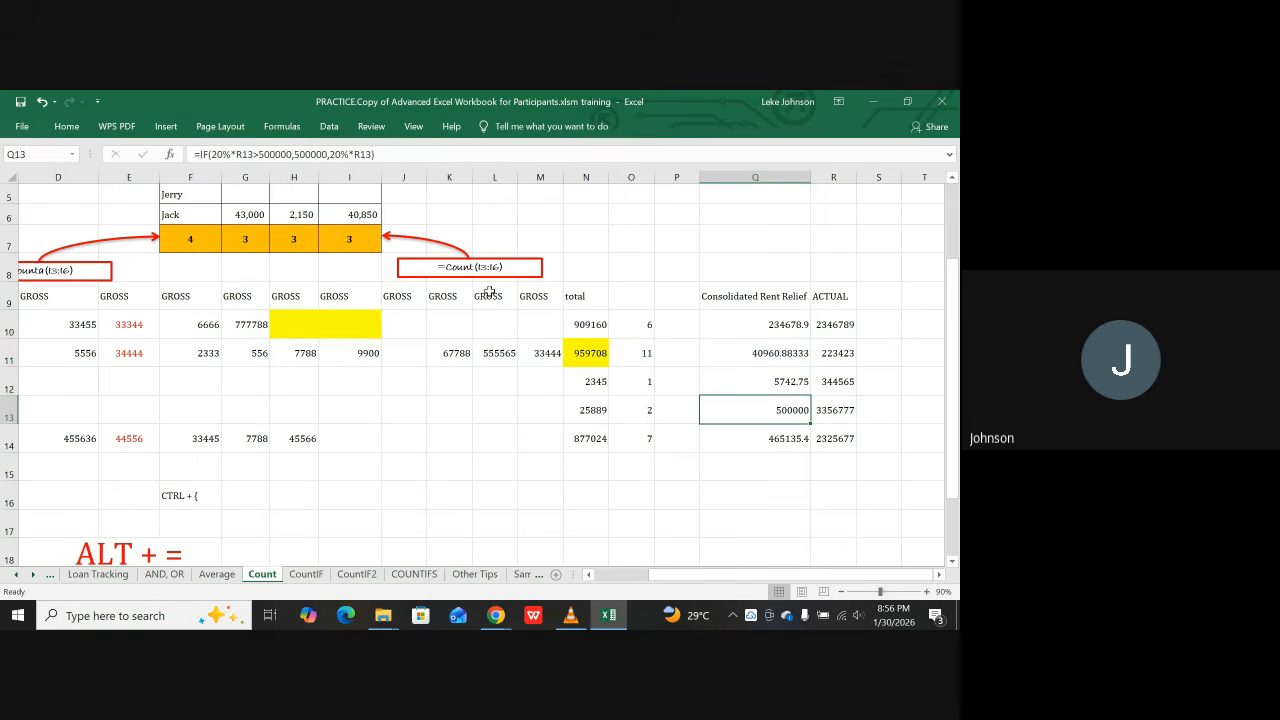
Step: Prorate the rent relief in Q13 for two months by multiplying its IF formula by 2/12
left_click(390, 155)
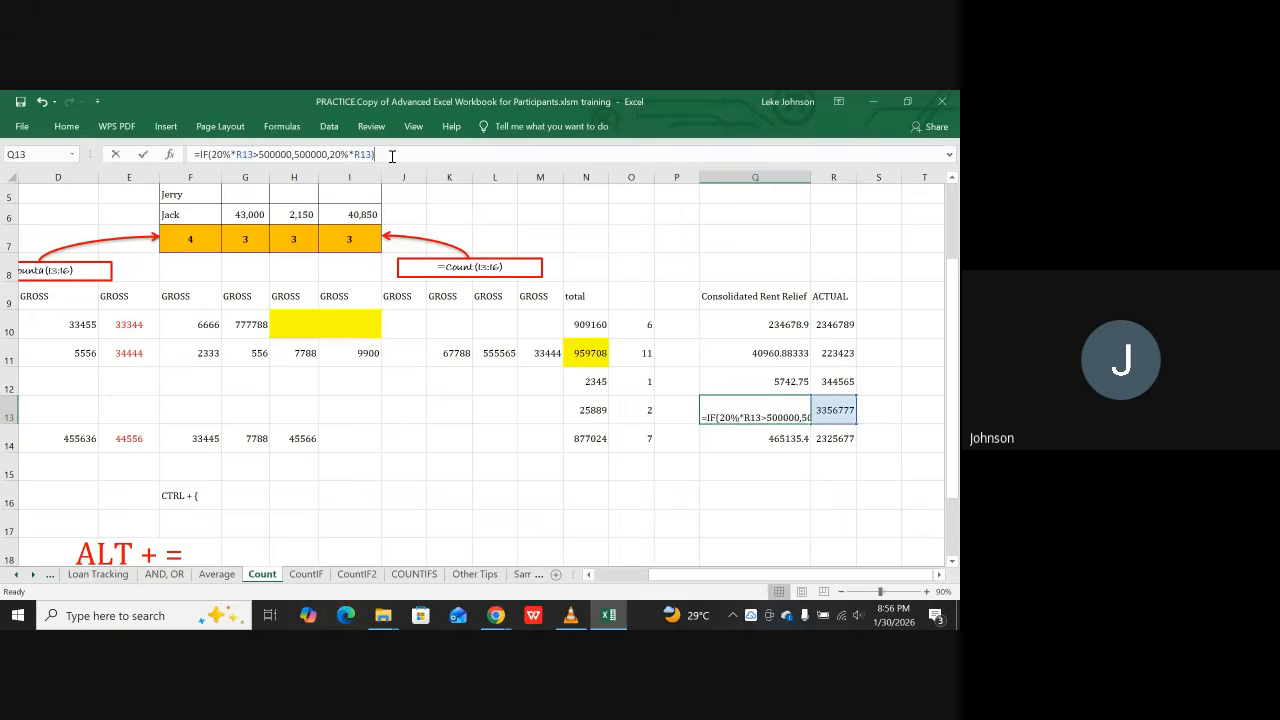
type("*2/12")
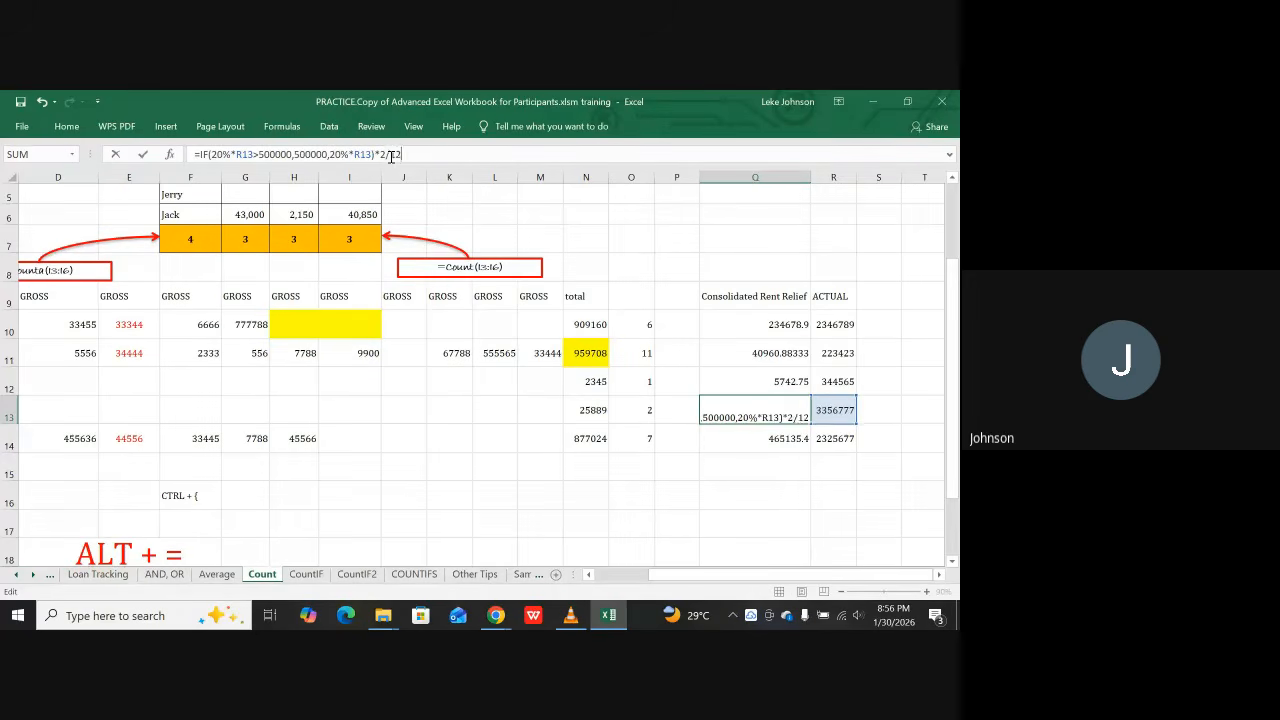
key("Return")
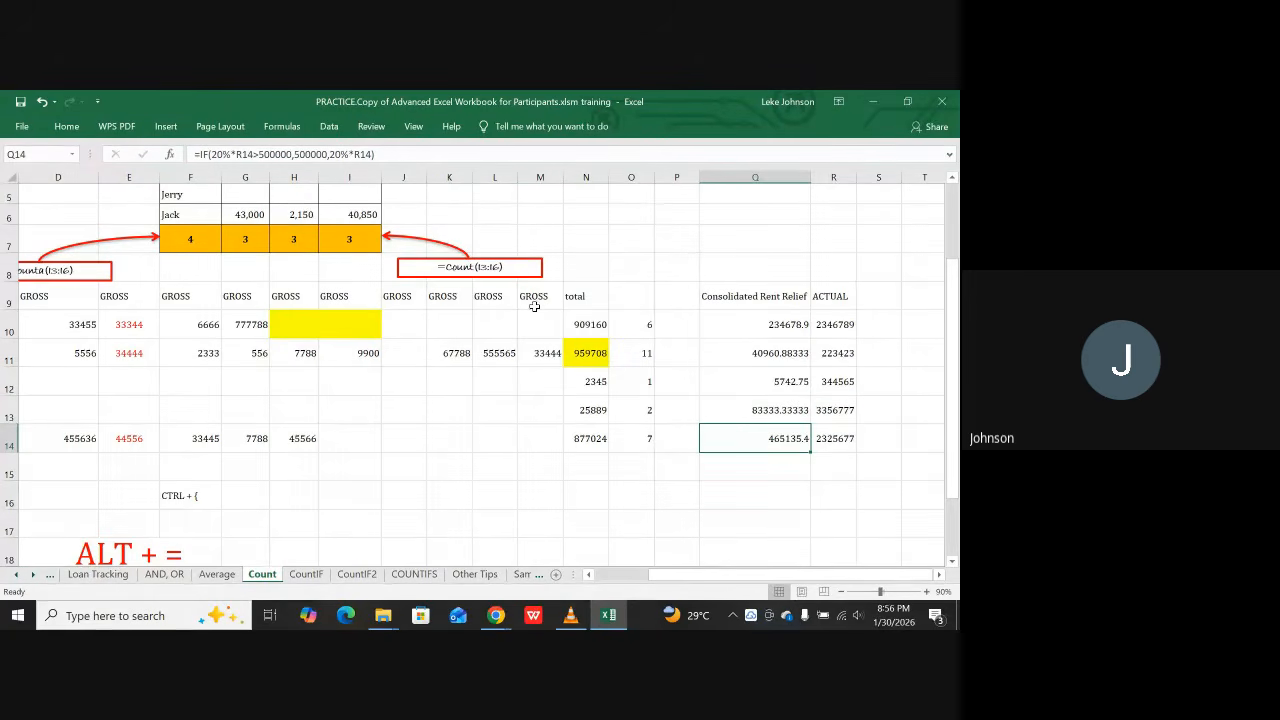
Step: Prorate the rent relief in Q14 for seven months by multiplying its IF formula by 7/12
left_click(402, 156)
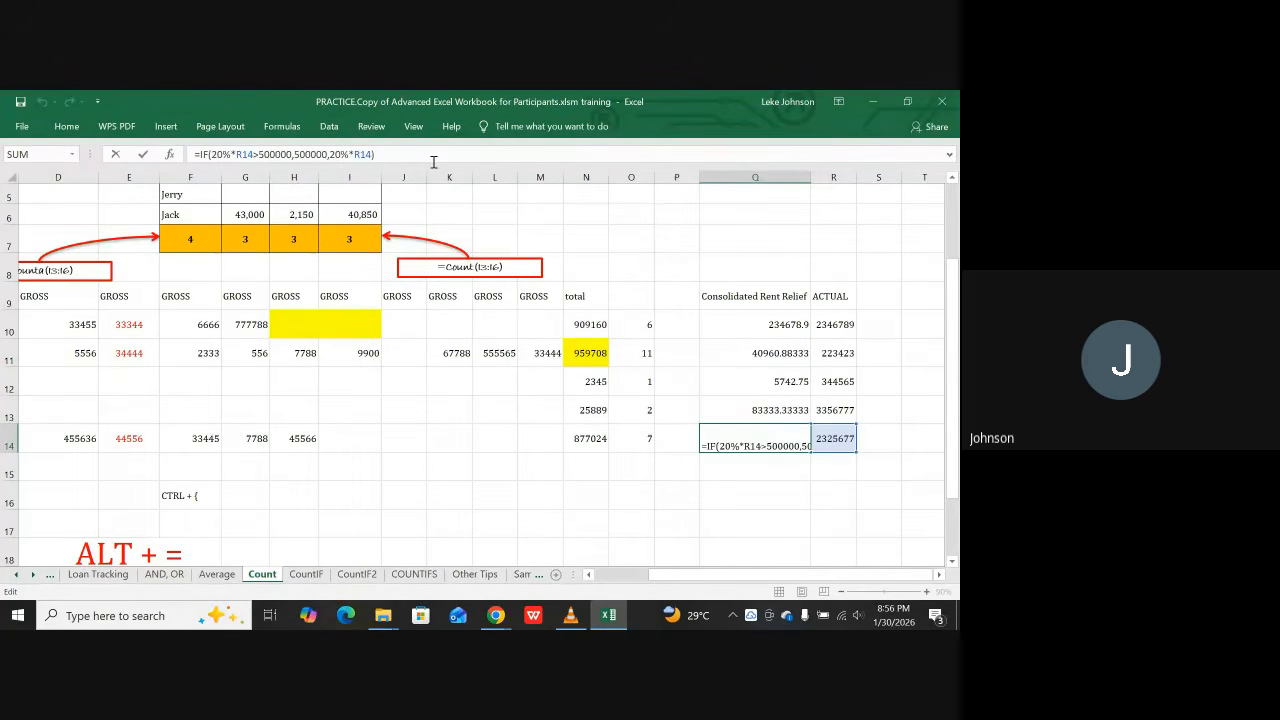
type("*")
type("/12")
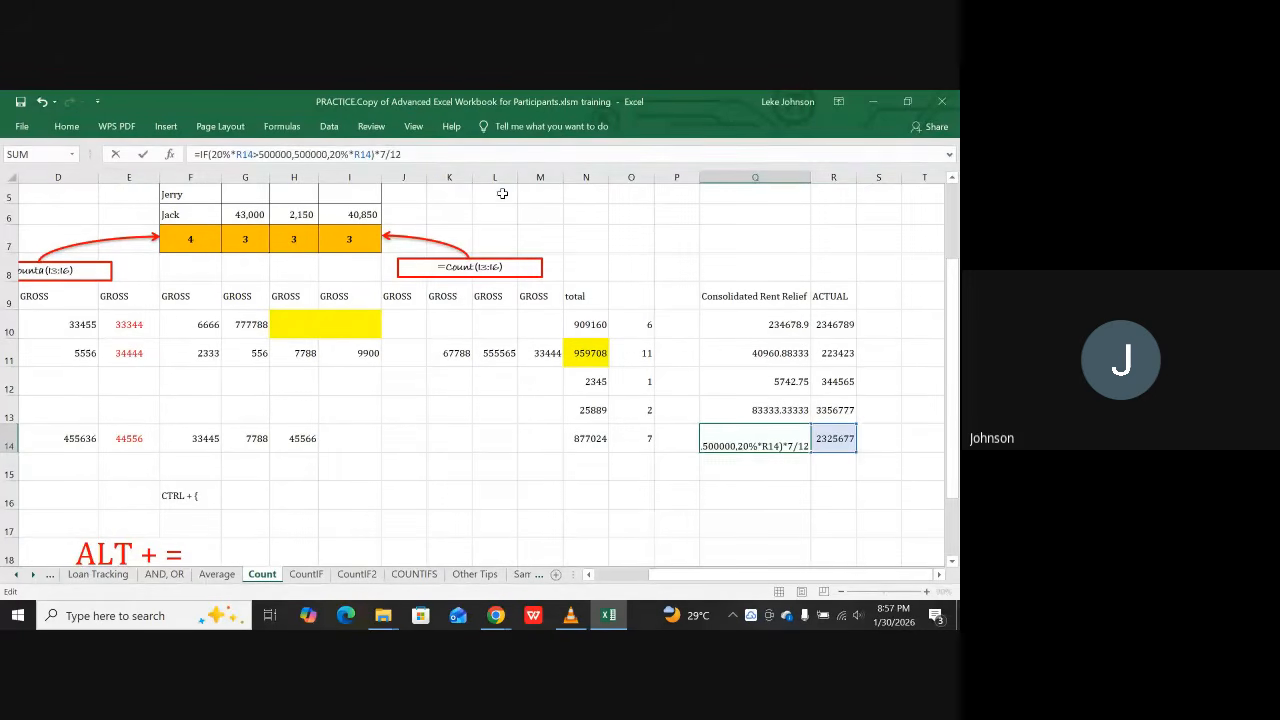
key("Return")
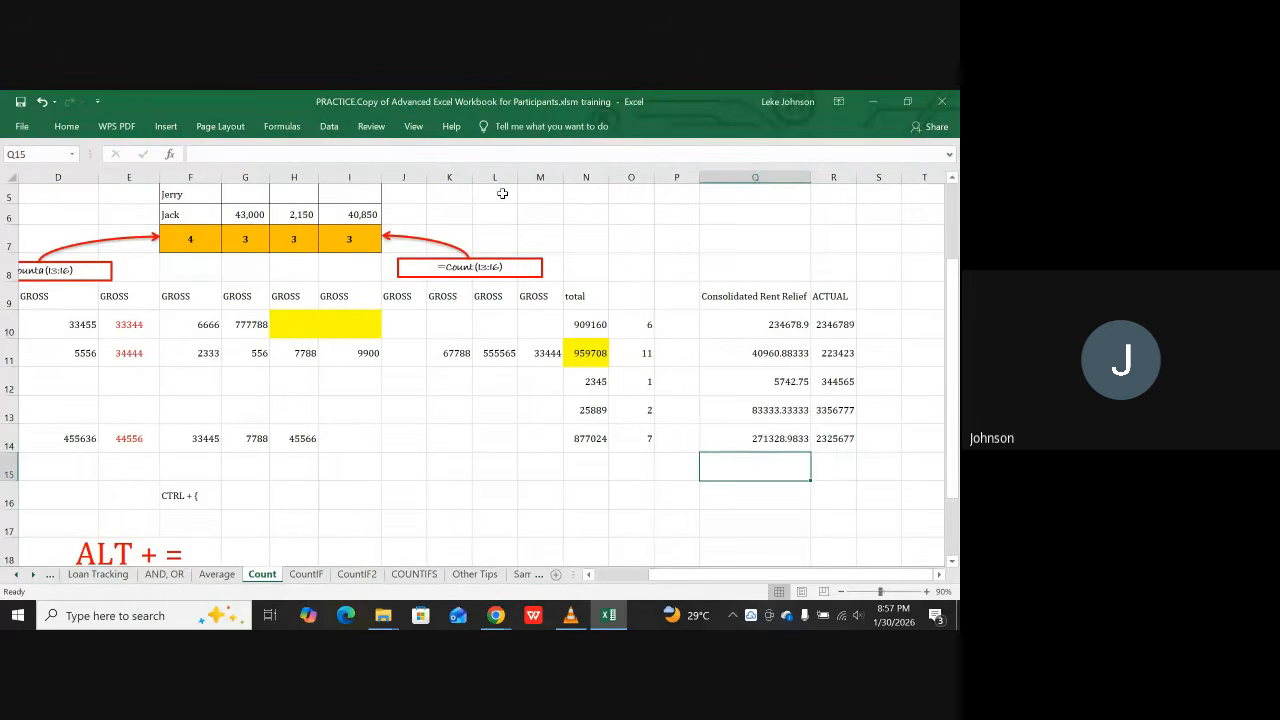
Step: Examine the monthly GROSS entries across row 10 against the COUNT formula in O10 and the total in N10
left_click(640, 329)
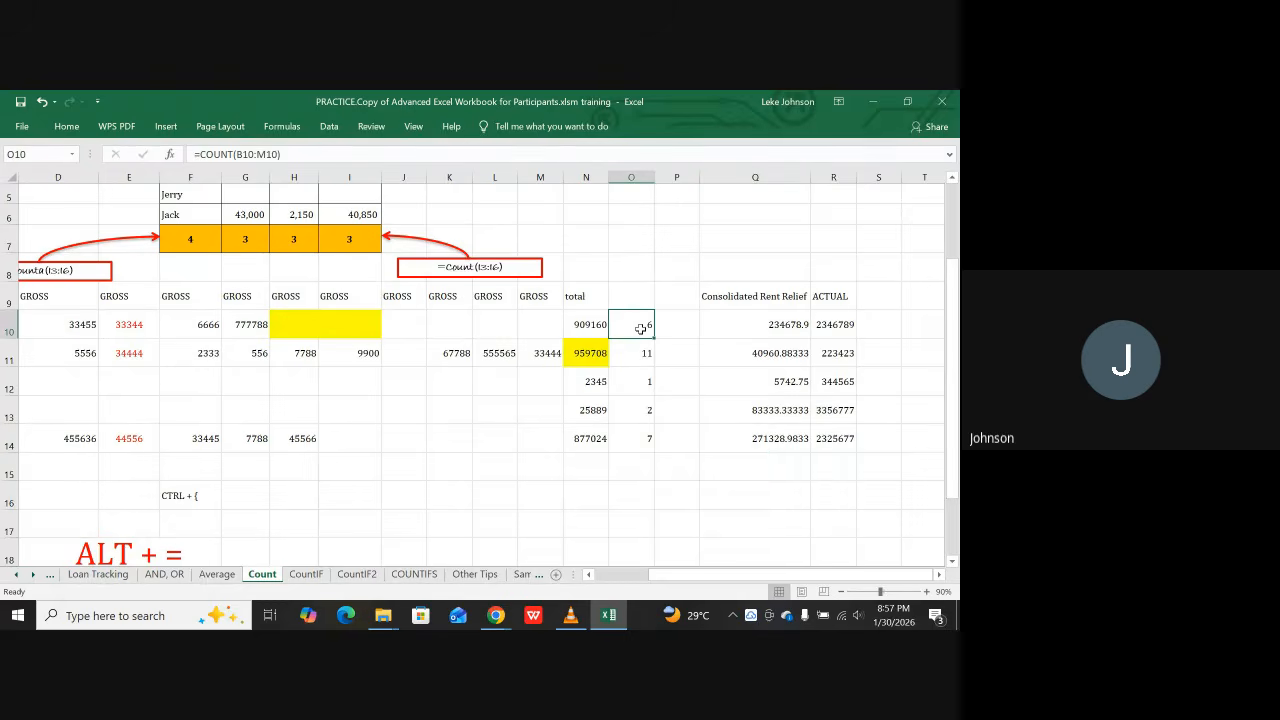
scroll(391, 374, "down", 1)
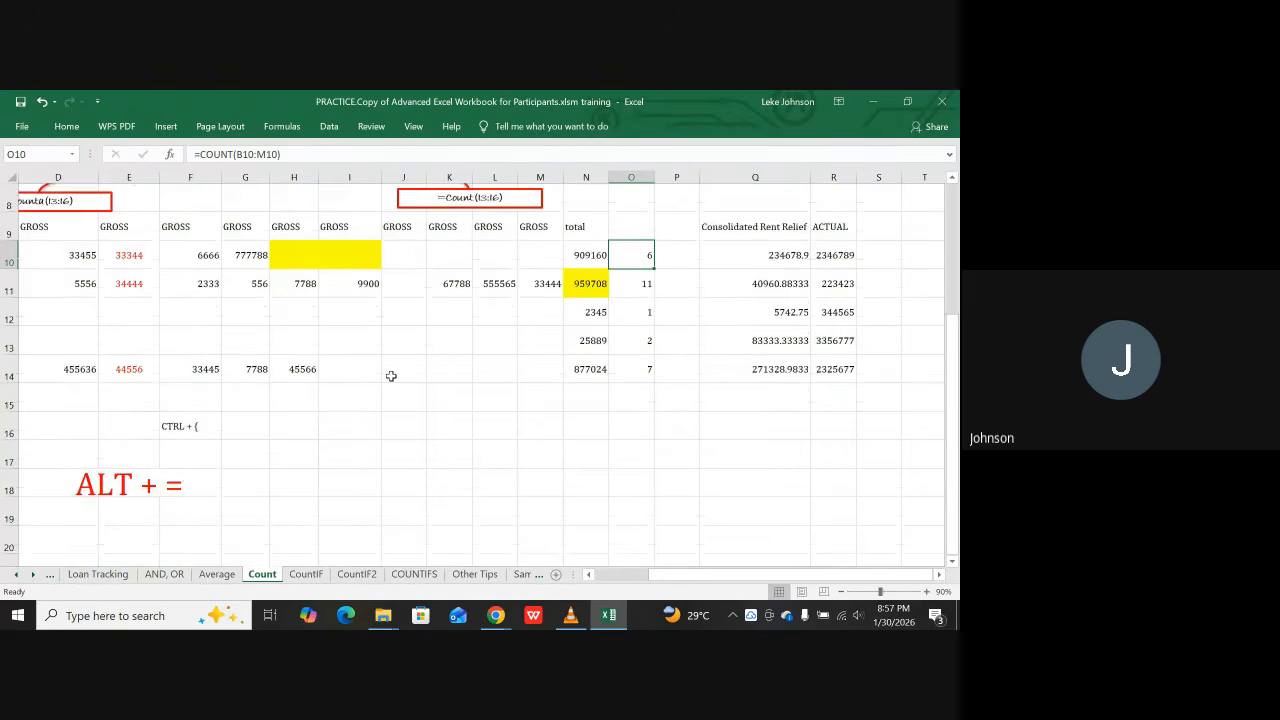
scroll(391, 376, "up", 1)
scroll(391, 363, "up", 1)
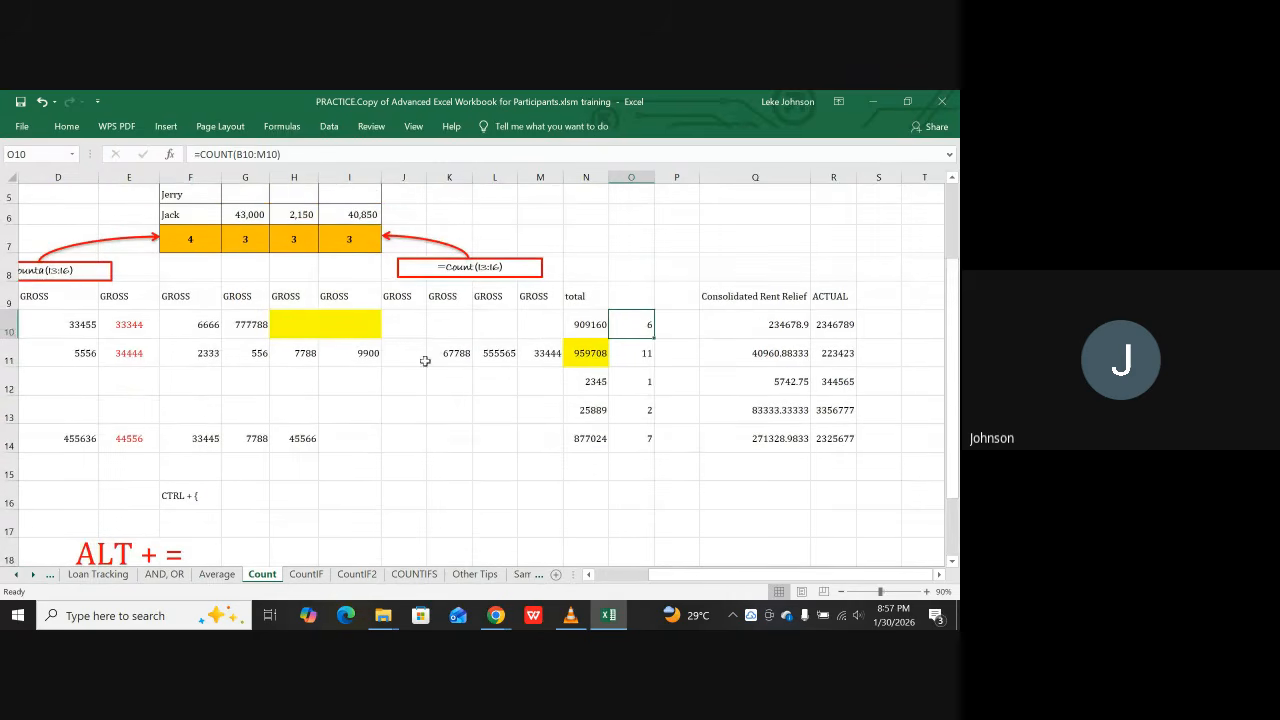
key("Left")
key("Left")
key("Left")
key("Left")
key("Left")
key("Left")
key("Left")
key("Left")
key("Left")
key("Left")
key("Left")
key("Left")
key("Left")
key("Left")
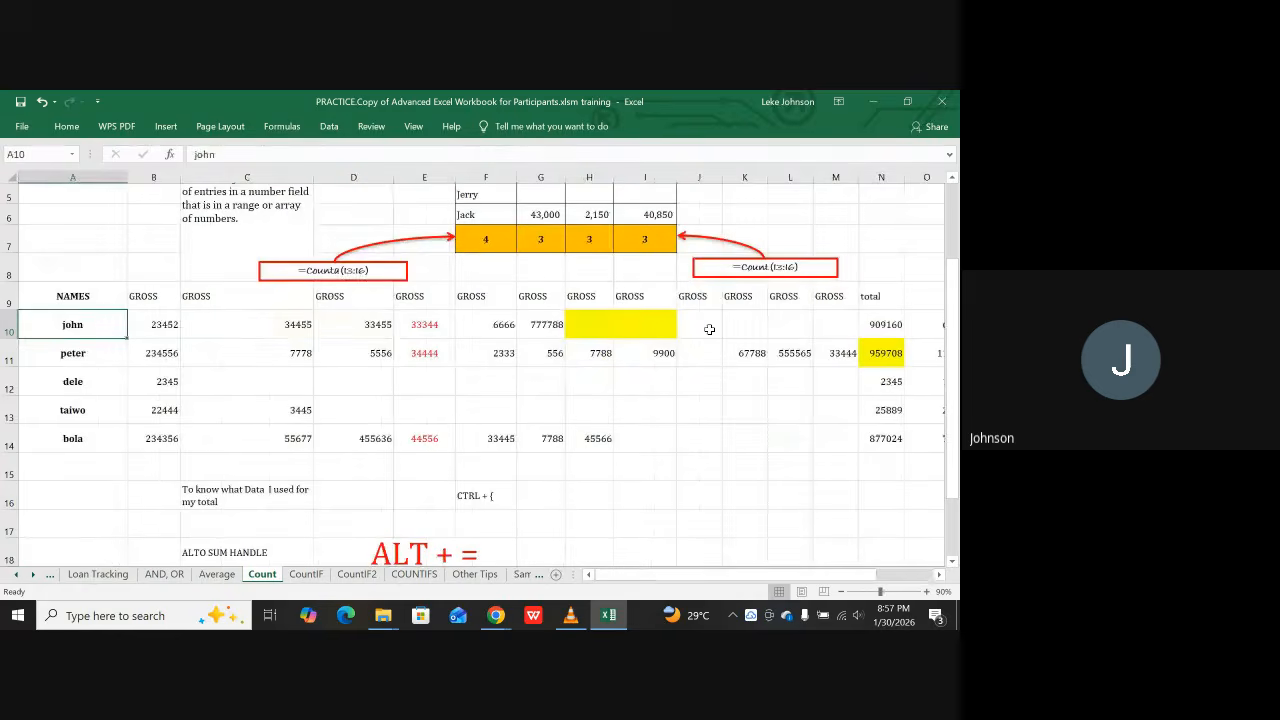
key("Right")
key("Right")
key("Right")
key("Right")
key("Right")
key("Right")
key("Right")
key("Right")
key("Right")
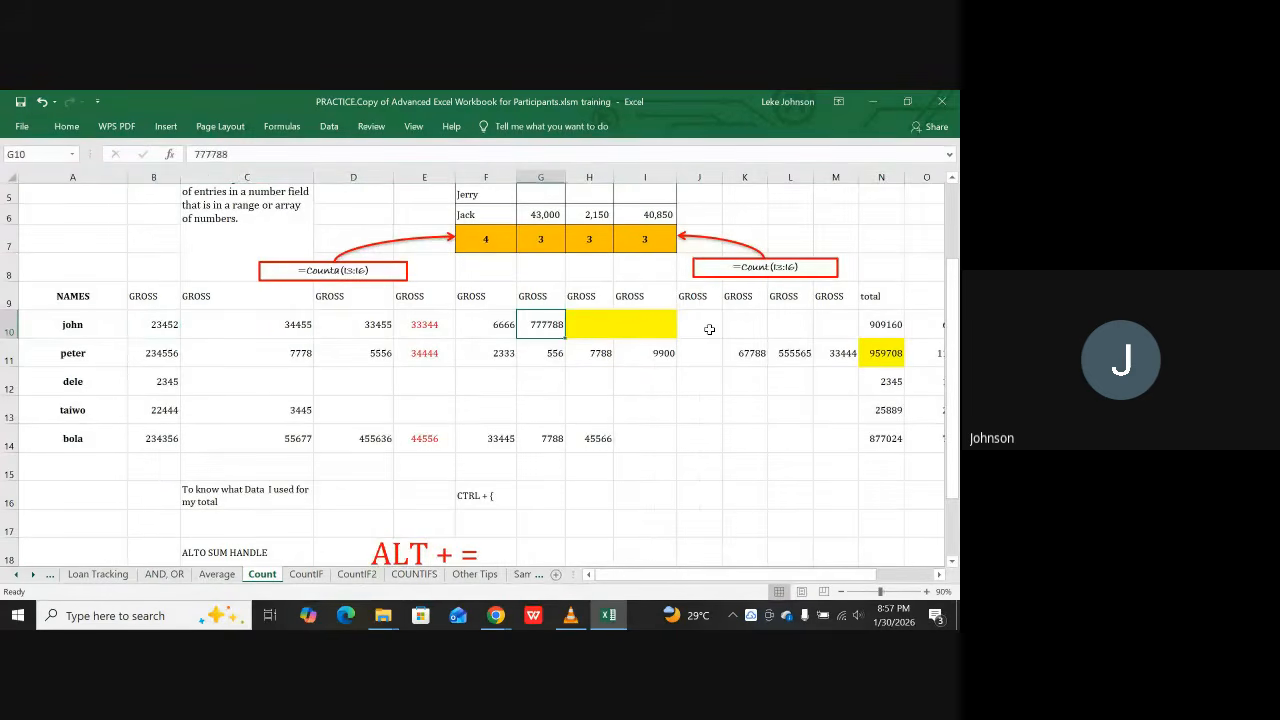
key("Left")
key("Left")
key("Left")
key("Left")
key("Left")
key("Left")
key("Left")
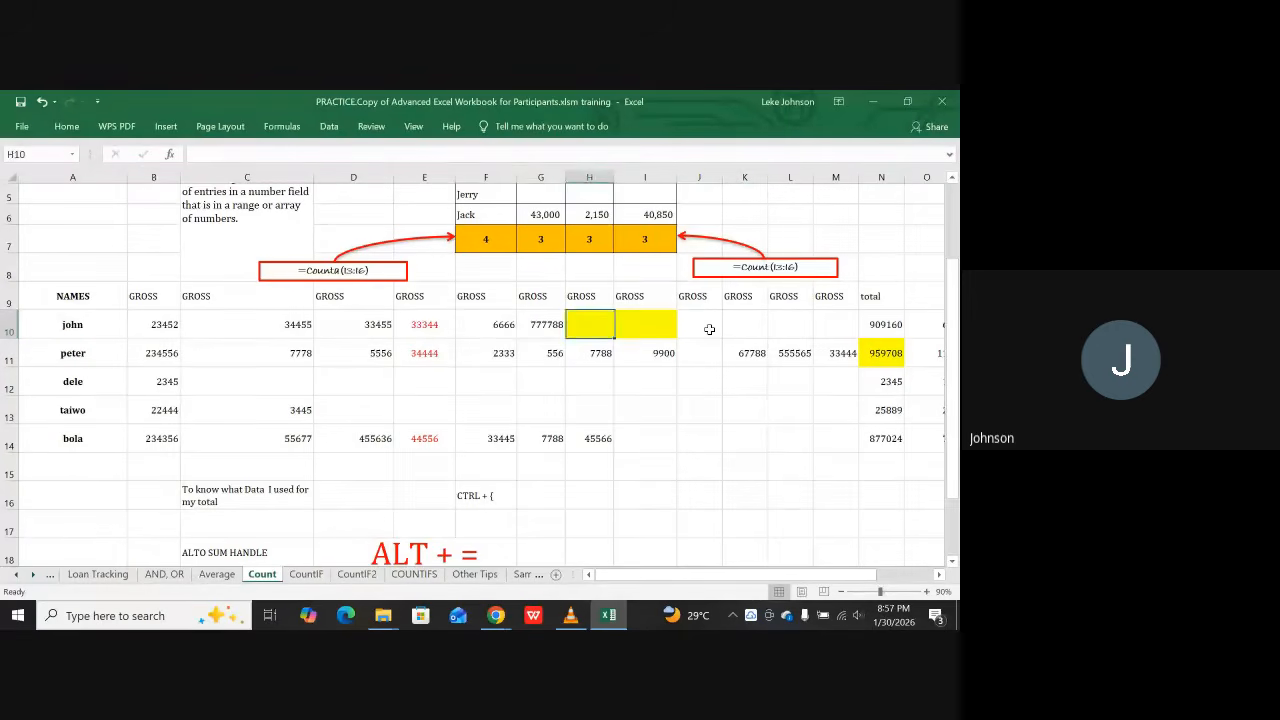
key("Right")
key("Right")
key("Right")
key("Right")
key("Right")
key("Right")
key("Right")
key("Right")
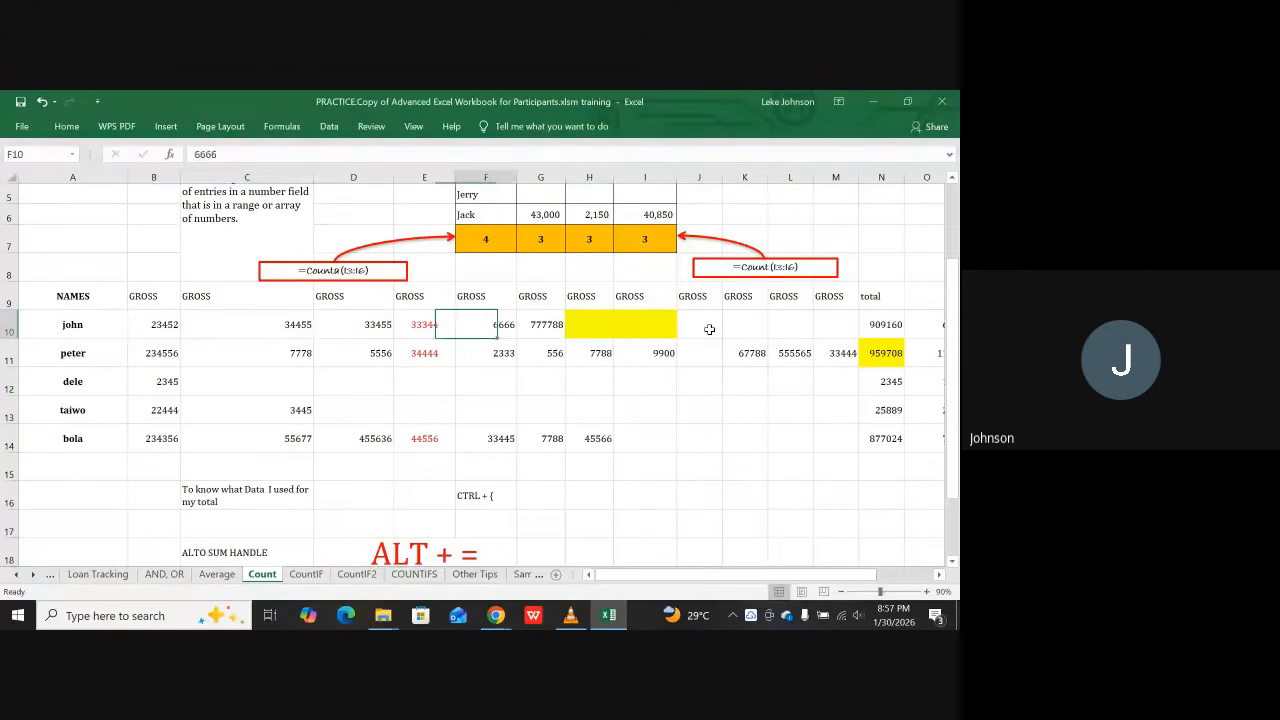
key("Right")
key("Right")
key("Right")
key("Right")
key("Right")
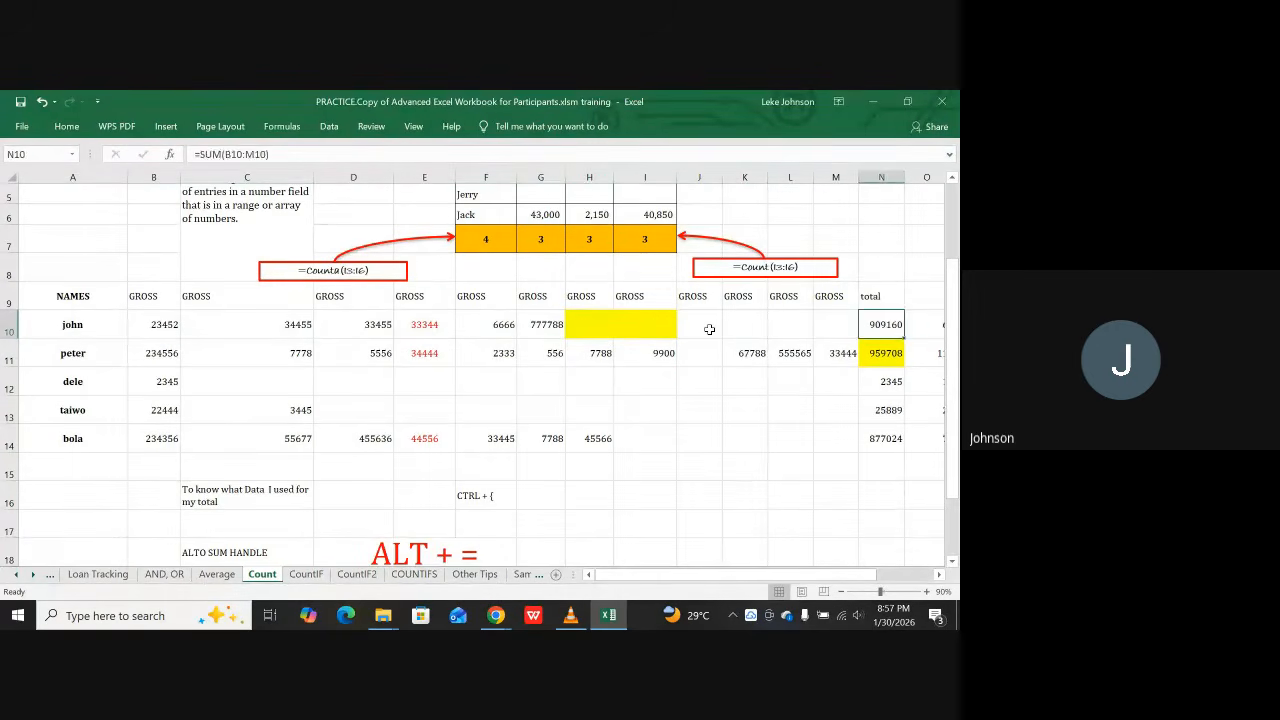
Step: Review the month counts in O10:O14, and look across row 10 to the Consolidated Rent Relief and ACTUAL values
key("Left")
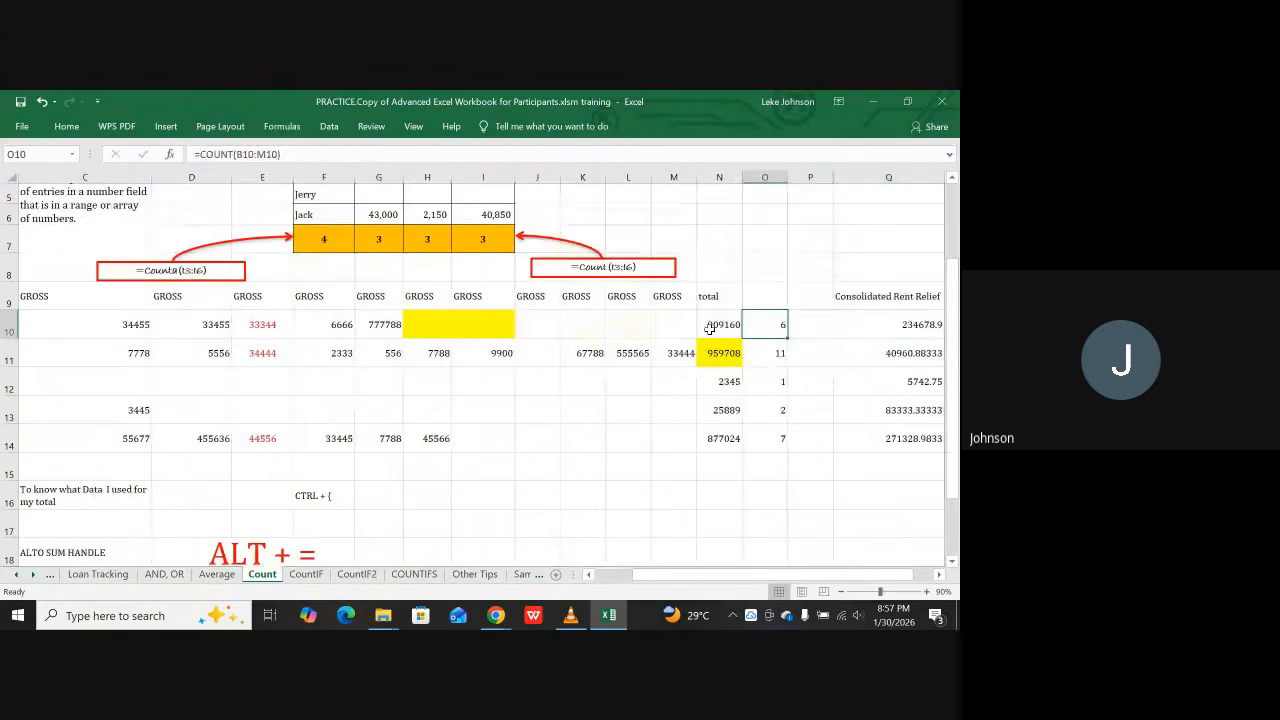
key("Down")
key("Down")
key("Down")
key("Down")
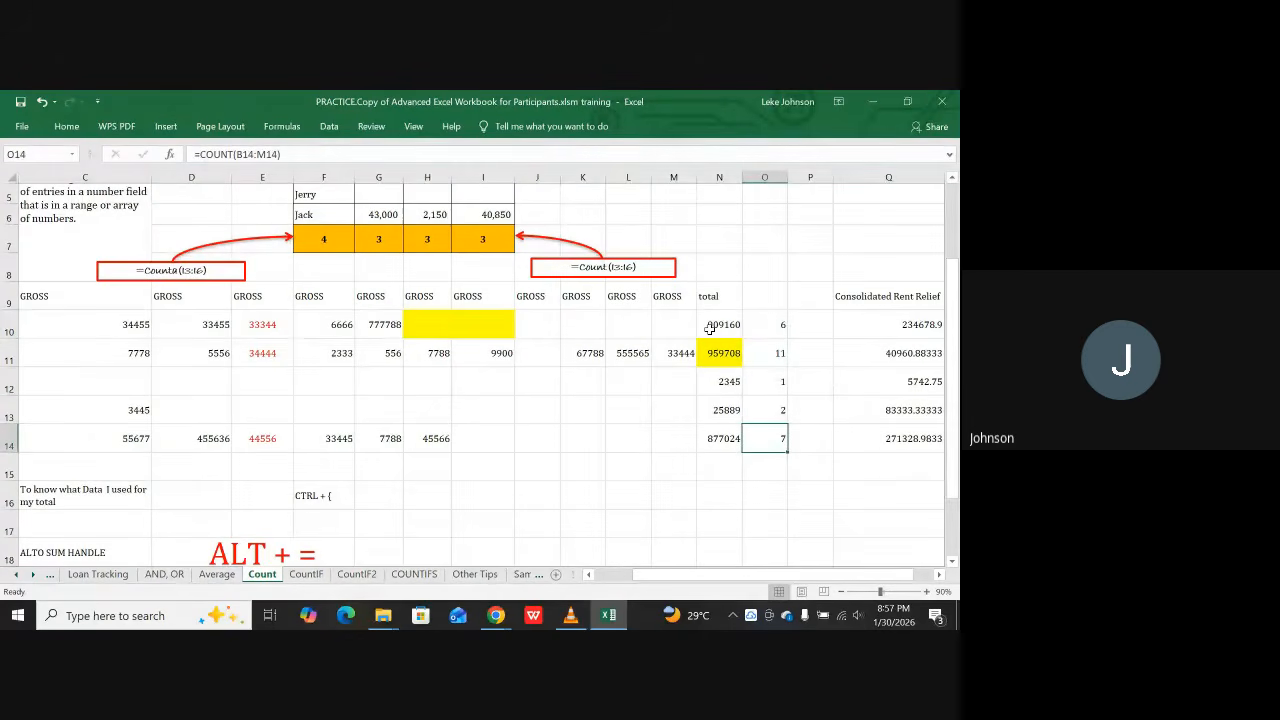
key("Up")
key("Up")
key("Up")
key("Up")
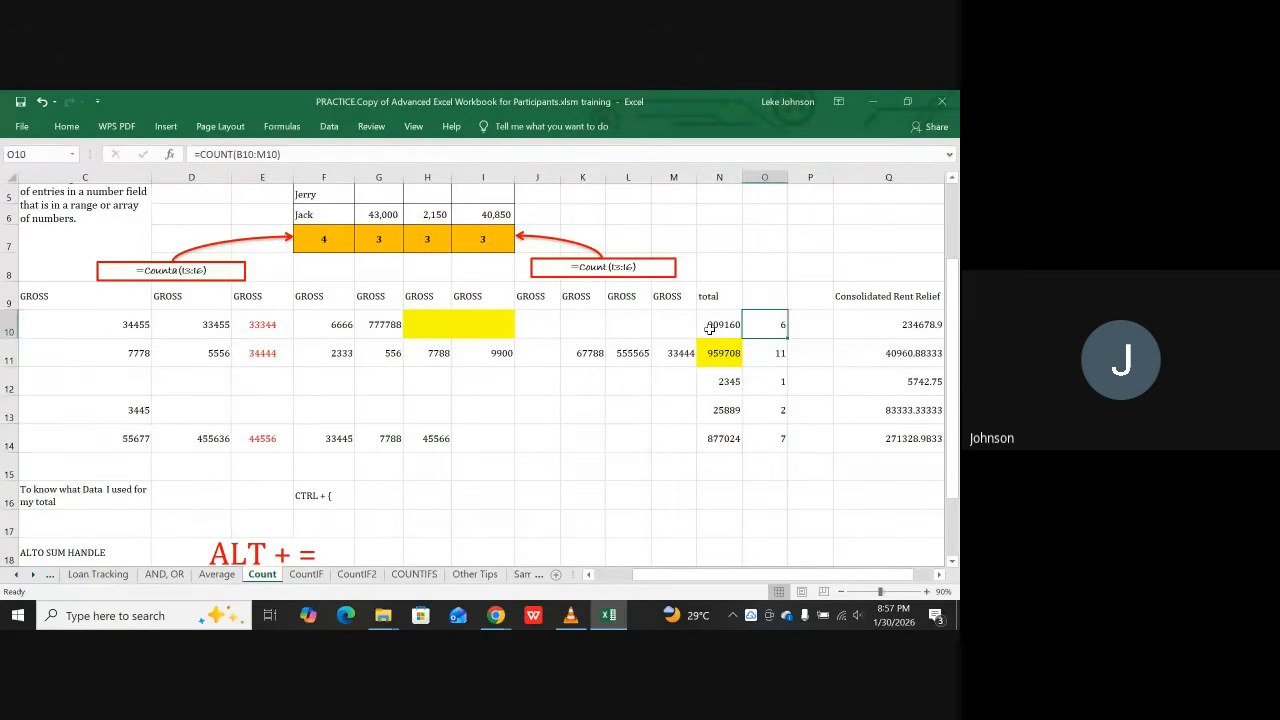
key("Right")
key("Right")
key("Right")
key("Right")
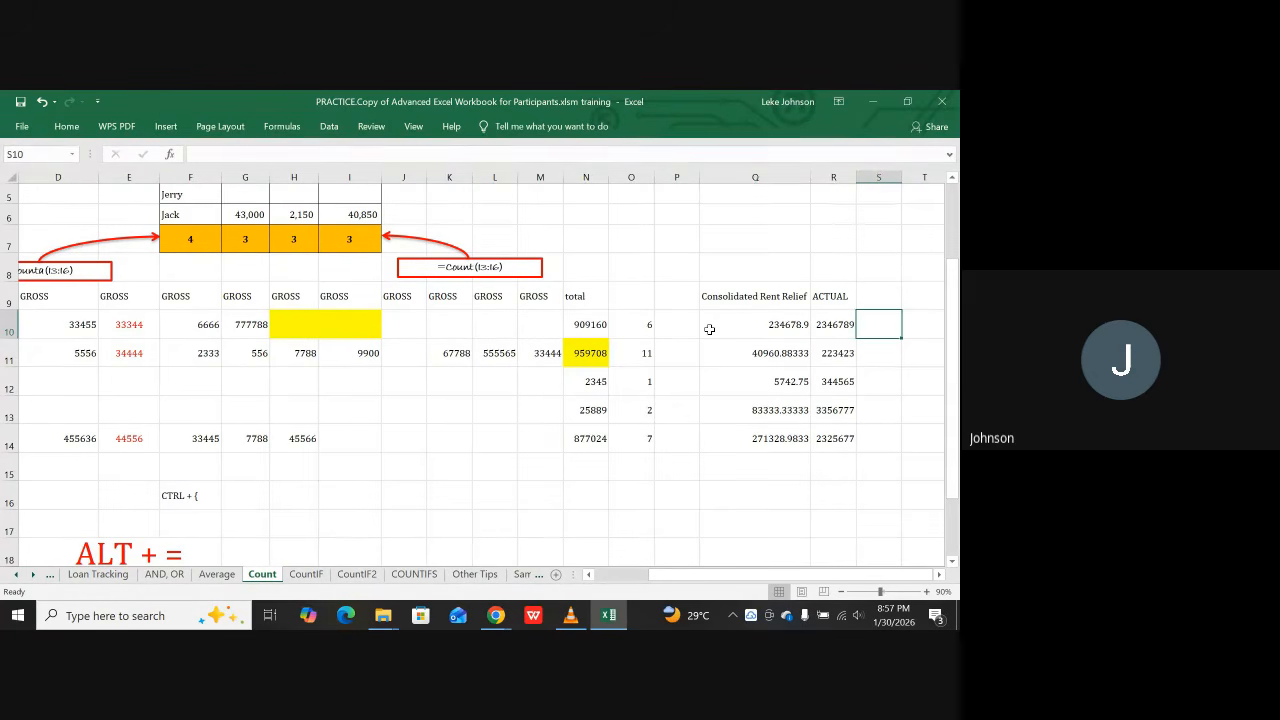
Step: Enter the header COUNT in O9 above the month counts
left_click(623, 295)
type("COUNT")
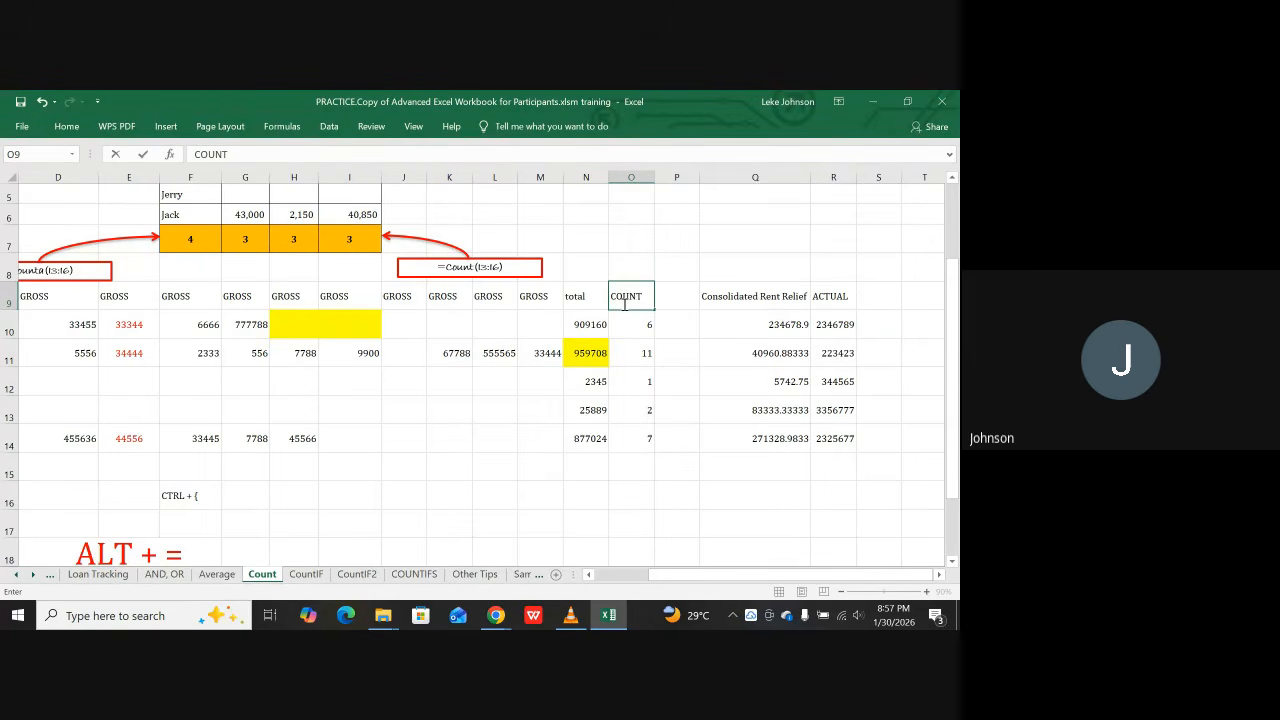
key("Return")
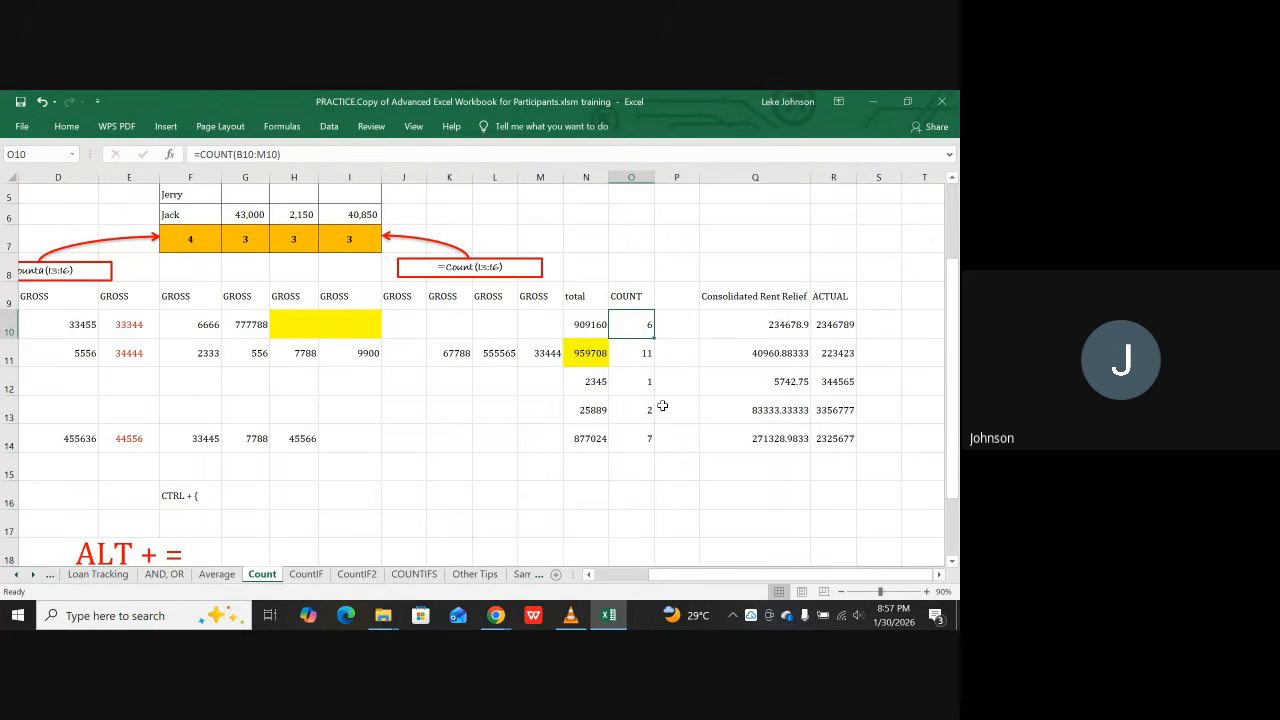
left_click(748, 299)
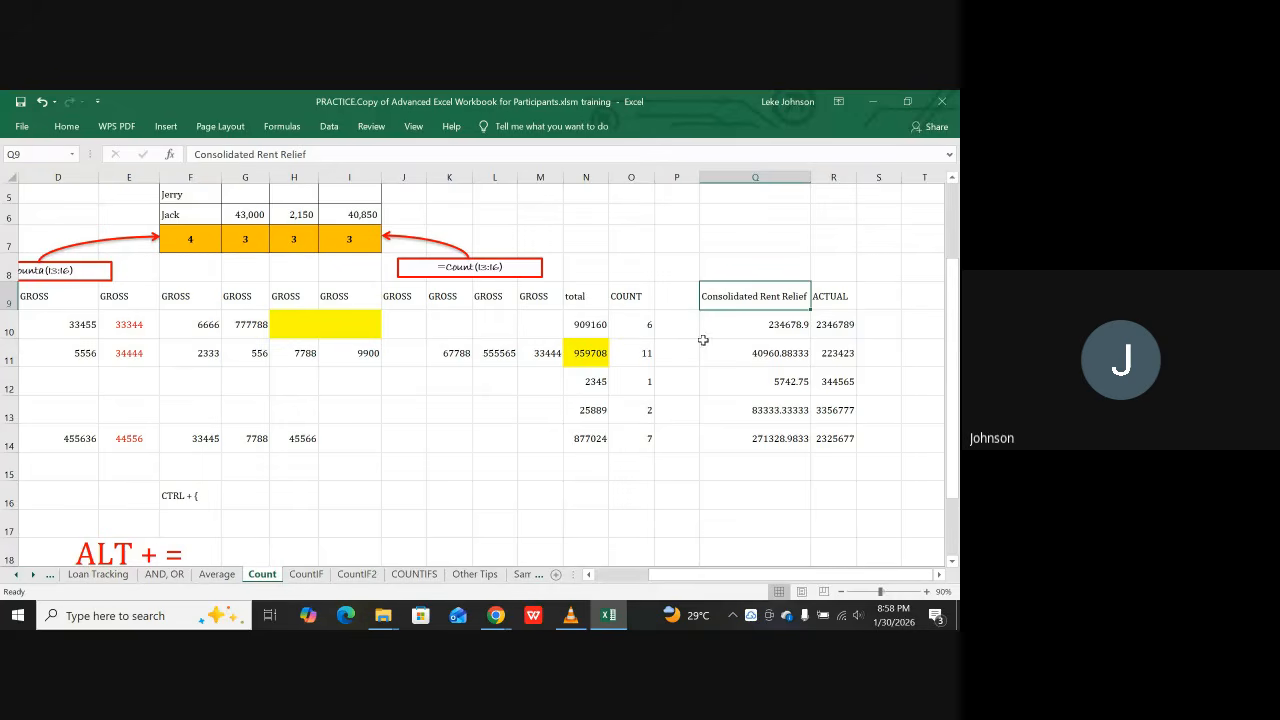
left_click(869, 301)
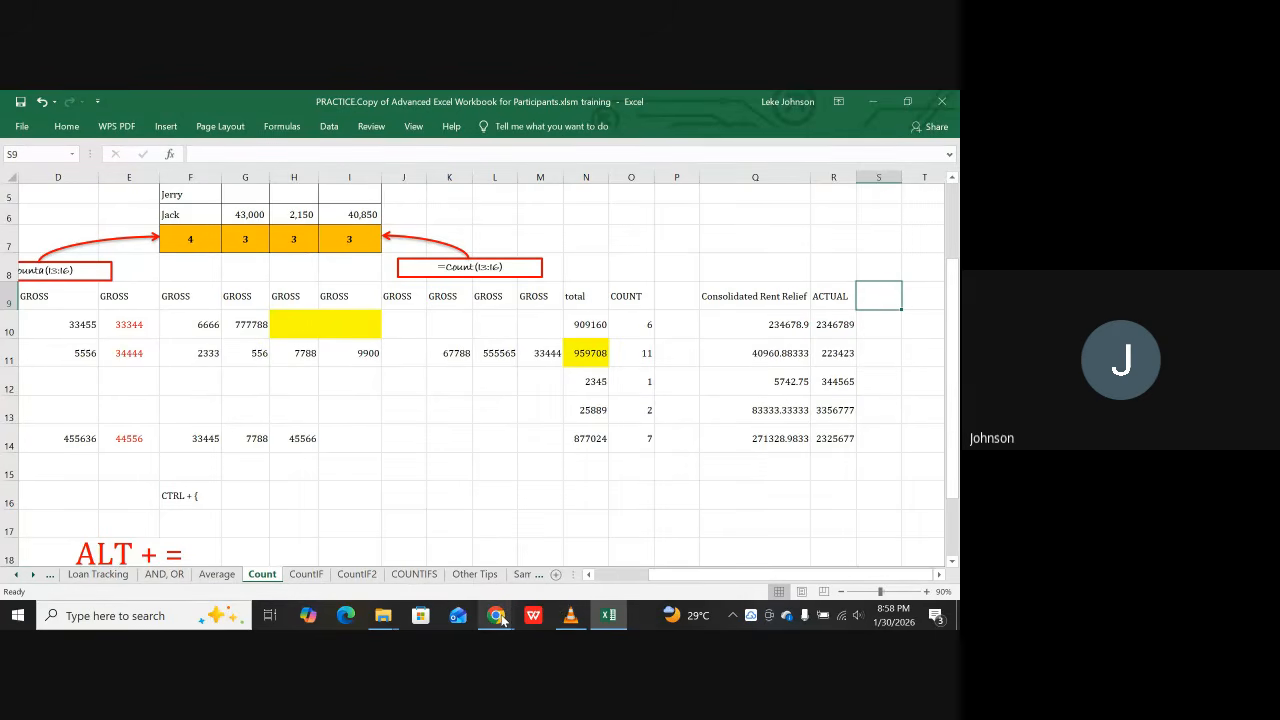
Step: Switch to the Google Meet call in Chrome and stop the meeting recording
mouse_move(503, 620)
left_click(405, 550)
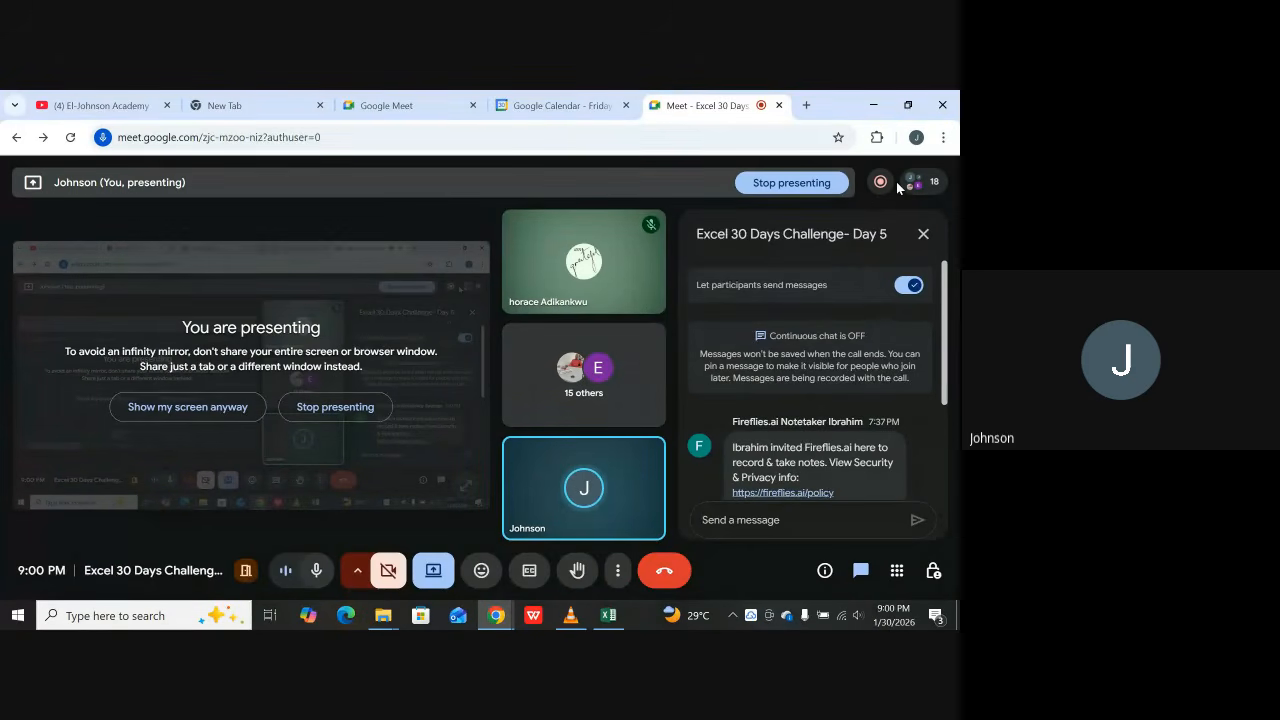
mouse_move(889, 184)
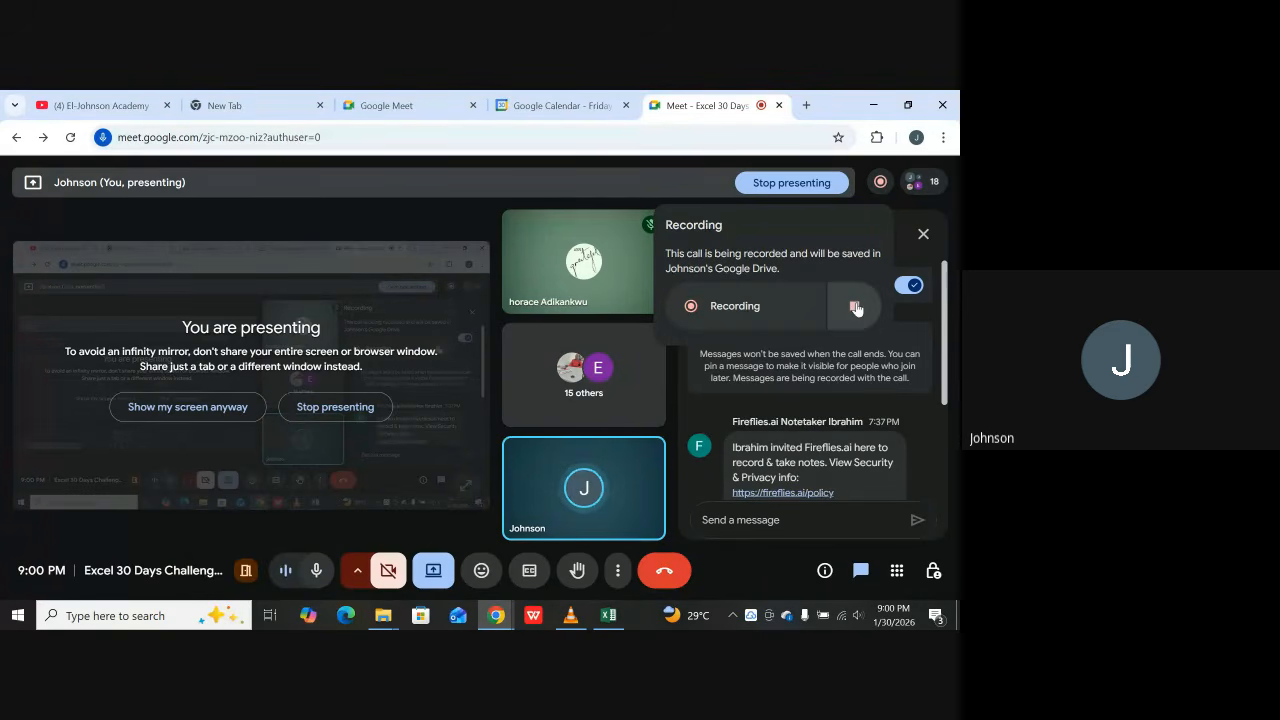
left_click(855, 307)
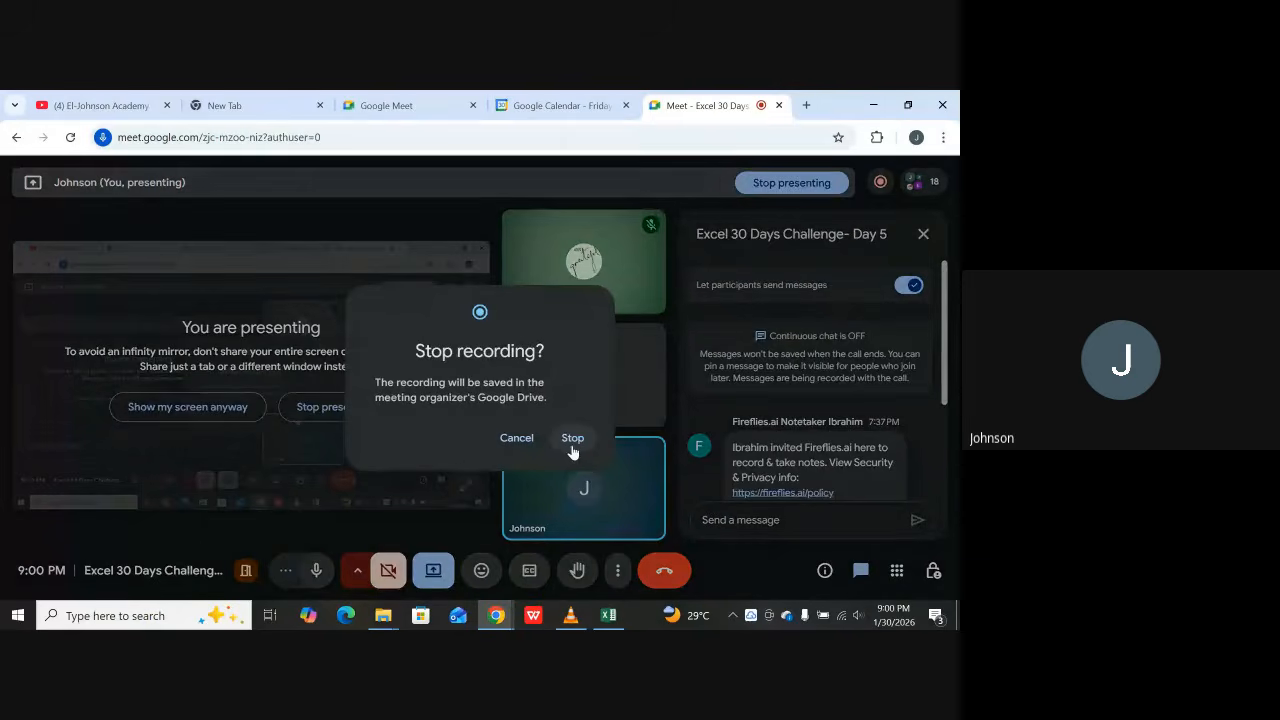